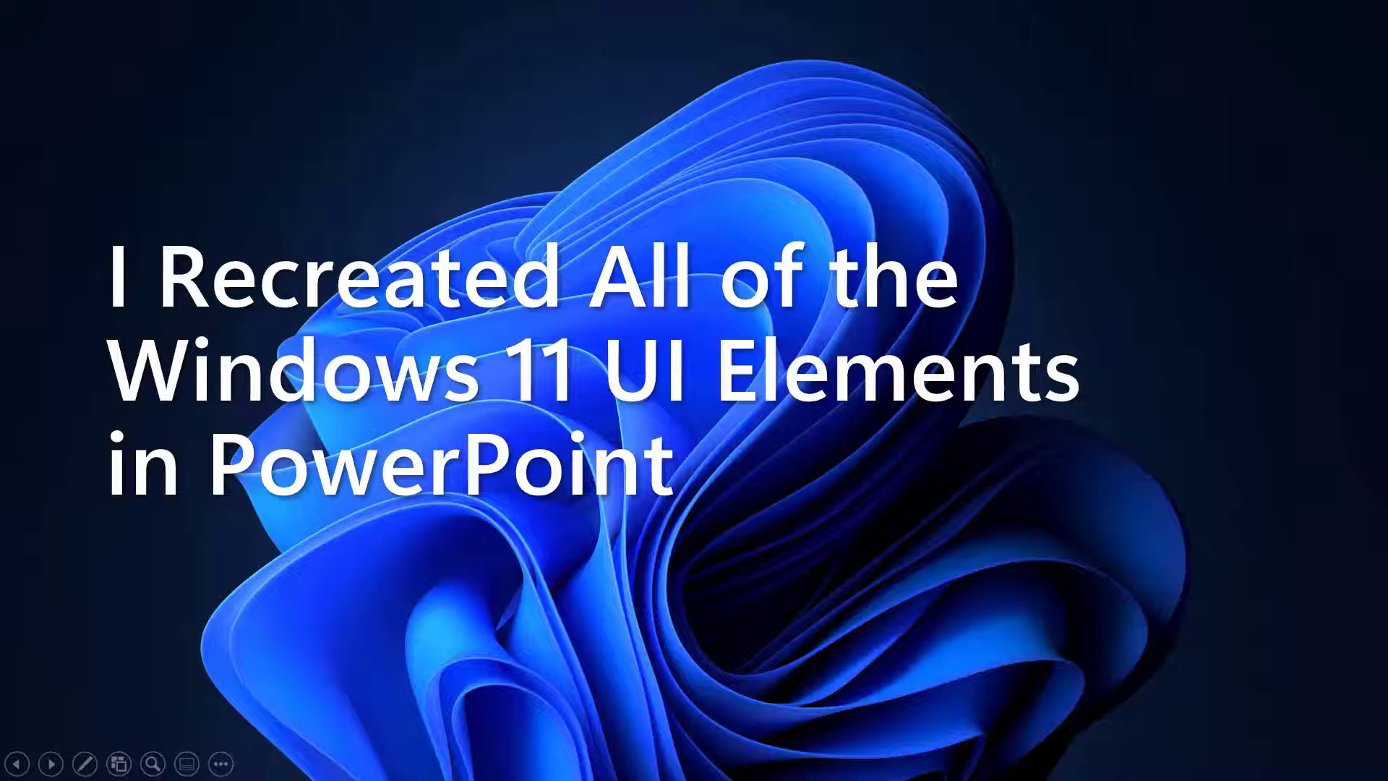
Advance the opening slide show past the title slide to the next slide.
key(Right)
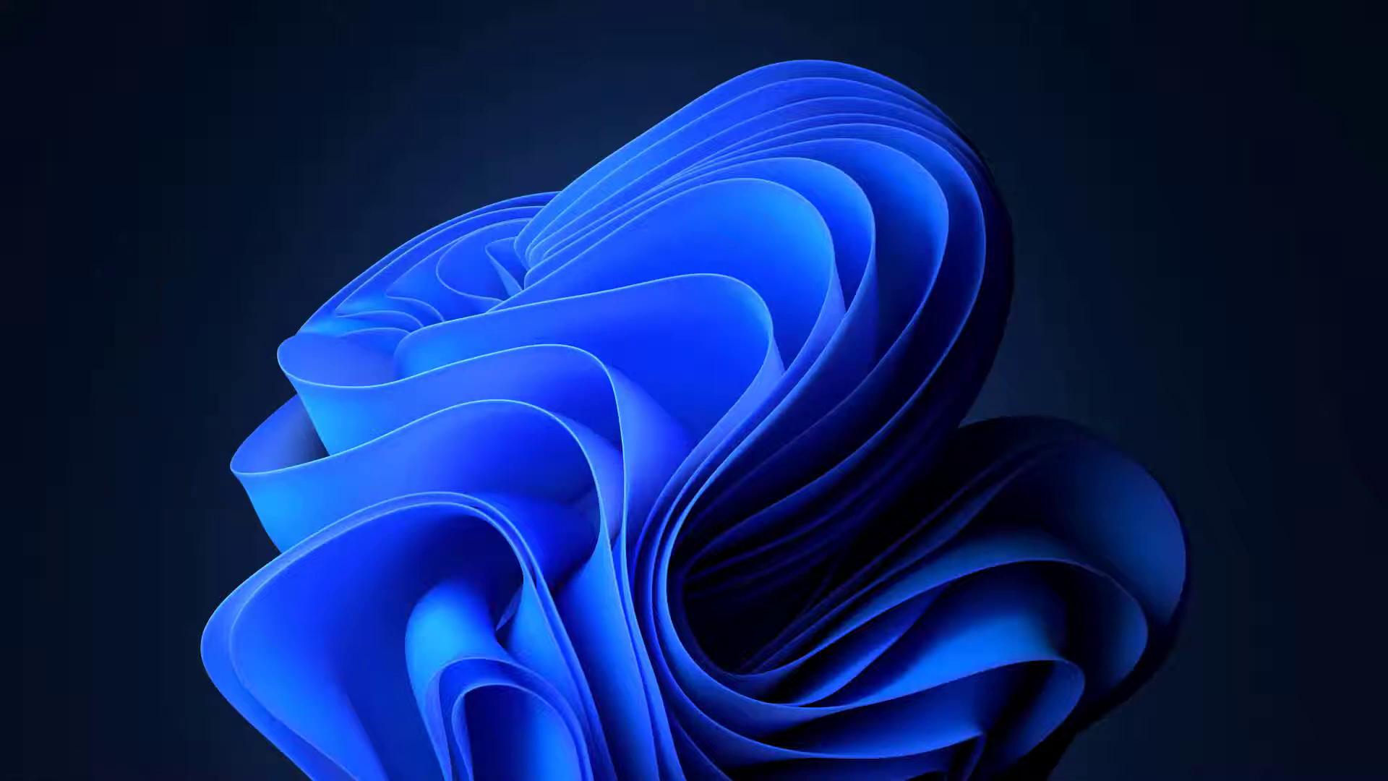
key(Right)
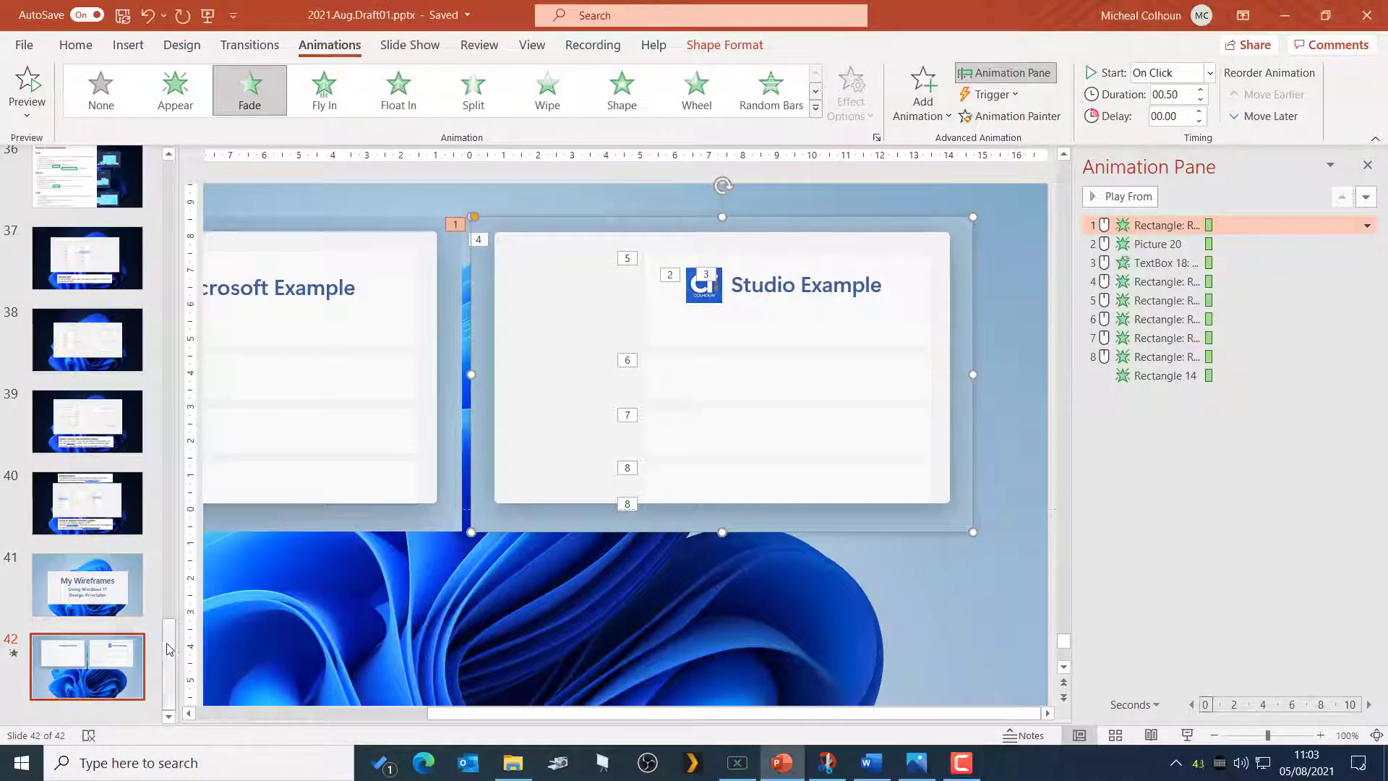
Preview slide 42 as a show, then add new slide 43 after it.
click(1187, 735)
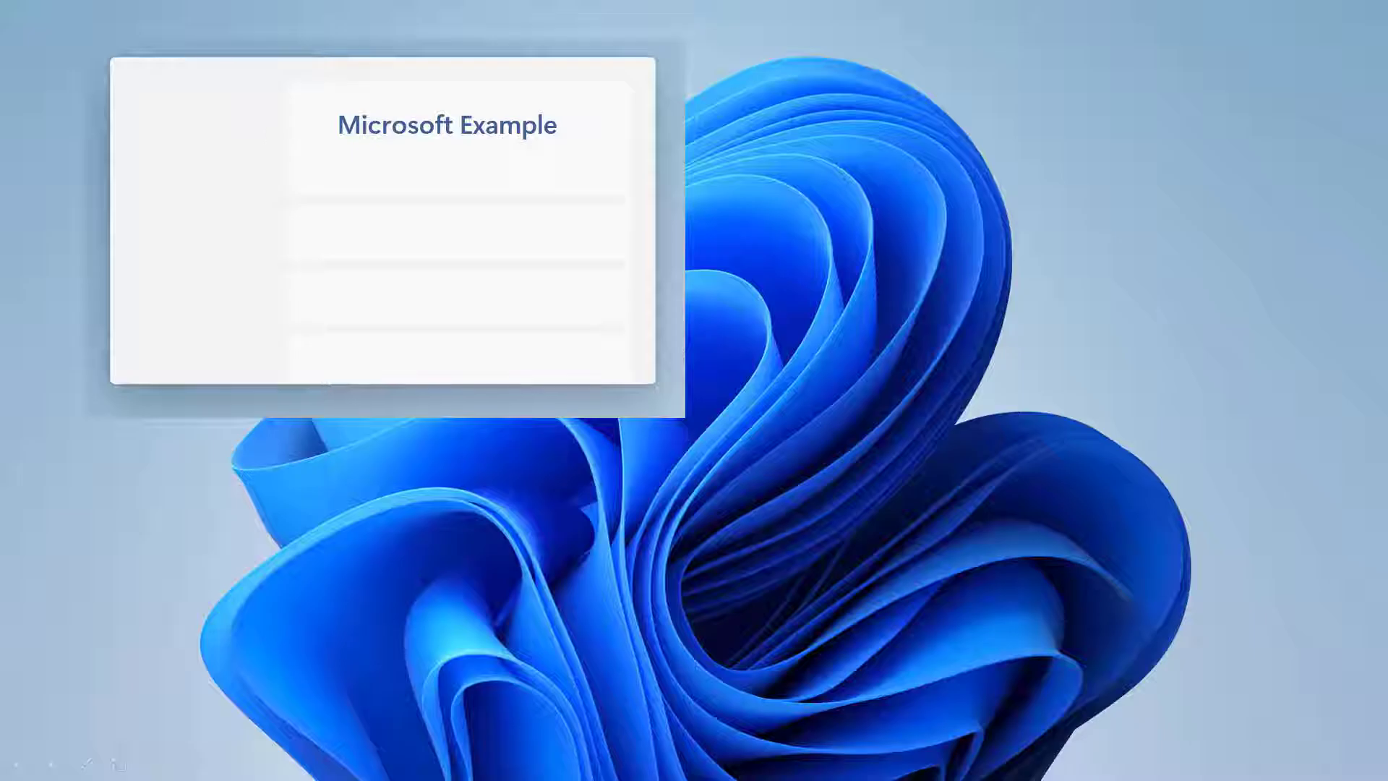
key(Escape)
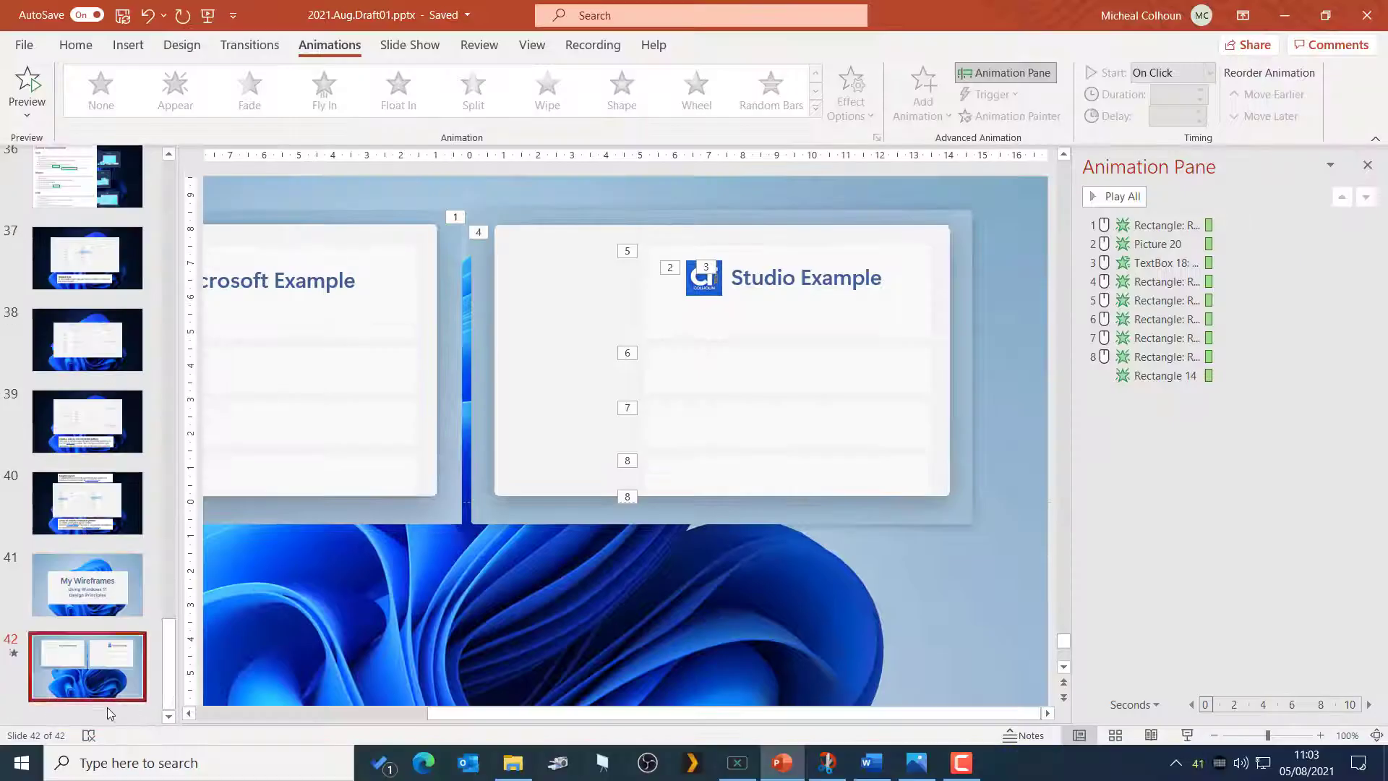
right_click(97, 571)
click(117, 614)
Copy slide 15's dialog picture onto a new slide 44.
scroll(85, 476, up, 10)
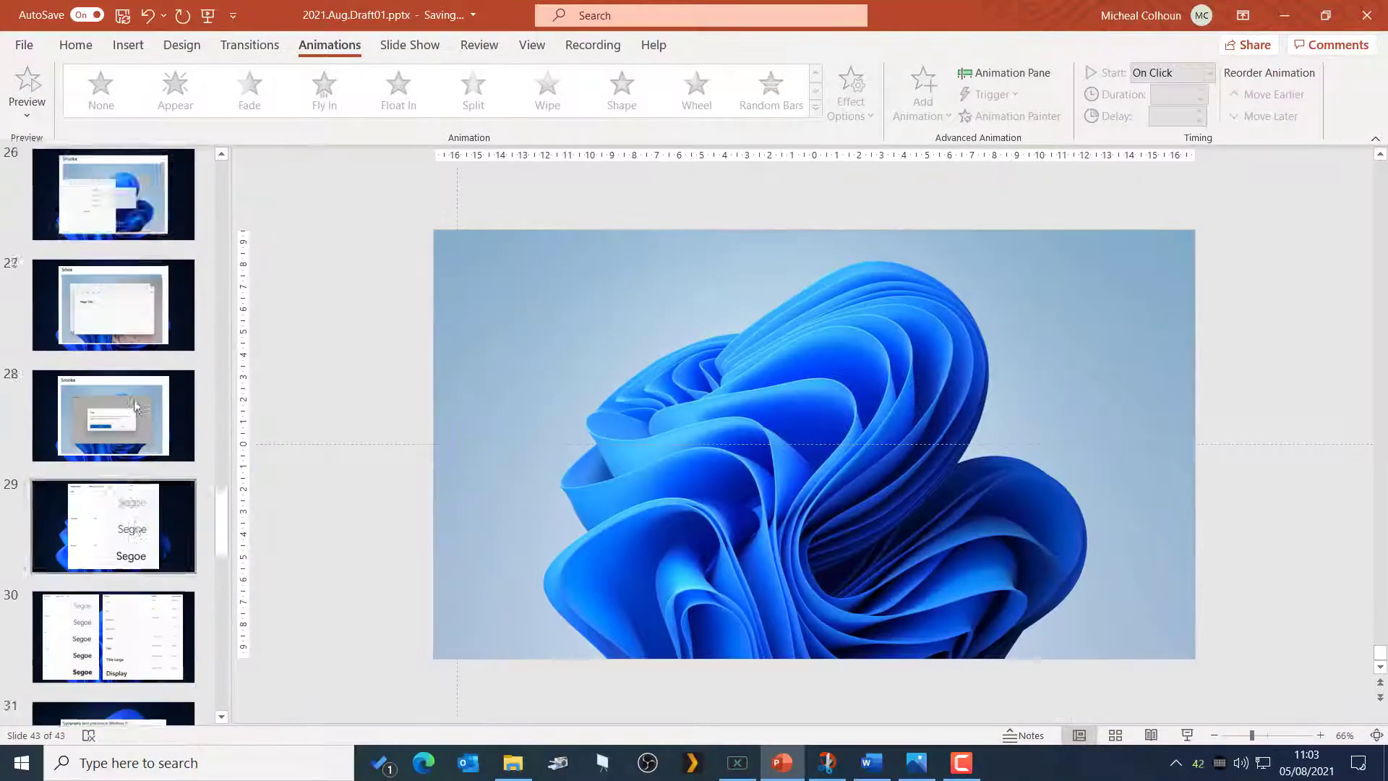
click(115, 660)
drag(224, 318, 226, 686)
key(ctrl+a)
key(ctrl+c)
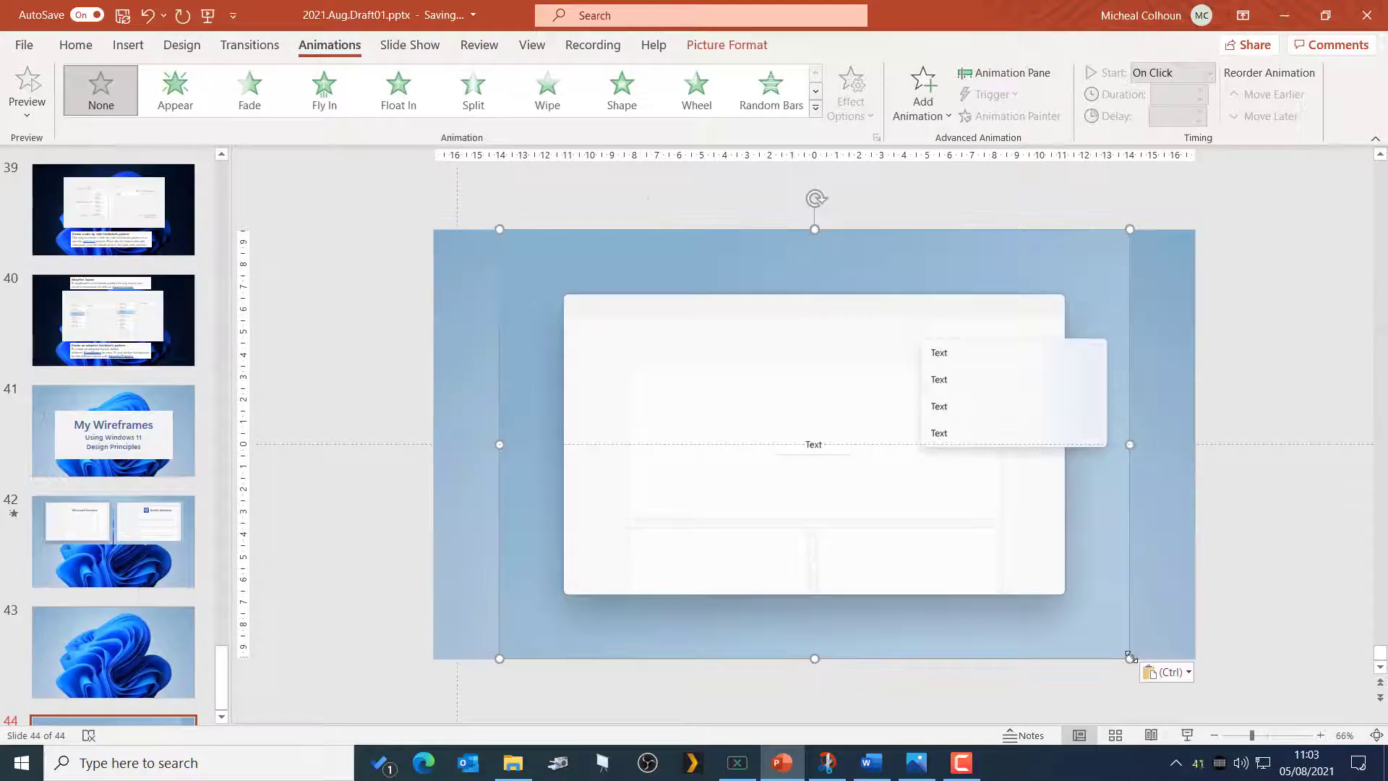
click(113, 680)
key(ctrl+d)
key(ctrl+v)
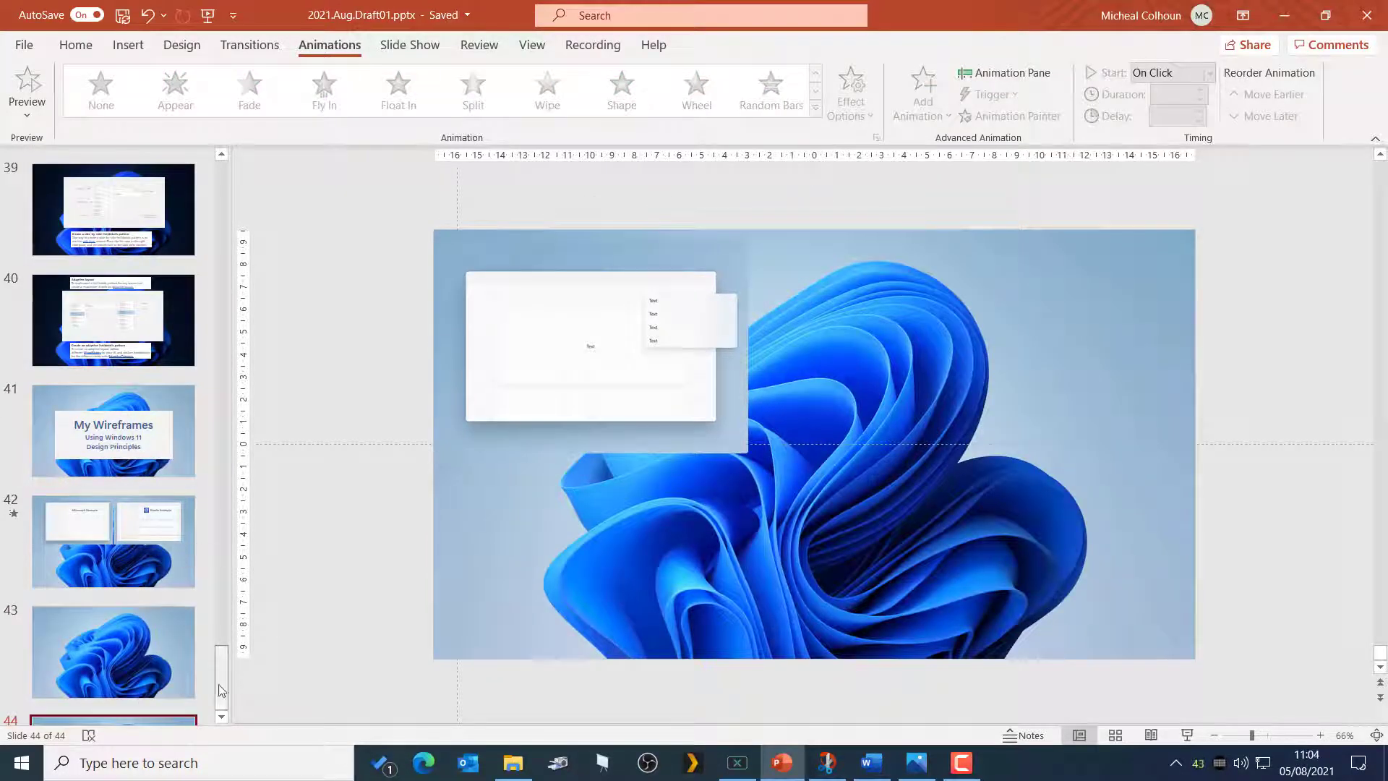
Copy slide 42's Studio Example window card and paste it twice onto slide 44.
click(146, 566)
click(114, 427)
click(940, 423)
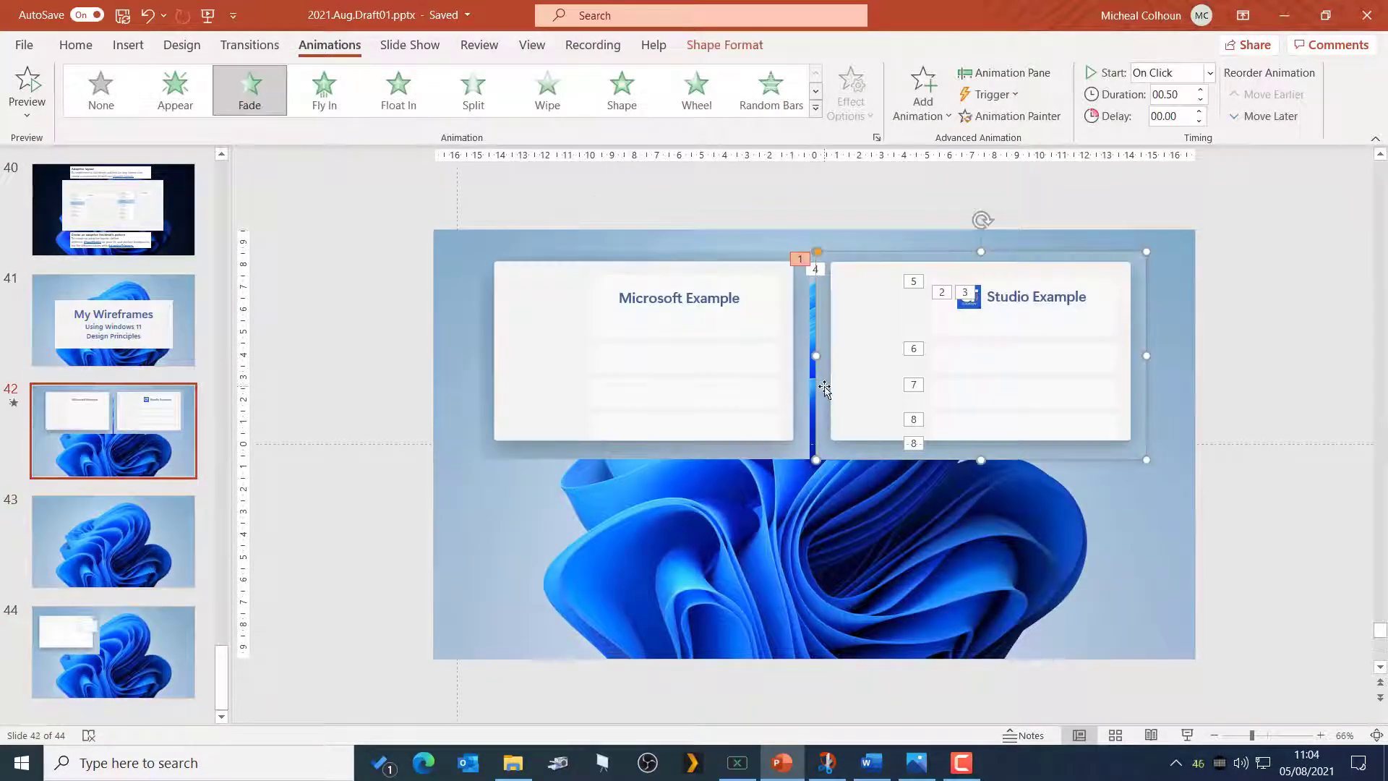
key(ctrl+c)
key(Page_Down)
key(Page_Down)
key(ctrl+v)
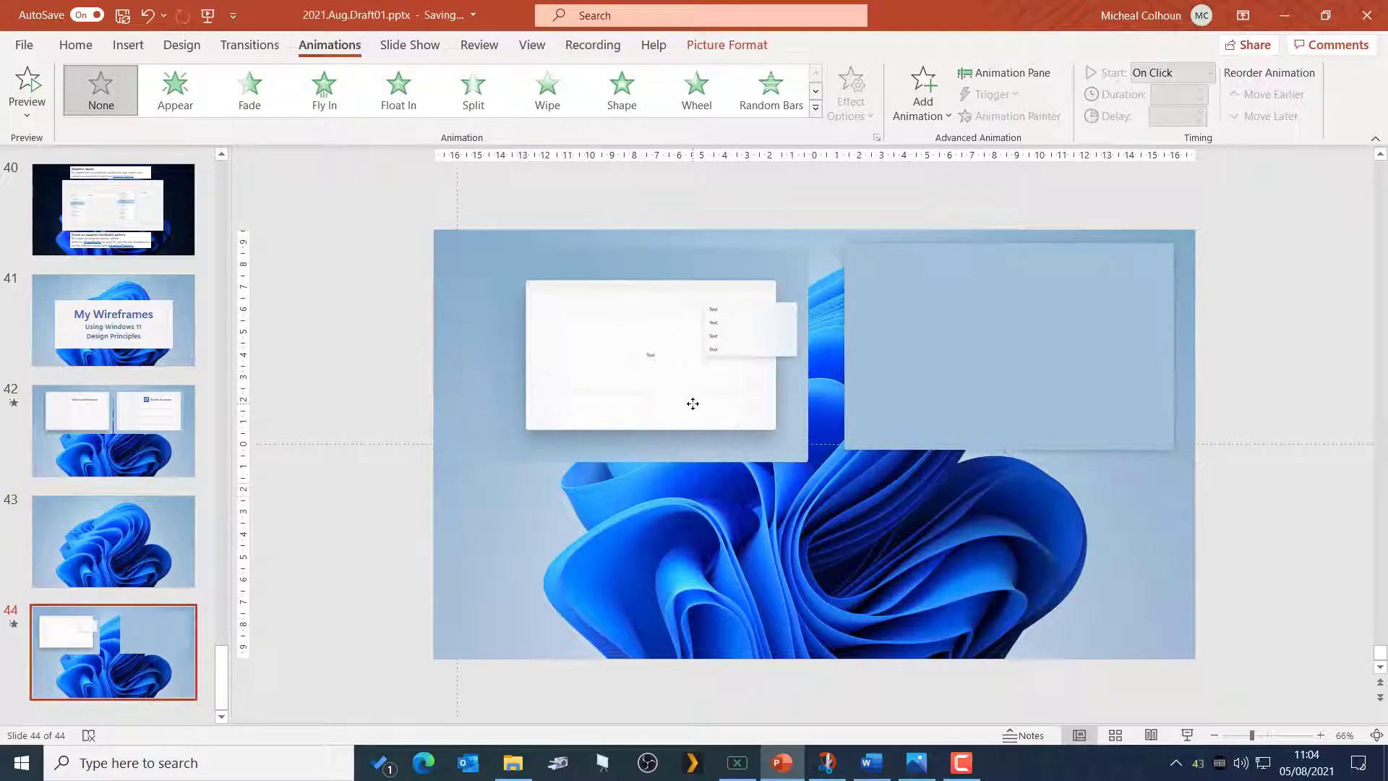
click(114, 430)
key(ctrl+c)
key(Page_Down)
key(Page_Down)
key(ctrl+v)
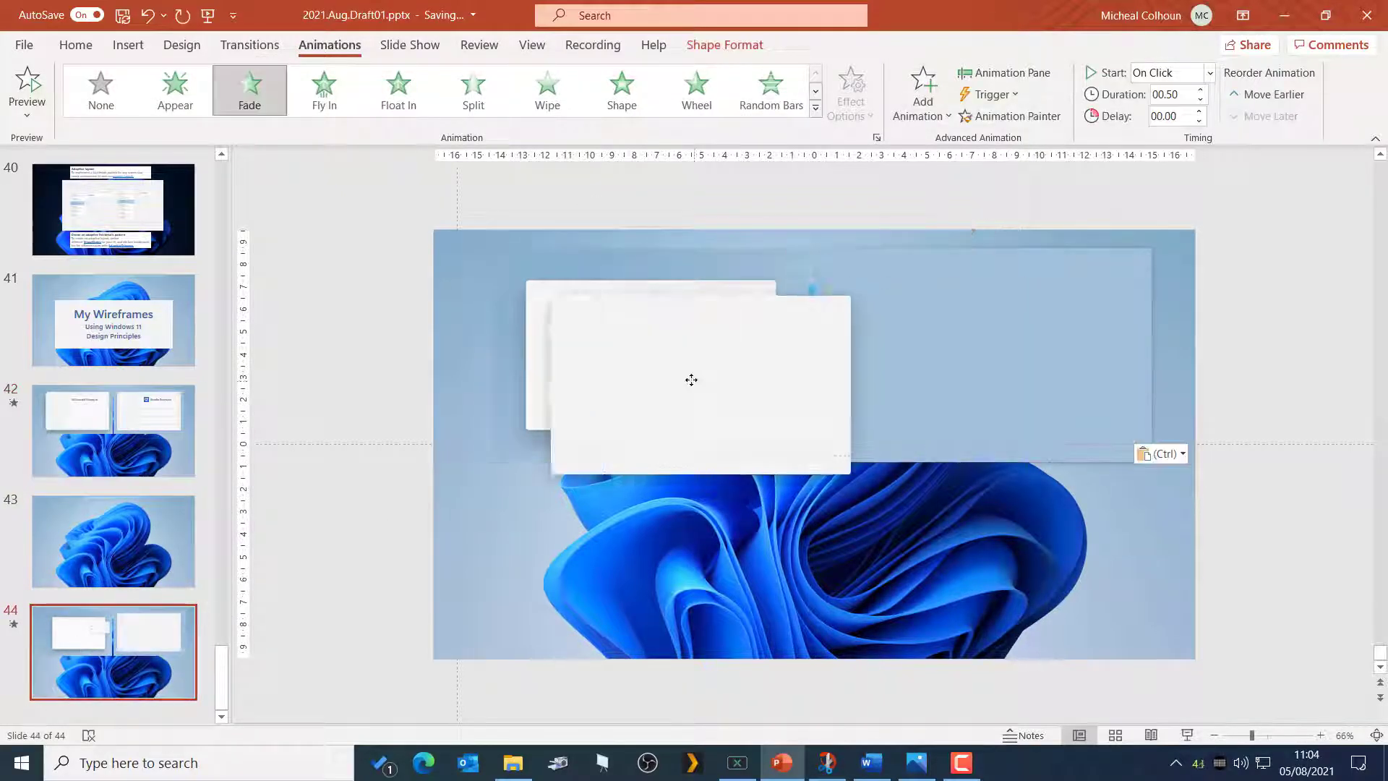
Move the pasted window card to the right half of slide 44.
scroll(530, 313, up, 10)
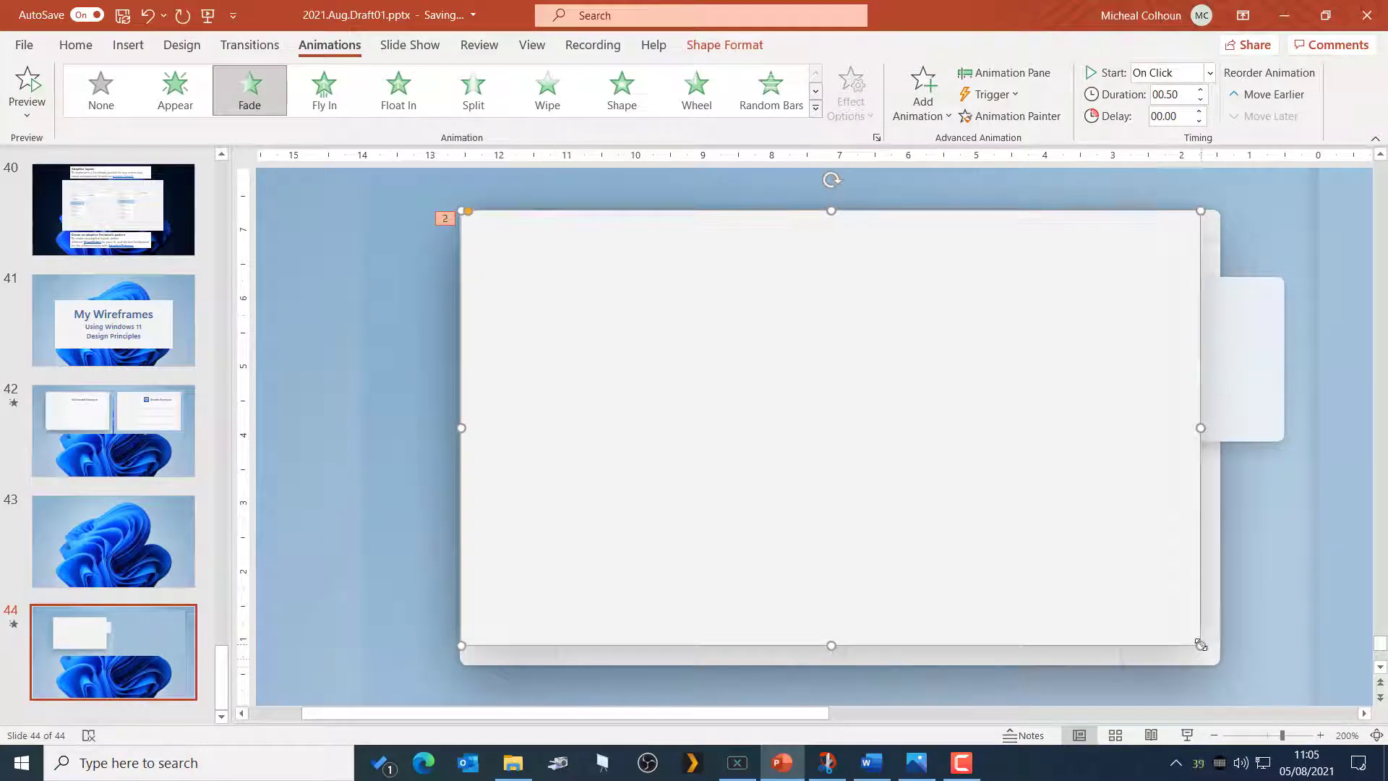
scroll(1276, 629, down, 5)
drag(598, 328, 1039, 368)
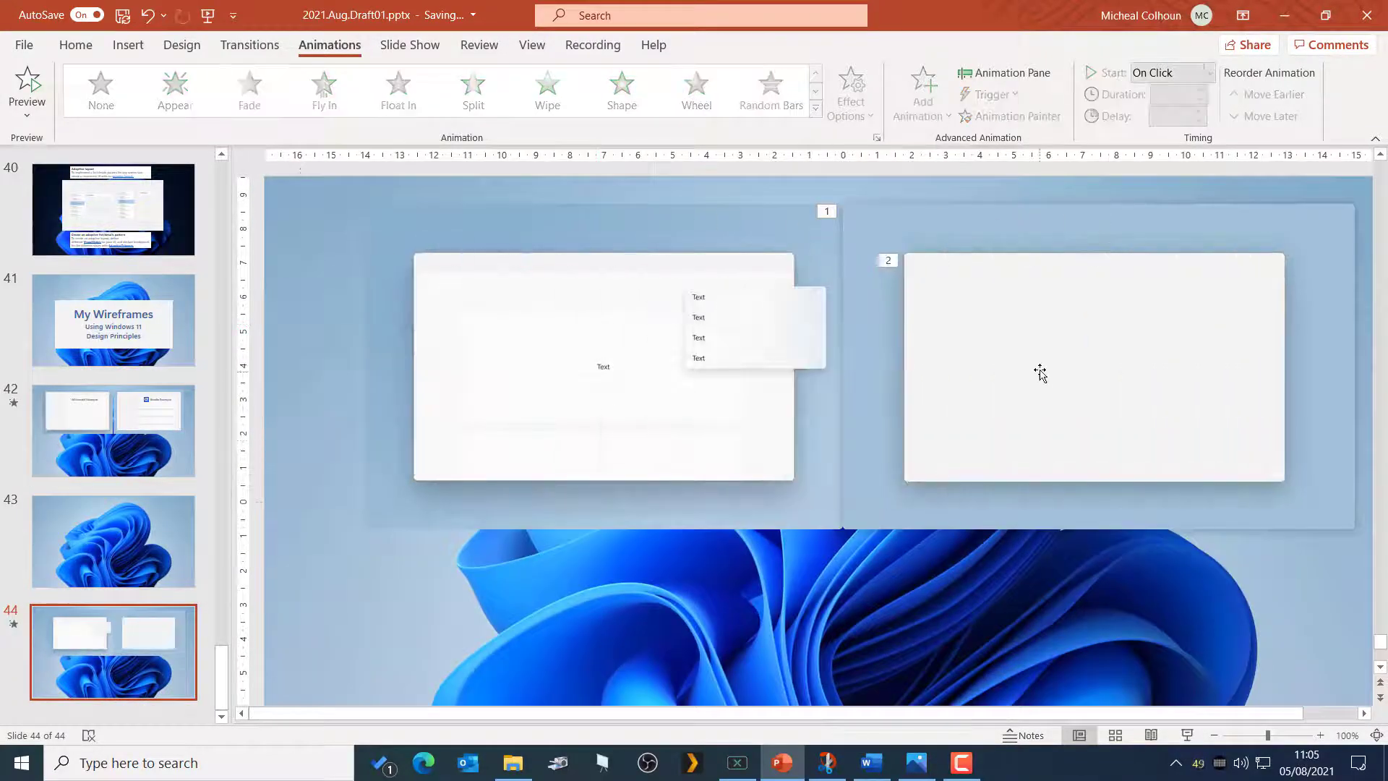
click(603, 419)
Browse Change Shape options, then raise the thin strip and fill it blue.
scroll(638, 282, up, 10)
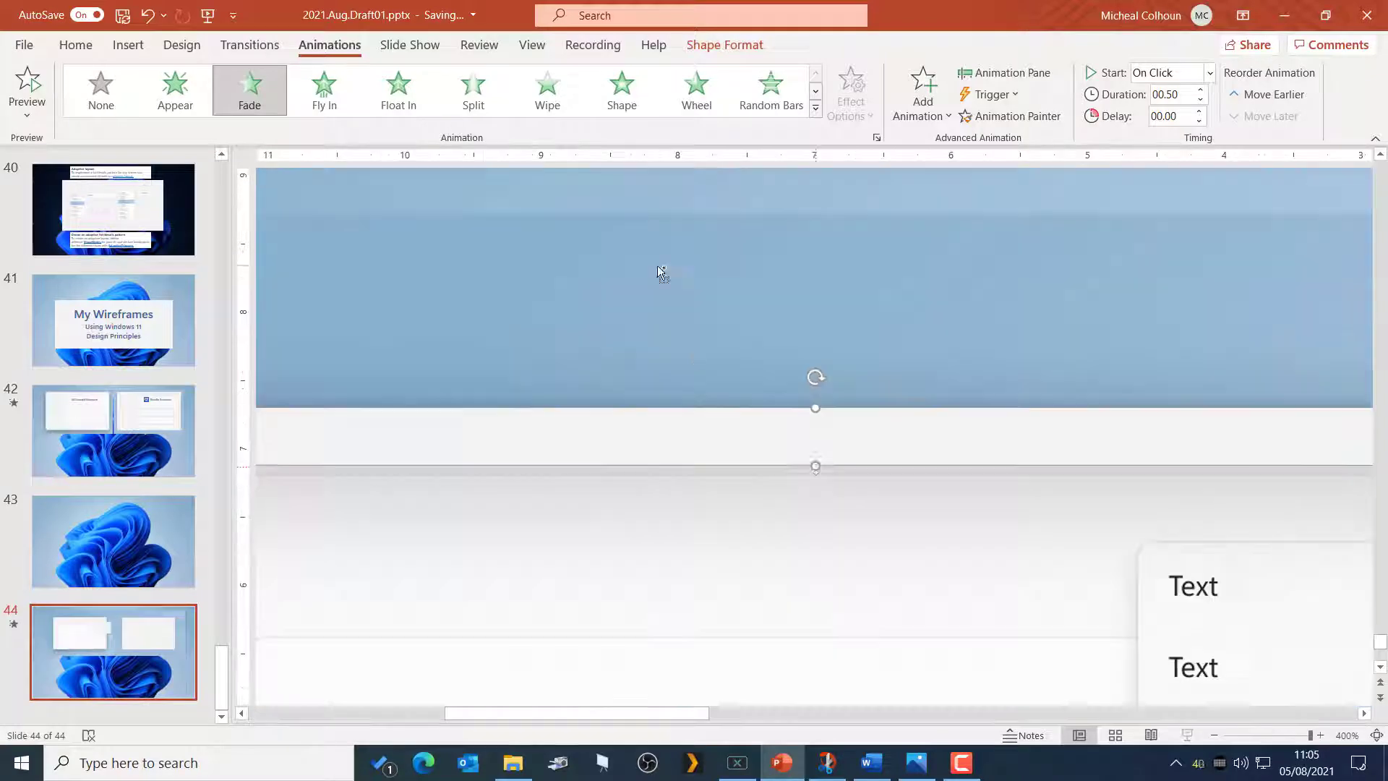
click(725, 45)
click(175, 70)
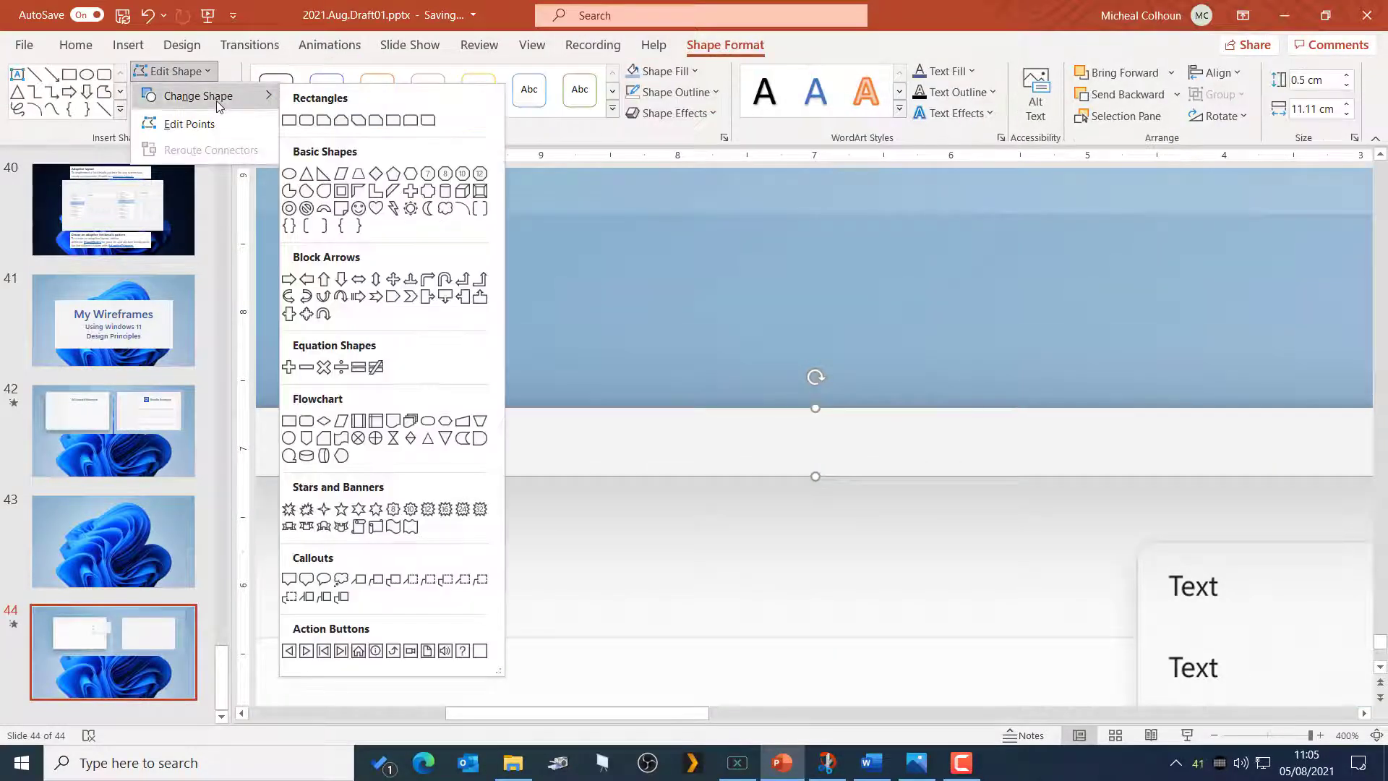
click(415, 123)
drag(876, 441, 911, 280)
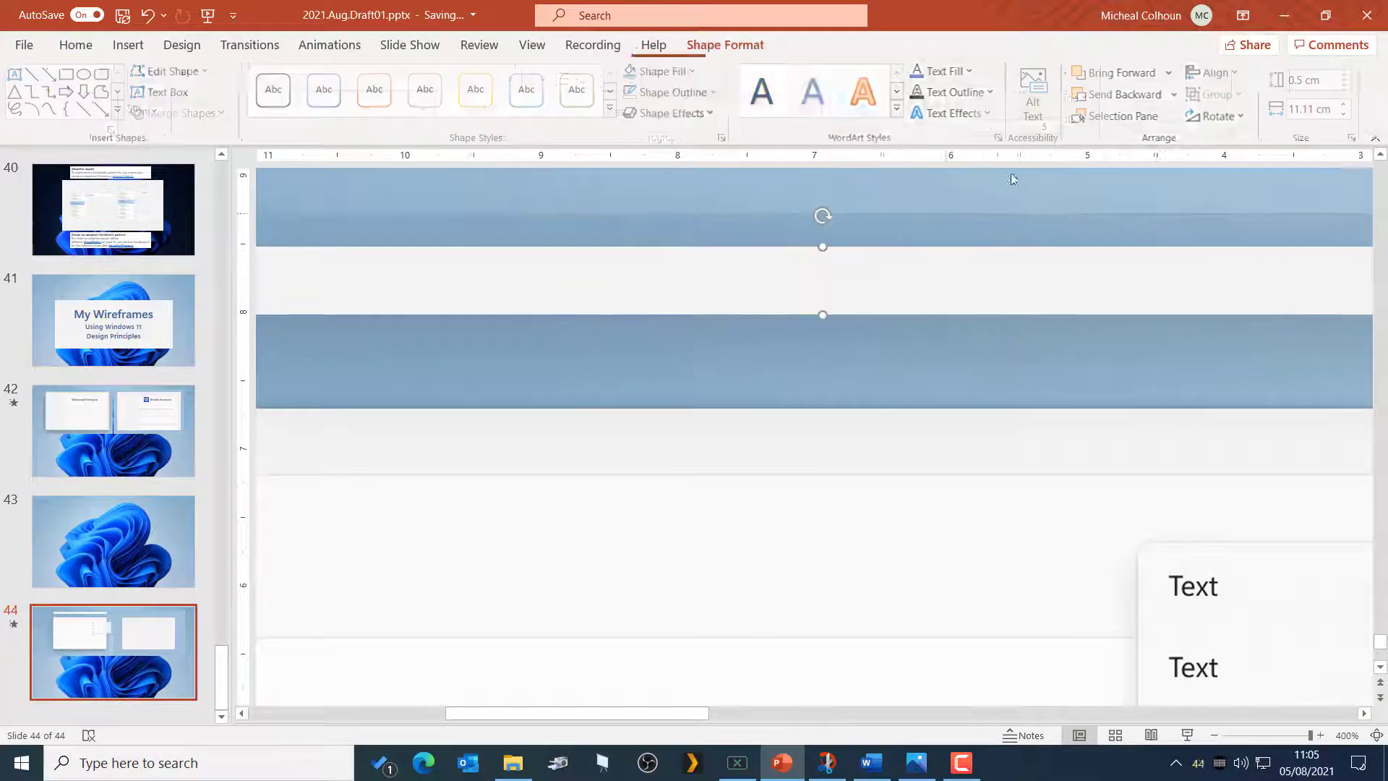
click(664, 71)
click(682, 373)
Place the thin strip onto the right window card's top edge.
click(784, 372)
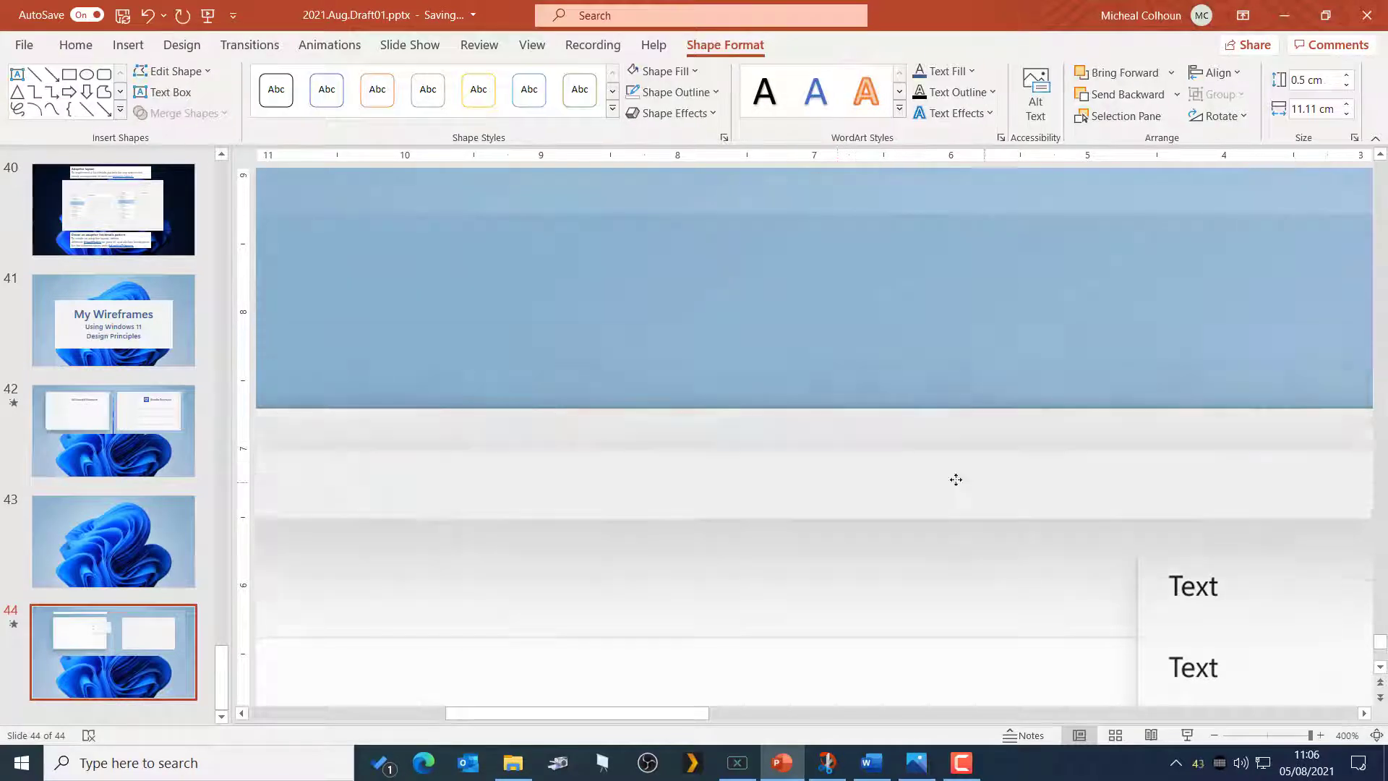
click(670, 113)
click(1034, 418)
drag(867, 340, 1030, 383)
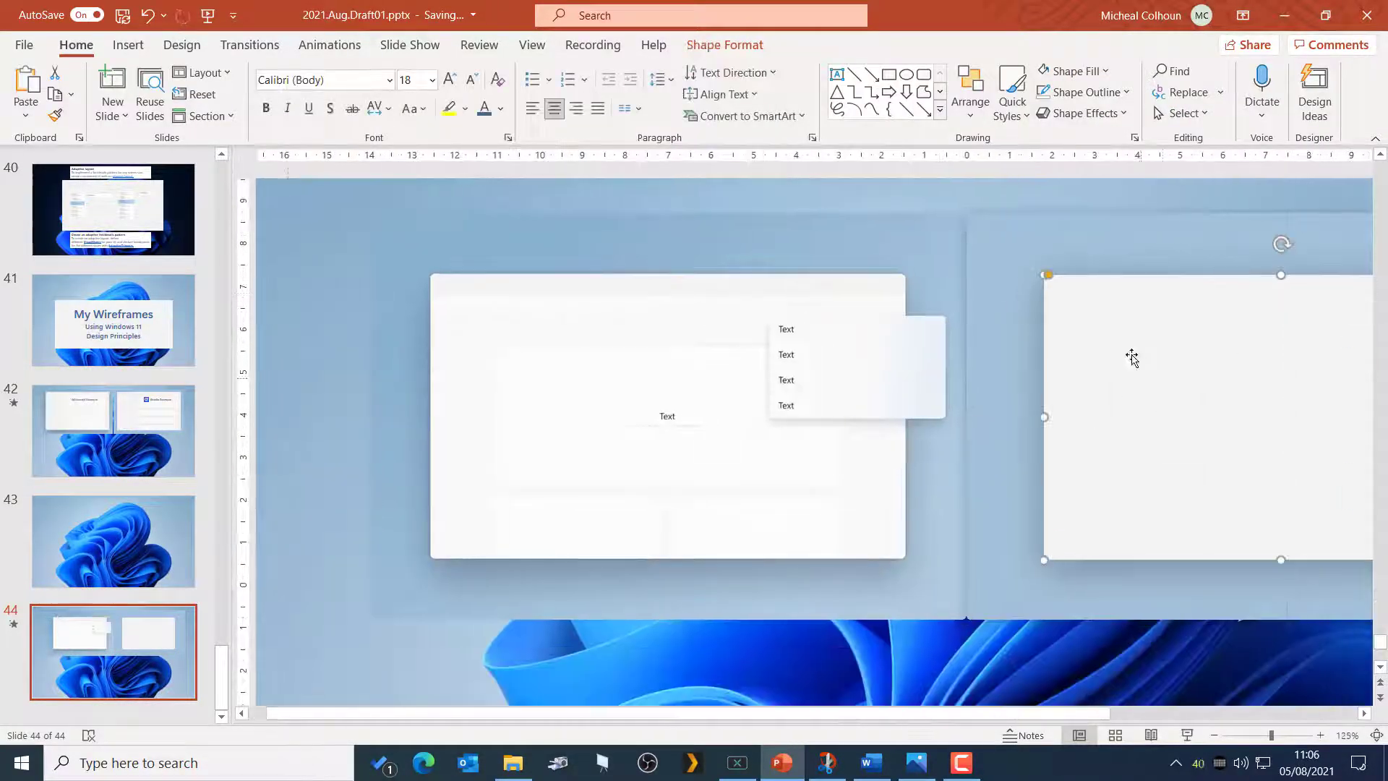
Fill the right window card white using the Eyedropper on the dialog card.
click(1104, 71)
click(1077, 368)
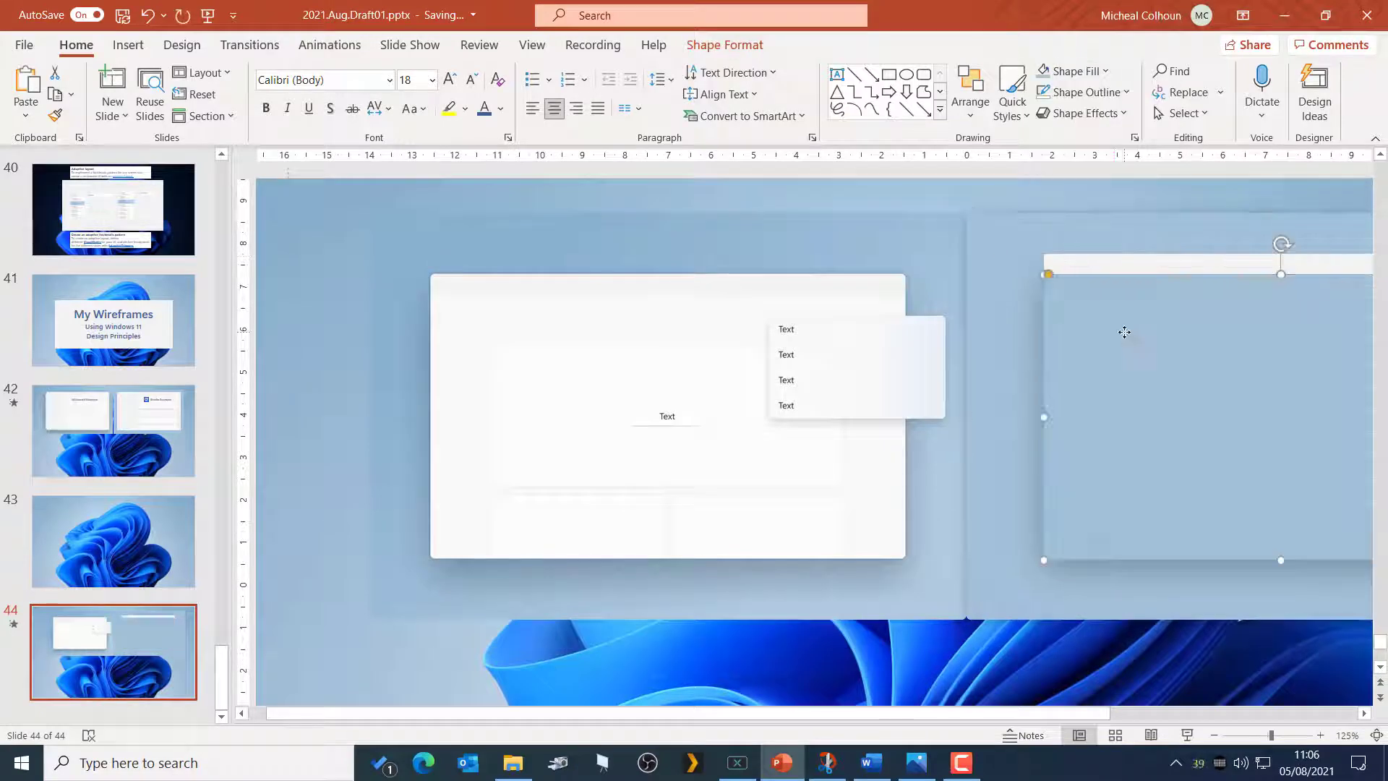
click(782, 310)
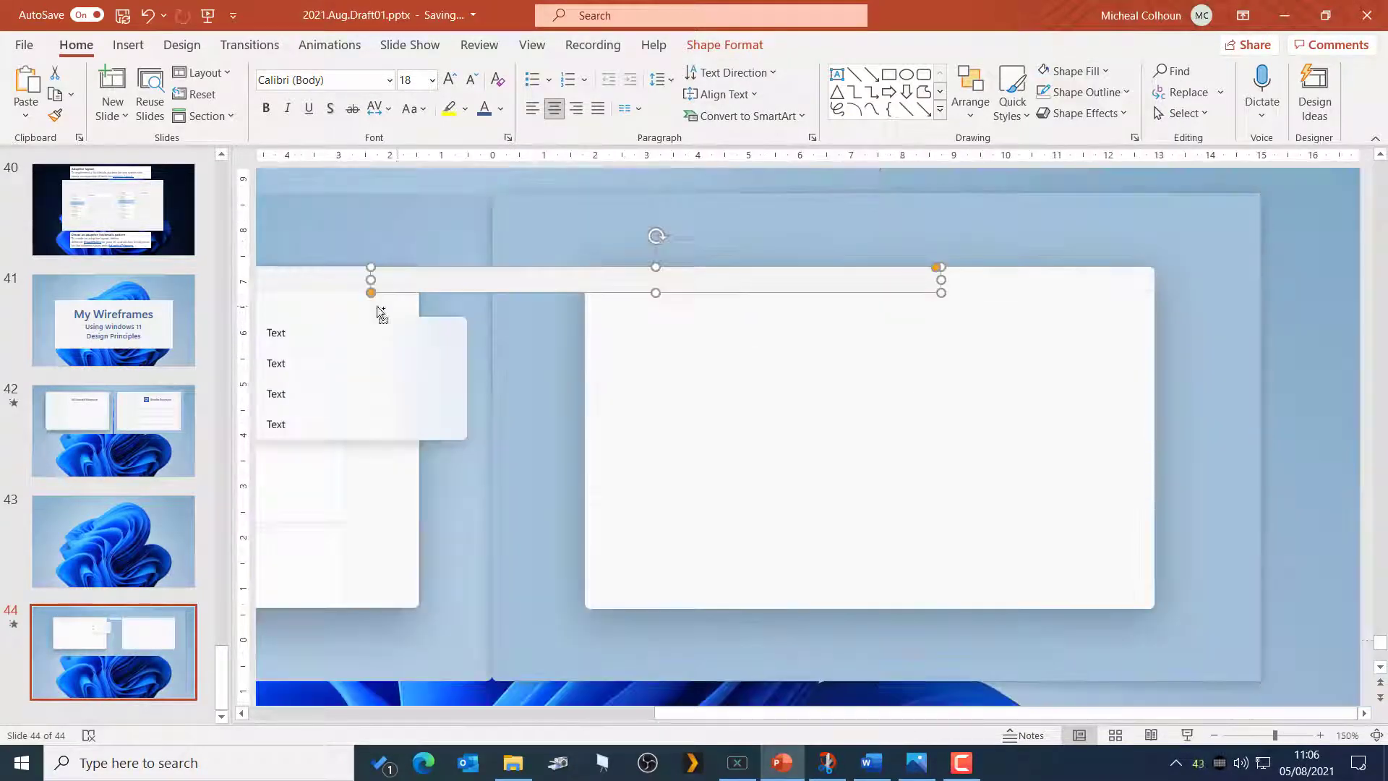
scroll(376, 306, up, 5)
scroll(719, 713, right, 3)
click(1044, 496)
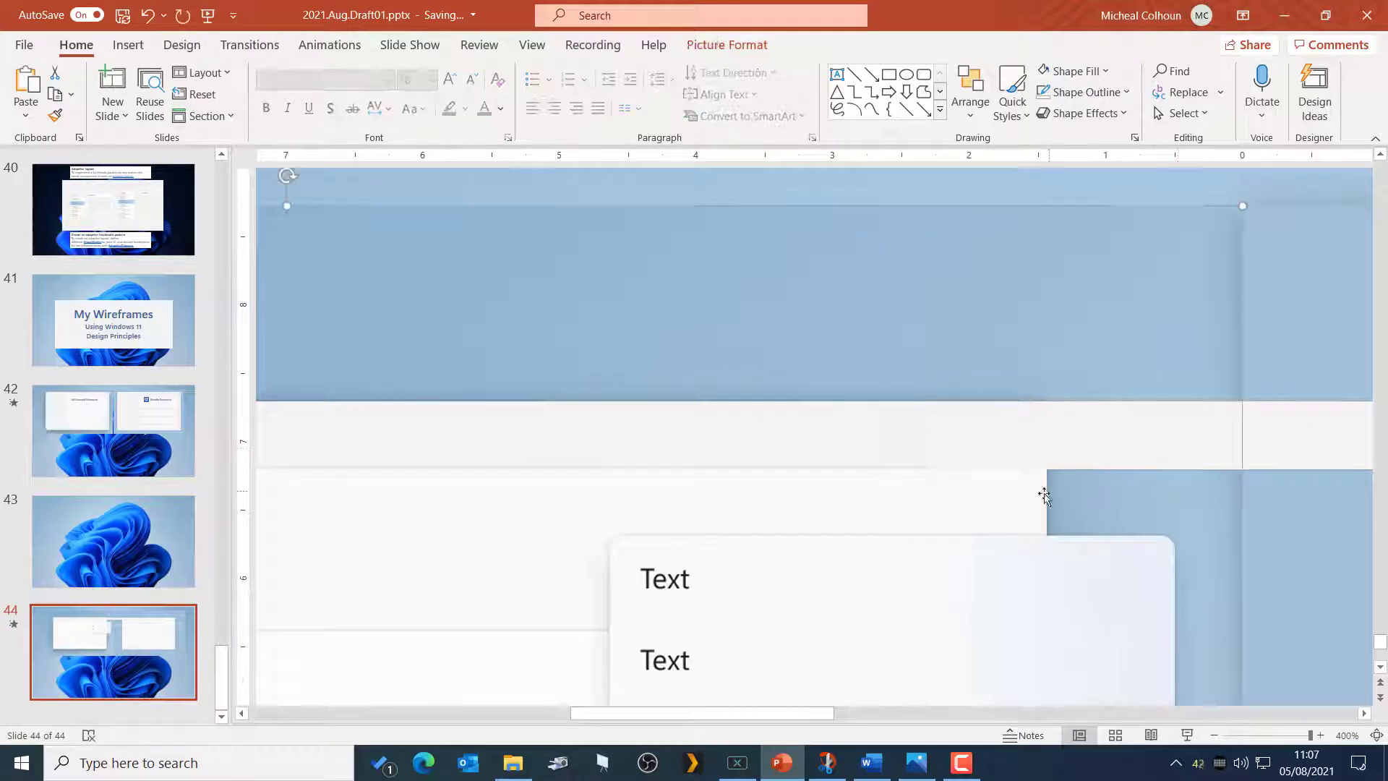
Set the thin top bar to No Outline, keeping it in its original position.
click(1011, 434)
click(1126, 92)
click(1070, 341)
drag(995, 443, 996, 437)
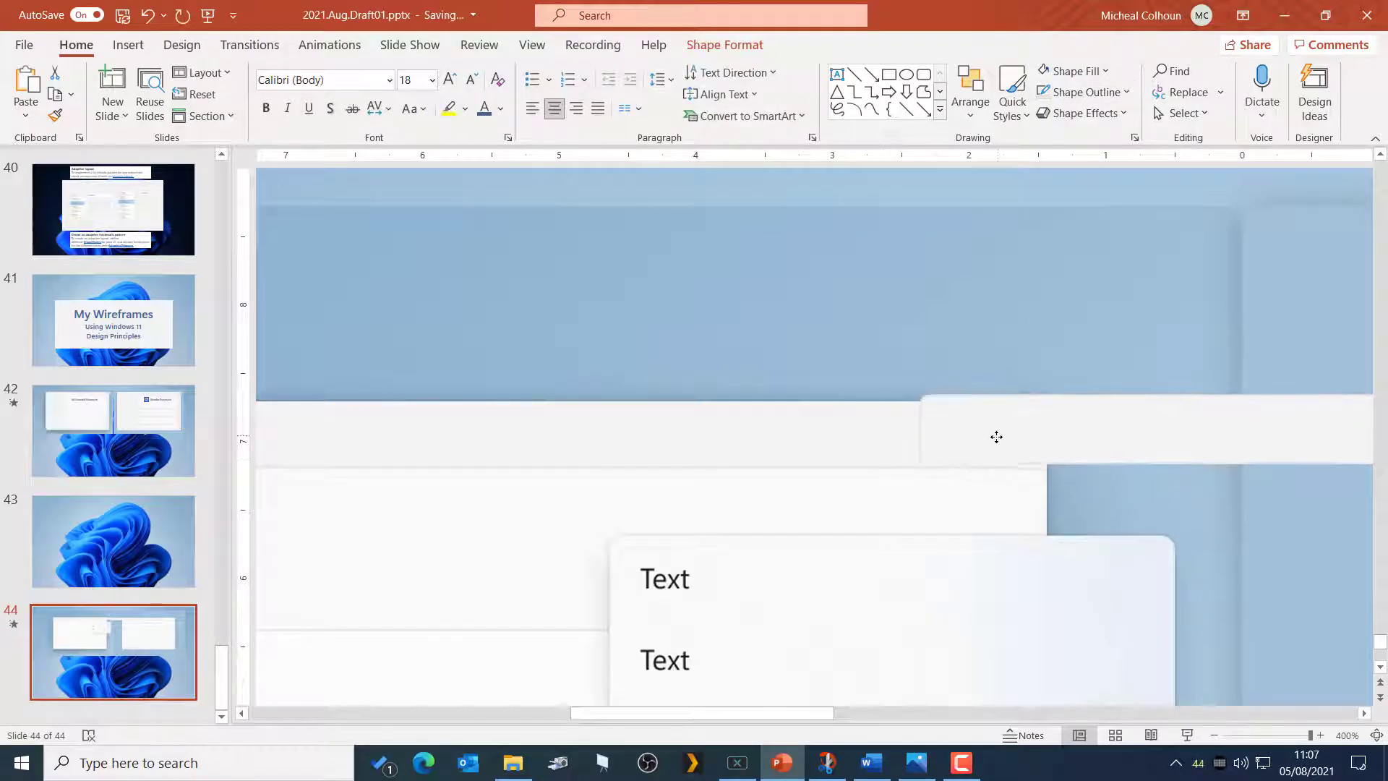
key(Escape)
scroll(1064, 452, down, 2)
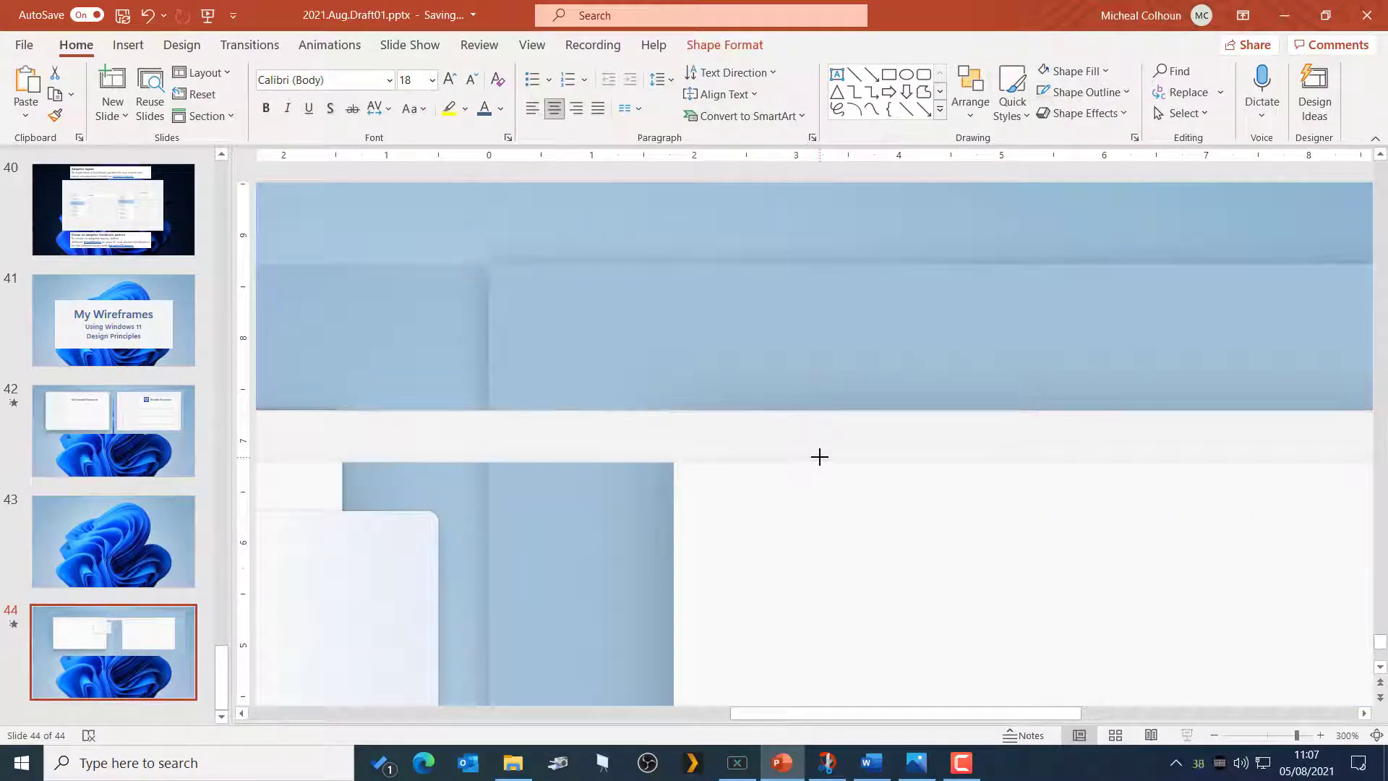
scroll(1085, 443, down, 2)
scroll(1086, 442, down, 3)
scroll(908, 288, up, 4)
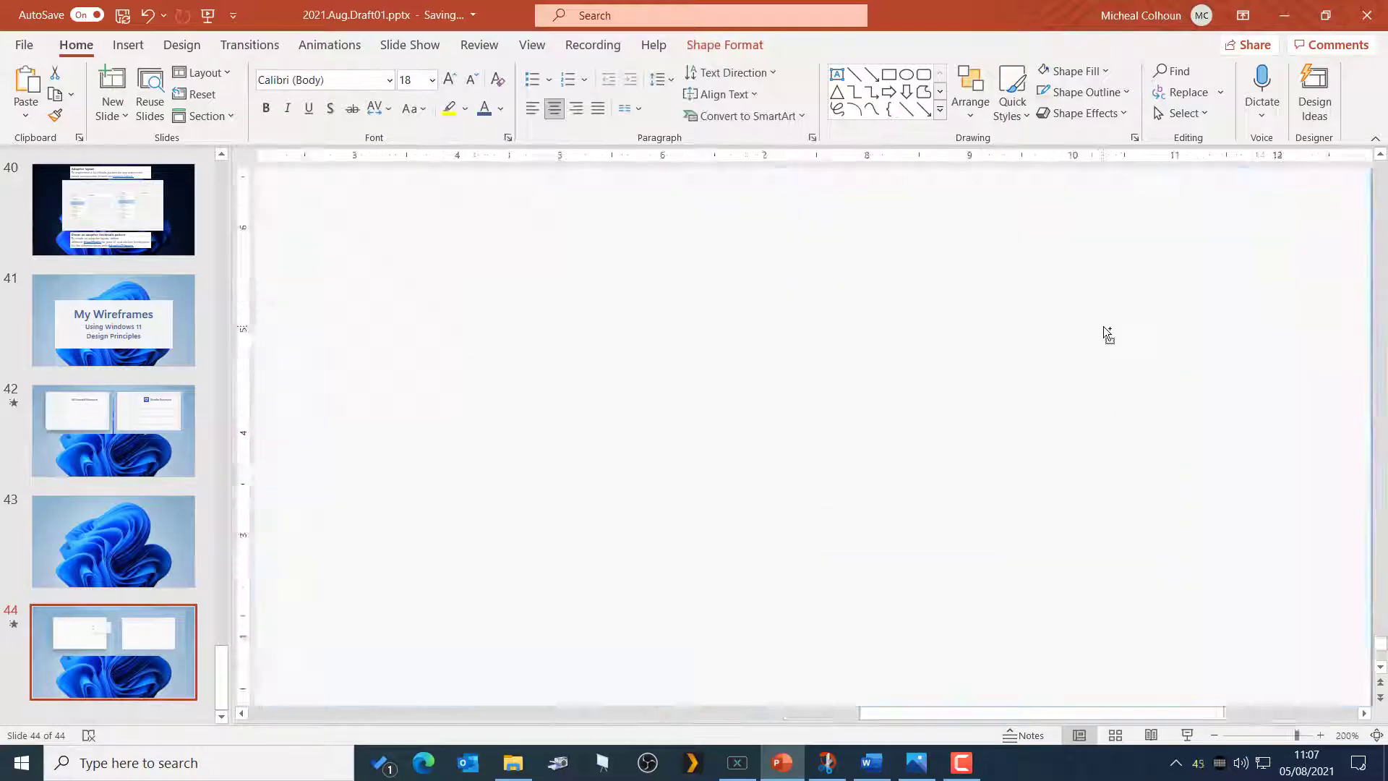
scroll(1105, 331, down, 4)
scroll(691, 322, up, 3)
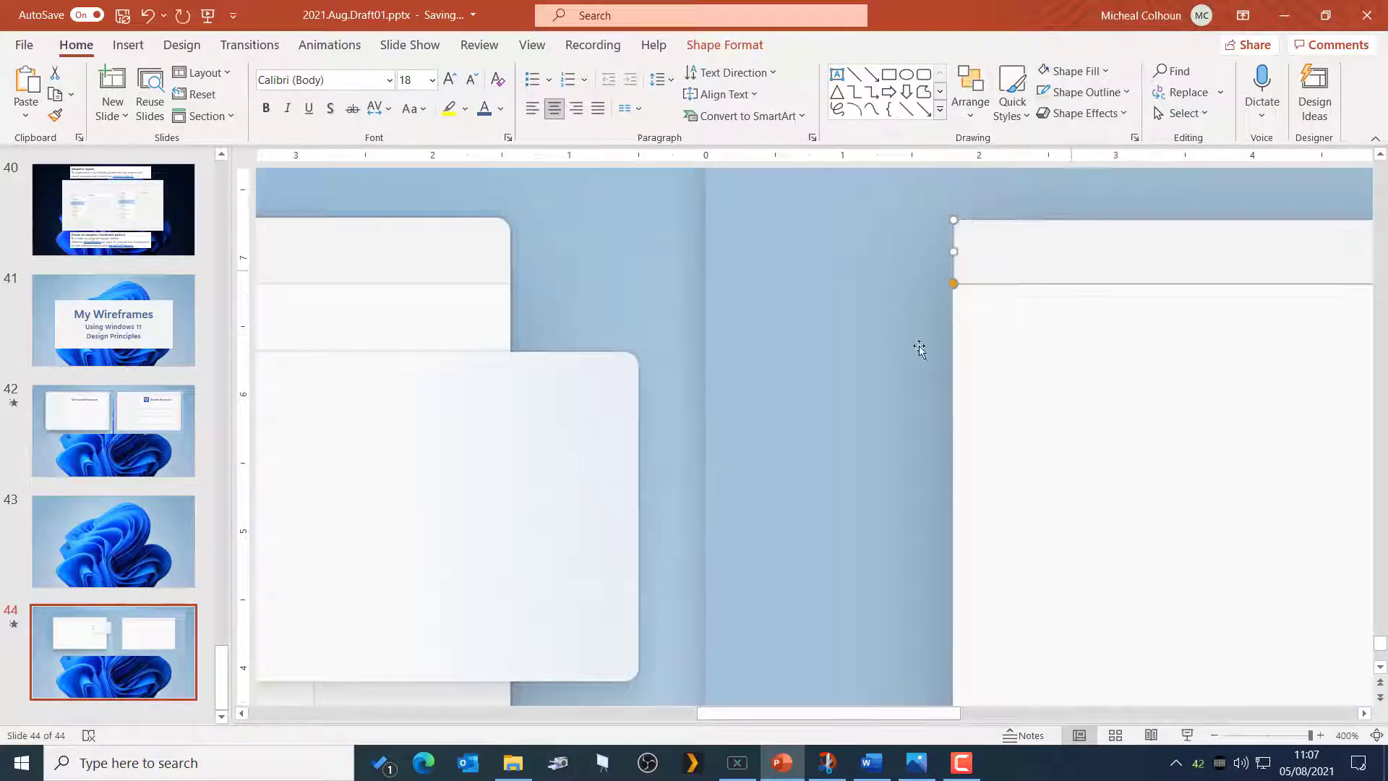
scroll(919, 348, right, 5)
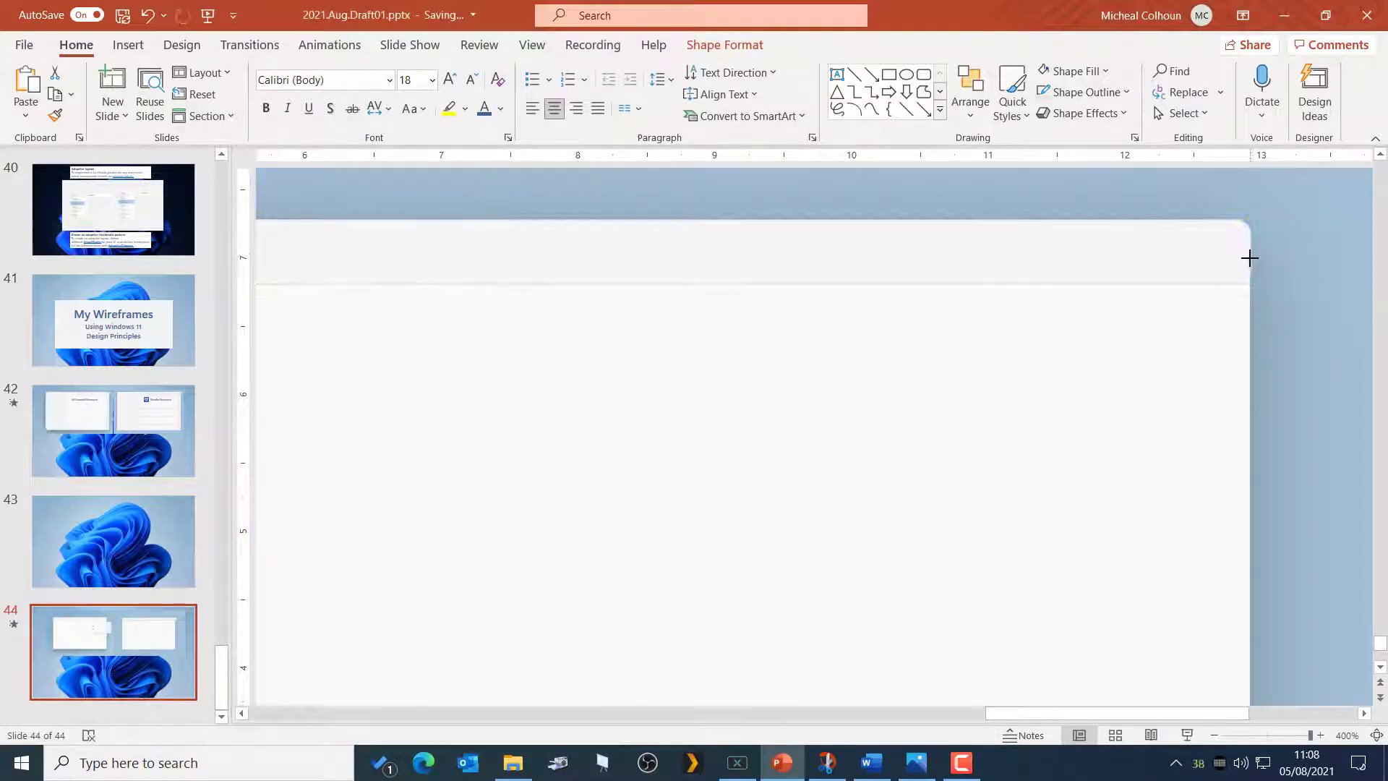
scroll(1157, 453, down, 5)
scroll(1150, 361, up, 5)
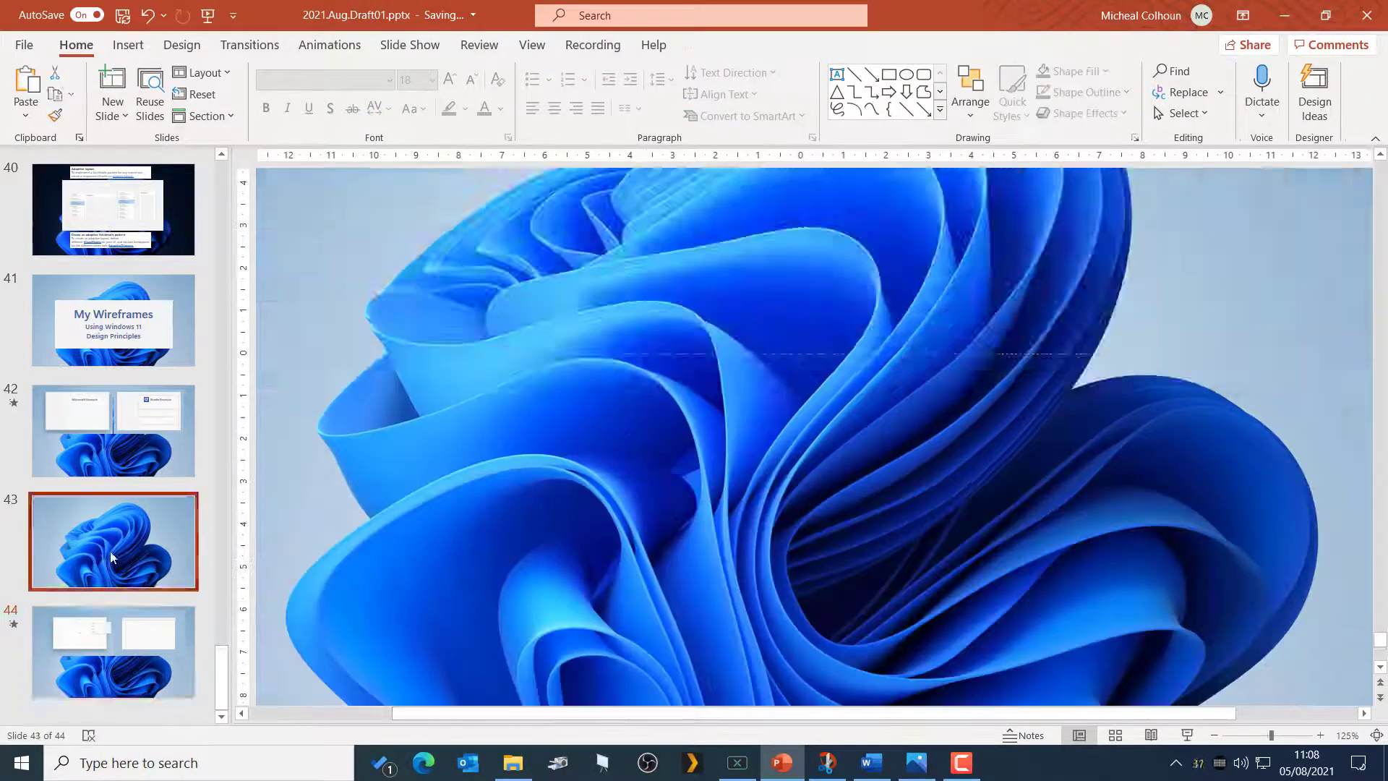
scroll(1139, 273, up, 3)
scroll(1139, 272, down, 8)
Move the placeholder rectangle over the left dialog's list area.
click(511, 419)
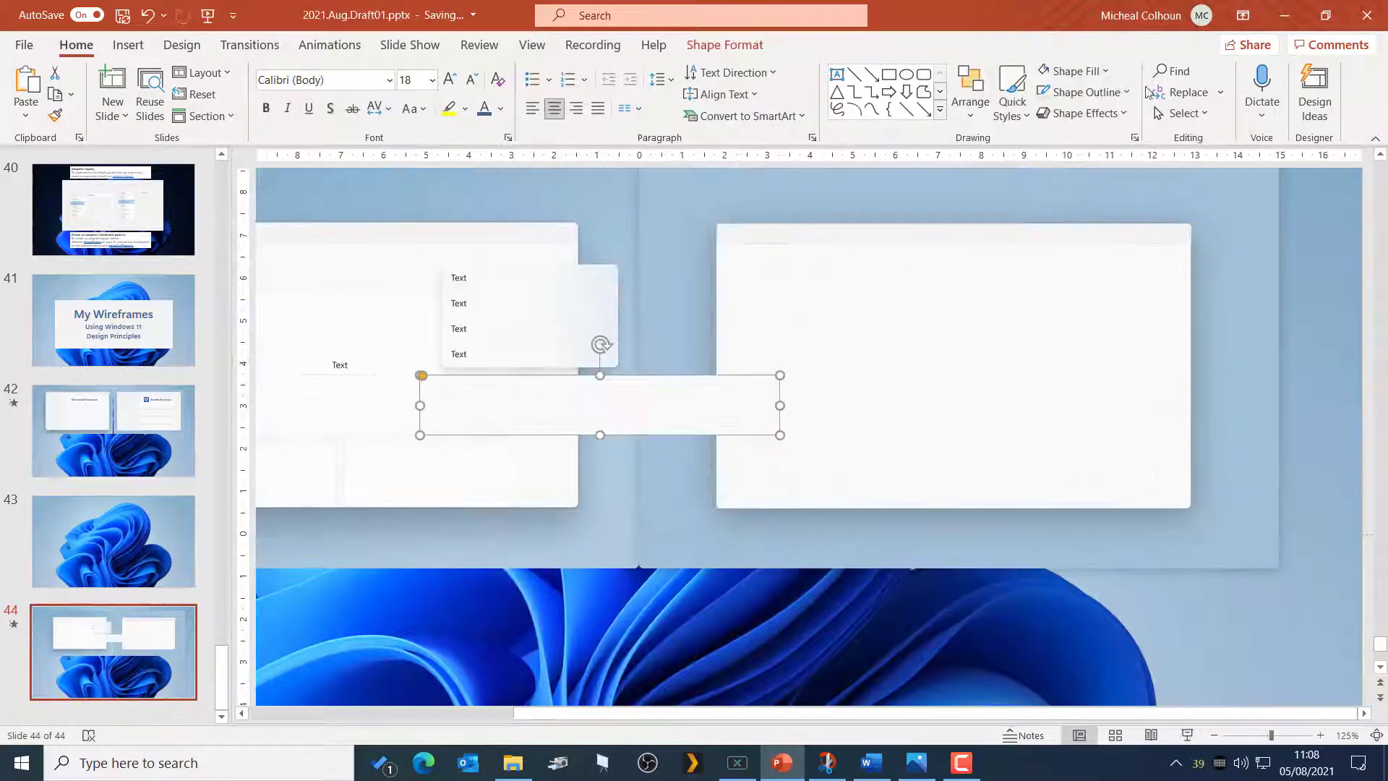
drag(633, 396, 538, 320)
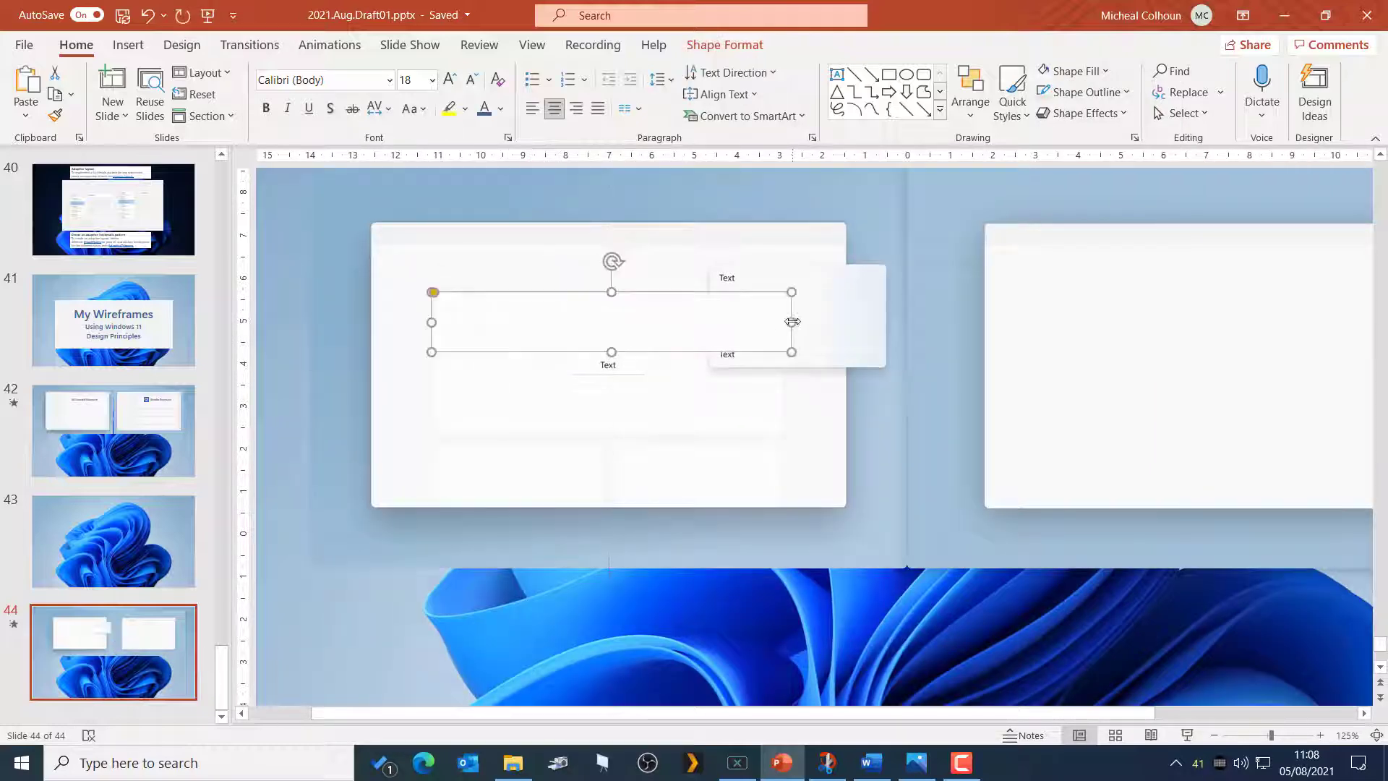
key(ctrl+z)
key(ctrl+z)
key(ctrl+z)
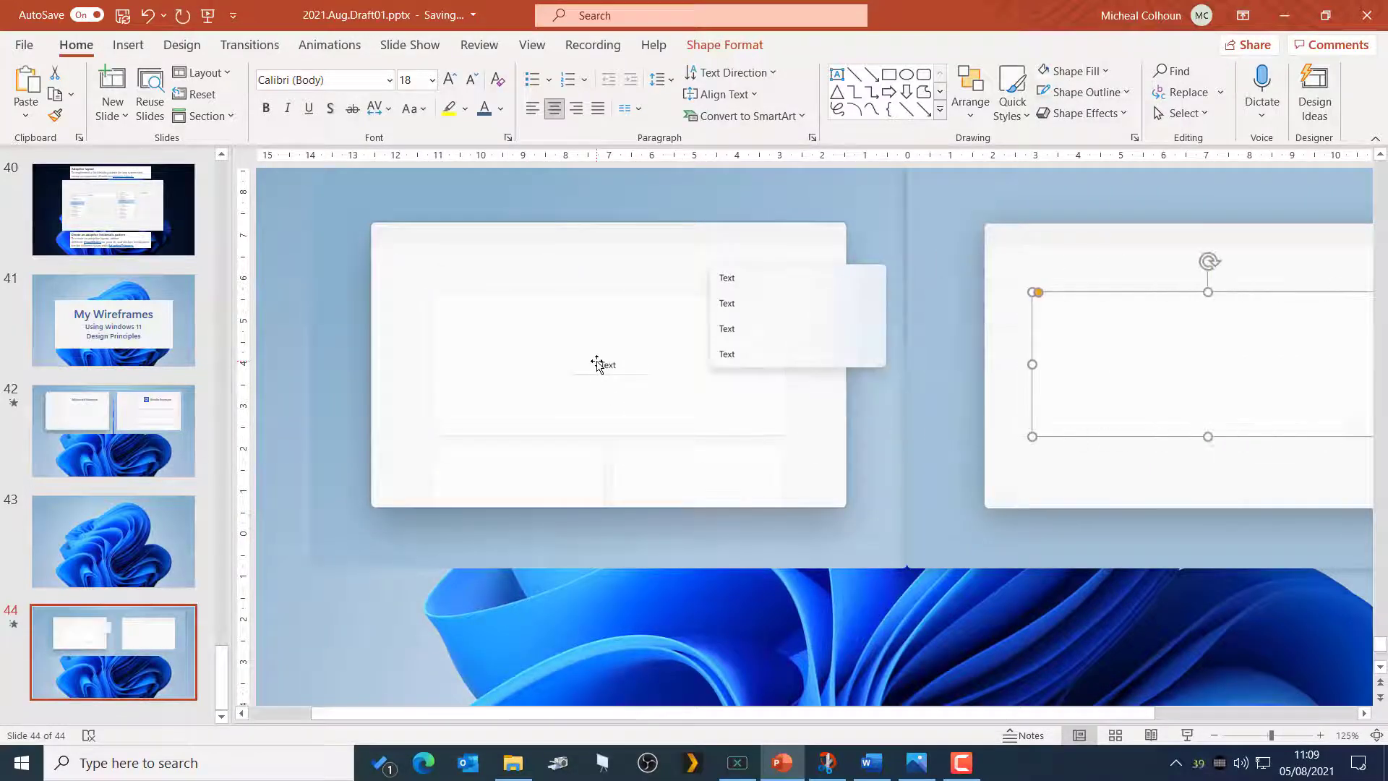
key(ctrl+y)
key(ctrl+y)
key(ctrl+y)
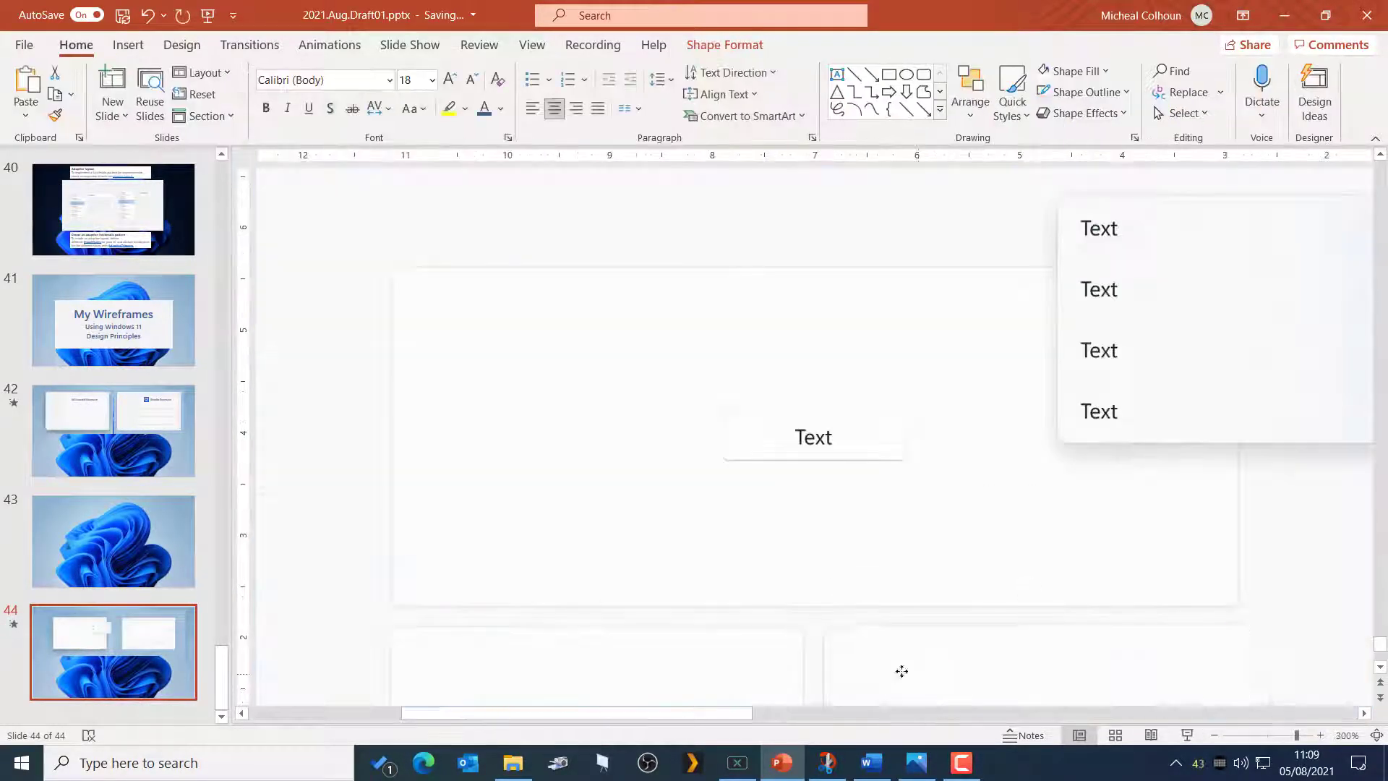
Undo back through the stray empty-rectangle edits, as far as slide 42.
key(ctrl+z)
key(ctrl+z)
key(ctrl+z)
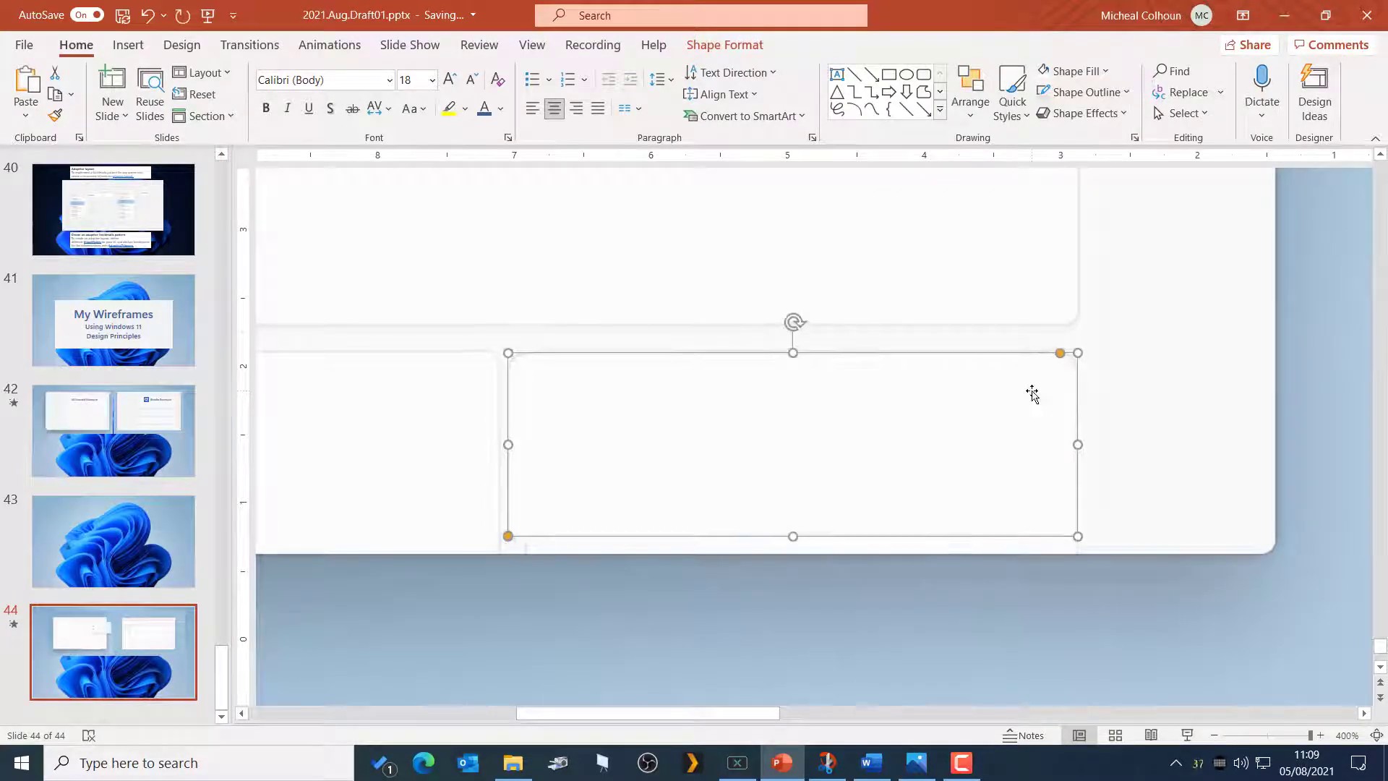
key(ctrl+z)
key(ctrl+z)
key(ctrl+z)
key(ctrl+z)
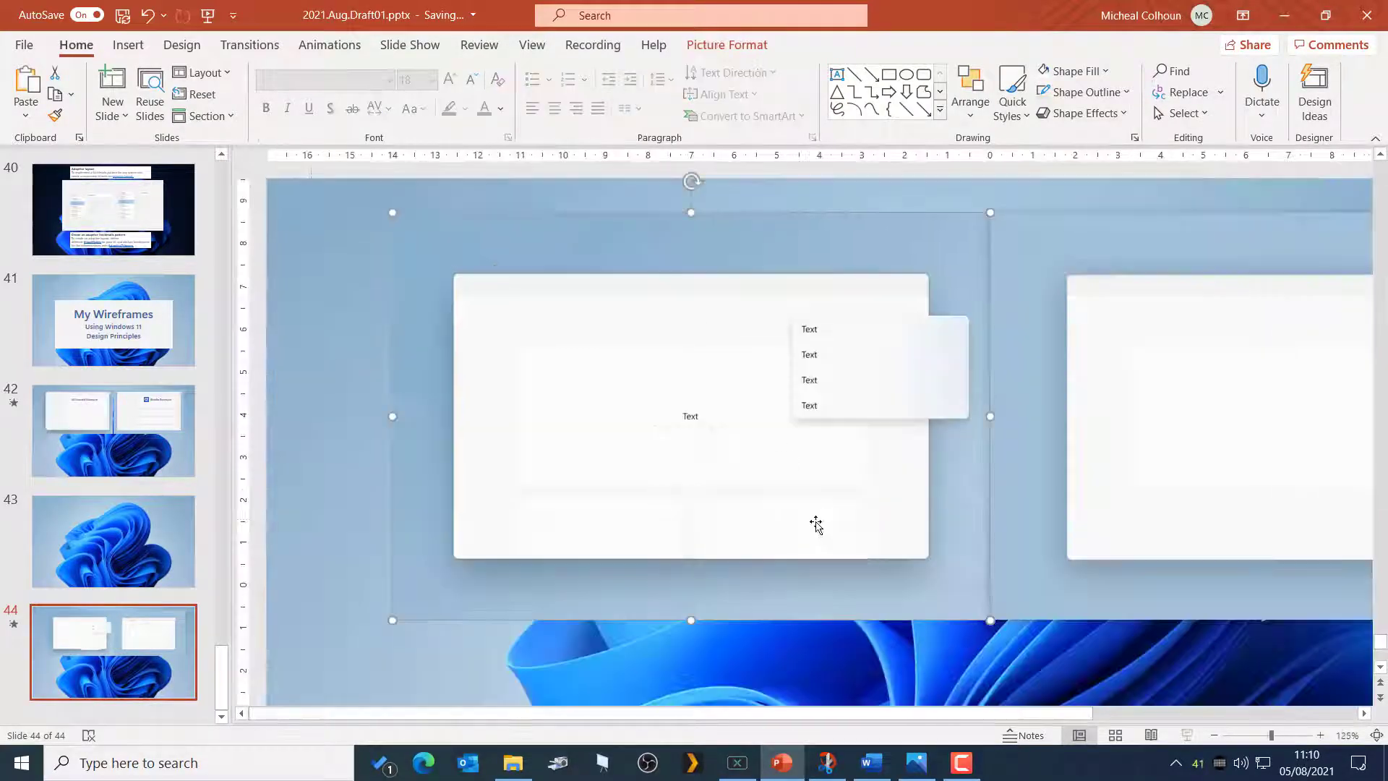
key(ctrl+z)
key(ctrl+z)
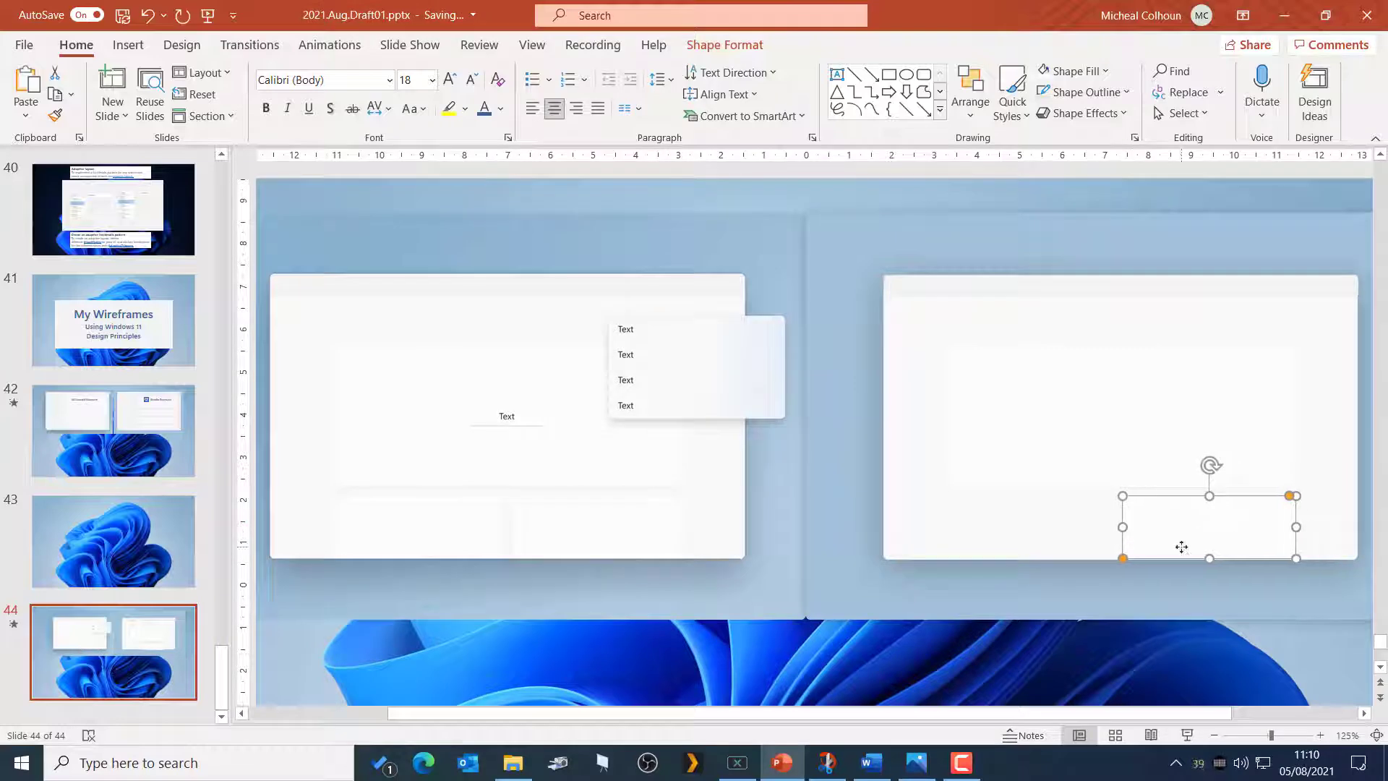
key(ctrl+z)
key(ctrl+z)
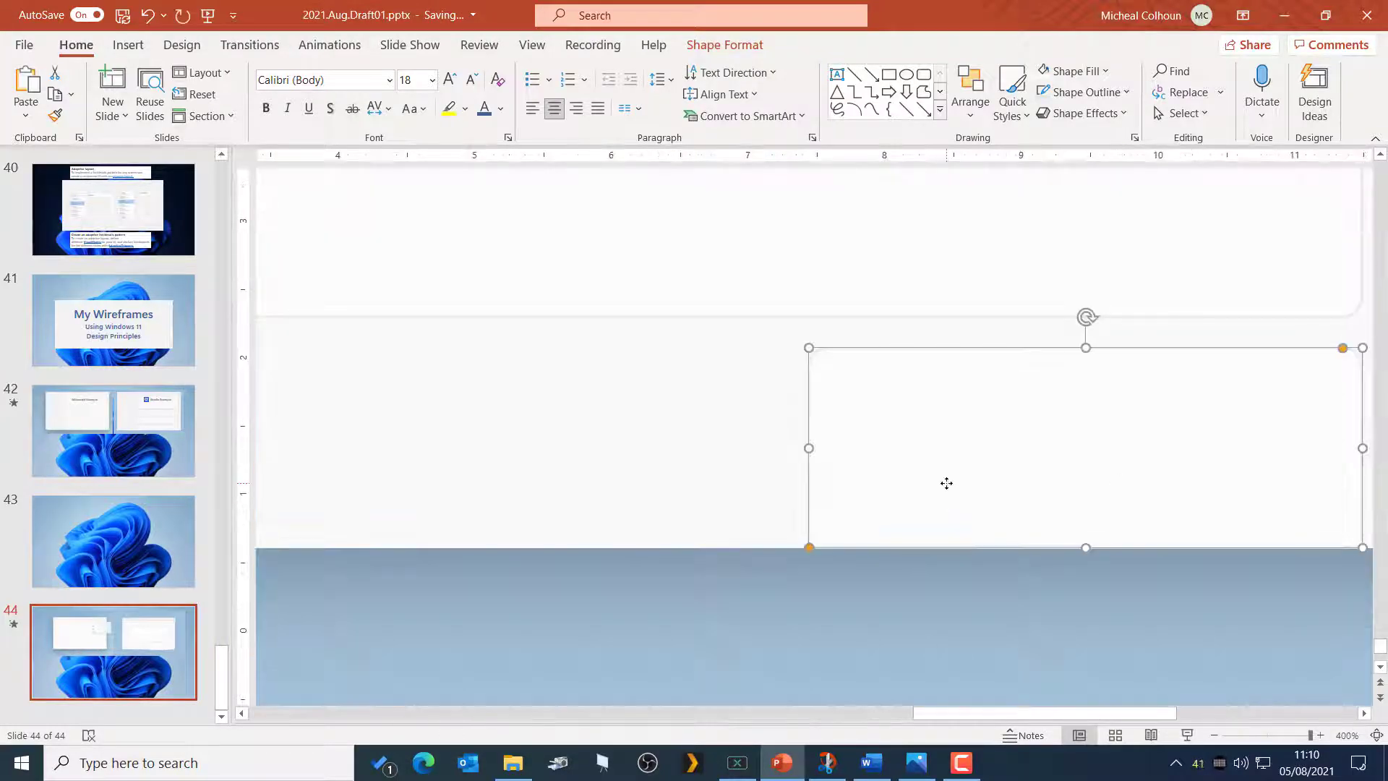
key(ctrl+z)
key(ctrl+z)
key(ctrl+z)
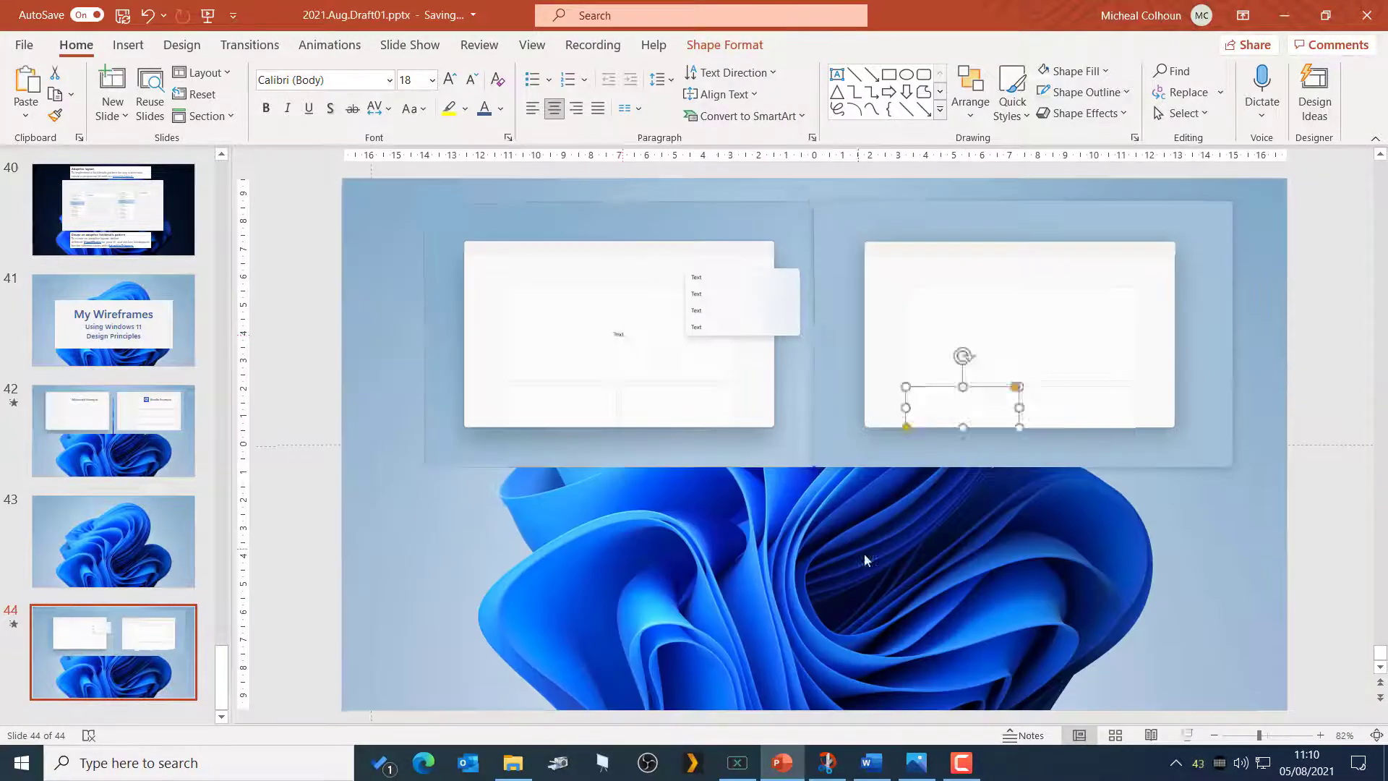
key(ctrl+z)
key(ctrl+z)
key(ctrl+z)
key(ctrl+z)
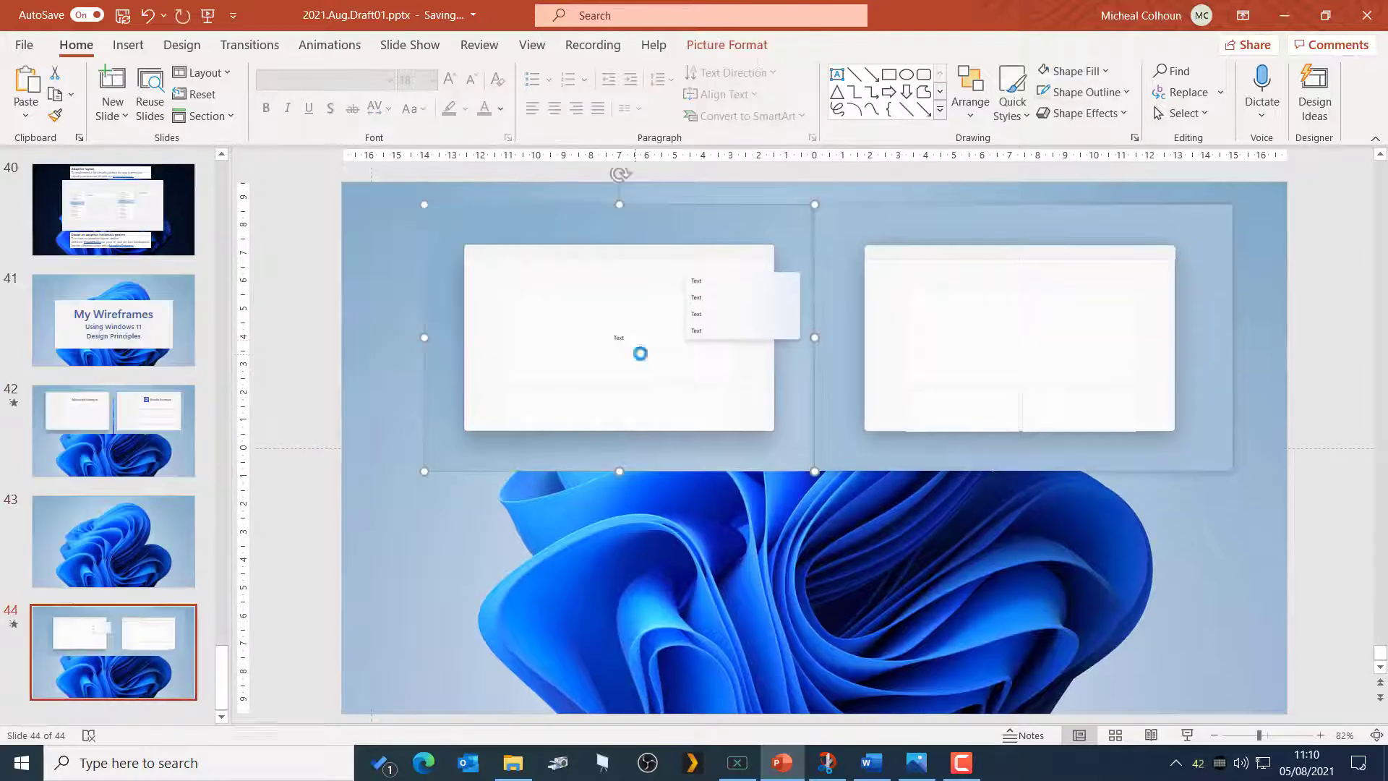
key(ctrl+z)
key(ctrl+z)
key(ctrl+z)
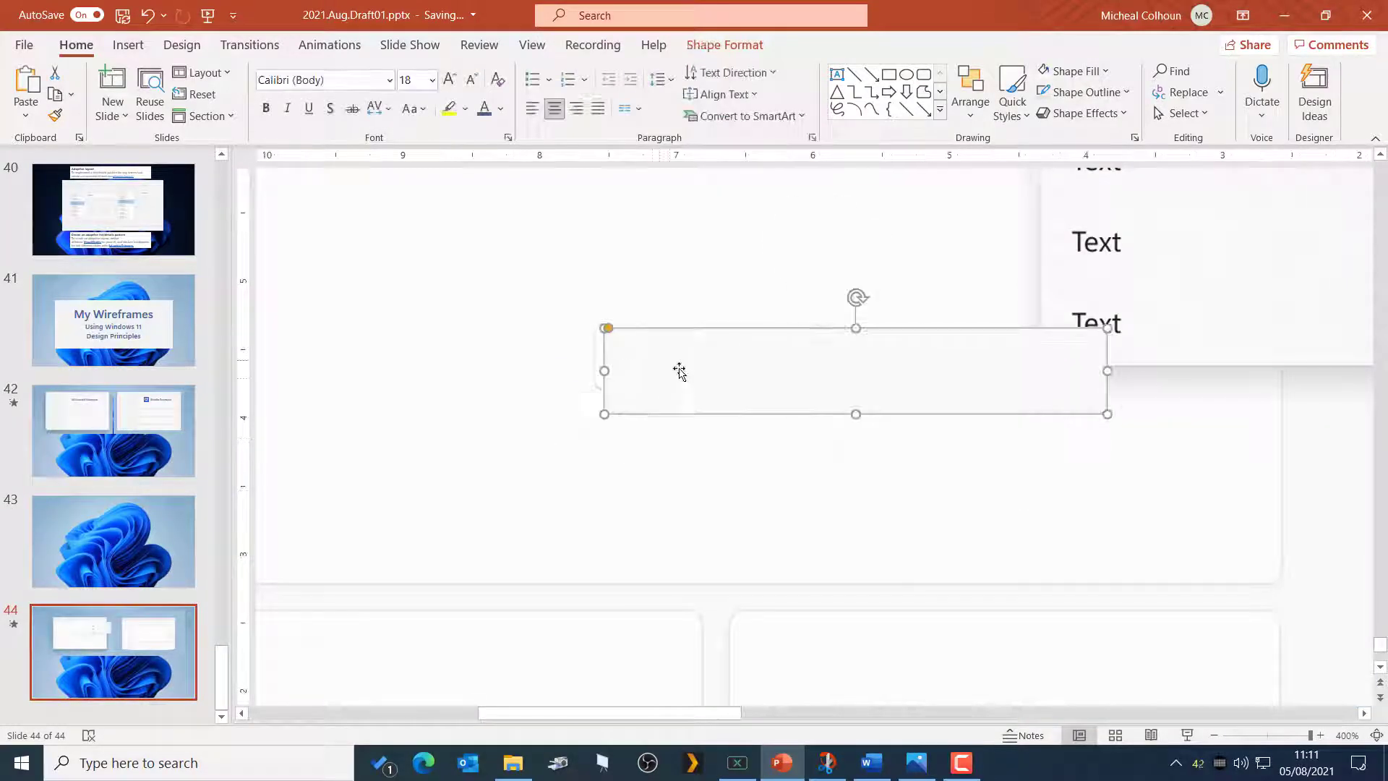
key(ctrl+z)
Compare with and without the rectangle via redo/undo, ending with it removed.
key(ctrl+z)
key(ctrl+z)
key(ctrl+y)
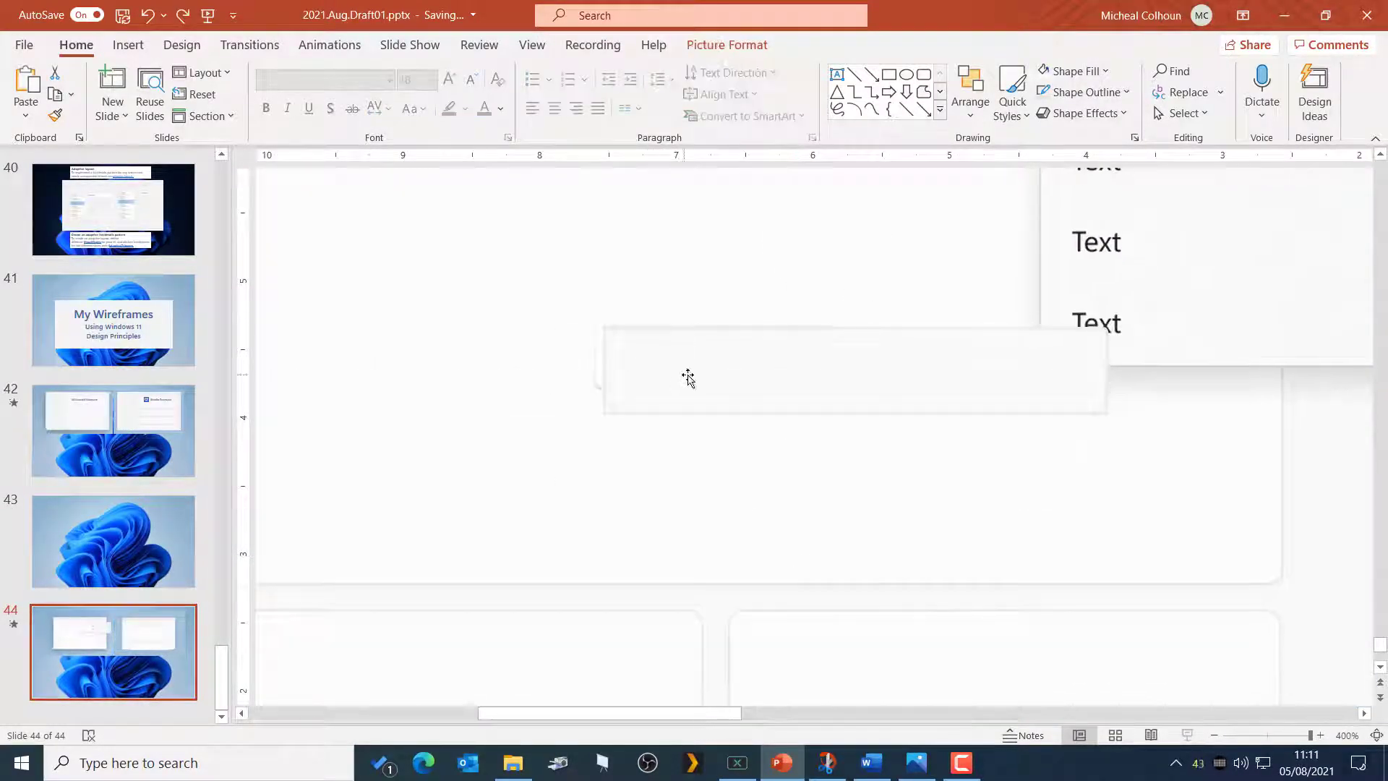
key(ctrl+y)
key(ctrl+y)
click(1084, 92)
key(ctrl+z)
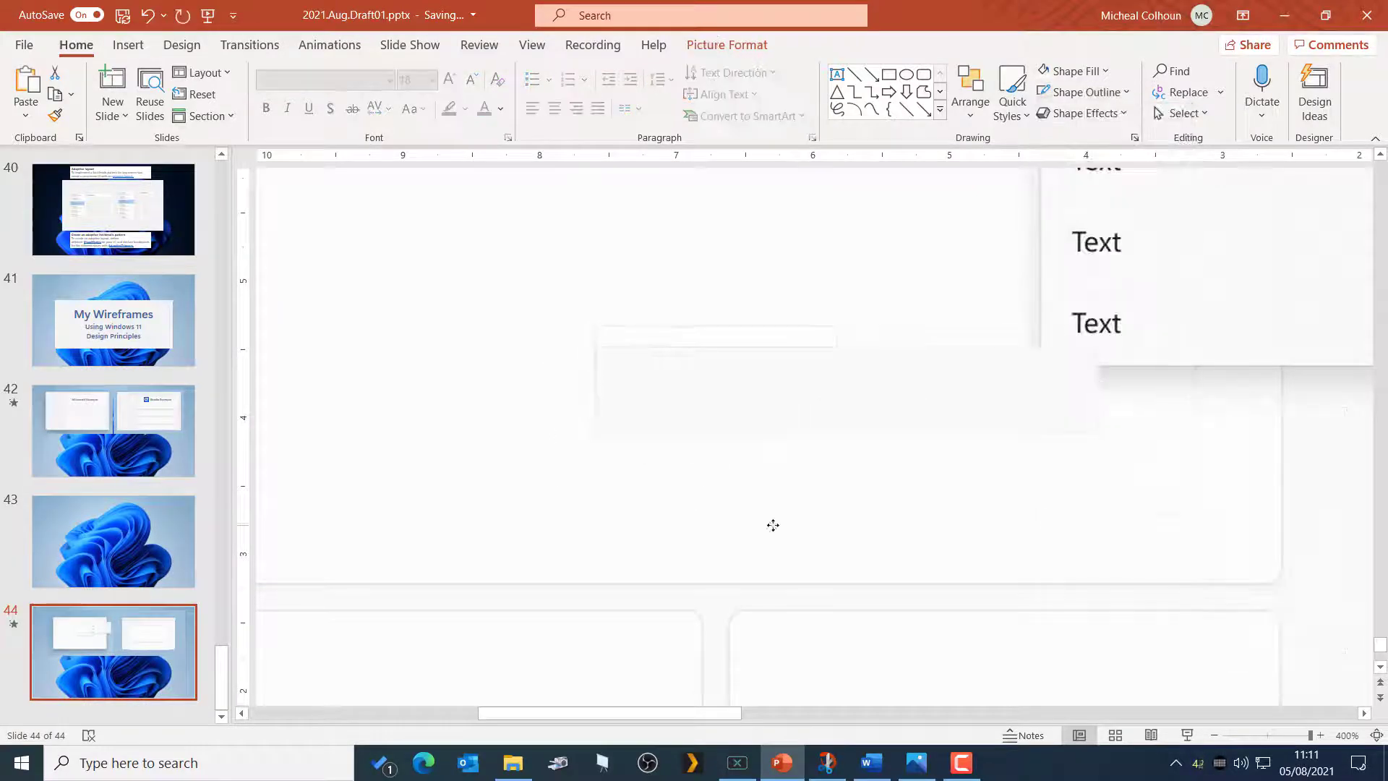
key(ctrl+y)
key(ctrl+z)
key(ctrl+y)
key(ctrl+z)
scroll(809, 522, down, 5)
key(ctrl+y)
scroll(725, 438, up, 5)
key(ctrl+z)
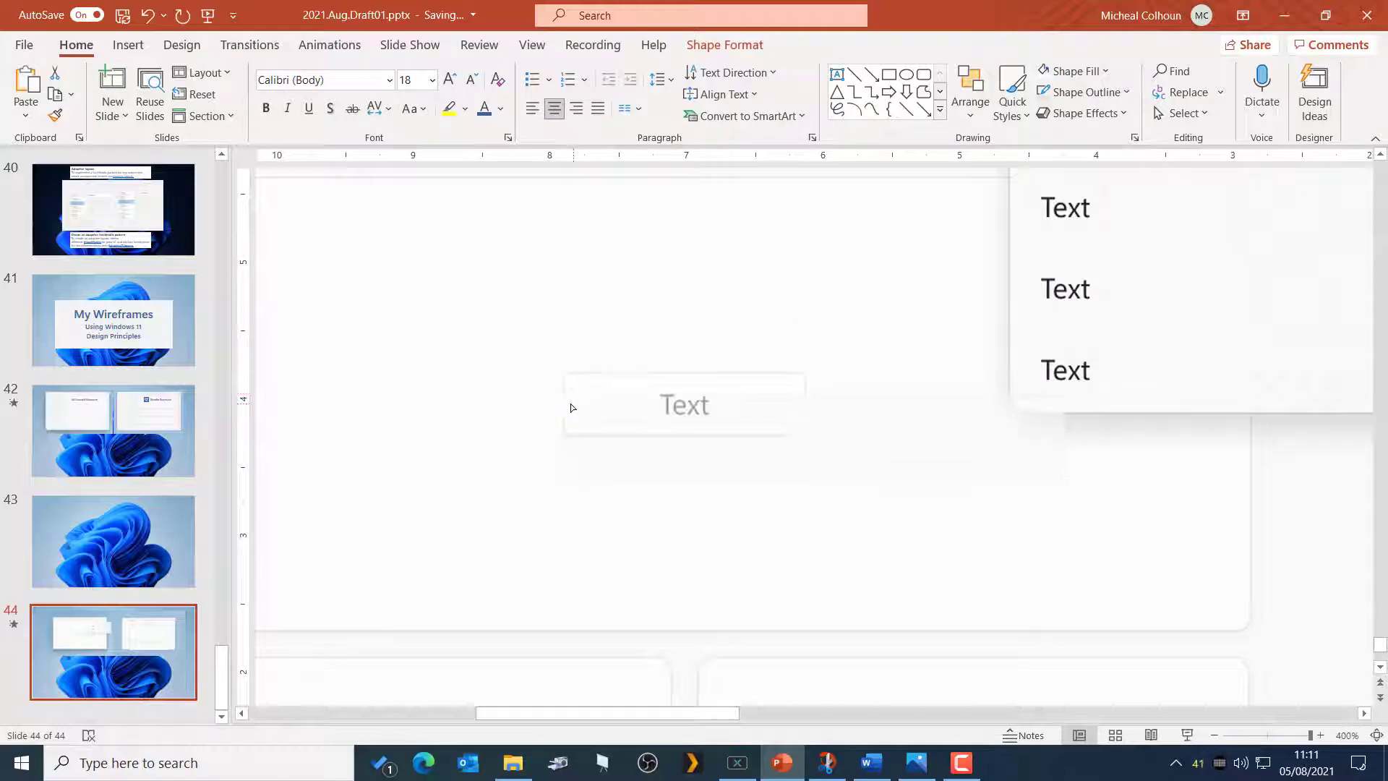
key(ctrl+z)
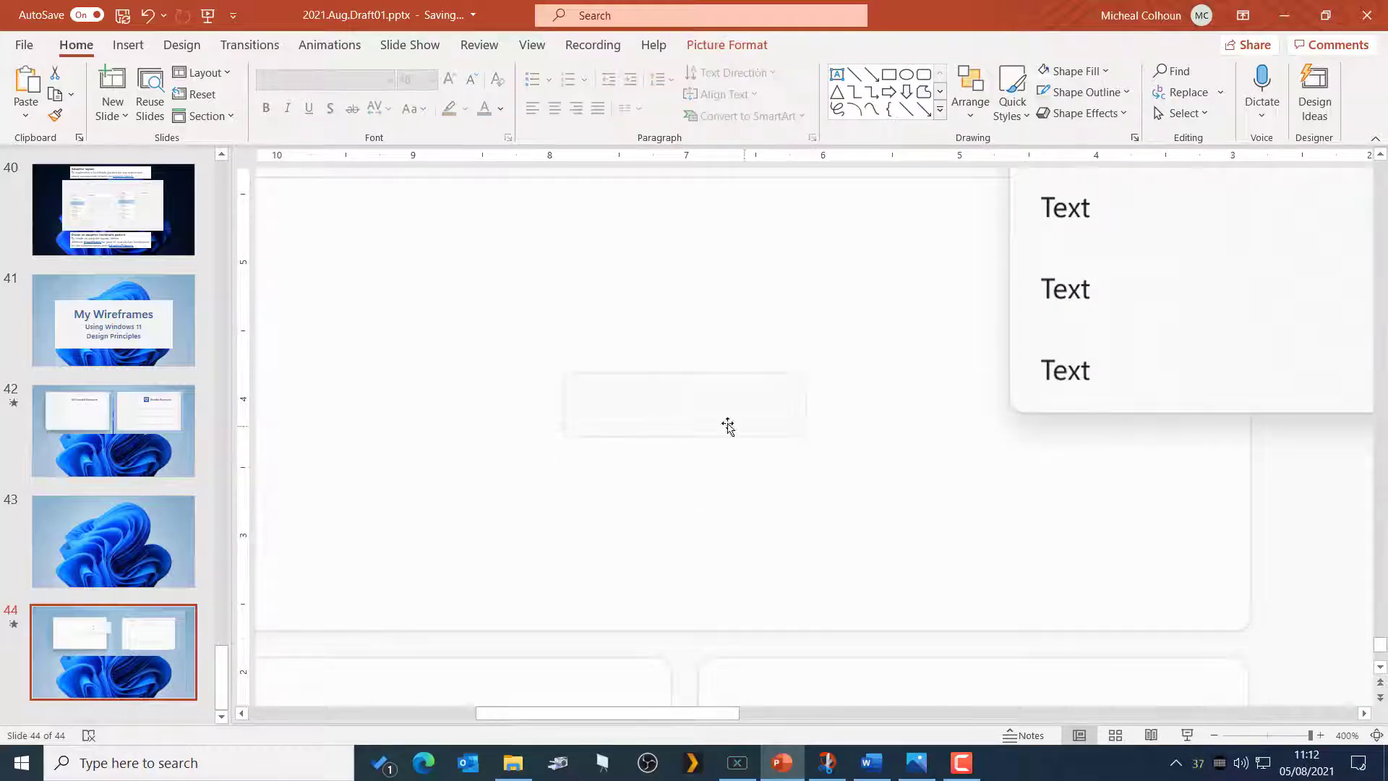
Duplicate the Text button below the original and give the copy an outer shadow.
drag(727, 423, 724, 485)
click(1082, 112)
click(1246, 243)
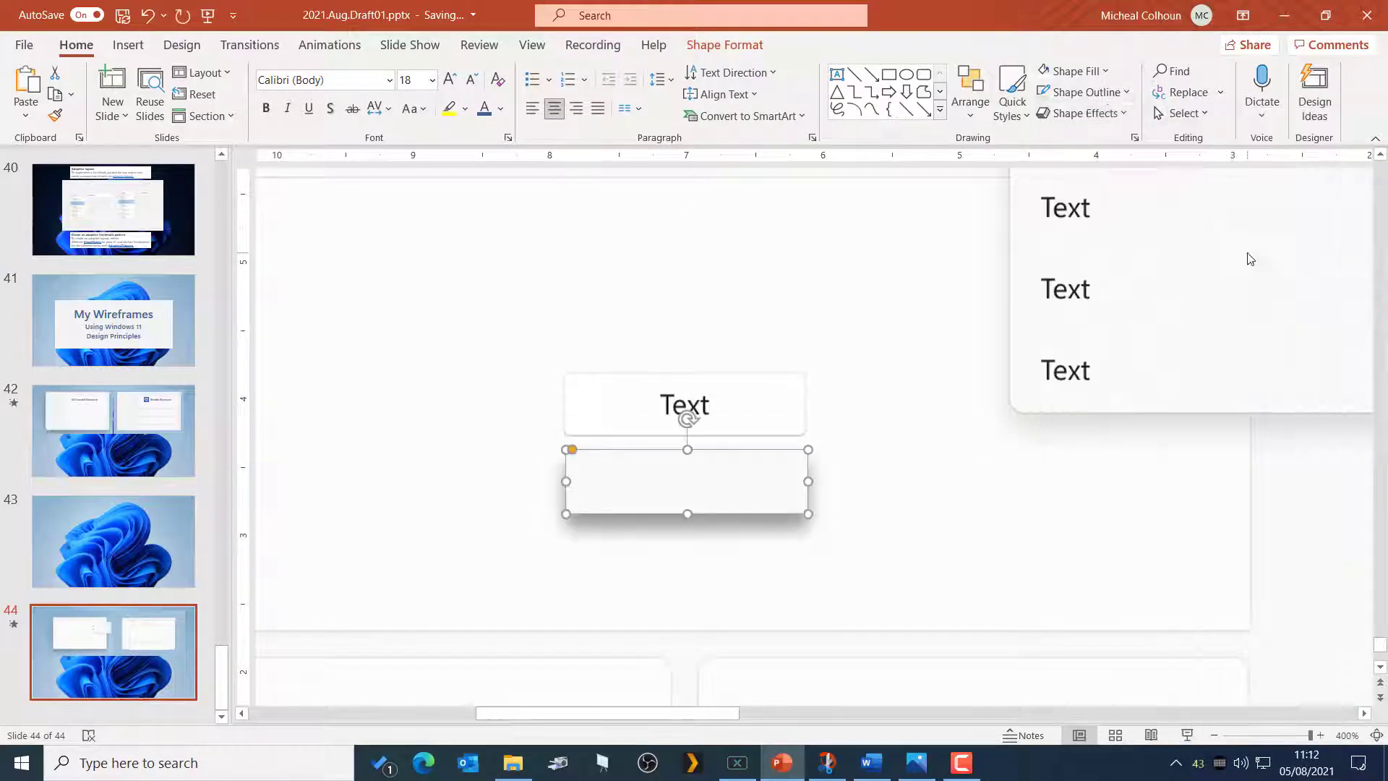
click(1082, 113)
click(725, 44)
click(676, 113)
click(930, 523)
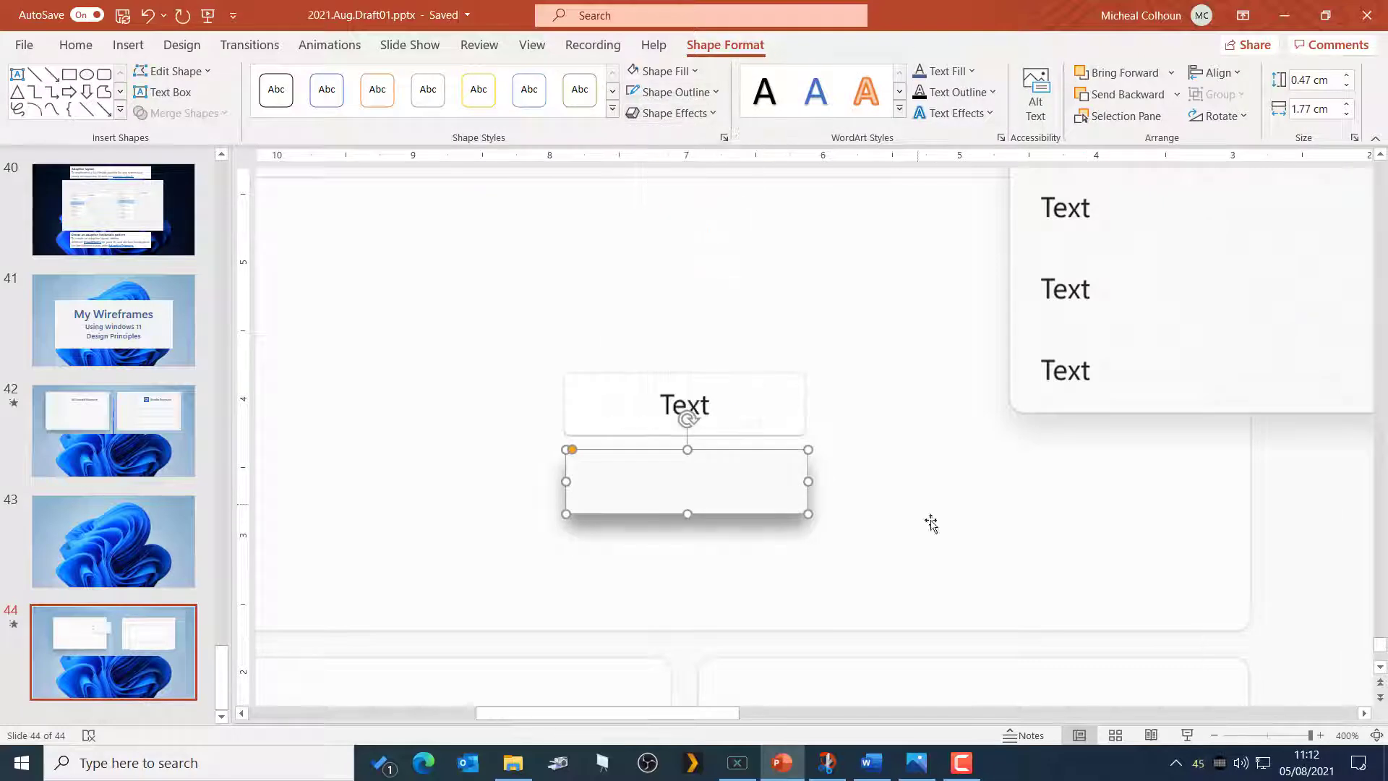
Set the copy's shadow to 0 pt blur, 0.5 pt distance and 64% transparency.
right_click(930, 523)
scroll(1204, 295, down, 3)
click(1190, 228)
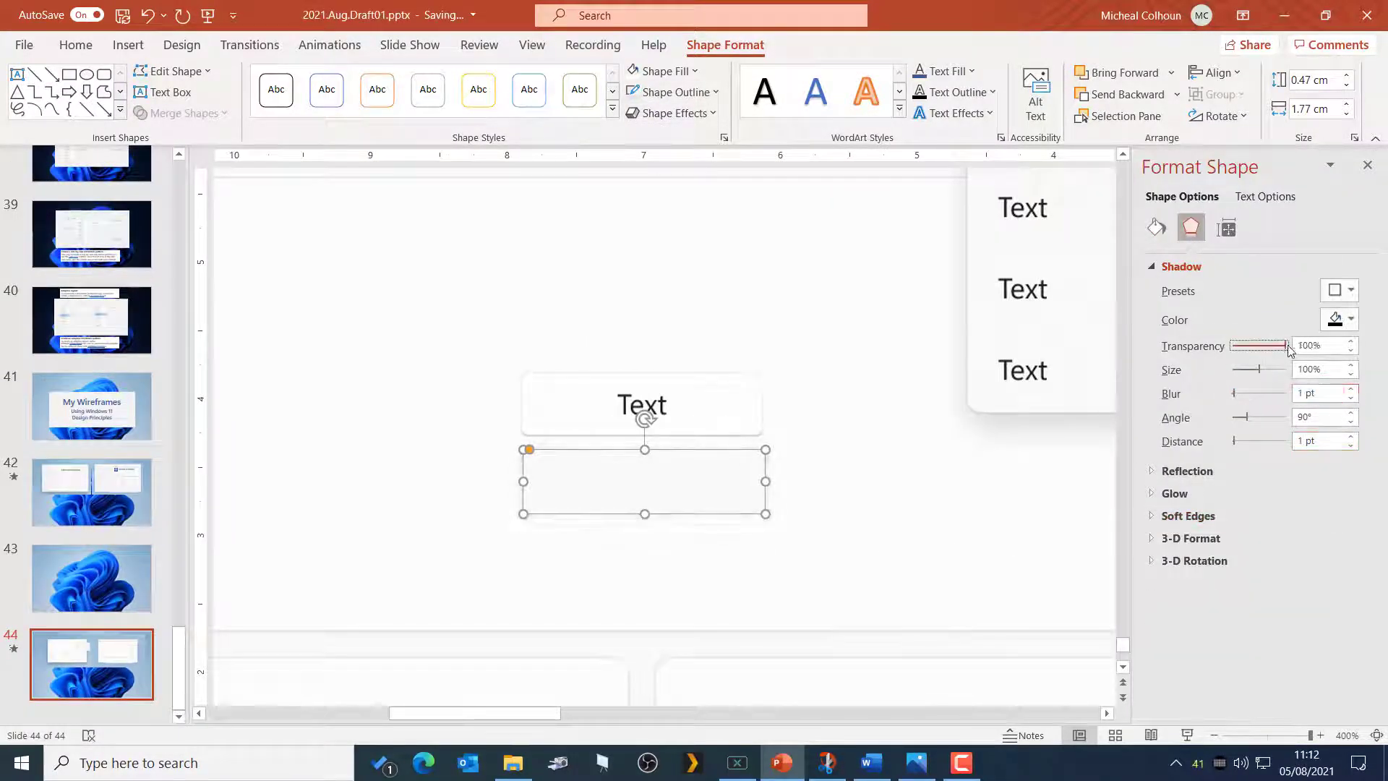
click(1351, 321)
click(1278, 374)
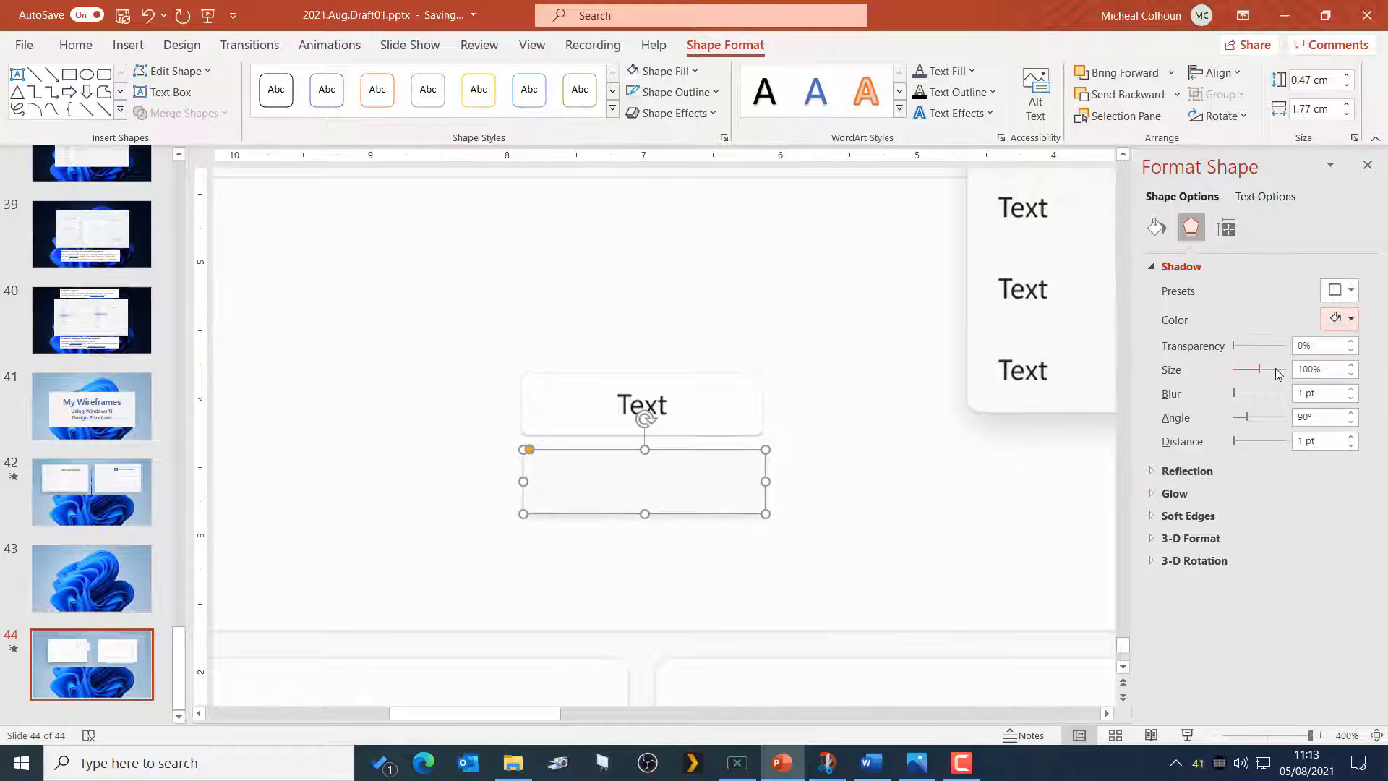
click(1235, 394)
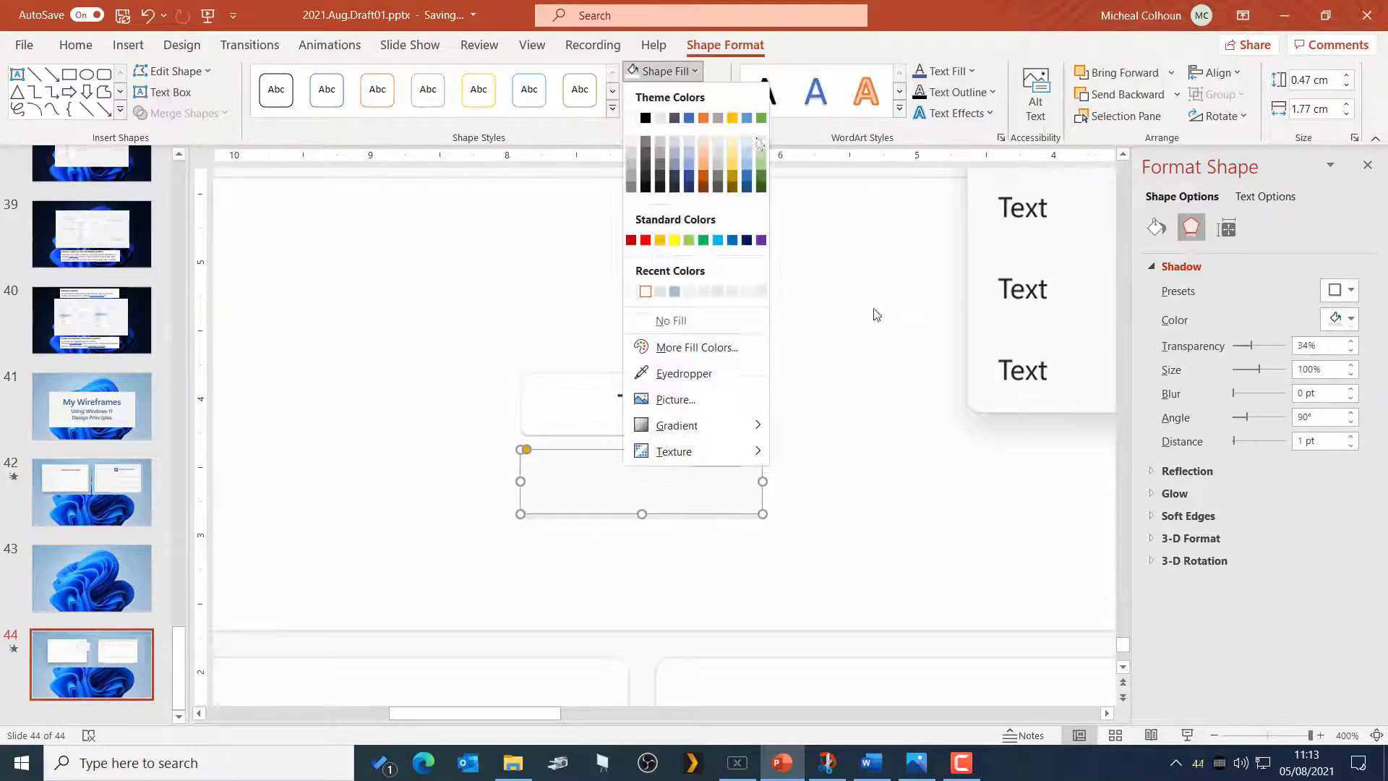
key(Tab)
key(BackSpace)
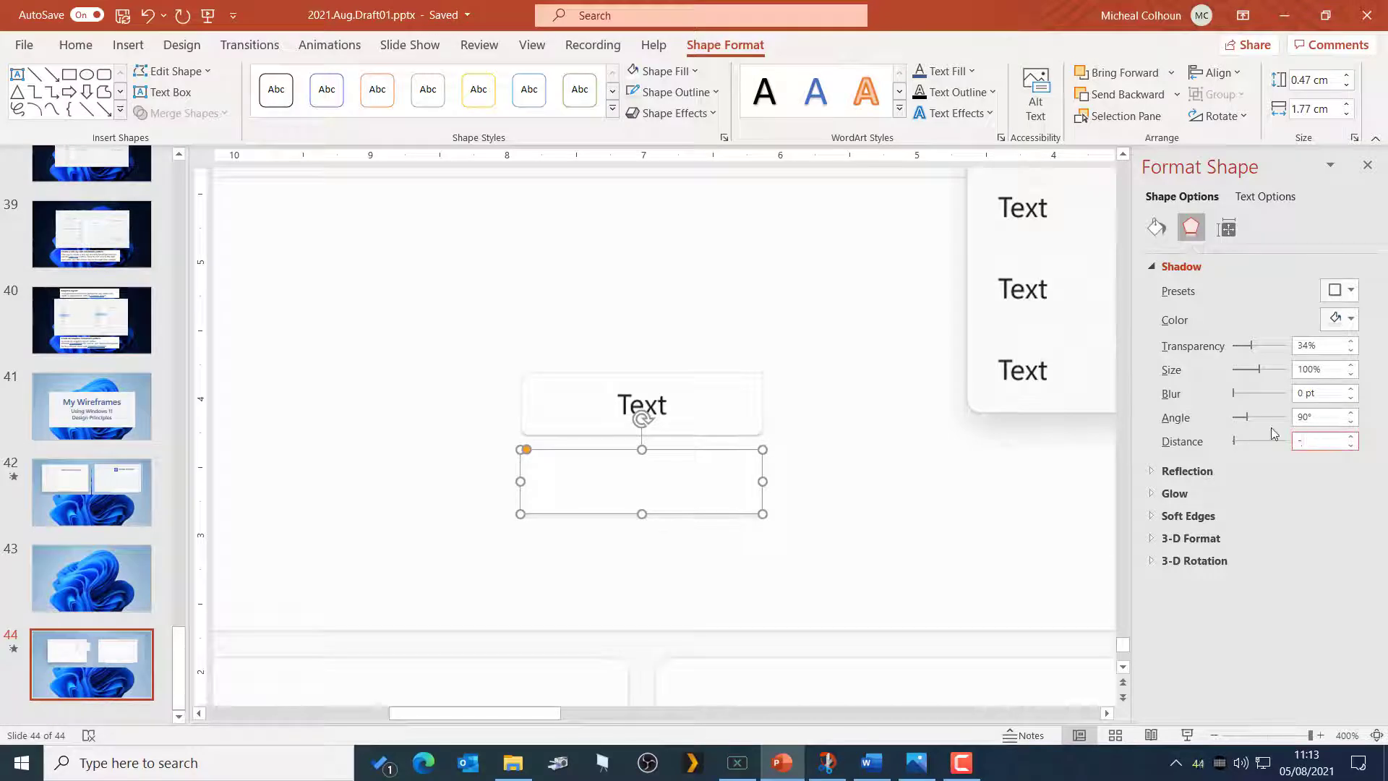
click(722, 514)
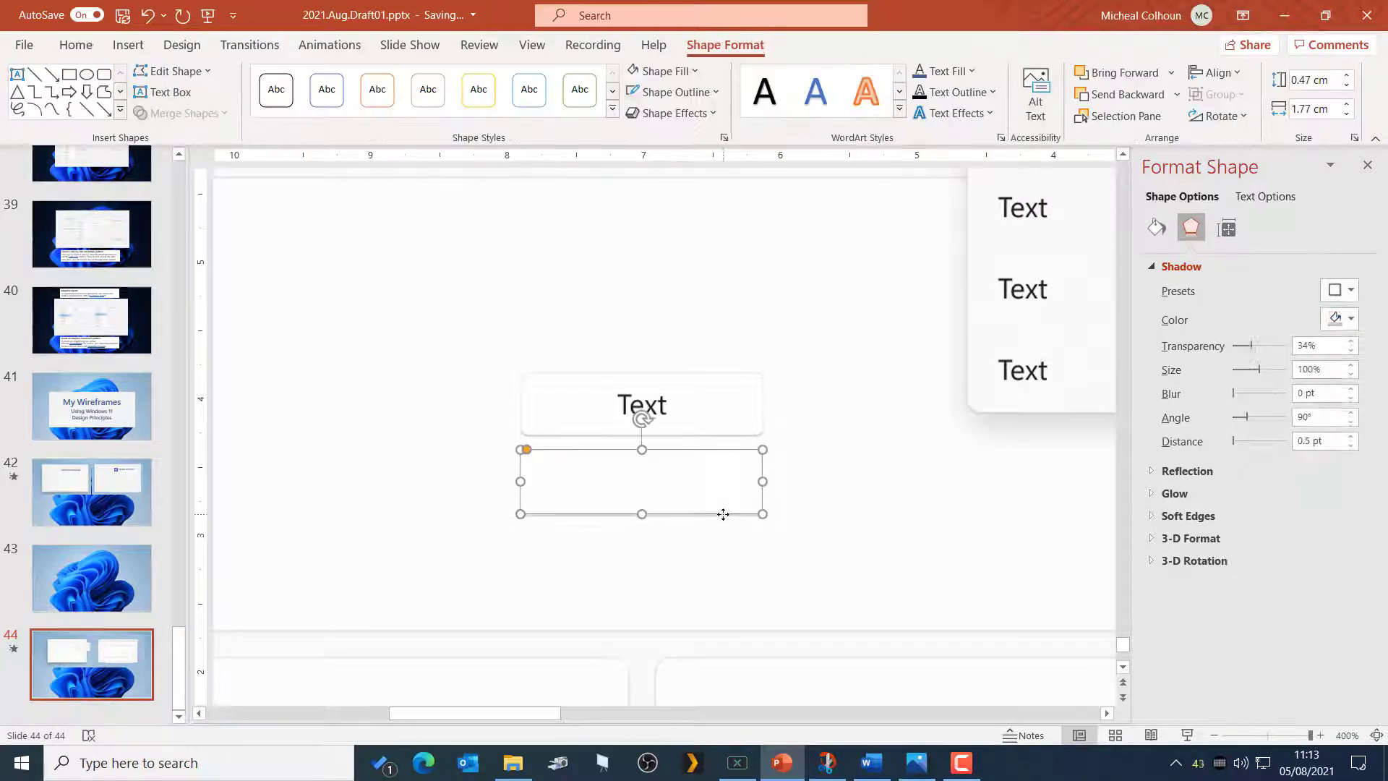
drag(1276, 352, 1266, 347)
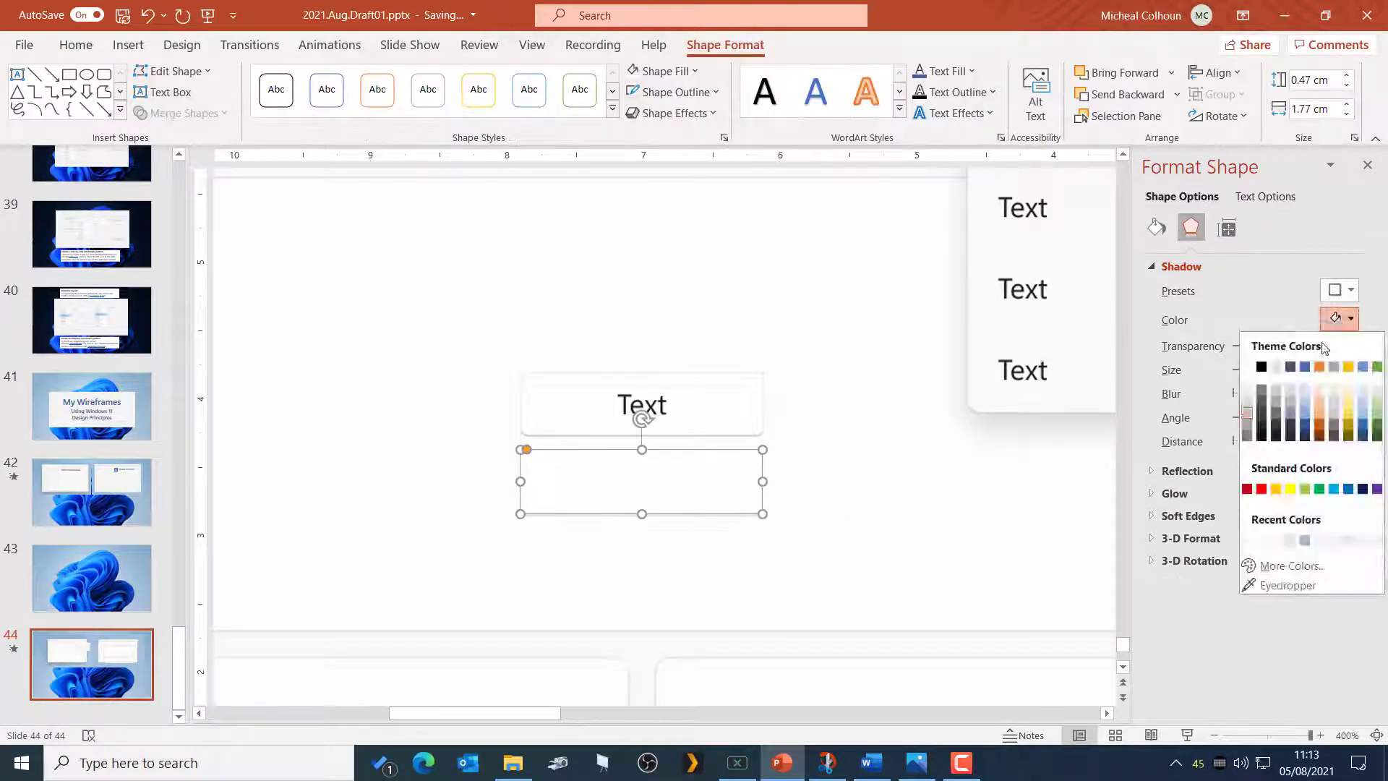
Select all the text inside the copied button for formatting.
click(741, 481)
key(ctrl+a)
click(76, 45)
Change the copied button's 'Text' label font to Segoe UI Variable Text.
click(389, 79)
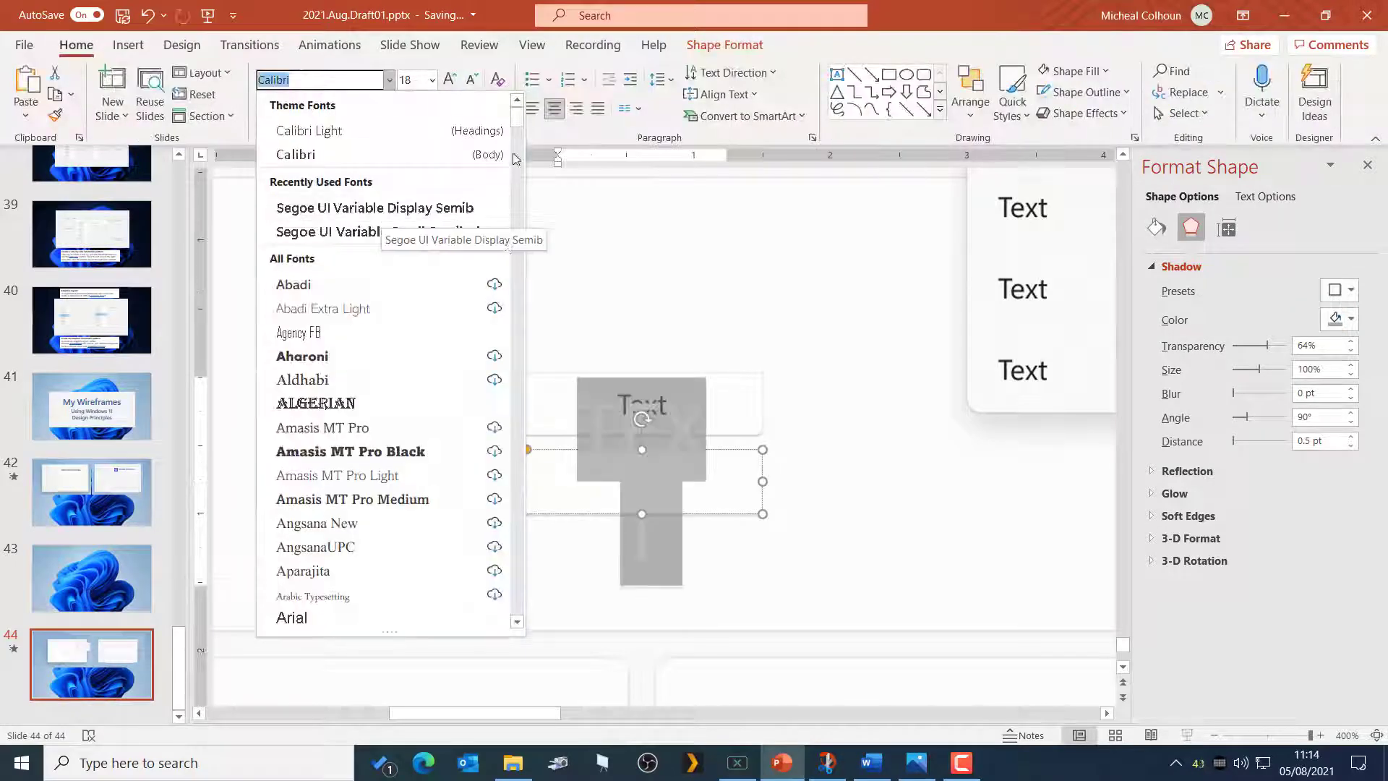
scroll(405, 340, down, 20)
scroll(405, 340, up, 2)
click(407, 333)
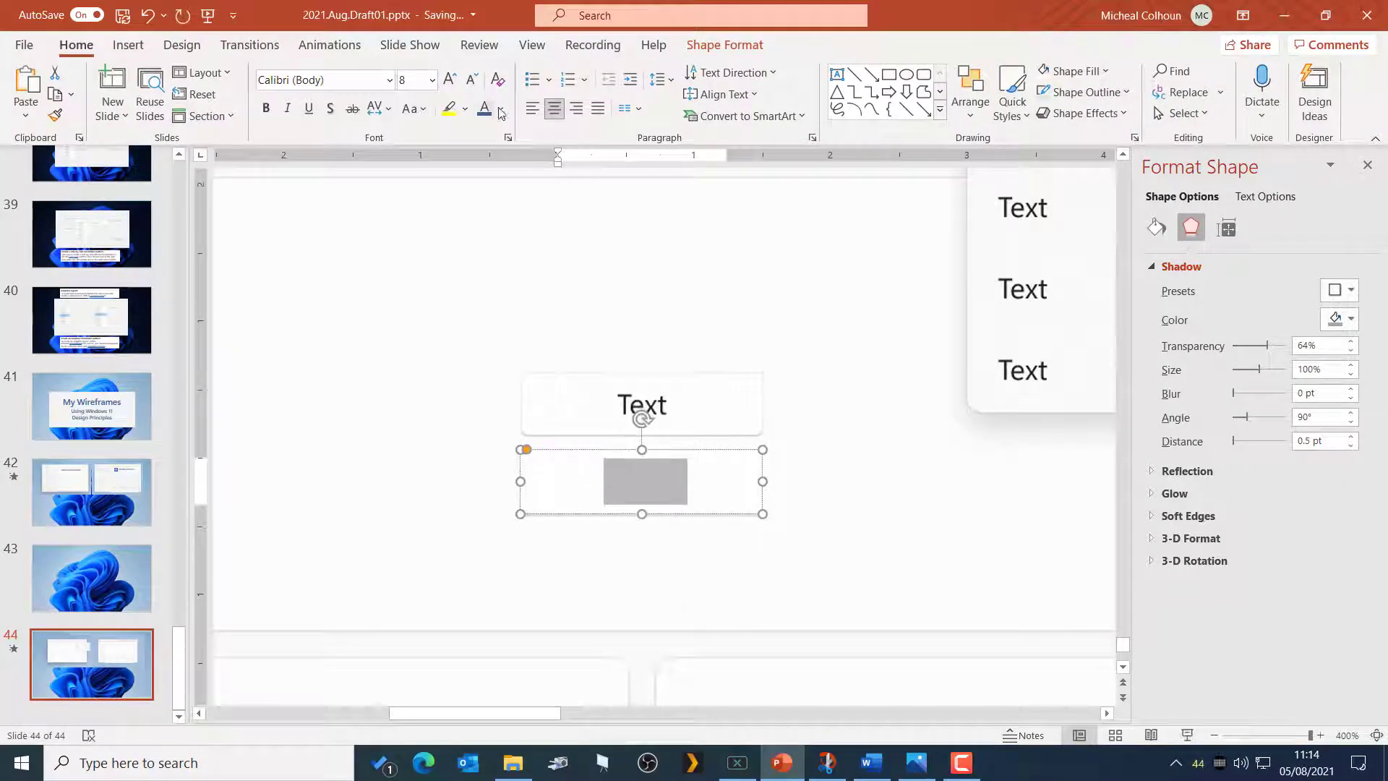
double_click(642, 480)
click(389, 80)
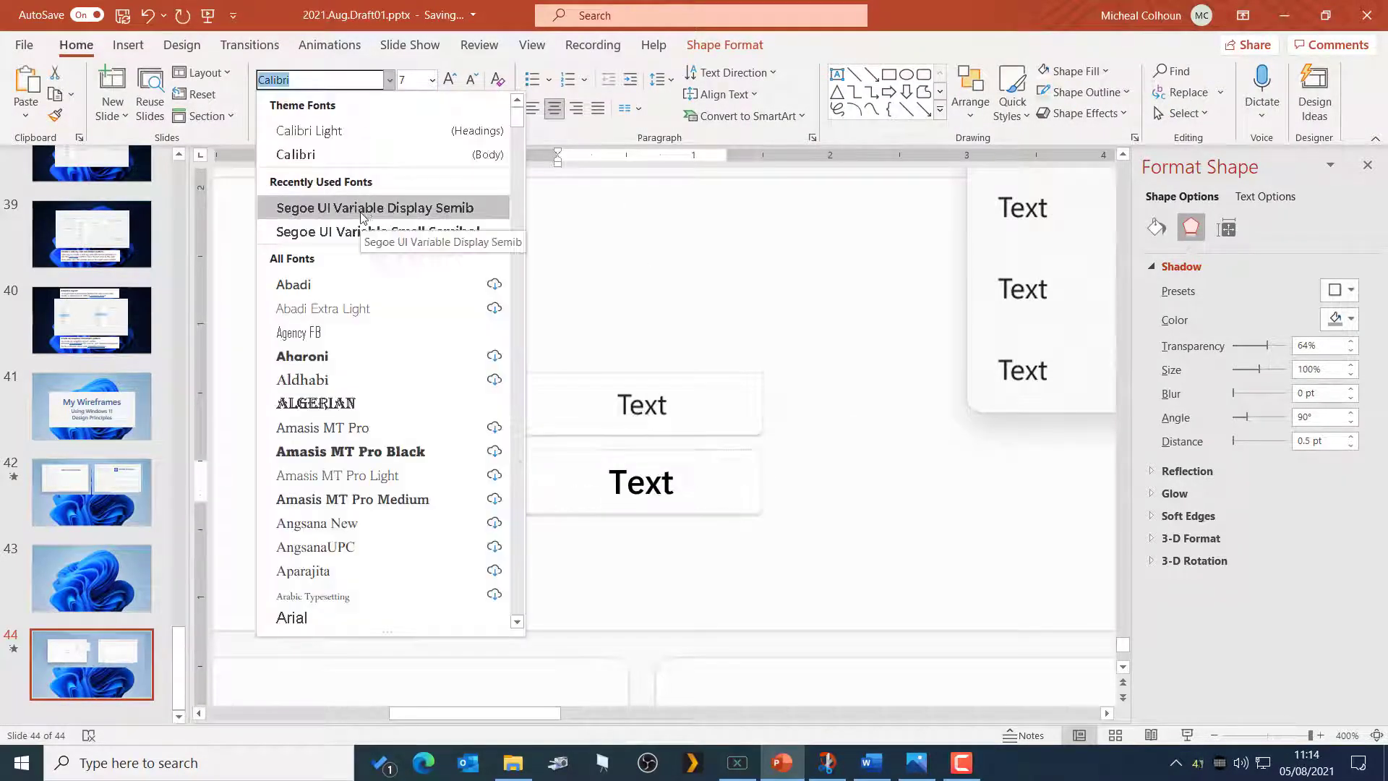
click(362, 226)
click(389, 79)
drag(517, 491, 518, 414)
scroll(518, 414, down, 10)
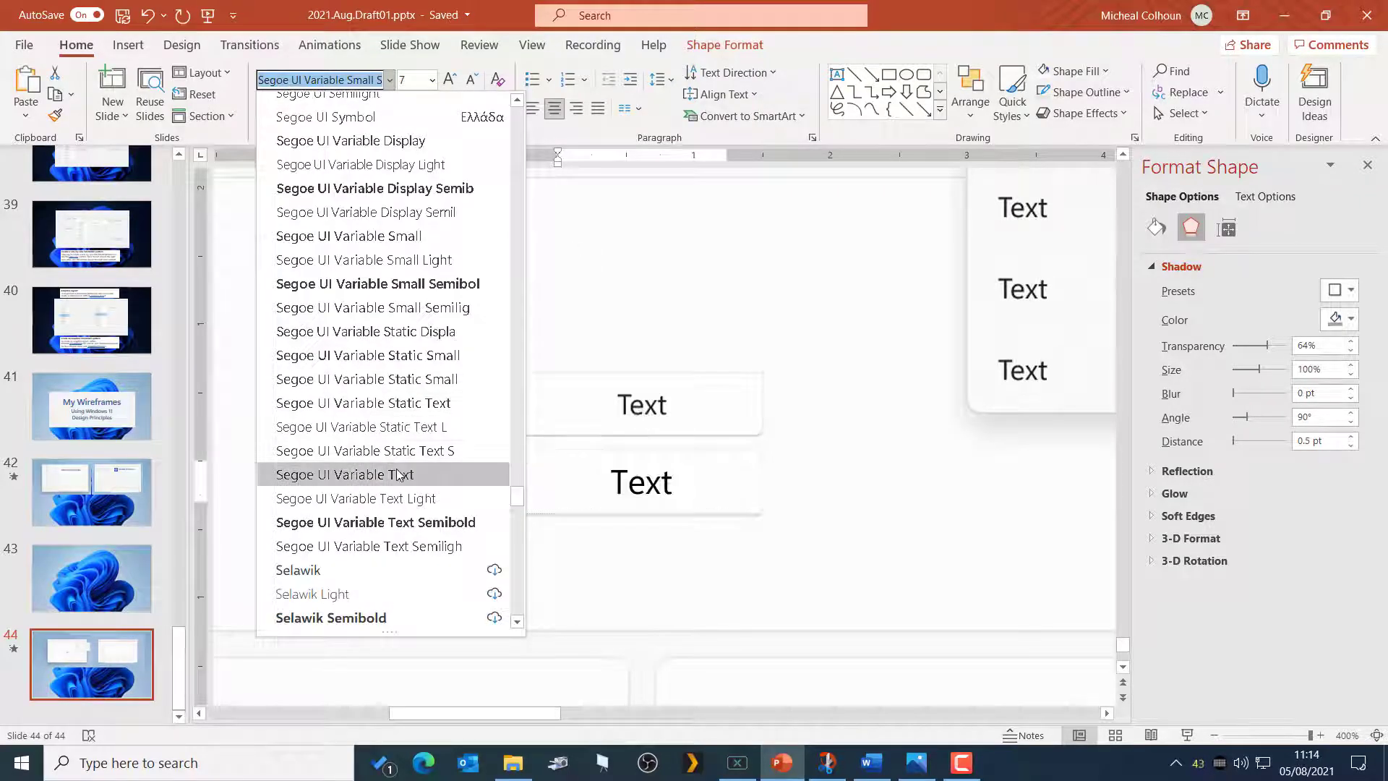
click(332, 465)
click(738, 552)
Try repositioning the small Text button in the left window, then undo the moves.
scroll(738, 551, down, 5)
click(567, 405)
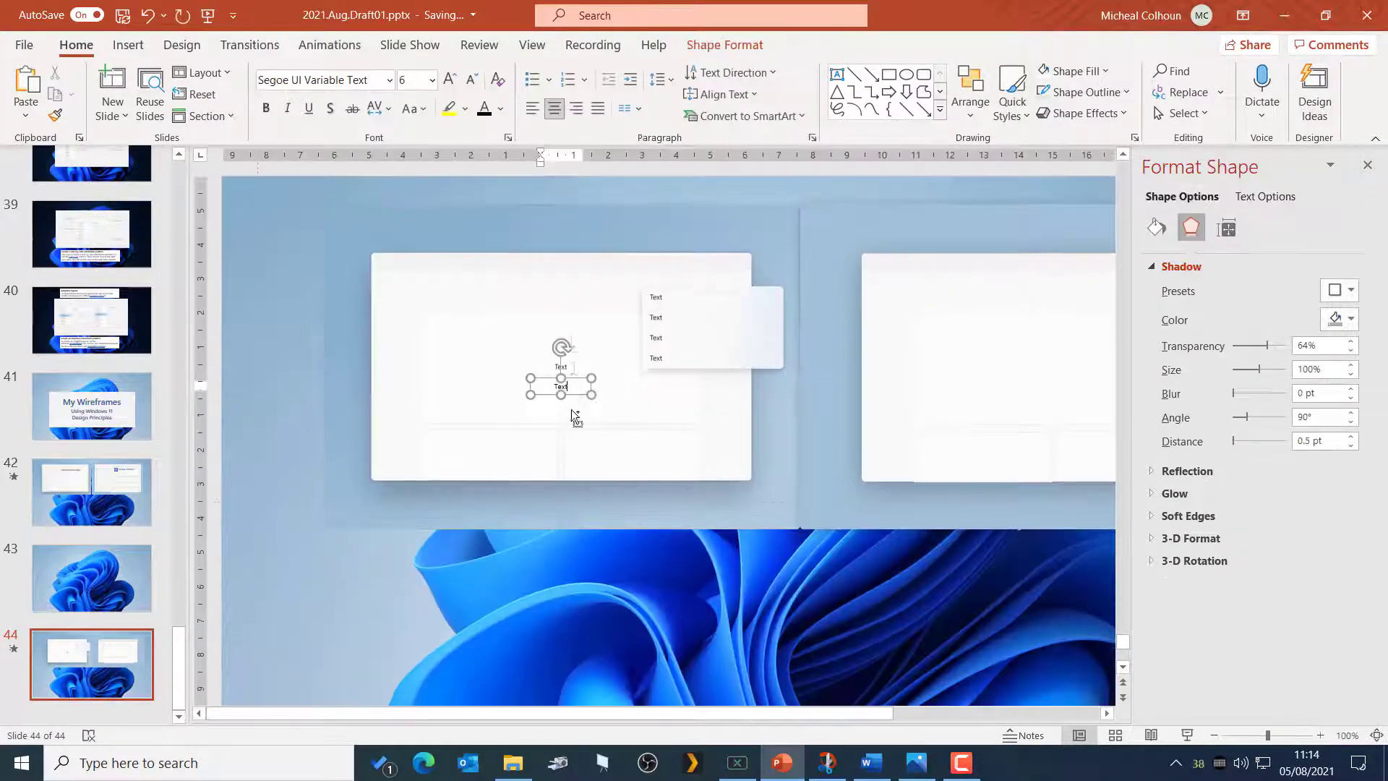
scroll(573, 412, up, 5)
drag(573, 412, 716, 335)
scroll(747, 353, down, 5)
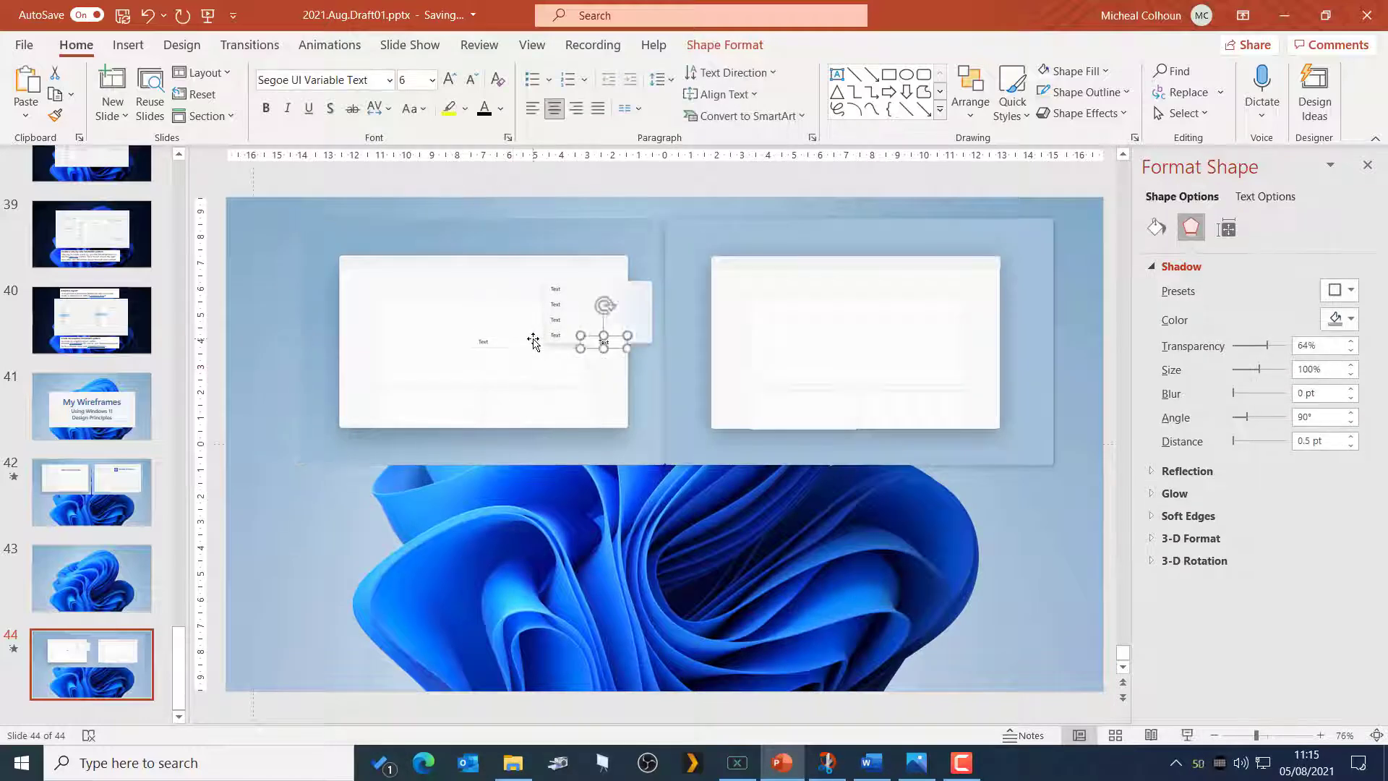
scroll(712, 466, up, 5)
scroll(681, 420, down, 3)
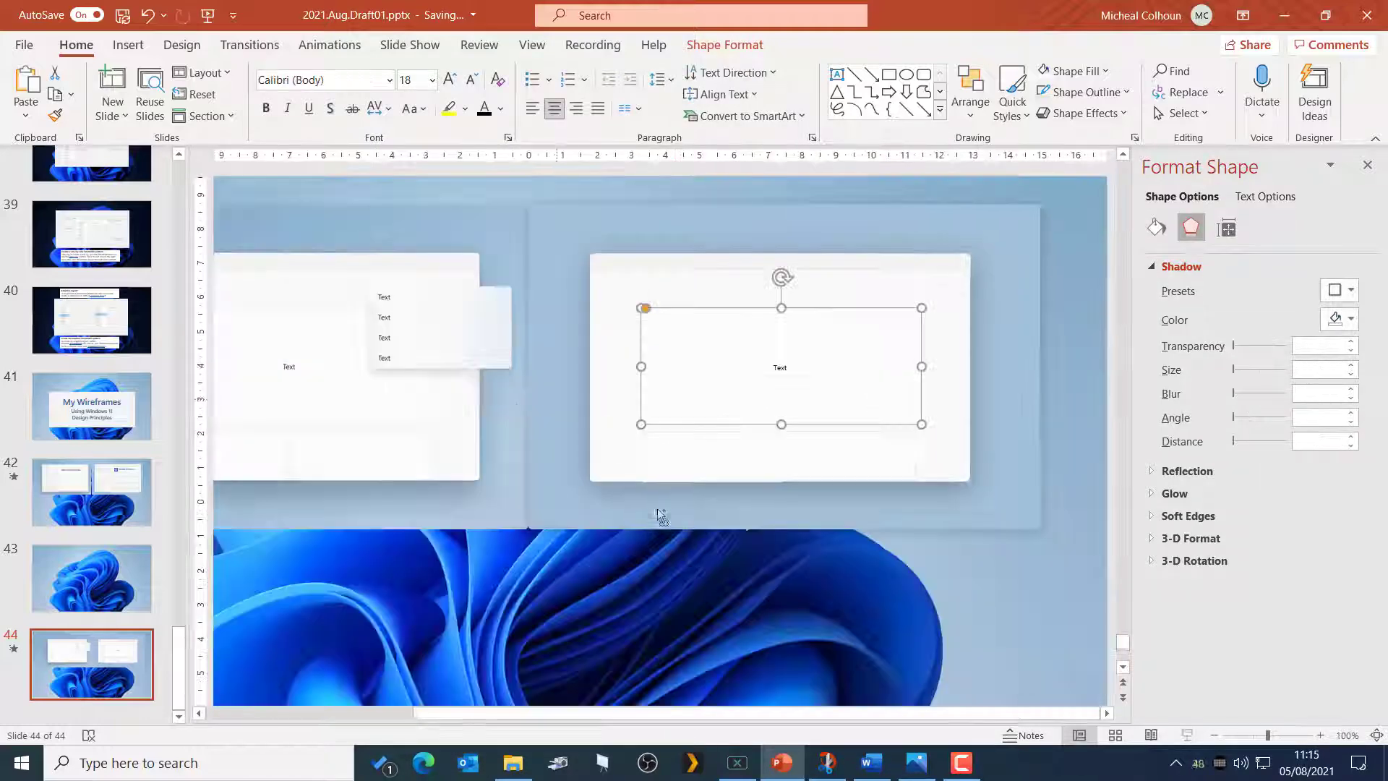
key(ctrl+z)
key(ctrl+z)
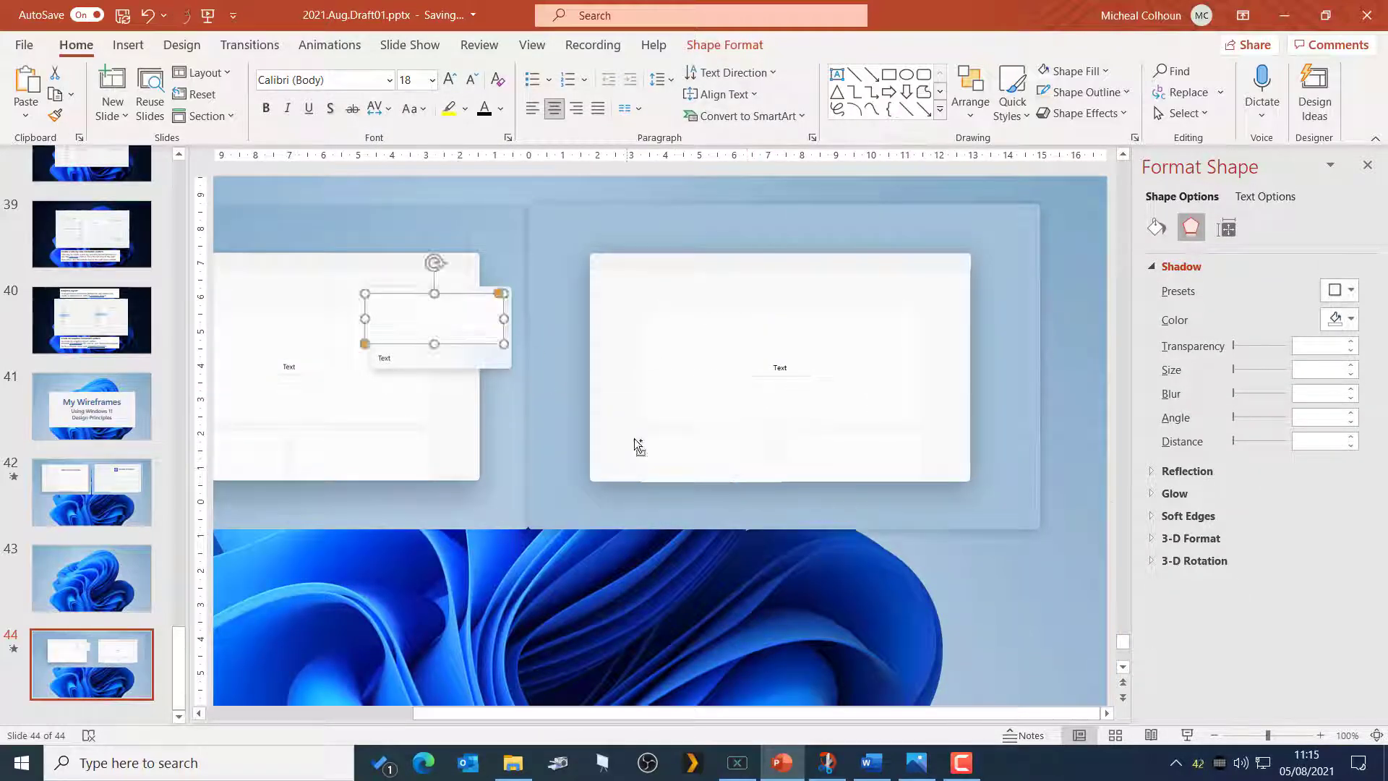
key(ctrl+z)
key(ctrl+z)
key(ctrl+z)
scroll(781, 520, up, 5)
scroll(891, 474, down, 5)
Select the large window mockup and then the left text-popup card.
click(824, 600)
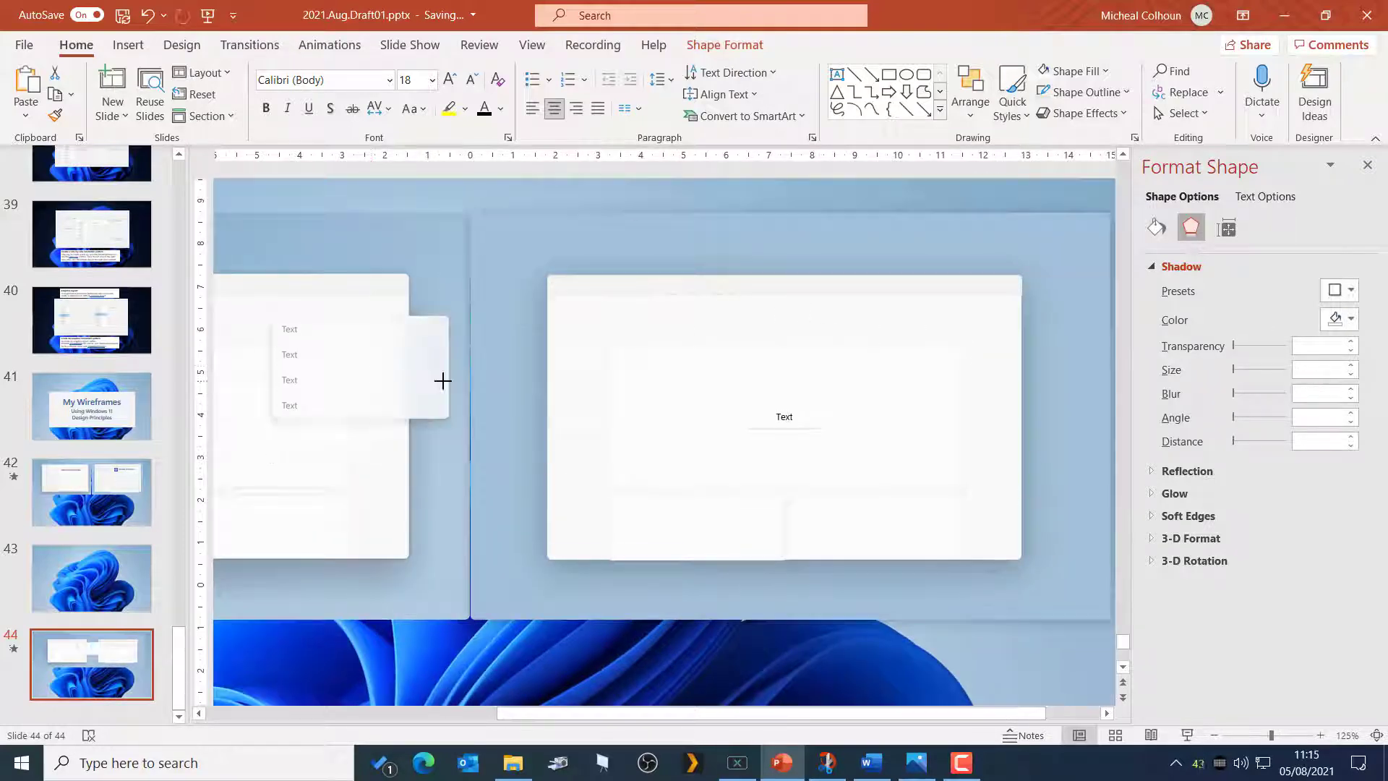
click(405, 383)
scroll(363, 385, up, 5)
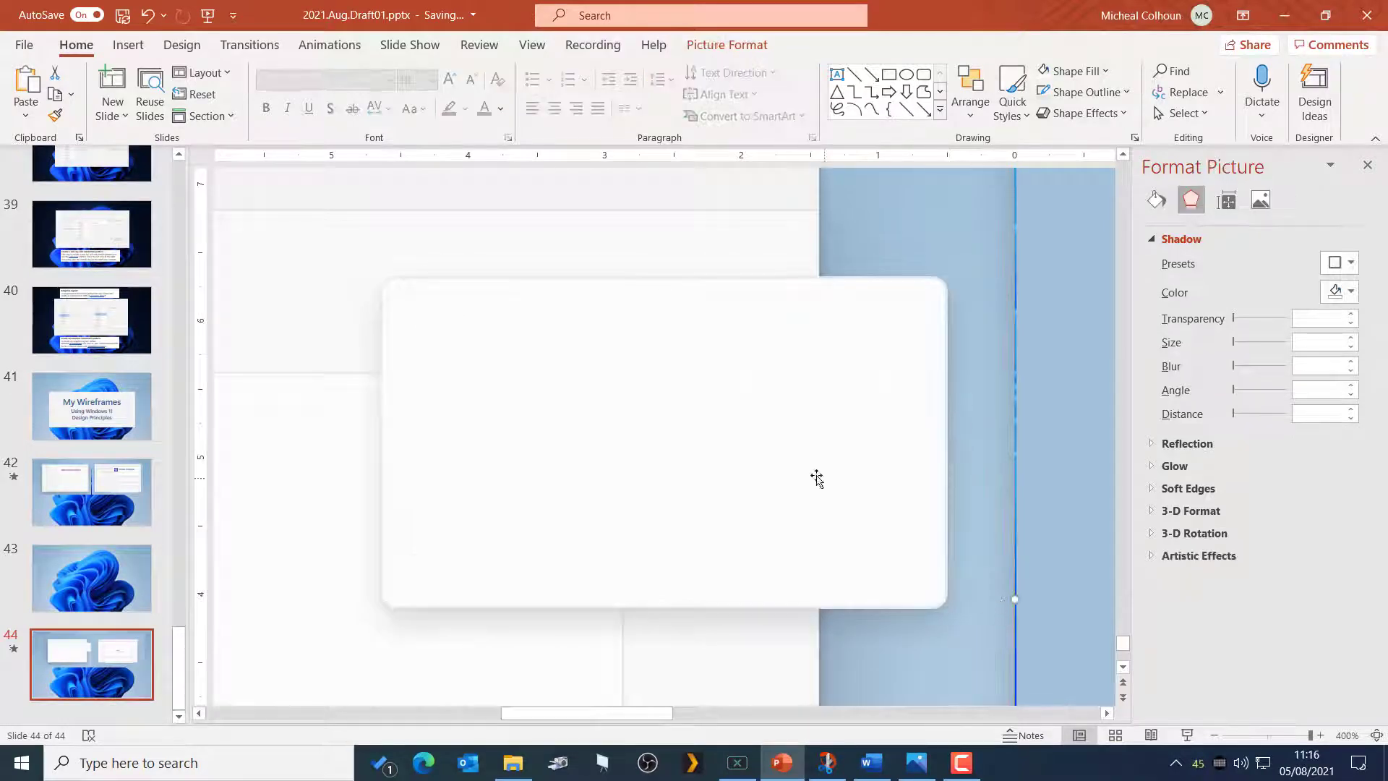
Apply a drop shadow preset to the large white card.
scroll(795, 470, down, 3)
scroll(856, 579, down, 2)
click(855, 579)
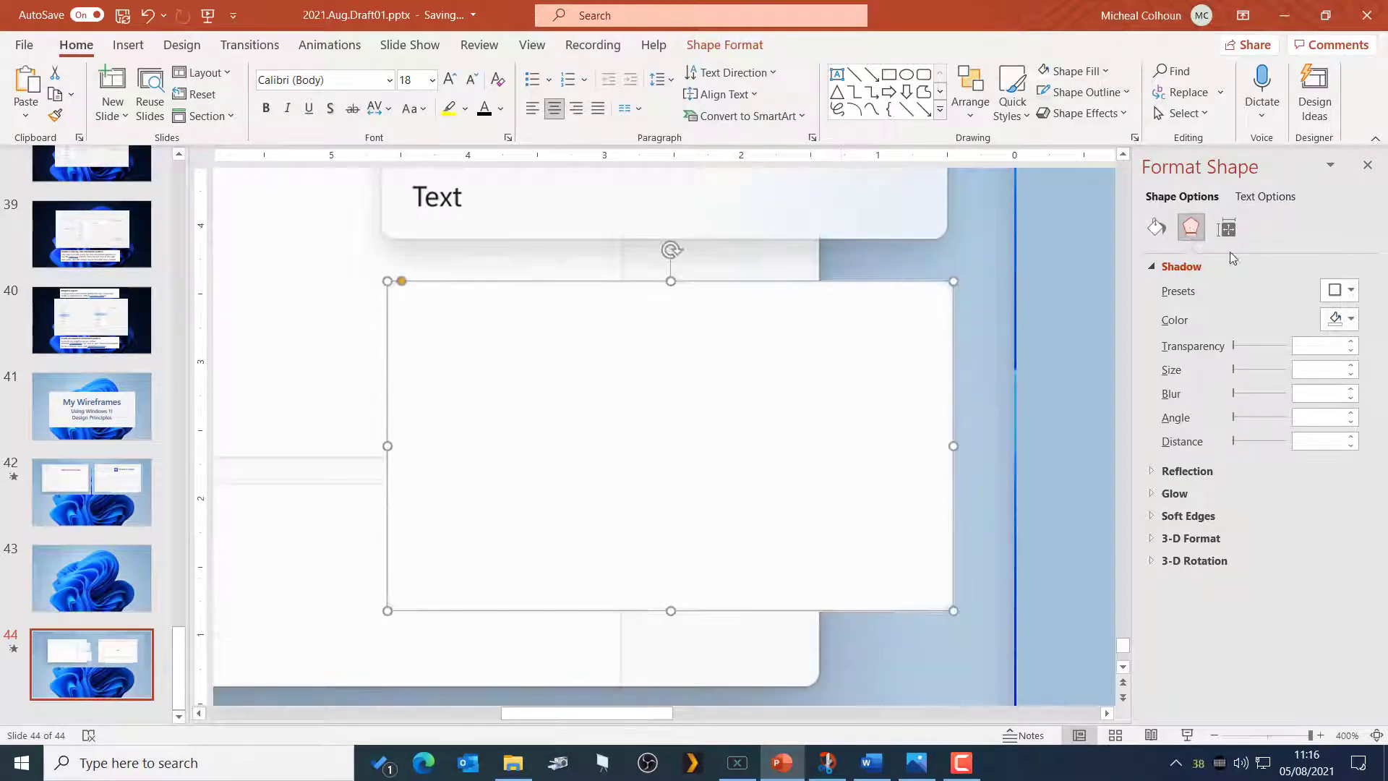
click(1344, 290)
click(1292, 442)
Tune the card's shadow to 83% transparency, 9 pt blur and 3 pt distance.
click(1351, 436)
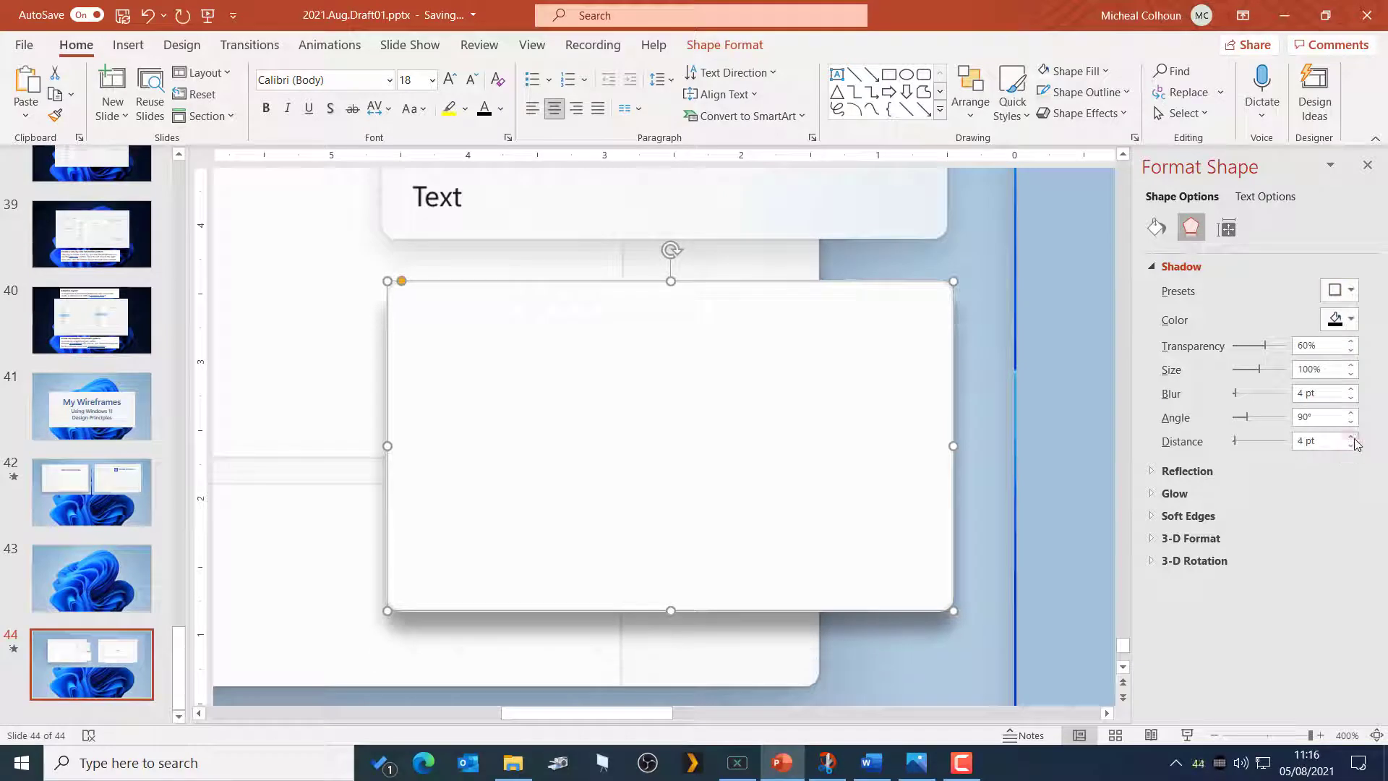
click(1350, 436)
click(1350, 389)
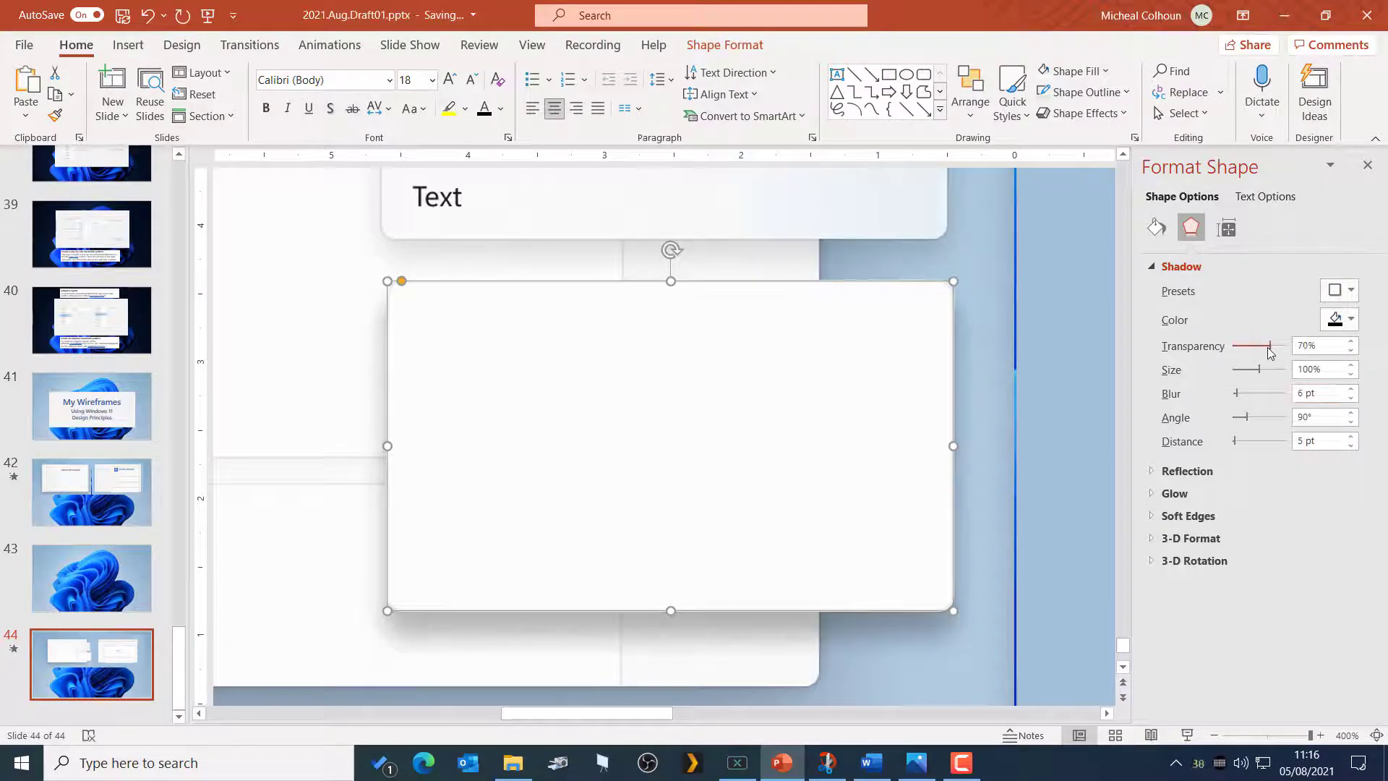
click(1016, 600)
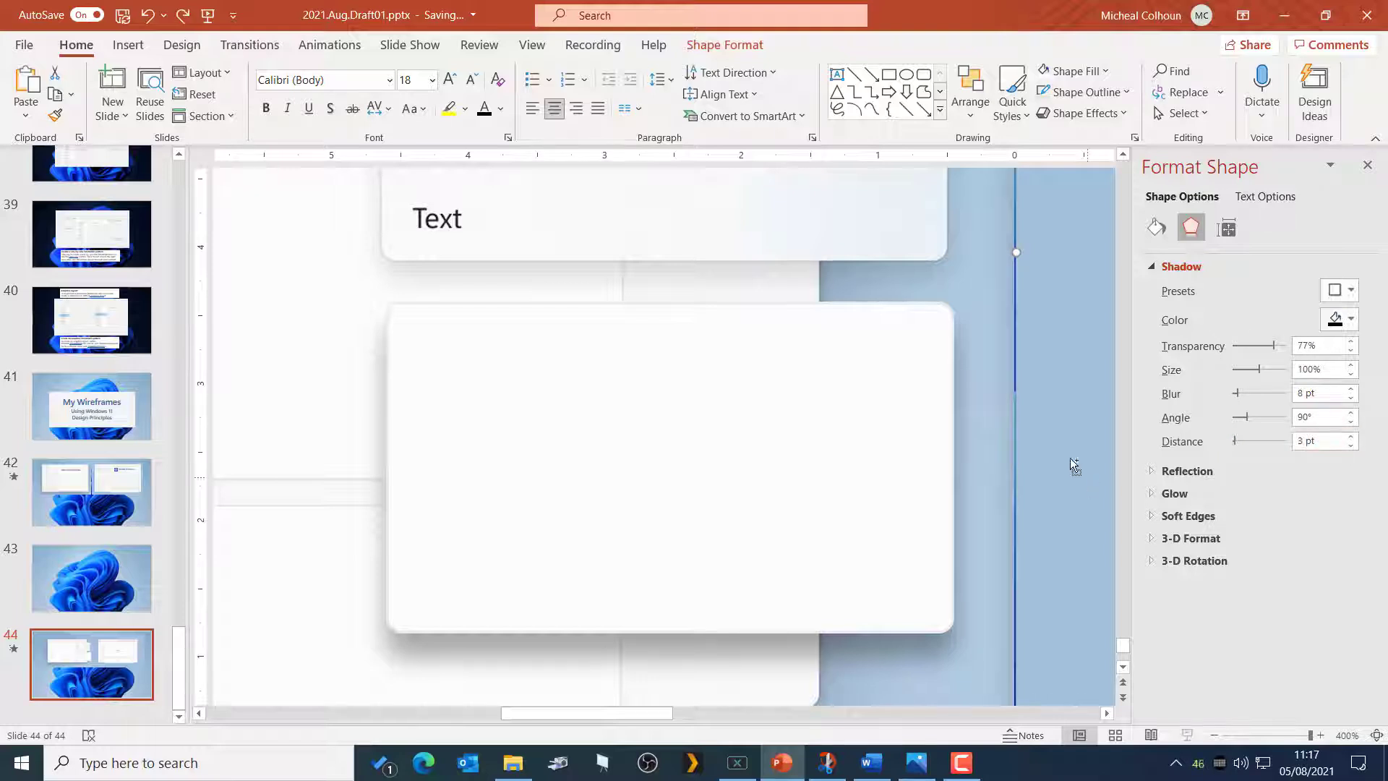
key(Tab)
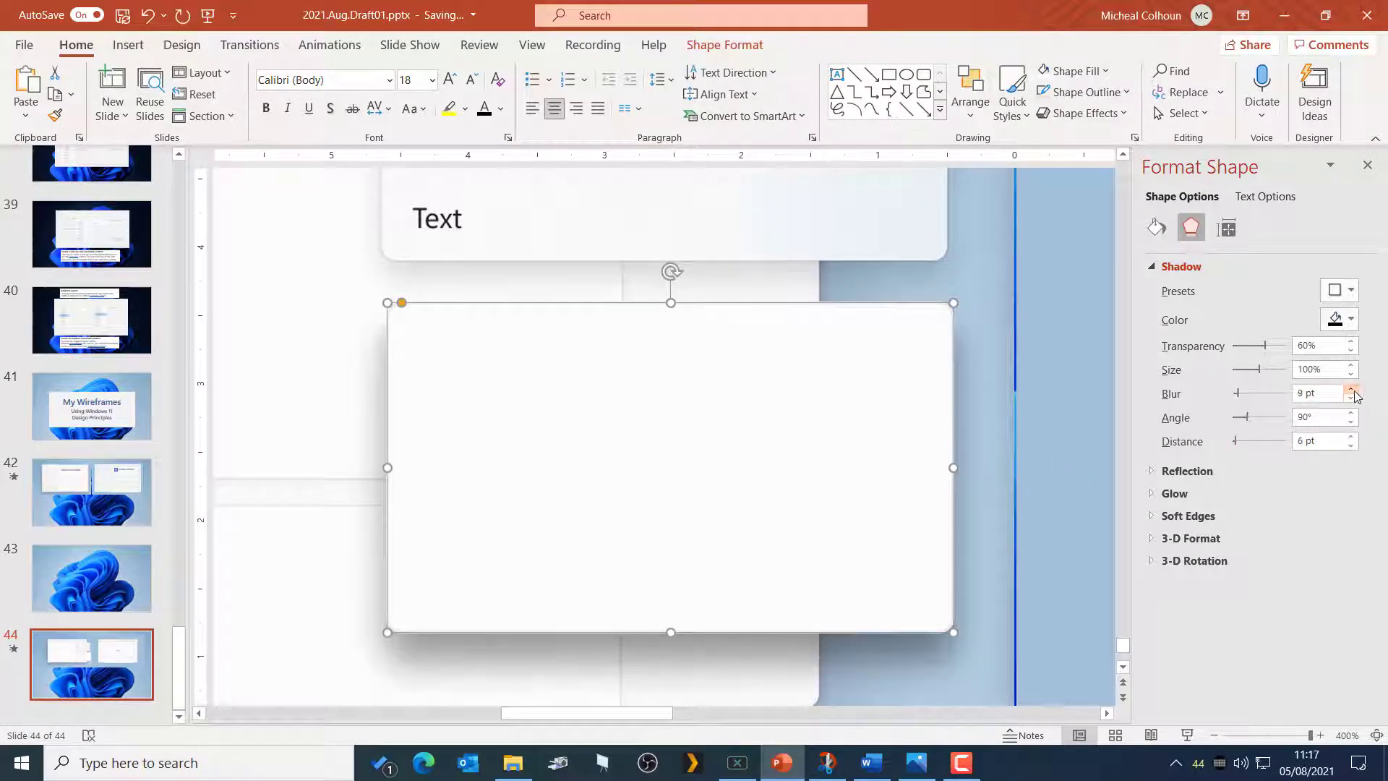
drag(1264, 346, 1266, 354)
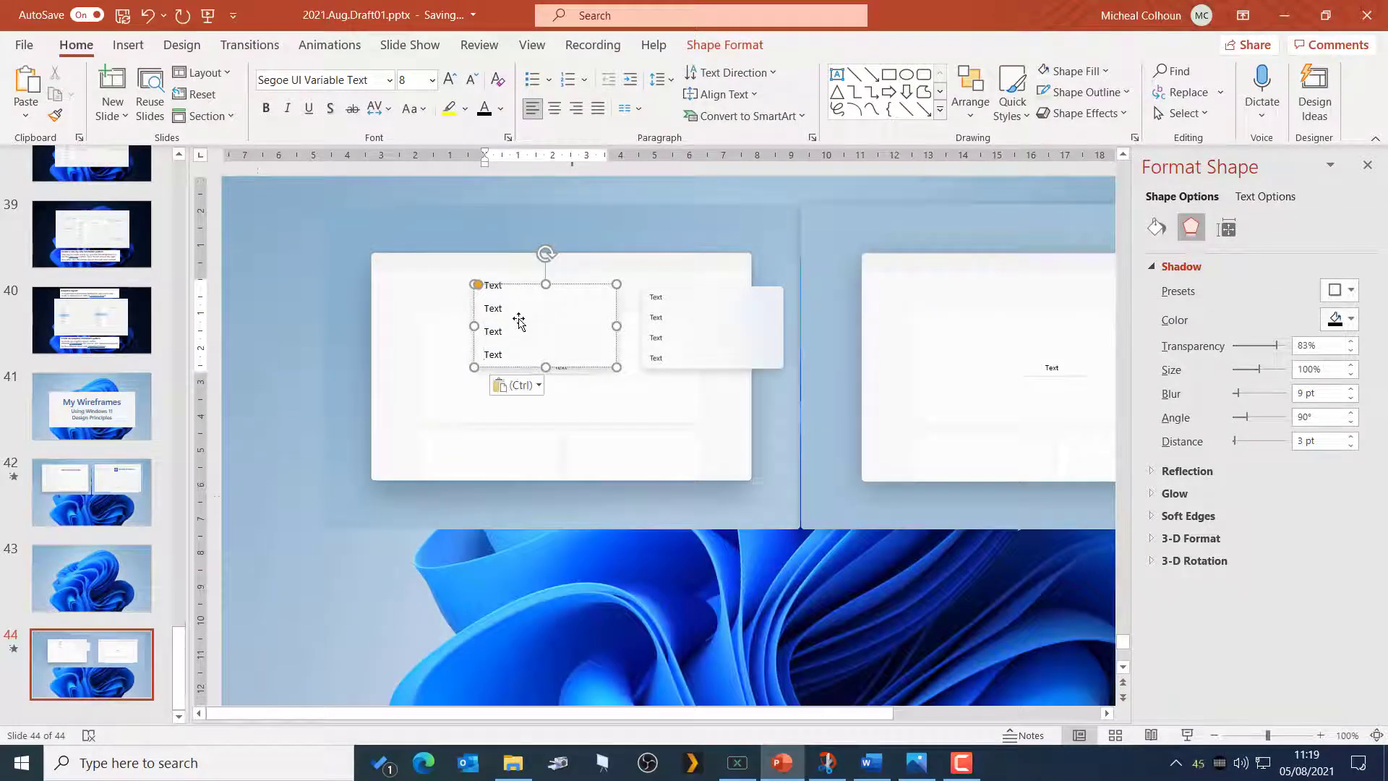
Set the four Text lines to 6.2 pt and switch their line spacing to Exactly.
key(ctrl+a)
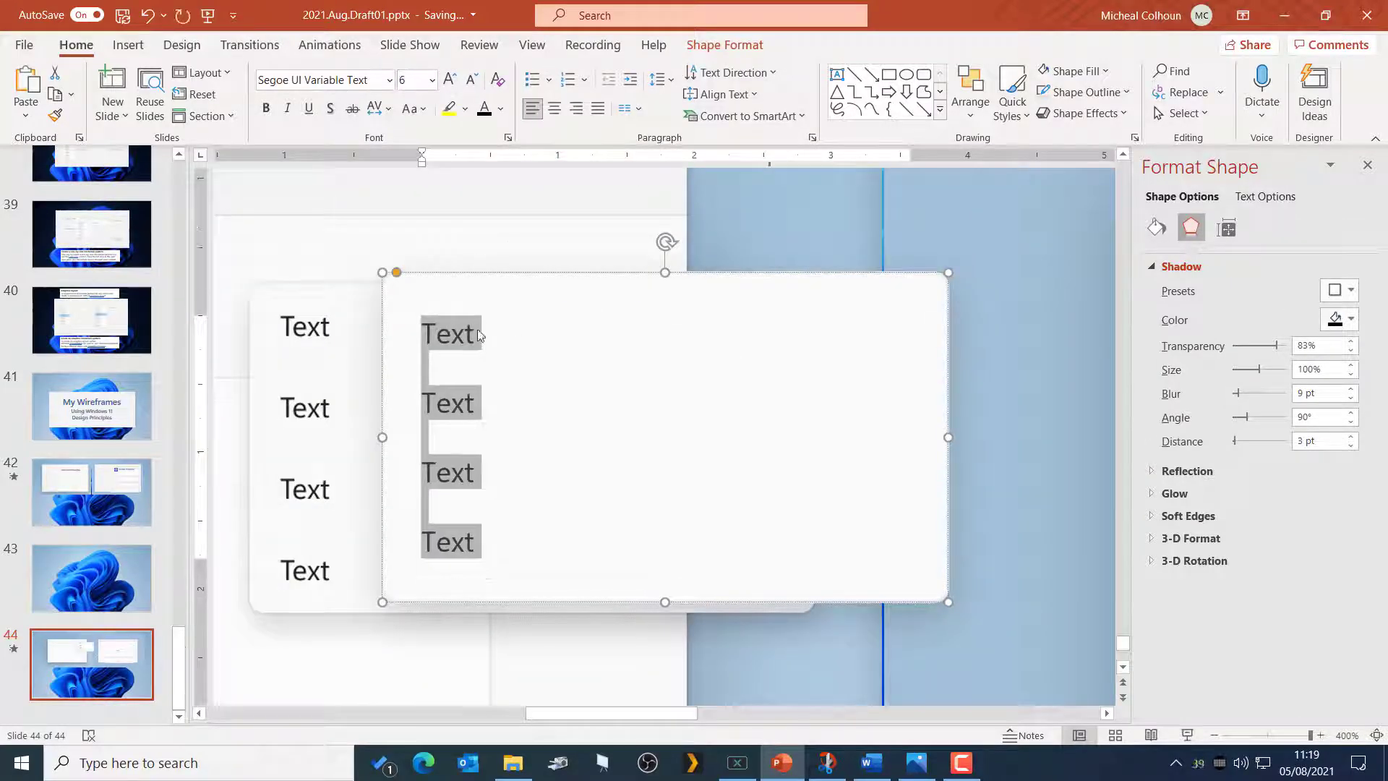
key(Return)
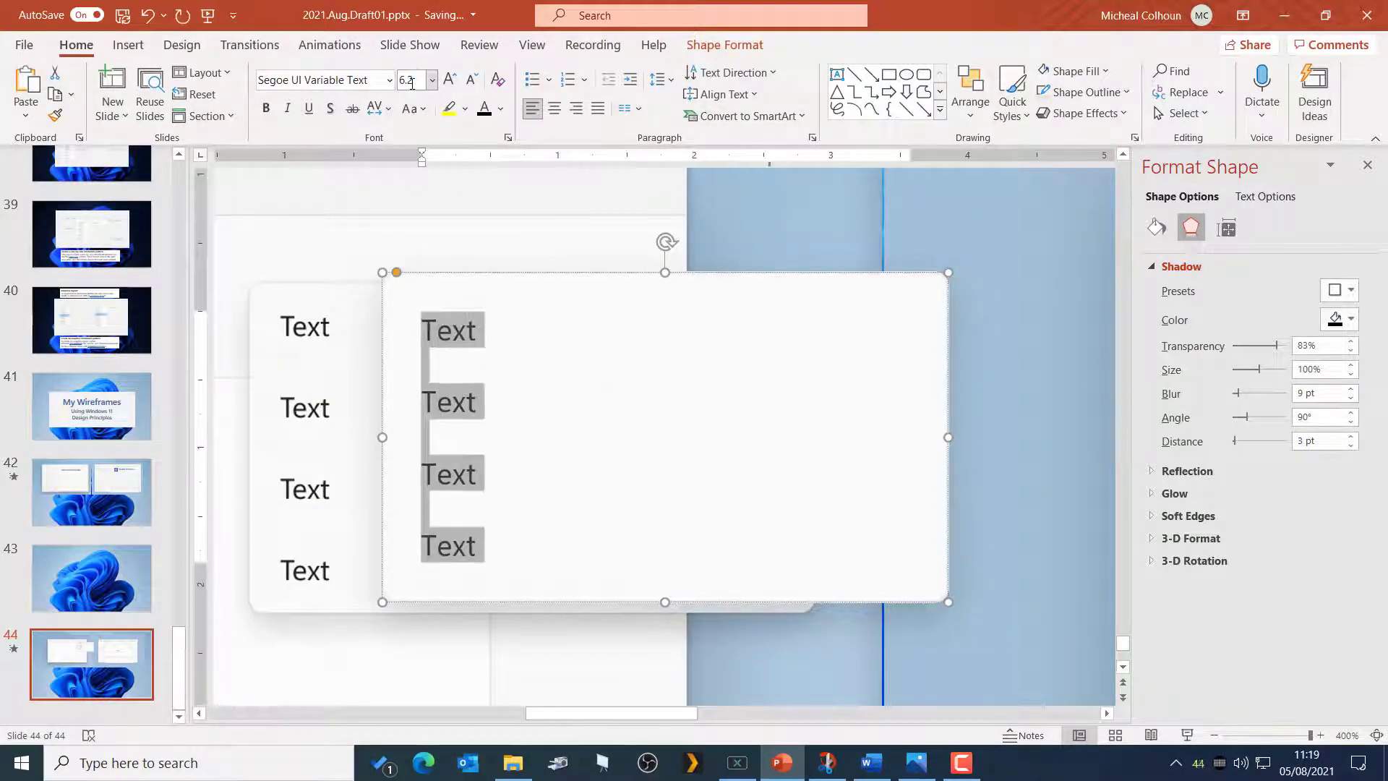
key(ctrl+a)
click(657, 79)
click(734, 226)
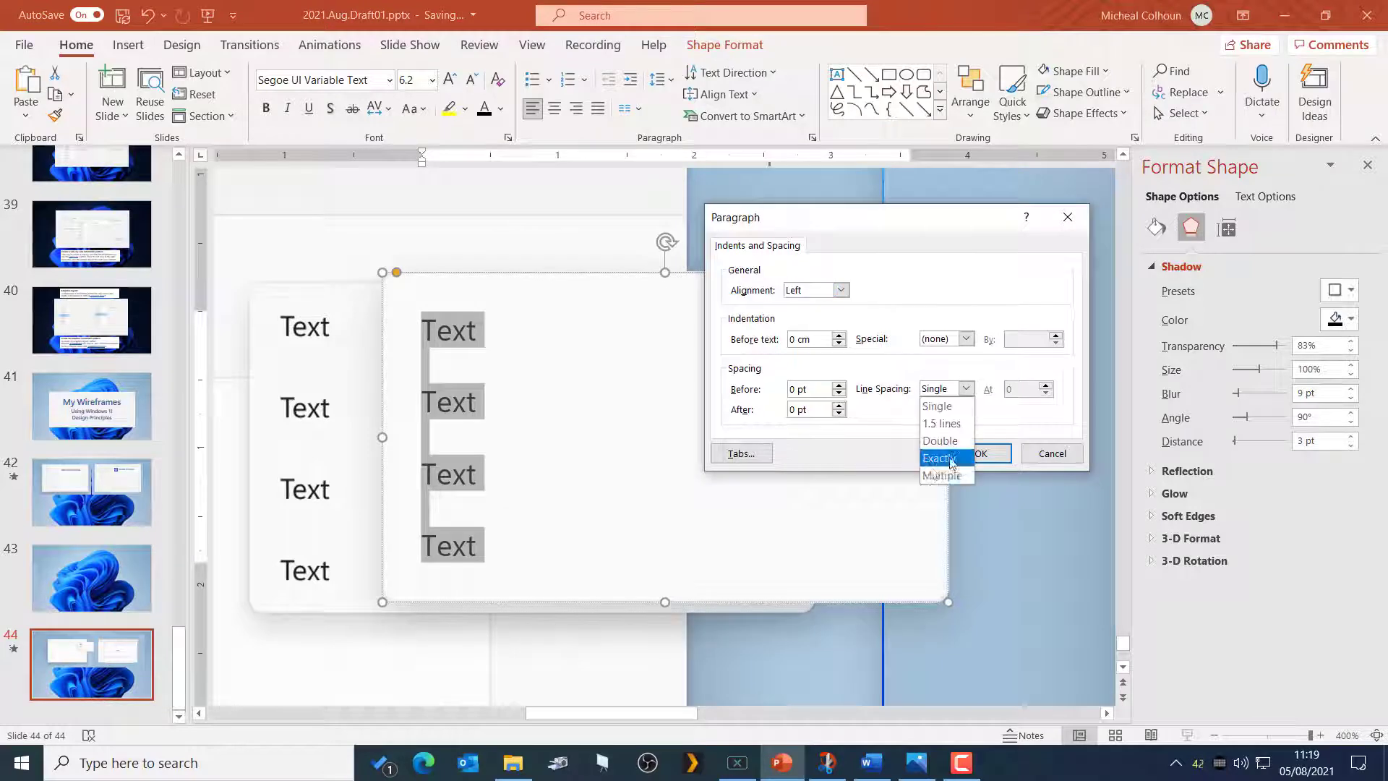
key(Return)
click(657, 79)
click(734, 227)
Try exact line spacing values of 9, 8 and 5 pt on the Text lines.
text(9)
key(Return)
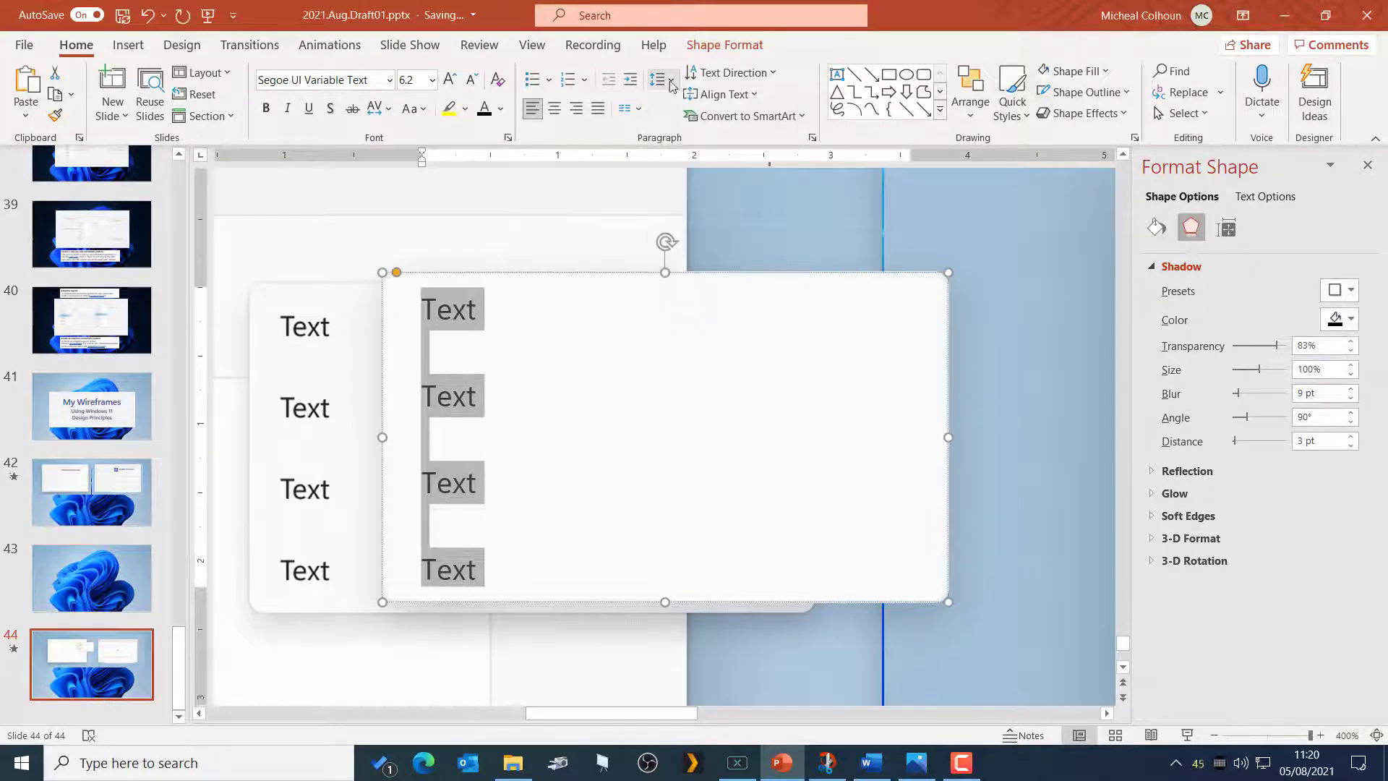
click(658, 79)
text(8)
key(Return)
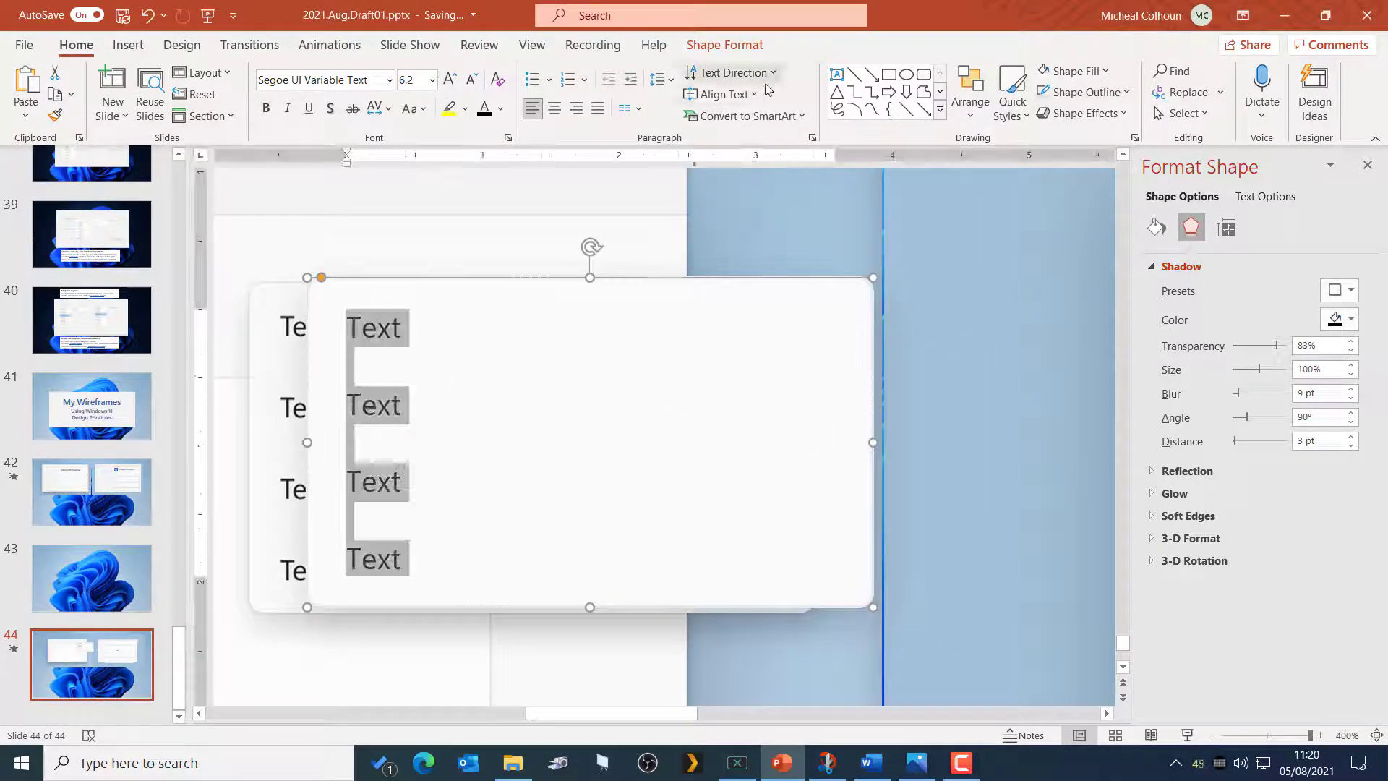
click(657, 80)
click(734, 226)
text(5)
key(Return)
click(658, 79)
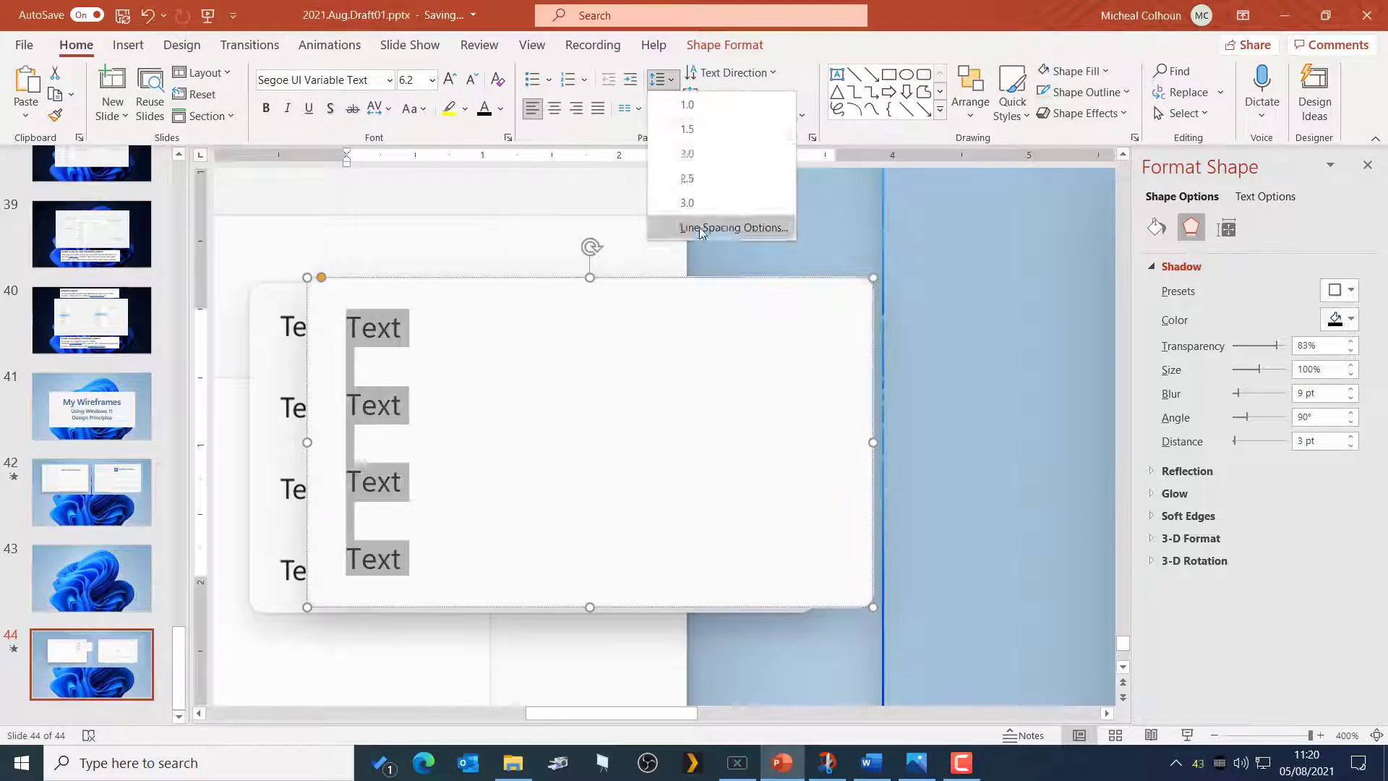
click(733, 226)
Settle the Text lines on exact 8 pt line spacing.
text(9)
key(Return)
click(657, 80)
click(733, 226)
text(8.5)
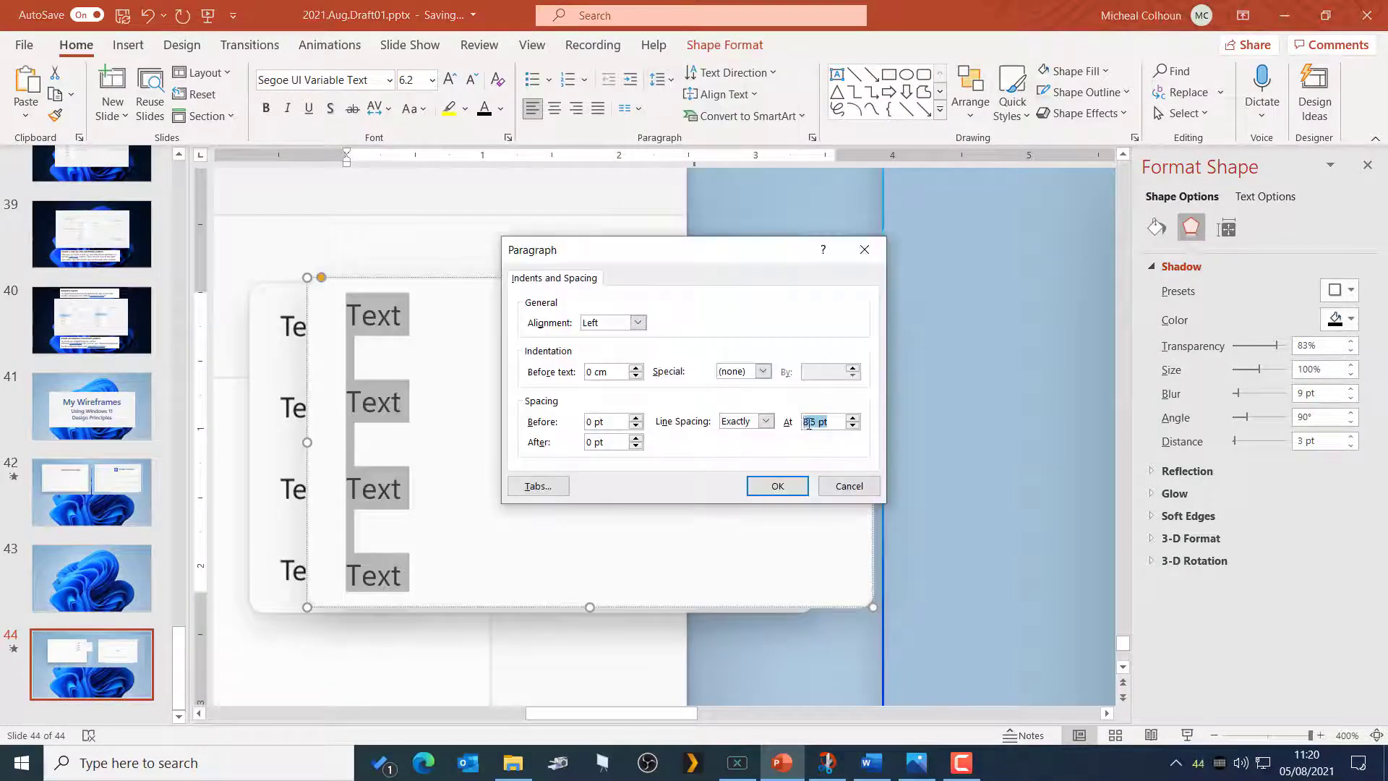
key(Return)
click(658, 80)
click(733, 226)
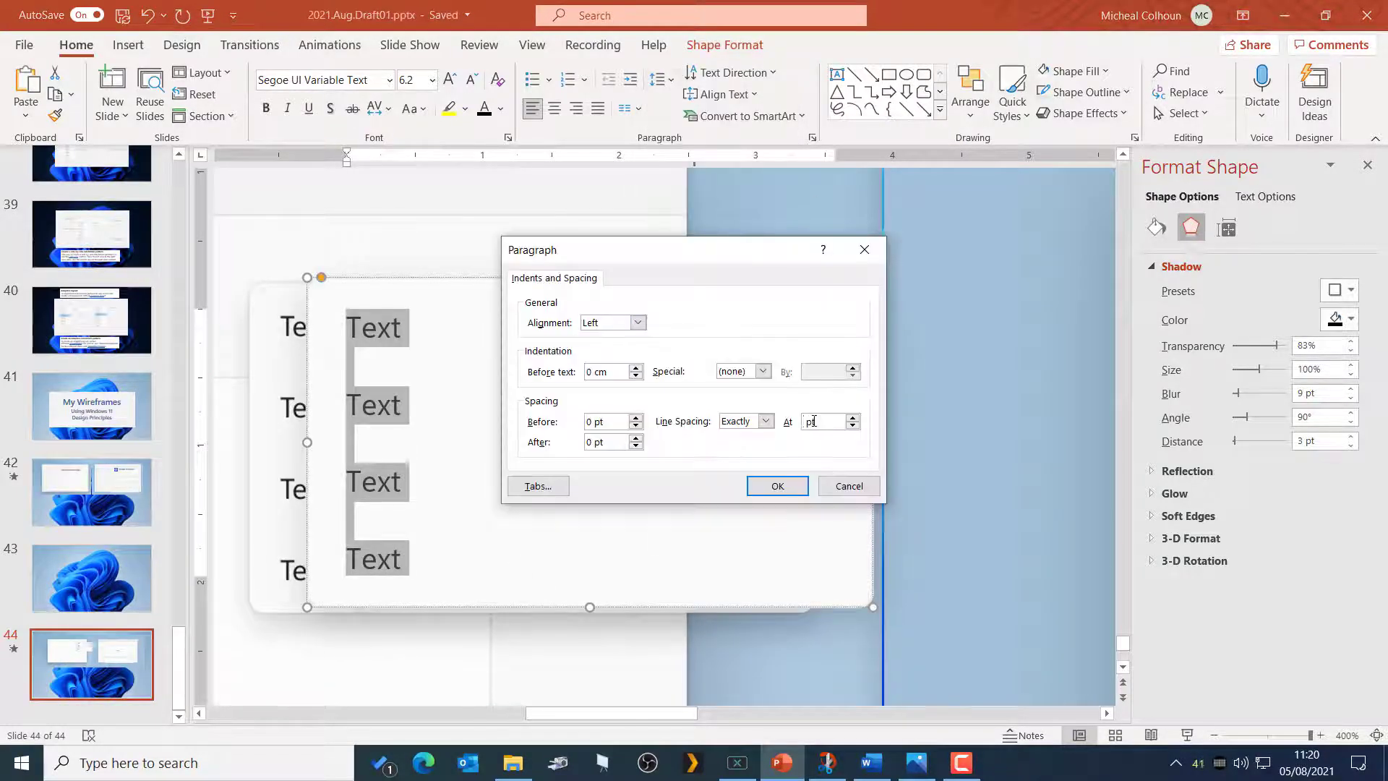
text(8)
key(Return)
click(658, 80)
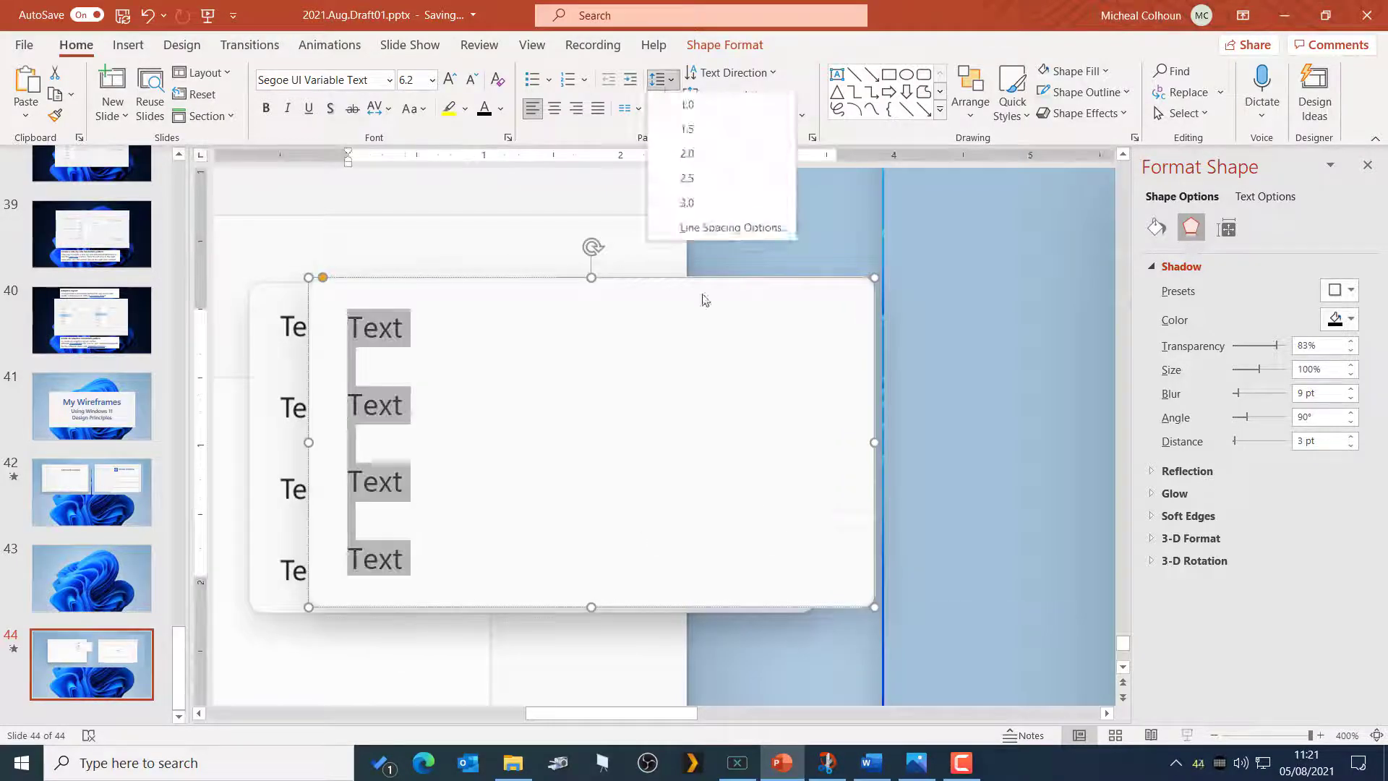
click(732, 226)
key(Return)
scroll(954, 362, down, 3)
Duplicate the lower Text list box and place the copy below it.
scroll(647, 432, down, 2)
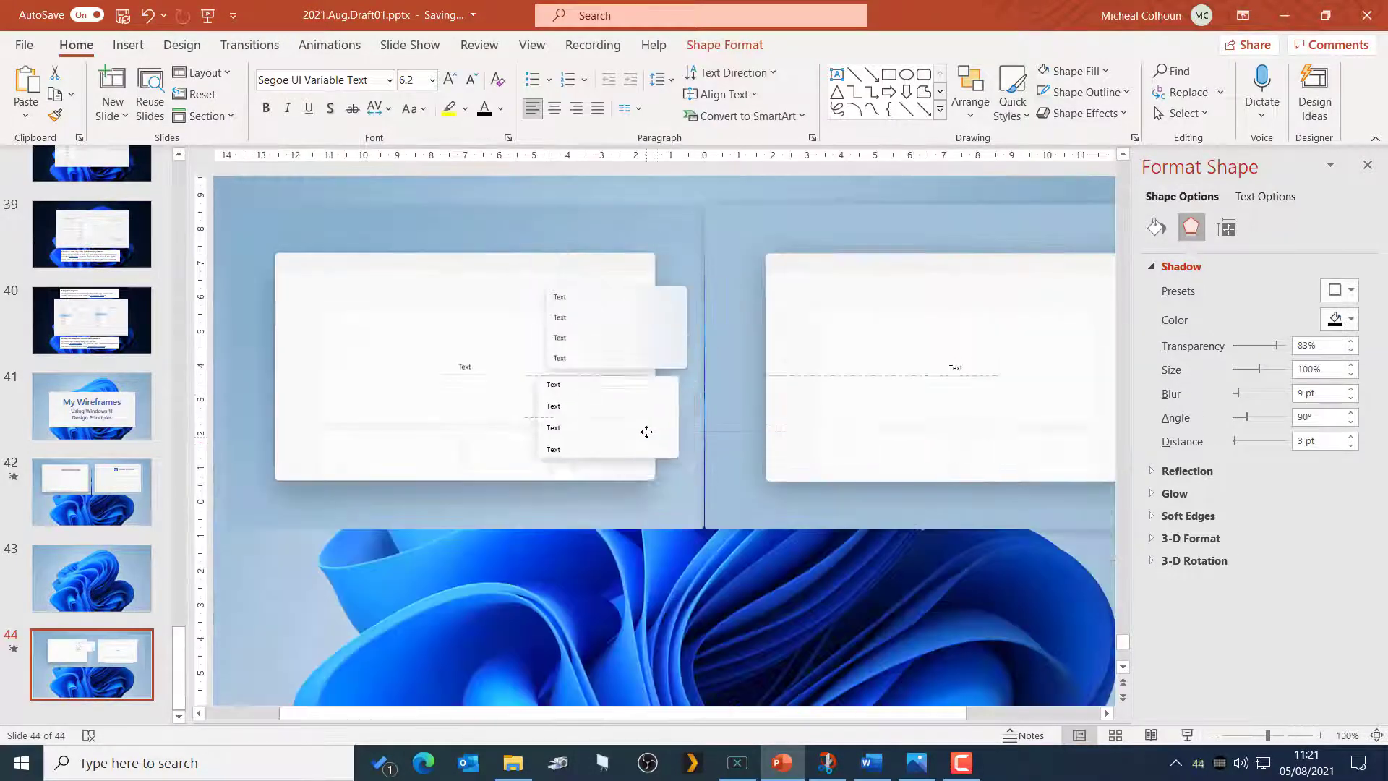
click(658, 438)
scroll(825, 448, up, 1)
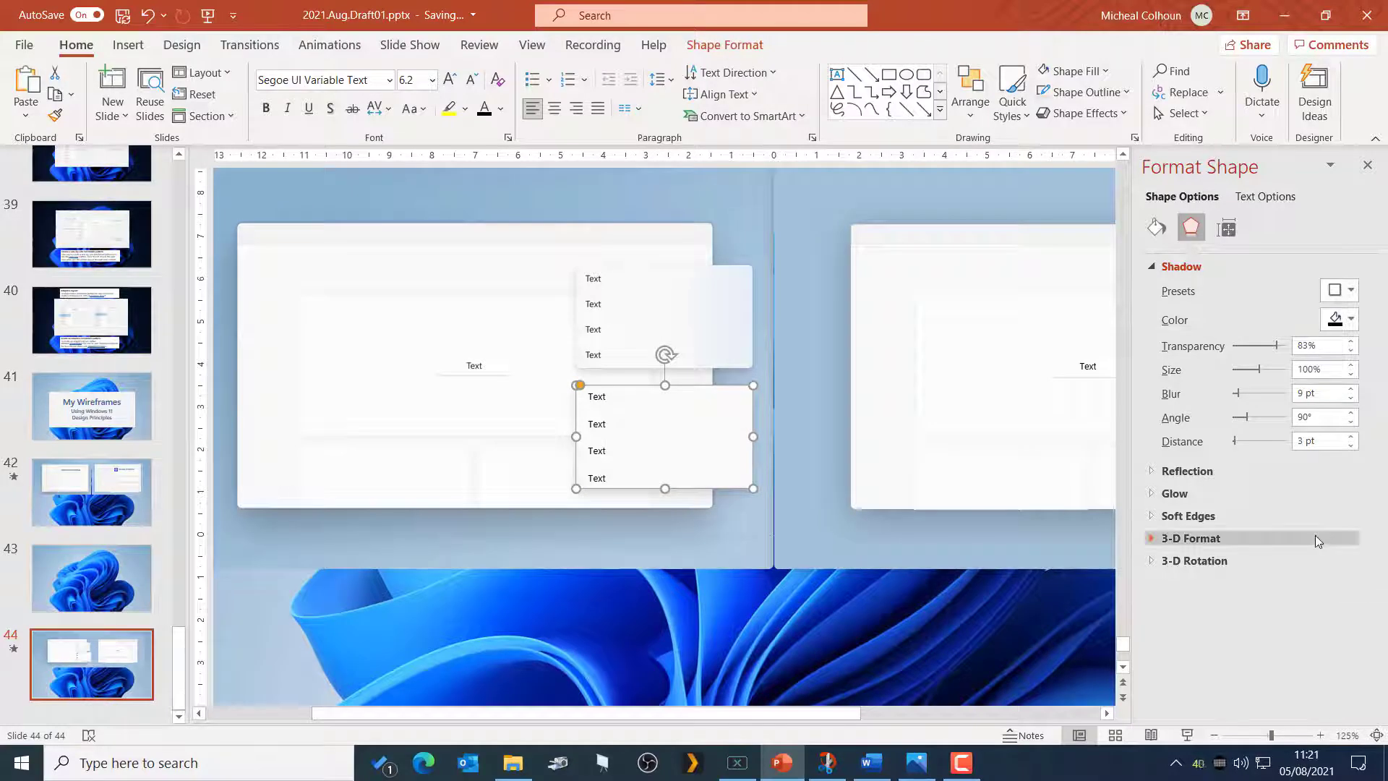
click(1181, 266)
click(1156, 227)
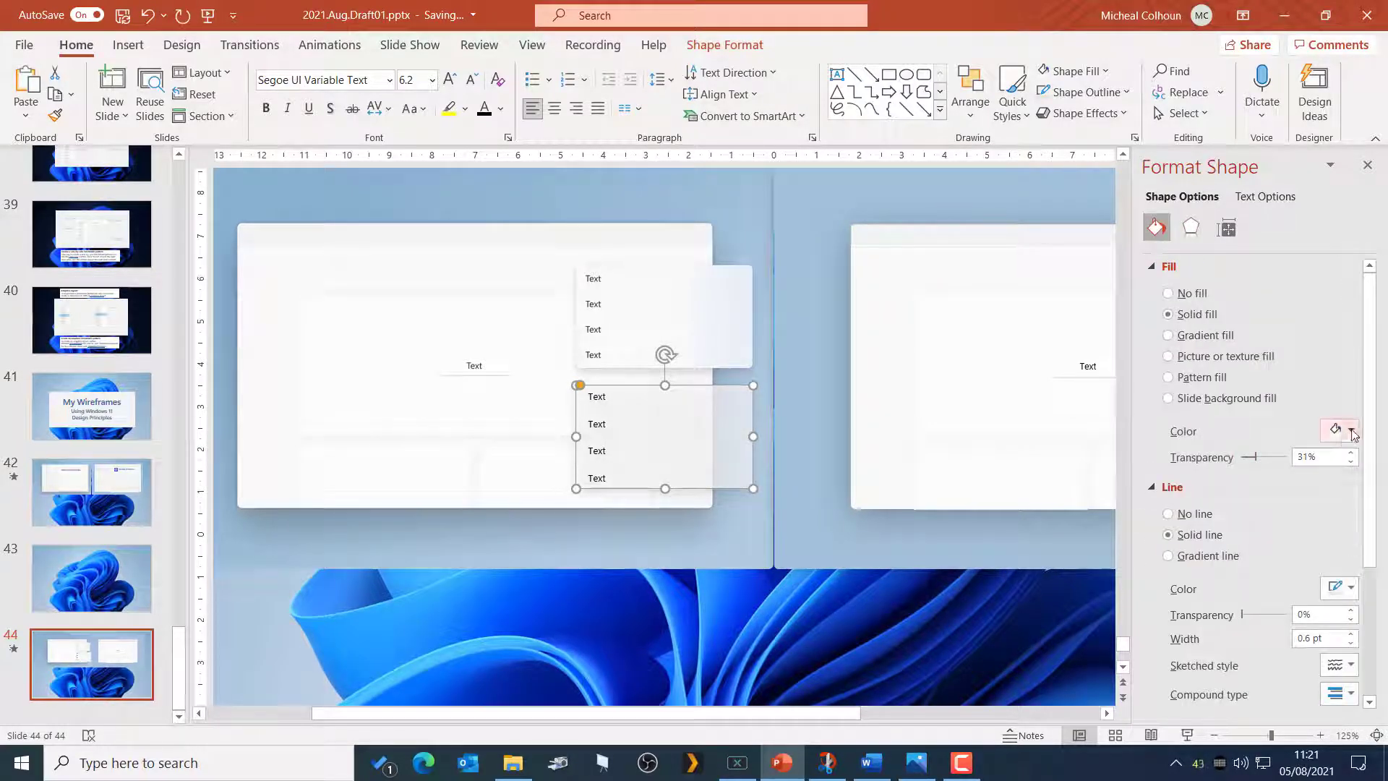
key(ctrl+v)
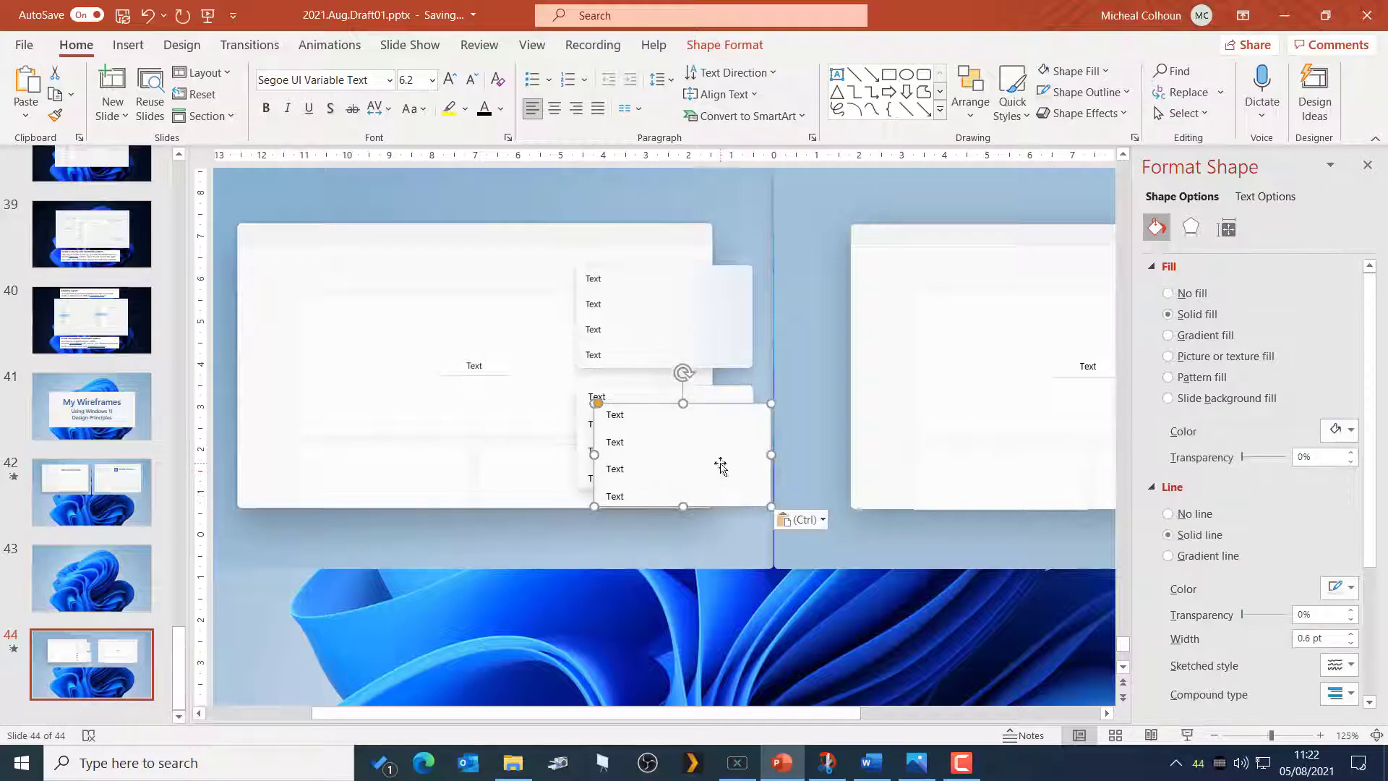
mouse_move(718, 461)
mouse_down()
mouse_move(713, 558)
mouse_move(700, 542)
mouse_up()
Remove the copy's outline, make it translucent, and send it backward behind the list.
click(1168, 513)
drag(1242, 457, 1254, 458)
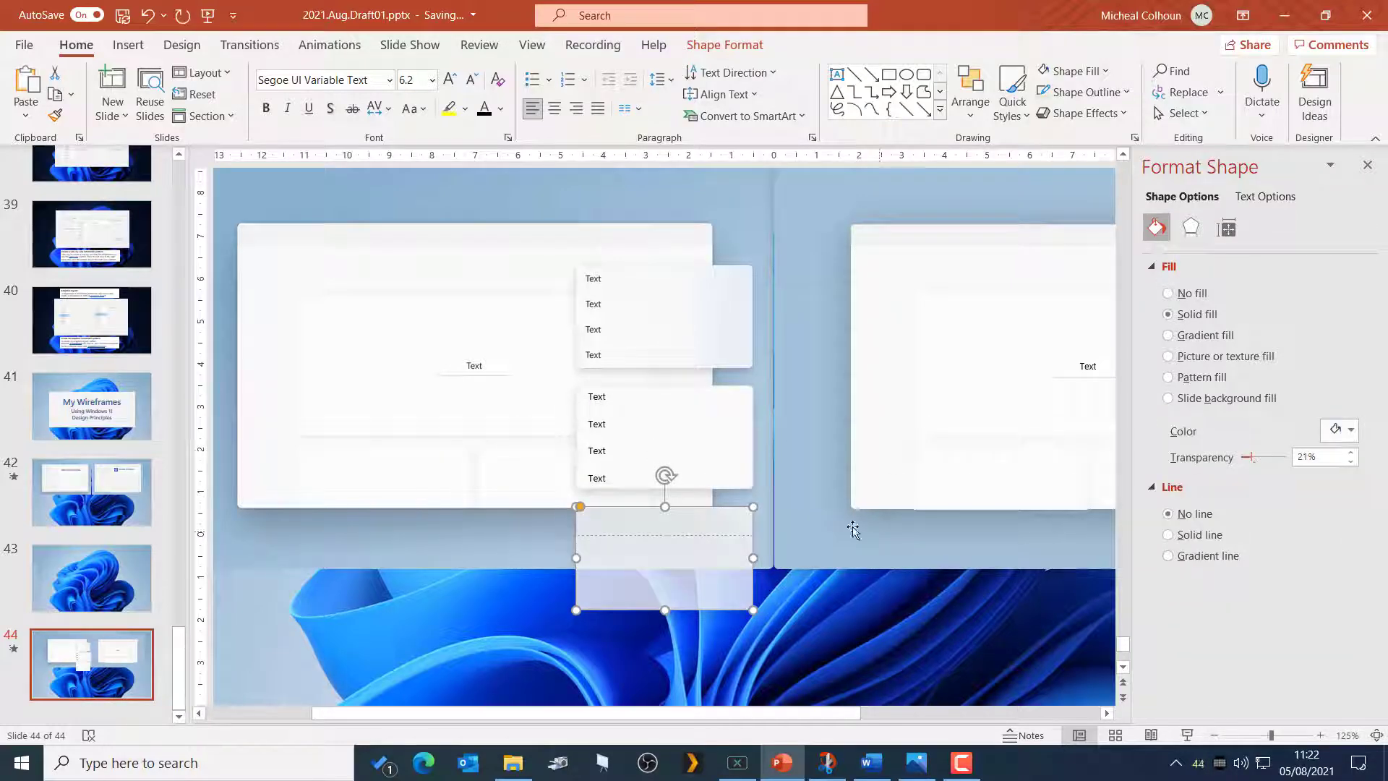
click(694, 433)
drag(694, 604, 694, 483)
right_click(694, 483)
click(718, 454)
click(792, 561)
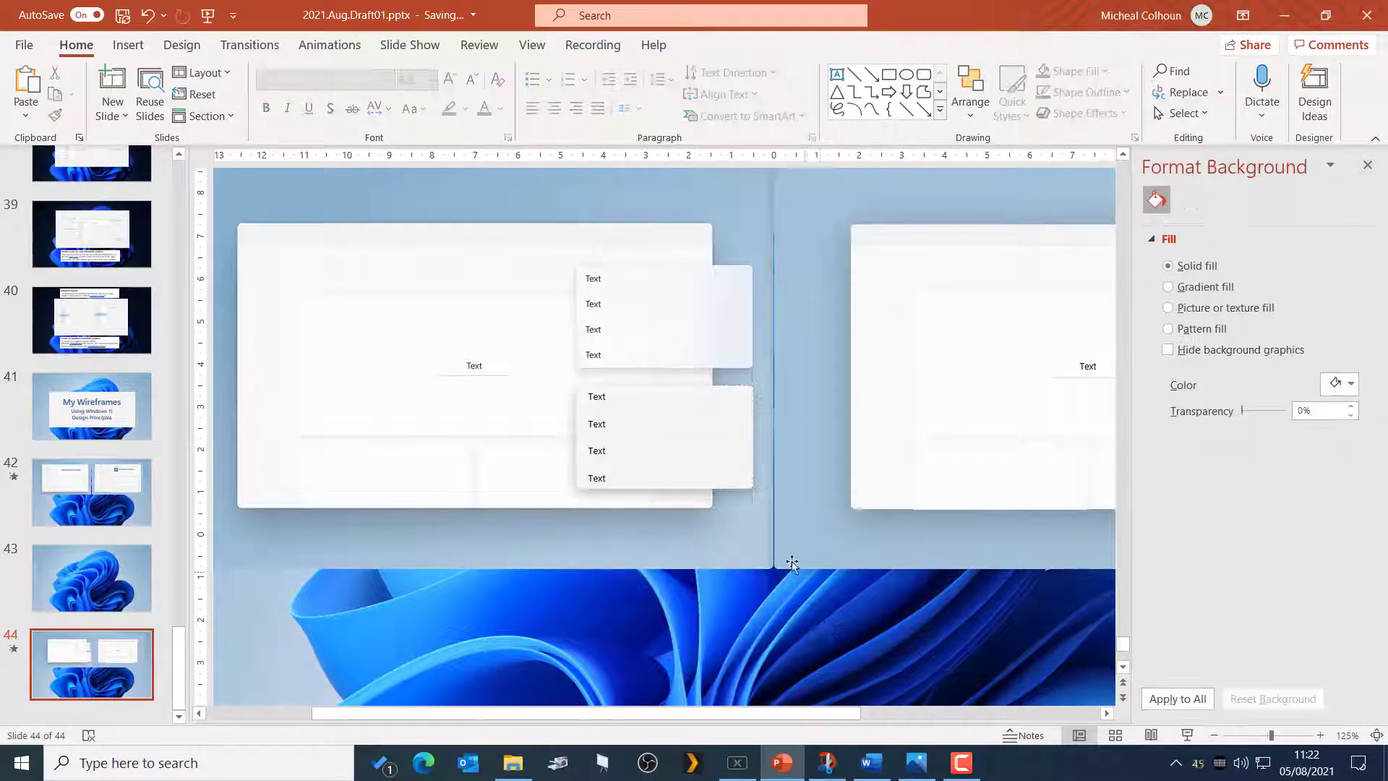
Set the backing shape's fill transparency to 50%.
key(Tab)
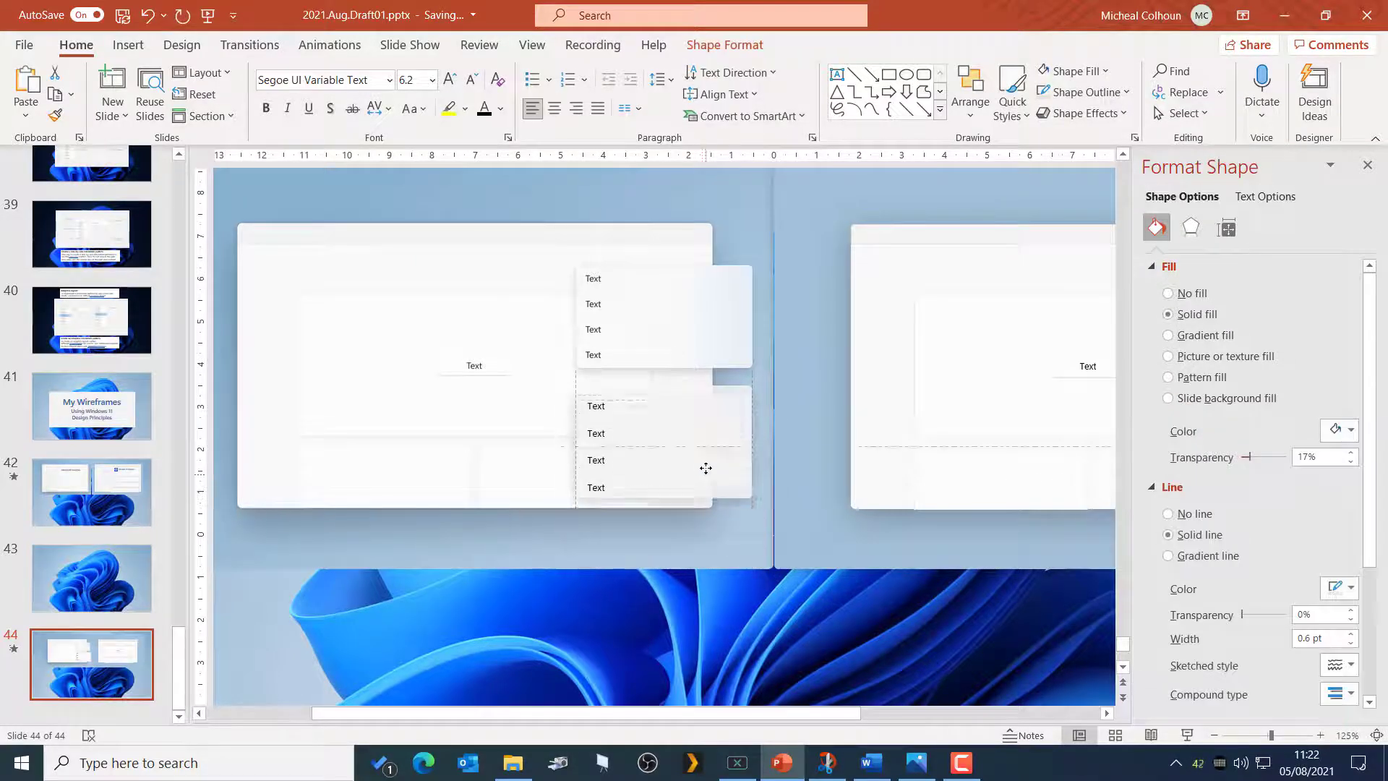
click(709, 472)
ctrl+scroll(713, 471, up, 5)
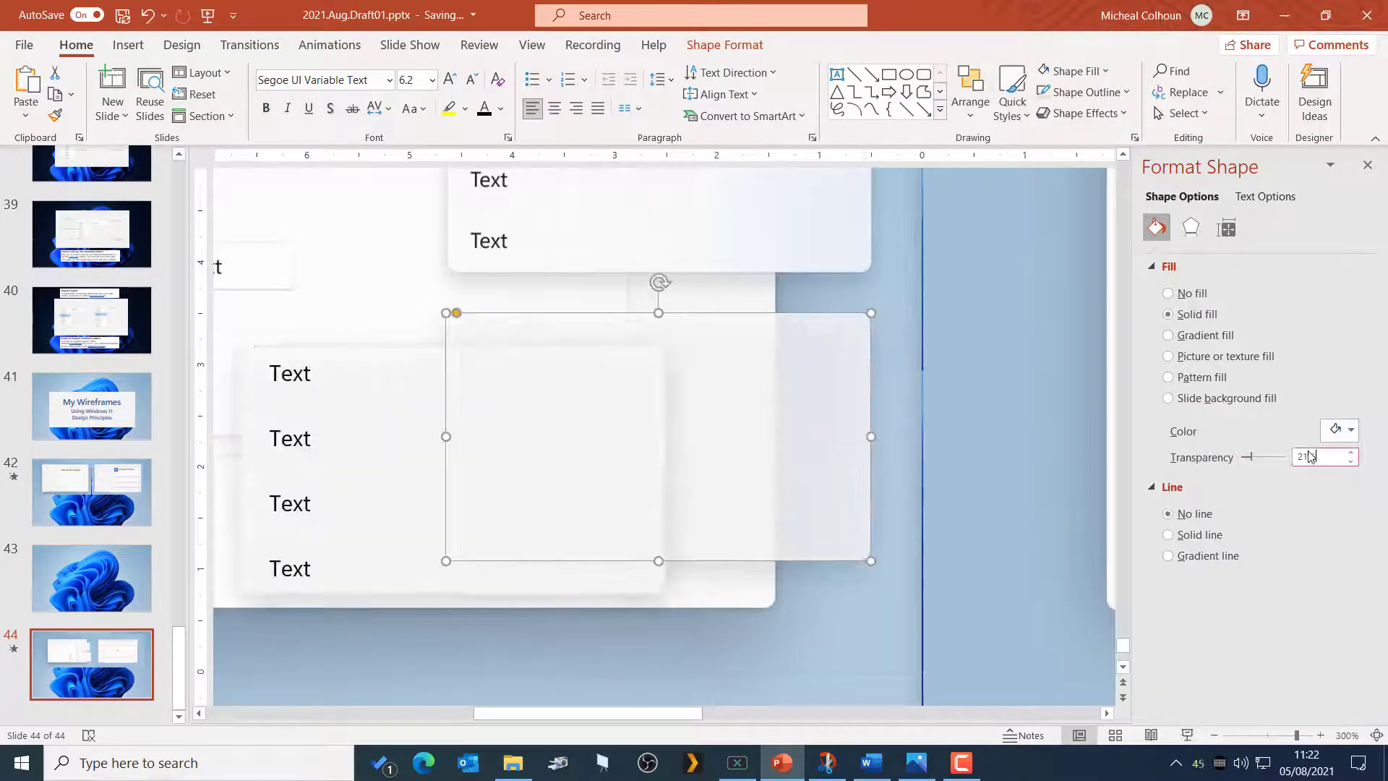
text(50)
key(Return)
Send the backing behind the text card and position the card over it.
mouse_move(827, 423)
mouse_down()
mouse_move(826, 488)
mouse_move(618, 418)
mouse_up()
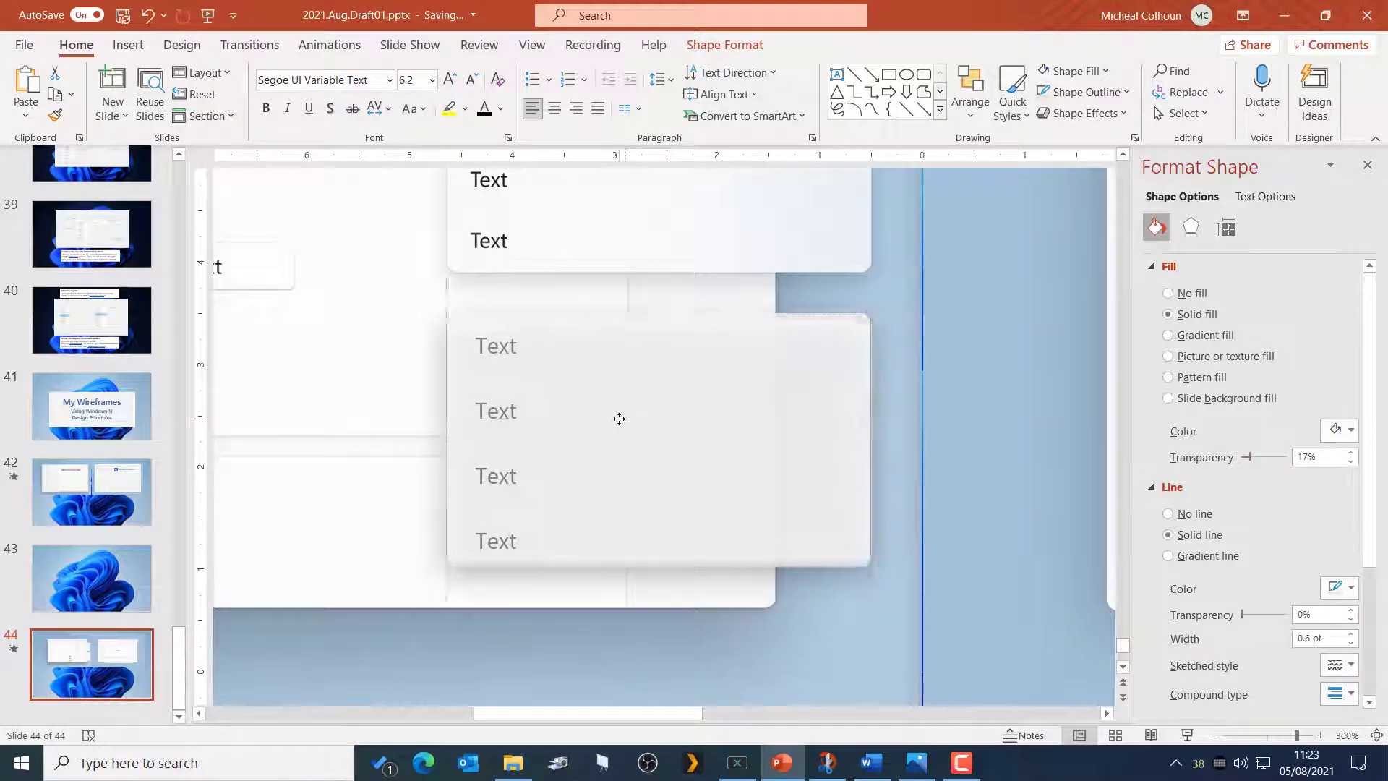
right_click(702, 386)
click(766, 448)
drag(749, 521, 846, 458)
ctrl+scroll(670, 433, down, 3)
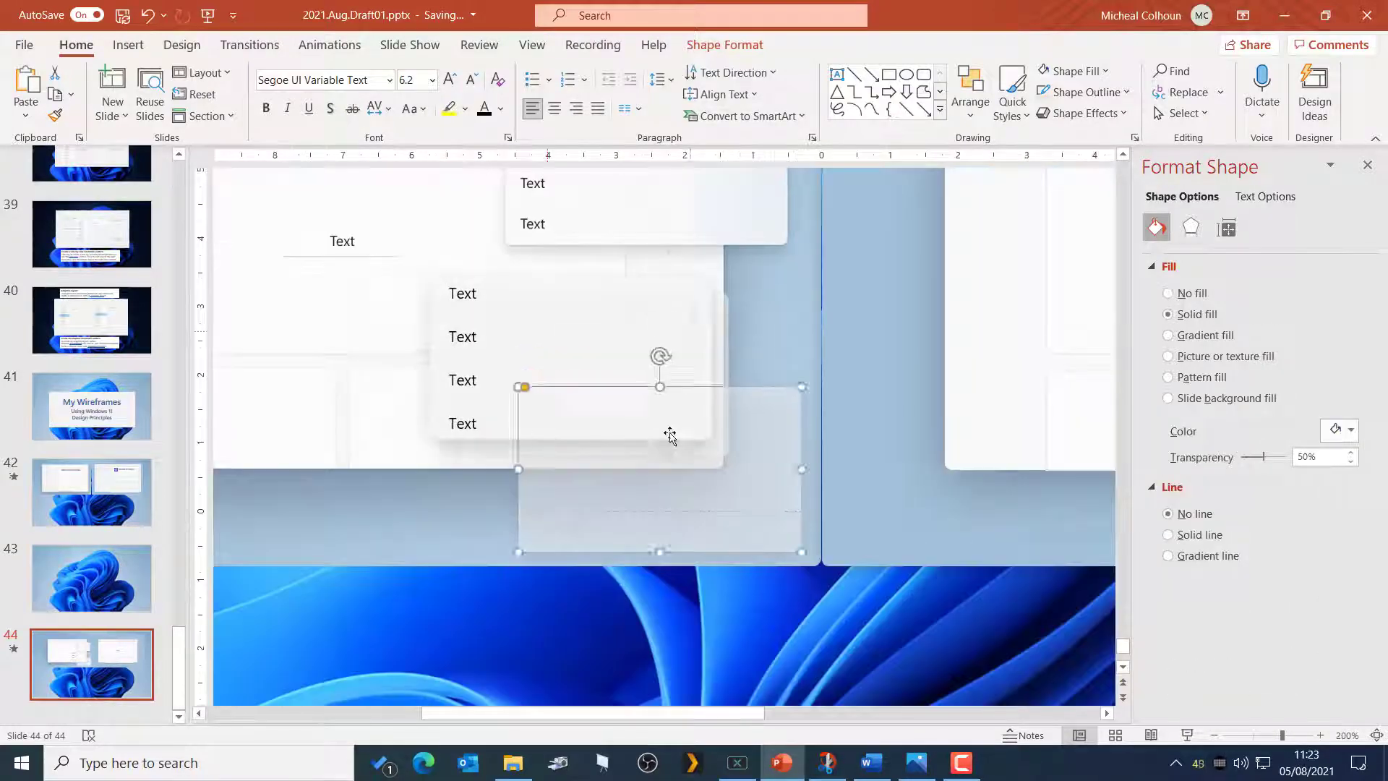
drag(670, 434, 741, 437)
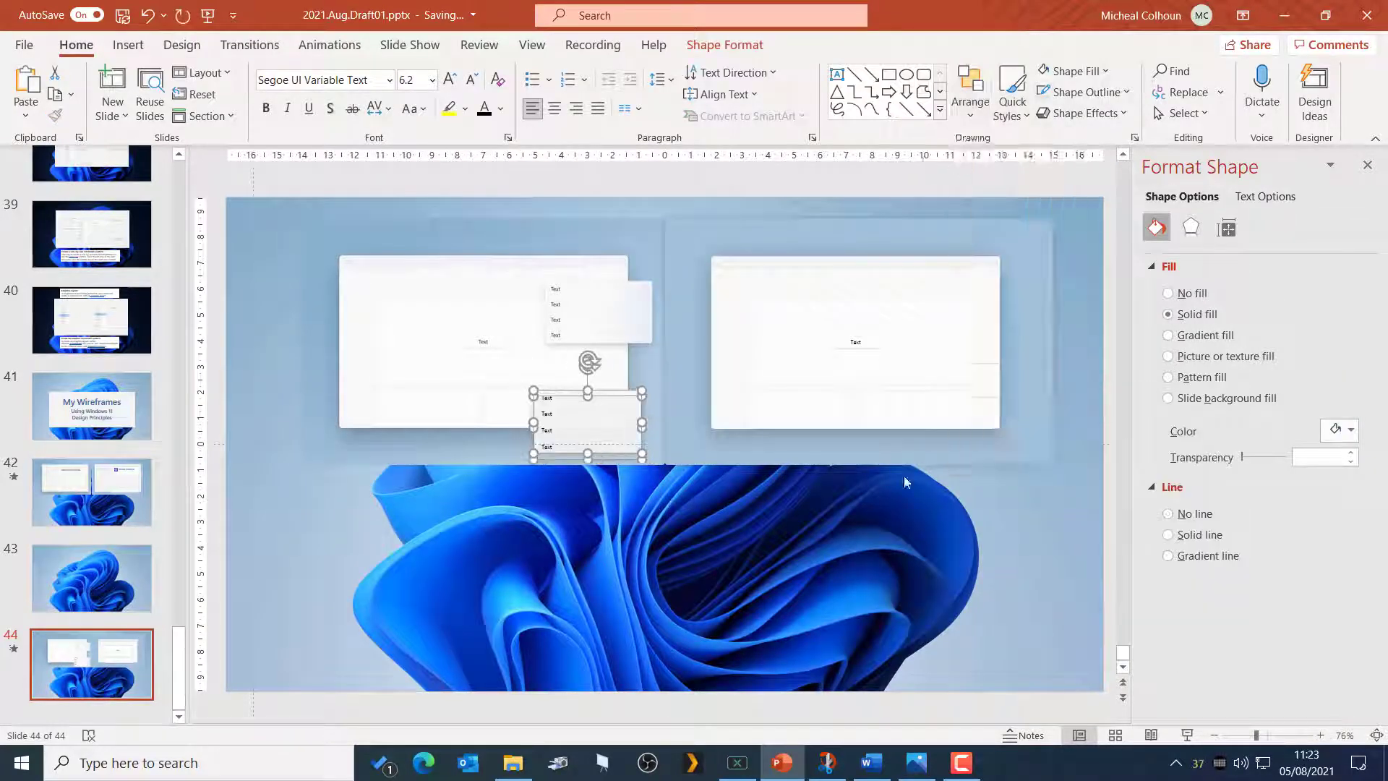
Group the Text list card with its backing panel.
right_click(630, 423)
click(795, 185)
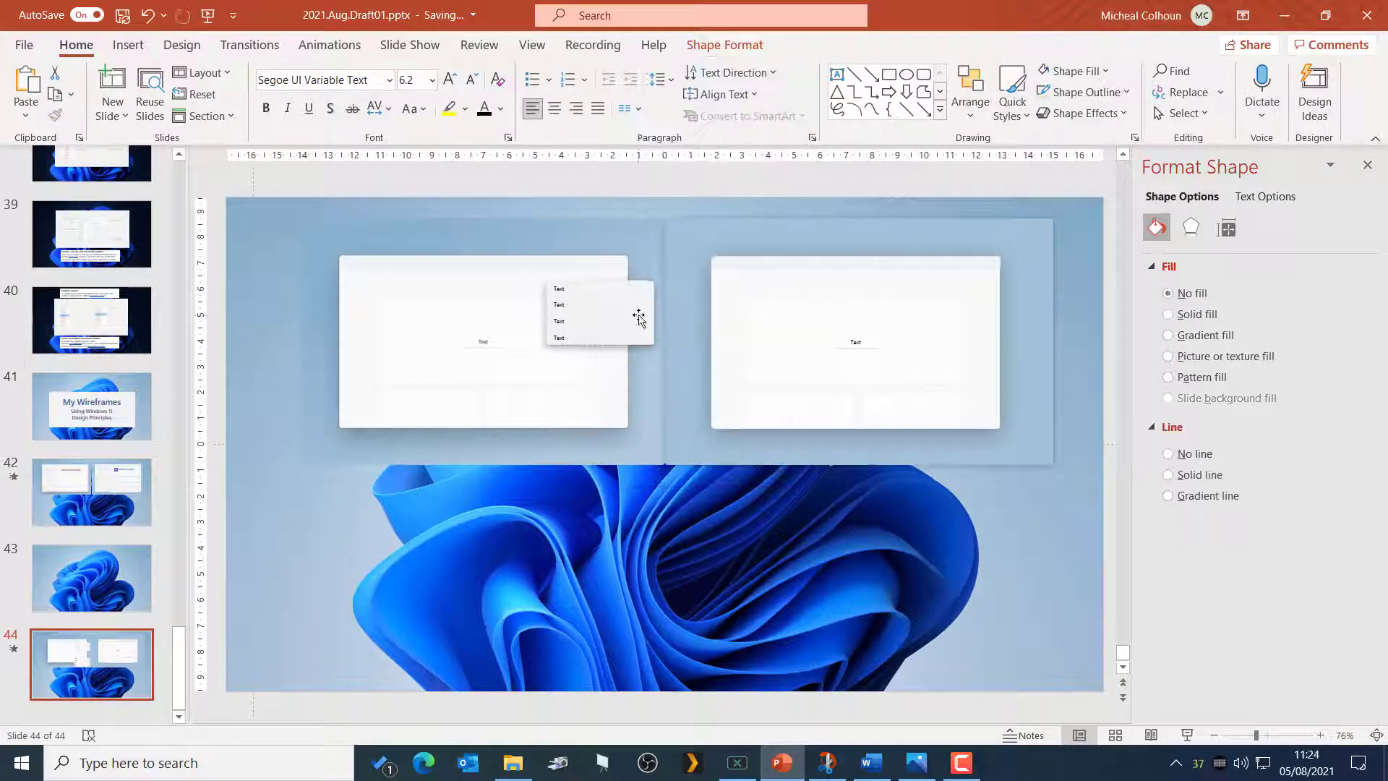
click(892, 613)
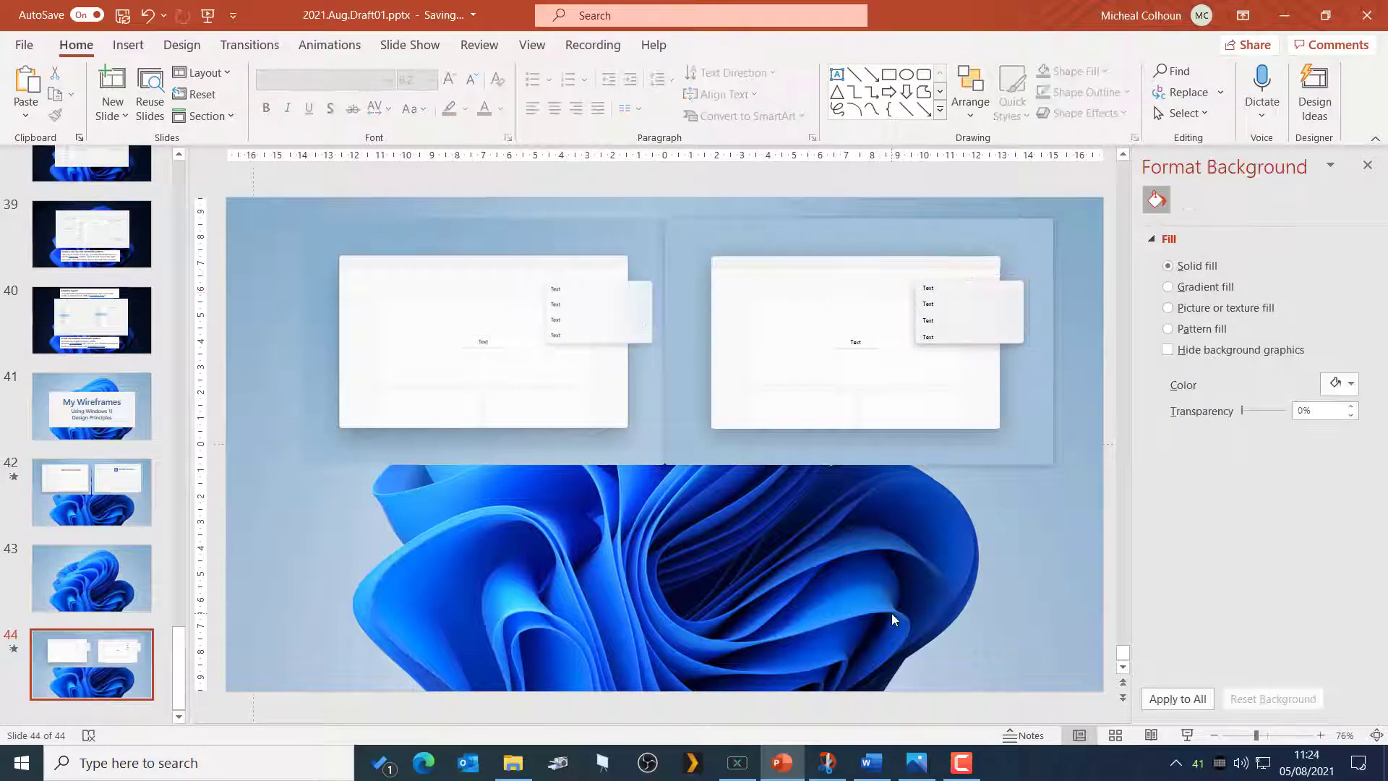
Apply a Fade entrance animation to the large backing rectangle.
click(1041, 451)
click(329, 45)
click(233, 105)
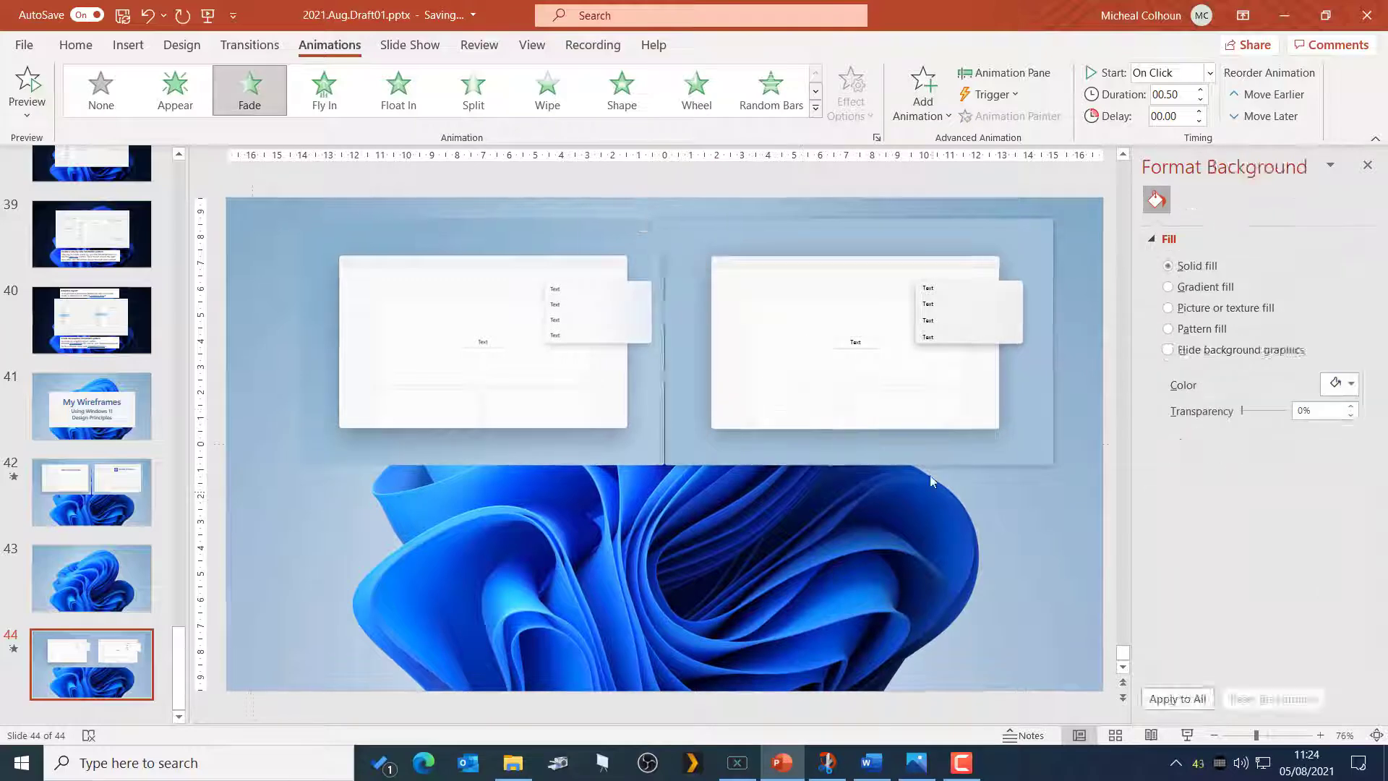
Paste a copy of the text menu panel, give it a Fade entrance, and preview the slide show.
click(1005, 72)
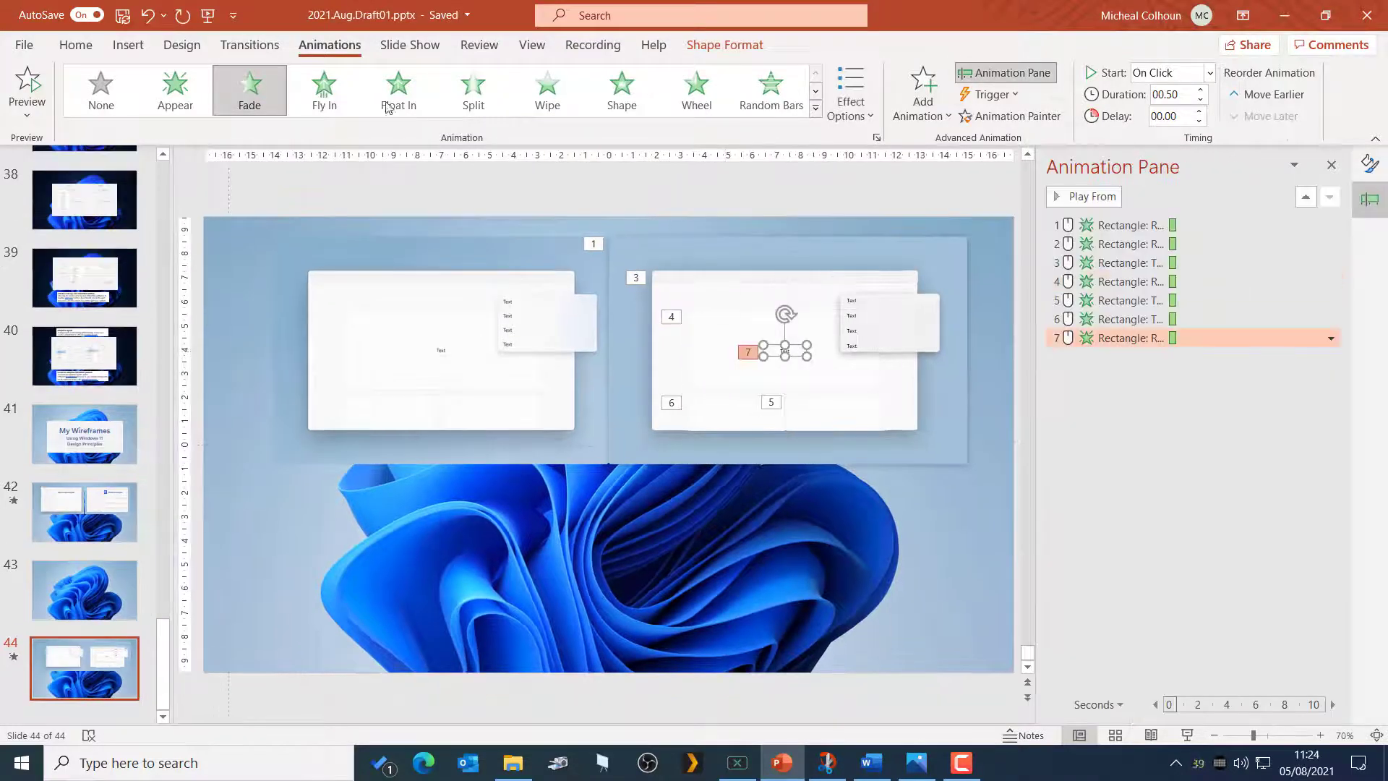
right_click(898, 325)
key(Escape)
key(ctrl+v)
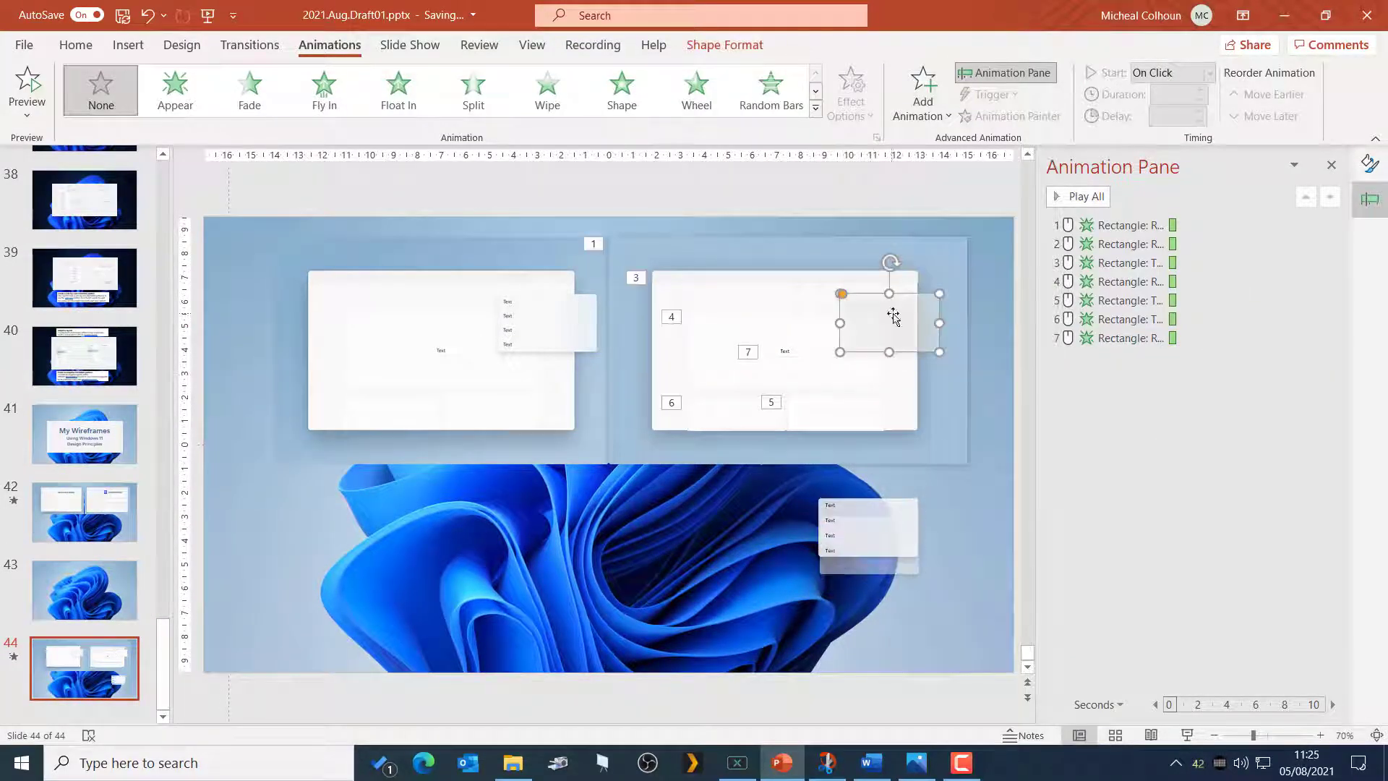
key(ctrl+v)
click(906, 333)
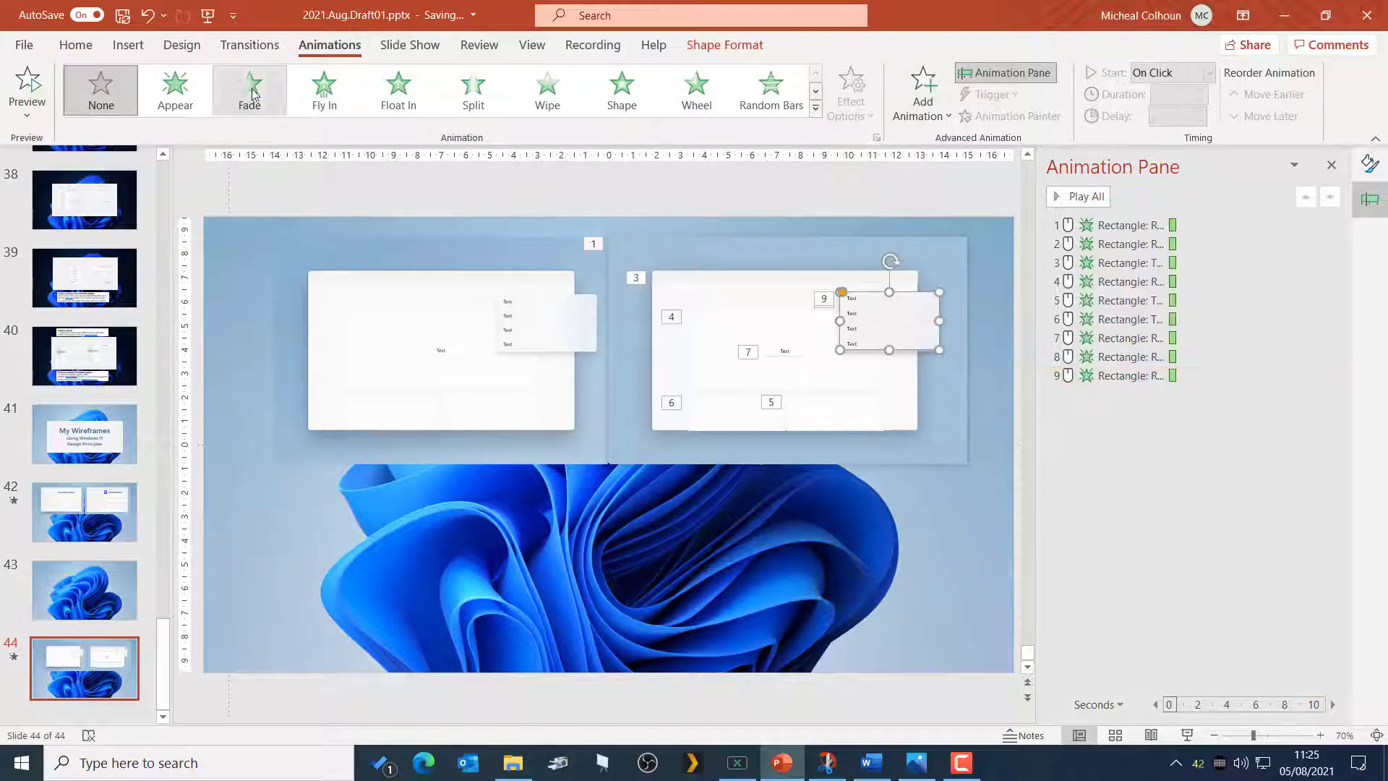
key(shift+F5)
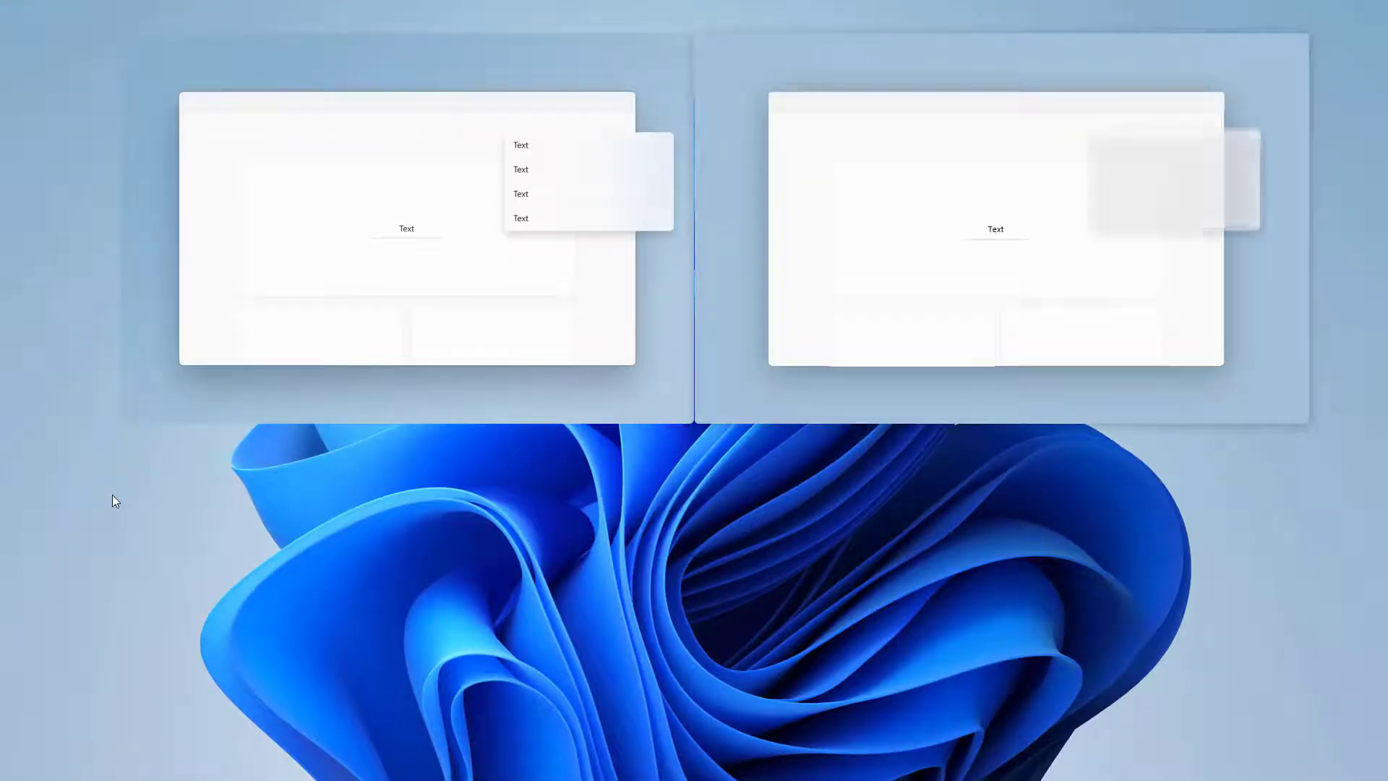
key(Escape)
Align the selected panels by their middles and preview the slide show again.
click(1214, 72)
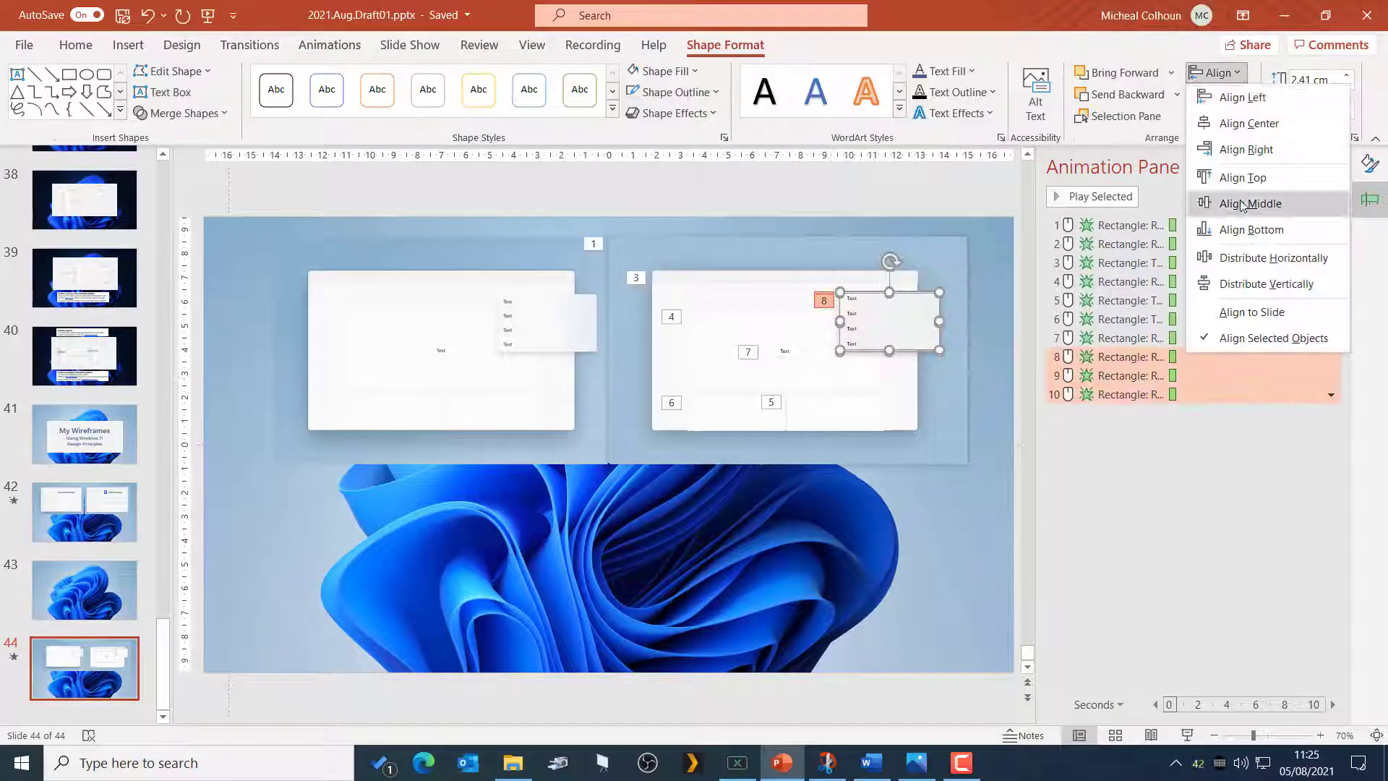
click(1222, 151)
click(1187, 735)
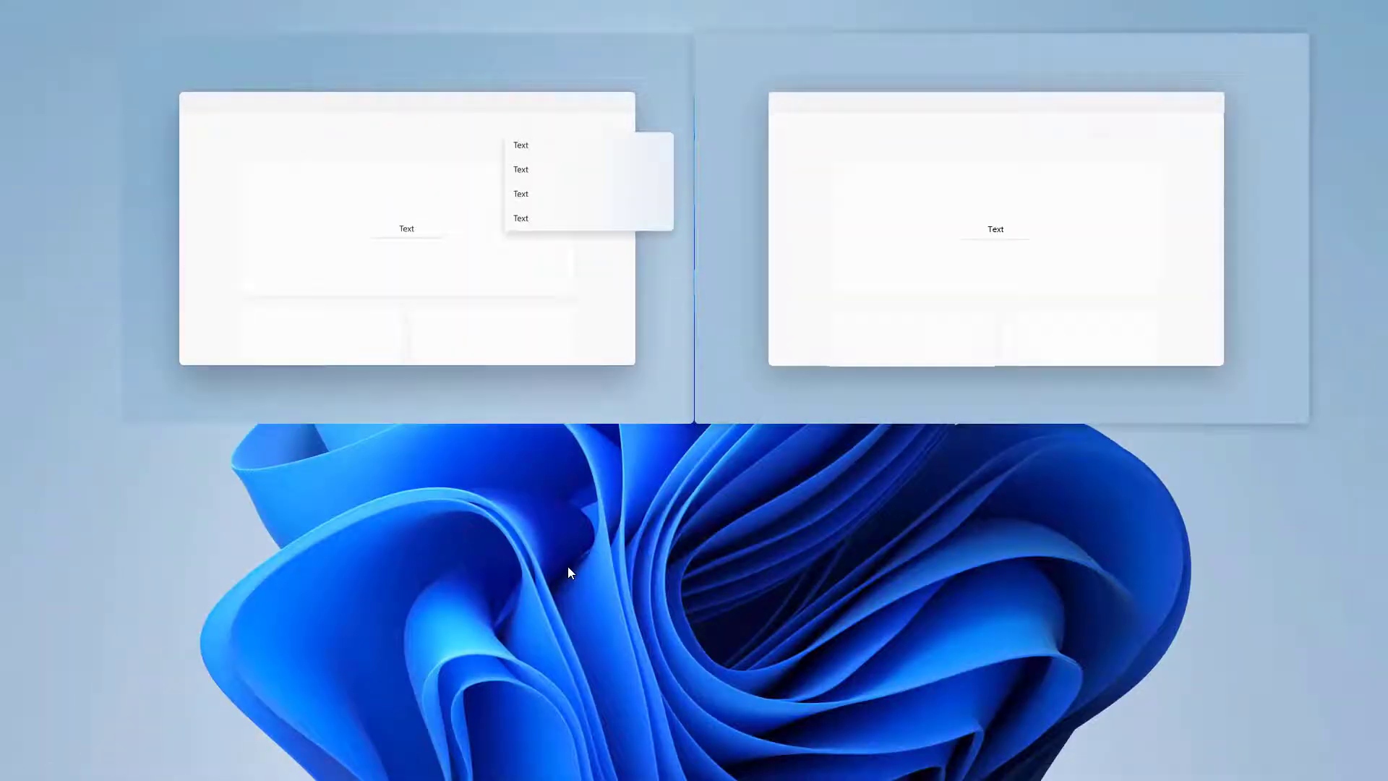
key(Escape)
Add a slide after slide 43, then delete the extra blank slide.
right_click(72, 580)
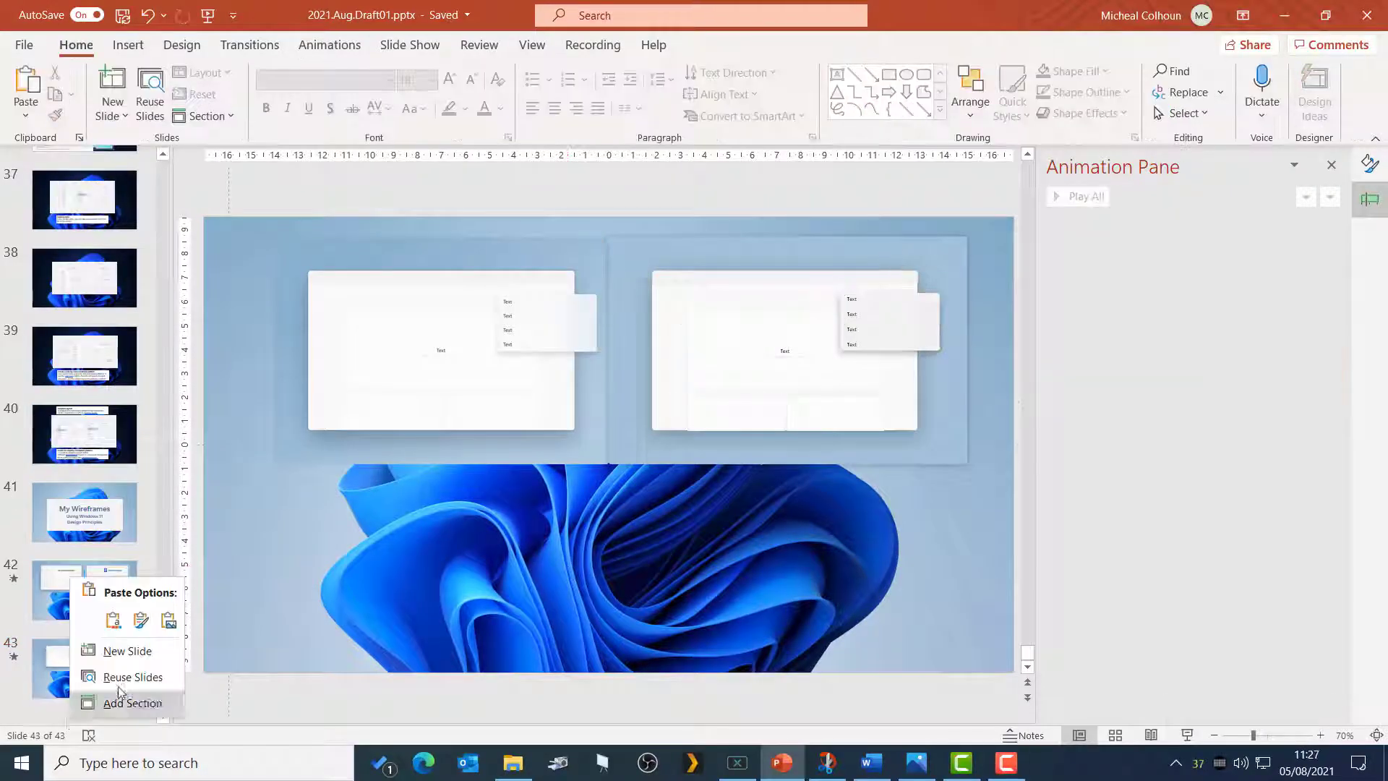
click(113, 619)
key(ctrl+z)
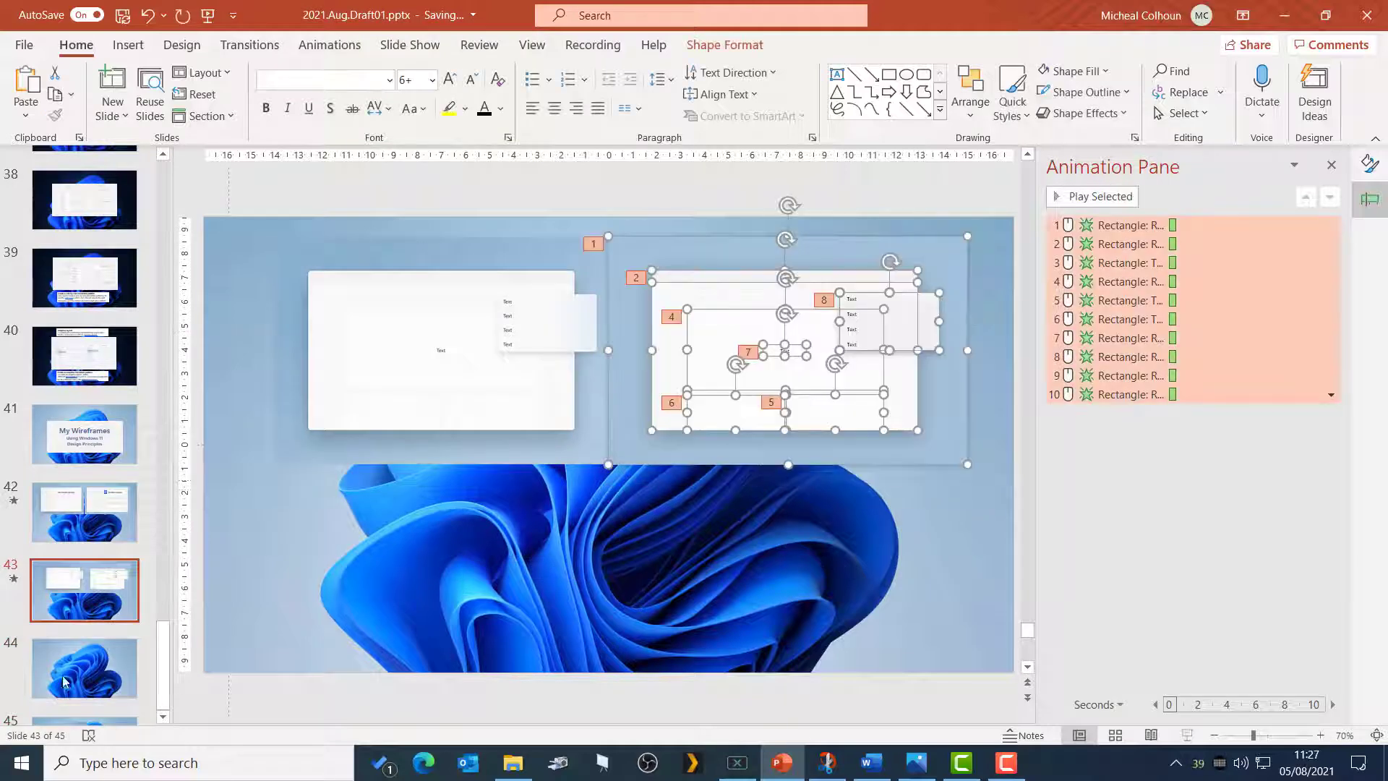
click(65, 681)
key(Down)
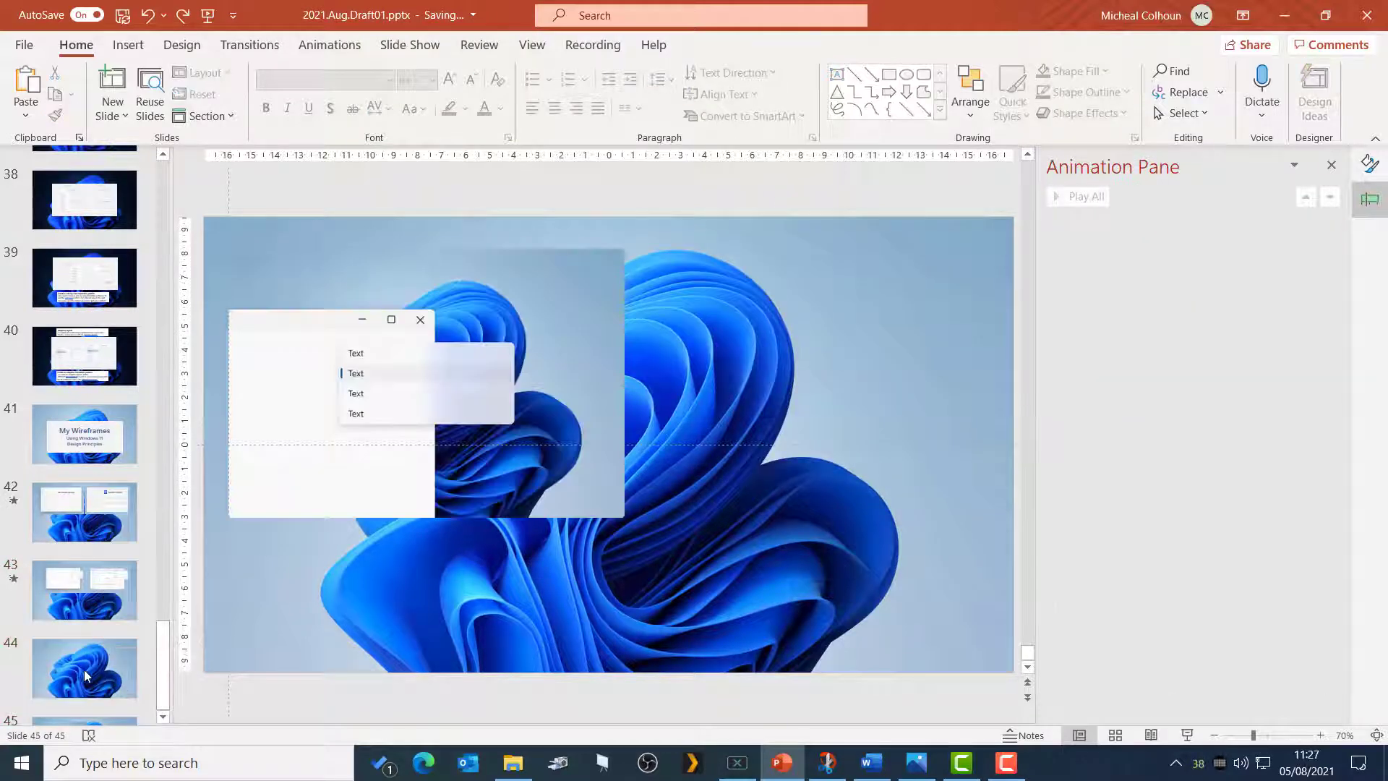
key(Delete)
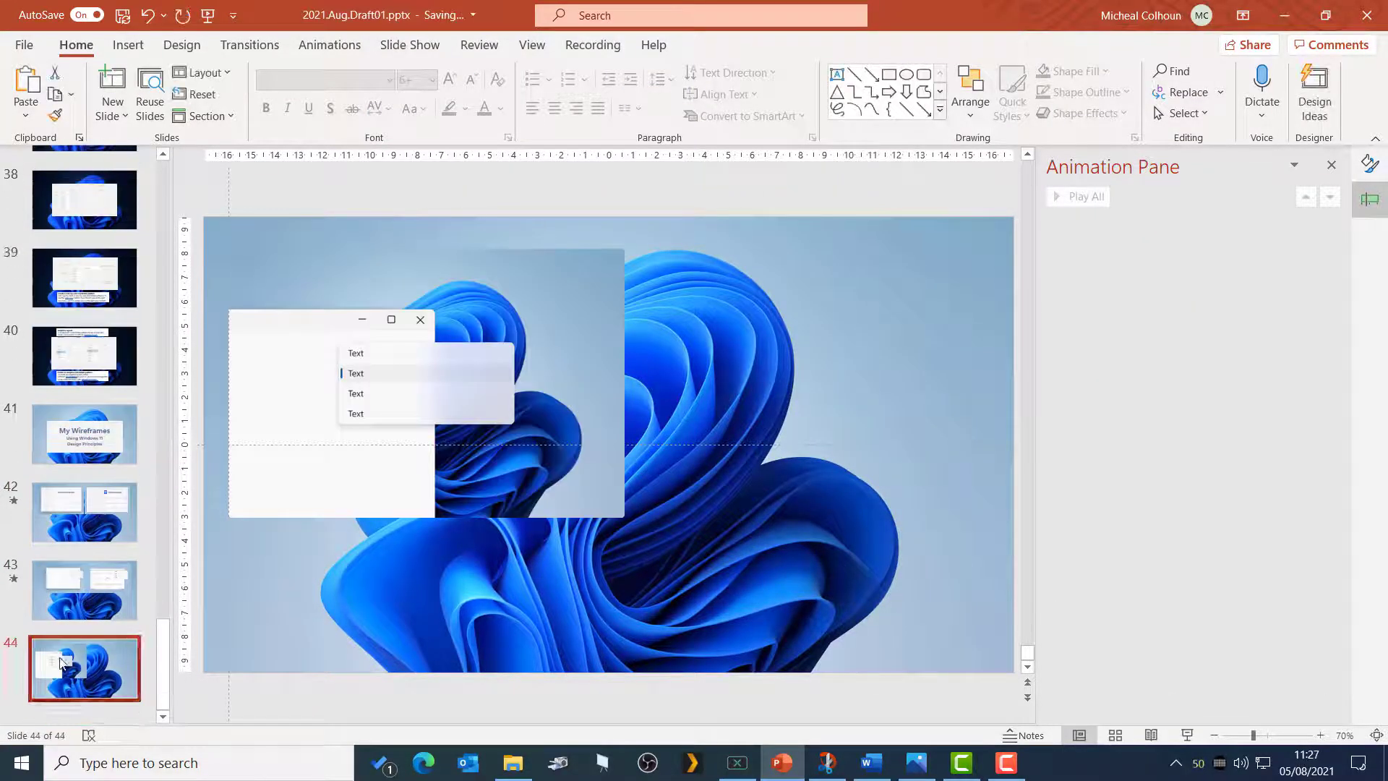
Paste the two-window group onto slide 44 and copy its small text menu to the bottom-left.
key(ctrl+v)
drag(752, 501, 727, 499)
click(853, 553)
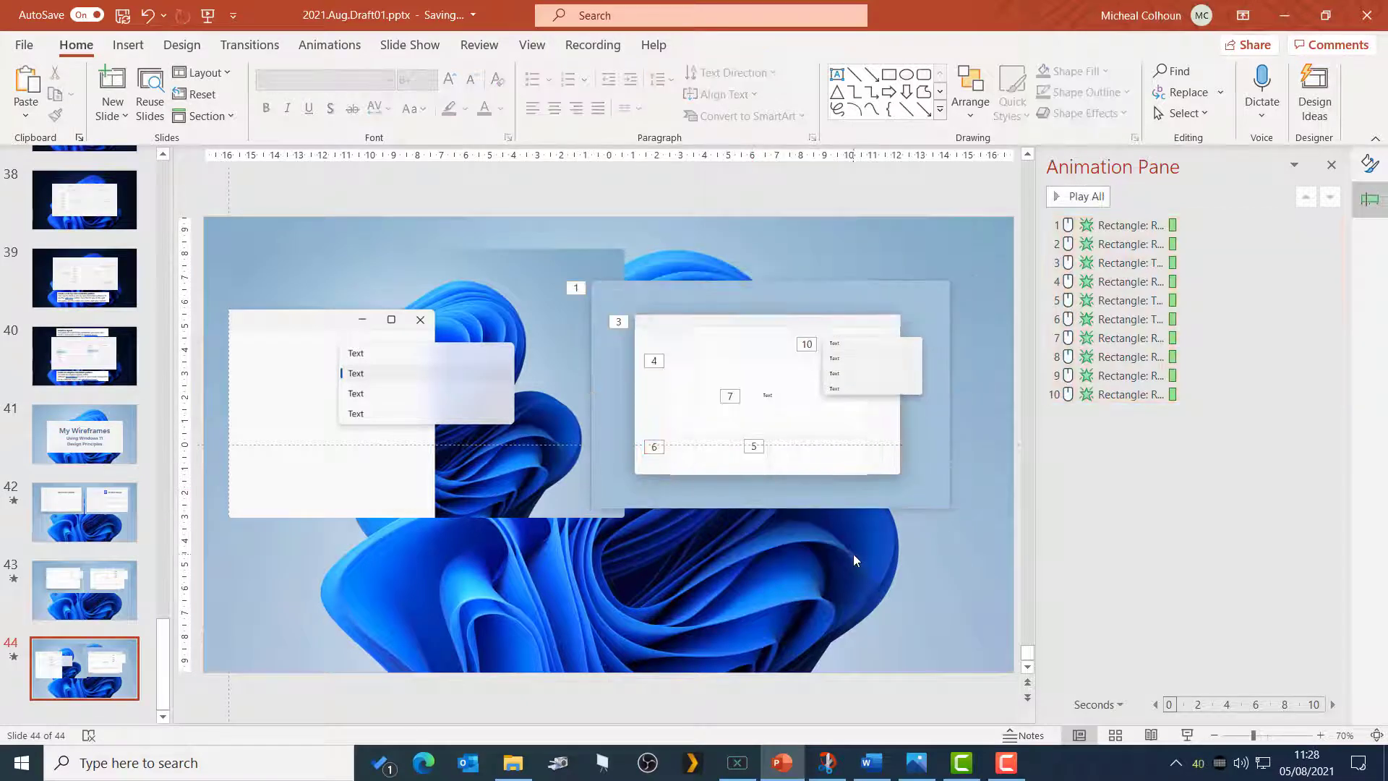
click(885, 365)
key(ctrl+c)
key(ctrl+v)
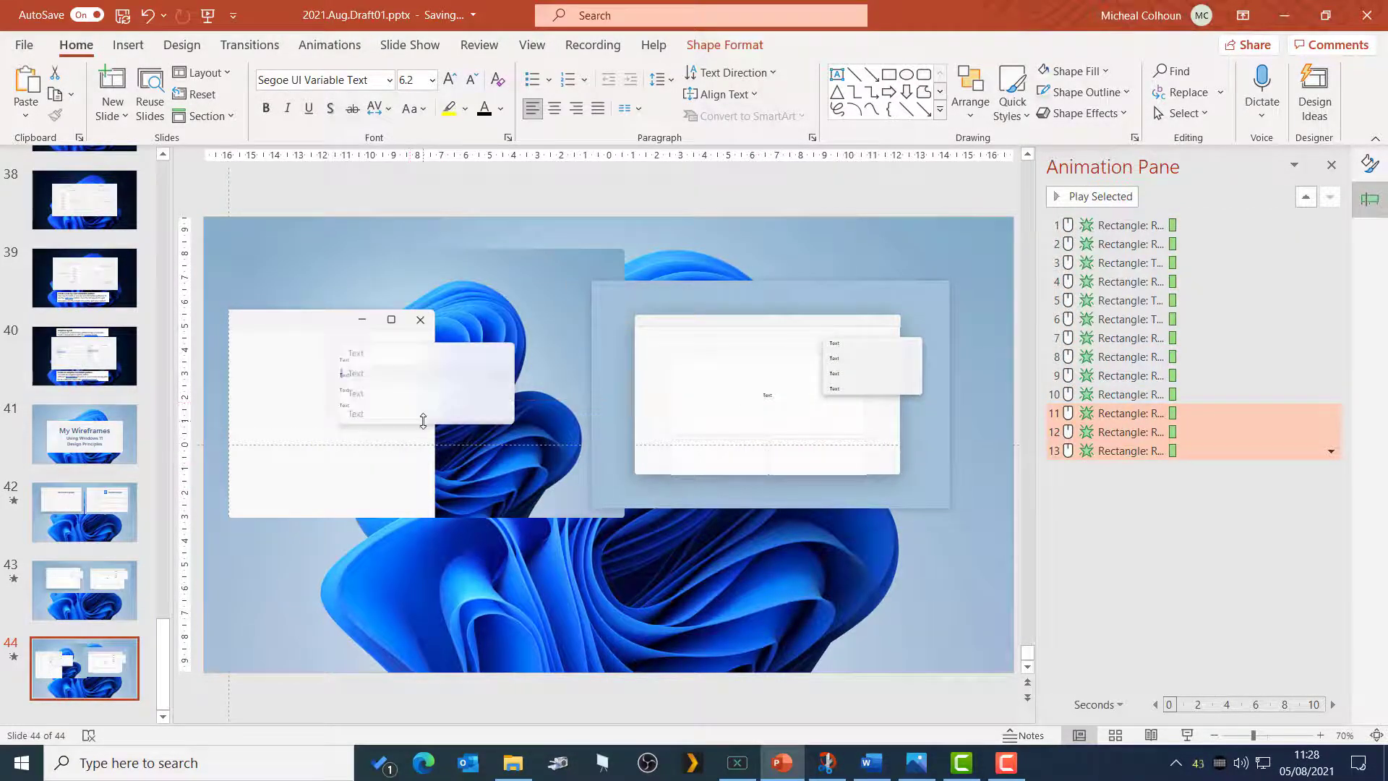
drag(423, 421, 323, 628)
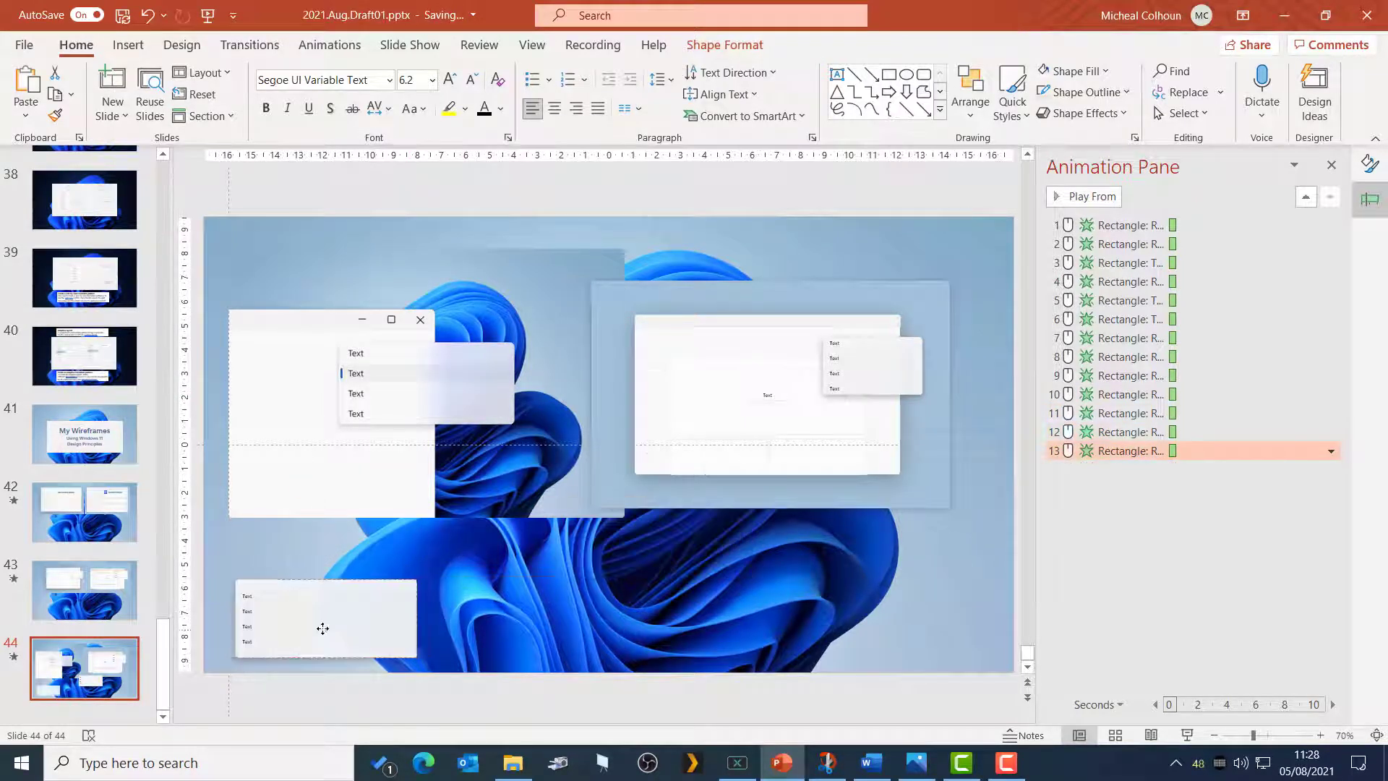
Undo the extra menu copy and select the flyout submenu panel.
right_click(488, 605)
key(ctrl+z)
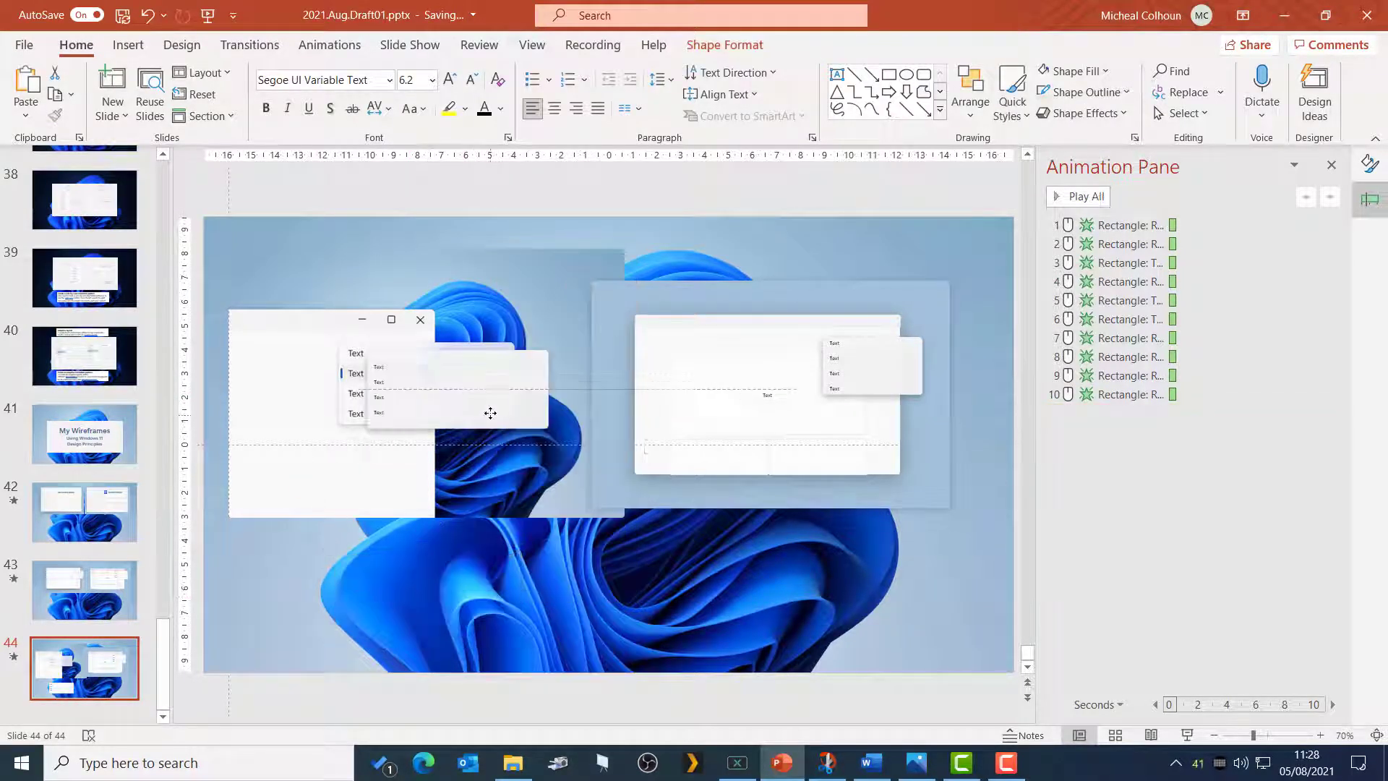
click(490, 413)
ctrl+scroll(434, 405, up, 5)
ctrl+scroll(390, 381, up, 8)
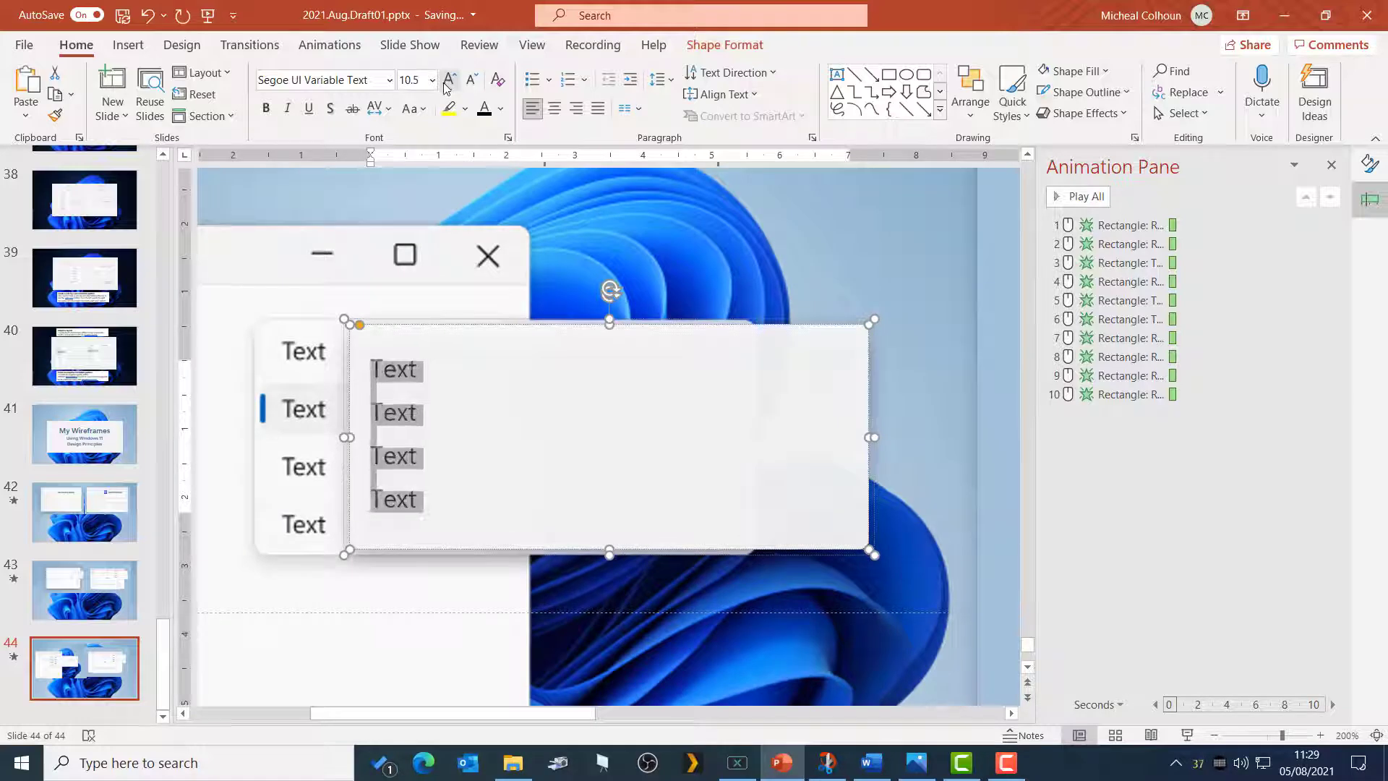
Clear the Text lines out of the flyout panel.
key(Return)
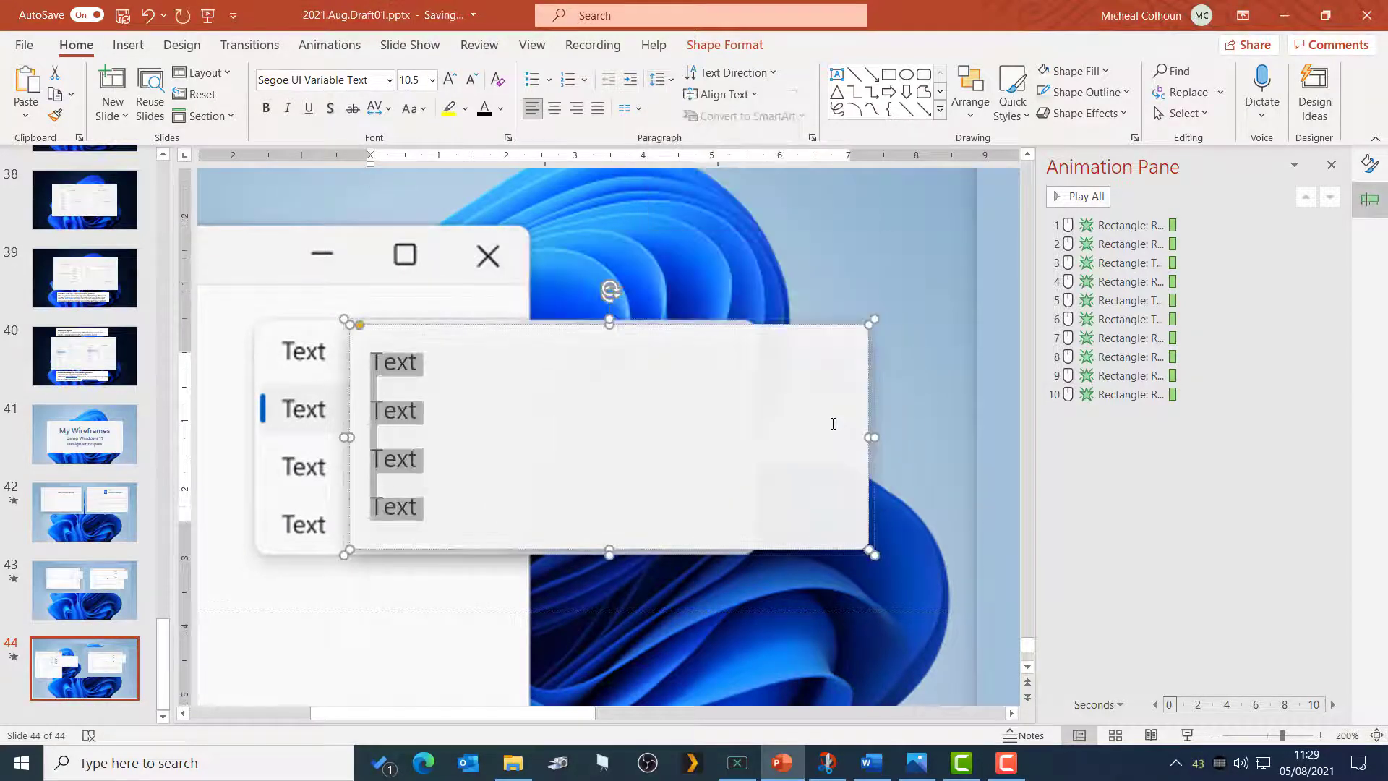
drag(966, 550, 996, 557)
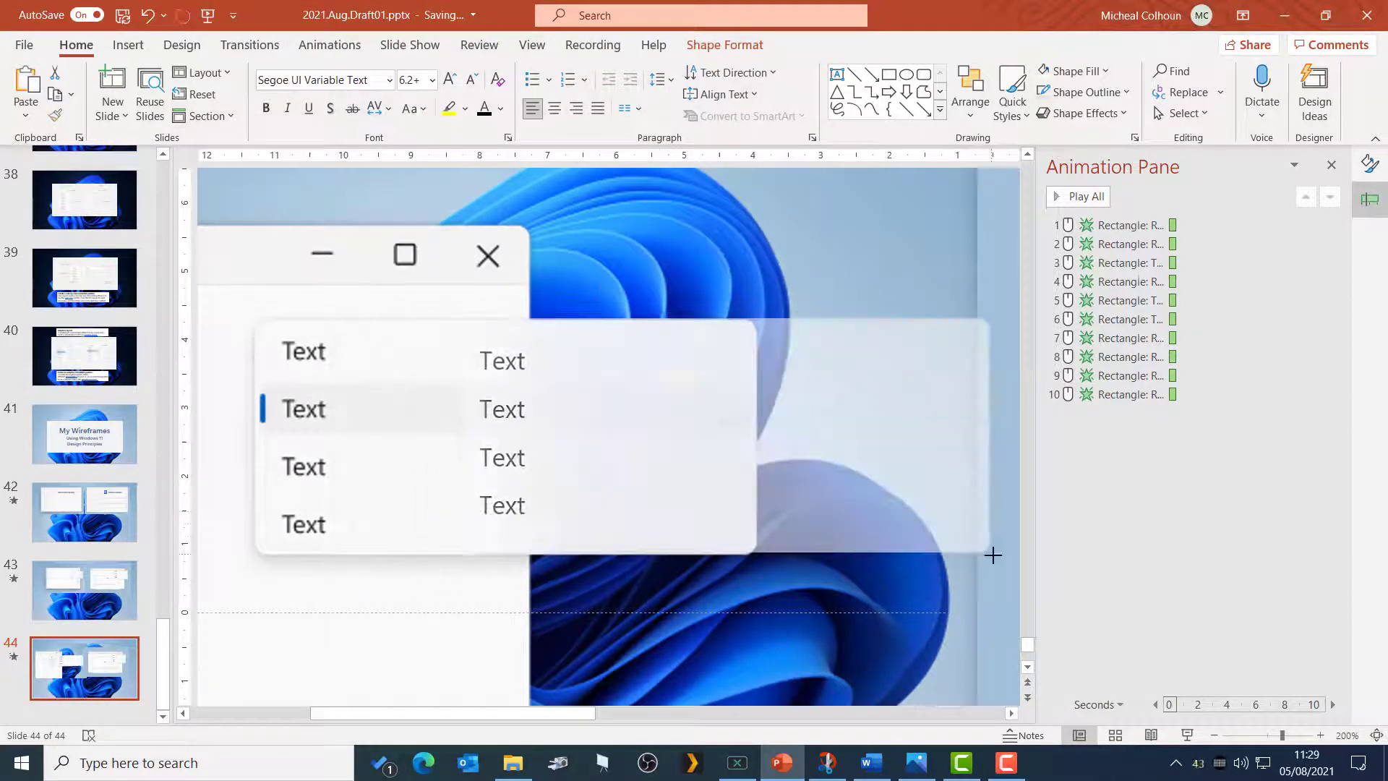
click(496, 356)
key(Return)
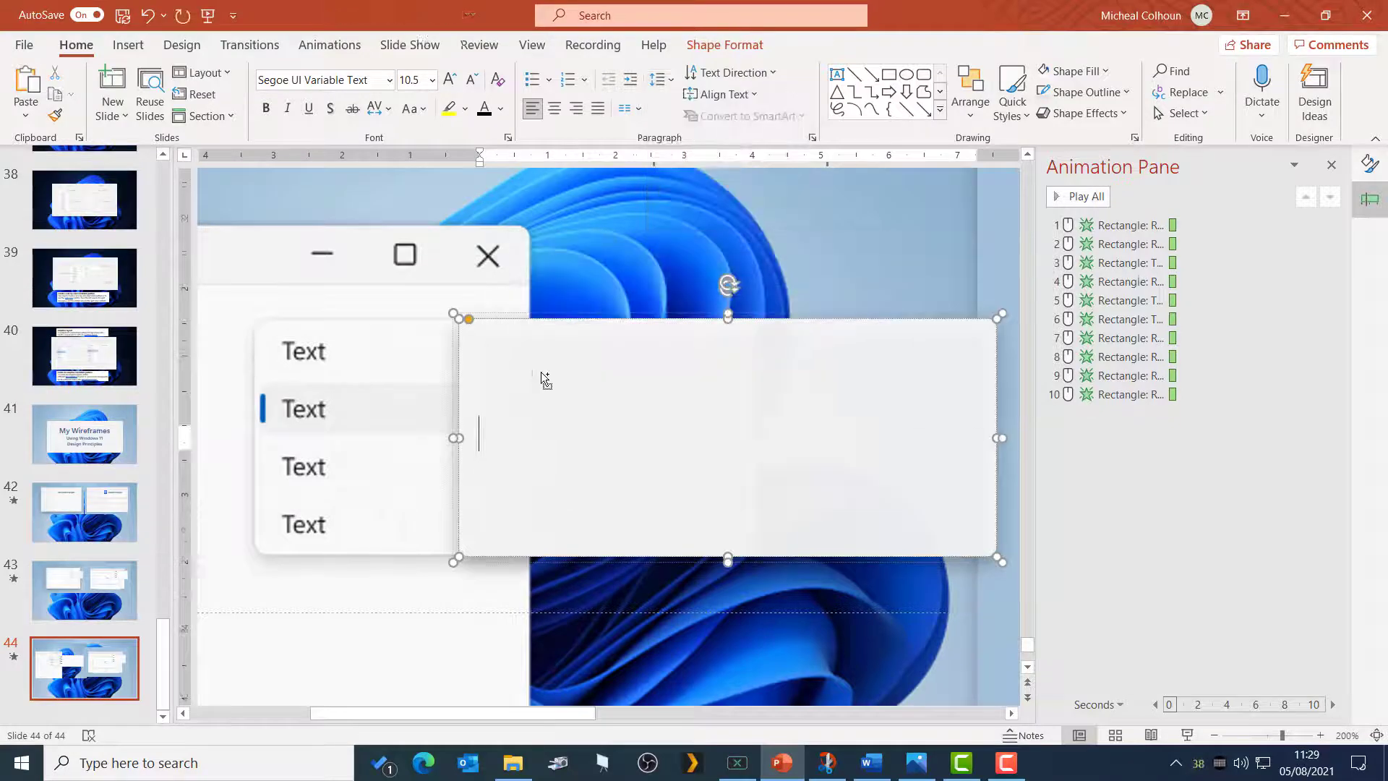
Draw a long white outlined bar extending from the second Text row.
click(128, 44)
mouse_move(266, 334)
mouse_down()
mouse_move(594, 387)
mouse_move(532, 407)
mouse_move(751, 410)
mouse_up()
drag(506, 386, 513, 395)
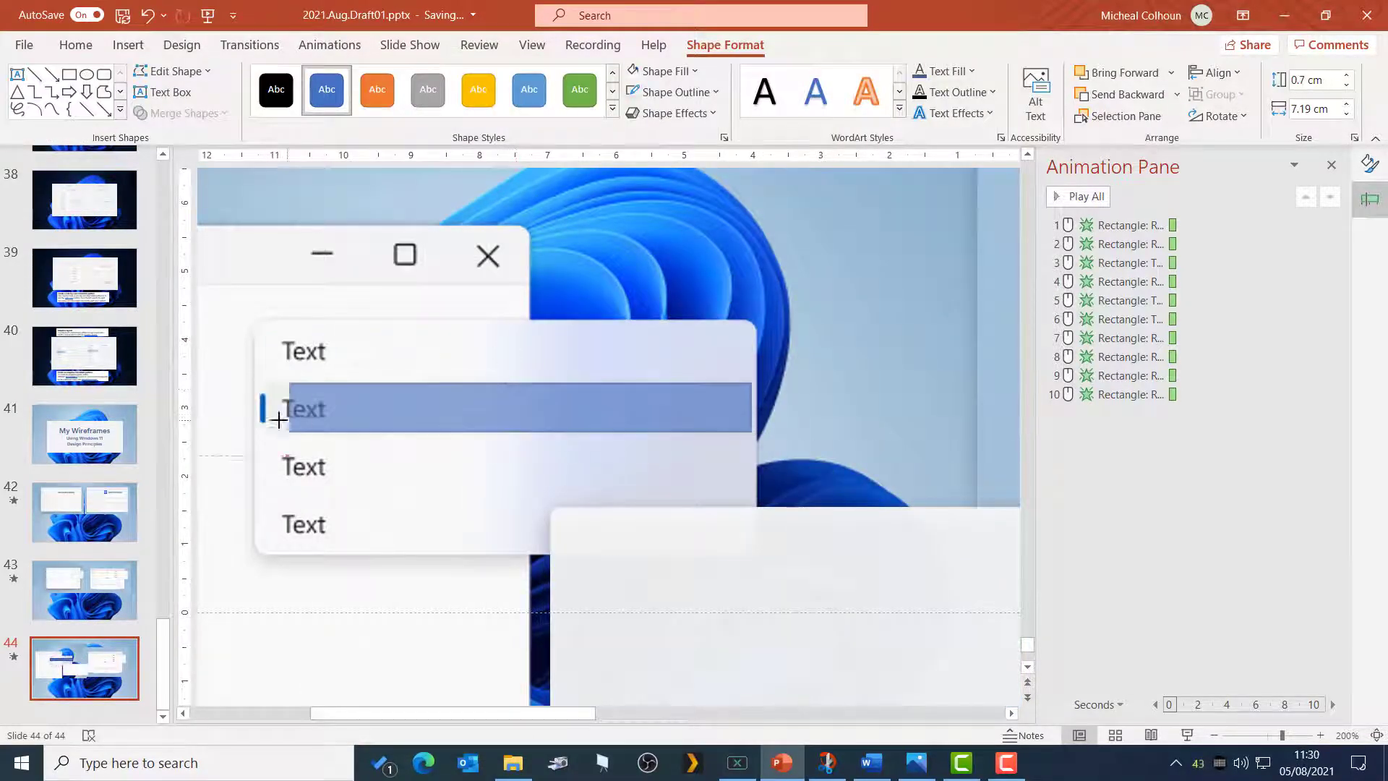
drag(408, 408, 643, 408)
click(665, 71)
click(640, 101)
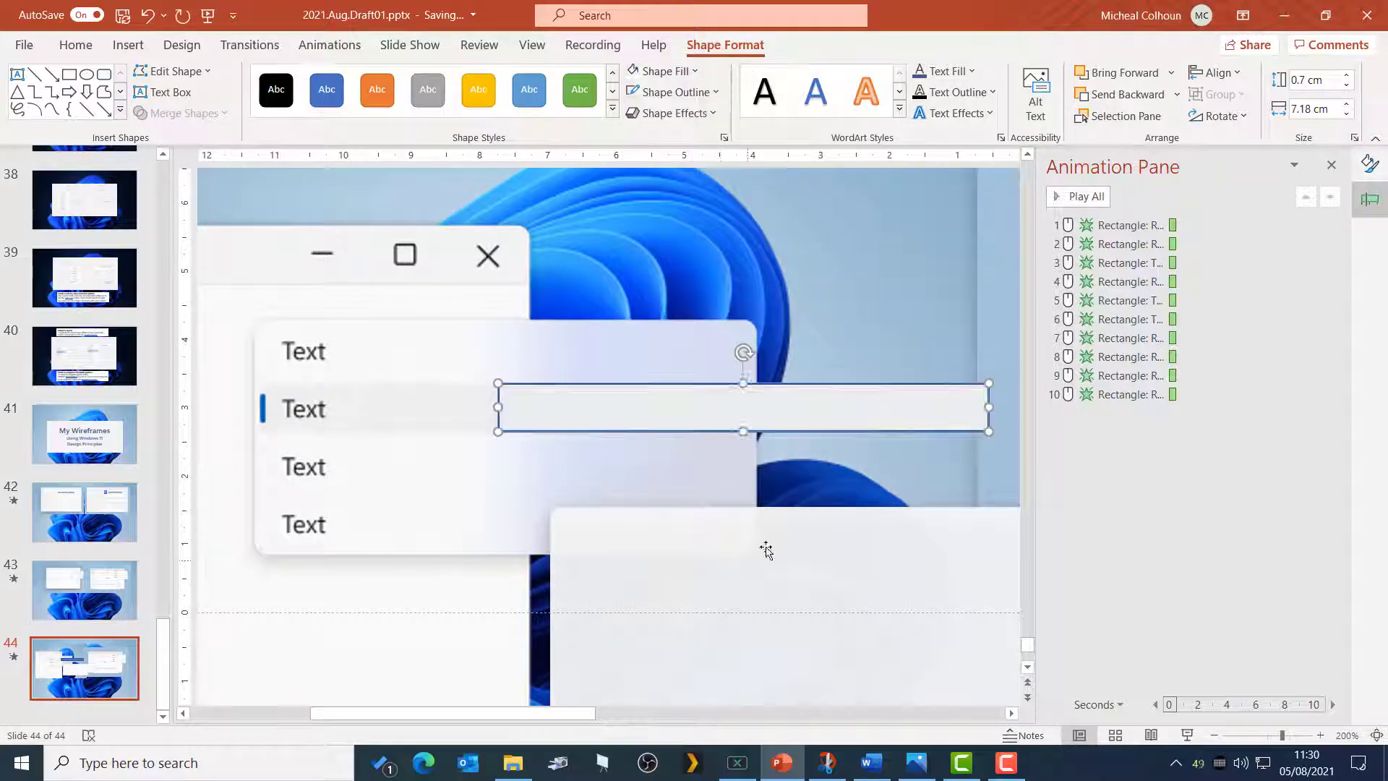
Fill the bar with the menu panel's colour using the Shape Fill eyedropper.
click(796, 533)
scroll(770, 513, down, 5)
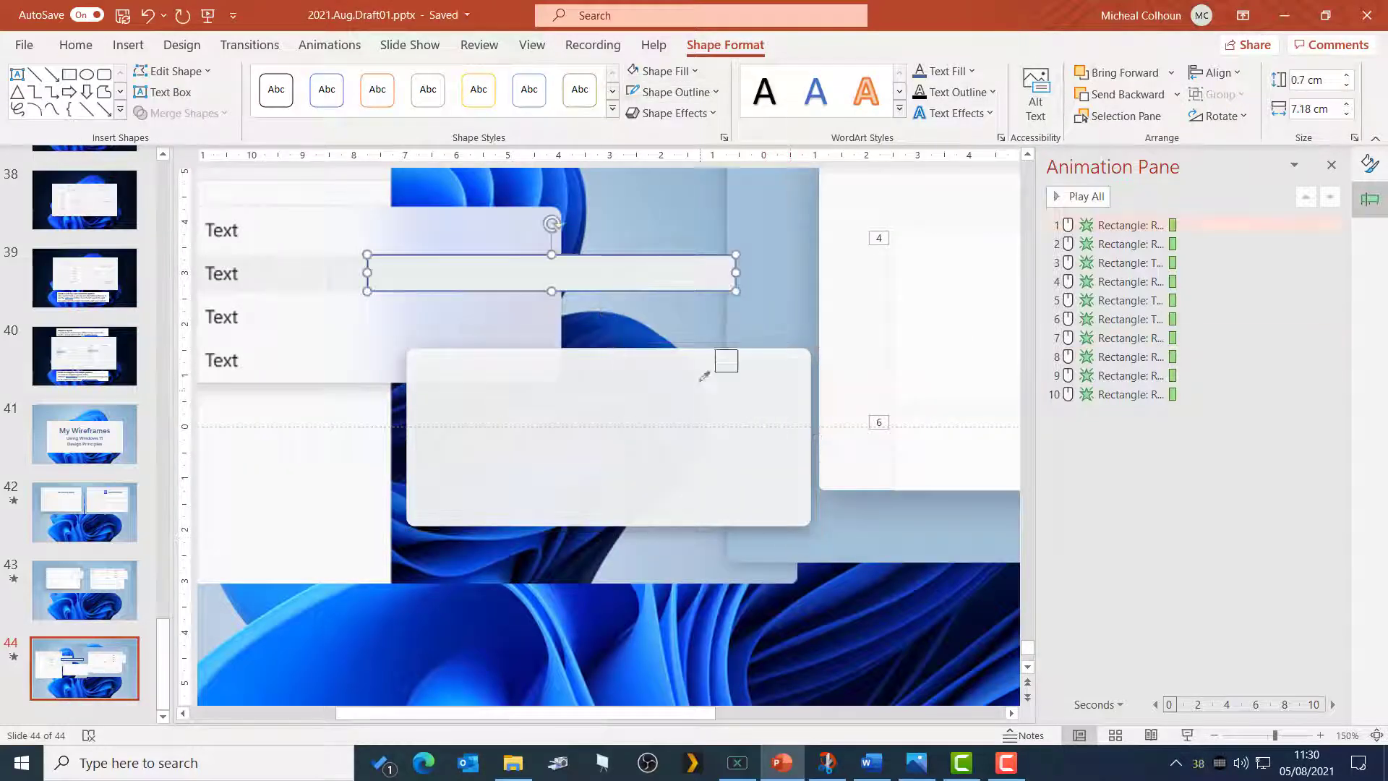
click(917, 318)
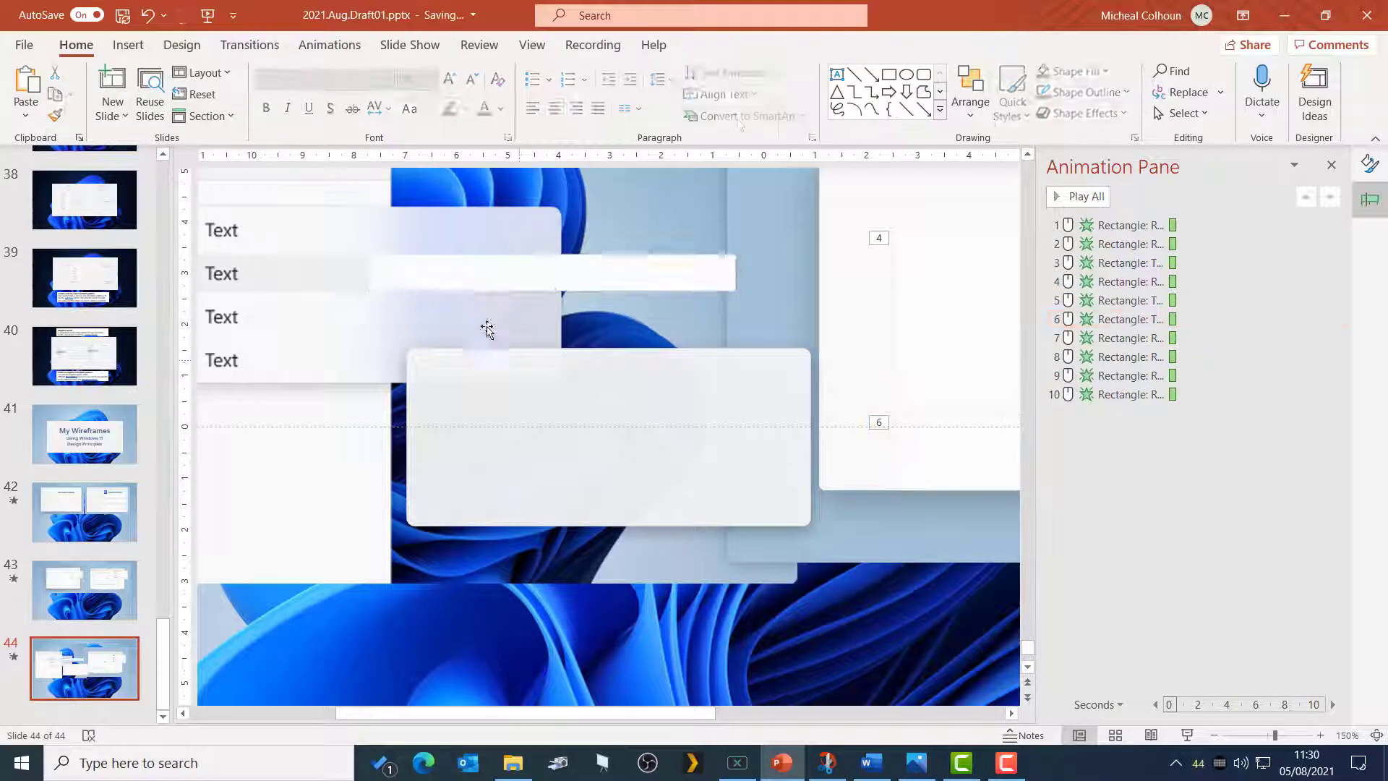
click(506, 273)
click(1072, 71)
click(579, 273)
click(1072, 71)
click(1091, 374)
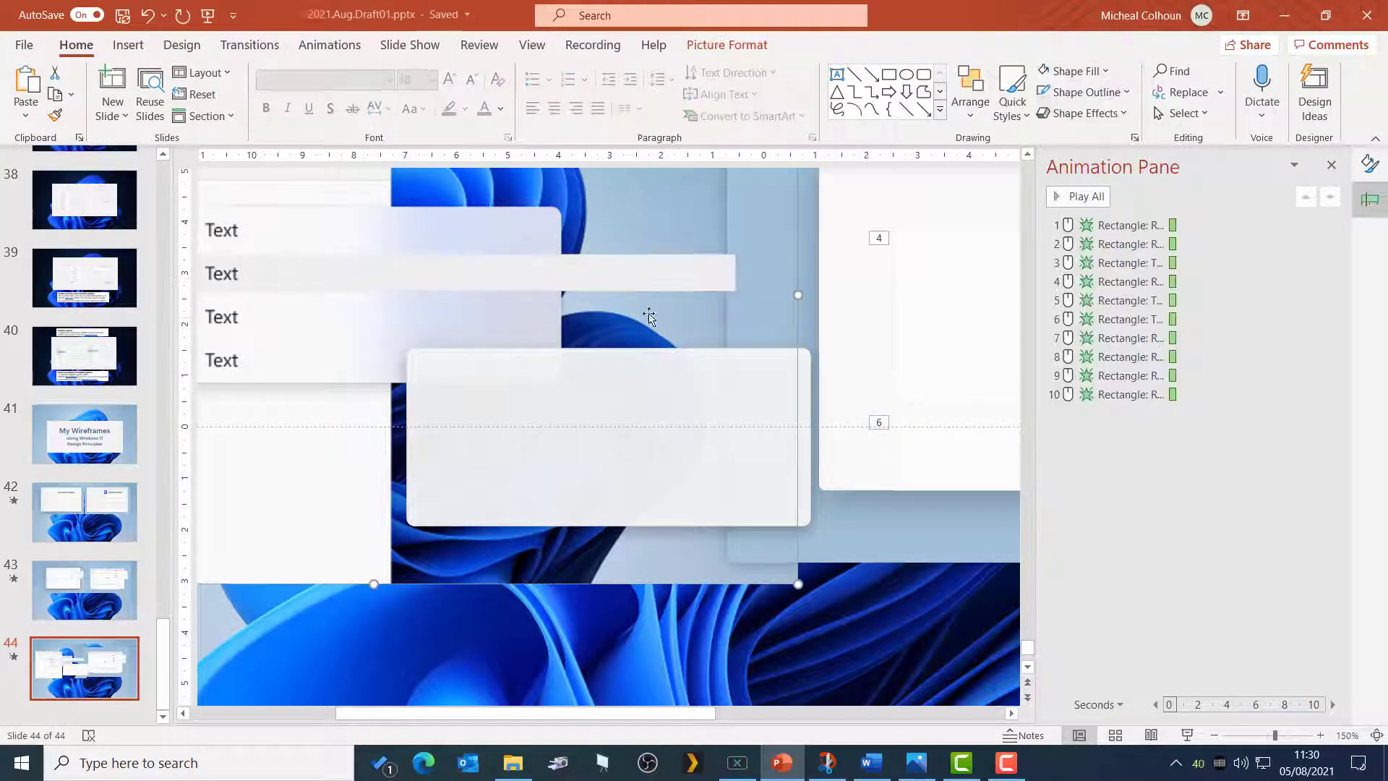
click(683, 526)
Move the bar down near the slide bottom and shift the large panel up and right.
right_click(665, 361)
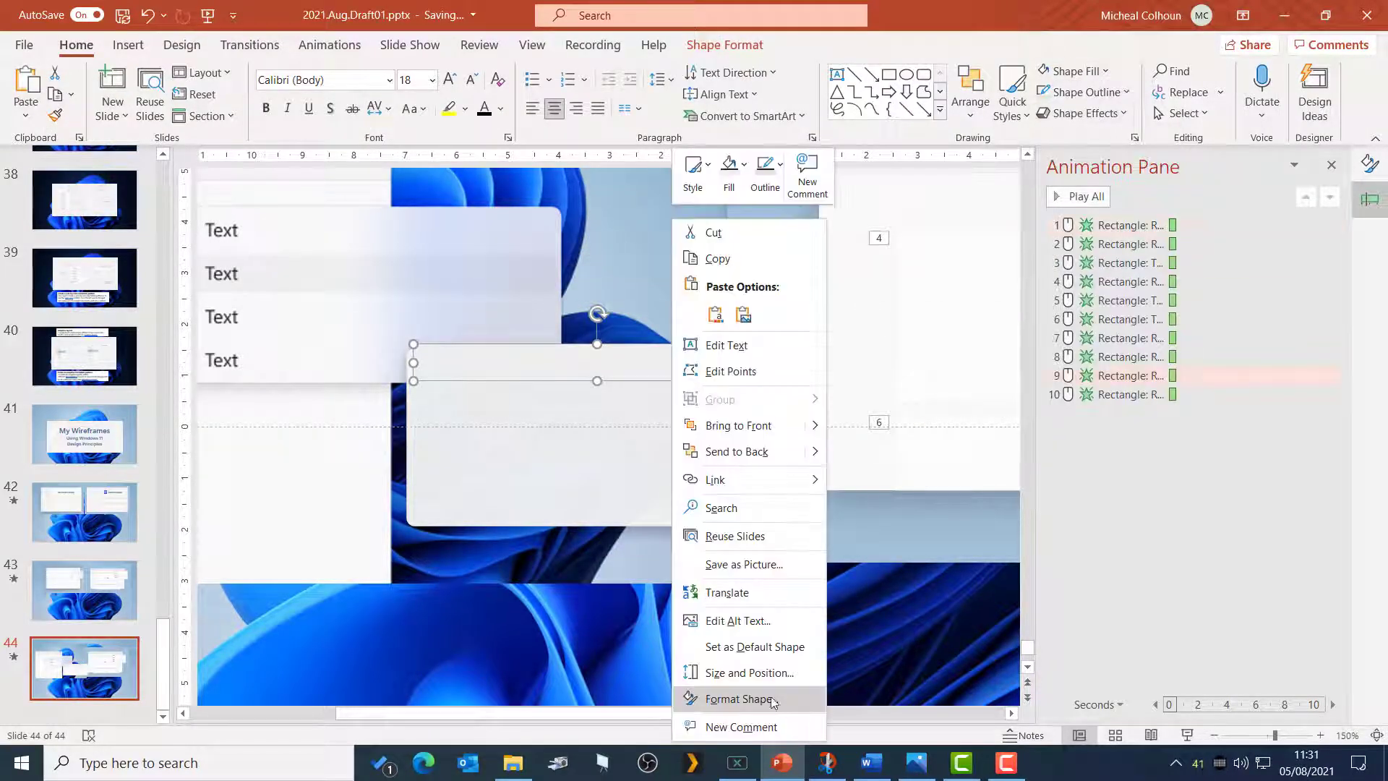
click(743, 697)
drag(696, 429, 697, 629)
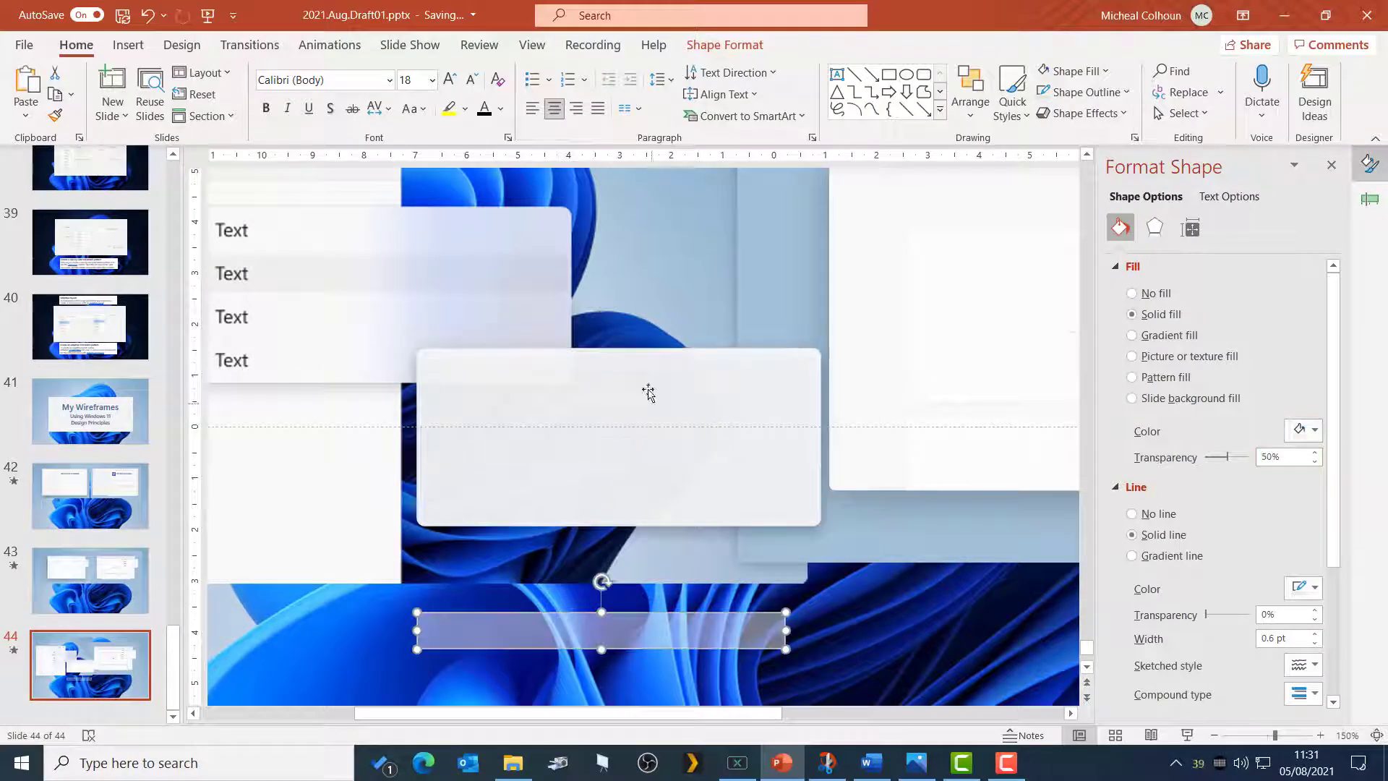
drag(648, 394, 812, 244)
scroll(877, 525, down, 3)
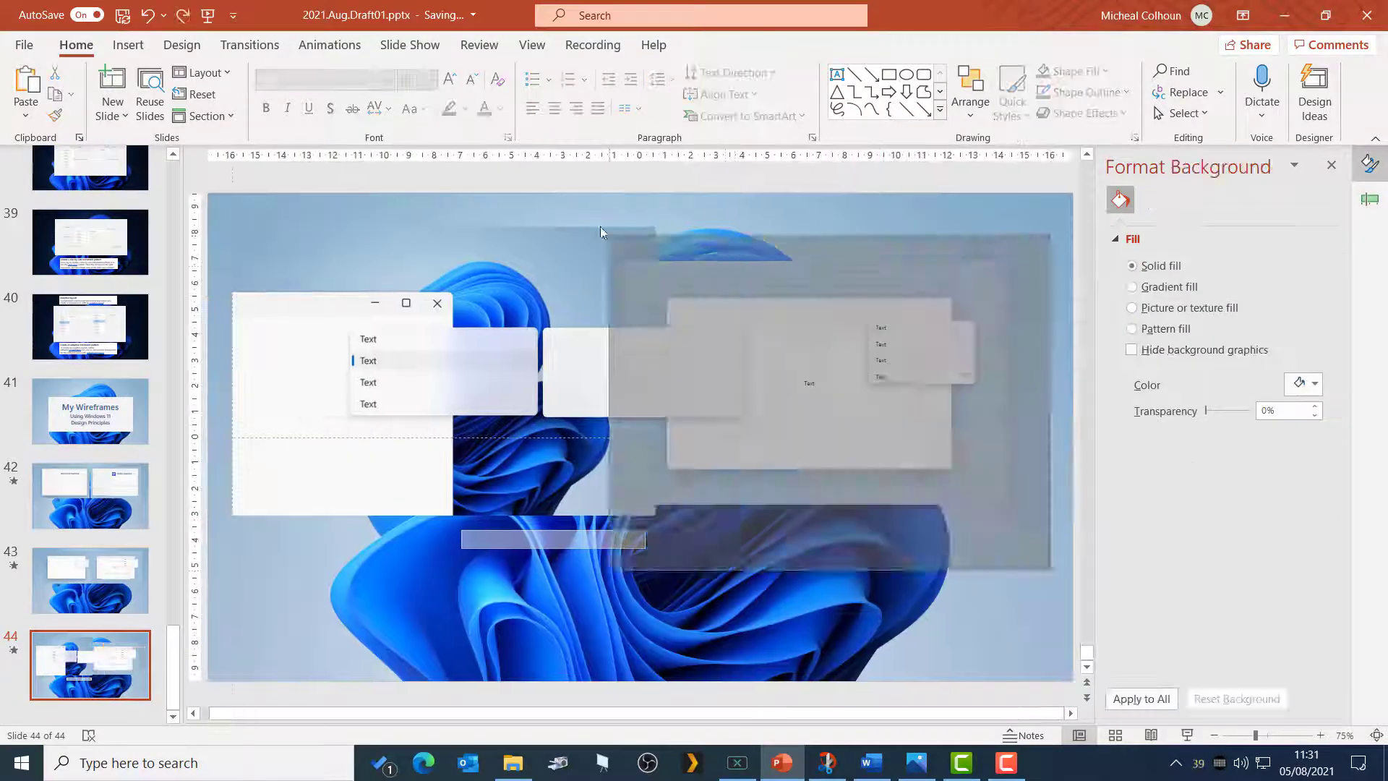
Move the middle panel toward the lower right and set its transparency to 25%.
click(643, 373)
click(1154, 228)
drag(641, 387, 947, 555)
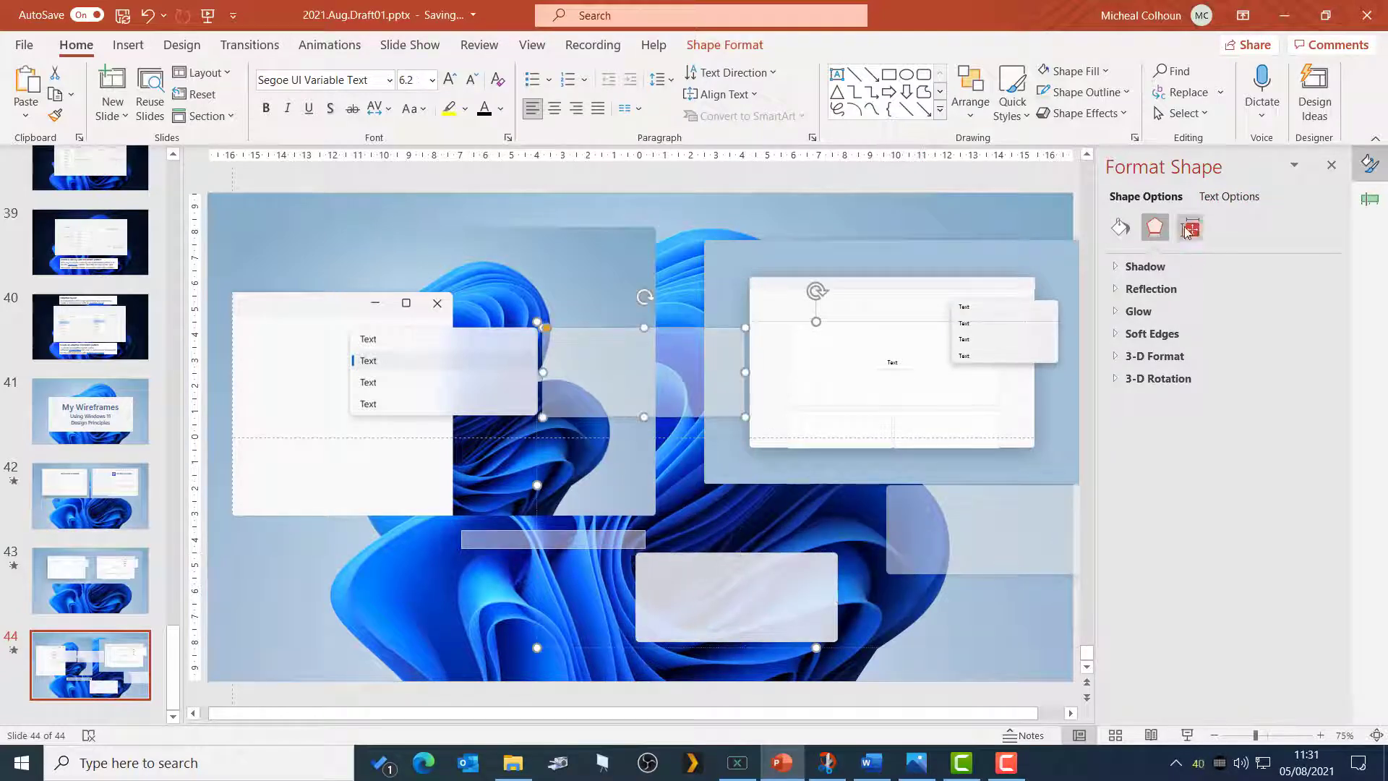
text(25)
key(Return)
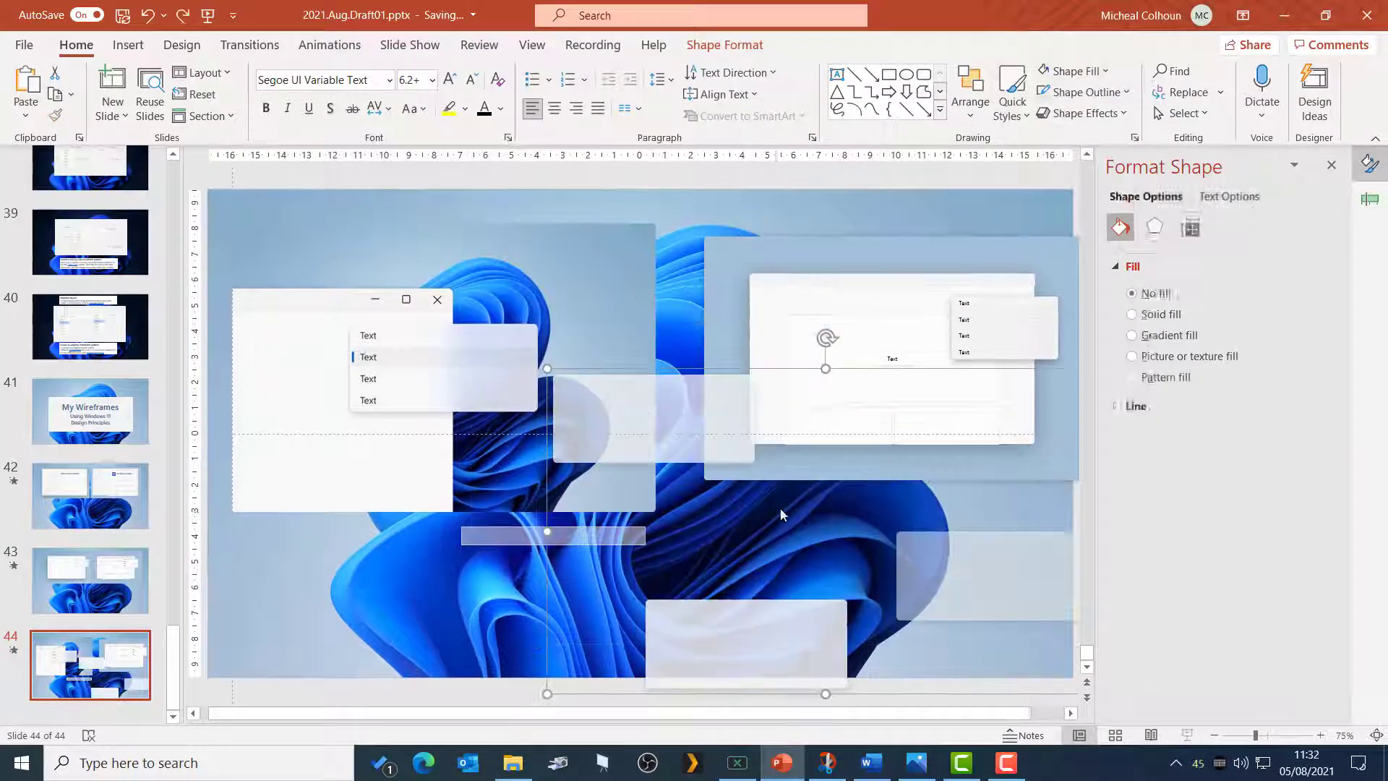
Open another panel's formatting, undo the last two changes, and clear the selection.
right_click(667, 442)
click(731, 378)
key(ctrl+z)
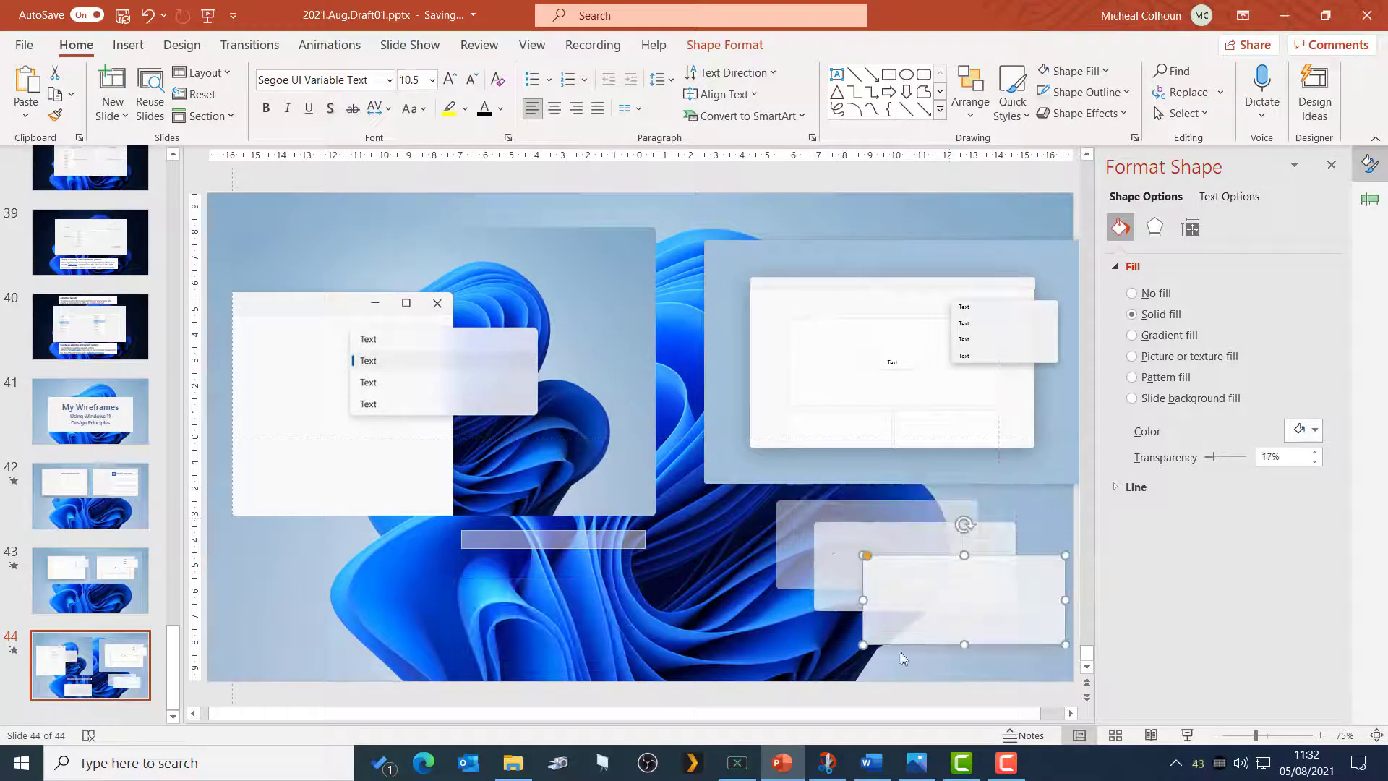
key(ctrl+z)
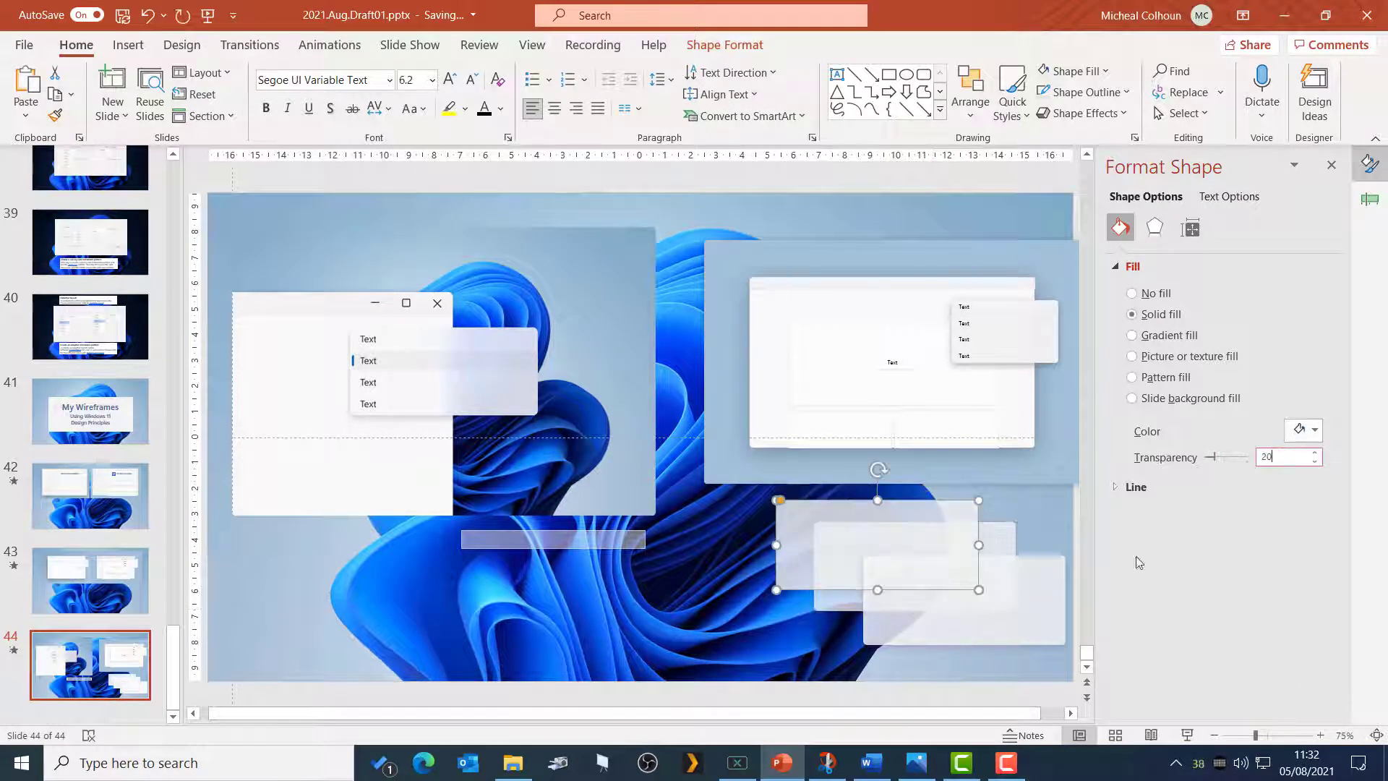
click(759, 636)
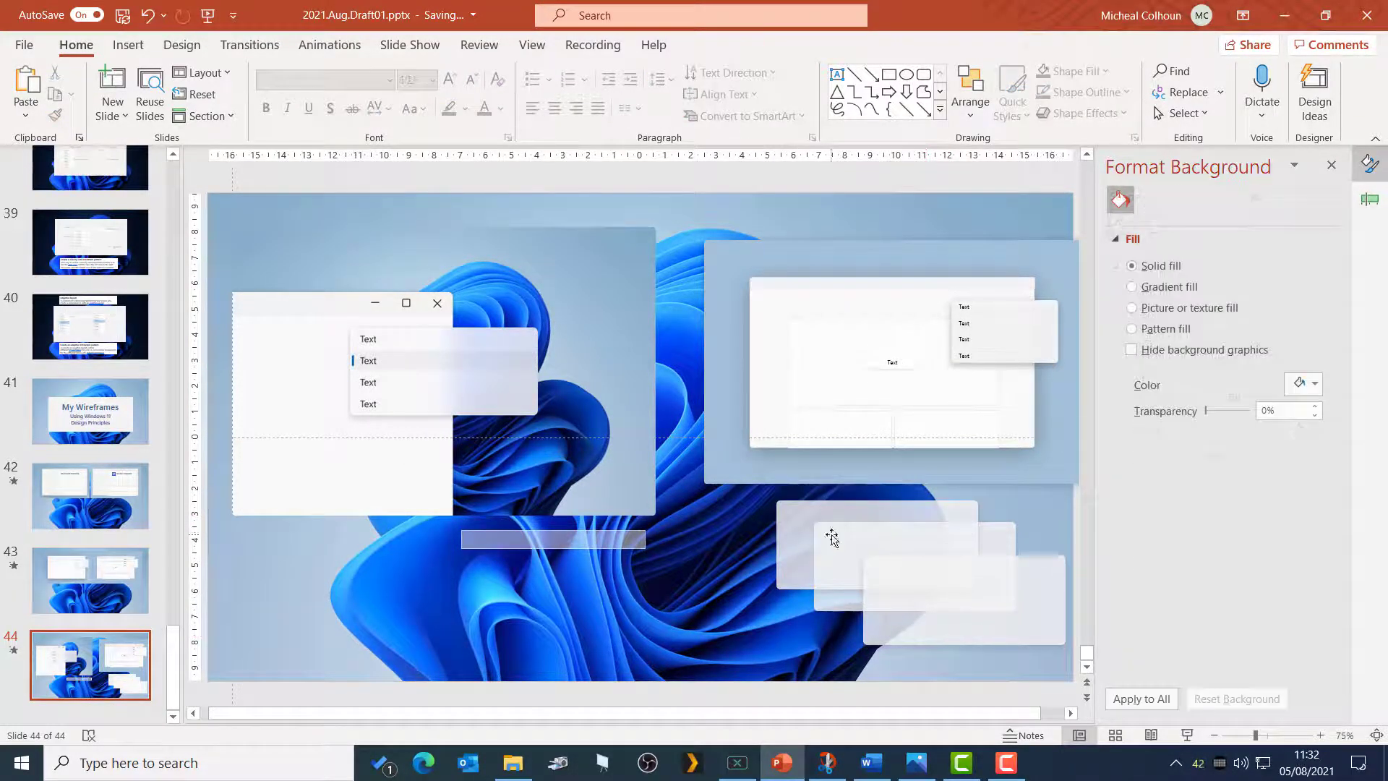
Set the white card to 10% transparency and place it below the left window mockup.
mouse_move(852, 563)
mouse_down()
mouse_move(912, 506)
mouse_move(877, 571)
mouse_up()
click(962, 673)
drag(1040, 627, 684, 644)
key(Tab)
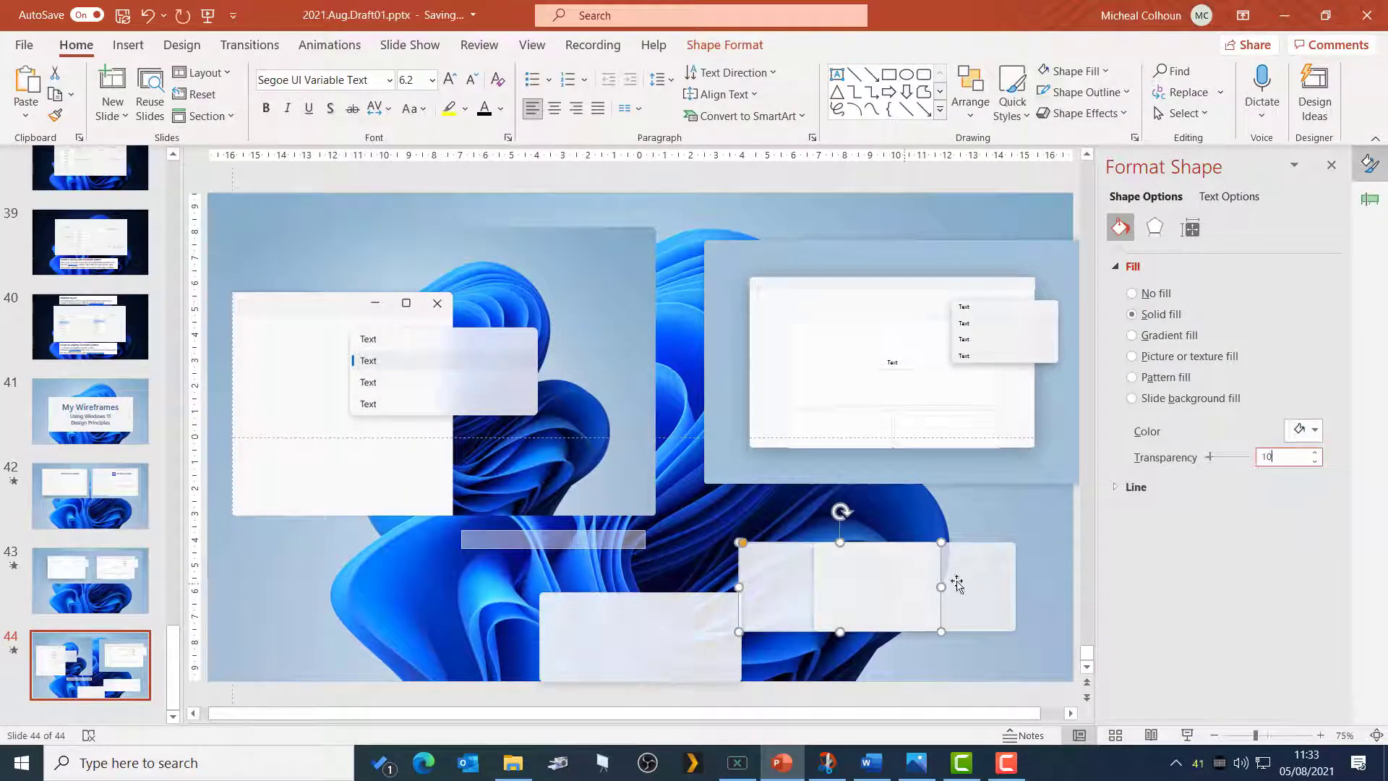
drag(956, 584, 1051, 617)
drag(694, 644, 894, 590)
mouse_move(1012, 588)
mouse_down()
mouse_move(456, 477)
mouse_move(463, 573)
mouse_up()
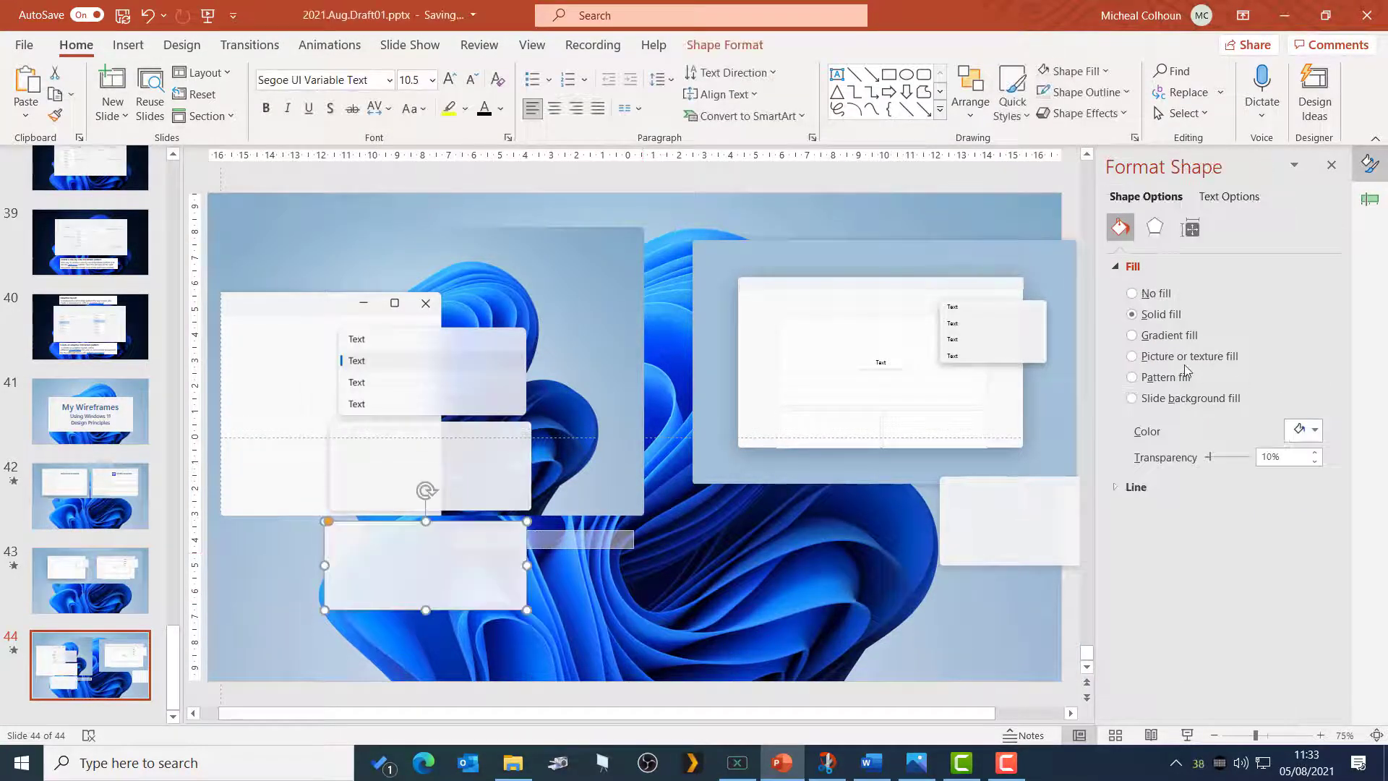
click(1138, 311)
click(1303, 335)
Expand the card's Shadow settings and move the white card to the lower right.
click(1115, 444)
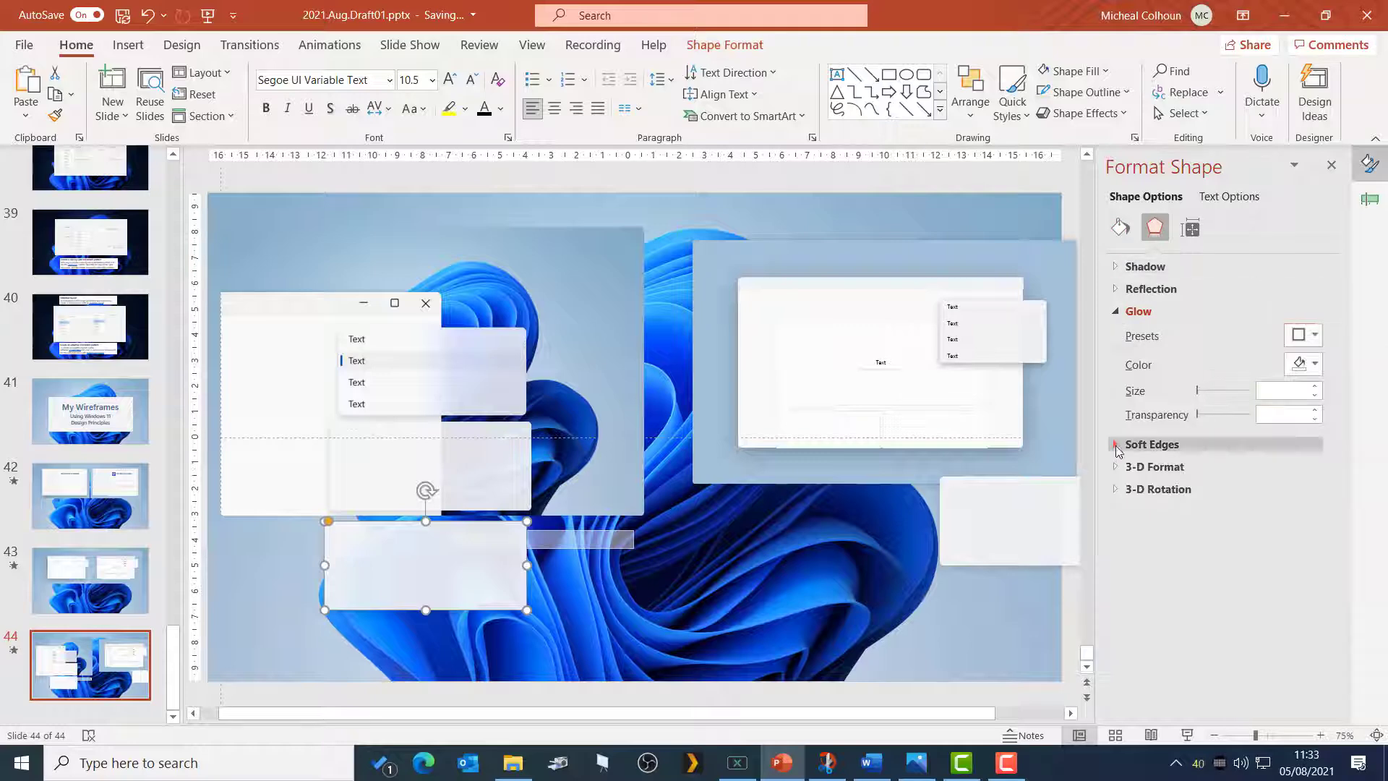
click(1149, 289)
click(1145, 266)
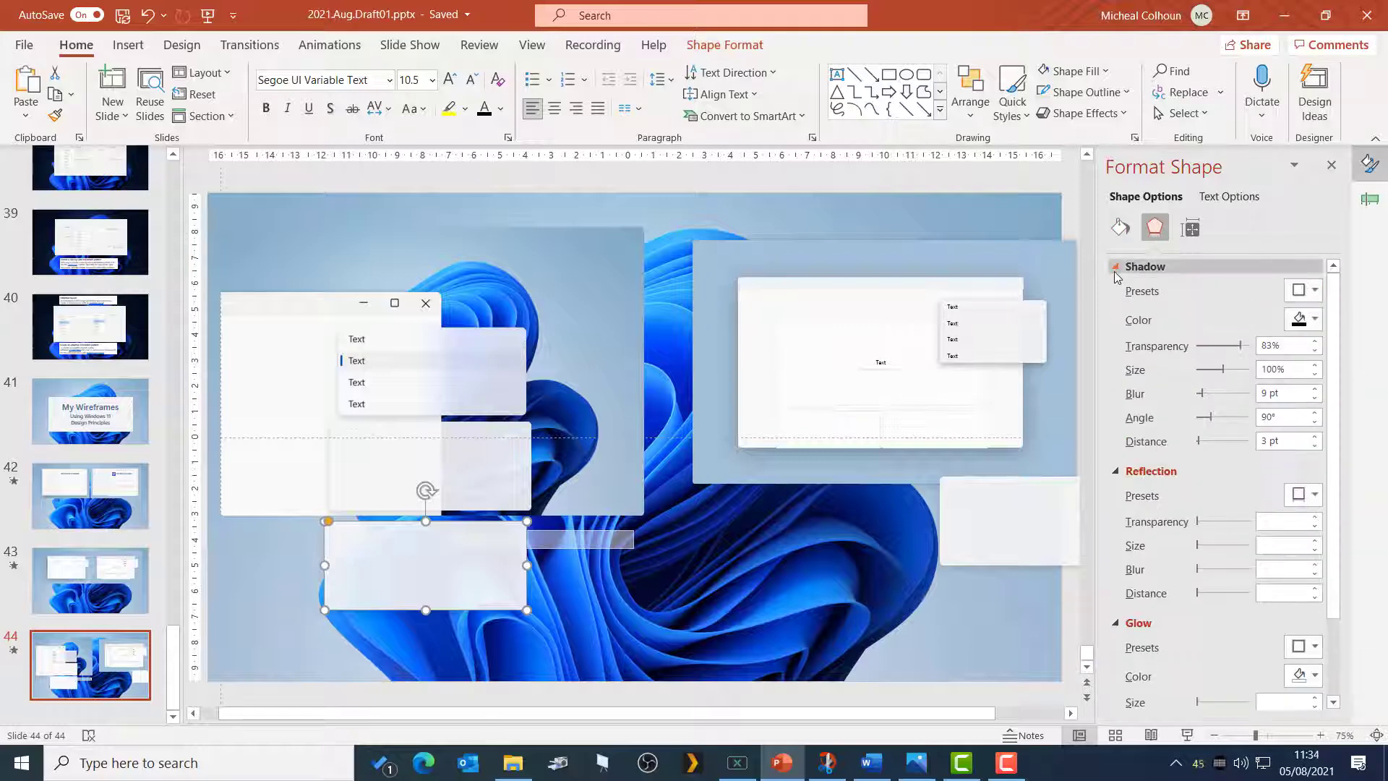
click(1306, 290)
click(618, 617)
mouse_move(479, 585)
mouse_down()
mouse_move(810, 594)
mouse_move(744, 566)
mouse_up()
Try a white shadow colour on the card, then reverse the card's move.
click(1154, 228)
click(1306, 318)
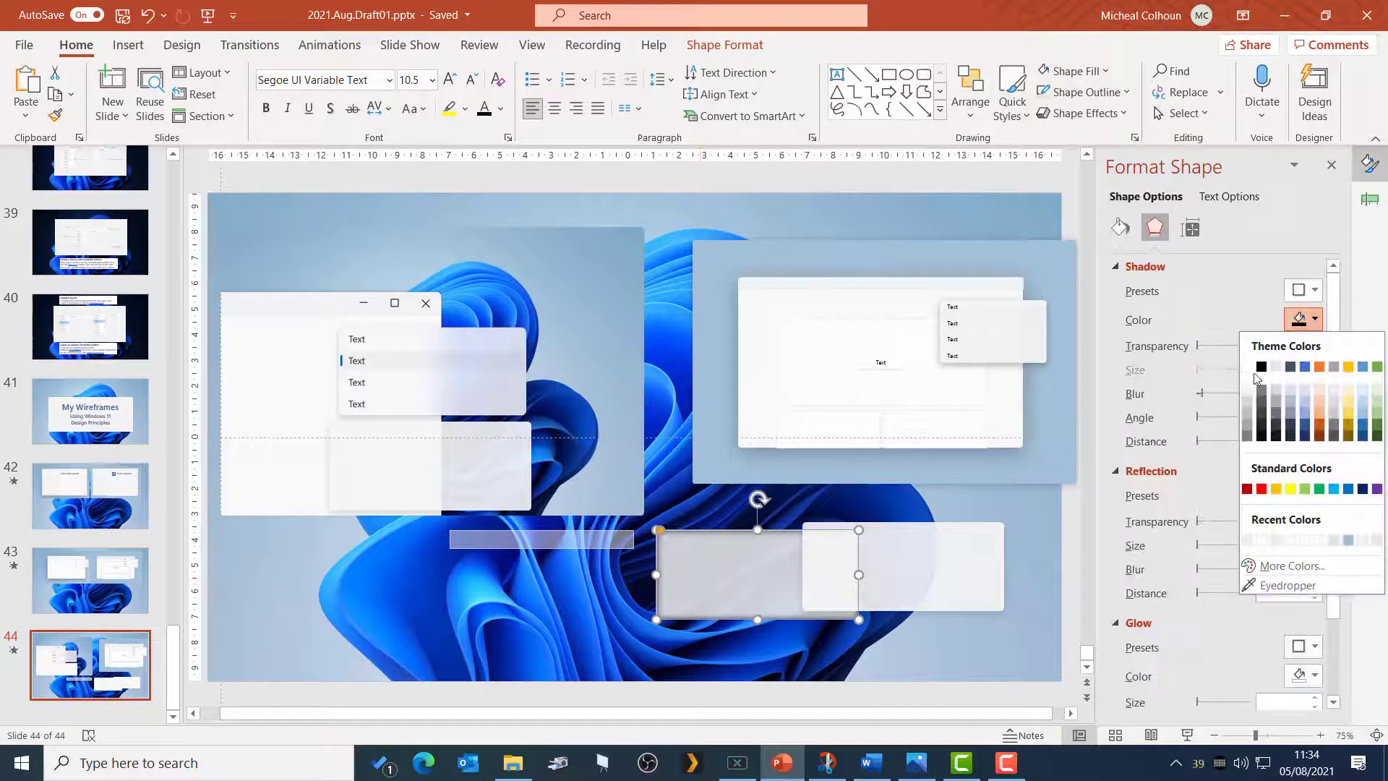
click(1246, 564)
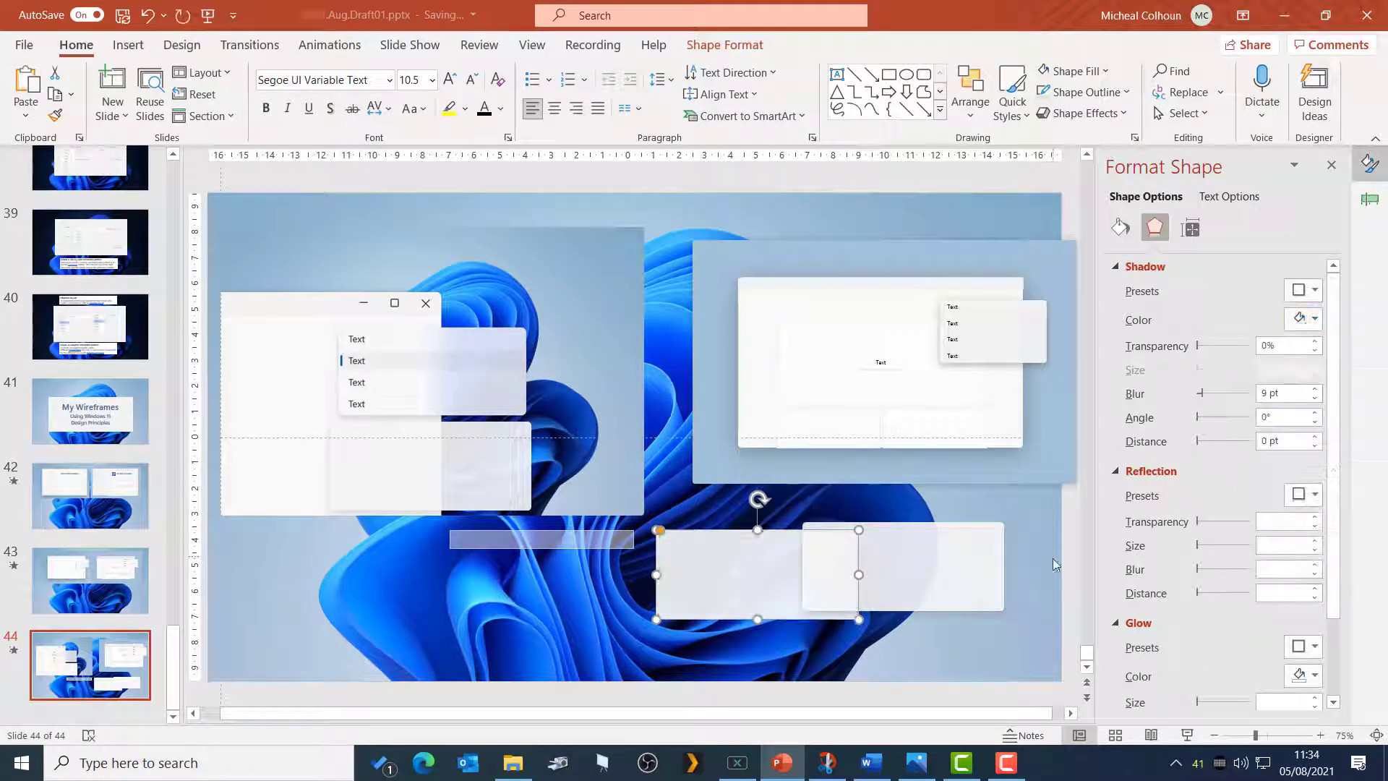
click(1306, 318)
click(1307, 318)
click(1306, 318)
key(Escape)
key(Escape)
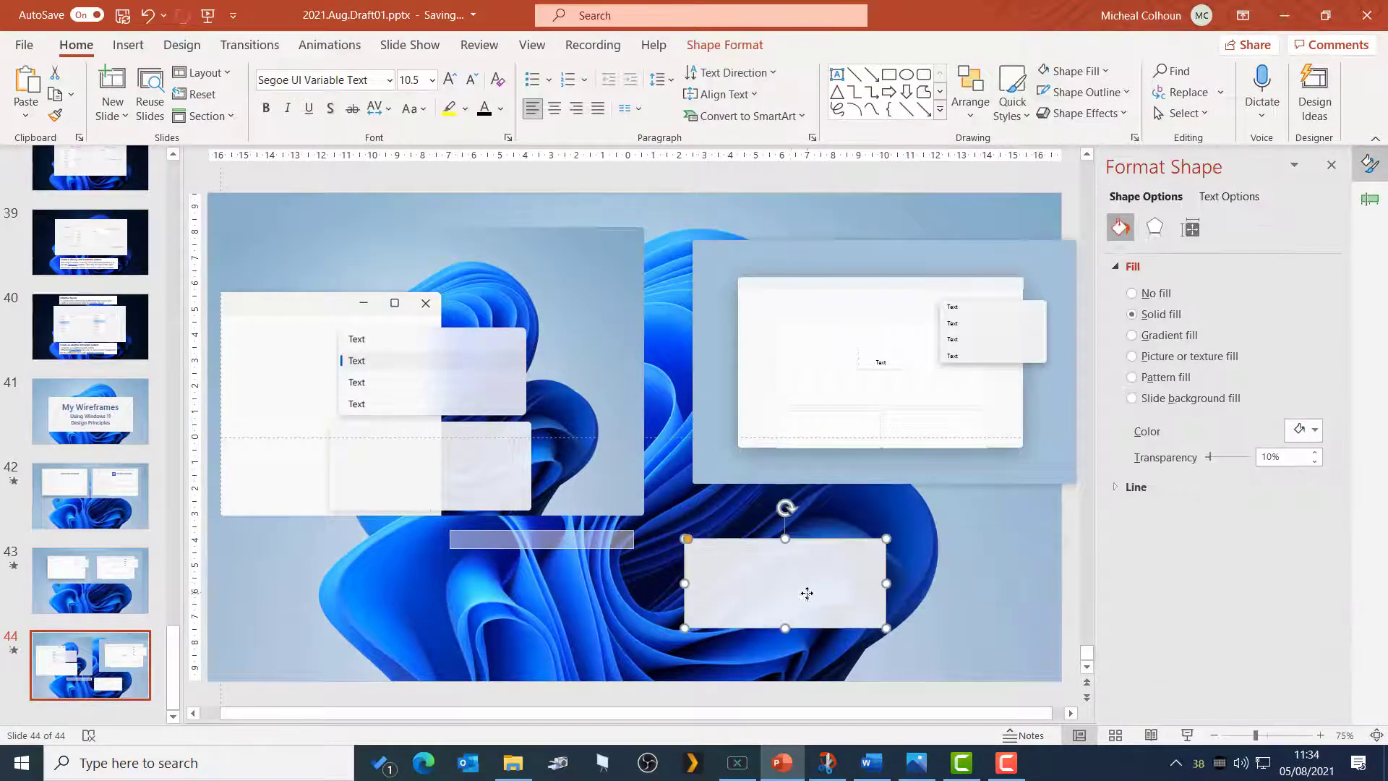
drag(766, 591, 474, 477)
key(Escape)
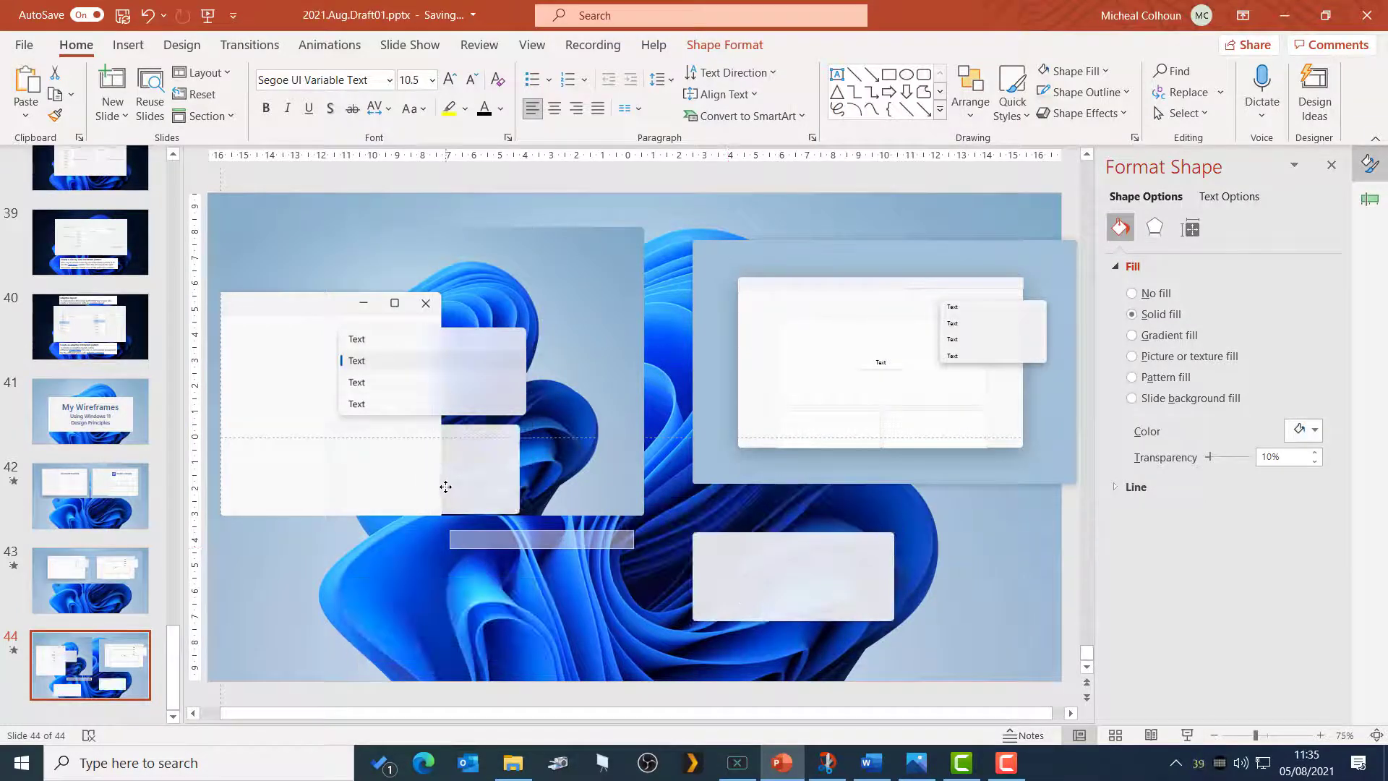
Copy the card, give it a black shadow blurred to 74 pt, and move it onto the left mockup.
click(430, 561)
click(337, 470)
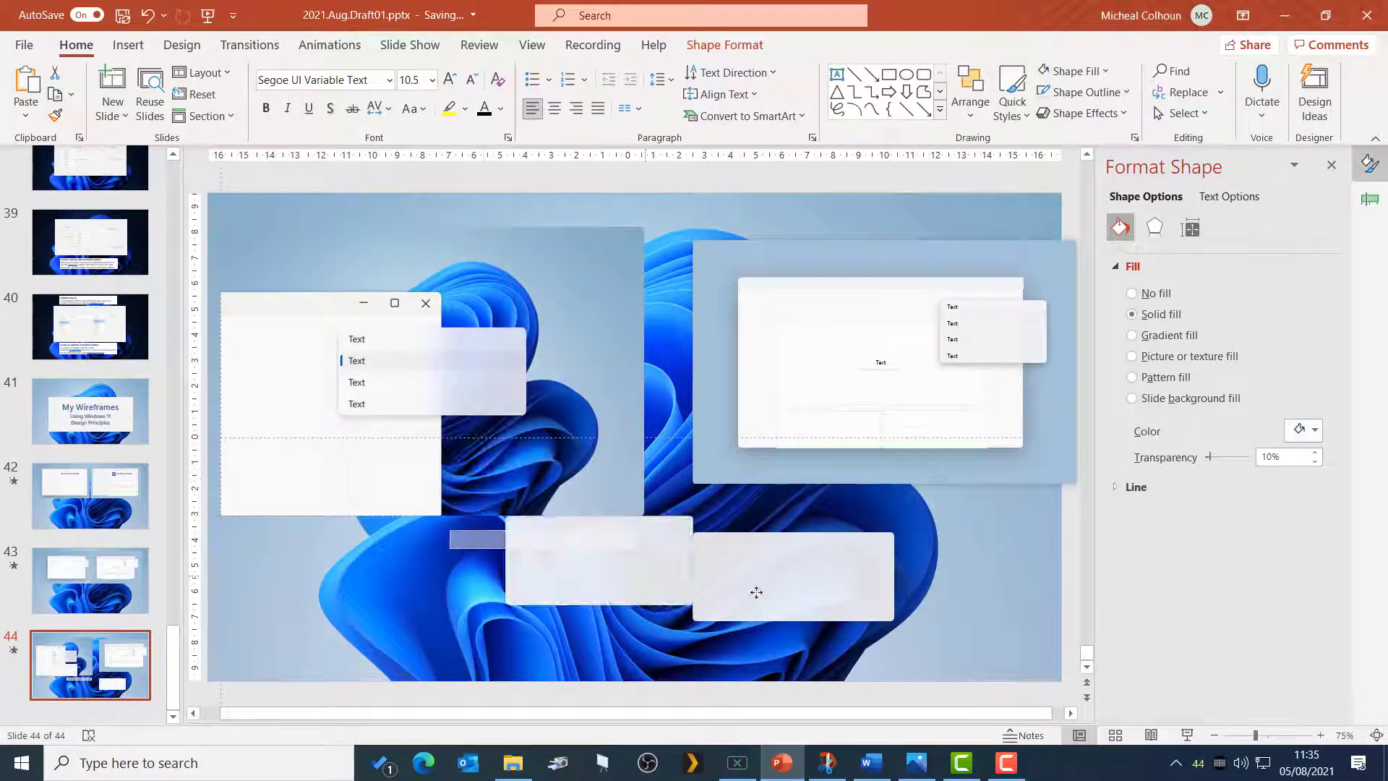
drag(443, 481, 864, 587)
click(1154, 228)
click(1314, 319)
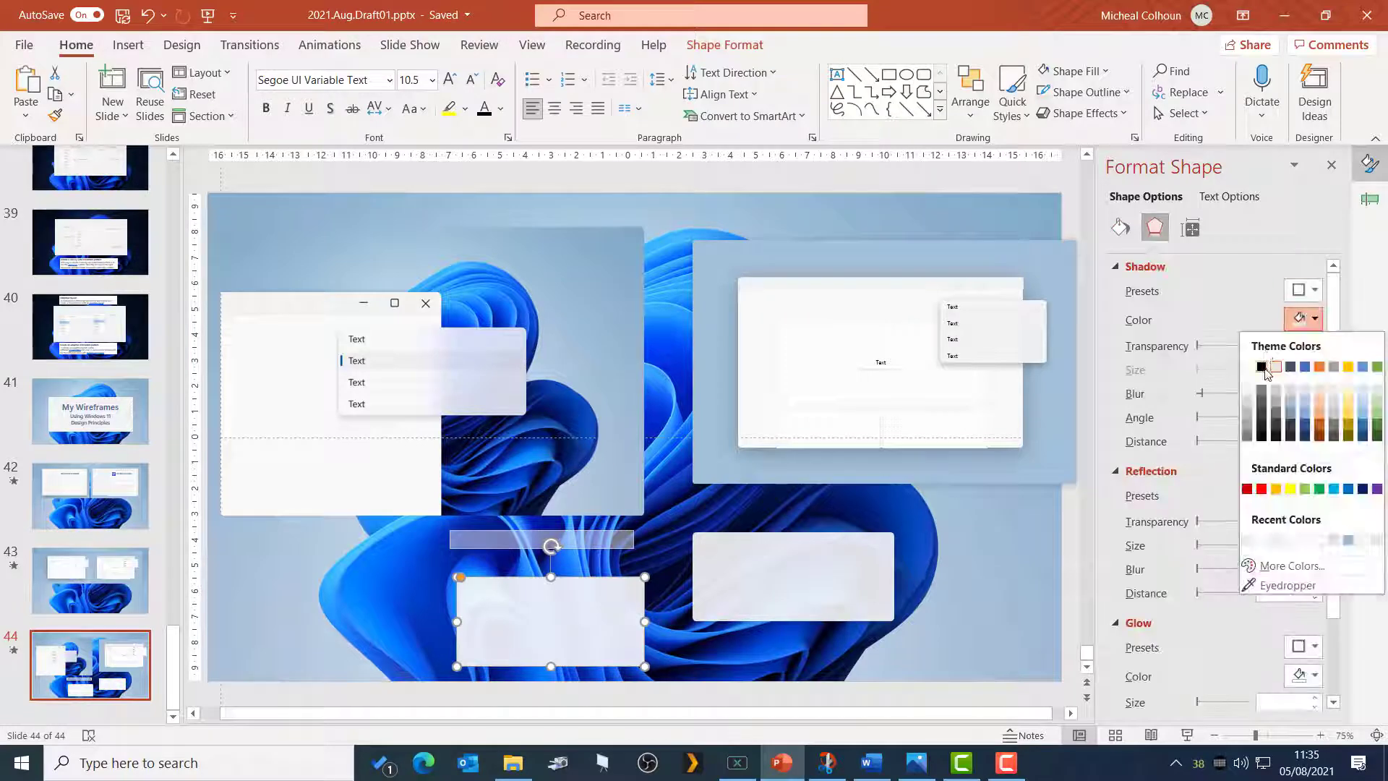
click(1254, 535)
drag(1198, 393, 1237, 399)
drag(581, 648, 468, 486)
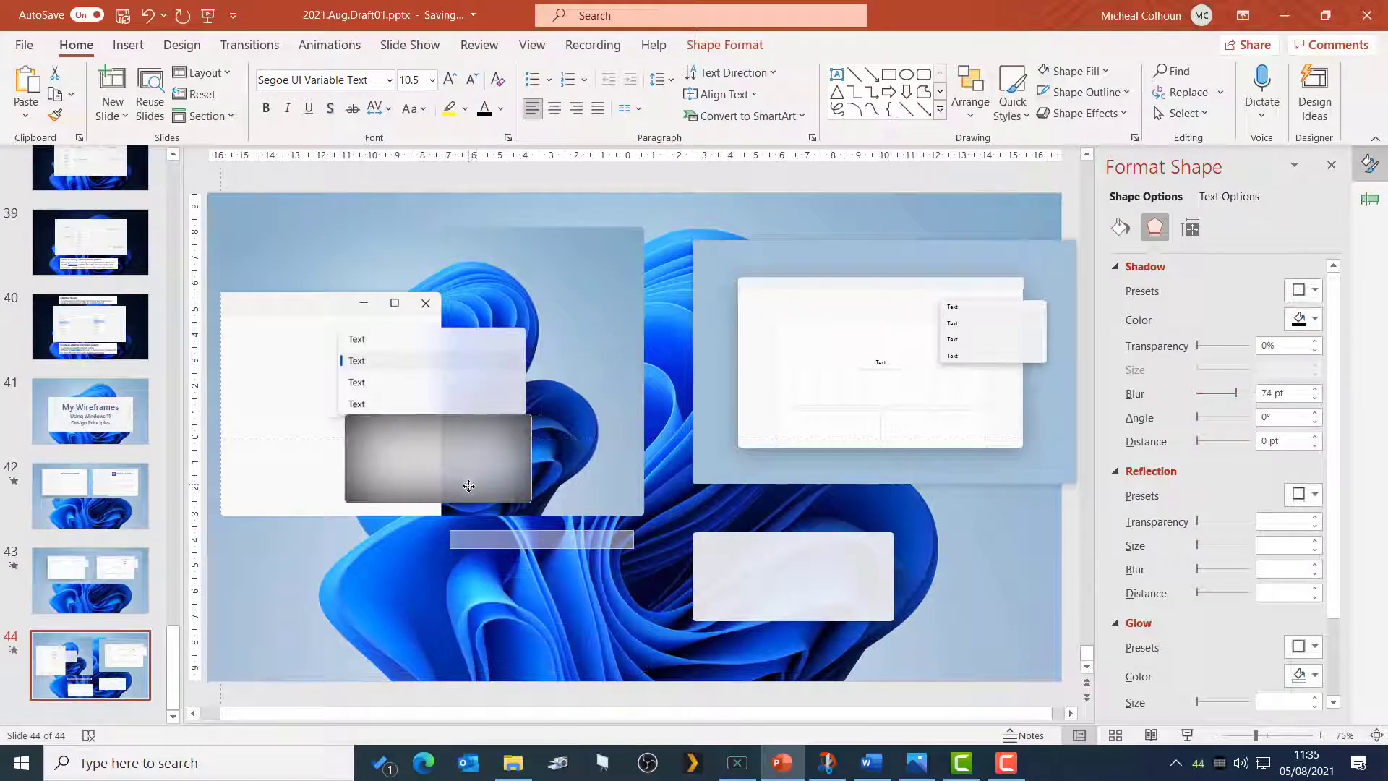
Try a white shadow, then move the card from the right mockup into the left mockup.
click(1314, 319)
click(1248, 364)
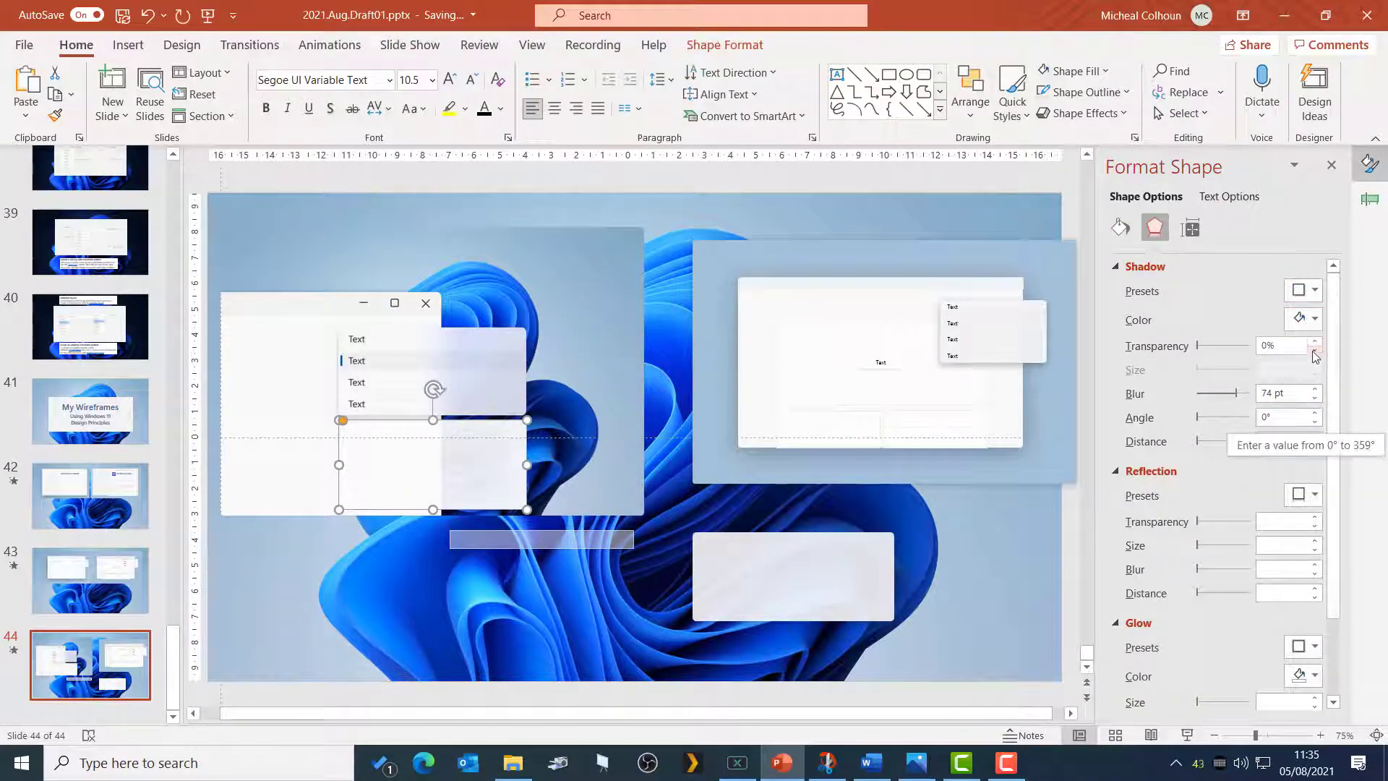
click(1314, 318)
click(470, 505)
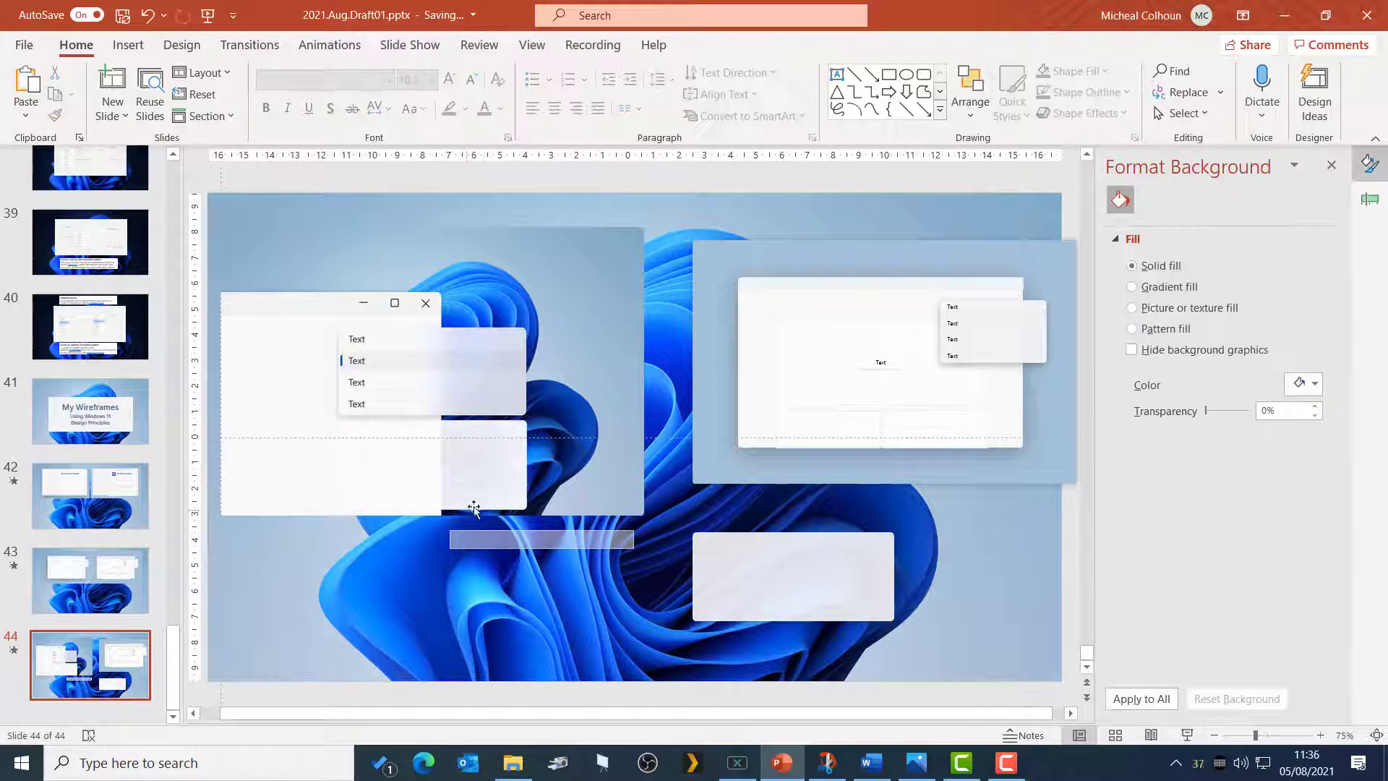
drag(474, 510, 1015, 331)
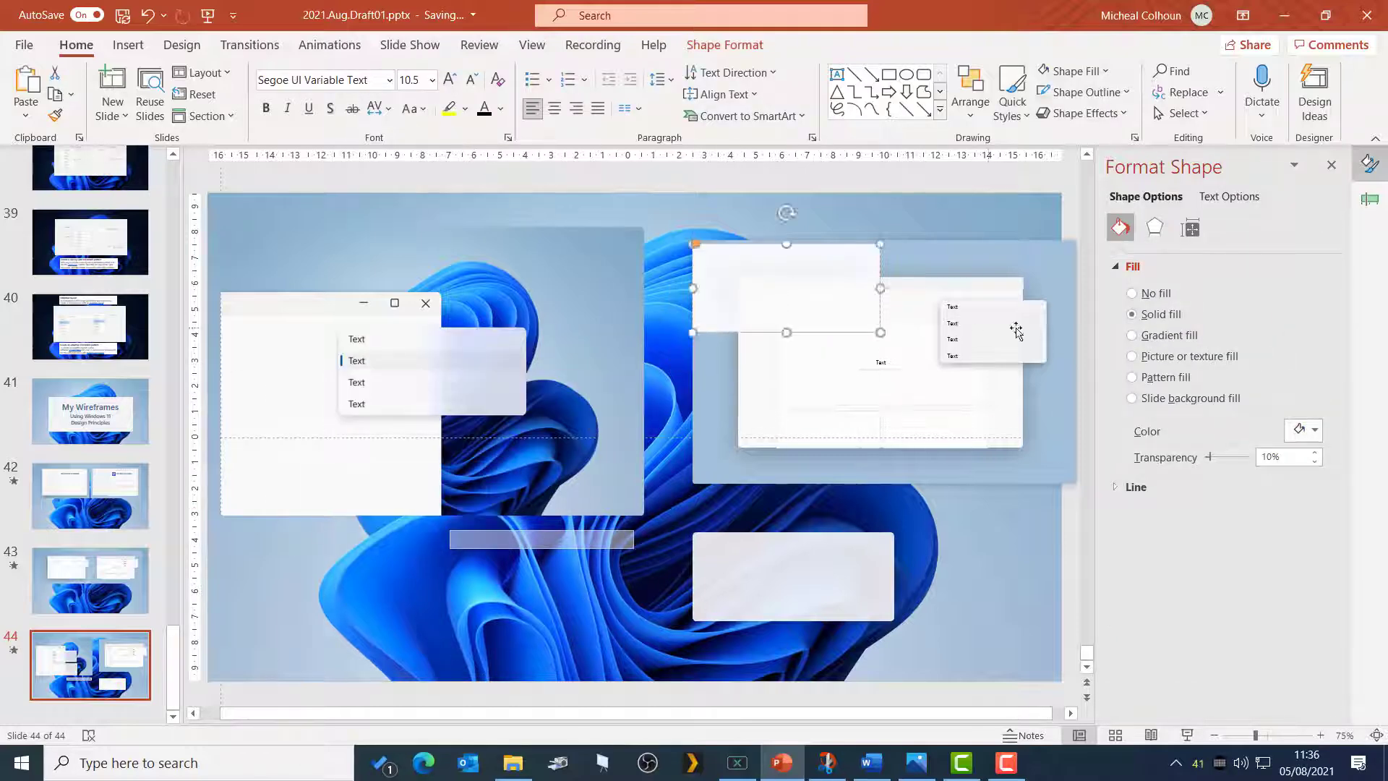
click(1154, 229)
click(1314, 290)
drag(818, 288, 465, 465)
click(566, 634)
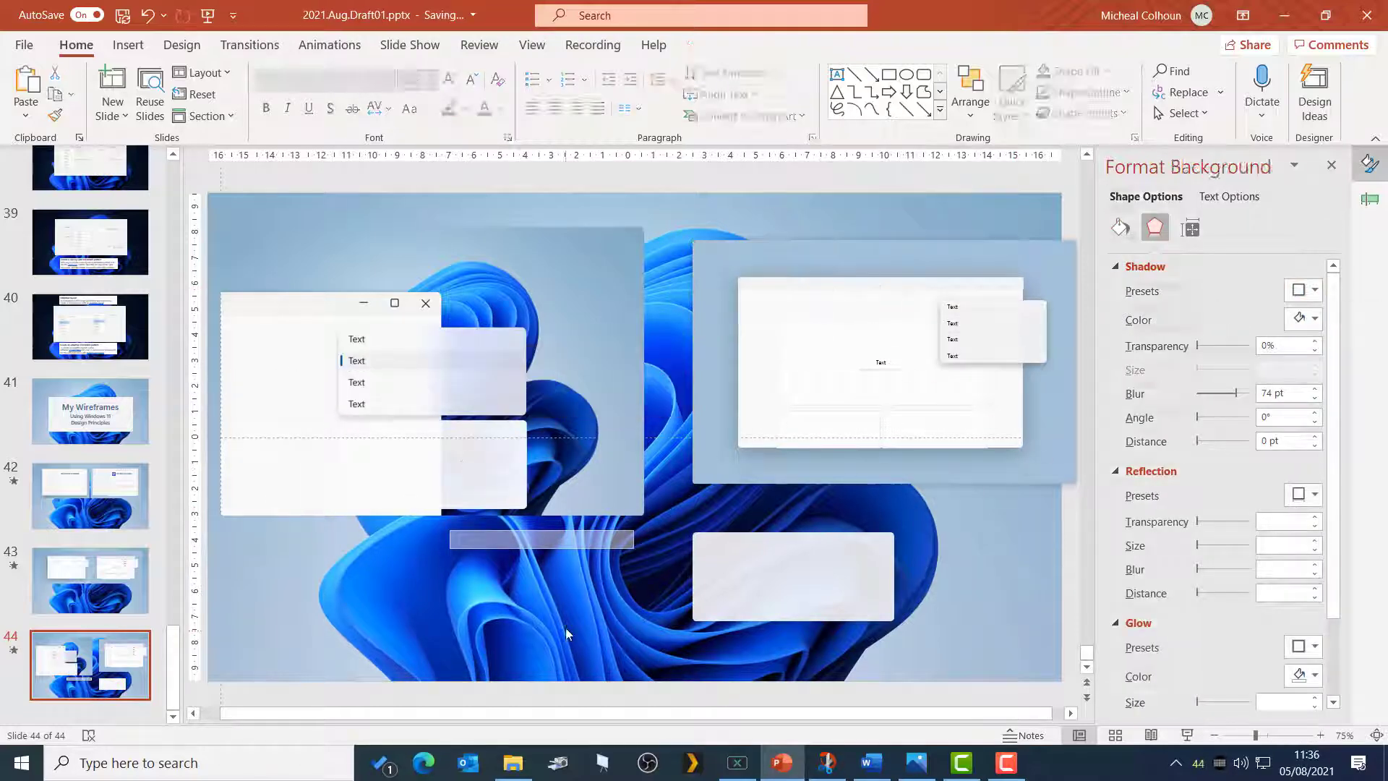
click(486, 471)
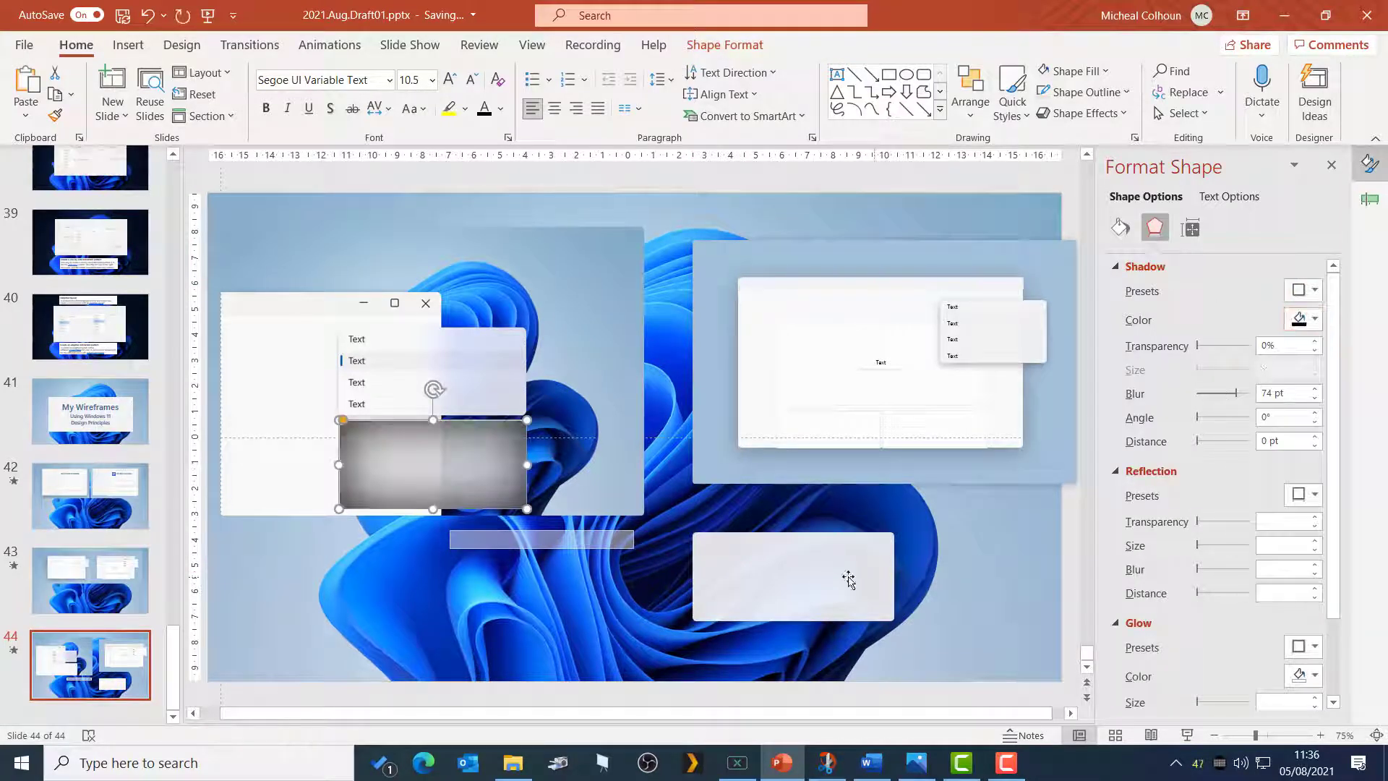
Apply a soft outer drop shadow preset and delete the grey blurred card.
click(1307, 290)
click(1294, 440)
drag(825, 590, 851, 438)
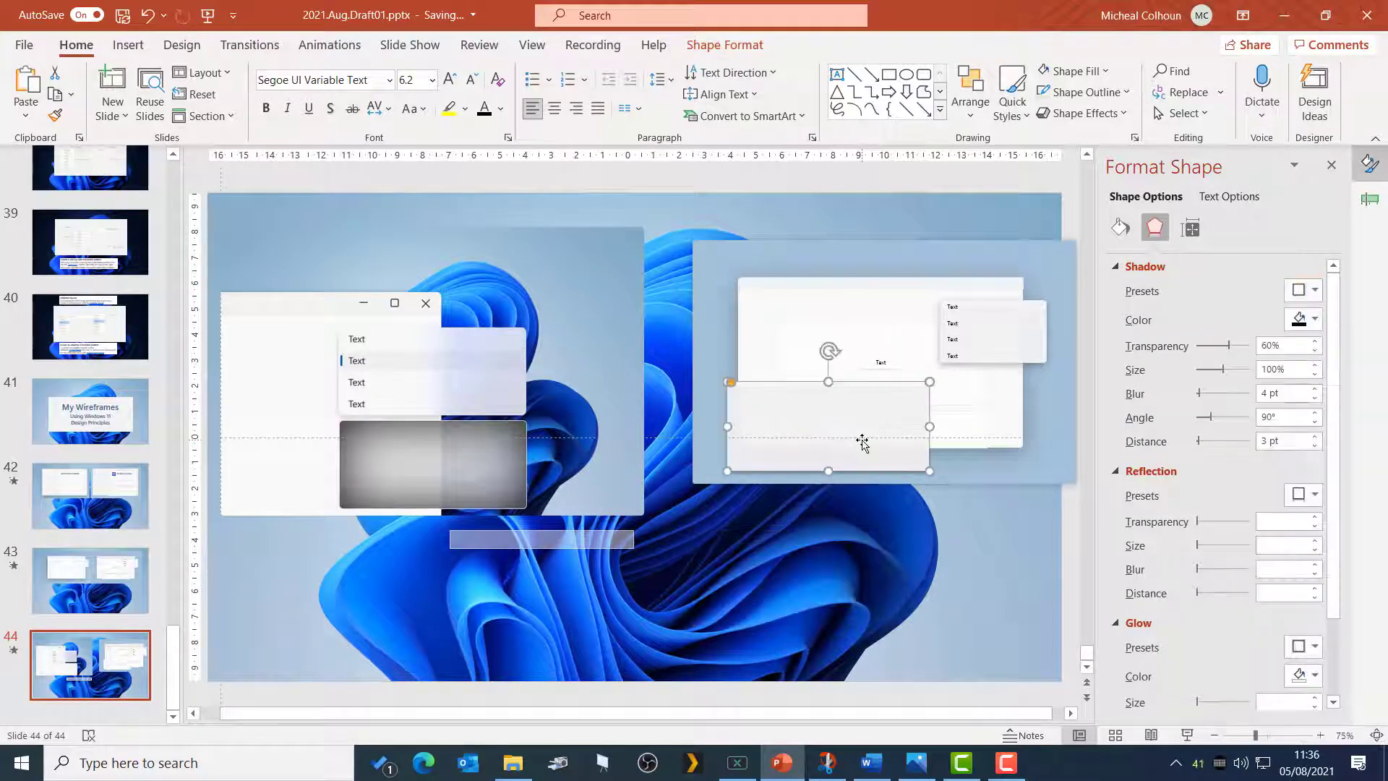
key(ctrl+z)
drag(493, 467, 867, 532)
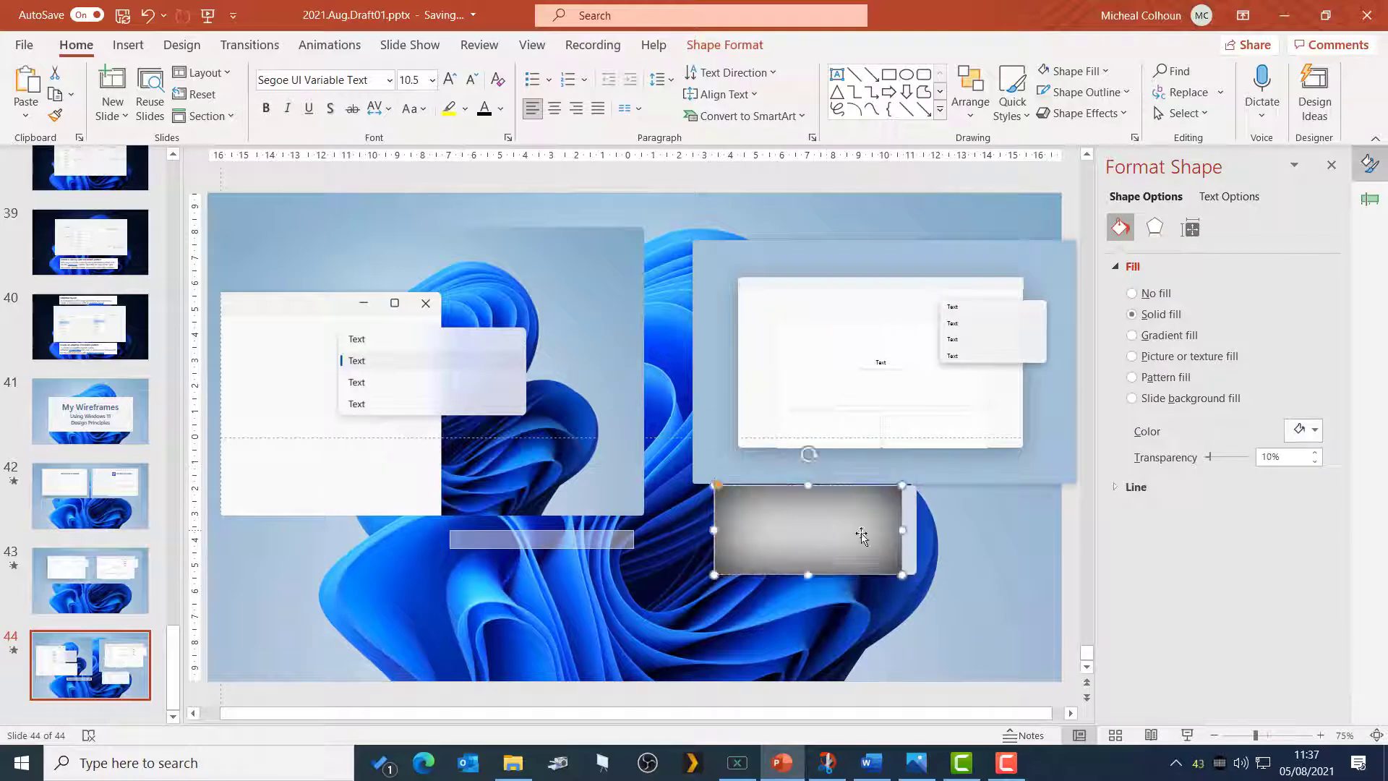
click(956, 534)
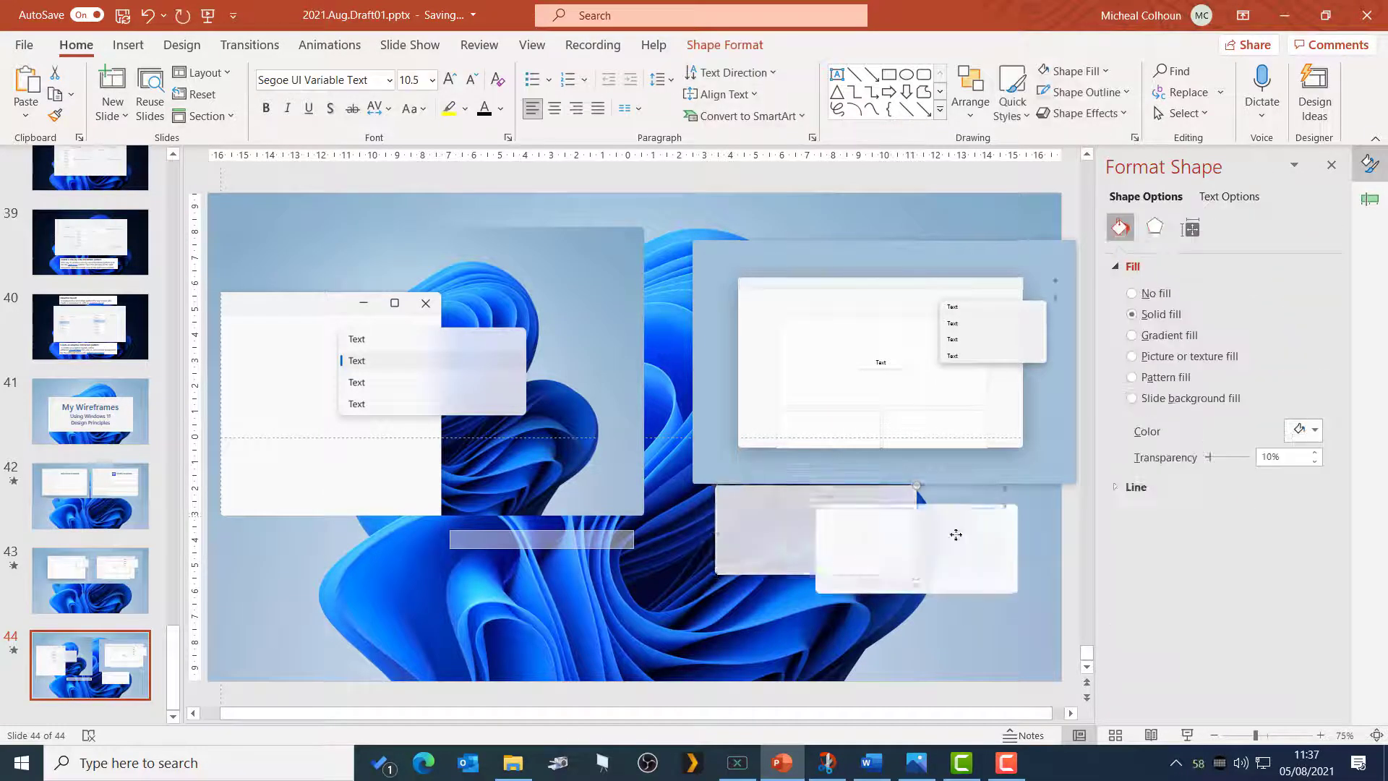
key(Delete)
Move the white card onto the left mockup, then select the card beneath the menu.
click(1025, 631)
click(889, 549)
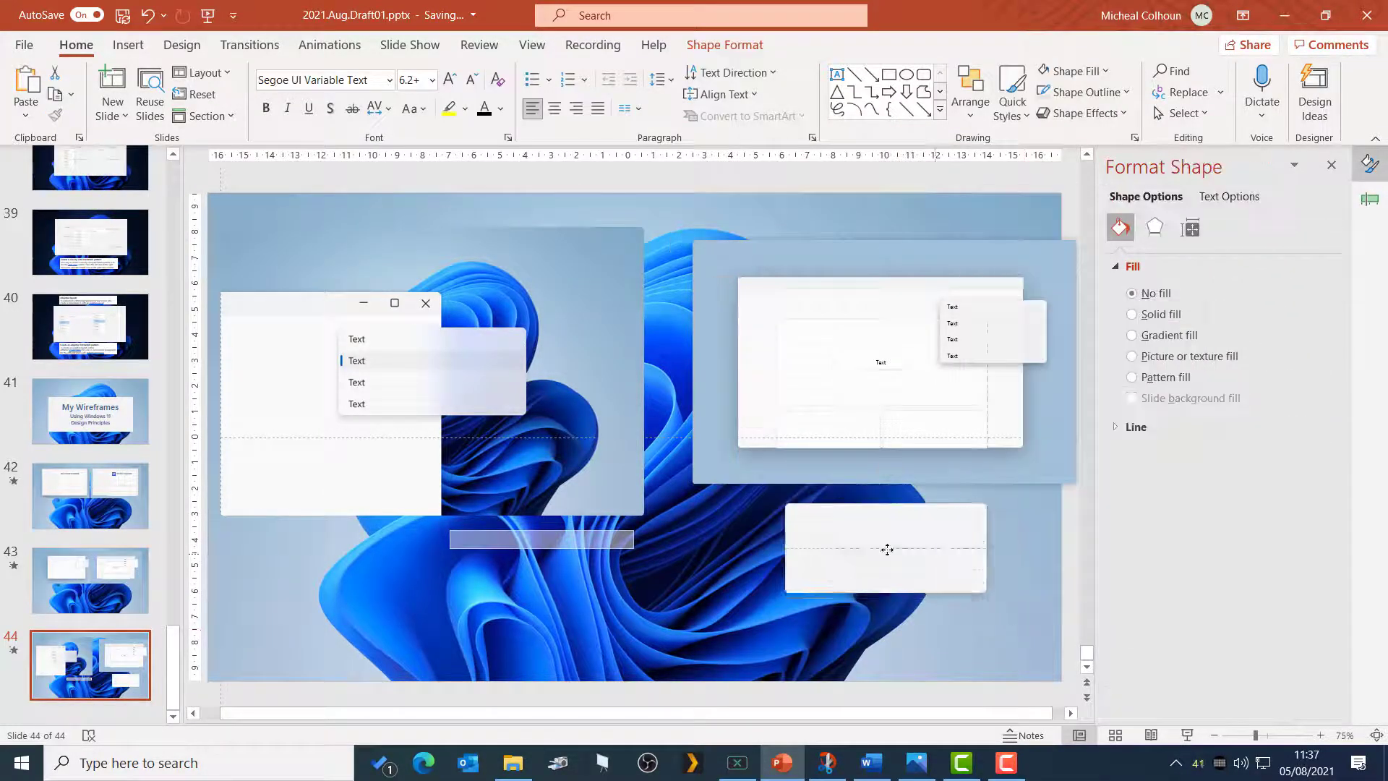
mouse_move(889, 550)
mouse_down()
mouse_move(476, 468)
mouse_move(552, 418)
mouse_up()
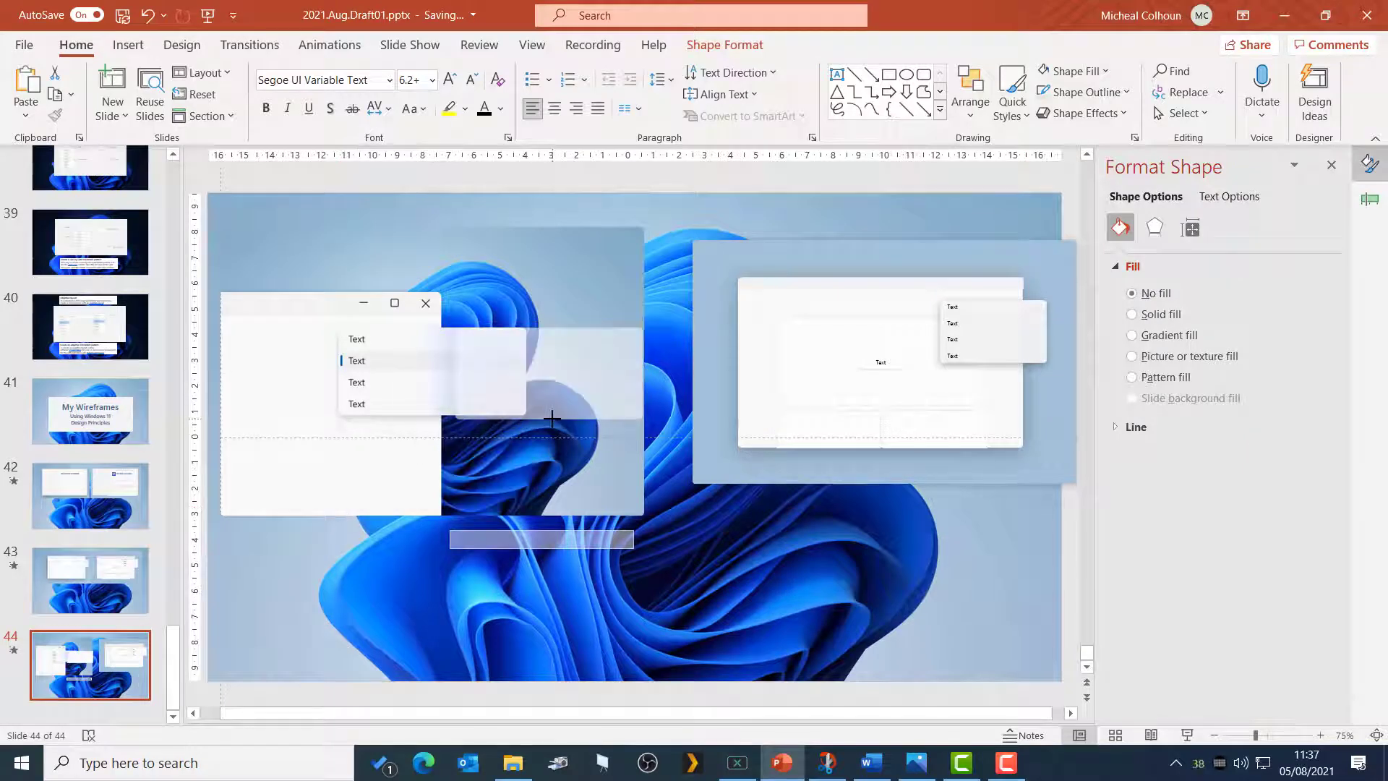
key(ctrl+z)
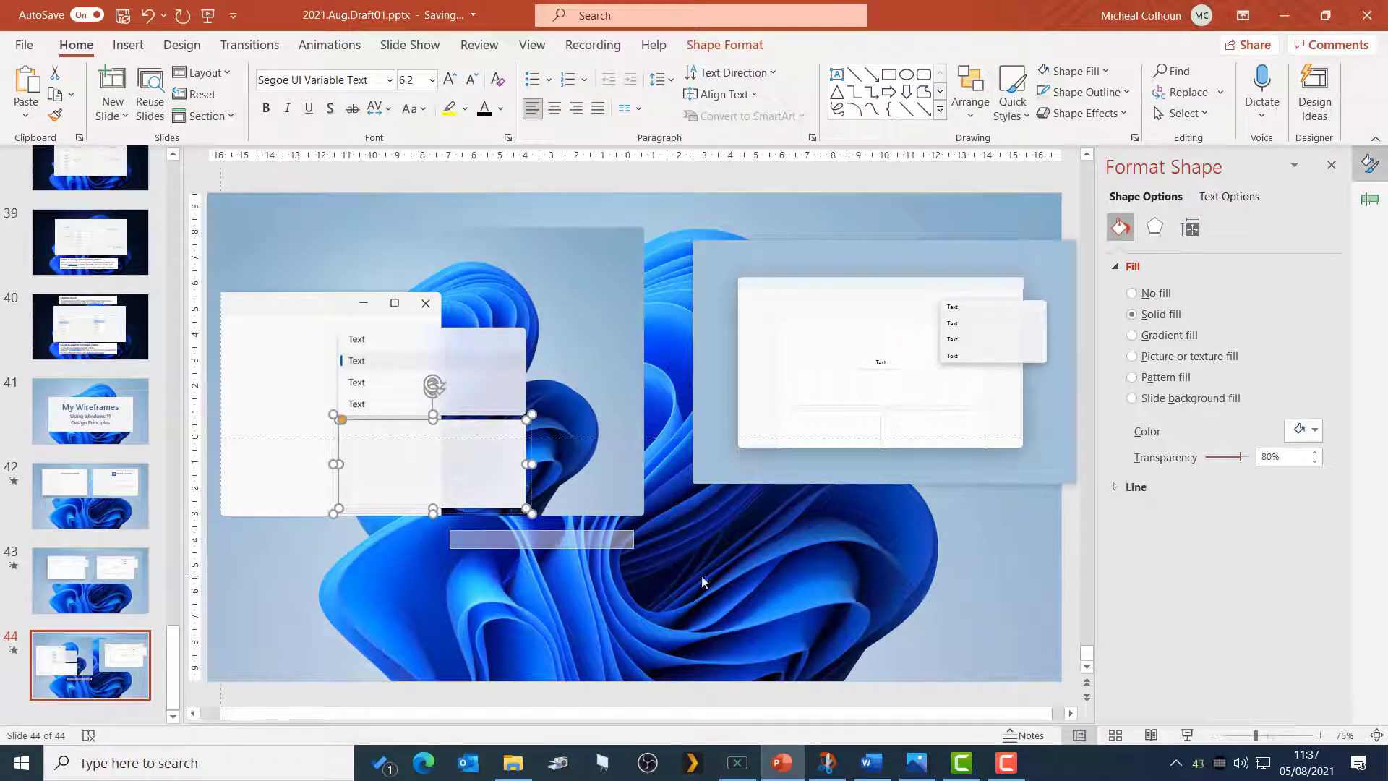
click(498, 375)
click(1164, 230)
click(1305, 319)
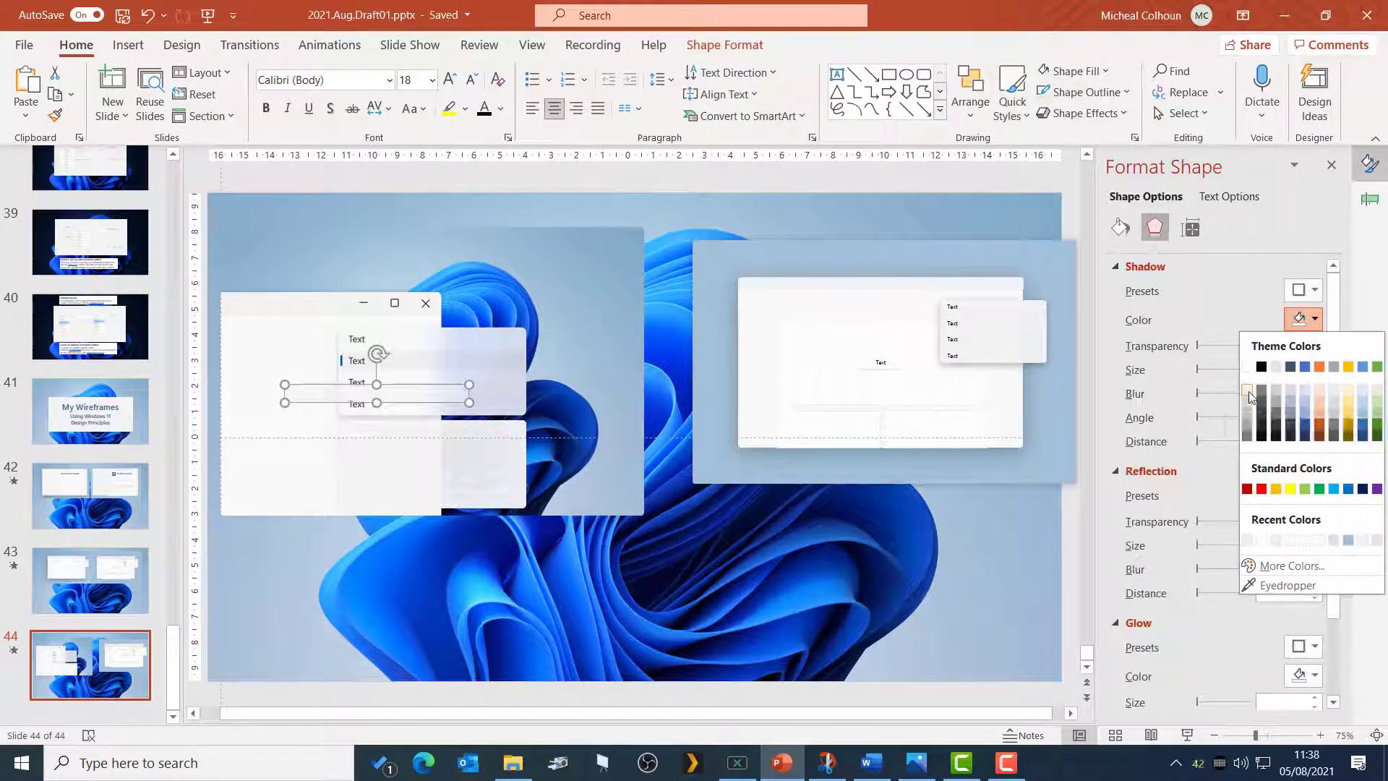
Try a custom dark grey shadow colour on the thin bar, then undo it.
click(1290, 566)
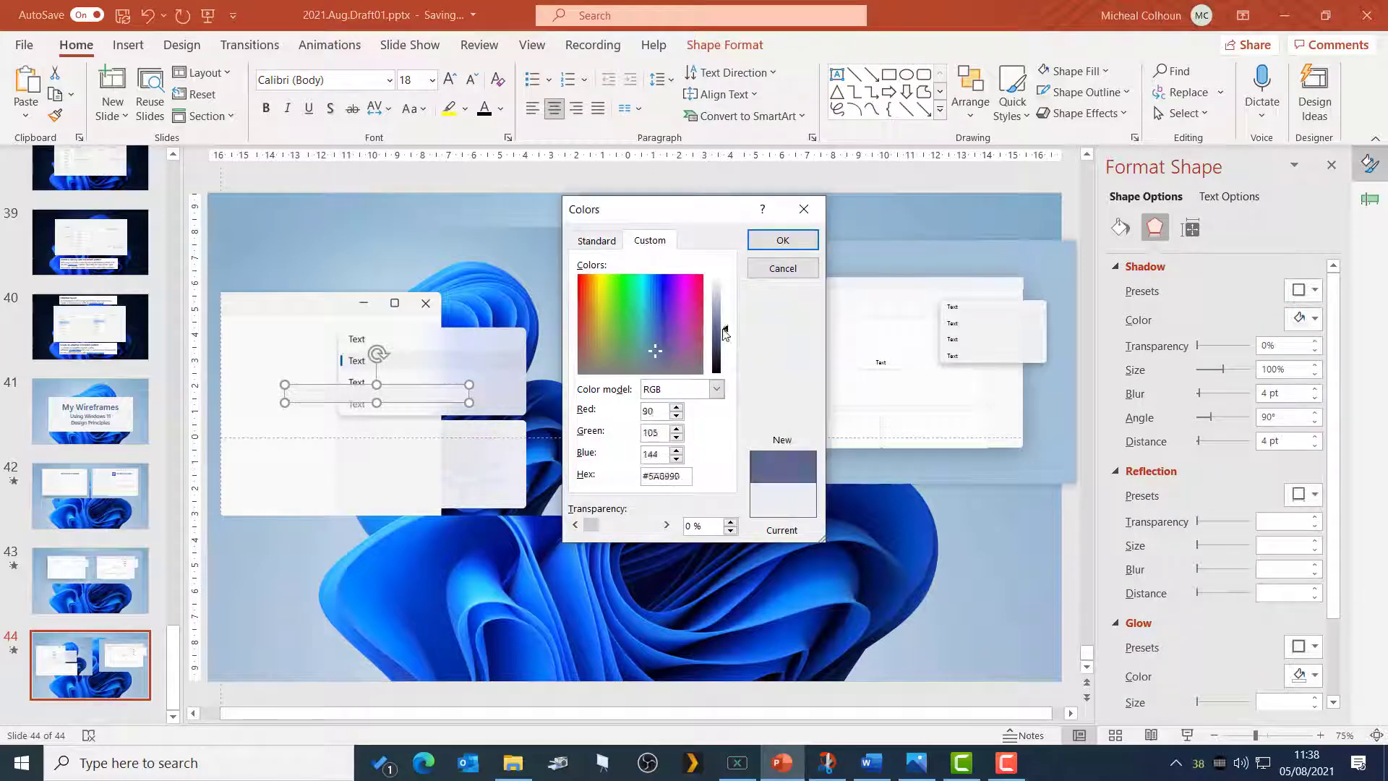
key(Return)
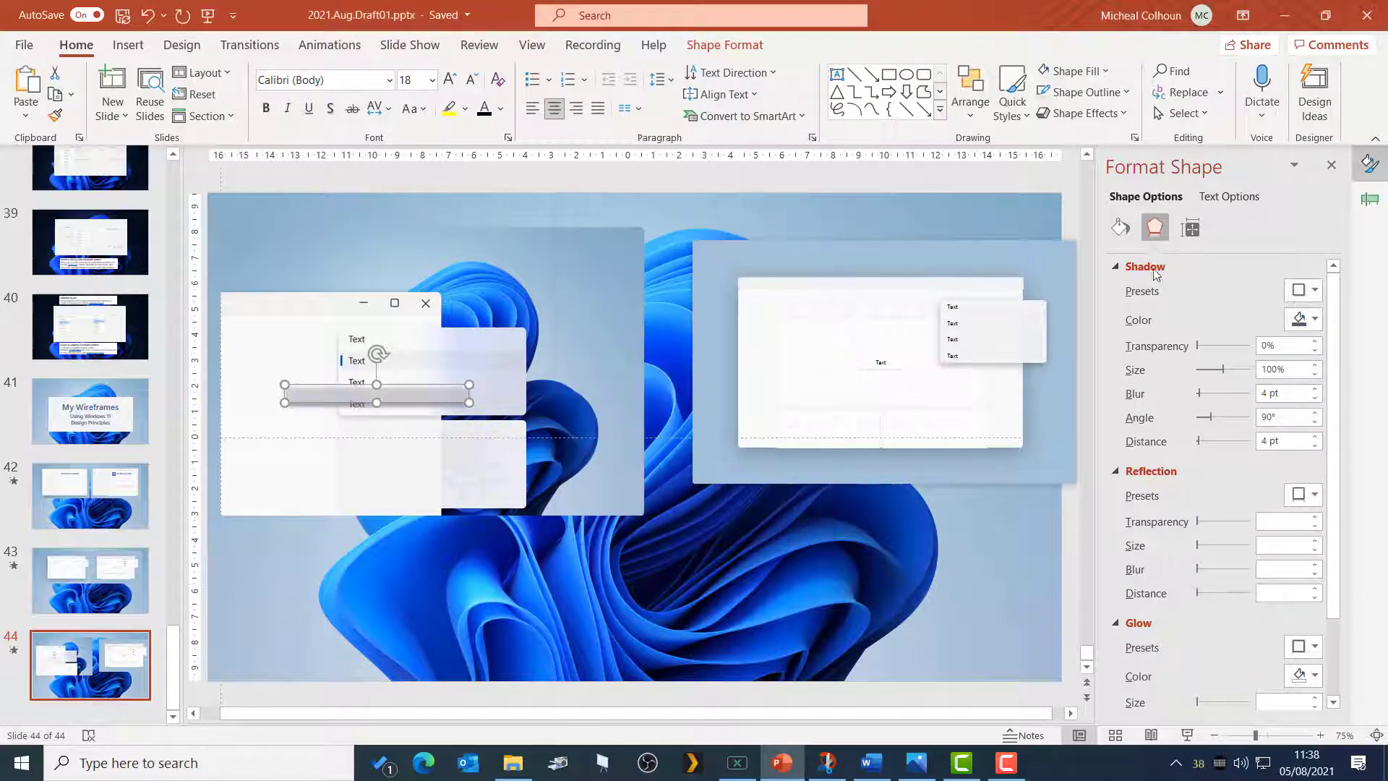
key(ctrl+z)
Fill the thin bar with pale lavender and reselect it.
click(1120, 227)
click(1305, 430)
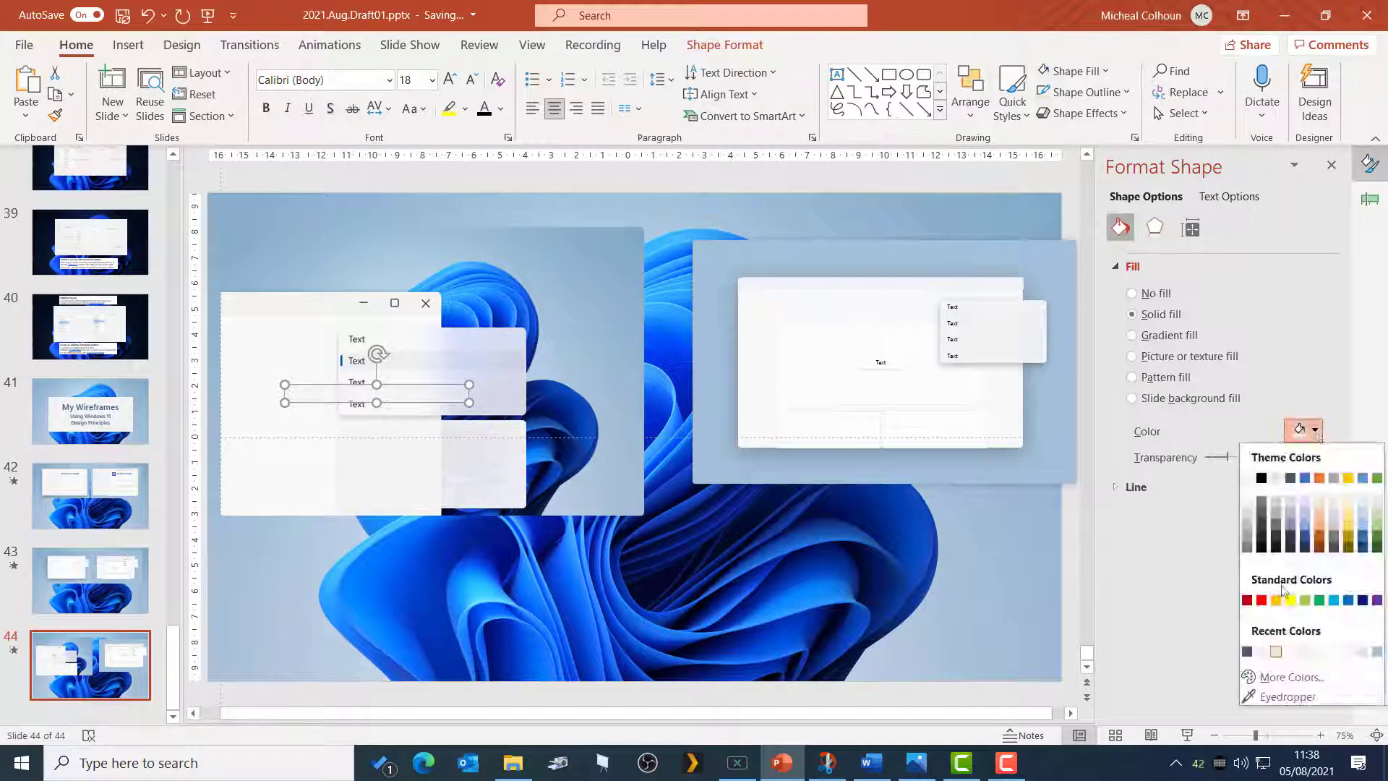
click(804, 411)
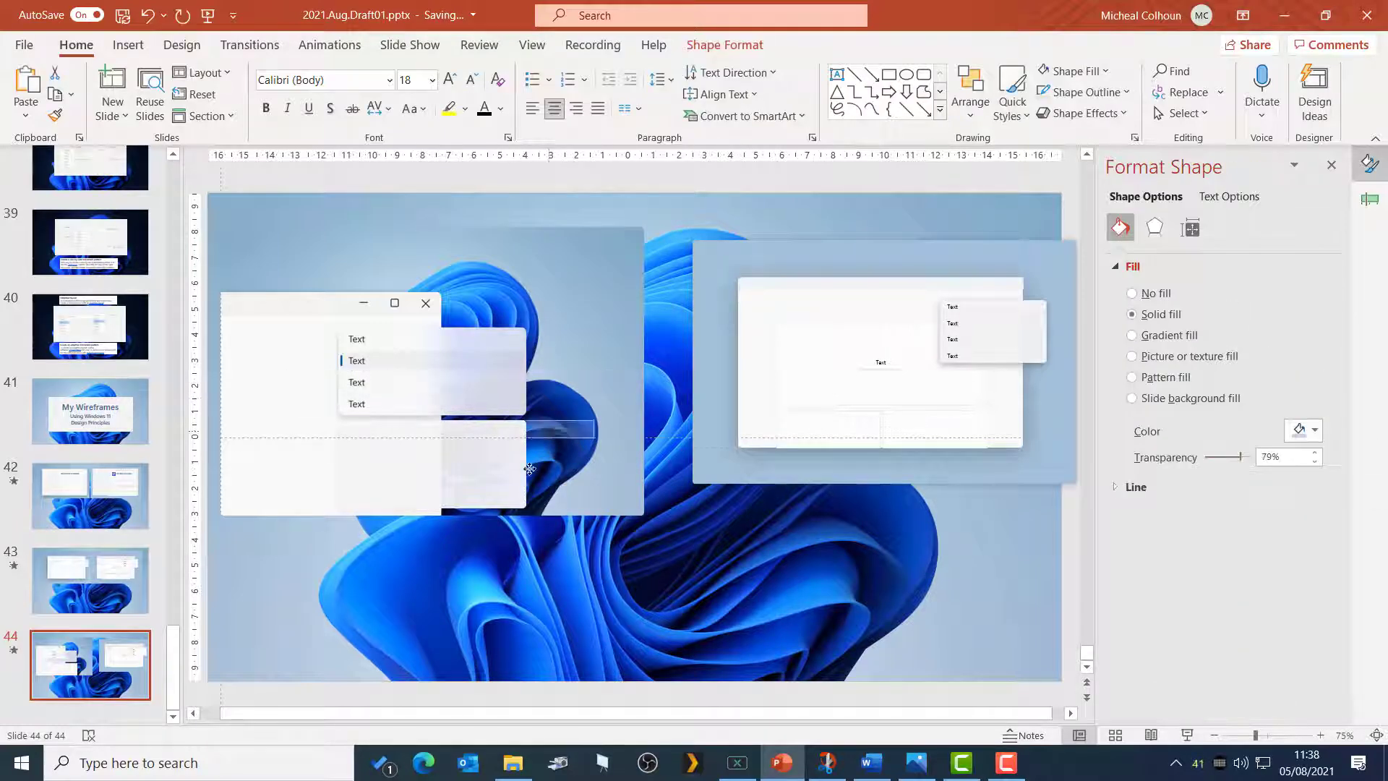
right_click(486, 457)
key(Escape)
click(486, 448)
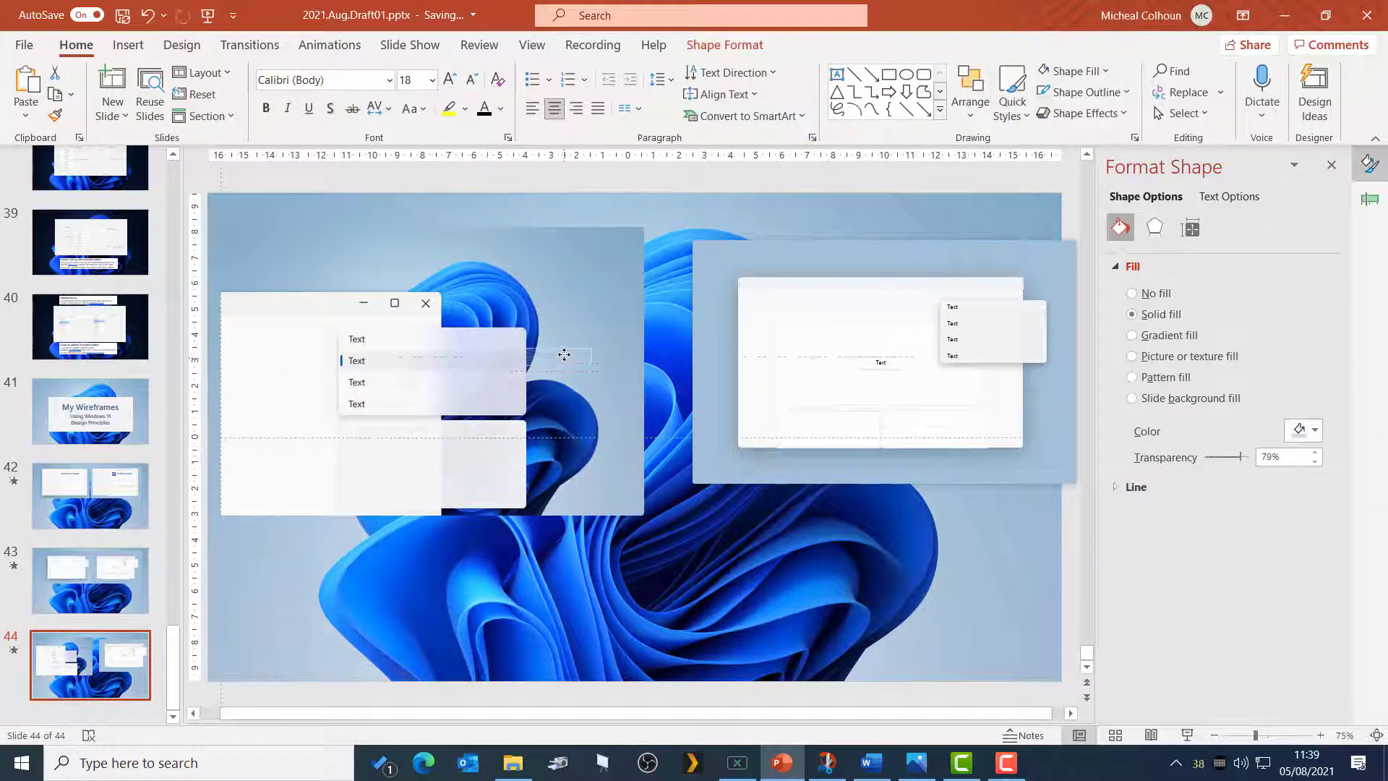
Reposition the thin bar and the menu panel on the left mockup.
drag(564, 354, 554, 385)
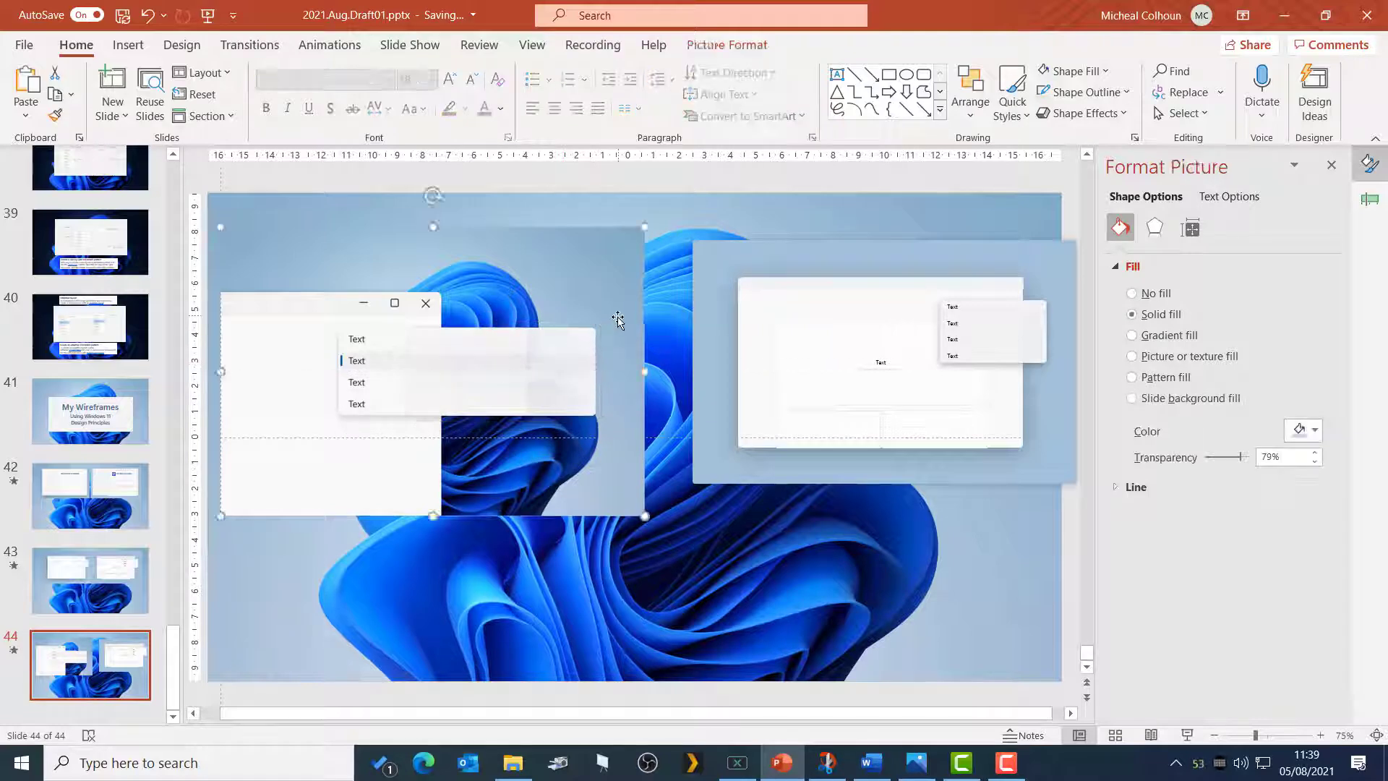
drag(465, 347, 391, 393)
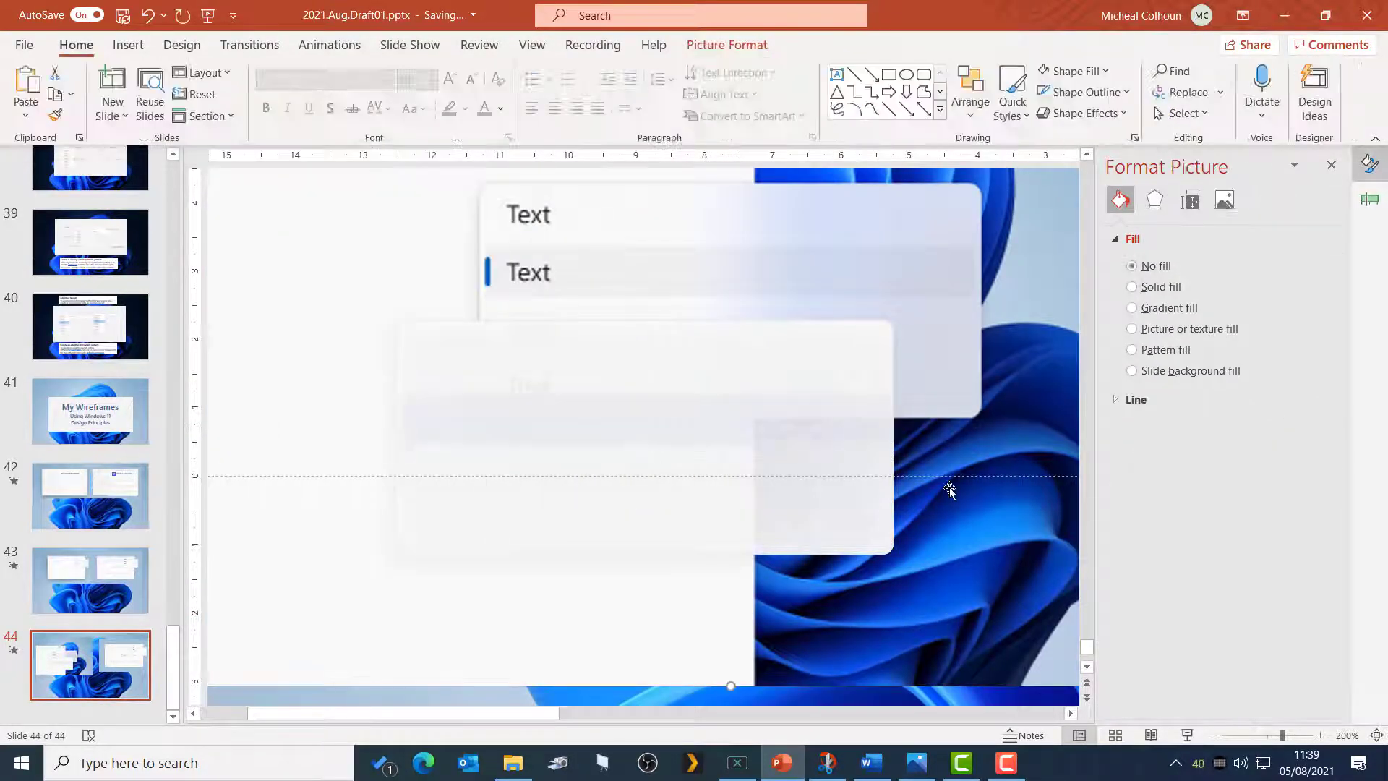
click(883, 419)
click(433, 425)
click(542, 430)
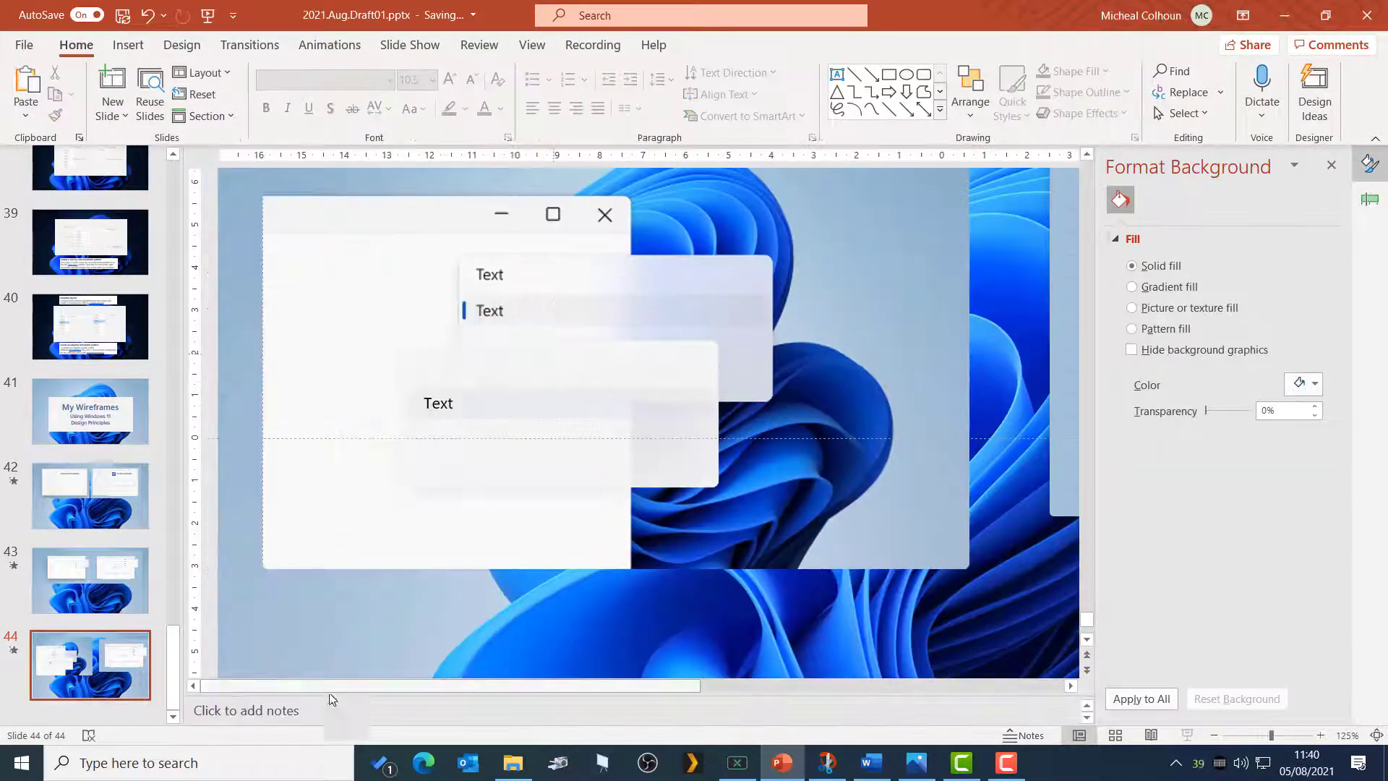
Move the spare Text label up into the flyout beside the second row.
click(605, 428)
mouse_move(604, 428)
mouse_down()
mouse_move(565, 521)
mouse_move(629, 313)
mouse_up()
double_click(629, 313)
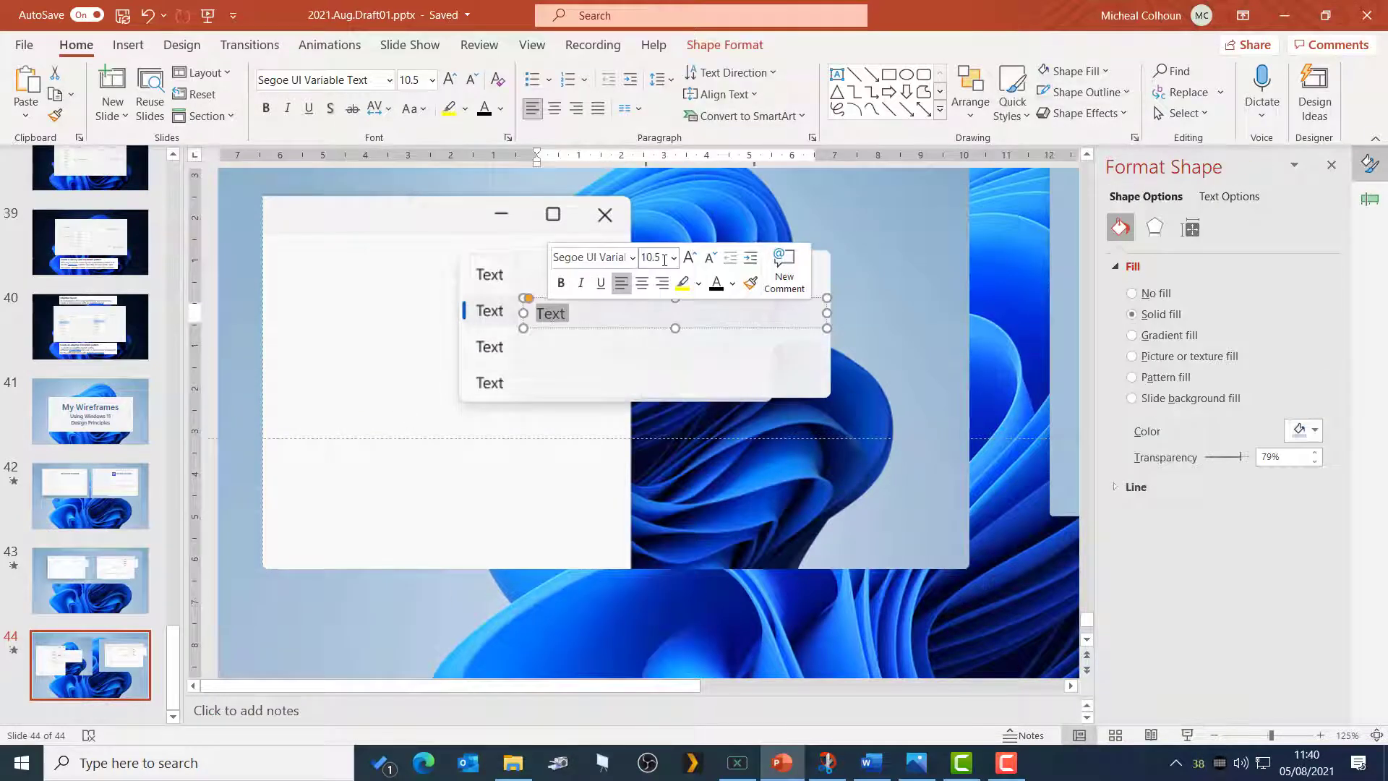
click(787, 614)
click(128, 45)
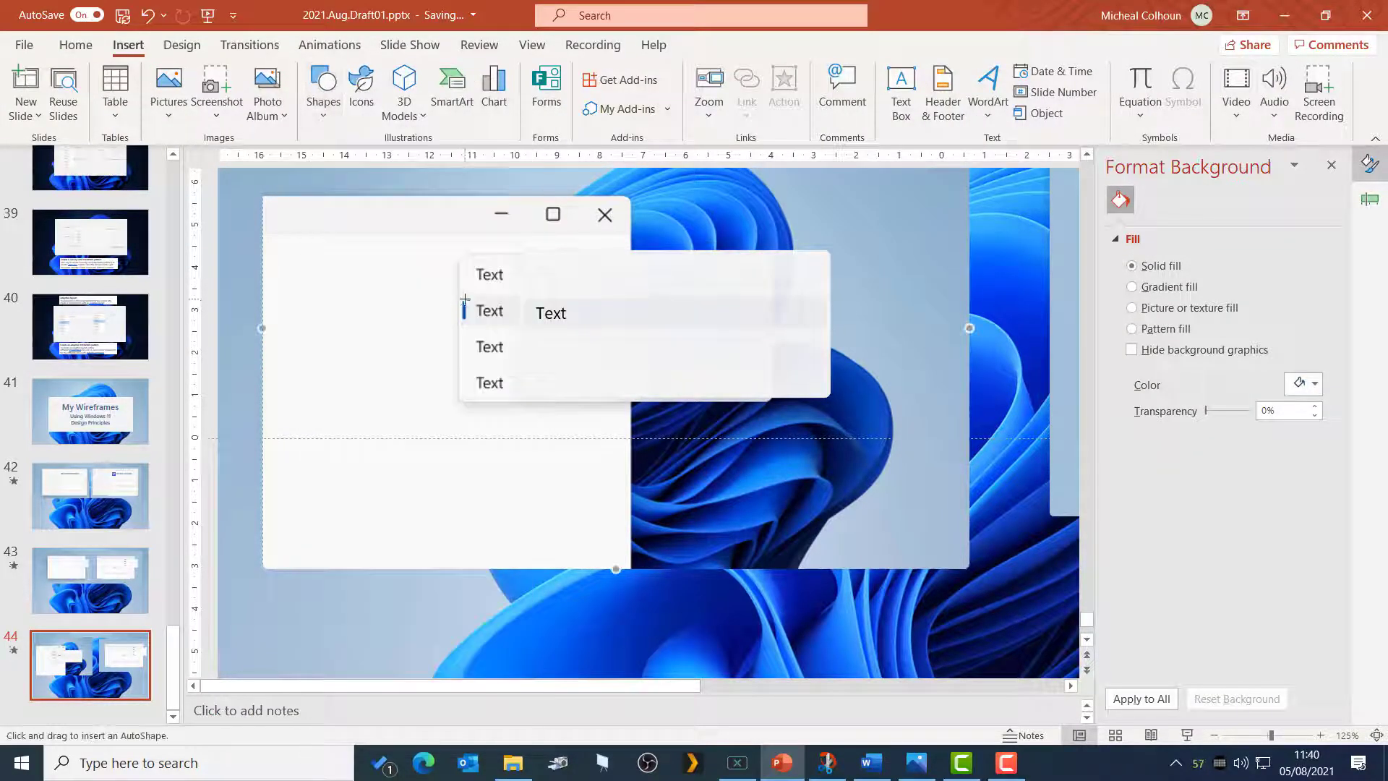
Draw a short vertical accent line by the second row with 2.25 pt weight.
drag(464, 298, 464, 312)
click(676, 92)
click(873, 559)
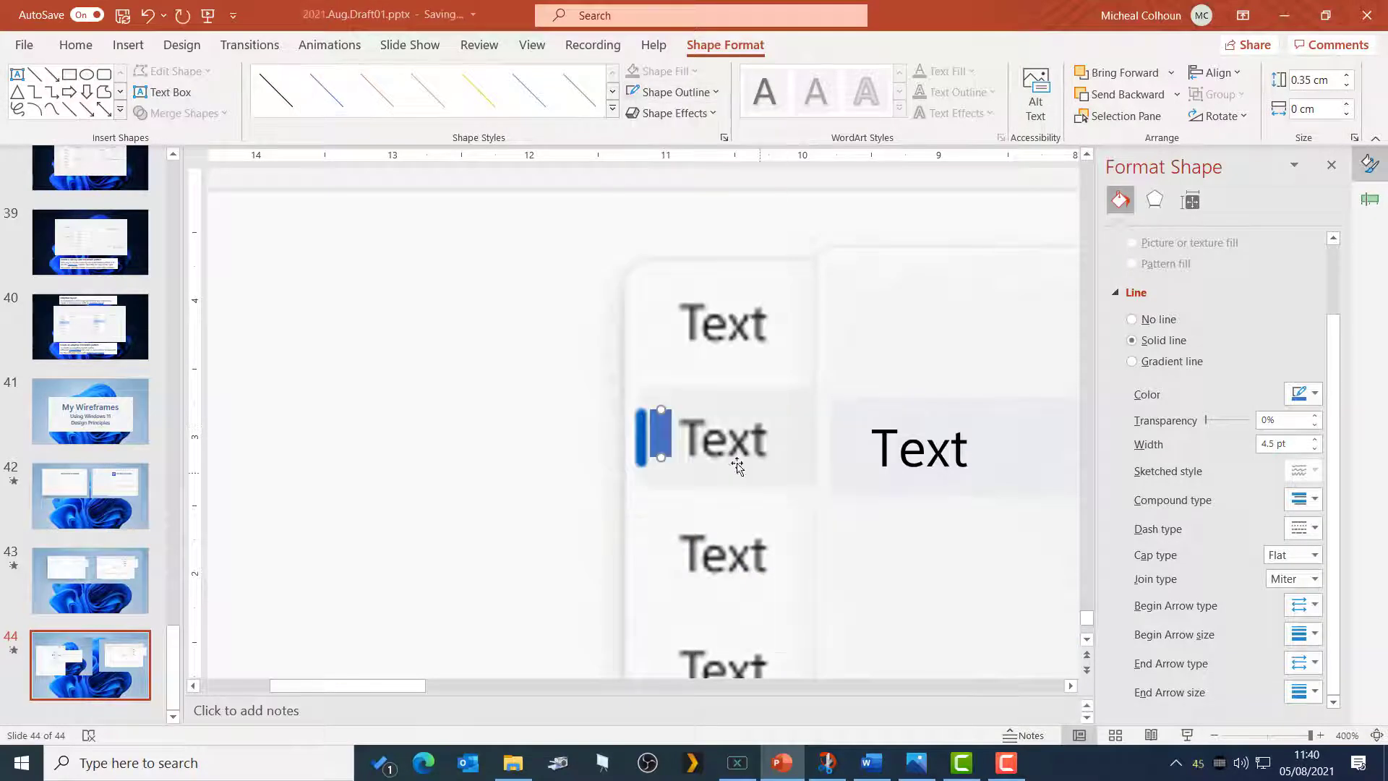
click(676, 92)
click(873, 536)
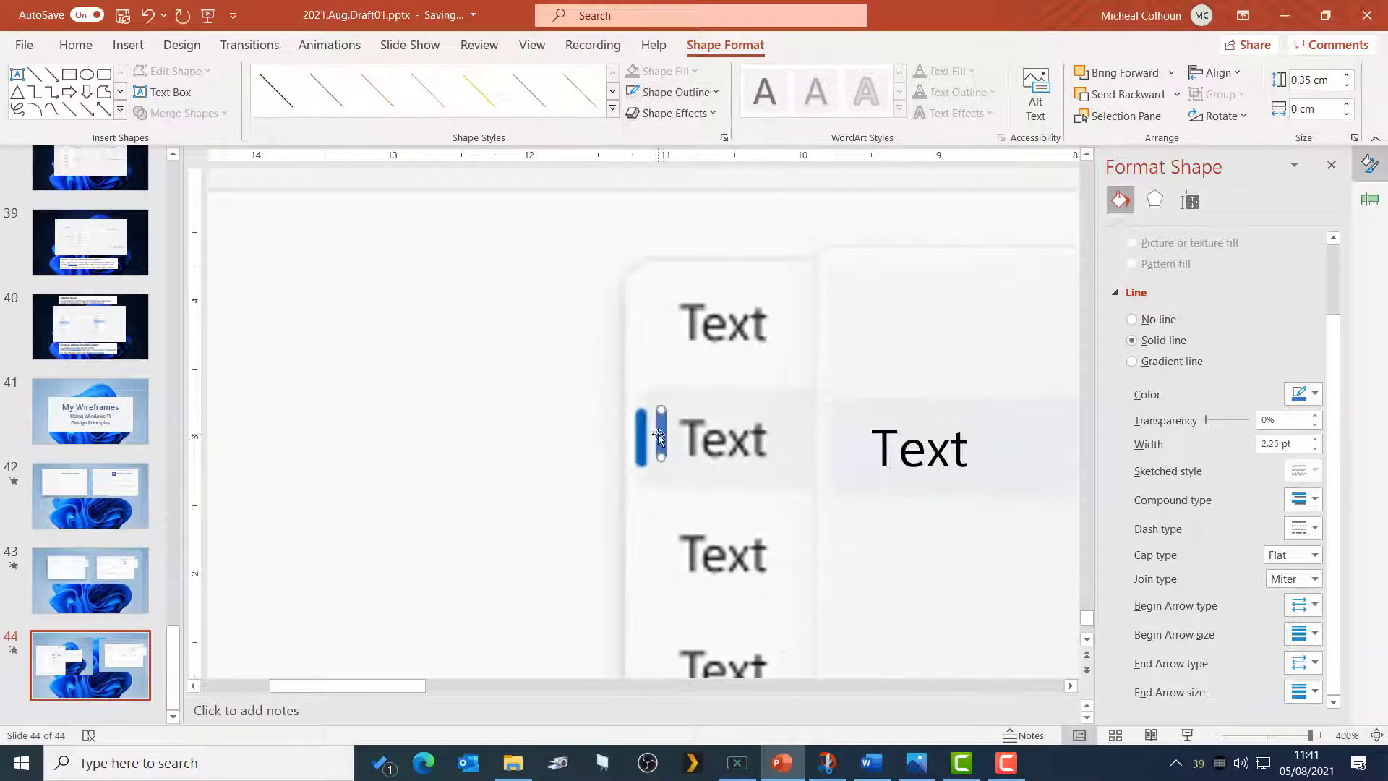
click(676, 92)
click(750, 526)
Give the accent line a round cap with no end marker, then select the flyout text panel.
click(676, 92)
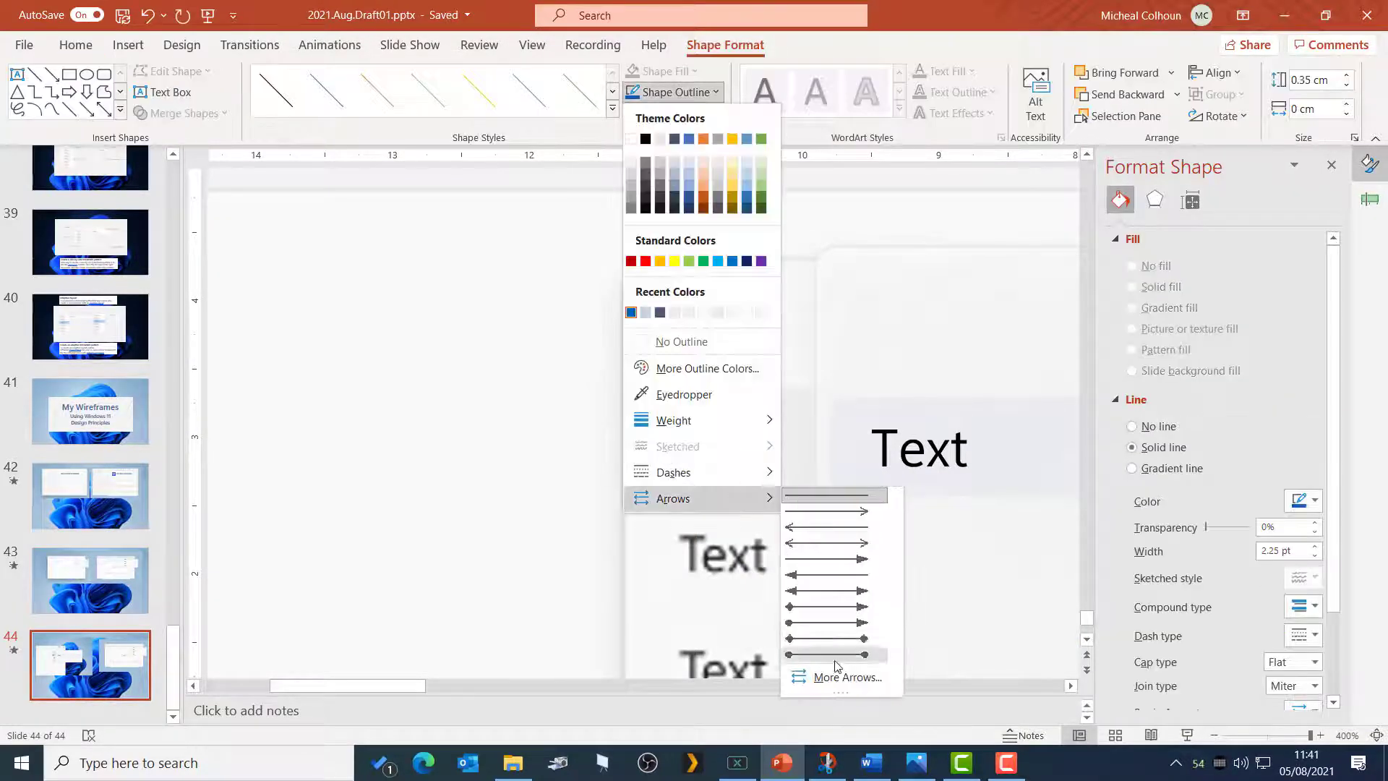
click(847, 677)
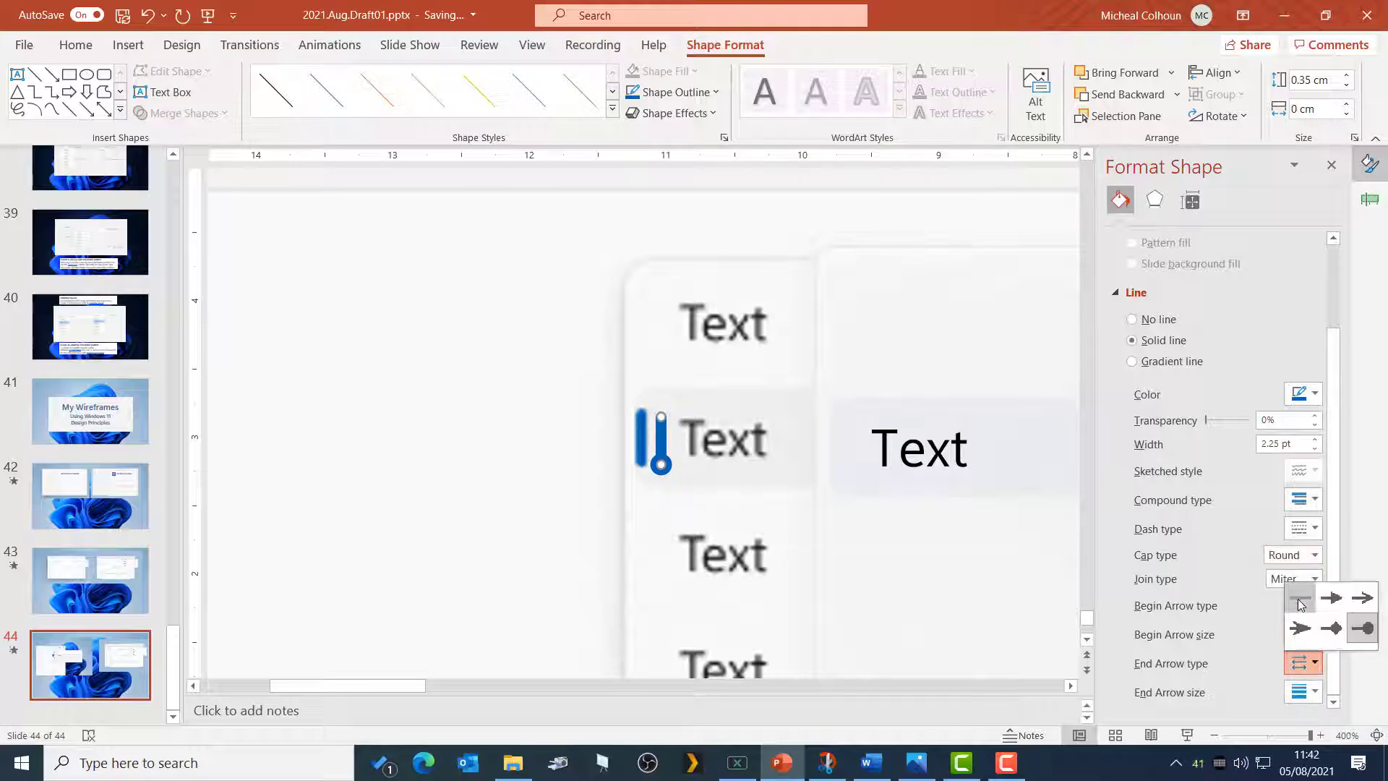
click(1301, 605)
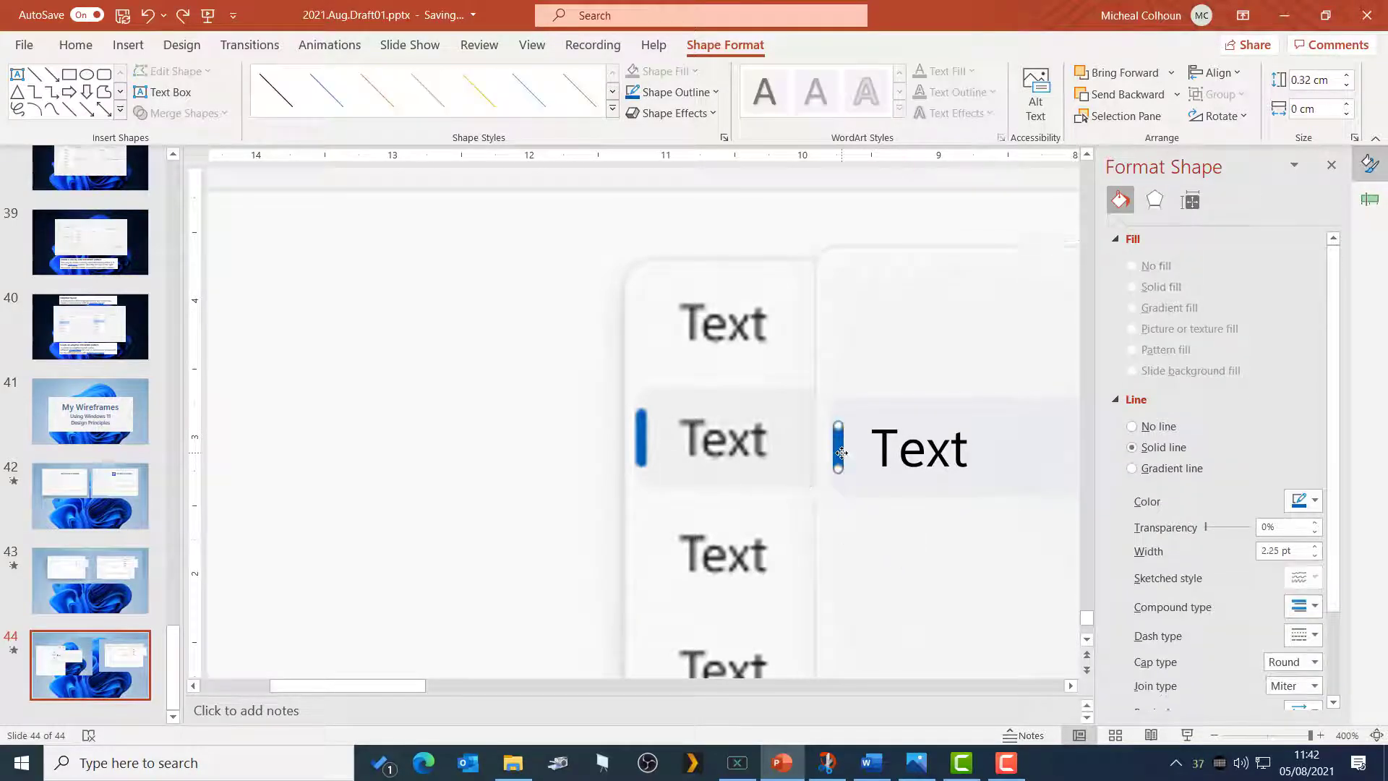
scroll(867, 470, down, 5)
click(785, 366)
scroll(867, 496, down, 2)
click(727, 454)
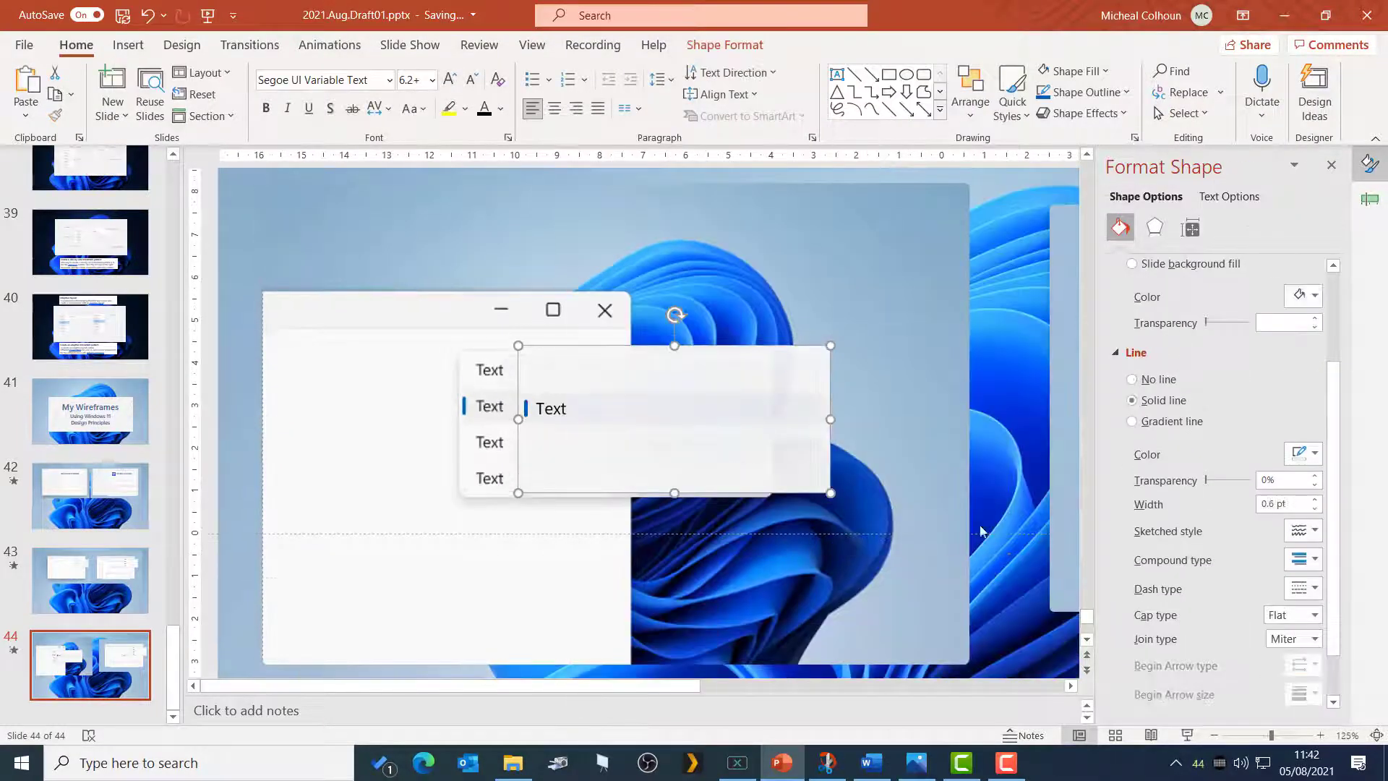
Delete the right window's old flyout and move the left flyout panel into the right window.
scroll(726, 454, down, 4)
click(828, 545)
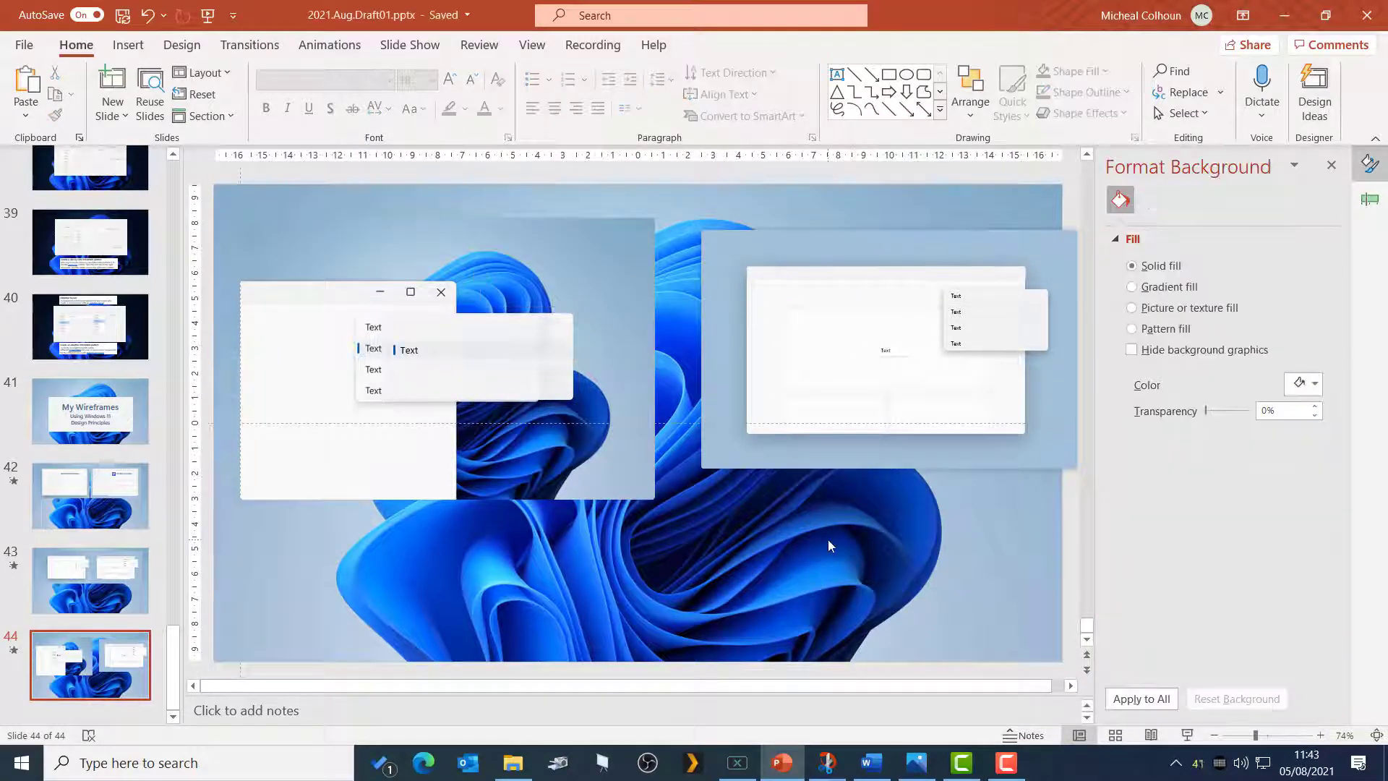
click(995, 318)
key(Delete)
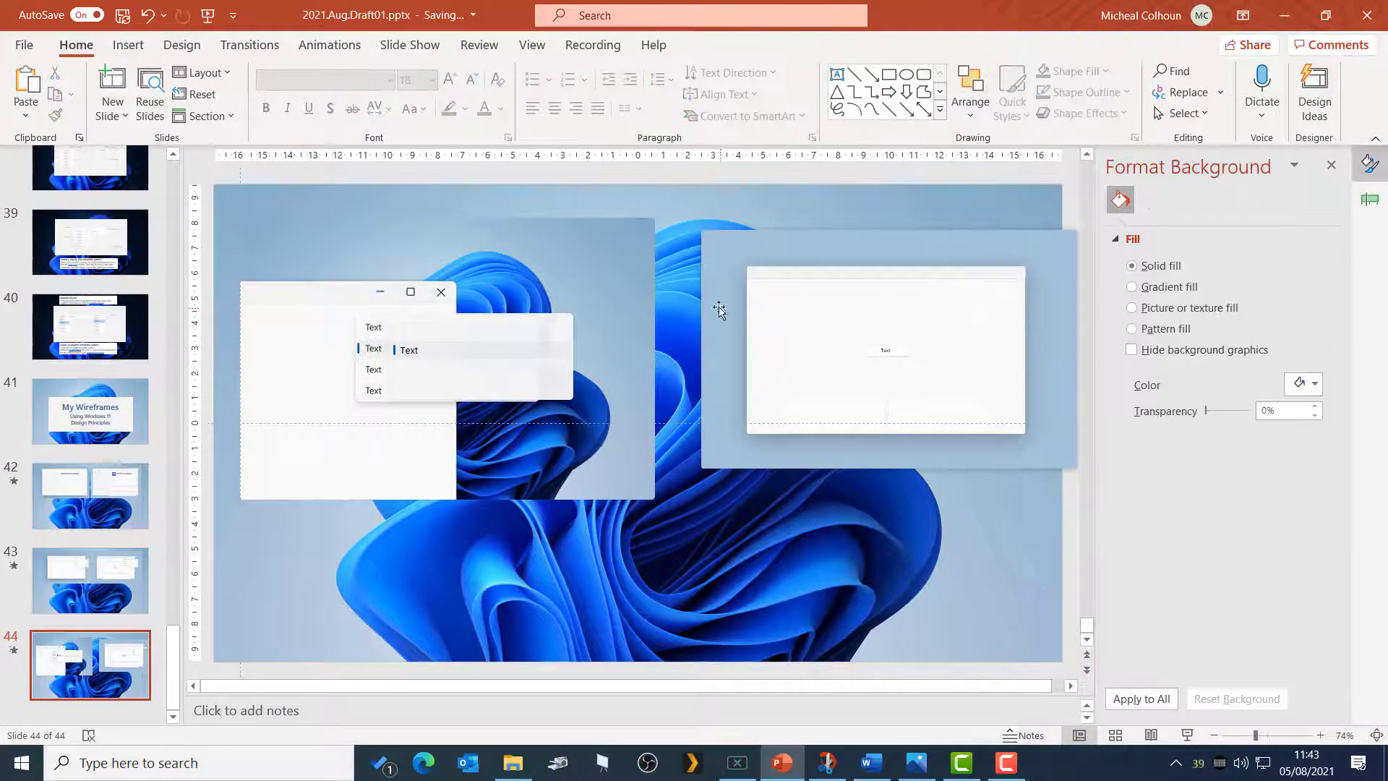
mouse_move(719, 303)
mouse_down()
mouse_move(761, 342)
mouse_move(917, 339)
mouse_up()
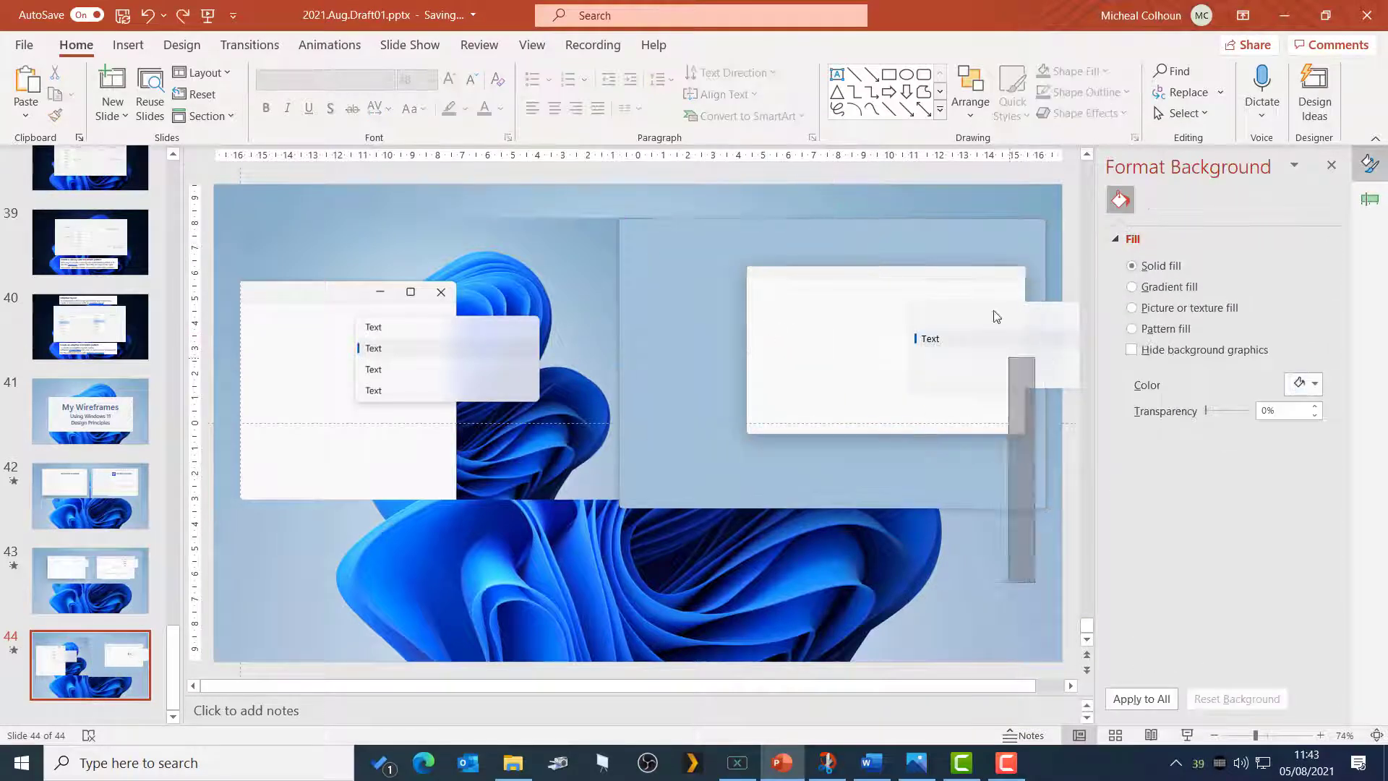
right_click(804, 279)
click(1007, 325)
click(935, 309)
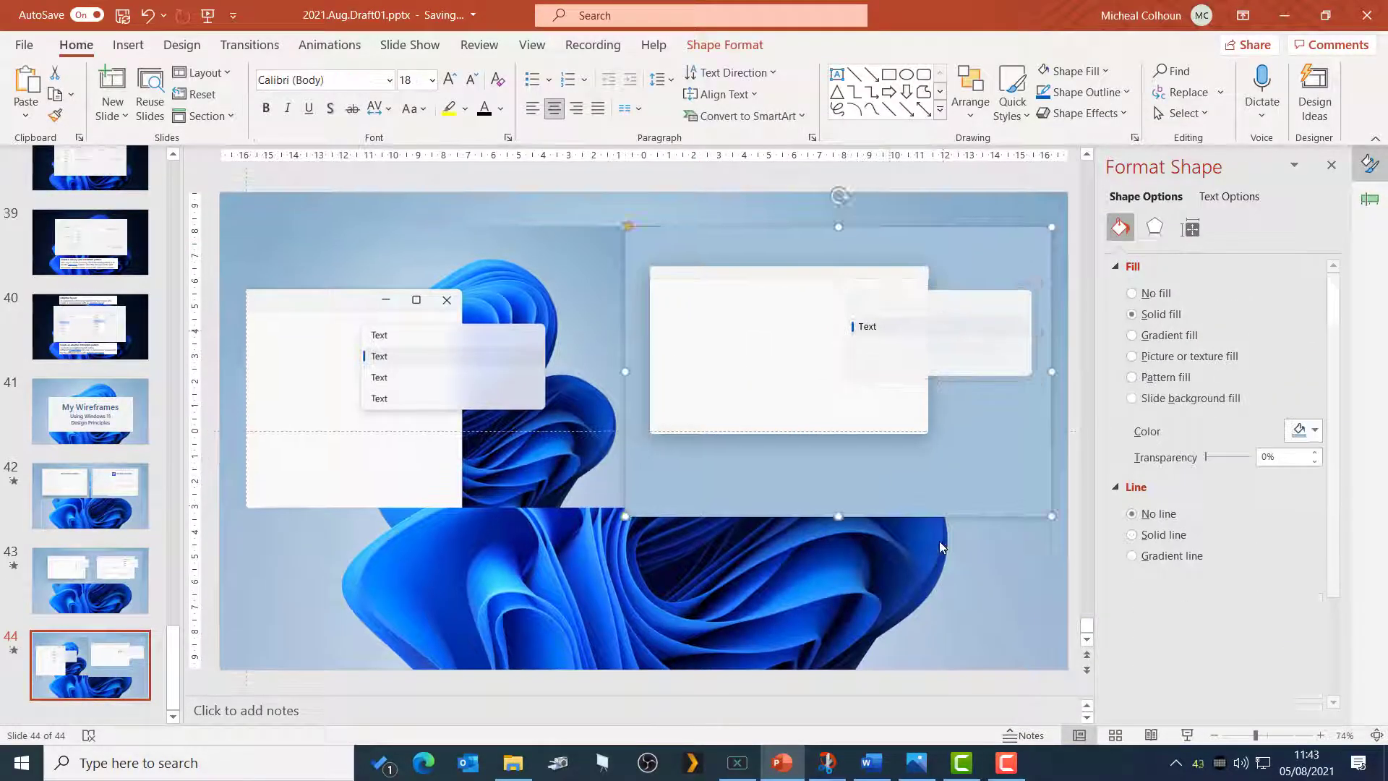
Select the four Text labels and align them on their left edges.
scroll(936, 310, up, 3)
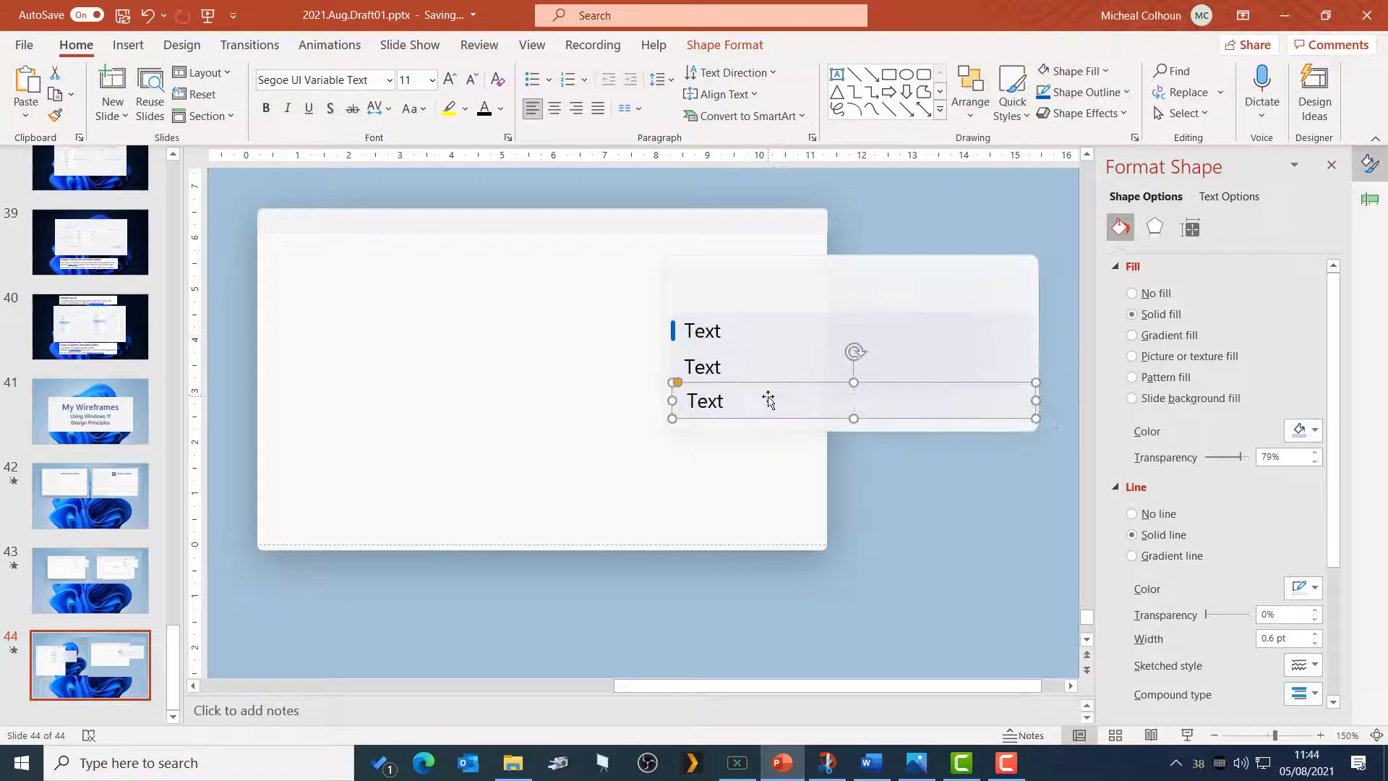
shift+click(739, 355)
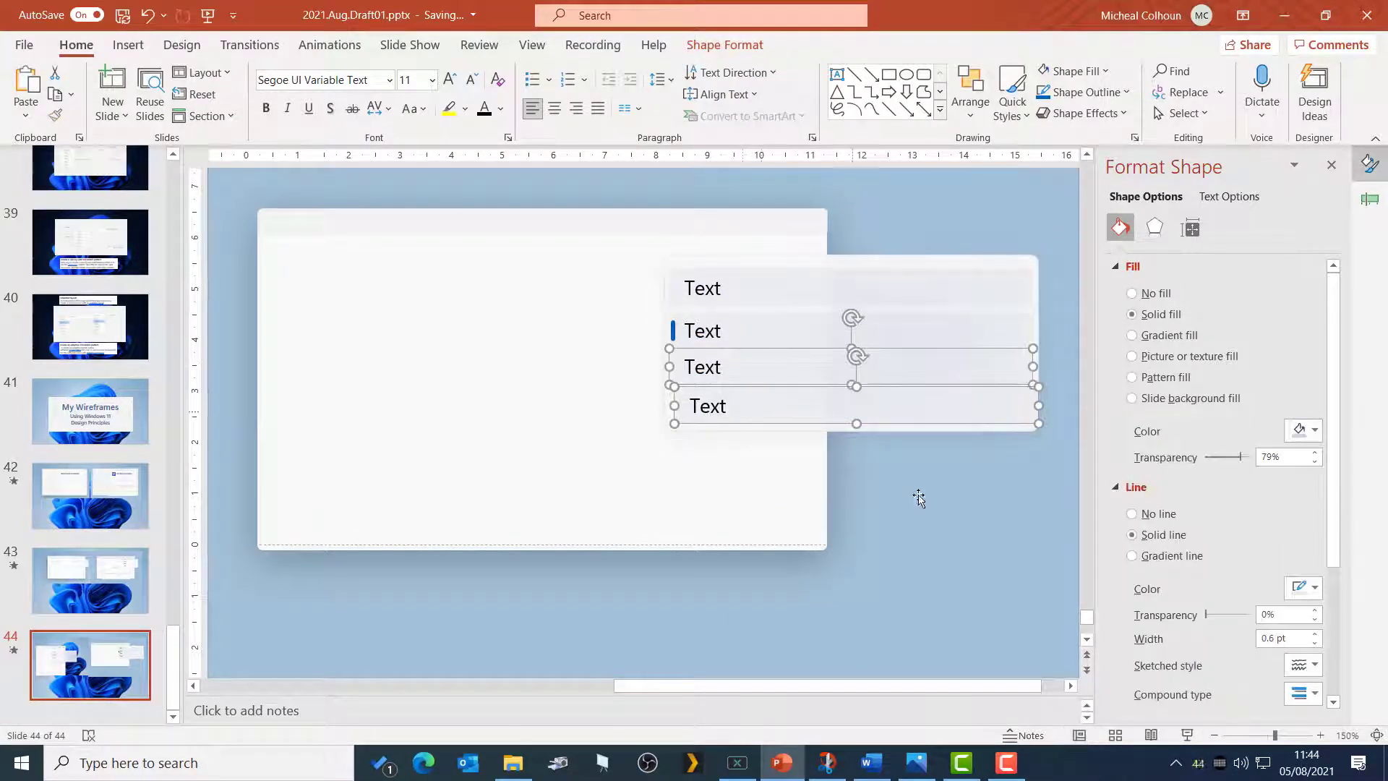
right_click(756, 321)
click(804, 357)
shift+click(744, 393)
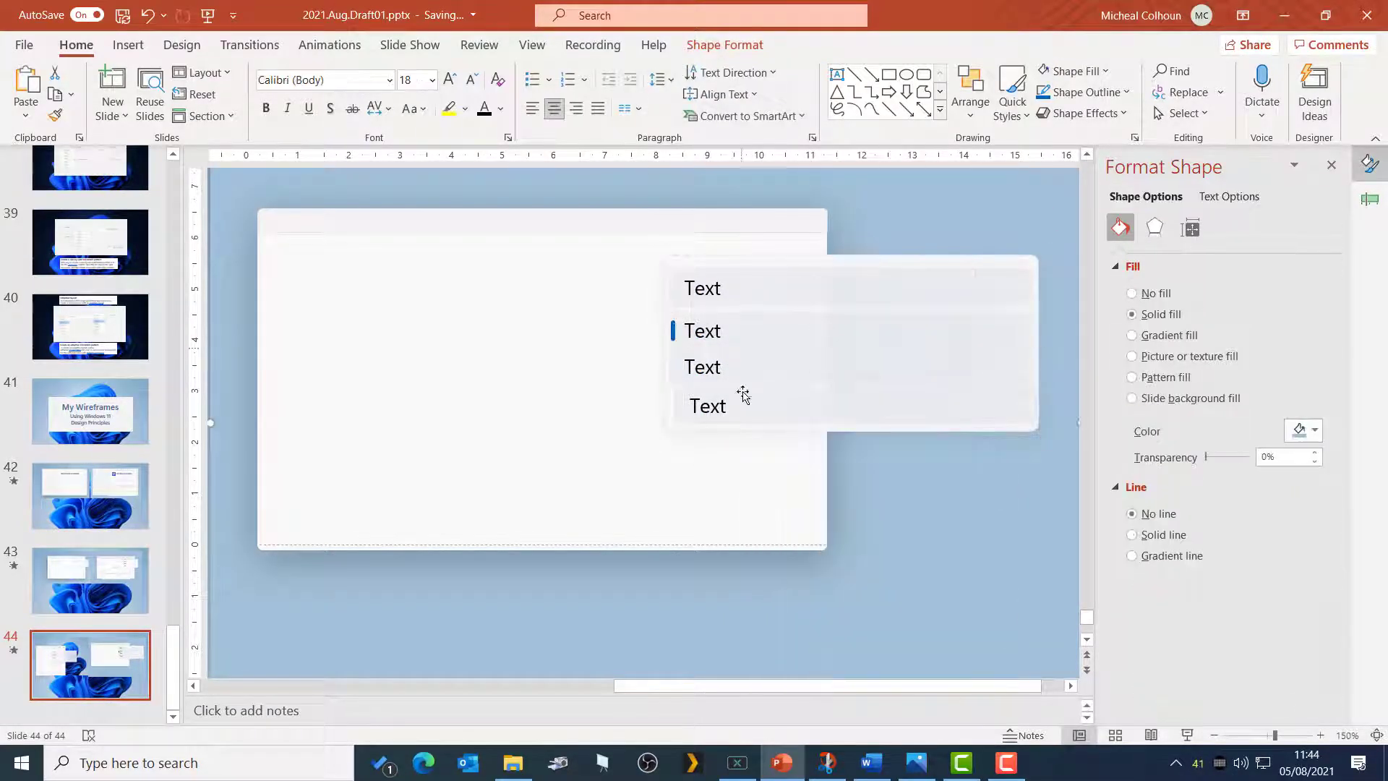
shift+click(752, 365)
shift+click(752, 288)
click(970, 102)
click(1070, 405)
click(1012, 587)
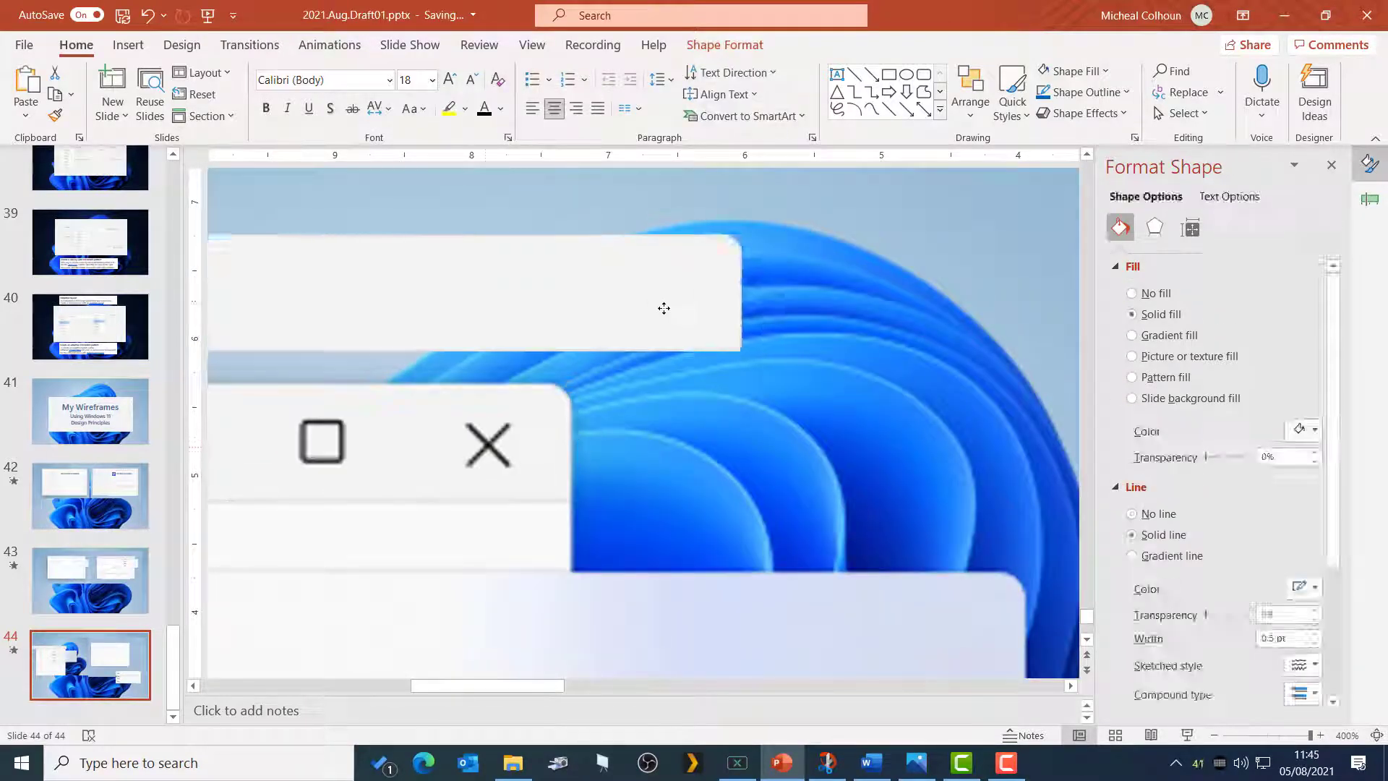
click(129, 44)
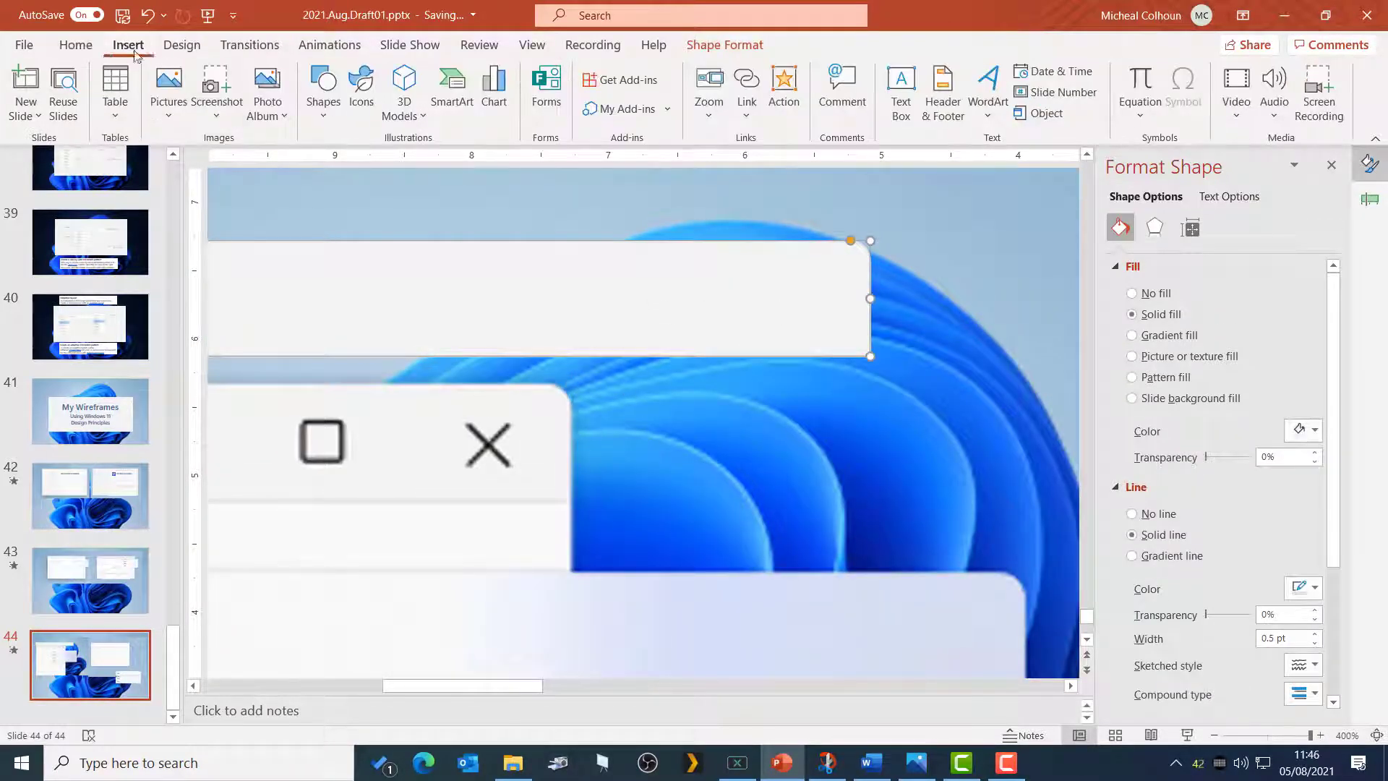
Draw a text box and insert the Segoe Fluent Icons X close glyph.
click(323, 94)
click(319, 233)
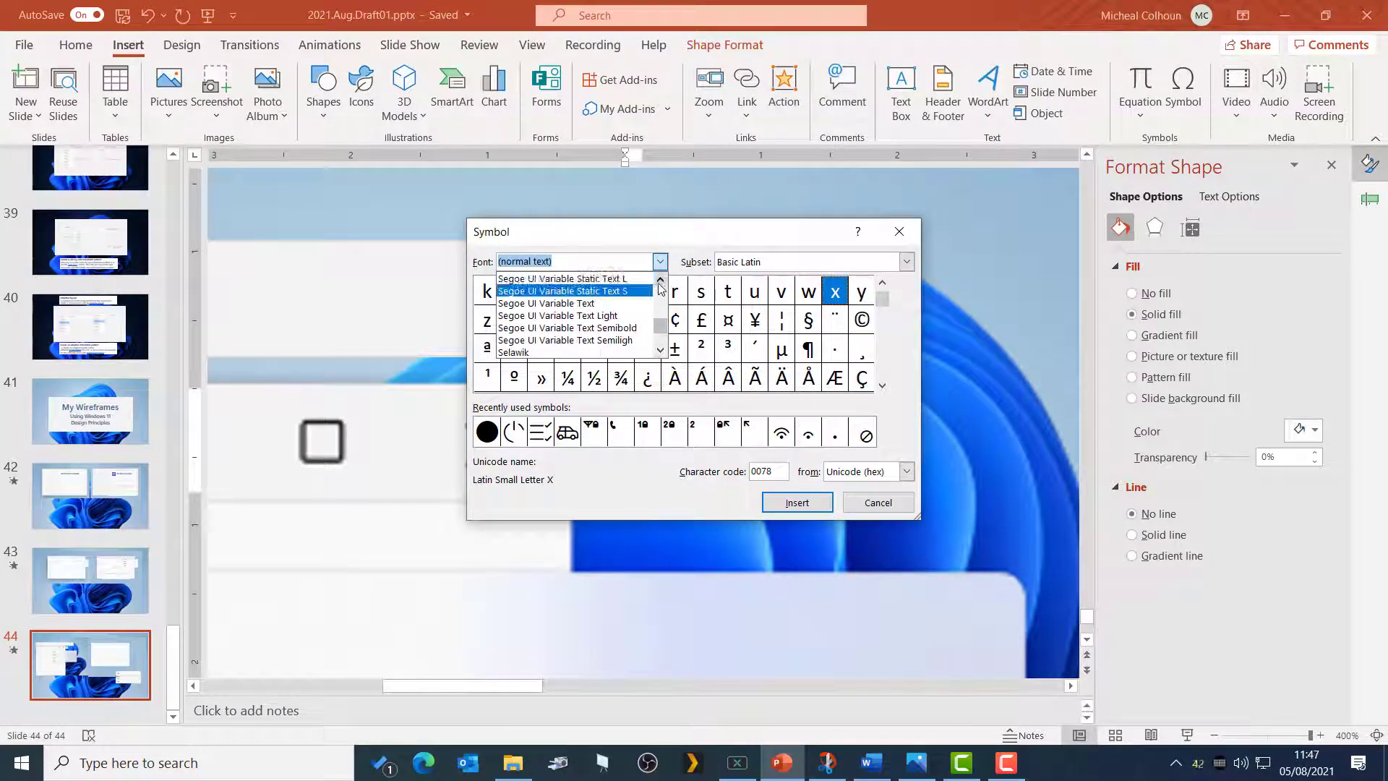
click(604, 284)
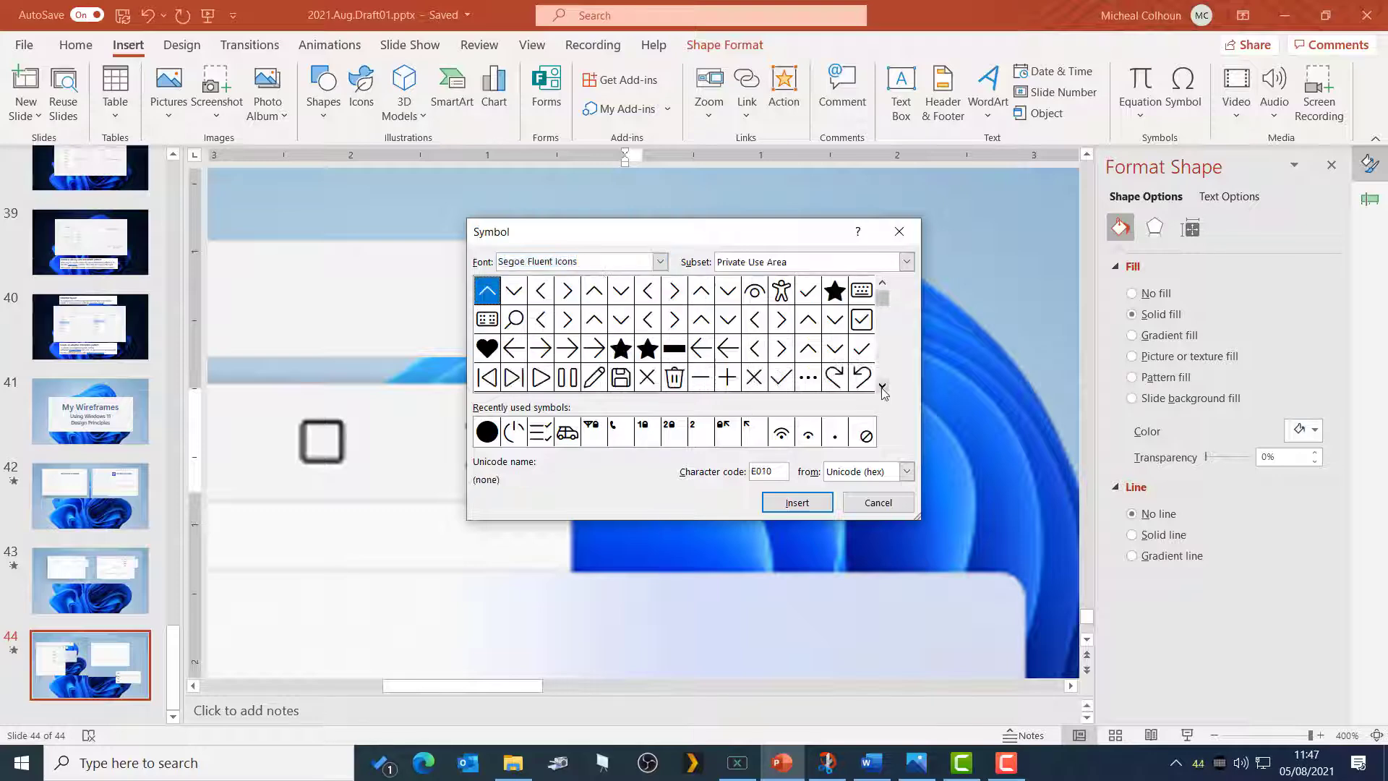
click(780, 501)
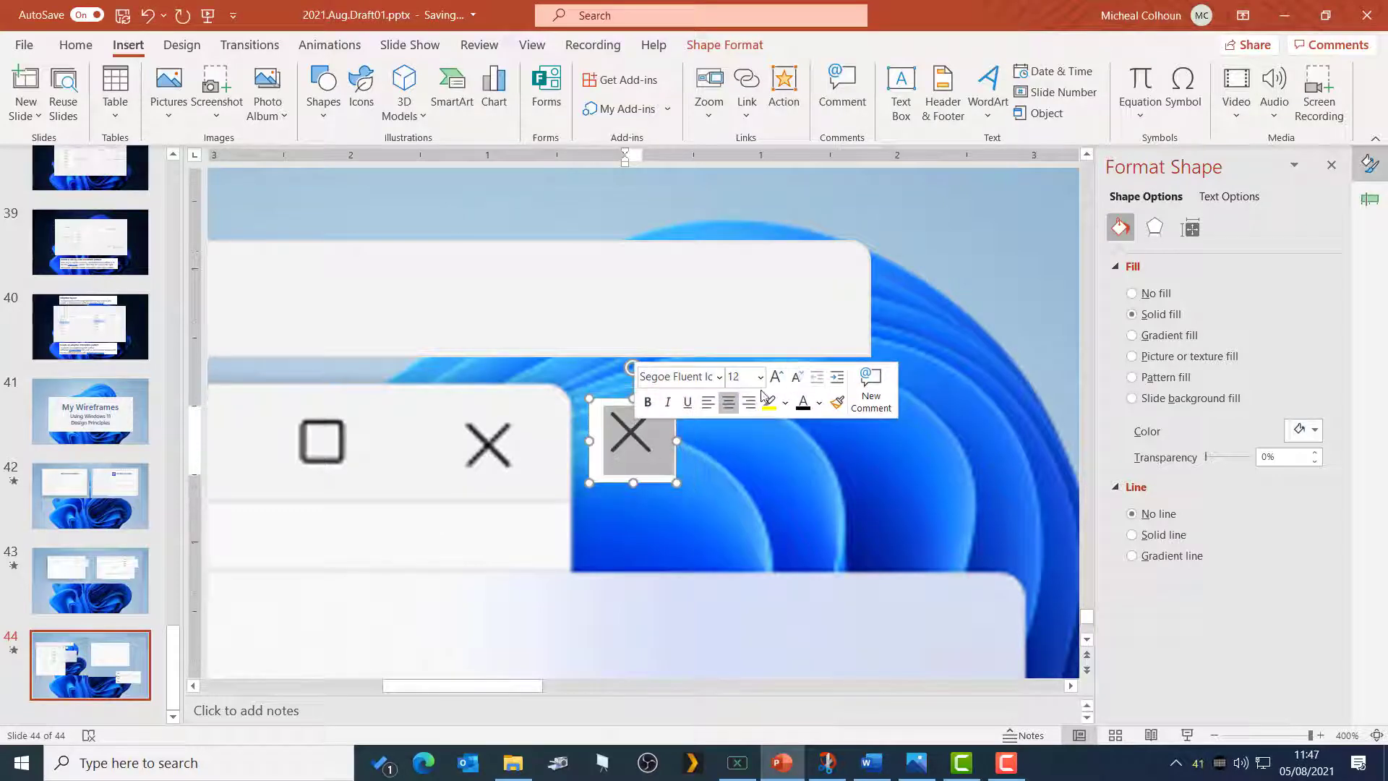
Remove the grey shadow preset from the X glyph.
click(1187, 227)
click(1228, 196)
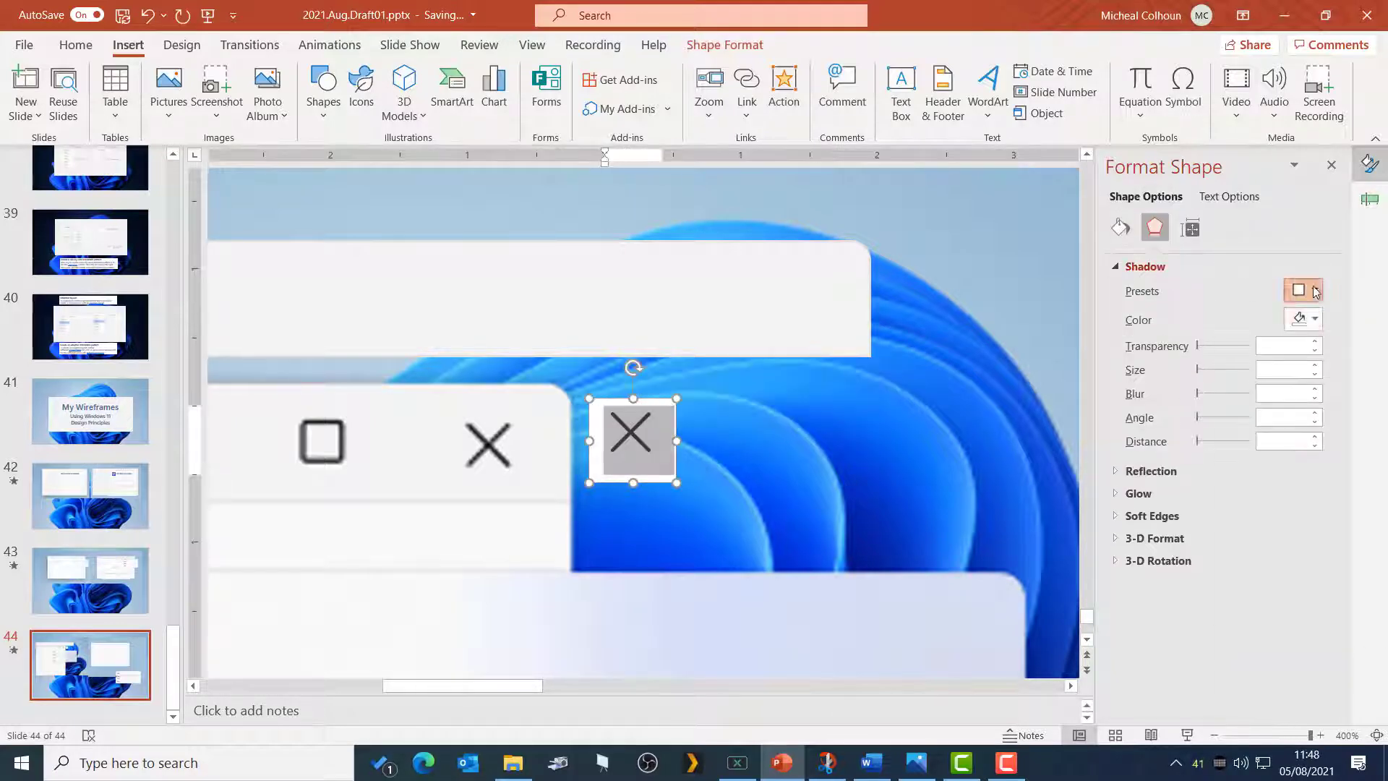
click(1230, 196)
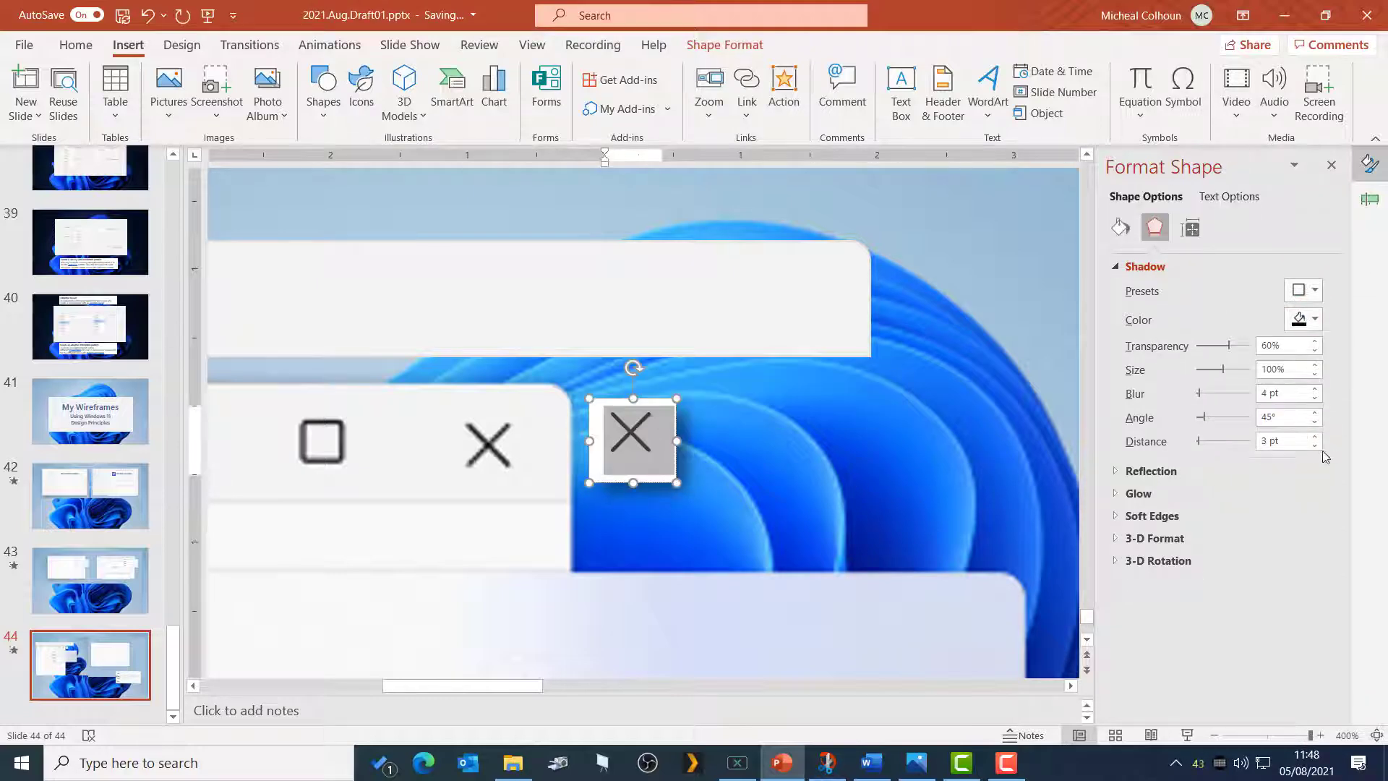
click(1119, 227)
click(770, 454)
click(572, 294)
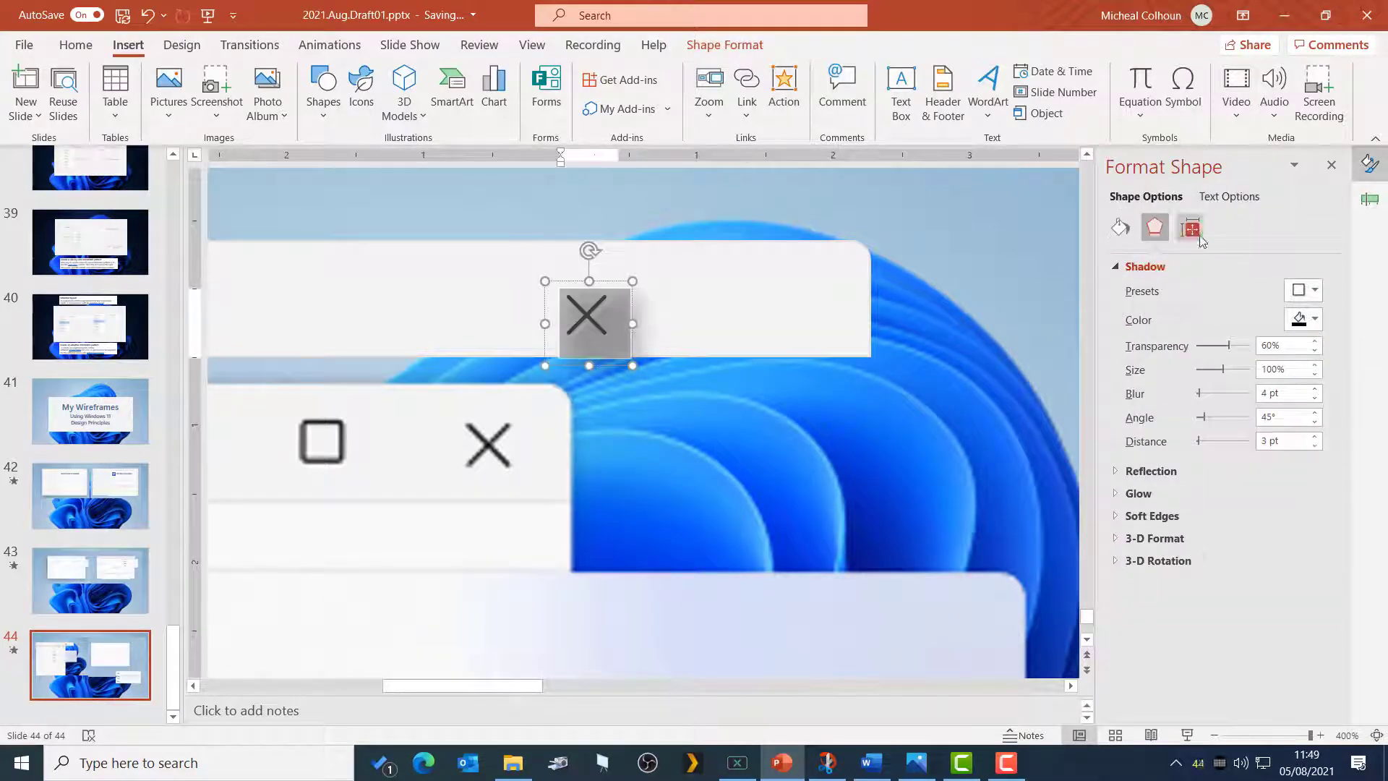
click(1154, 227)
click(1304, 290)
click(1240, 349)
Move the X glyph into the upper window's title bar.
drag(587, 316, 648, 502)
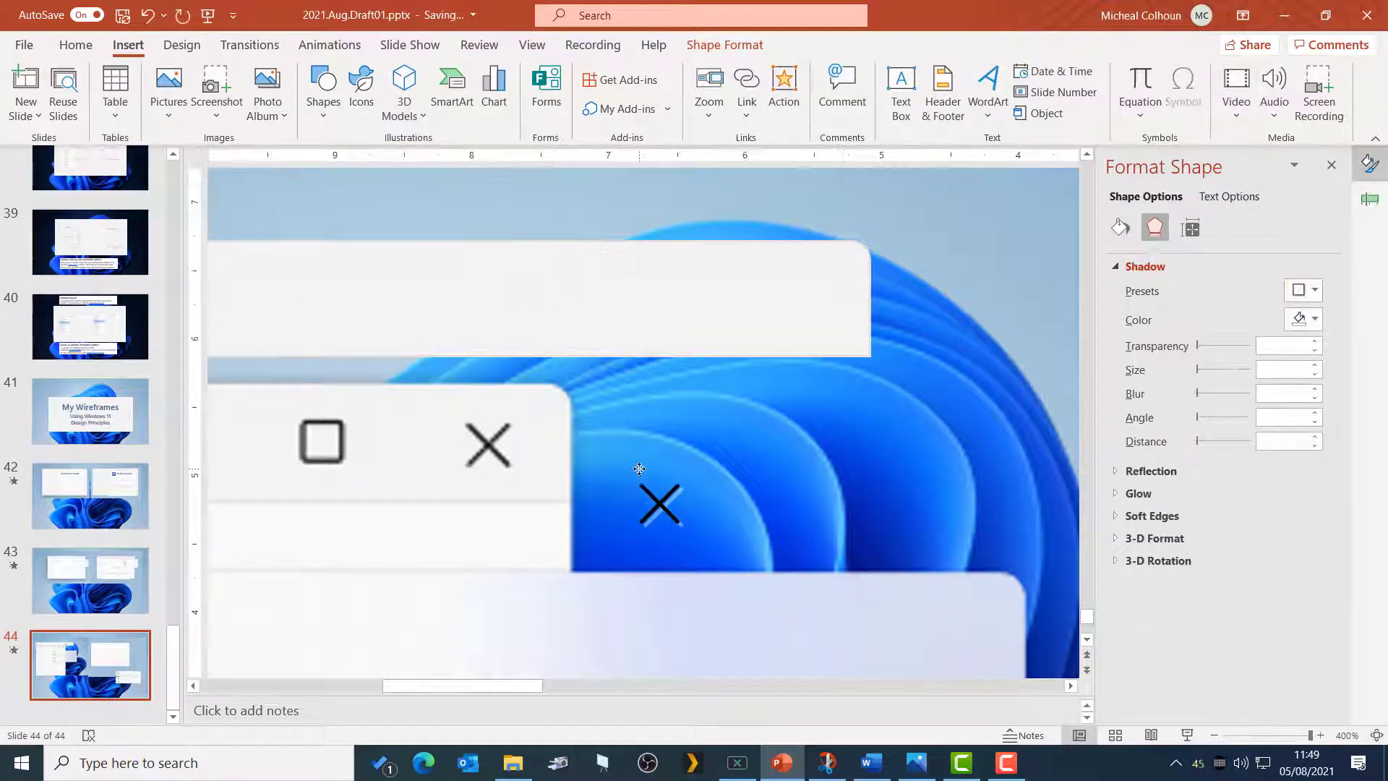
click(1314, 319)
click(1332, 364)
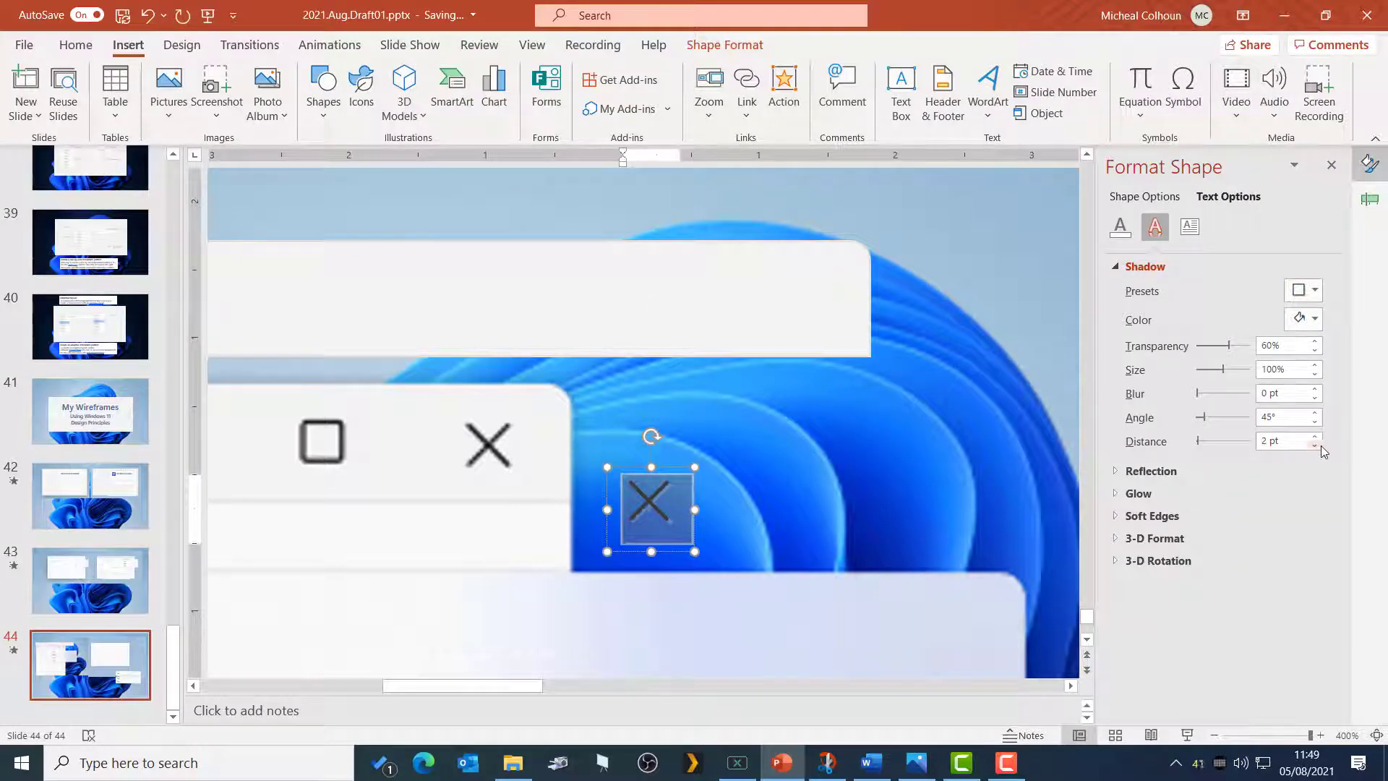
drag(622, 469, 791, 266)
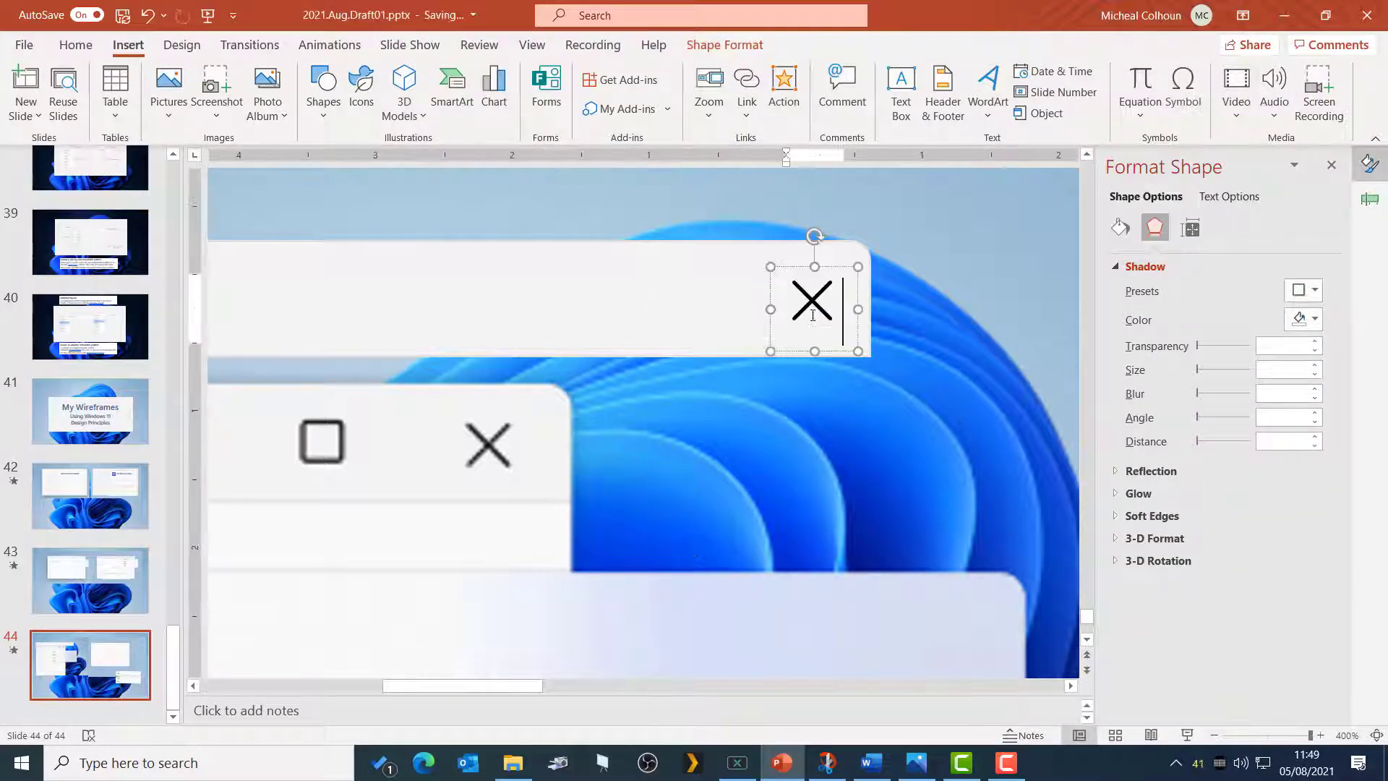
Insert the square maximise glyph beside the X and move it onto the lower title bar.
double_click(713, 302)
click(1182, 94)
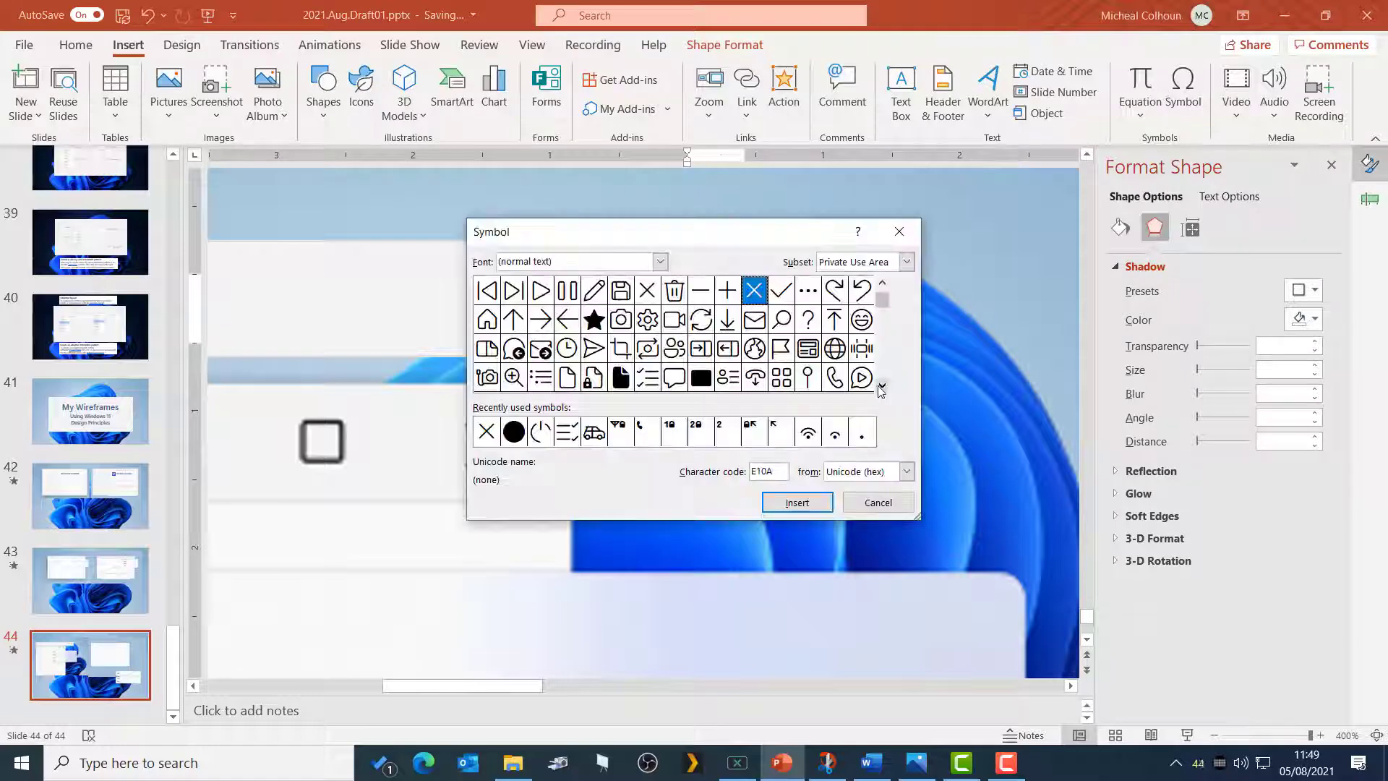
scroll(494, 359, down, 3)
key(Return)
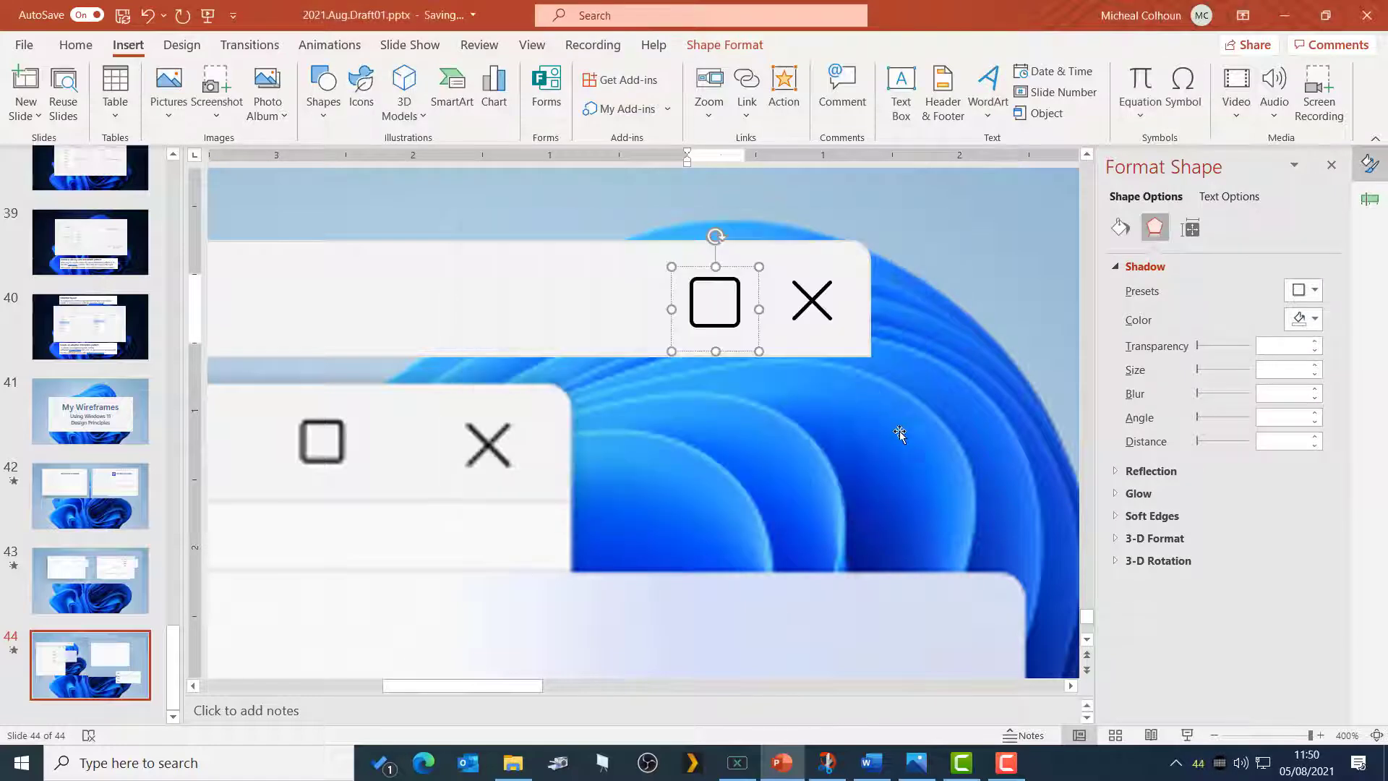
click(769, 480)
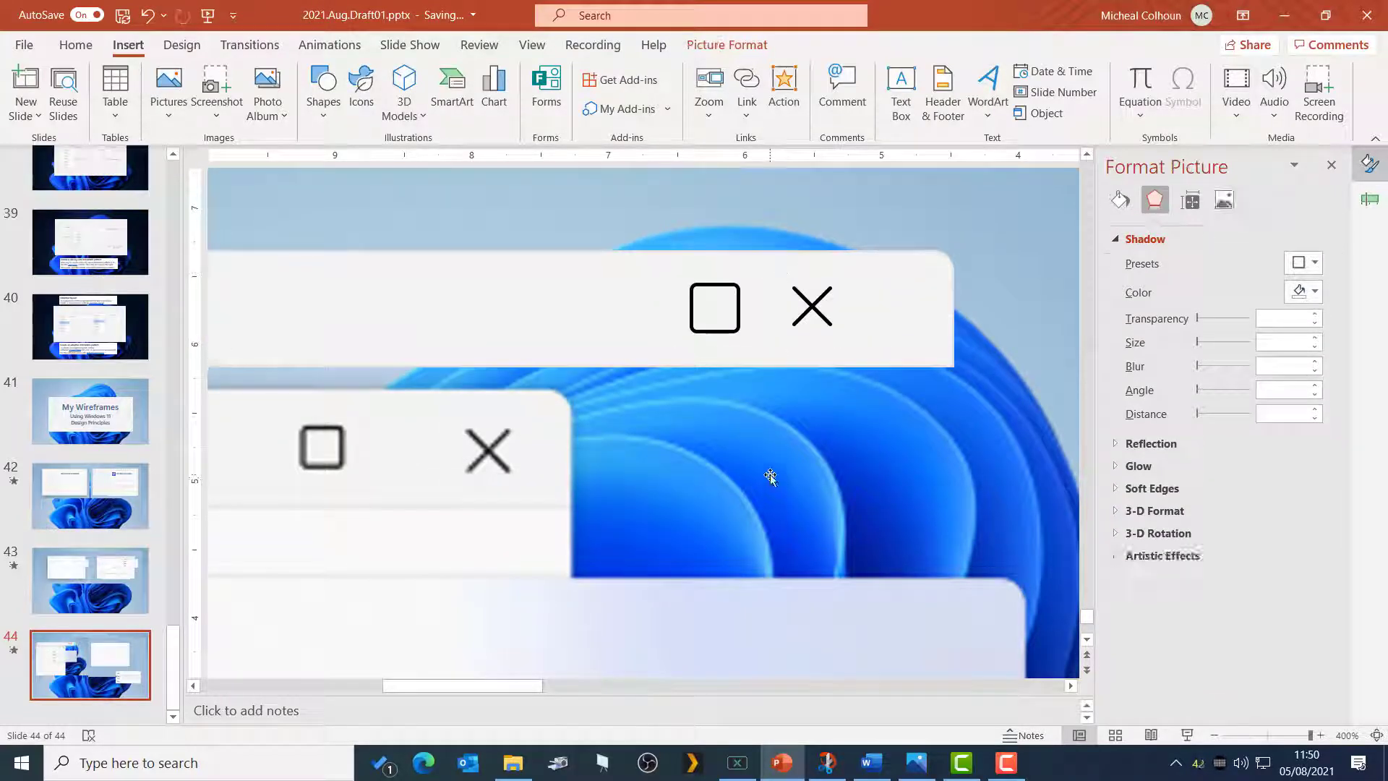
drag(714, 307, 326, 450)
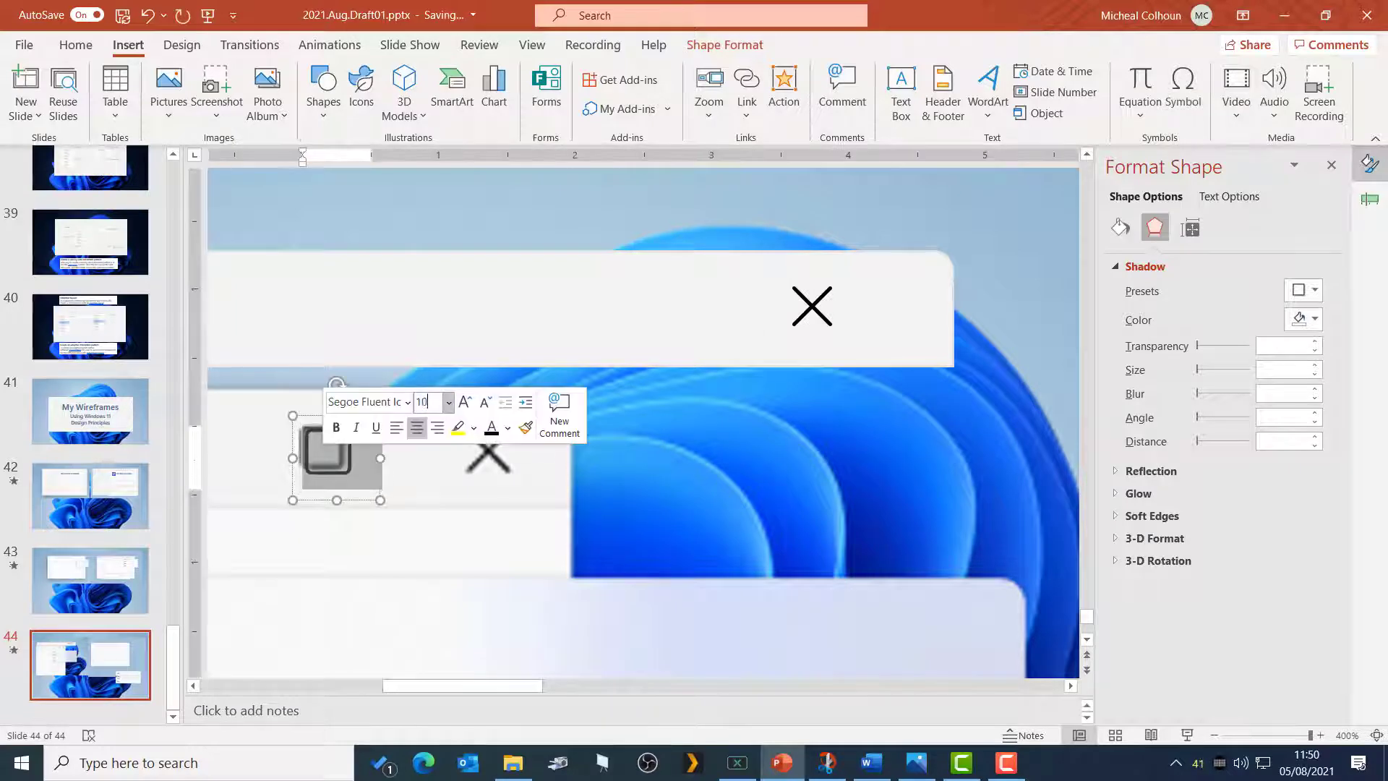
key(Escape)
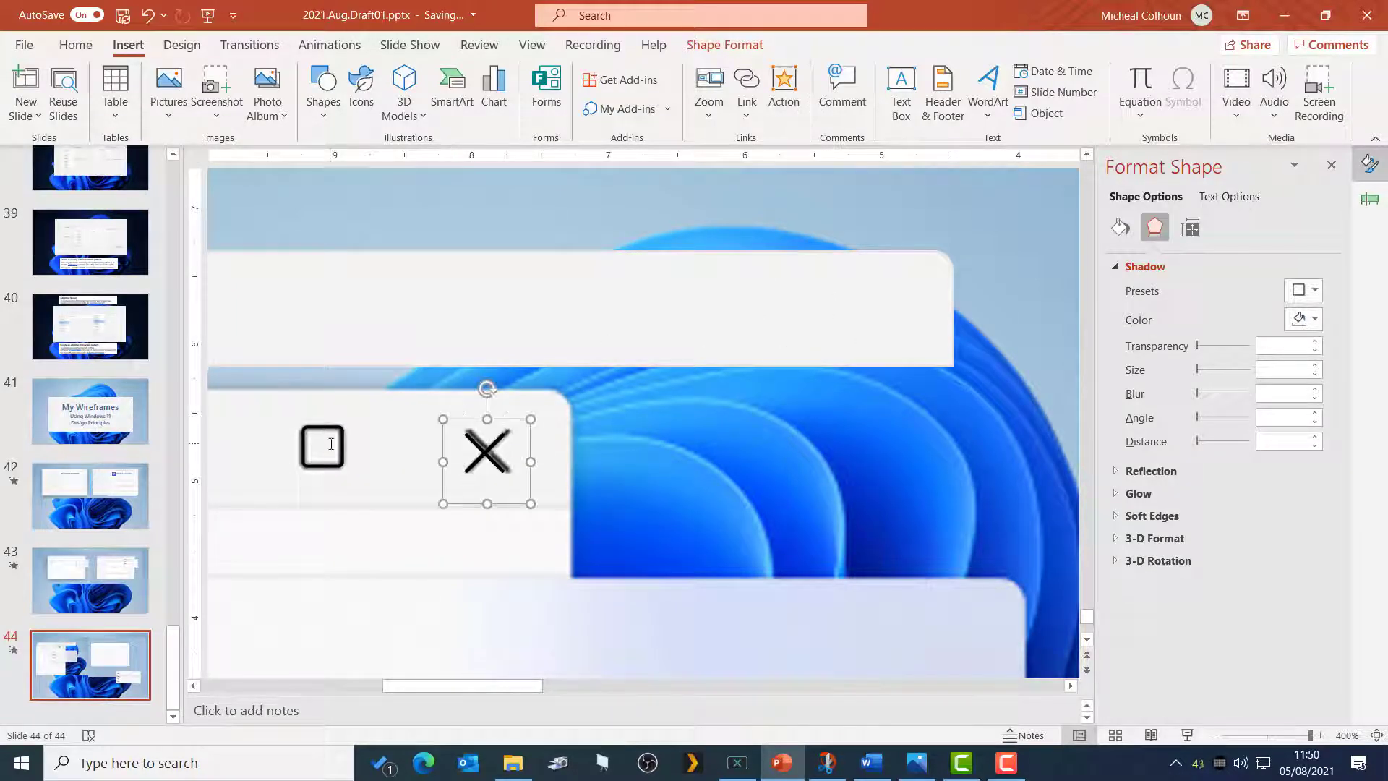
Select the right window's title bar shape and show the Animation Pane.
shift+click(331, 444)
right_click(421, 282)
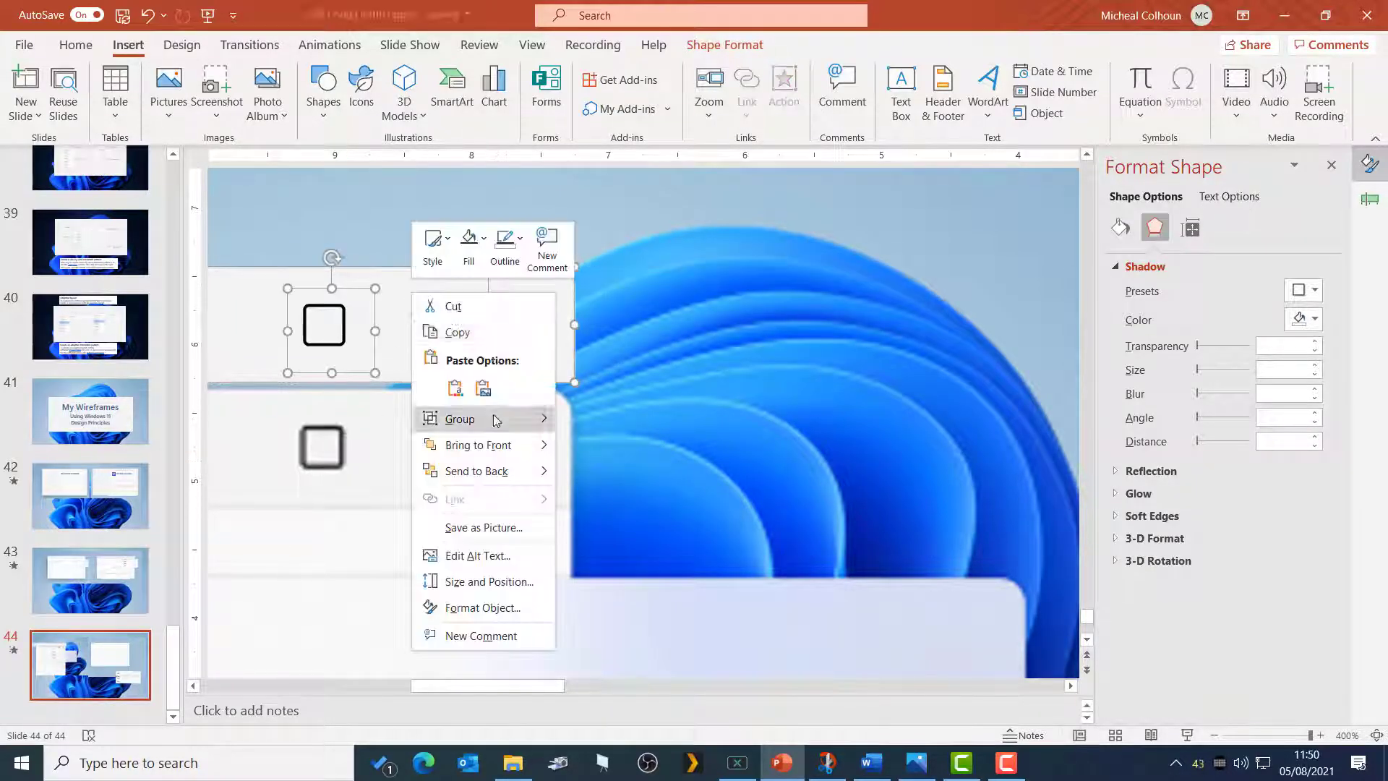
ctrl+scroll(926, 578, down, 8)
click(925, 571)
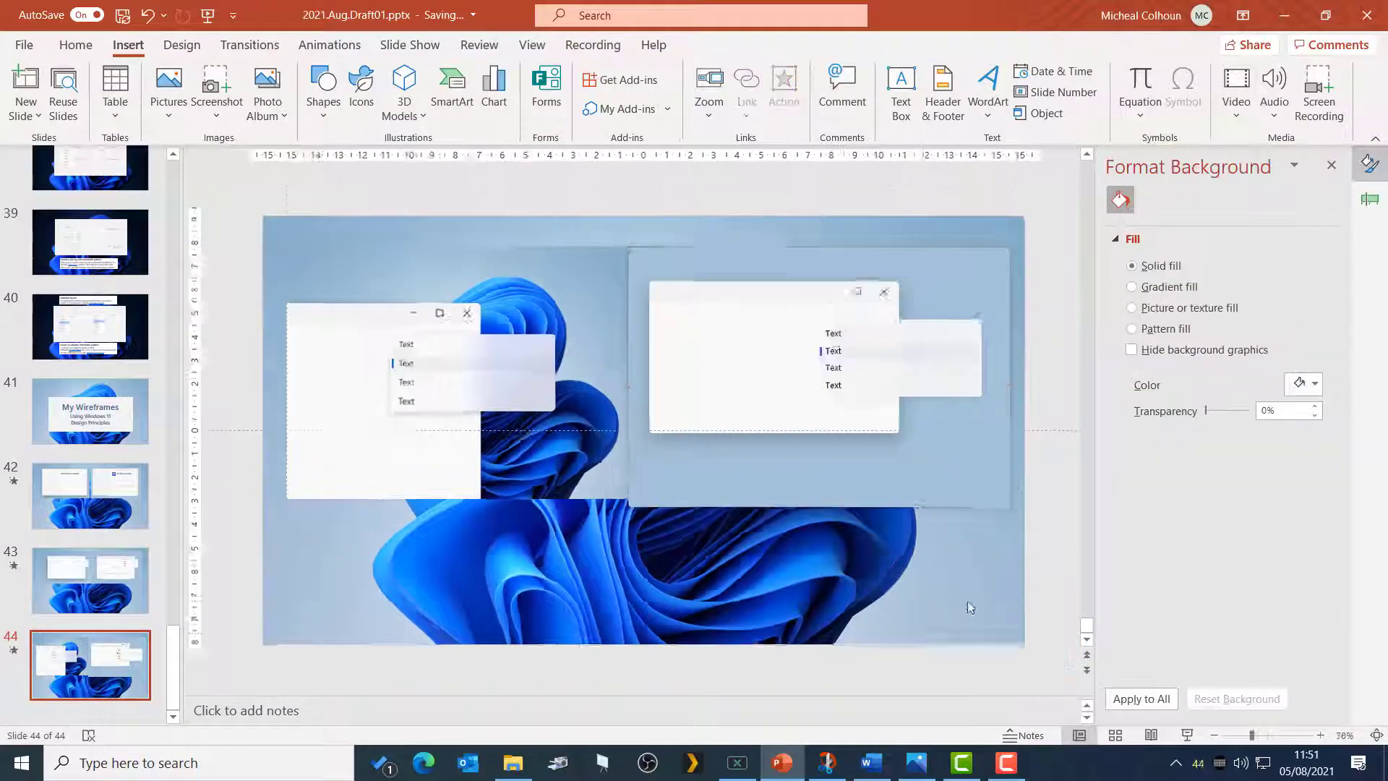
ctrl+scroll(932, 578, down, 3)
click(652, 379)
click(783, 477)
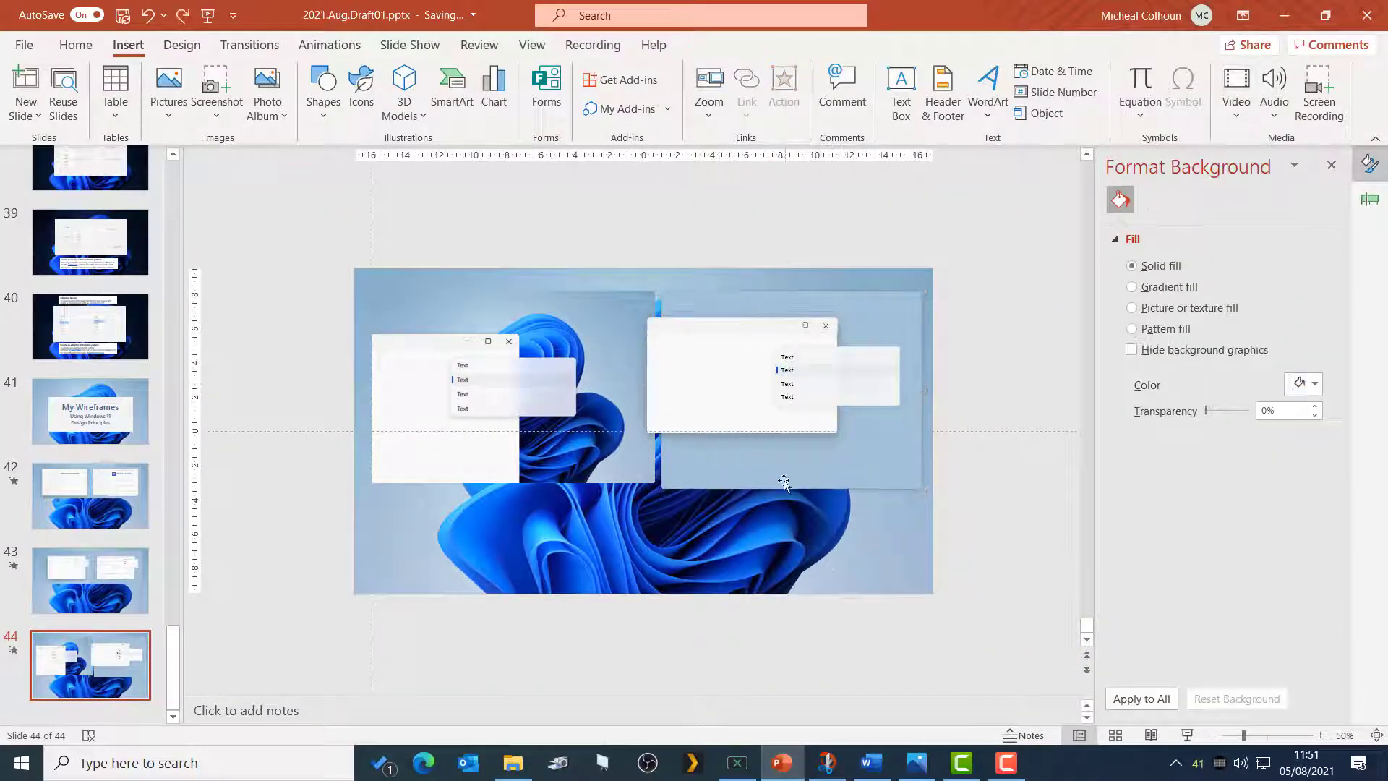
click(712, 332)
ctrl+scroll(712, 333, up, 10)
ctrl+scroll(743, 340, down, 7)
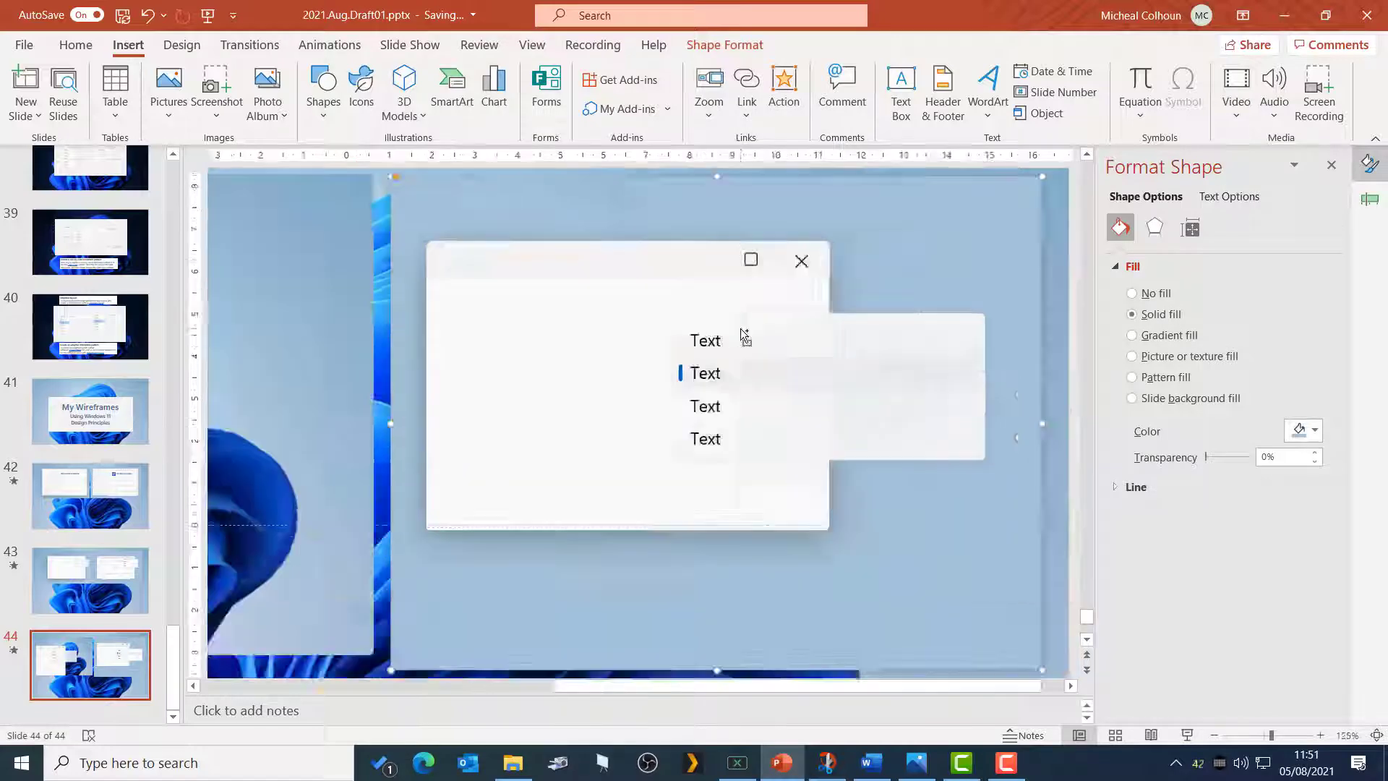
click(330, 44)
click(1006, 72)
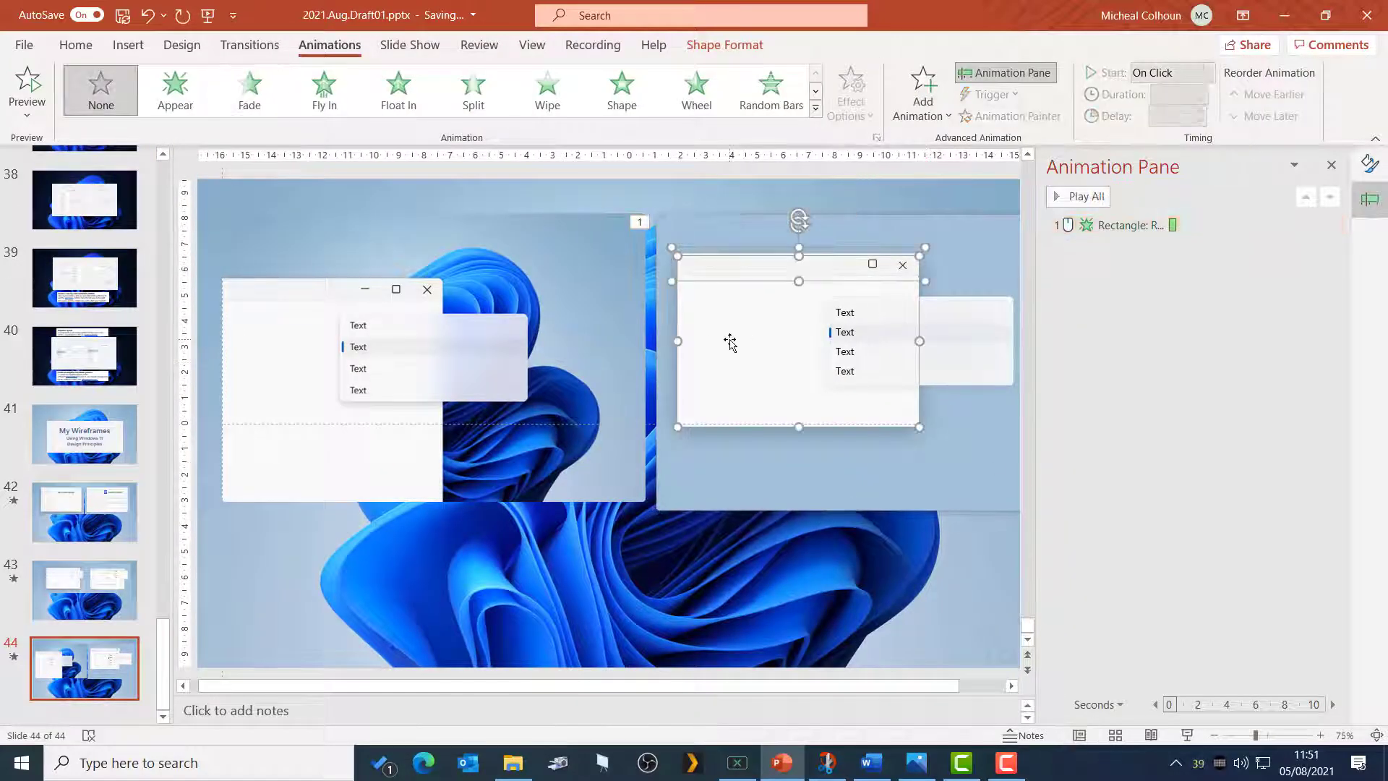
Group the title bar with its caption icons and preview the slide show.
click(741, 404)
right_click(741, 404)
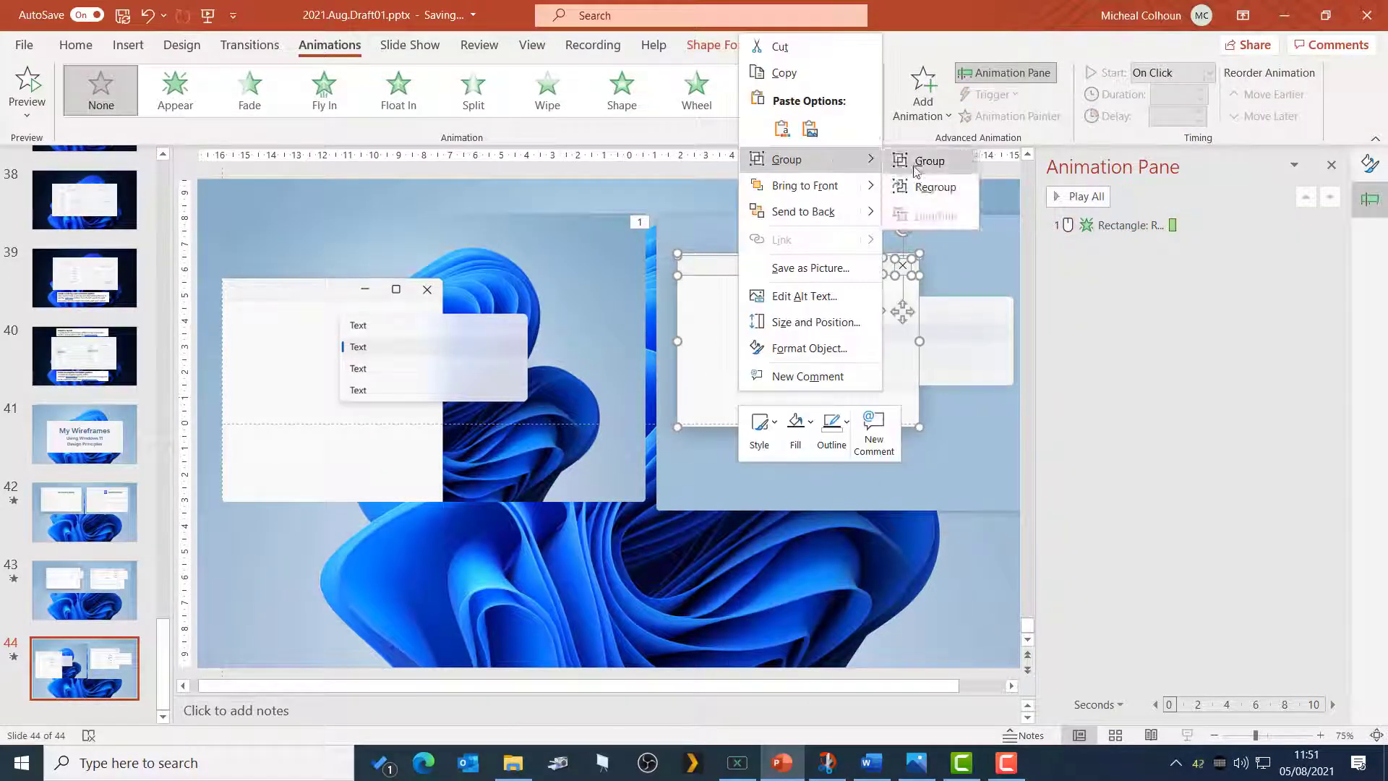
click(932, 161)
right_click(991, 311)
click(1186, 735)
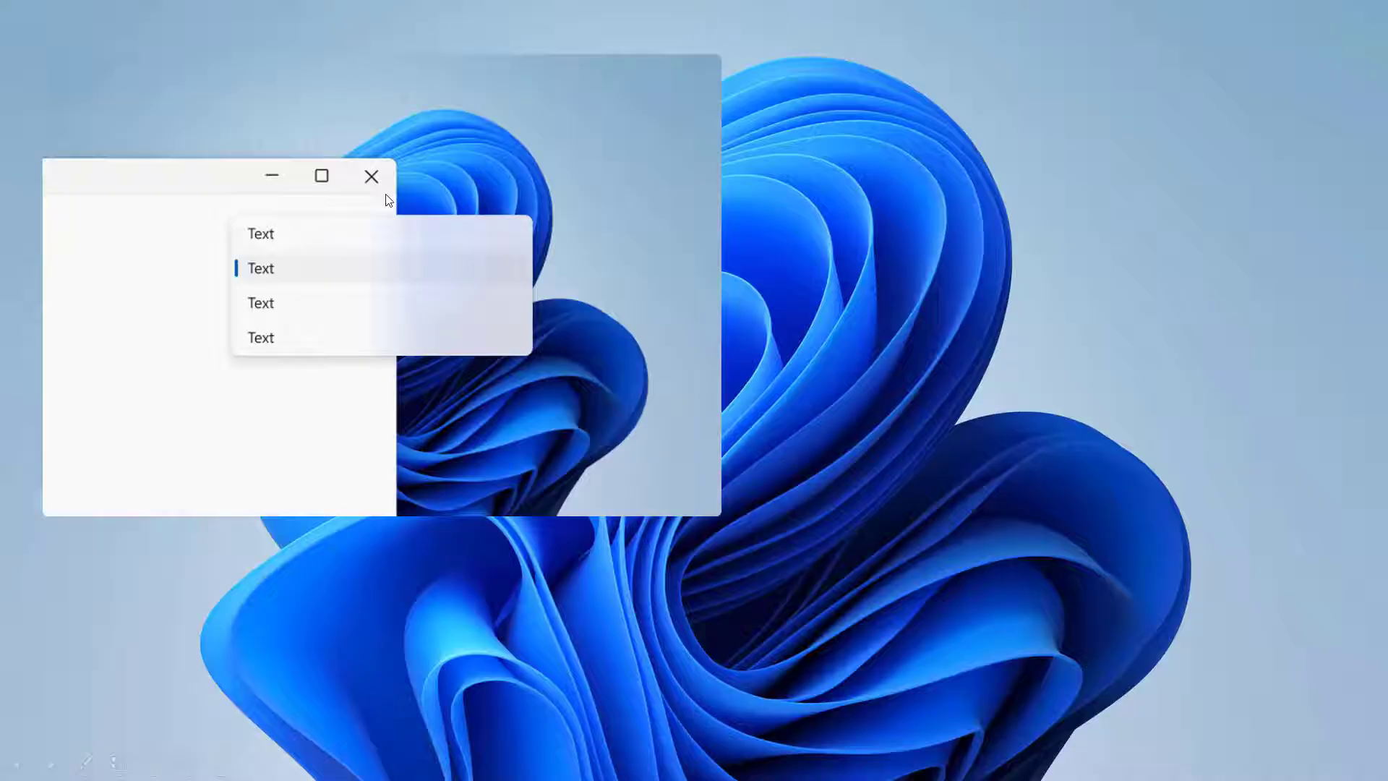
key(Escape)
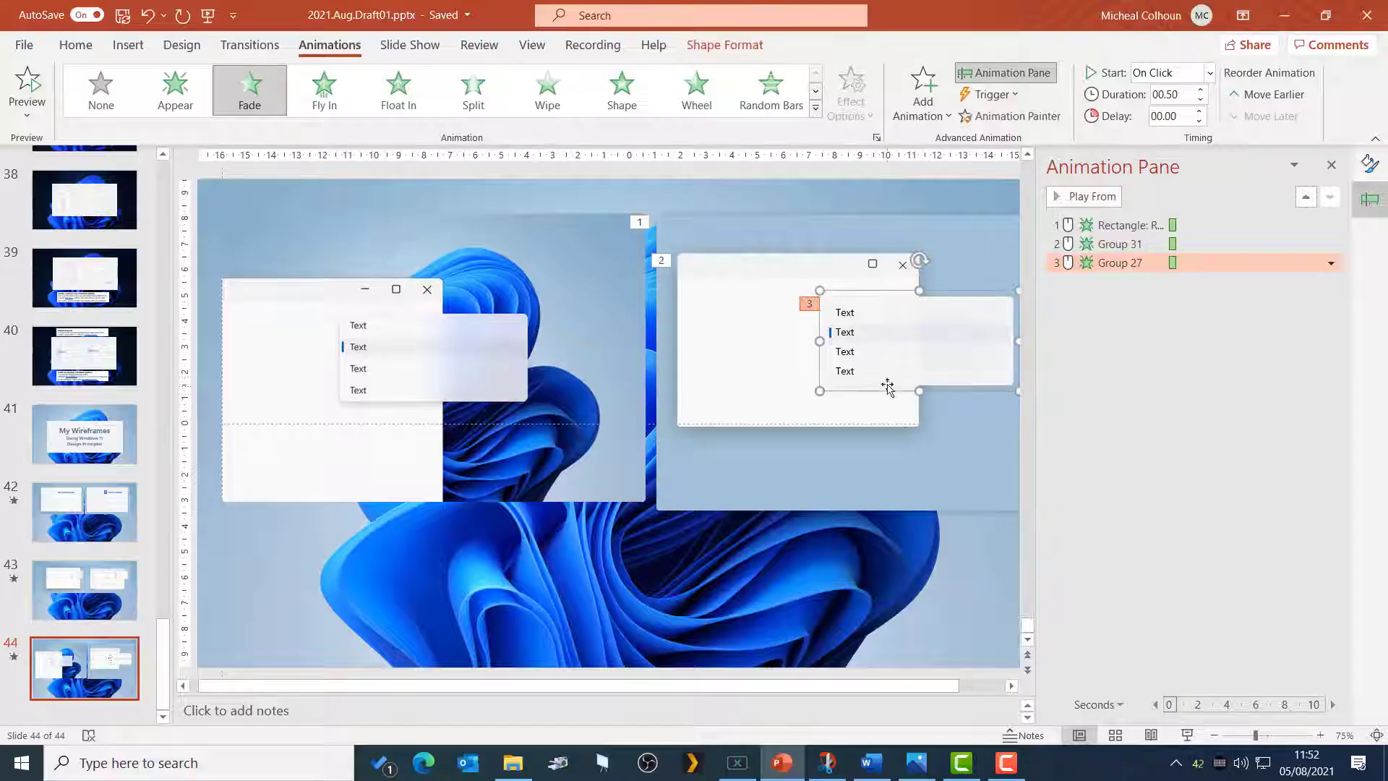
Move the Text list lower and place a copy beside the first one.
drag(889, 383, 913, 471)
ctrl+scroll(870, 502, up, 2)
right_click(729, 438)
key(Escape)
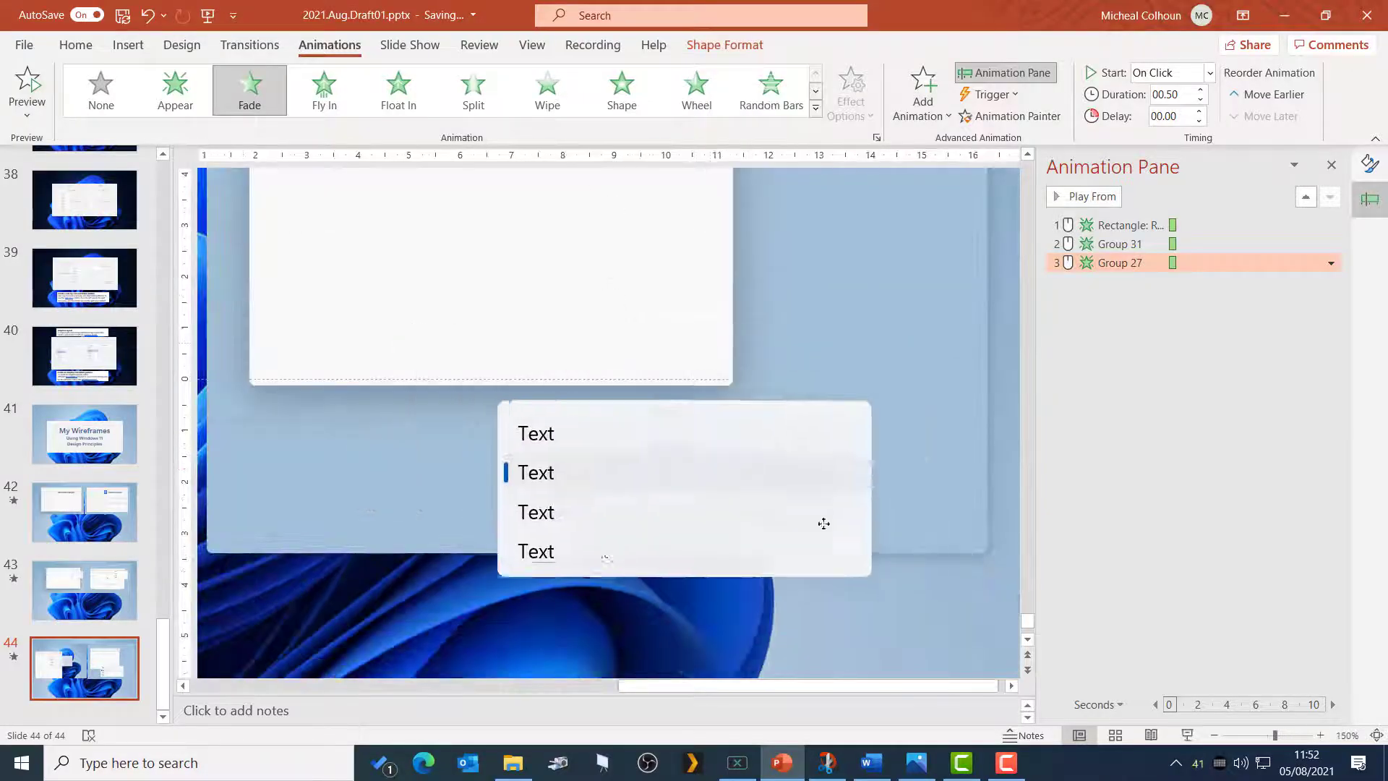
click(636, 619)
ctrl+scroll(636, 619, down, 5)
right_click(570, 430)
drag(458, 403, 579, 498)
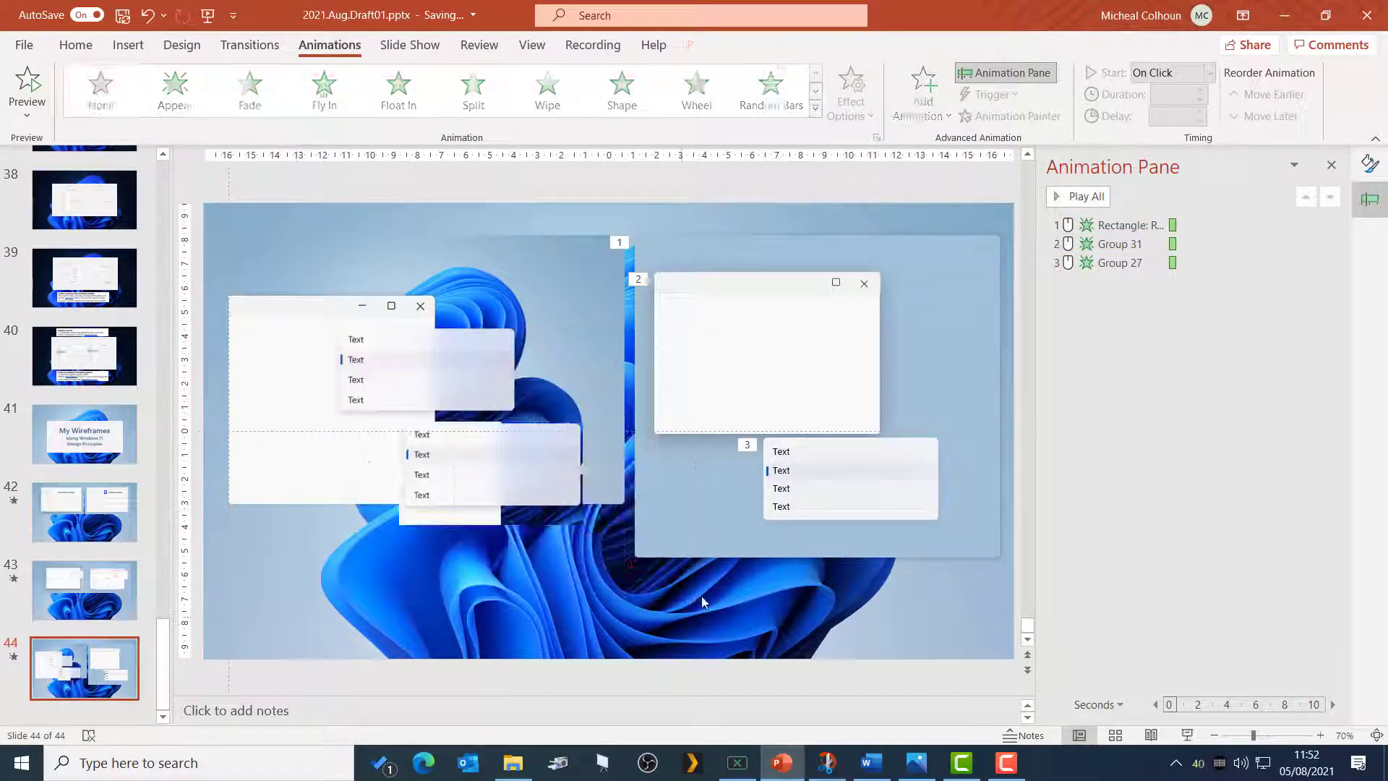
ctrl+scroll(579, 498, up, 4)
Move the Text list to the bottom of the right window's panel.
click(915, 477)
scroll(898, 336, up, 3)
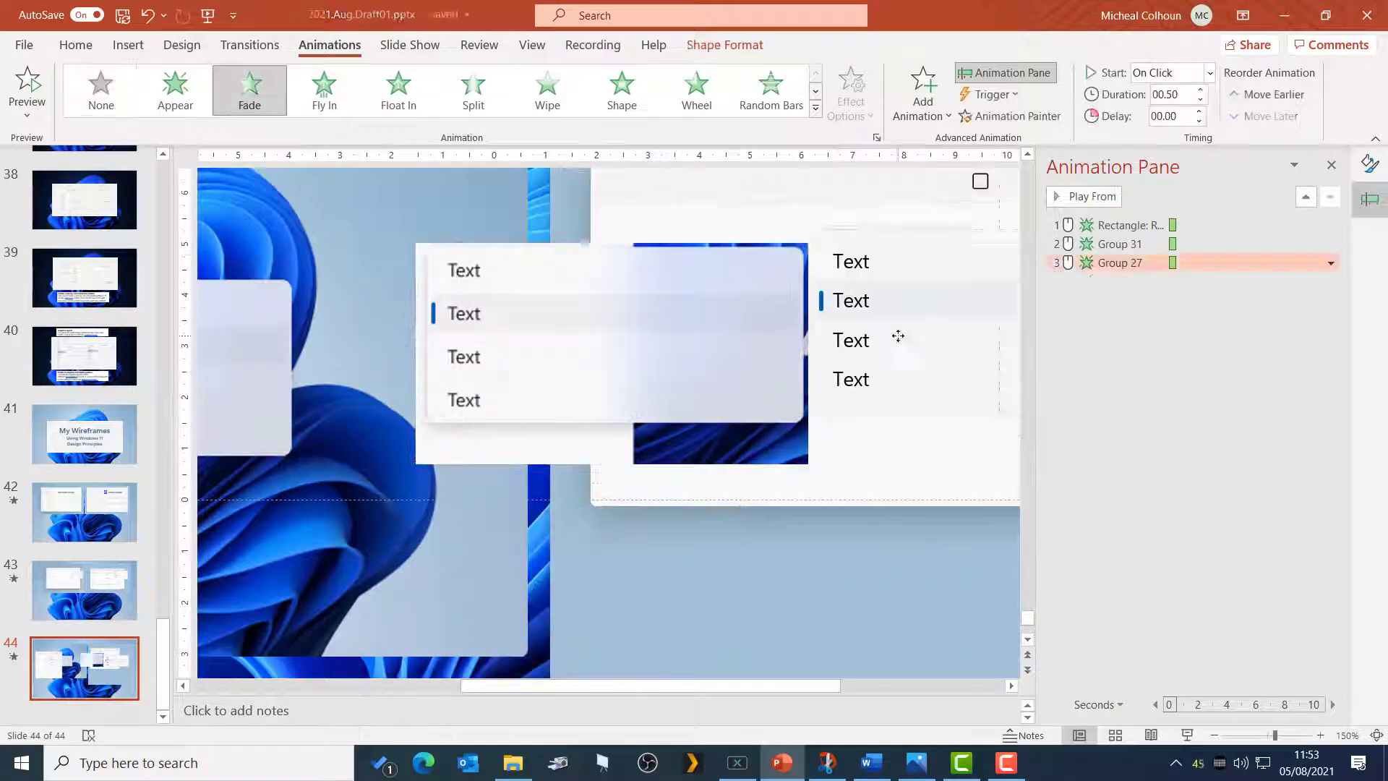
ctrl+scroll(931, 464, down, 3)
right_click(917, 424)
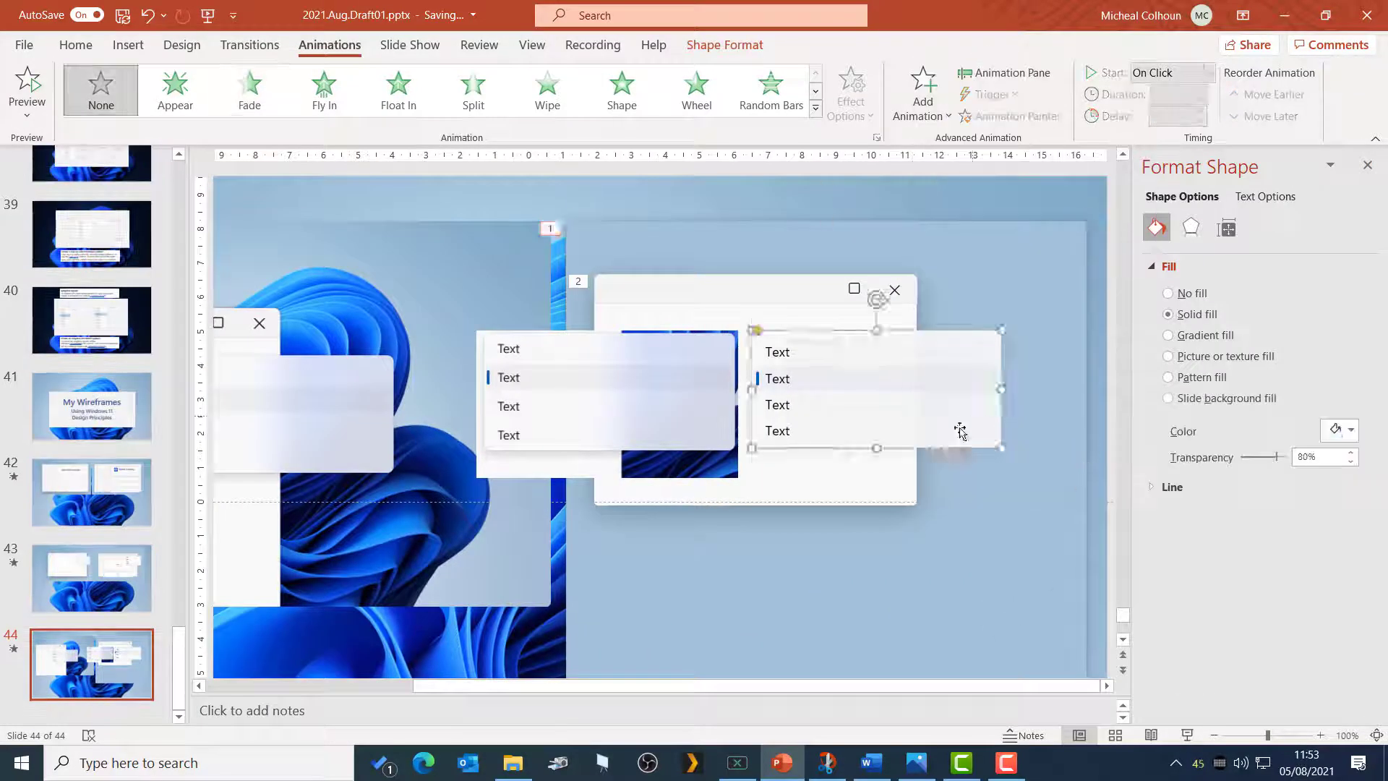
drag(961, 434, 960, 523)
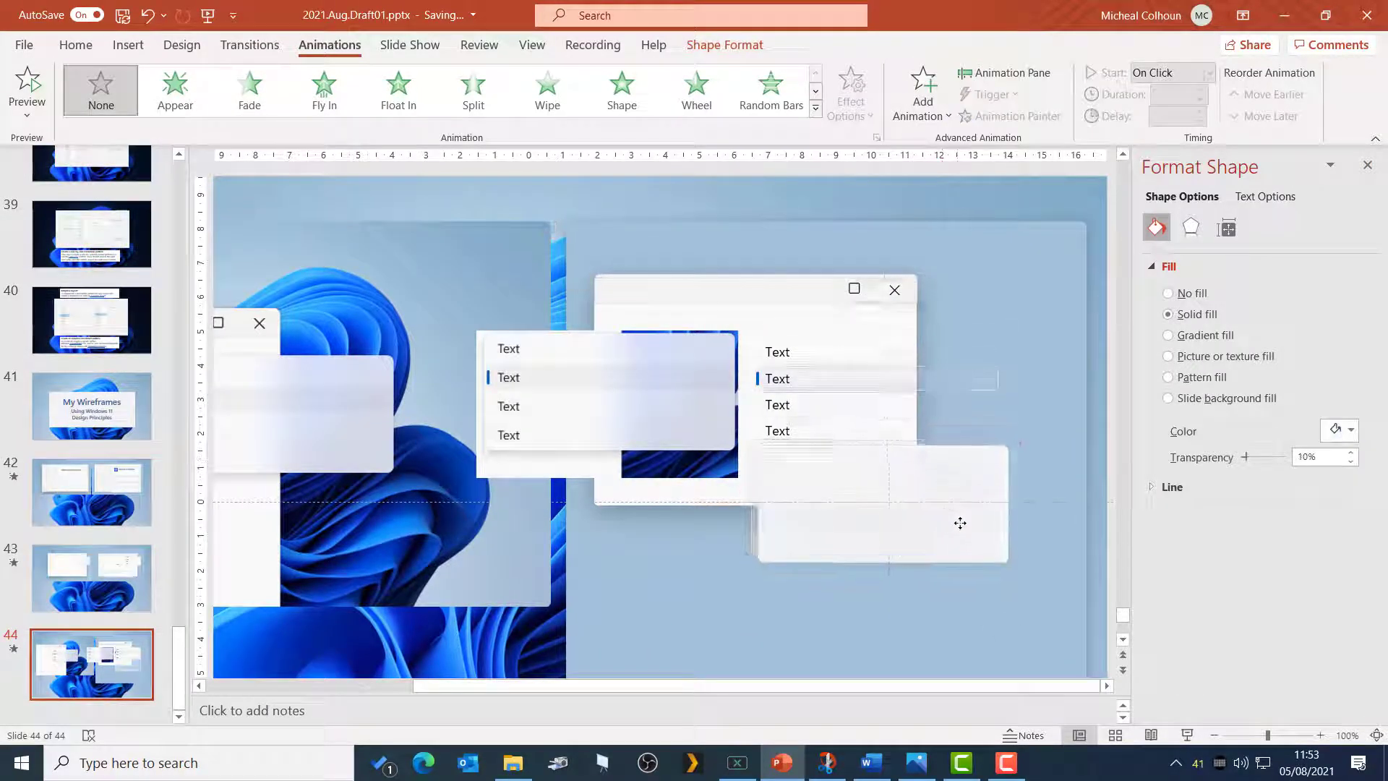
click(614, 573)
ctrl+scroll(613, 574, down, 3)
click(982, 412)
click(924, 375)
drag(923, 374, 936, 583)
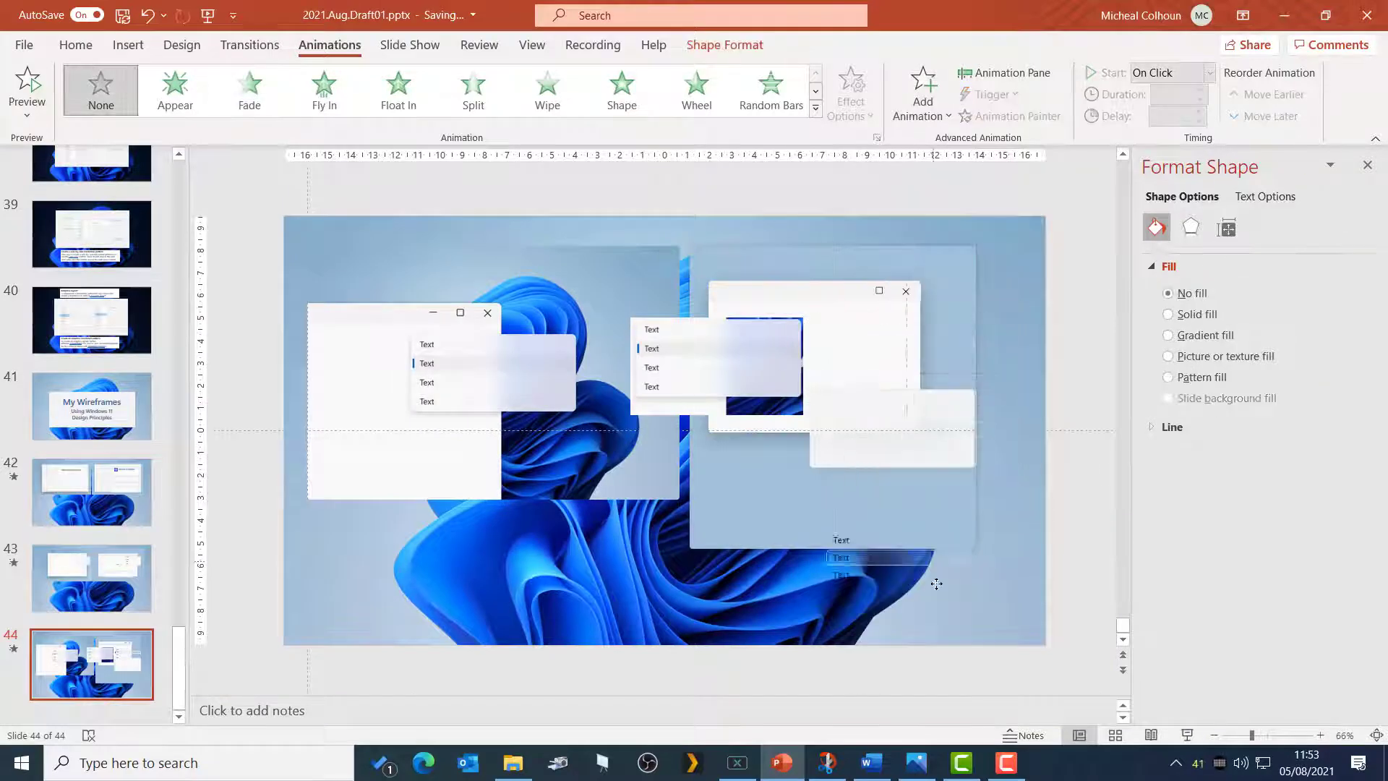
click(724, 45)
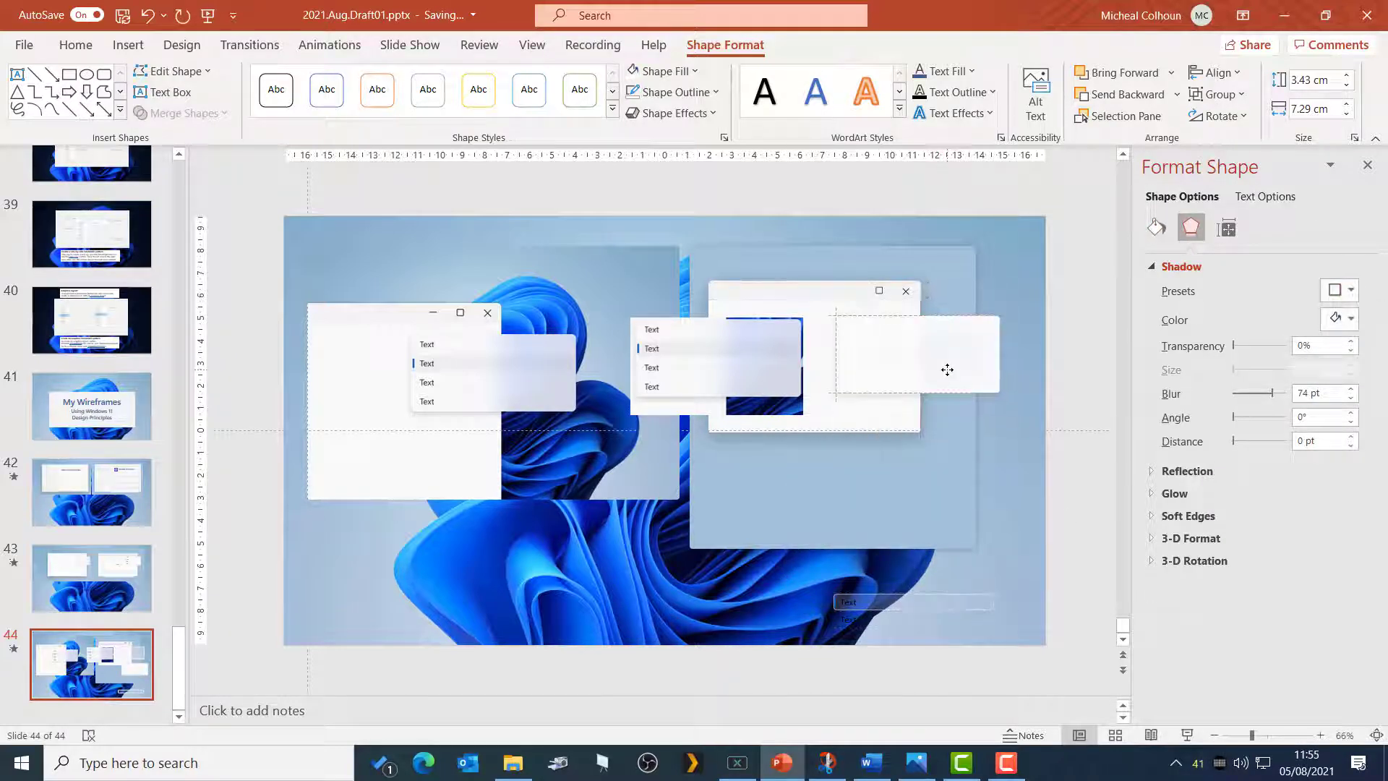
Delete the white card covering the Text list and the extra middle Text list picture.
click(995, 434)
click(918, 354)
click(969, 94)
click(967, 103)
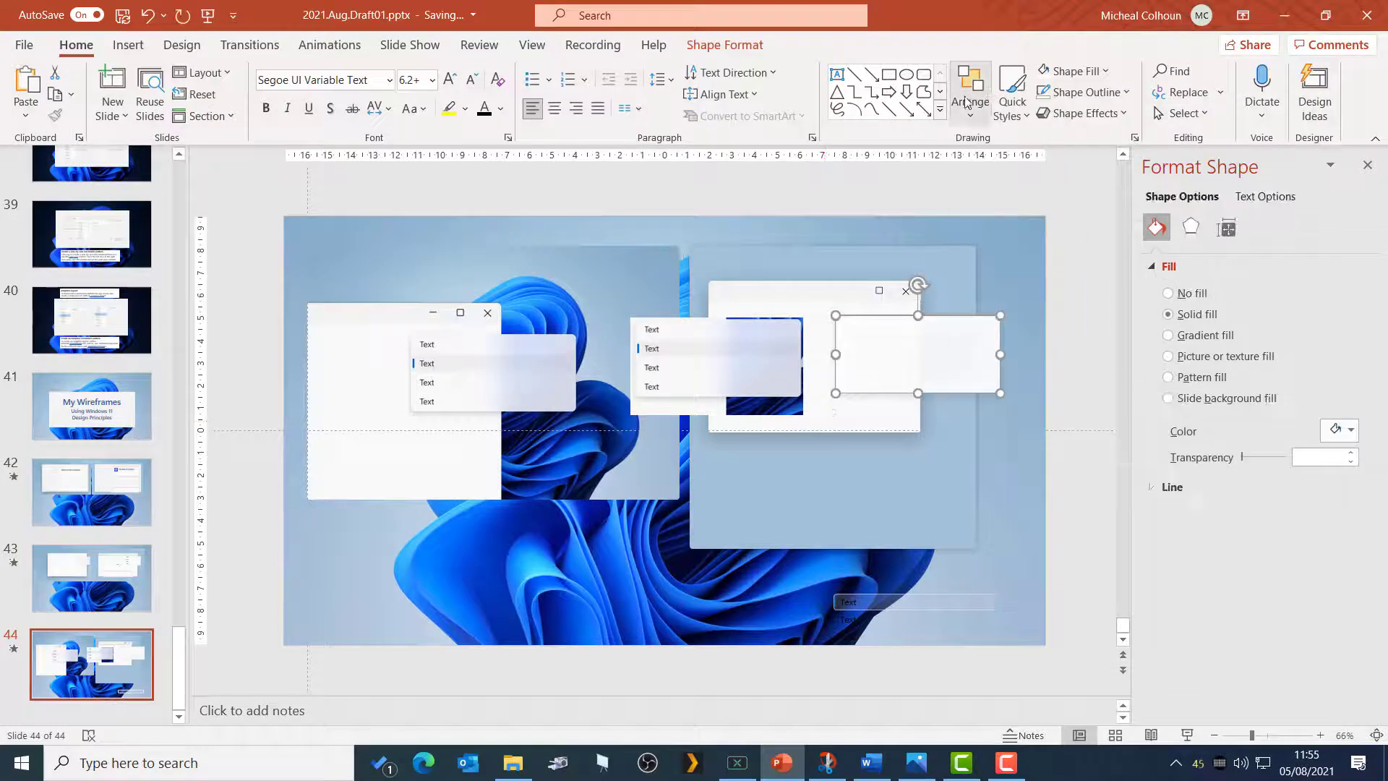
right_click(928, 365)
click(939, 374)
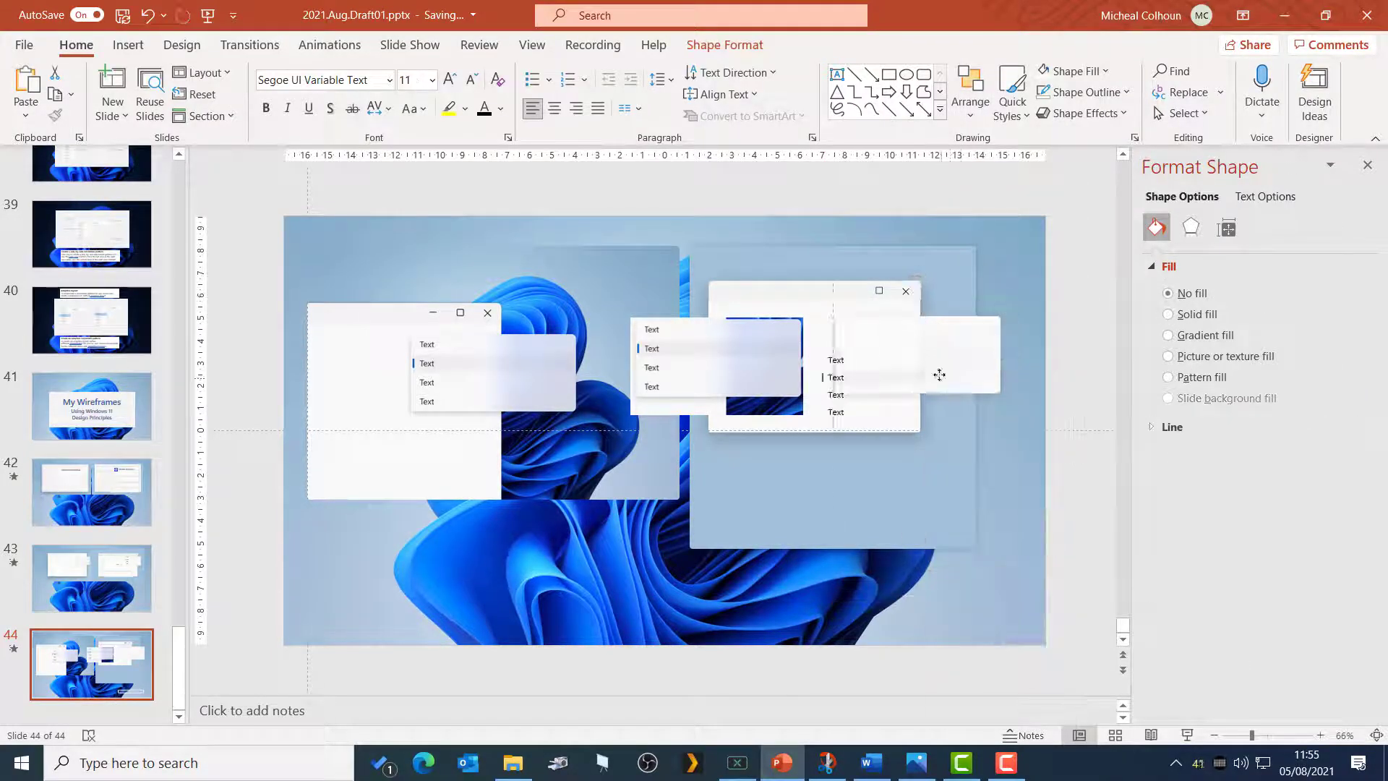
click(765, 356)
key(Delete)
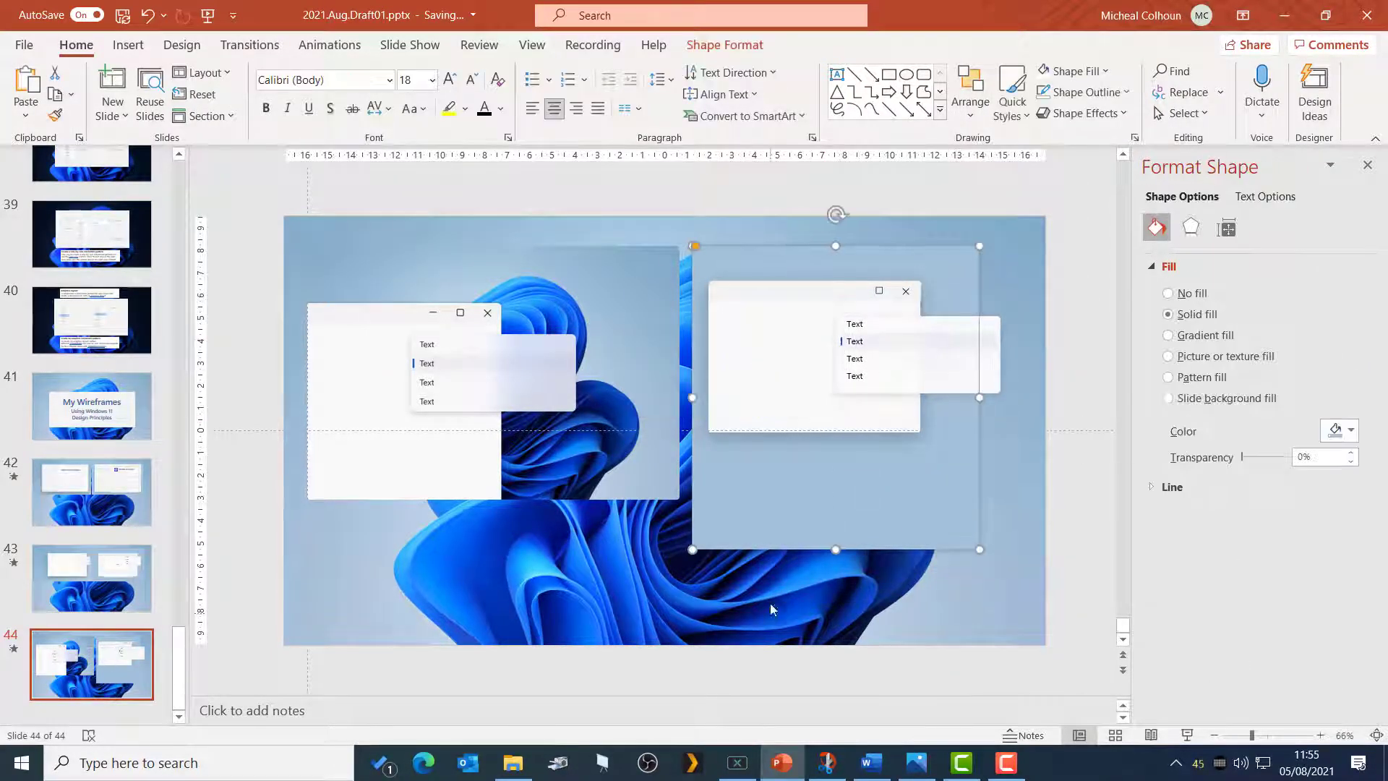
Preview the animations, then remove the Text list group's fade animation.
click(896, 577)
click(329, 45)
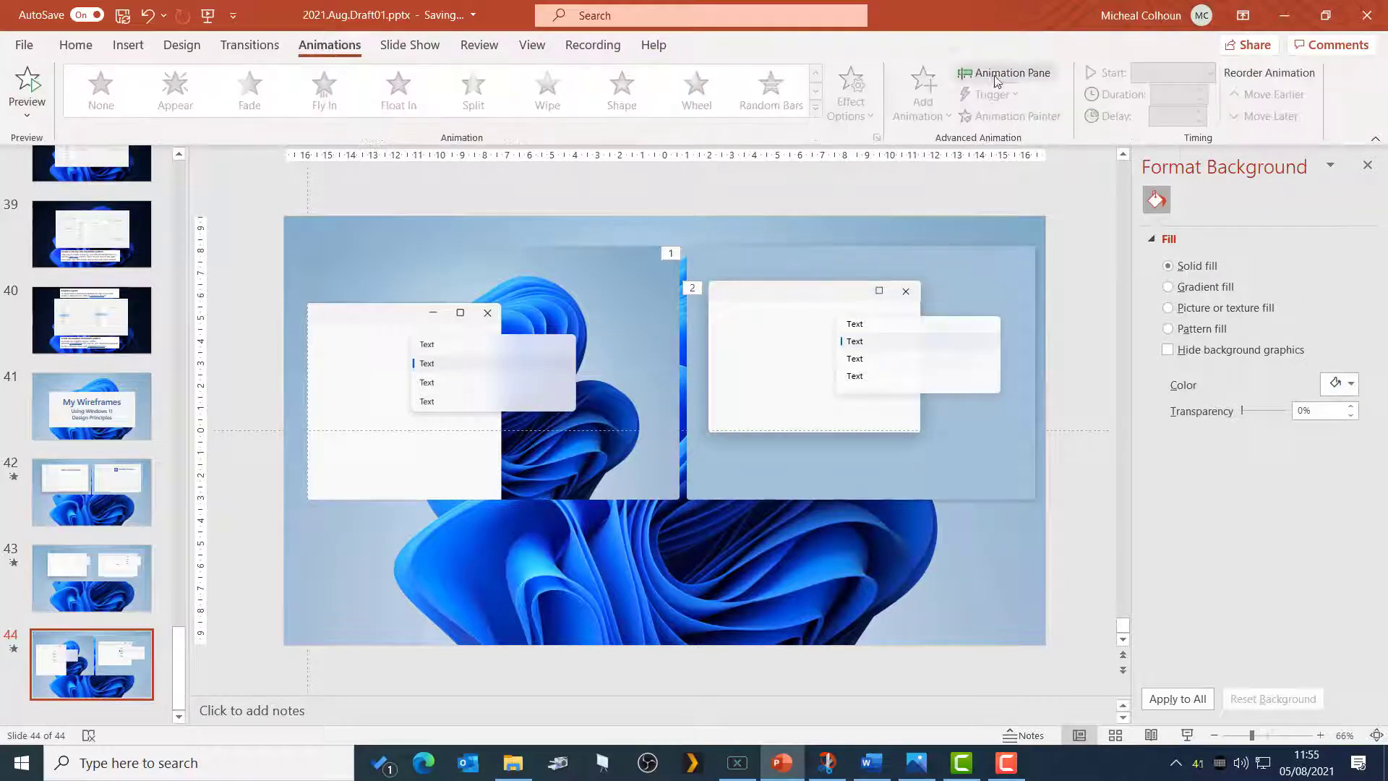
click(1005, 72)
click(912, 351)
key(shift+F5)
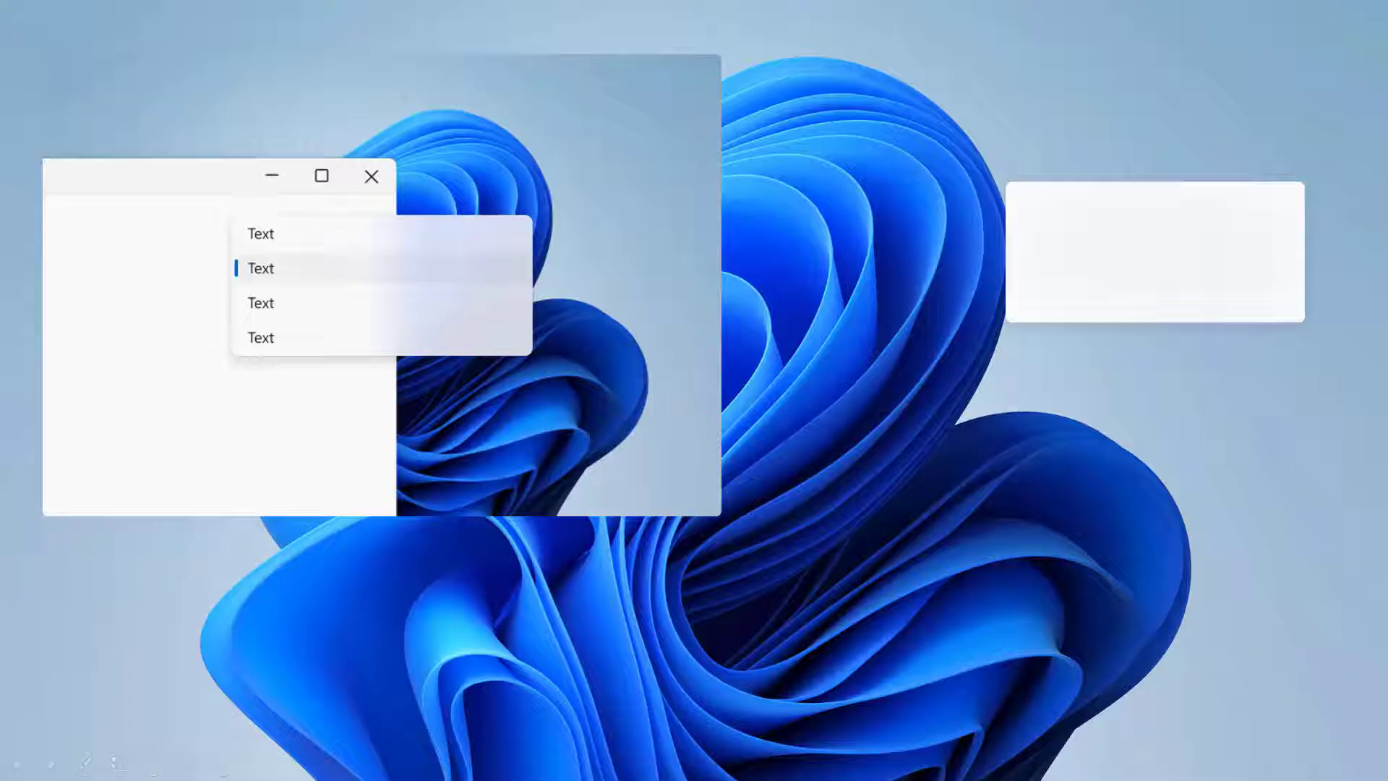
key(Escape)
key(Delete)
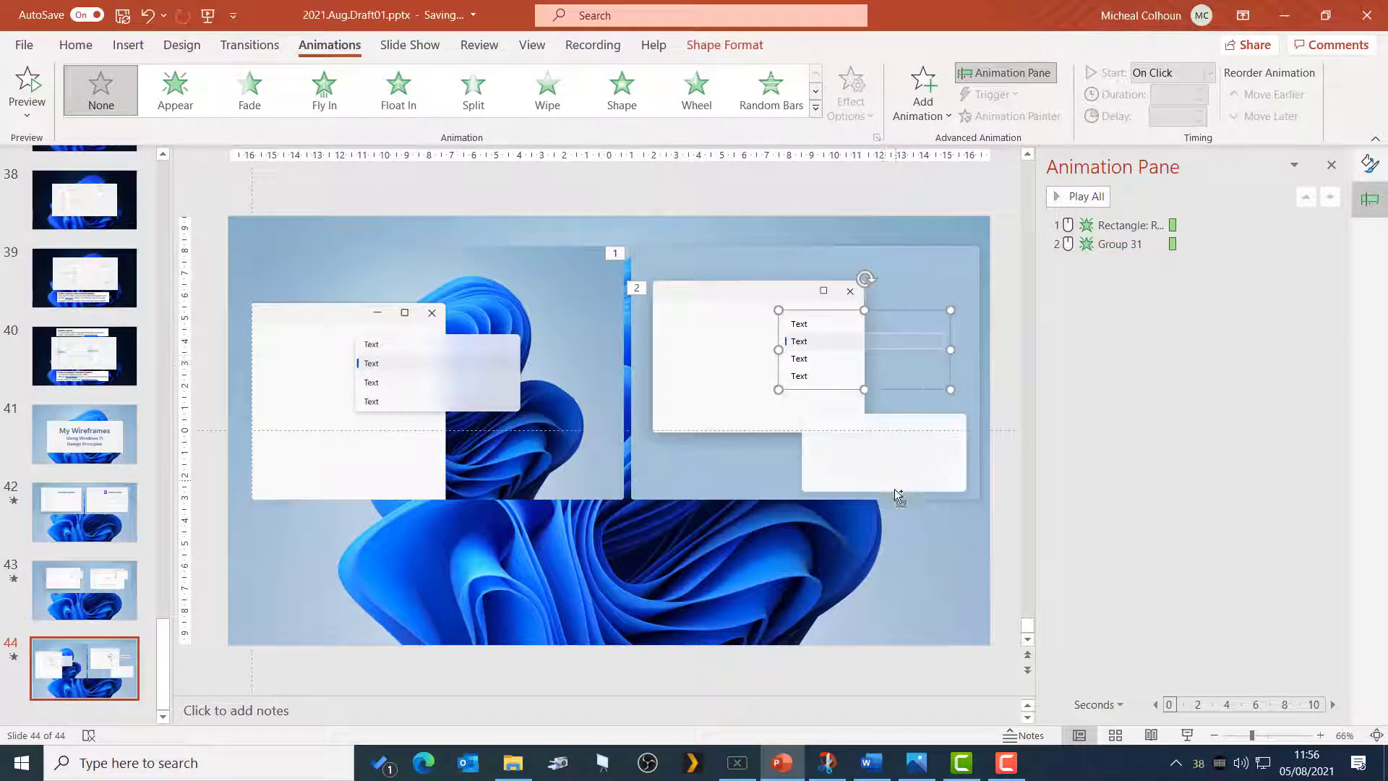
Check the Text list group's shortcut options and preview the slide full screen.
right_click(860, 355)
key(Escape)
right_click(838, 405)
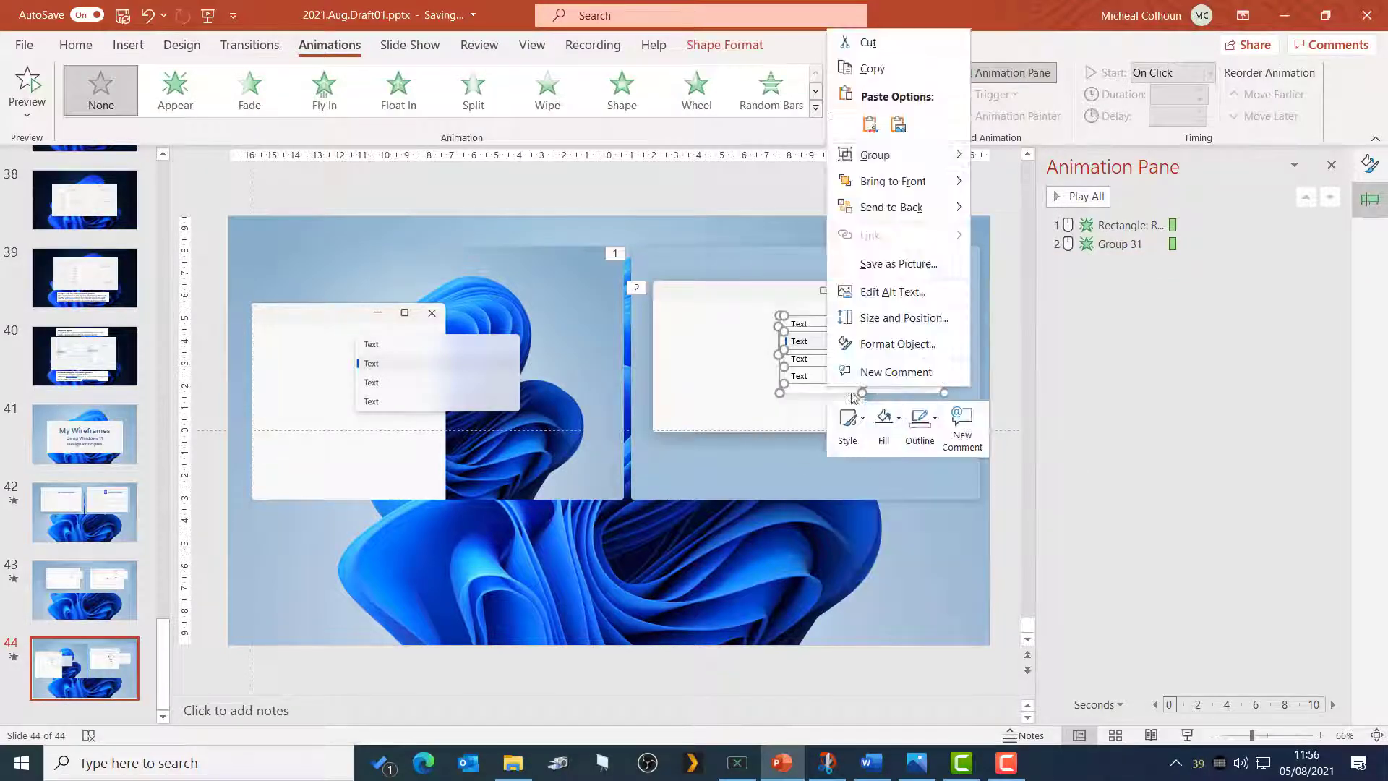
key(Escape)
key(shift+F5)
click(279, 26)
click(340, 62)
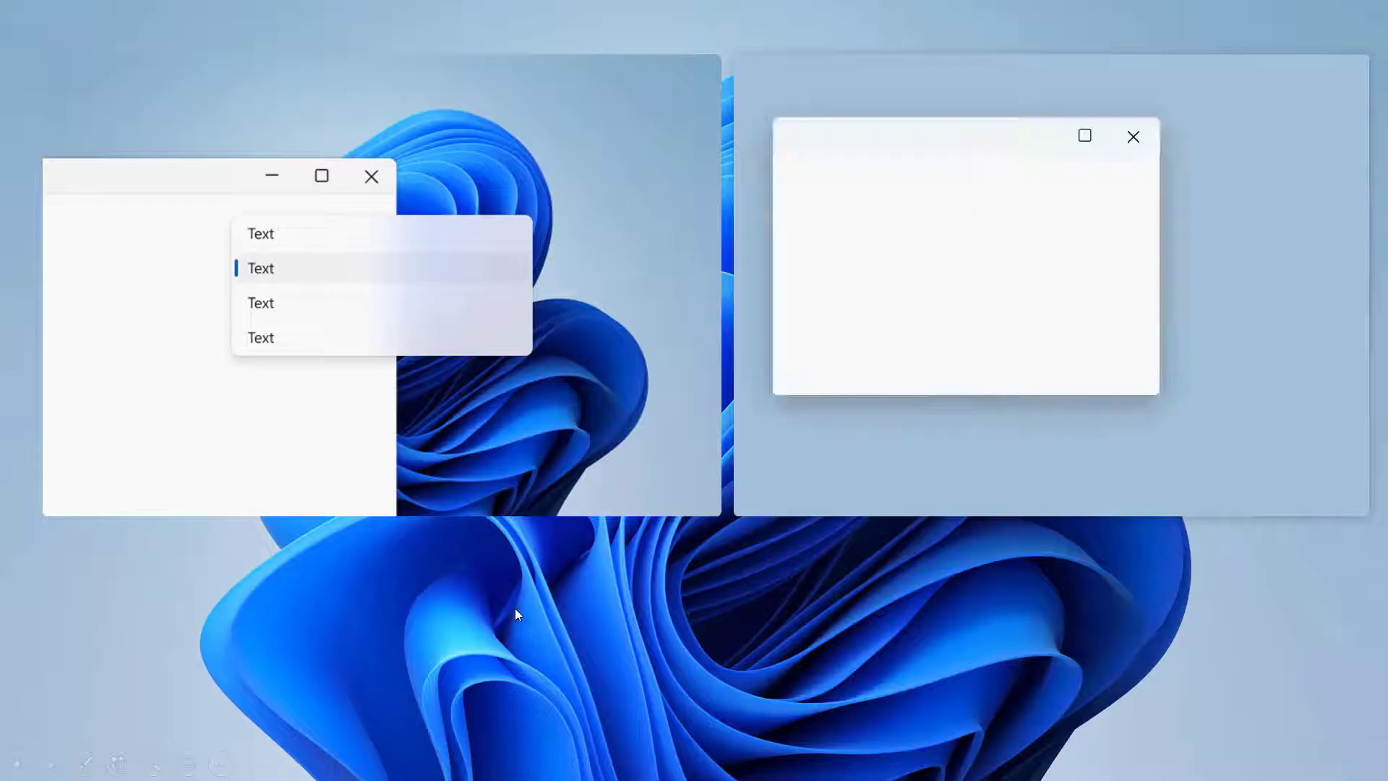
key(Escape)
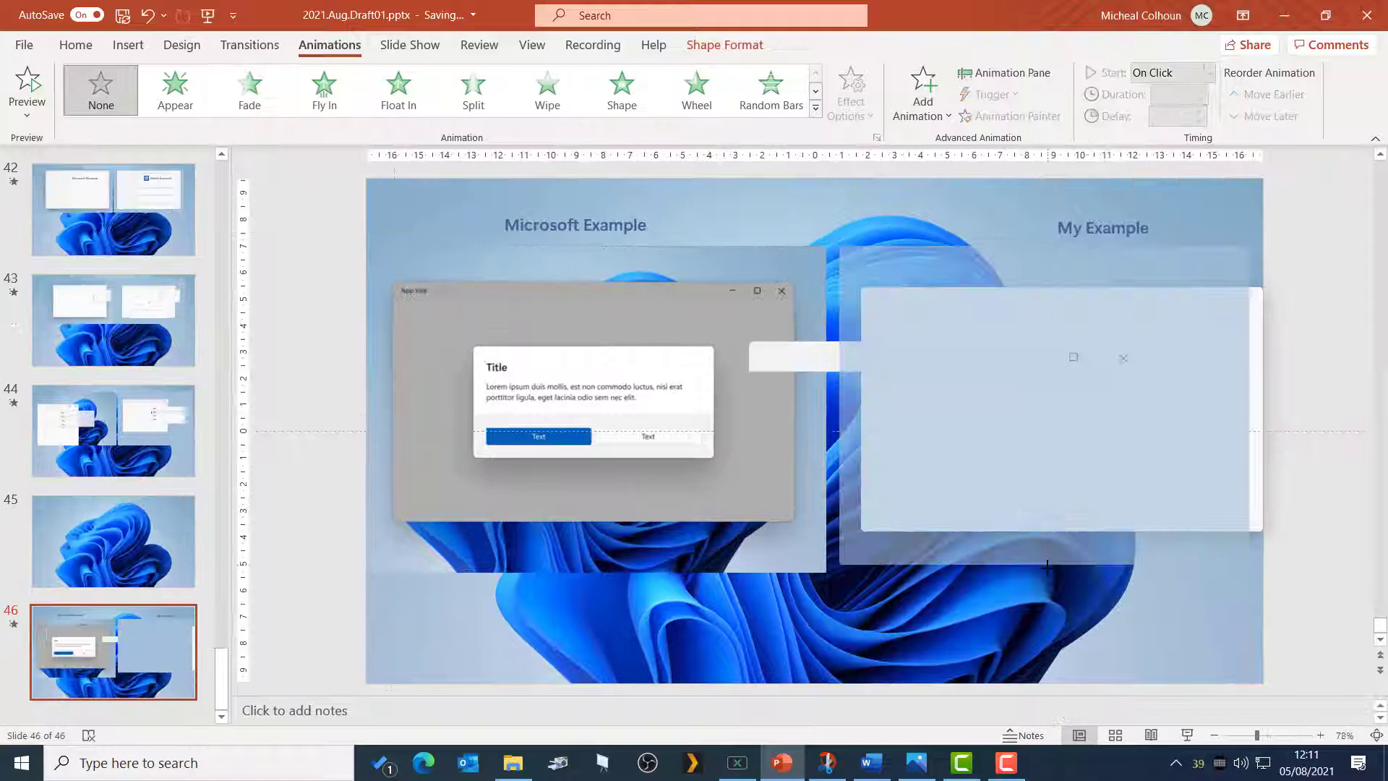
Stretch the grey overlay across the My Example window and make the white bar 0.62 cm high.
right_click(1104, 361)
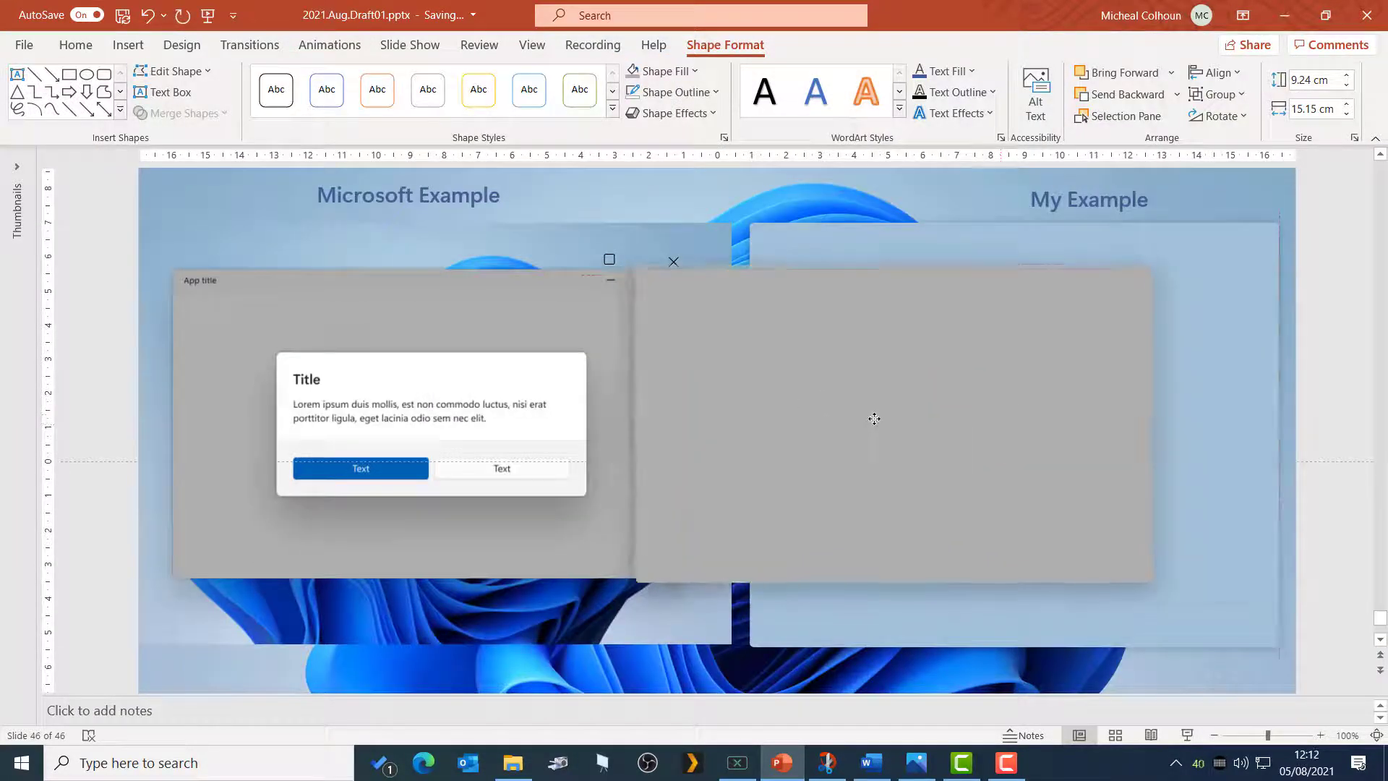
drag(1000, 422, 800, 489)
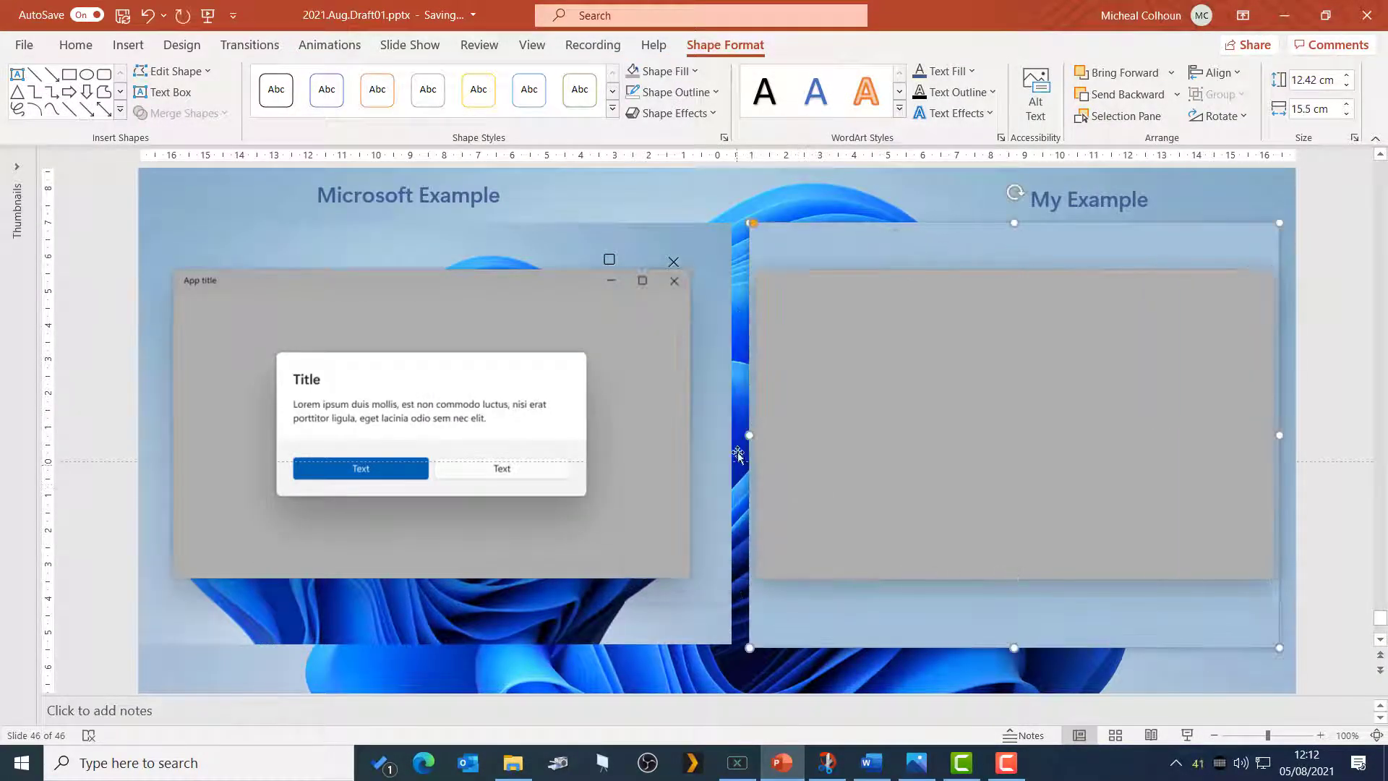
click(936, 660)
scroll(994, 441, down, 1)
click(994, 440)
drag(921, 658, 604, 226)
ctrl+scroll(847, 589, up, 5)
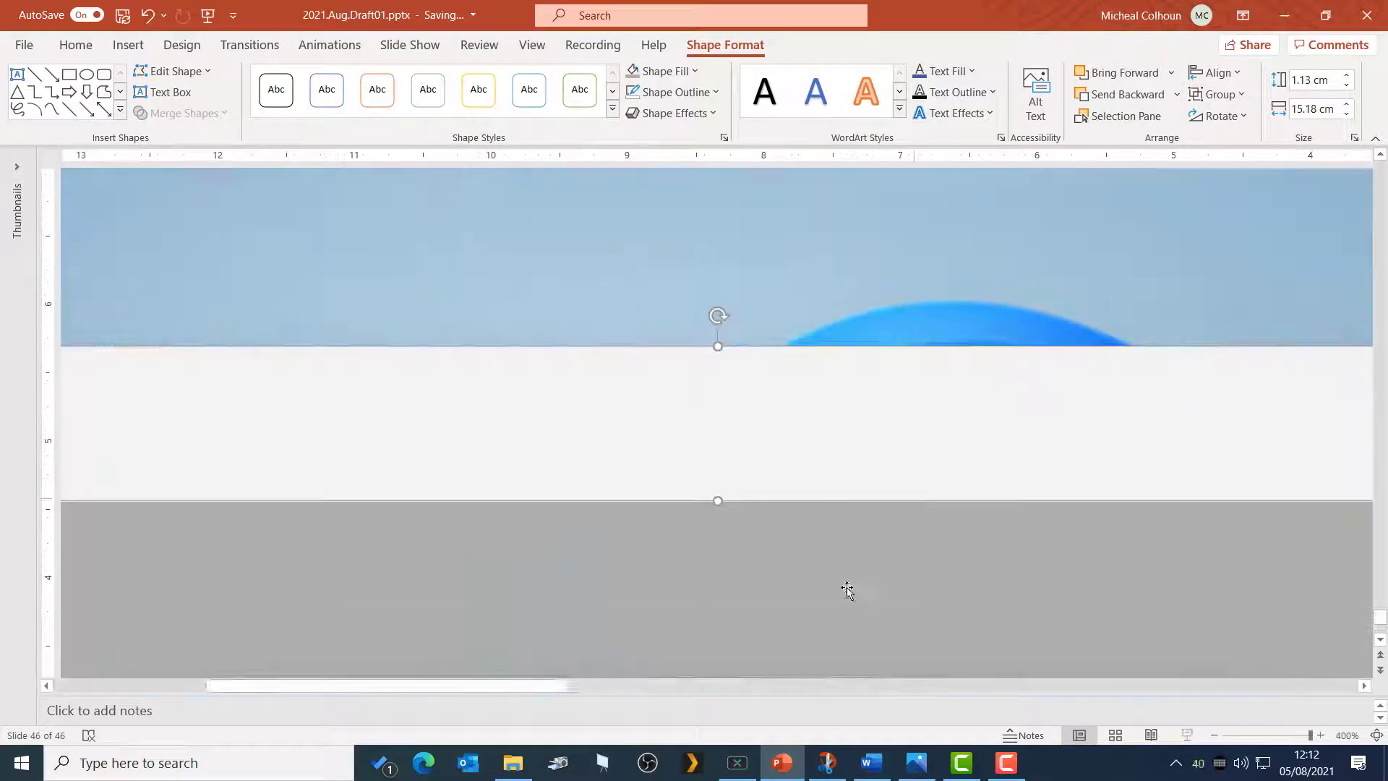
scroll(848, 590, right, 10)
drag(309, 378, 358, 400)
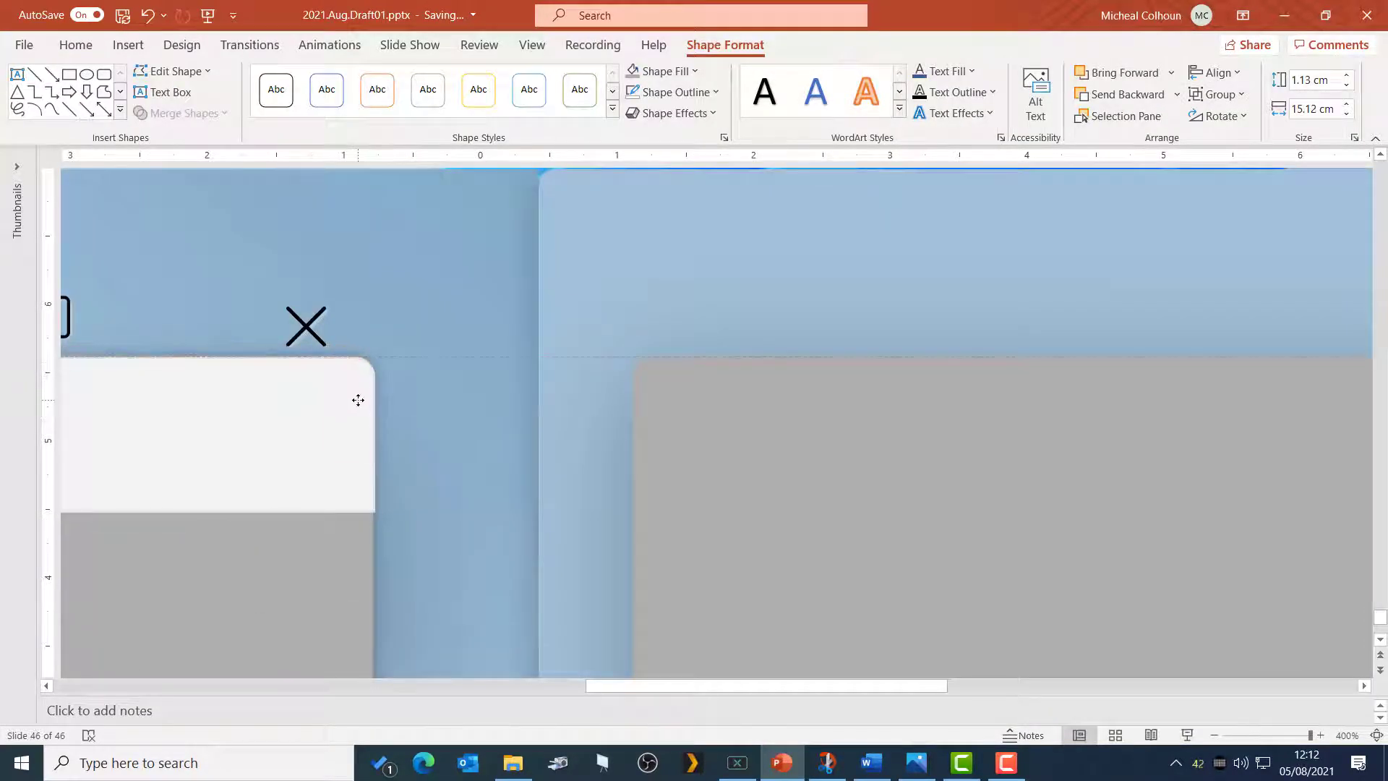
key(ctrl+z)
key(ctrl+z)
Fill the bar with the eyedropper-sampled window grey and move it to the window top.
click(663, 71)
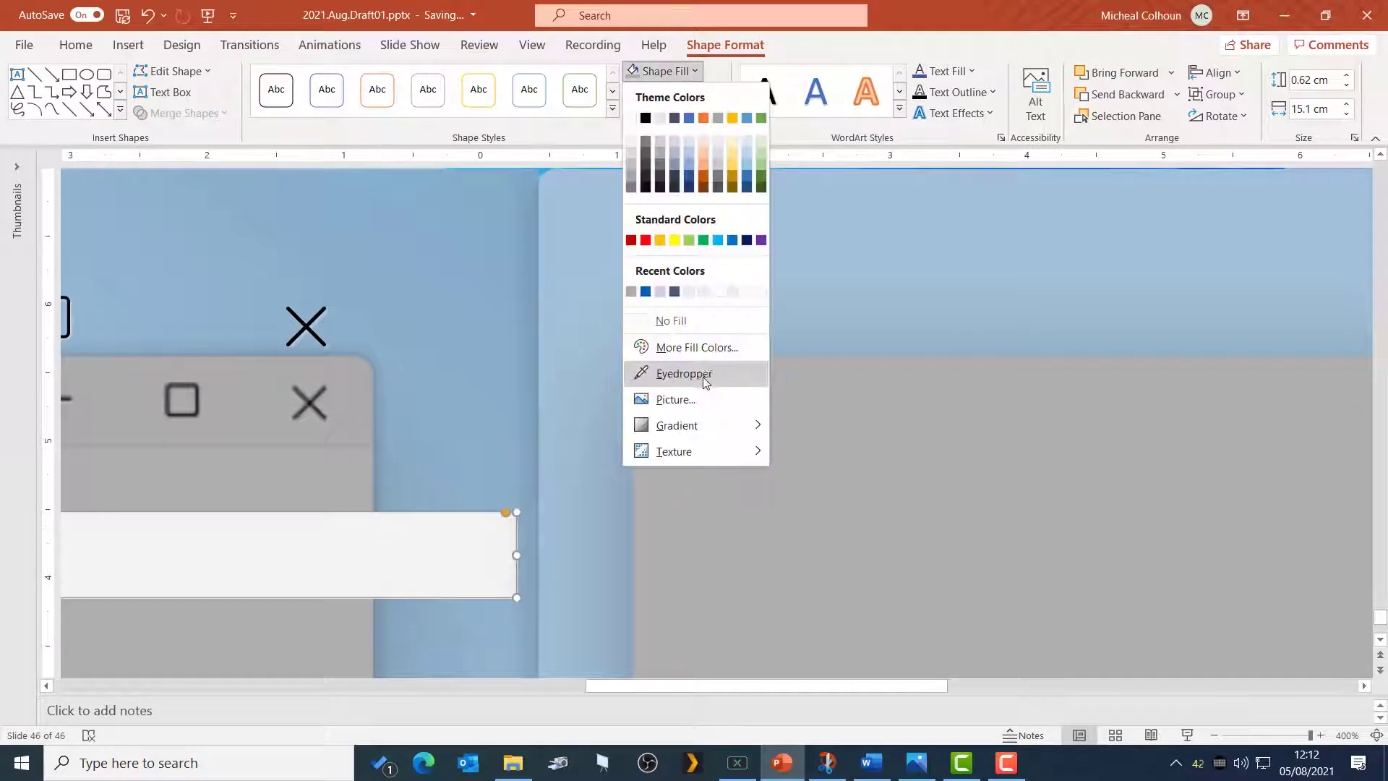
click(705, 380)
click(452, 573)
click(662, 71)
click(684, 373)
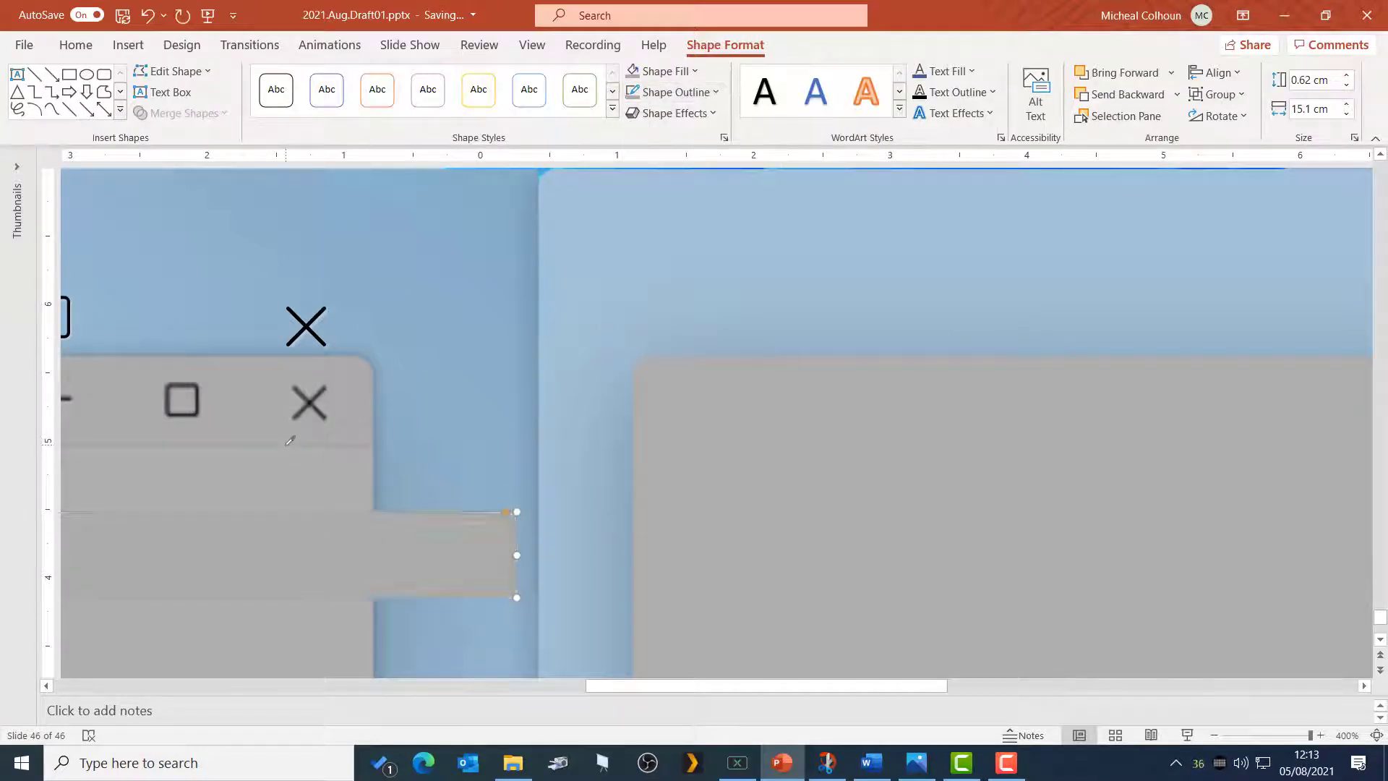
click(290, 440)
drag(289, 564, 752, 412)
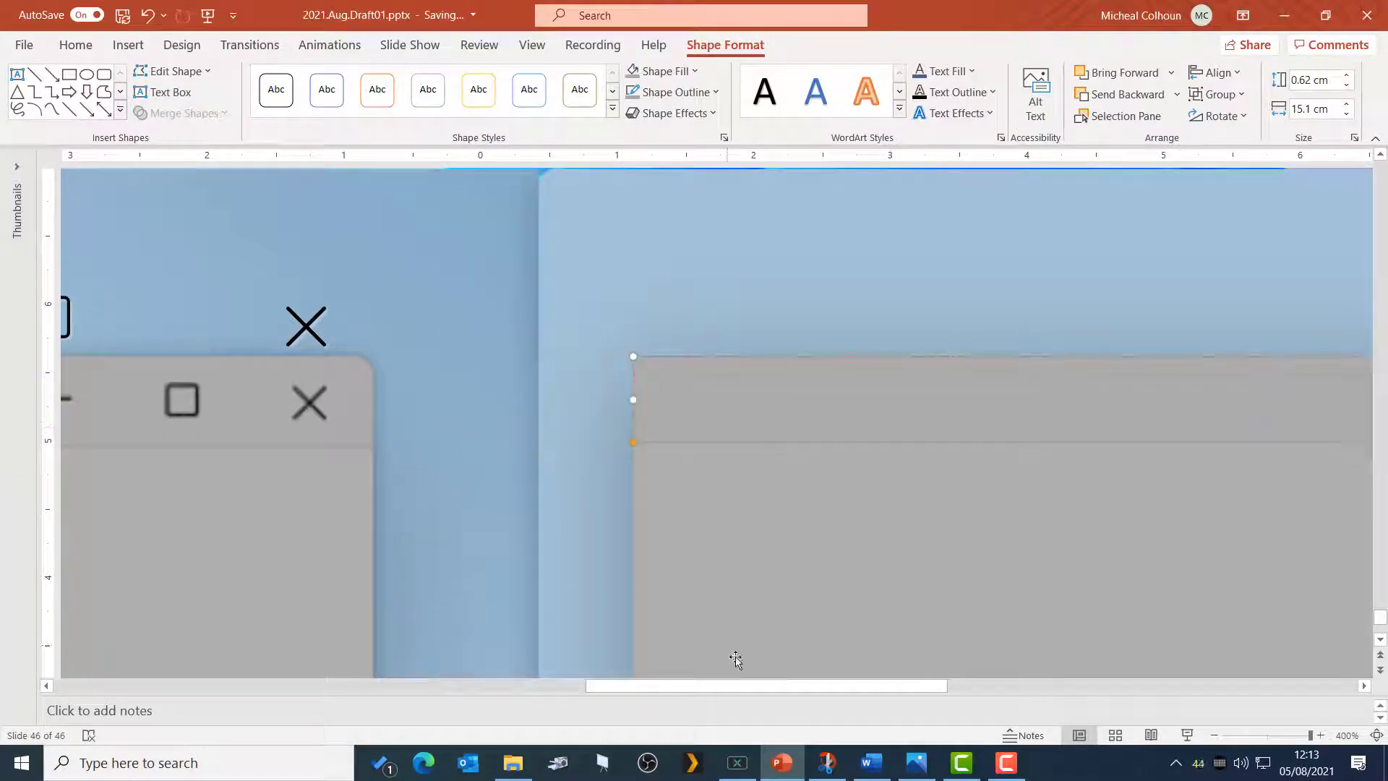
scroll(926, 576, down, 3)
Try moving the square icon onto the maximize position, then undo it.
click(657, 296)
scroll(660, 323, up, 5)
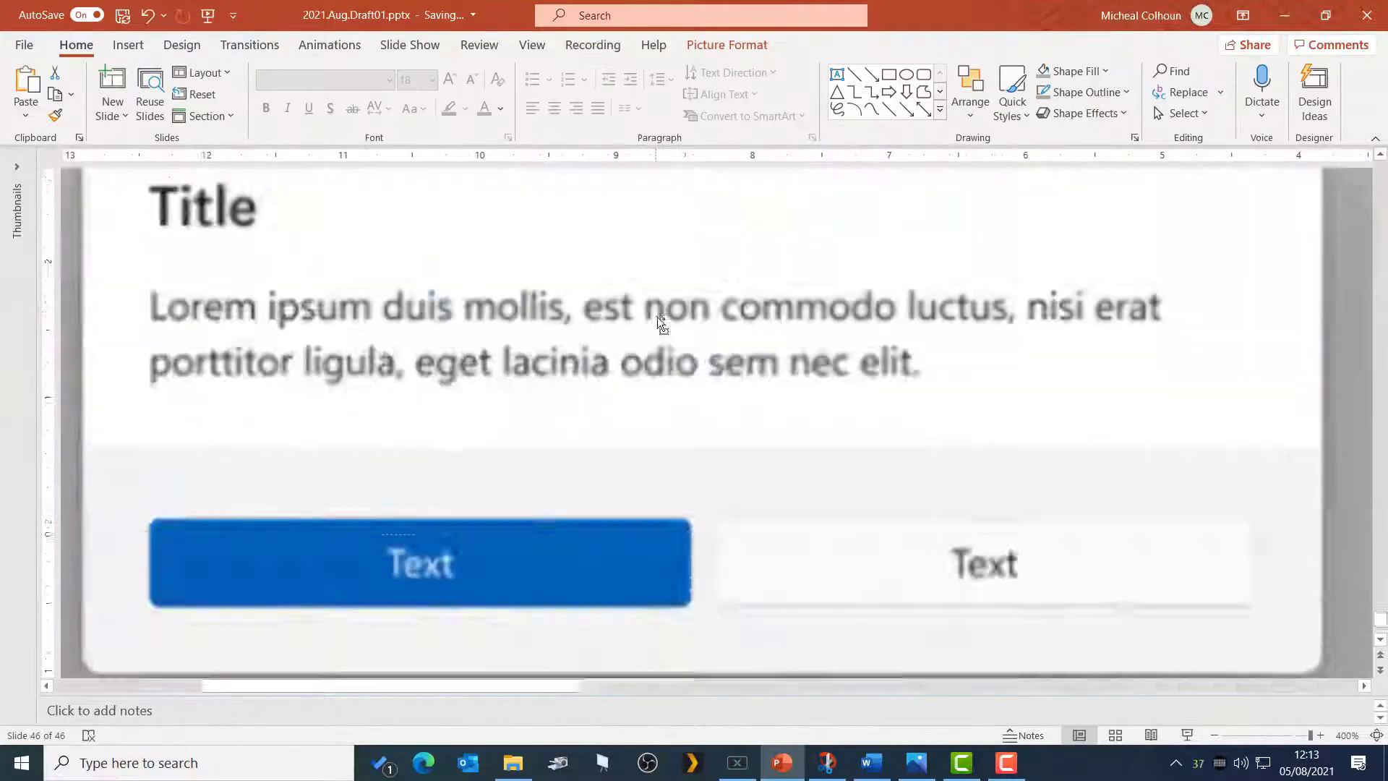
scroll(657, 316, up, 5)
click(1062, 340)
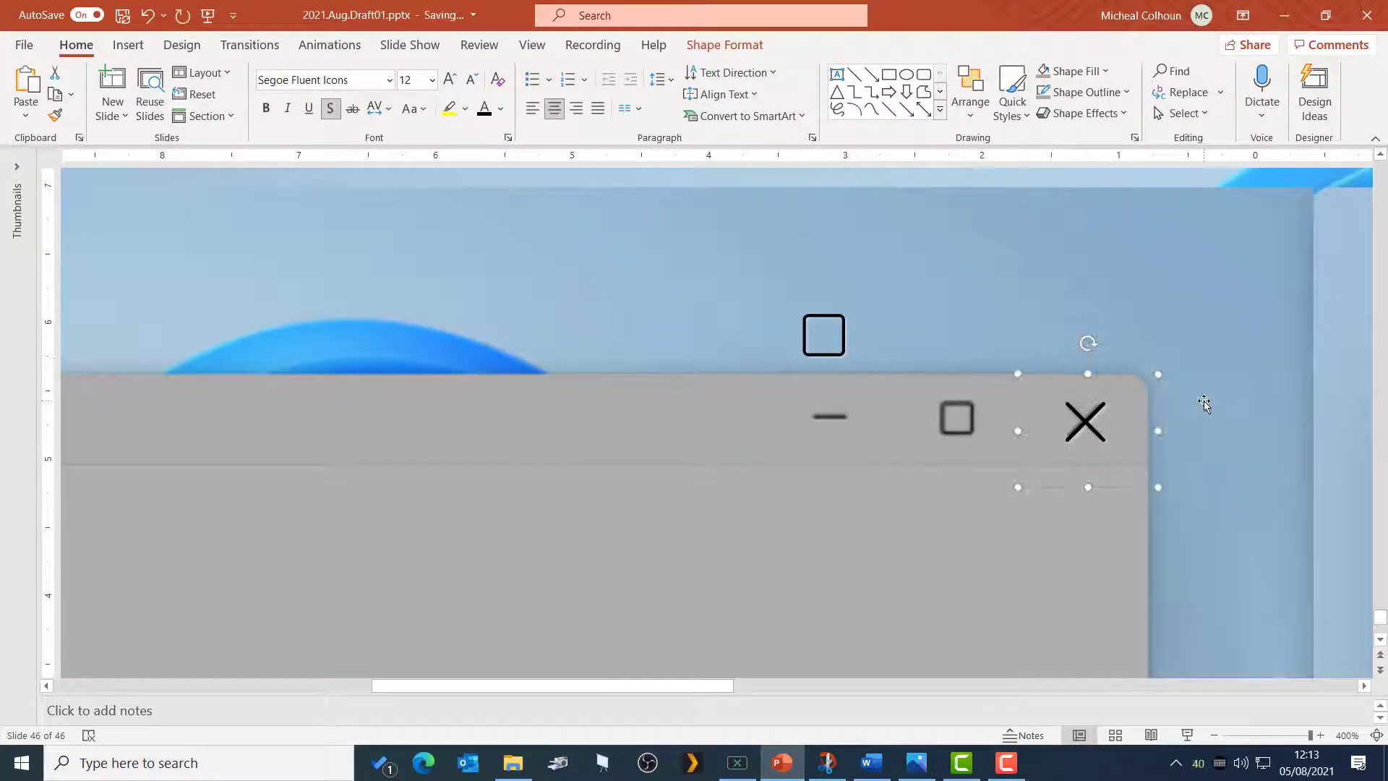
double_click(1086, 426)
drag(815, 388, 954, 477)
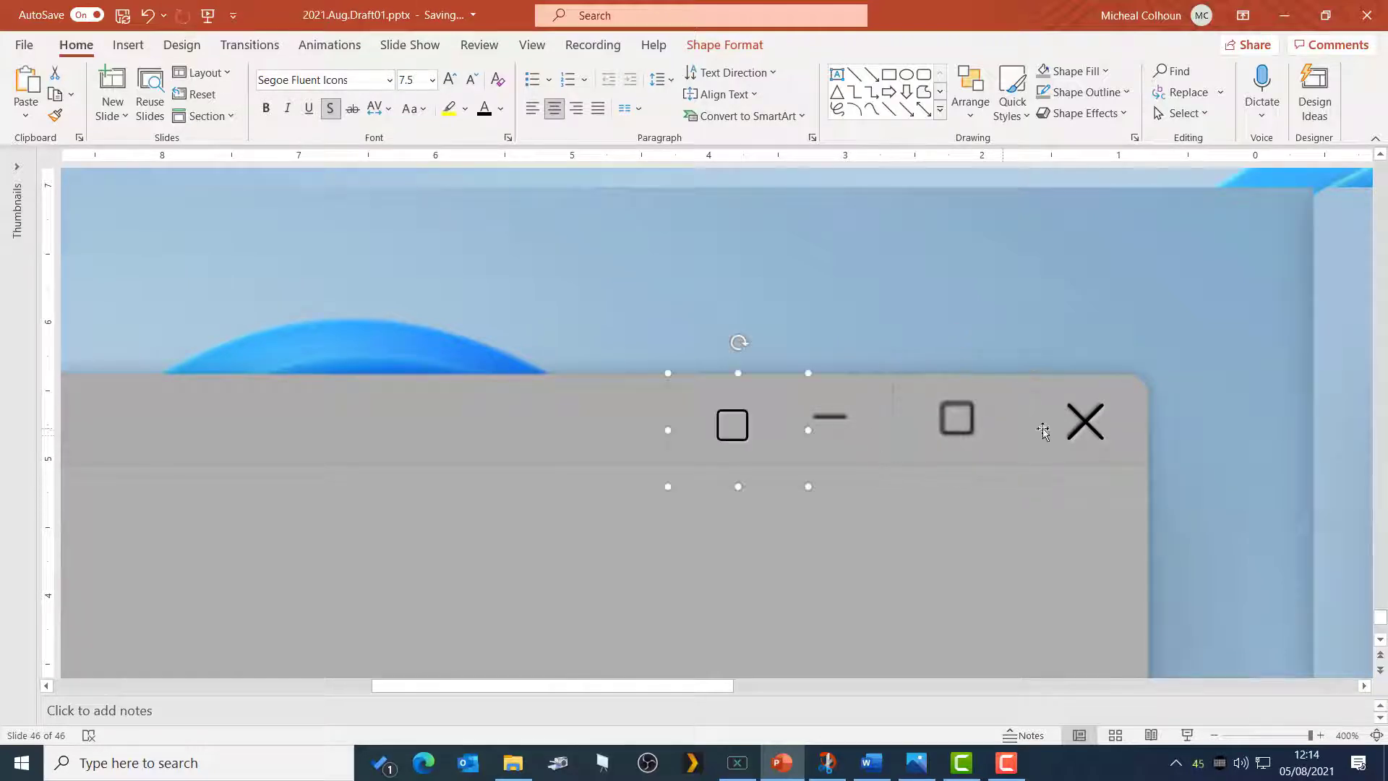
key(ctrl+z)
click(740, 345)
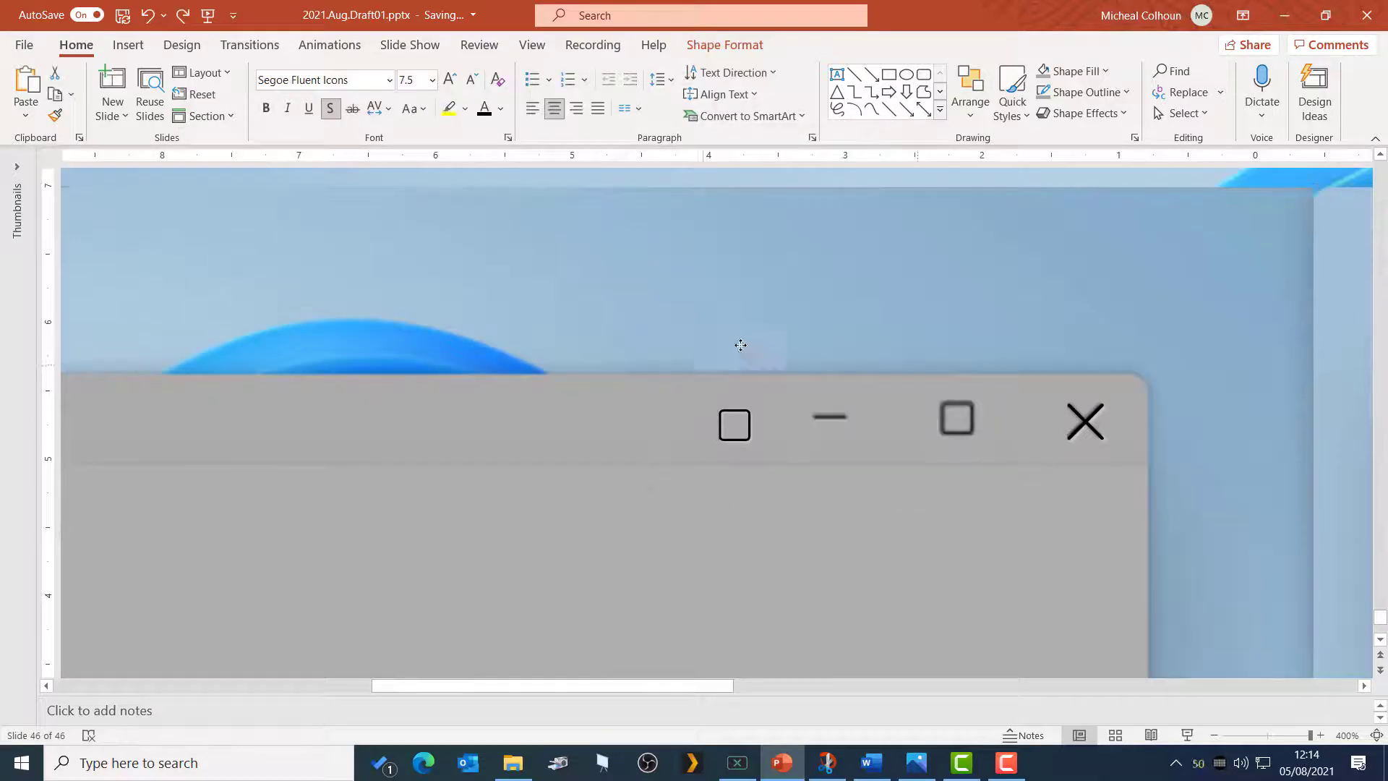
Insert window caption glyphs into the caption icon text through Insert > Symbol.
click(813, 448)
key(alt+n)
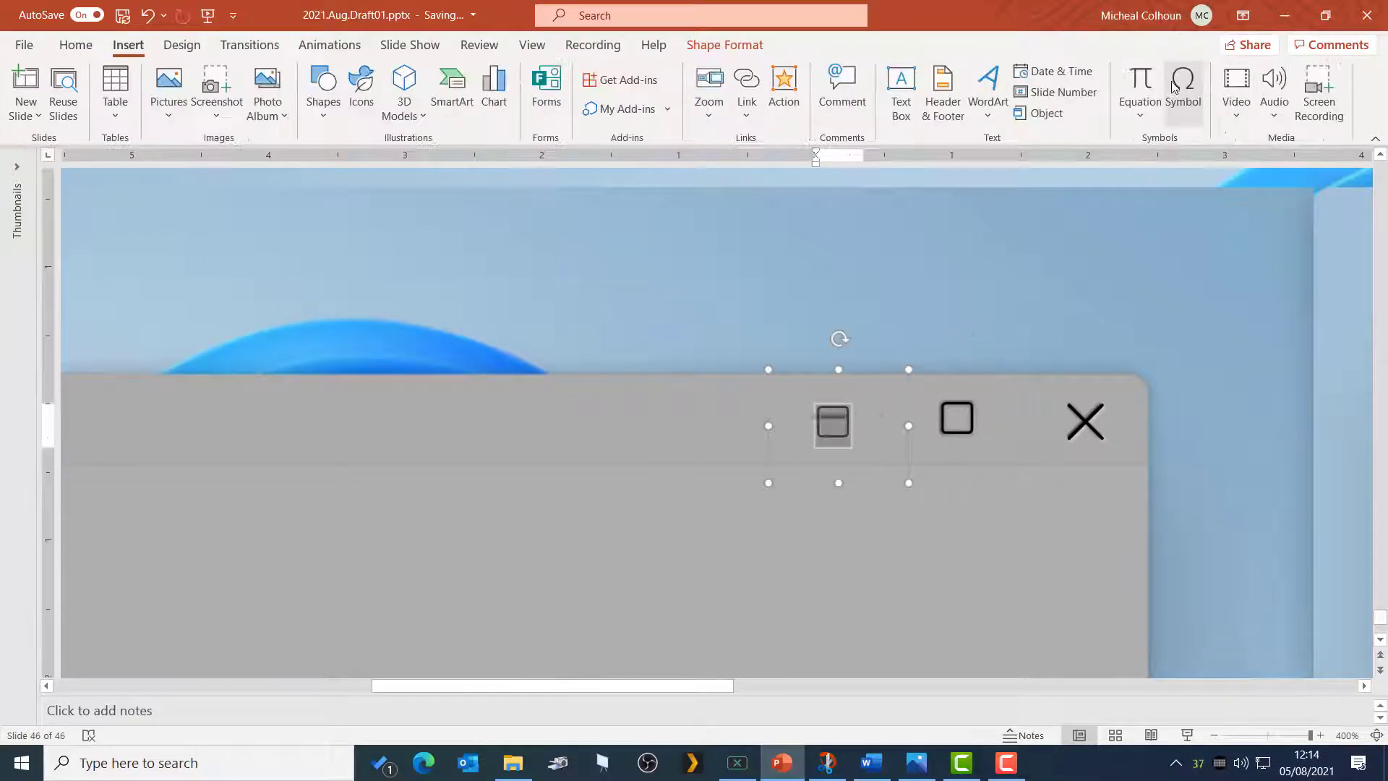
key(u)
click(883, 386)
drag(884, 391, 888, 391)
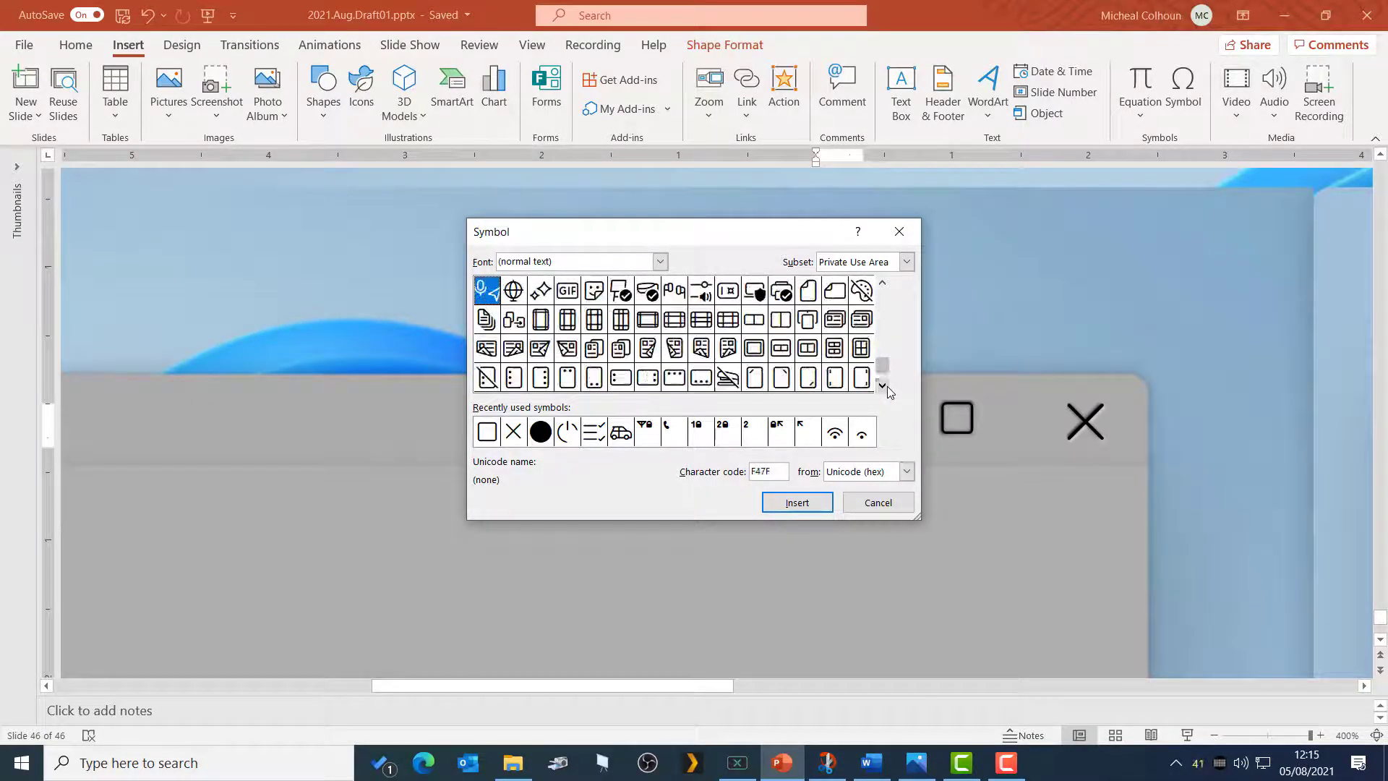
drag(889, 391, 882, 295)
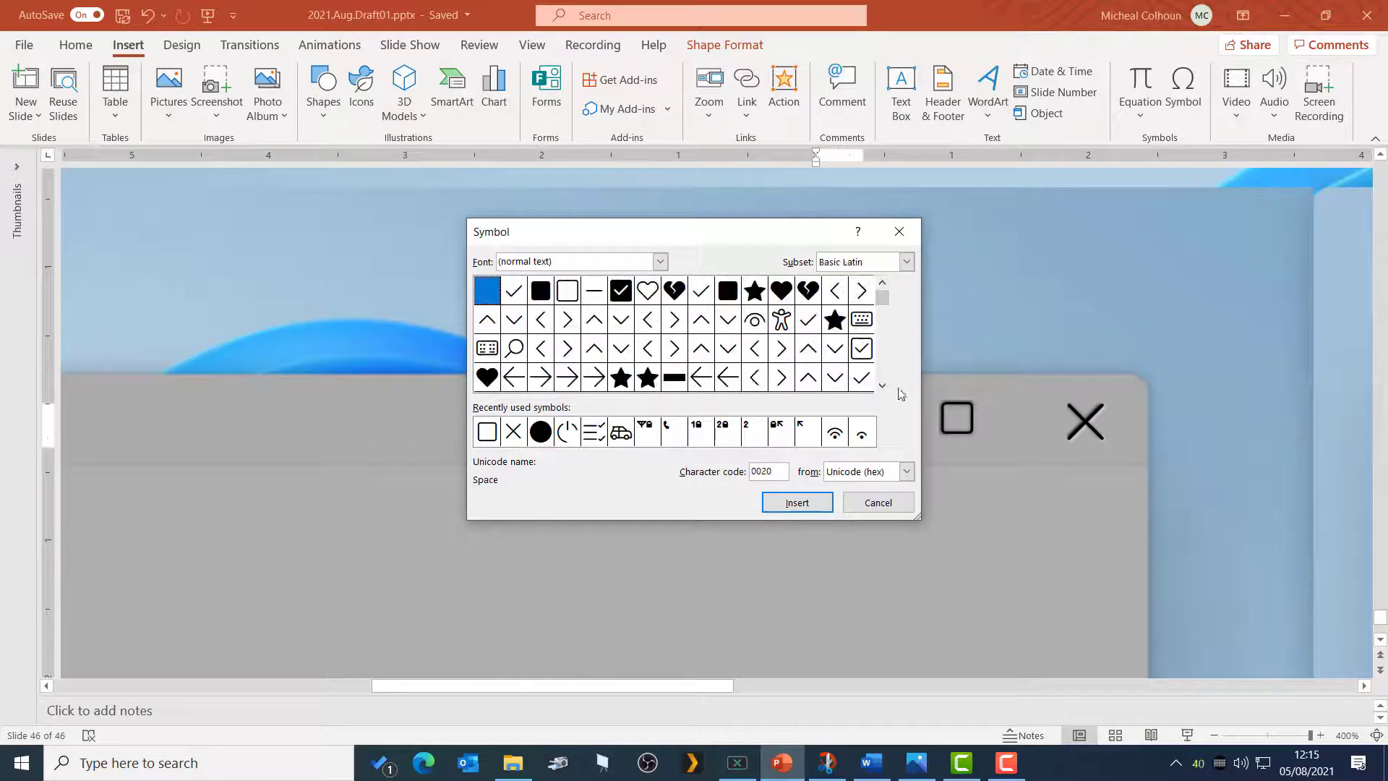
drag(884, 390, 883, 390)
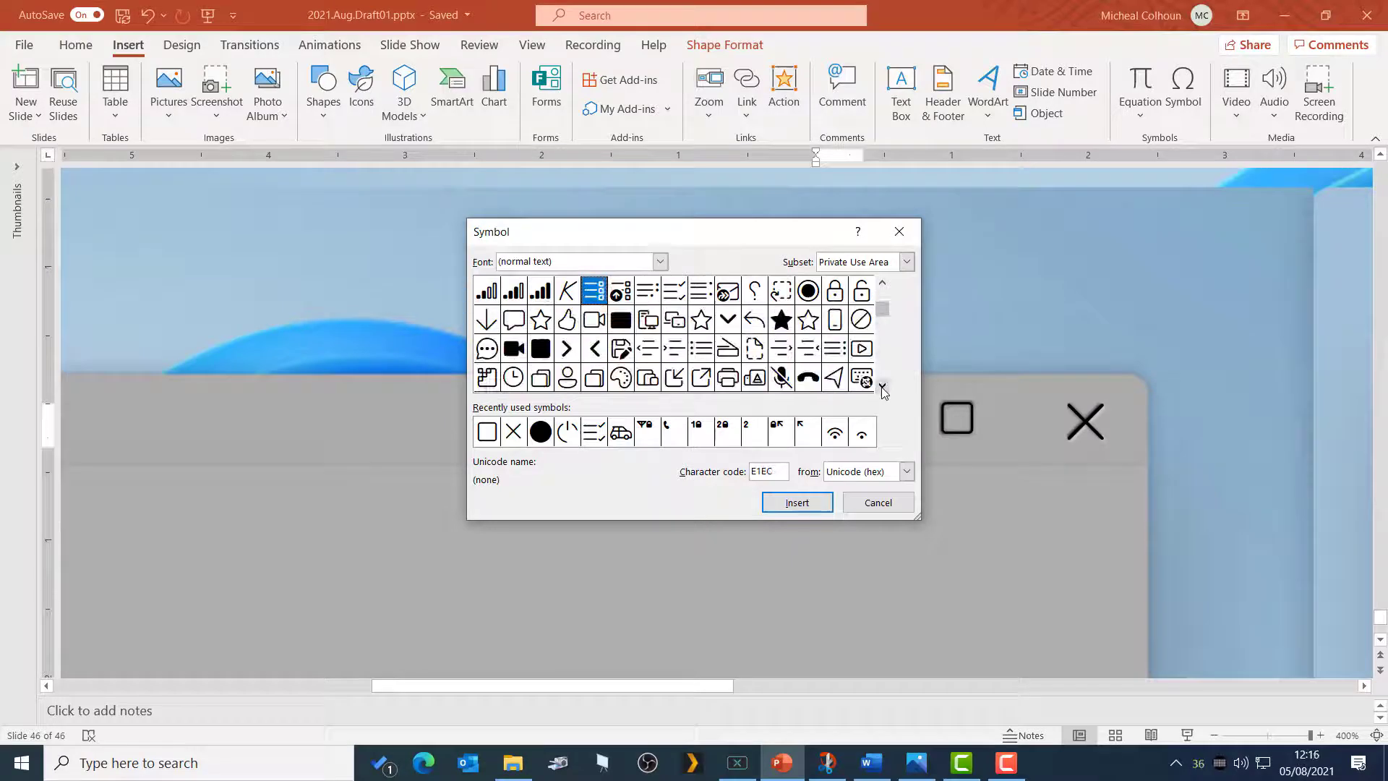
click(513, 377)
click(797, 503)
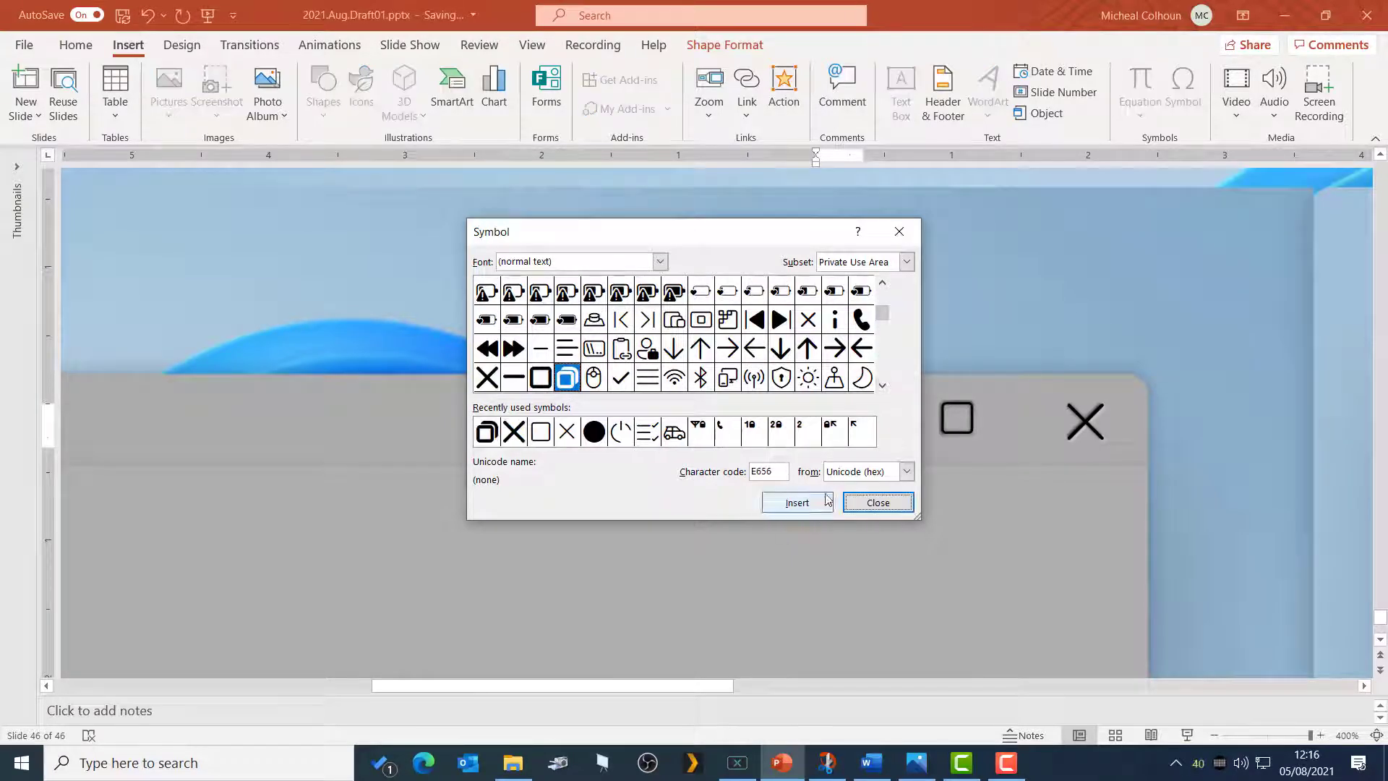
click(877, 503)
click(1169, 99)
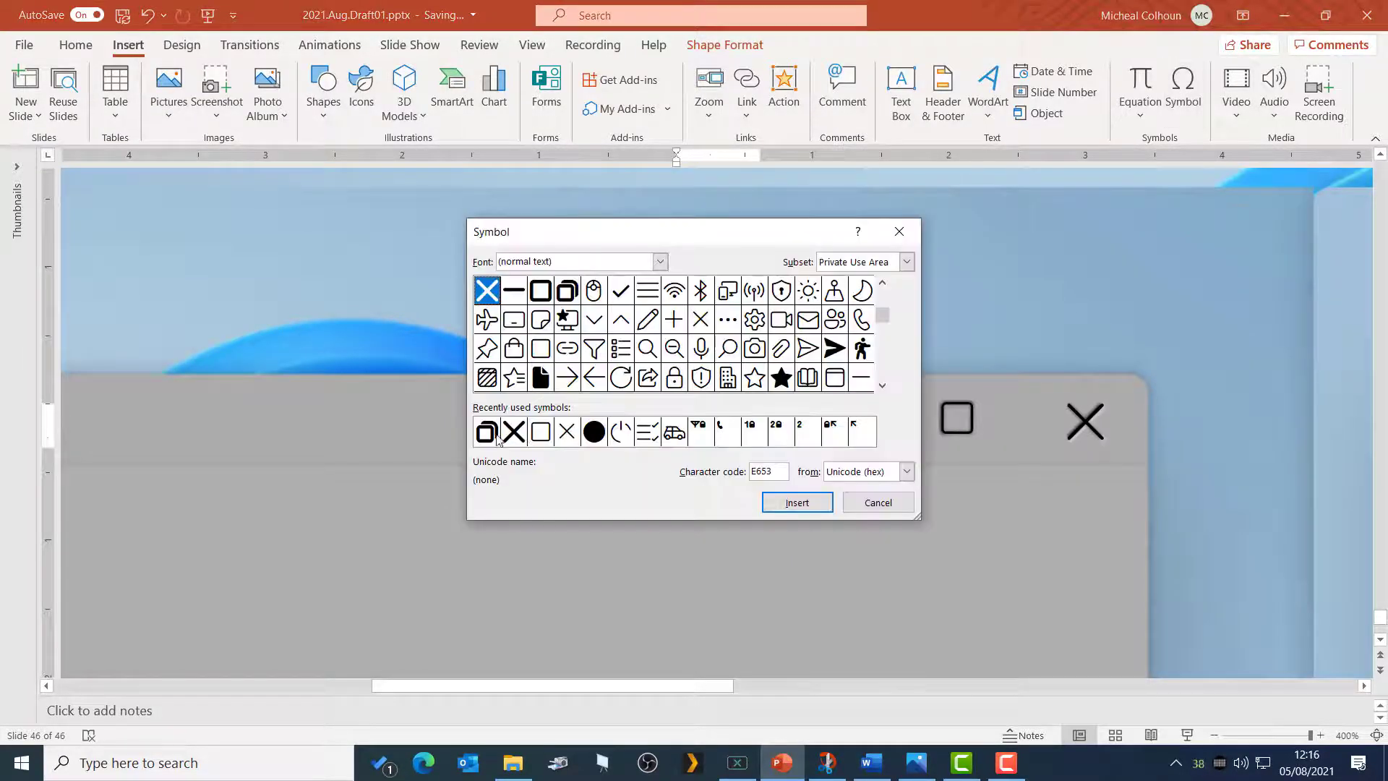
double_click(514, 291)
click(877, 502)
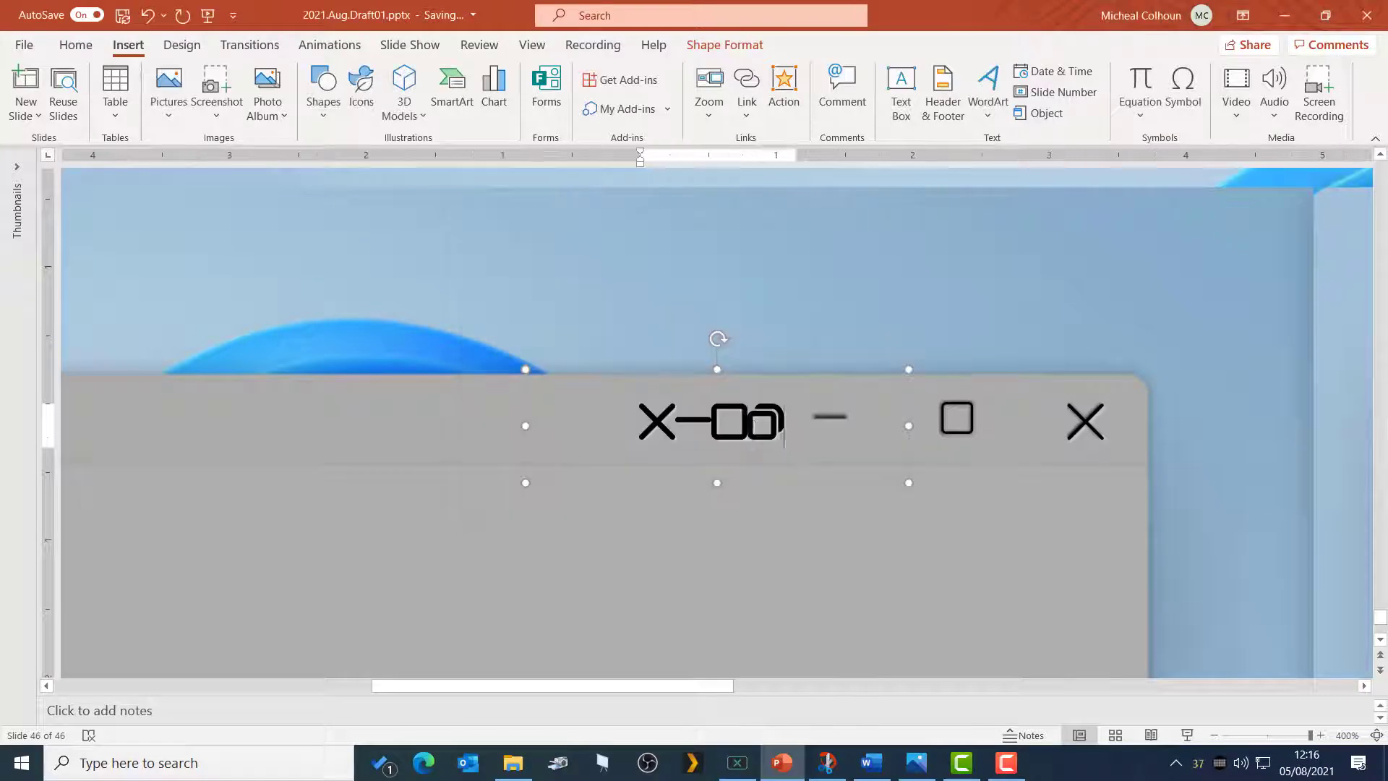
Delete the stray dash after the X, then undo back to the earlier icon layout.
click(699, 423)
click(699, 423)
key(BackSpace)
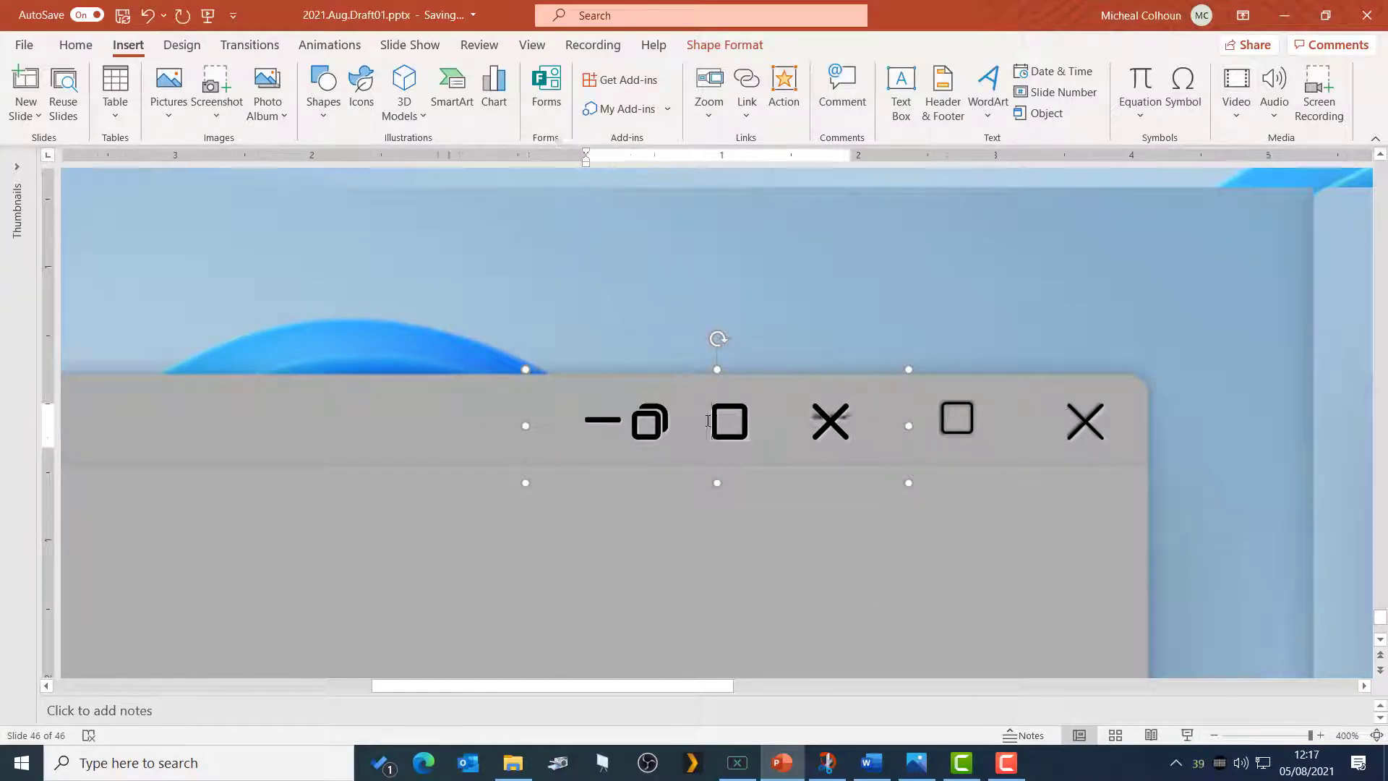
click(496, 502)
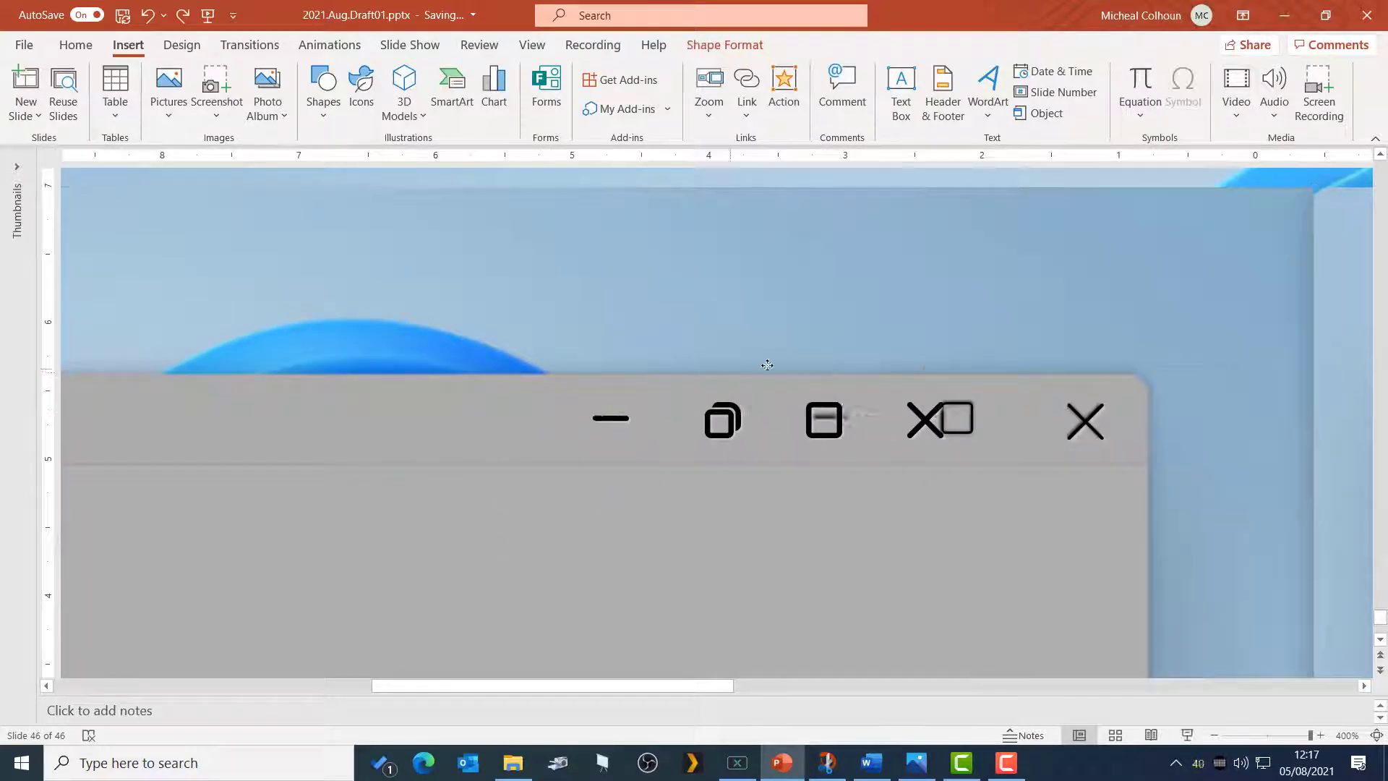
key(ctrl+z)
key(ctrl+z)
key(ctrl+z)
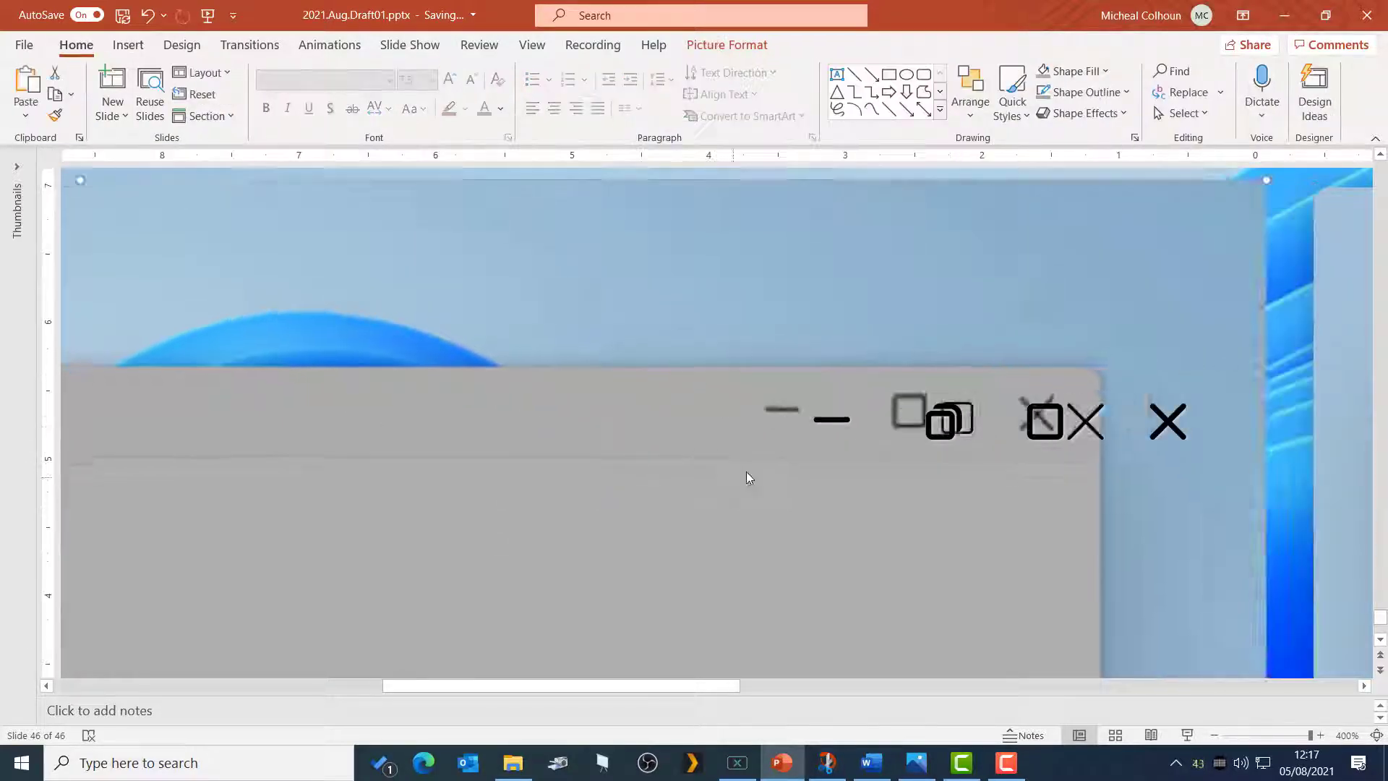
Try moving the caption icons upward, undo it, and return to slide 44.
ctrl+scroll(696, 387, down, 10)
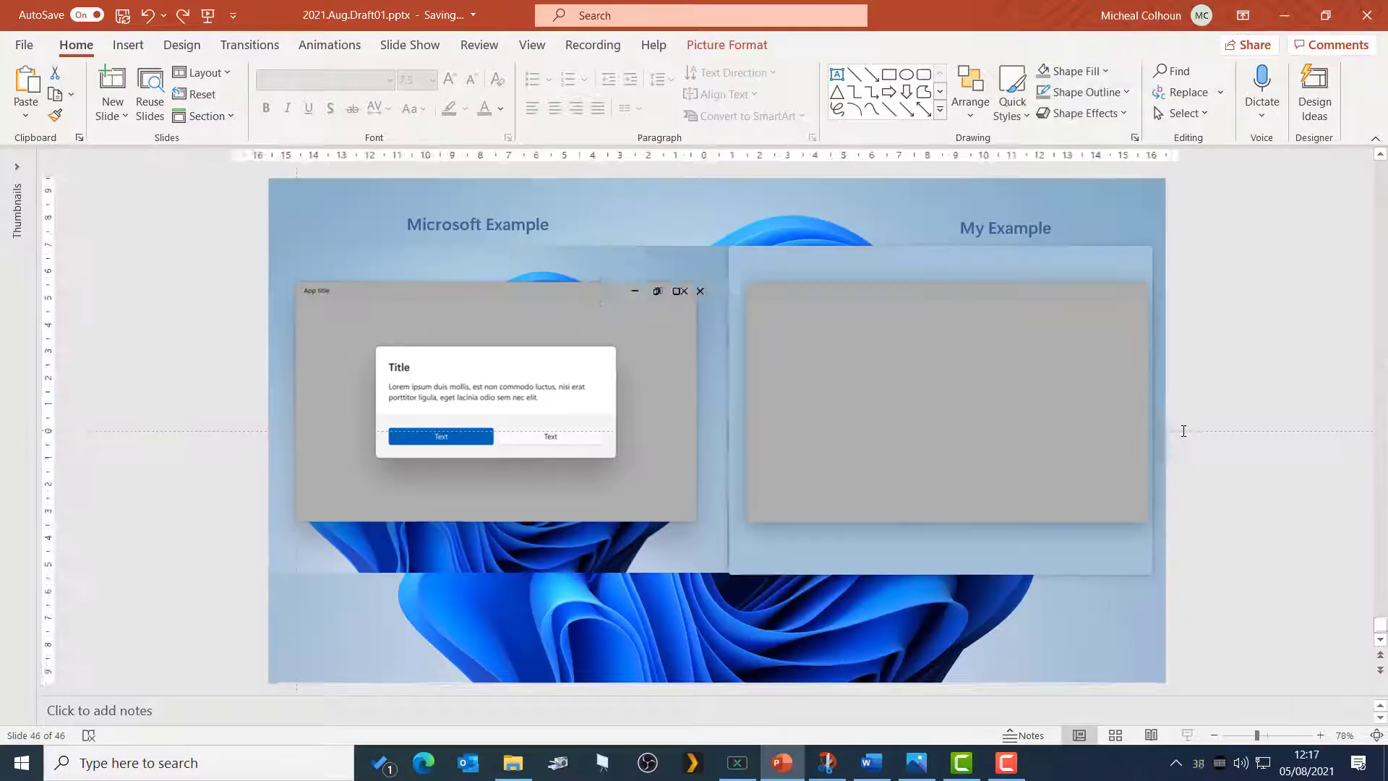
ctrl+scroll(697, 386, up, 5)
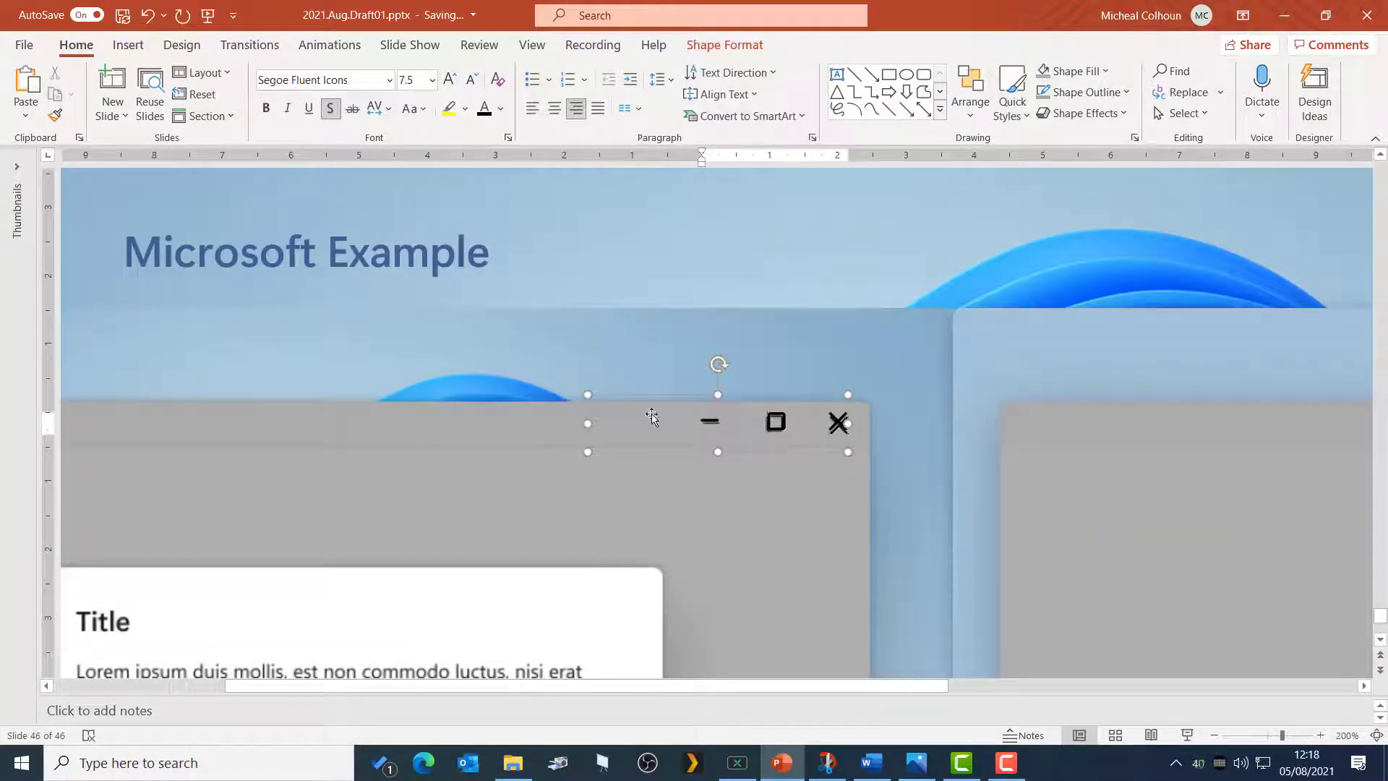
drag(651, 412, 654, 338)
click(744, 412)
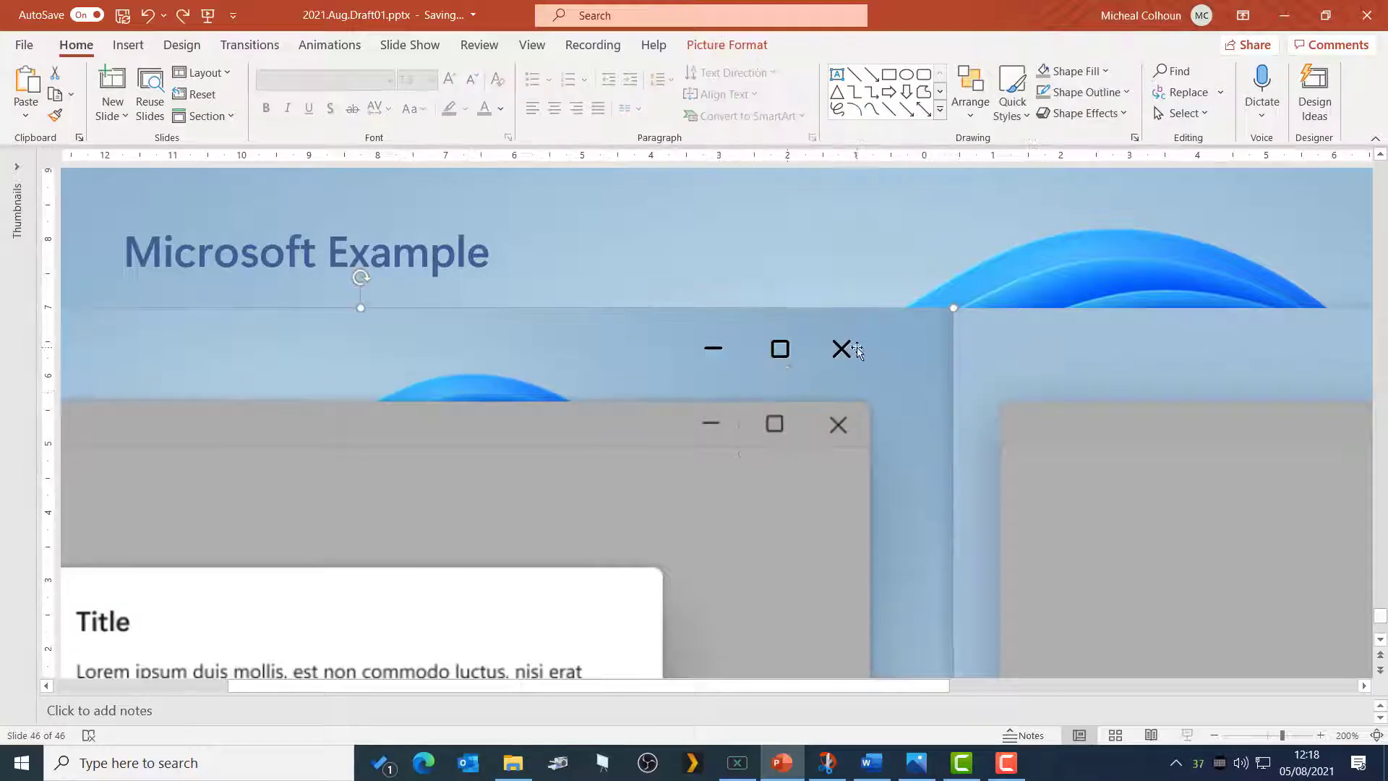
key(ctrl+z)
click(795, 427)
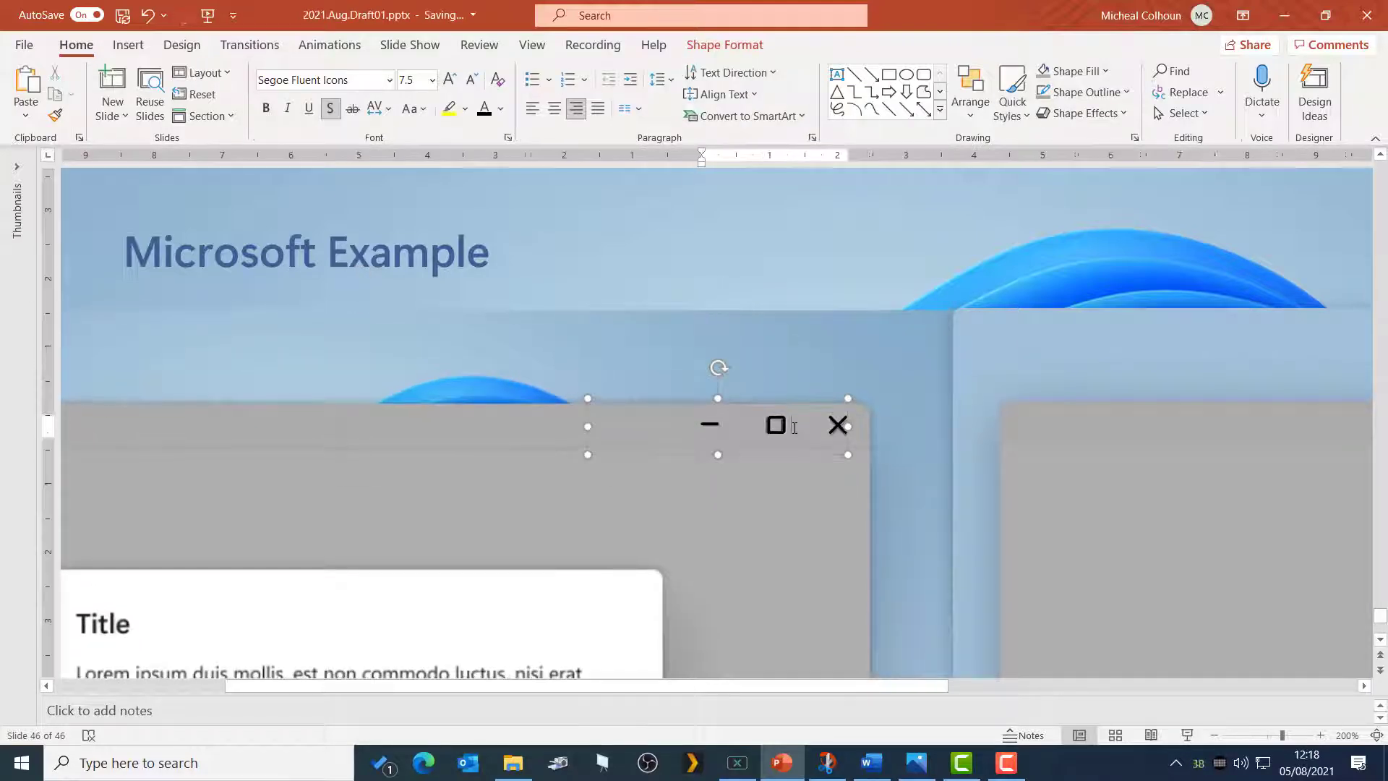
scroll(854, 300, down, 5)
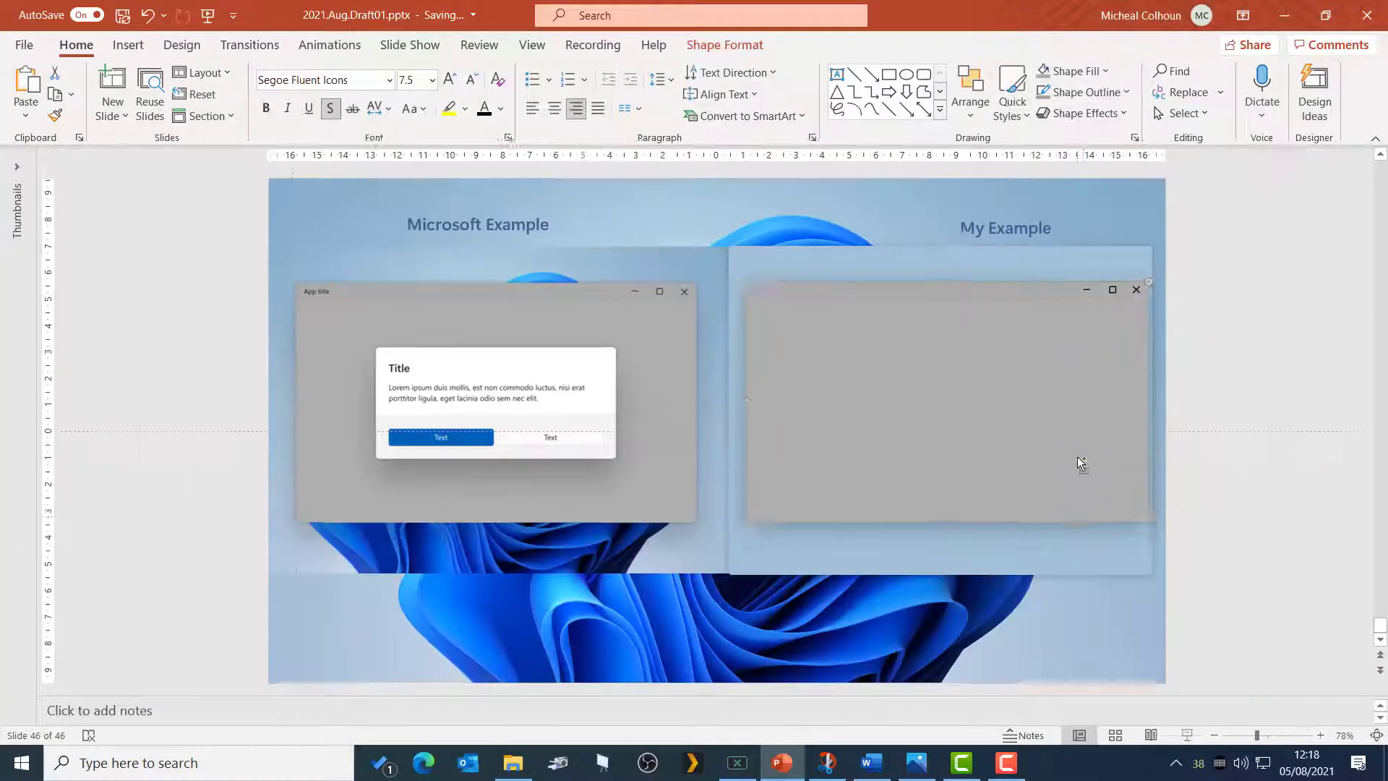
click(384, 564)
click(17, 167)
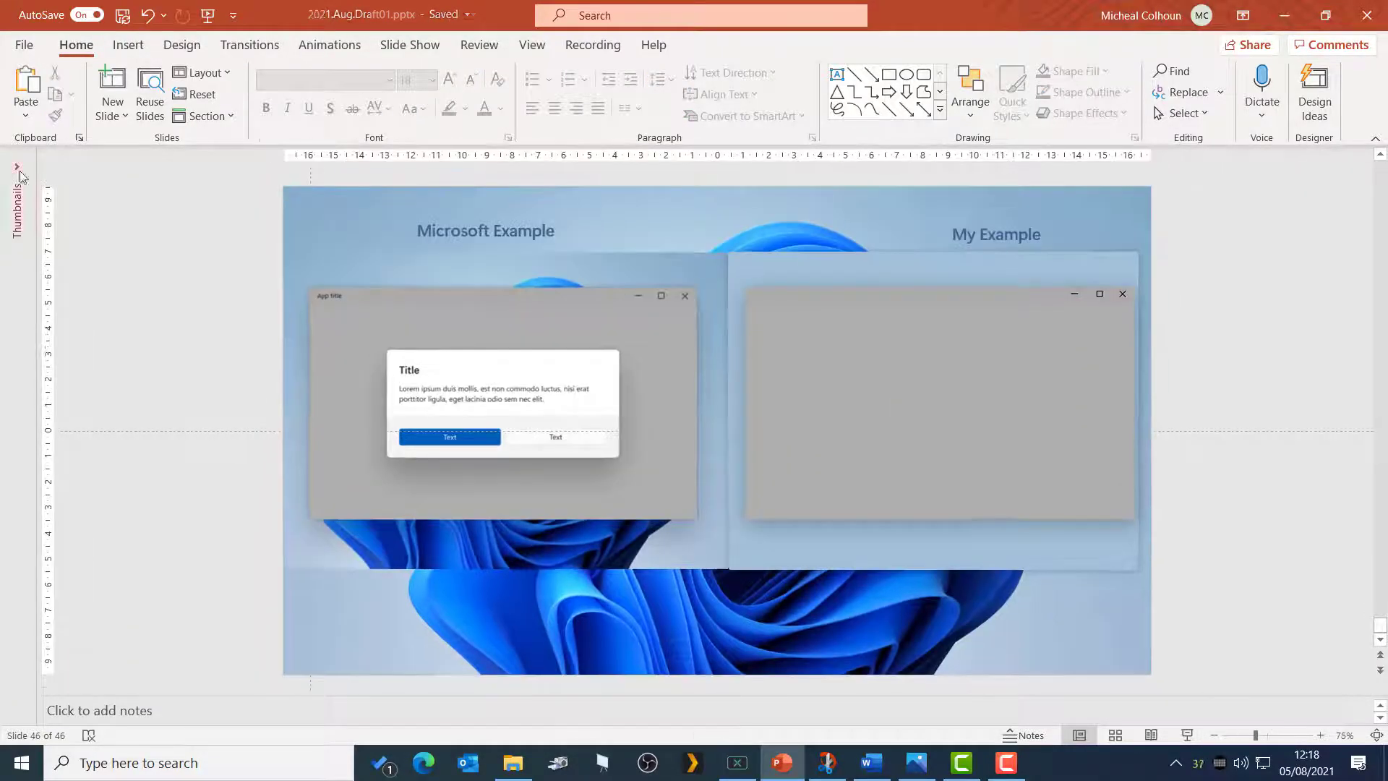
scroll(145, 593, up, 5)
click(112, 405)
Copy the right window shape from slide 44 and paste it onto slide 46 over the left window.
scroll(145, 579, down, 5)
click(112, 430)
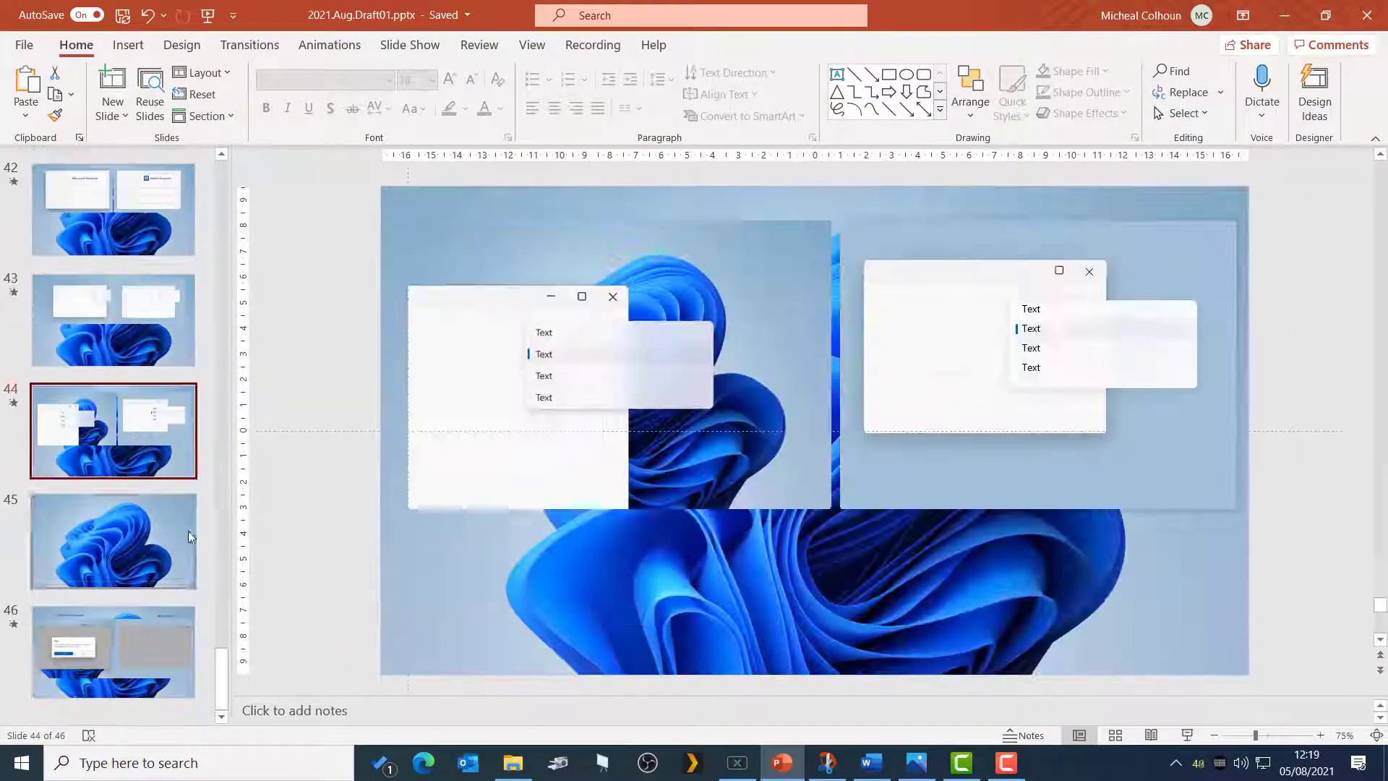
click(929, 393)
key(ctrl+c)
scroll(939, 361, down, 2)
key(ctrl+v)
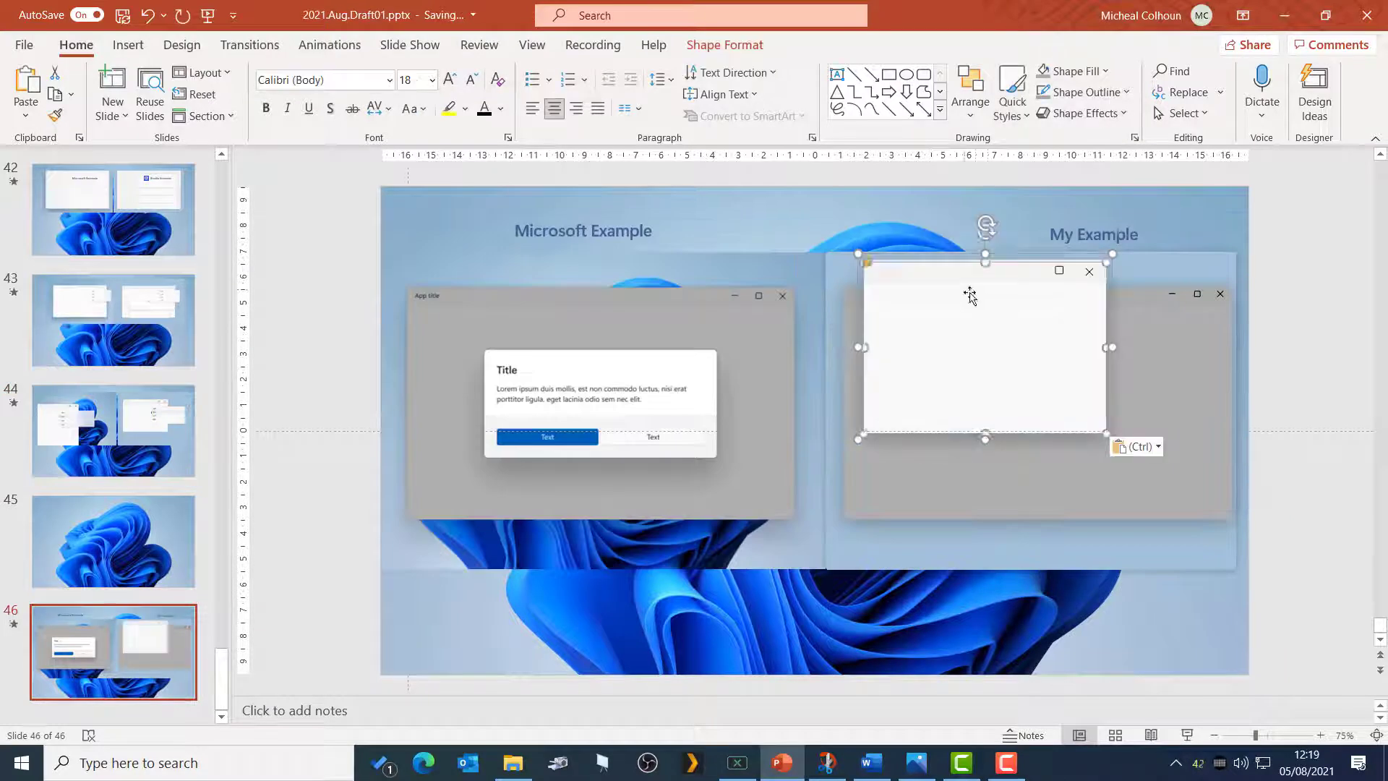
drag(663, 573, 636, 485)
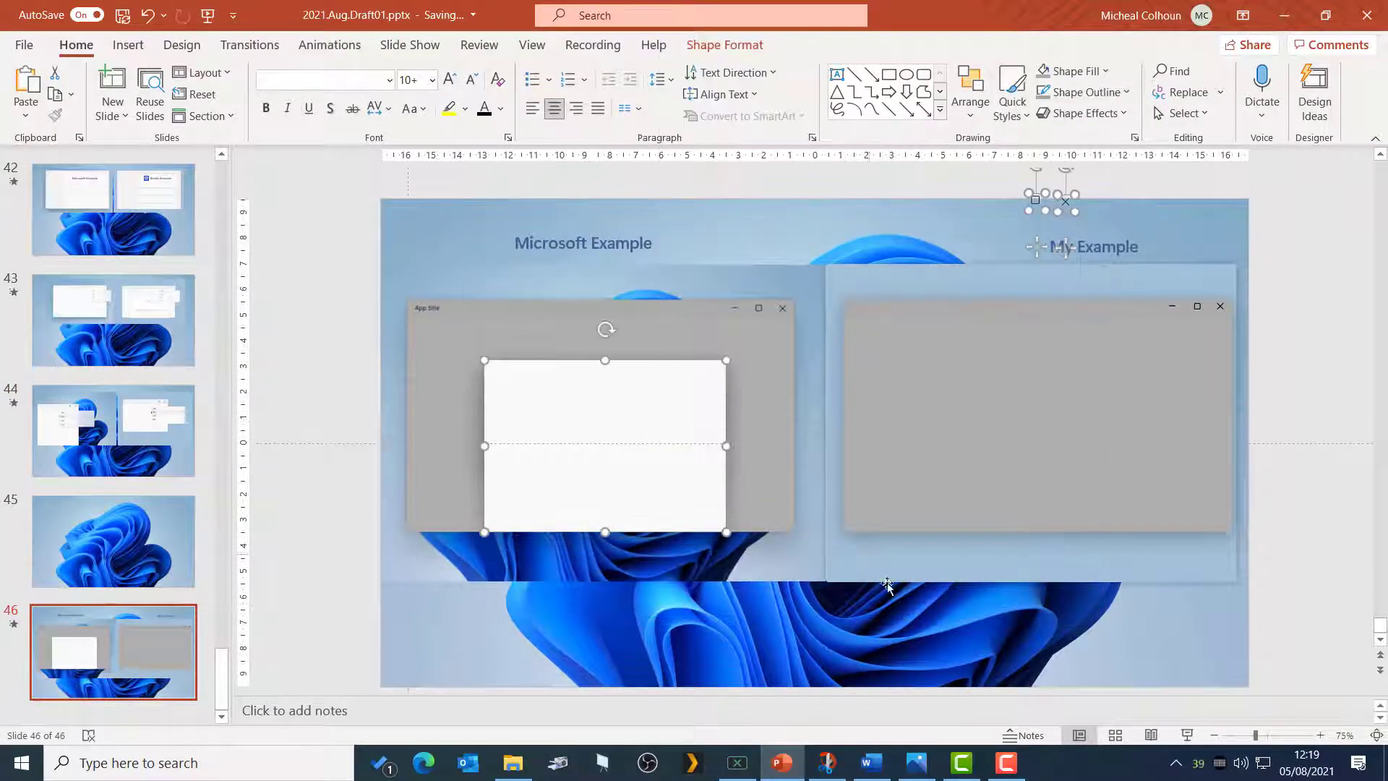
scroll(1010, 240, up, 2)
scroll(598, 402, down, 2)
scroll(545, 685, up, 4)
click(641, 393)
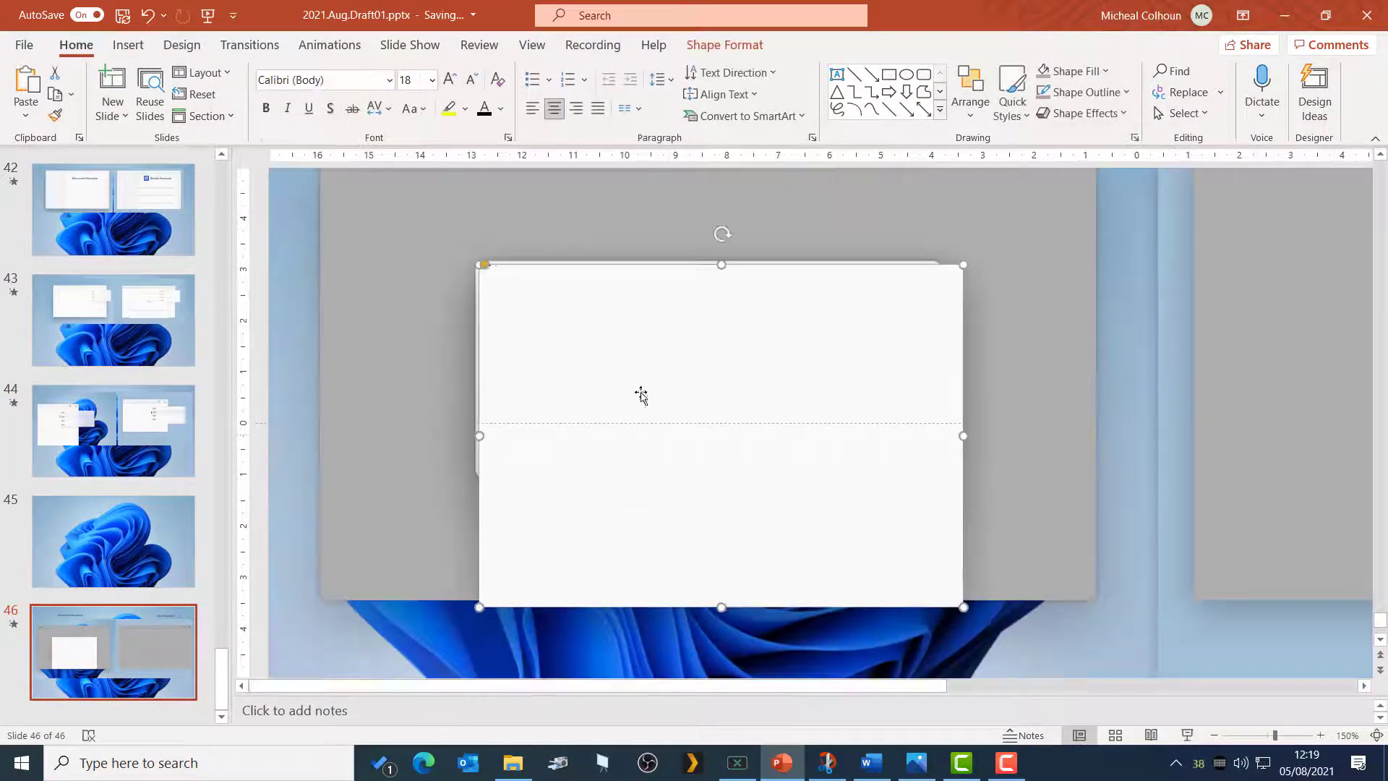
scroll(469, 318, up, 2)
scroll(870, 248, down, 2)
scroll(795, 384, down, 2)
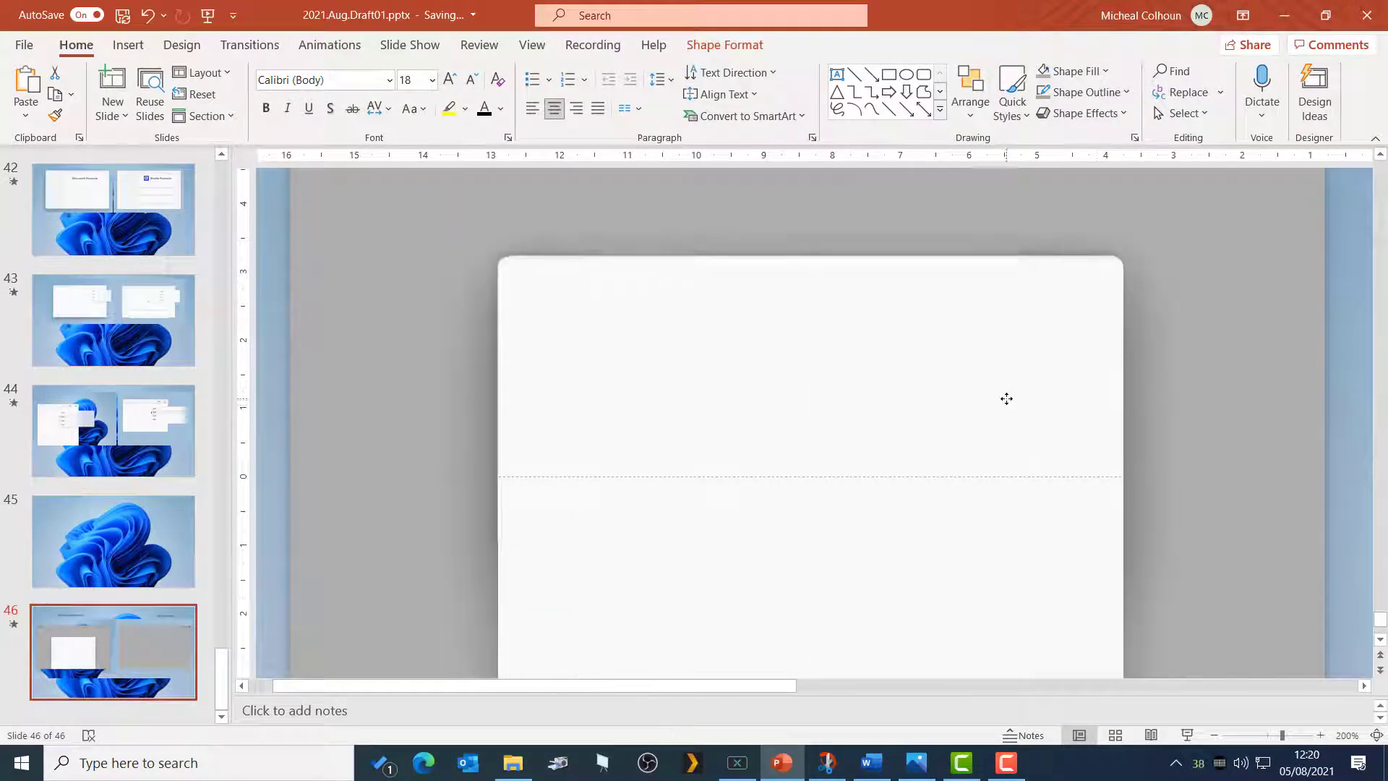
scroll(1004, 405, down, 1)
key(ctrl+z)
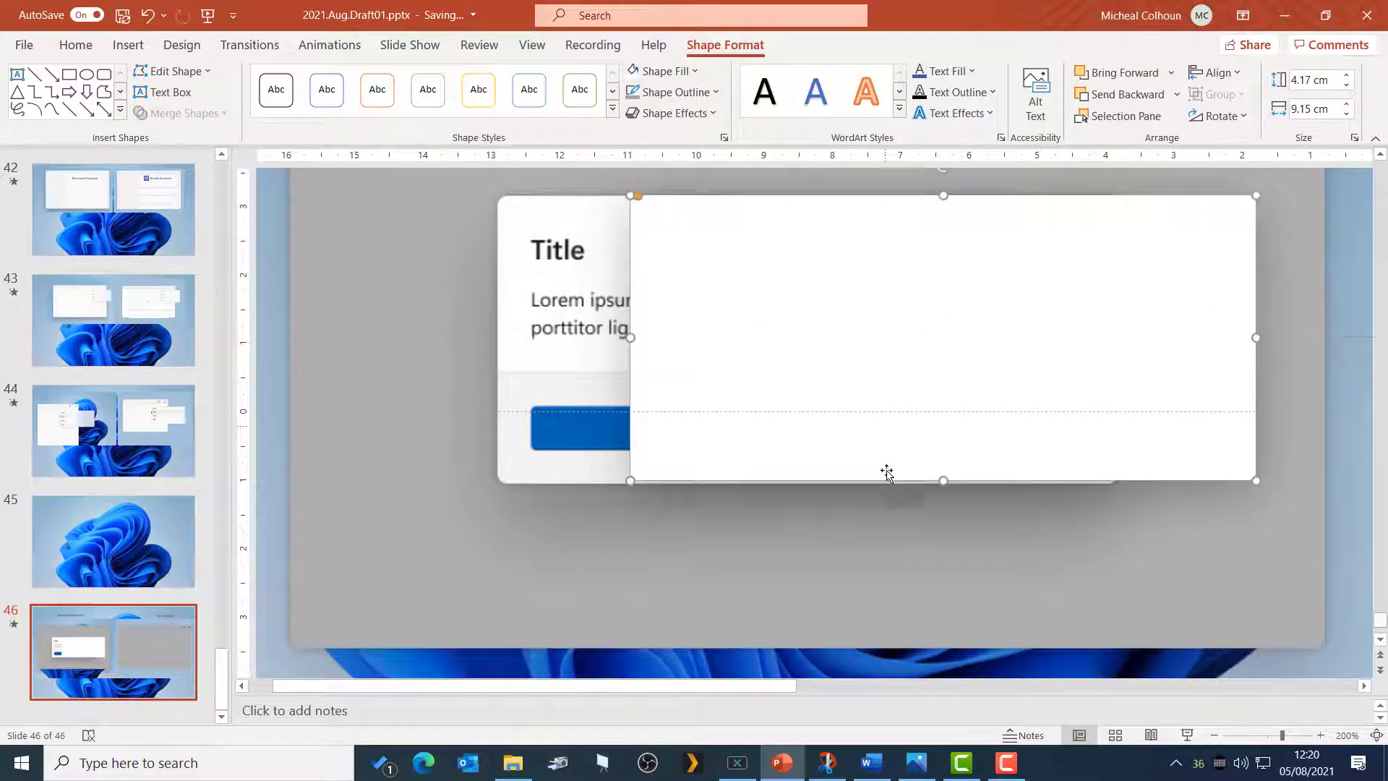
Draw a single-corner-rounded rectangle across the card's lower part, stretched to its left edge.
click(128, 45)
click(323, 93)
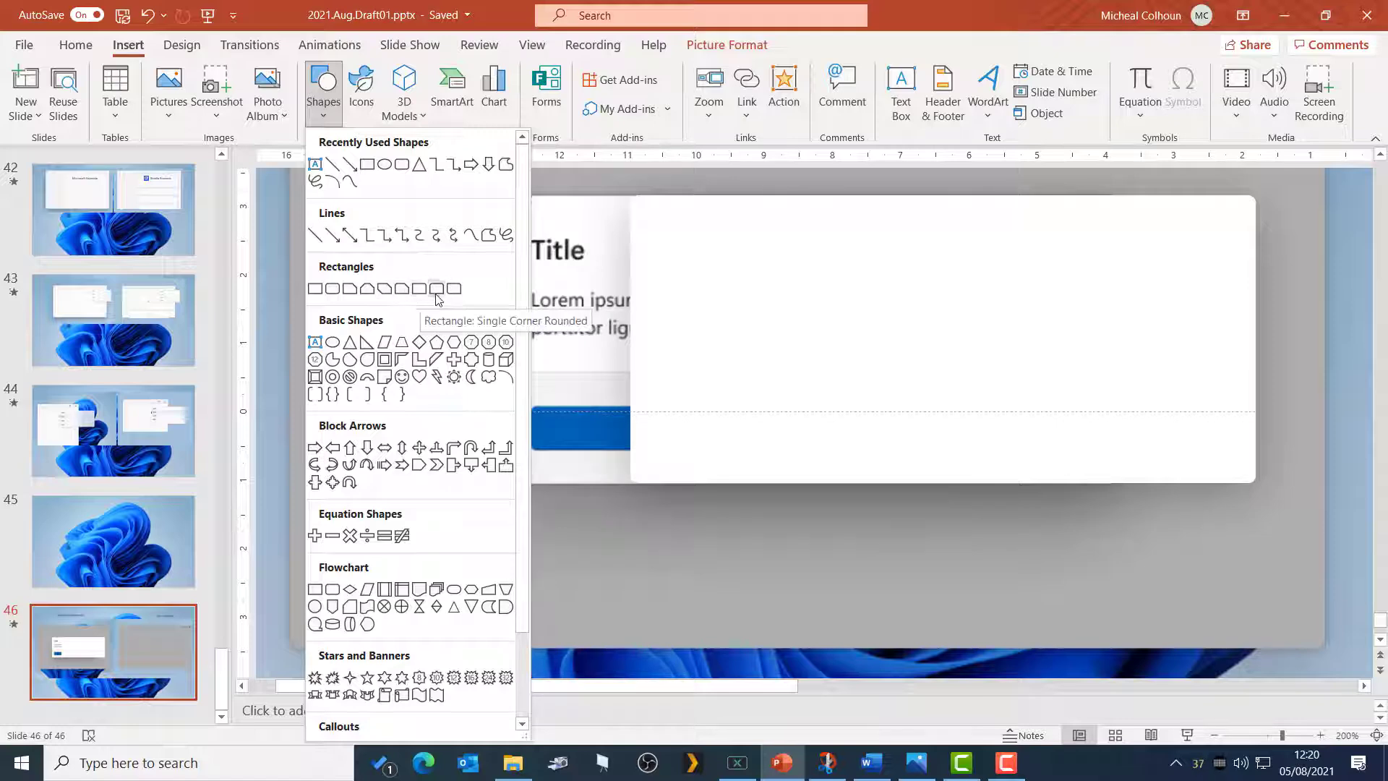
click(436, 298)
drag(496, 393, 1256, 488)
drag(496, 440, 631, 440)
Fill the rectangle with the original card's light gray footer colour using the Eyedropper.
click(663, 71)
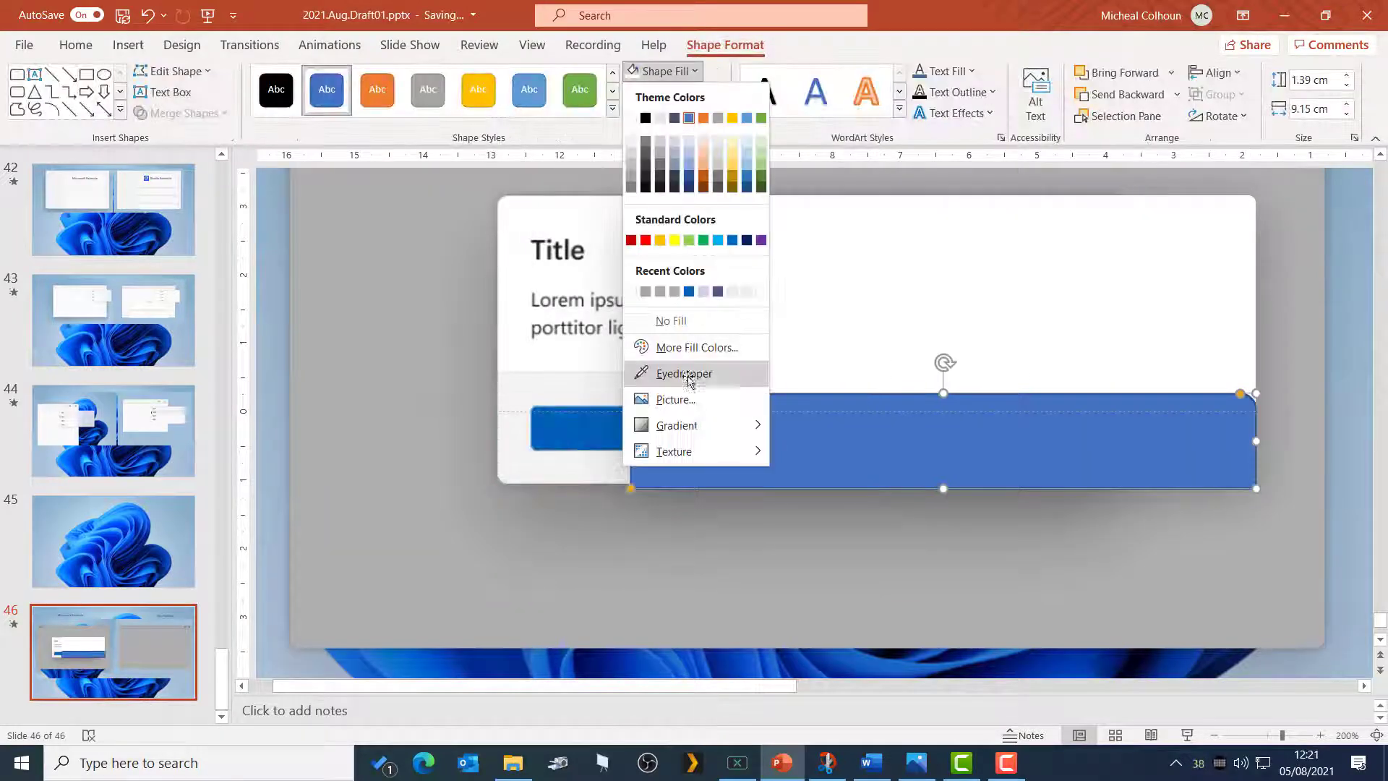
click(688, 374)
click(561, 368)
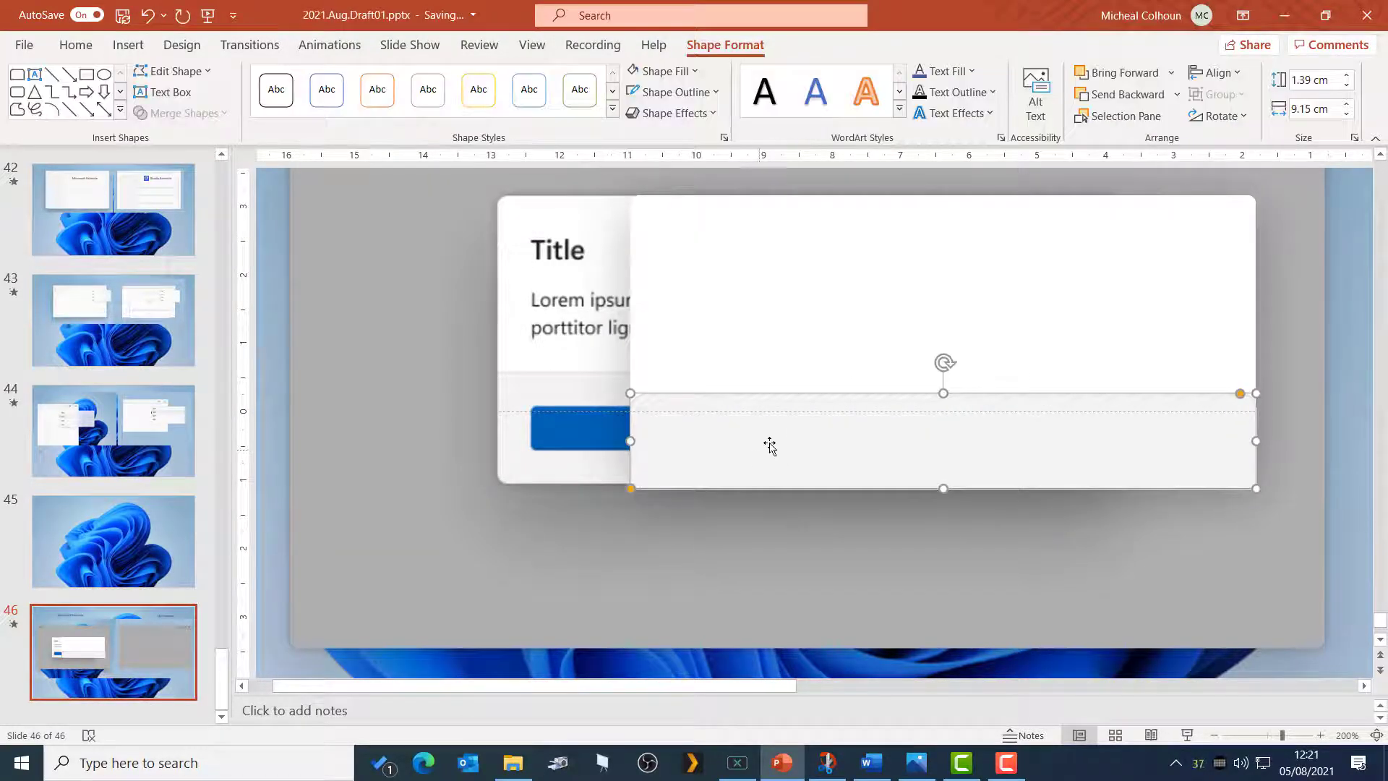
click(1214, 73)
click(1222, 116)
click(764, 452)
Align the gray footer strip with the bottom of the card.
click(764, 452)
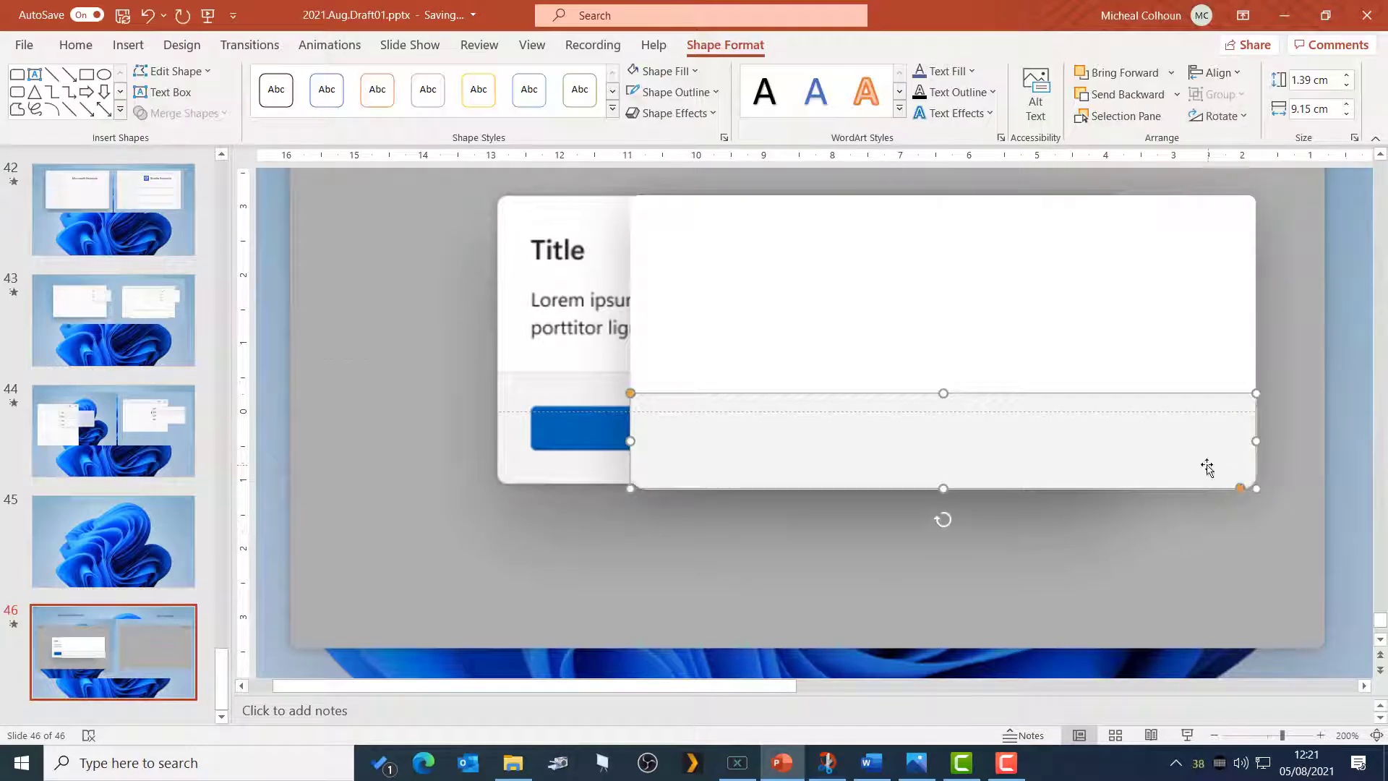
drag(1208, 468, 1239, 456)
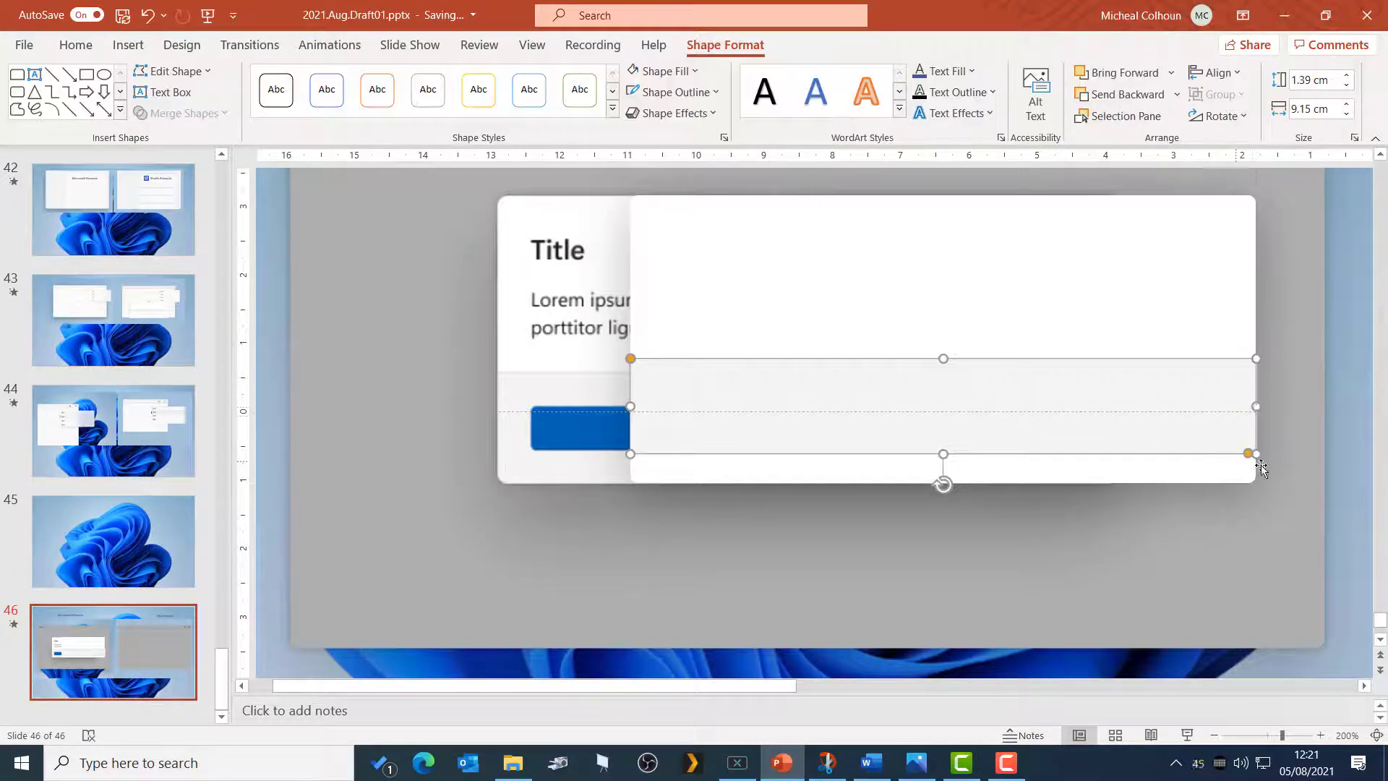
click(1109, 409)
drag(969, 357, 969, 385)
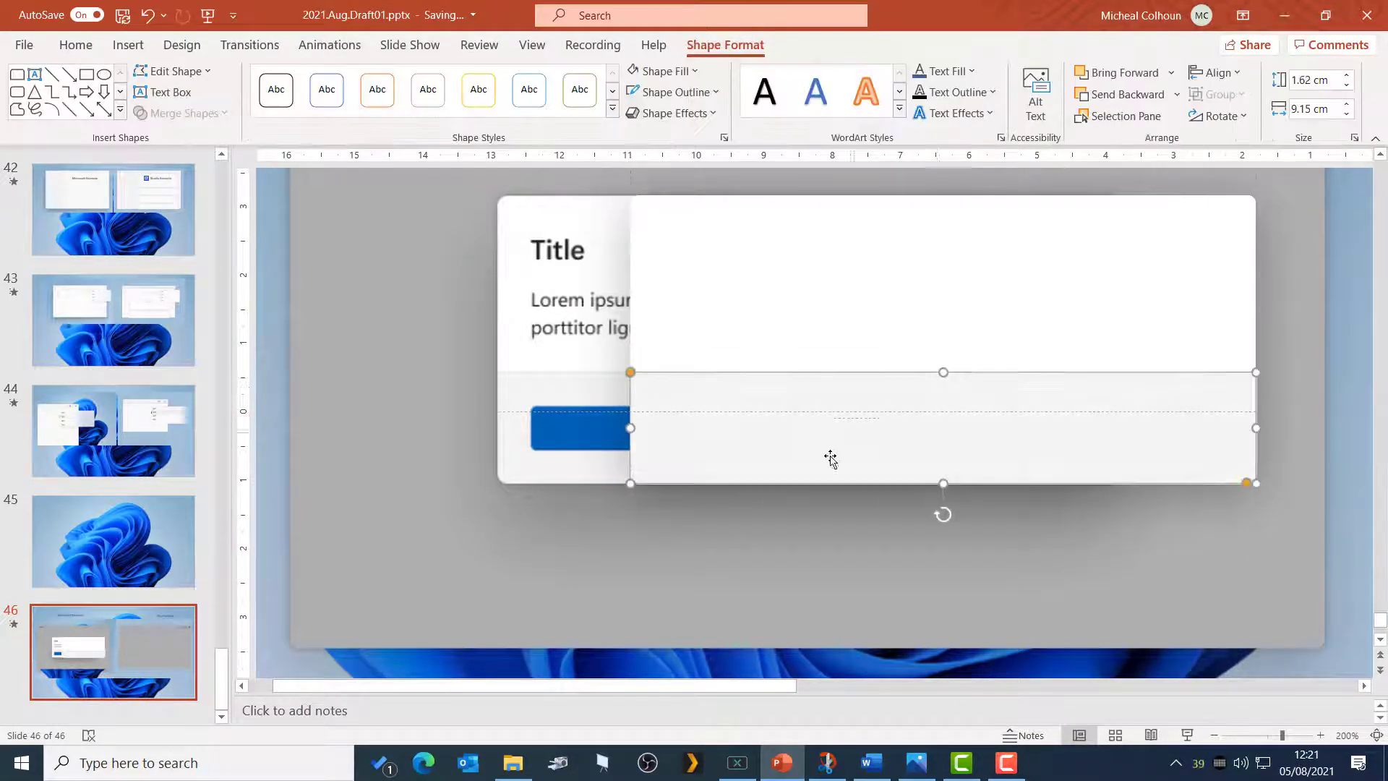
Set the card's Title to Segoe UI Variable Display with 0.6 cm left and 0.4 cm top margins.
click(768, 313)
click(709, 267)
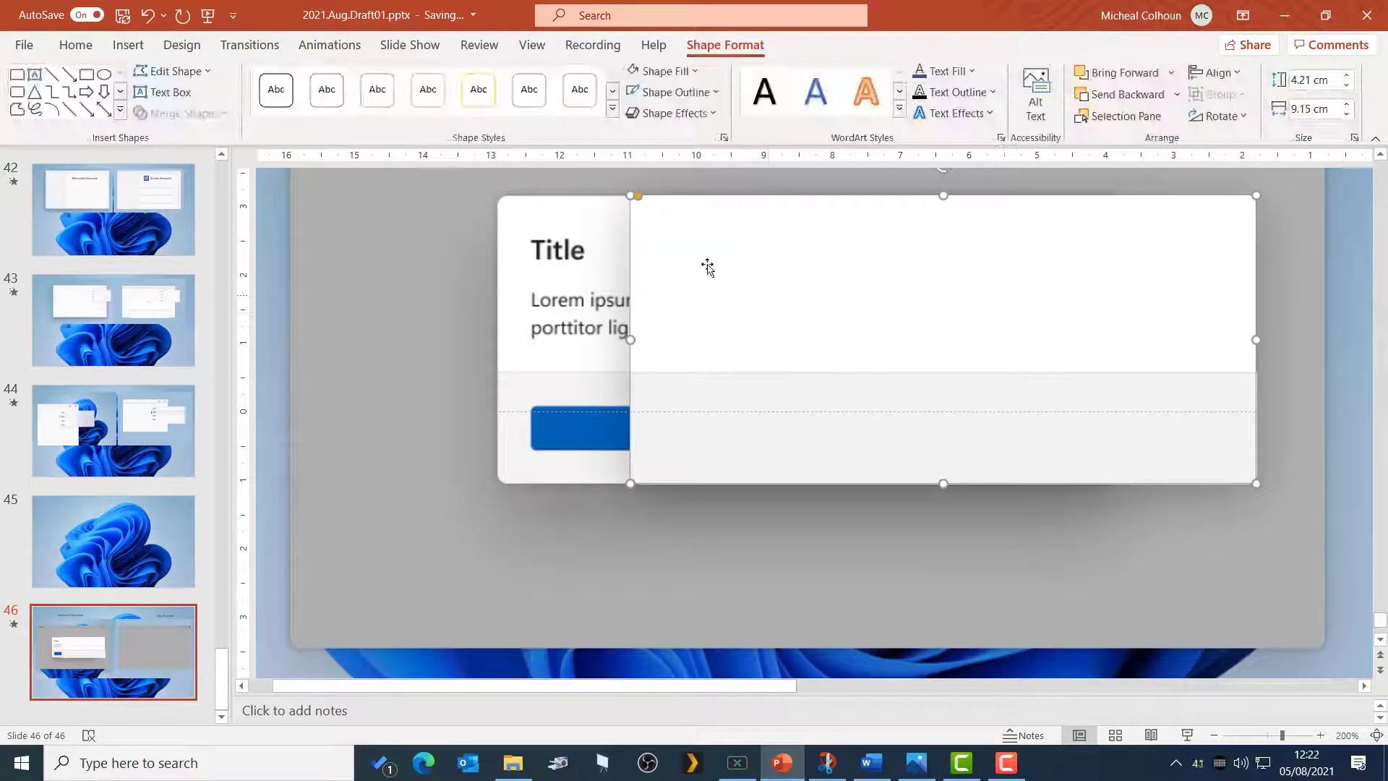
click(87, 48)
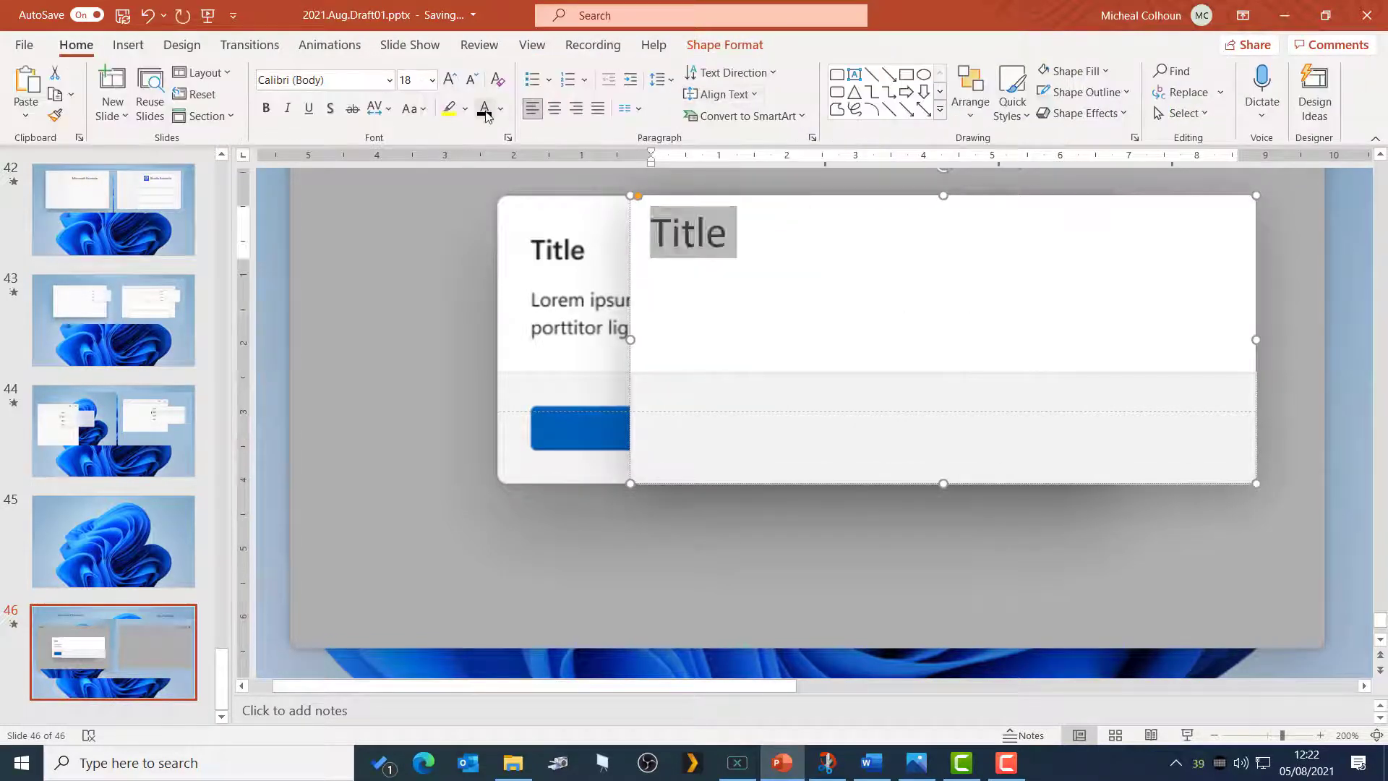
click(389, 79)
click(436, 253)
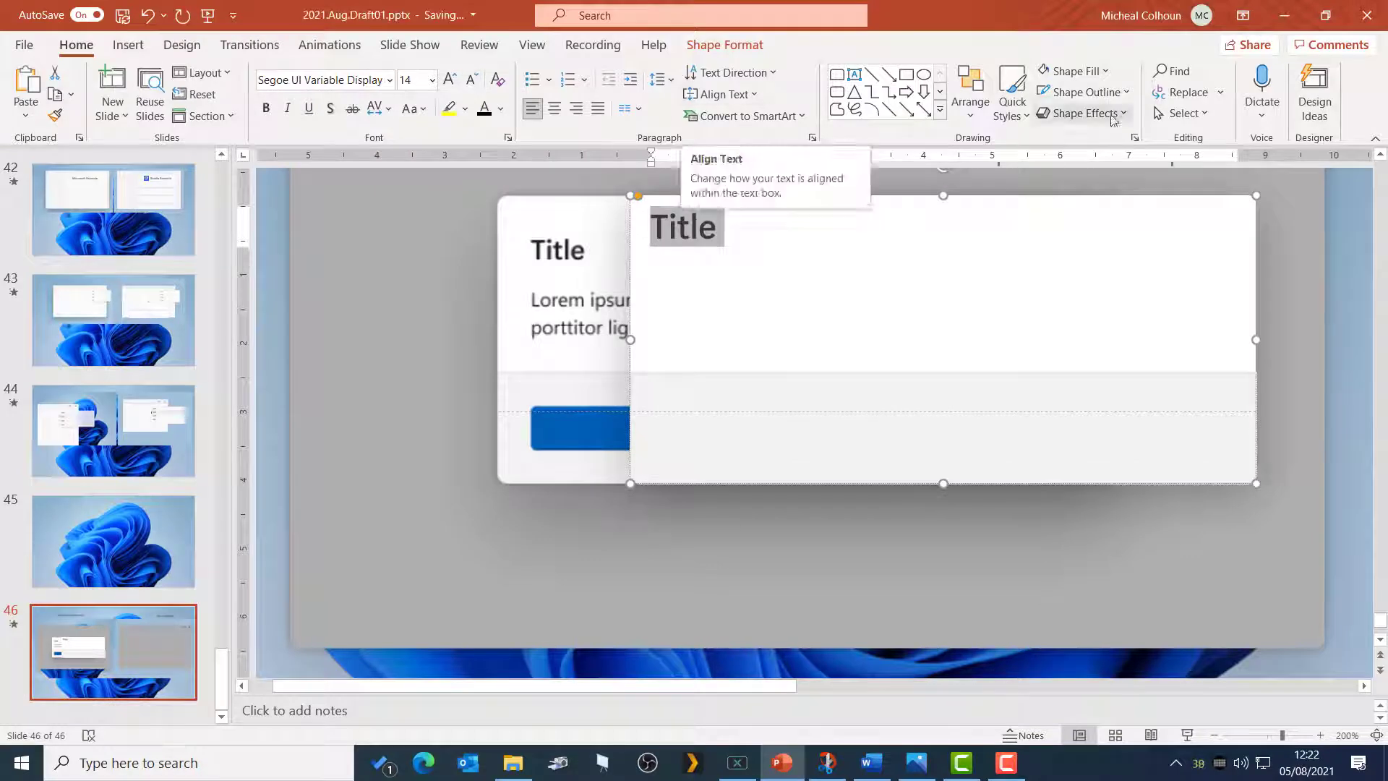
click(1134, 137)
click(1225, 227)
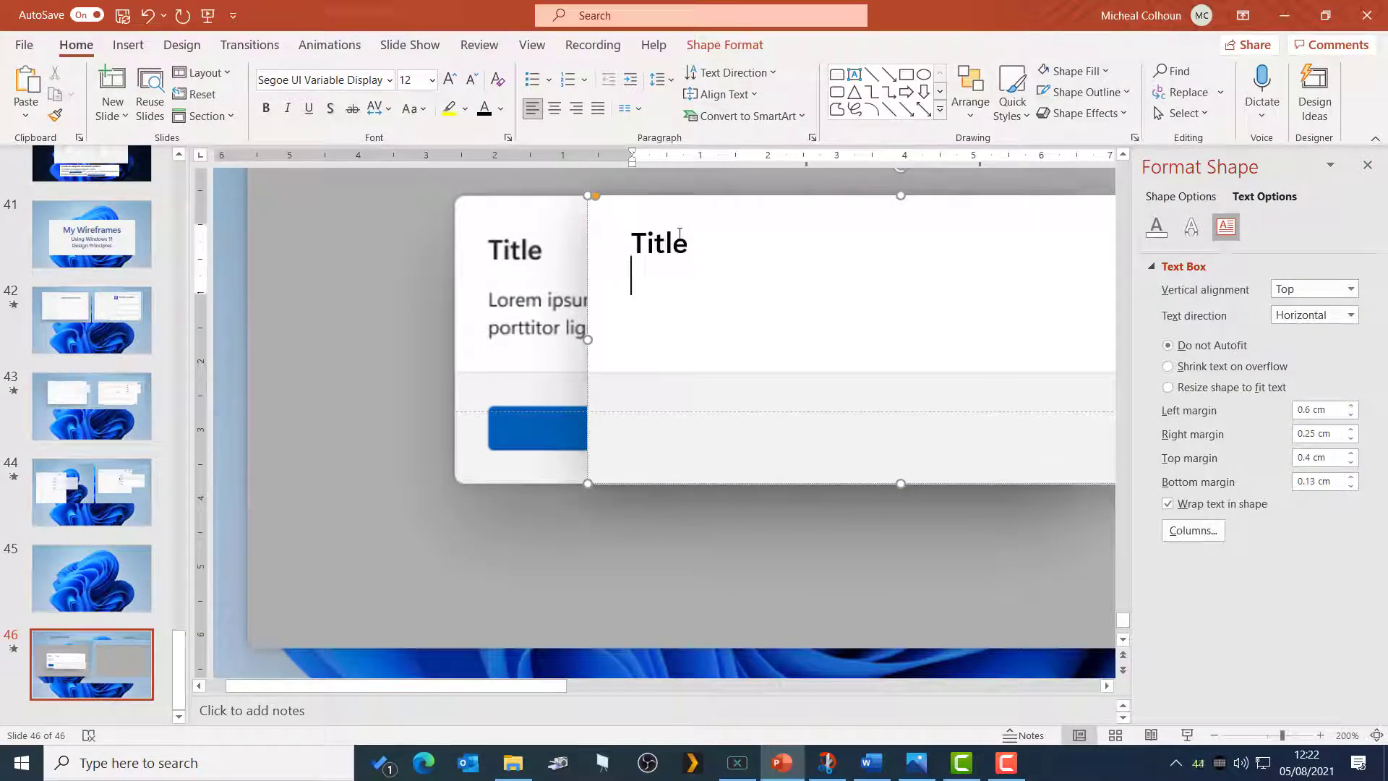
Generate lorem ipsum text with =lorem(), delete the overflow, and move the card beside the original.
text(=lorem())
key(Return)
ctrl+scroll(679, 232, down, 5)
drag(723, 513, 553, 318)
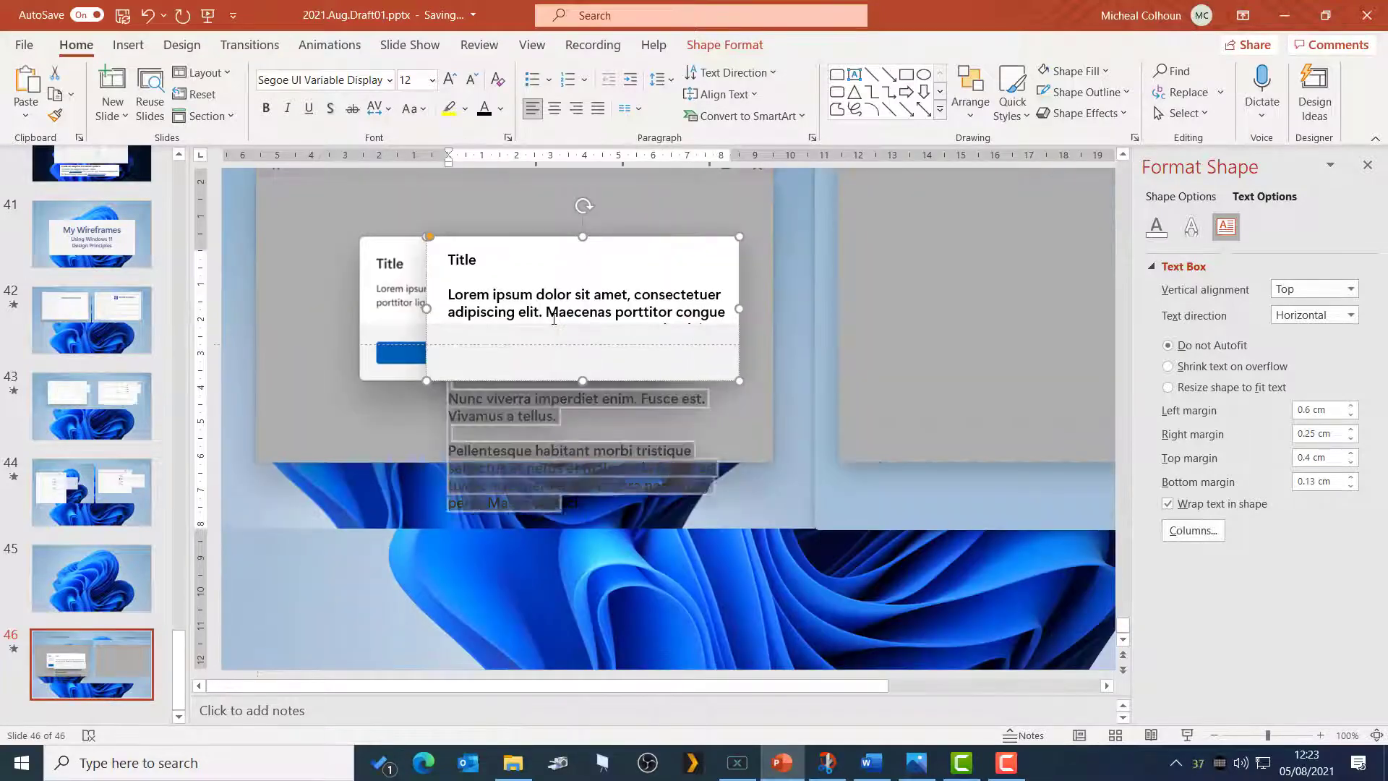
key(Delete)
click(533, 245)
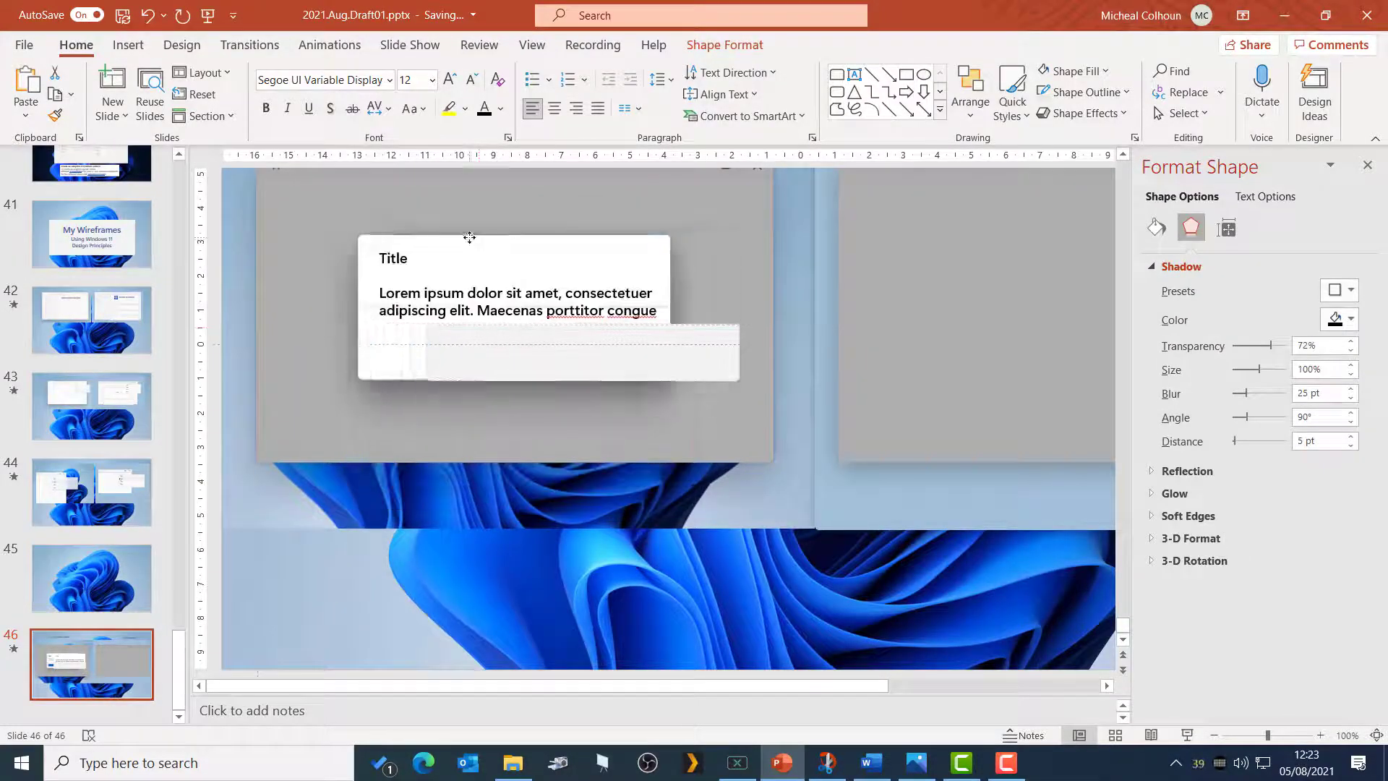
drag(468, 236, 564, 331)
ctrl+scroll(706, 396, up, 2)
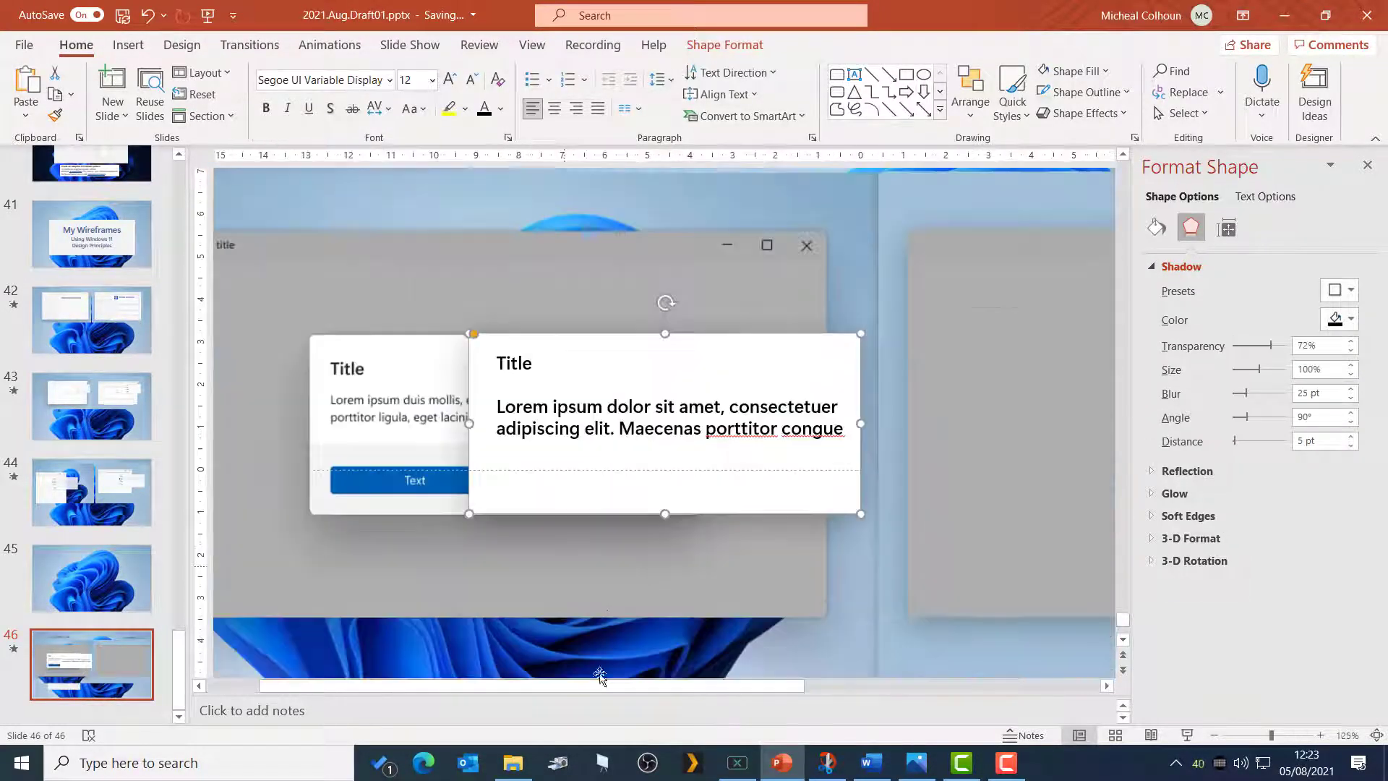
Switch the card's body text to a smaller Segoe UI Variable Text.
click(613, 406)
click(880, 560)
click(585, 407)
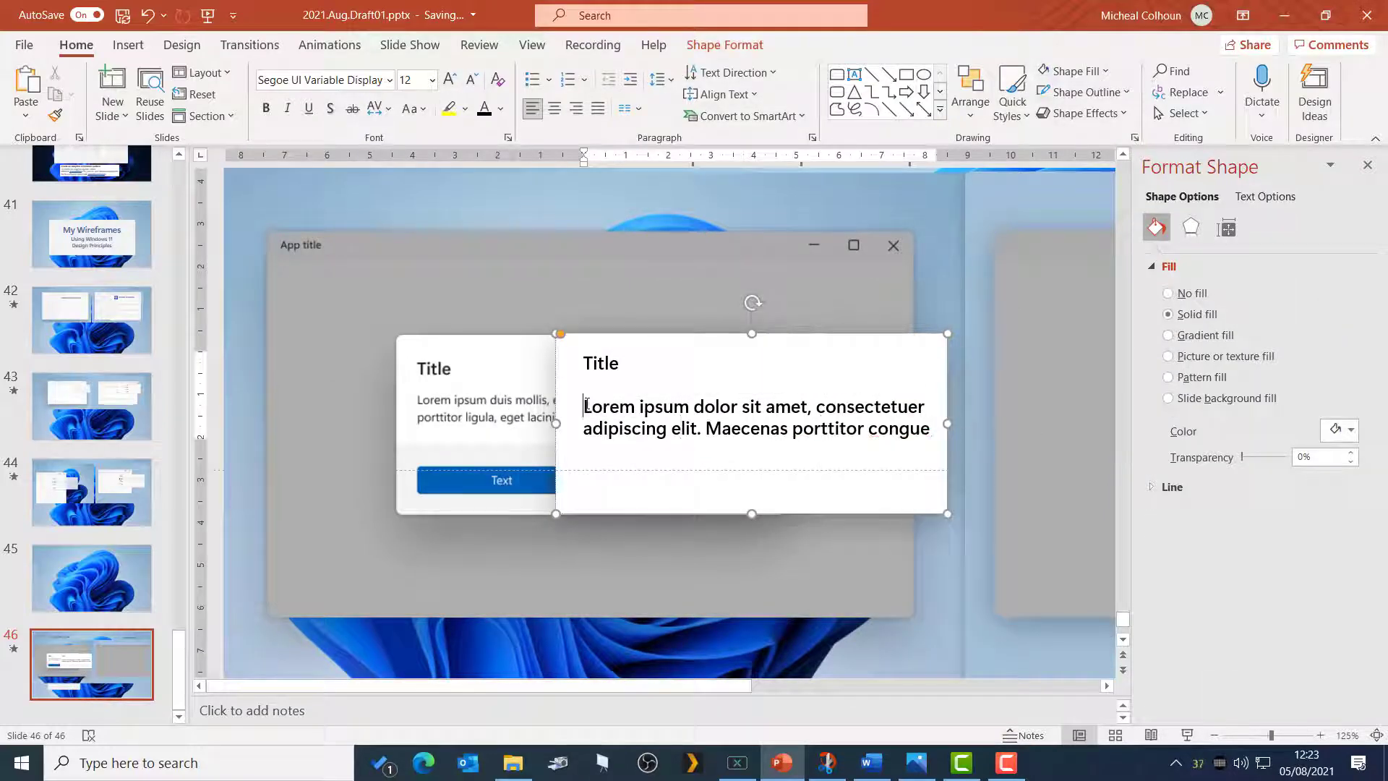
click(389, 79)
click(506, 178)
click(471, 80)
click(471, 80)
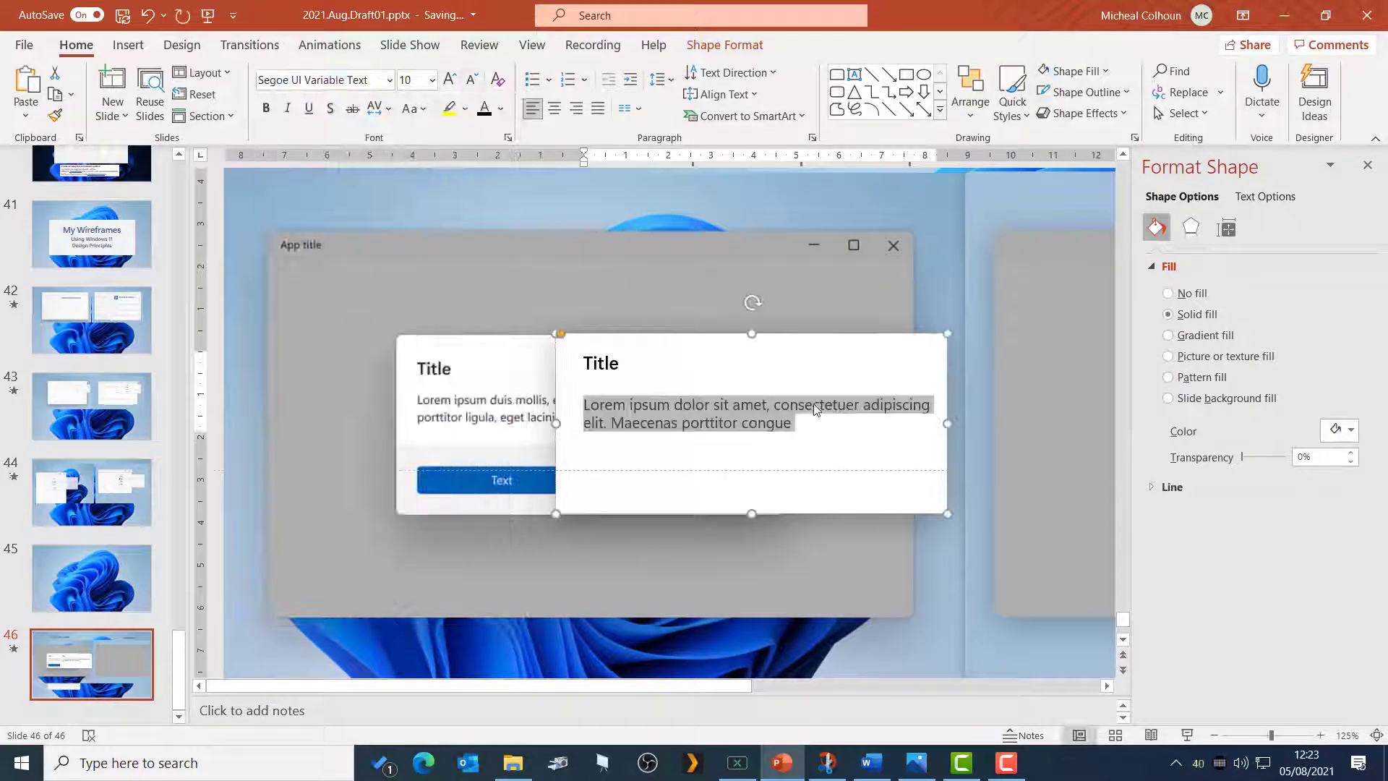
click(753, 406)
Regenerate the lorem ipsum, trim it to one short paragraph, and shrink it to 8 pt.
text(em())
key(Return)
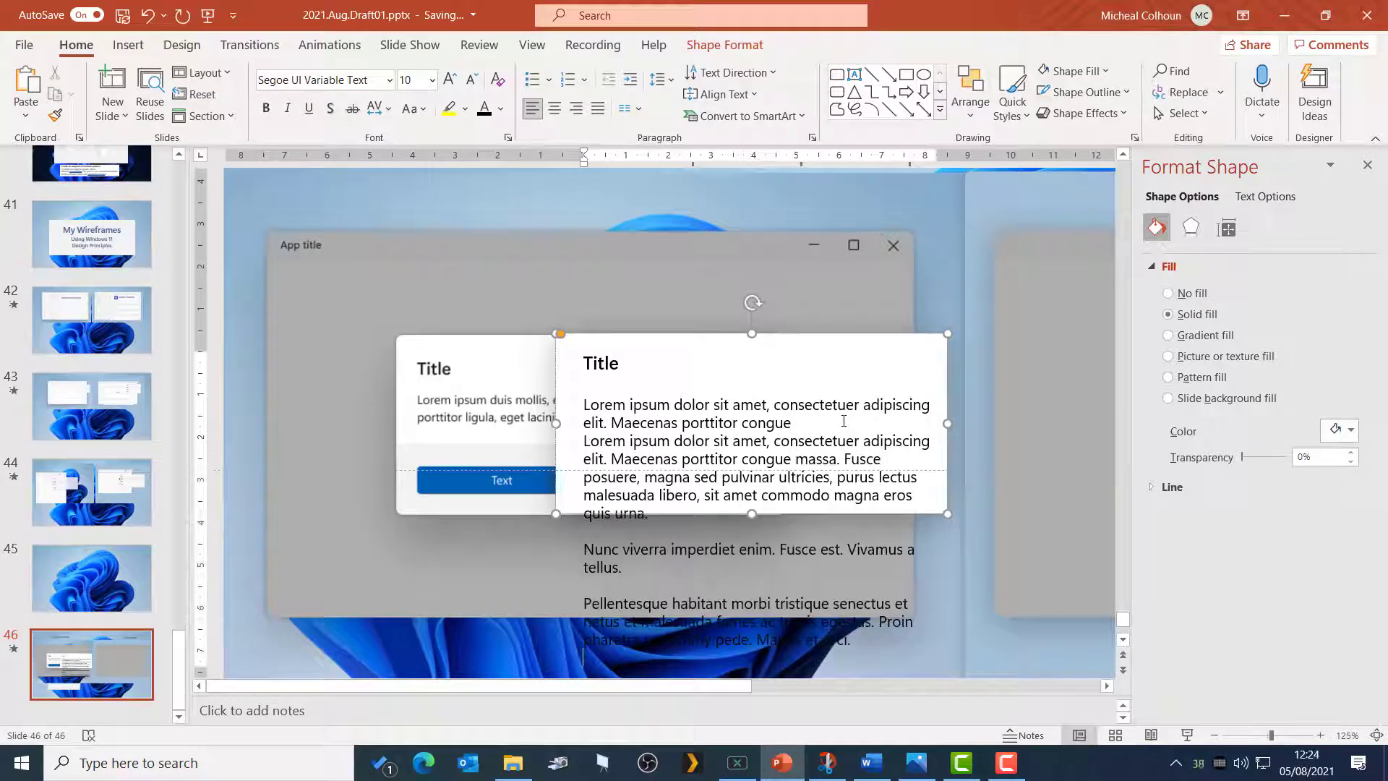
key(shift+Down)
key(shift+Down)
key(shift+Down)
key(Delete)
key(End)
key(ctrl+shift+End)
key(Delete)
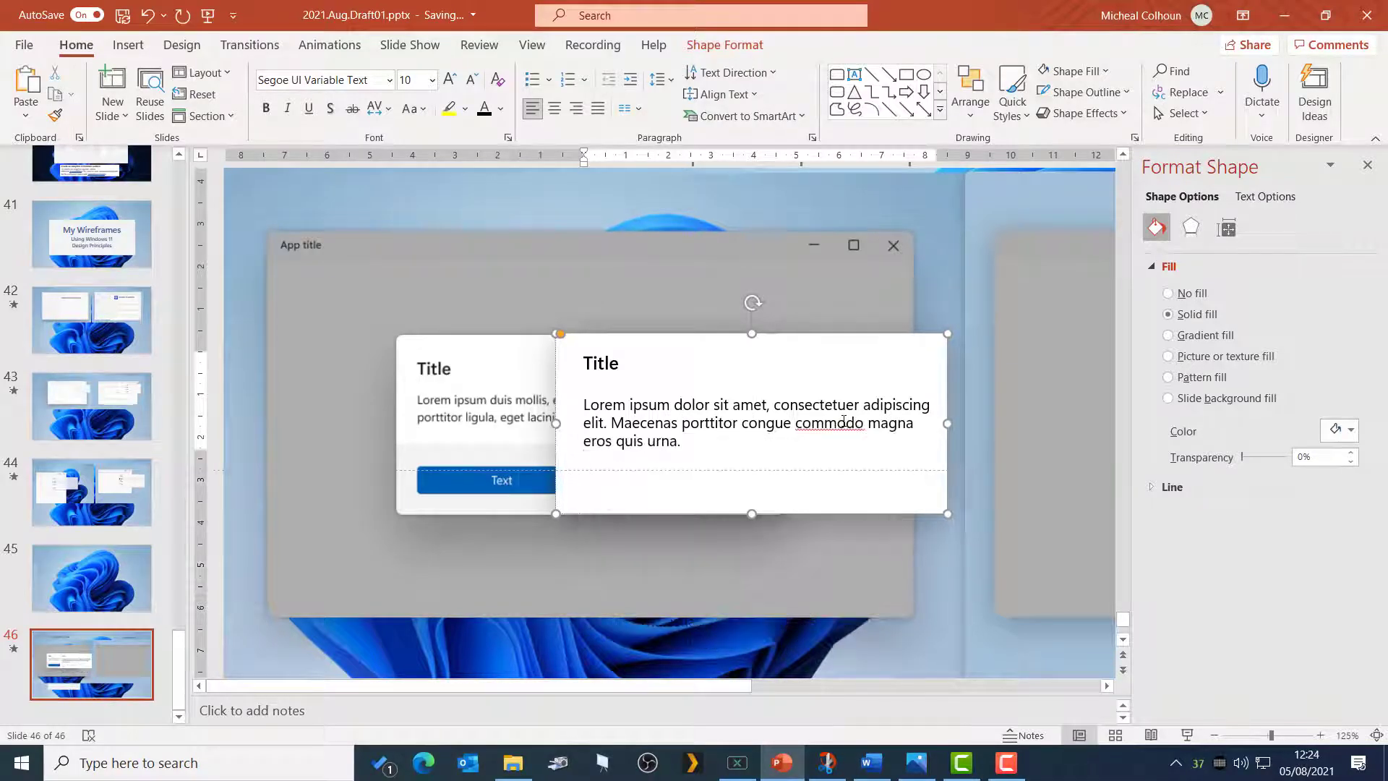
triple_click(582, 407)
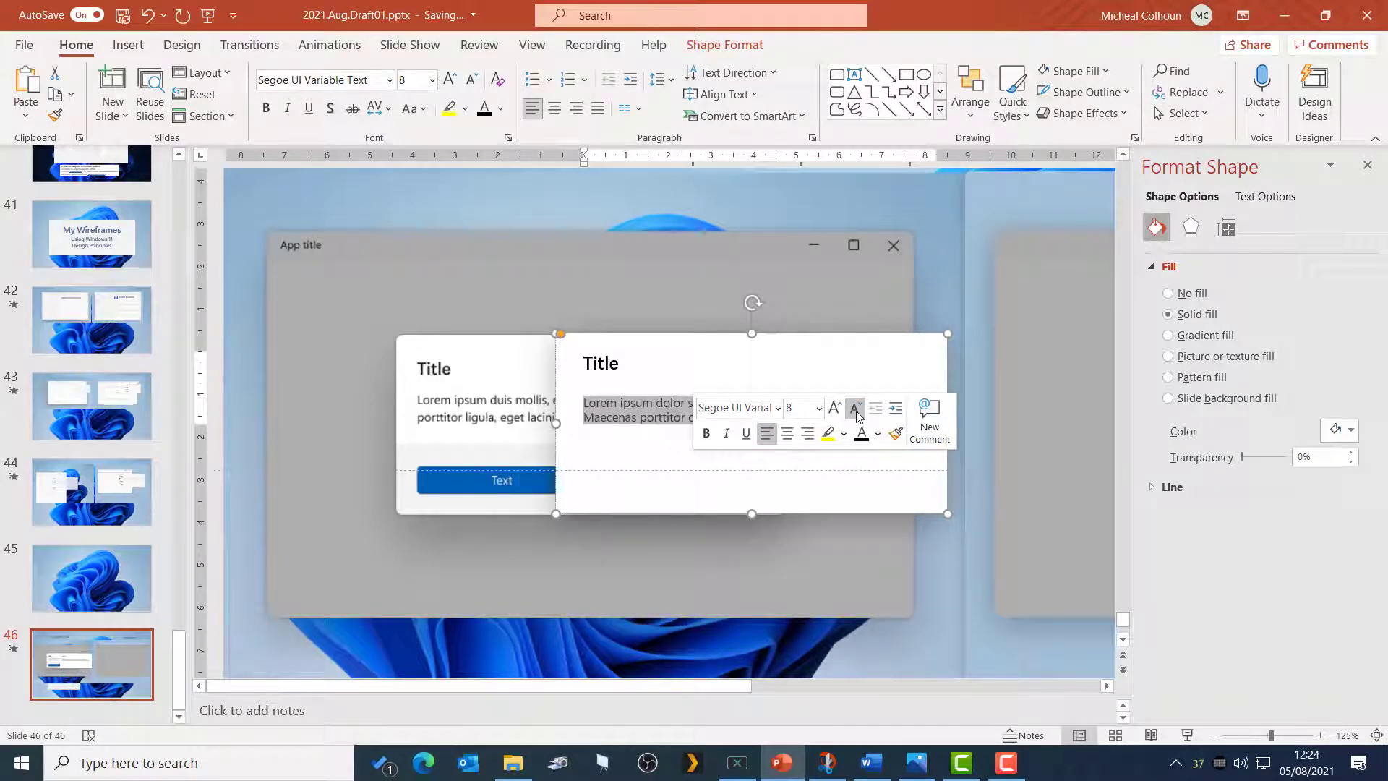
key(ctrl+z)
key(ctrl+a)
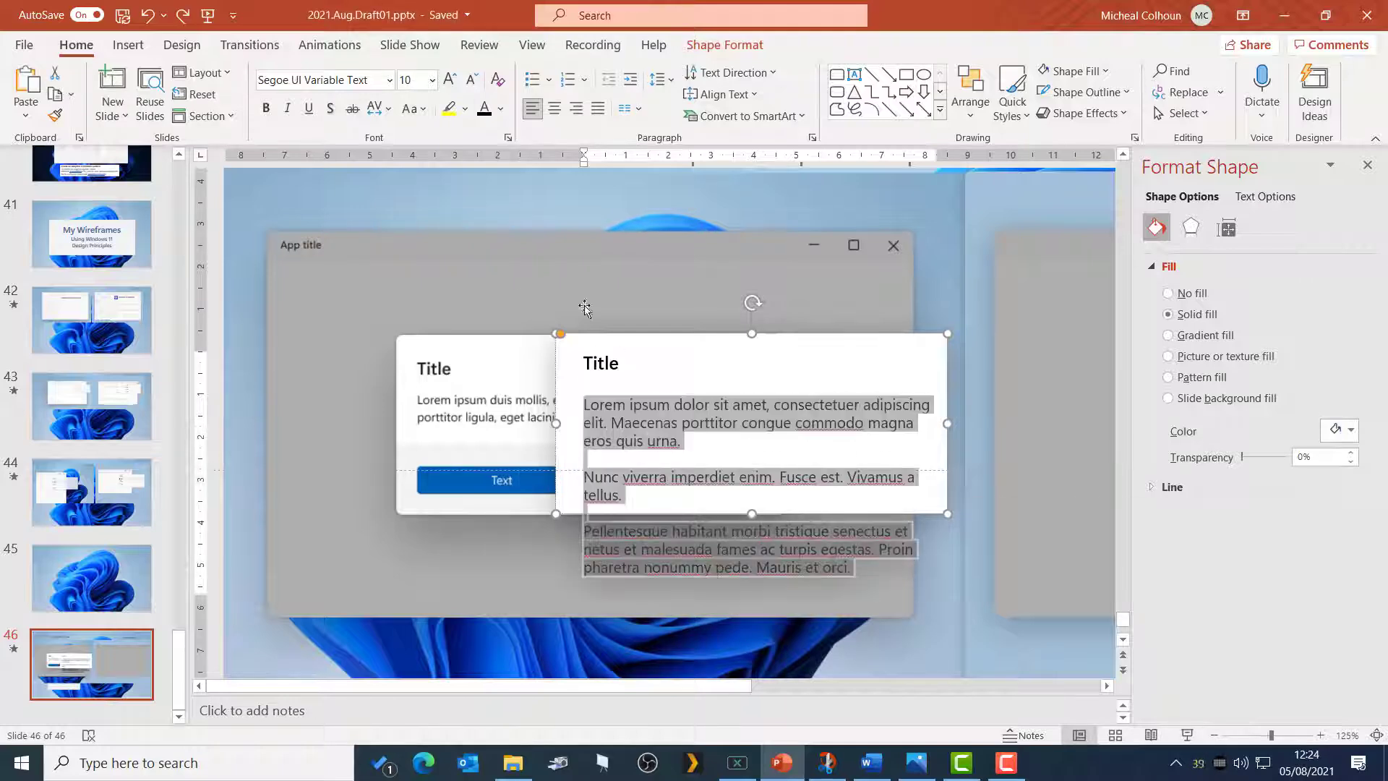
key(ctrl+shift+comma)
key(ctrl+z)
Set the body paragraph's line spacing to Multiple in the Paragraph dialog.
click(659, 79)
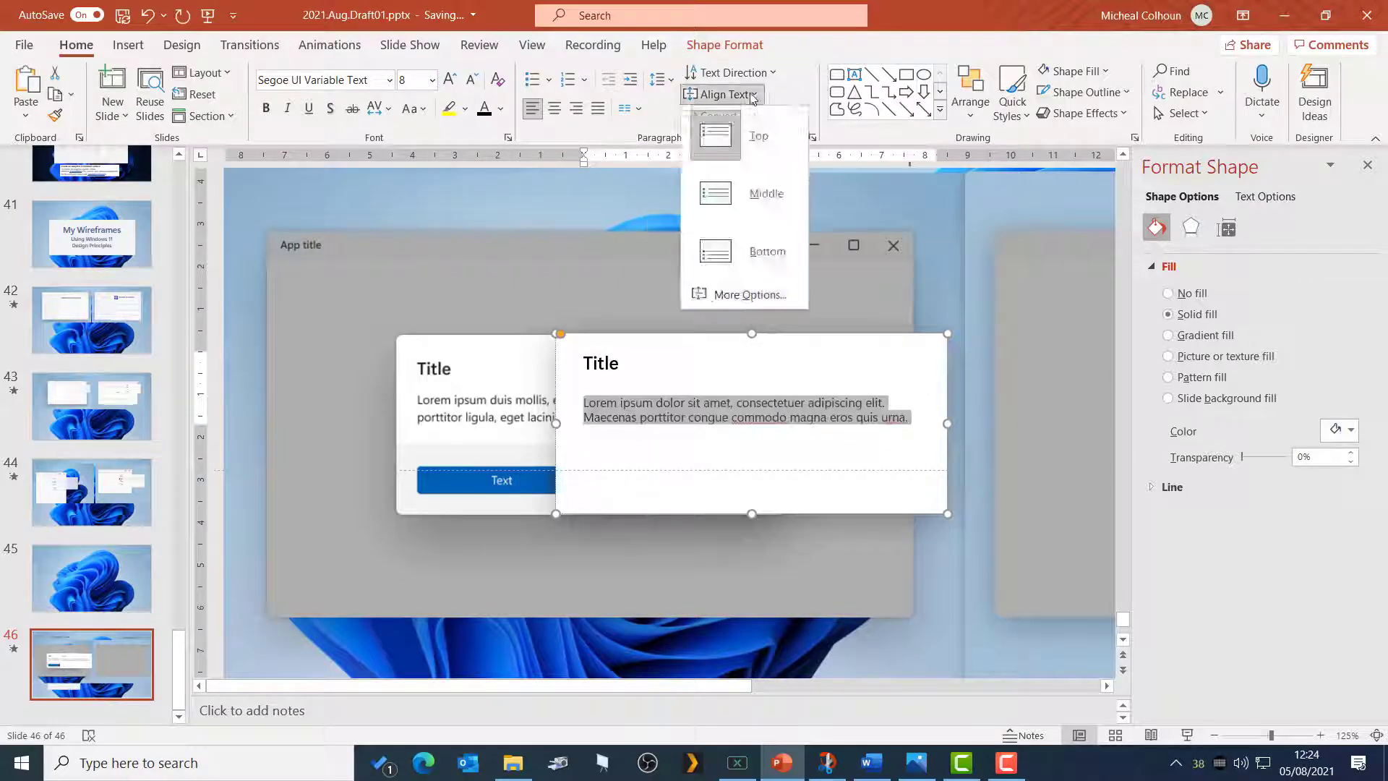
click(752, 296)
click(872, 269)
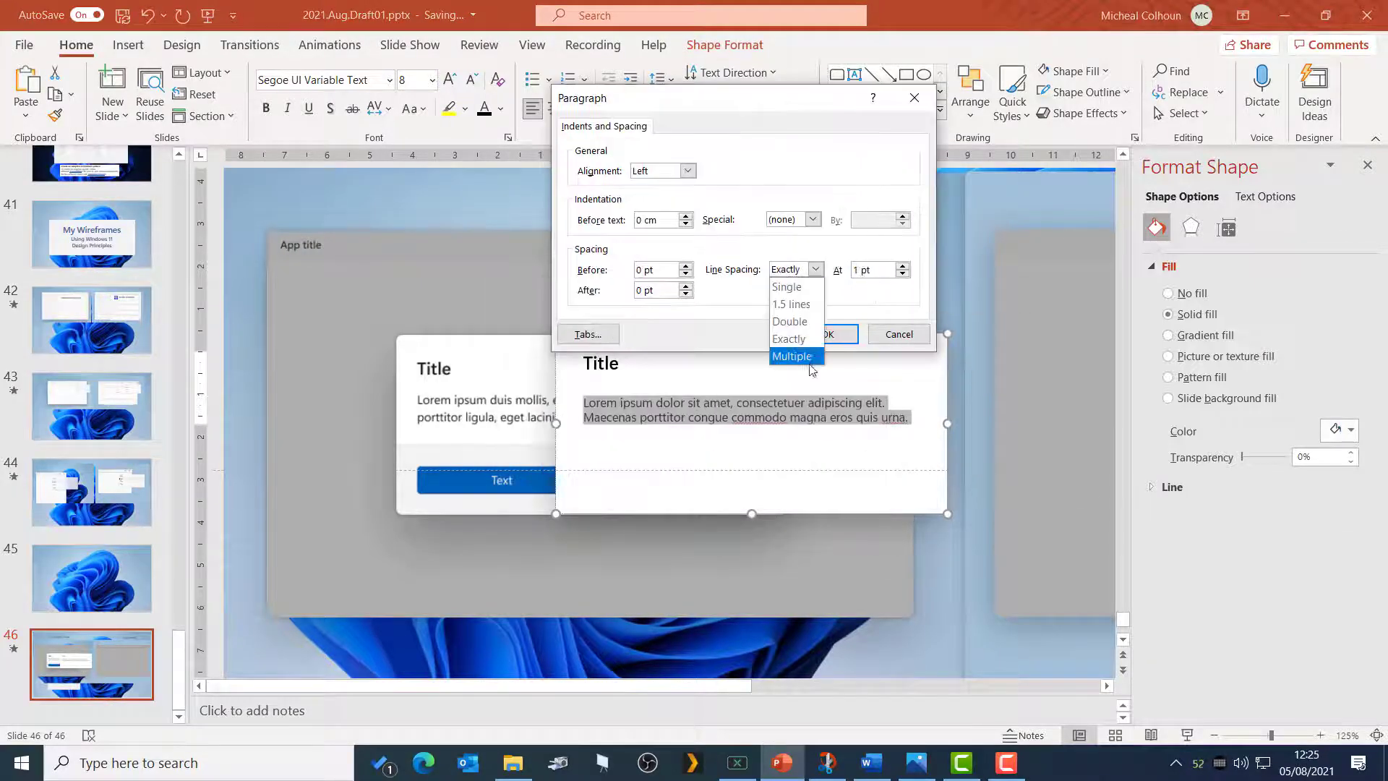
click(795, 355)
click(831, 333)
click(659, 86)
click(845, 486)
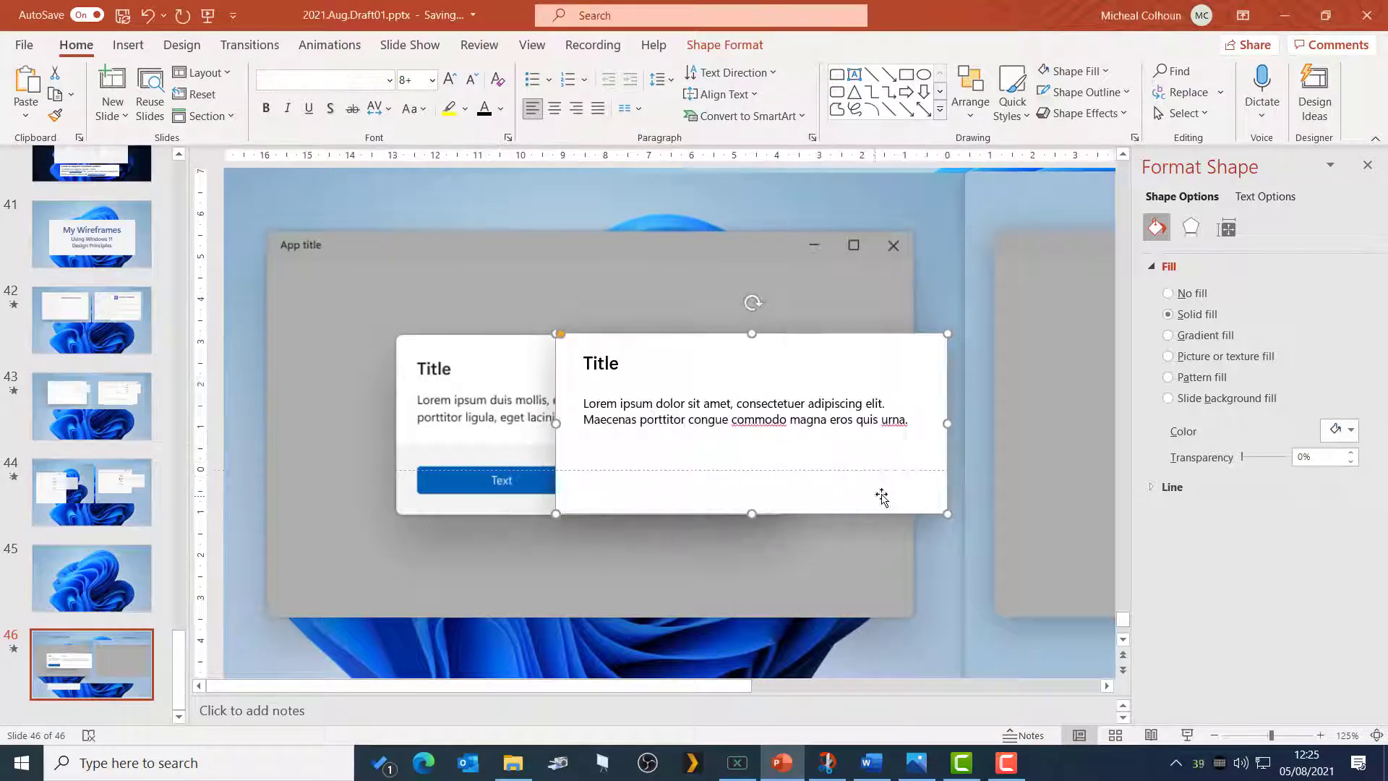
scroll(795, 499, down, 1)
click(719, 484)
Paste the Text label from slide 43 into the footer in Segoe UI Variable Display, placed on the button.
click(846, 364)
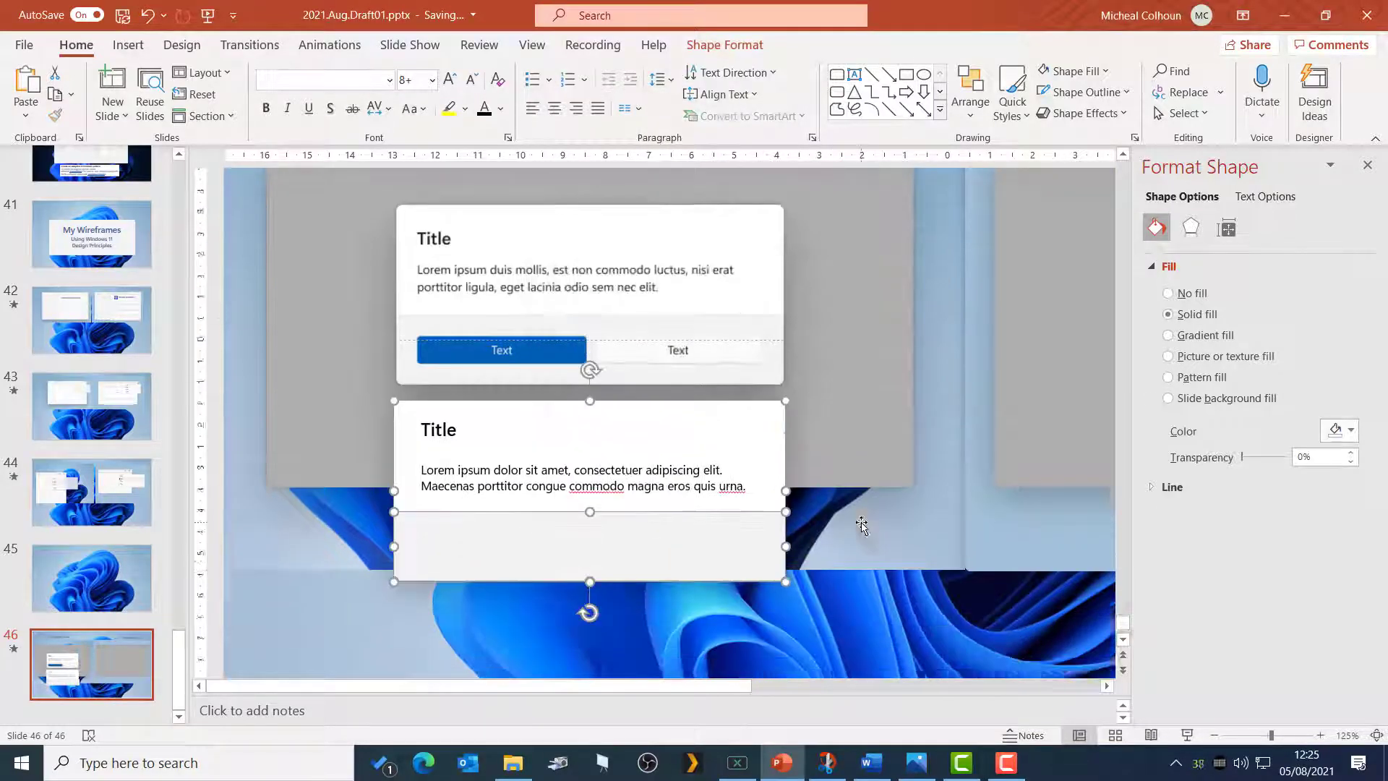
scroll(817, 470, up, 5)
click(127, 420)
click(91, 664)
key(ctrl+v)
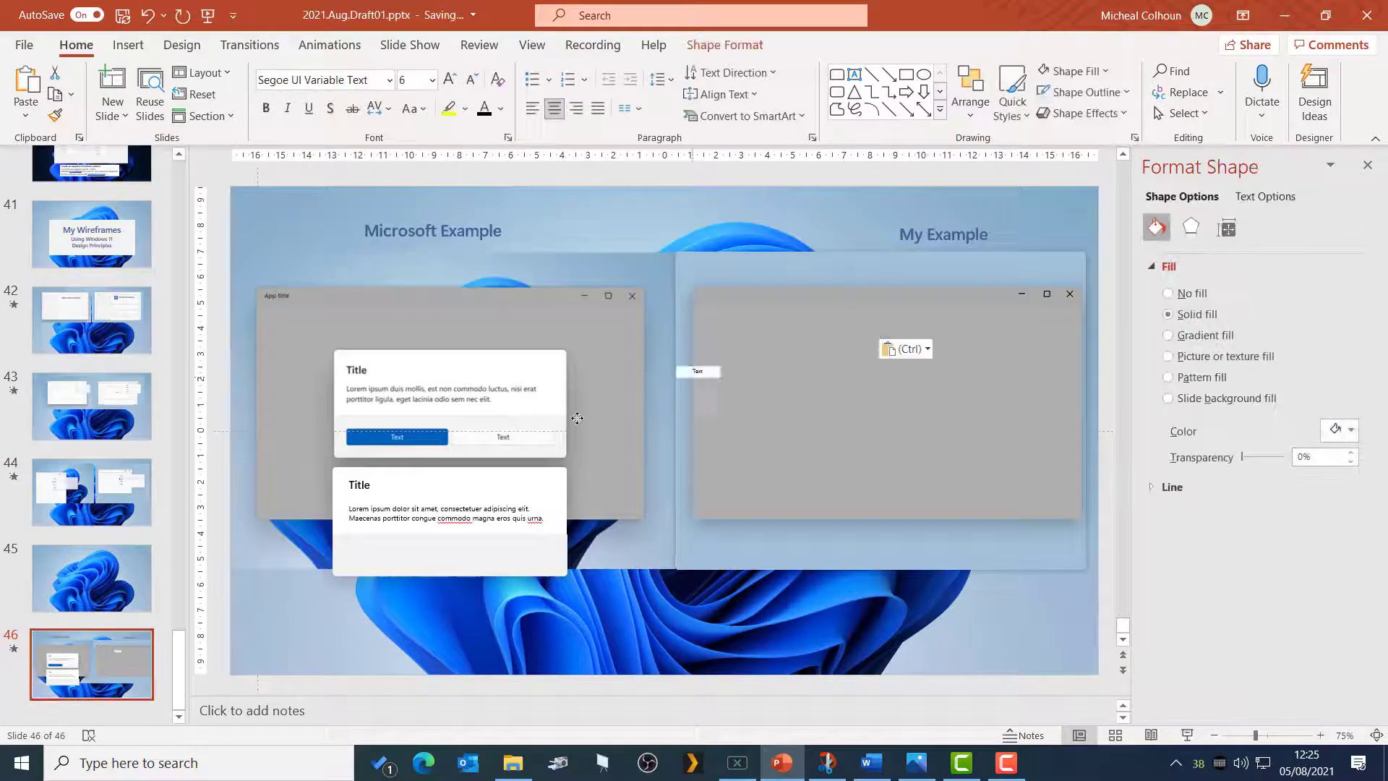
scroll(488, 431, up, 5)
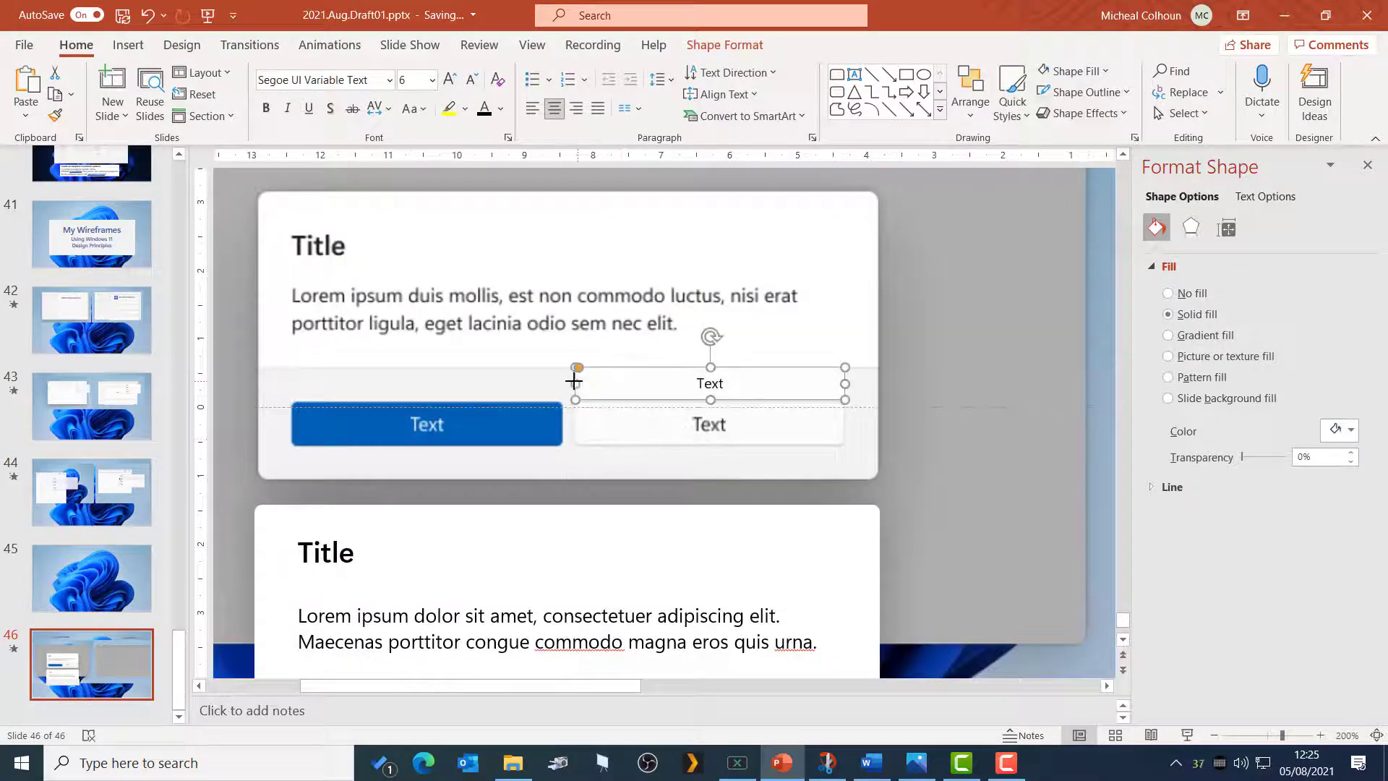
double_click(709, 383)
click(389, 80)
click(372, 229)
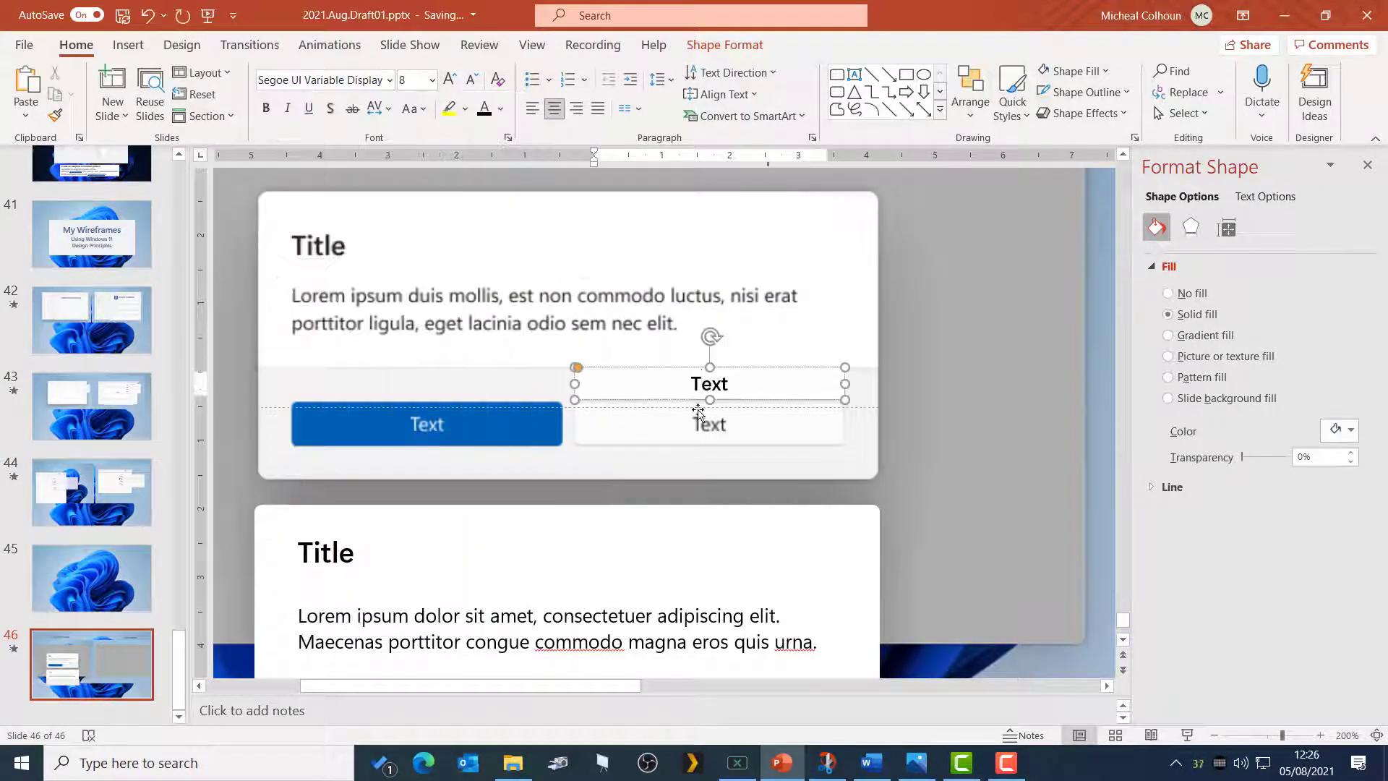
drag(659, 406, 684, 589)
scroll(721, 408, down, 3)
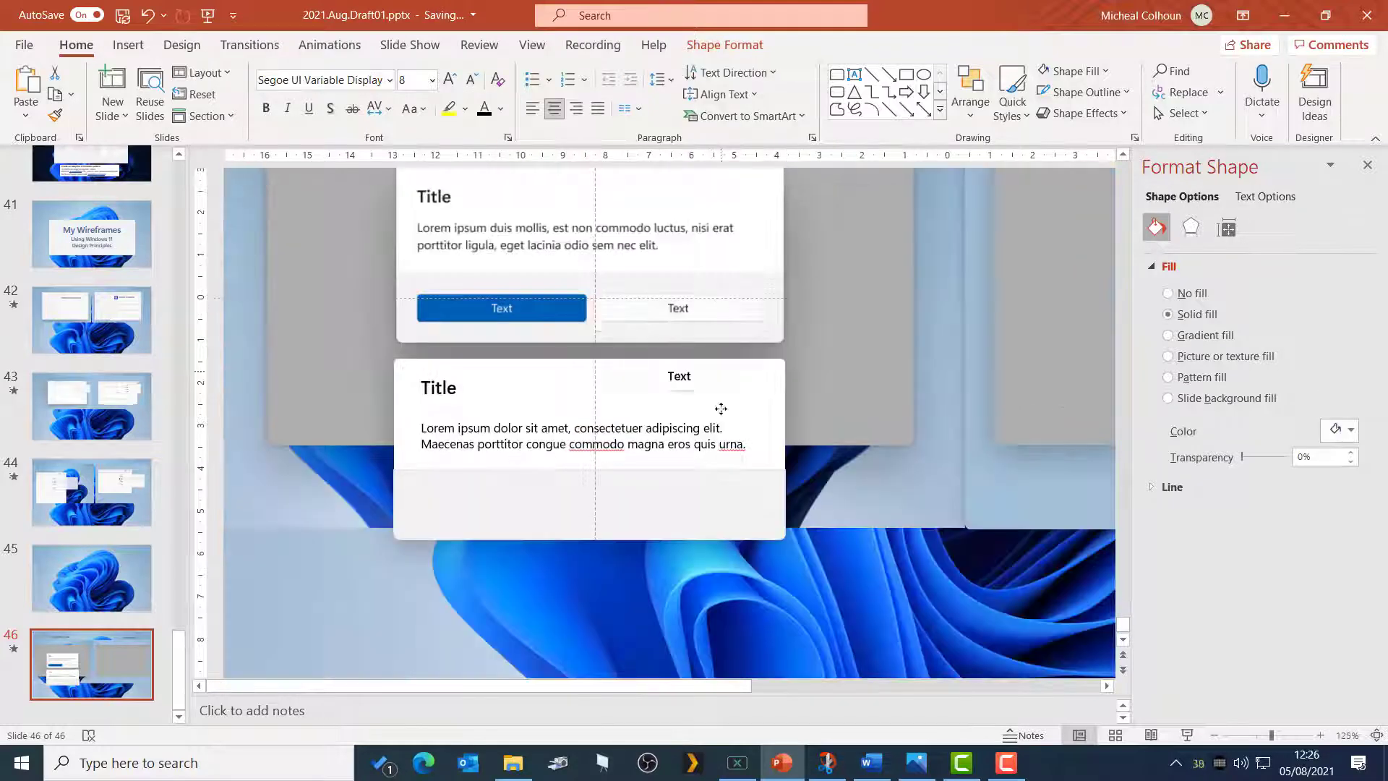
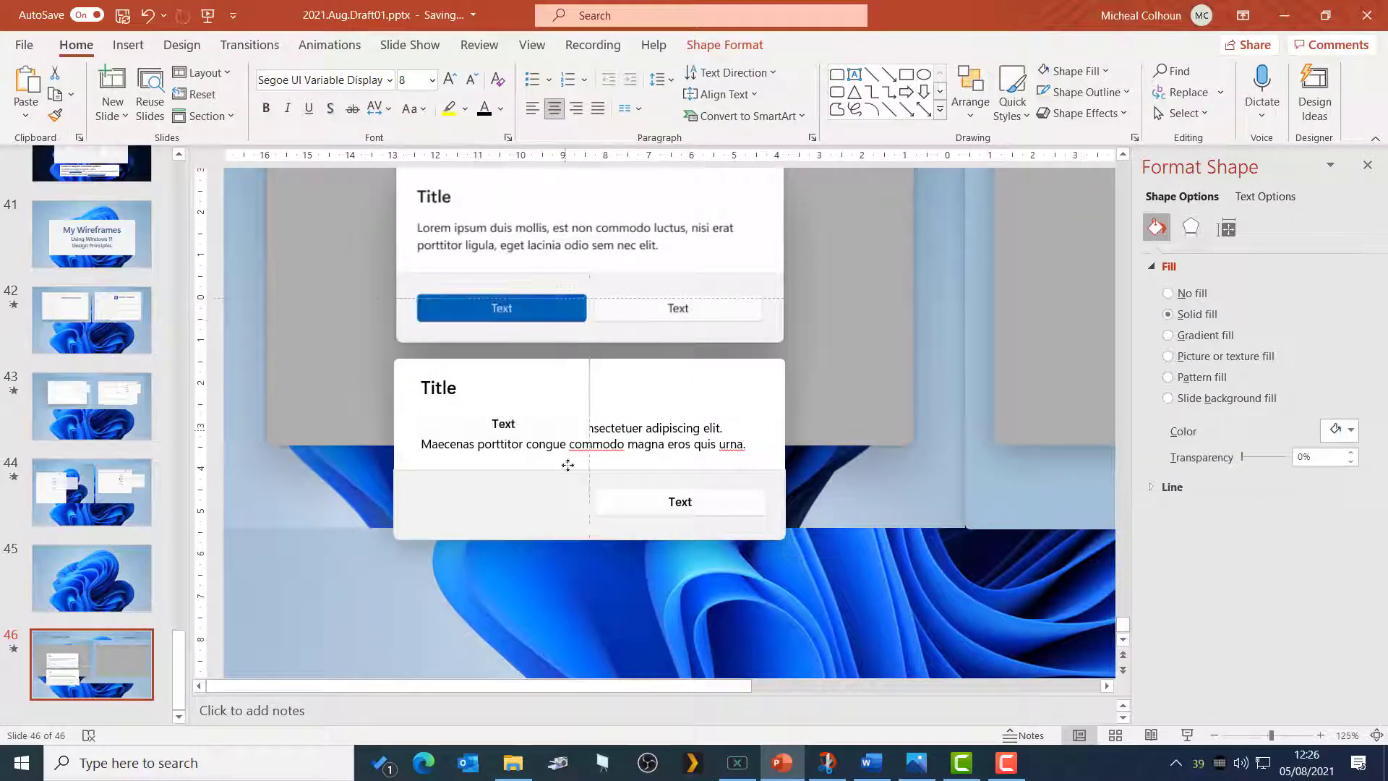
Align the two Text boxes and move them onto the upper card's button row.
shift+click(500, 505)
click(970, 94)
click(1128, 489)
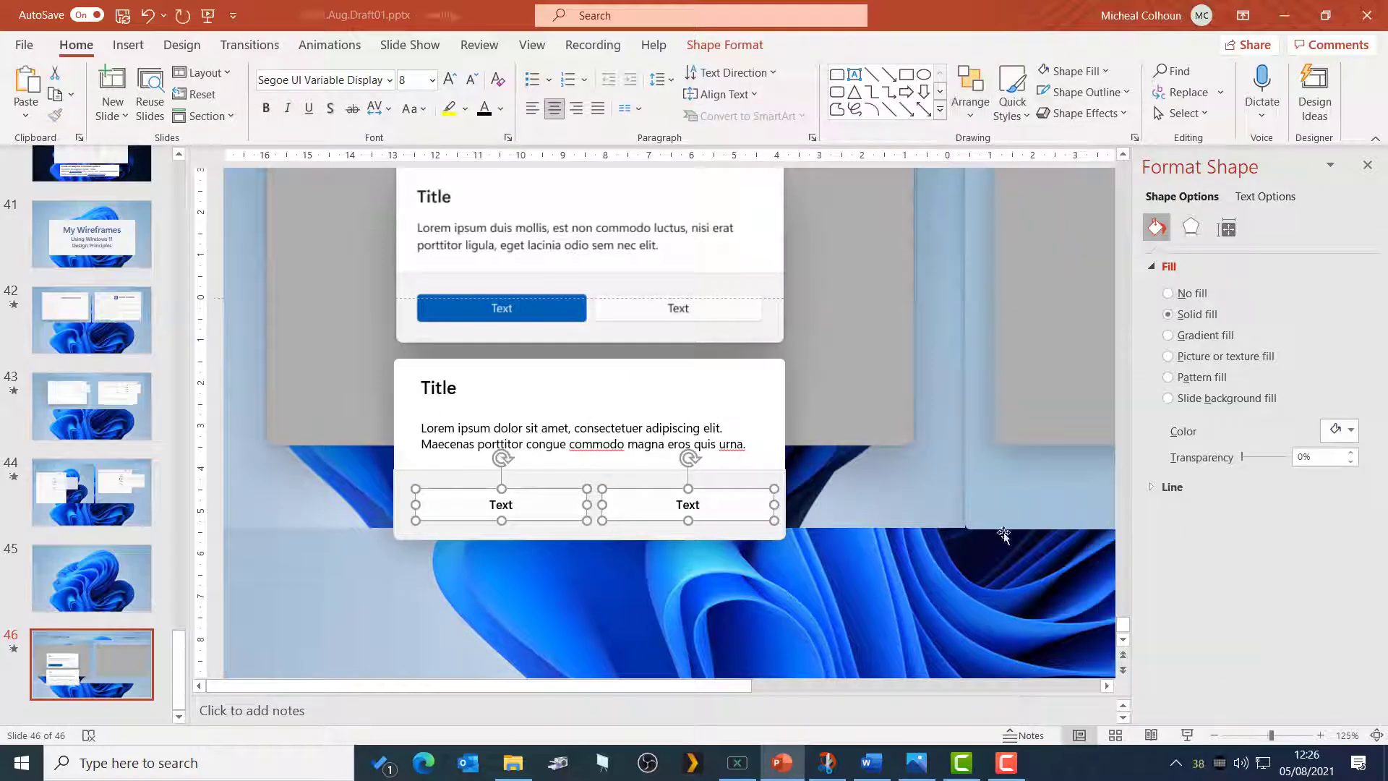
drag(458, 509, 457, 314)
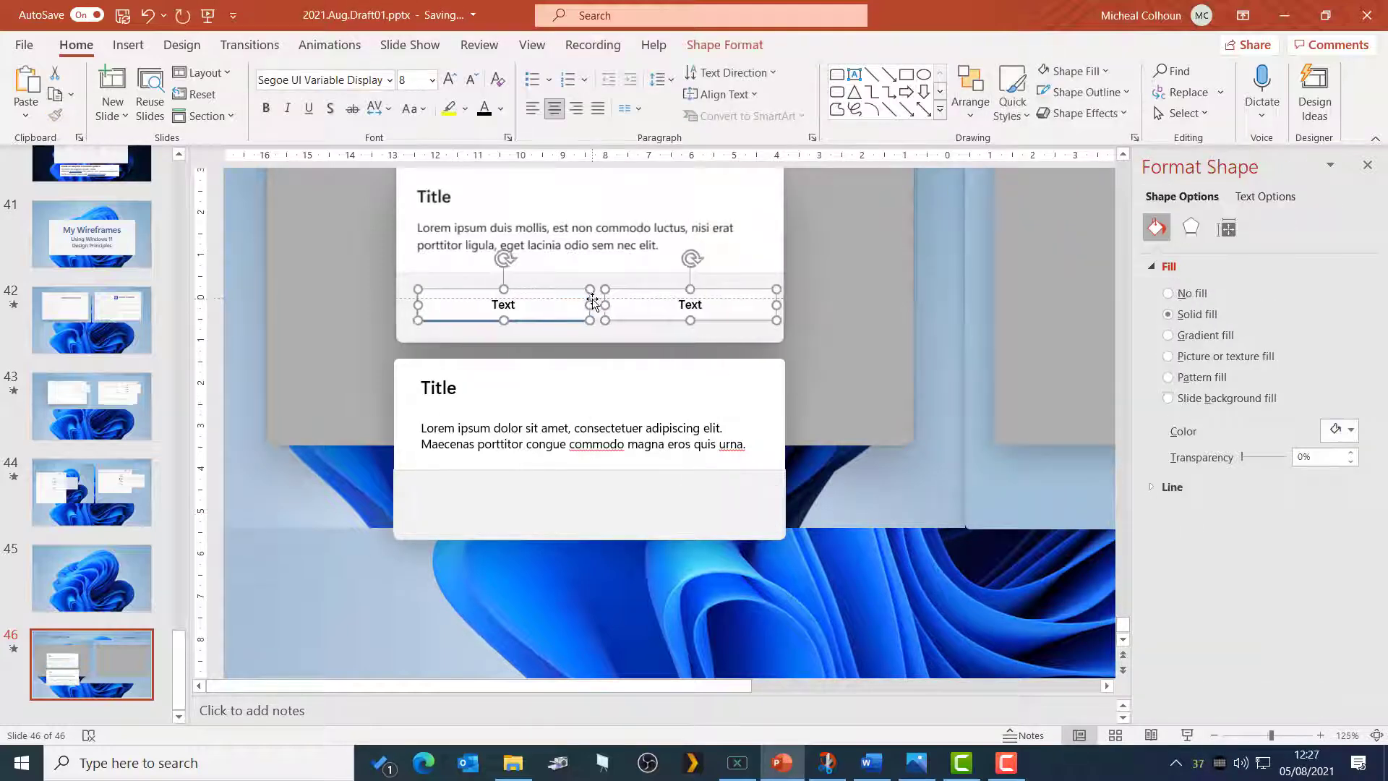
Delete the left Text box and give the white button rectangle a blue fill.
click(556, 322)
scroll(528, 320, up, 5)
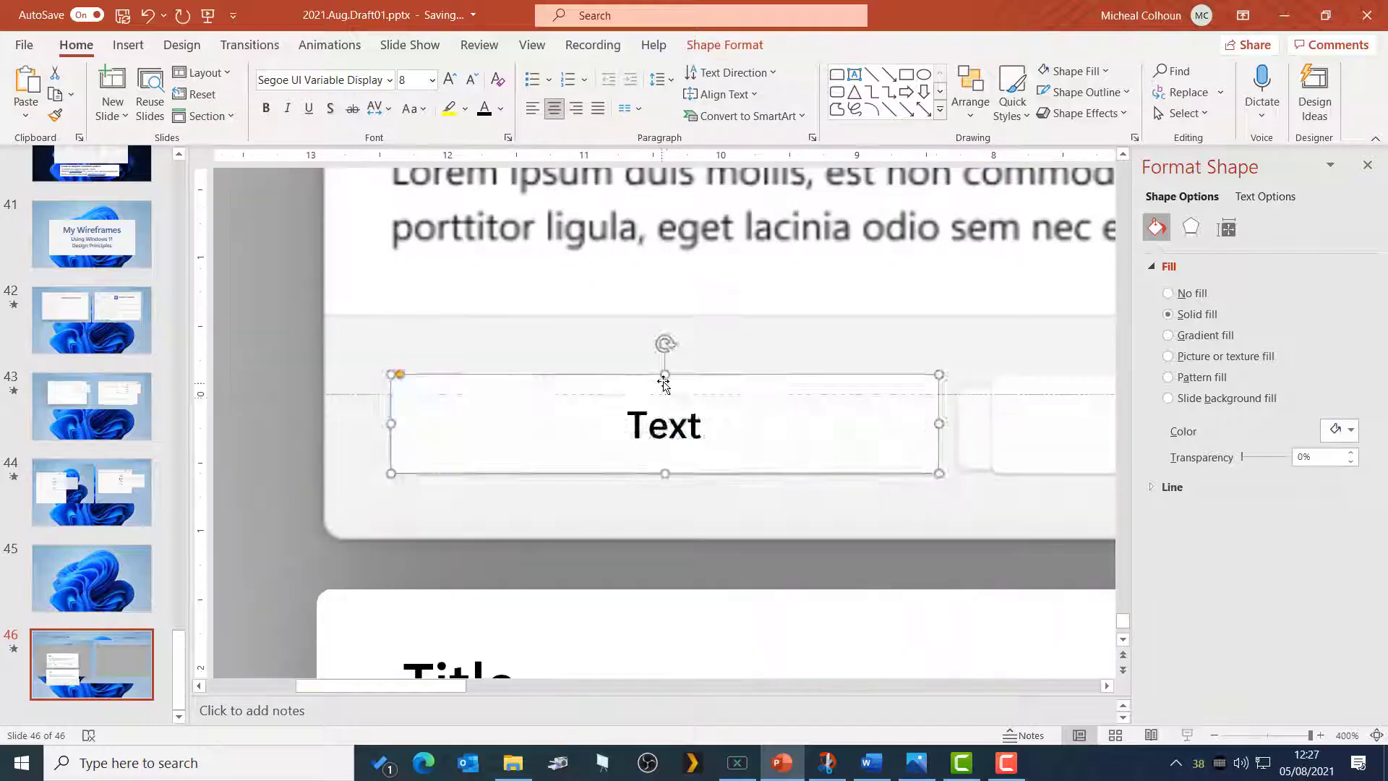
click(415, 427)
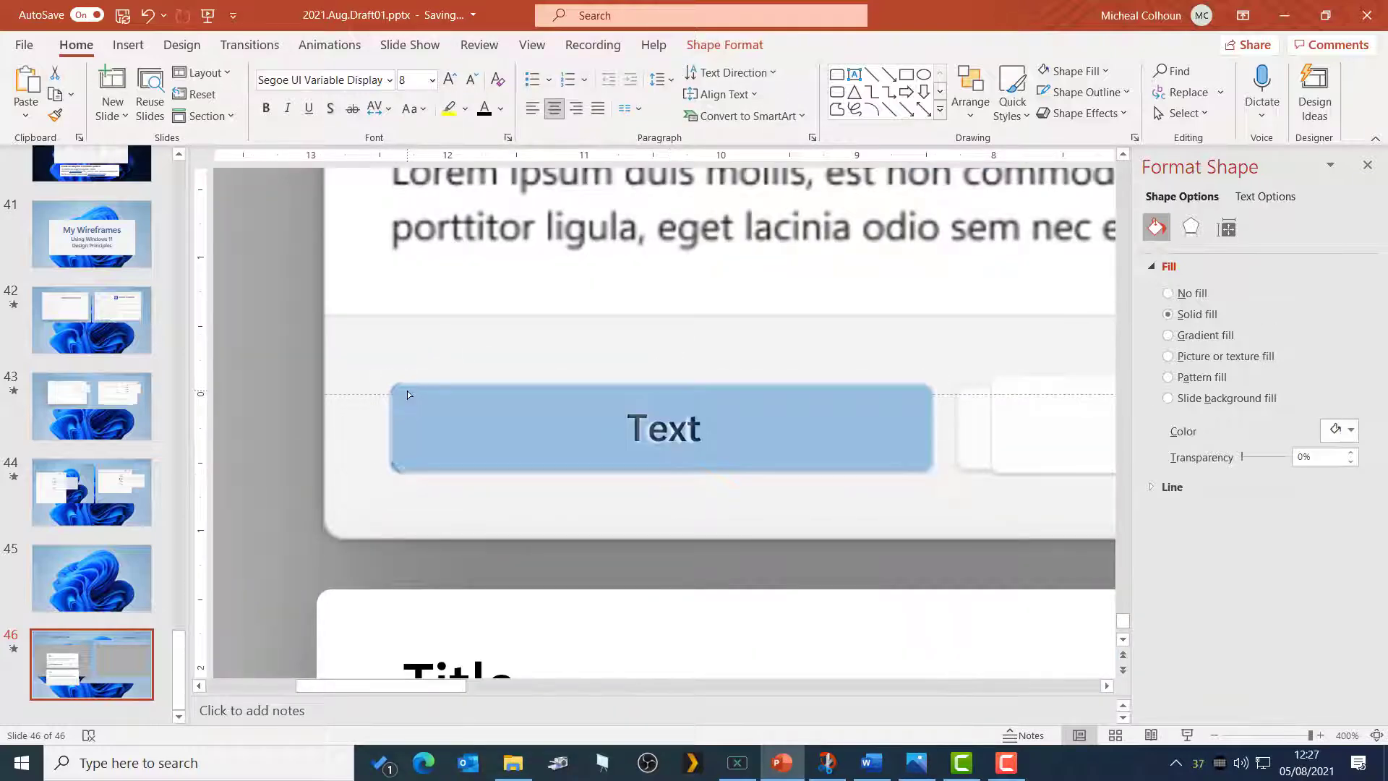
double_click(415, 426)
key(Delete)
click(518, 443)
click(608, 420)
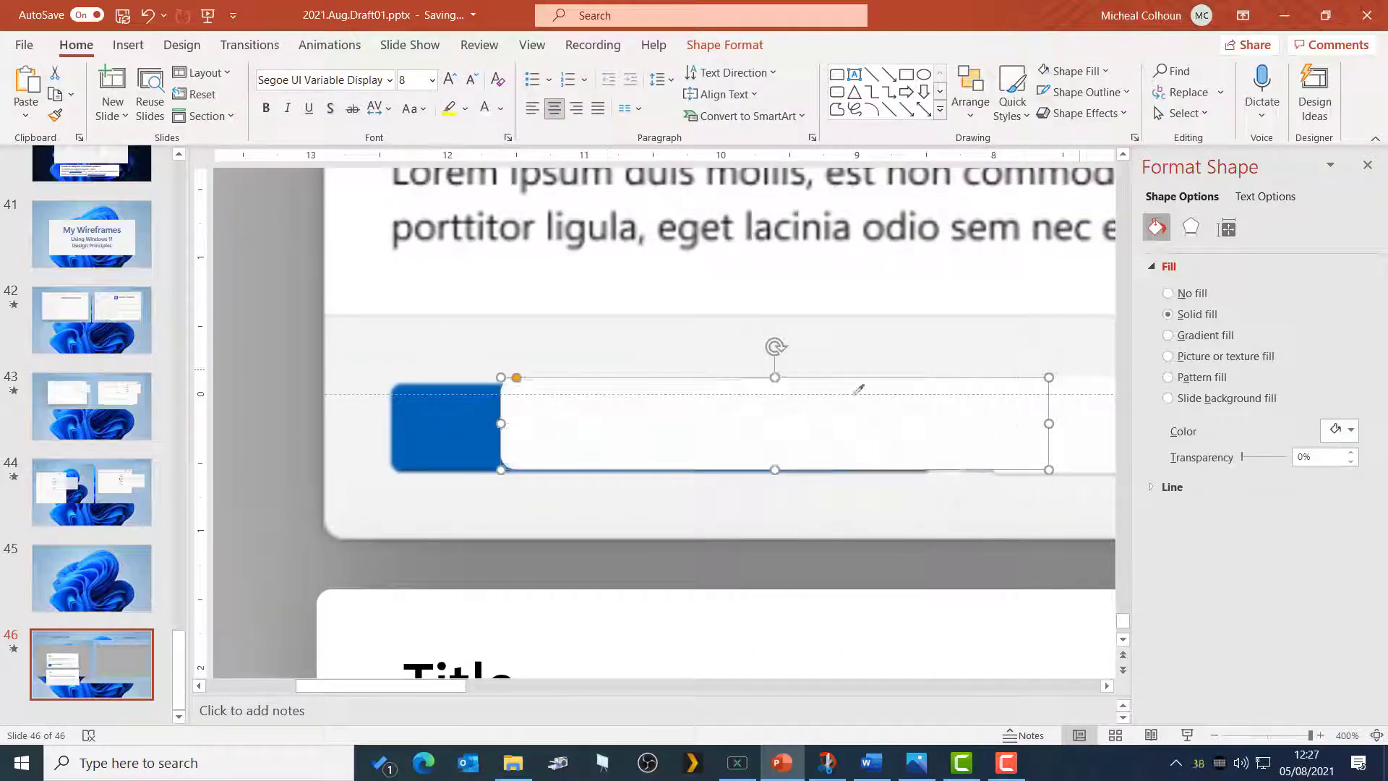
key(Escape)
click(1126, 91)
click(434, 441)
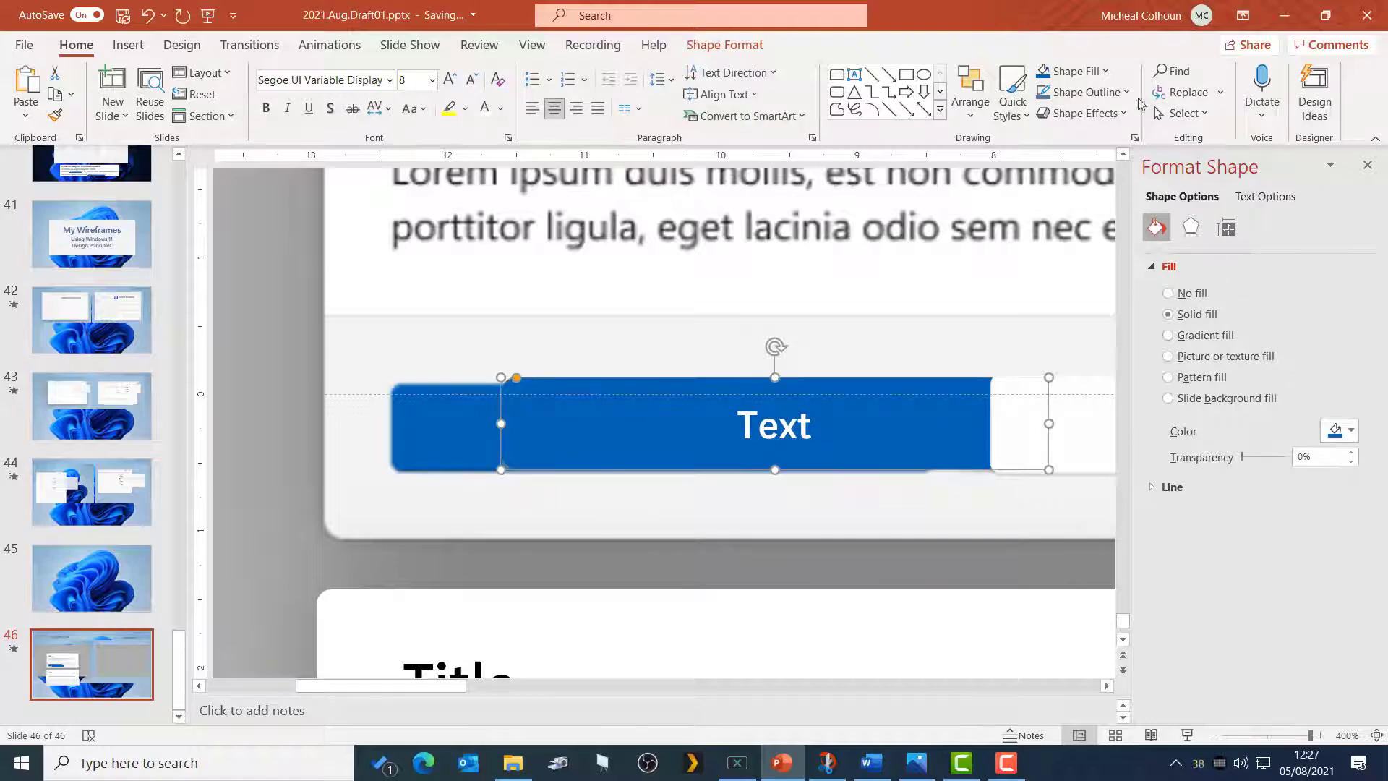
Apply a shadow colour to the blue button and review its fill and outline settings.
click(1190, 228)
click(1340, 320)
click(1269, 366)
click(659, 486)
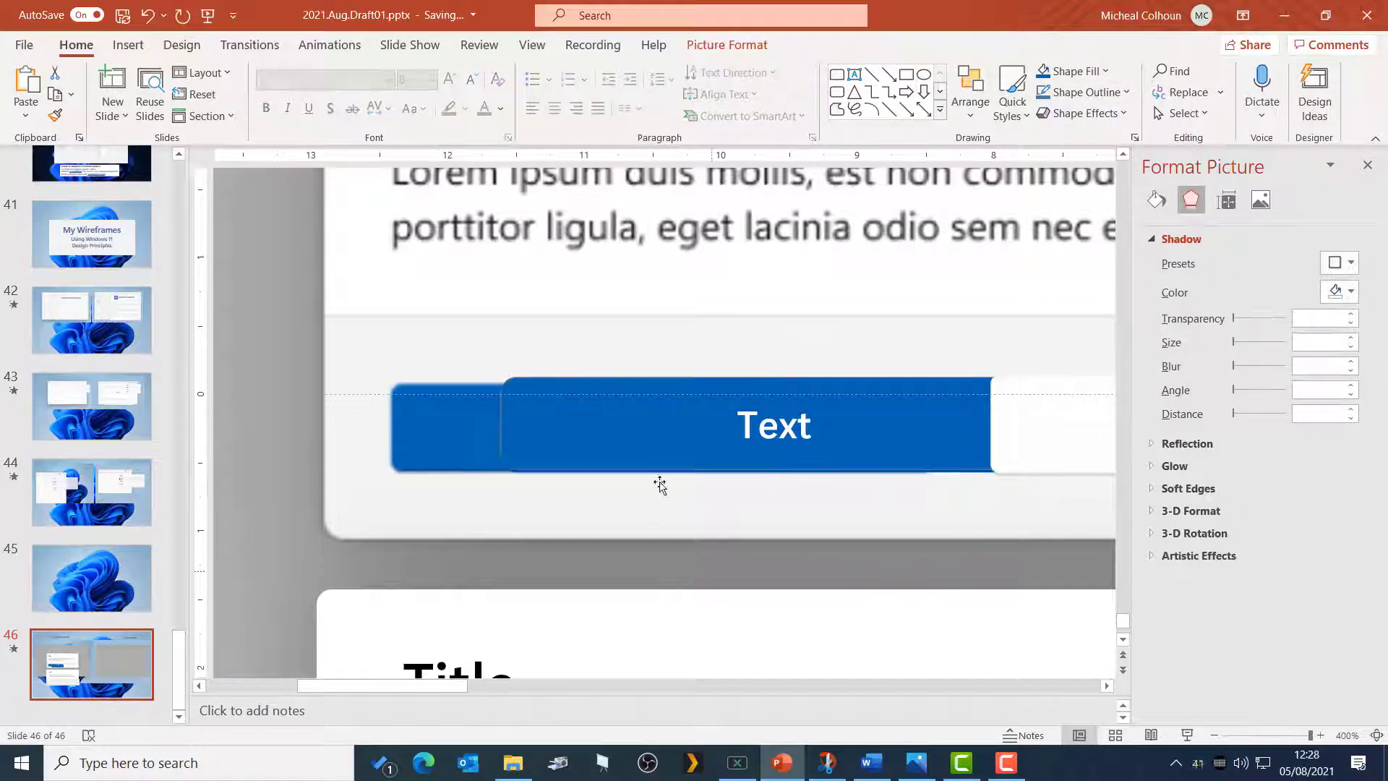
click(504, 383)
click(1157, 228)
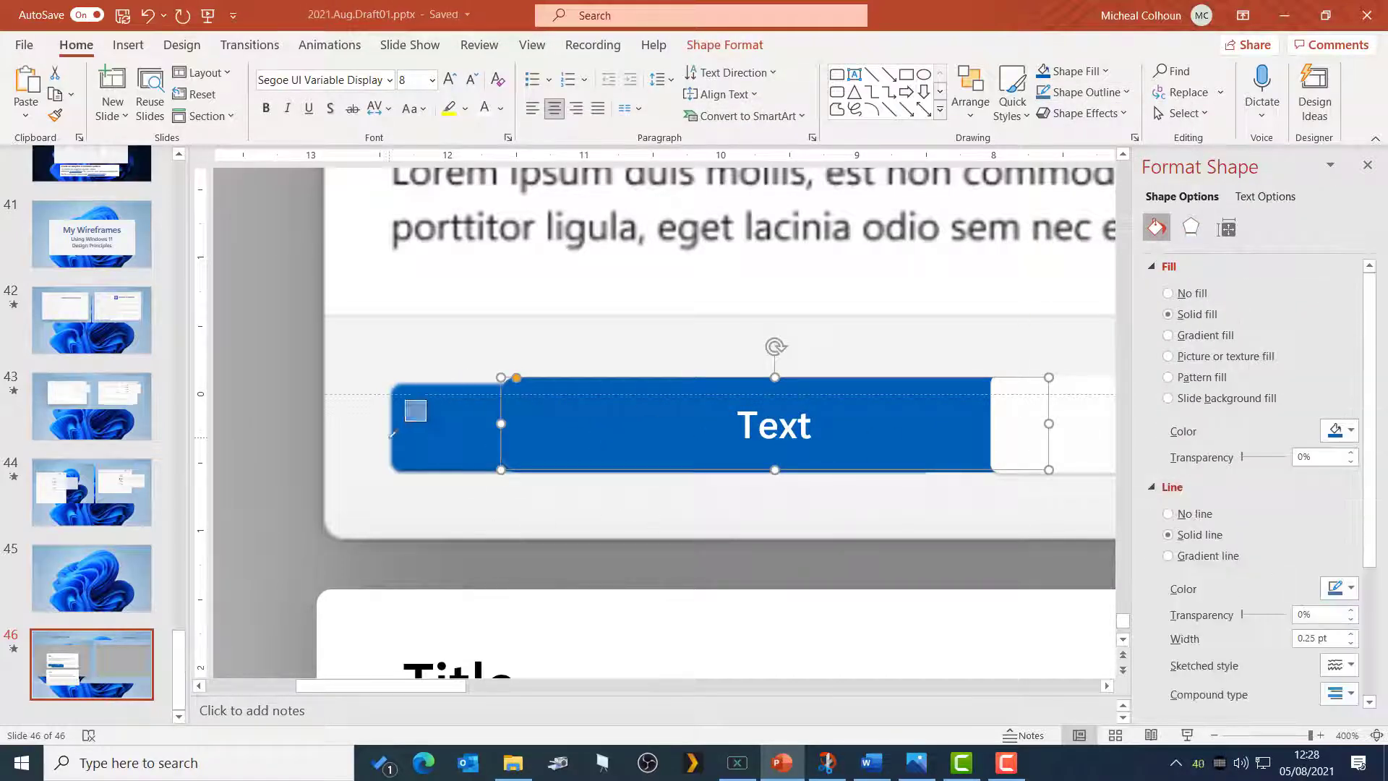
Line the blue Text button up with the reference button and Ctrl-drag a copy rightward.
click(687, 520)
drag(660, 437, 554, 437)
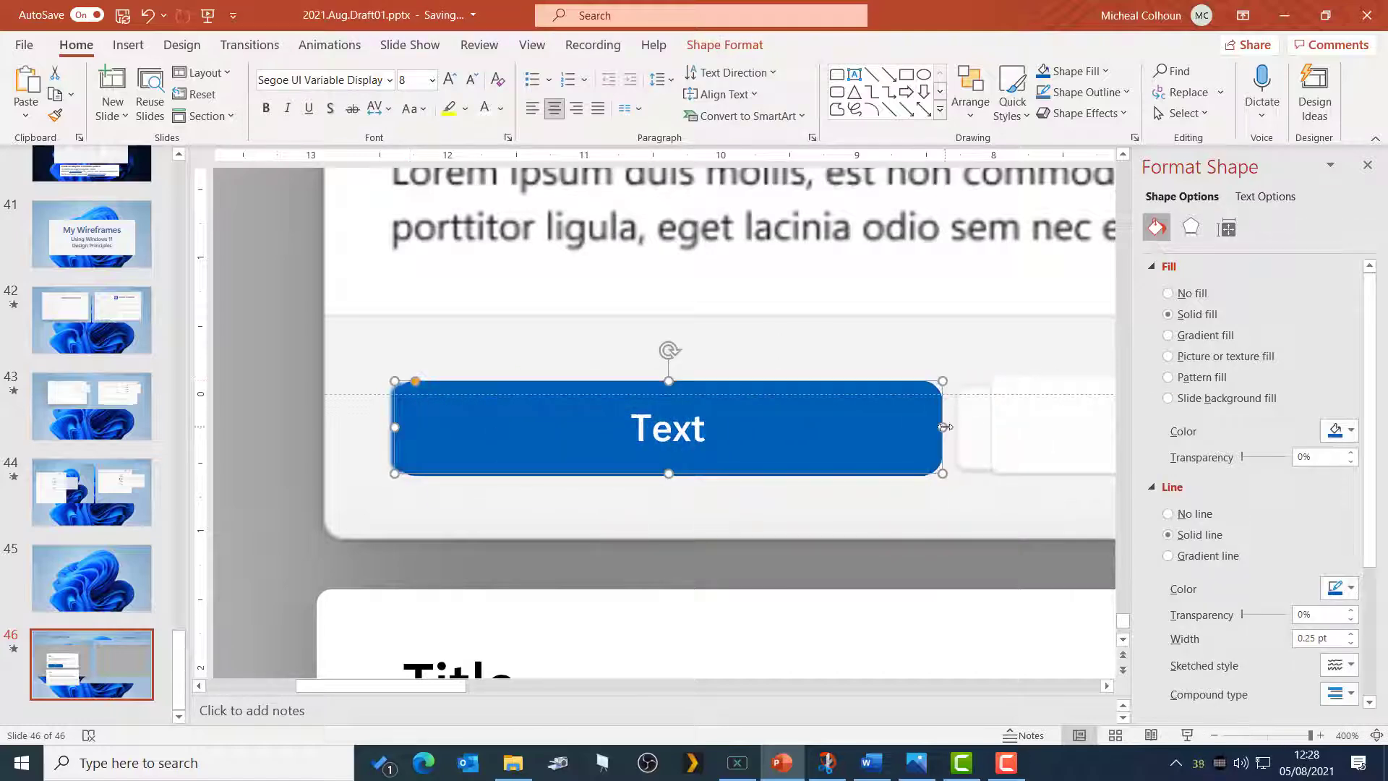
drag(539, 424, 395, 396)
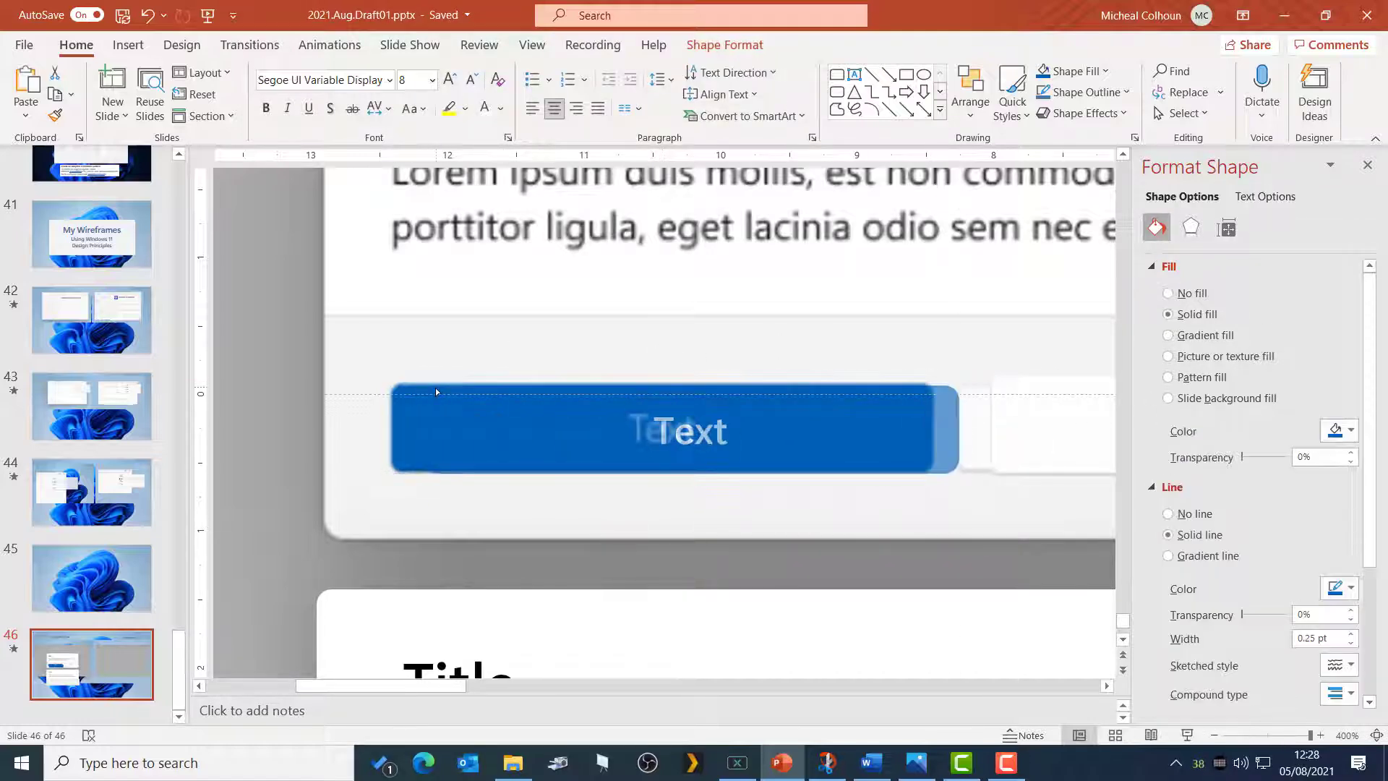
drag(520, 418, 541, 458)
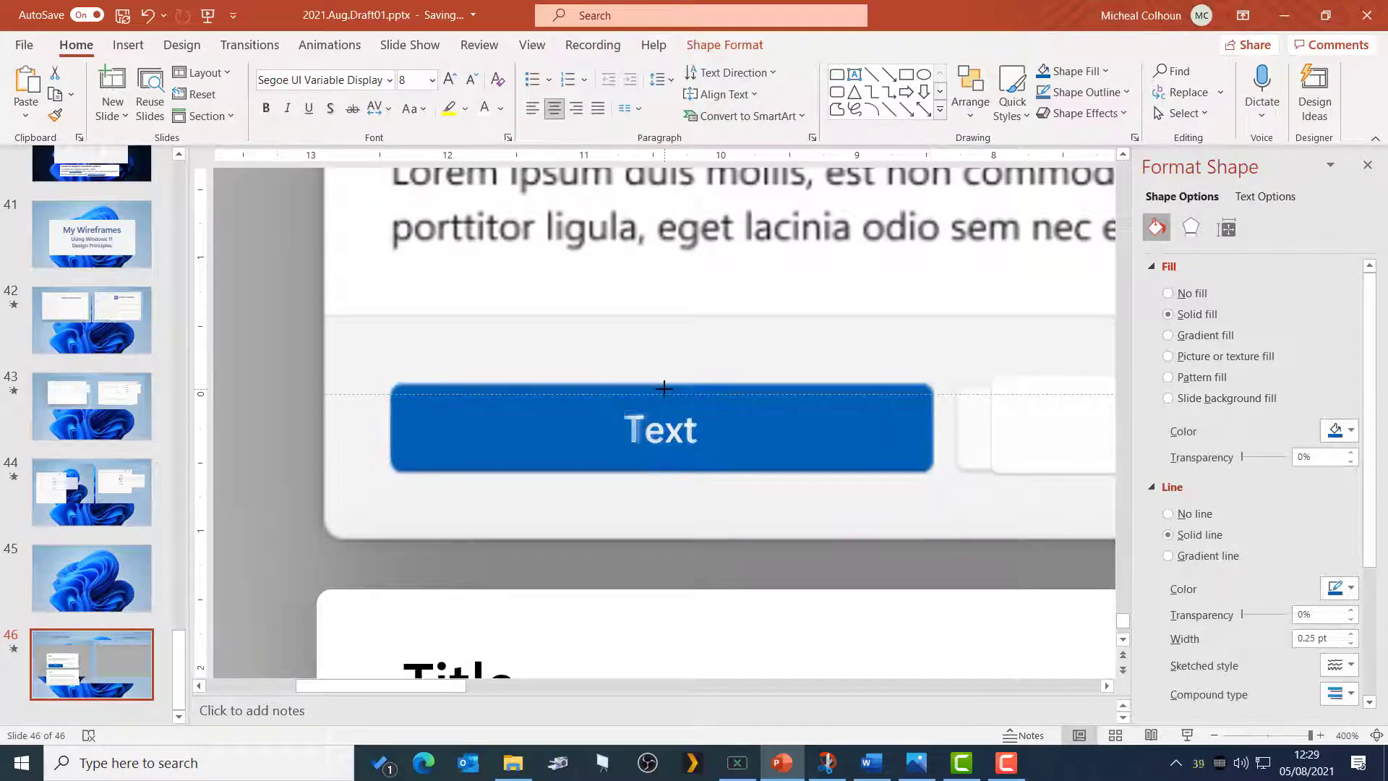
drag(664, 388, 1090, 412)
scroll(992, 429, down, 5)
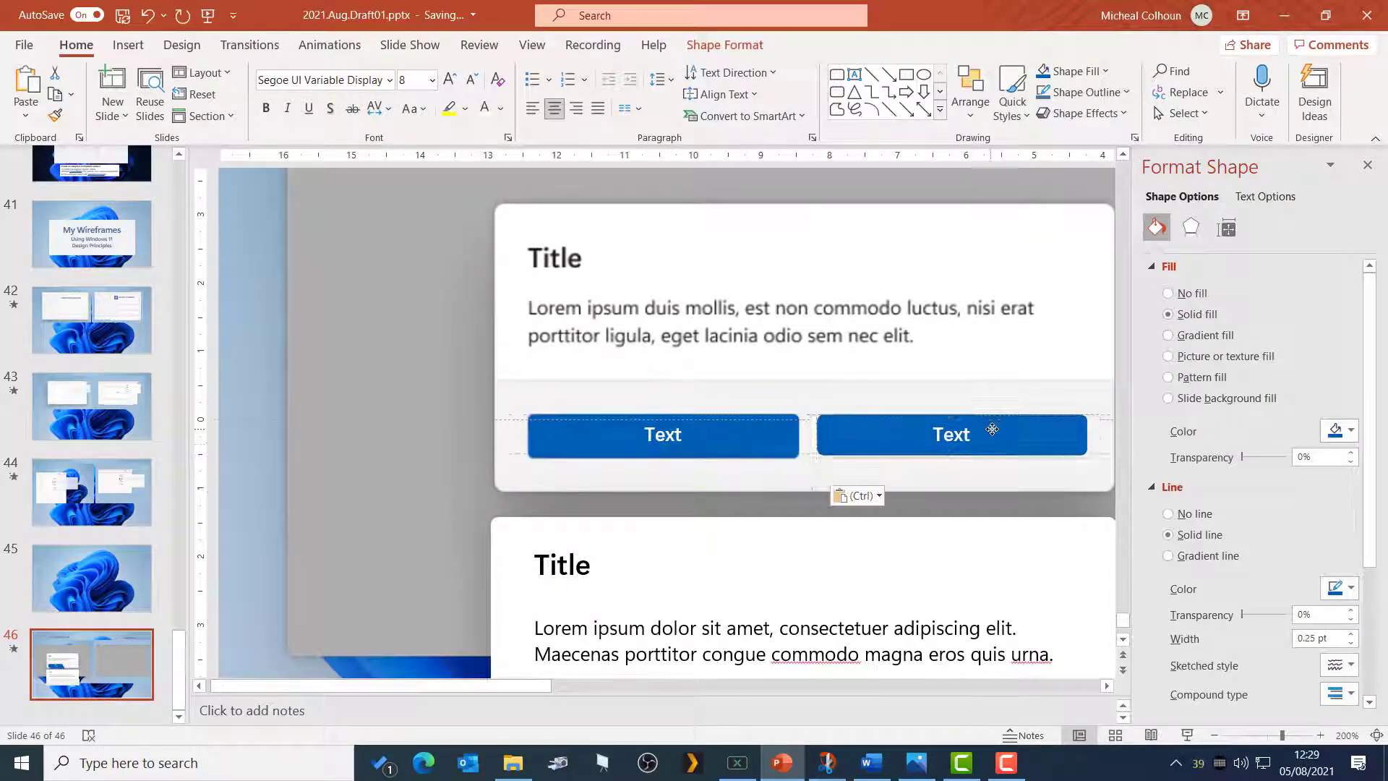
Align both Text buttons by their middles and shift the right one slightly right.
click(970, 92)
click(1150, 511)
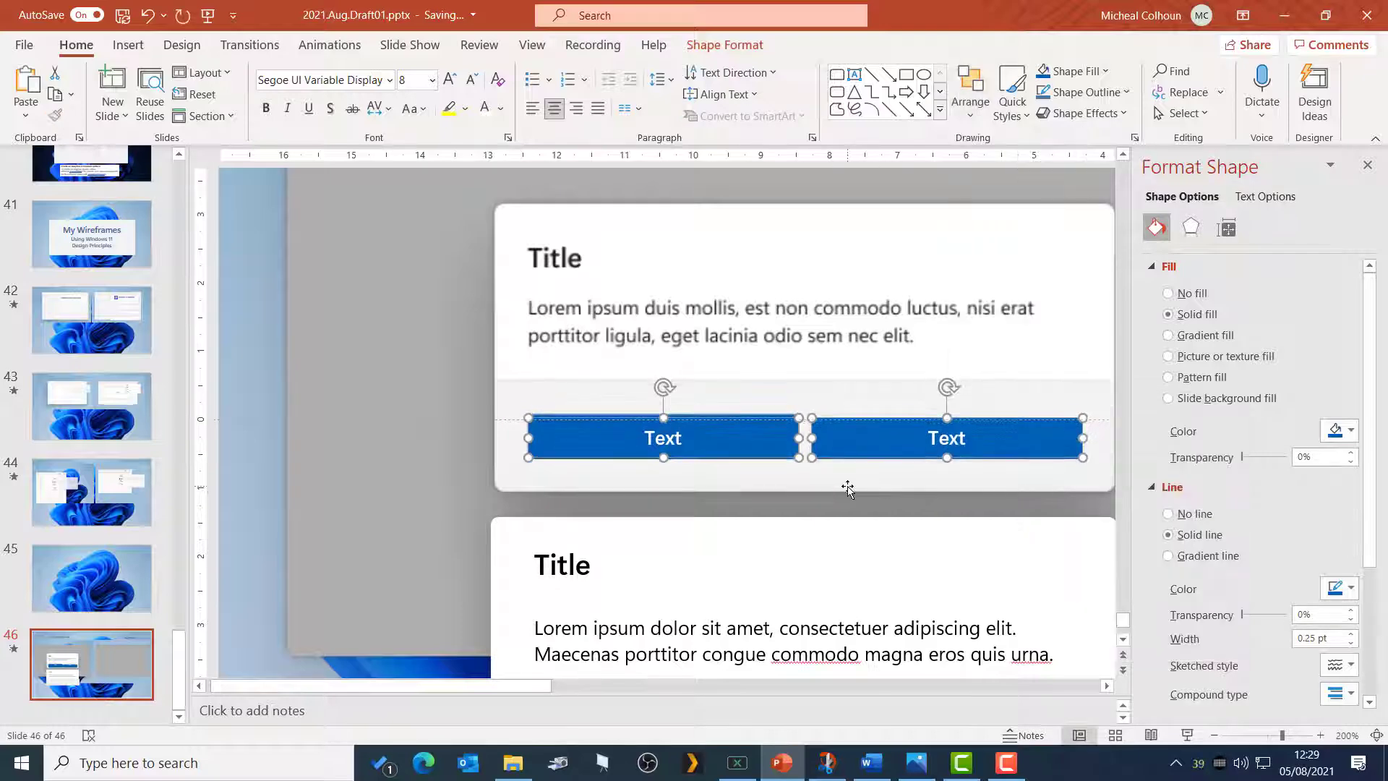
click(945, 438)
drag(901, 438, 909, 438)
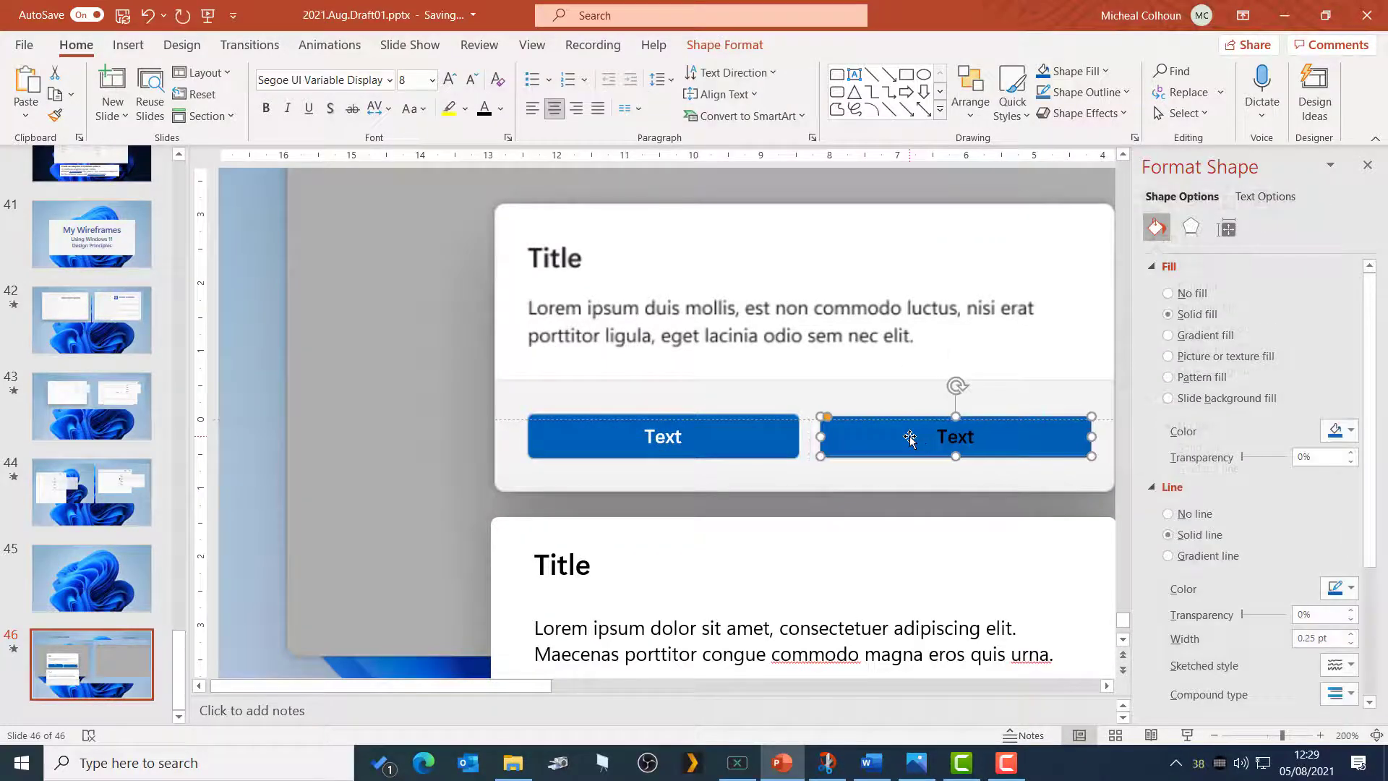
Give the right button a white fill and a light grey outline sampled from the reference.
click(1105, 71)
click(1077, 365)
click(904, 470)
scroll(905, 470, up, 3)
click(1350, 588)
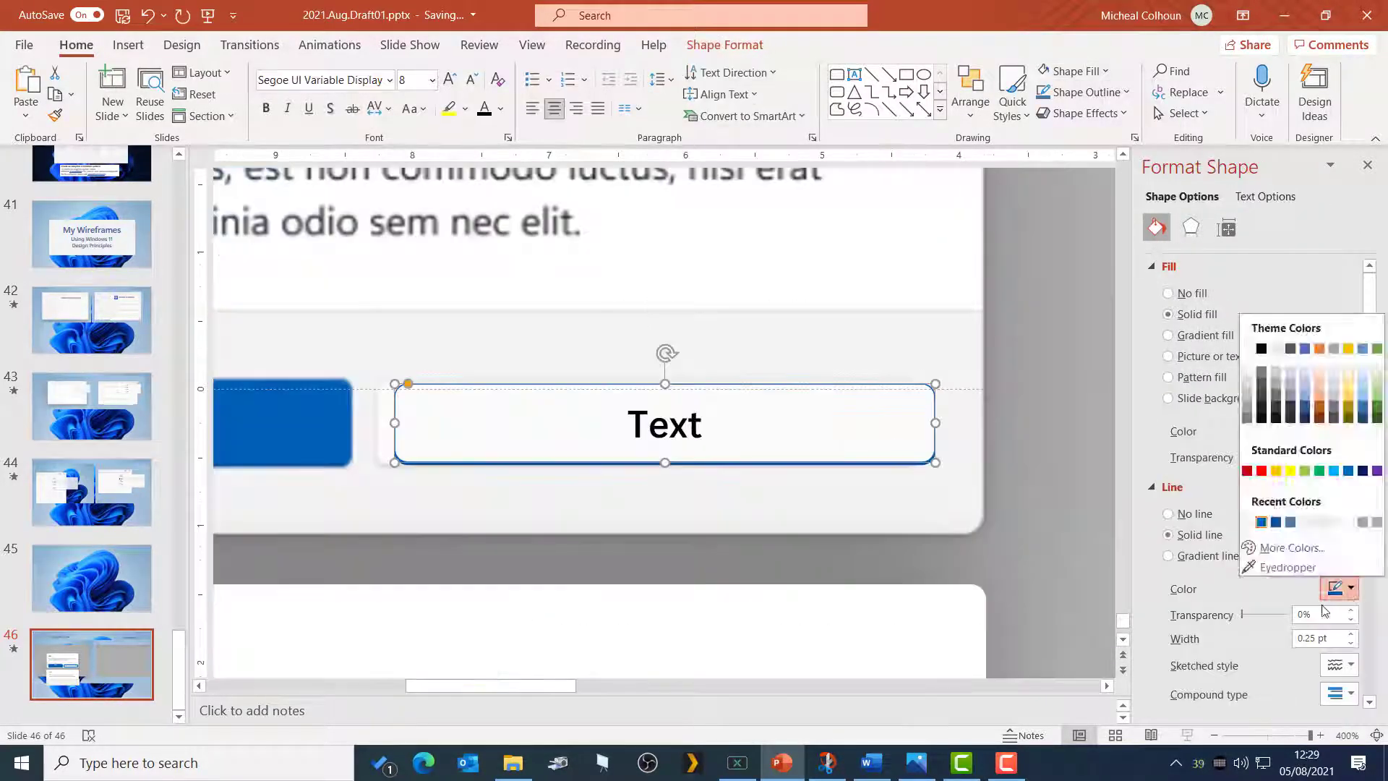
click(1286, 567)
click(379, 454)
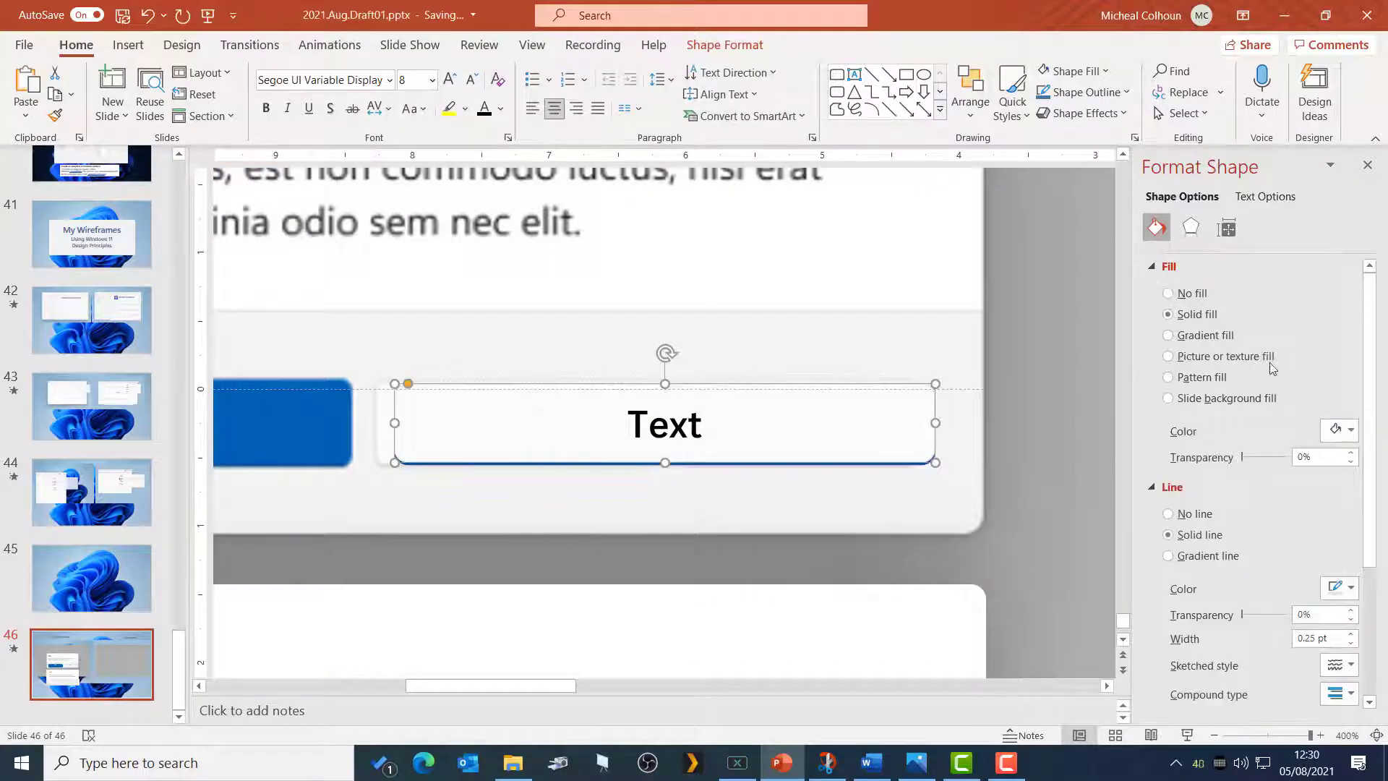
Adjust the right button's shadow colour settings.
click(1190, 227)
click(1350, 319)
click(1273, 579)
click(1351, 319)
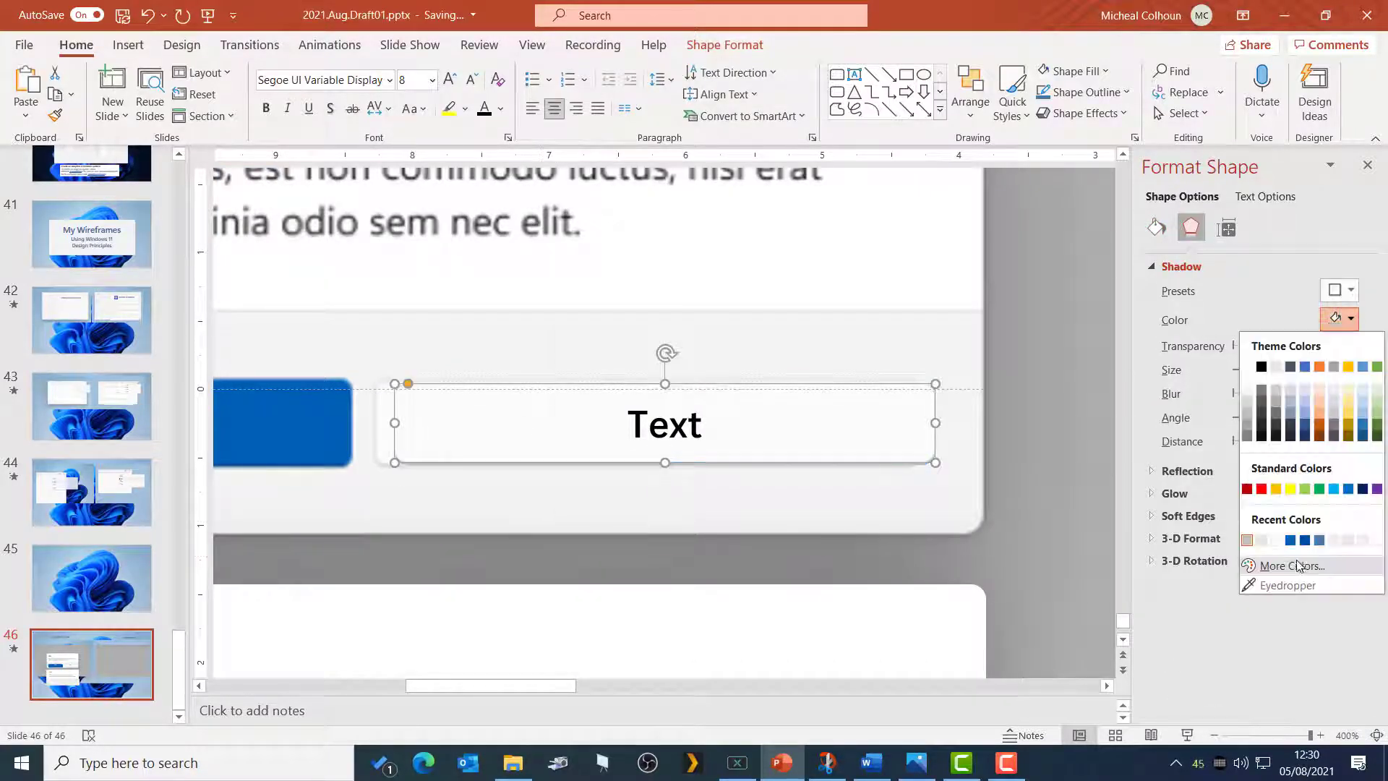
click(1280, 563)
key(Escape)
ctrl+scroll(519, 446, down, 5)
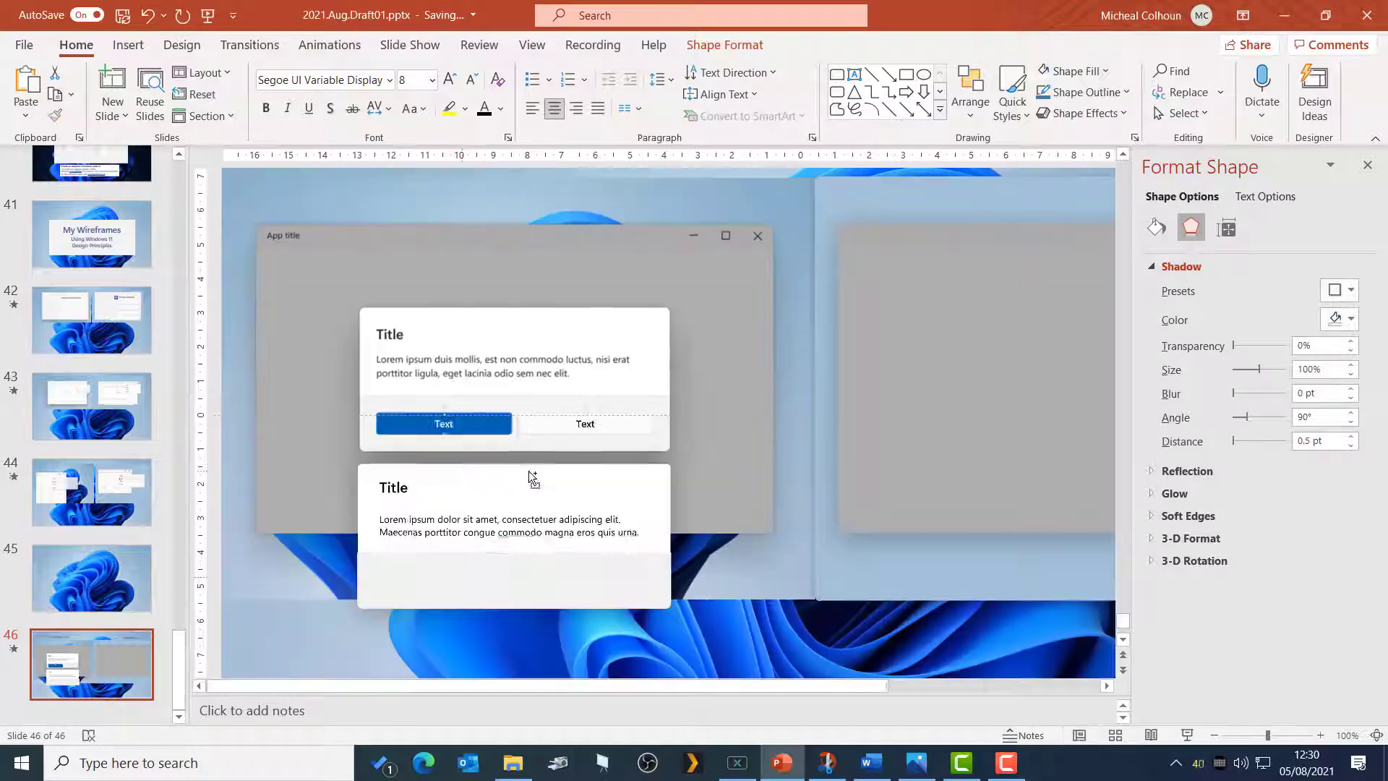
Select both finished buttons and bring them in front of the card.
click(474, 580)
scroll(466, 557, down, 1)
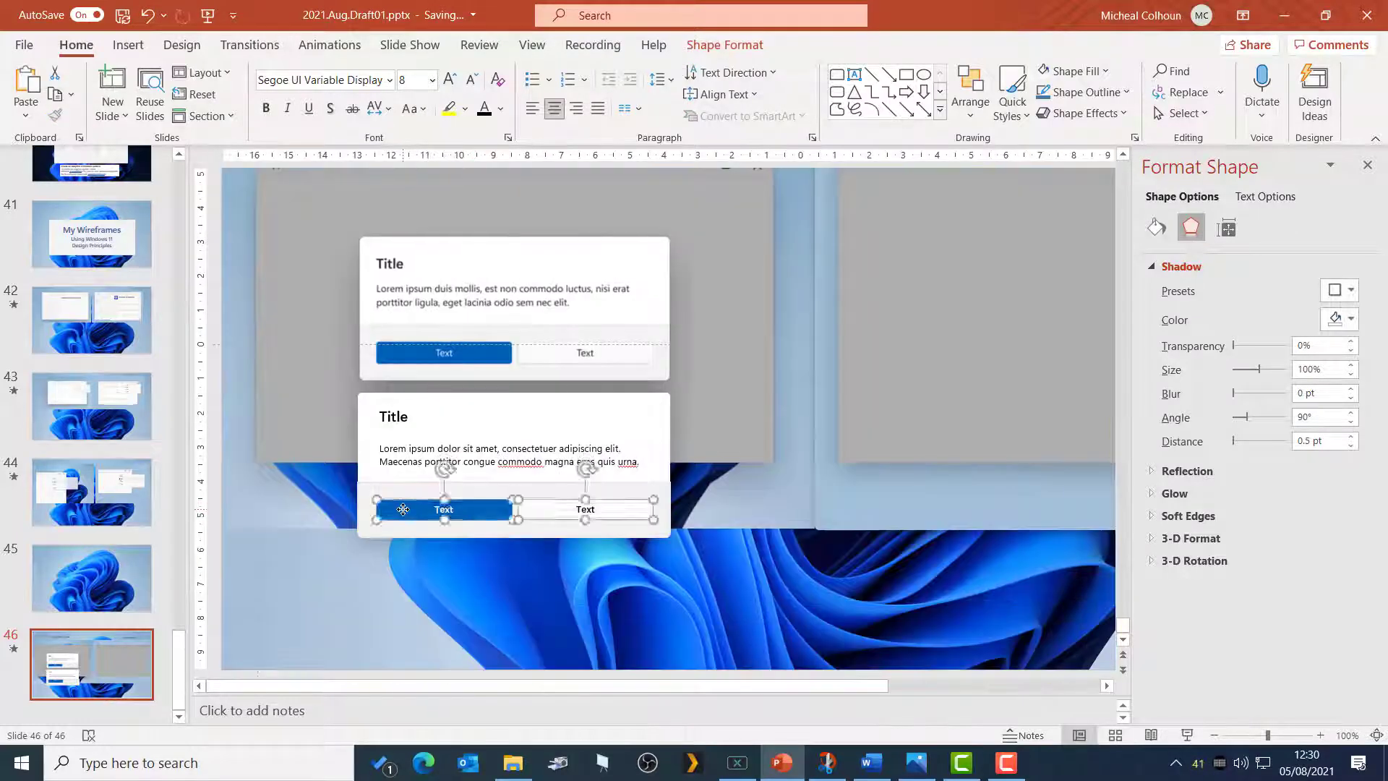
ctrl+scroll(403, 509, up, 3)
ctrl+scroll(662, 421, up, 3)
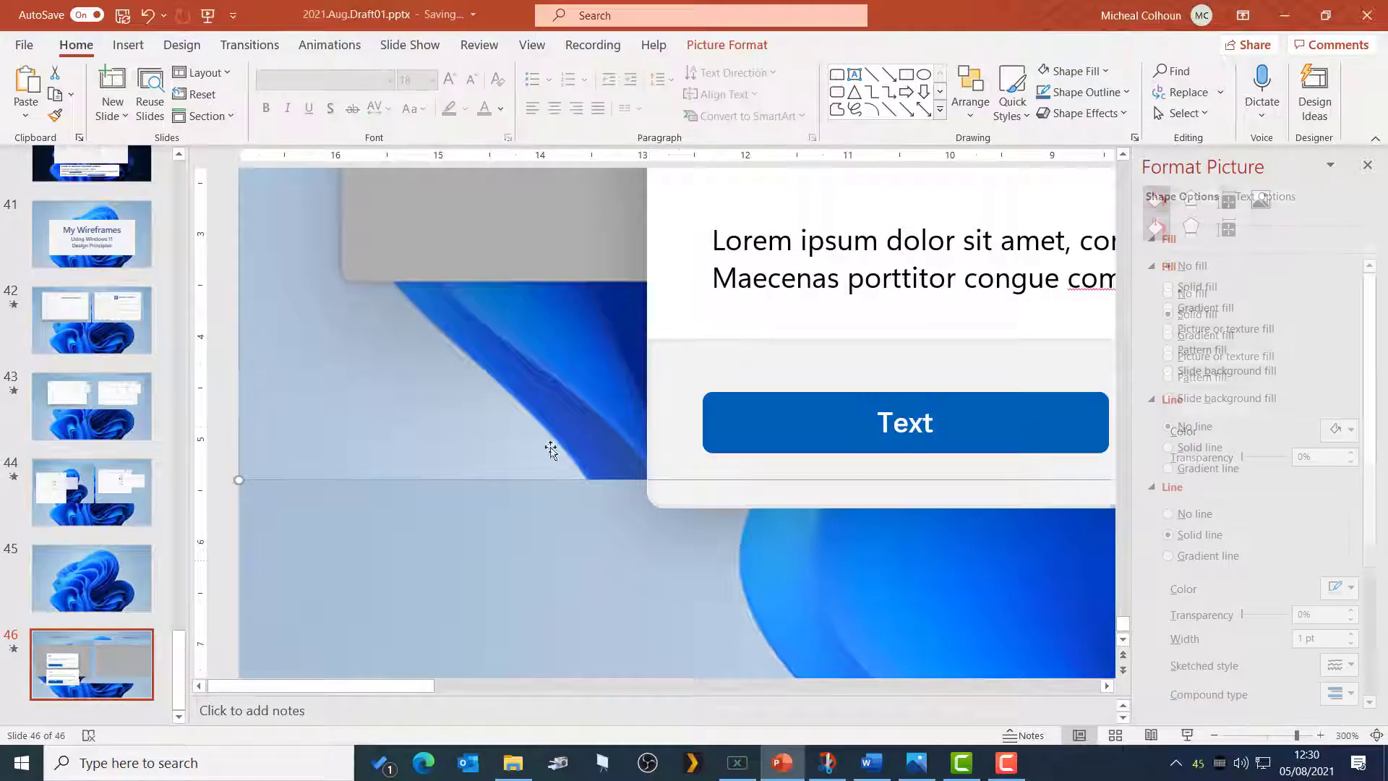
ctrl+scroll(841, 673, down, 4)
right_click(498, 471)
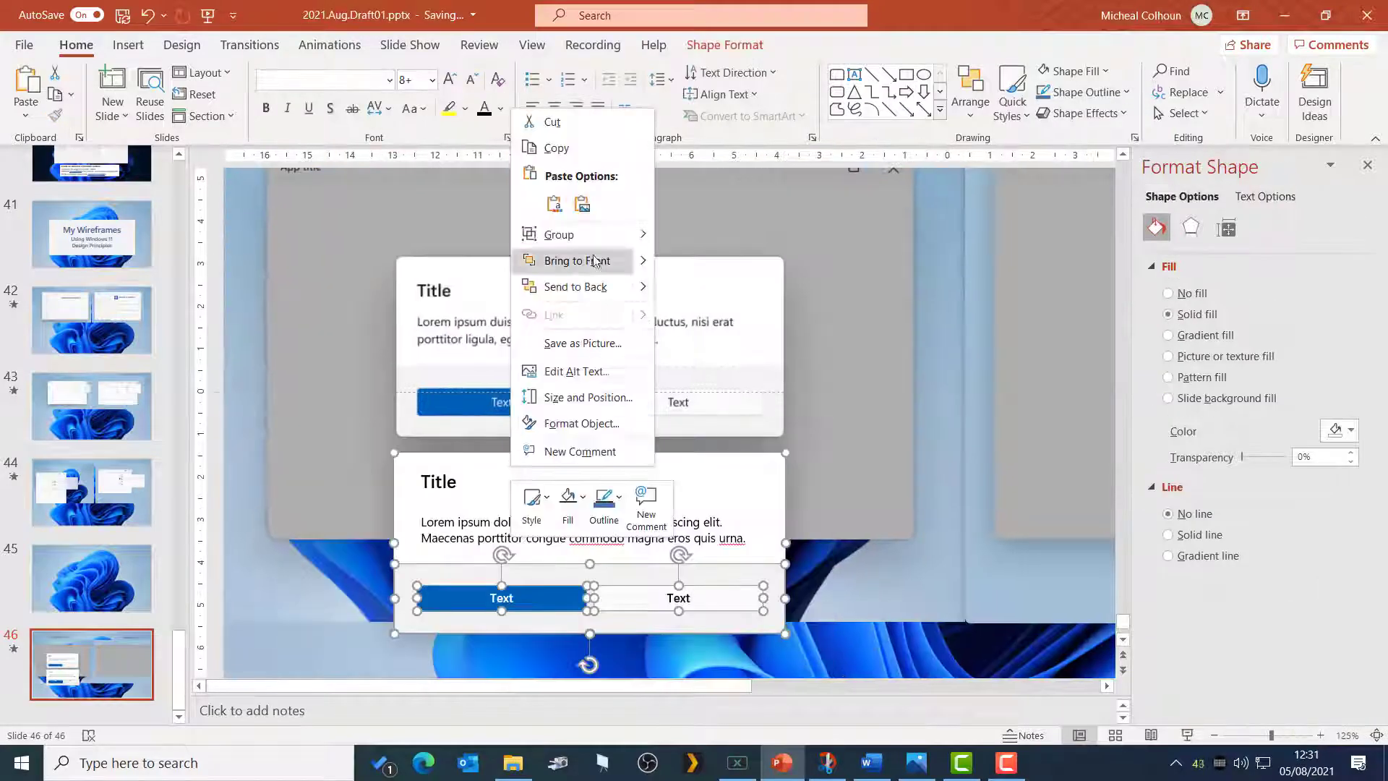
click(498, 471)
ctrl+scroll(498, 471, down, 4)
Move the finished card onto the My Example window and check its placement.
drag(498, 472, 930, 341)
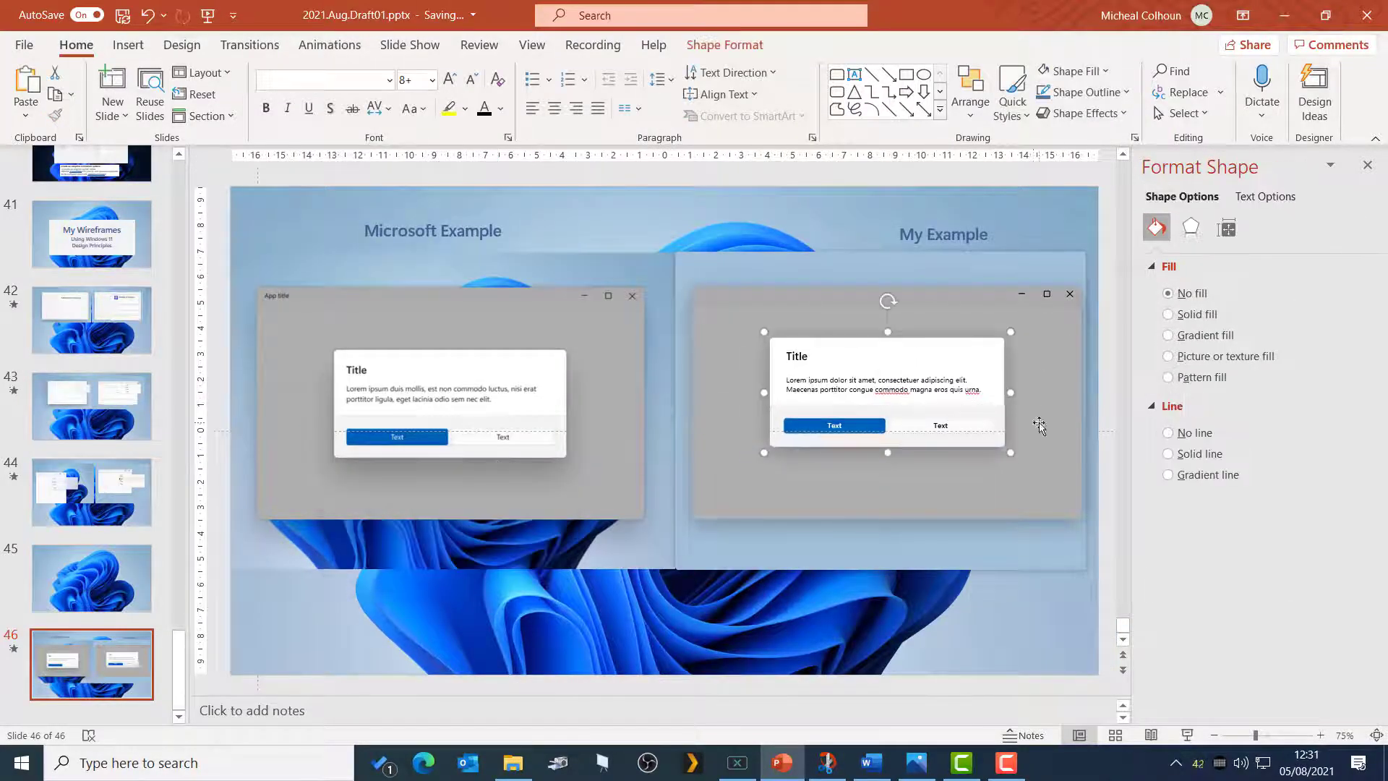
ctrl+scroll(529, 506, up, 5)
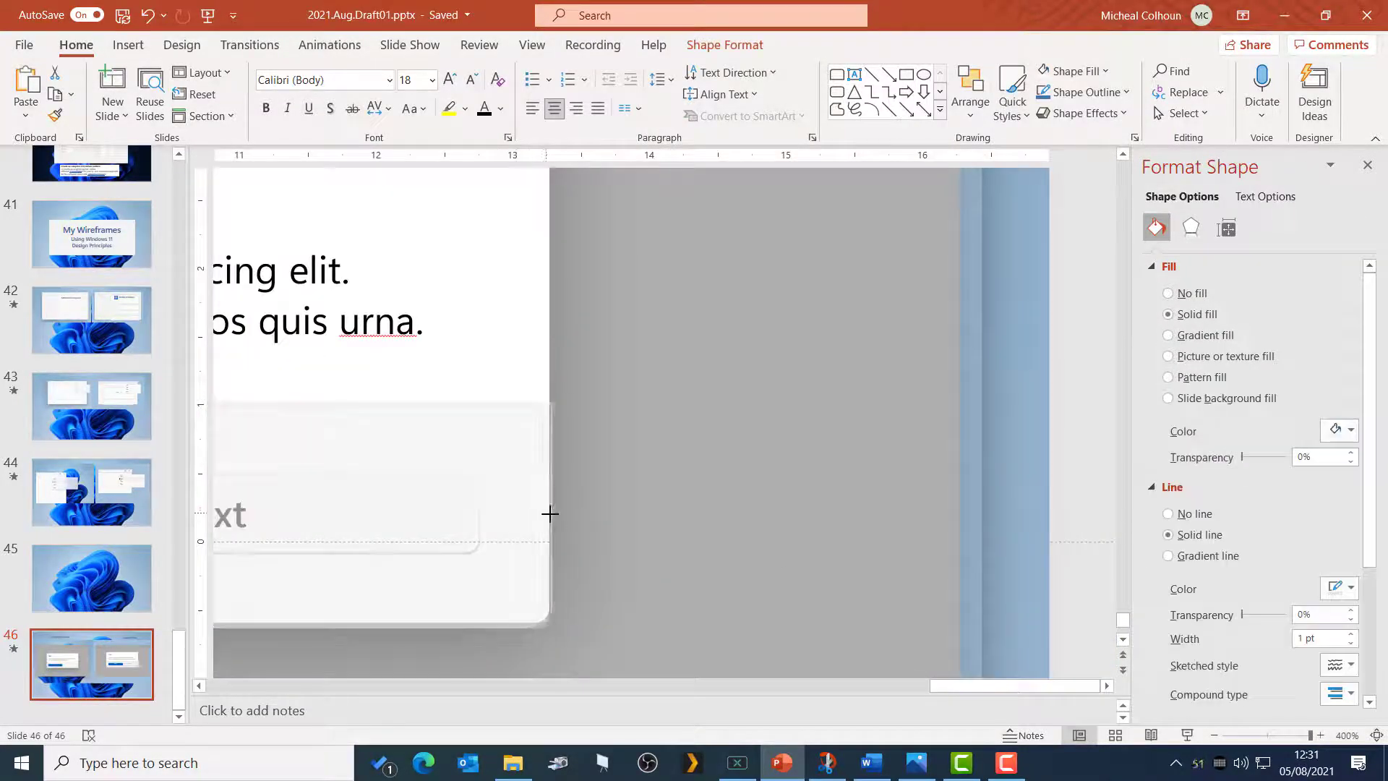
ctrl+scroll(545, 526, down, 5)
click(652, 536)
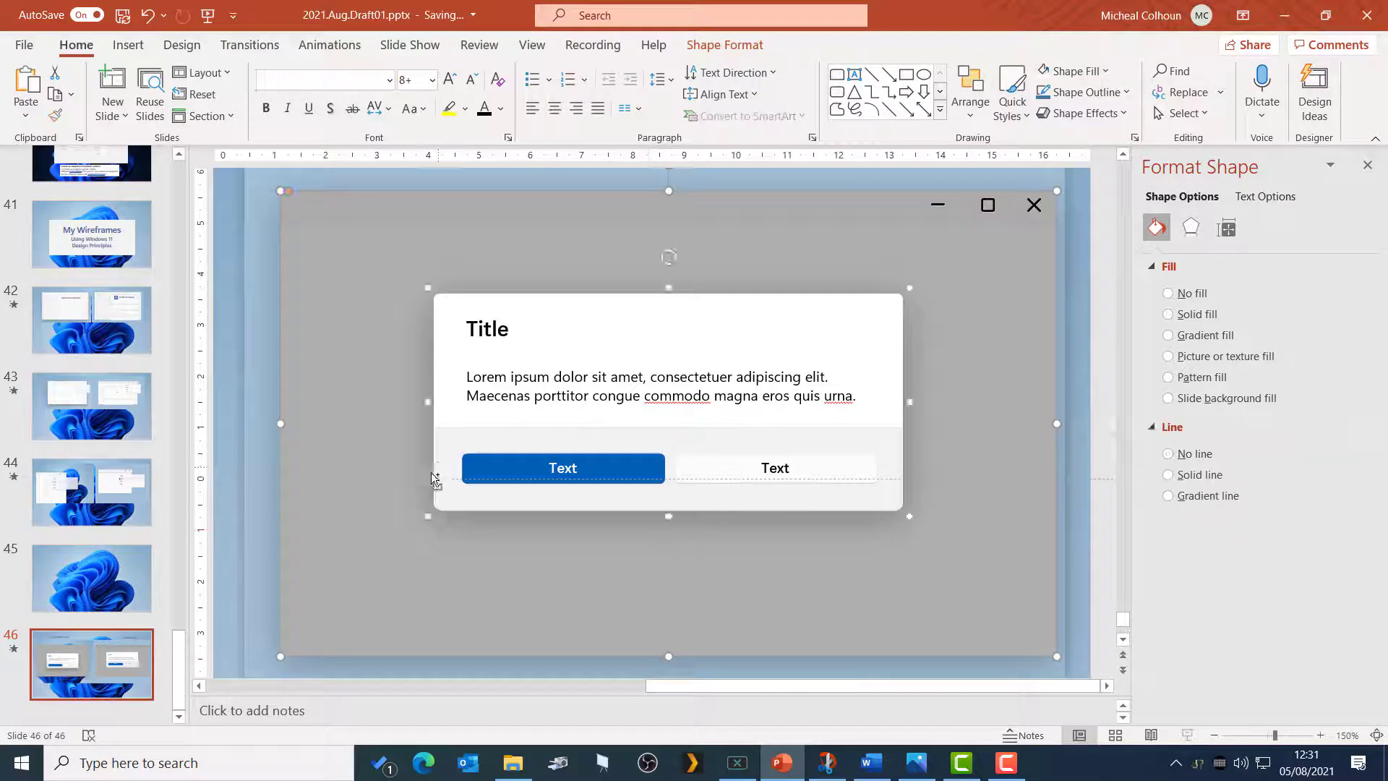
ctrl+scroll(1046, 527, up, 5)
click(1041, 531)
ctrl+scroll(899, 557, down, 3)
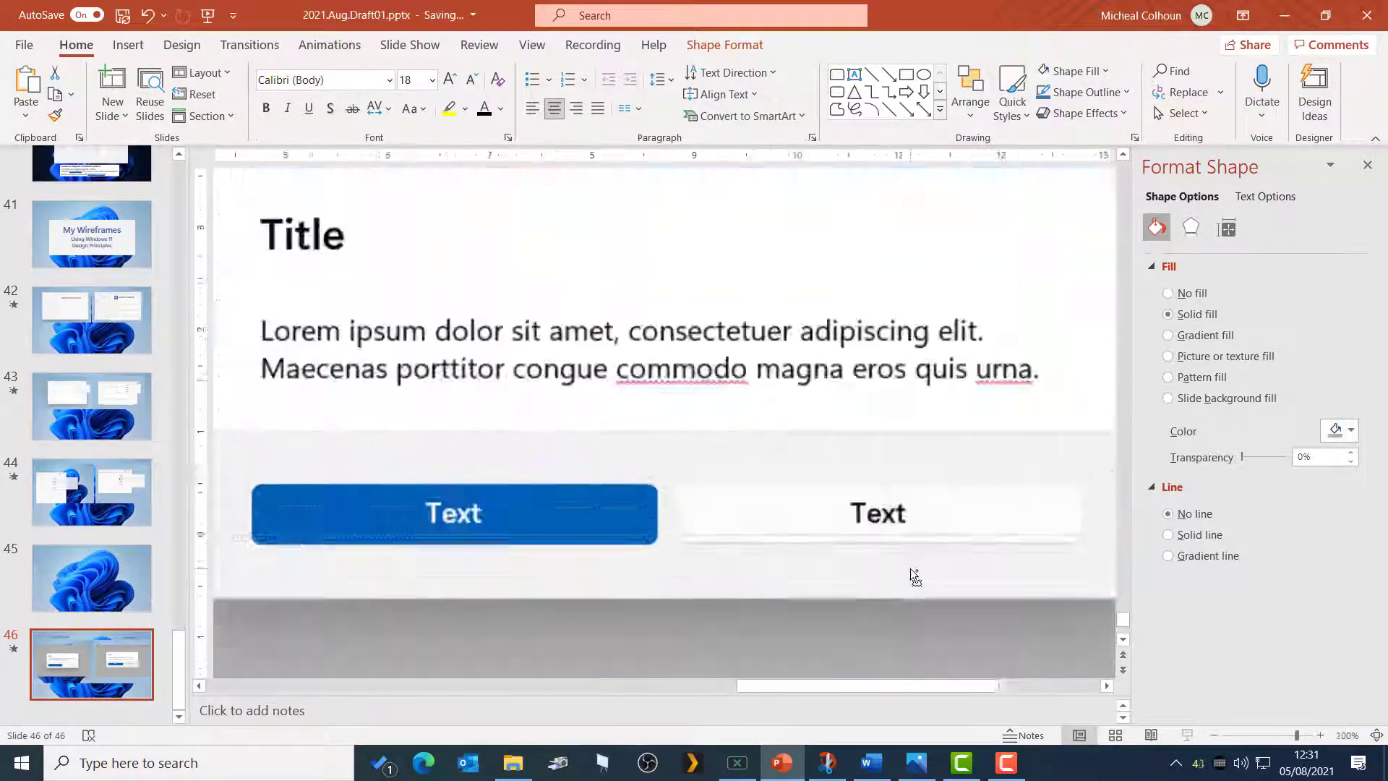
ctrl+scroll(915, 576, down, 2)
ctrl+scroll(372, 467, up, 4)
scroll(439, 690, down, 5)
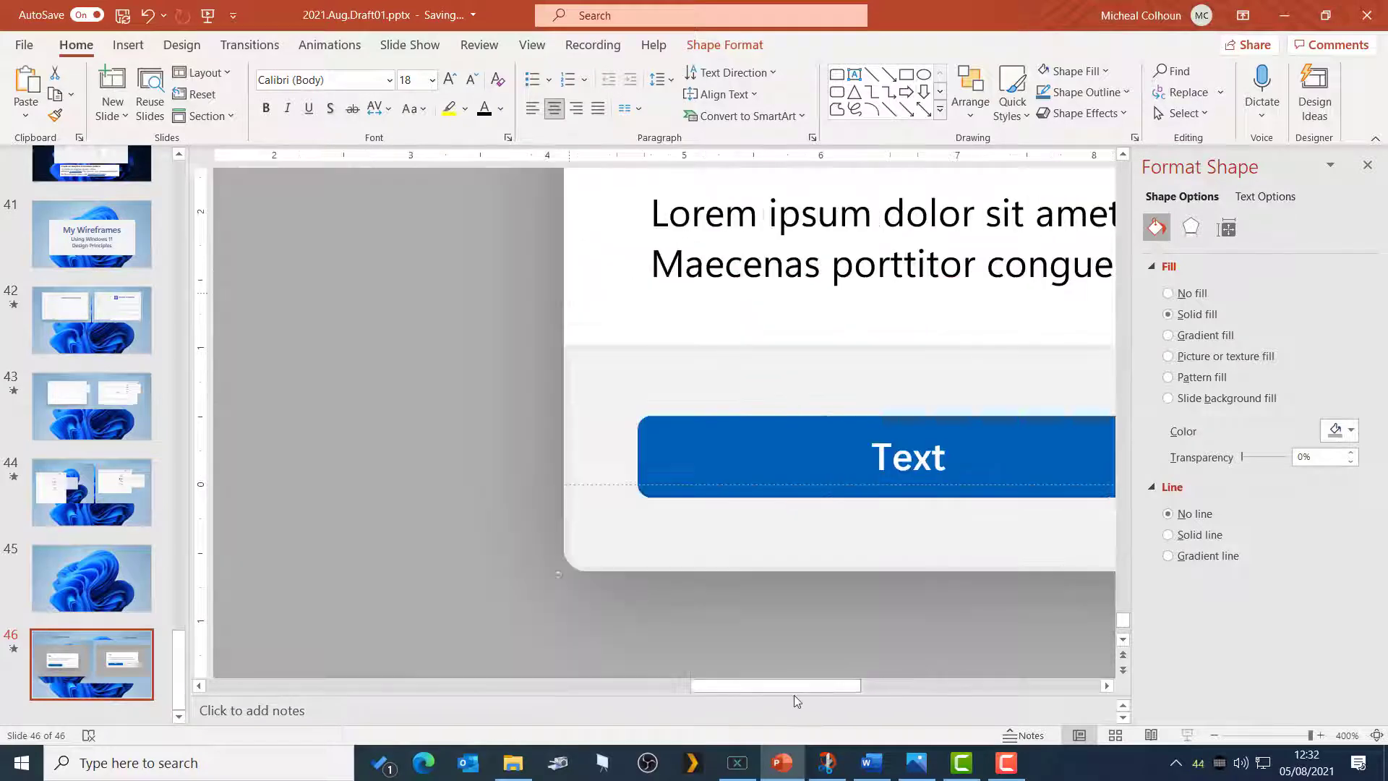
scroll(586, 235, down, 3)
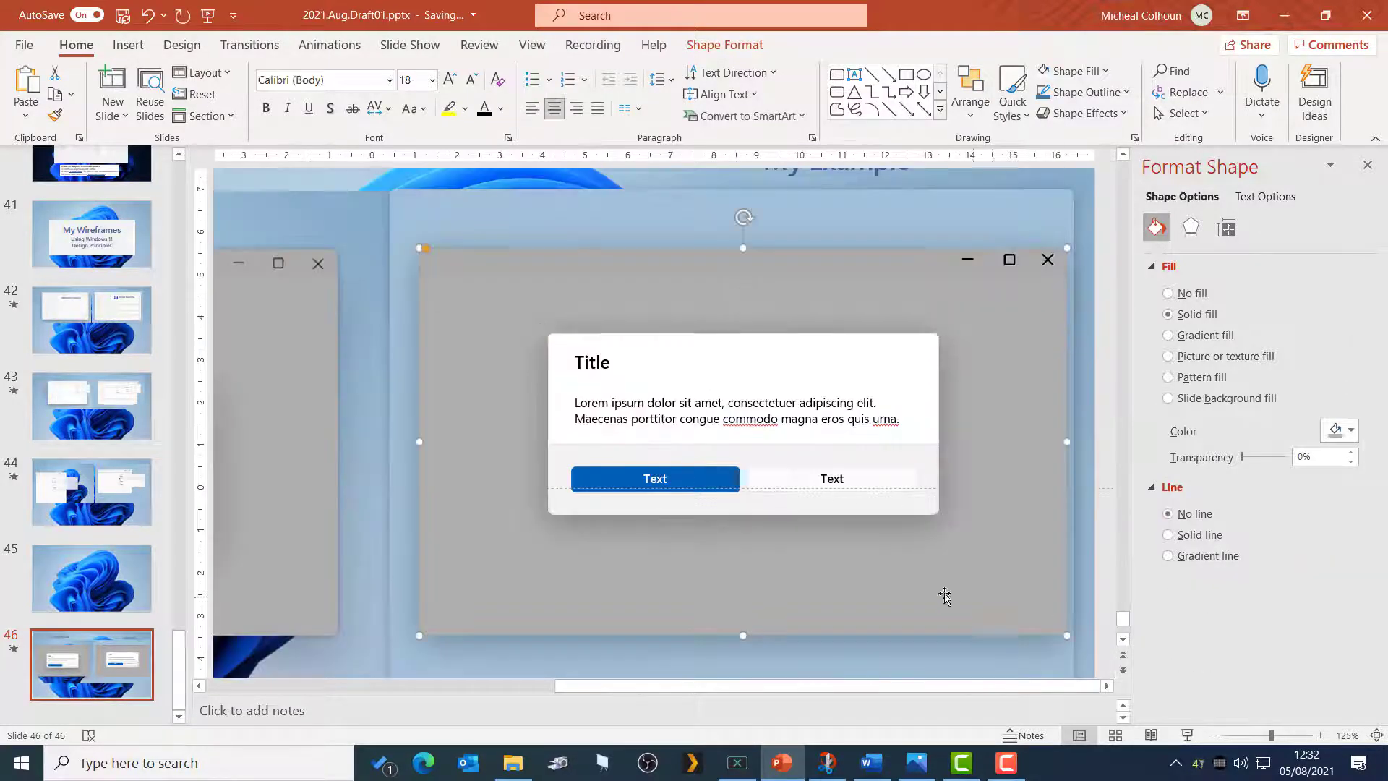
scroll(944, 595, down, 5)
click(838, 355)
Draw a wide rectangle across both mock-ups.
click(127, 44)
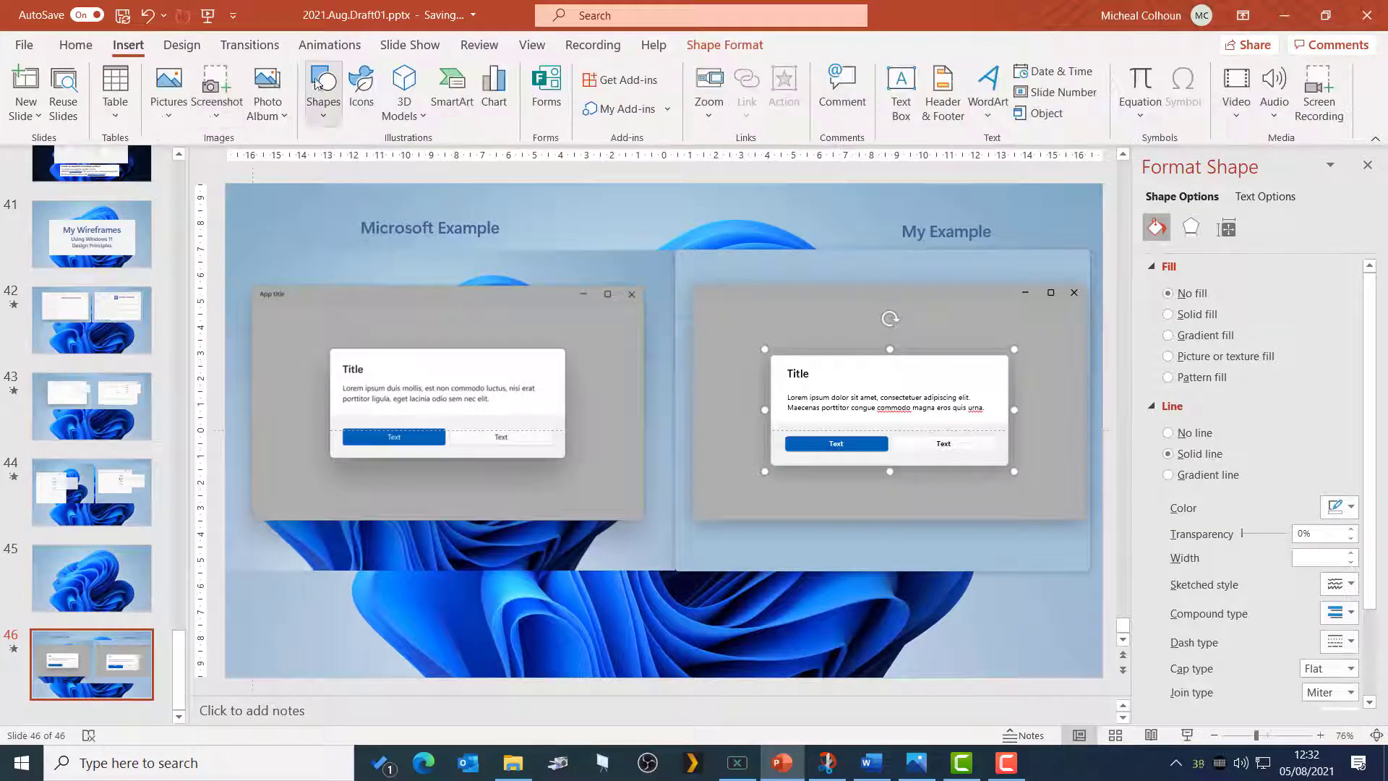
click(318, 94)
click(316, 247)
drag(314, 310, 1017, 349)
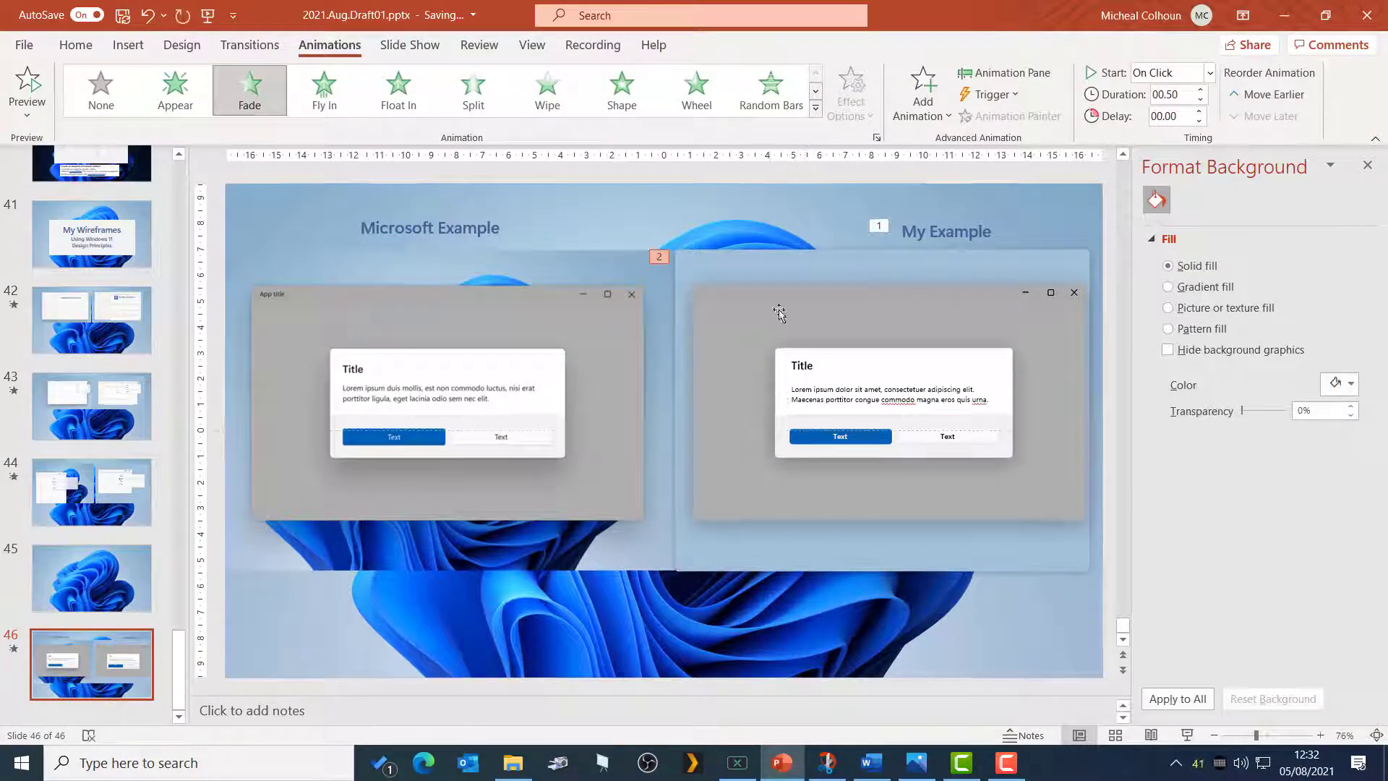
Start the slide show preview and regroup the right-hand window's pieces into one object.
click(207, 14)
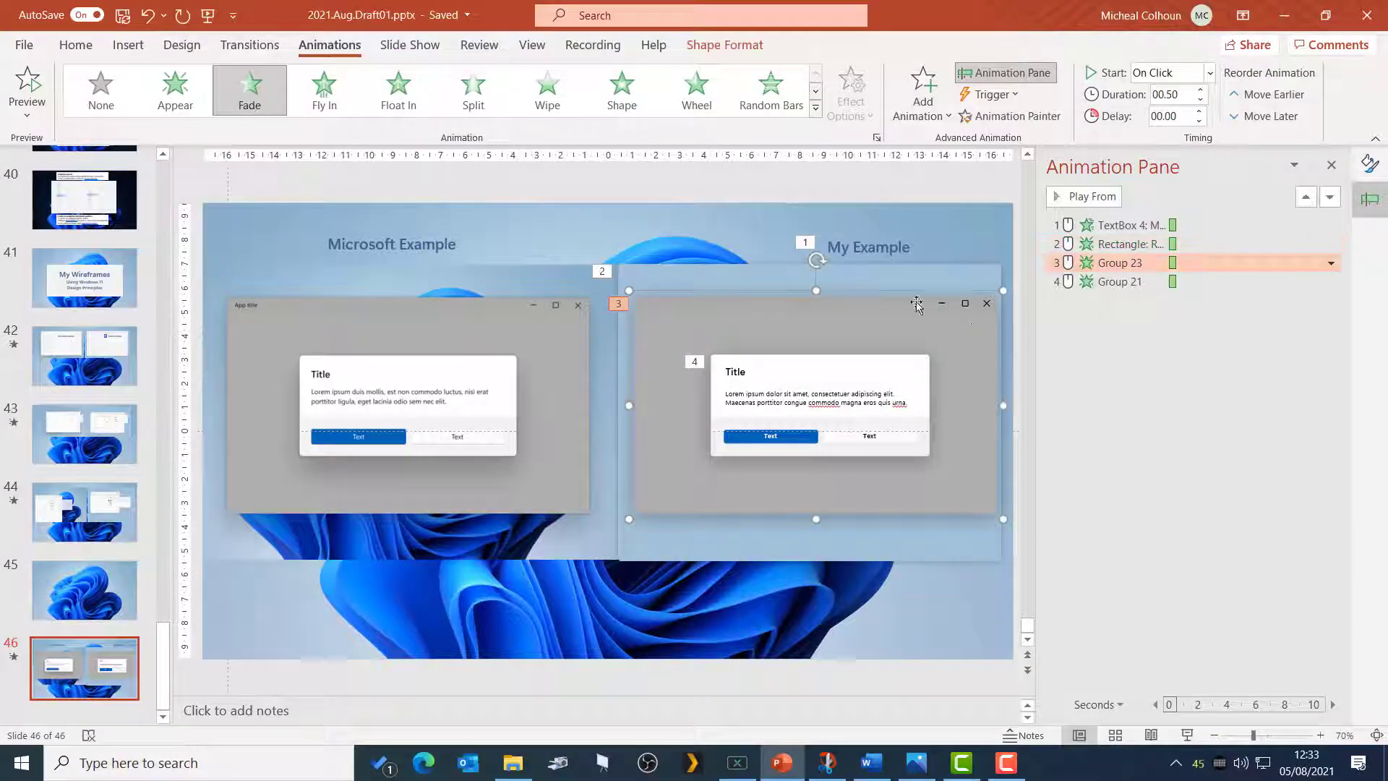
right_click(818, 308)
click(1011, 432)
right_click(932, 282)
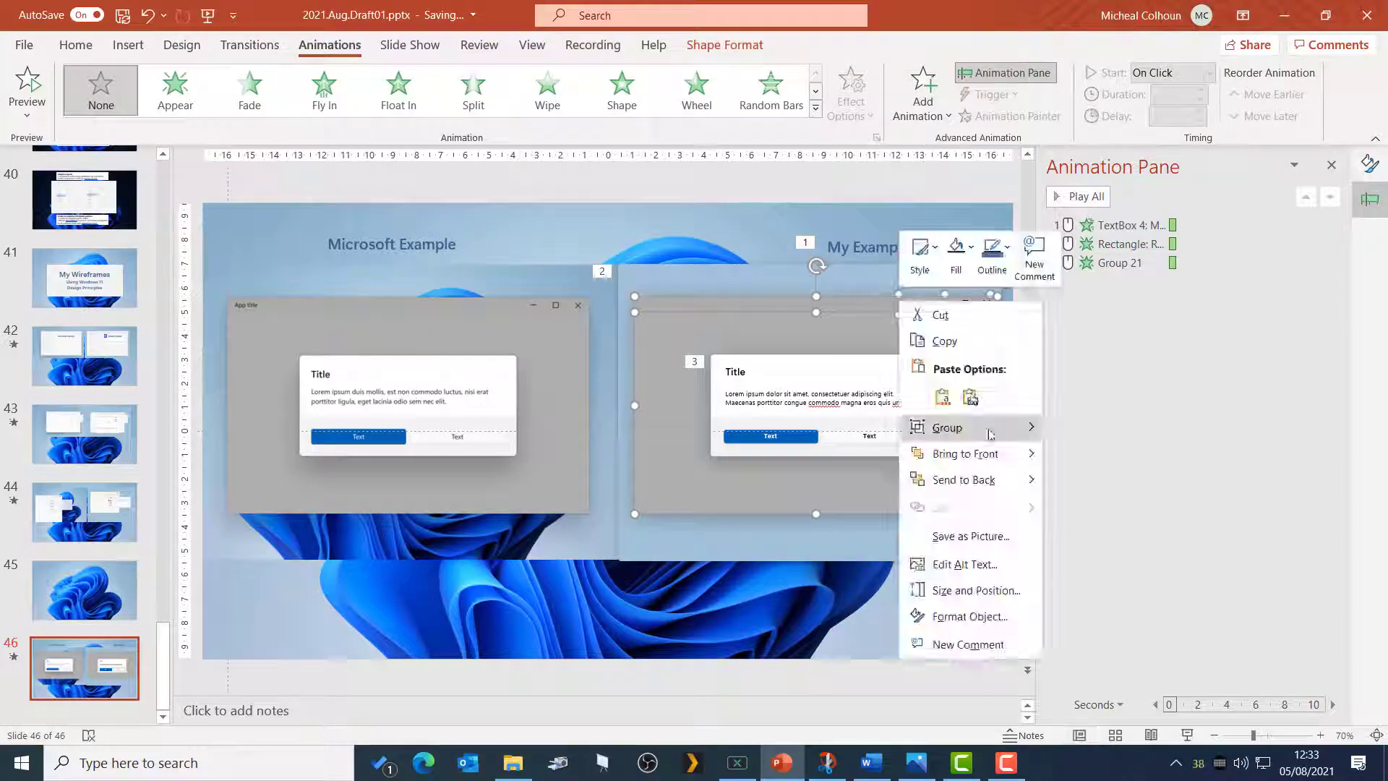
click(1063, 425)
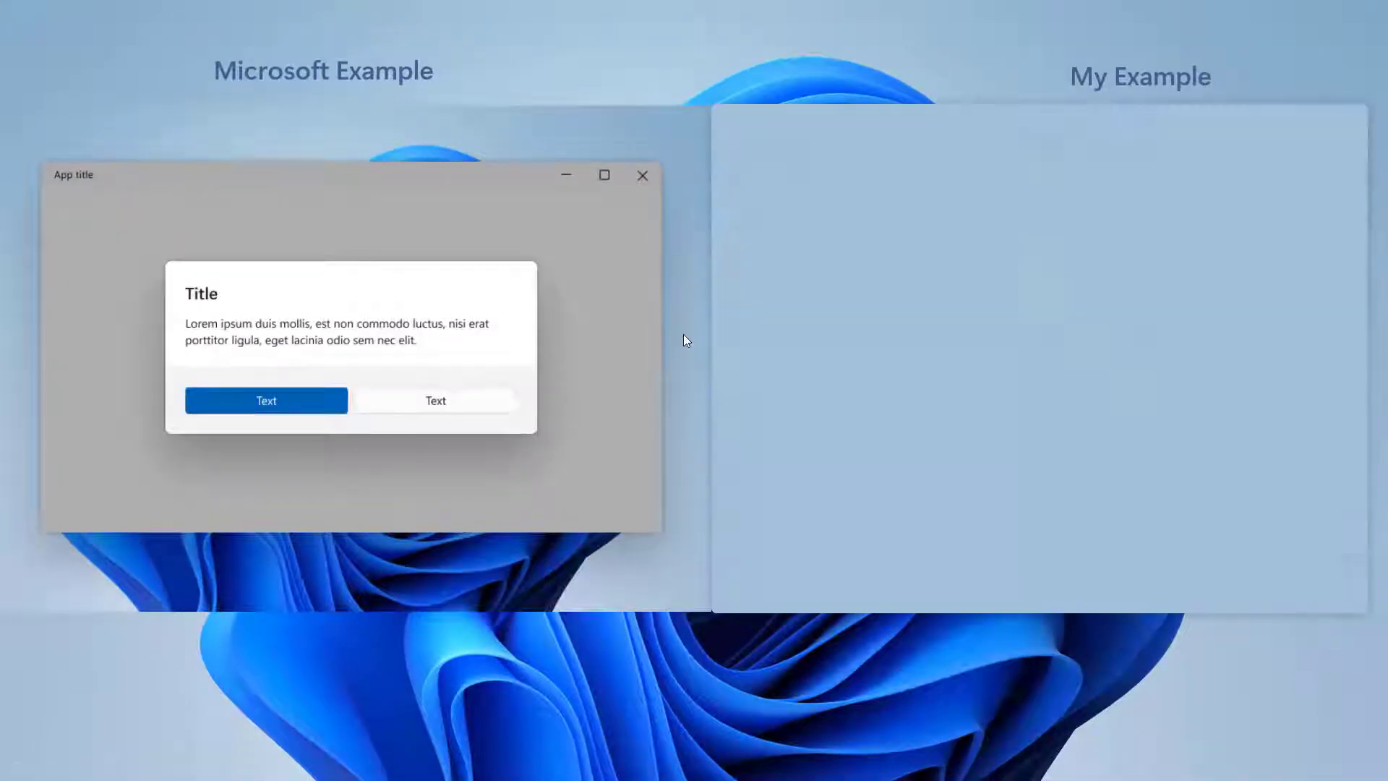
Advance the show to watch the second example animate, then exit and go to slide 47.
click(686, 339)
key(Escape)
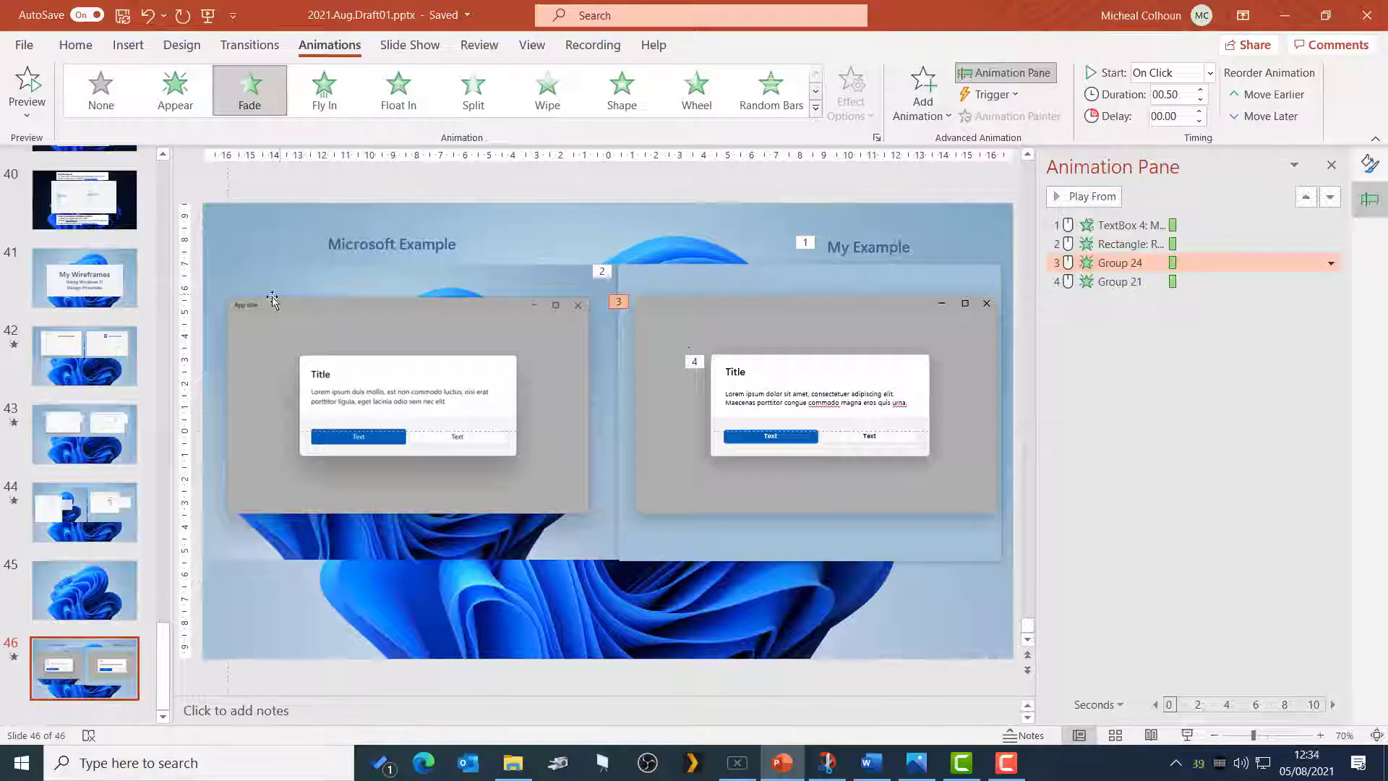
scroll(815, 394, down, 1)
click(816, 394)
Shift the mockup left on slide 47, paste a copy, and crop away its left side.
mouse_move(815, 394)
mouse_down()
mouse_move(393, 333)
mouse_move(533, 338)
mouse_up()
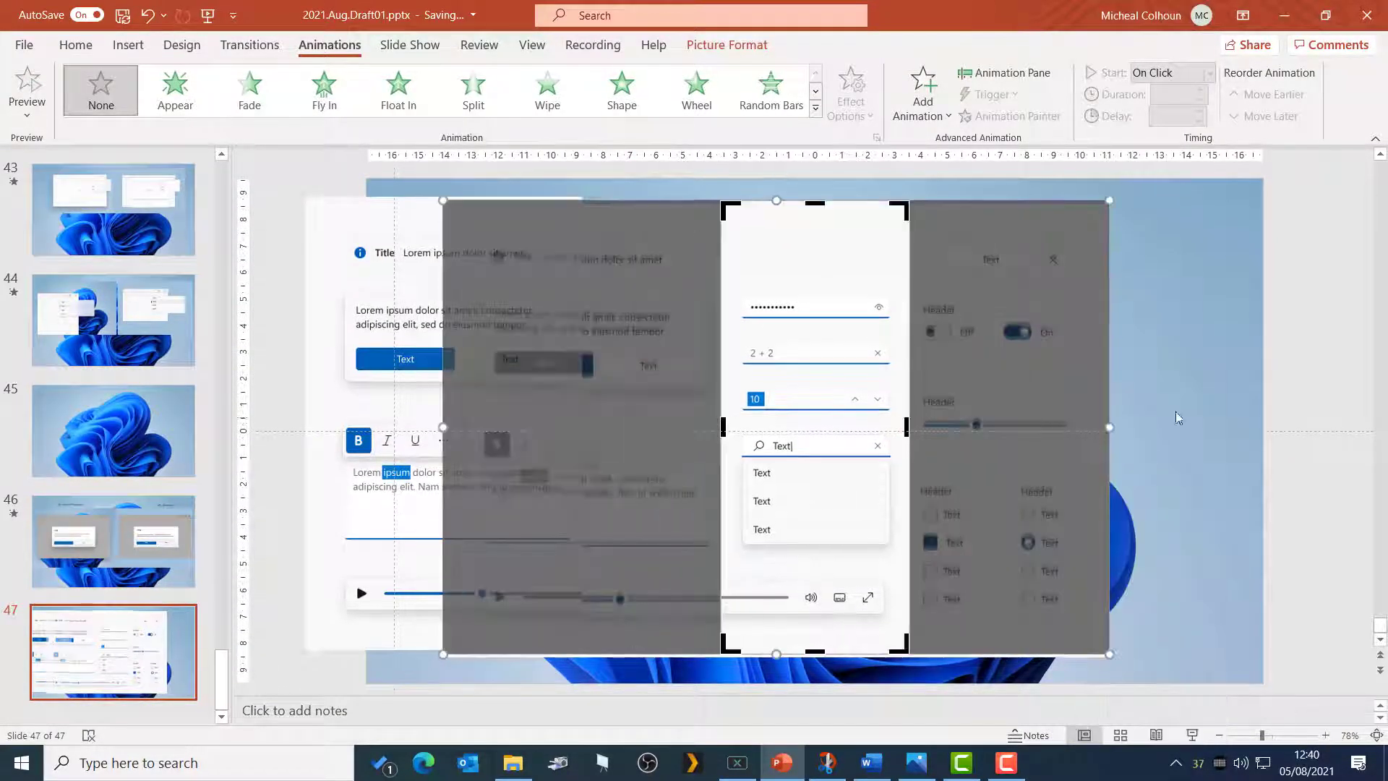
key(ctrl+v)
drag(894, 466, 884, 454)
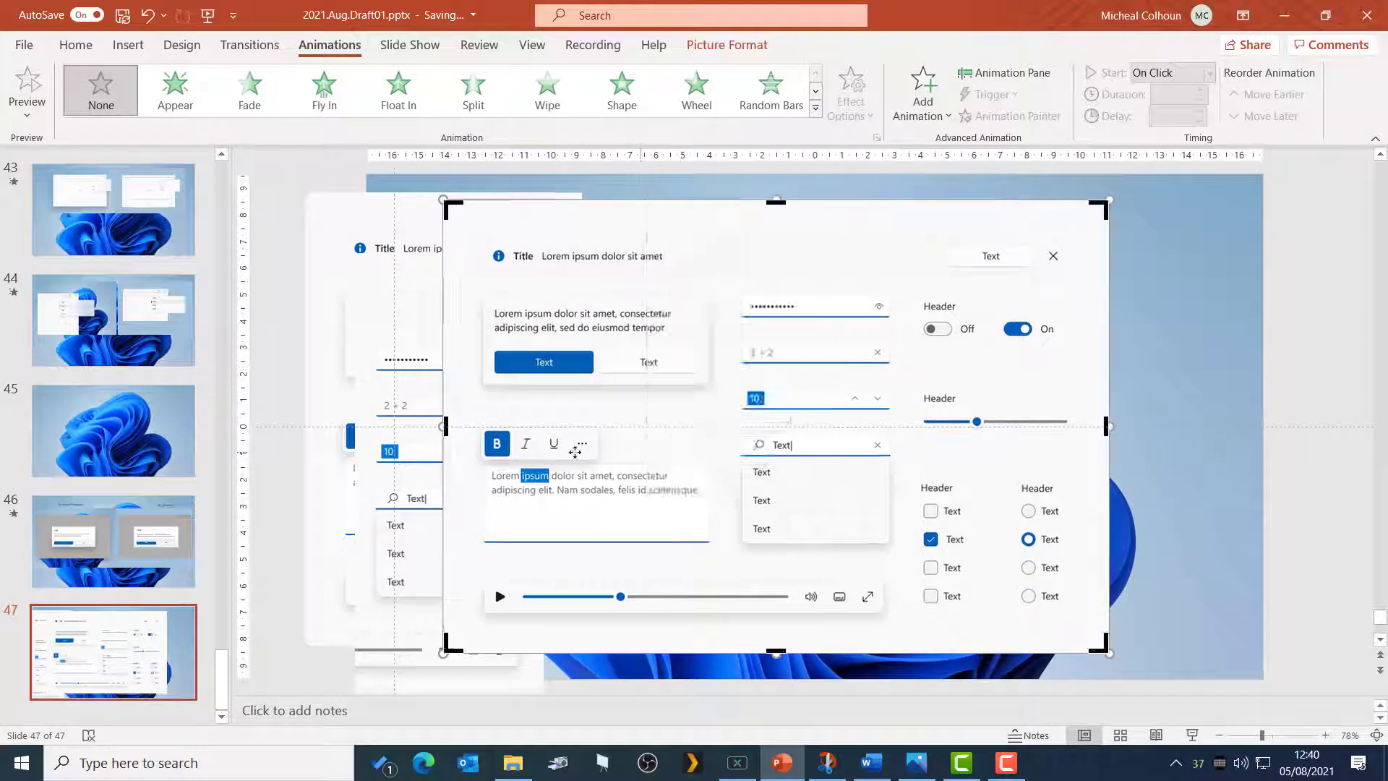
drag(444, 426, 577, 424)
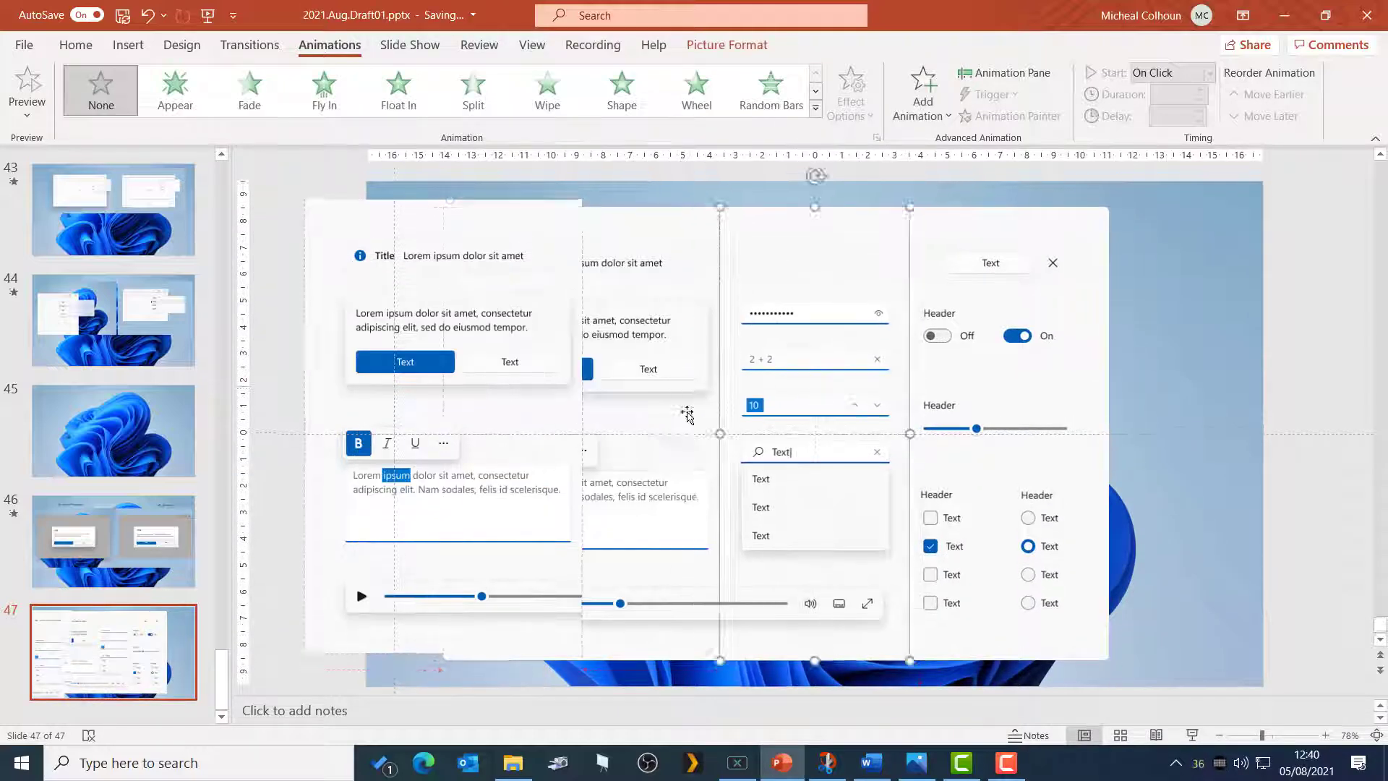
Paste the picture pieces onto a new slide 48, redoing the window and mockup pastes.
right_click(83, 705)
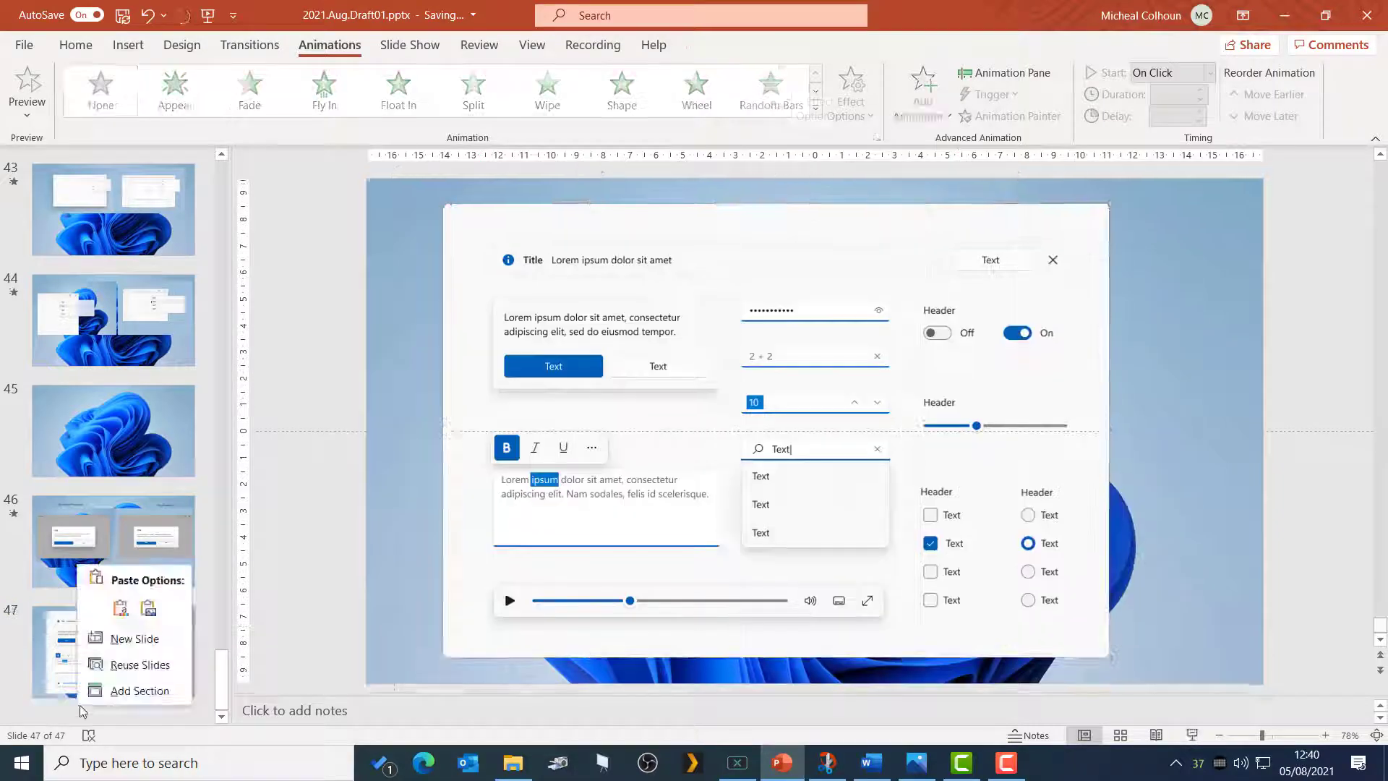
click(102, 600)
key(ctrl+z)
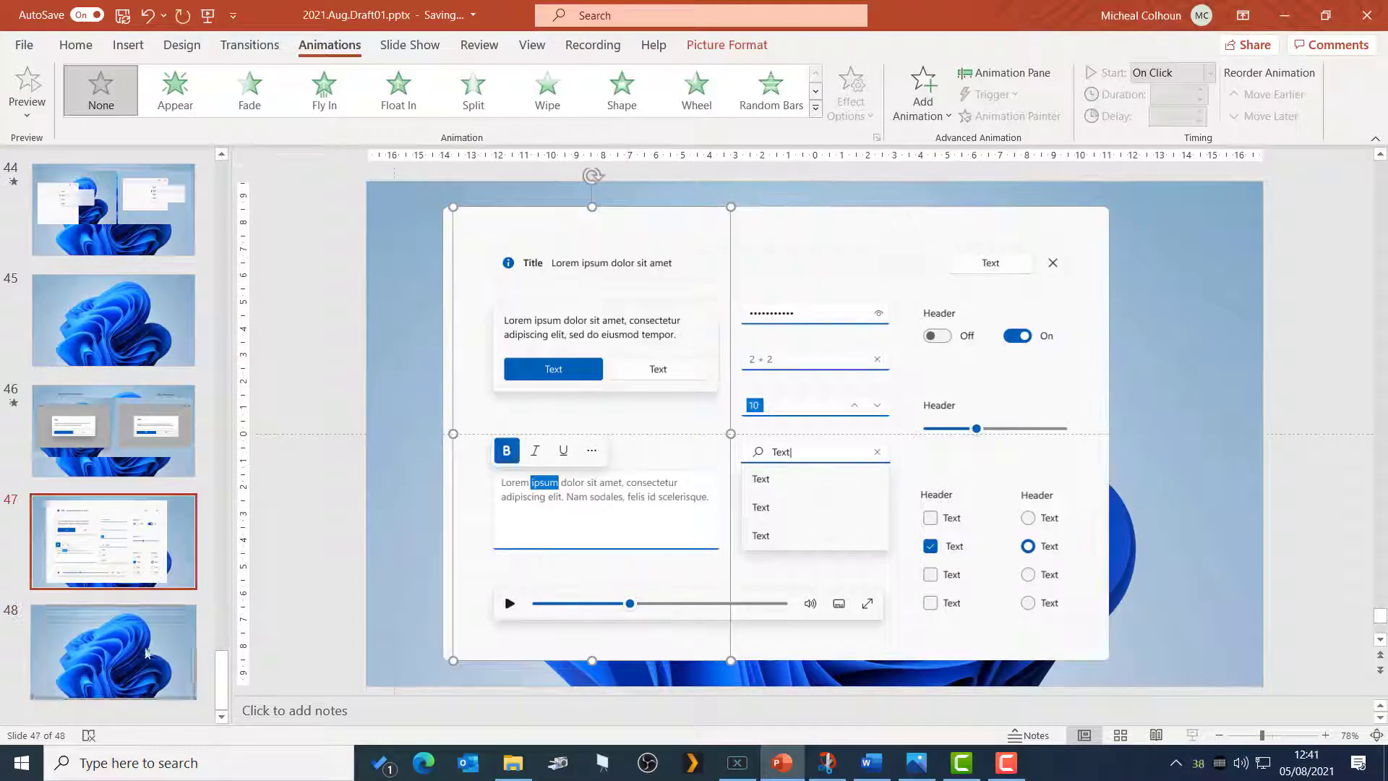
key(ctrl+z)
key(ctrl+z)
key(ctrl+z)
key(ctrl+z)
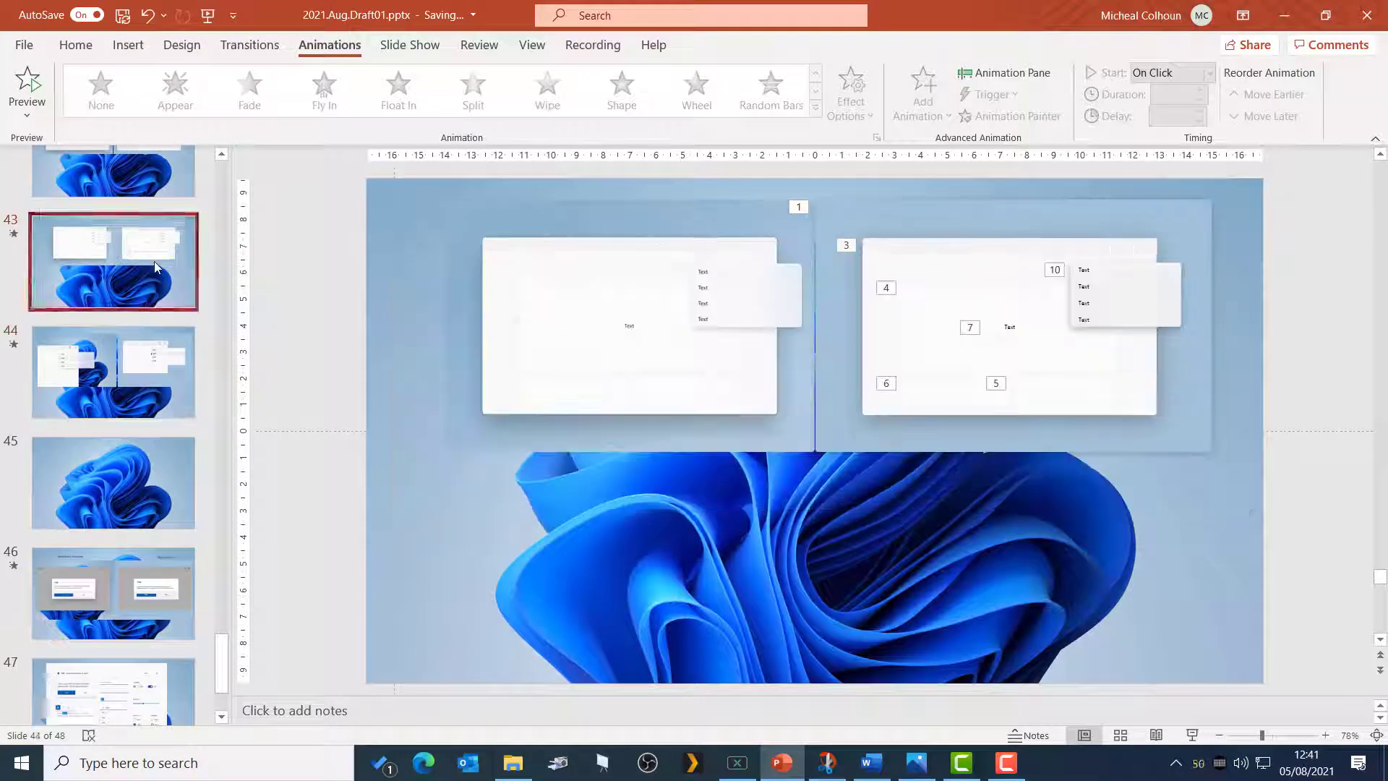
key(ctrl+z)
key(ctrl+z)
key(ctrl+z)
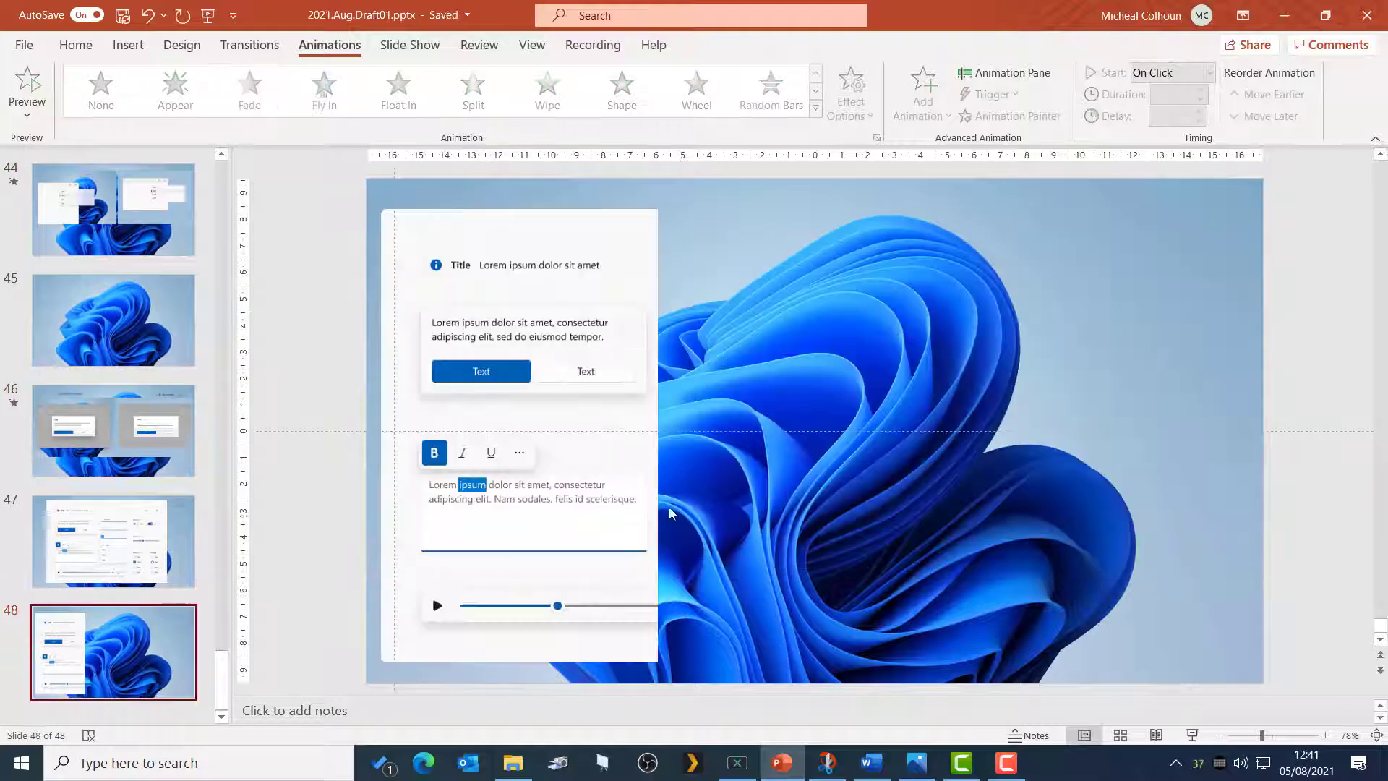
key(ctrl+z)
key(ctrl+z)
key(ctrl+z)
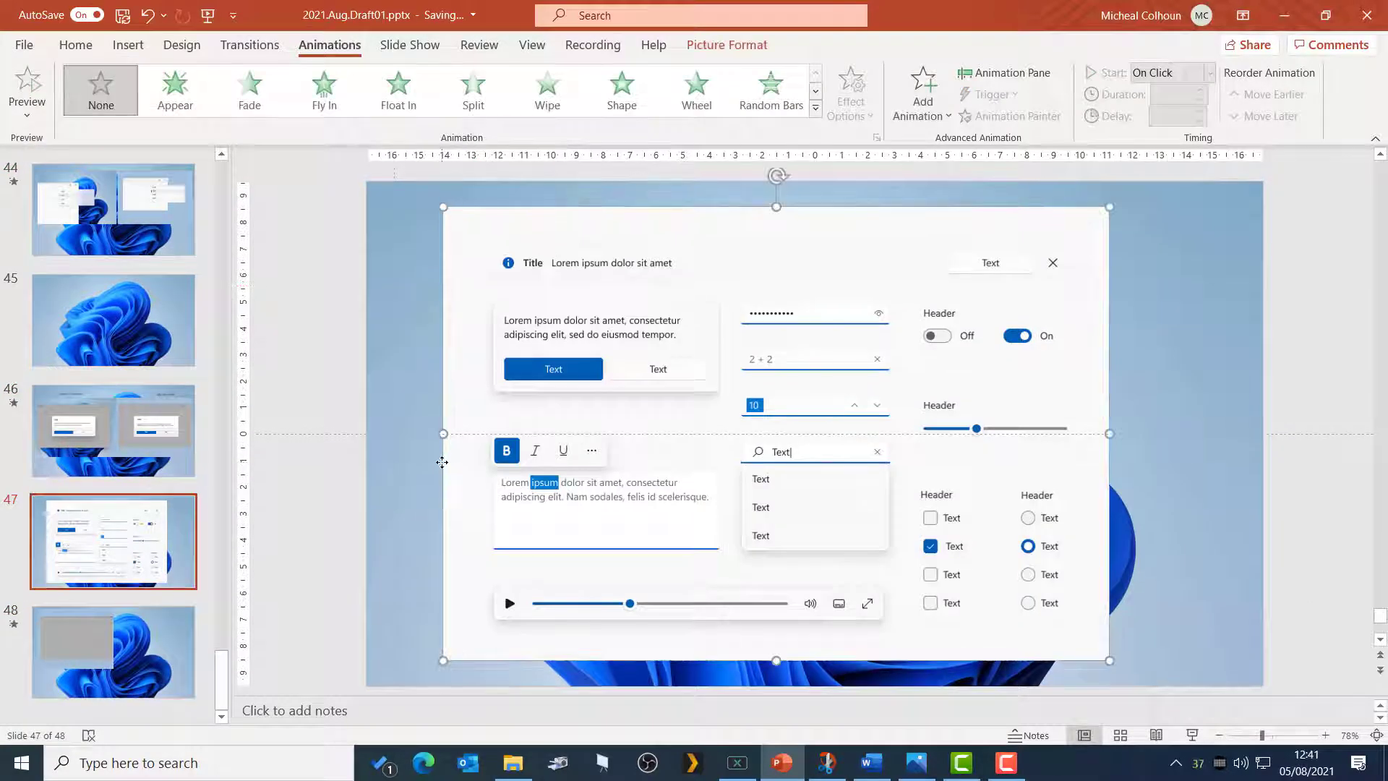
key(ctrl+z)
Bring the grey window in front of the mockup and stretch it over the whole mockup.
right_click(422, 508)
click(491, 211)
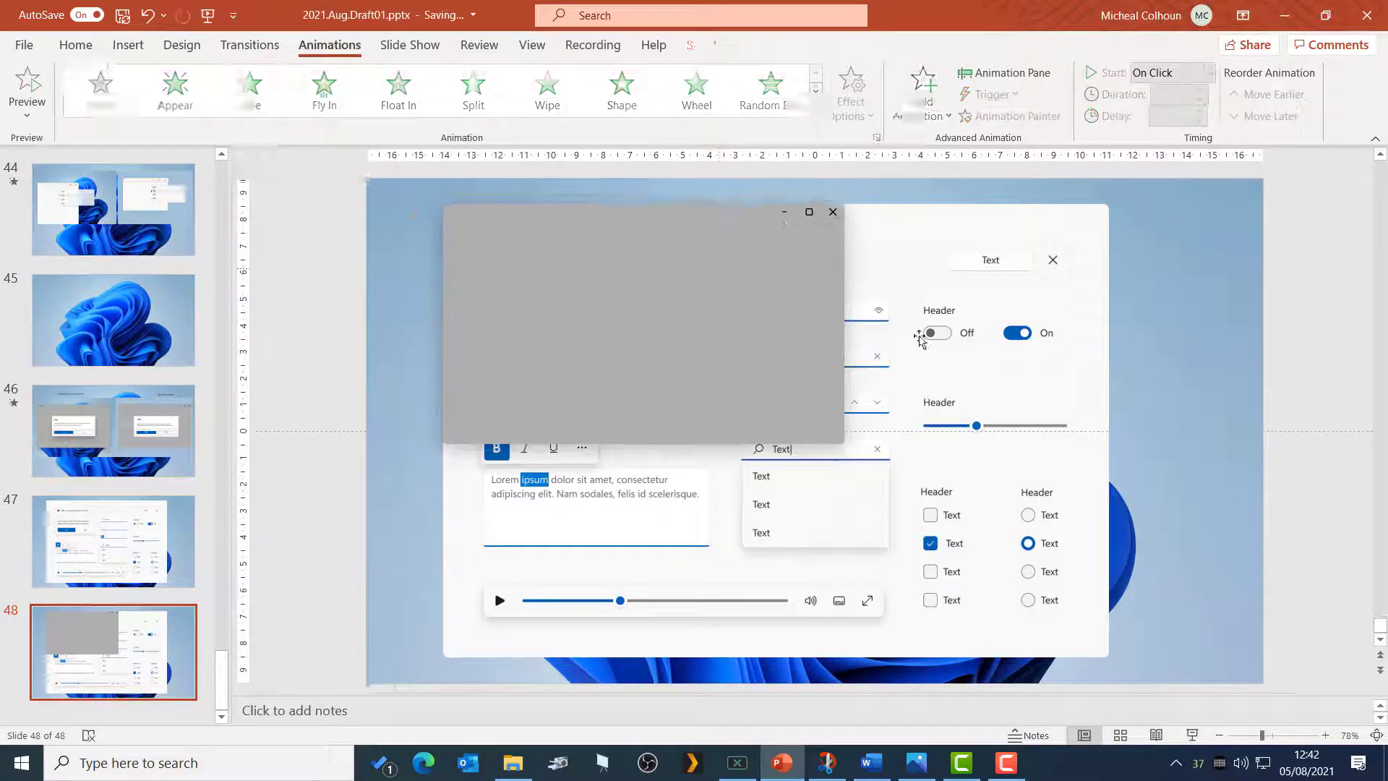
click(796, 240)
drag(779, 447, 775, 654)
scroll(459, 273, up, 8)
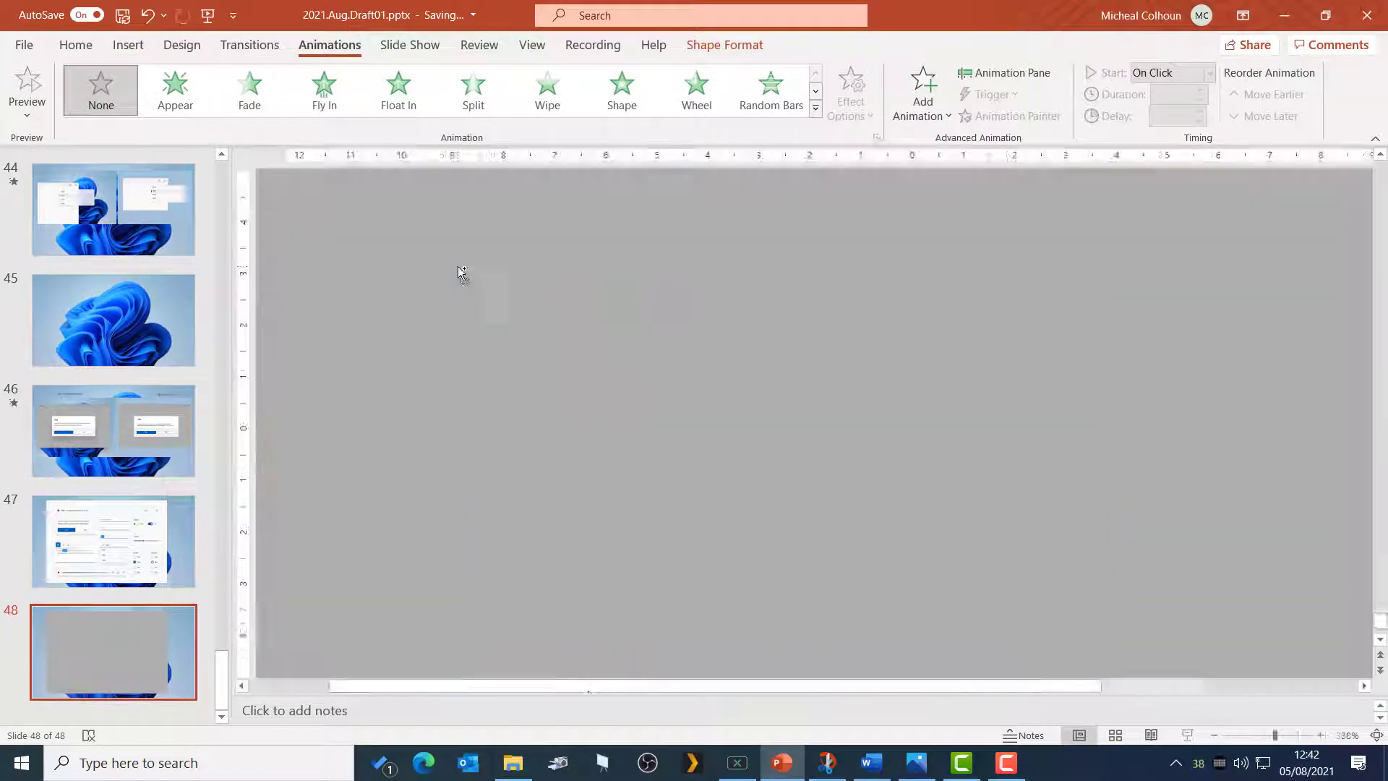
scroll(522, 280, down, 5)
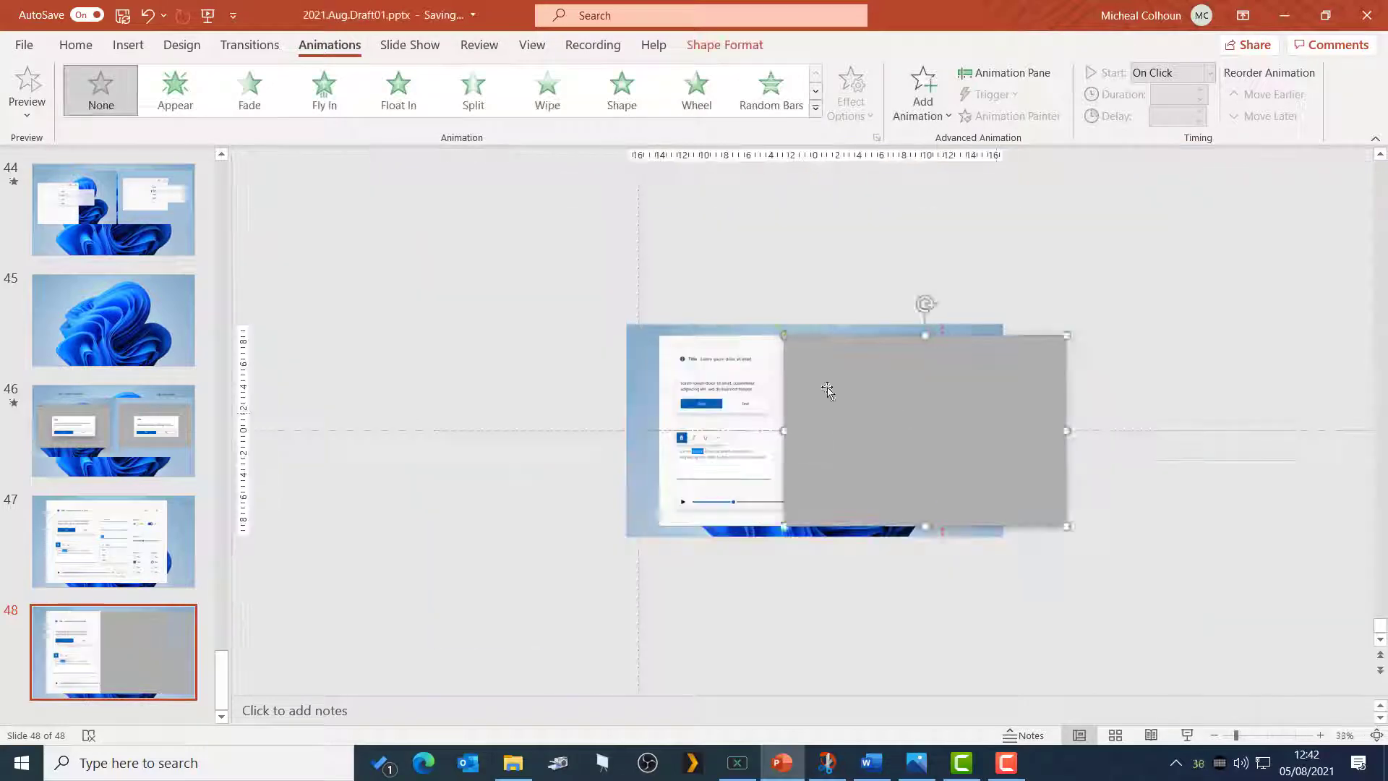
Try pasting the white window frame, undo it, and move the large white panel down-left.
click(725, 45)
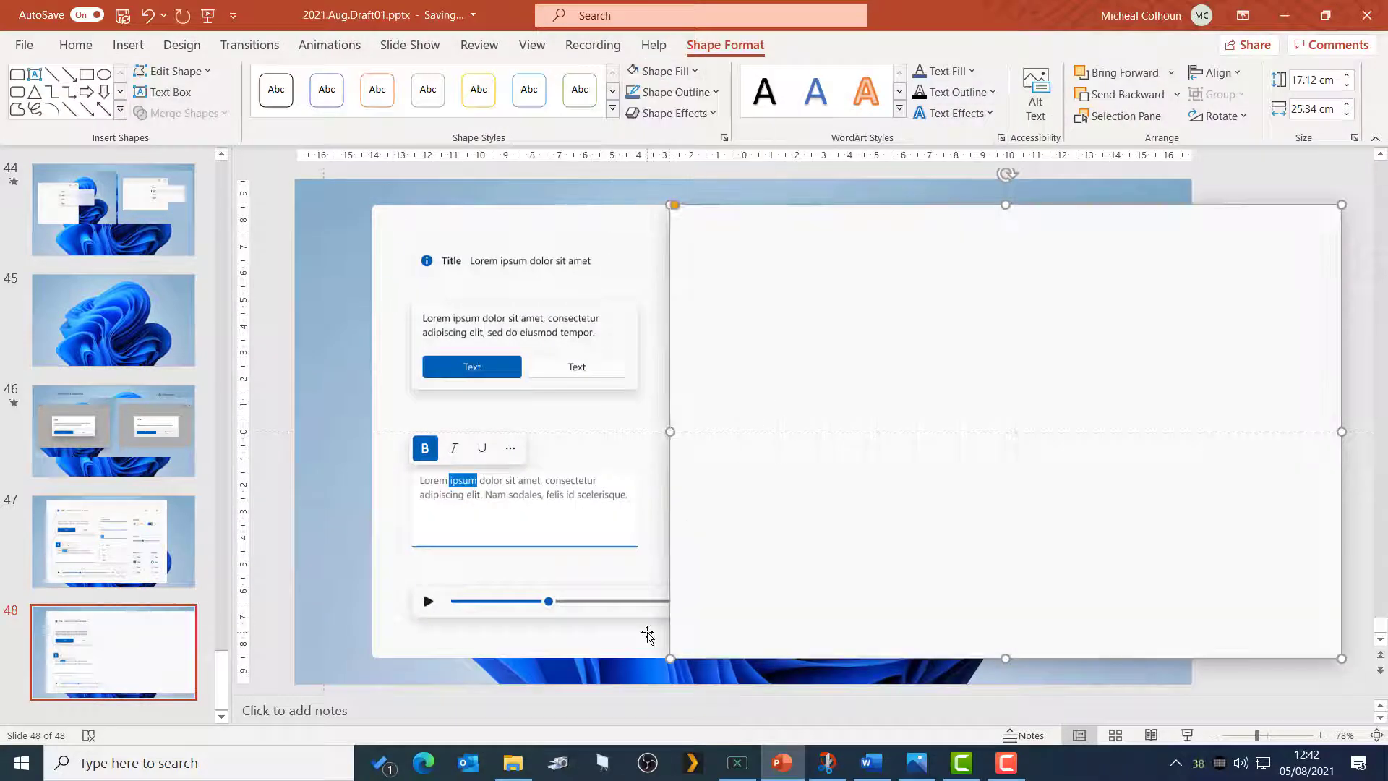
scroll(651, 634, up, 9)
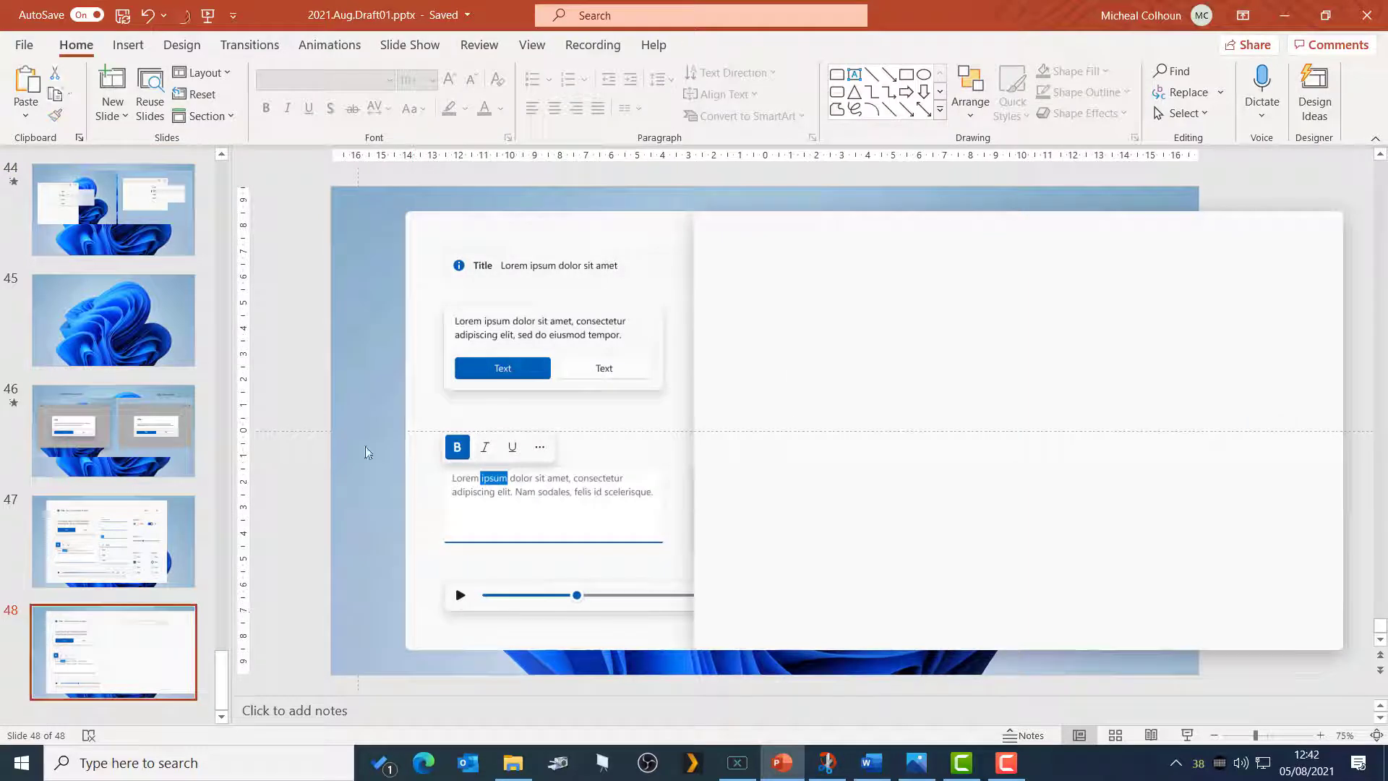
key(ctrl+v)
right_click(419, 351)
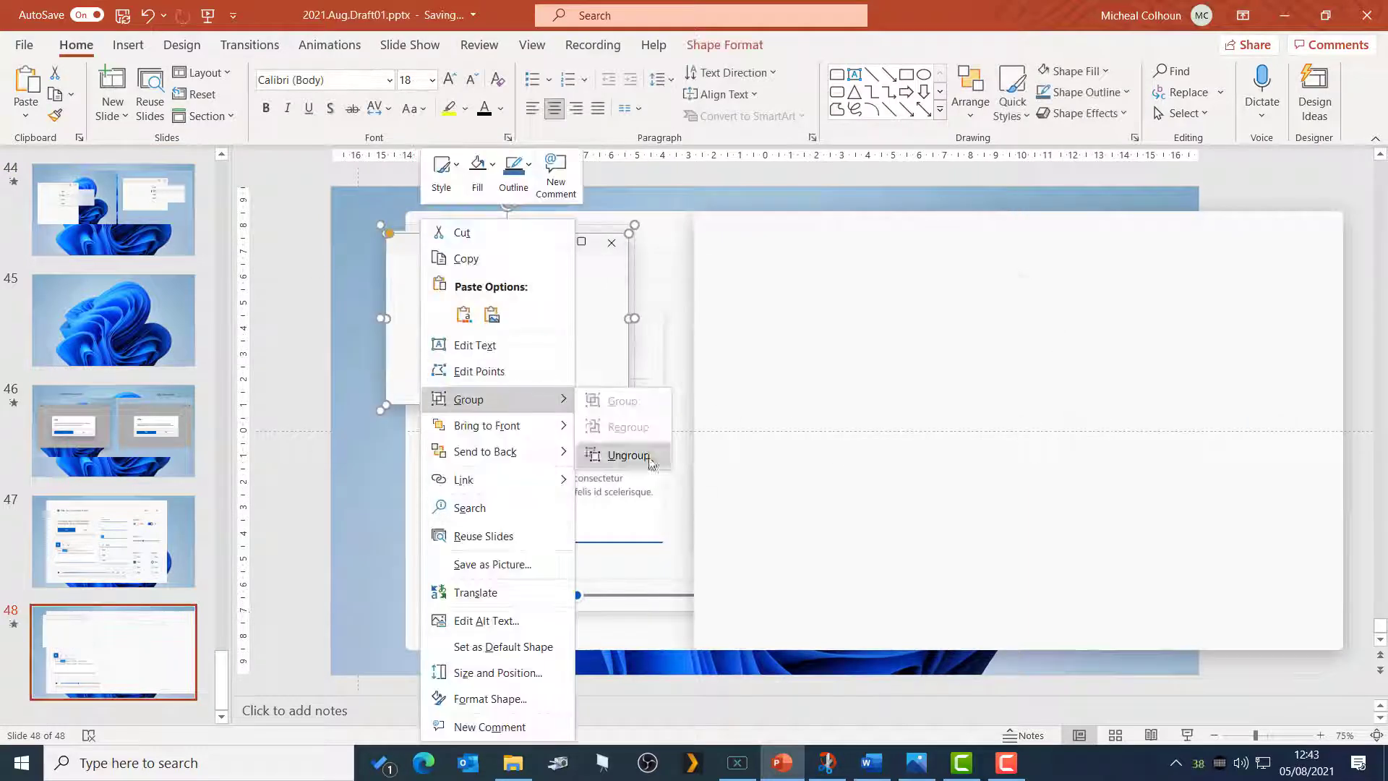
key(Escape)
key(Escape)
key(ctrl+z)
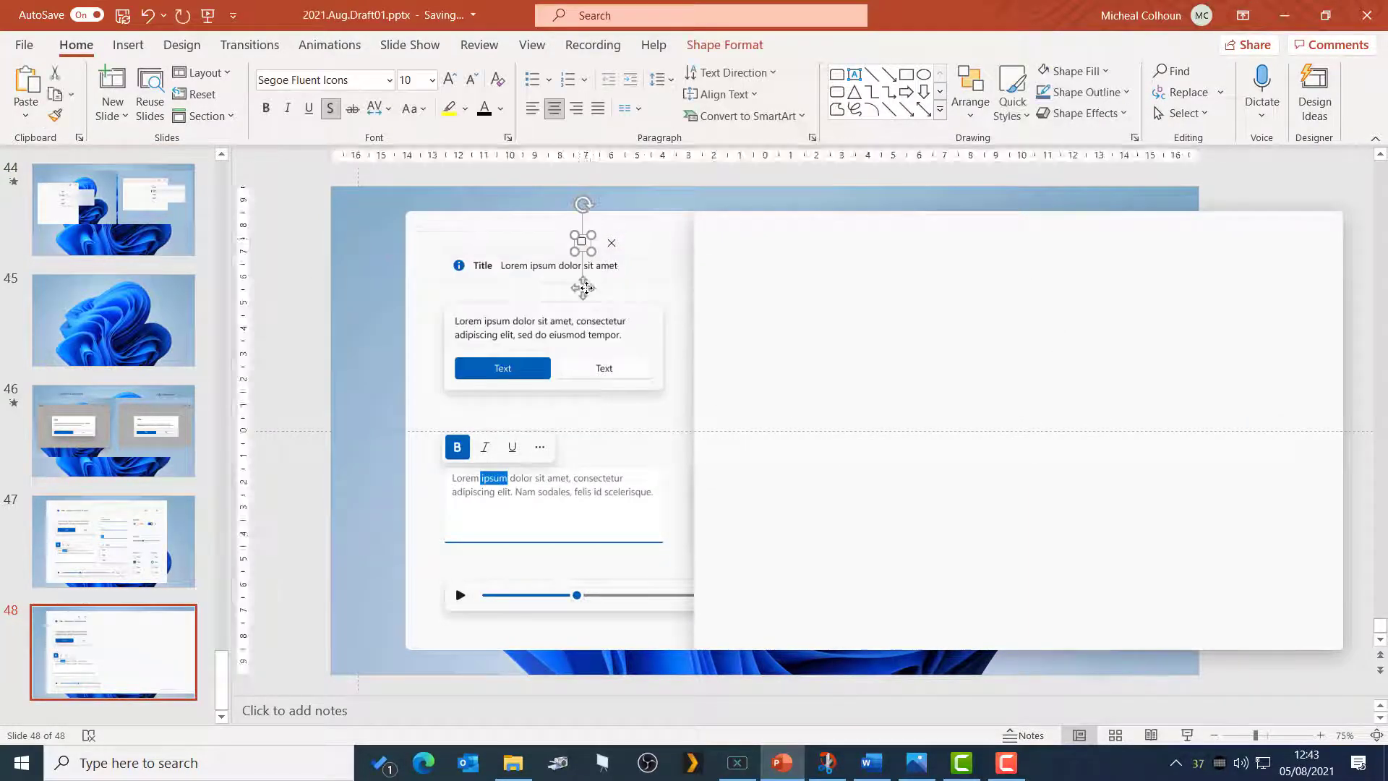
mouse_move(907, 399)
mouse_down()
mouse_move(782, 246)
mouse_move(796, 261)
mouse_up()
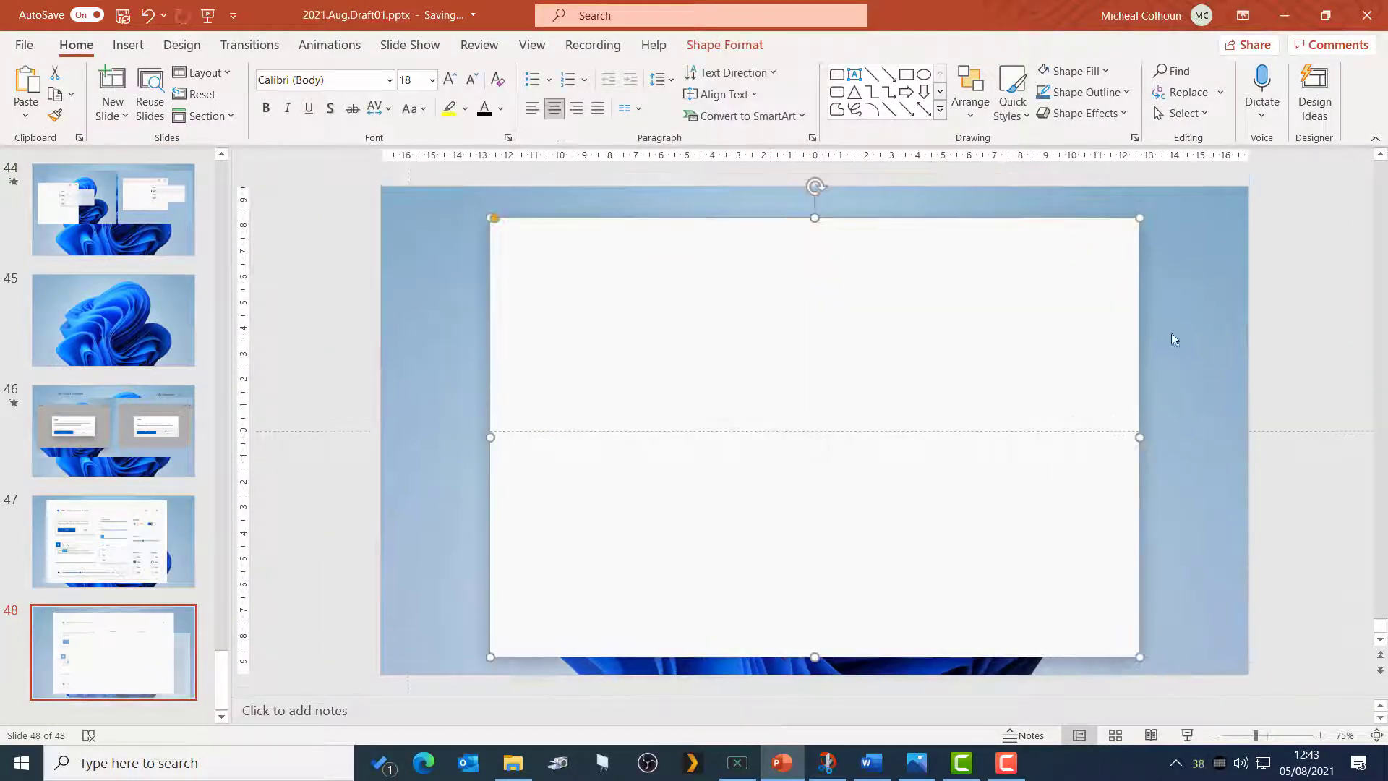
Copy the Title dialog card from slide 46 and paste it toward the top-left of slide 47.
key(Escape)
click(84, 477)
click(1041, 340)
key(ctrl+c)
click(112, 541)
key(ctrl+v)
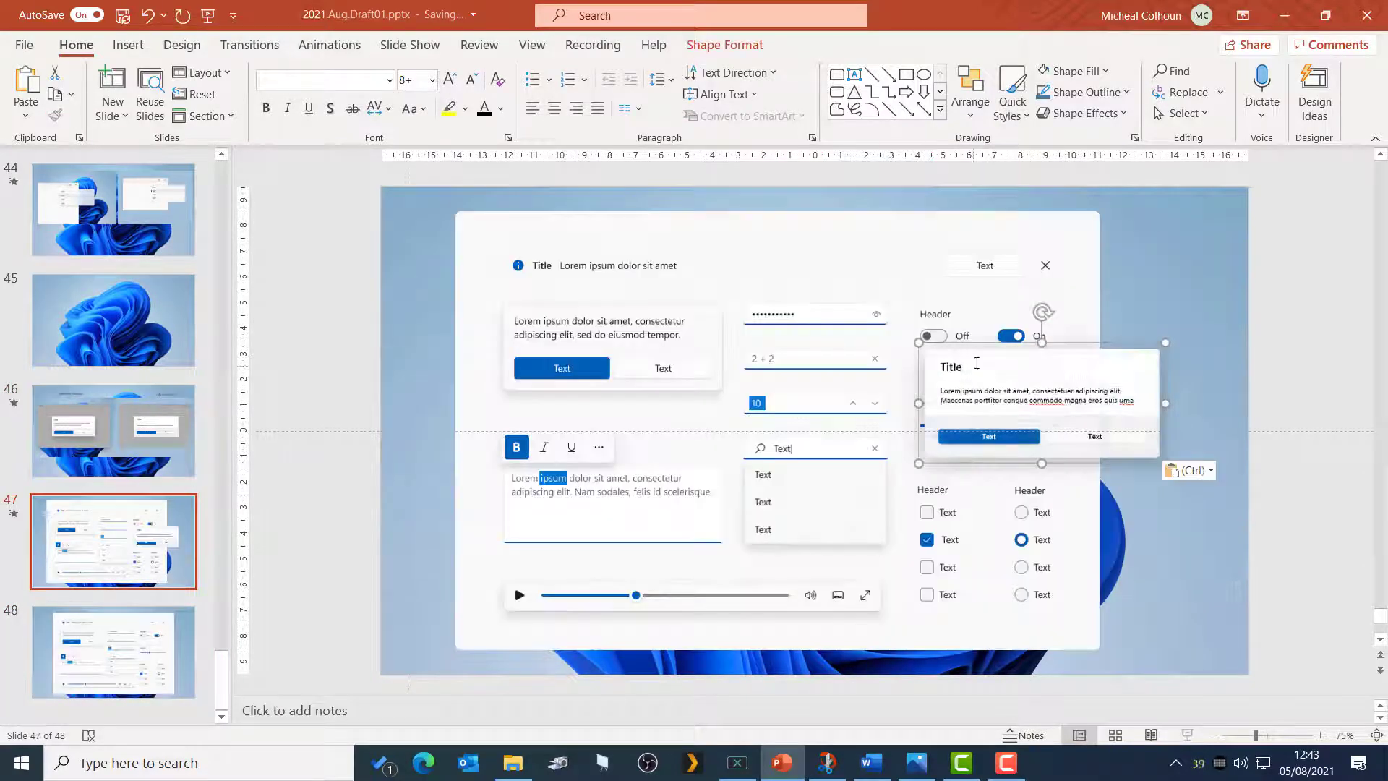
drag(976, 362, 566, 296)
Copy the Title card onto slide 48 and place it at the slide's top-left.
click(582, 361)
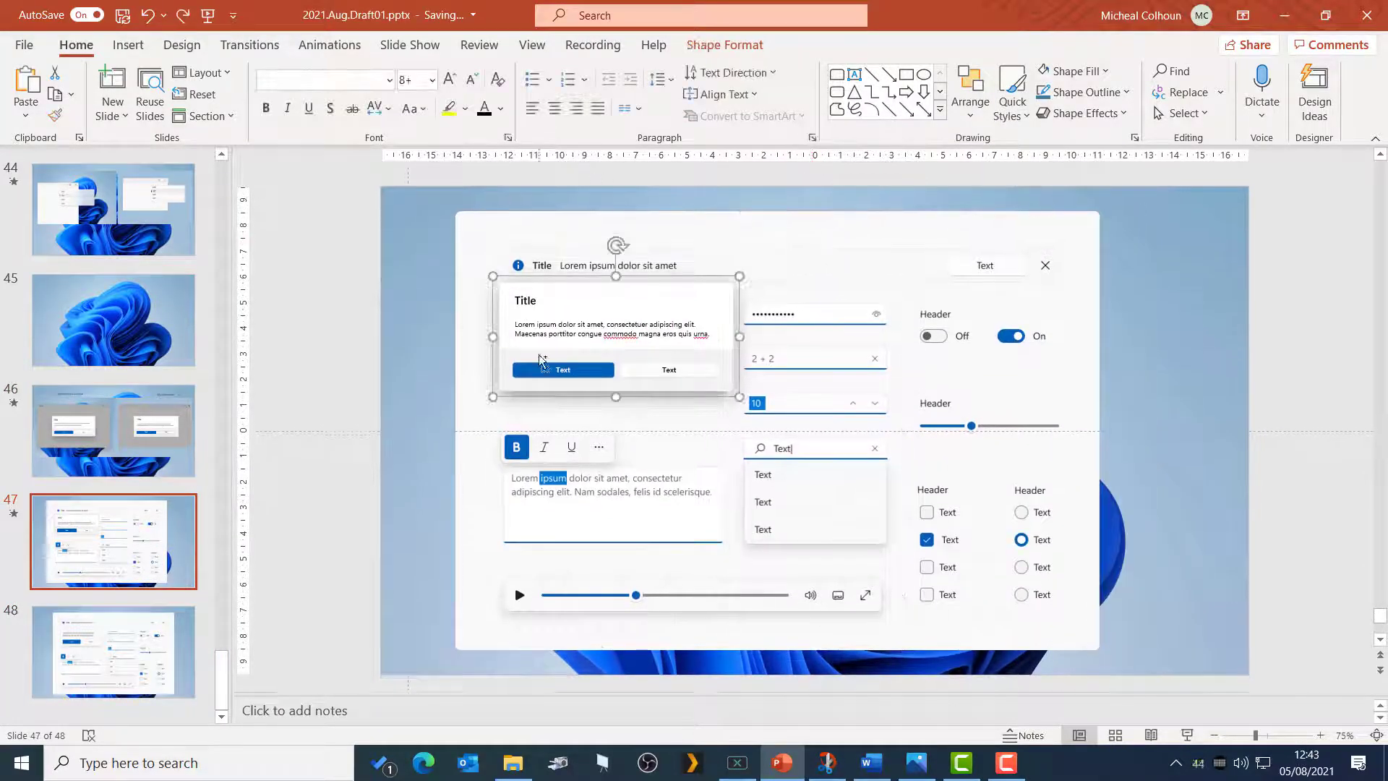
key(ctrl+c)
key(Page_Down)
key(ctrl+v)
drag(533, 423, 438, 443)
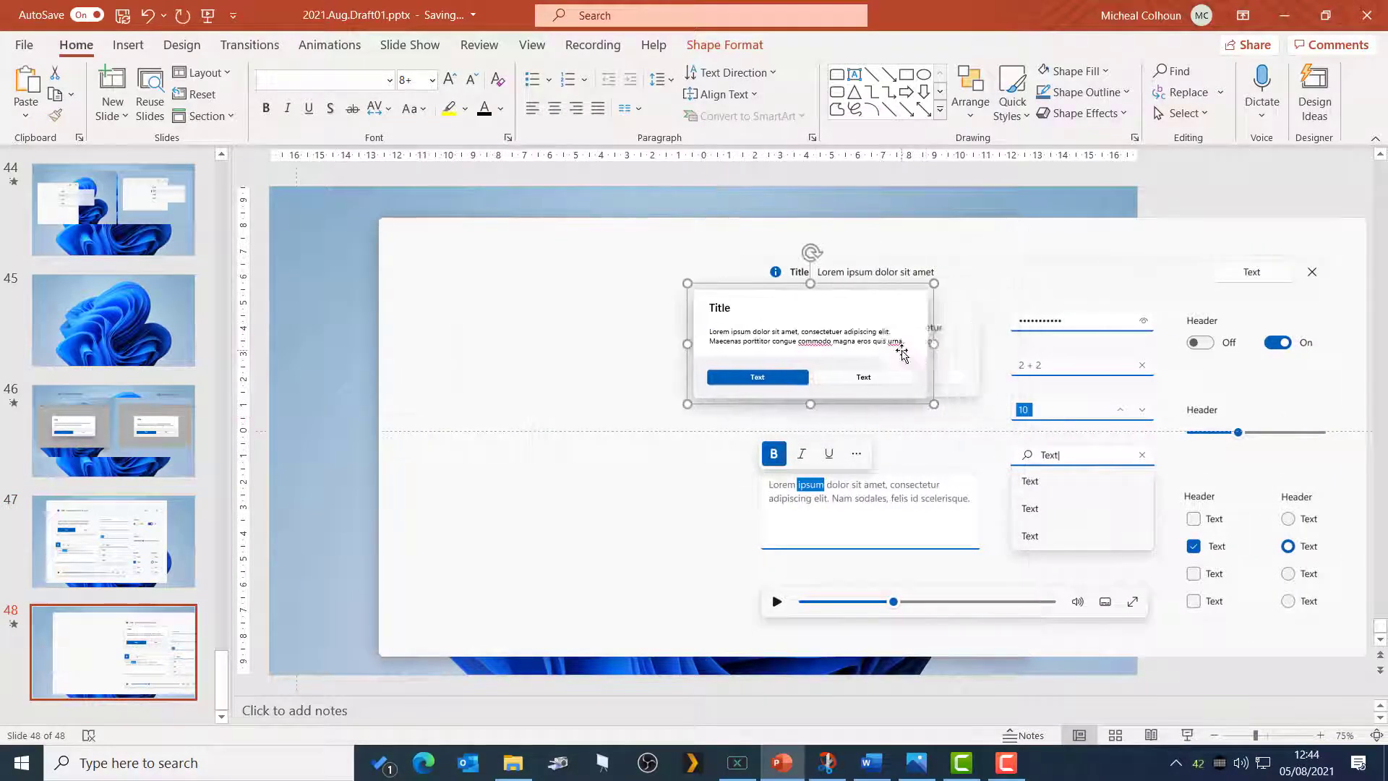
mouse_move(838, 323)
mouse_down()
mouse_move(469, 291)
mouse_move(469, 315)
mouse_up()
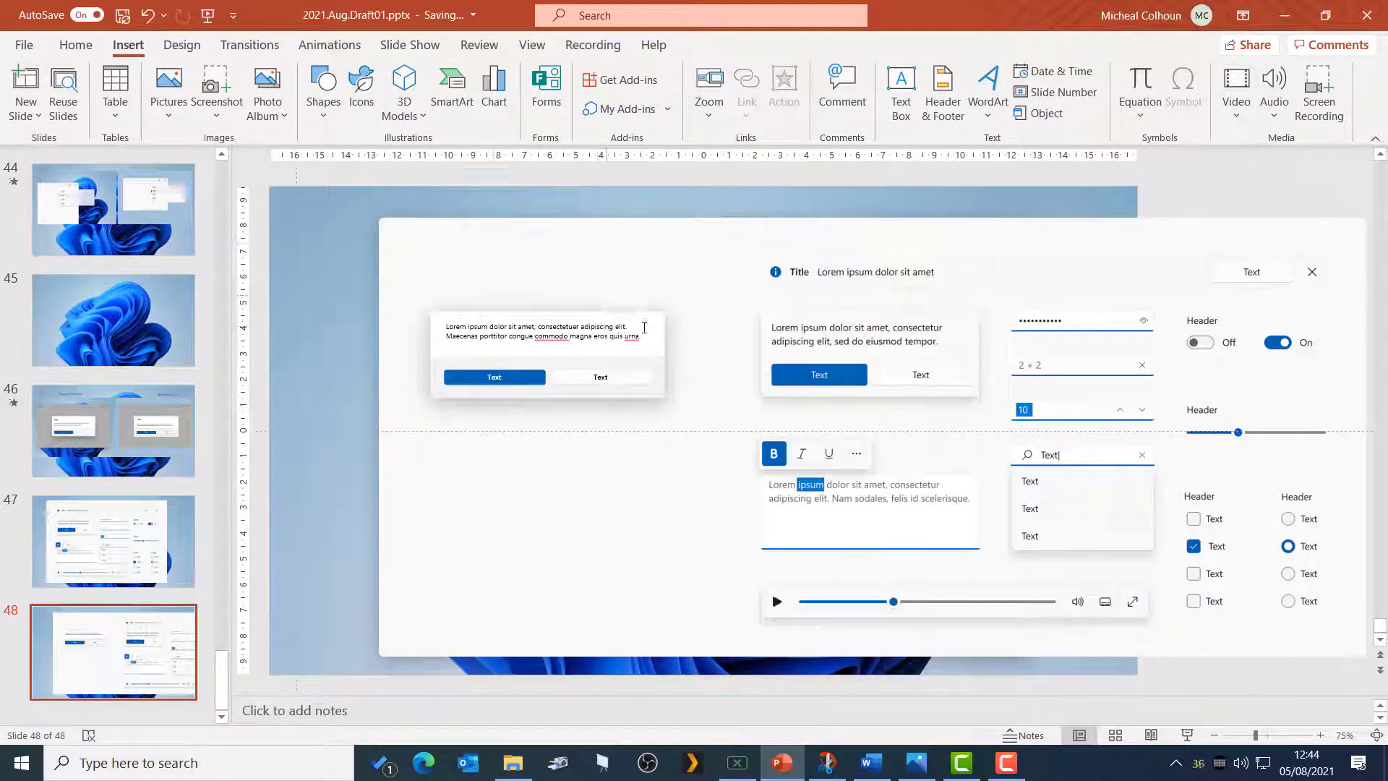
Make the left card's text larger.
triple_click(644, 329)
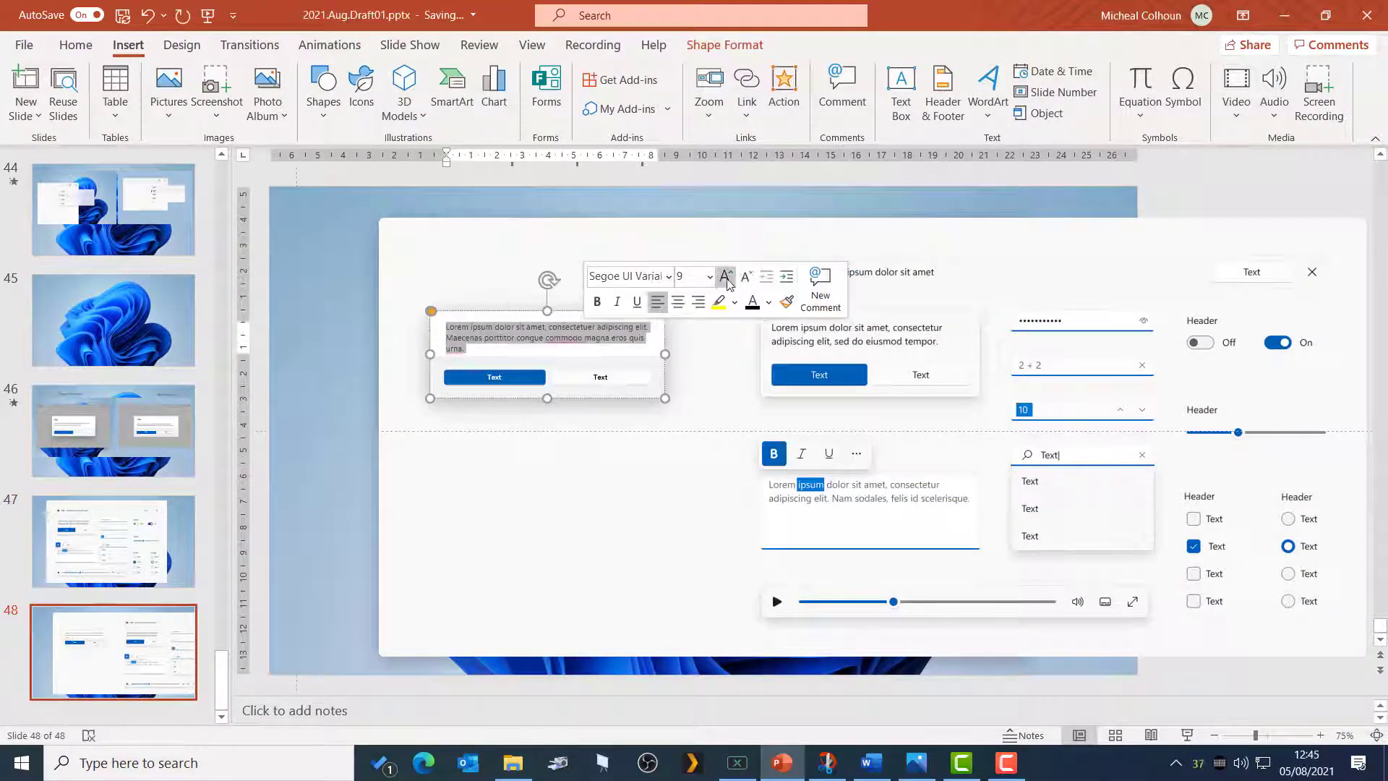
click(728, 283)
click(547, 537)
Remove the card shadow's blur and clear its distance, then get spelling suggestions for 'commodo'.
double_click(540, 316)
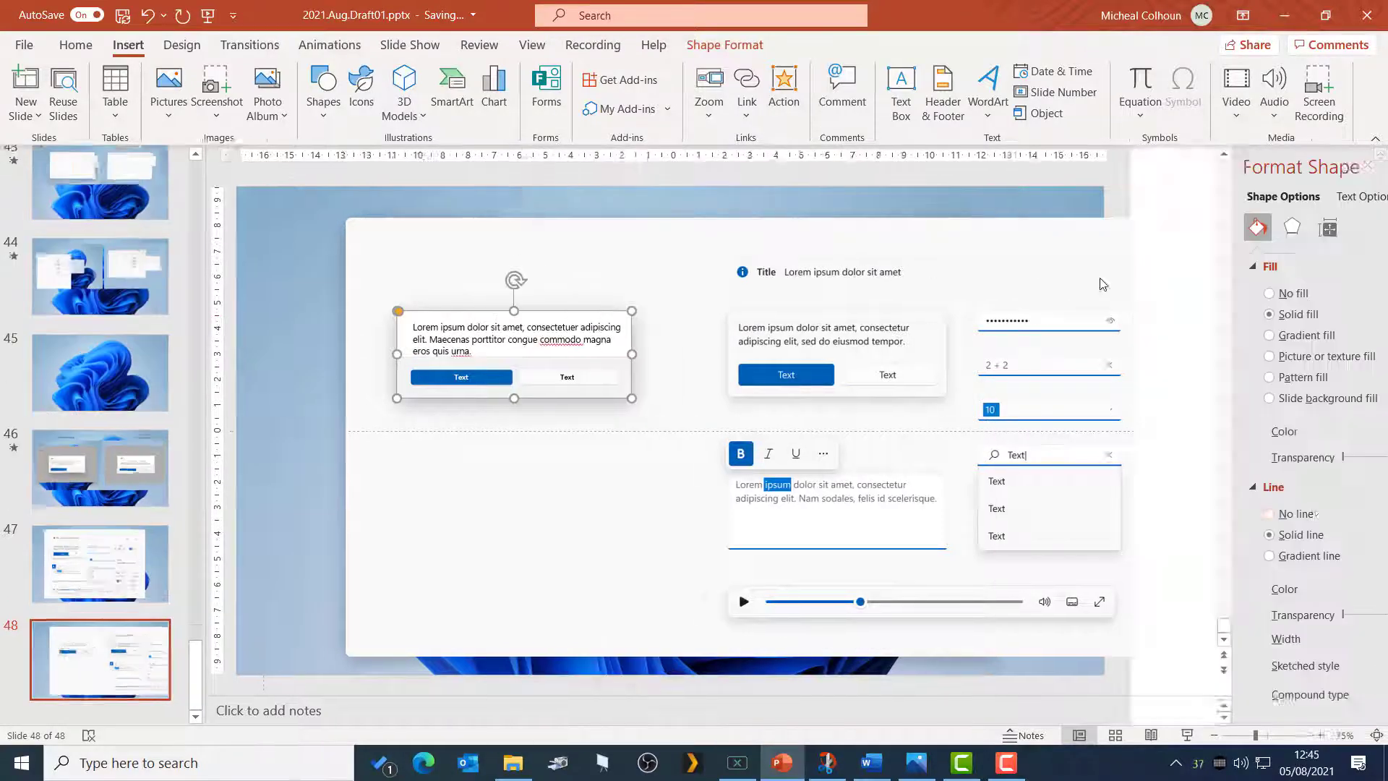
click(1190, 228)
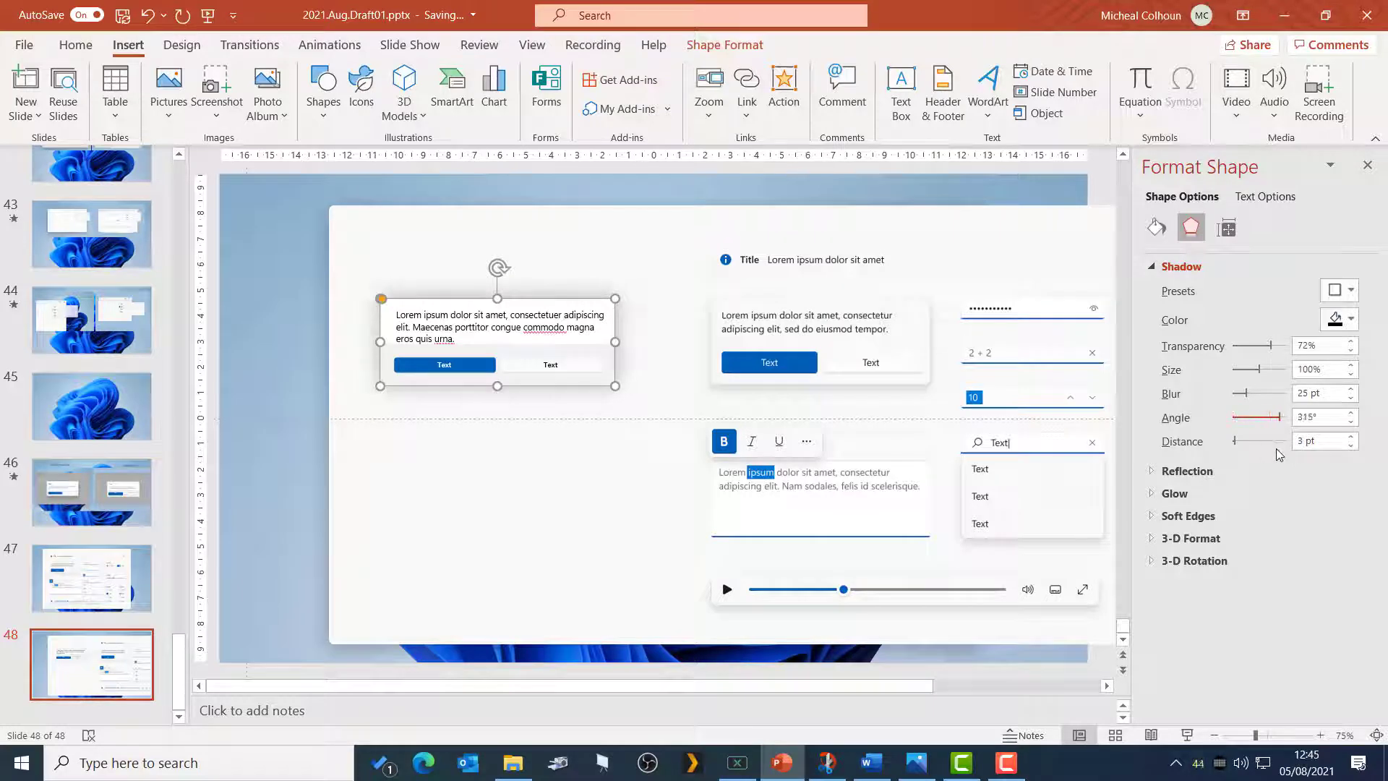
drag(1241, 443, 1250, 441)
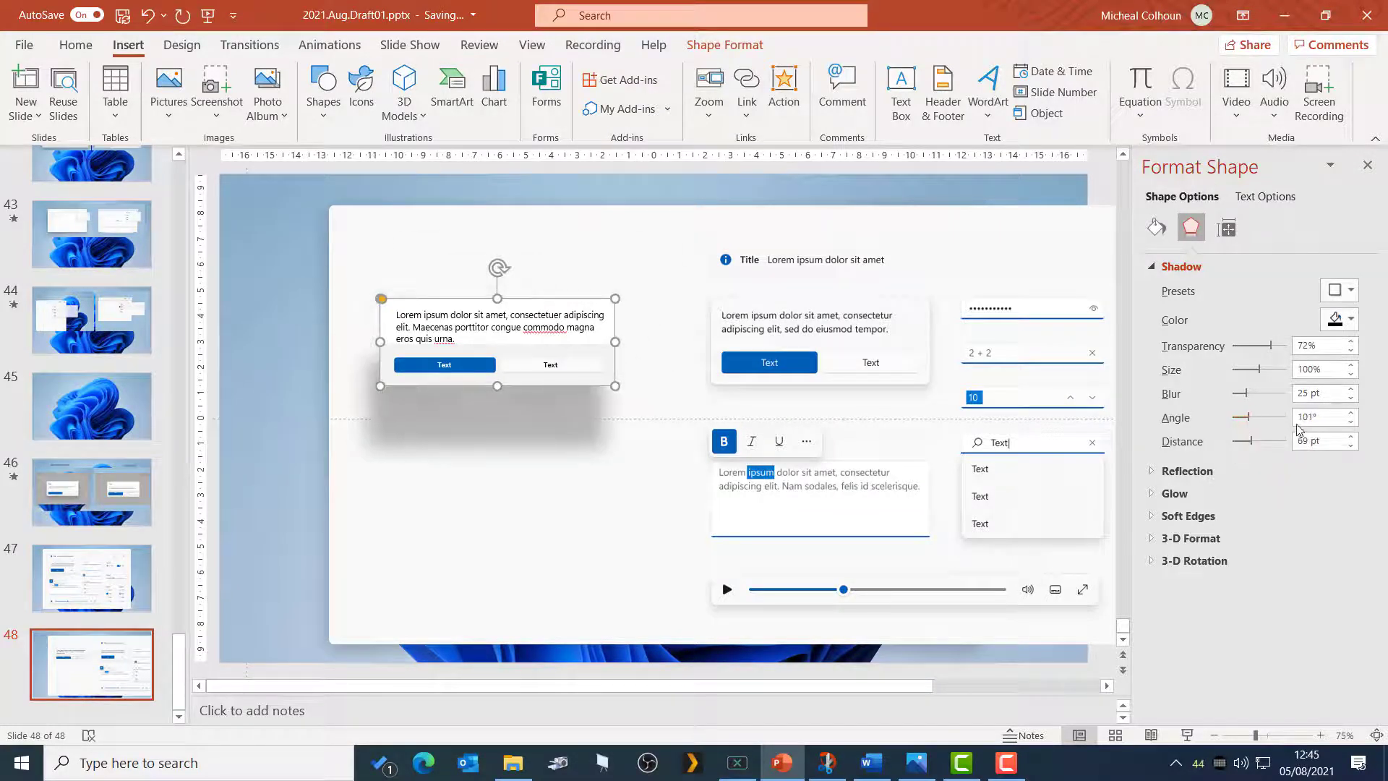
drag(1241, 393, 1231, 394)
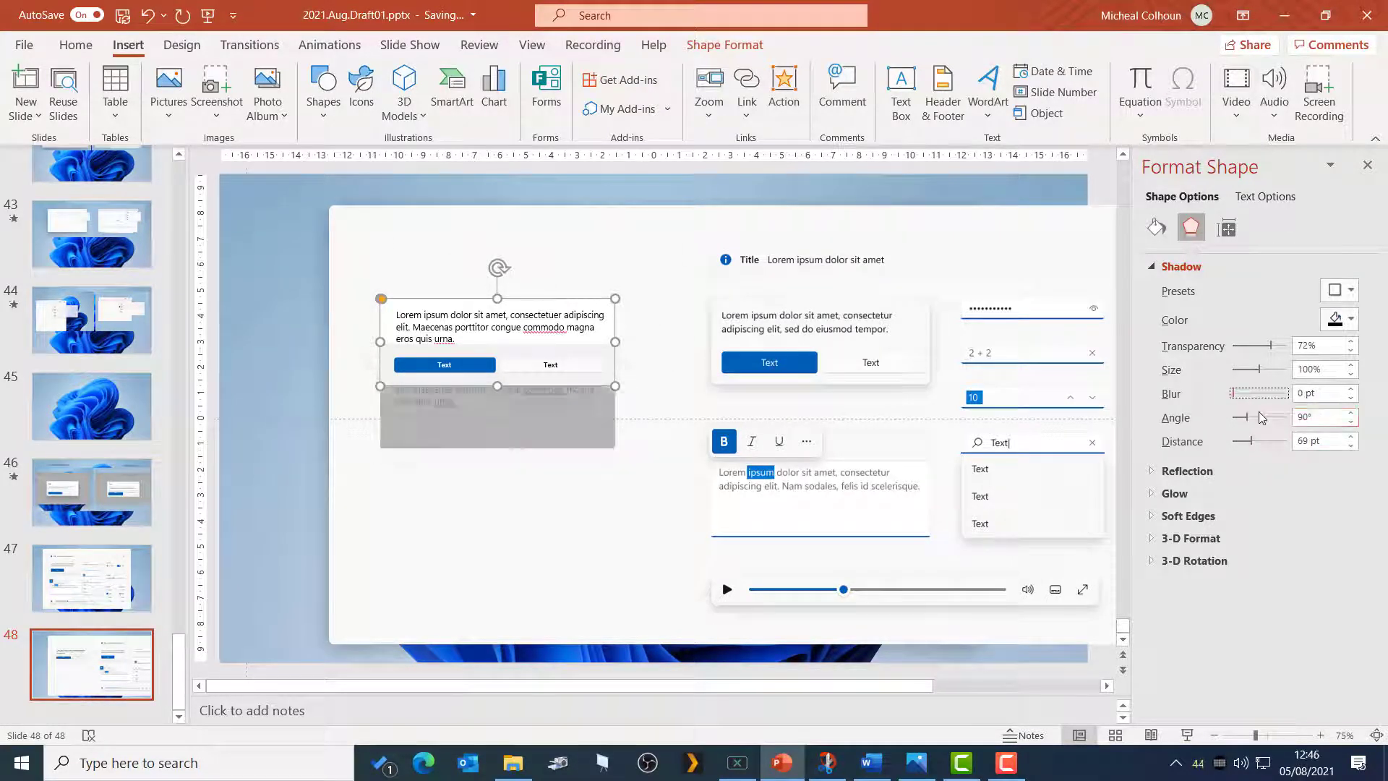
triple_click(1323, 440)
key(BackSpace)
text(5)
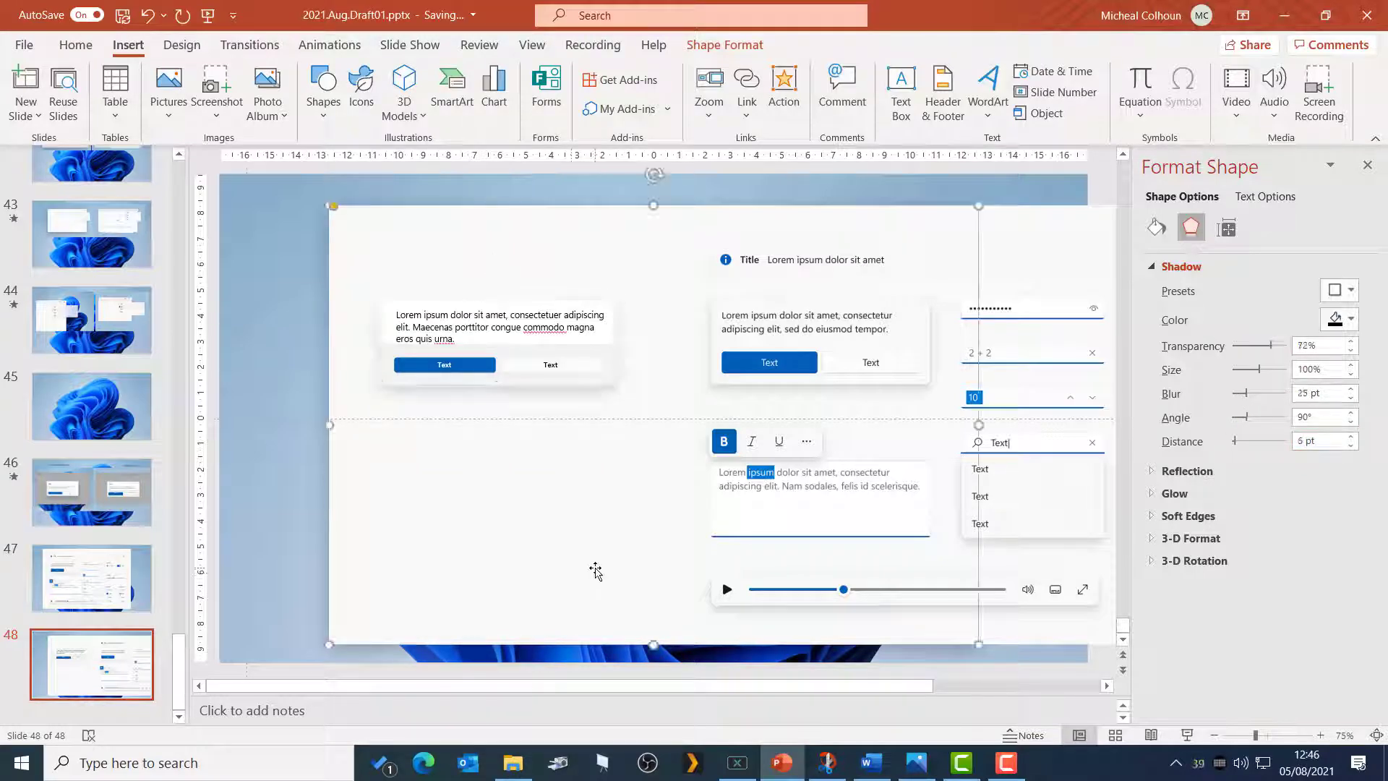
right_click(543, 326)
Ignore the spelling flags and raise the shadow transparency from 61% to 72%.
click(593, 444)
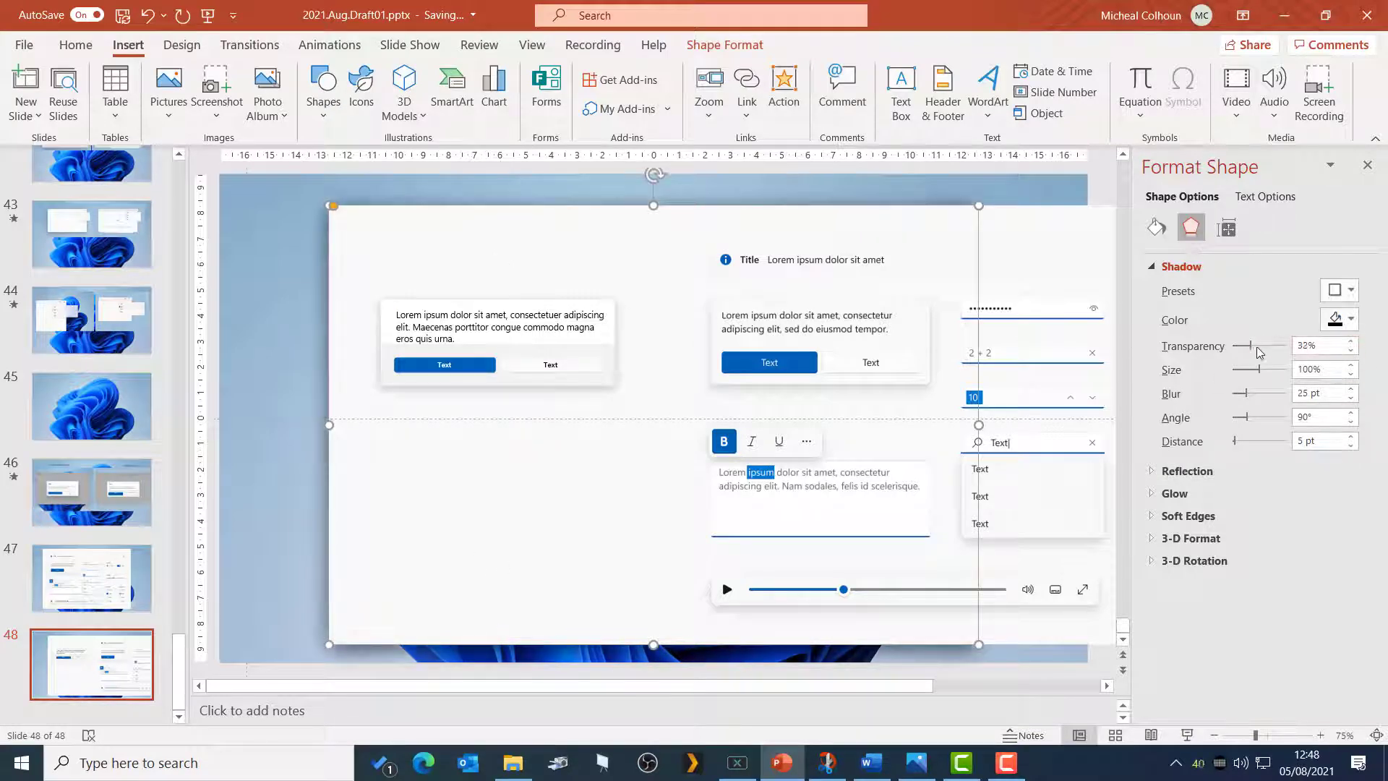
drag(1264, 346, 1270, 347)
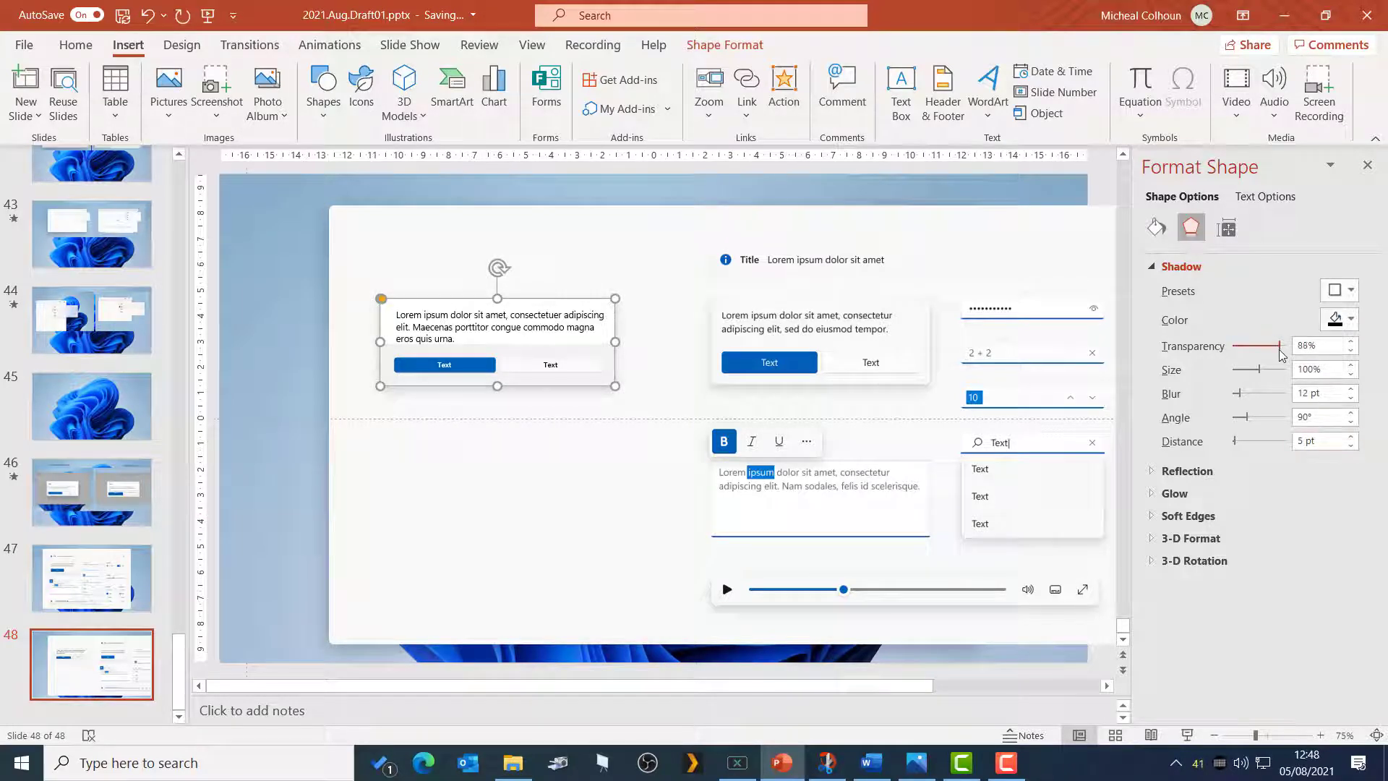
click(669, 530)
key(Tab)
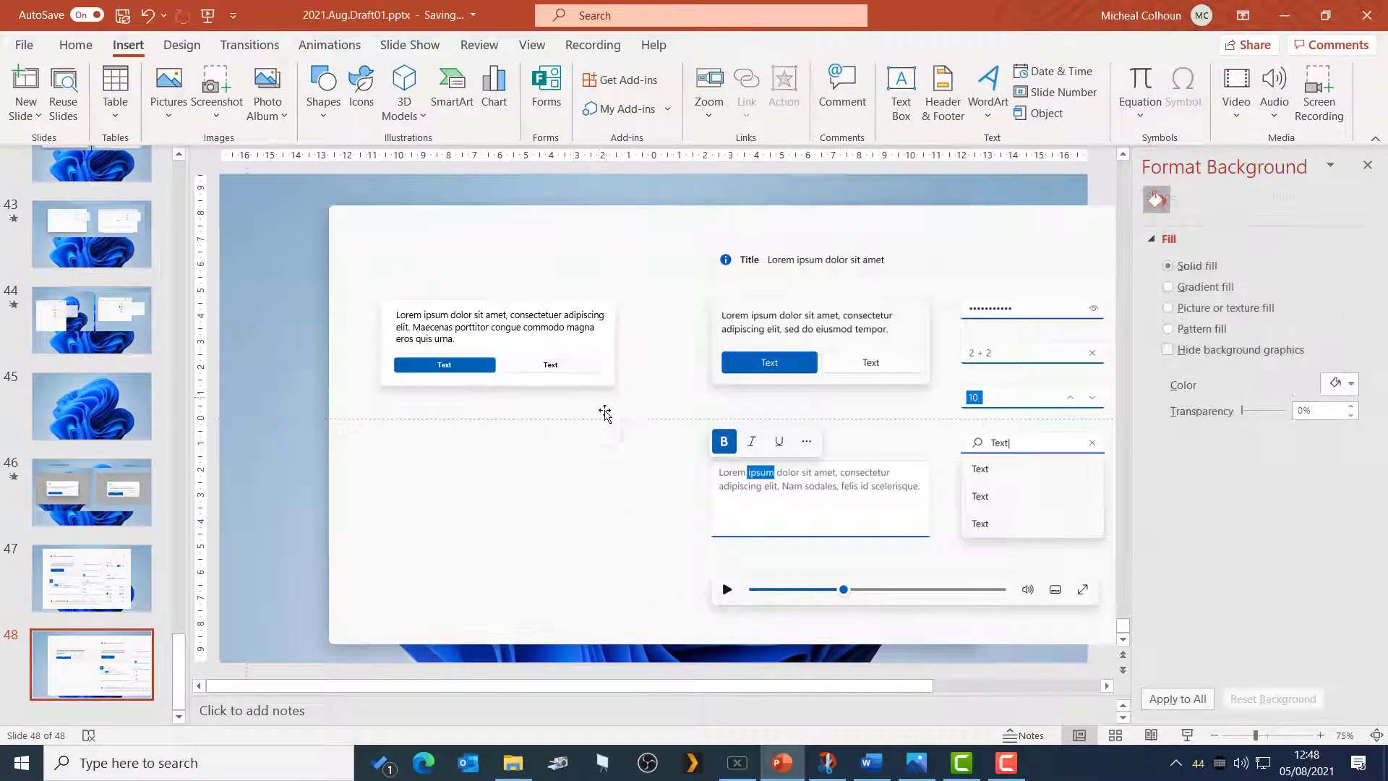
Click through the slide's shapes to select the left card's background rectangle.
click(76, 45)
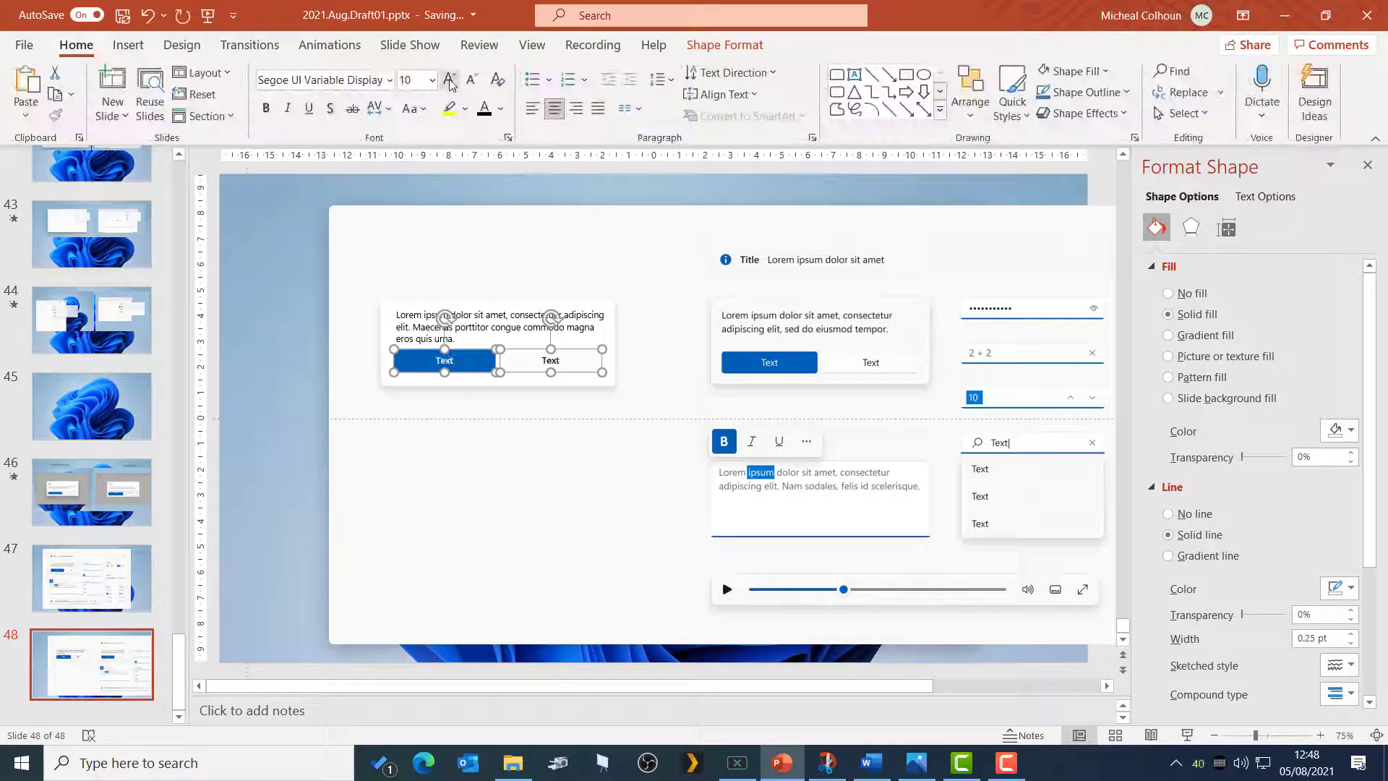
click(418, 80)
click(527, 467)
click(606, 342)
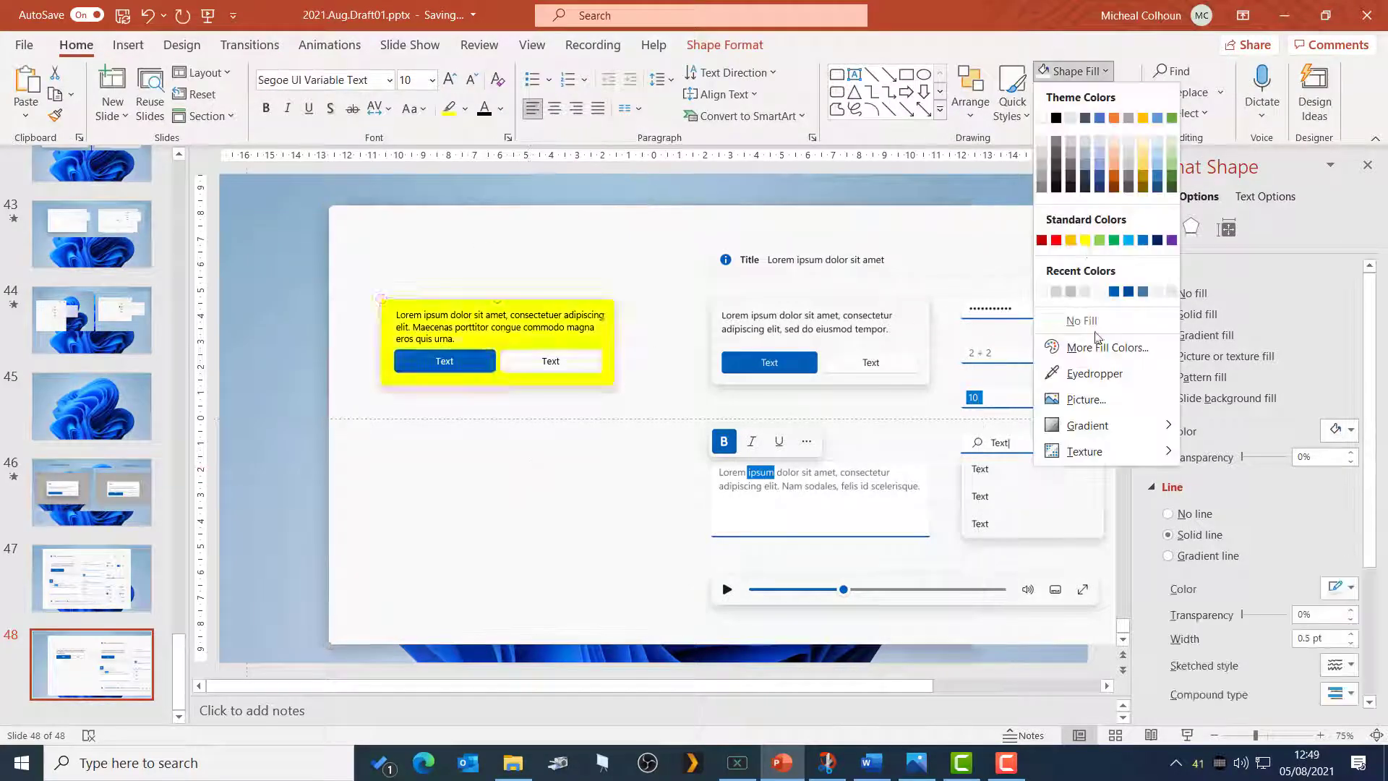
click(551, 361)
click(652, 432)
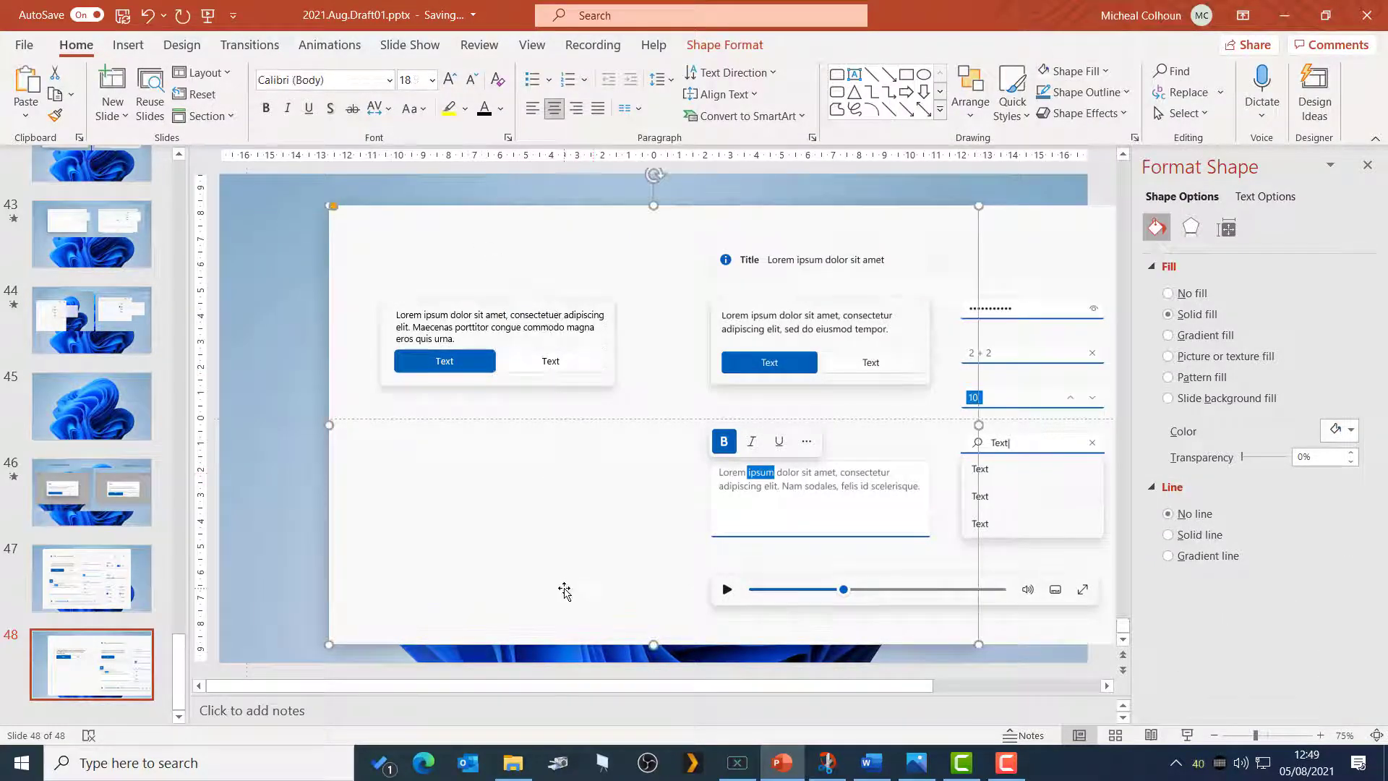
click(614, 352)
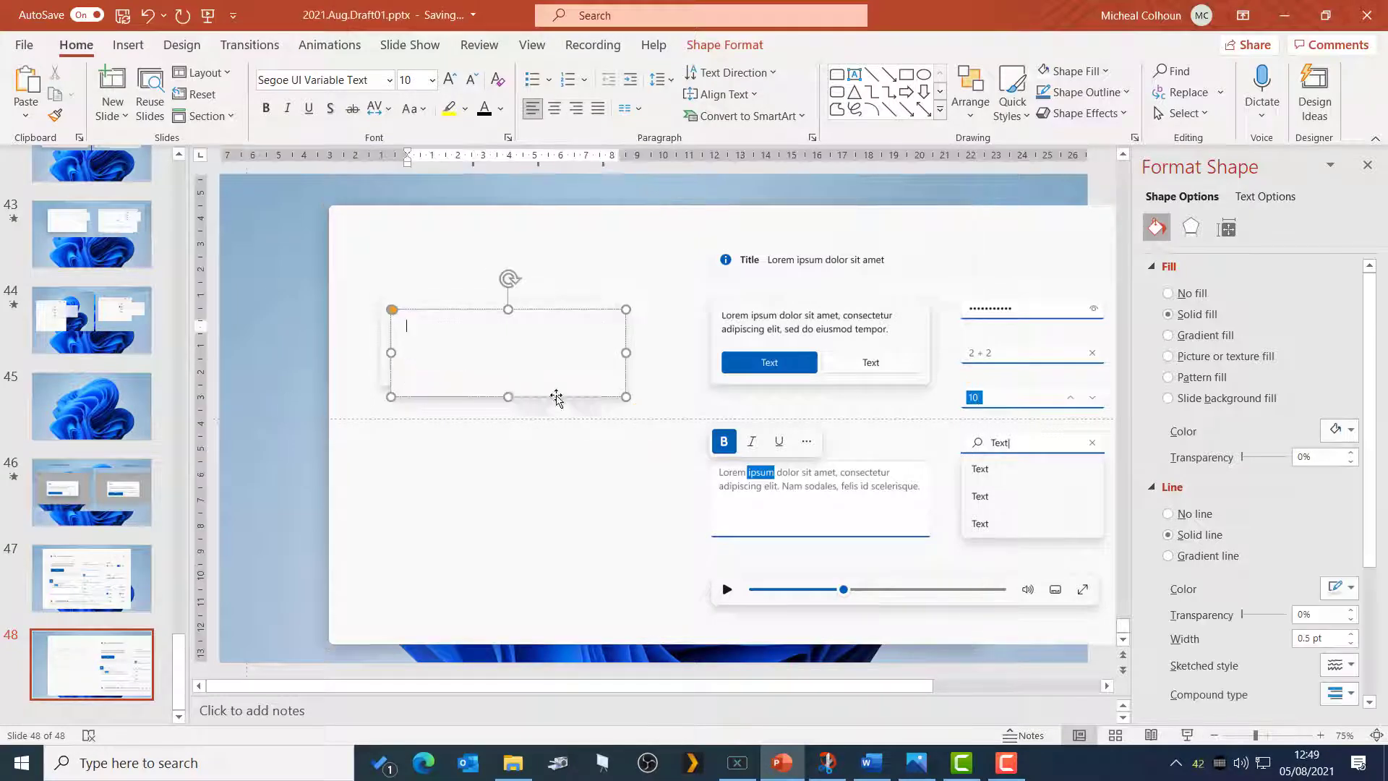
Copy the card background rectangle onto the right card, then shorten it and adjust its shadow.
mouse_move(557, 397)
mouse_down()
mouse_move(883, 333)
mouse_move(824, 275)
mouse_up()
click(1190, 227)
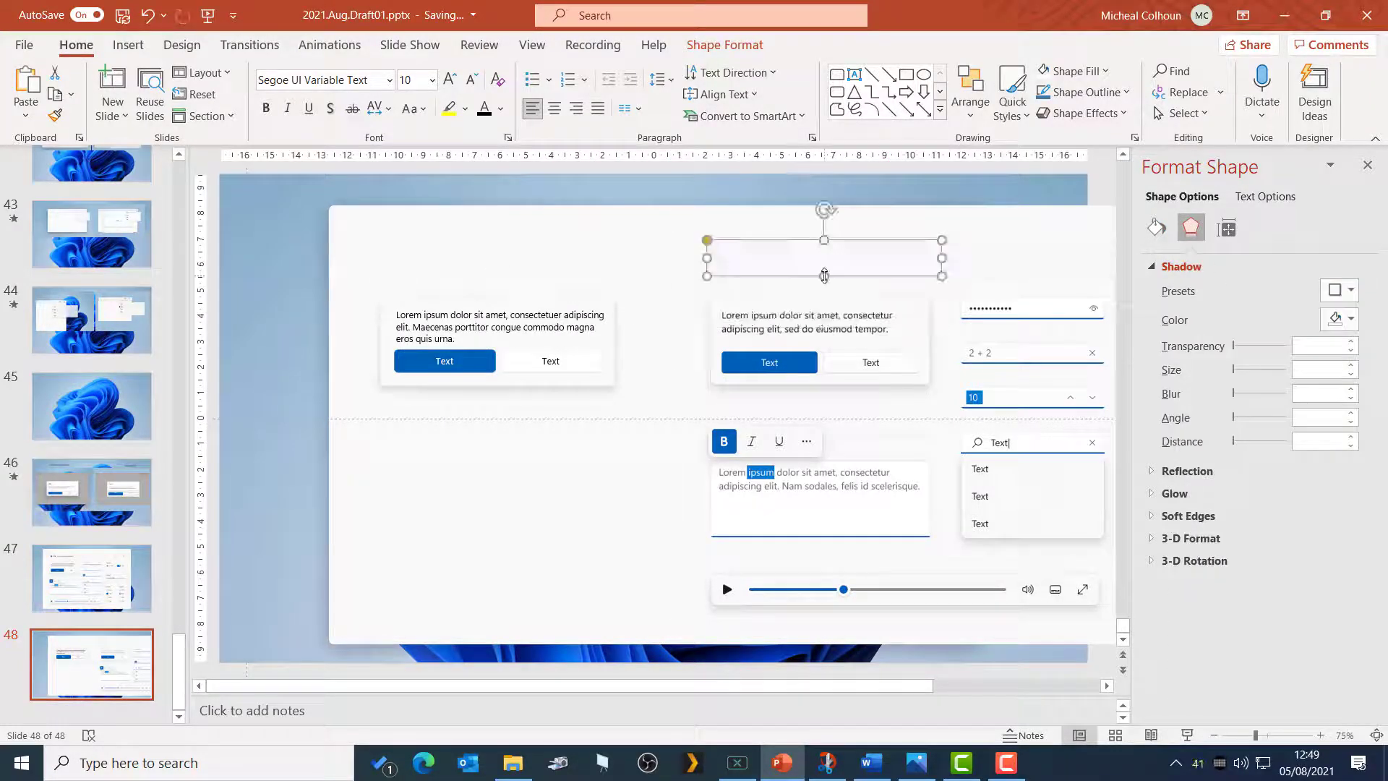
scroll(831, 262, up, 5)
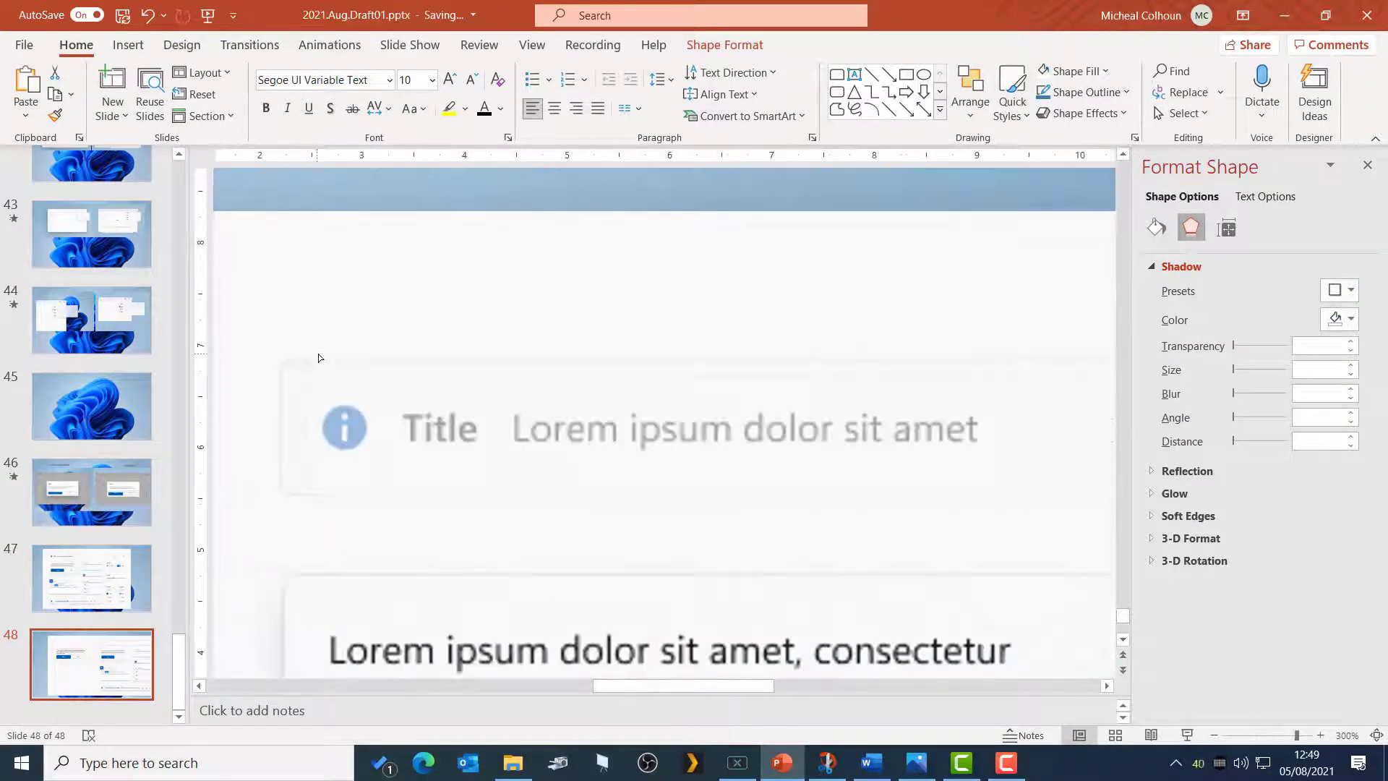
click(444, 428)
scroll(669, 443, down, 2)
scroll(663, 289, down, 2)
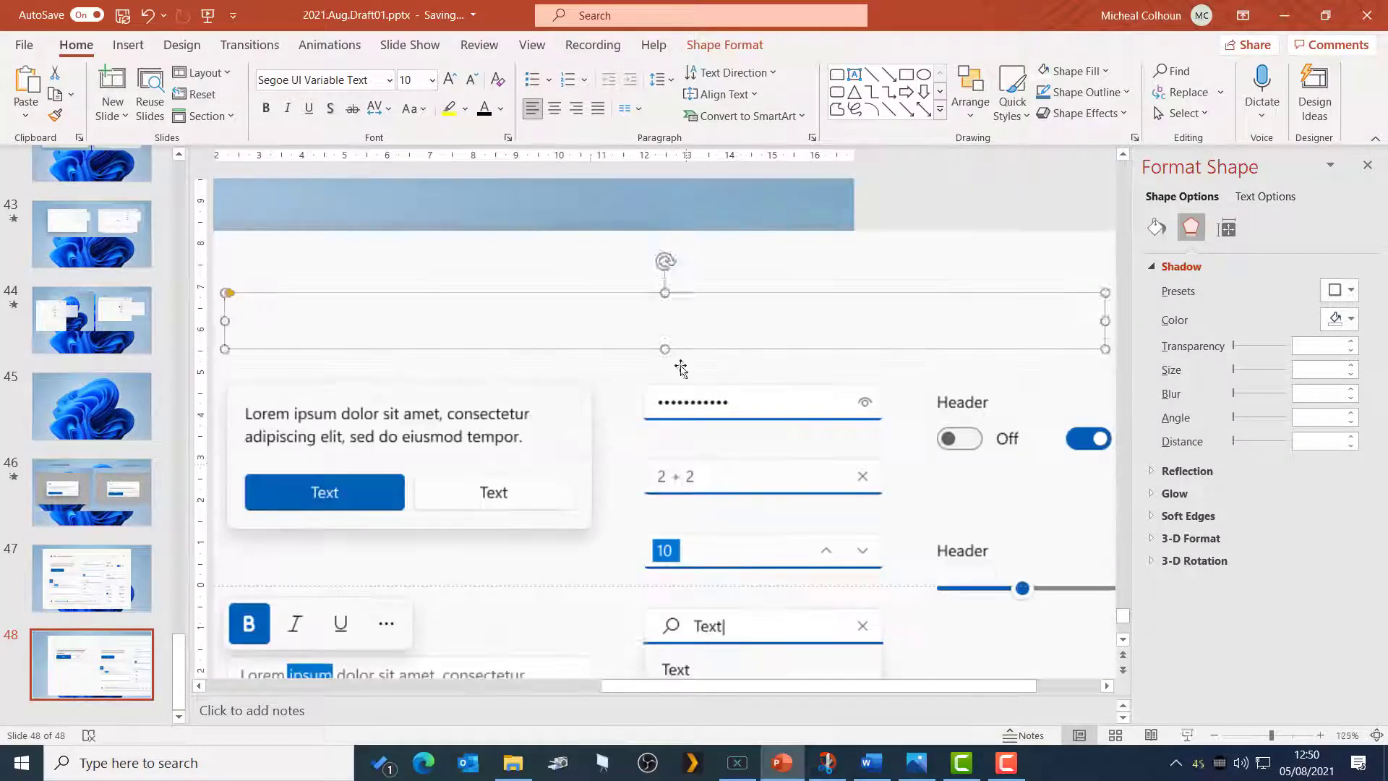
scroll(1071, 296, down, 1)
click(1078, 394)
Fill the empty text box above the info bar with '! Title Lorem ipsum dolor sit amet'.
click(489, 248)
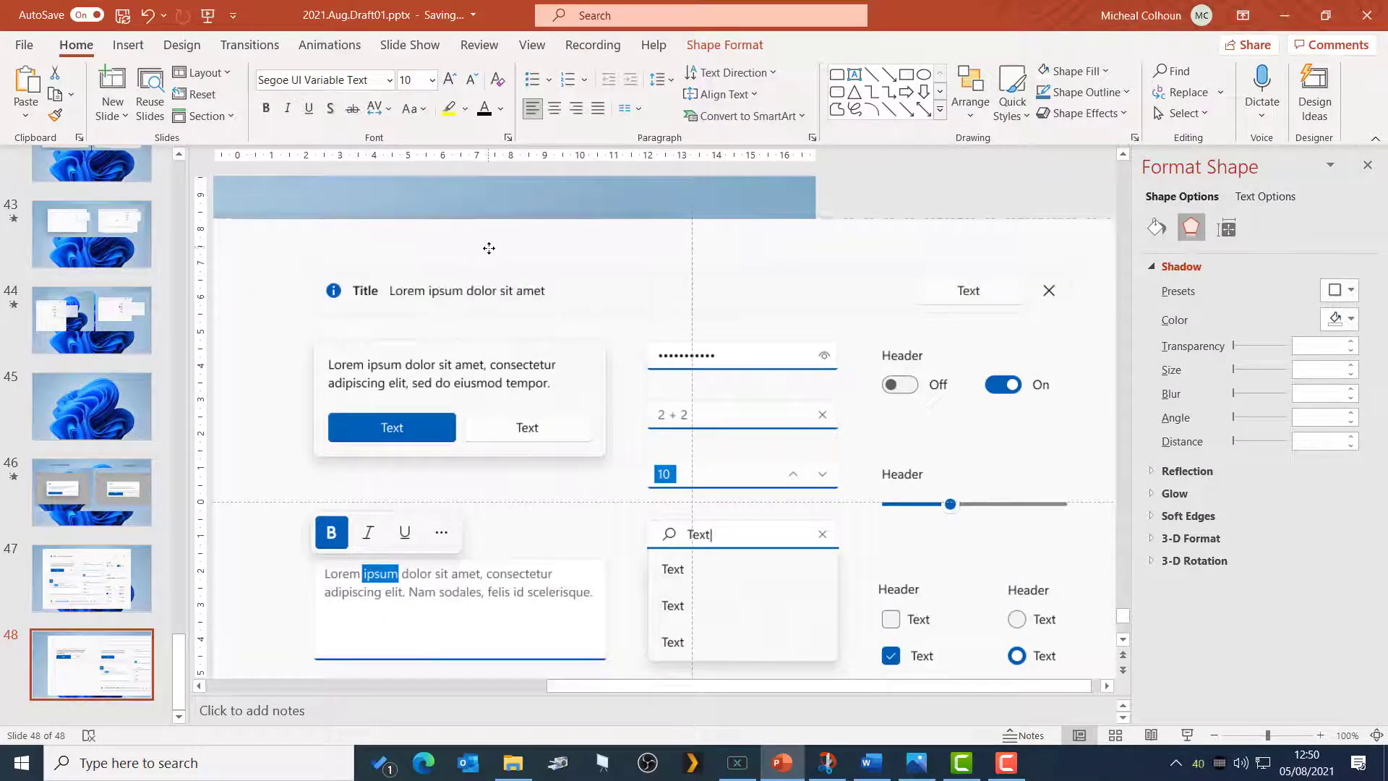
click(382, 253)
text(Lorem ipsum dolor sit amet, consectetuer adipiscing elit. Maecenas porttitor congue massa. Fusce posuere, magna sed pulvinar ultricies, purus lectus malesuada libero, sit amet commodo magna eros quis urna.  Nunc viverra imperdiet enim. Fusce est. Vivamus a tellus.  Pellentesque habitant morbi tristique senectus et netus et malesuada fames ac turpis egestas. Proin pharetra nonummy pede. Mauris et orci.)
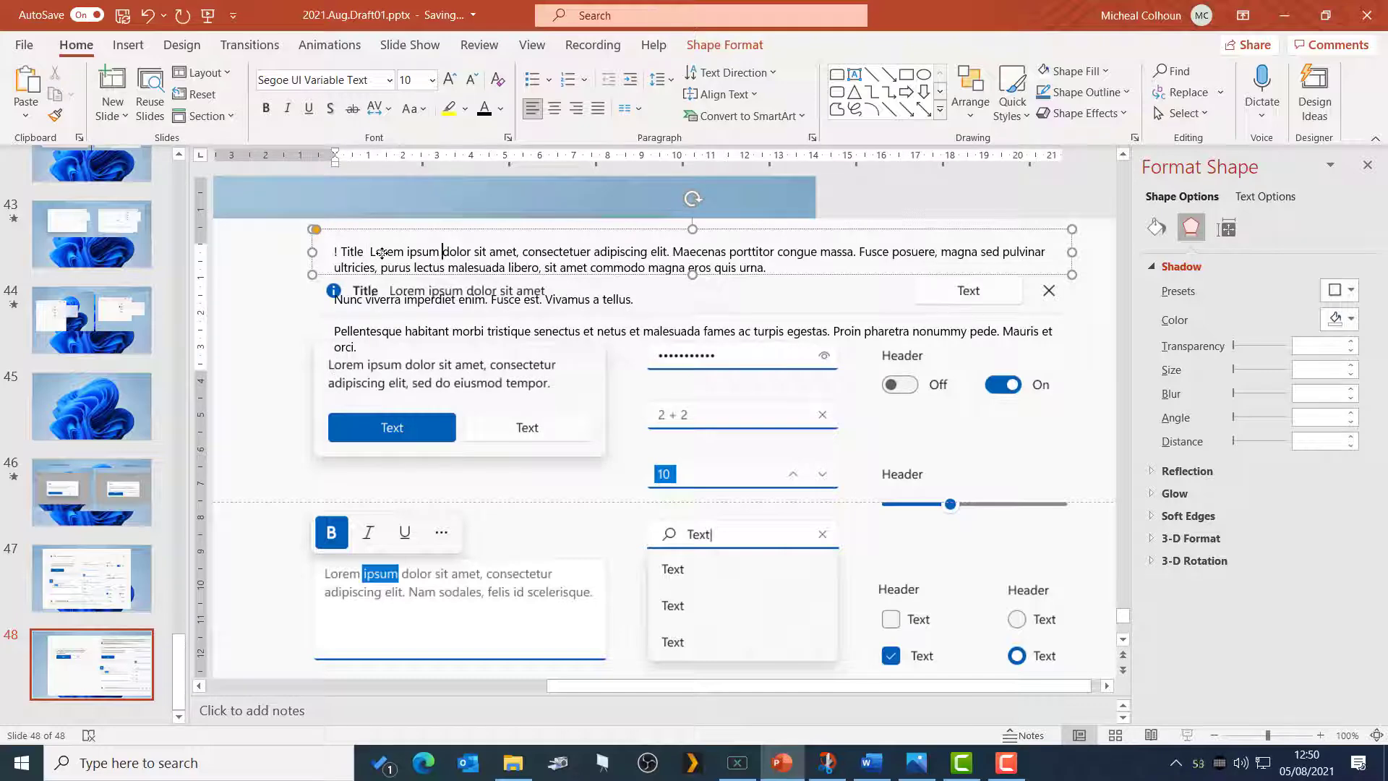
key(BackSpace)
key(BackSpace)
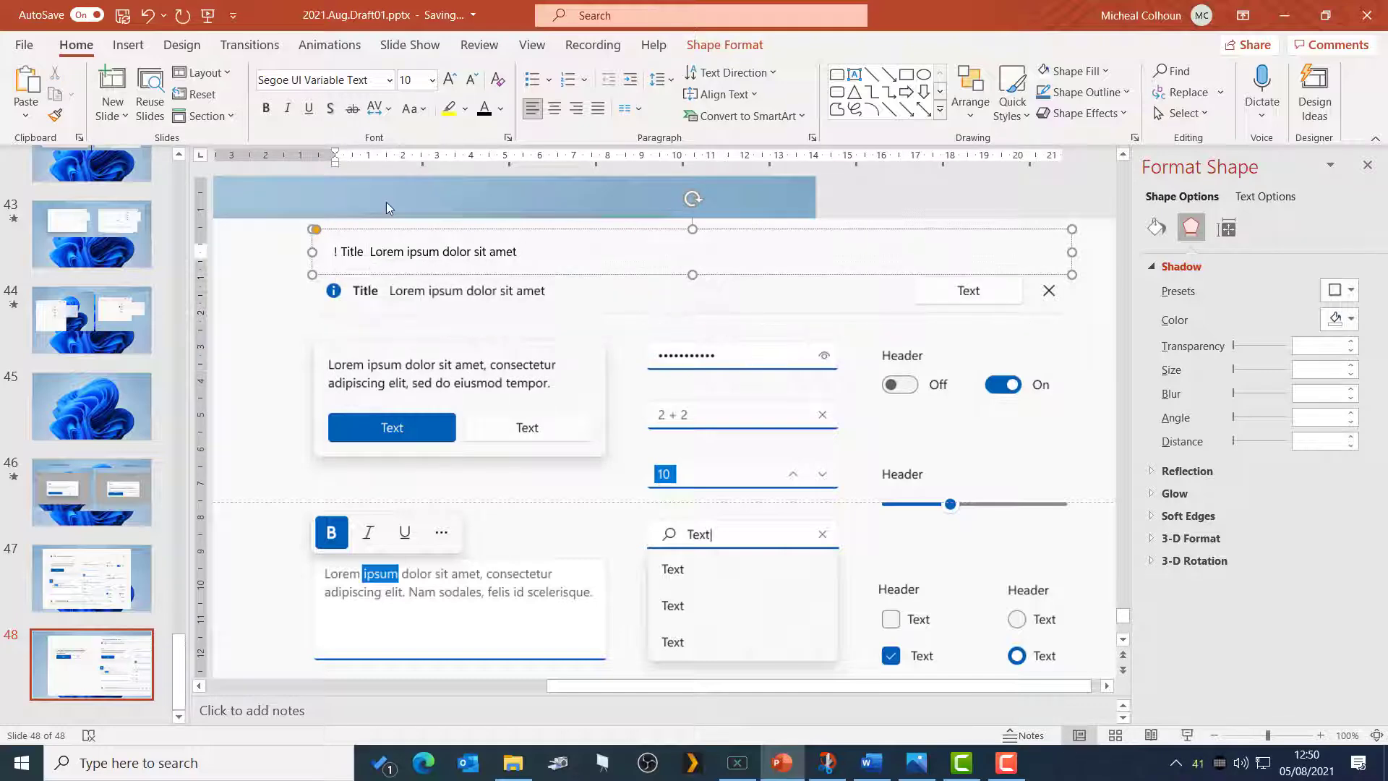
Bring up the Symbol dialog and its list of symbol fonts.
click(128, 44)
click(1182, 90)
click(660, 262)
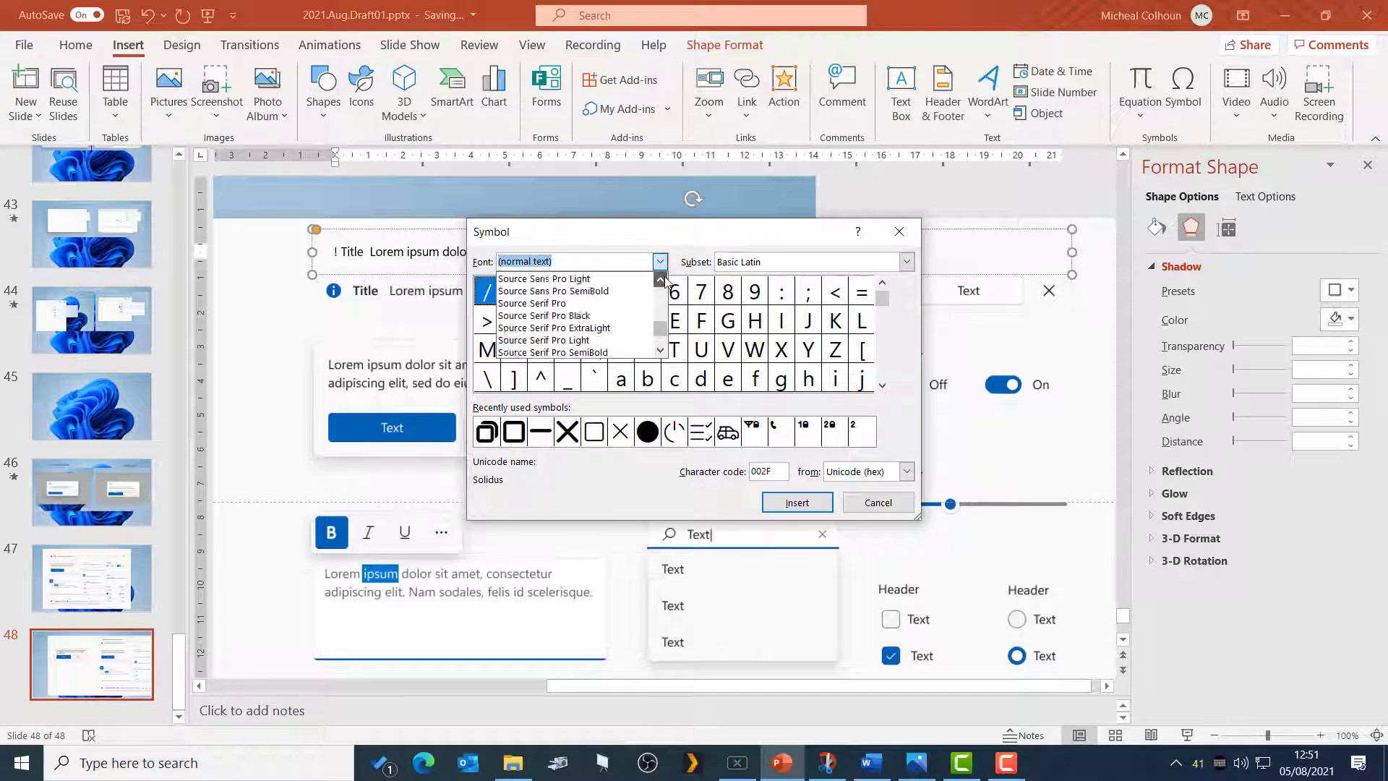
From Segoe Fluent Icons, insert the warning triangle and exclamation icons before Title.
click(575, 304)
click(883, 385)
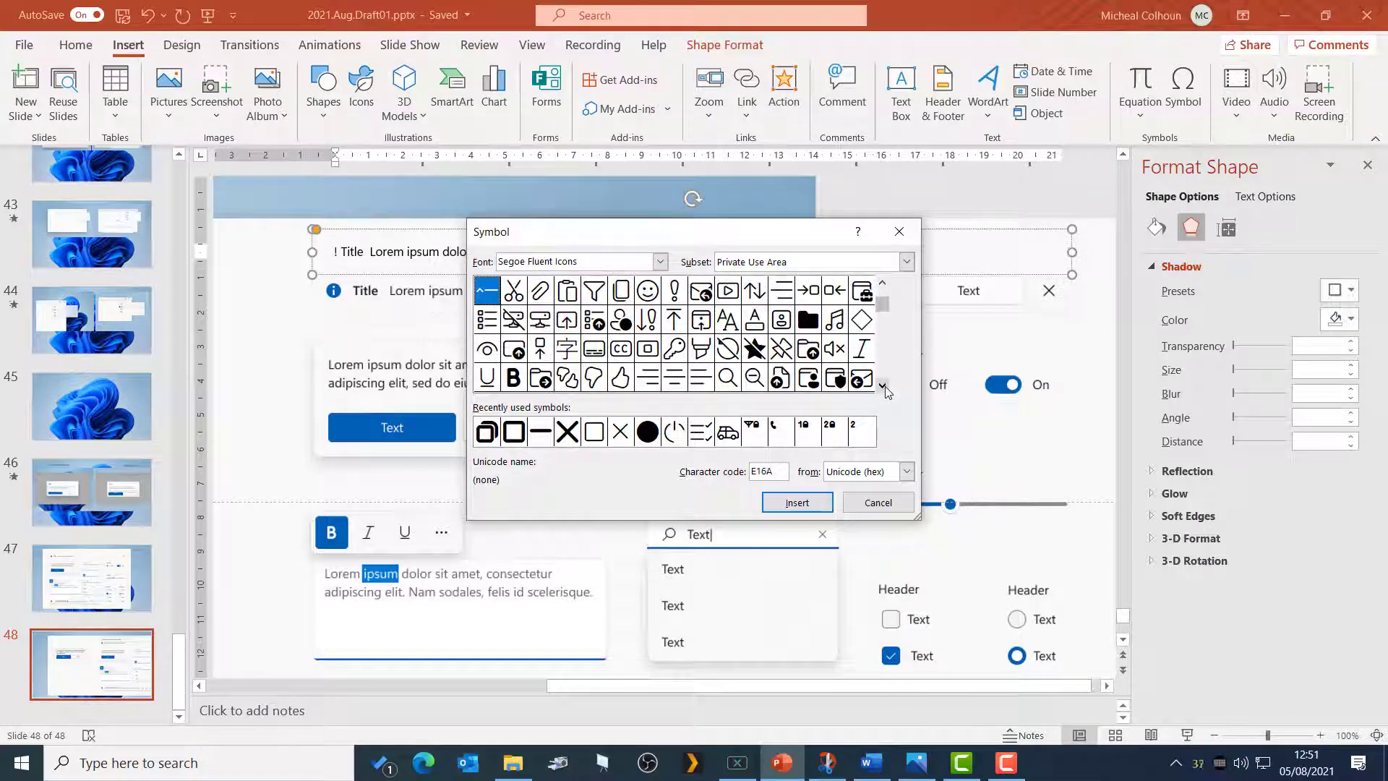
click(883, 385)
click(882, 385)
click(883, 385)
click(883, 385)
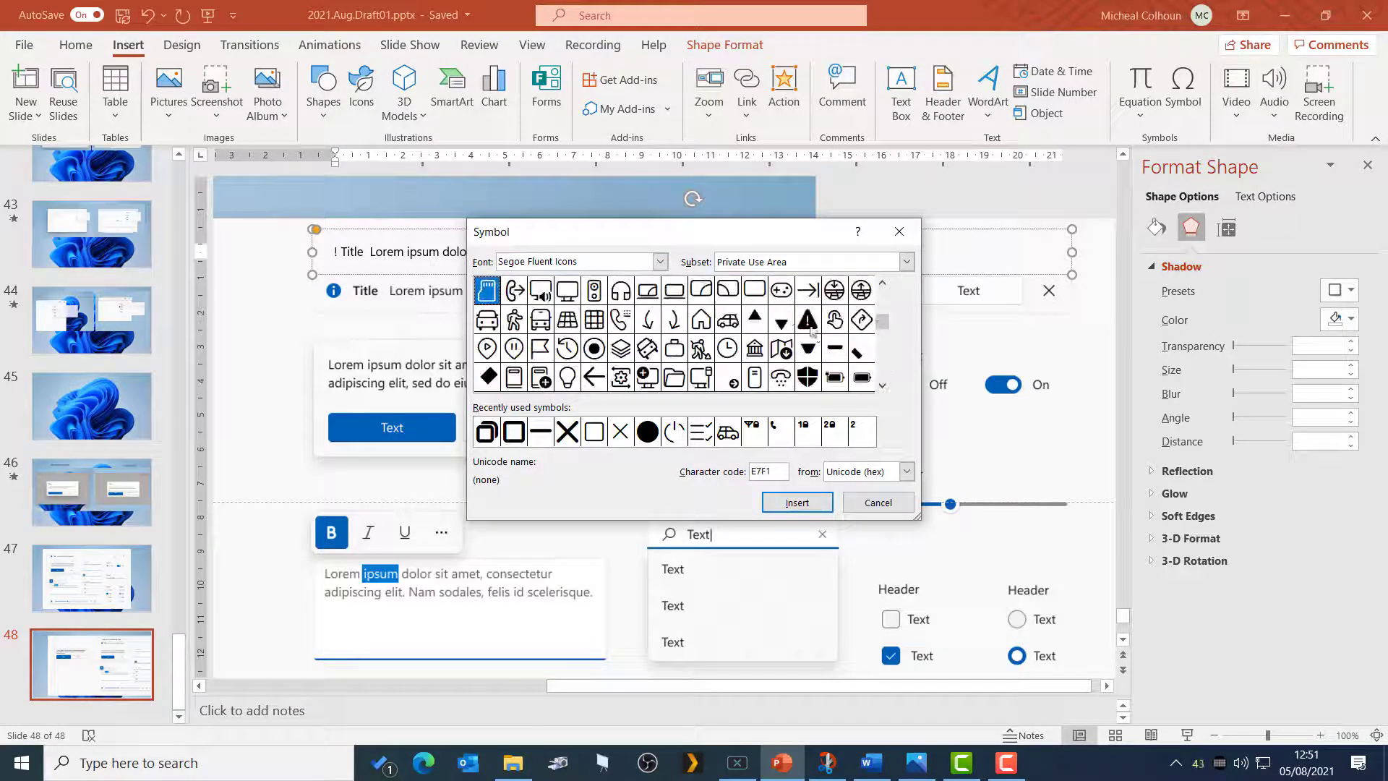
double_click(807, 319)
click(883, 386)
click(882, 386)
click(882, 386)
Try the black circle and other circle icons in front of Title.
click(882, 385)
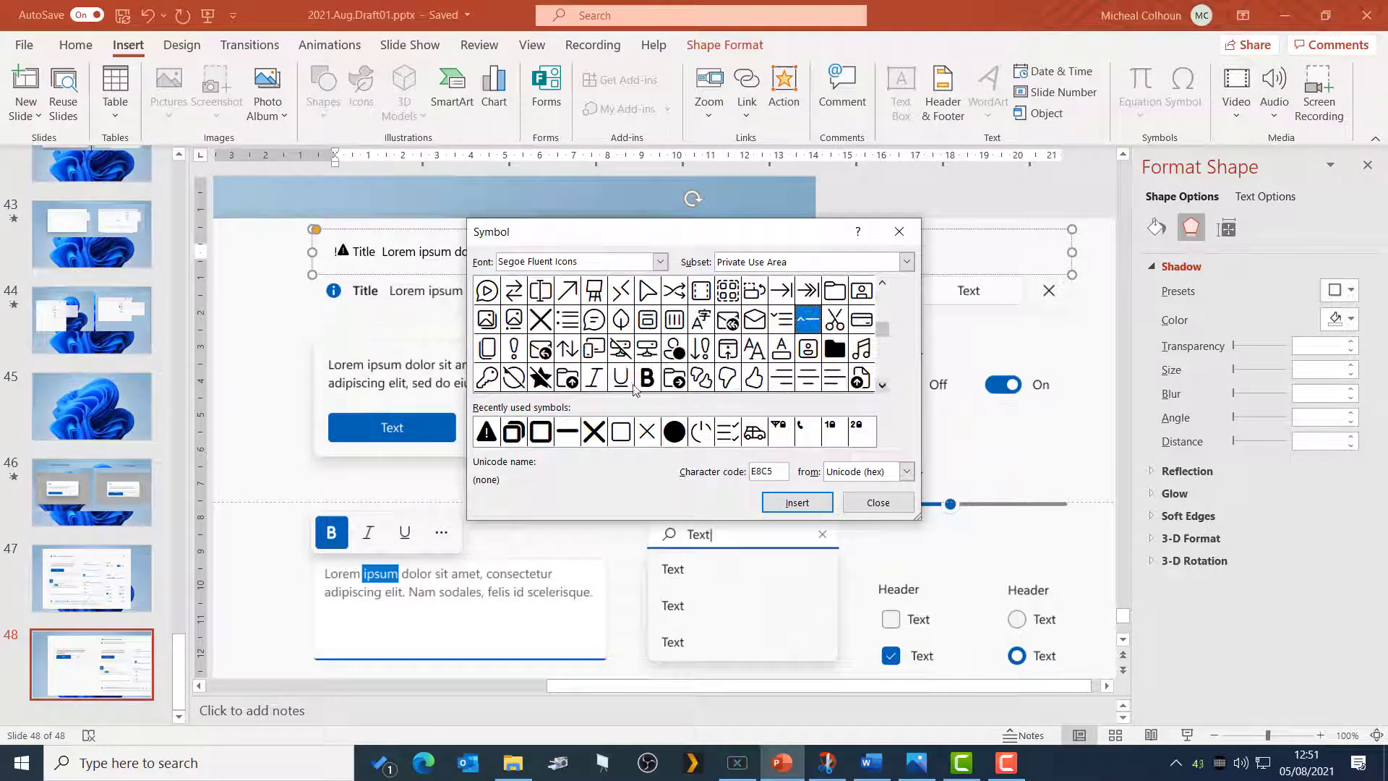
key(Return)
click(882, 385)
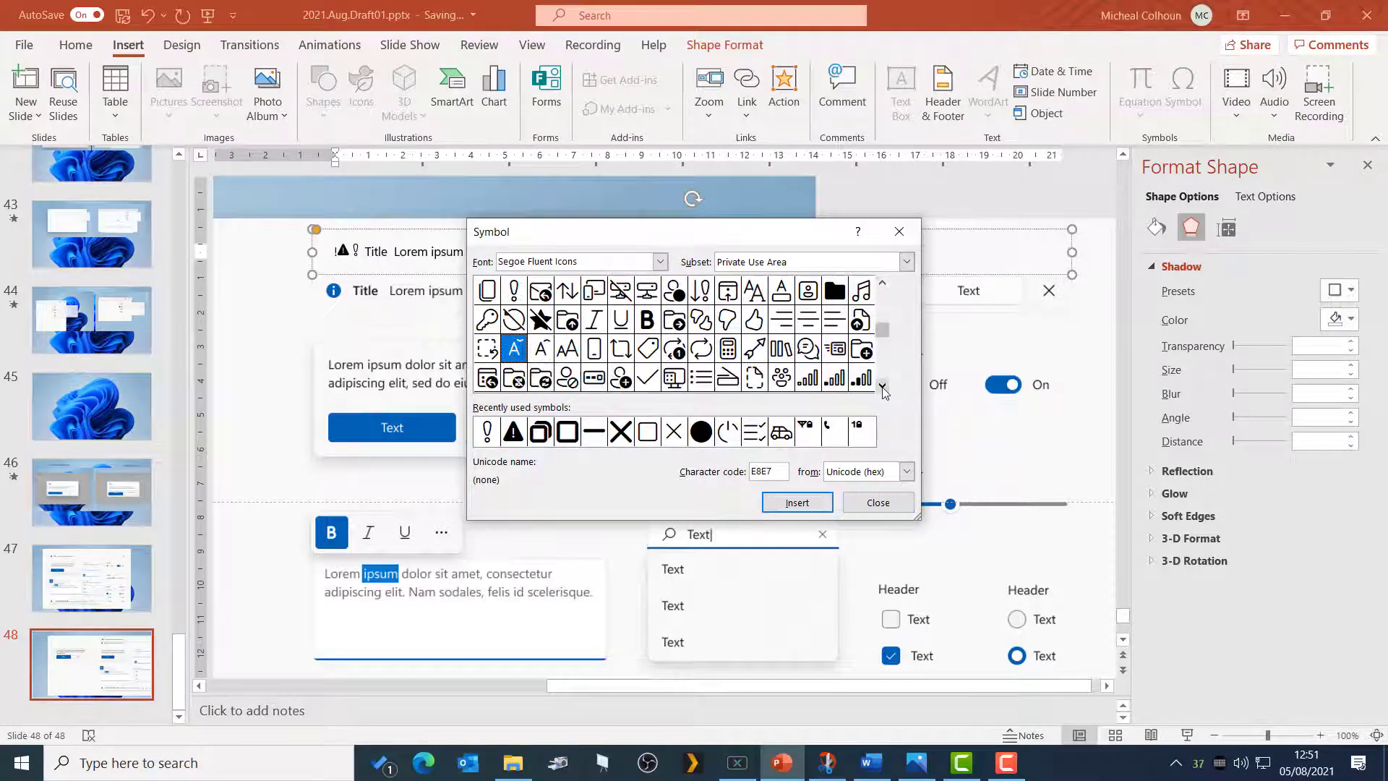
click(882, 385)
key(Return)
click(882, 386)
click(883, 385)
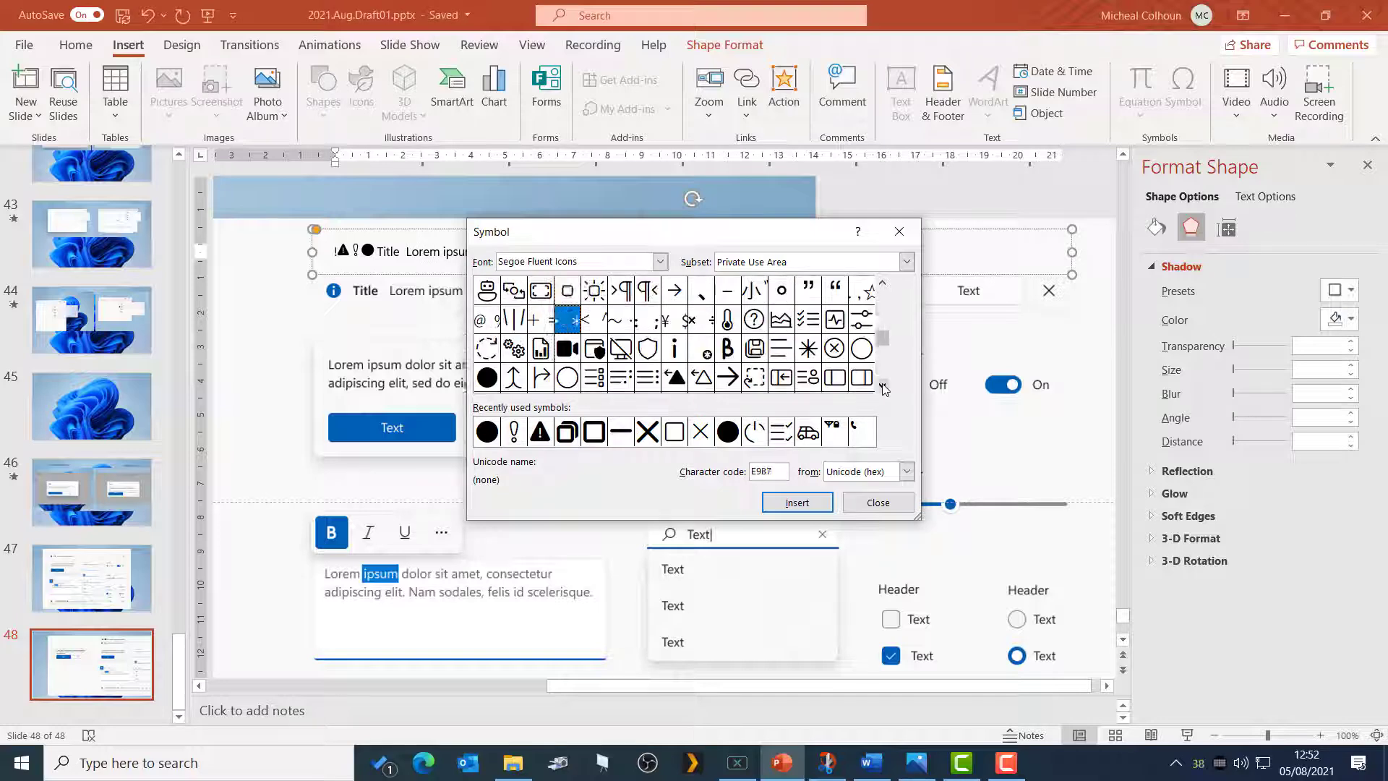
click(883, 385)
click(883, 386)
key(Return)
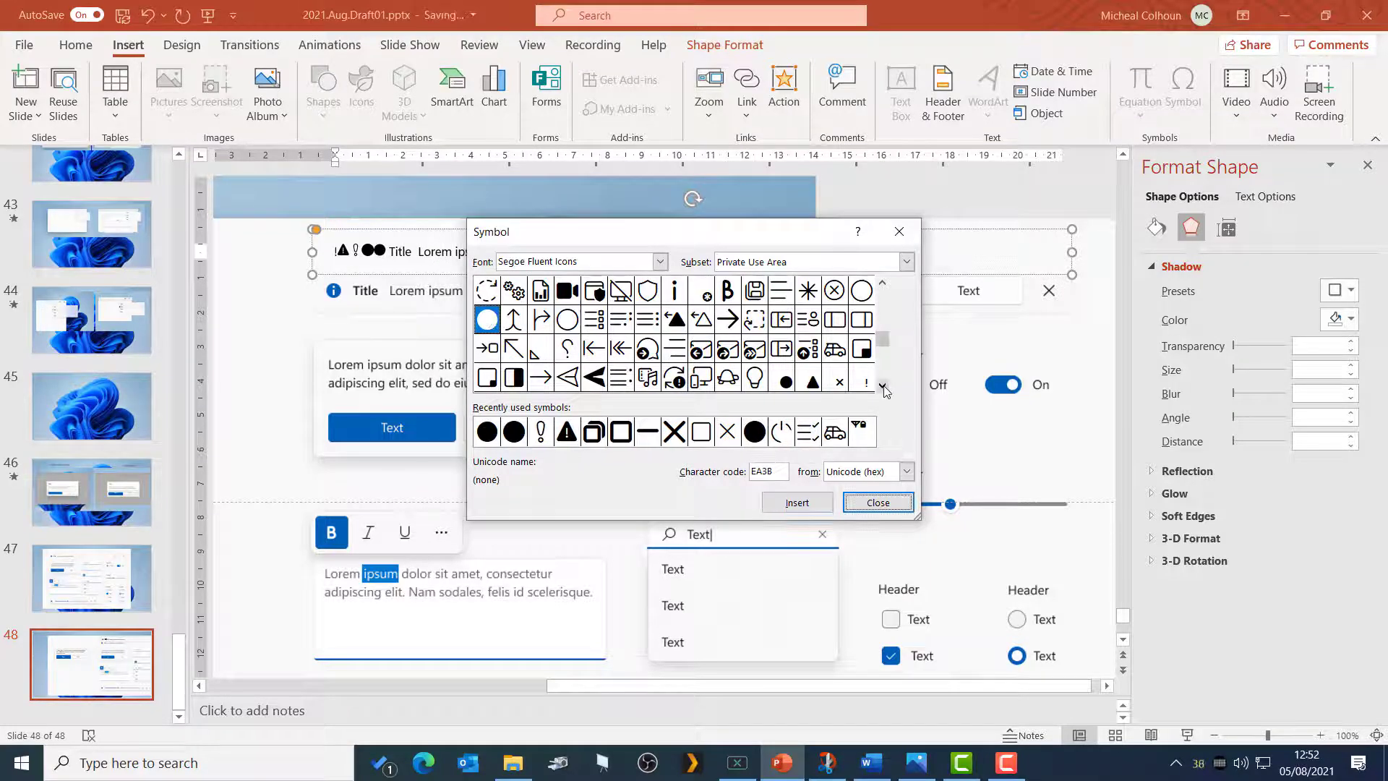
Insert the filled circle icon into the title line from further down the icon set.
click(882, 386)
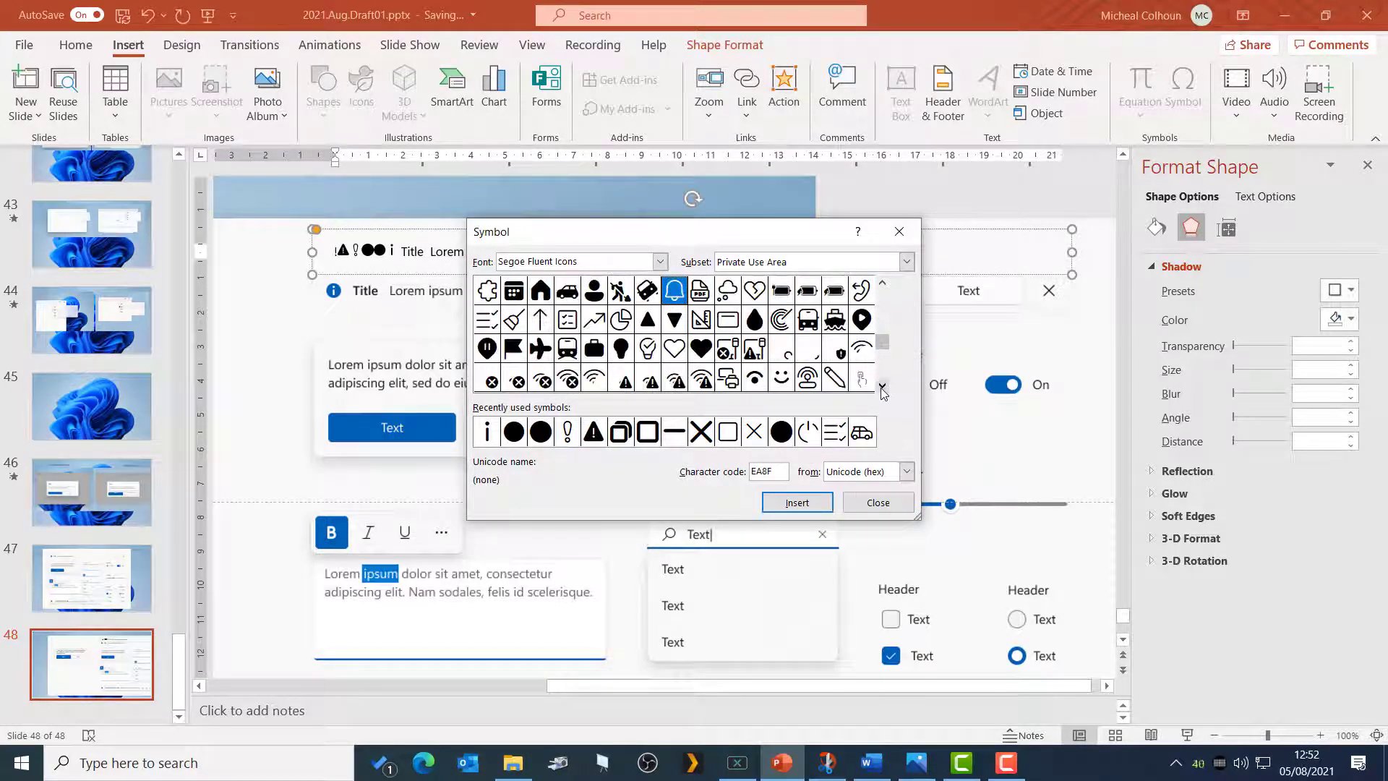
click(883, 386)
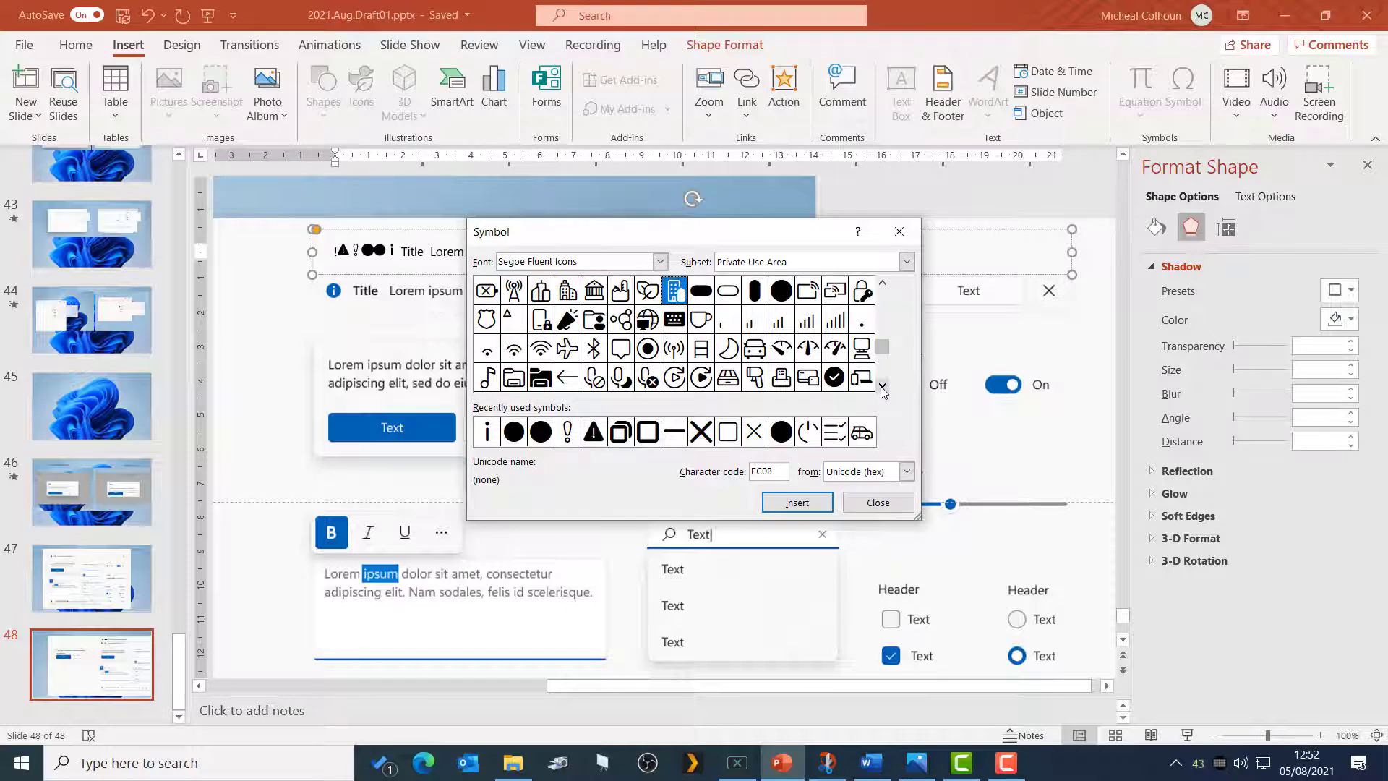
click(883, 385)
click(883, 385)
click(884, 385)
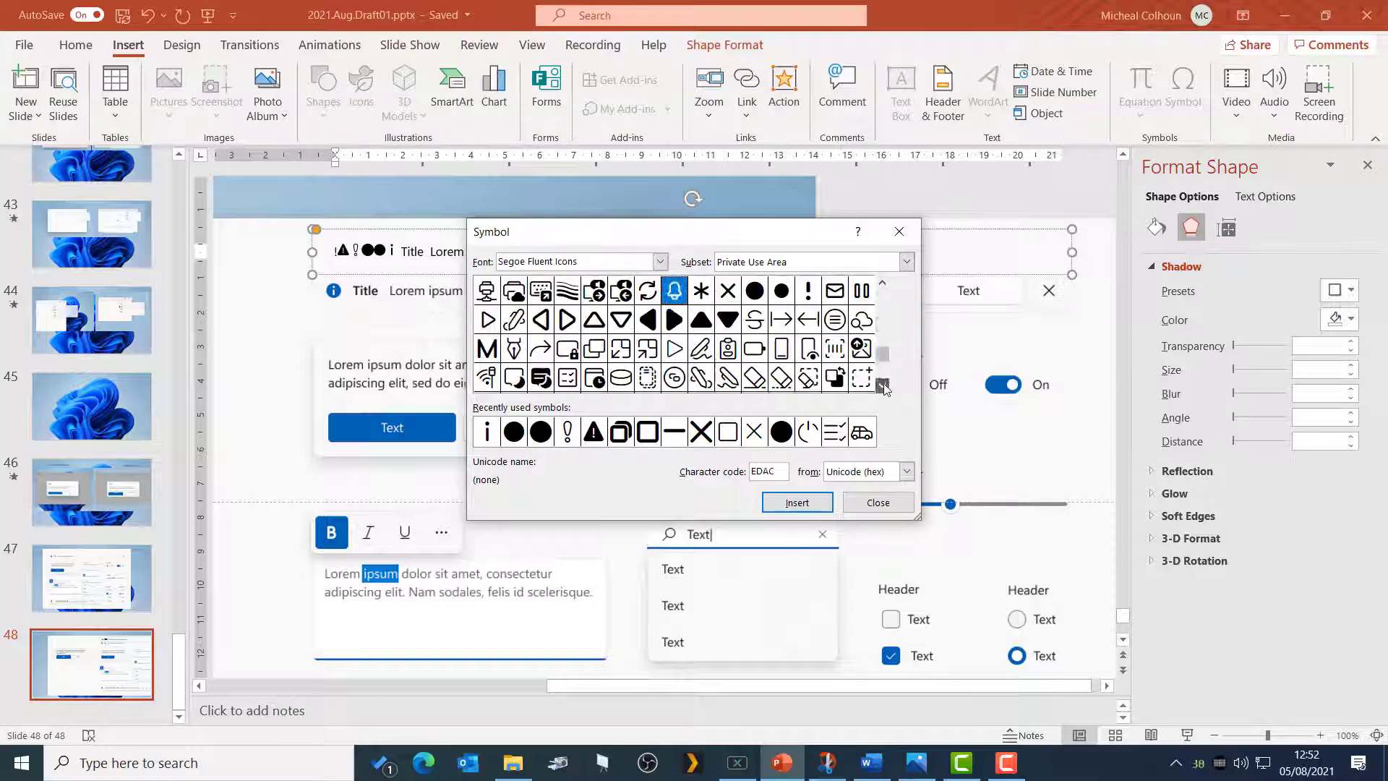
click(884, 386)
click(883, 385)
click(883, 385)
click(883, 385)
click(796, 502)
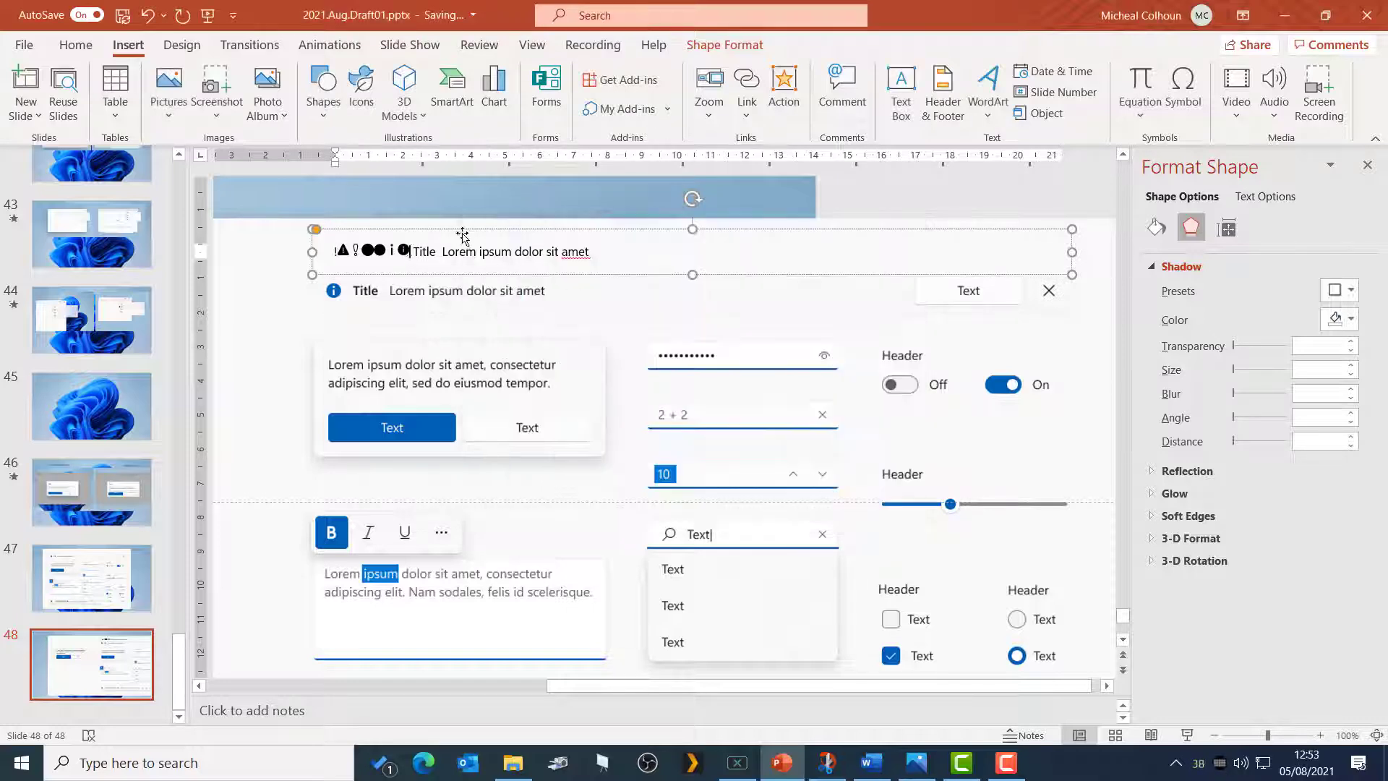
Set the title text to size 11 and move its box down onto the info bar row.
click(76, 45)
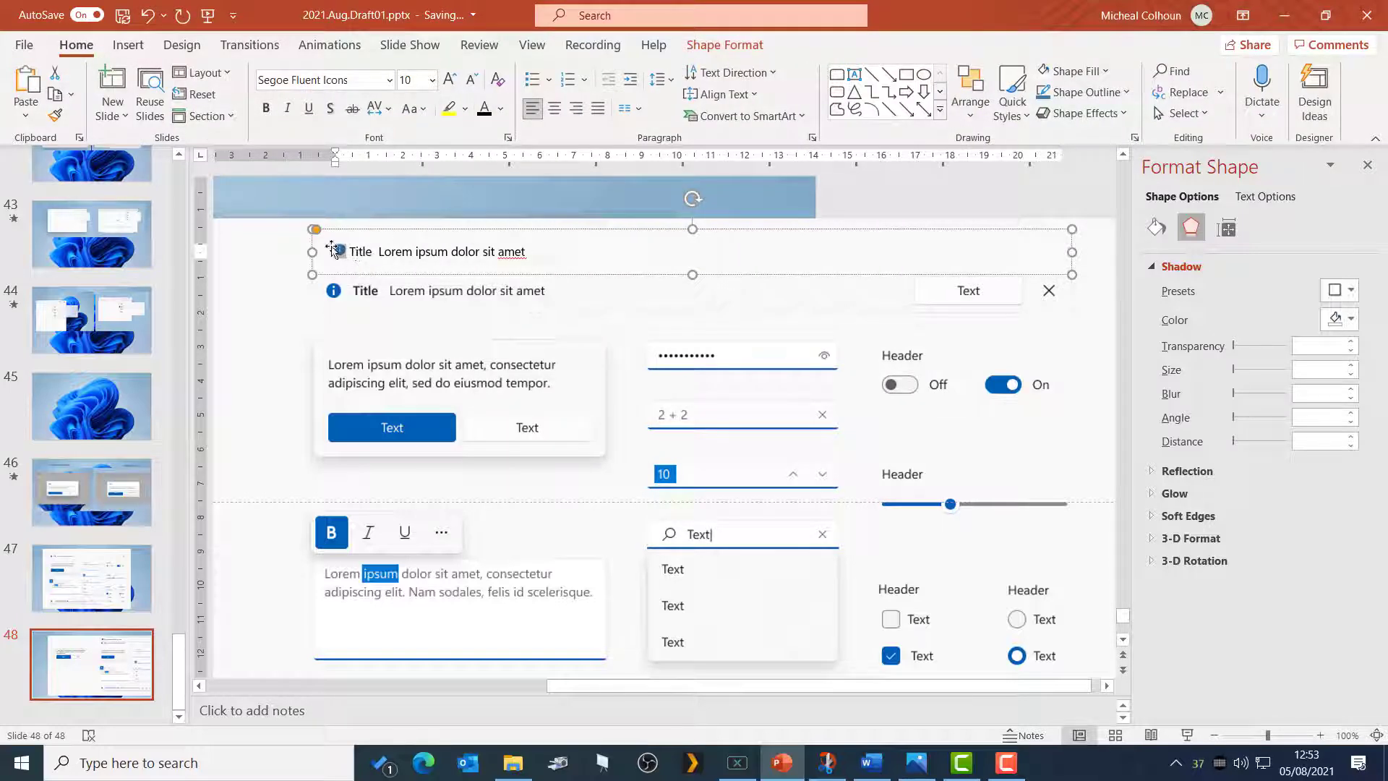
double_click(405, 253)
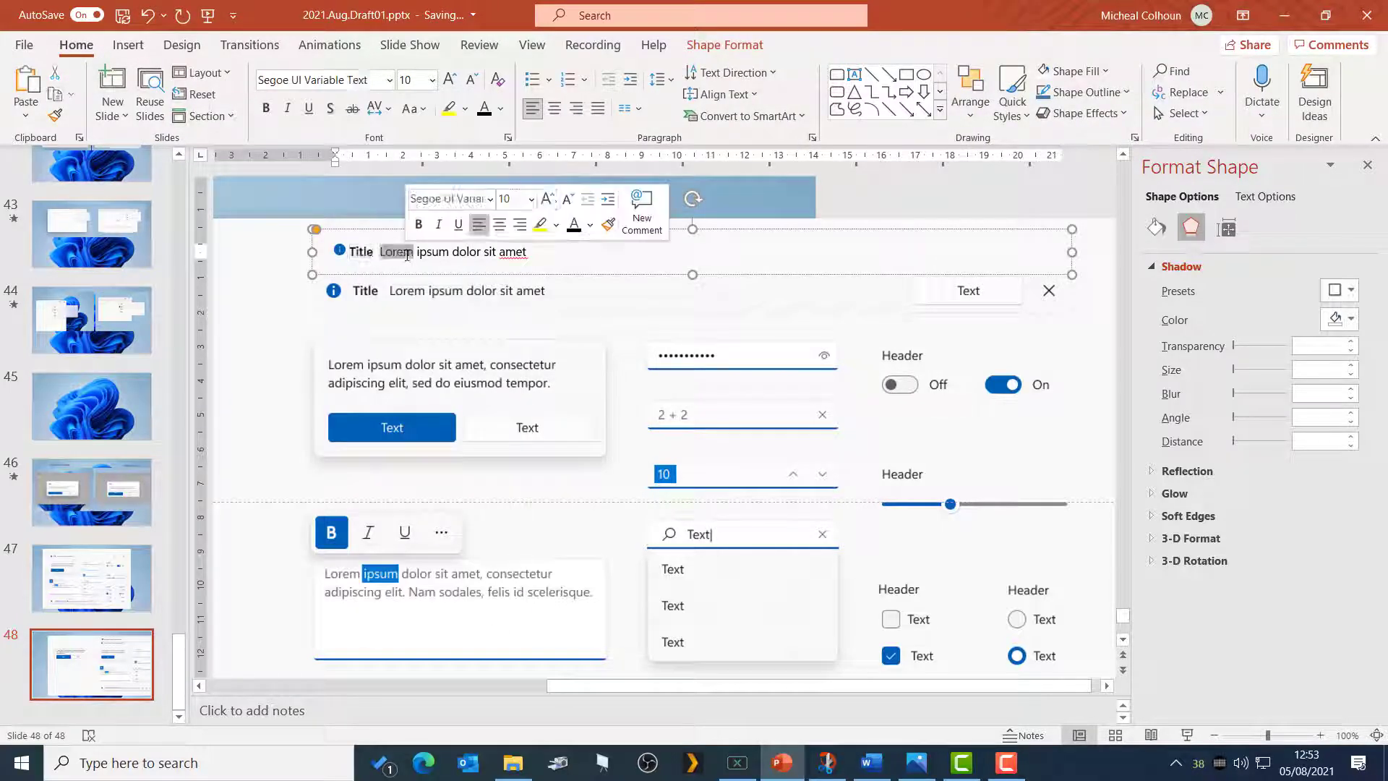
click(565, 205)
click(350, 251)
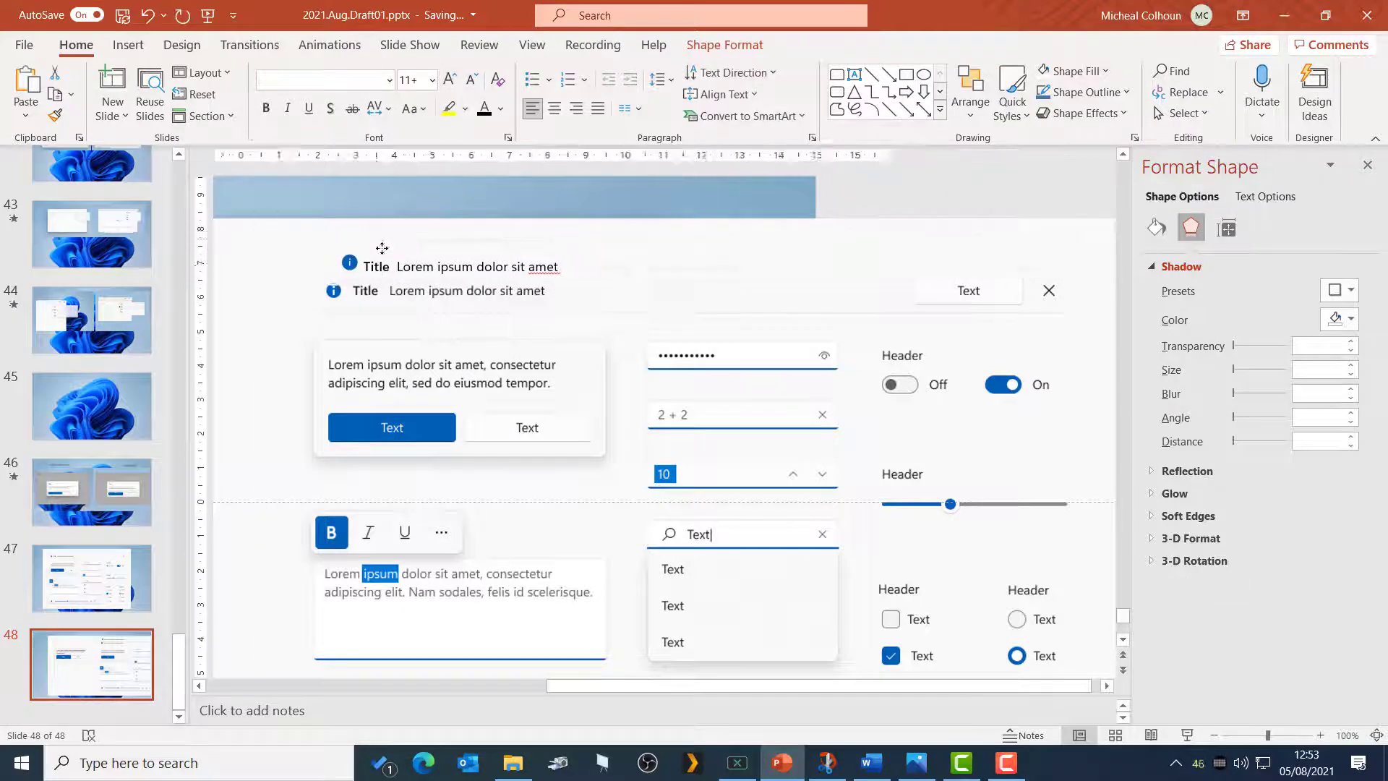
drag(313, 264, 342, 300)
Enlarge the info icon and overlay a pasted reference icon to compare, then undo.
click(512, 231)
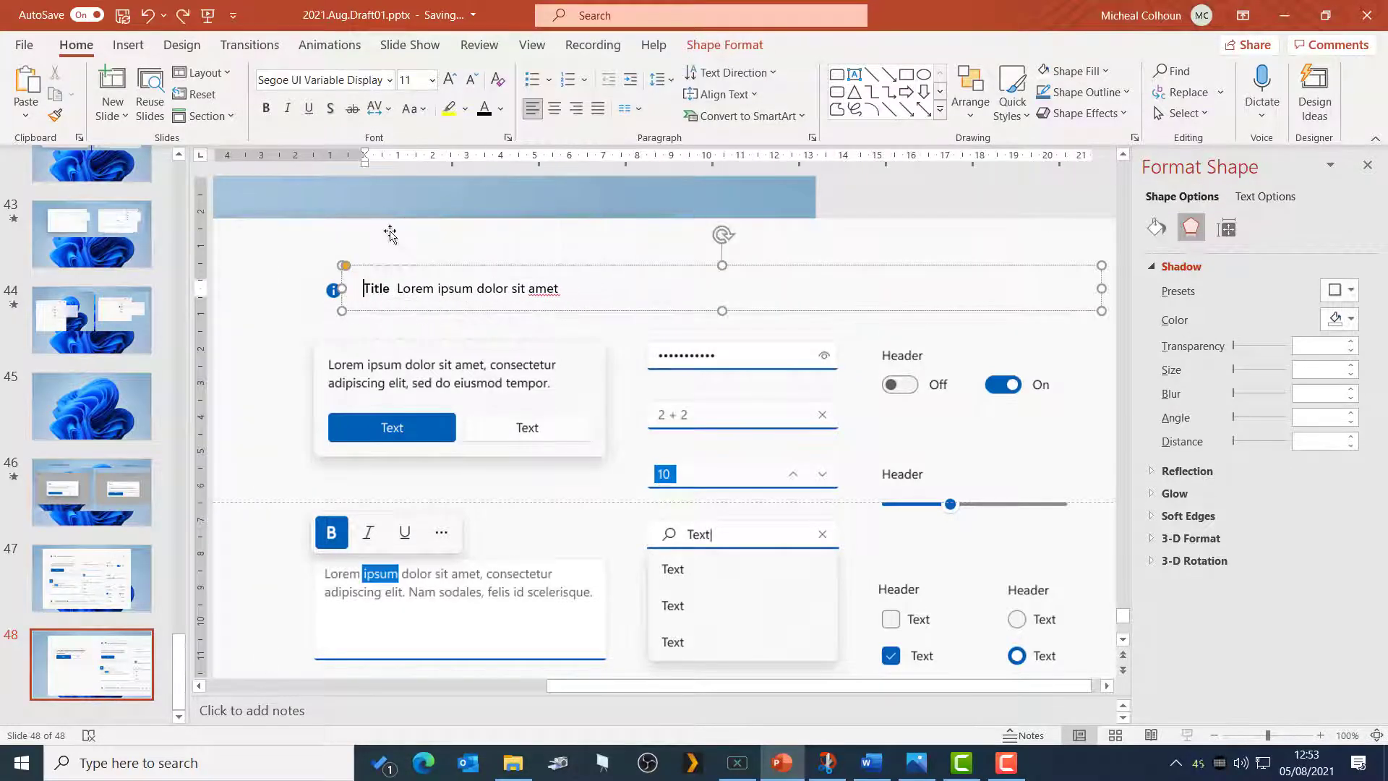
scroll(390, 234, down, 4)
key(ctrl+v)
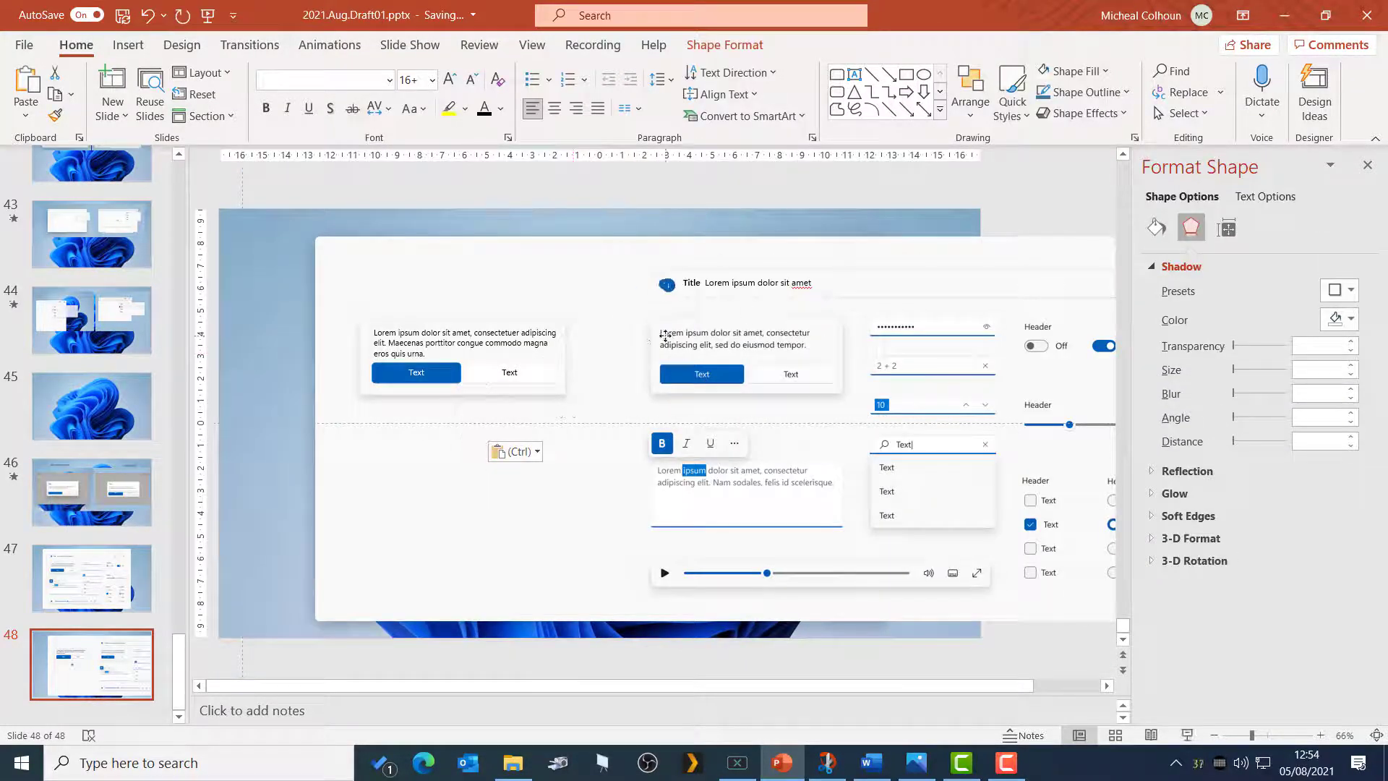
scroll(665, 337, up, 5)
drag(744, 502, 620, 486)
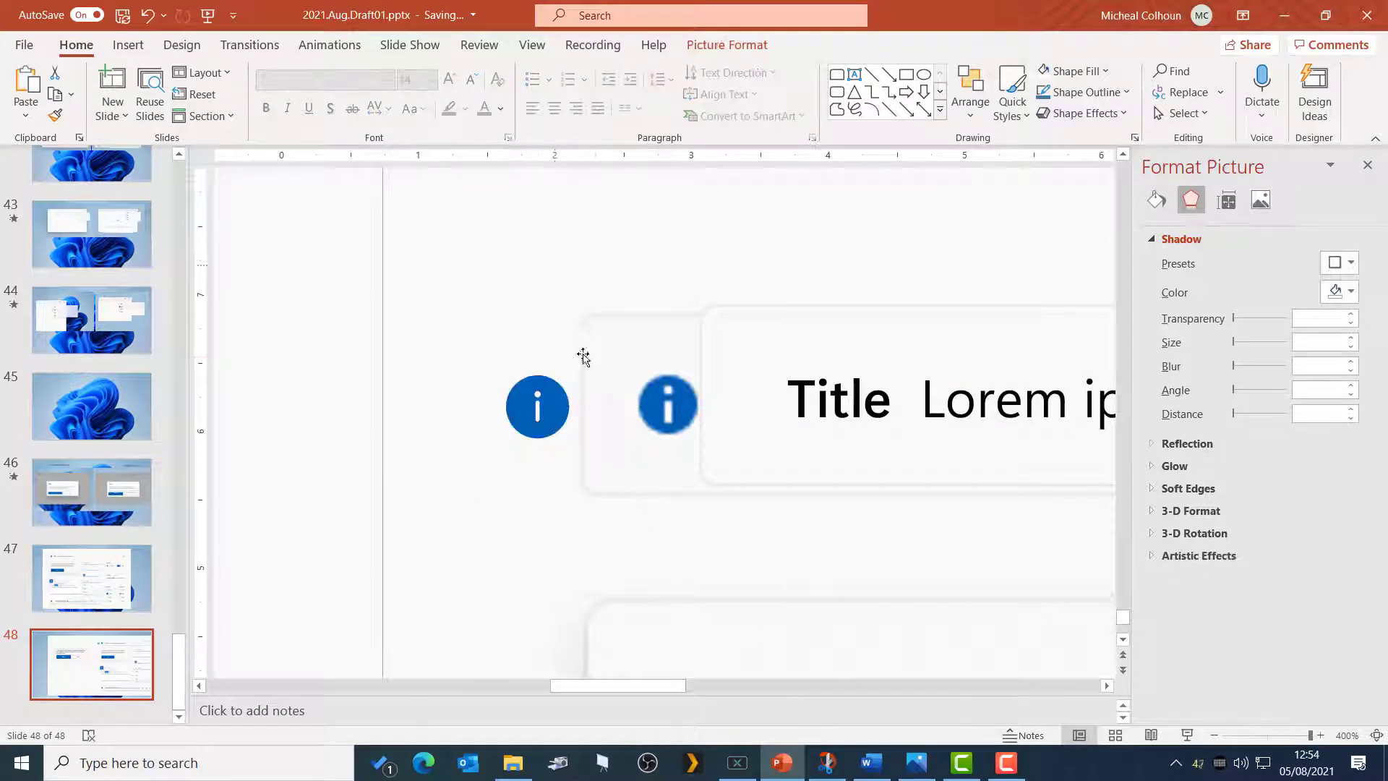
drag(583, 356, 727, 361)
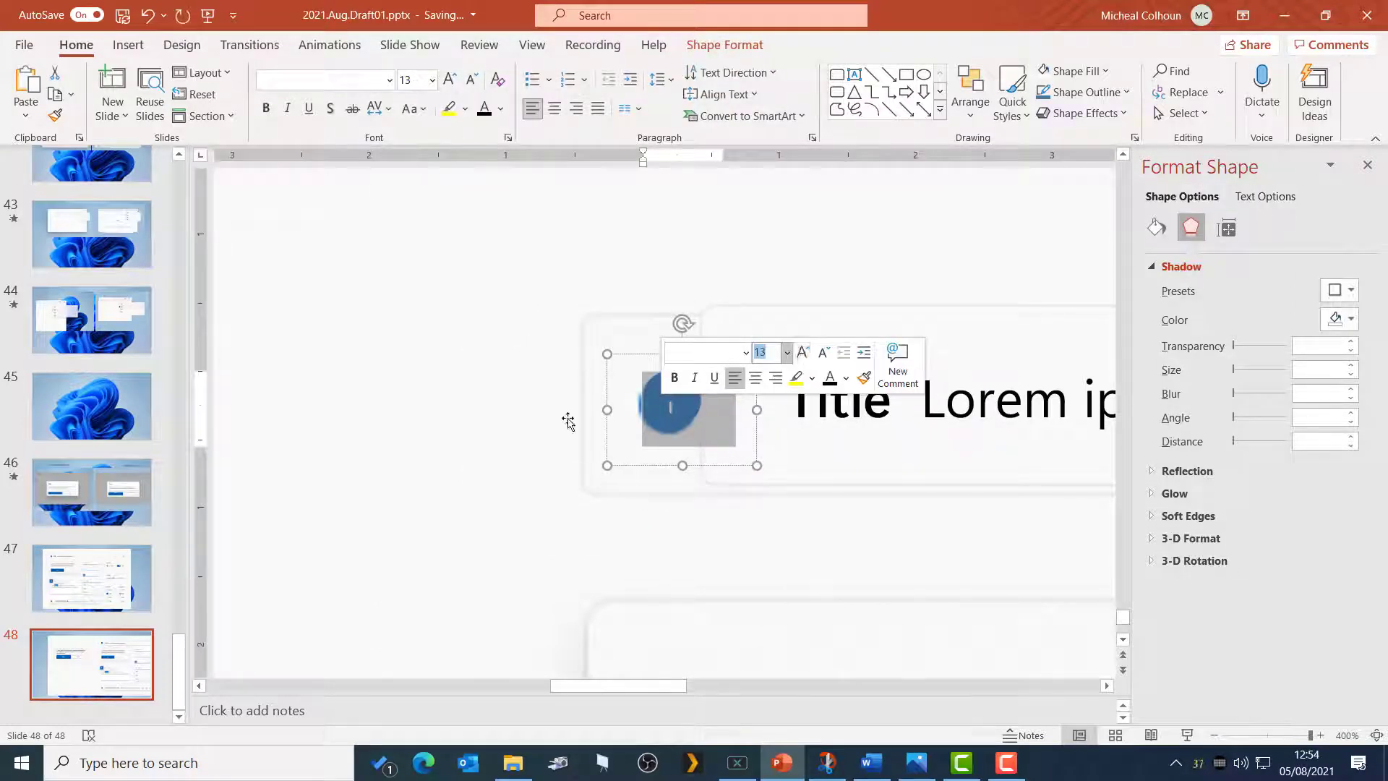
key(ctrl+z)
Adjust the title box's position and margins, giving it a 1.1 cm left margin.
click(780, 360)
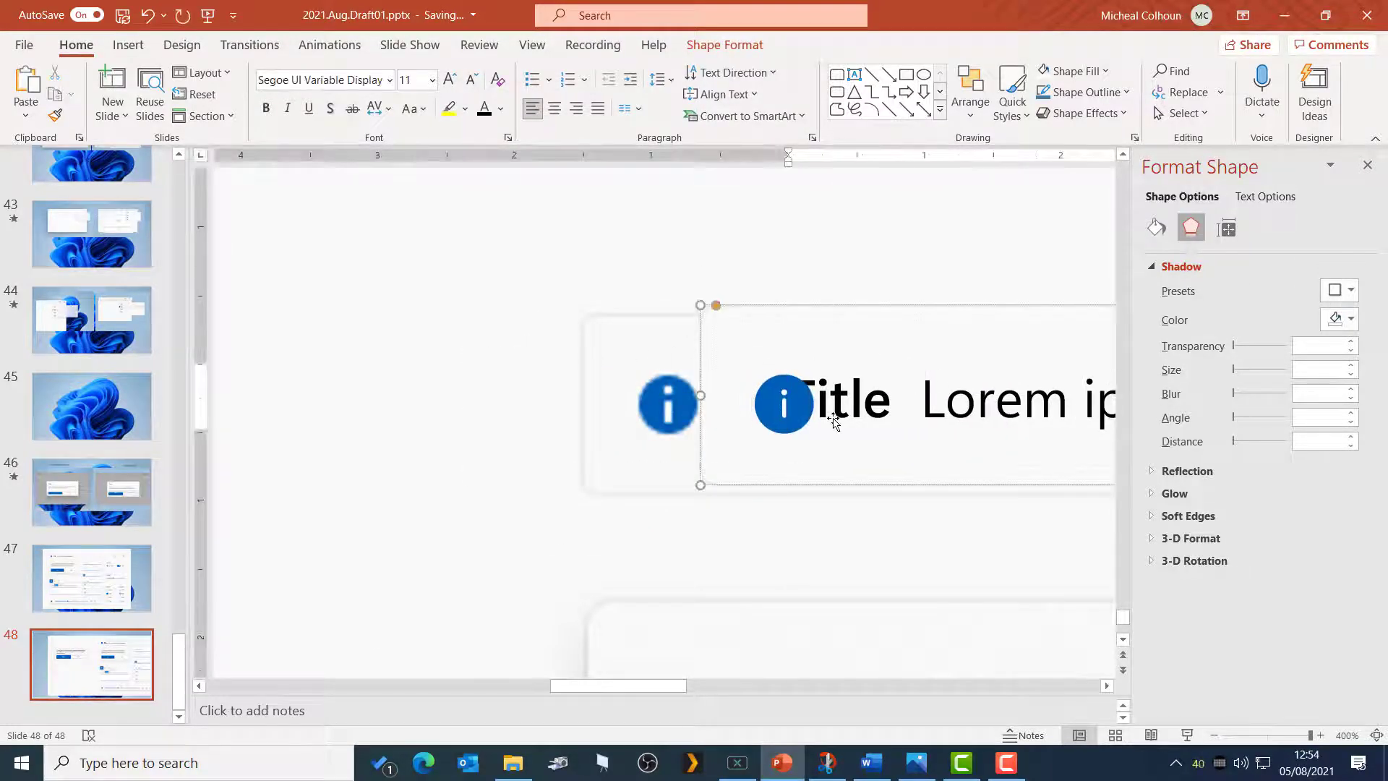
click(1227, 228)
key(ctrl+z)
key(ctrl+z)
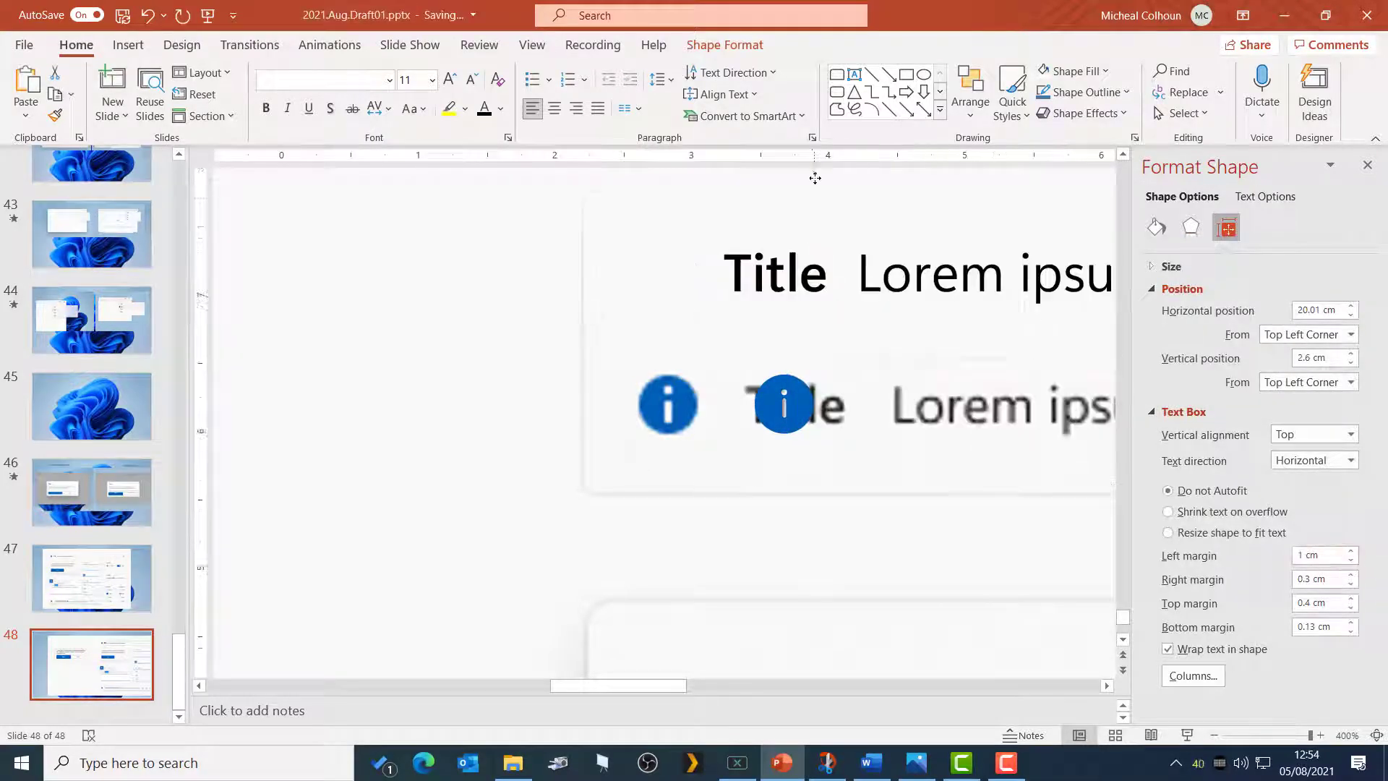
key(ctrl+z)
key(ctrl+z)
key(ctrl+z)
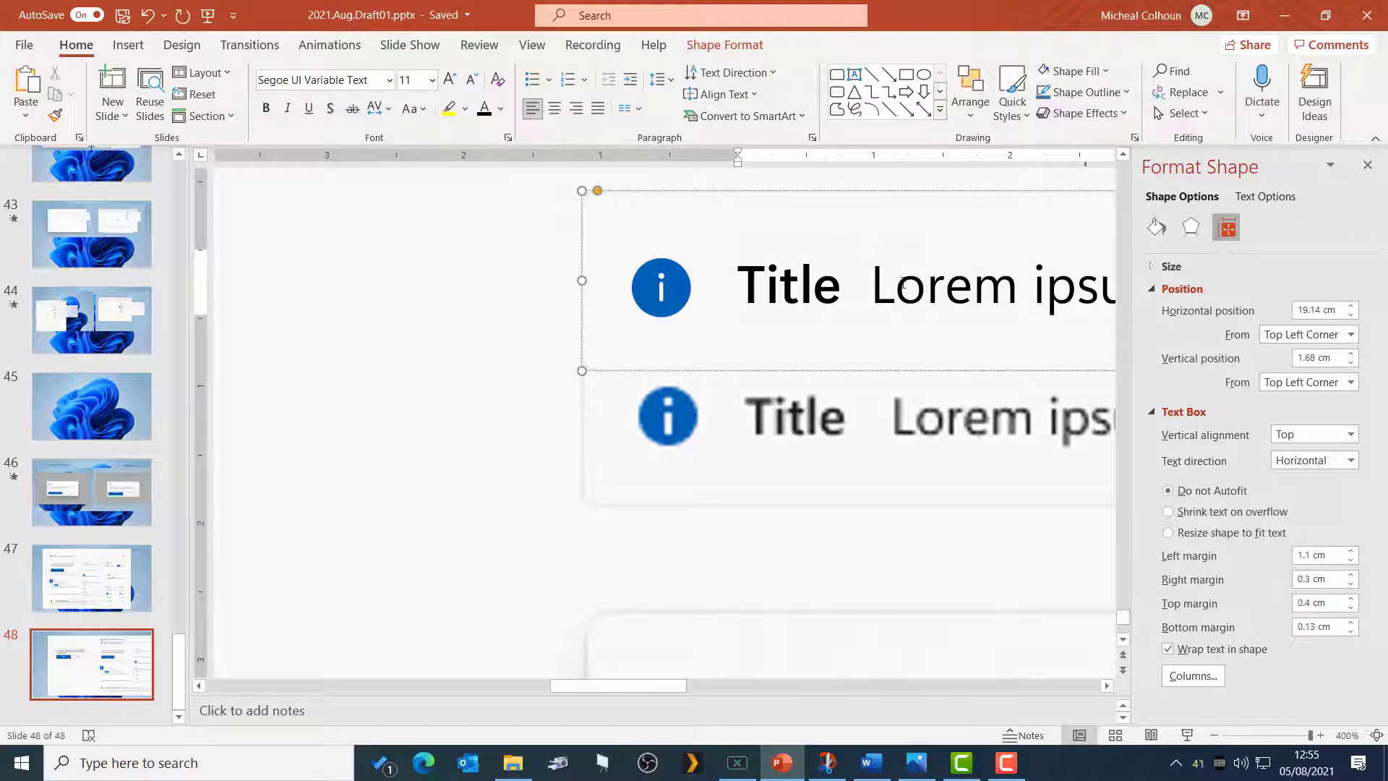
scroll(902, 283, down, 5)
scroll(831, 325, down, 3)
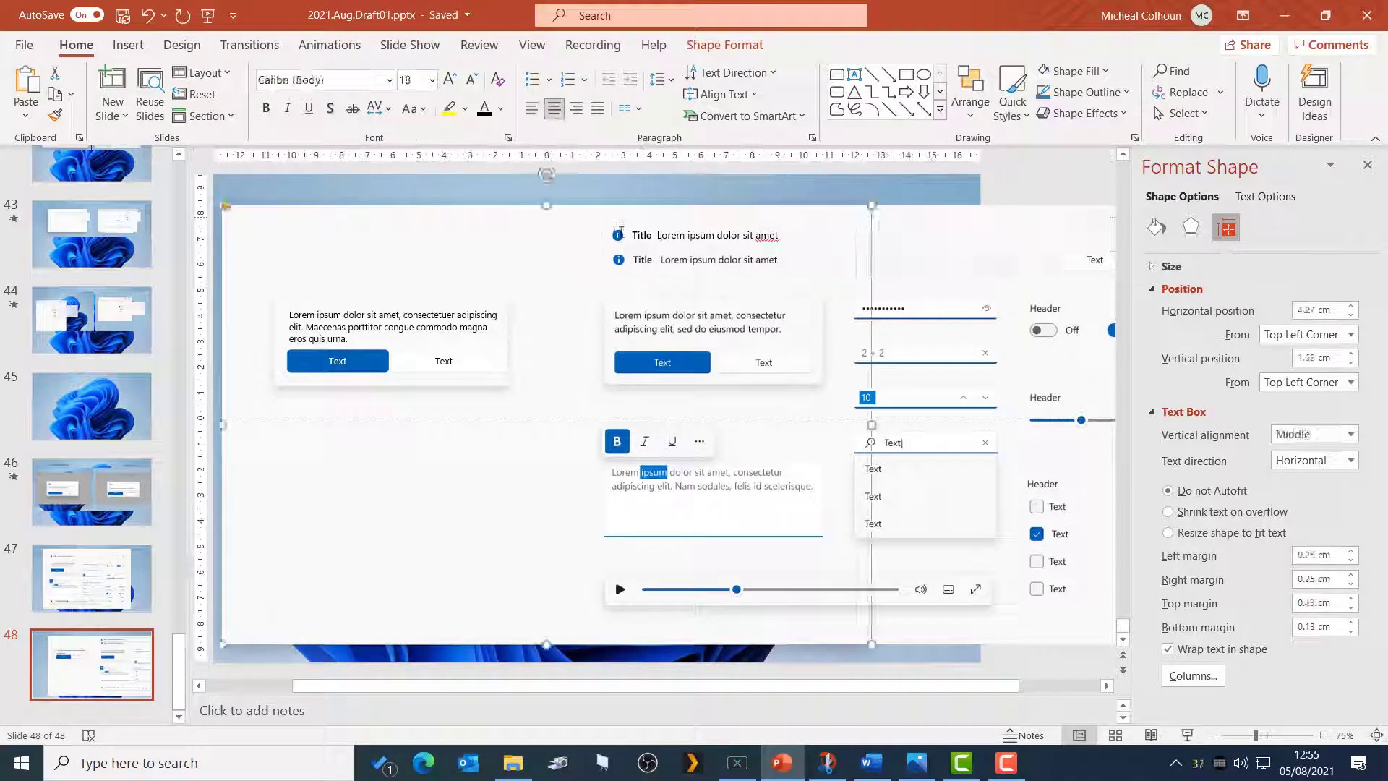
Realign the reference picture with the white panel further down the slide.
drag(642, 276, 631, 402)
click(636, 264)
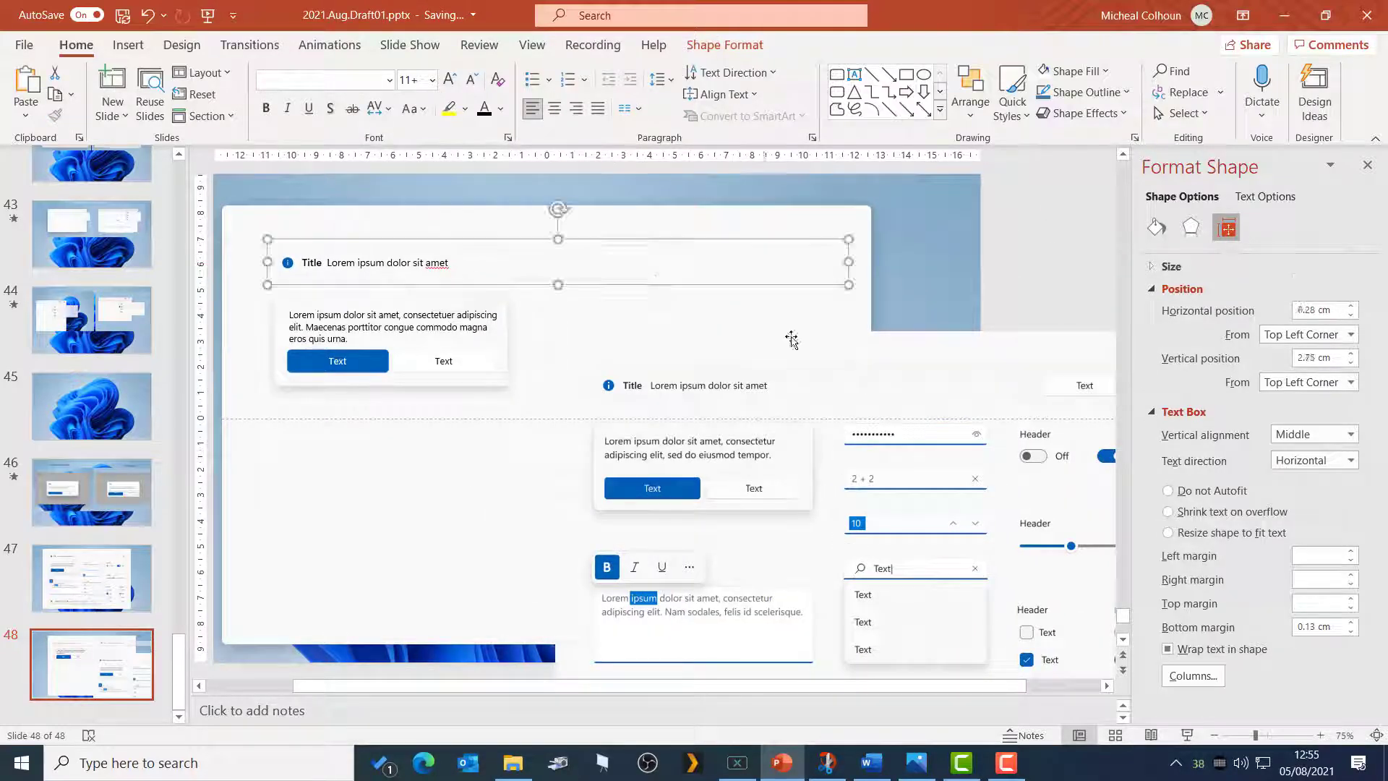
drag(791, 340, 749, 215)
click(431, 506)
After undoing a duplicate of the top-left card, place a white card just above the B/I/U toolbar.
click(486, 381)
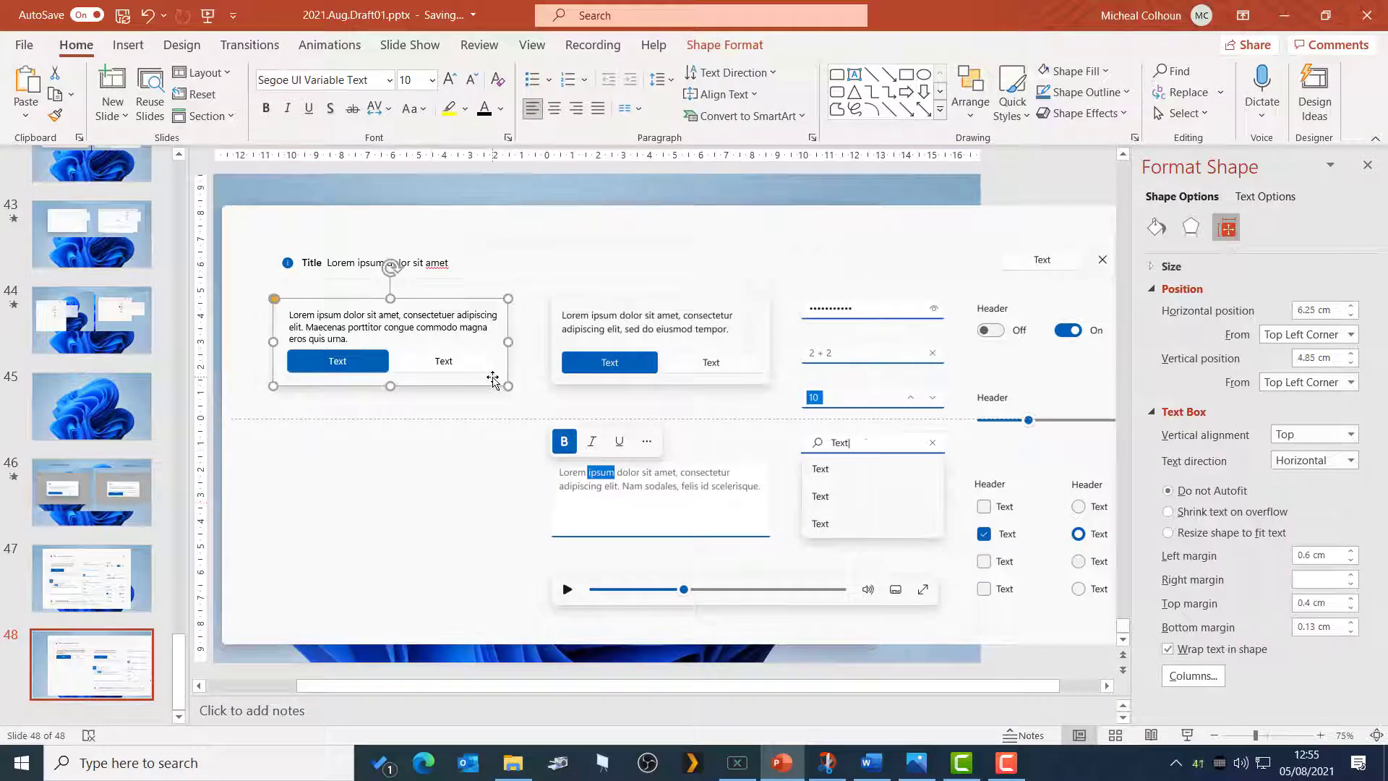
mouse_move(485, 381)
mouse_down()
mouse_move(483, 510)
mouse_move(454, 516)
mouse_up()
click(486, 389)
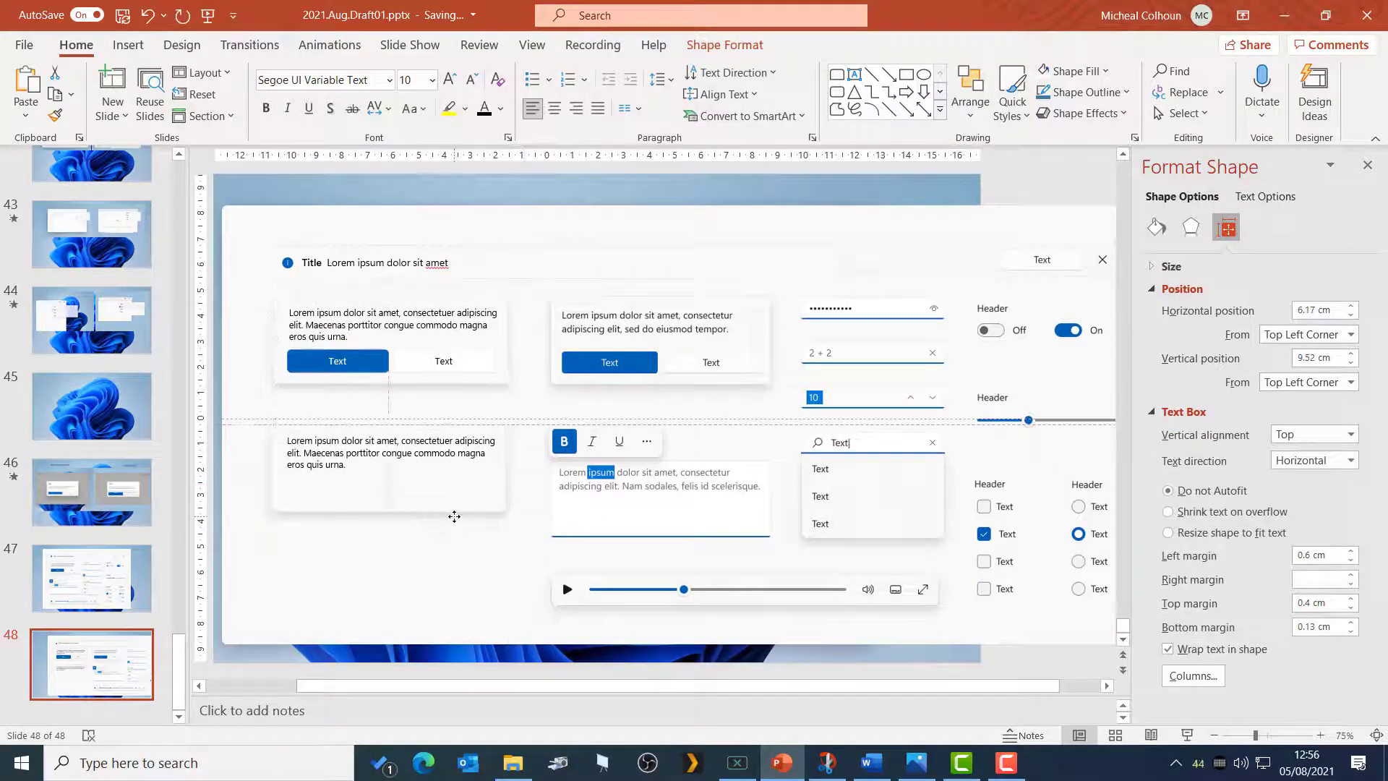
key(ctrl+z)
key(ctrl+z)
key(ctrl+z)
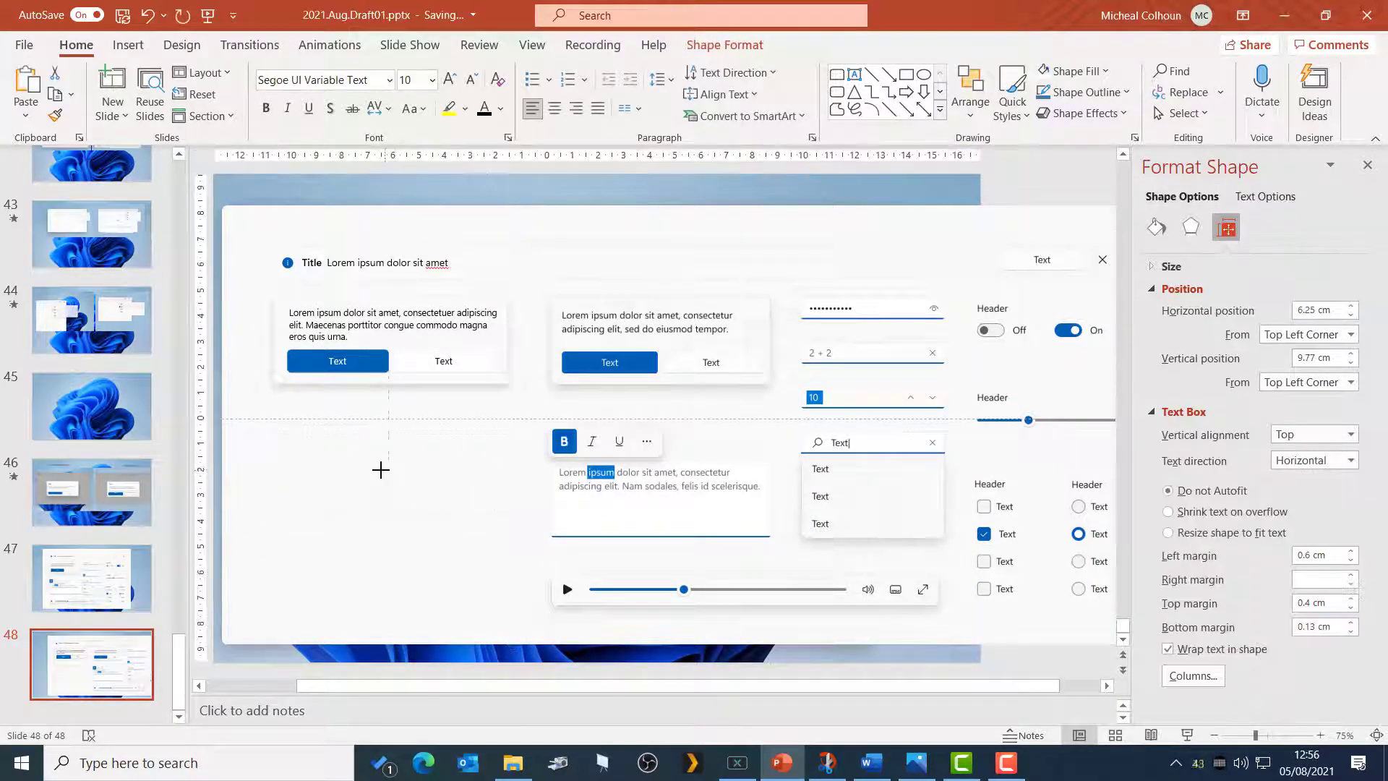
ctrl+scroll(640, 445, up, 5)
mouse_move(357, 444)
mouse_down()
mouse_move(640, 446)
mouse_move(589, 414)
mouse_up()
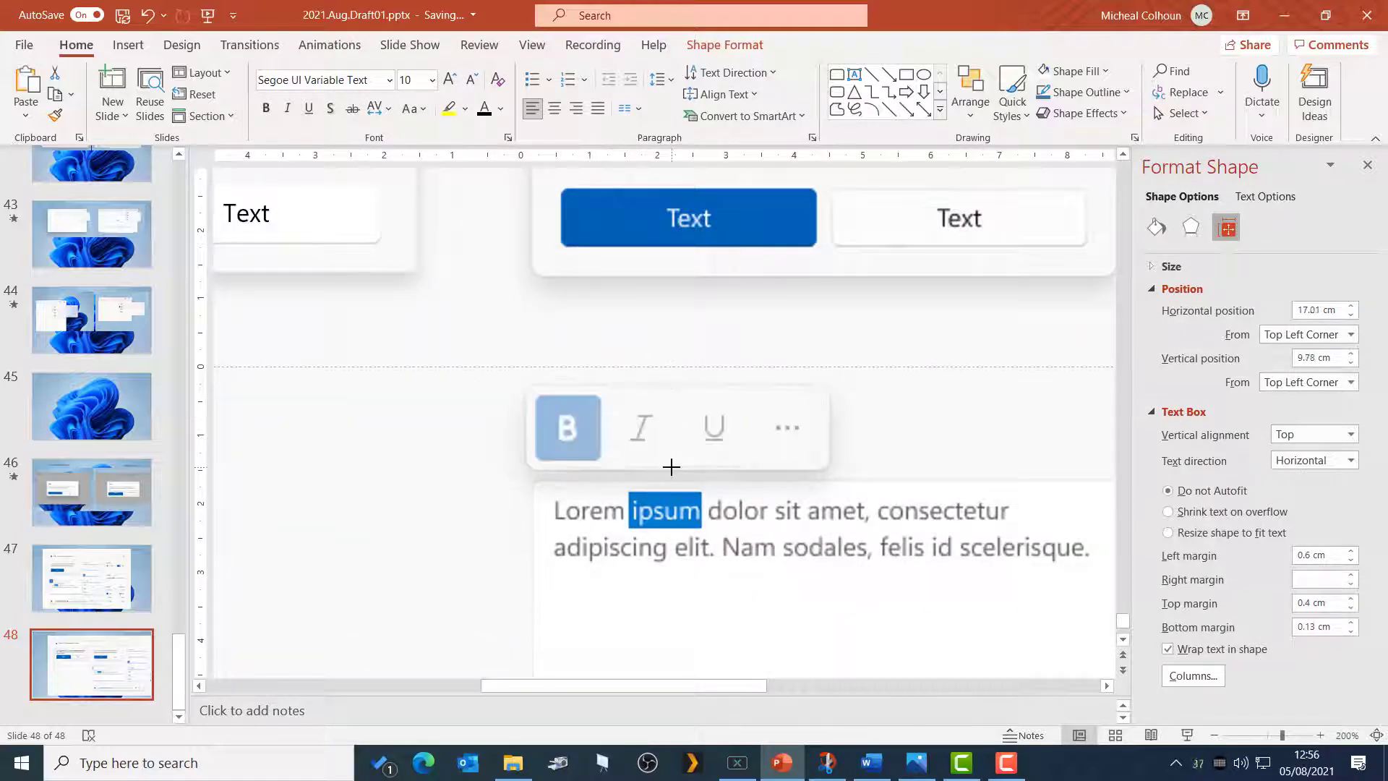
mouse_move(830, 424)
mouse_down()
mouse_move(641, 451)
mouse_move(765, 423)
mouse_move(646, 322)
mouse_up()
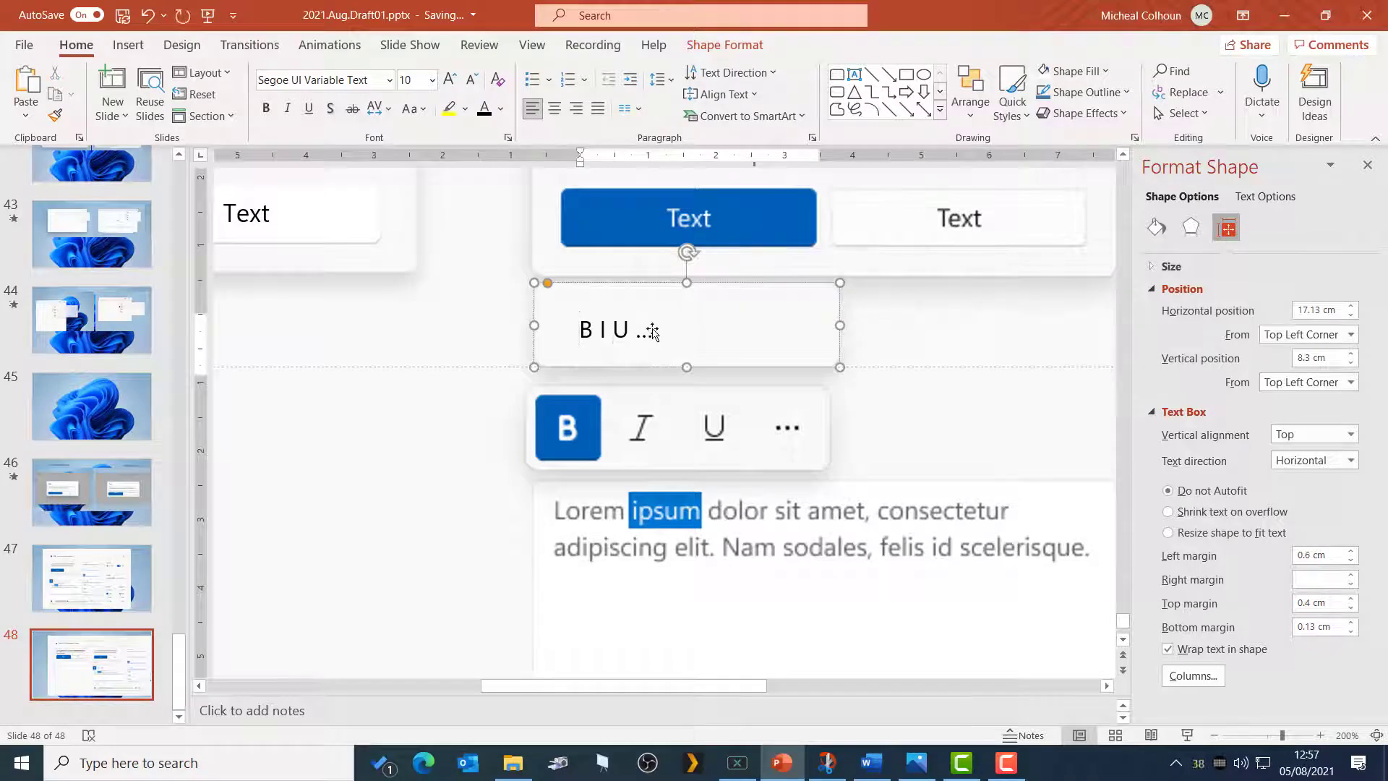
Insert the Bold, Italic, Underline and ··· icons from Segoe Fluent Icons.
key(alt+n)
click(1180, 101)
scroll(888, 310, down, 10)
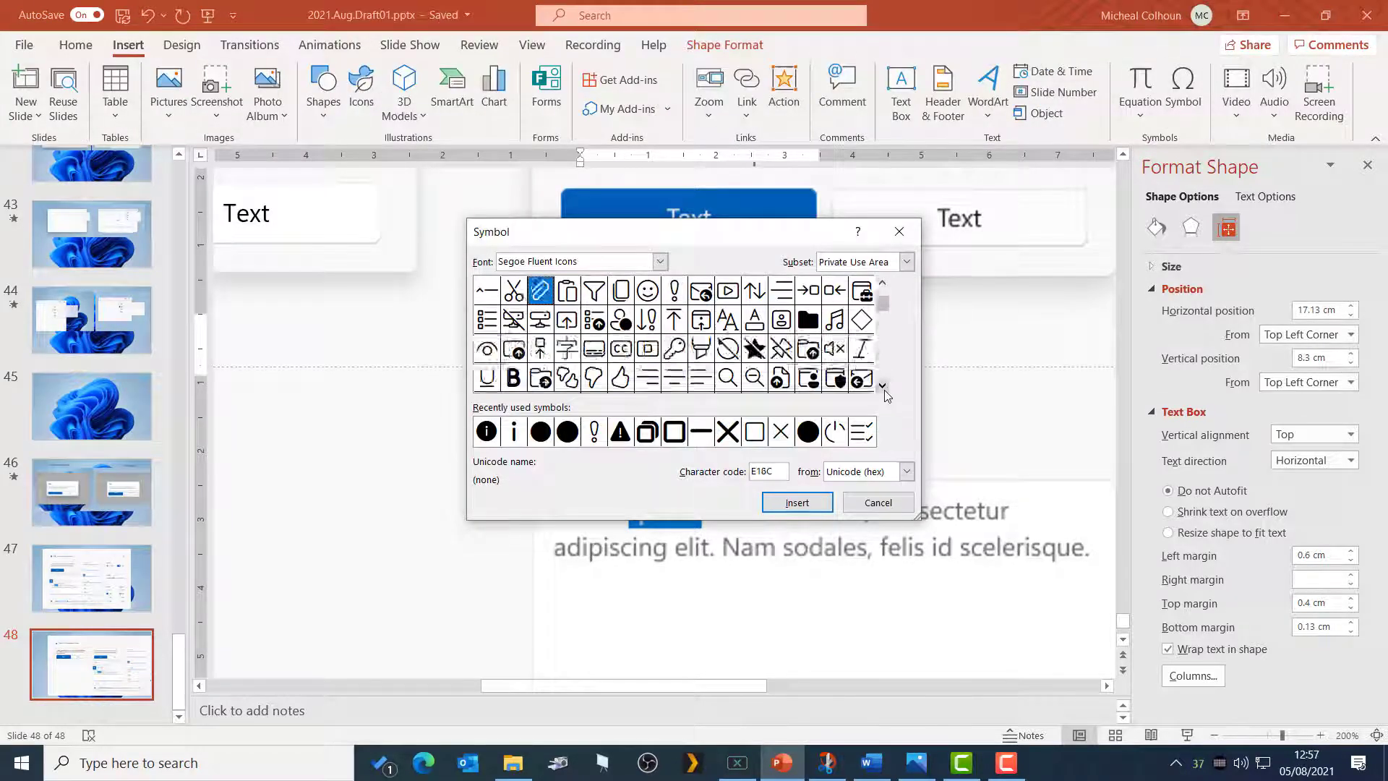
key(Return)
key(Return)
scroll(870, 347, up, 3)
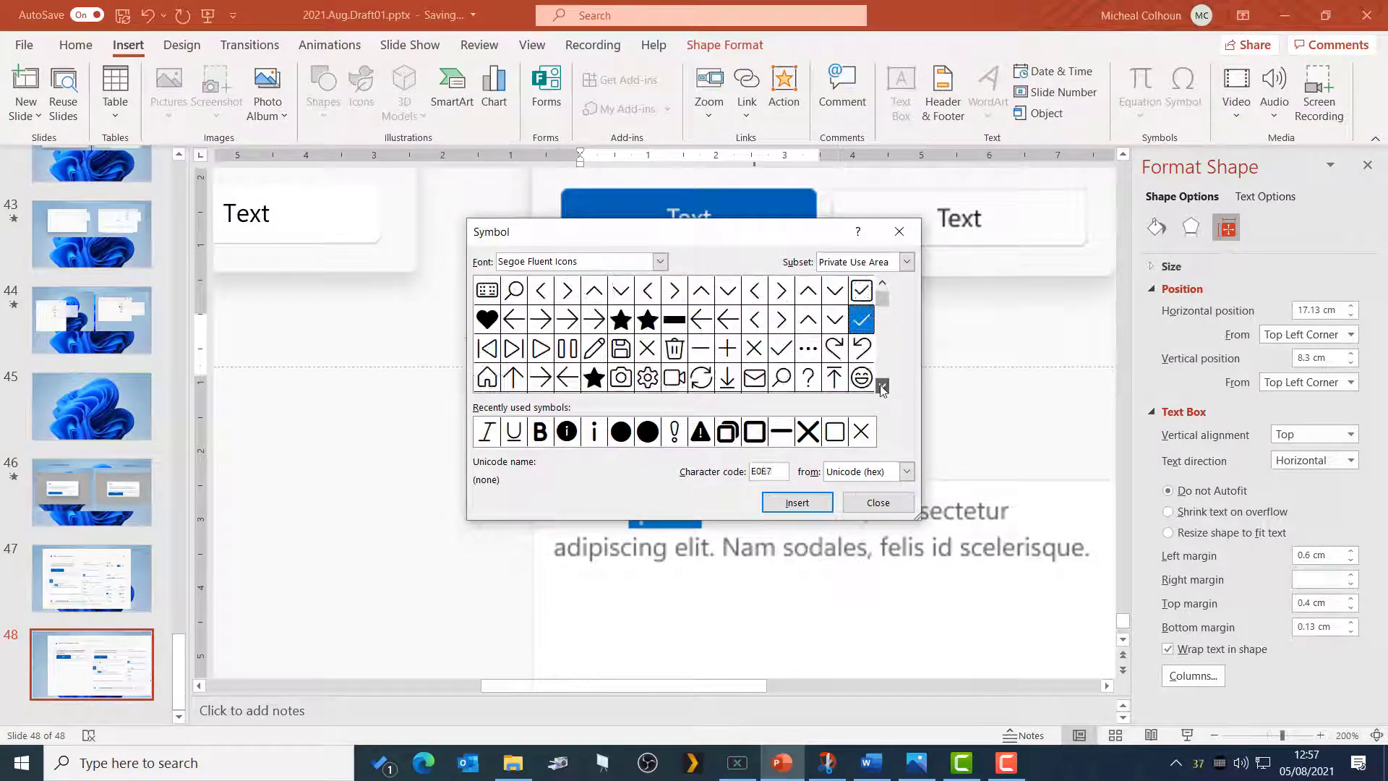
double_click(801, 381)
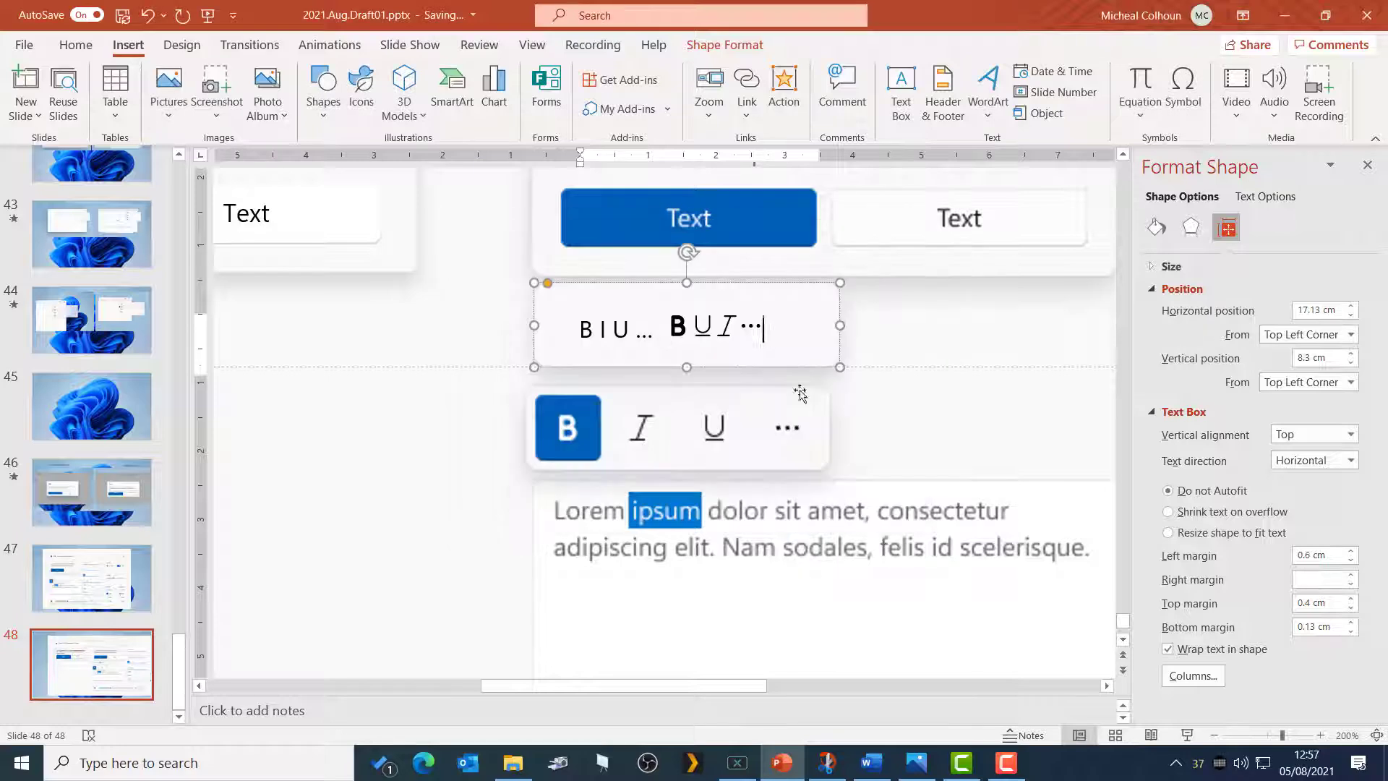
Set all the toolbar icons to font size 12.
click(1277, 196)
text(U)
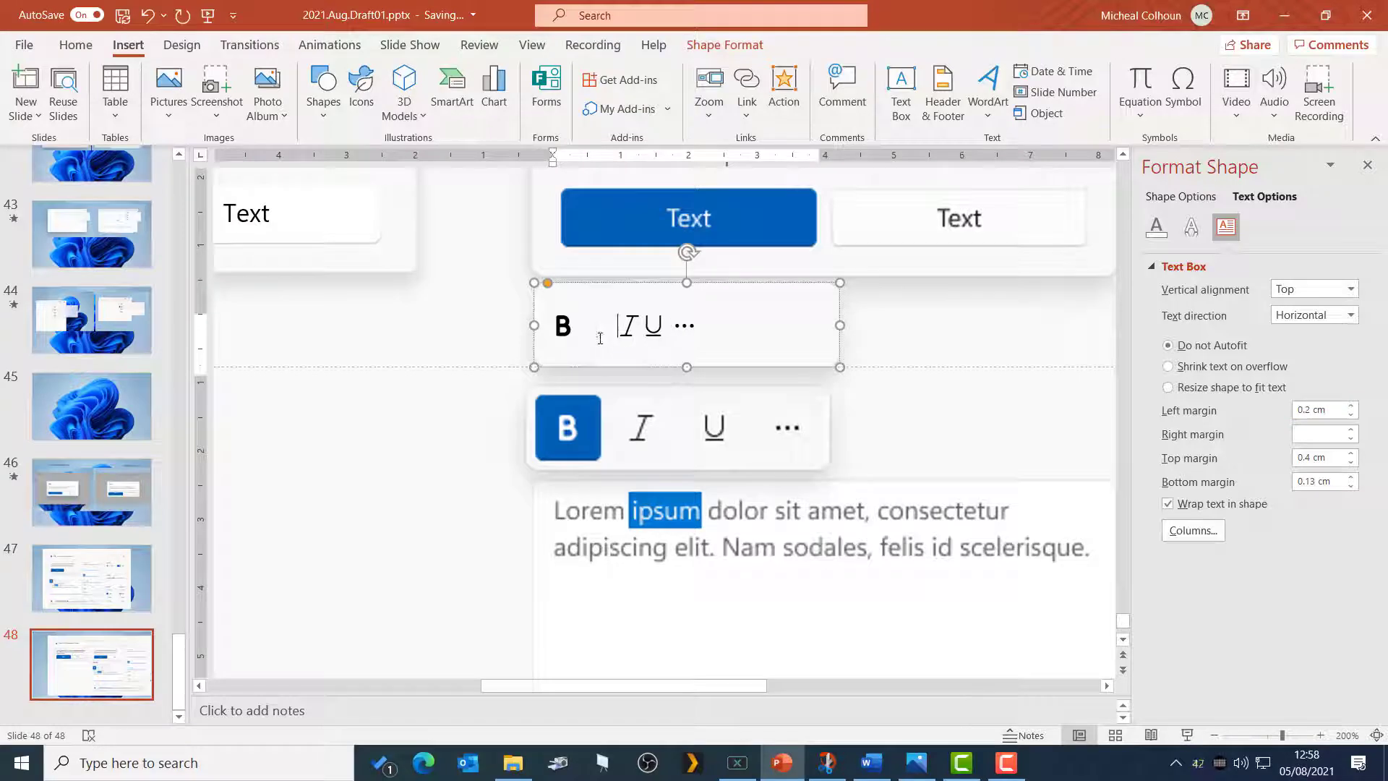
key(ctrl+a)
click(76, 45)
click(433, 80)
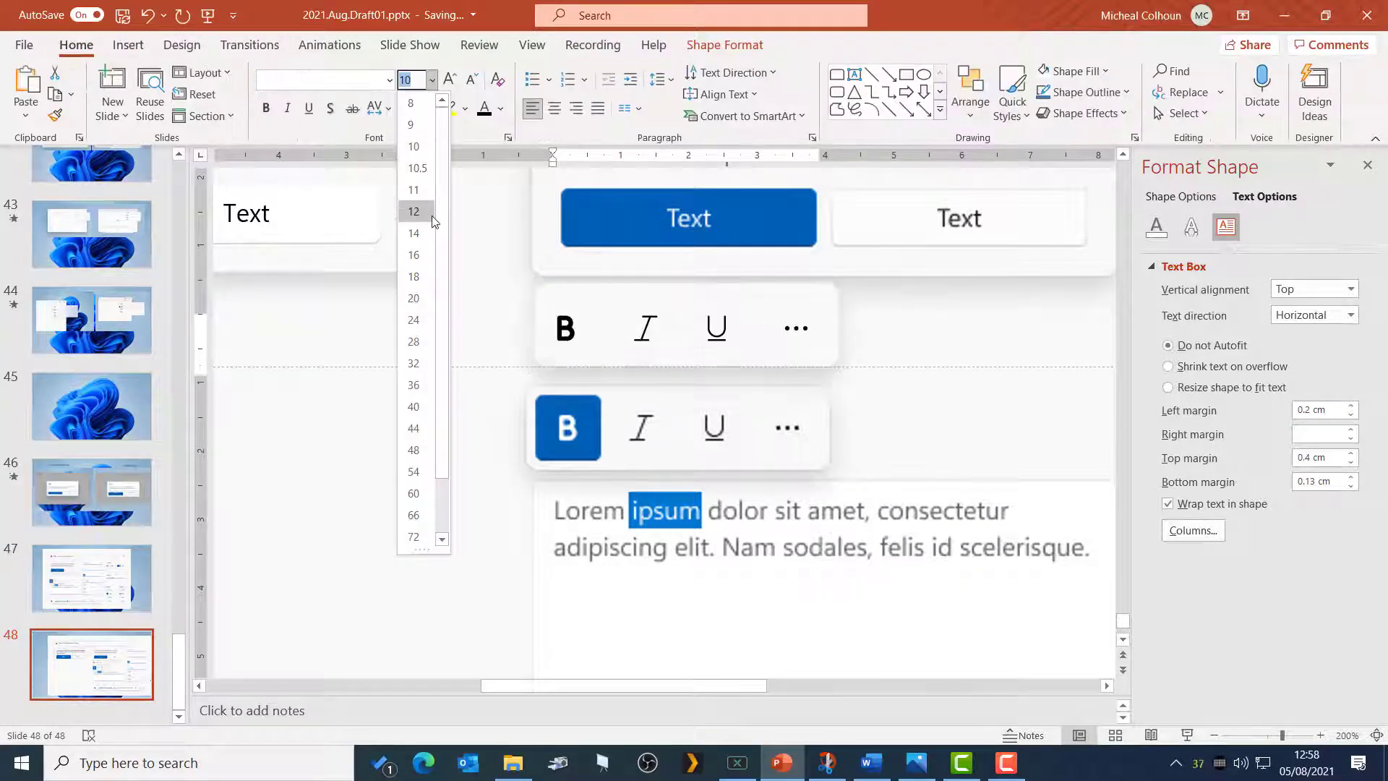
click(425, 347)
Place a blue button square behind the Bold icon, removing the extra copy over Italic.
scroll(424, 347, down, 3)
mouse_move(385, 337)
mouse_down()
mouse_move(449, 496)
mouse_move(407, 495)
mouse_move(723, 444)
mouse_up()
ctrl+scroll(740, 453, up, 5)
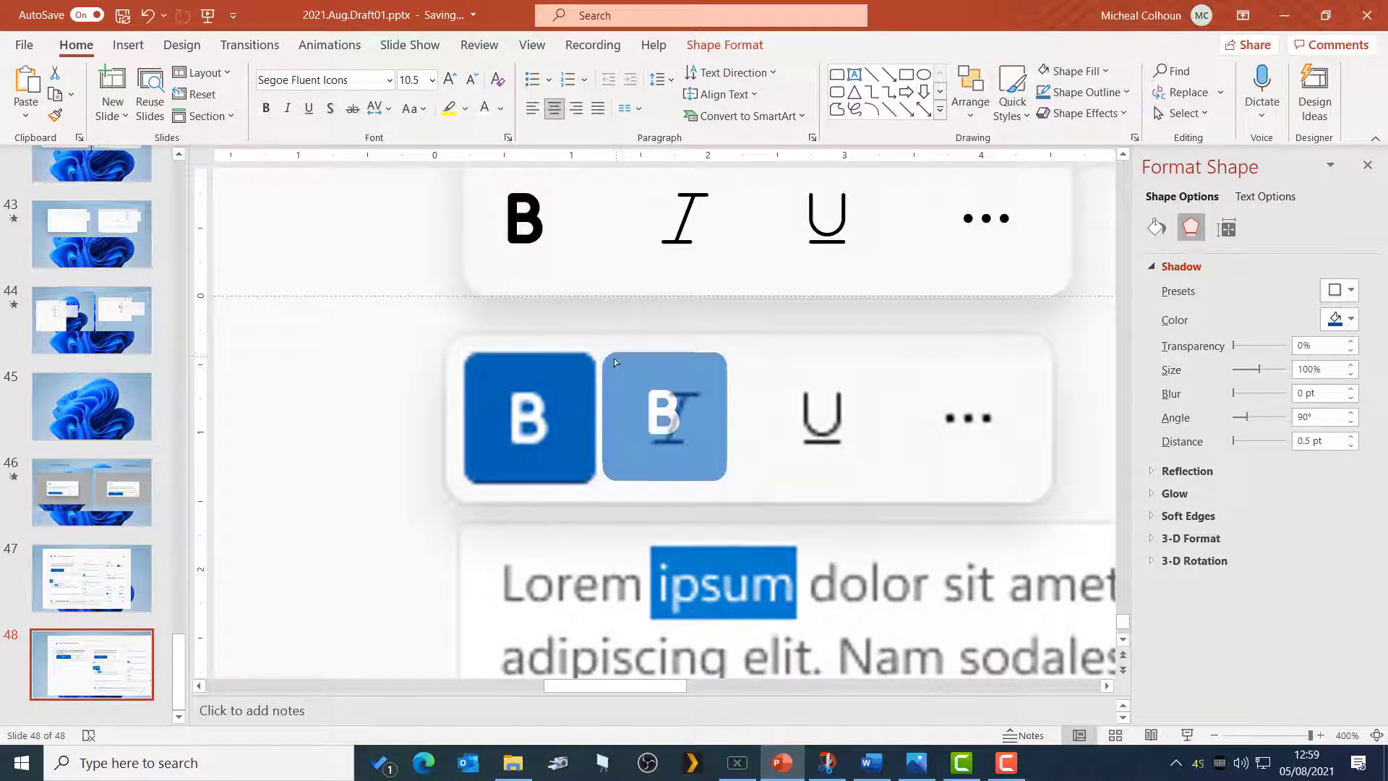
drag(613, 358, 615, 358)
key(Delete)
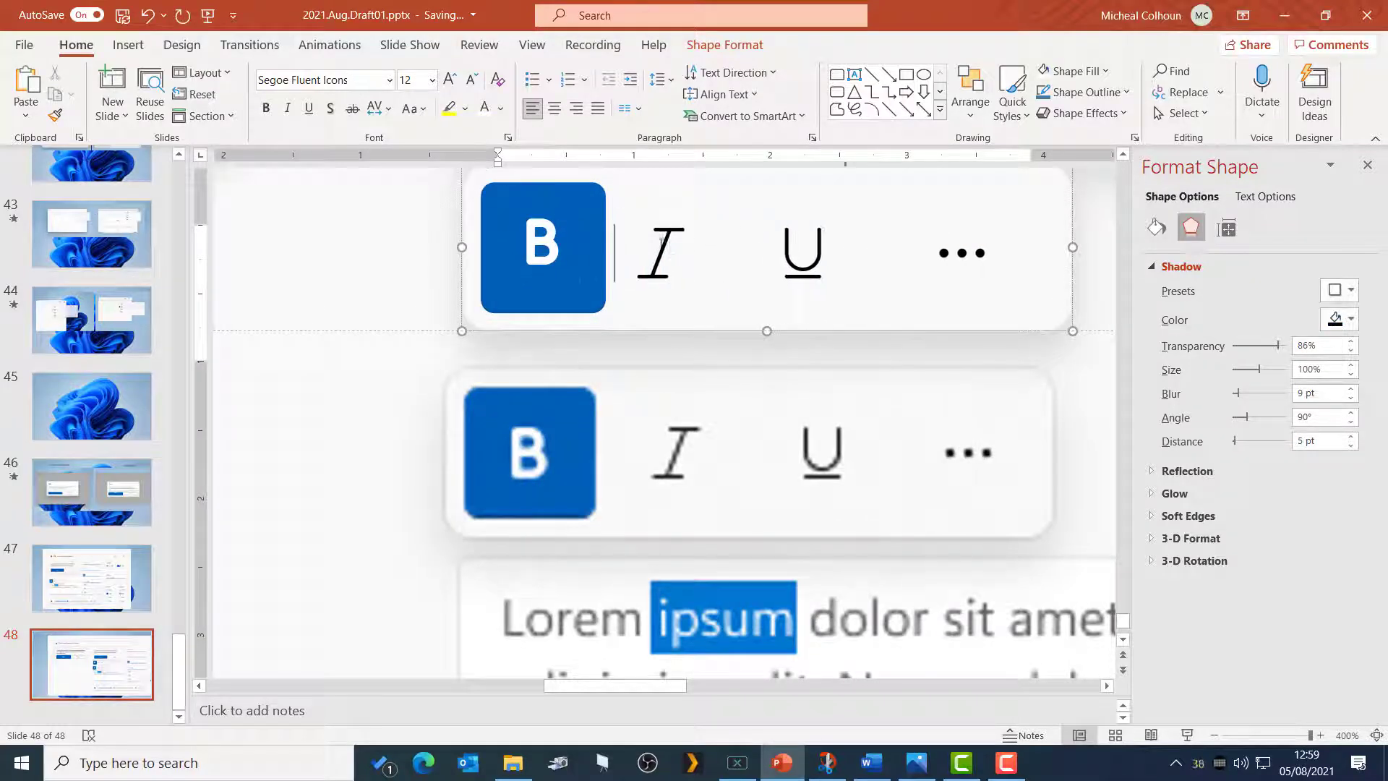
scroll(925, 248, down, 3)
scroll(924, 248, down, 3)
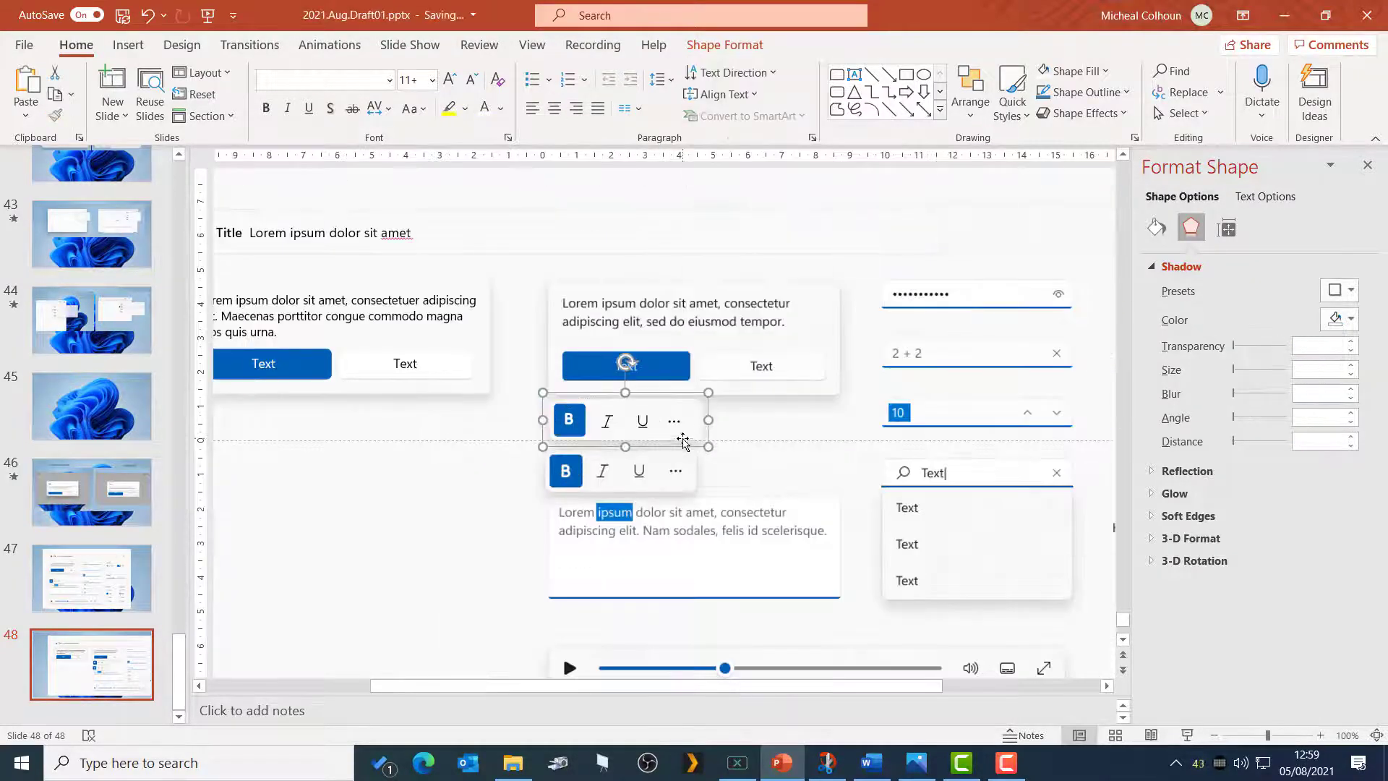
Align the toolbar, then move and stretch the empty white box over the lower-left card area.
drag(482, 444, 469, 414)
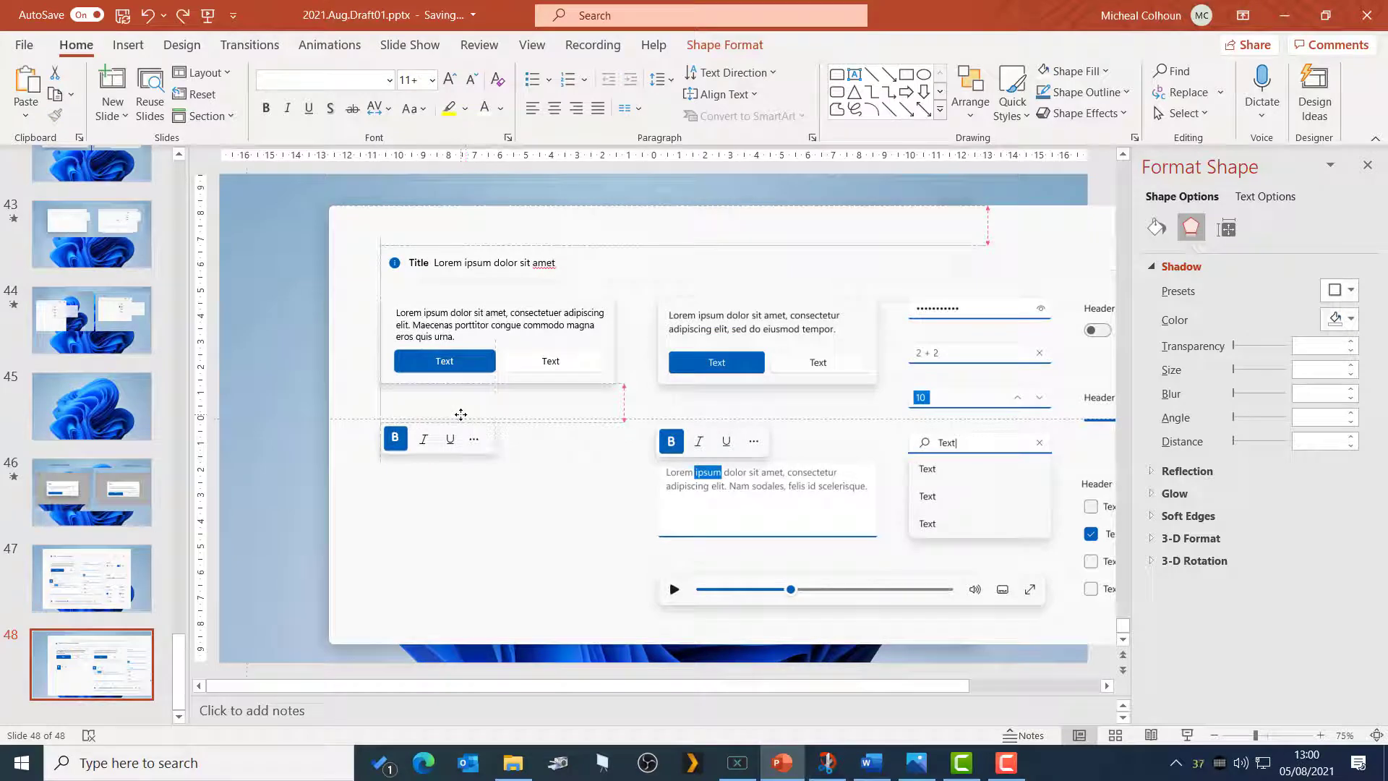
click(91, 234)
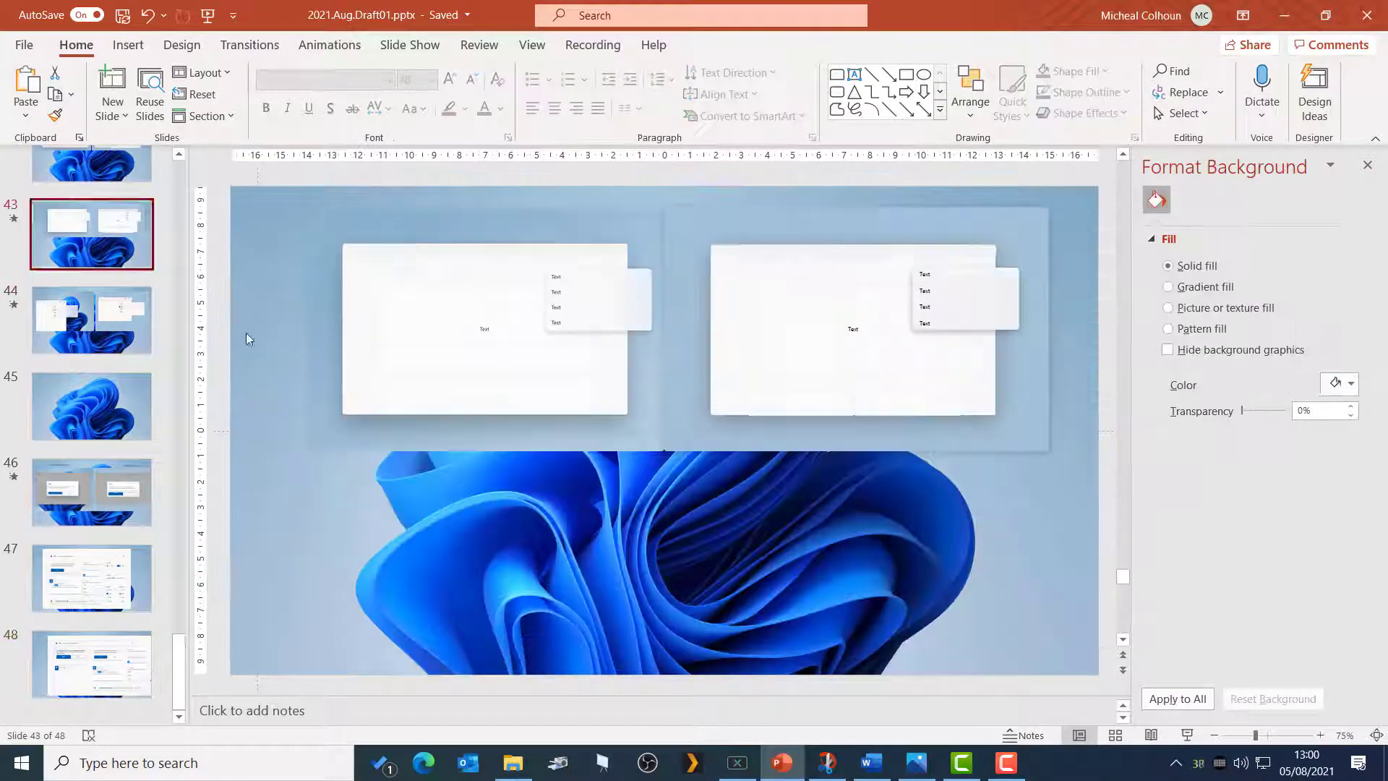
key(ctrl+z)
drag(466, 498, 779, 531)
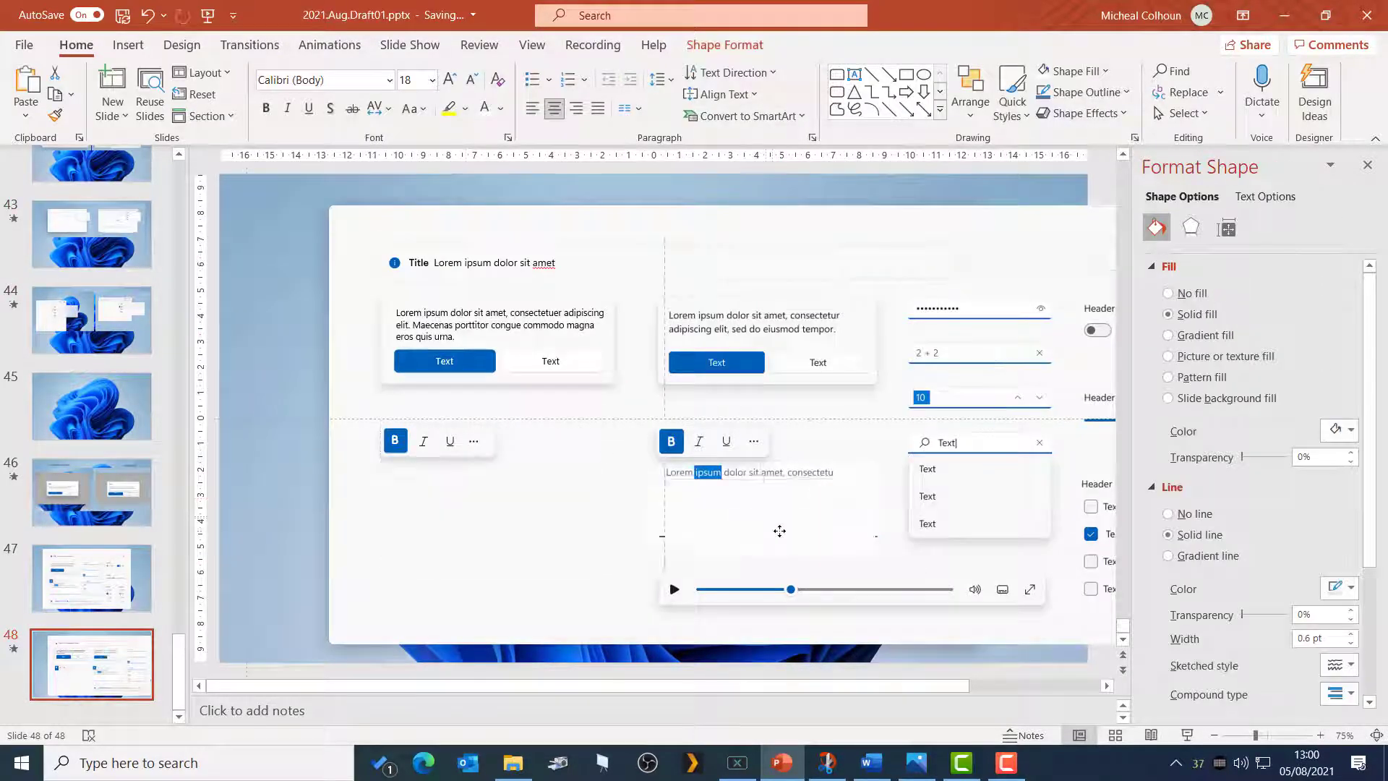
drag(868, 522, 877, 527)
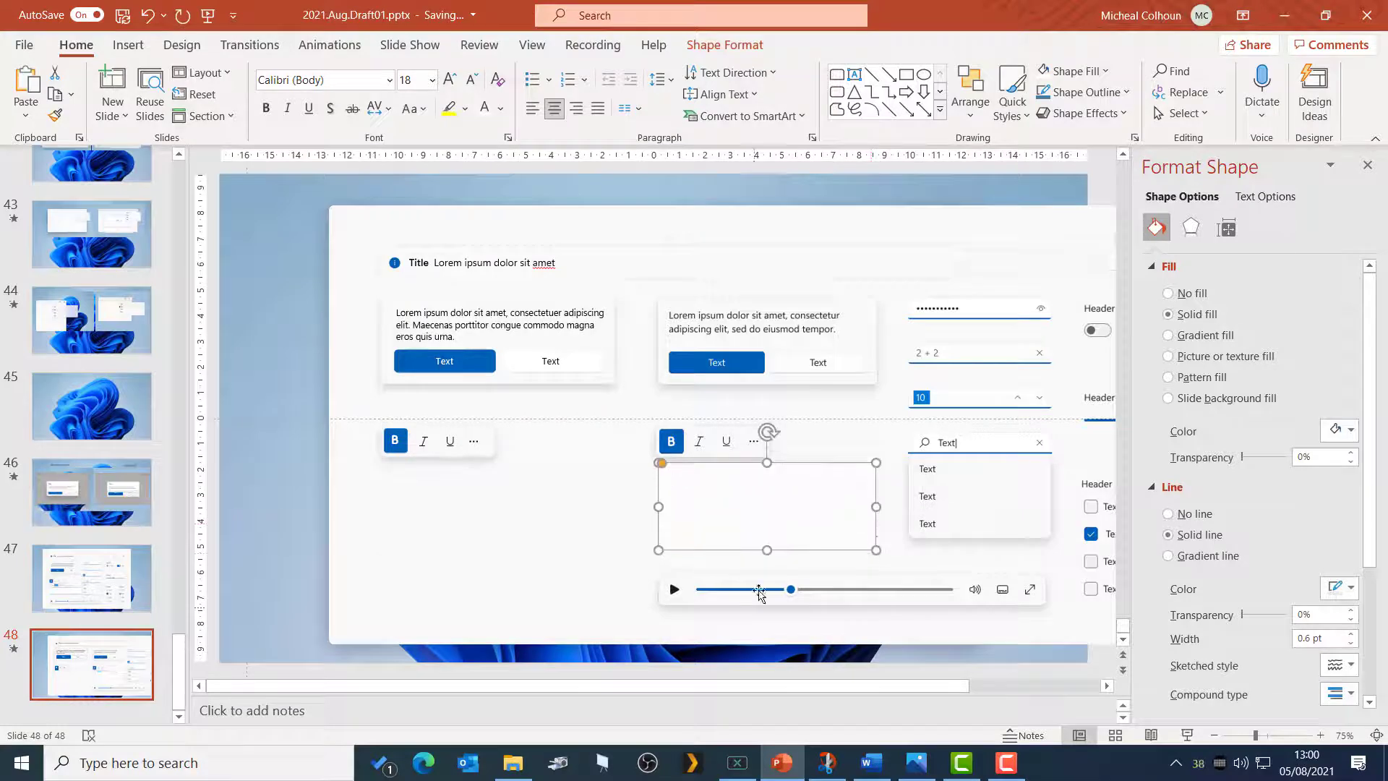
mouse_move(764, 566)
mouse_down()
mouse_move(770, 537)
mouse_move(574, 514)
mouse_up()
scroll(558, 512, up, 5)
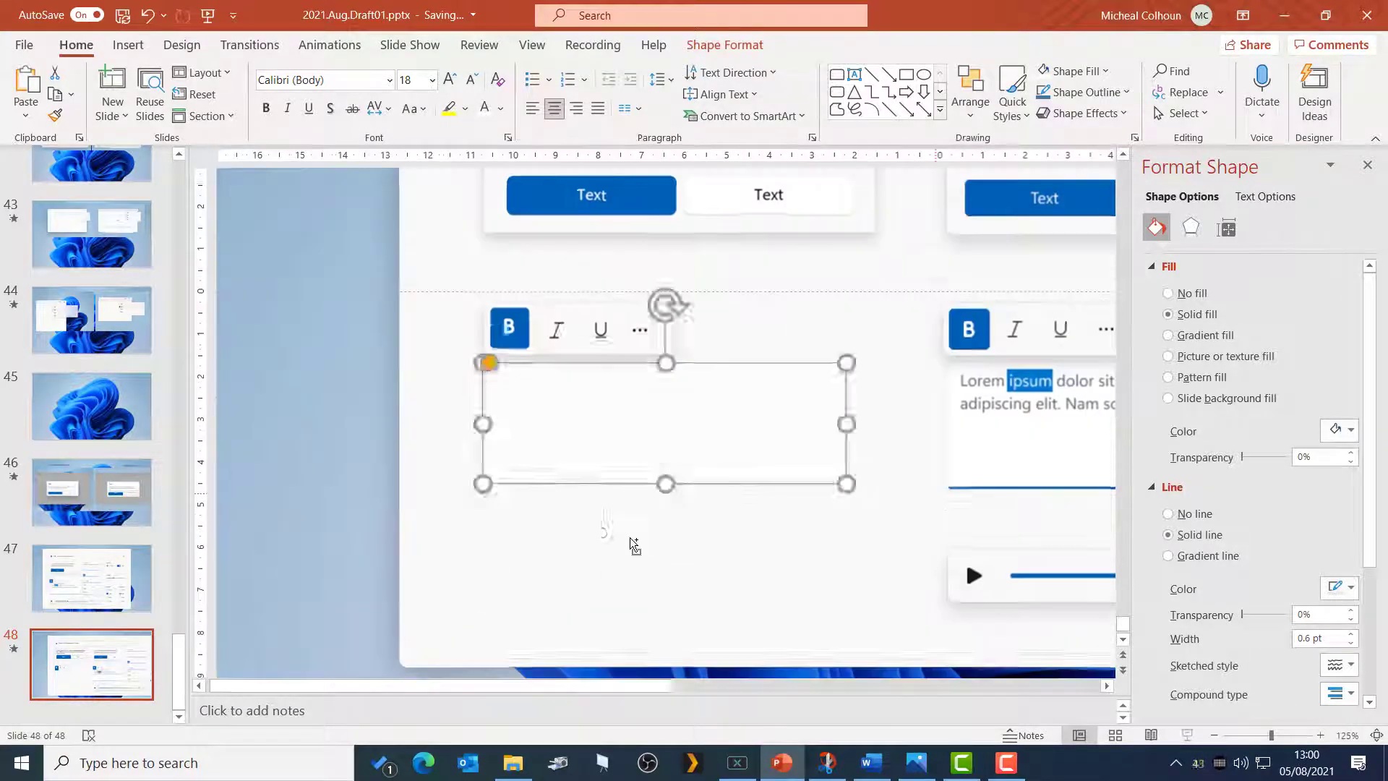
Fill the box with generated Lorem ipsum placeholder text in Segoe UI Variable Text.
click(679, 405)
text(=lorem)
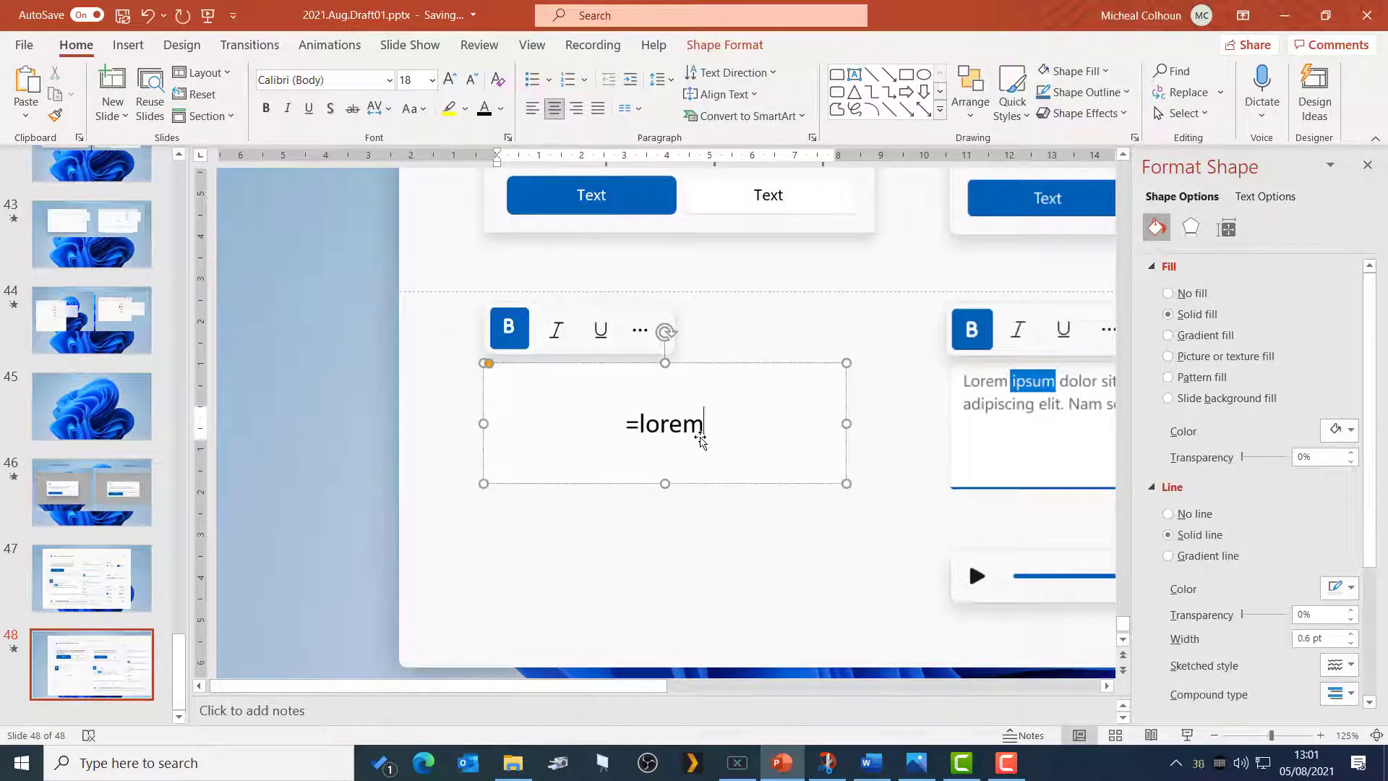
text(())
key(Return)
scroll(701, 439, down, 5)
key(ctrl+a)
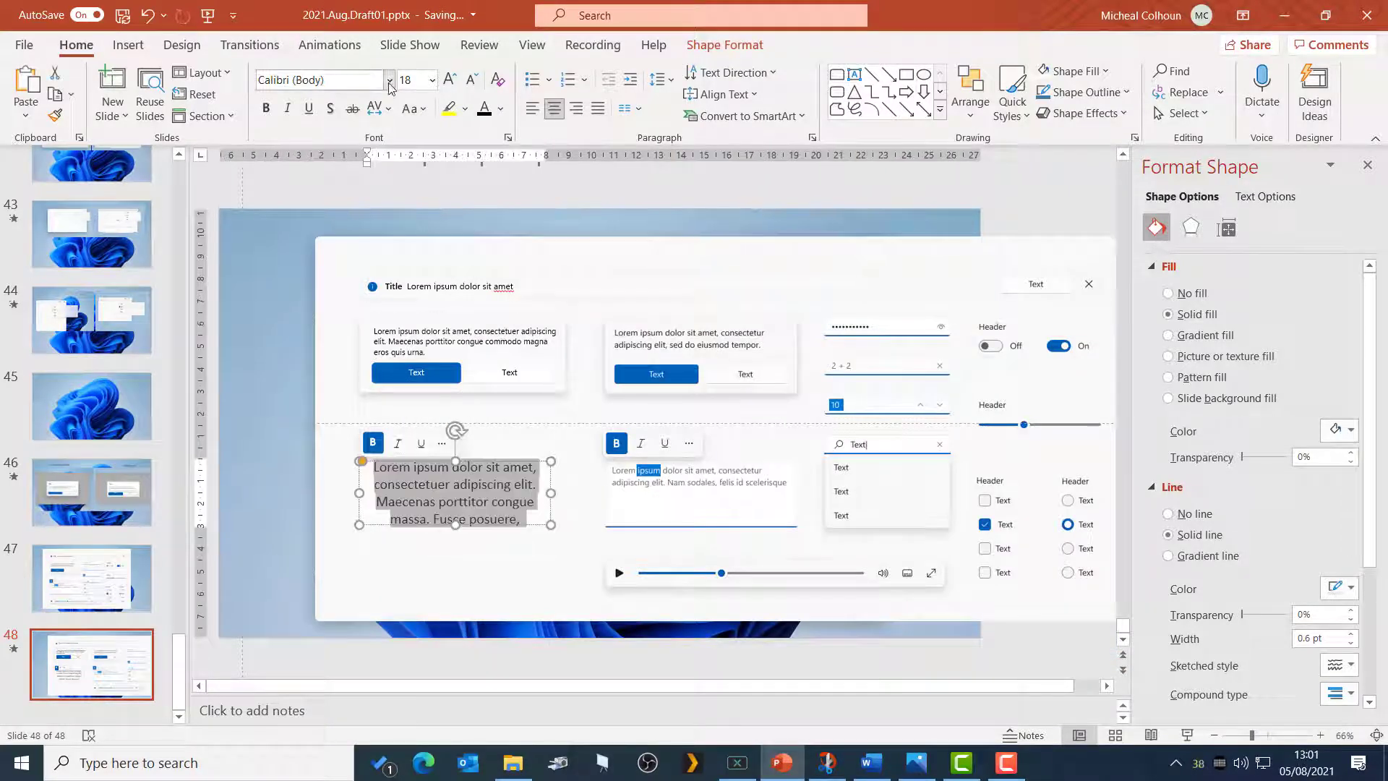
click(389, 80)
click(421, 499)
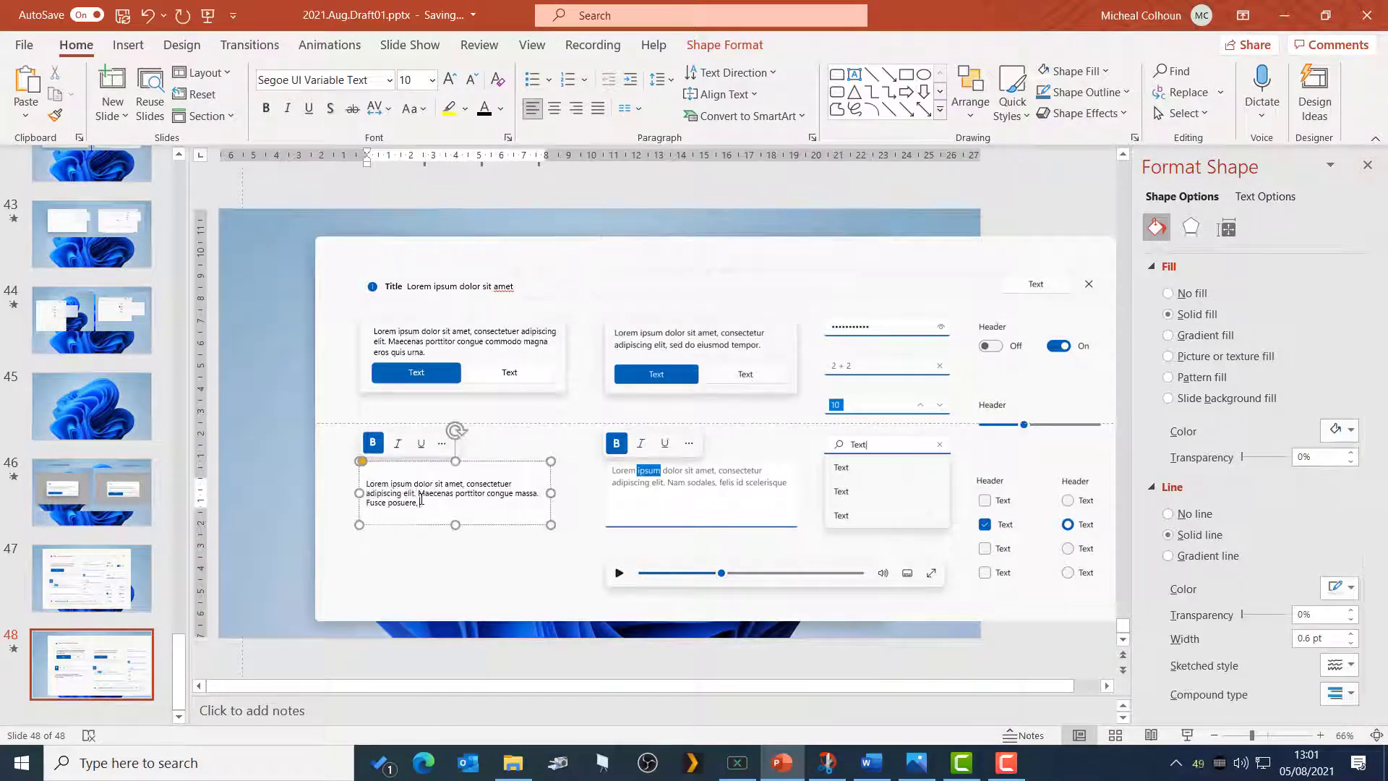
Enlarge the upper-left card text and the lower-left box text to size 11.
click(433, 344)
key(ctrl+a)
key(ctrl+bracketright)
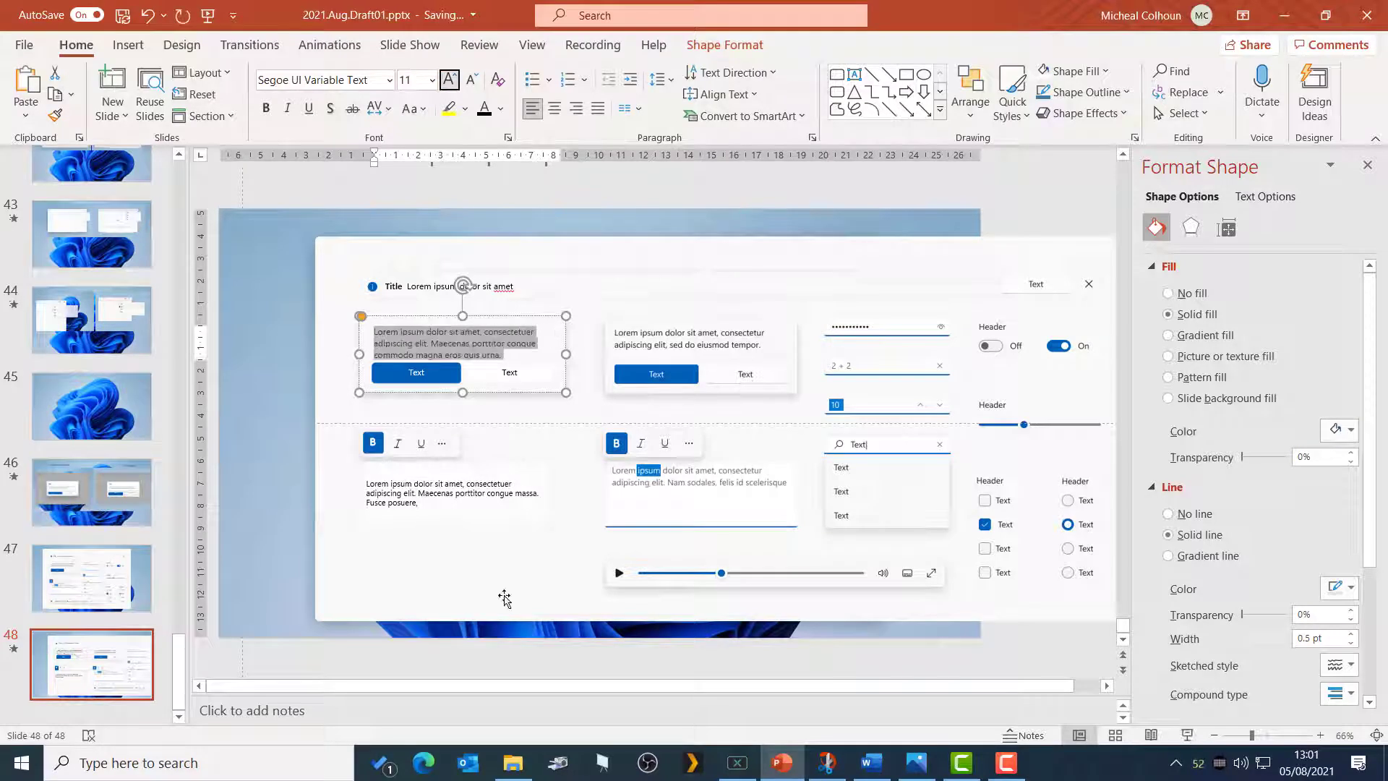
click(448, 492)
key(ctrl+a)
key(ctrl+bracketright)
Adjust the lower-left text box's top margin, first to 0 and then to 0.15 cm.
click(1265, 196)
click(1227, 228)
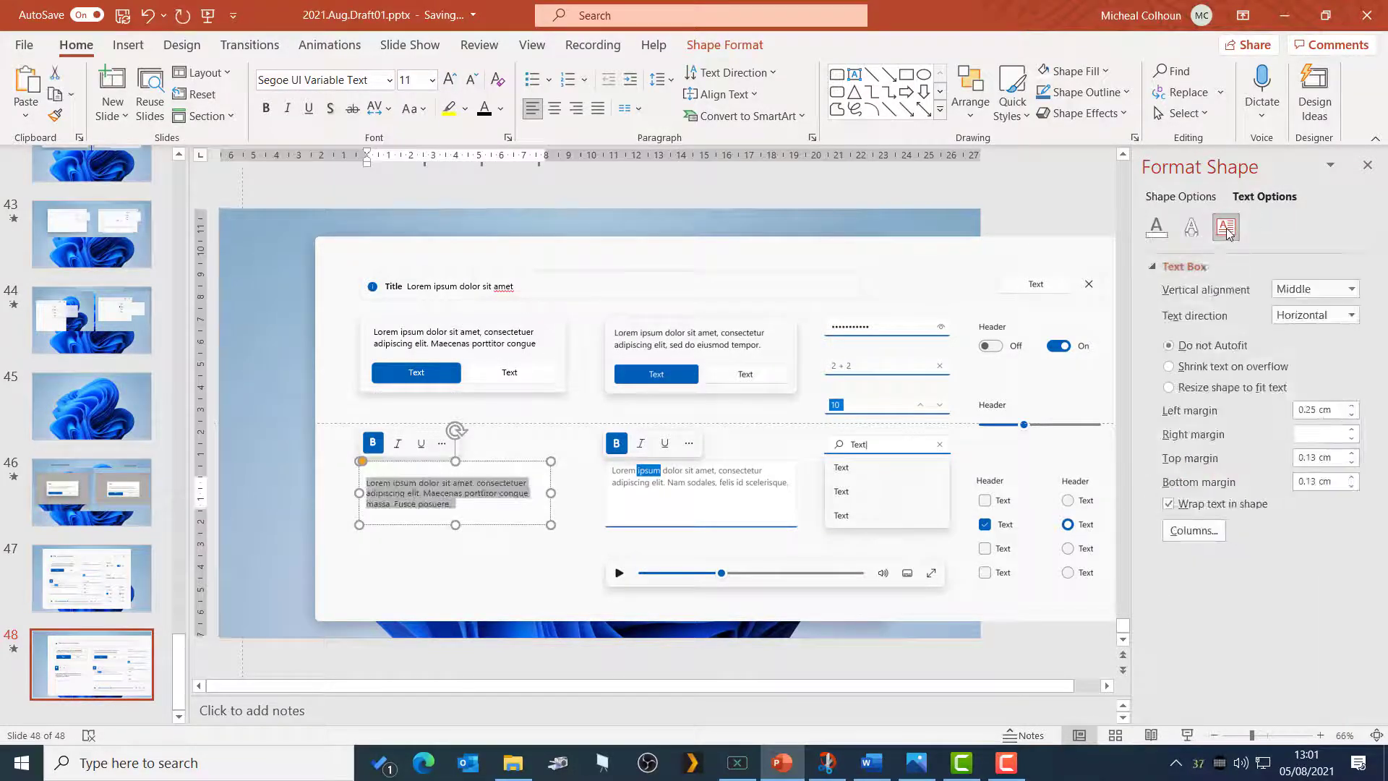
click(1325, 436)
text(0)
key(Return)
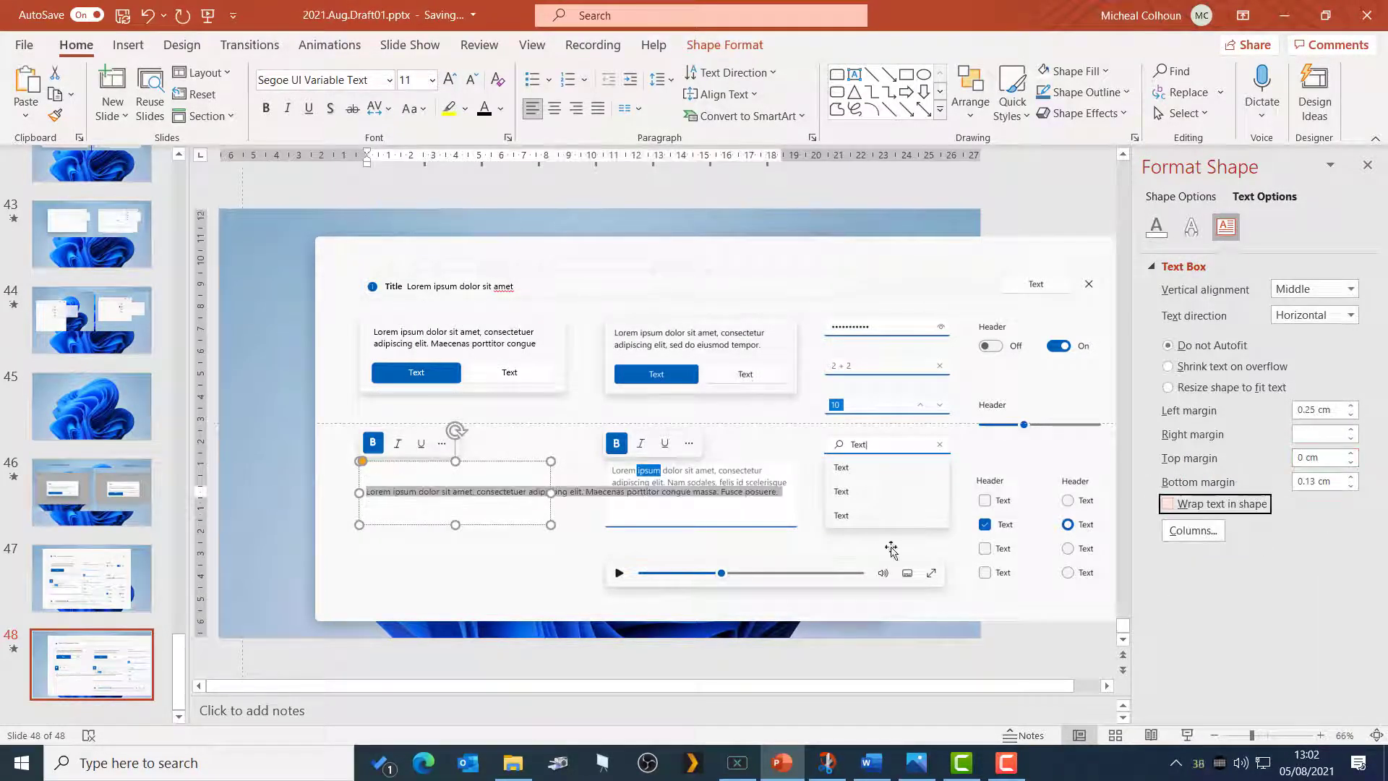
click(424, 621)
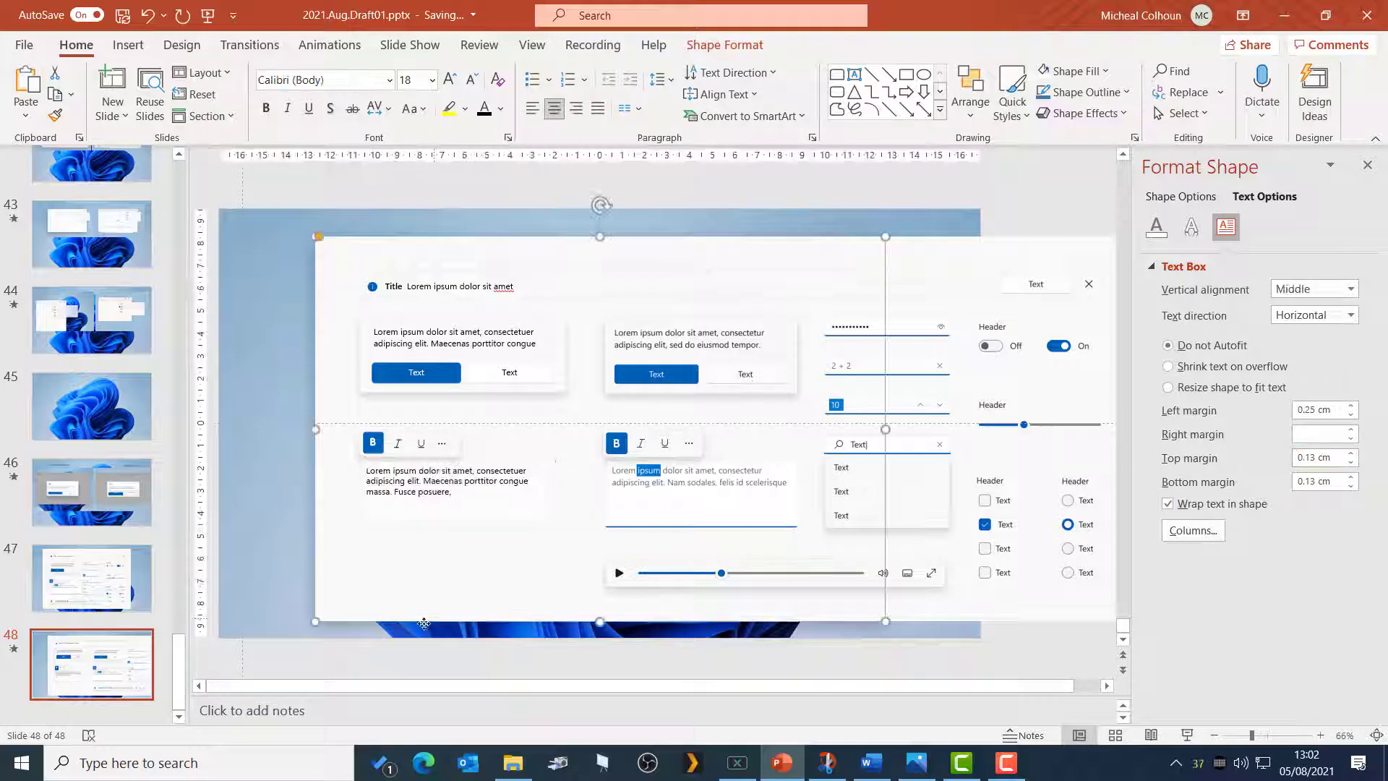
scroll(436, 466, up, 5)
triple_click(537, 504)
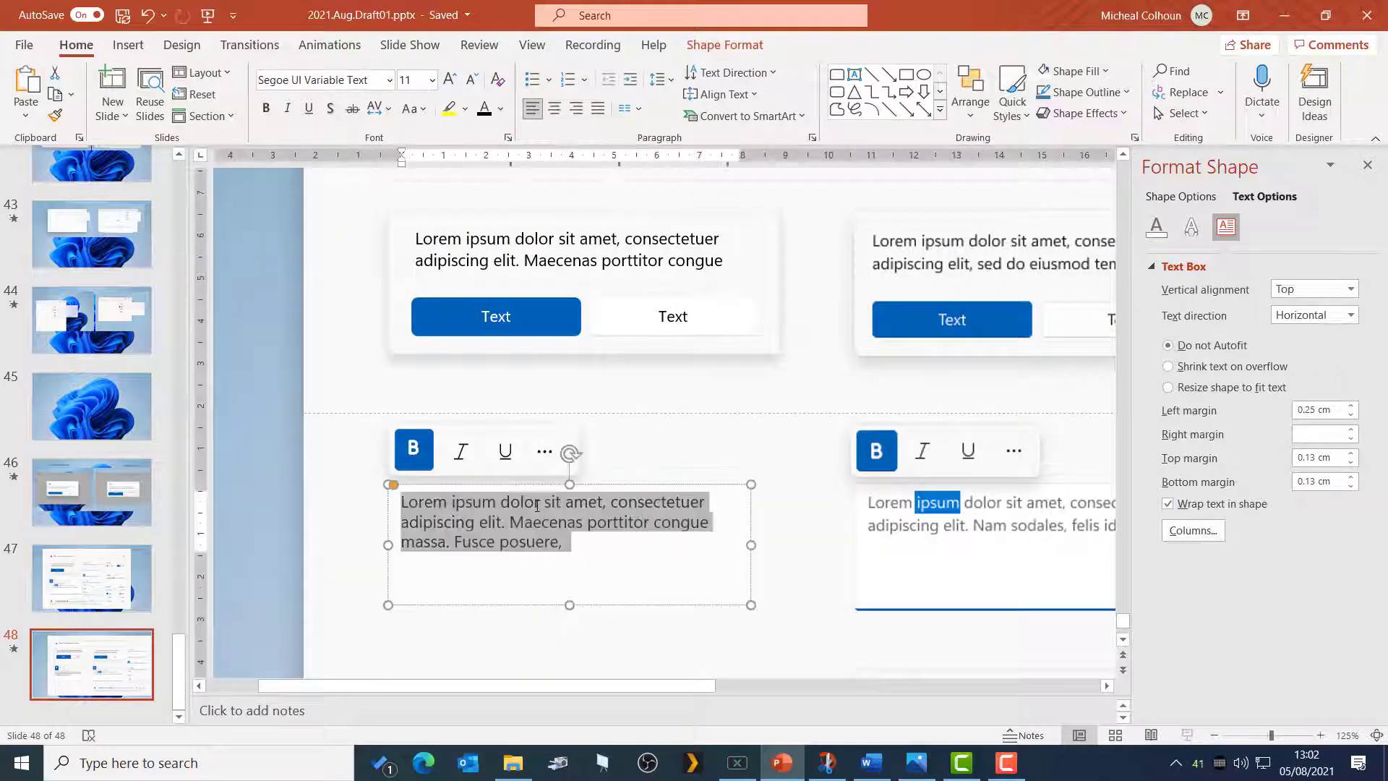
click(1350, 453)
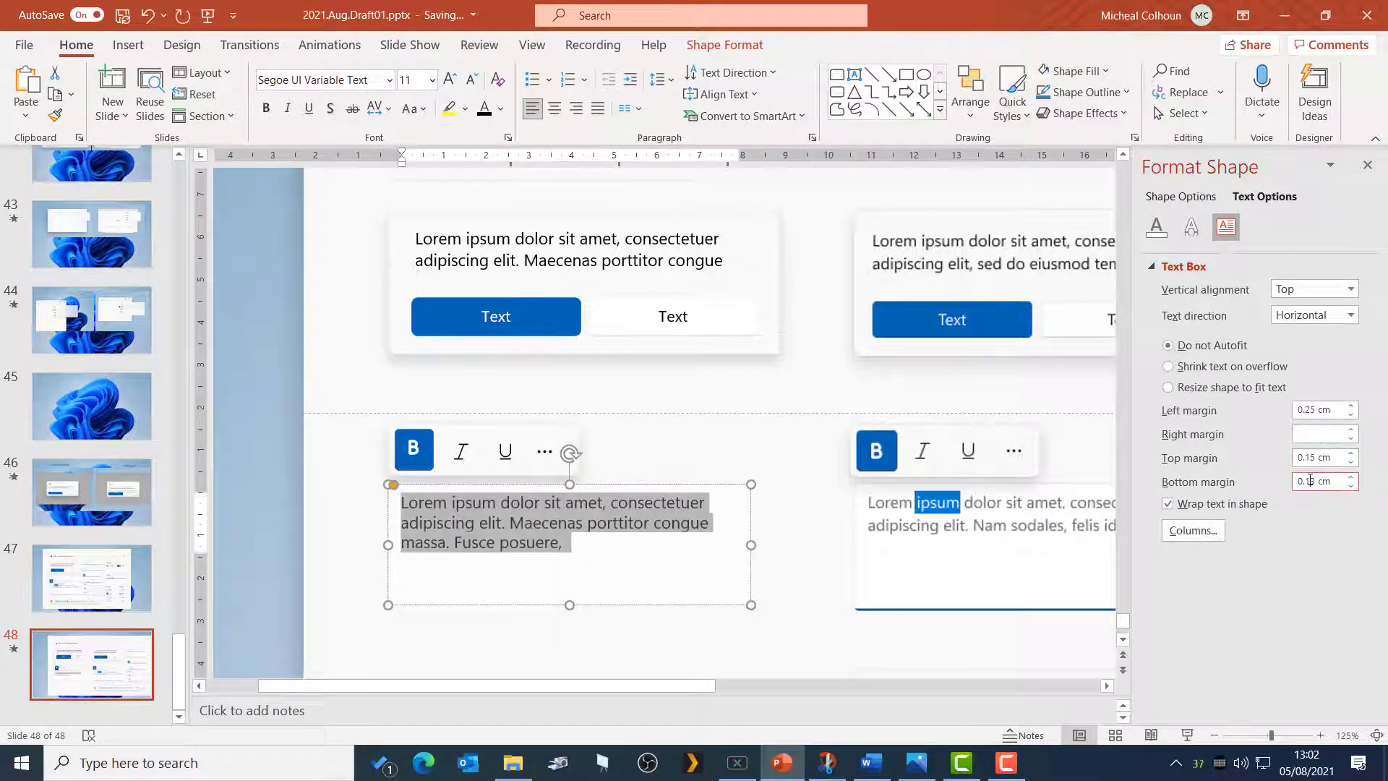
Duplicate the text box, clear its text, place it over the original and fill it solid blue.
key(ctrl+d)
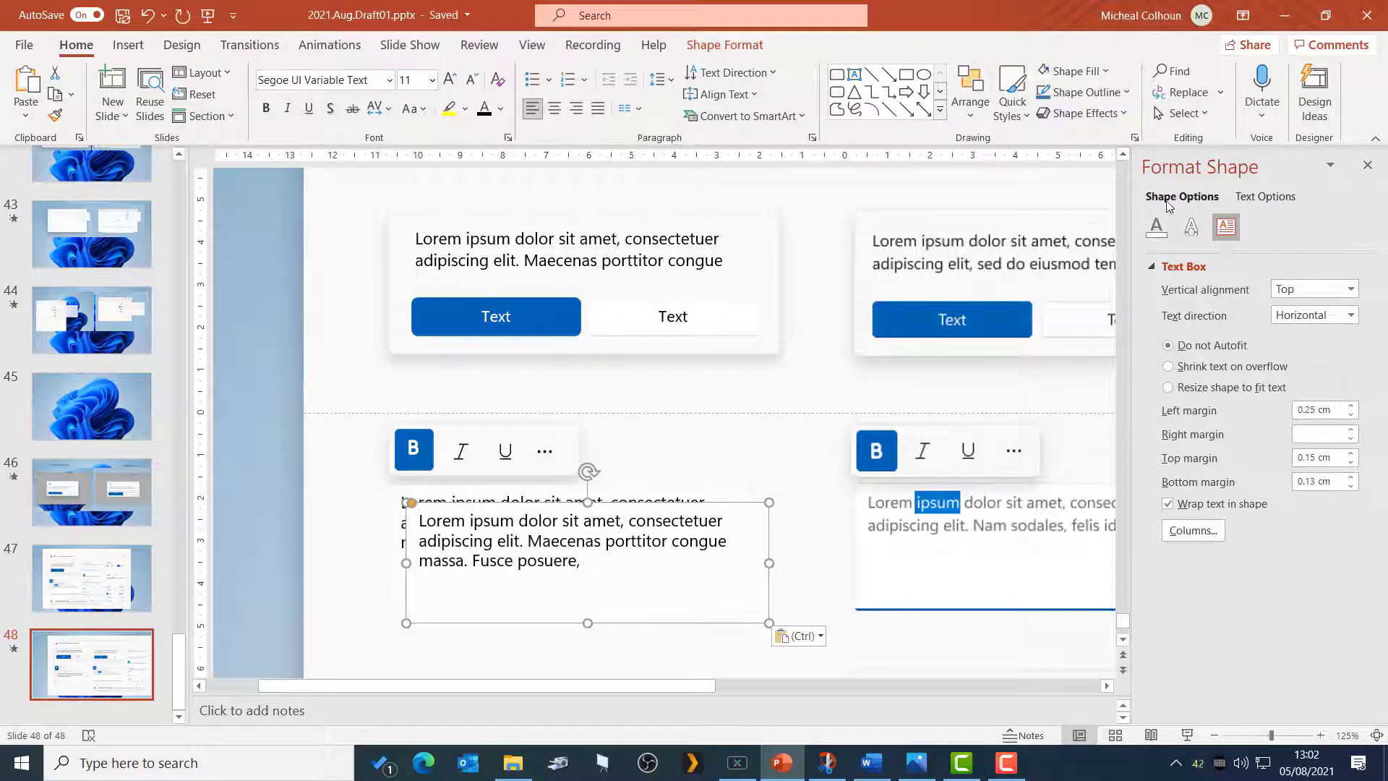
click(1169, 205)
click(1340, 587)
click(1255, 568)
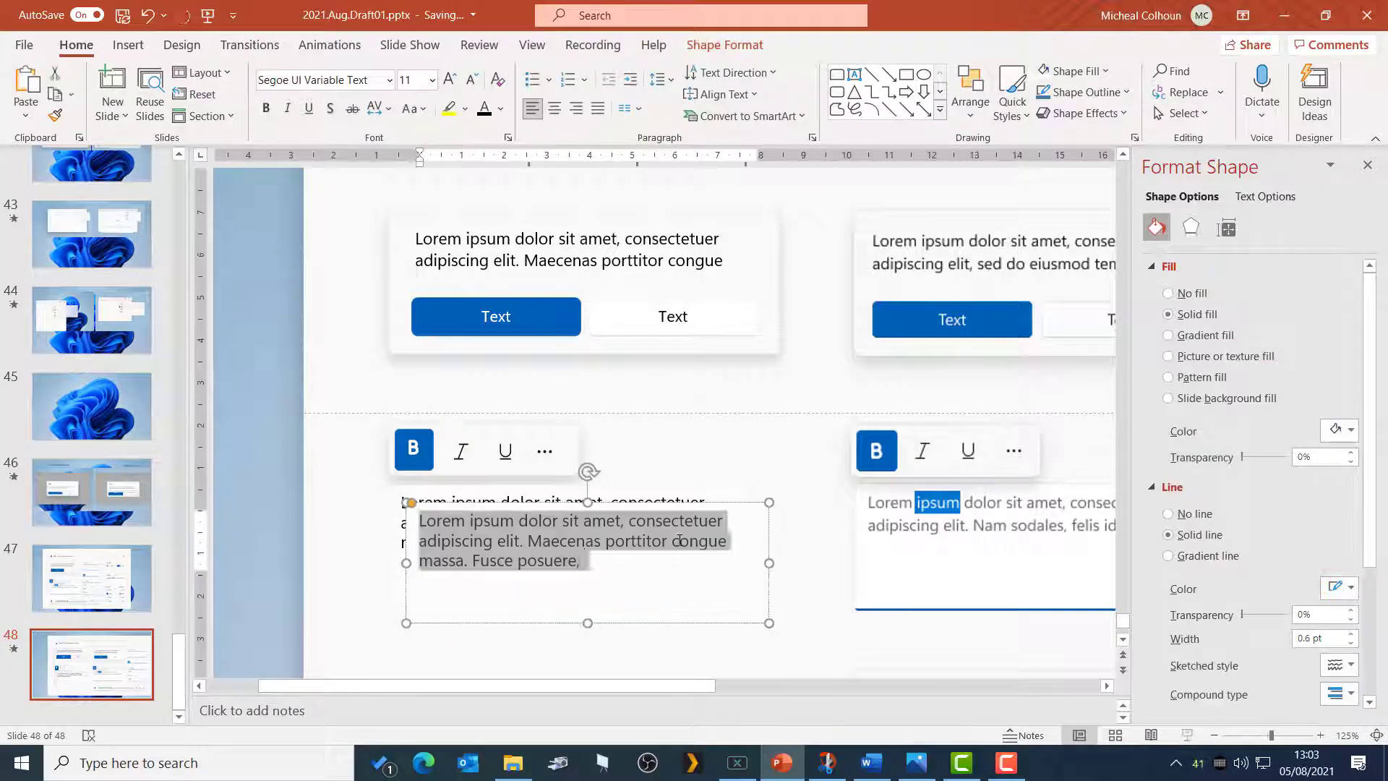
key(Delete)
drag(687, 595, 669, 593)
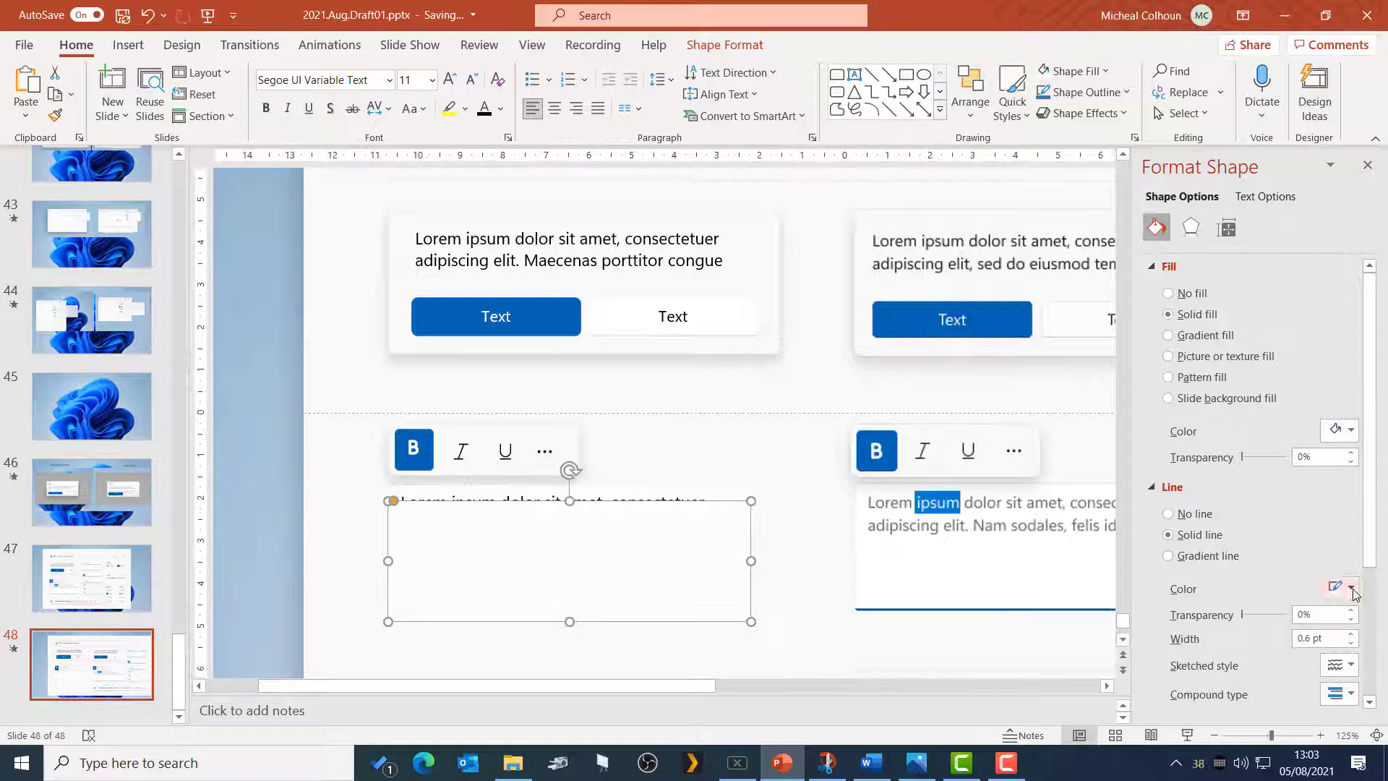
click(427, 456)
click(1338, 430)
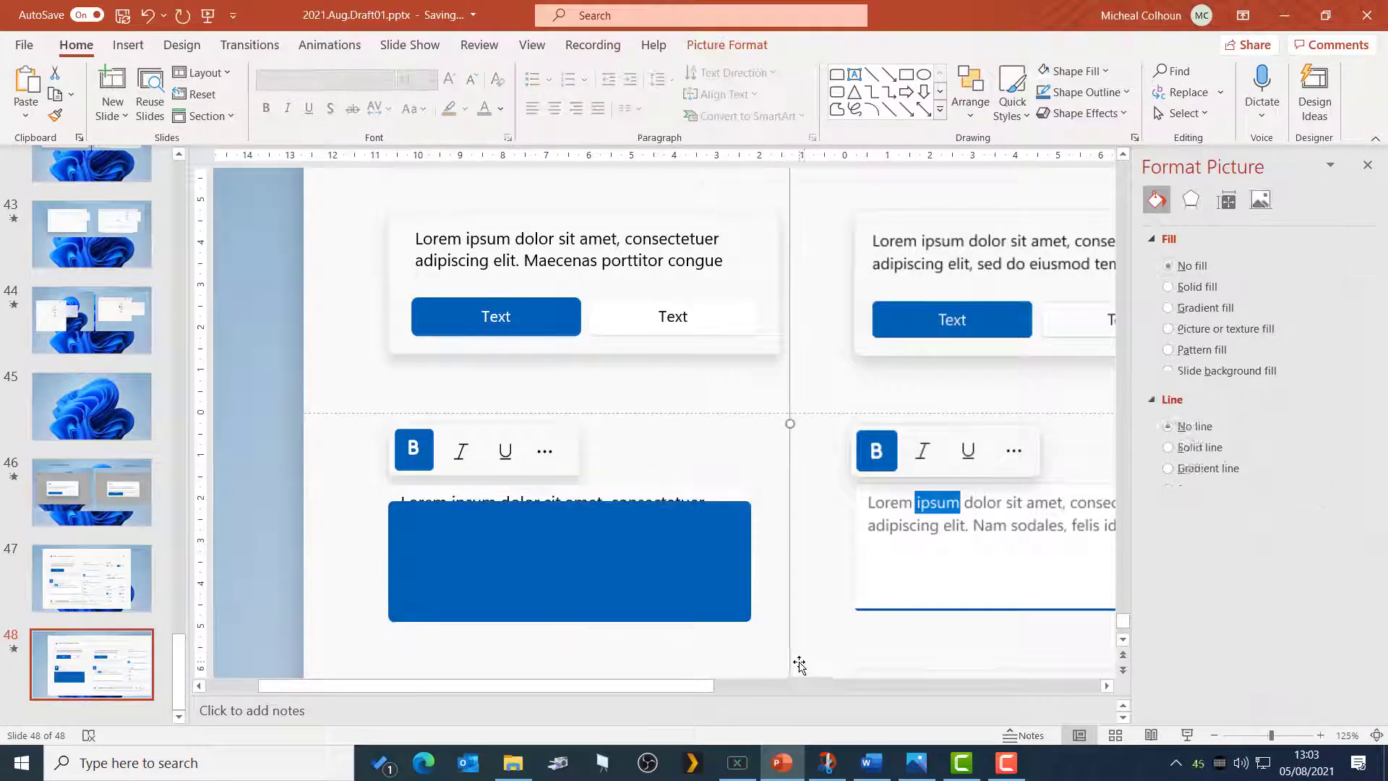
Send the blue rectangle behind the text box.
click(657, 564)
right_click(657, 564)
click(867, 297)
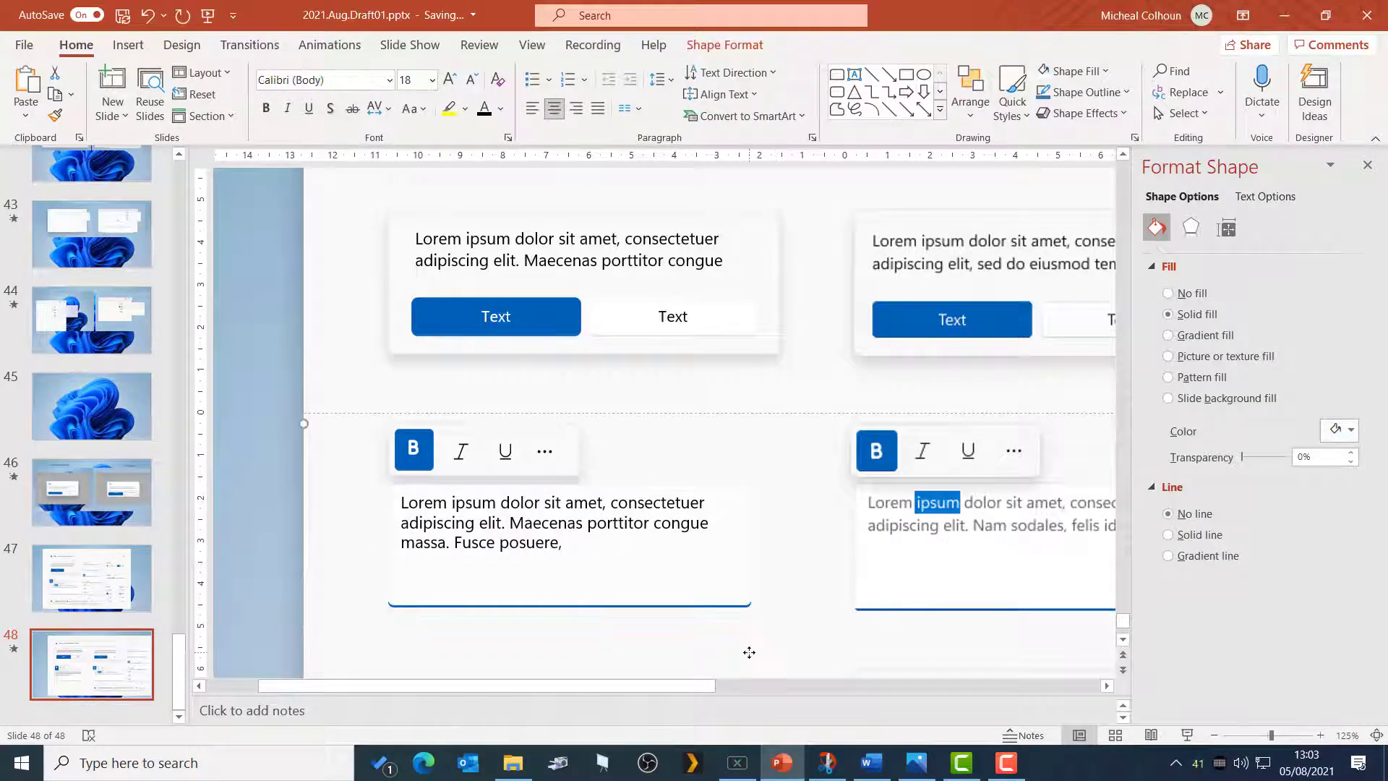
scroll(688, 627, down, 2)
Make the word 'ipsum' white with a blue text highlight.
double_click(367, 486)
click(500, 108)
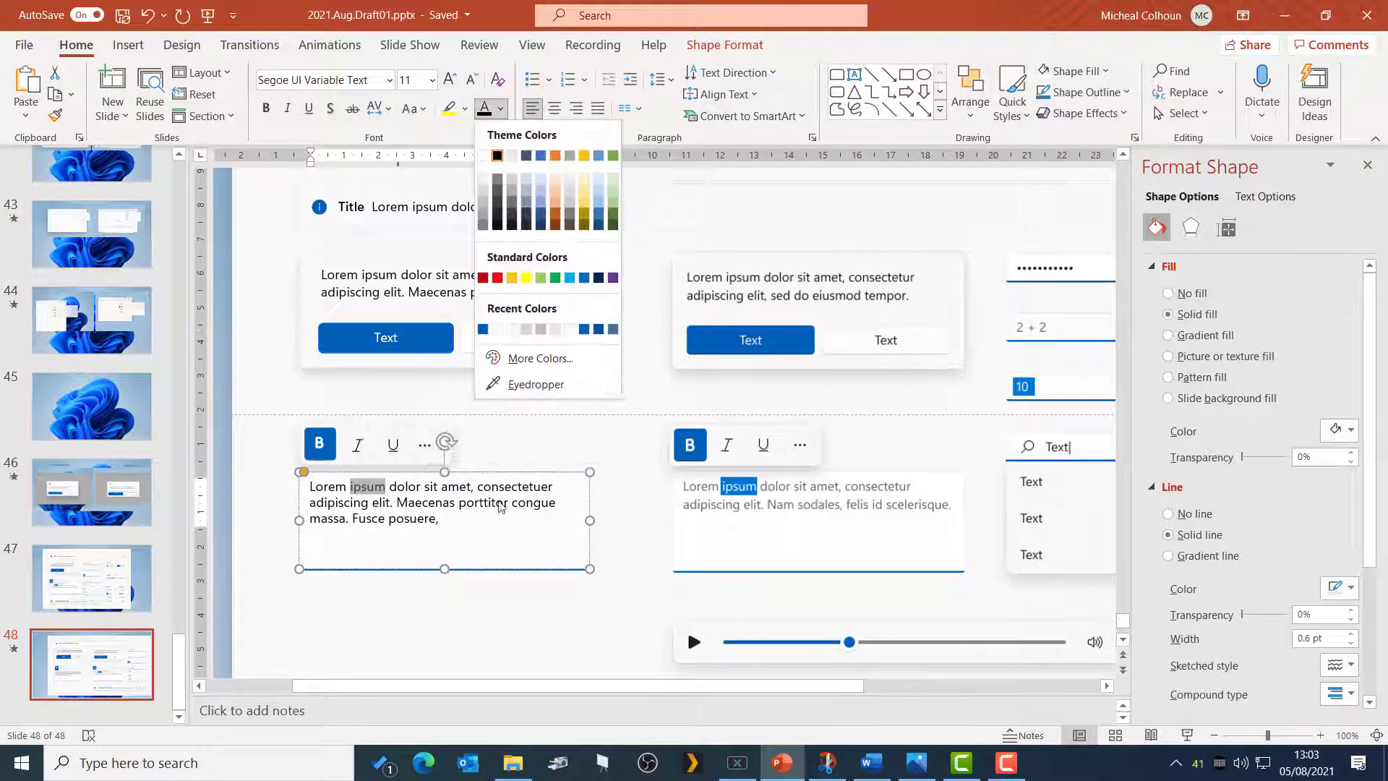
click(483, 156)
click(1261, 199)
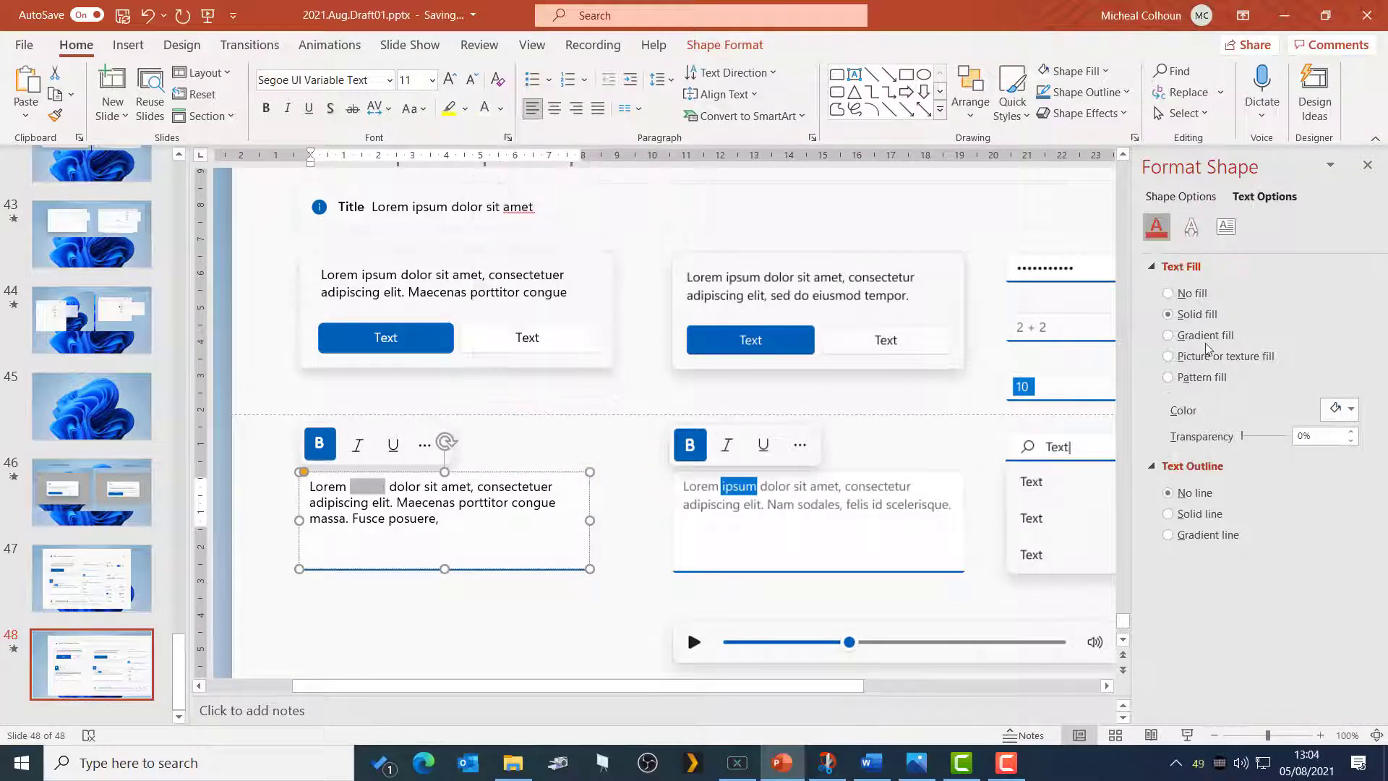
click(1354, 412)
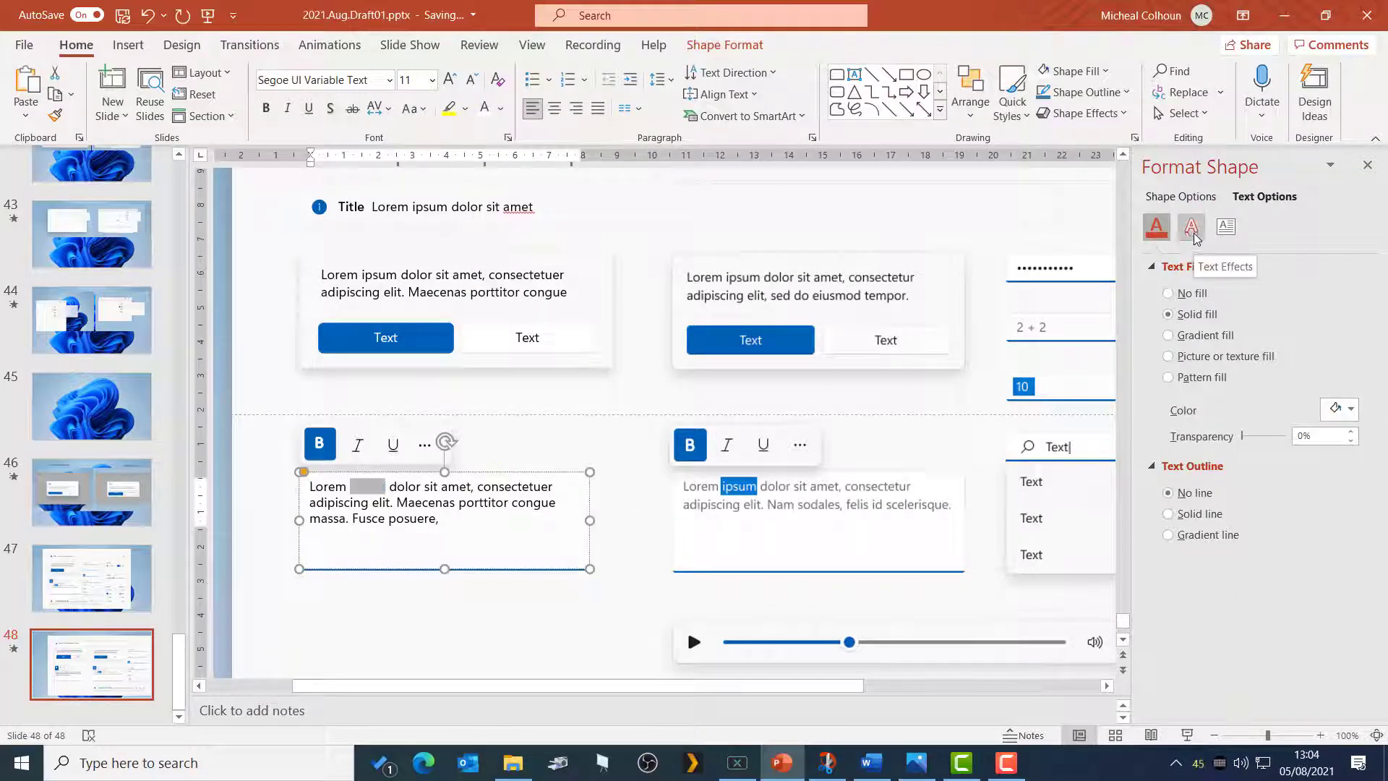
click(1225, 227)
click(463, 114)
click(465, 110)
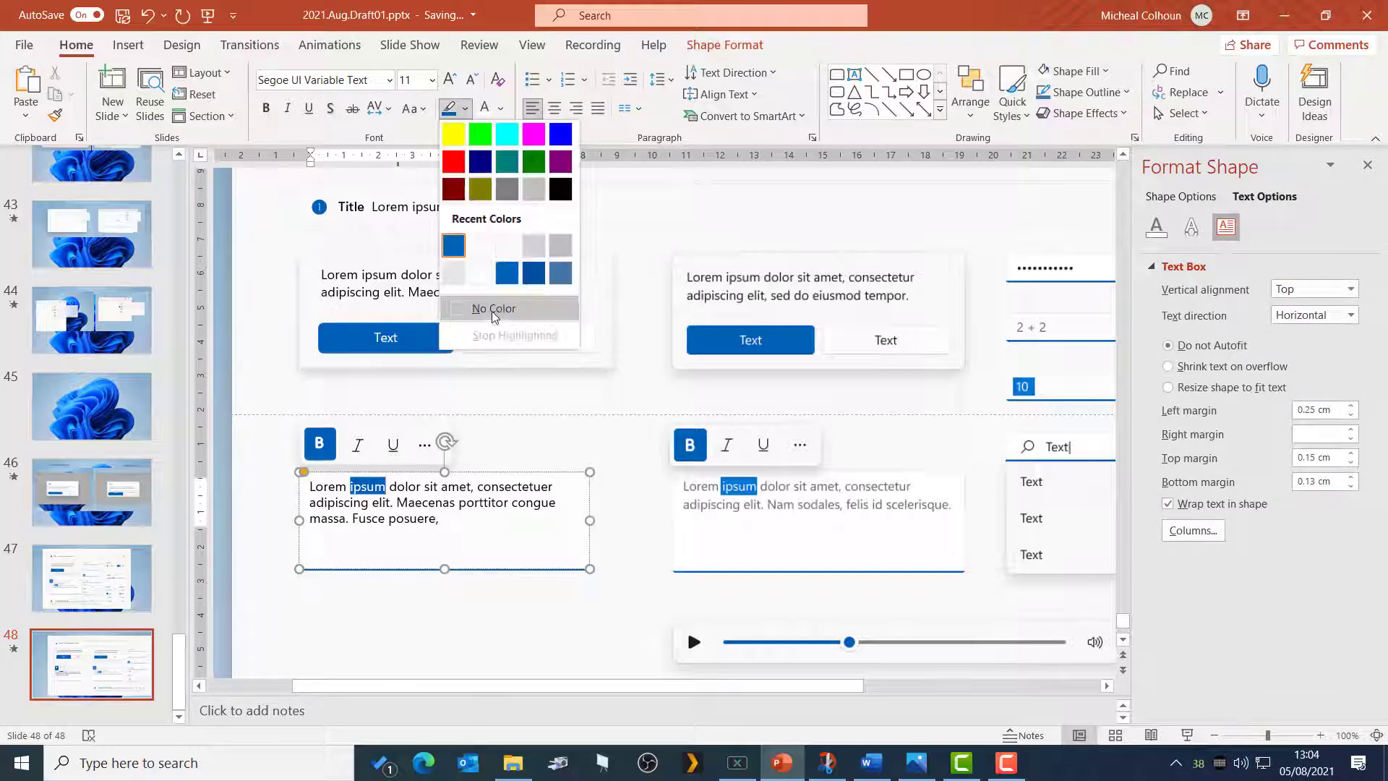
click(466, 613)
ctrl+scroll(466, 614, down, 3)
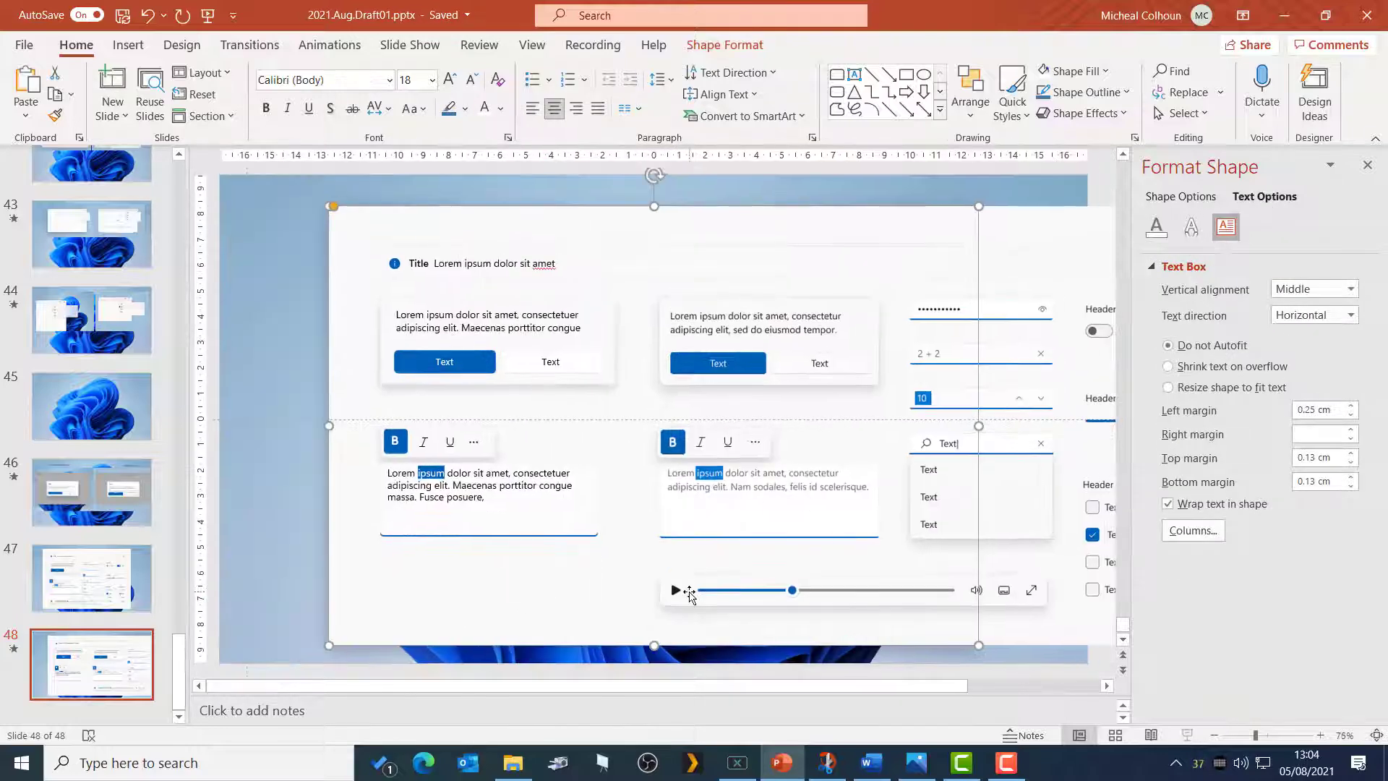
click(685, 590)
Paste a copy of the top-left card below the text fields and delete its text.
click(485, 574)
click(484, 318)
drag(485, 318, 499, 586)
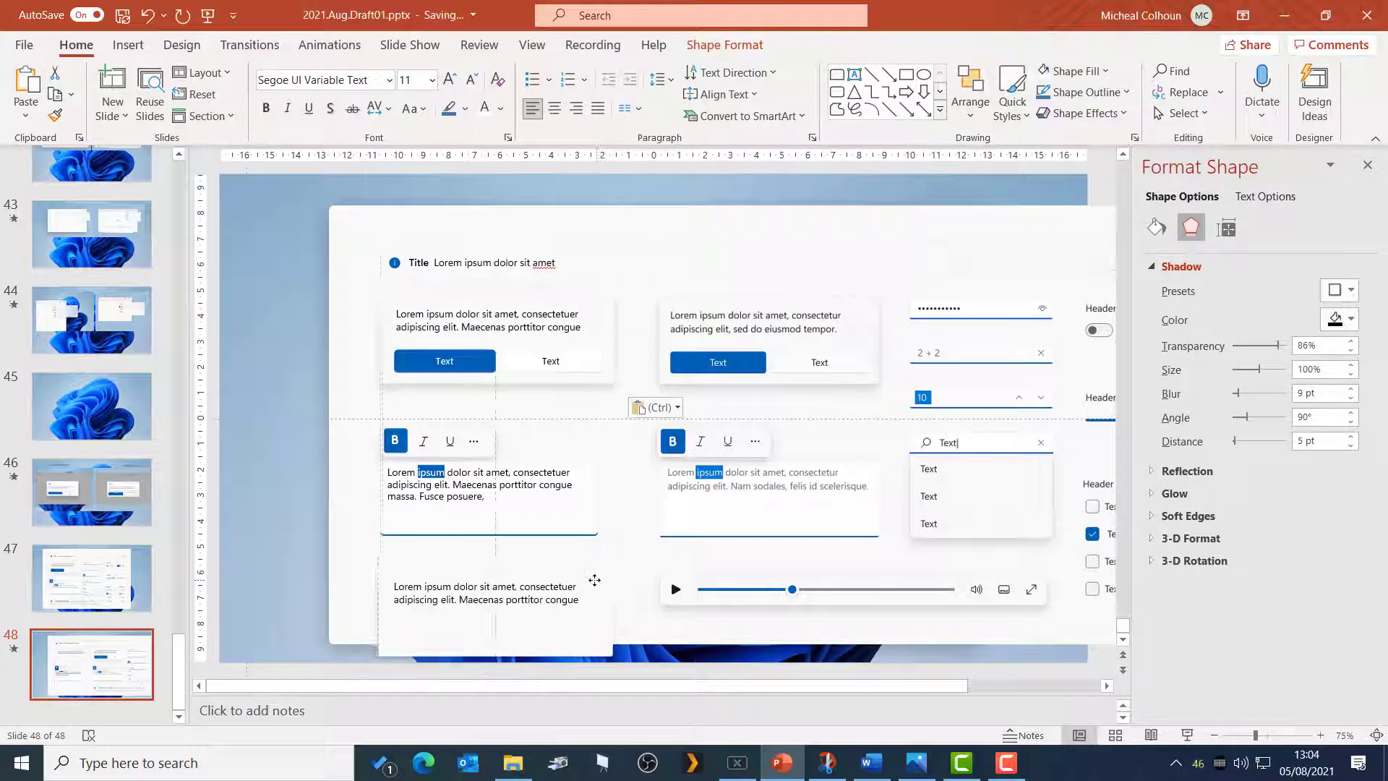
mouse_move(383, 578)
mouse_down()
mouse_move(585, 600)
mouse_move(706, 592)
mouse_up()
key(Delete)
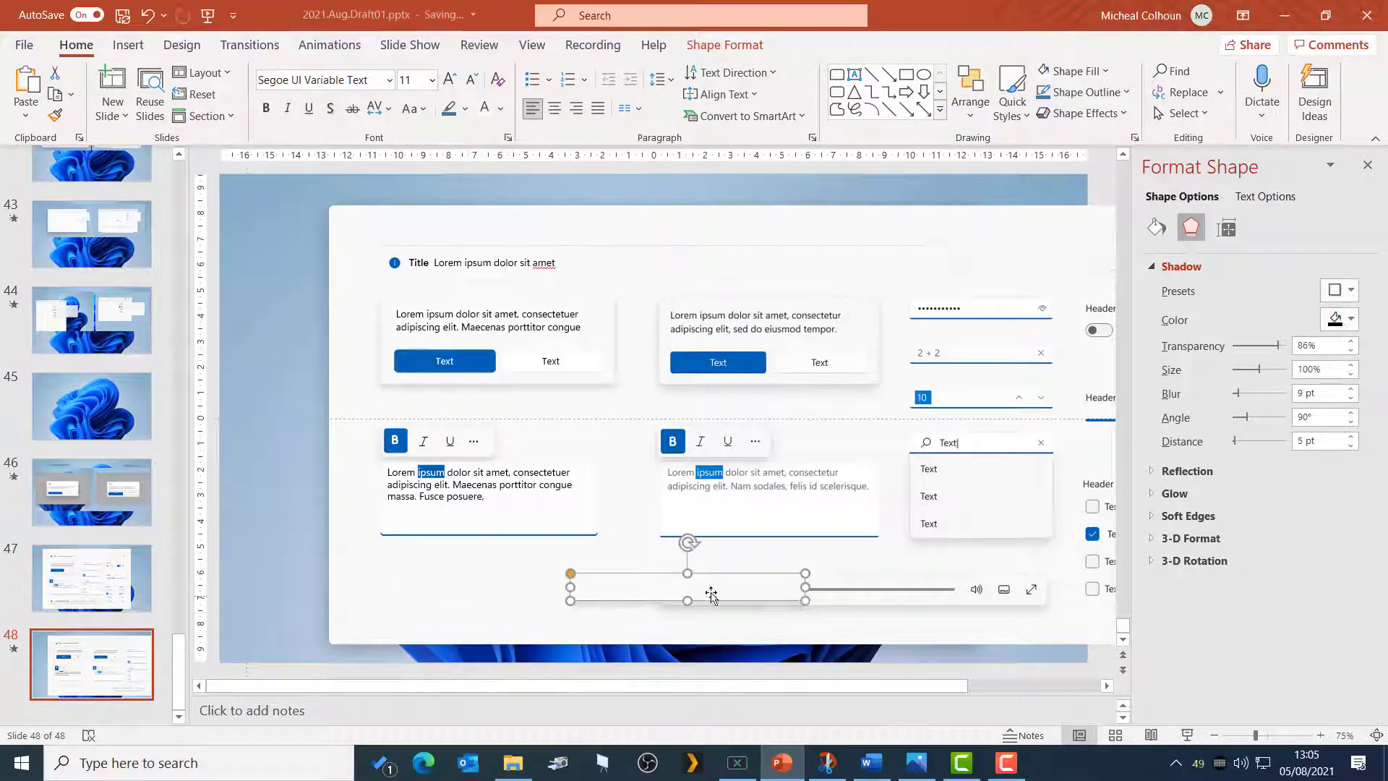
ctrl+scroll(706, 592, up, 10)
ctrl+scroll(668, 457, down, 3)
ctrl+scroll(607, 538, up, 5)
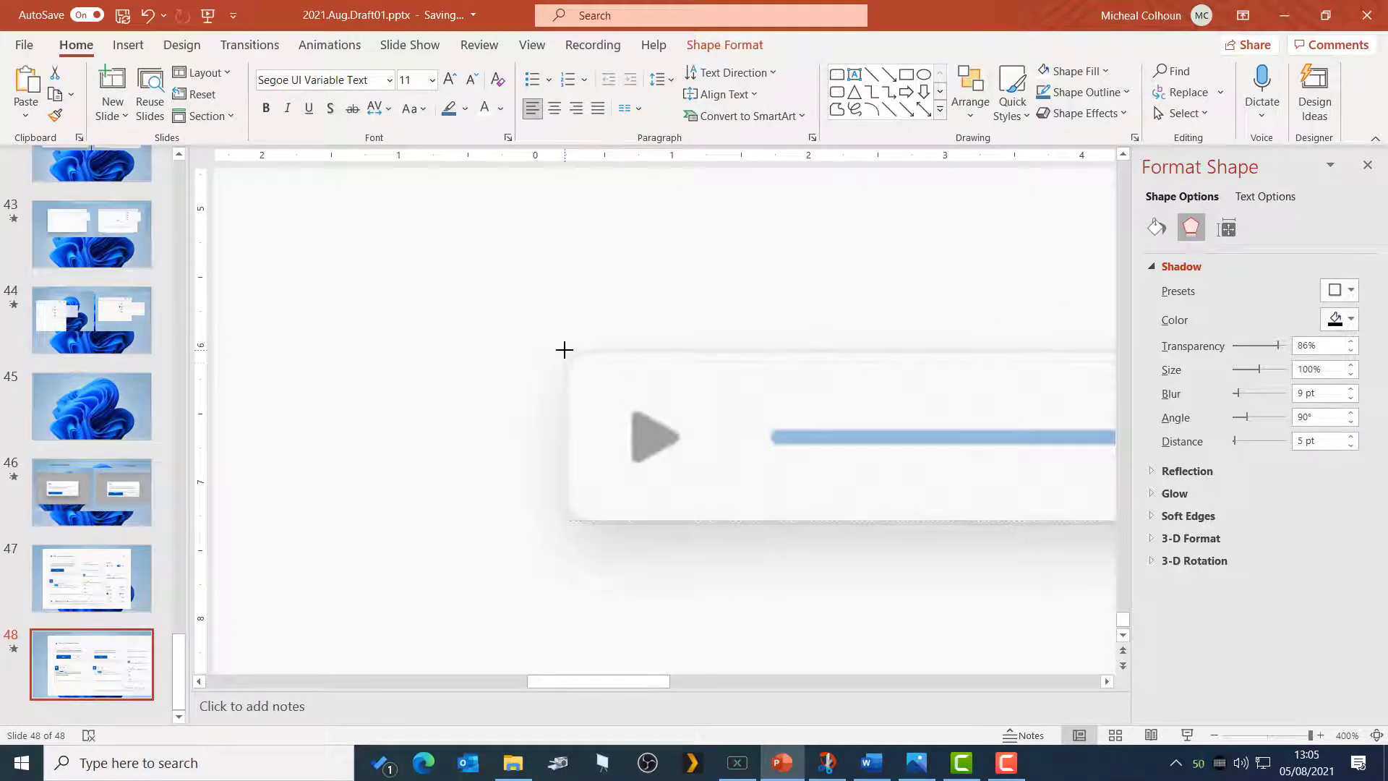
ctrl+scroll(570, 609, down, 3)
ctrl+scroll(657, 580, down, 3)
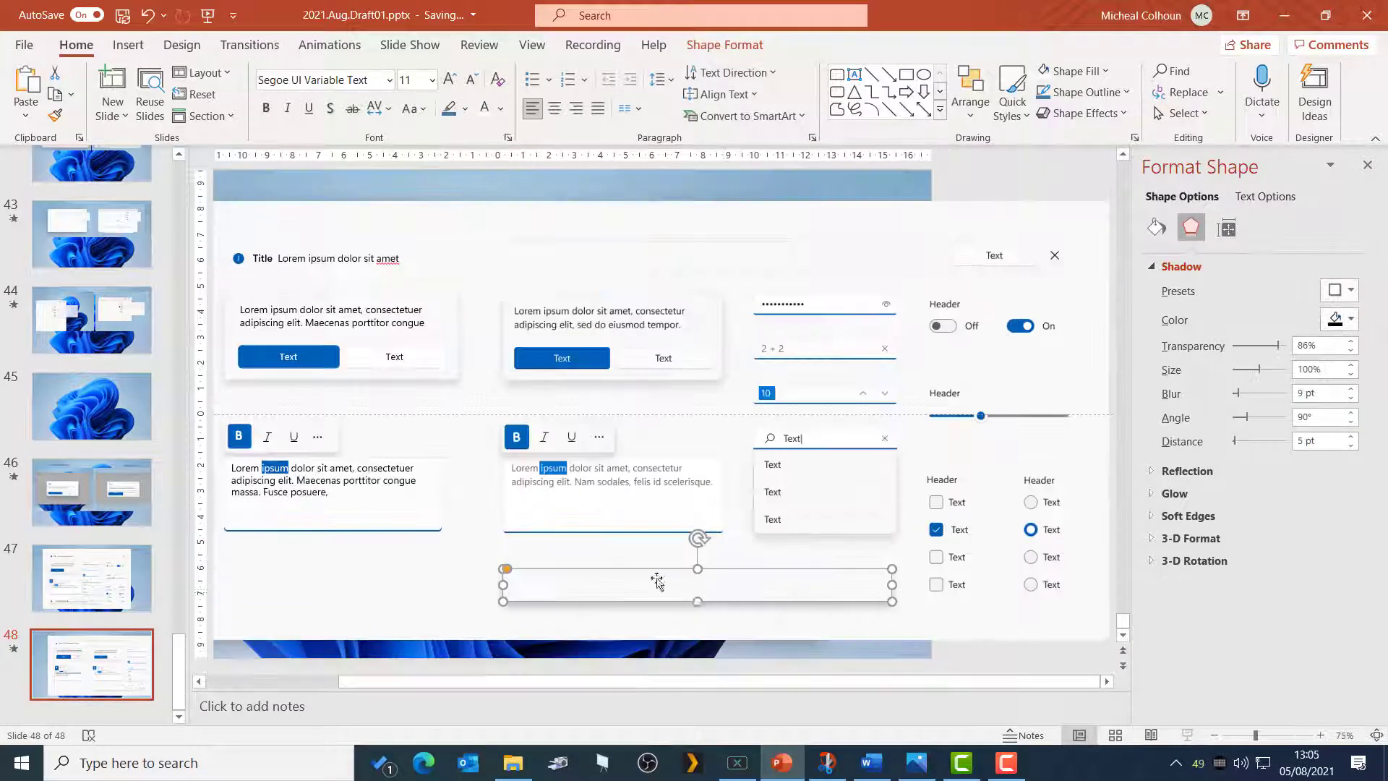
click(286, 595)
Insert a first Segoe Fluent Icons glyph from the Private Use Area into the card.
click(128, 44)
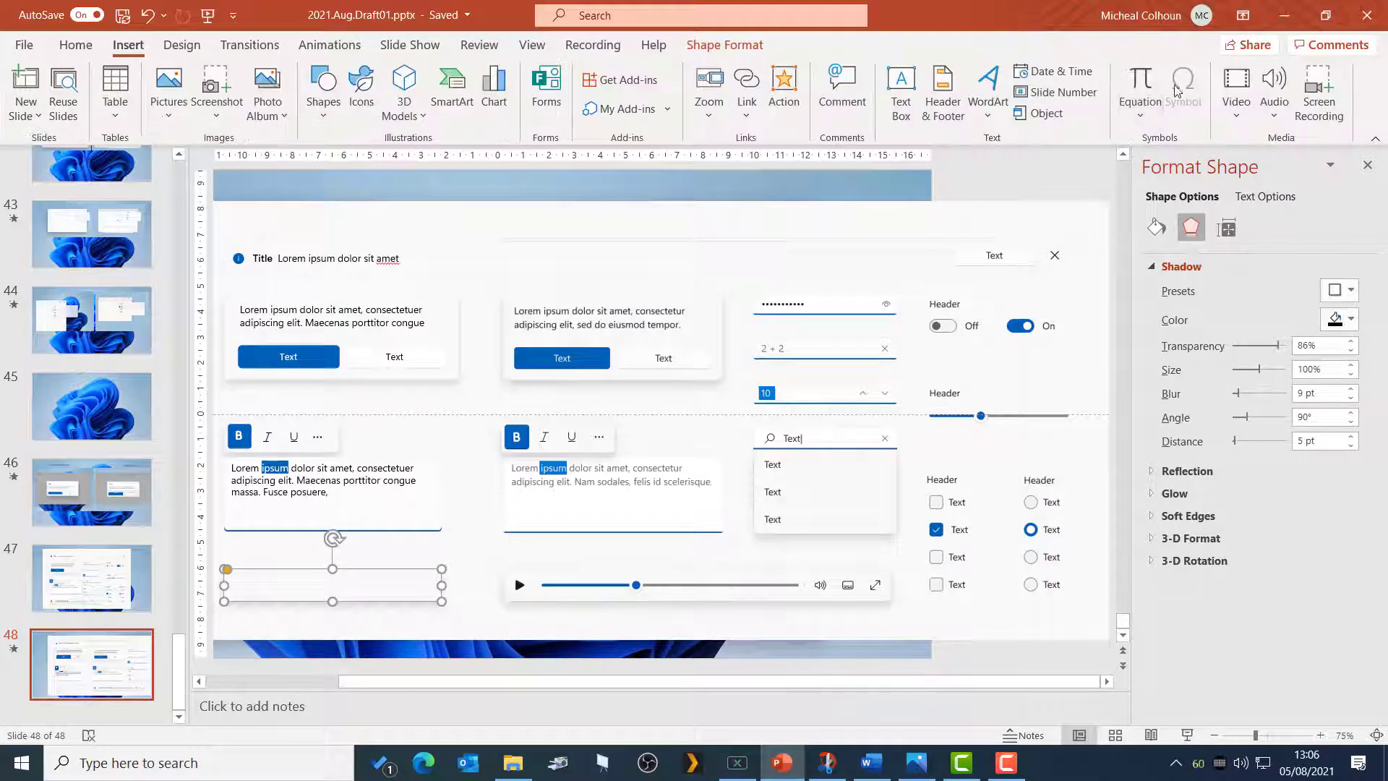
key(F2)
click(1183, 92)
click(660, 262)
drag(660, 284, 662, 350)
scroll(661, 349, up, 3)
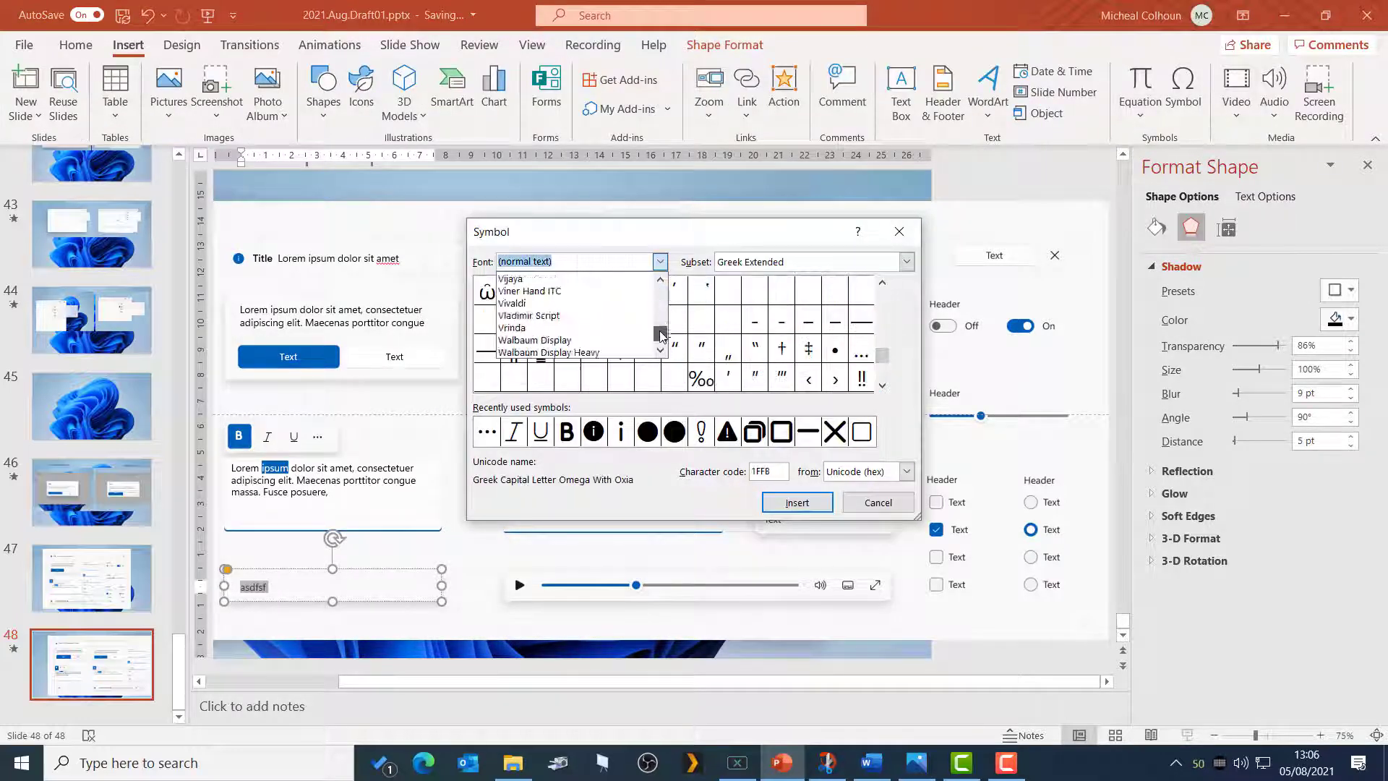
click(574, 340)
click(881, 376)
click(882, 378)
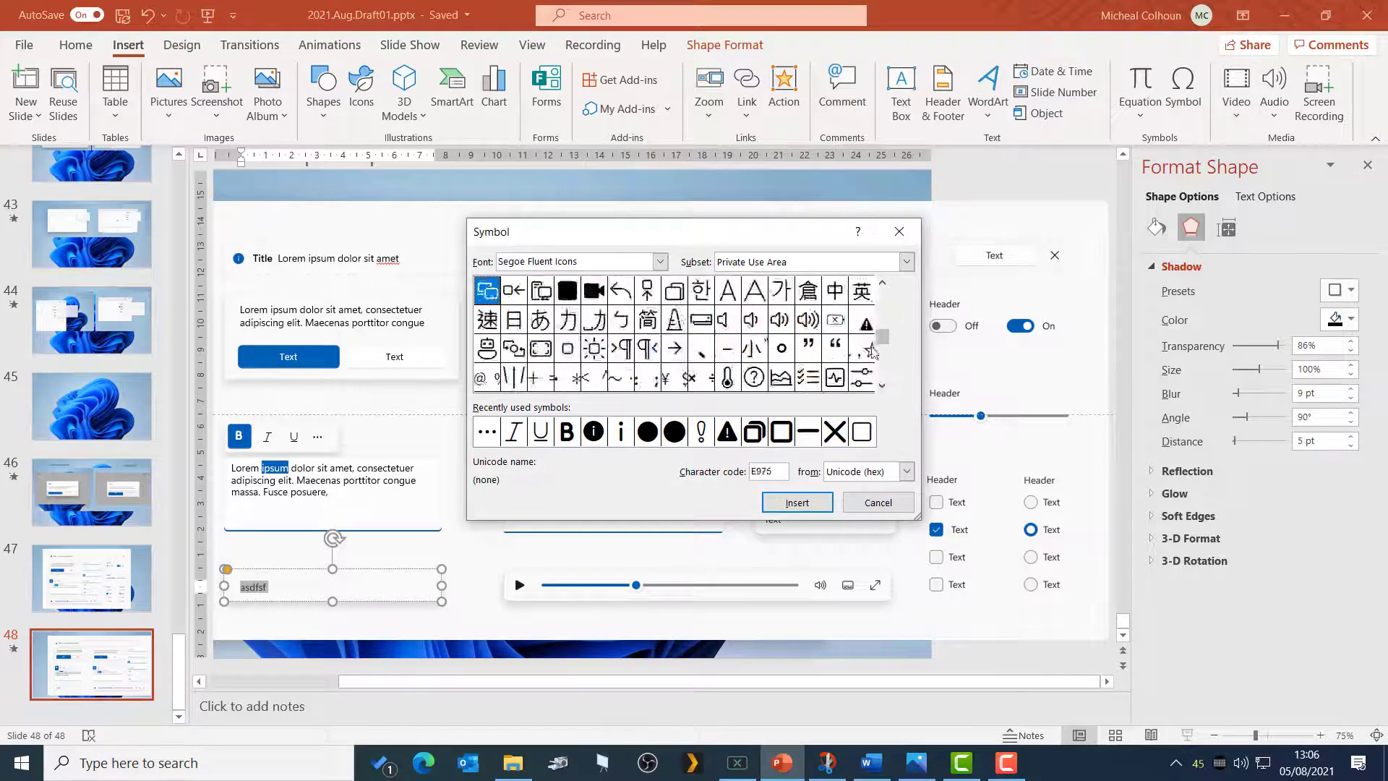
click(882, 288)
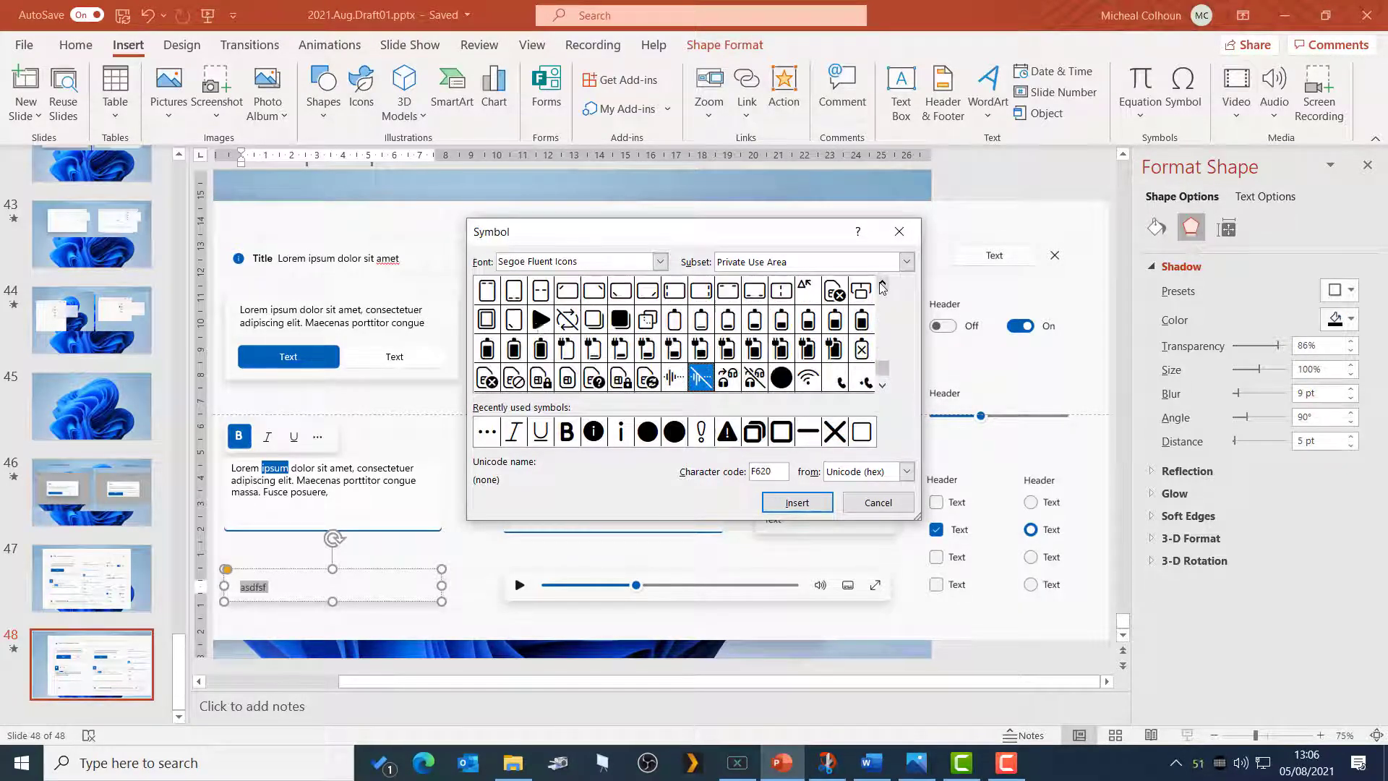
Add the F1DB icon and an arrow icon to the card.
key(Return)
key(Return)
click(884, 286)
text(F4A9)
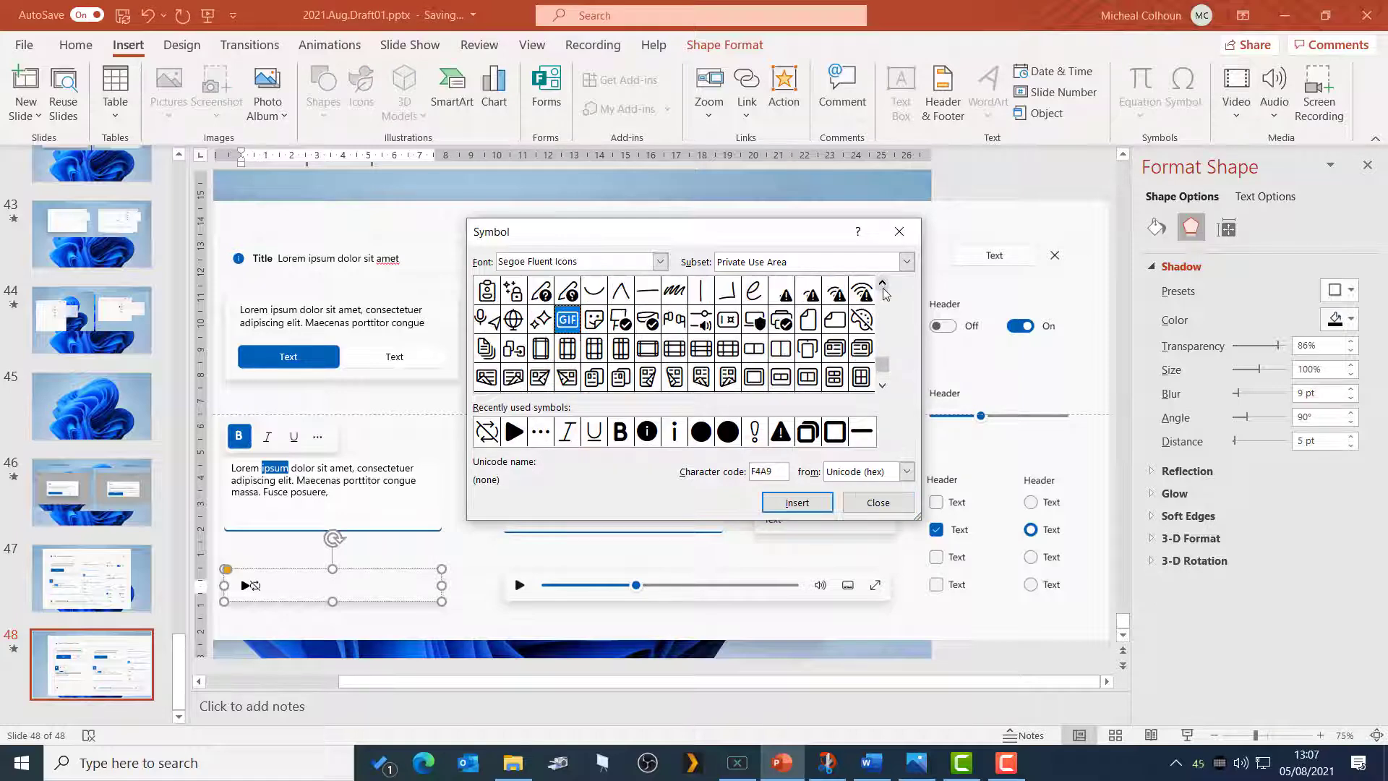
click(883, 287)
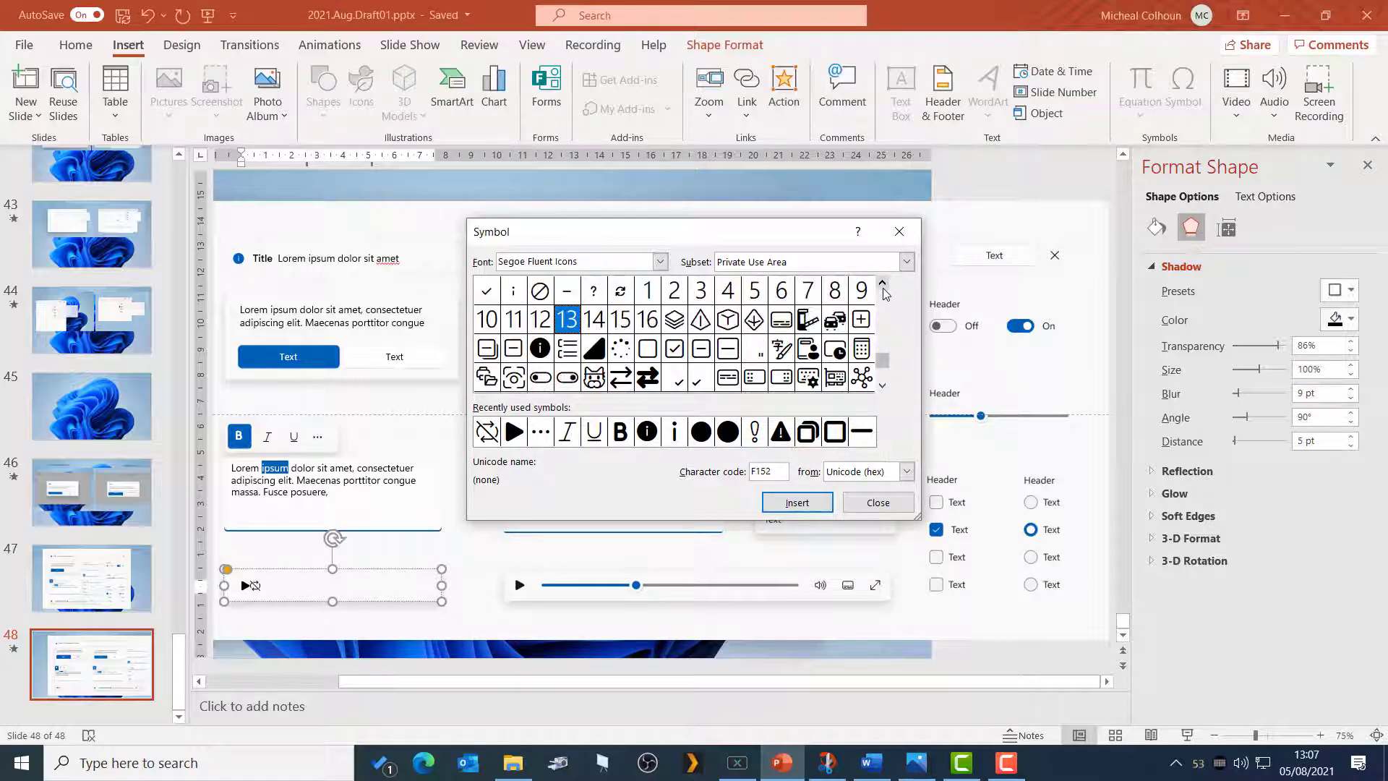
double_click(728, 377)
click(726, 383)
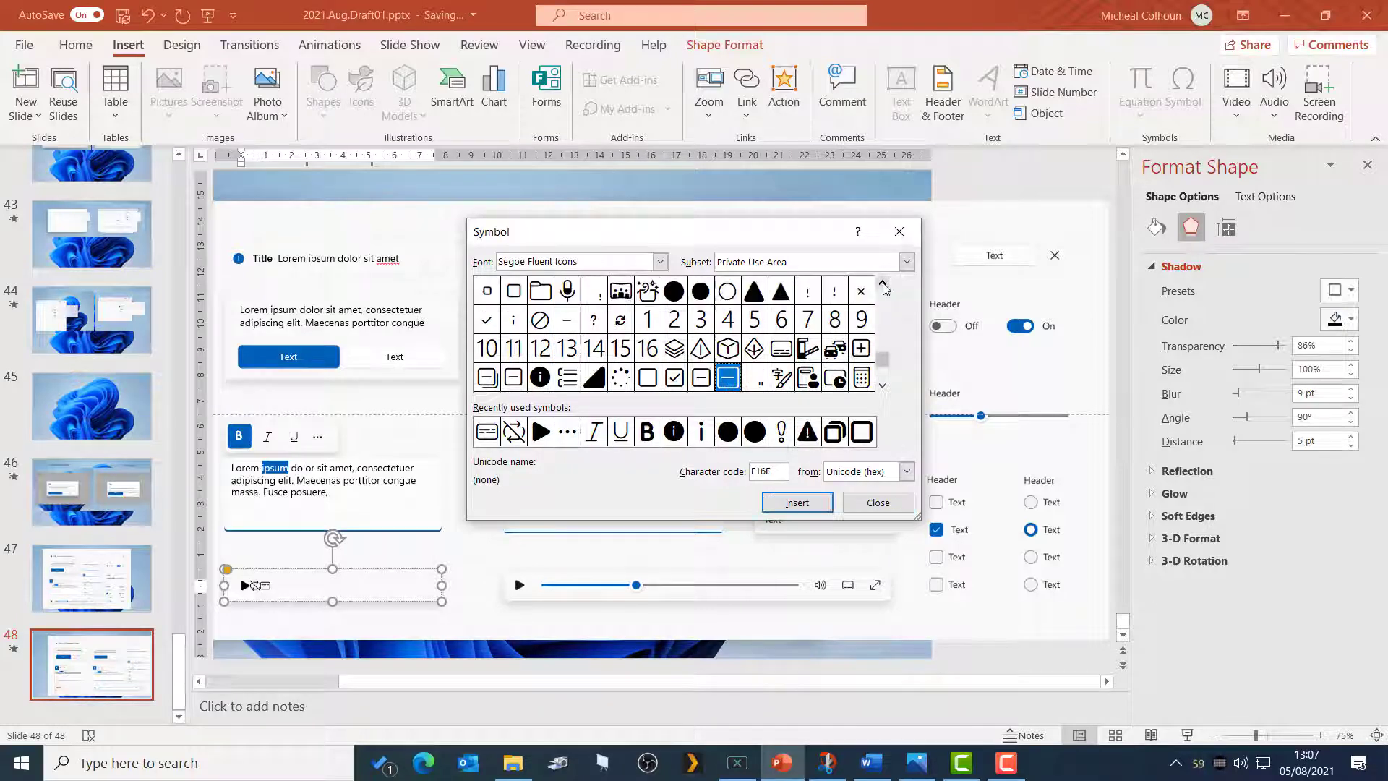
scroll(766, 355, up, 5)
double_click(792, 332)
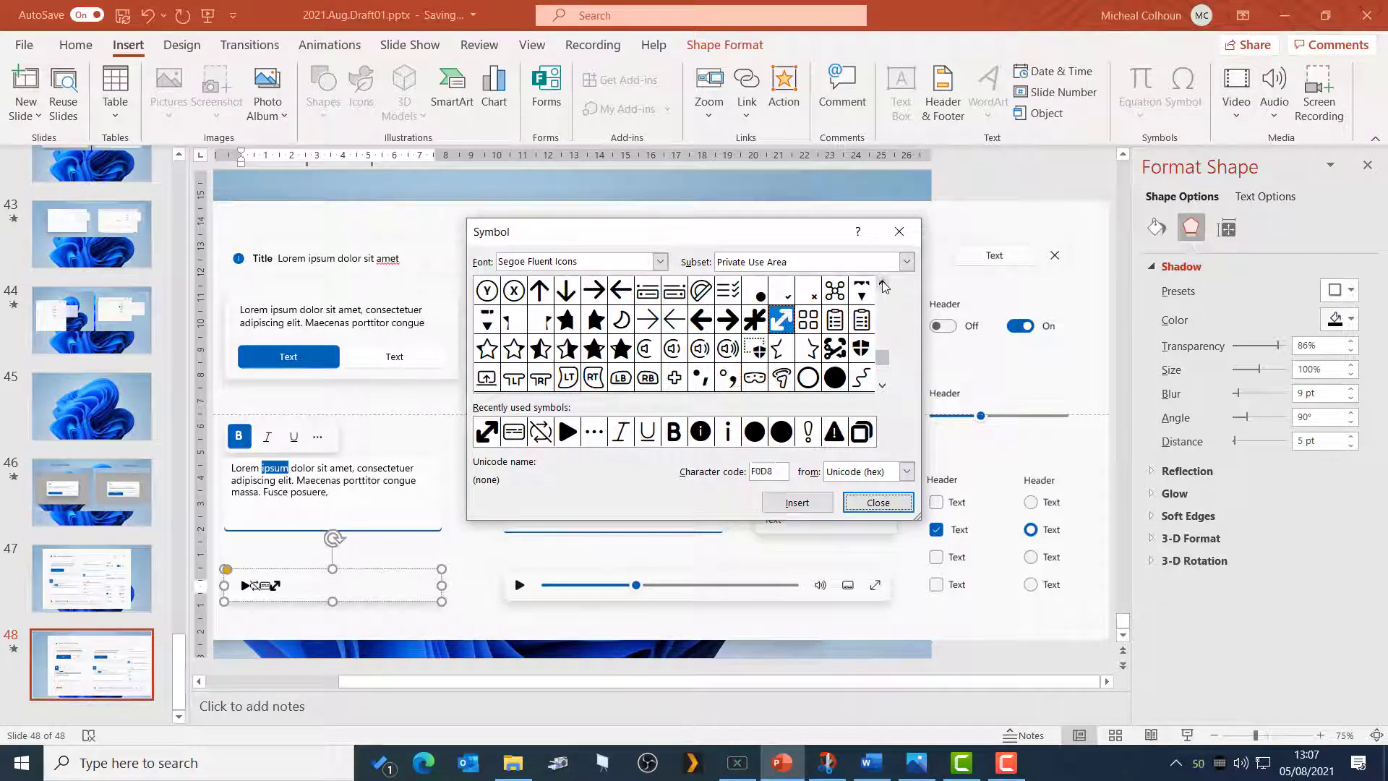
click(883, 287)
Add a keyboard-like icon and the speaker icon to the media bar.
scroll(760, 325, up, 5)
scroll(760, 325, up, 5)
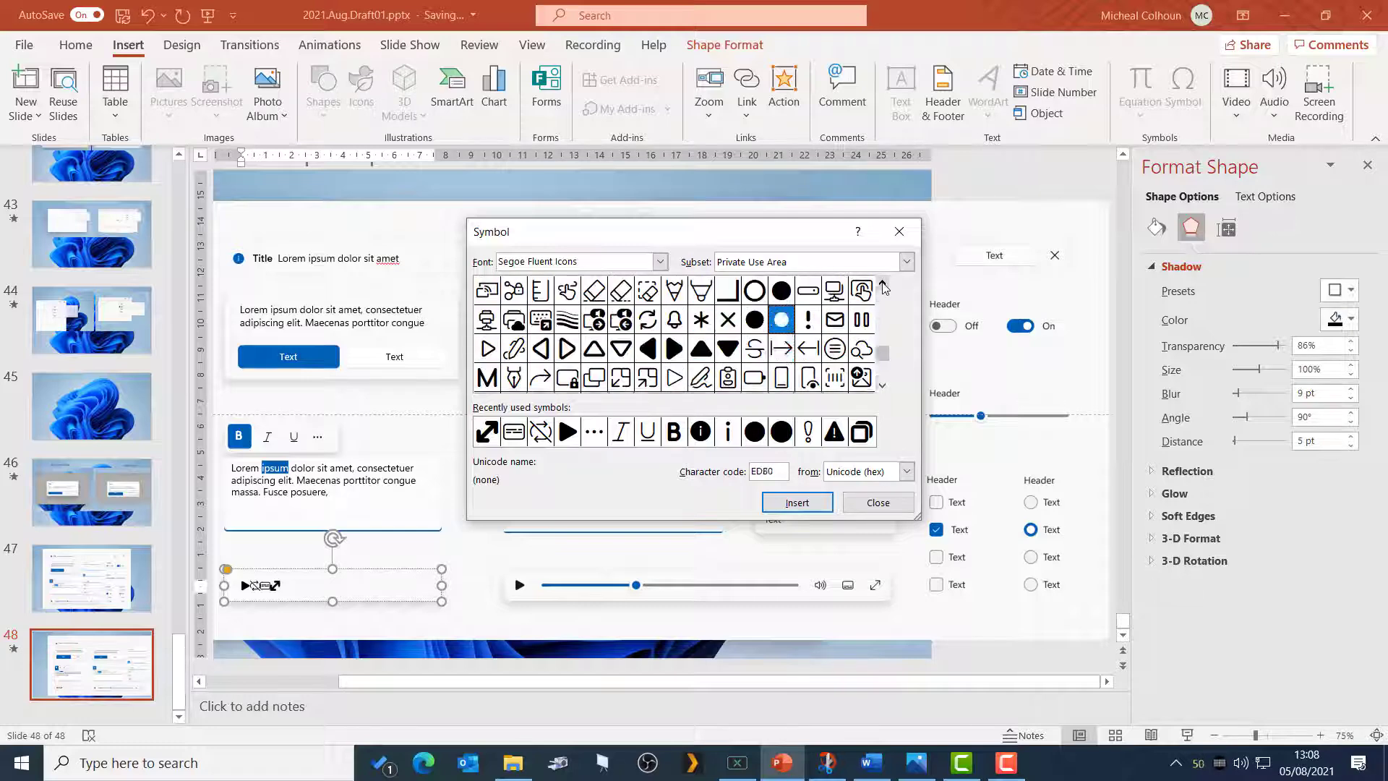
scroll(760, 325, up, 5)
double_click(760, 325)
click(884, 286)
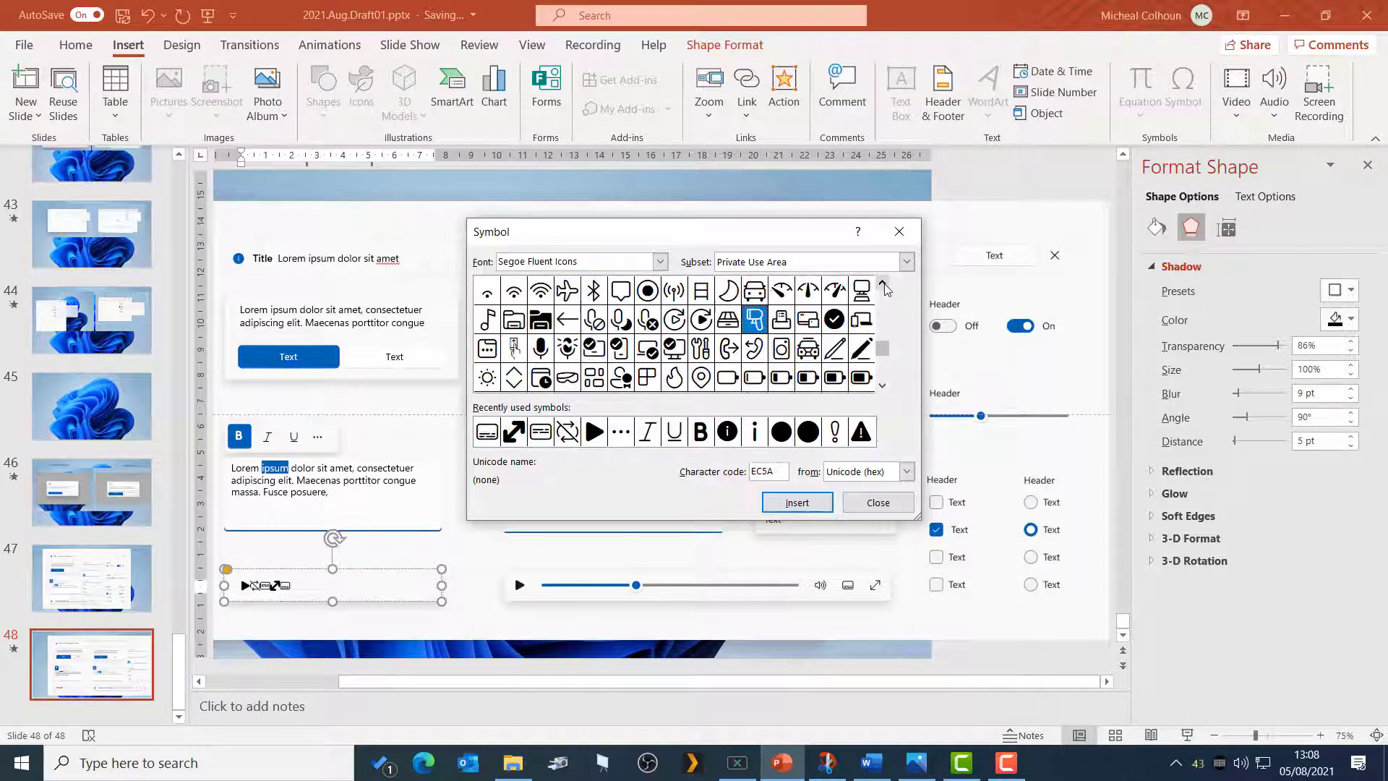
click(884, 289)
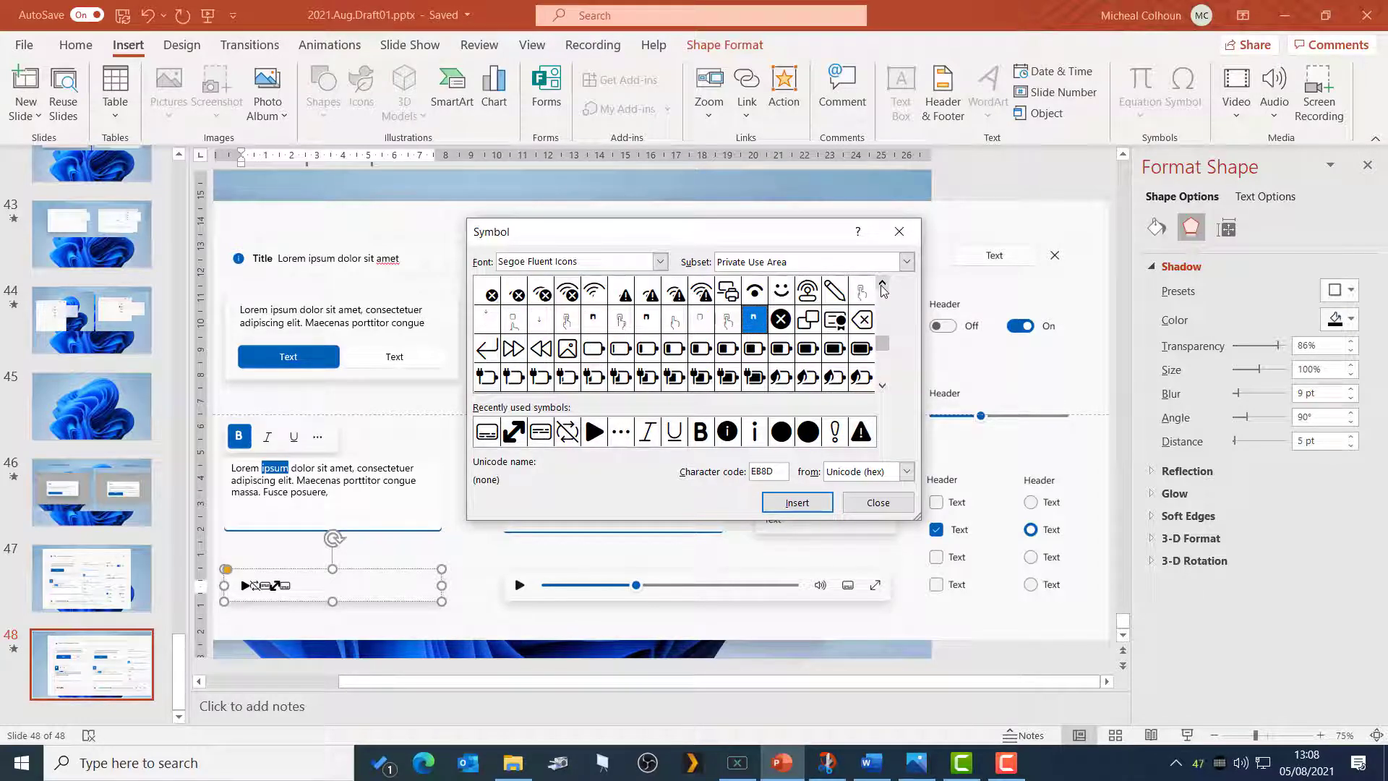
drag(883, 289, 884, 288)
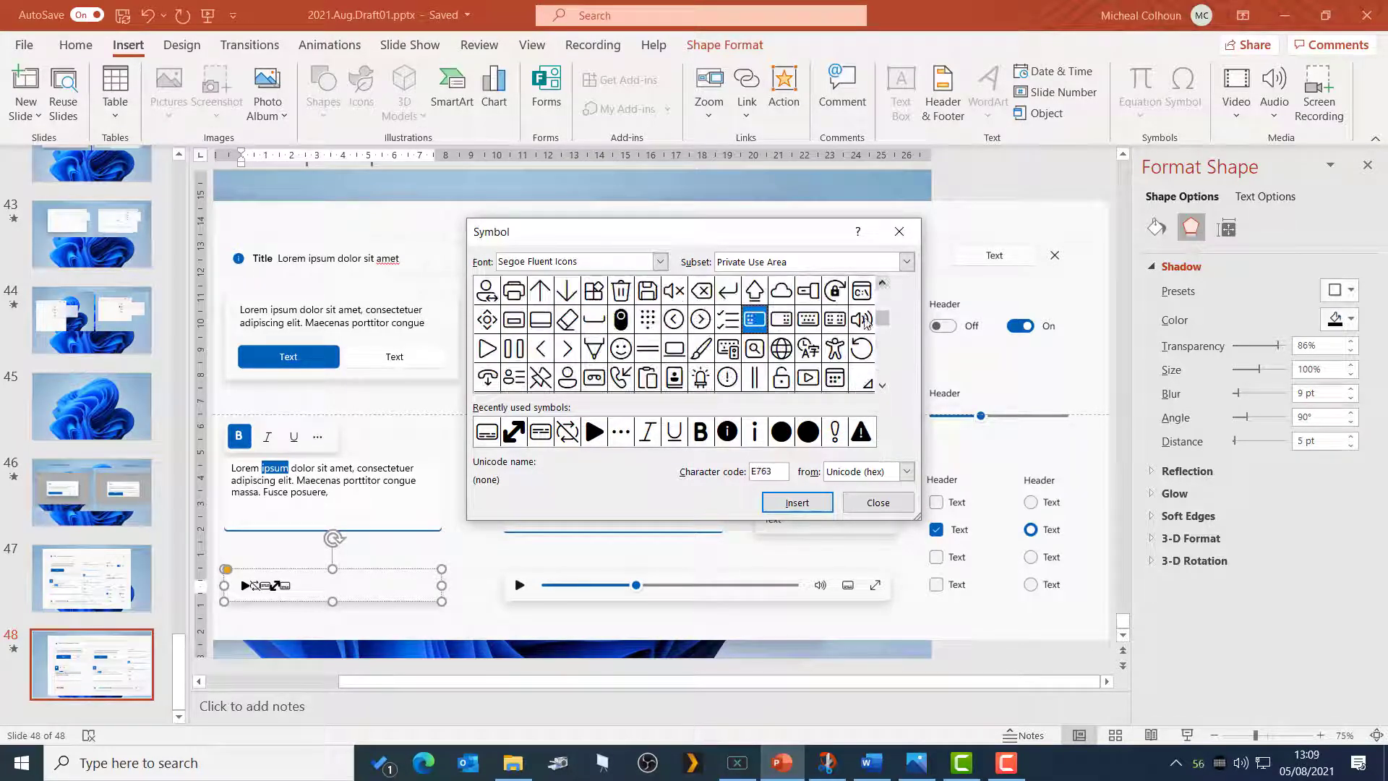
click(797, 502)
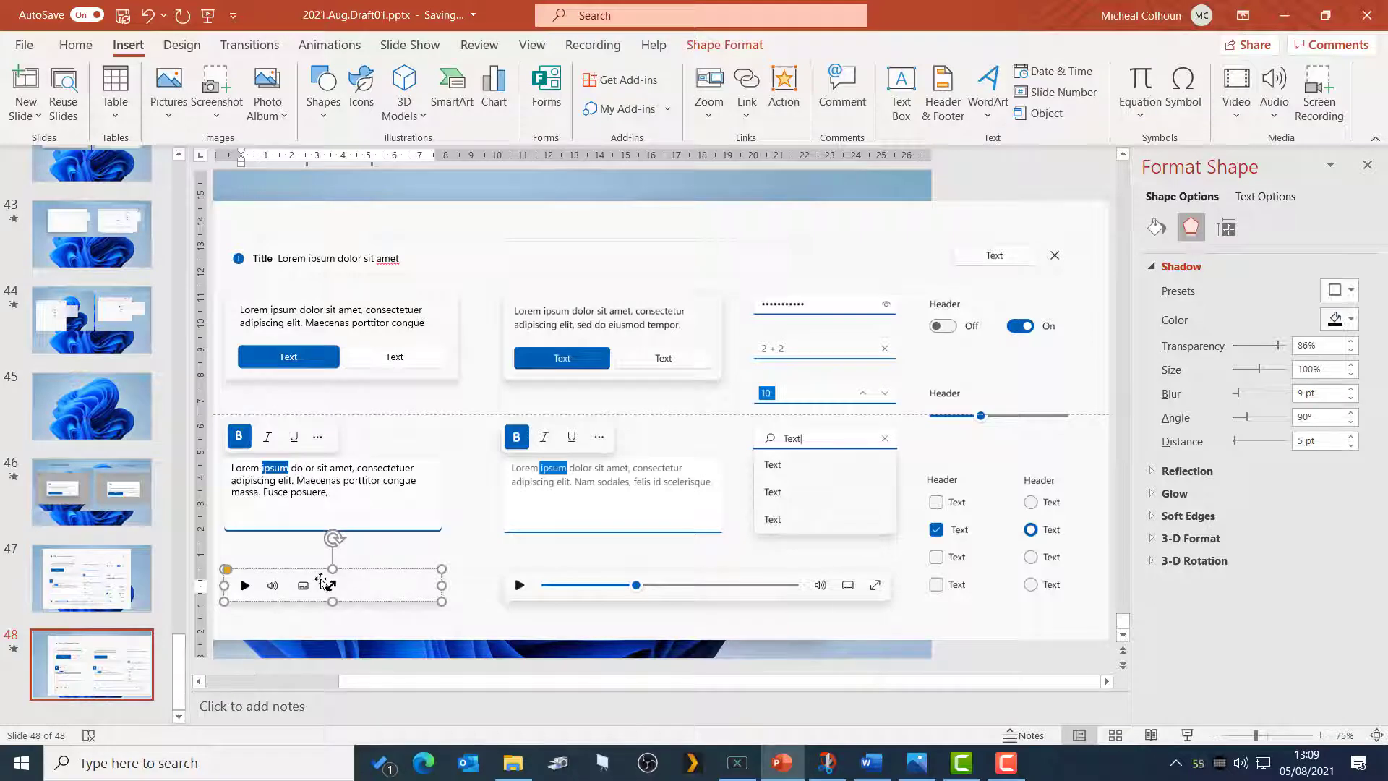
Insert the diagonal expand arrow icon from the symbol picker.
click(1178, 86)
scroll(610, 412, down, 3)
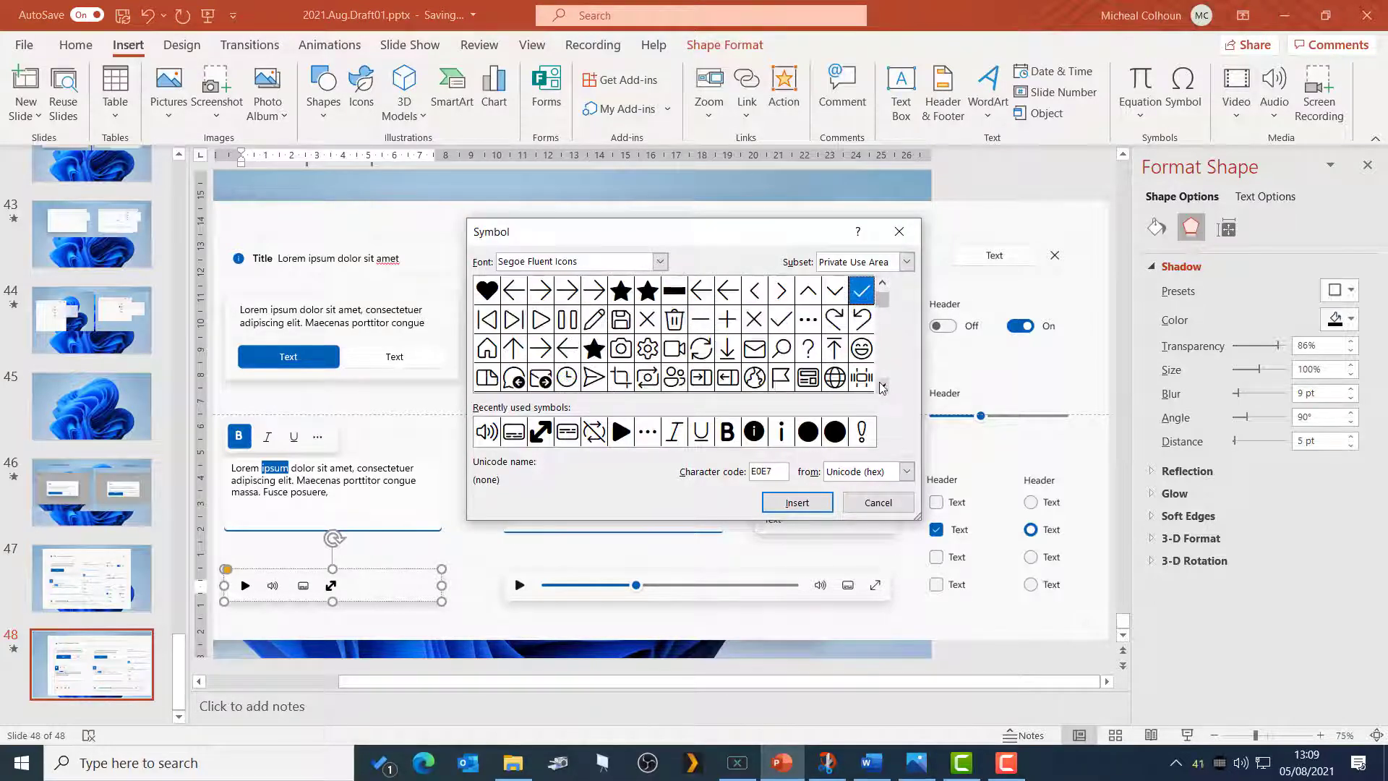
click(882, 388)
scroll(882, 388, down, 5)
double_click(513, 318)
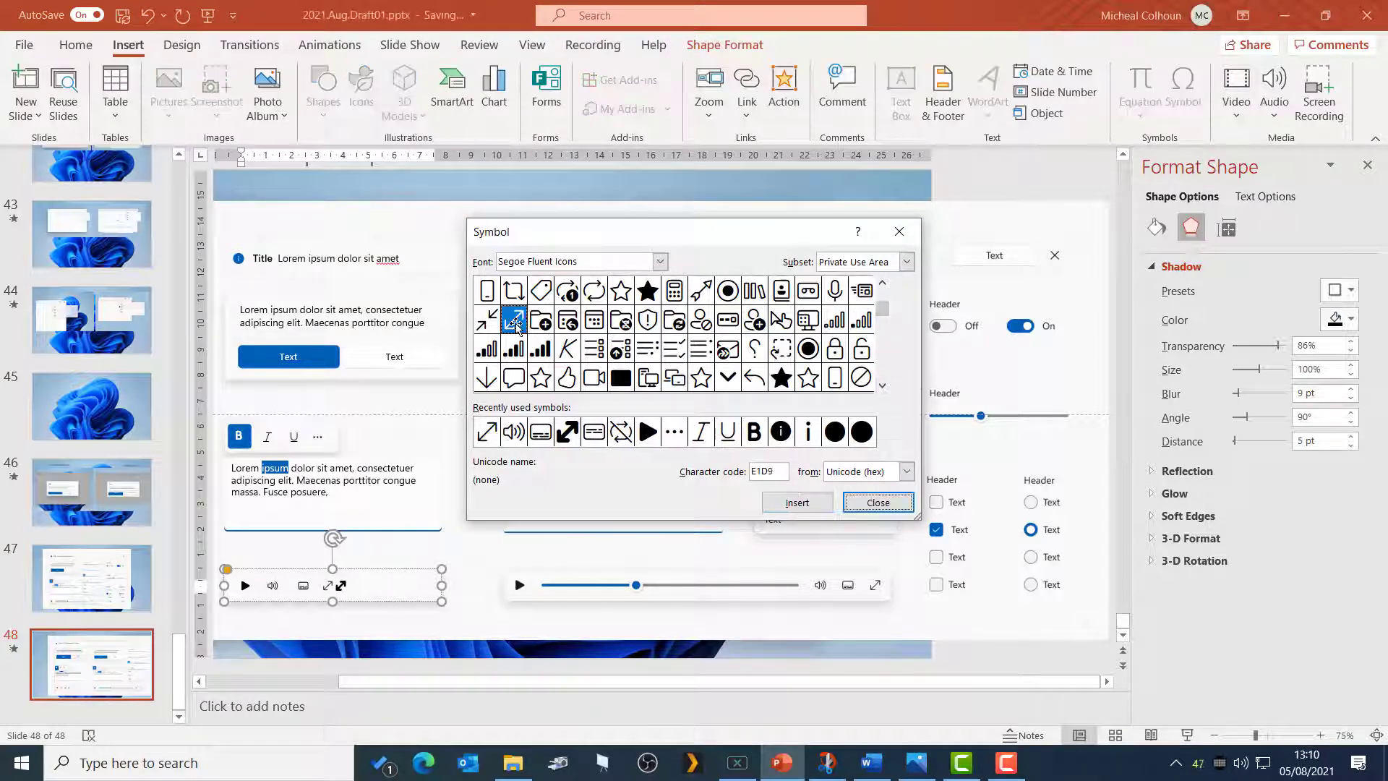
Add several circle icon variants to the media bar and close the symbol picker.
click(728, 290)
double_click(728, 290)
click(808, 348)
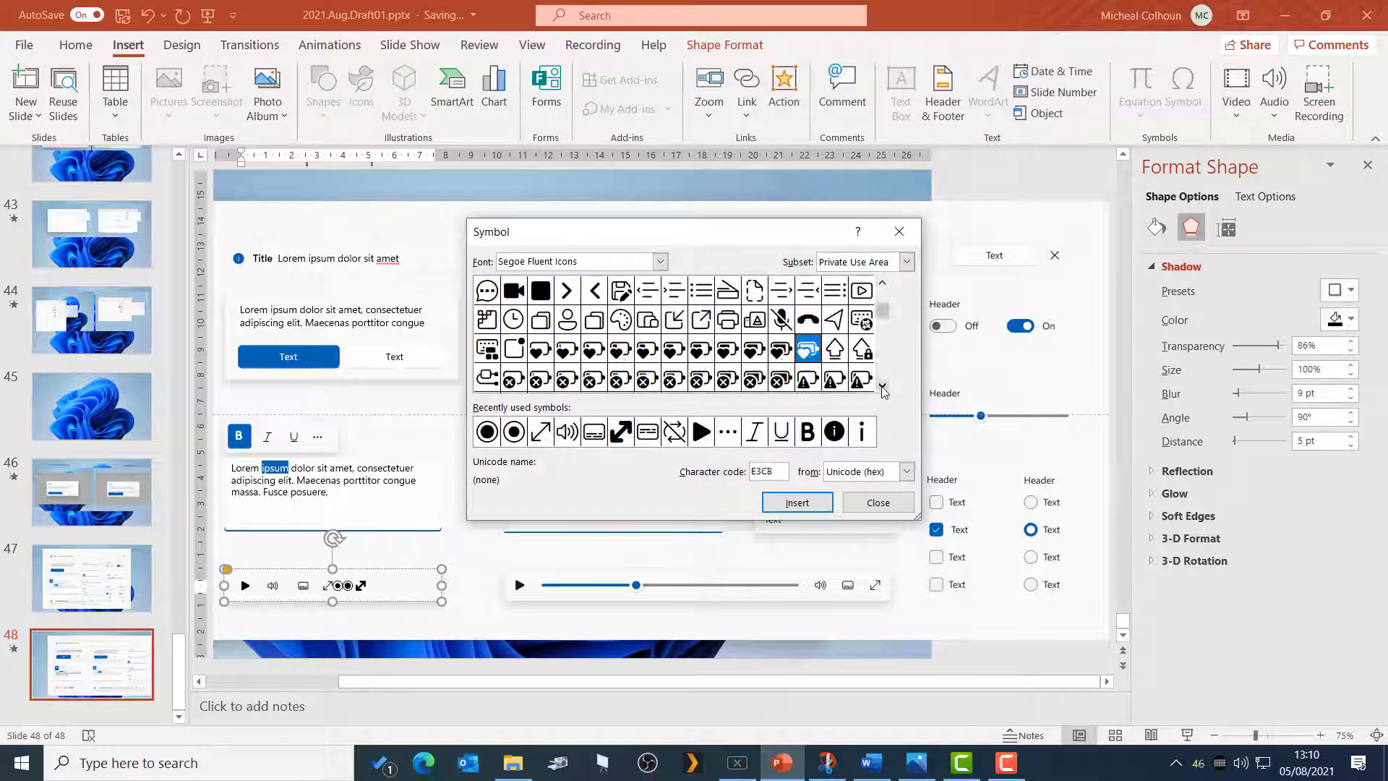
scroll(723, 339, down, 6)
click(594, 319)
double_click(595, 320)
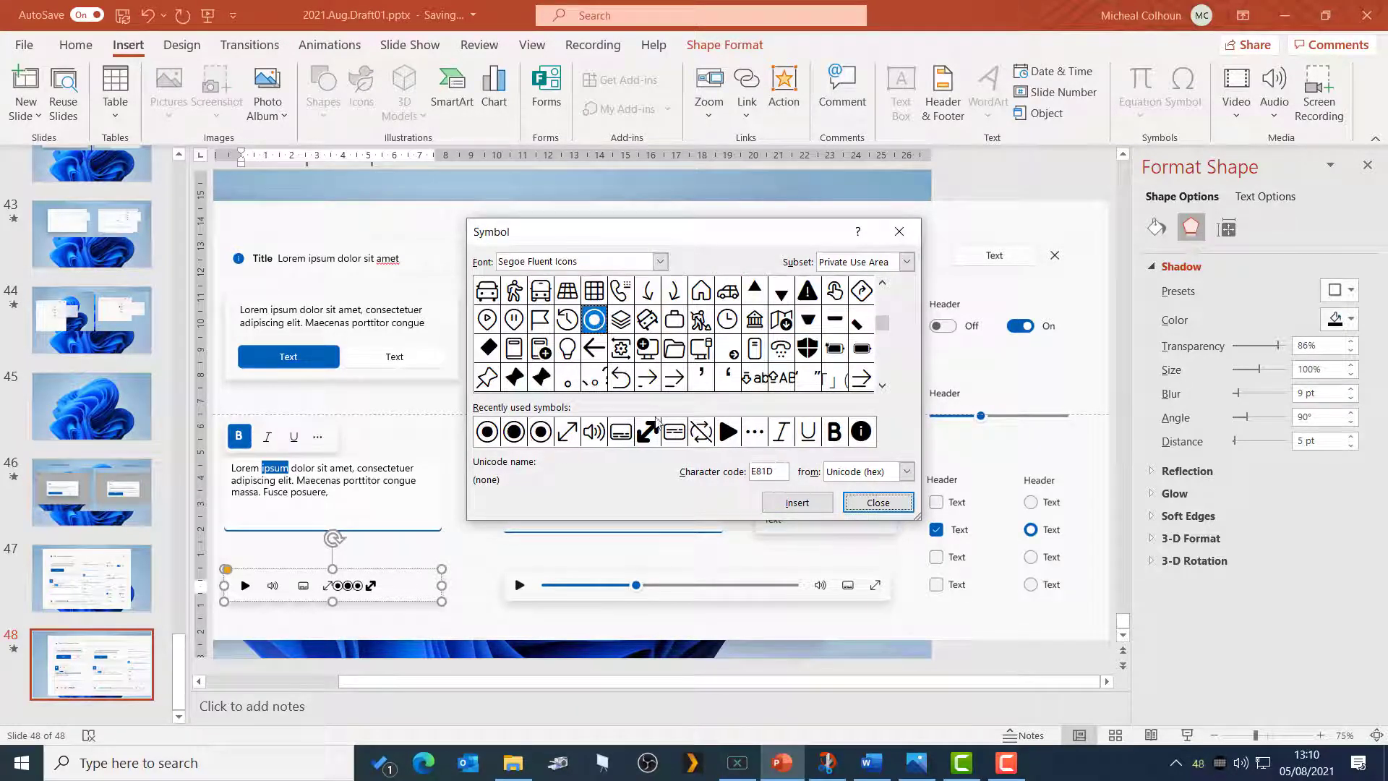
scroll(883, 386, down, 10)
scroll(883, 386, down, 10)
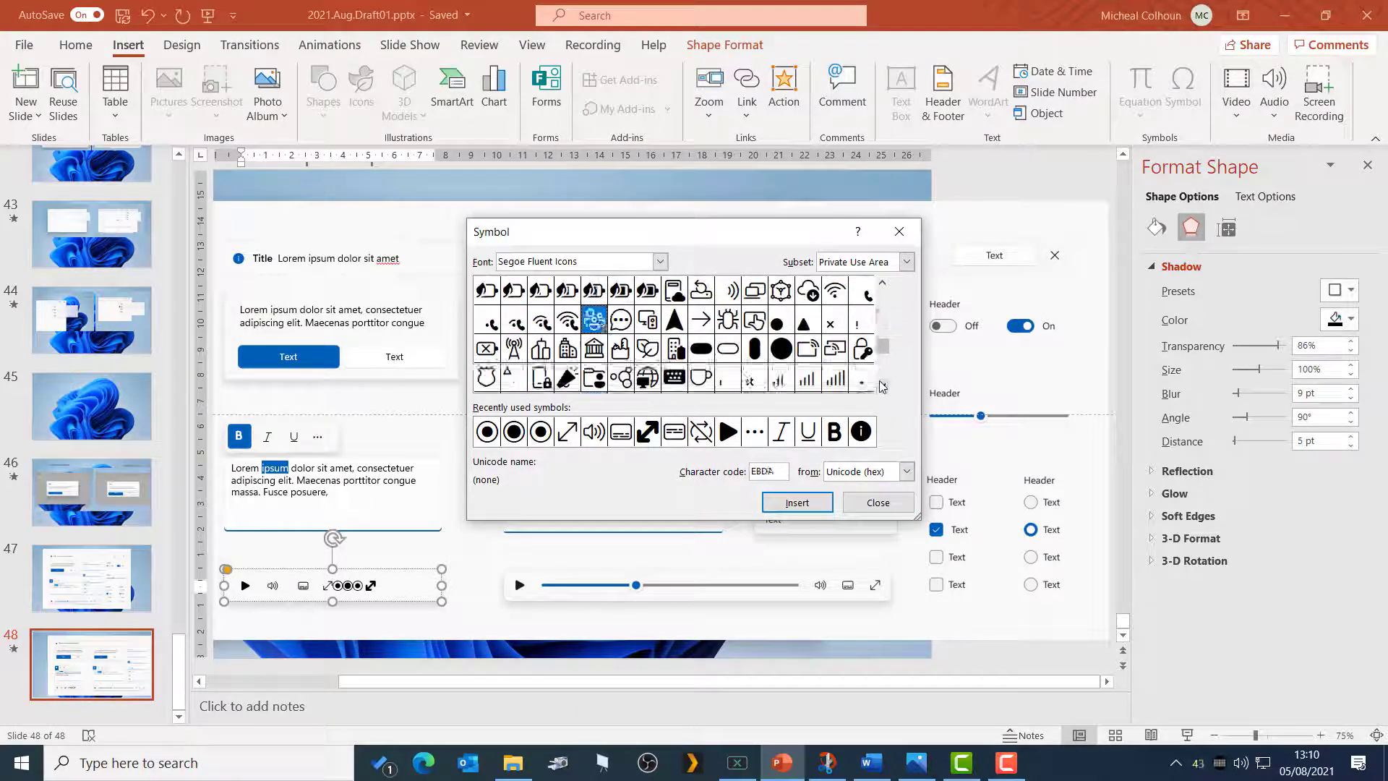
double_click(648, 319)
double_click(675, 320)
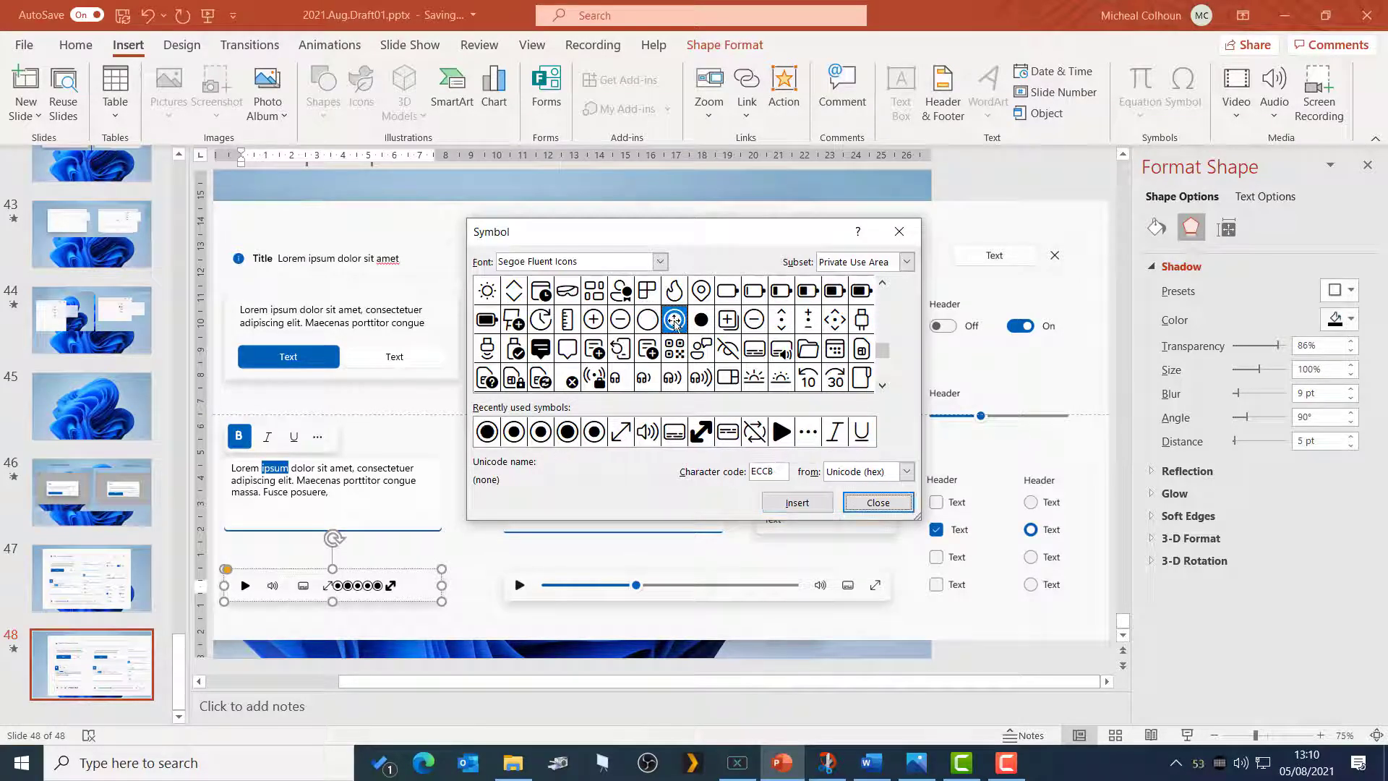
click(878, 502)
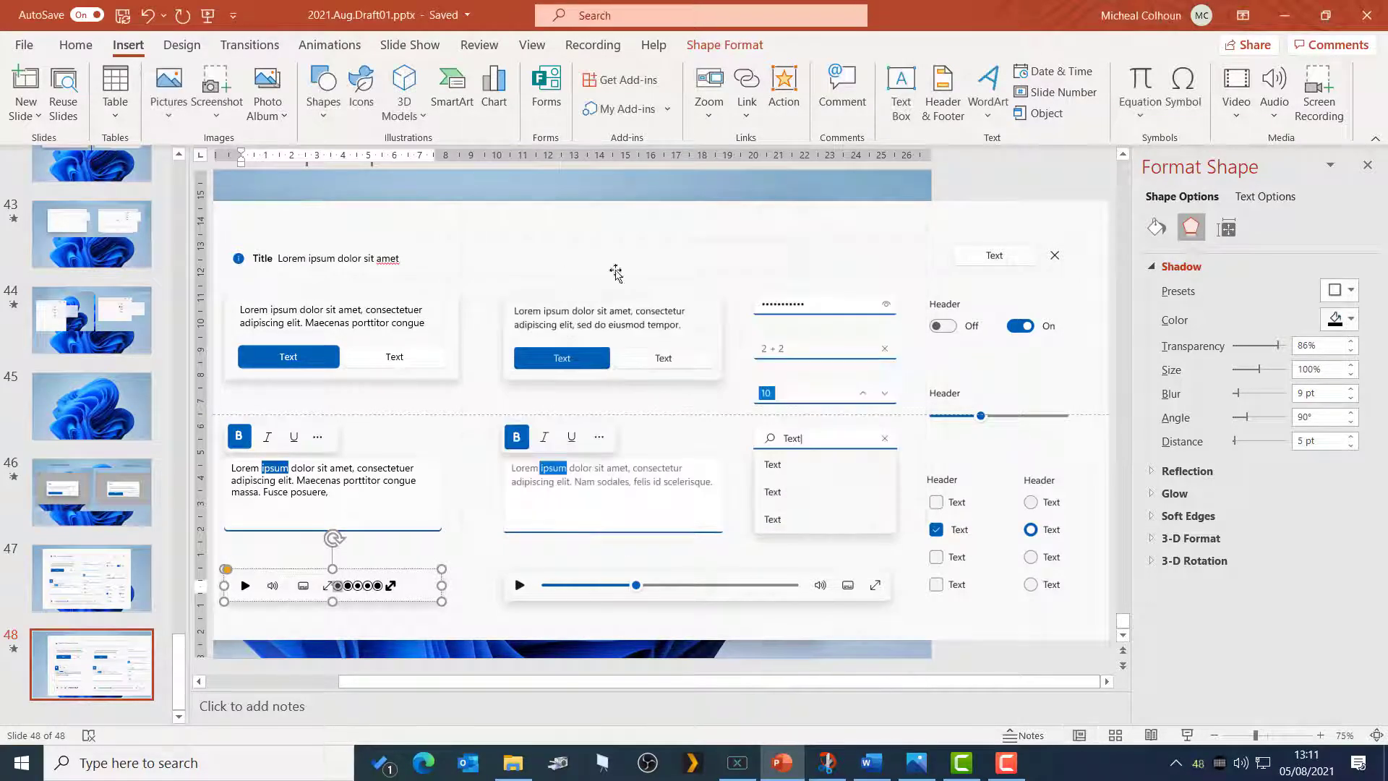
key(alt+h)
Select the media-control text box and check its font.
key(i)
click(508, 245)
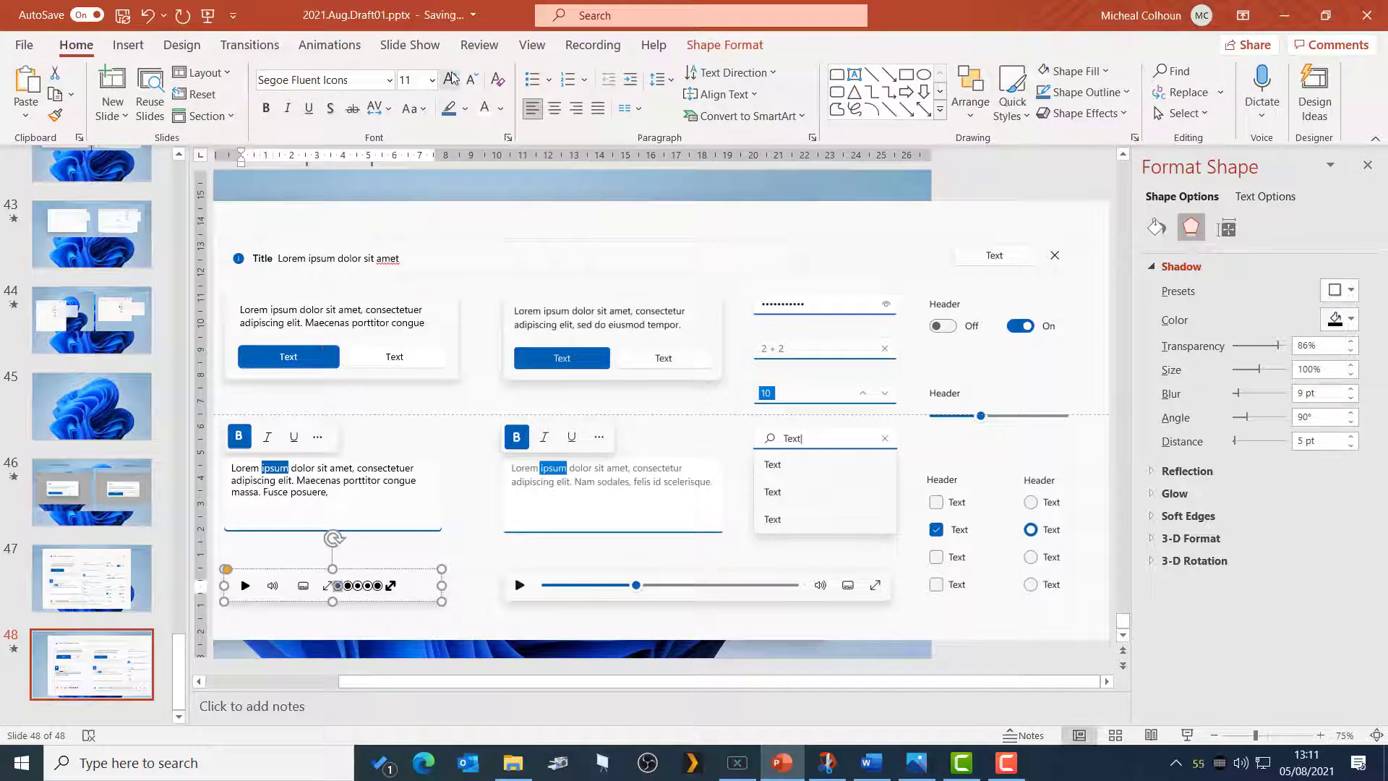
click(478, 607)
key(ctrl+z)
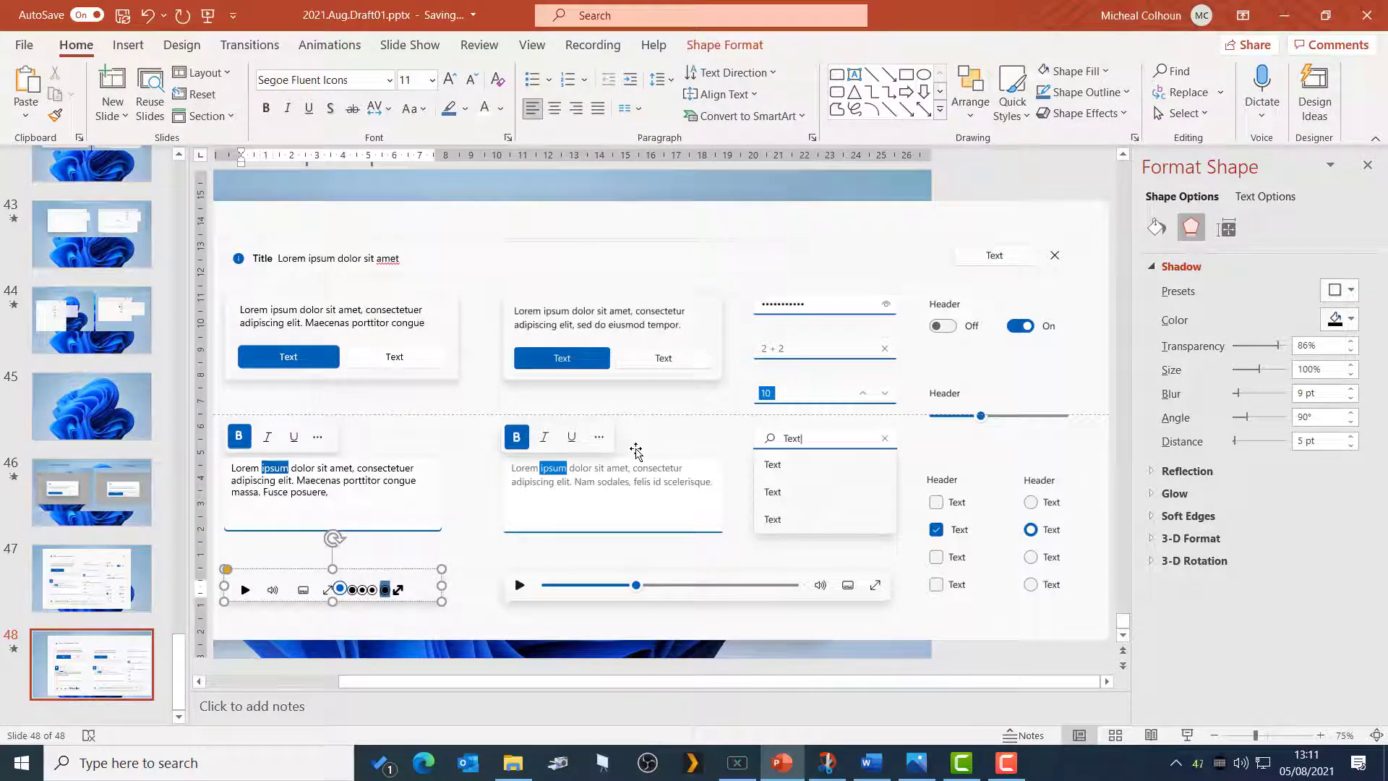
click(496, 257)
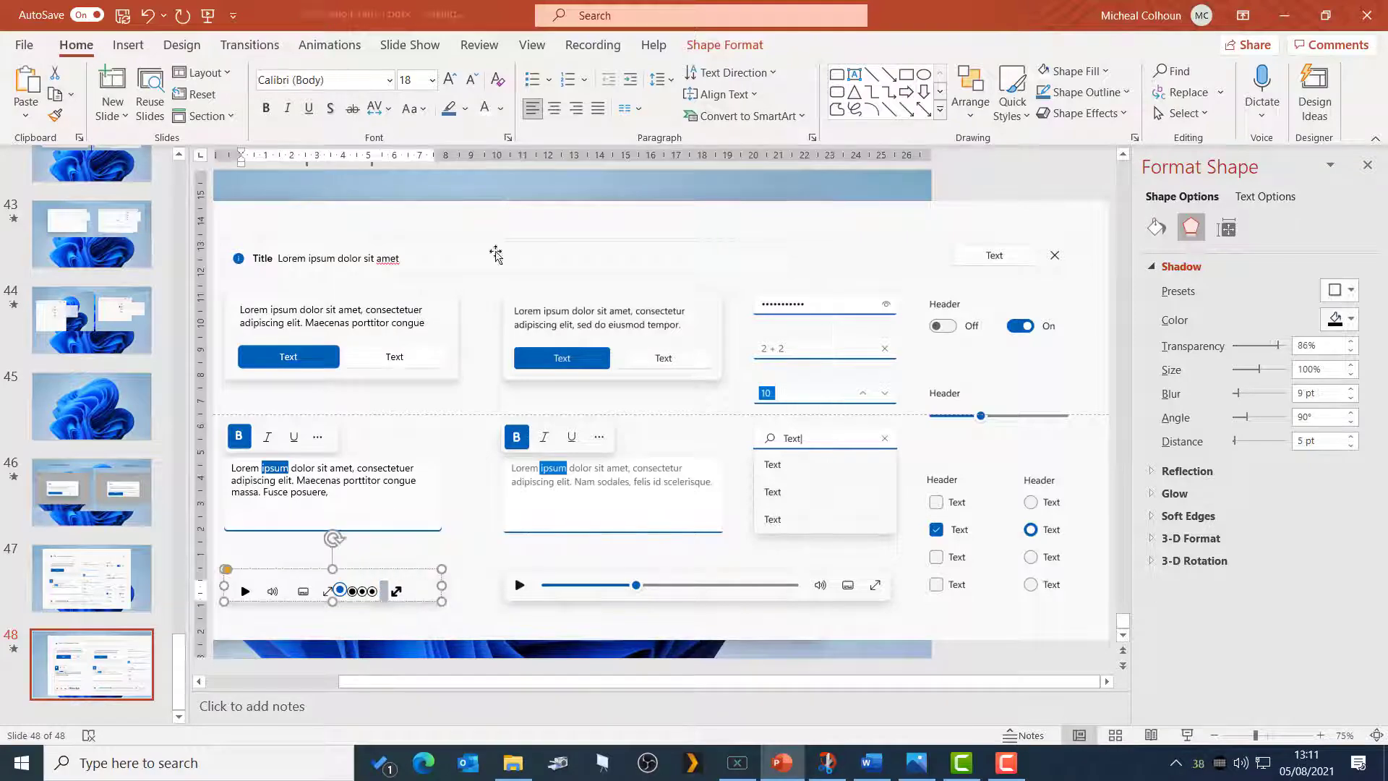
click(389, 79)
drag(517, 109, 521, 462)
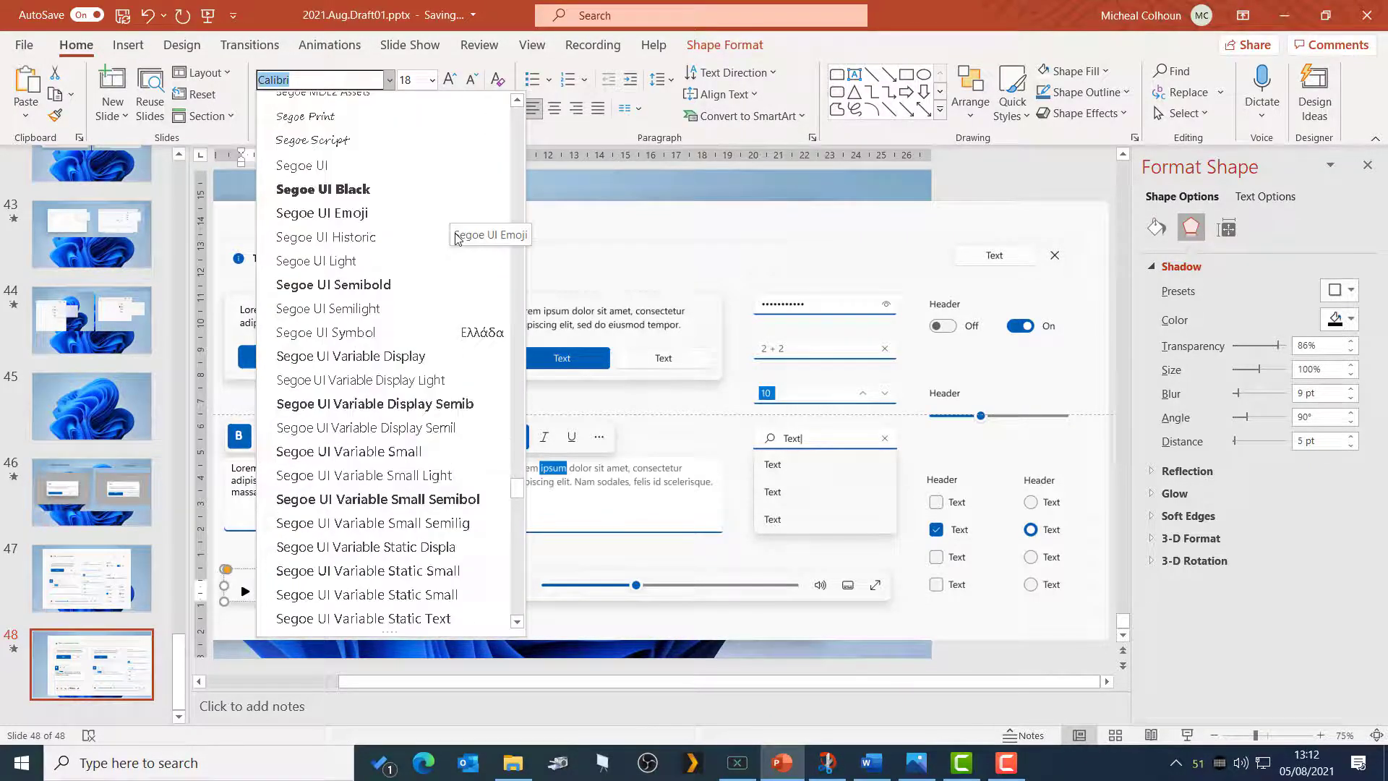
scroll(448, 238, down, 5)
click(390, 576)
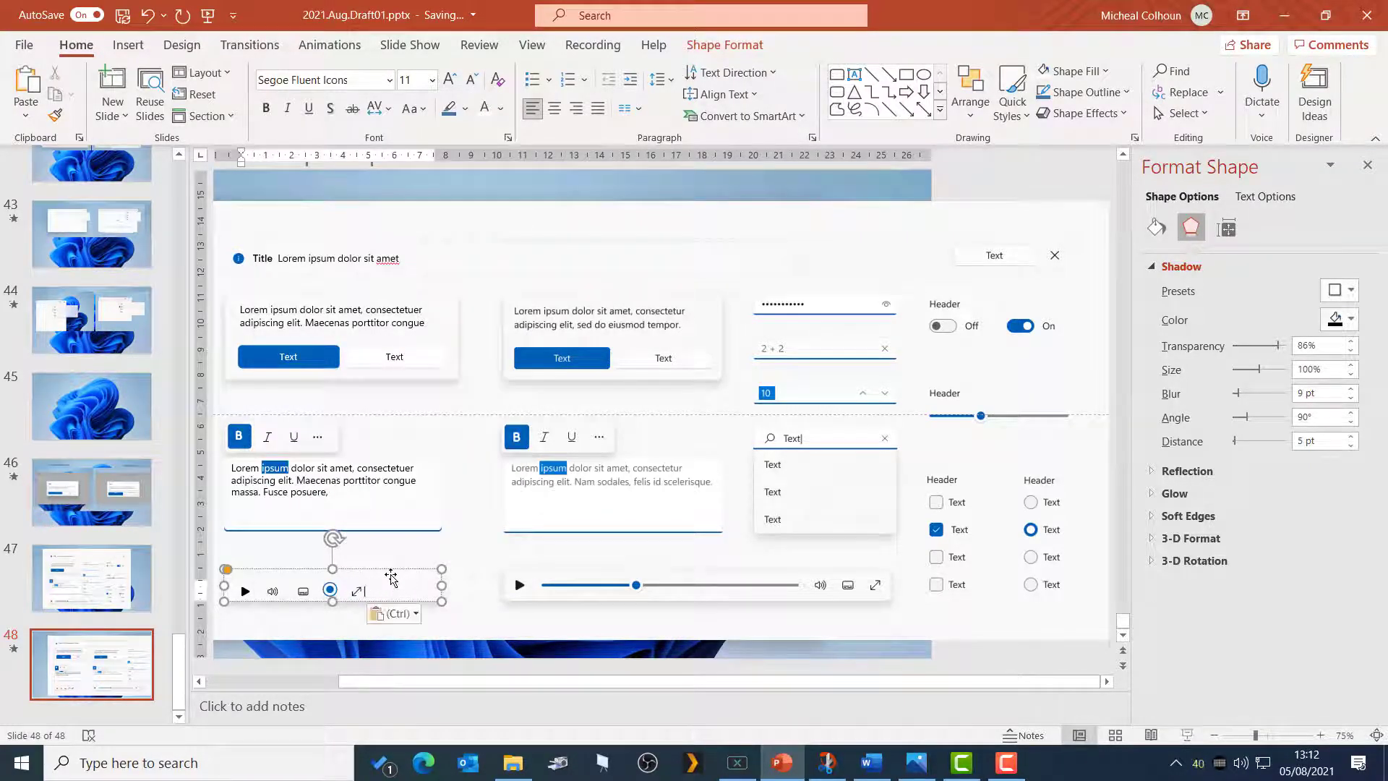
scroll(391, 576, up, 5)
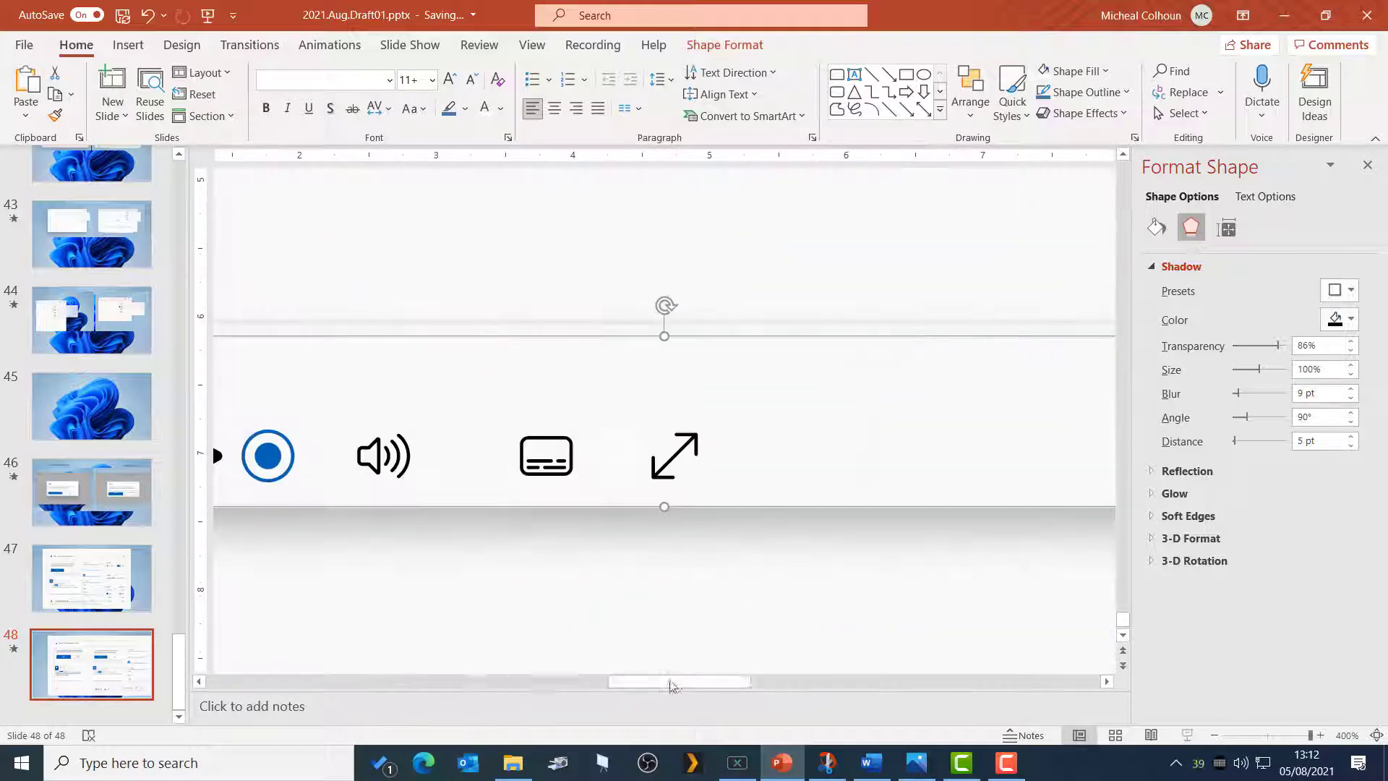
scroll(923, 331, down, 3)
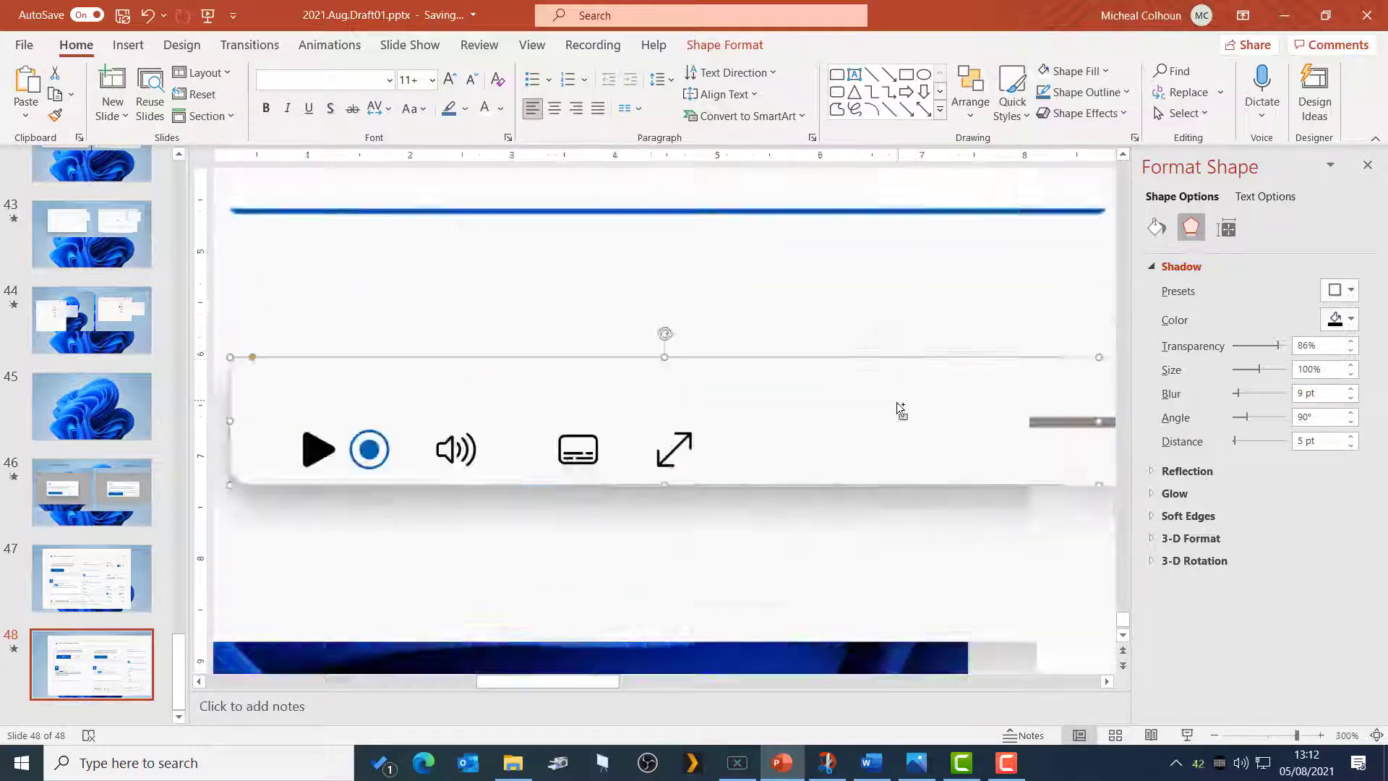
scroll(896, 402, down, 2)
Centre all media bar icons horizontally and vertically in their text box.
key(ctrl+a)
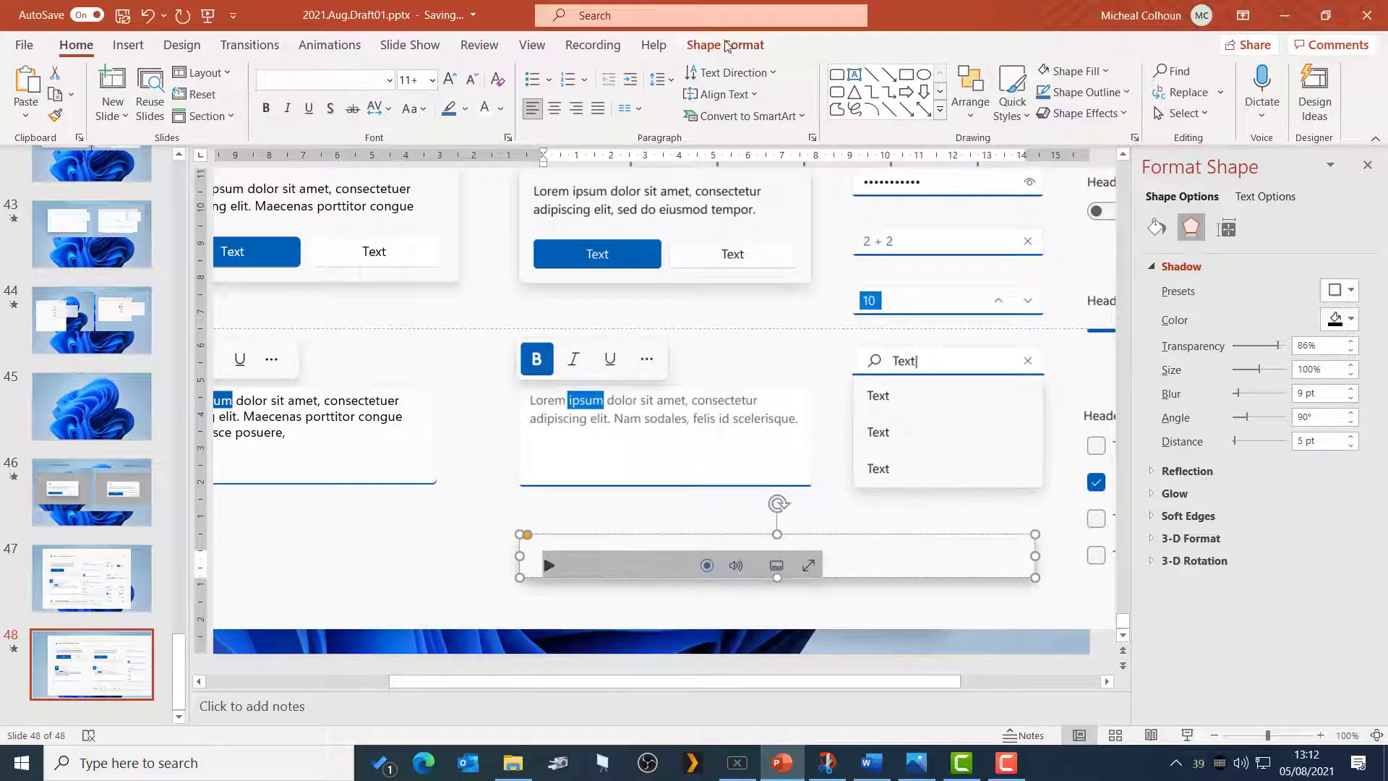
click(745, 96)
click(728, 227)
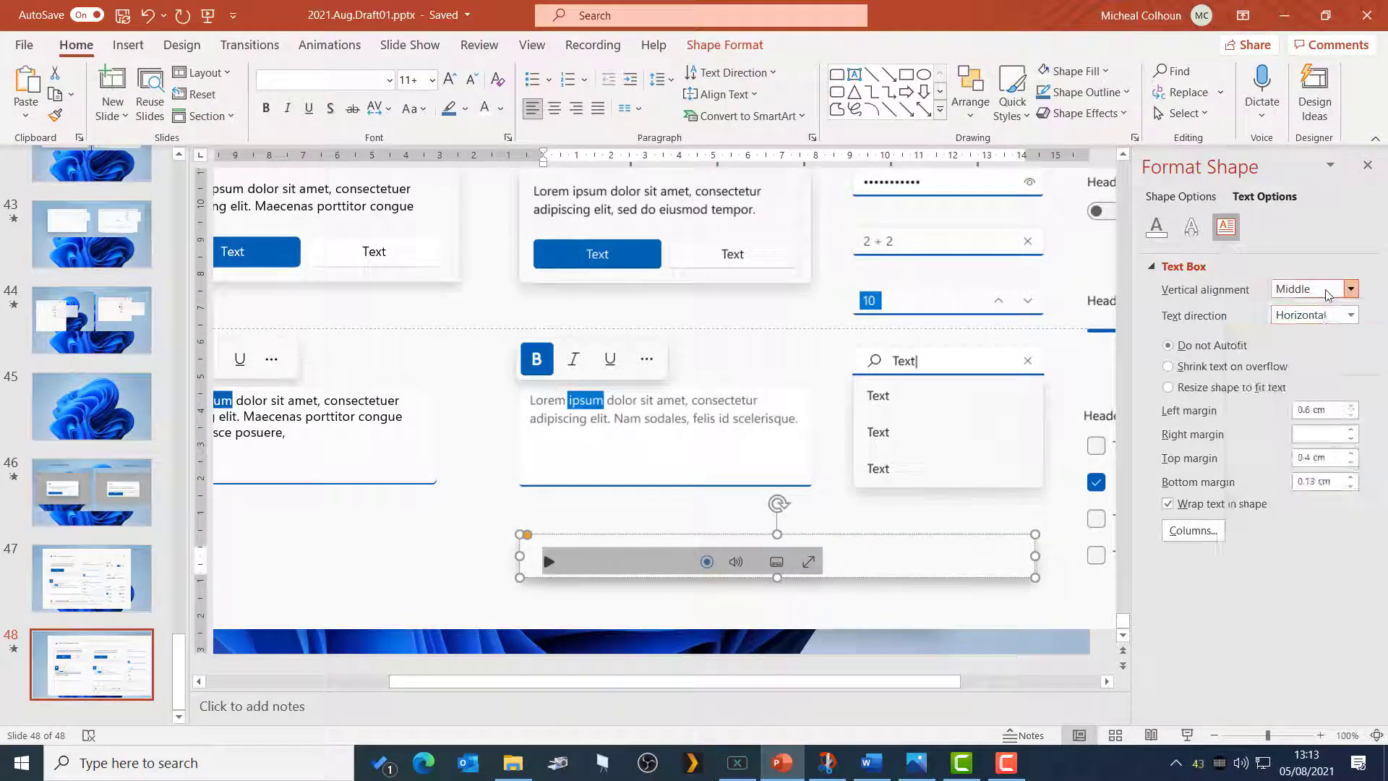
click(1325, 289)
click(1294, 564)
text(0)
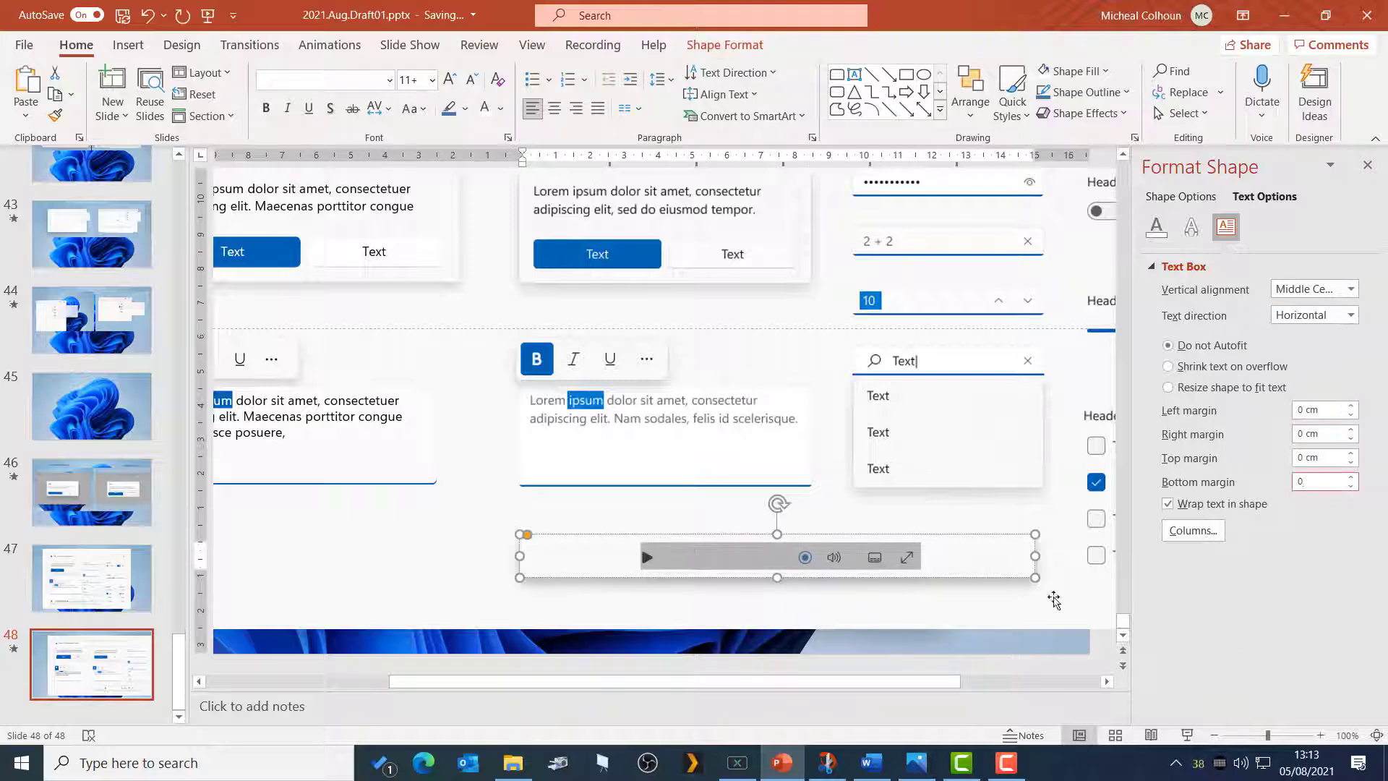
click(672, 557)
key(ctrl+z)
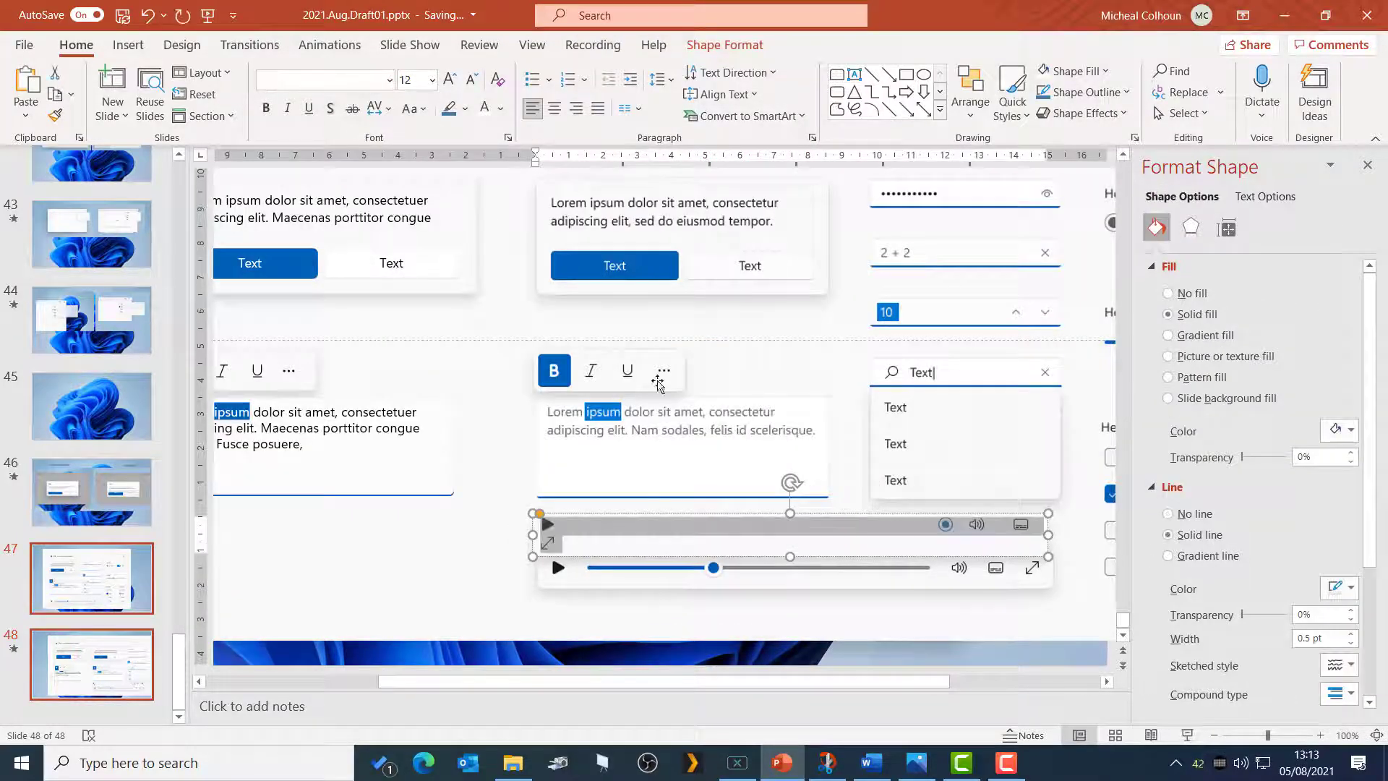
Move the record icon from its old spot to just after the play icon.
click(826, 636)
click(1034, 539)
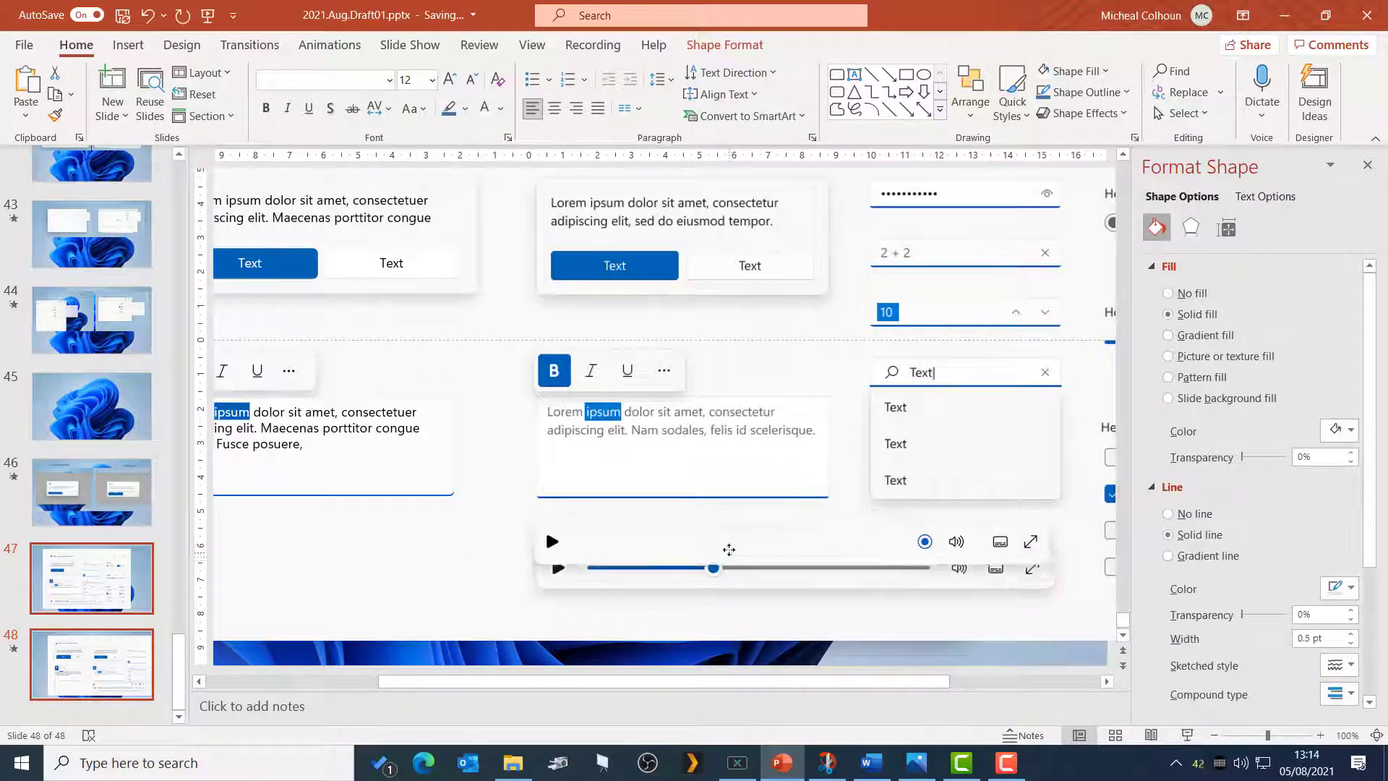
click(985, 536)
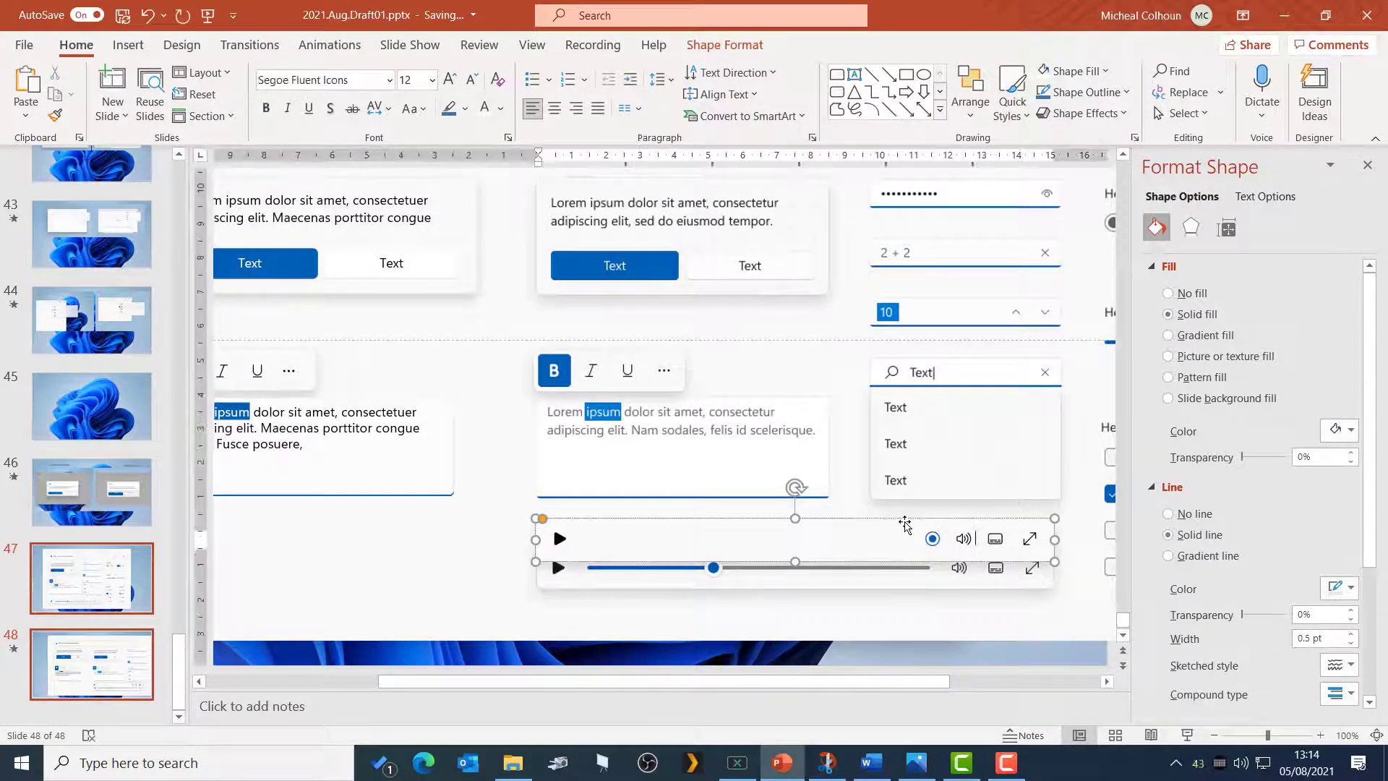
key(BackSpace)
key(ctrl+e)
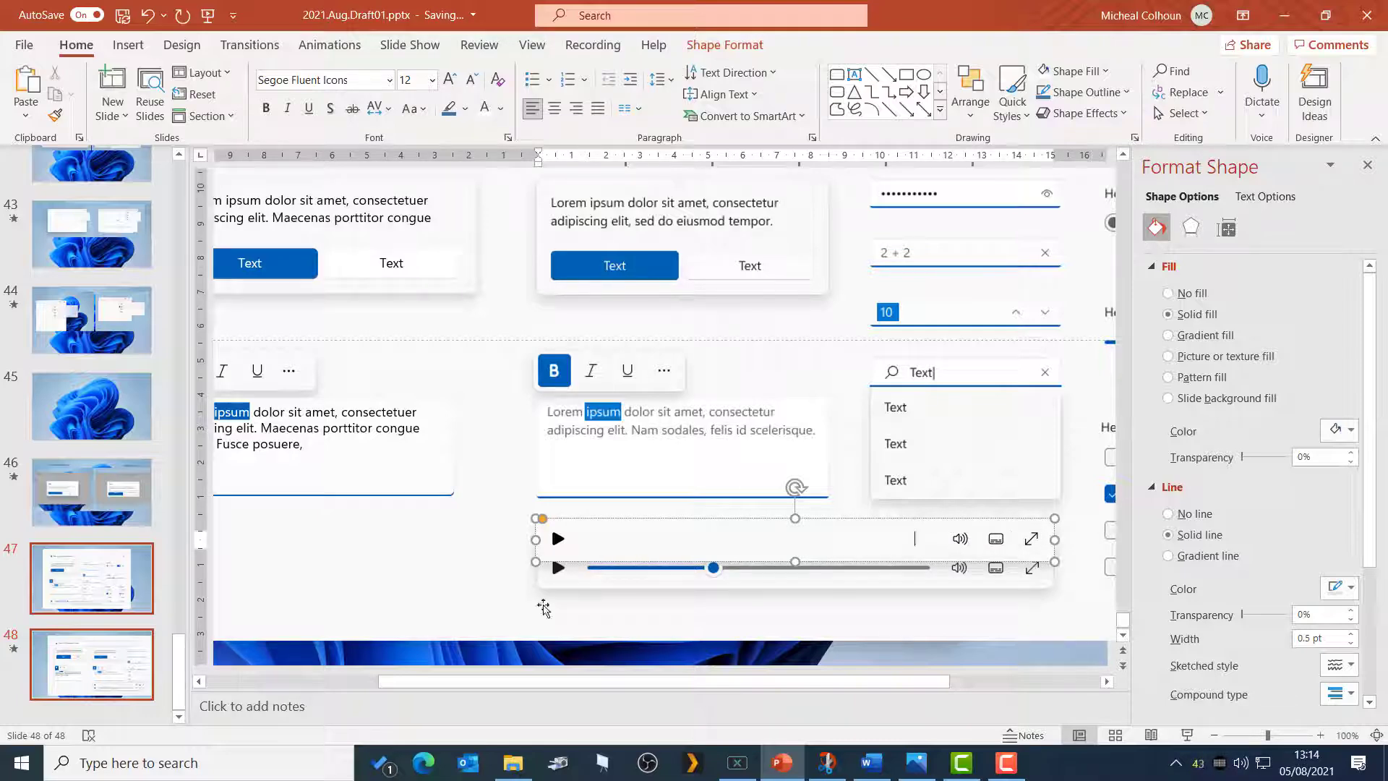
click(571, 539)
key(ctrl+v)
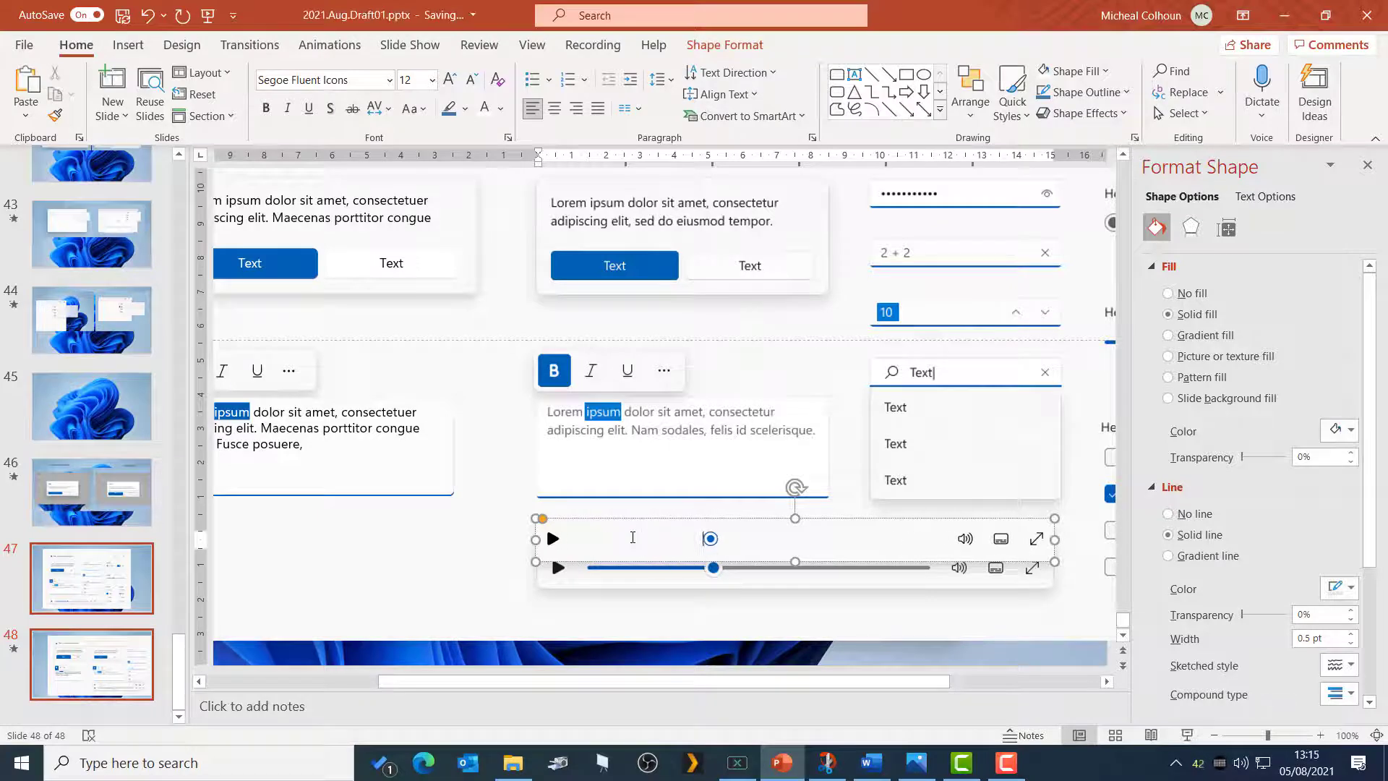
key(Tab)
Inspect the Text items list design on slide 44 for reference.
click(831, 571)
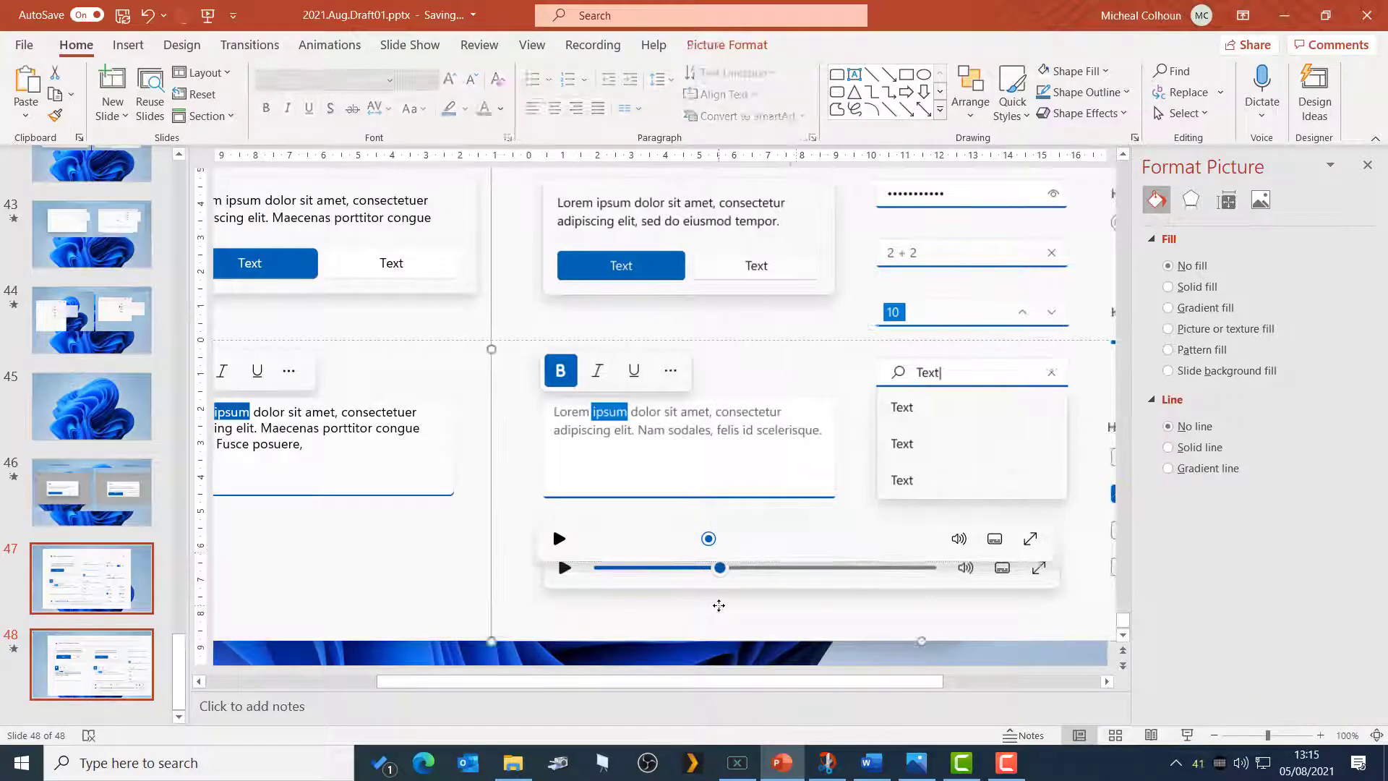
click(862, 549)
scroll(882, 563, down, 5)
click(882, 564)
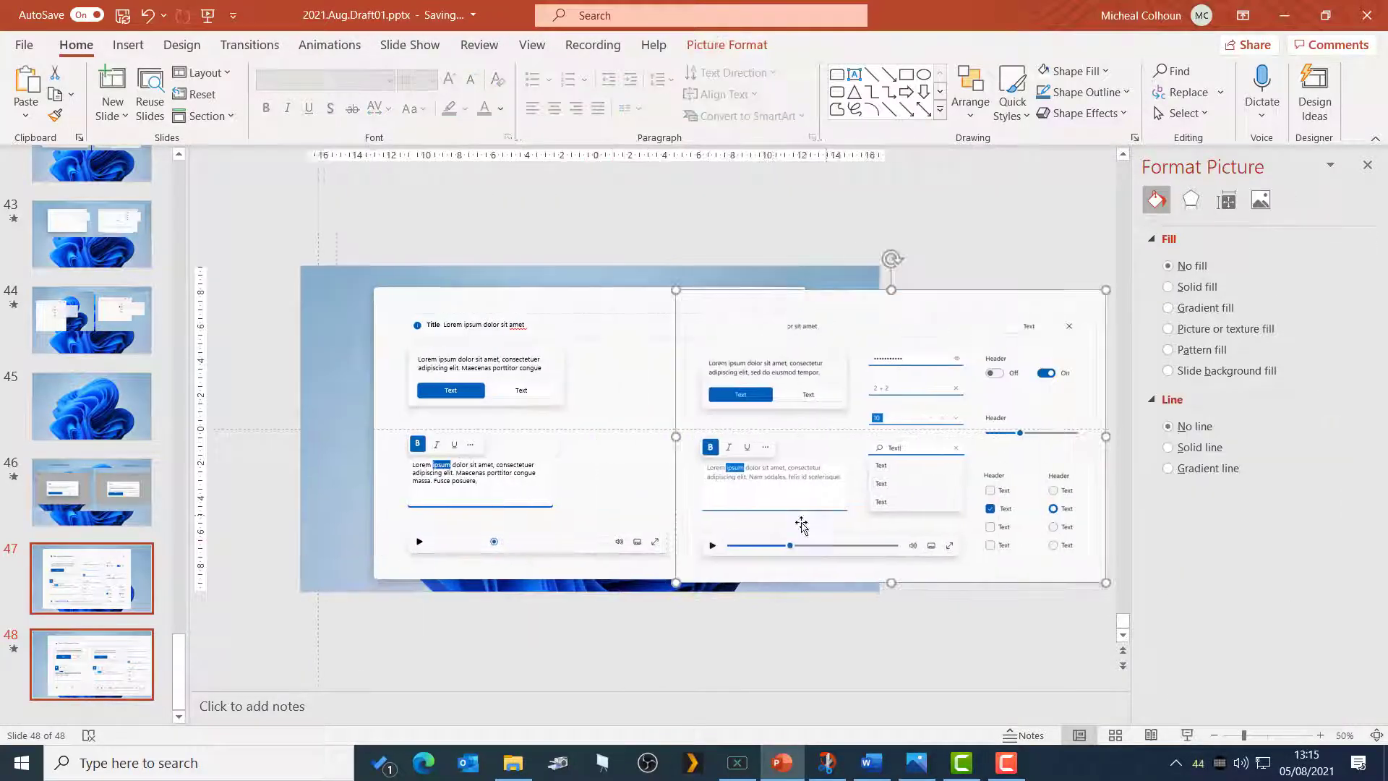
click(92, 578)
click(91, 319)
click(798, 365)
scroll(799, 365, up, 3)
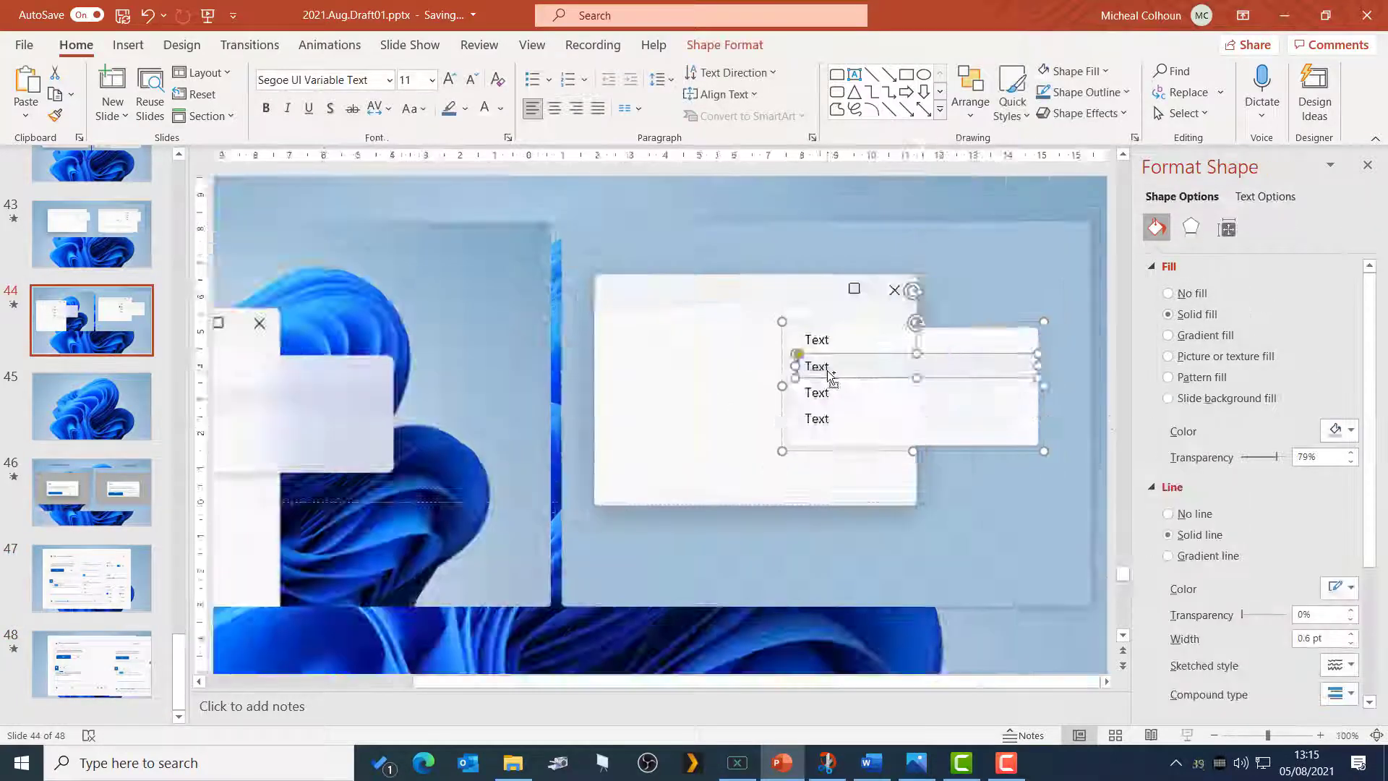
scroll(799, 365, up, 2)
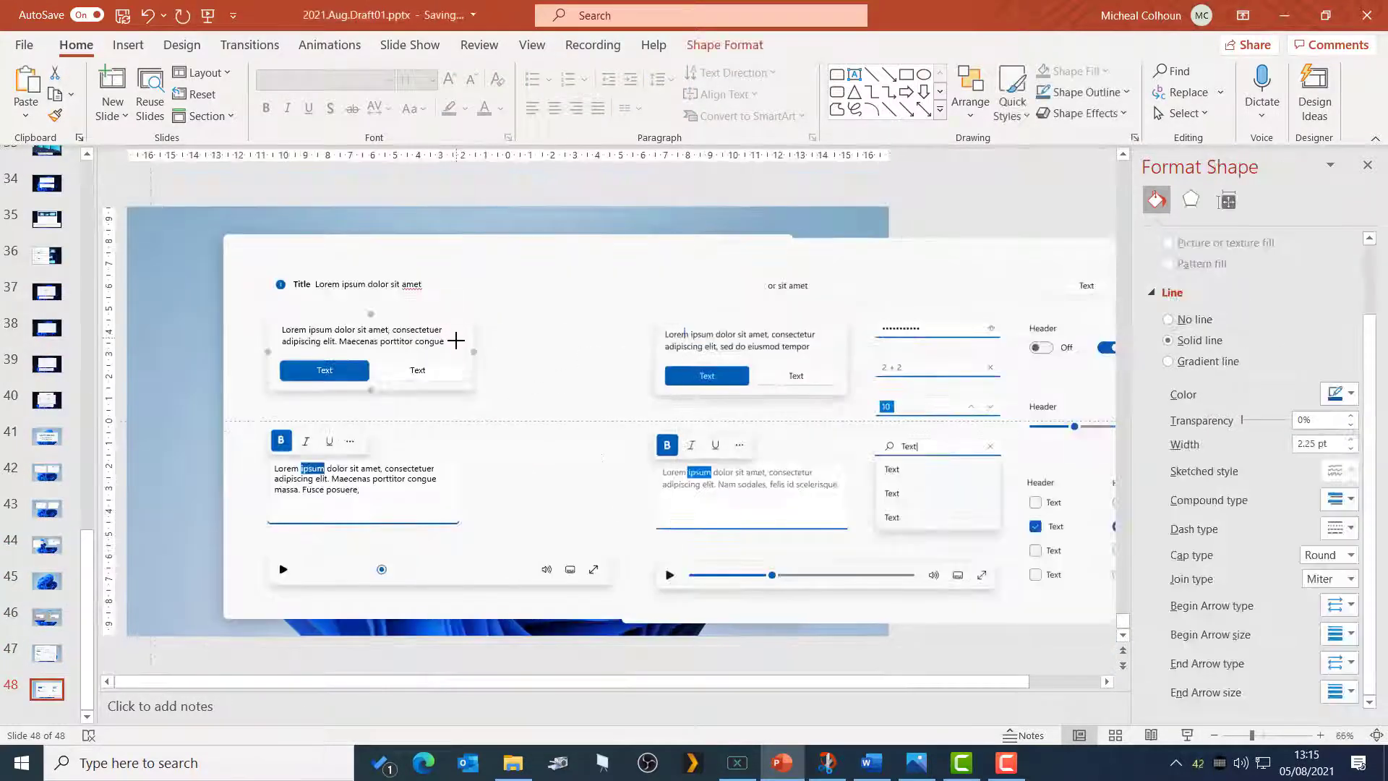
Set the media player line's outline weight to 3.5 pt and move it onto the track.
right_click(863, 327)
click(892, 255)
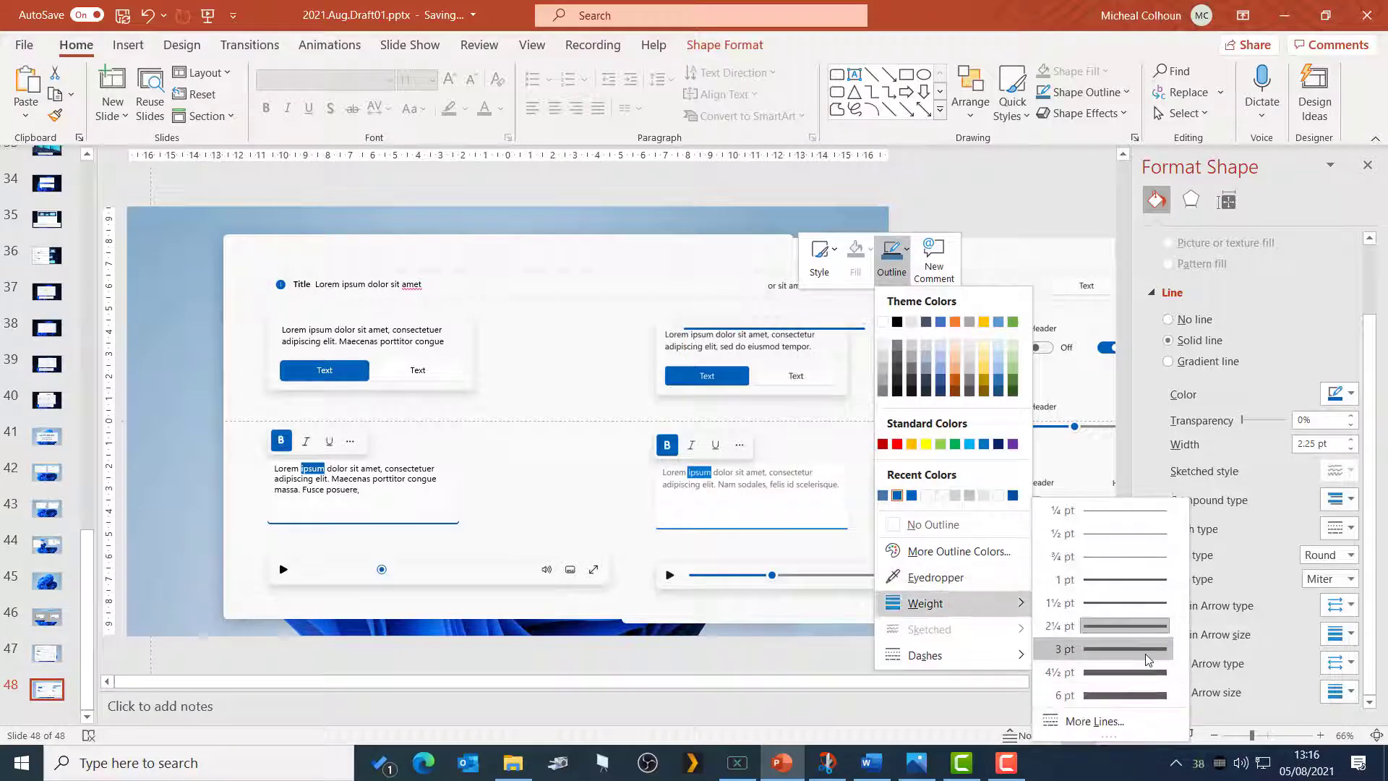
click(1148, 672)
triple_click(1323, 444)
text(3.)
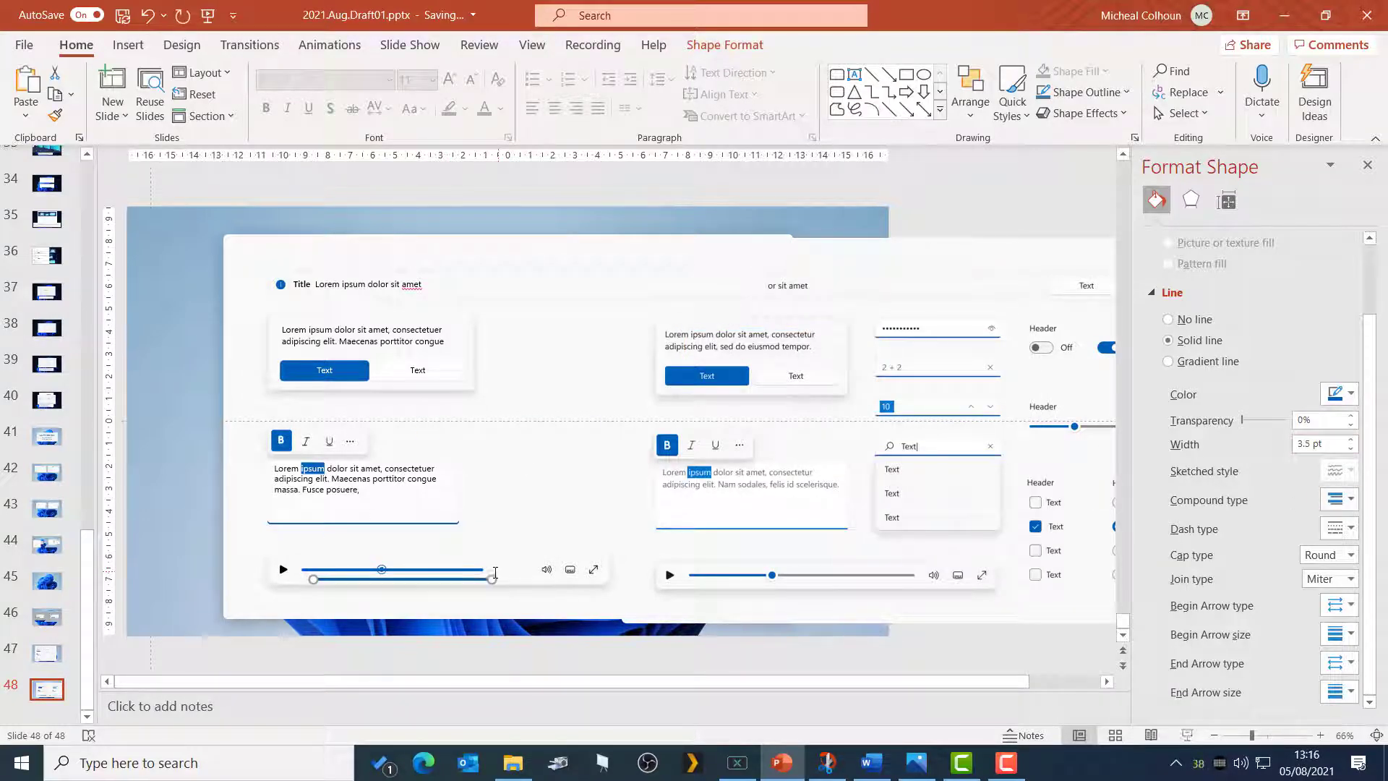
ctrl+scroll(889, 545, up, 6)
drag(605, 539, 735, 524)
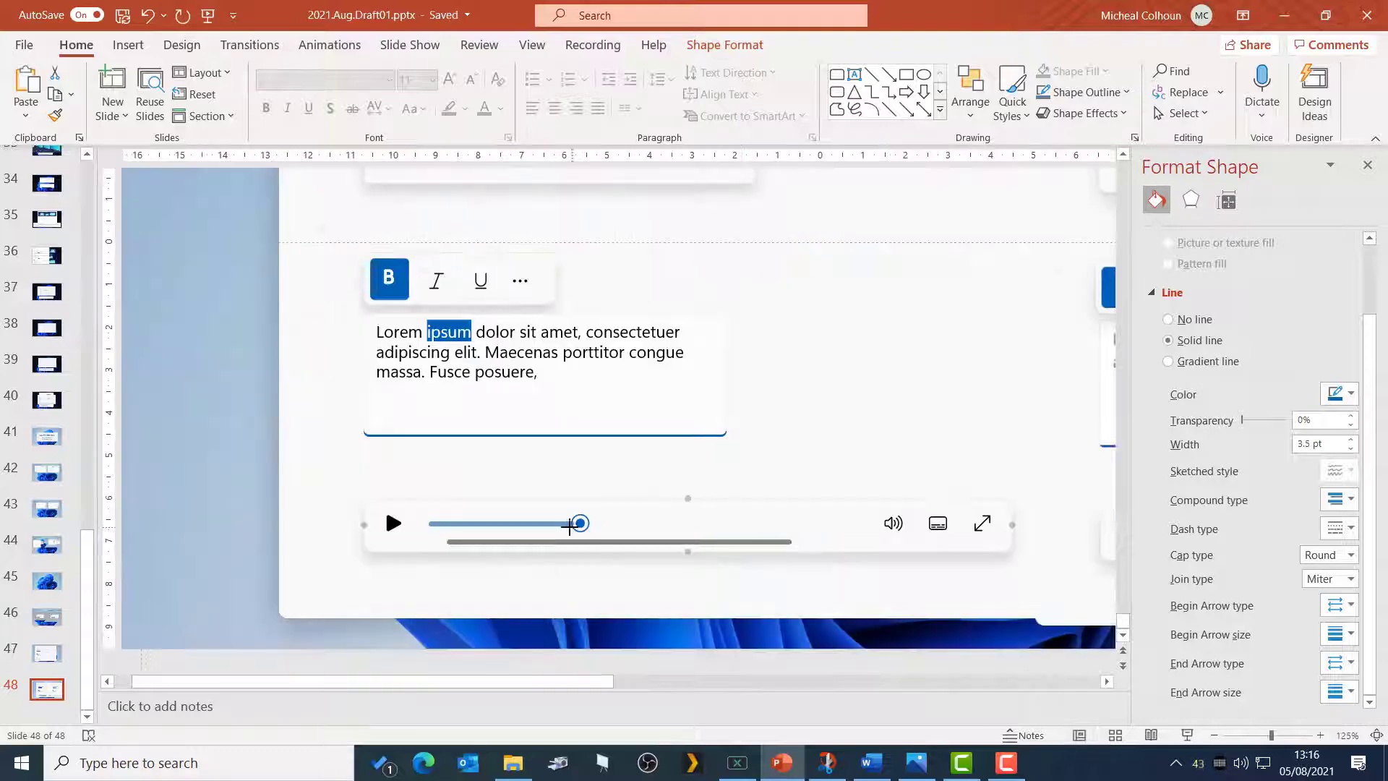
ctrl+scroll(706, 527, down, 5)
ctrl+scroll(706, 527, up, 5)
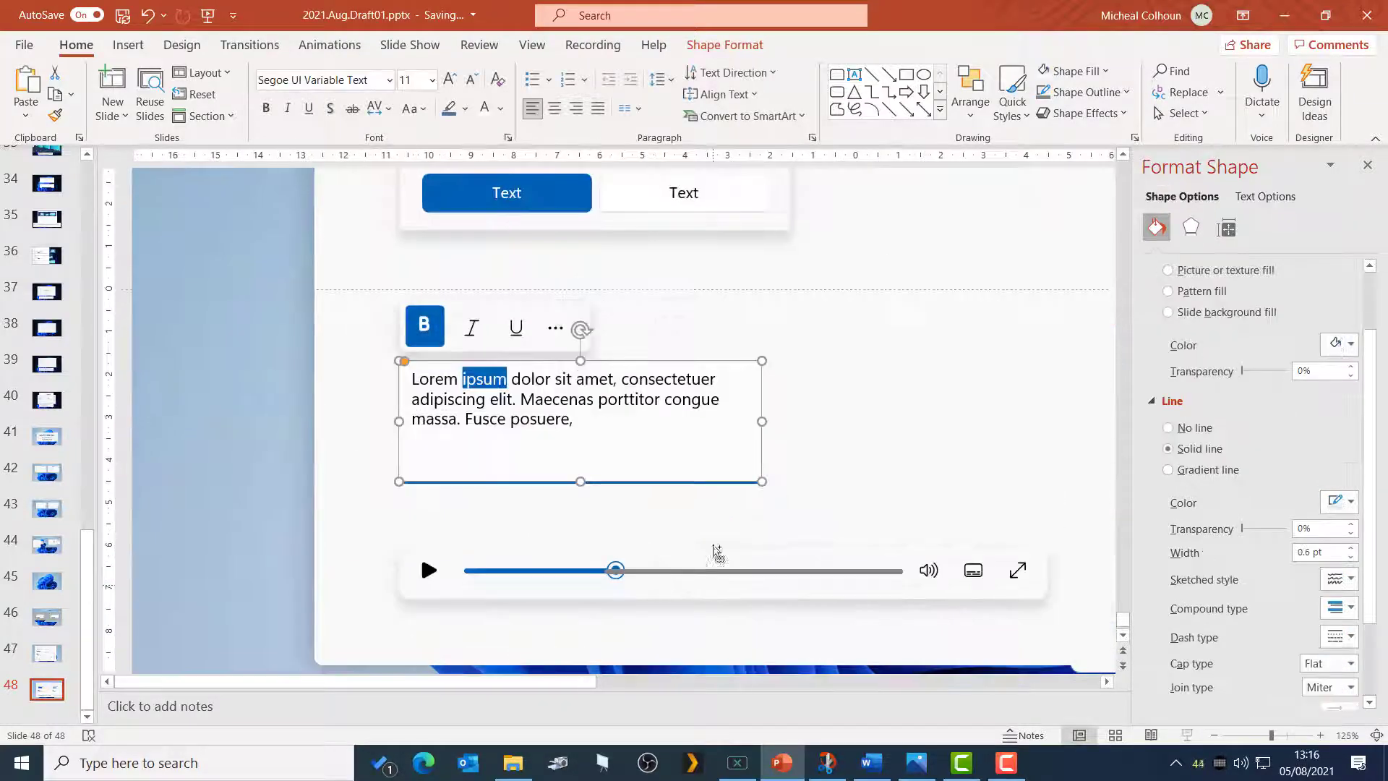
Draw a small blue circle as the slider thumb.
click(127, 45)
click(322, 98)
click(366, 351)
drag(748, 504, 770, 527)
click(675, 92)
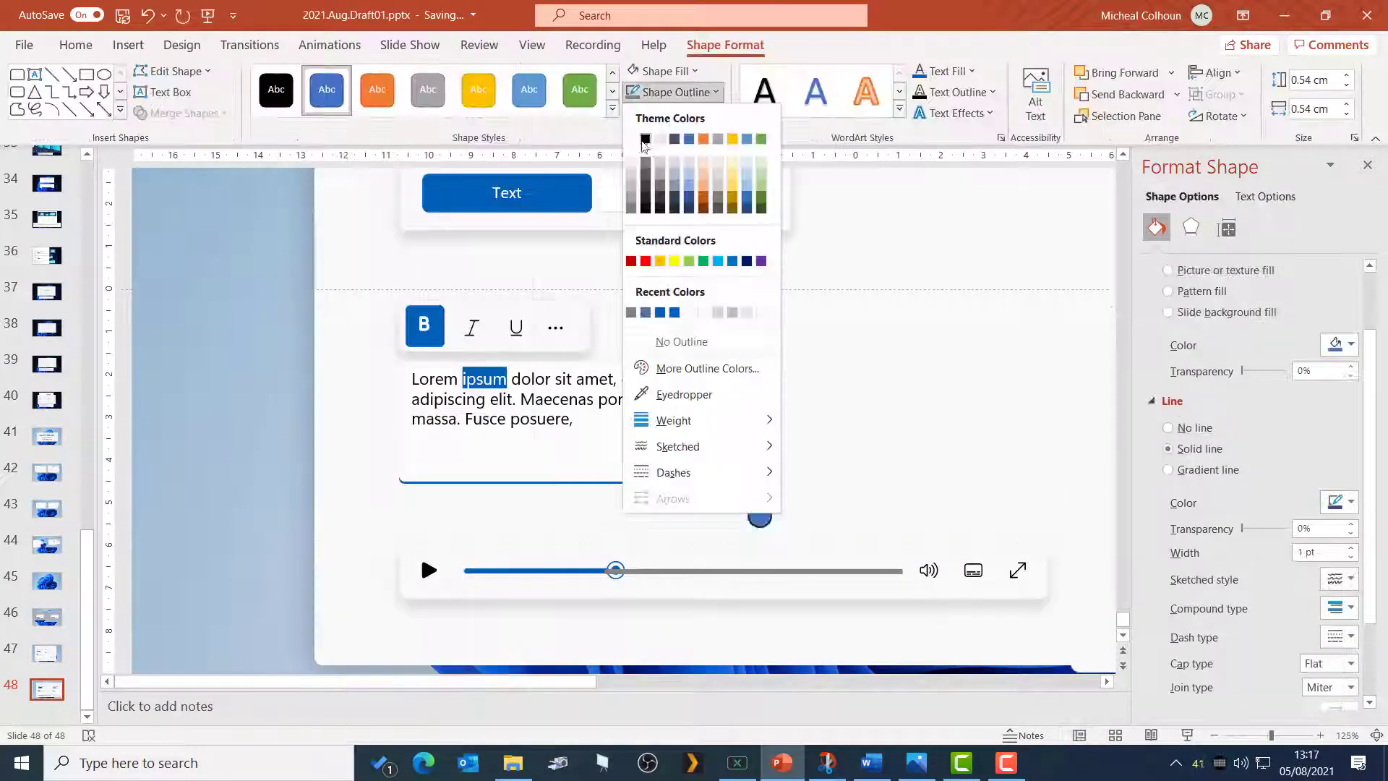
key(Escape)
scroll(1343, 645, up, 2)
ctrl+scroll(1343, 645, up, 5)
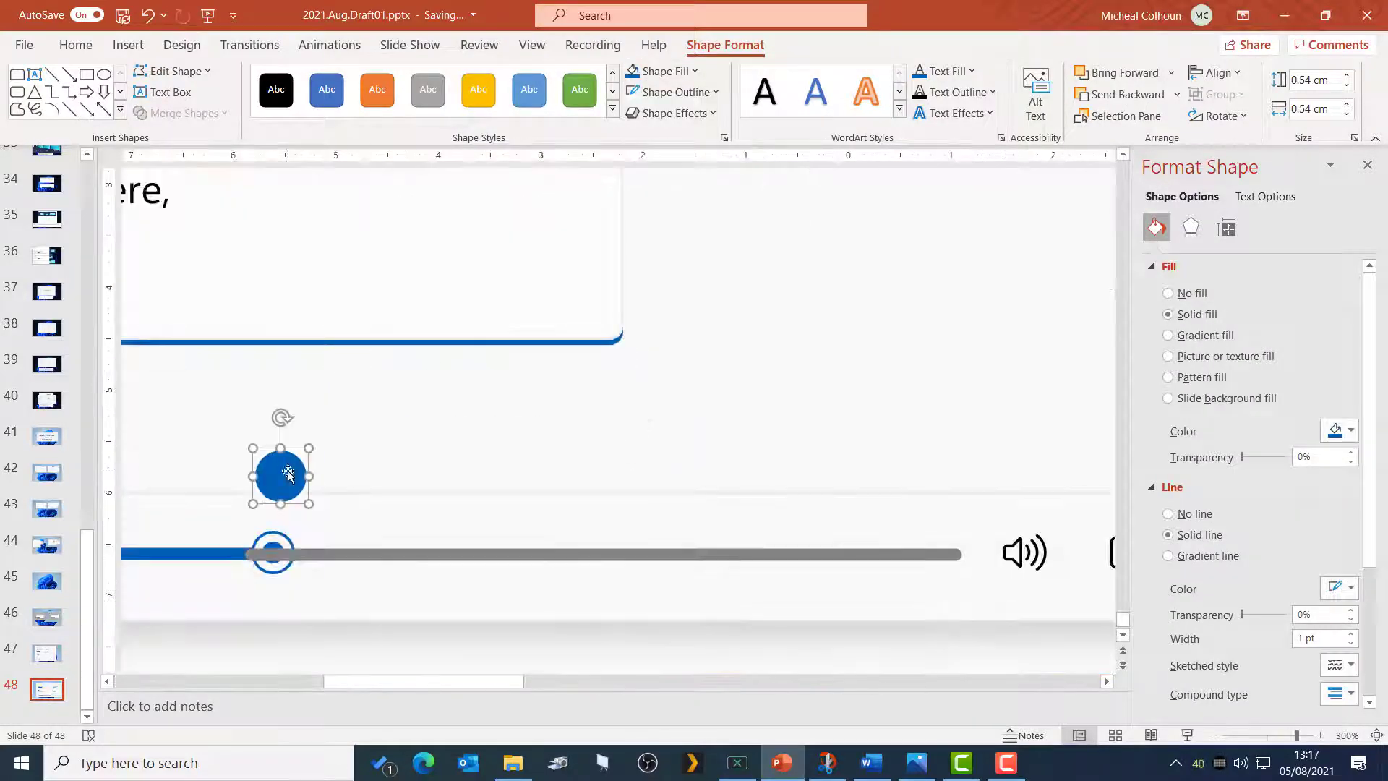
Apply an outer shadow preset to the thumb circle and tune its distance.
click(1190, 229)
click(1342, 290)
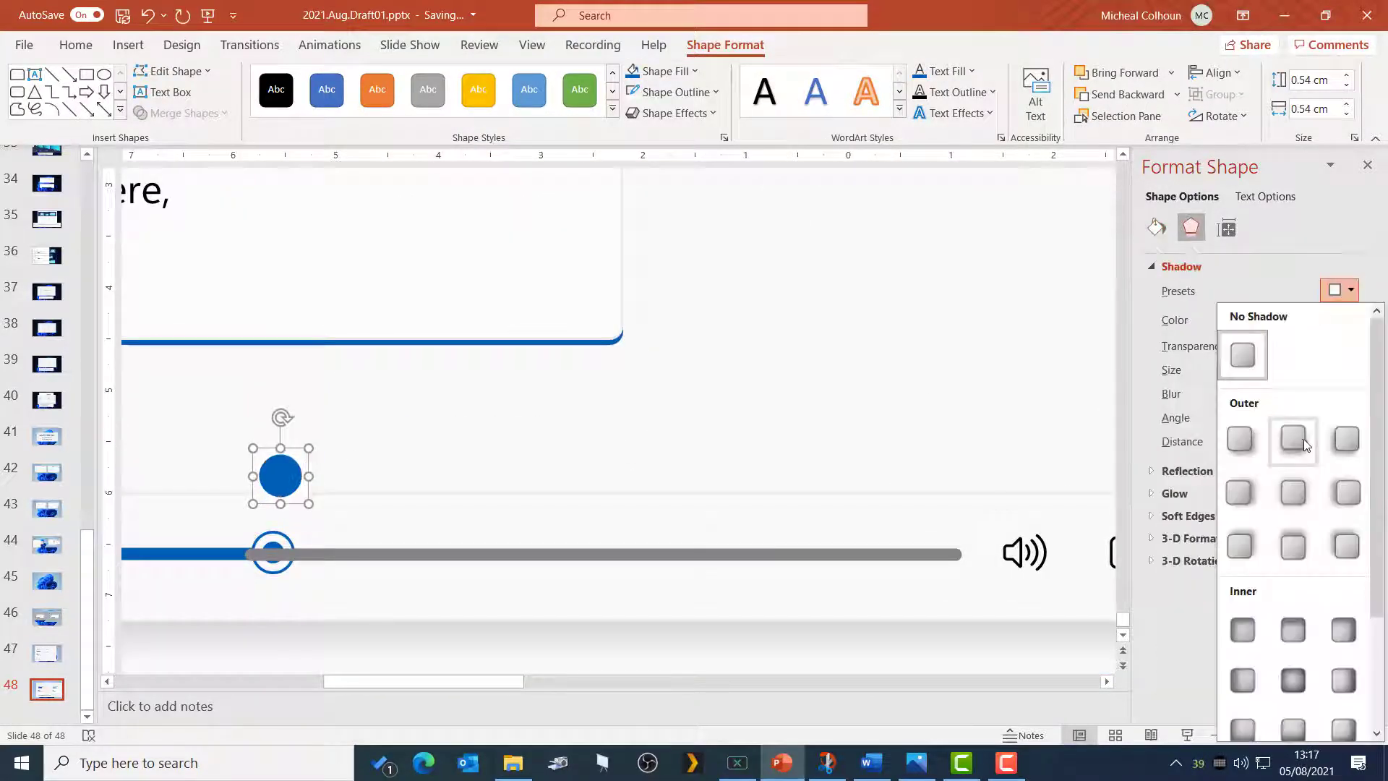
click(1295, 437)
click(1351, 447)
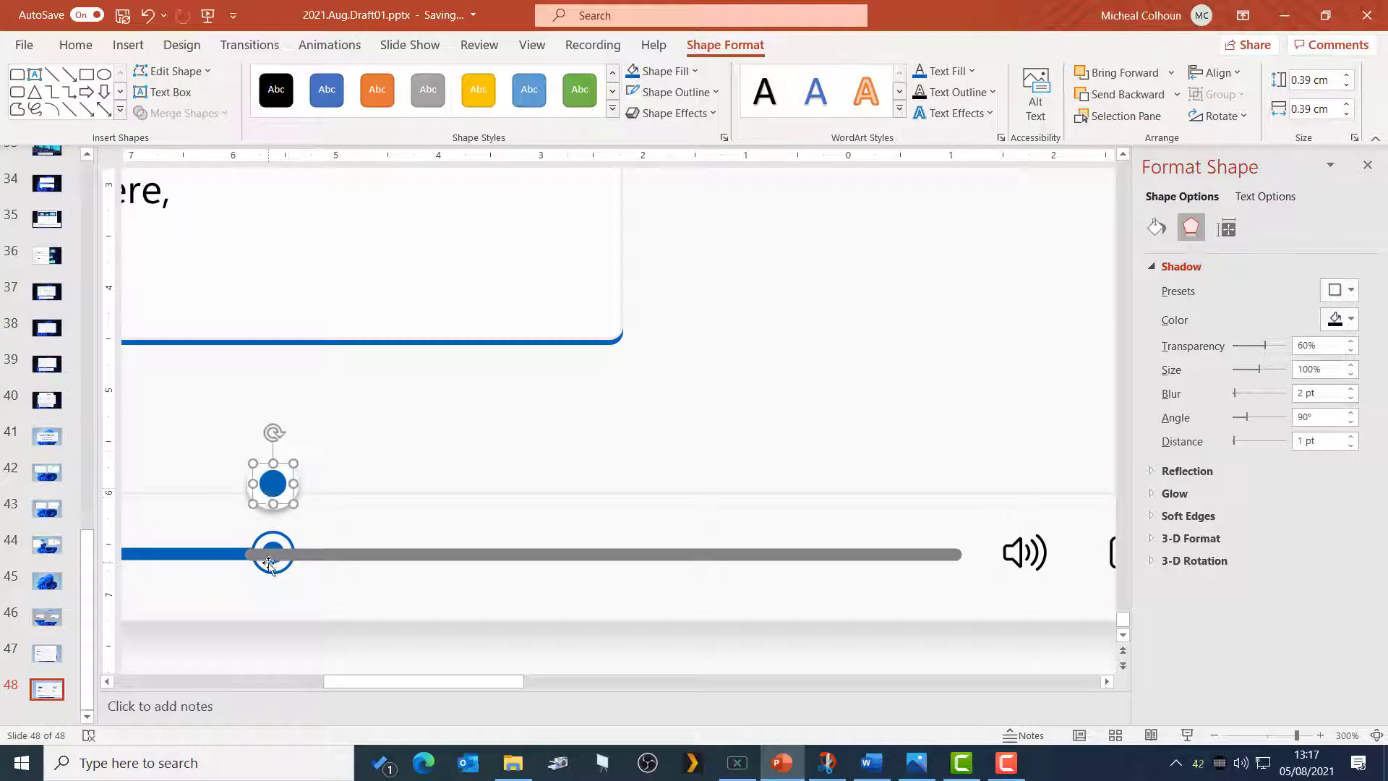
click(269, 563)
ctrl+scroll(809, 597, down, 5)
Move the reference picture back and paste the Lorem ipsum card into the empty middle slot.
click(980, 207)
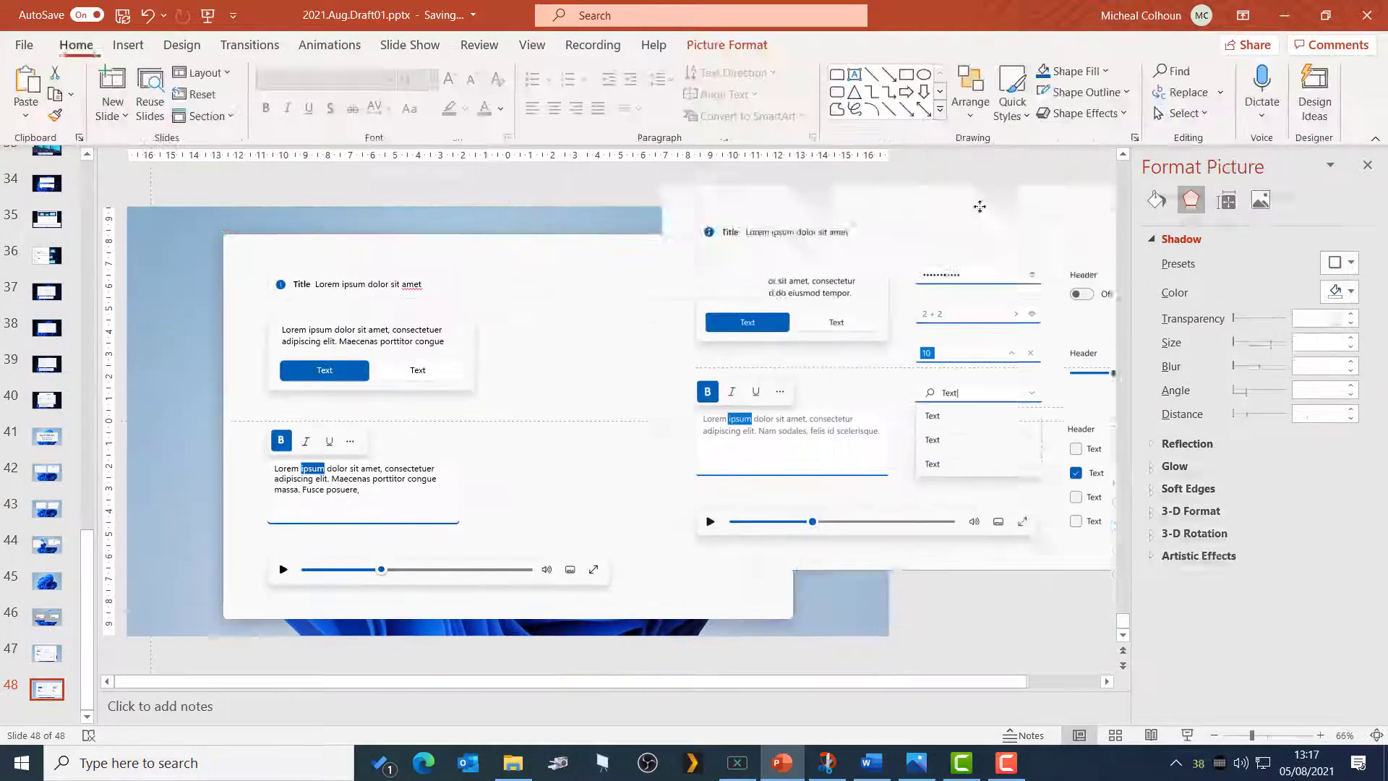
drag(980, 207, 556, 253)
key(ctrl+v)
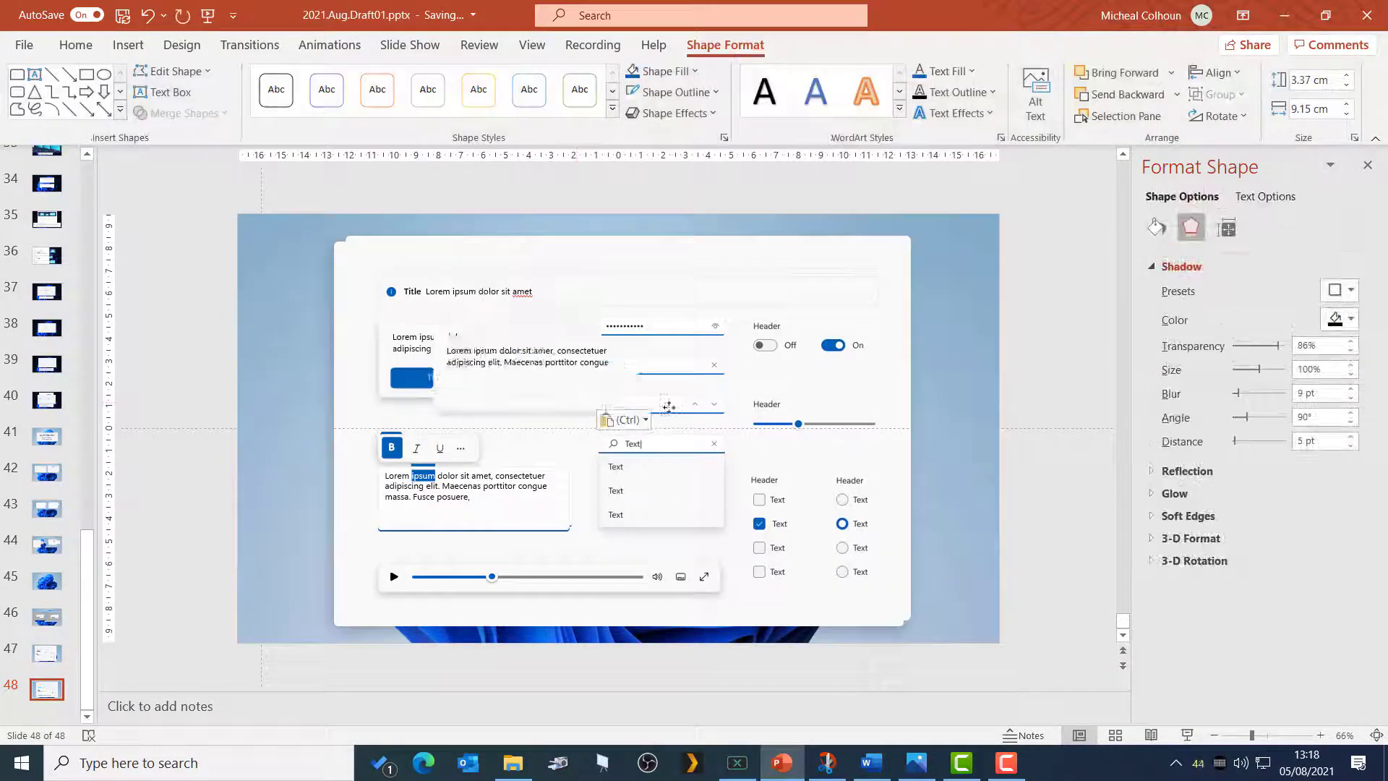
mouse_move(668, 407)
mouse_down()
mouse_move(791, 466)
mouse_move(732, 452)
mouse_up()
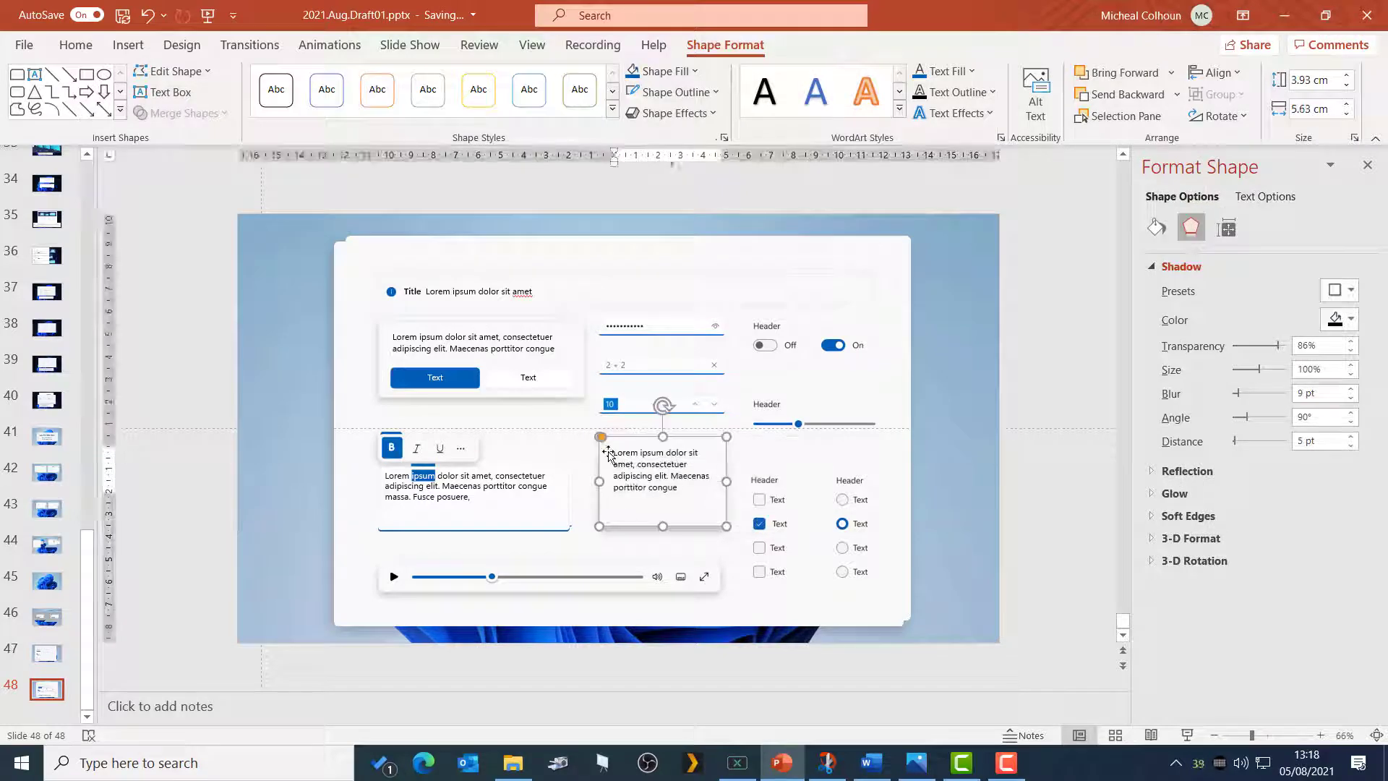
click(732, 452)
ctrl+scroll(772, 406, up, 5)
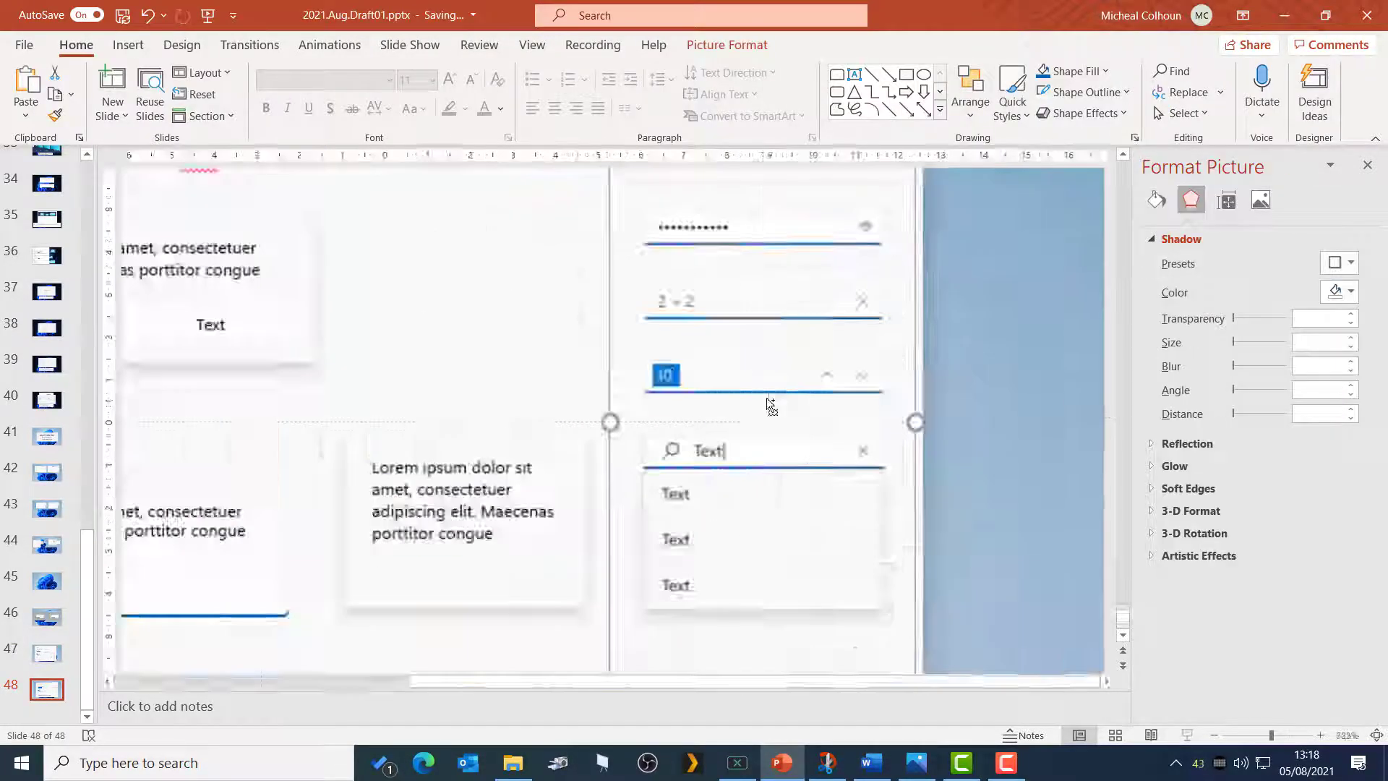
ctrl+scroll(771, 405, down, 3)
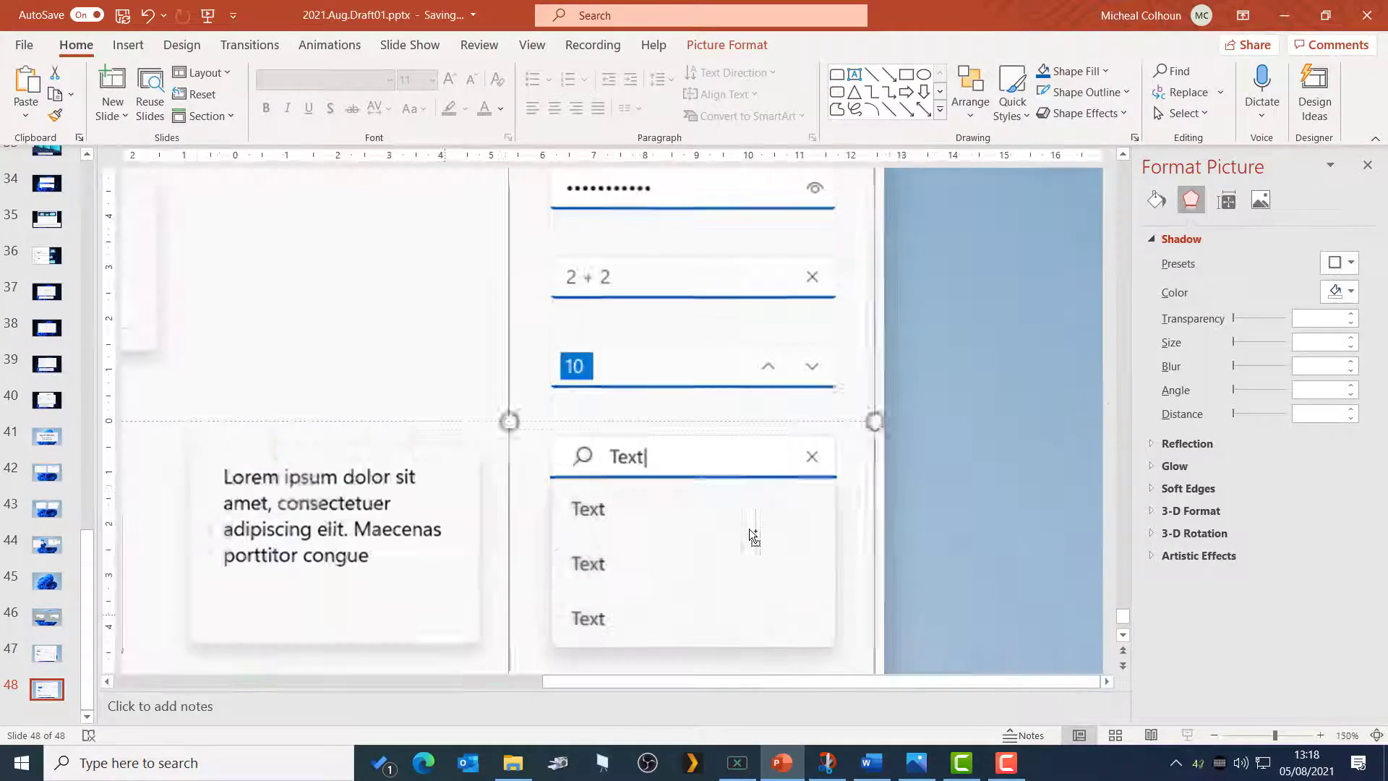
Duplicate the Lorem ipsum card, change its text to 'Text' and place it over the search box.
click(420, 591)
ctrl+drag(380, 484, 362, 228)
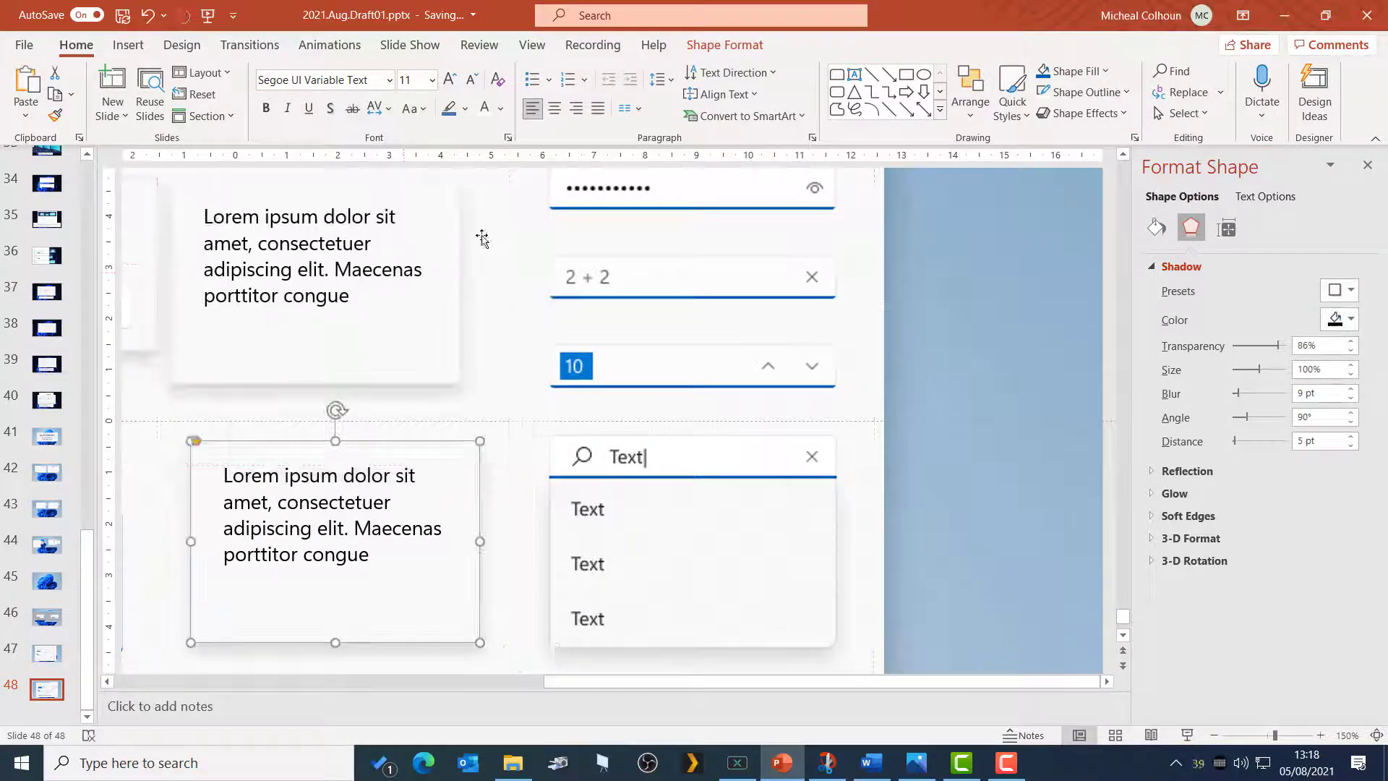
click(1105, 70)
click(426, 483)
click(503, 465)
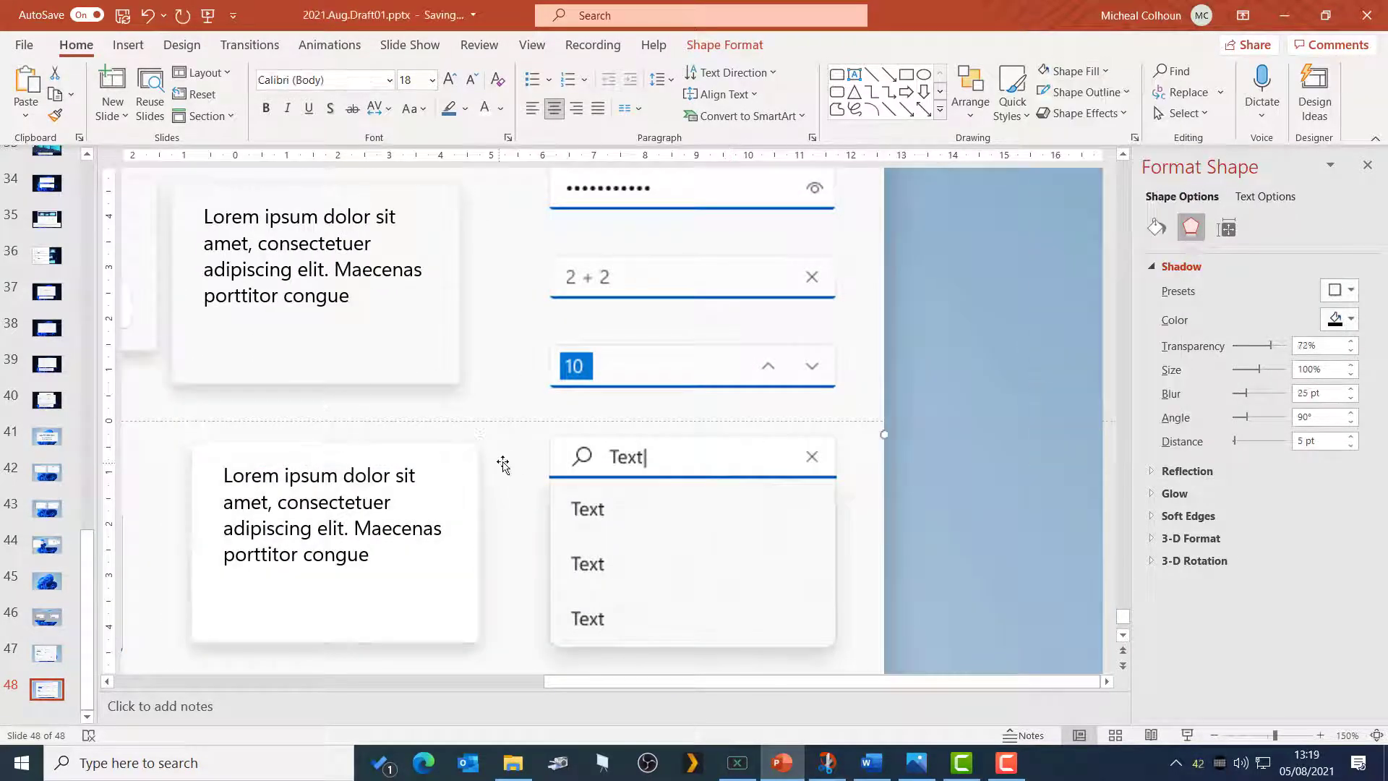
triple_click(335, 477)
text(Text)
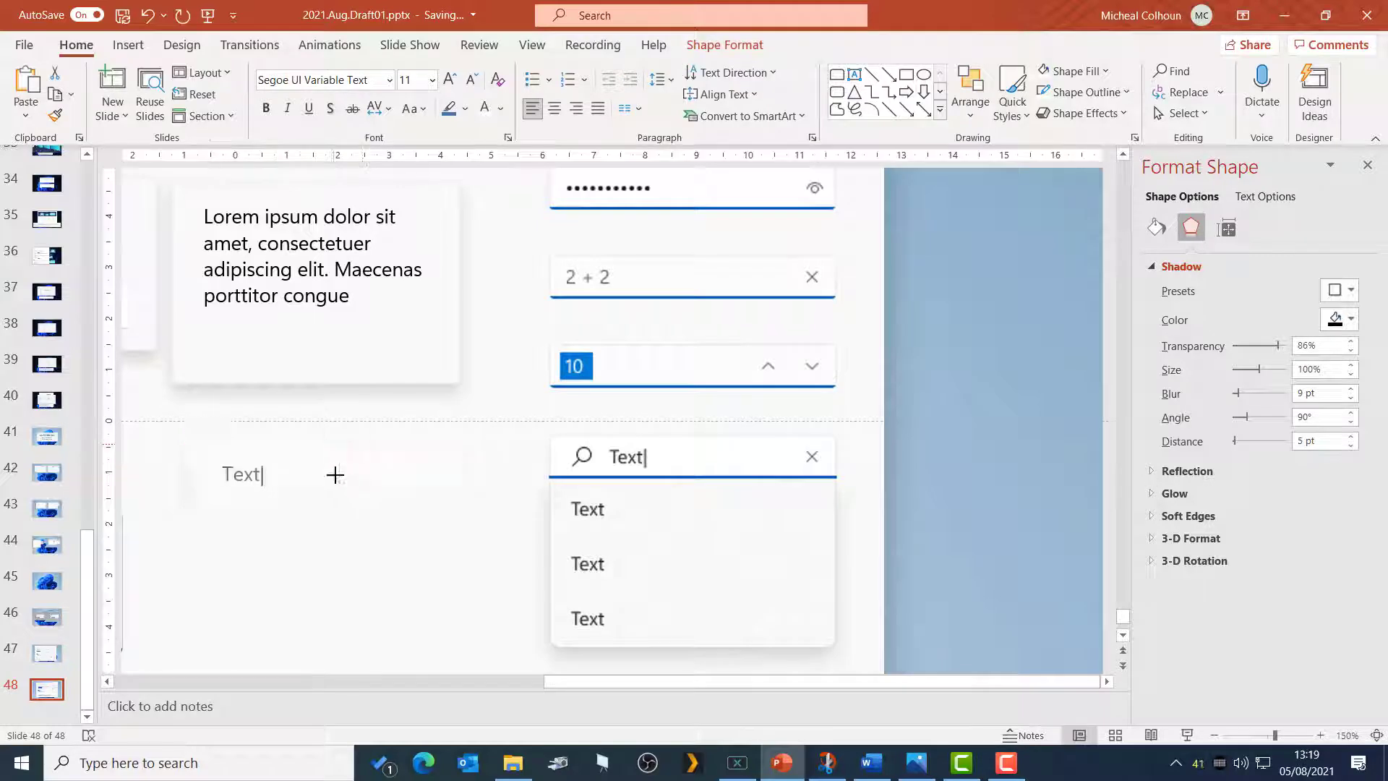
drag(726, 419, 695, 429)
Apply the copied shadow formatting to the Text box and place it above the search box.
click(942, 502)
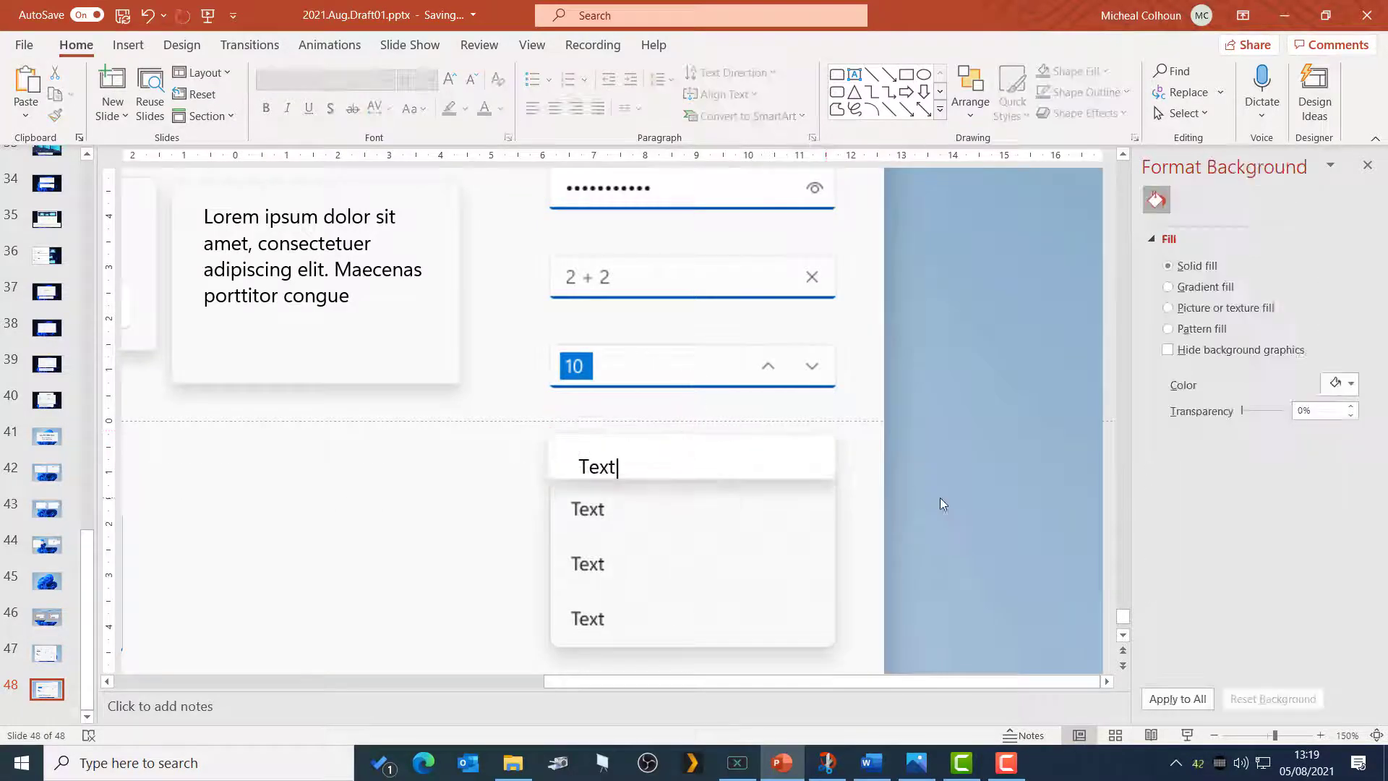
key(ctrl+y)
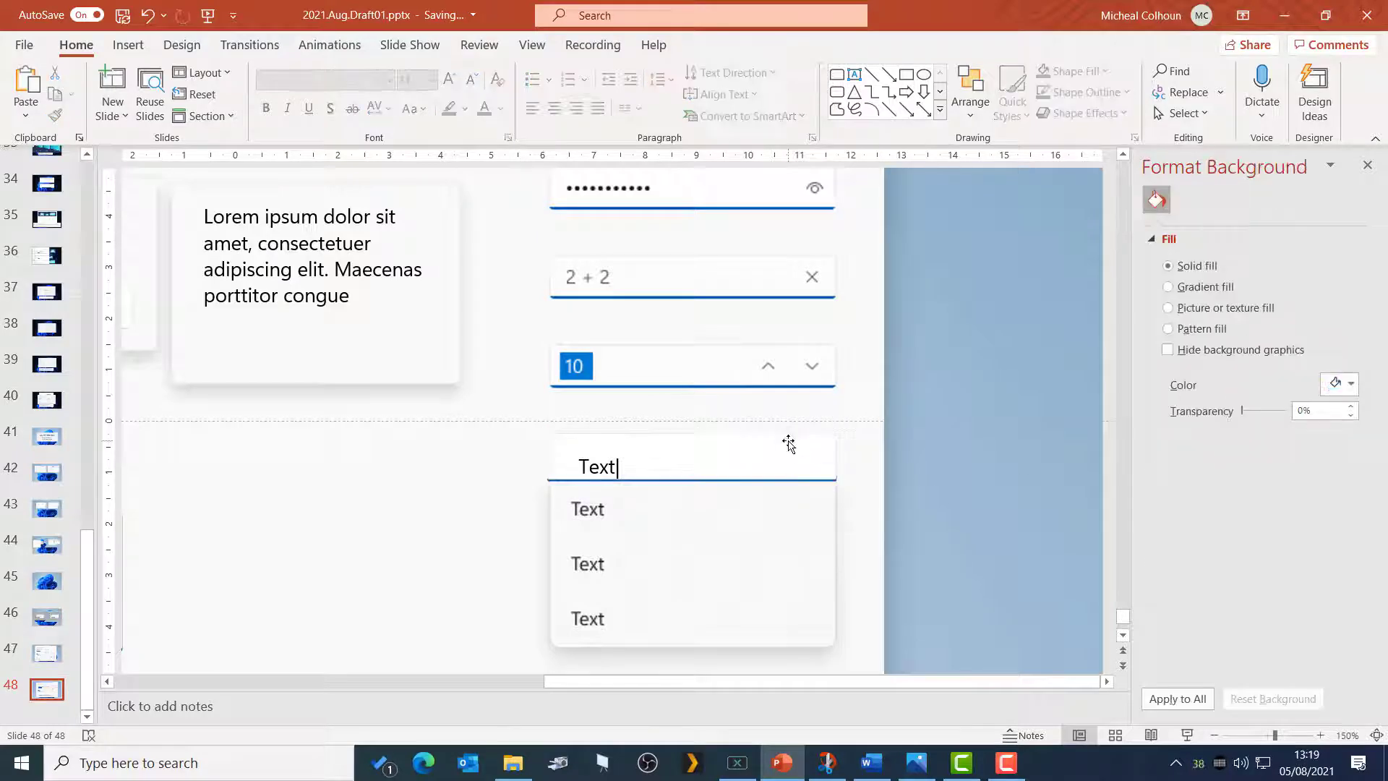
drag(790, 443, 656, 609)
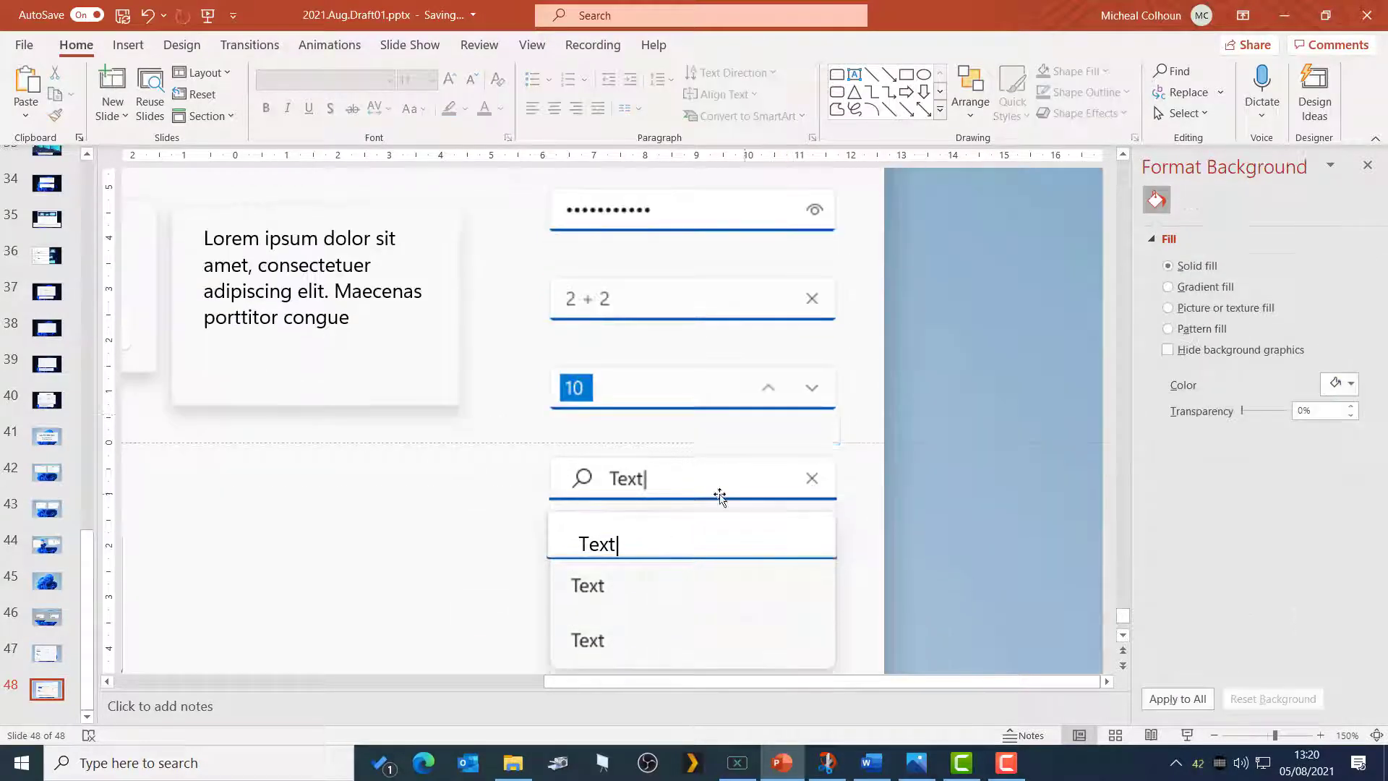
drag(716, 531, 713, 432)
Give the Text box a 1.2 cm left margin and bottom vertical alignment.
click(755, 94)
click(723, 308)
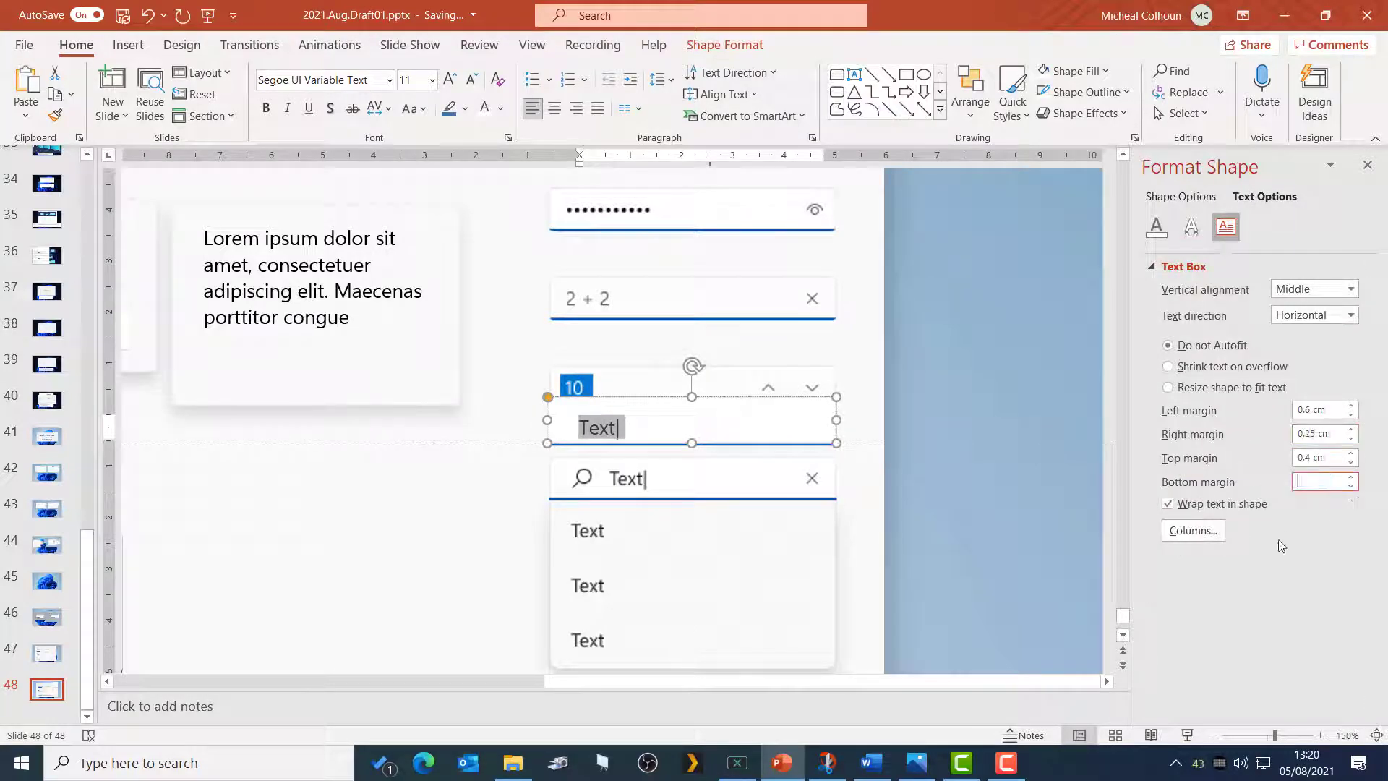
click(596, 434)
click(597, 429)
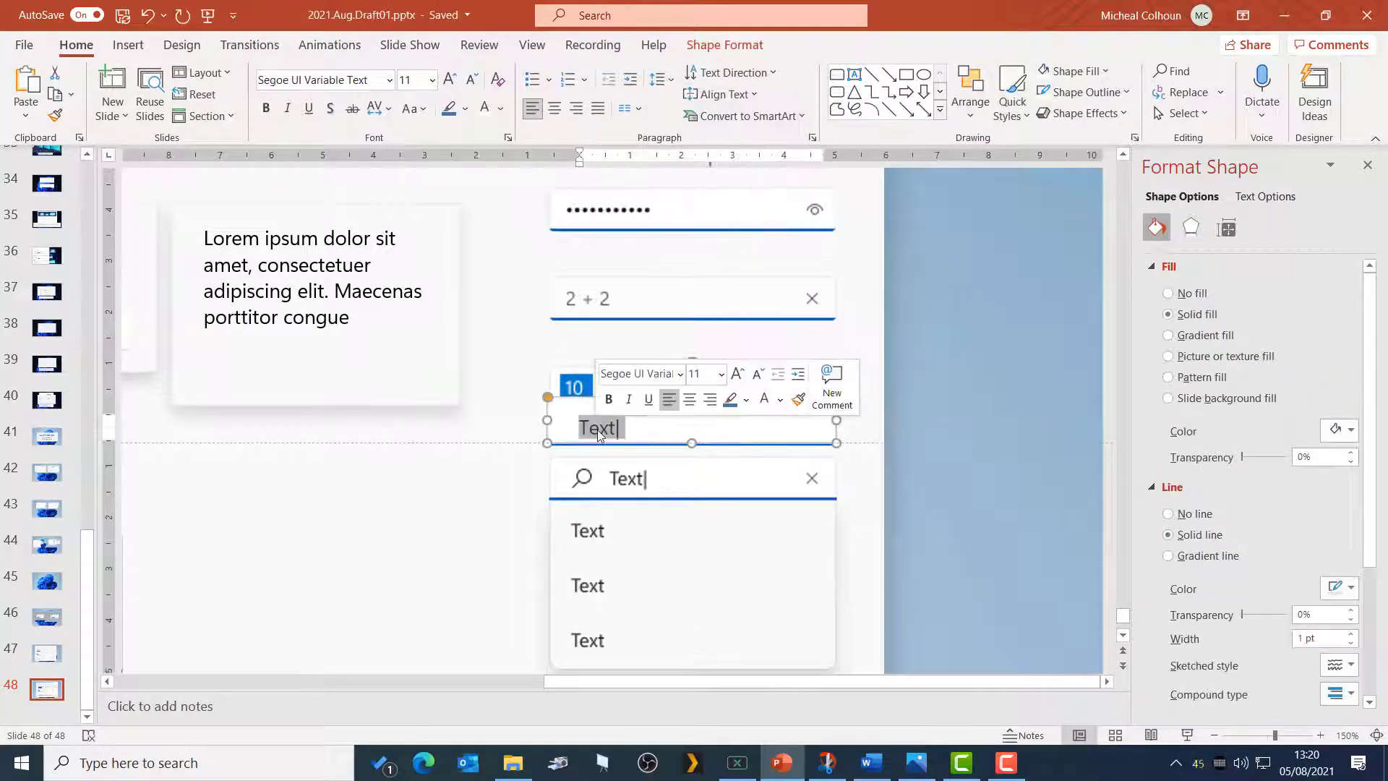
click(1265, 196)
click(1350, 289)
click(1309, 435)
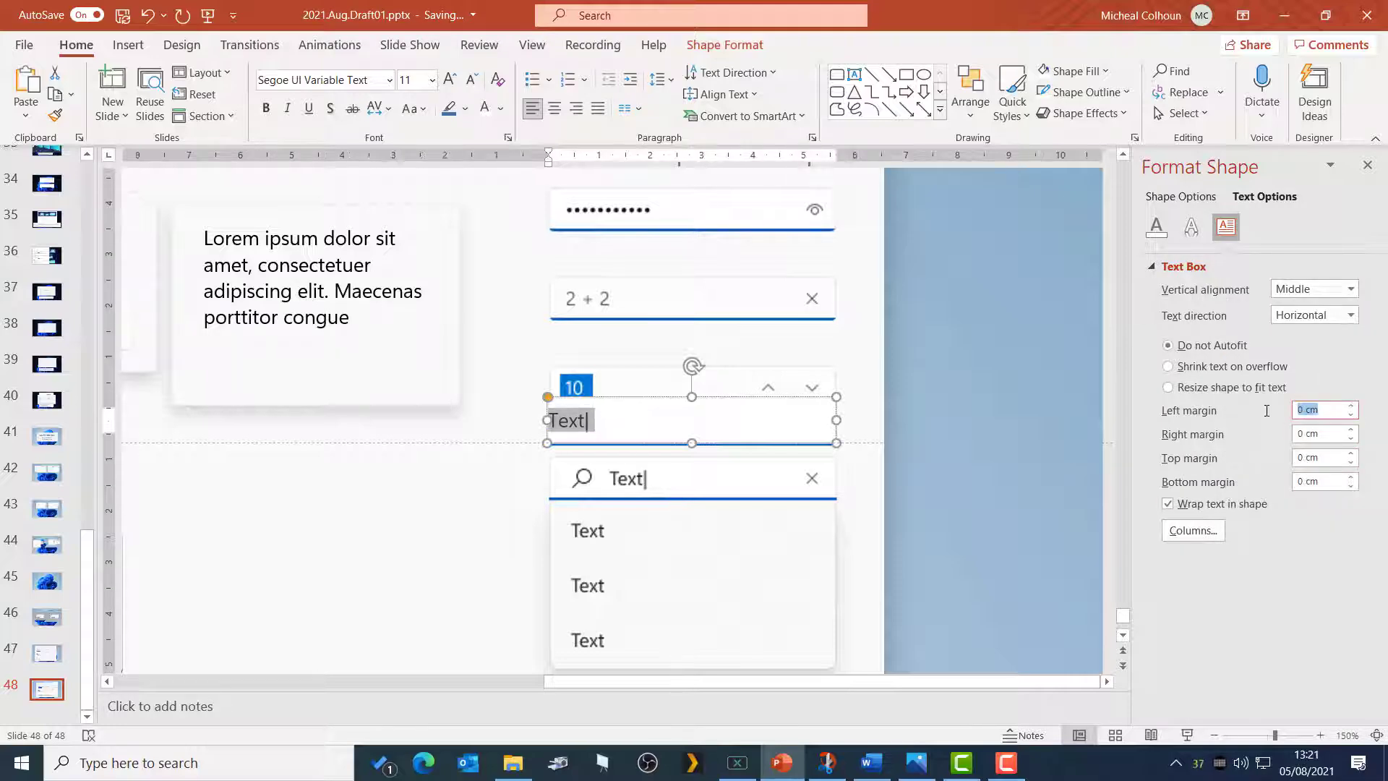
text(1.2)
click(389, 81)
click(744, 310)
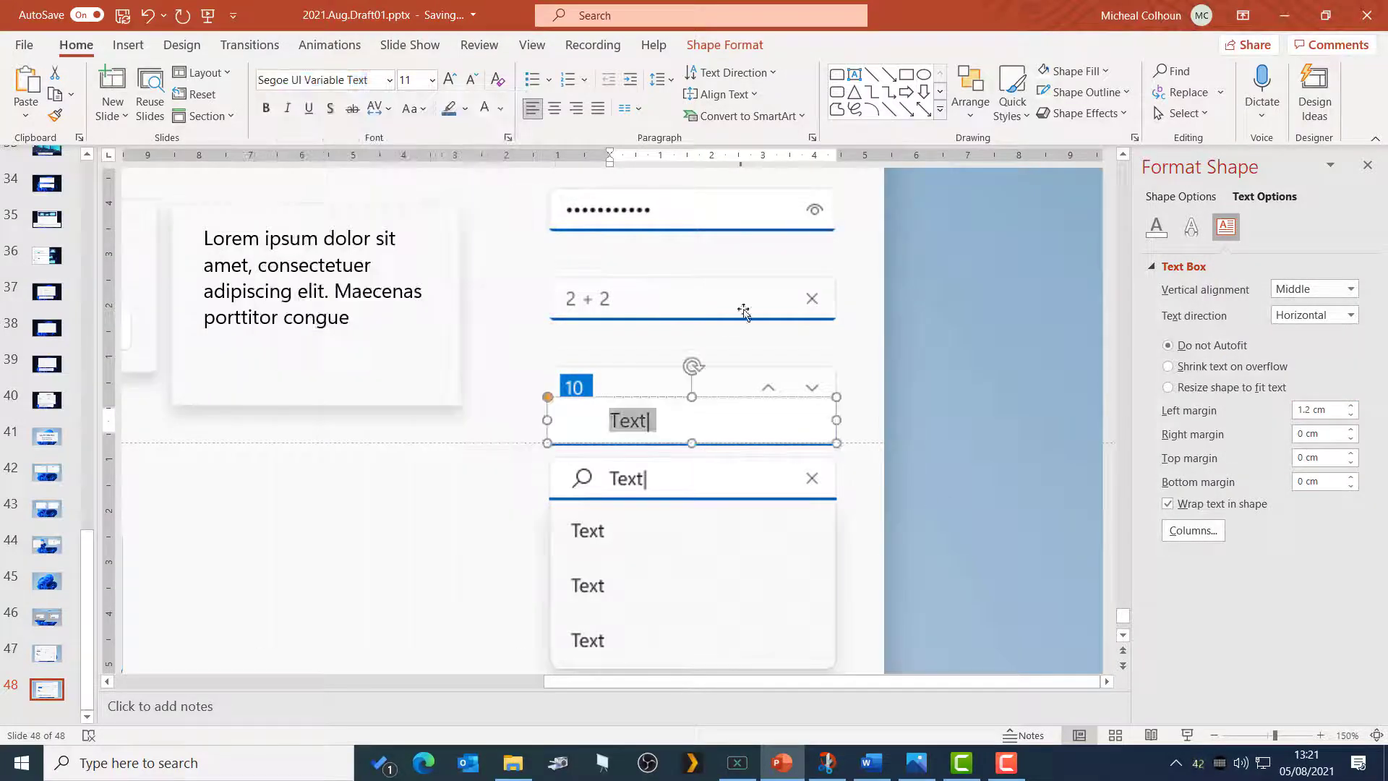
Tune the Text box shadow into a thin 1.5 pt blue underline above the search box.
click(753, 442)
click(1190, 232)
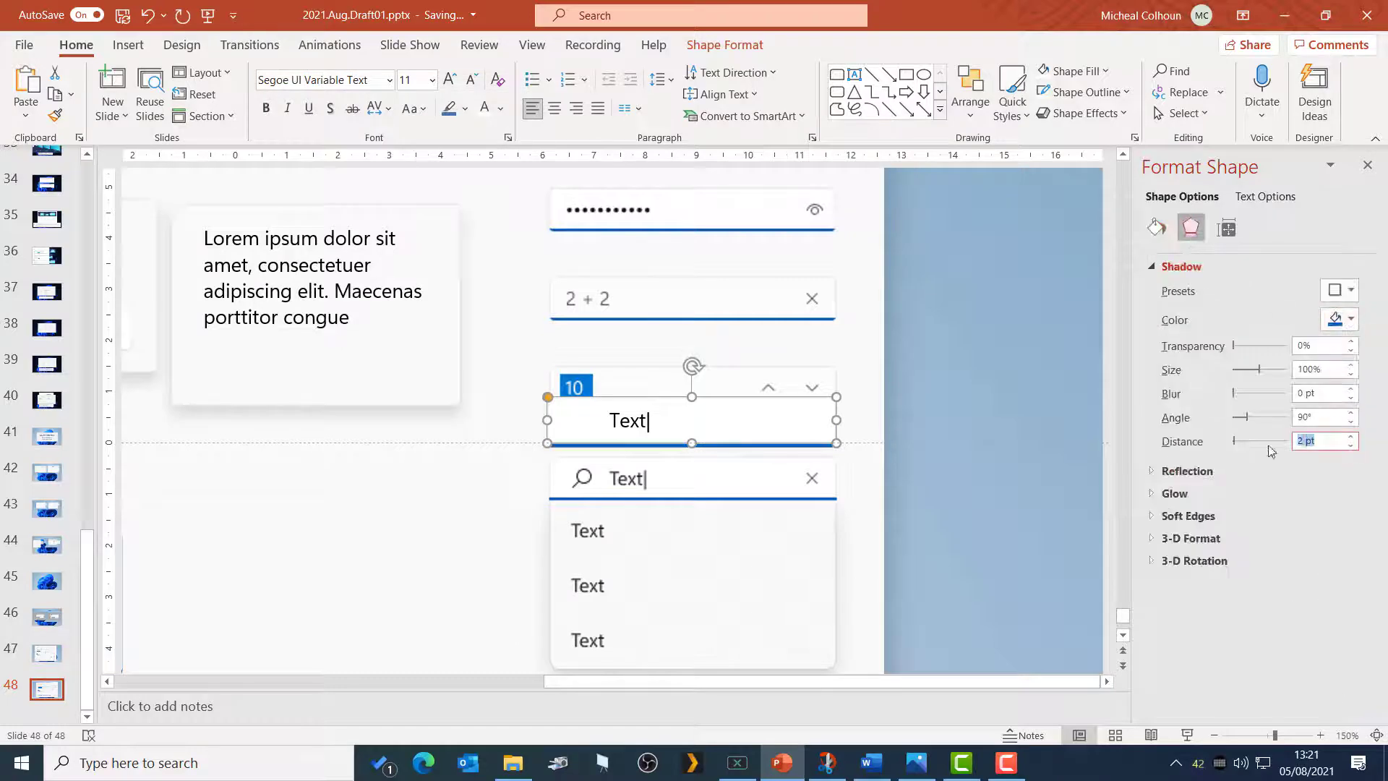
click(971, 493)
drag(811, 441, 826, 508)
click(803, 570)
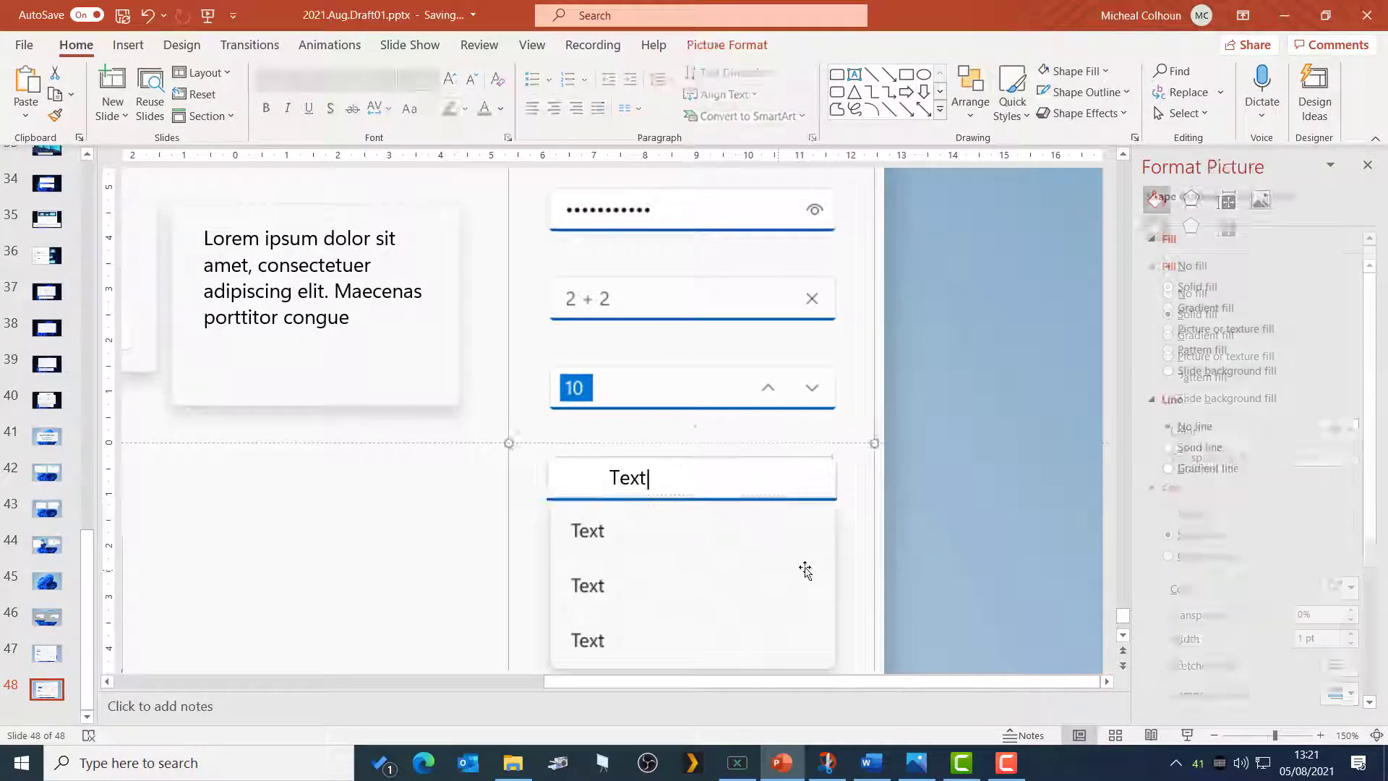
drag(787, 461, 788, 415)
click(1190, 227)
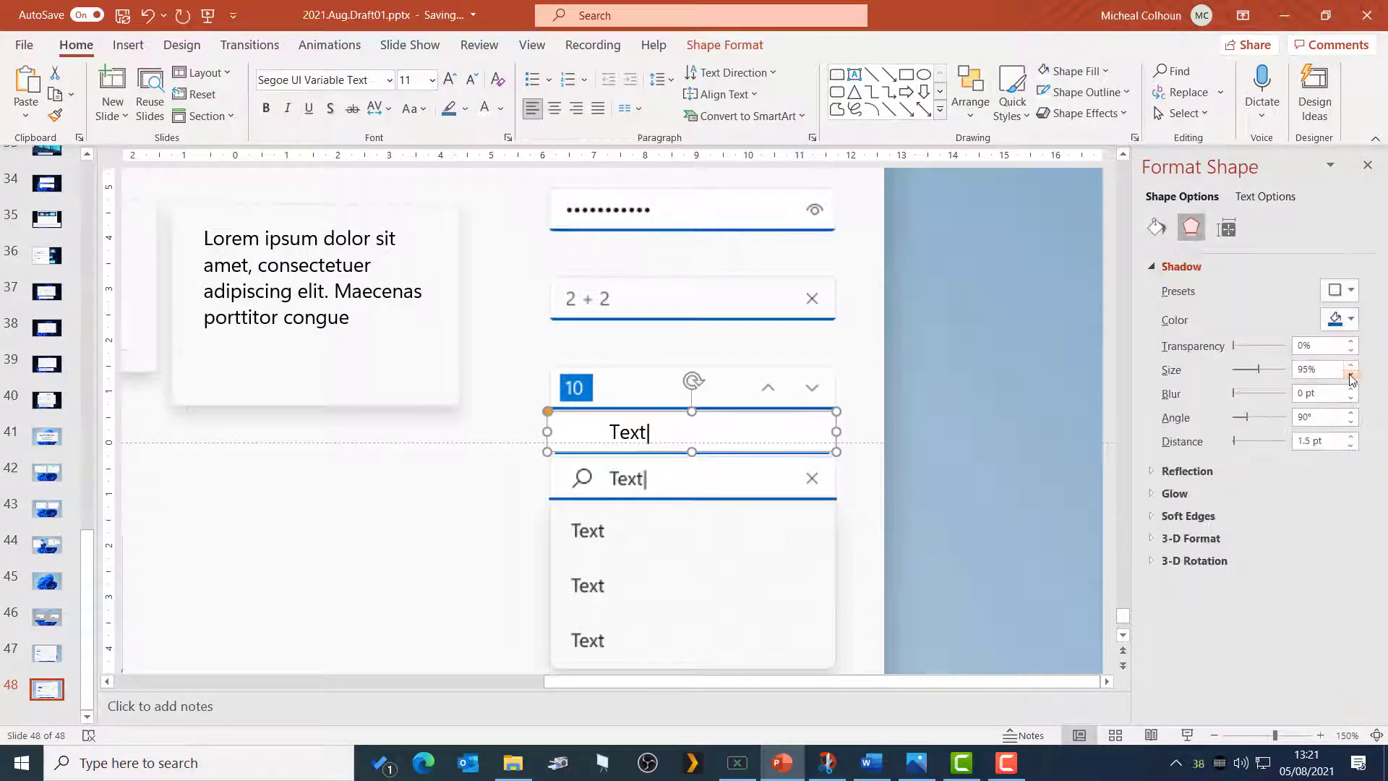
click(783, 433)
click(986, 437)
click(809, 433)
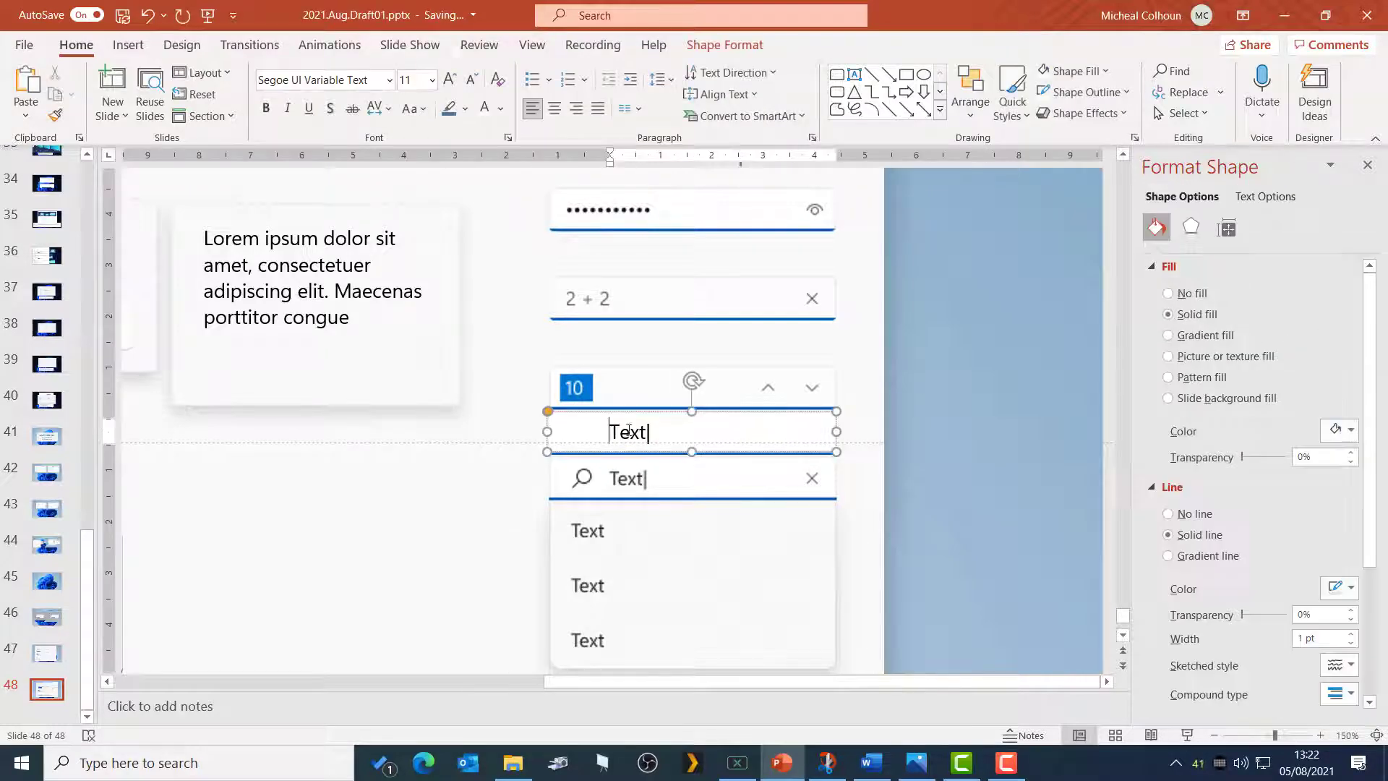
click(128, 45)
click(1179, 110)
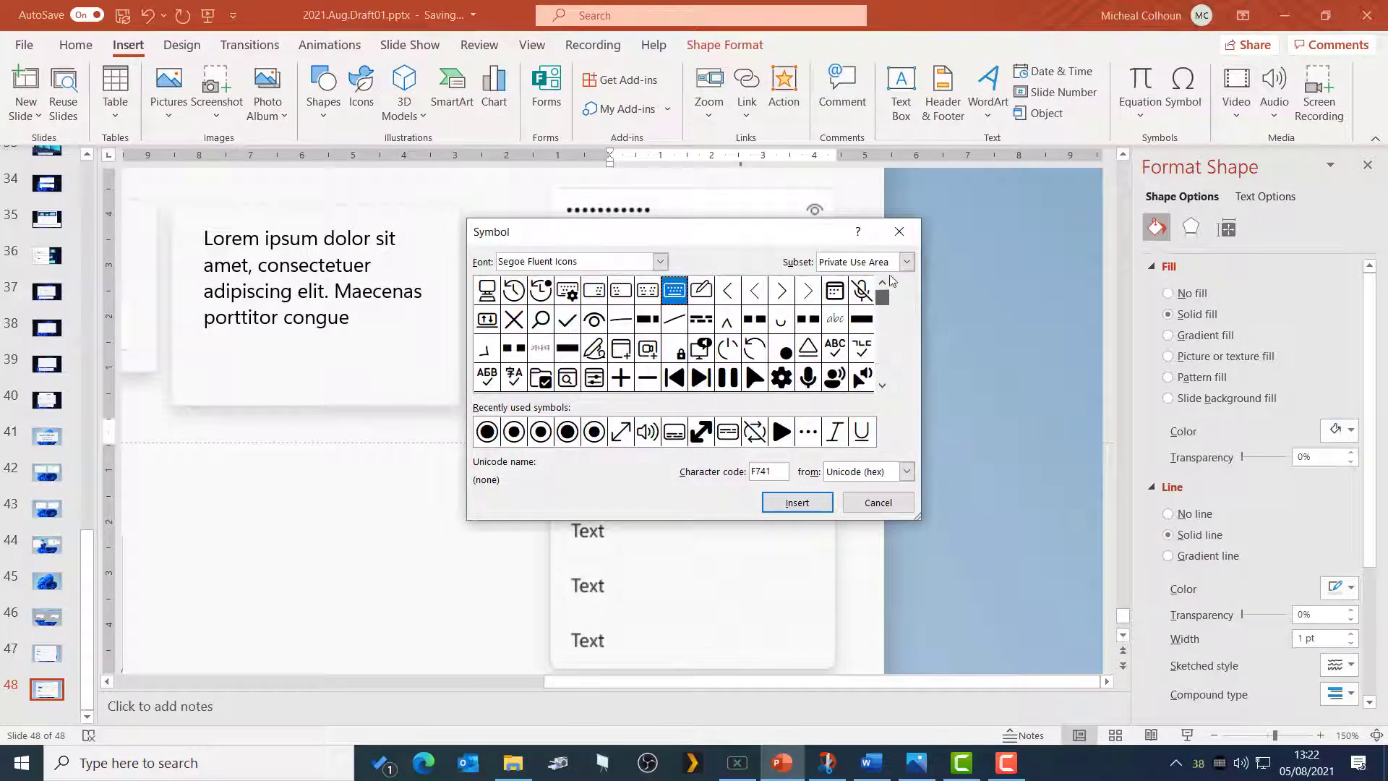
Insert the Segoe Fluent Icons magnifier symbol into the search field.
scroll(672, 333, down, 3)
scroll(672, 332, down, 3)
scroll(673, 333, down, 3)
double_click(728, 318)
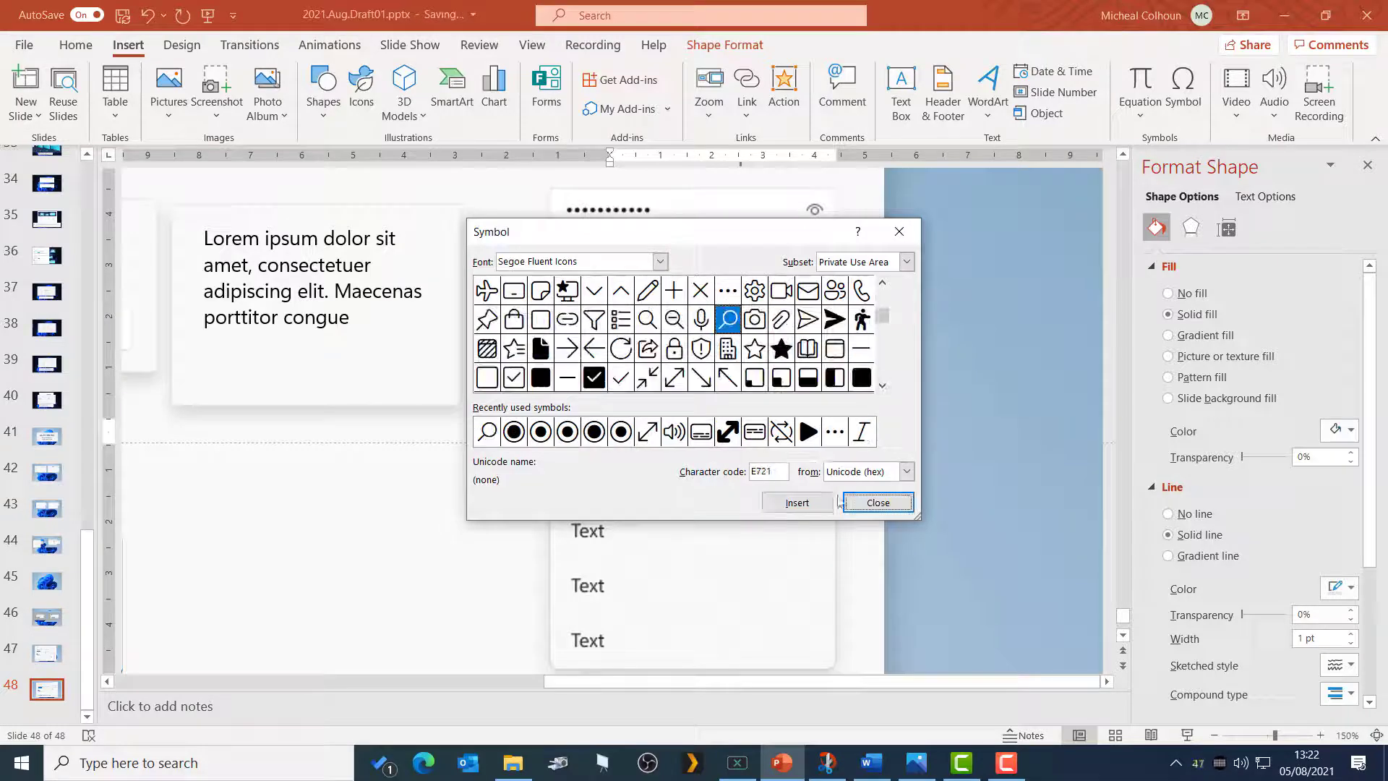
click(842, 501)
Set the search field's left margin to 0.5 cm and adjust its line spacing.
click(76, 45)
click(1265, 195)
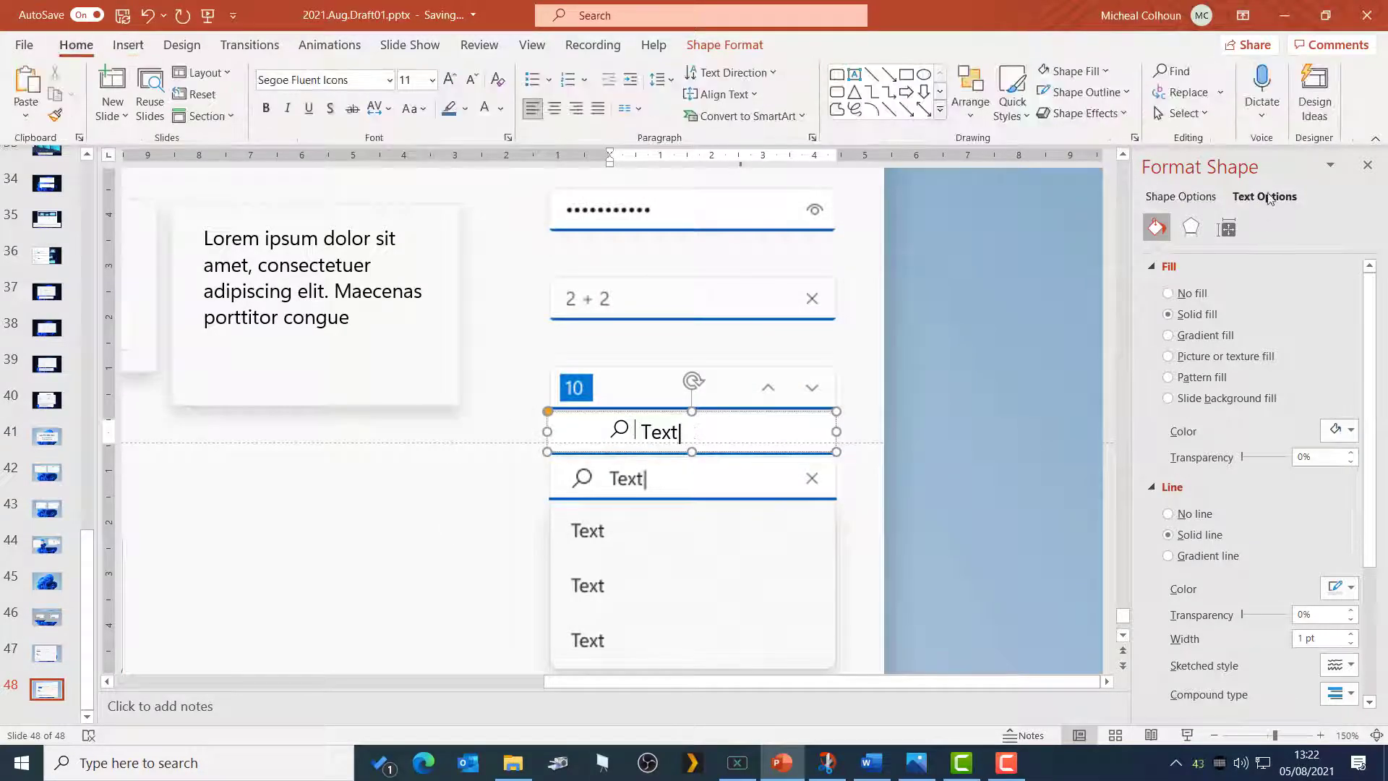
click(1226, 227)
key(BackSpace)
text(5)
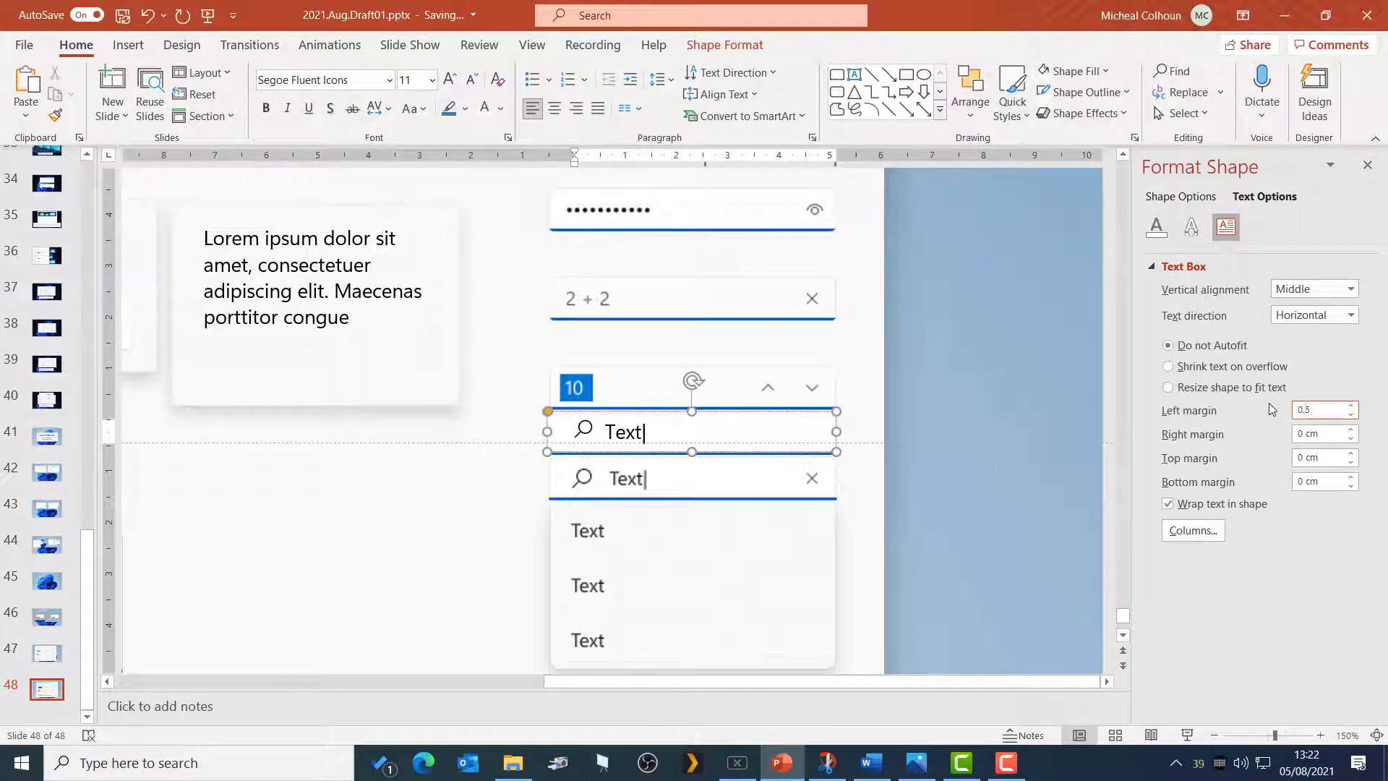
click(681, 434)
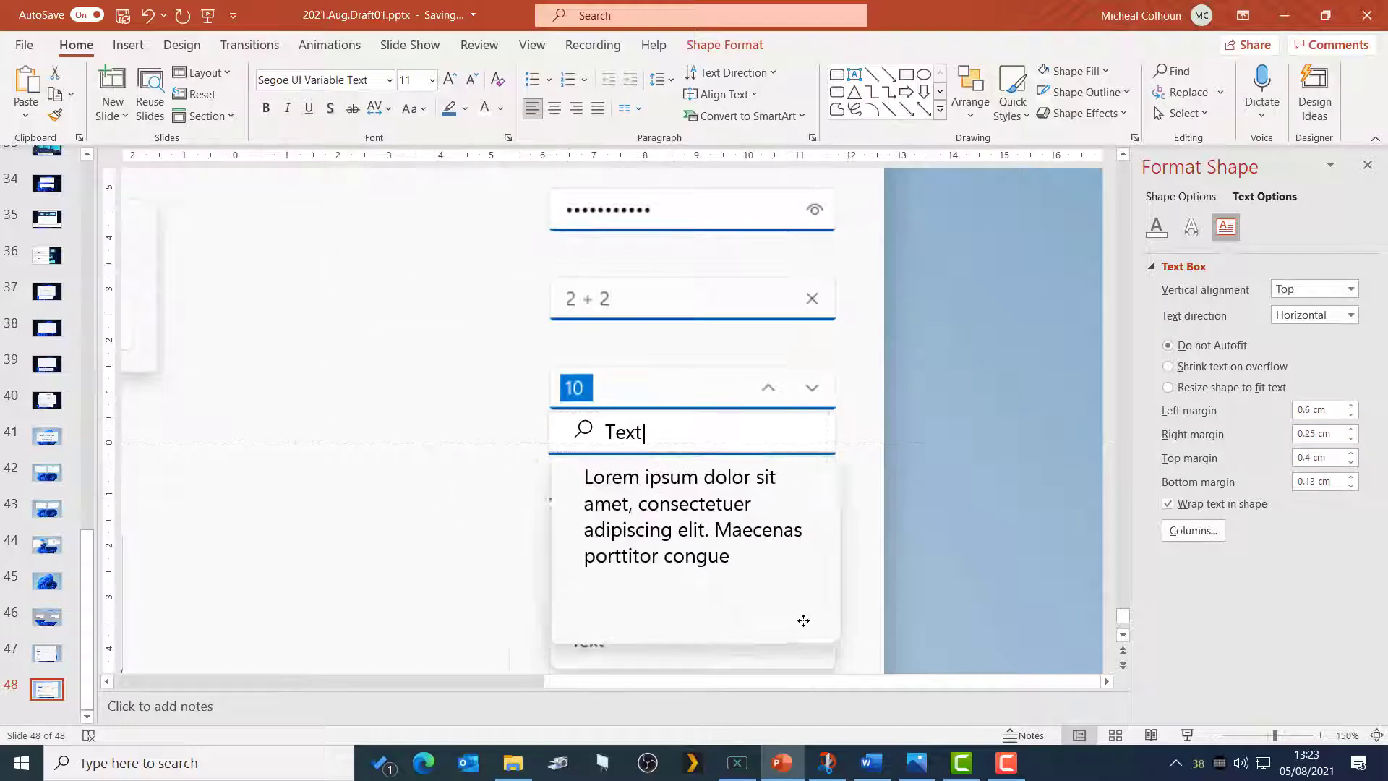
click(46, 436)
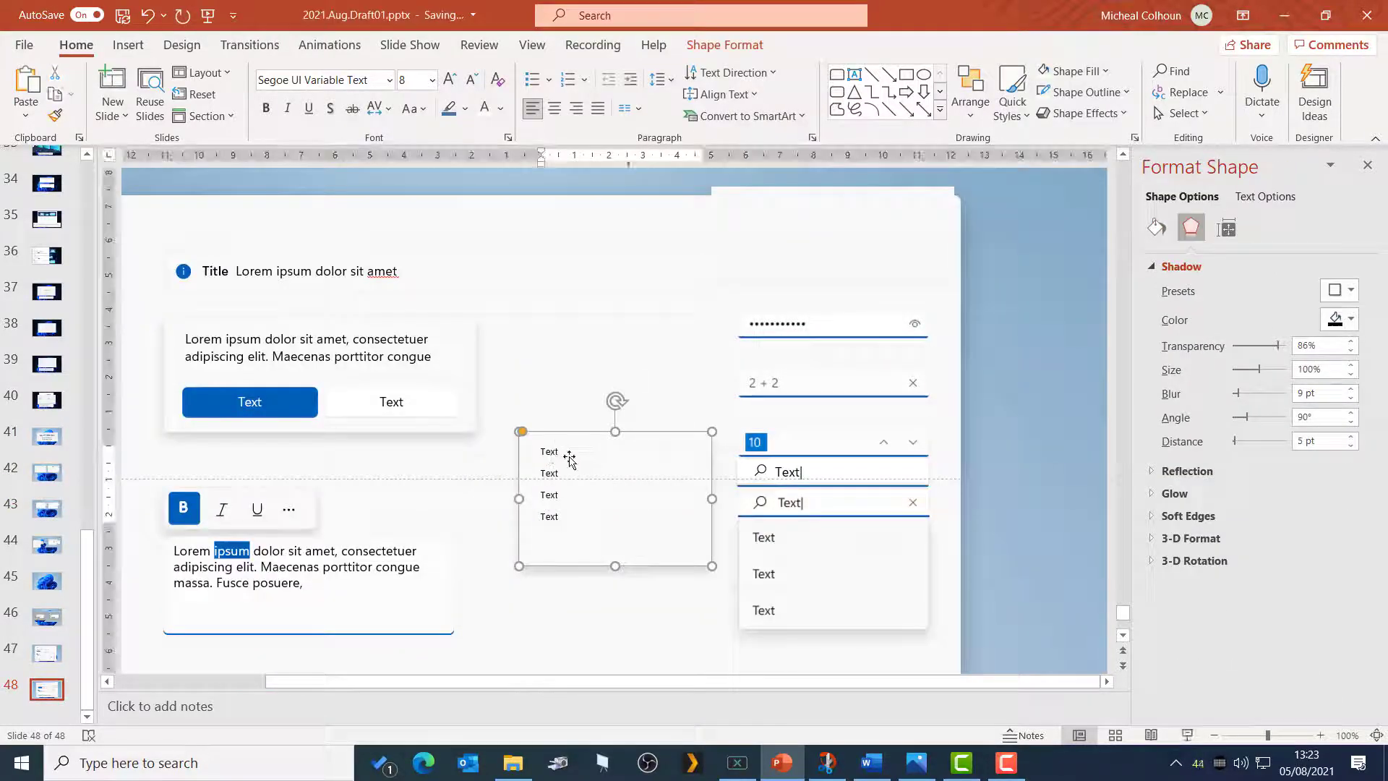
key(ctrl+a)
click(660, 79)
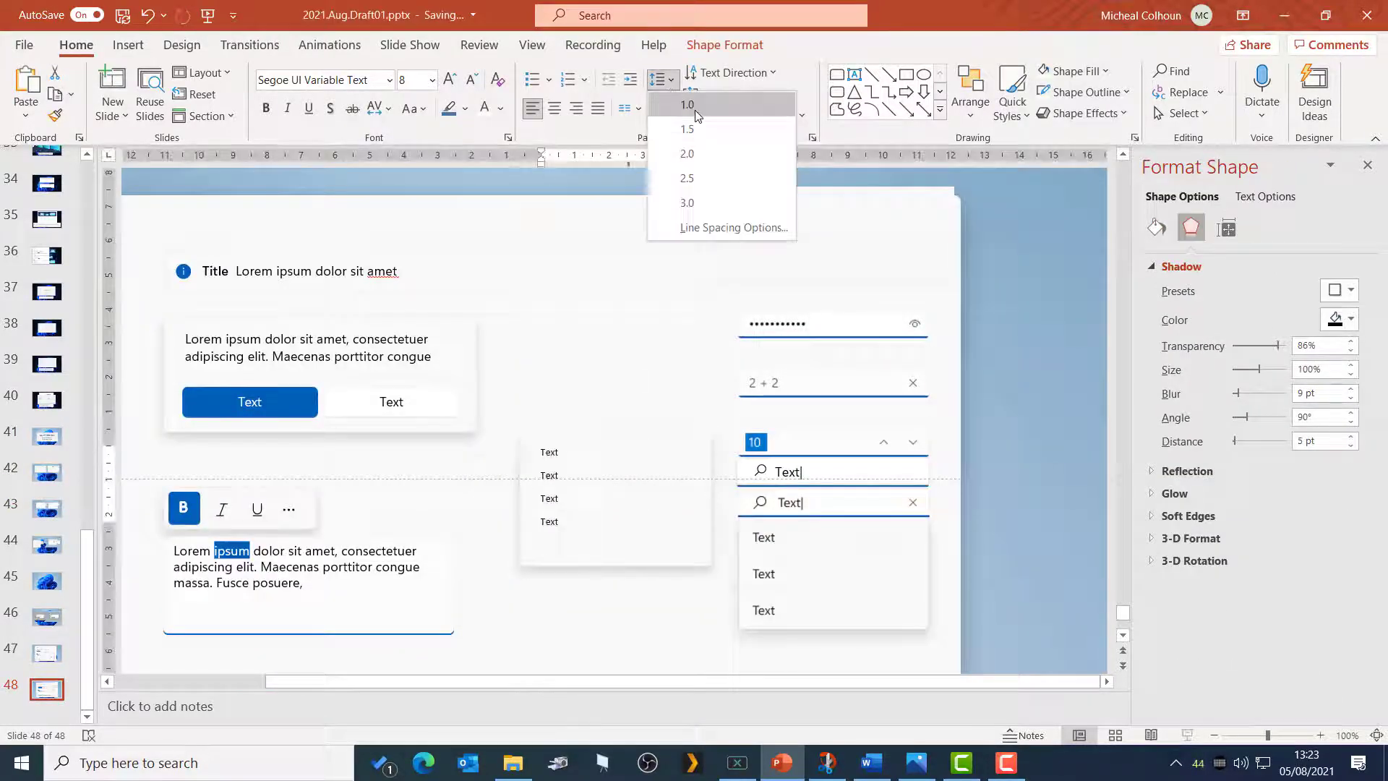
click(723, 114)
double_click(449, 79)
Move the Text dropdown list into the middle column, put the search box on top and group them.
click(801, 461)
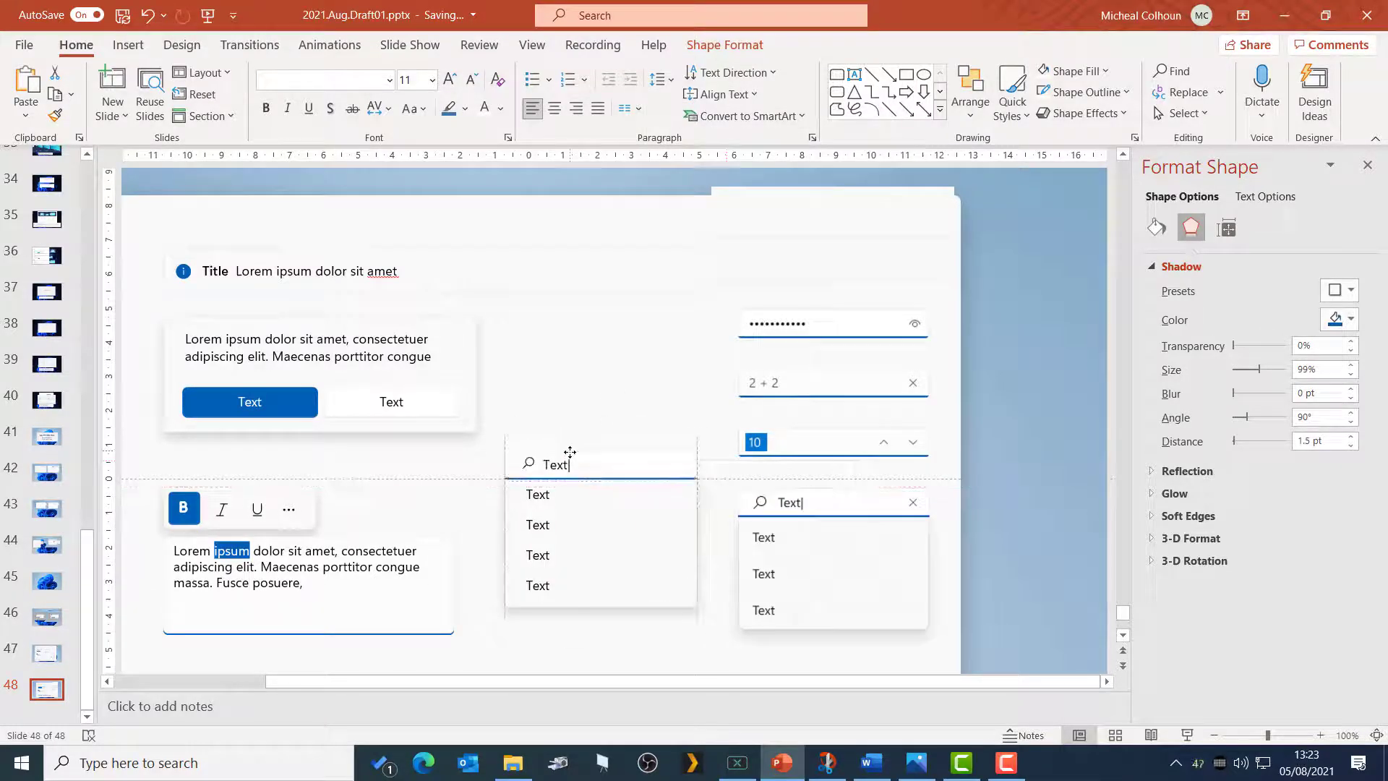
click(691, 557)
mouse_move(598, 485)
mouse_down()
mouse_move(893, 497)
mouse_move(831, 503)
mouse_up()
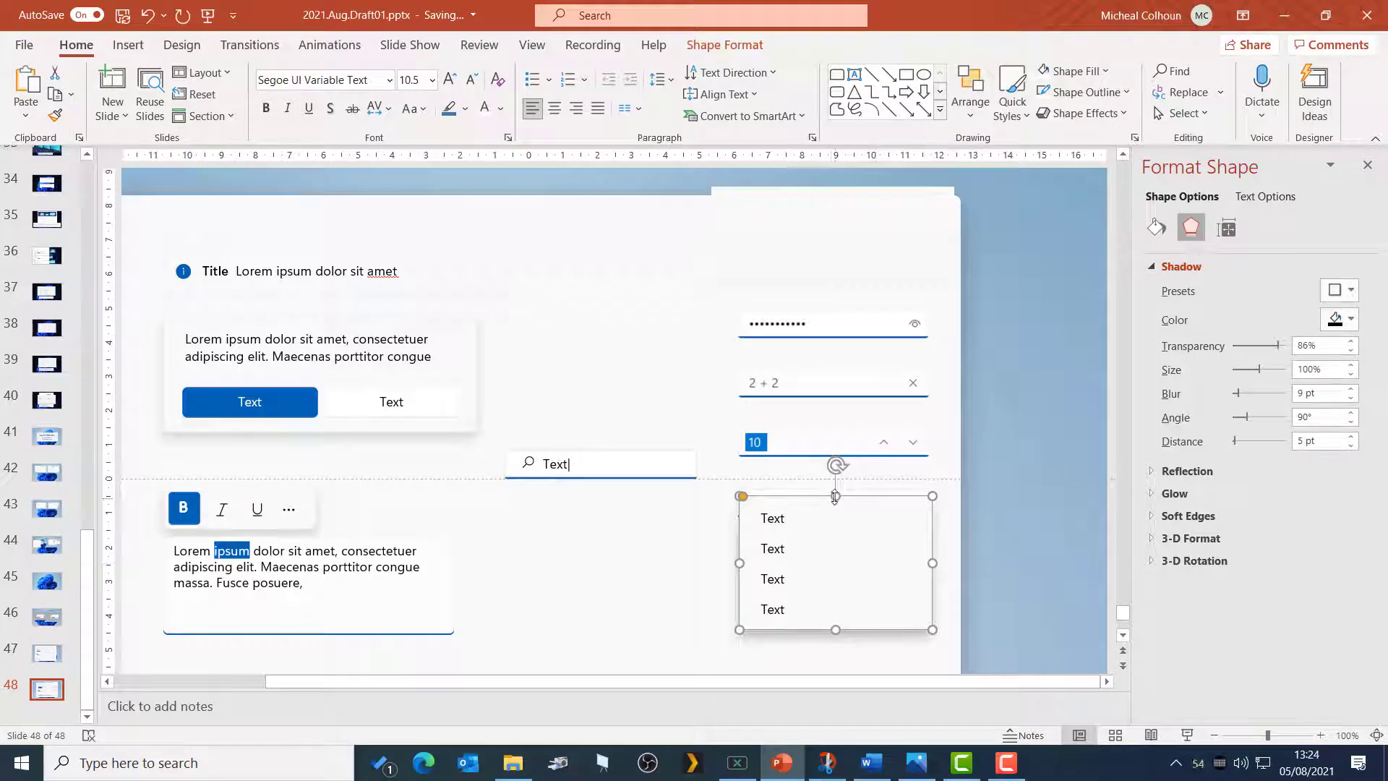
mouse_move(693, 466)
mouse_down()
mouse_move(895, 512)
mouse_move(553, 604)
mouse_up()
right_click(890, 536)
key(g)
key(g)
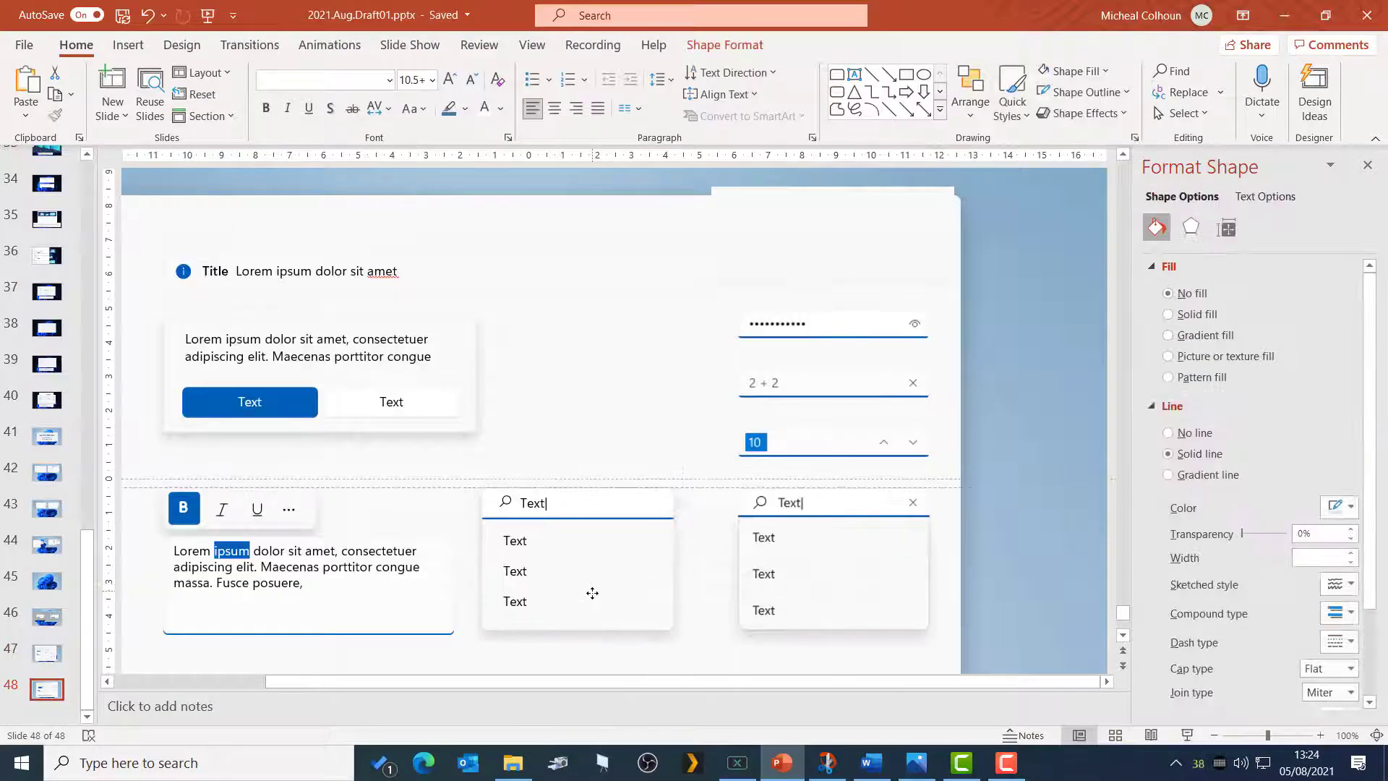
Check reference slide 47, then copy the middle search box upward on slide 48.
scroll(594, 592, down, 2)
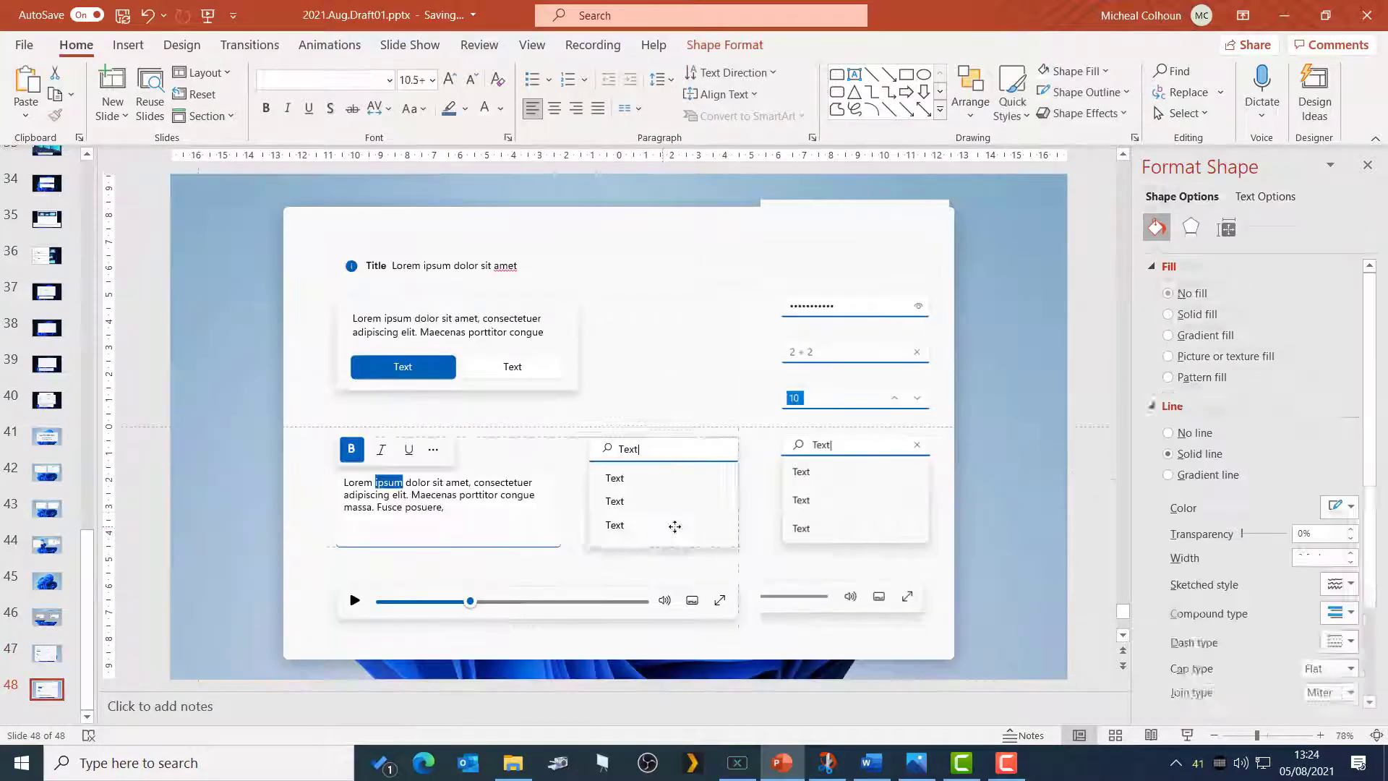
drag(336, 473, 576, 511)
click(680, 538)
key(Page_Up)
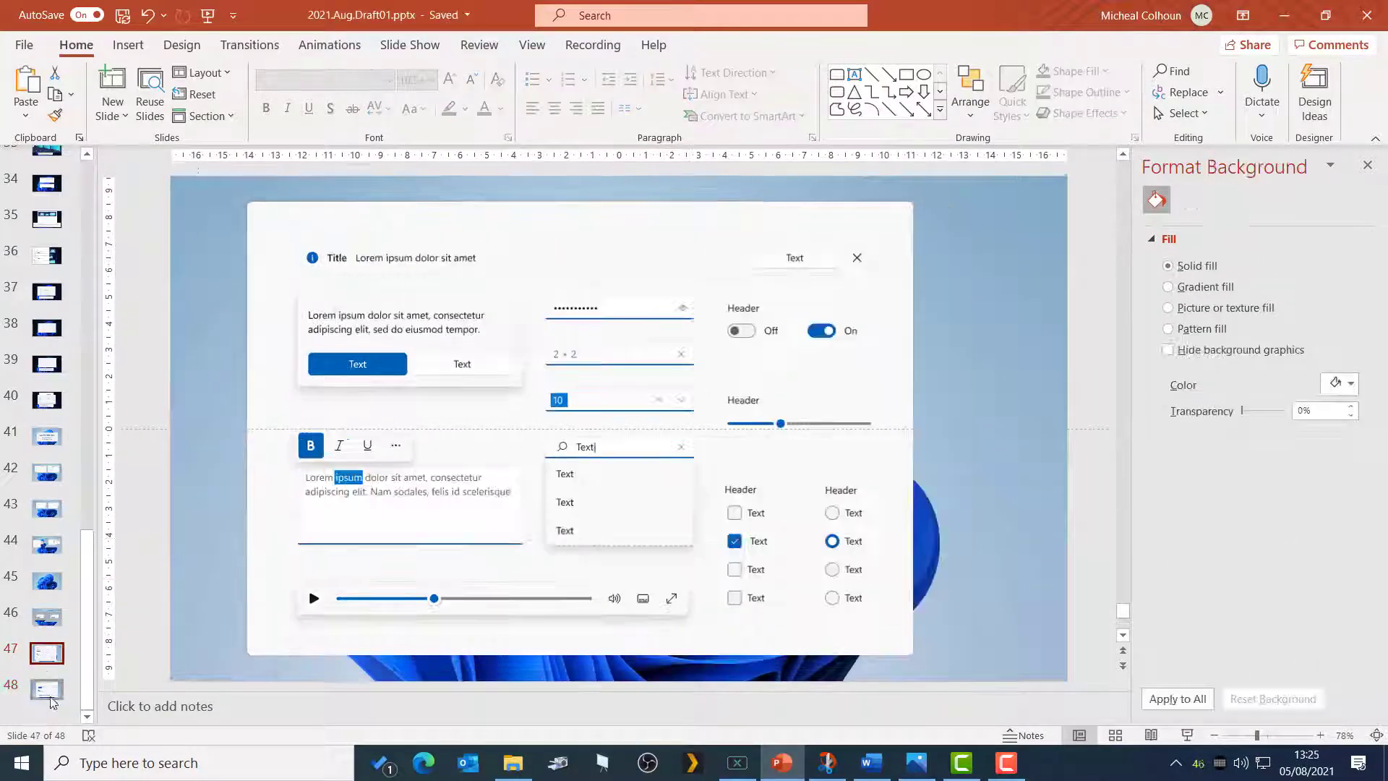
click(44, 690)
click(660, 545)
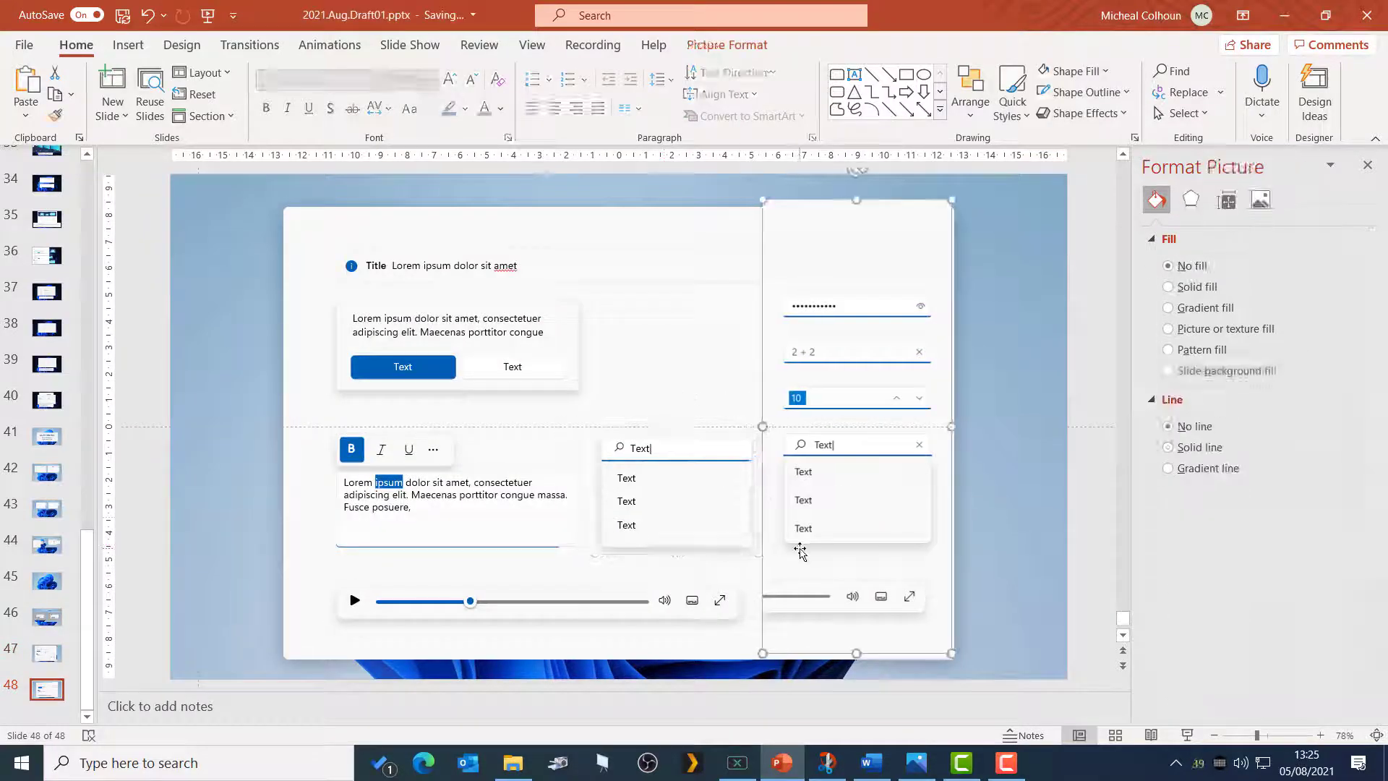
click(709, 447)
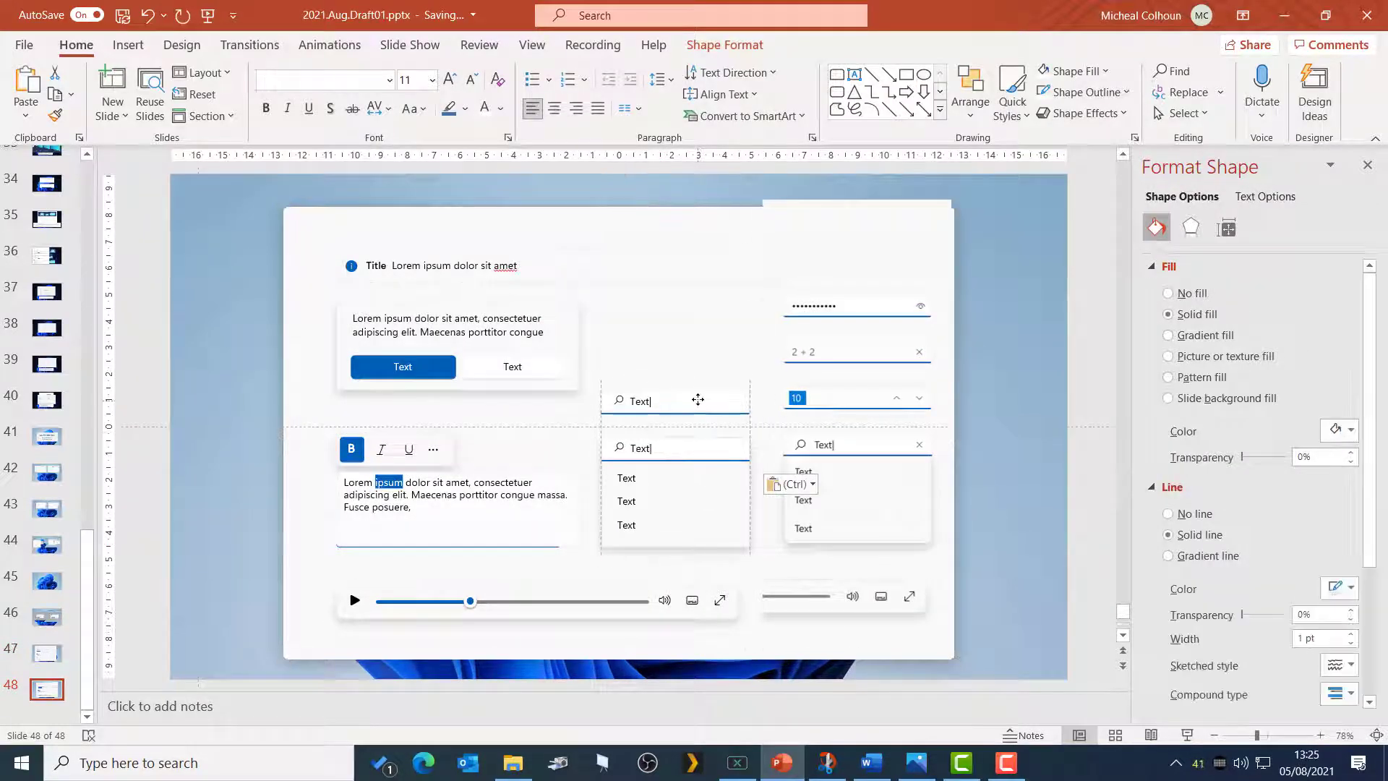
Set the copied input box's font to Segoe UI Variable Text.
click(698, 400)
click(624, 398)
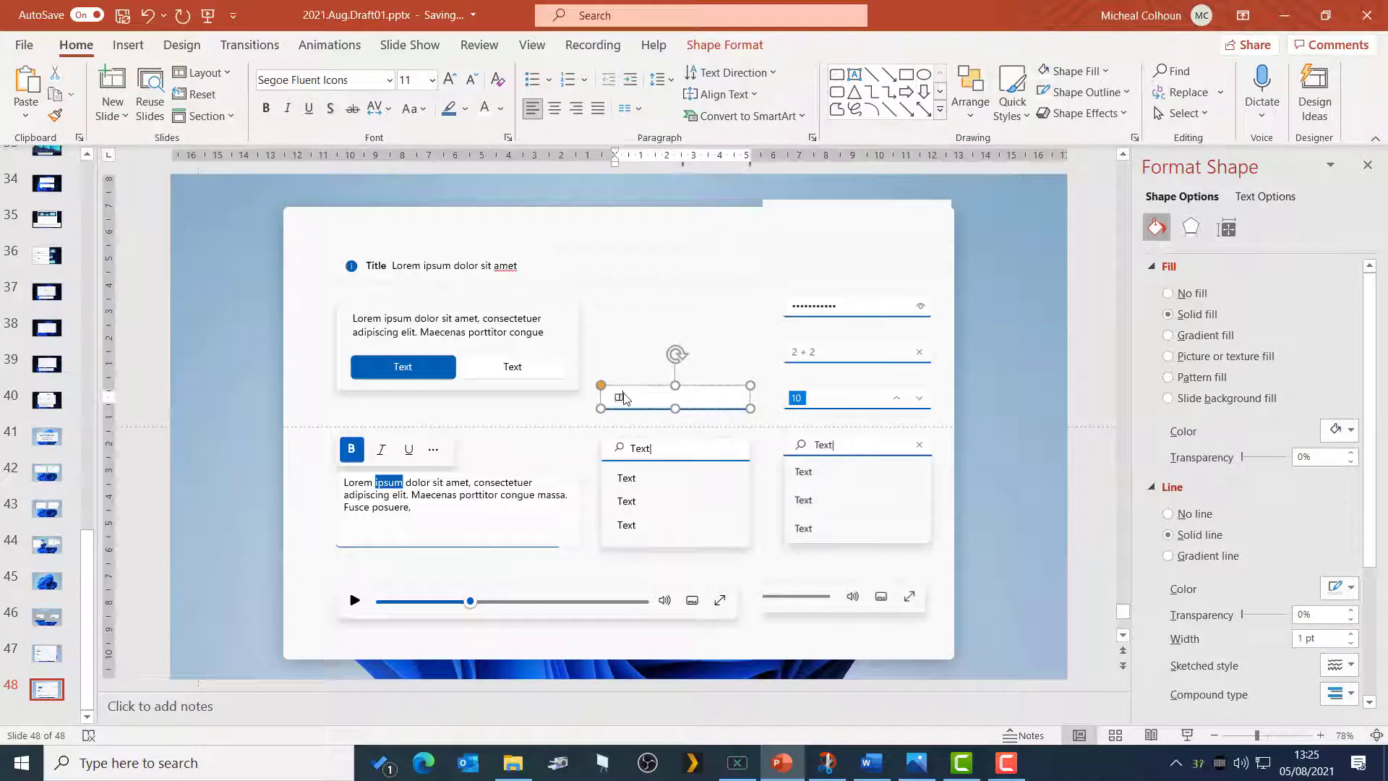
click(389, 80)
scroll(444, 320, up, 5)
scroll(444, 320, up, 5)
scroll(443, 321, up, 2)
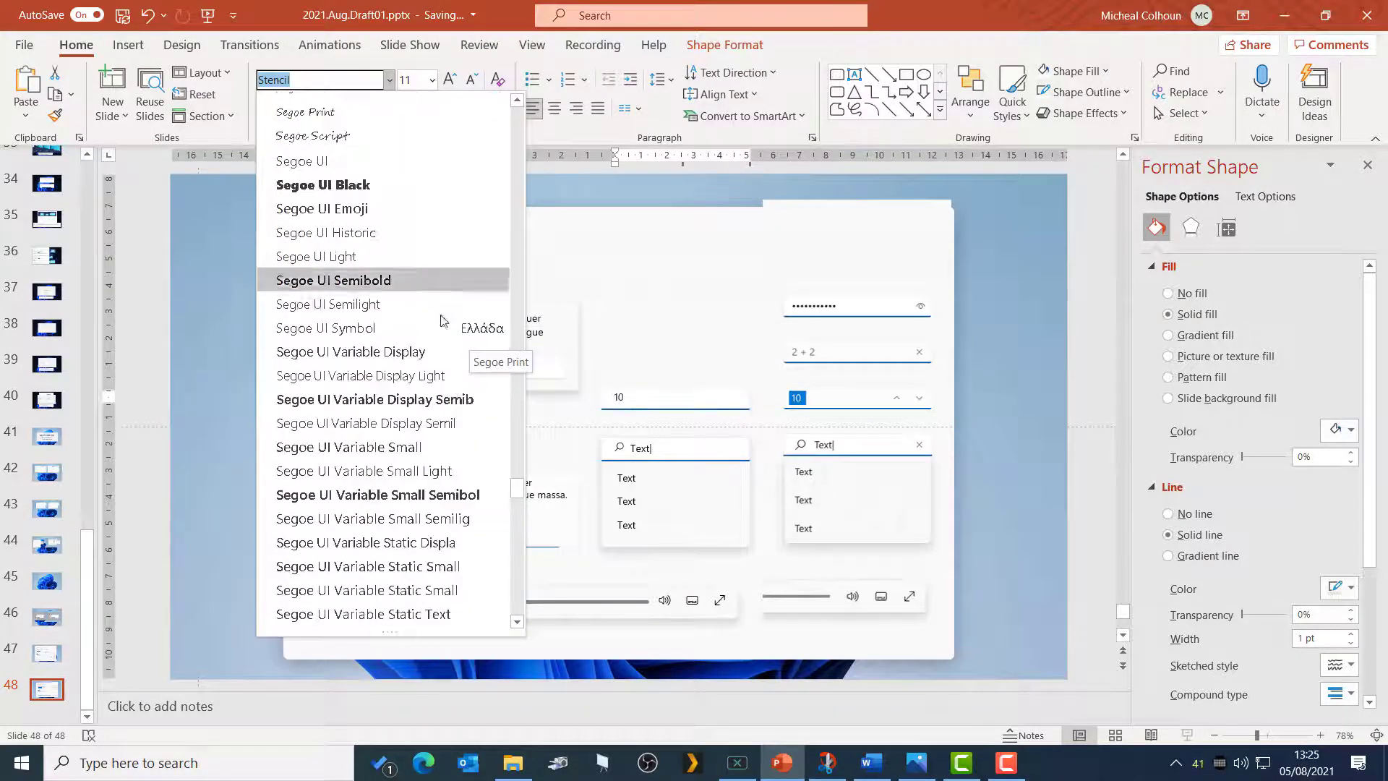
click(365, 591)
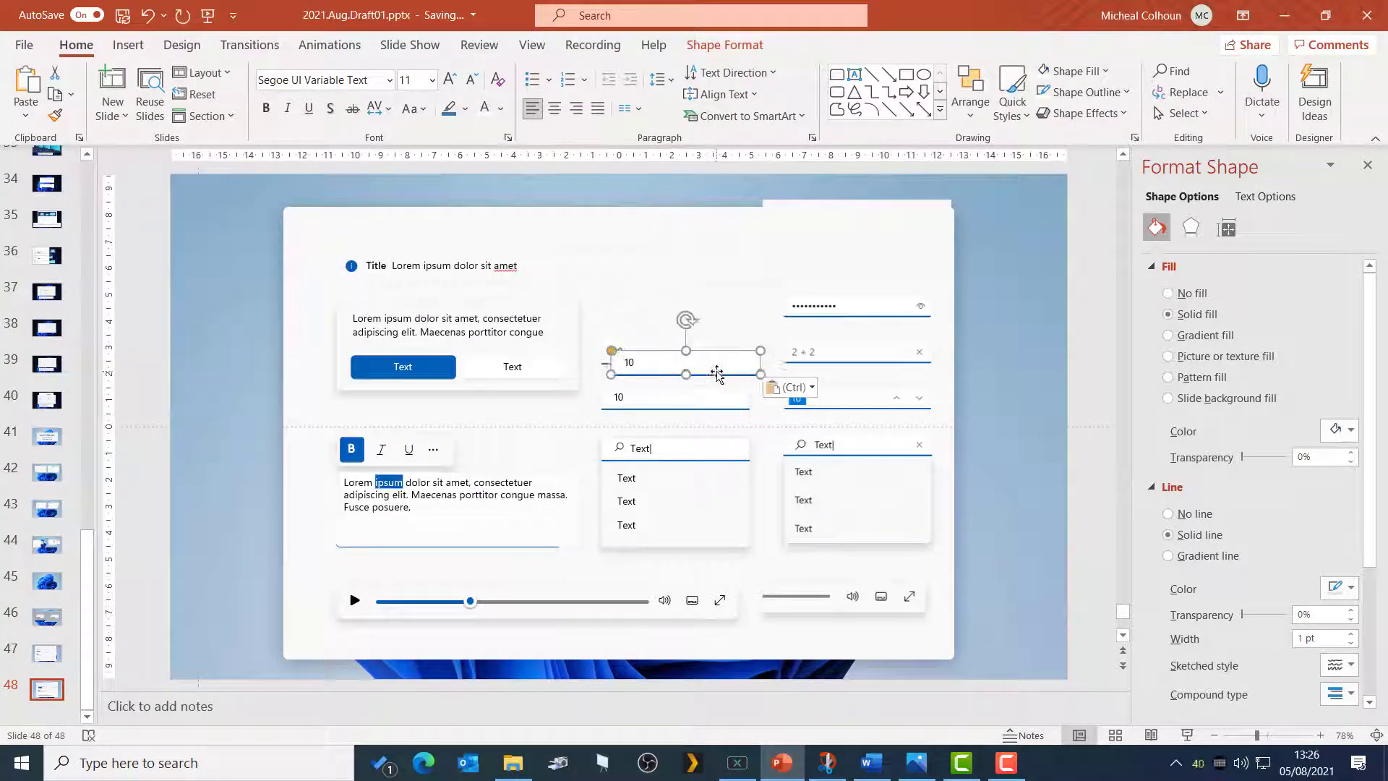
Edit the 10 box text and the 2 + 2 box's clear X glyph, comparing against slide 46.
double_click(618, 350)
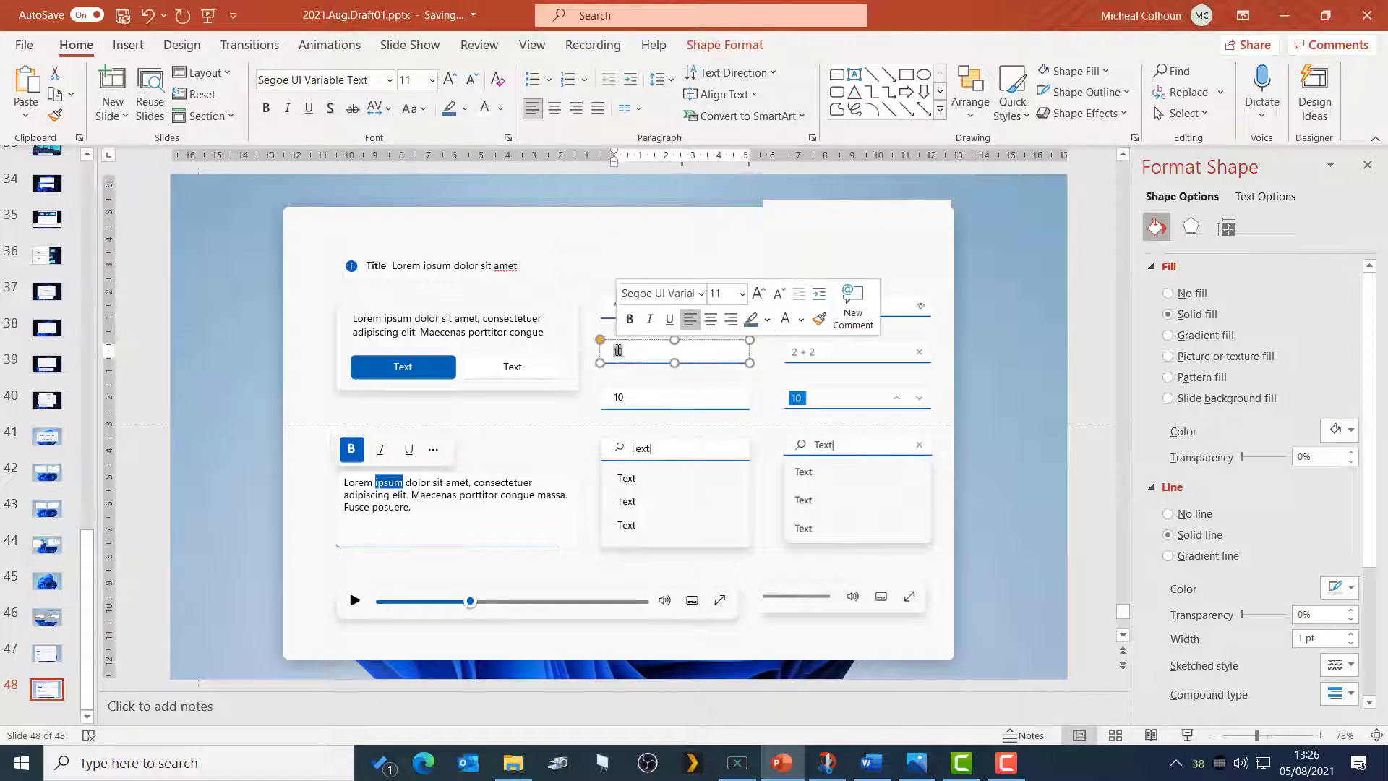
text(2 + 2)
click(47, 617)
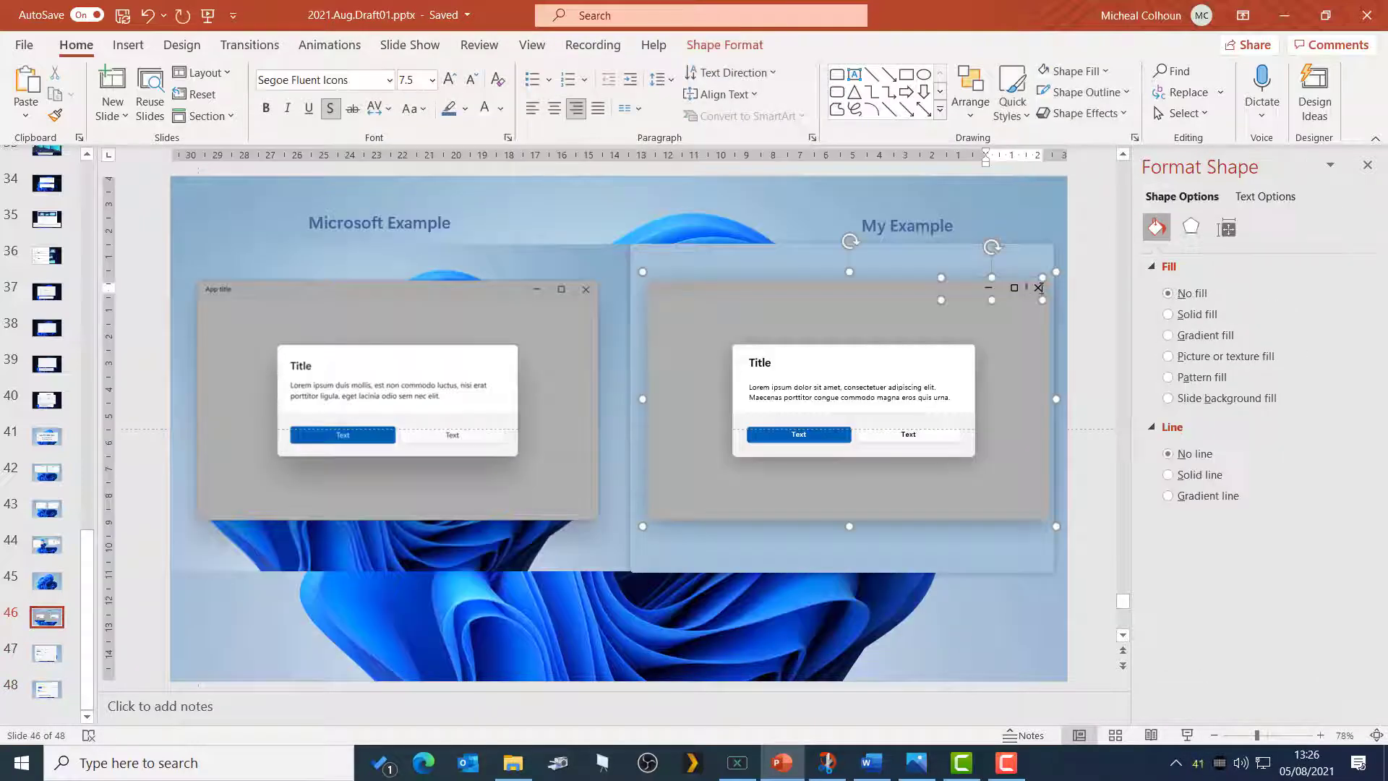
click(60, 692)
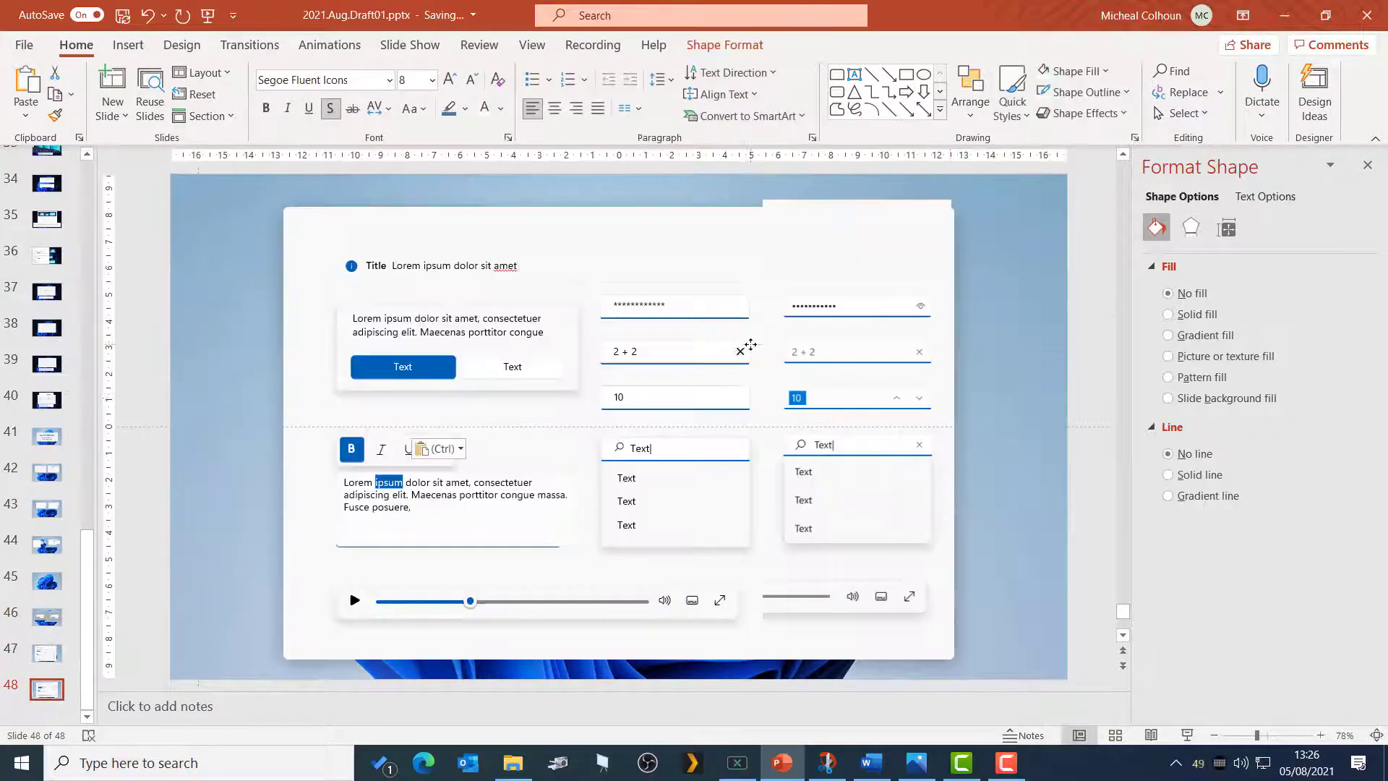
click(733, 347)
double_click(732, 347)
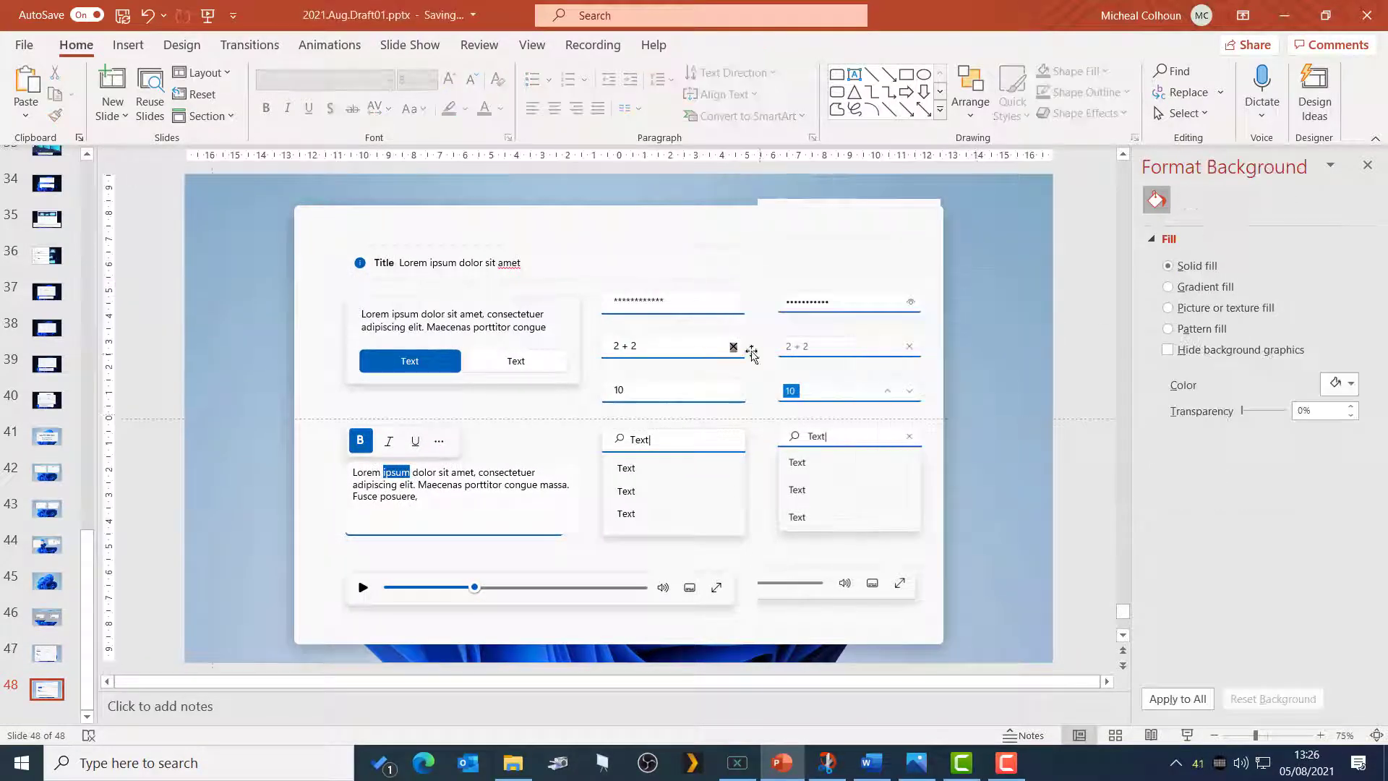
Change the glyph's font colour and try reordering the three middle input boxes, then undo.
click(915, 314)
click(1008, 398)
click(895, 281)
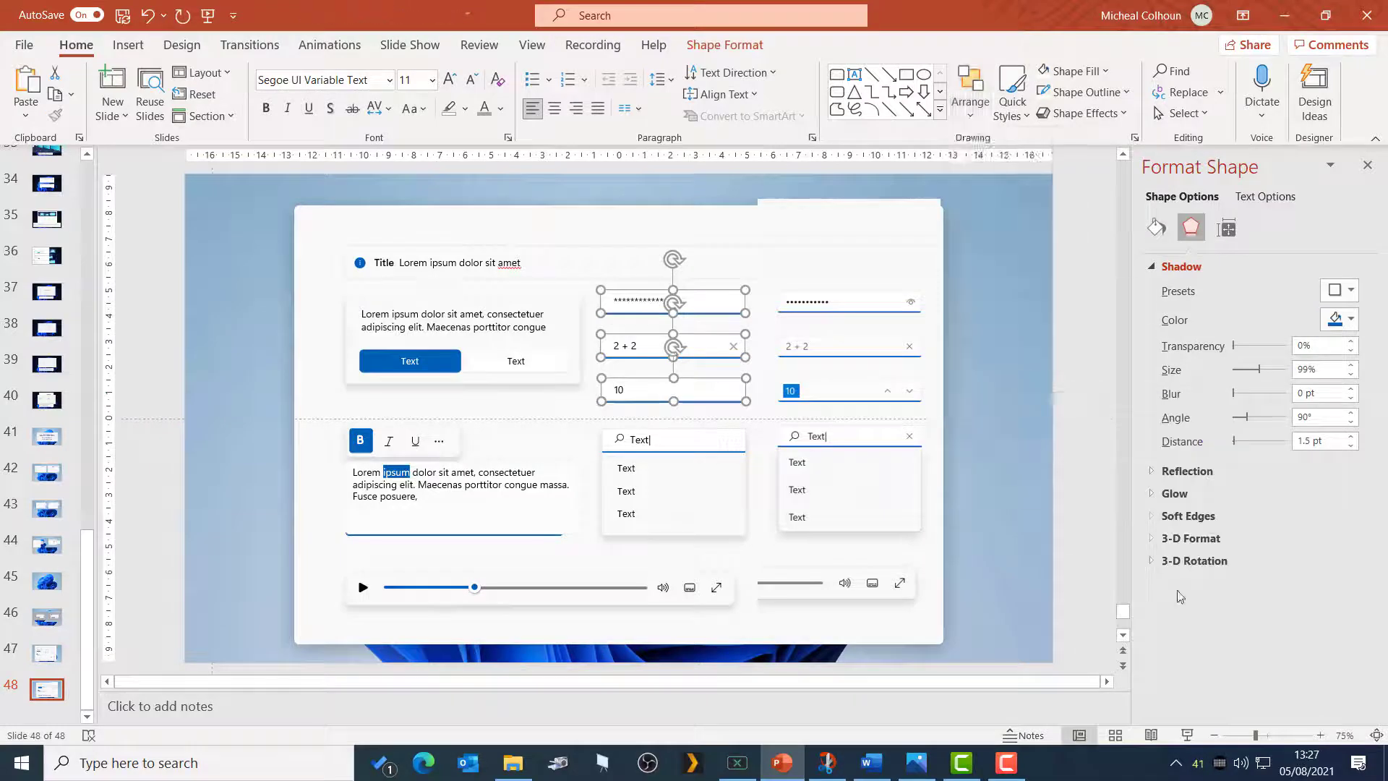
click(970, 101)
click(945, 435)
key(ctrl+z)
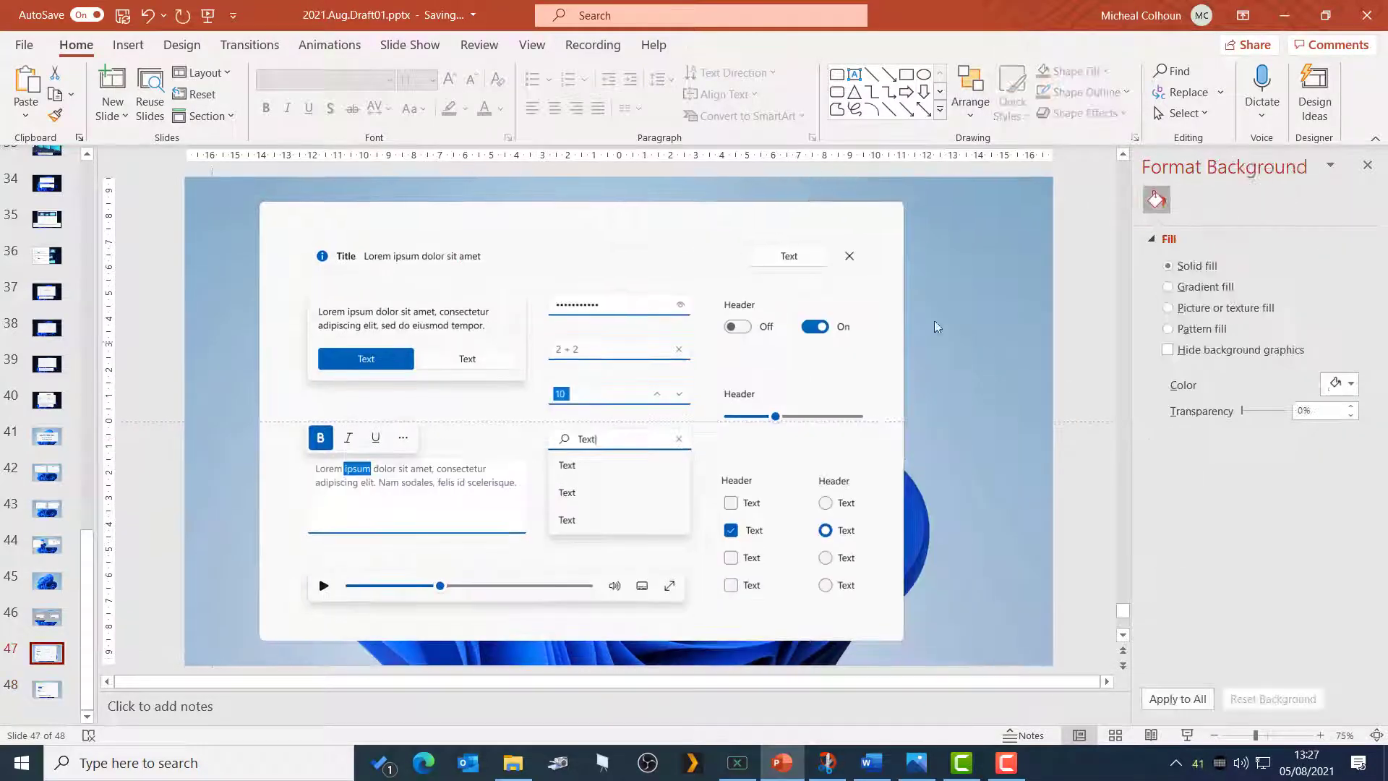
Copy the right-hand controls panel onto slide 48 and nudge the Text pill right.
click(874, 366)
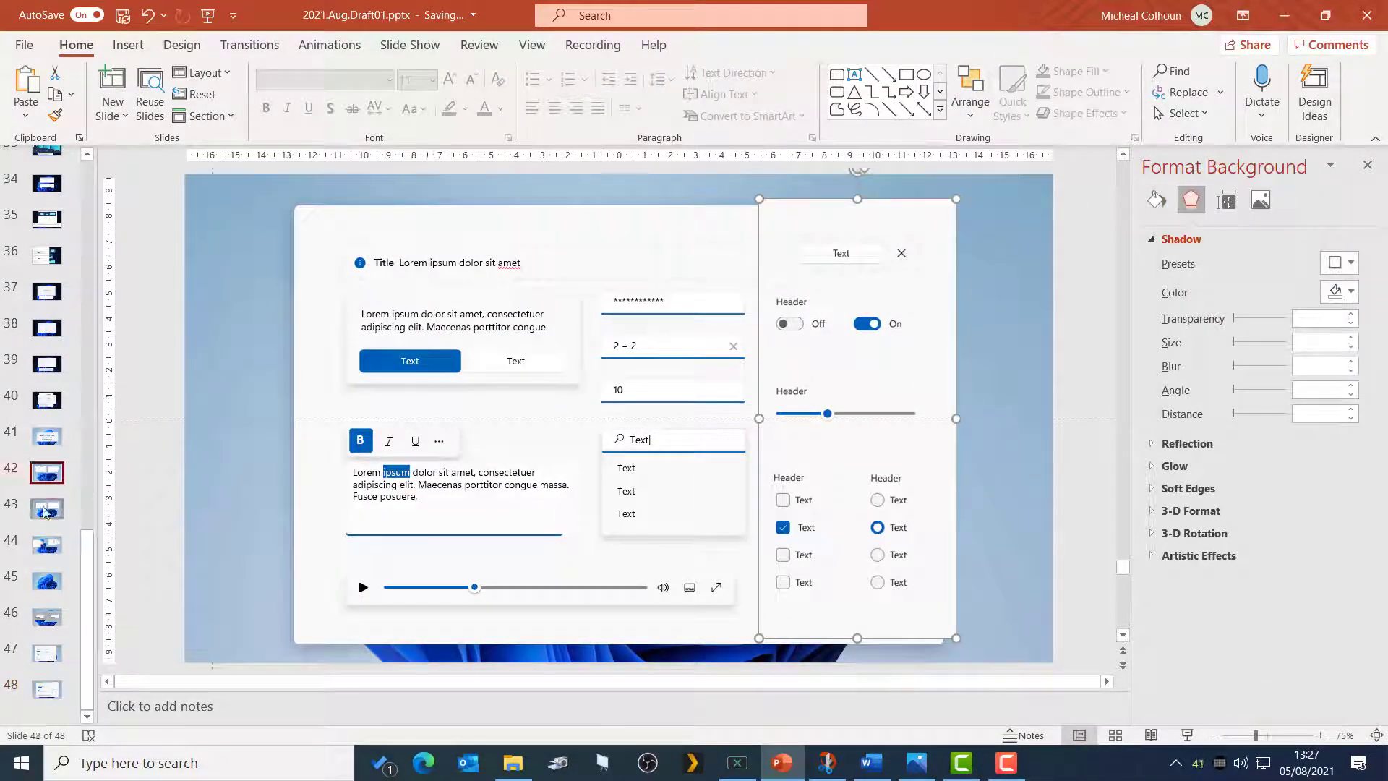
click(46, 689)
key(ctrl+v)
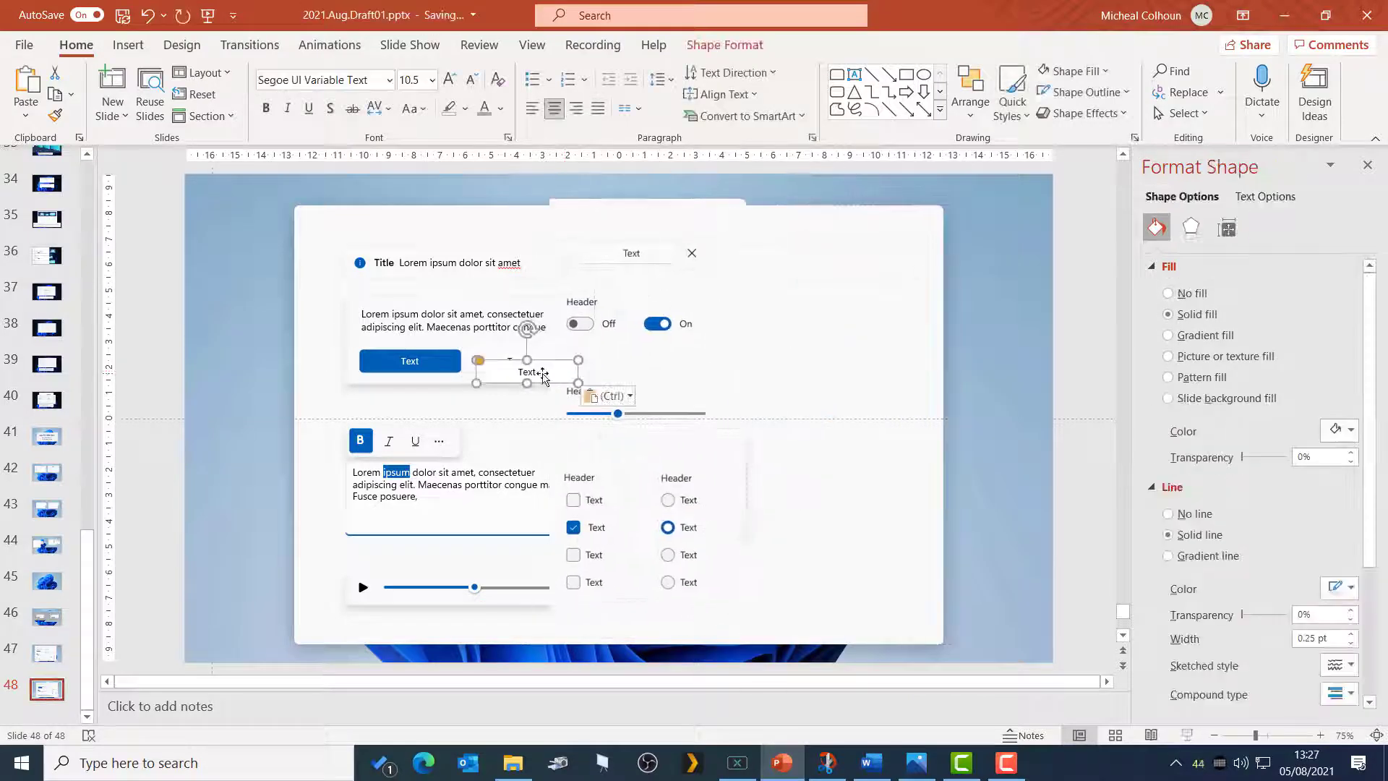
ctrl+scroll(690, 266, up, 10)
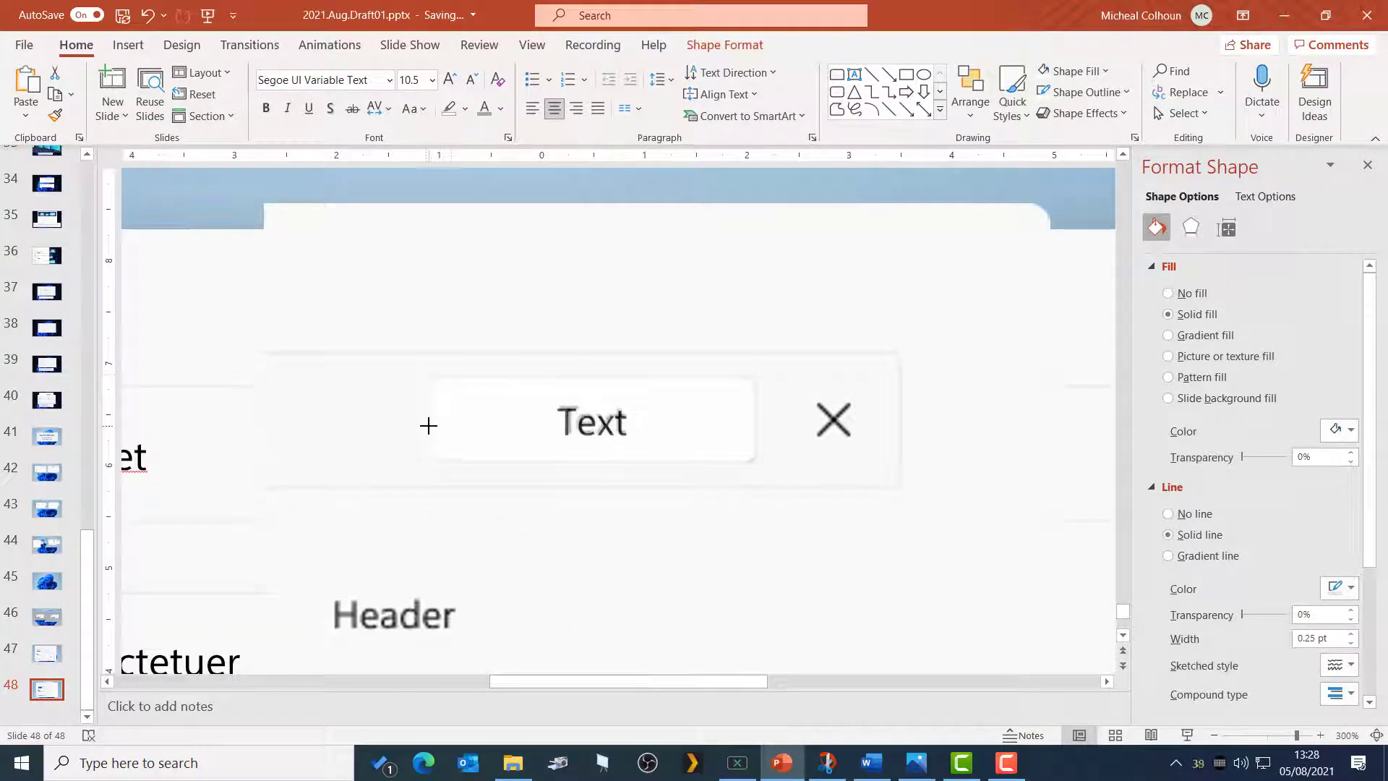
click(444, 387)
drag(581, 462, 633, 462)
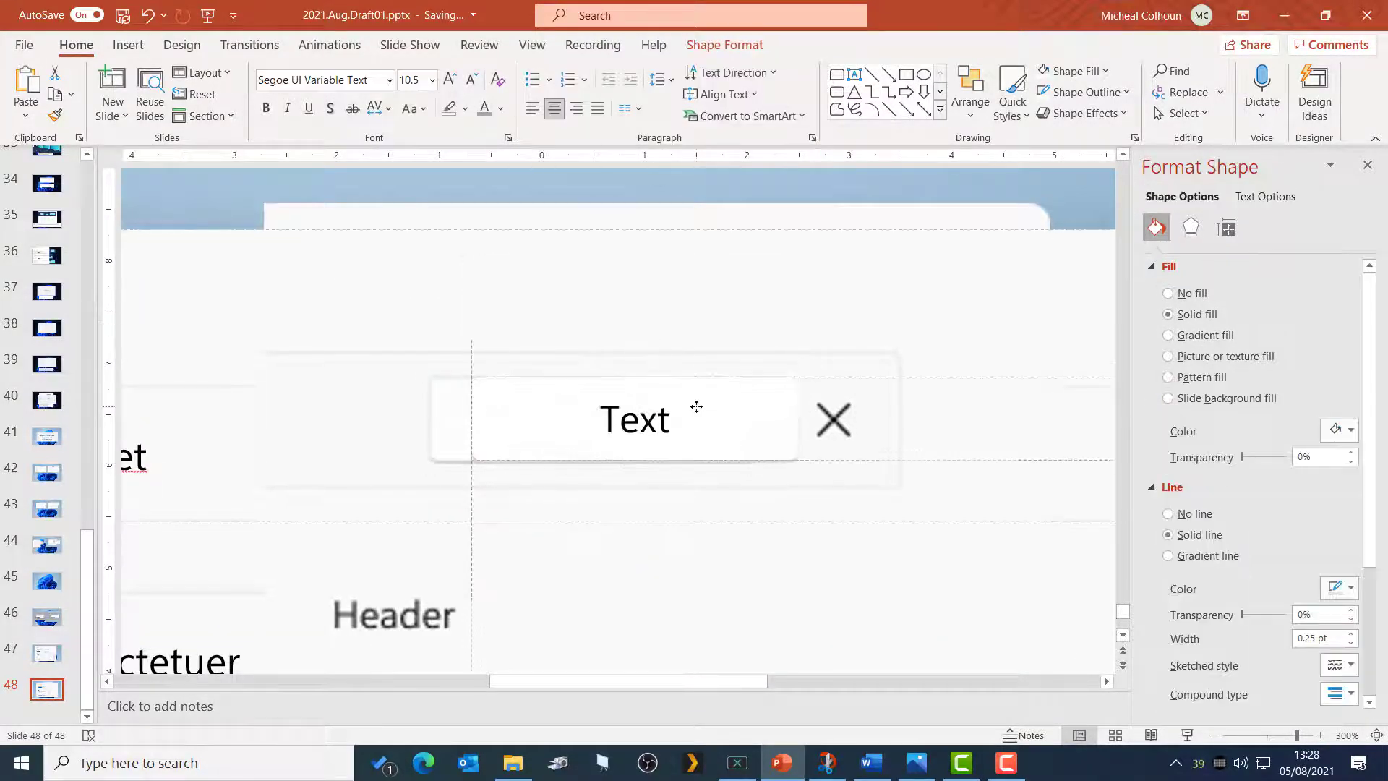
Move the Text and close controls into place and paste the copied controls picture.
ctrl+scroll(696, 407, down, 8)
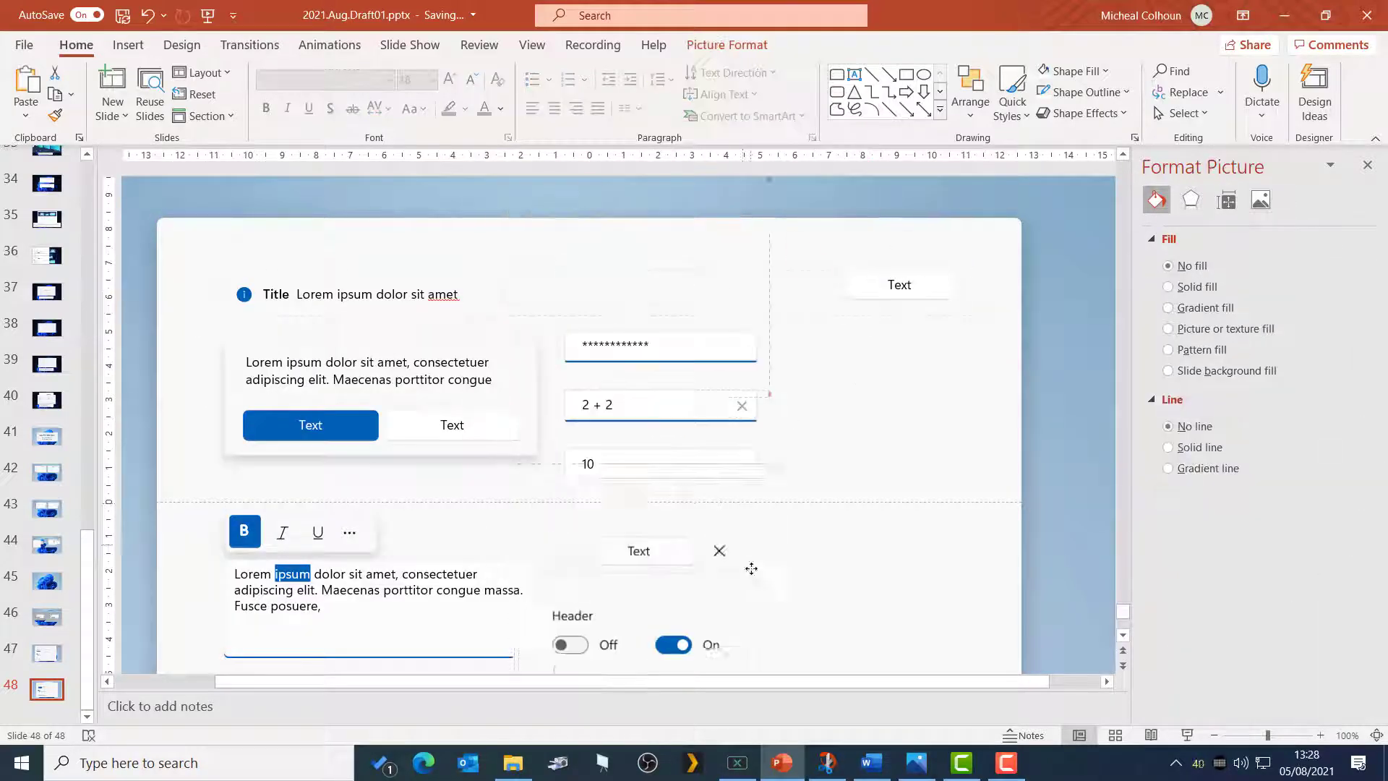
drag(871, 284, 925, 312)
scroll(873, 411, down, 1)
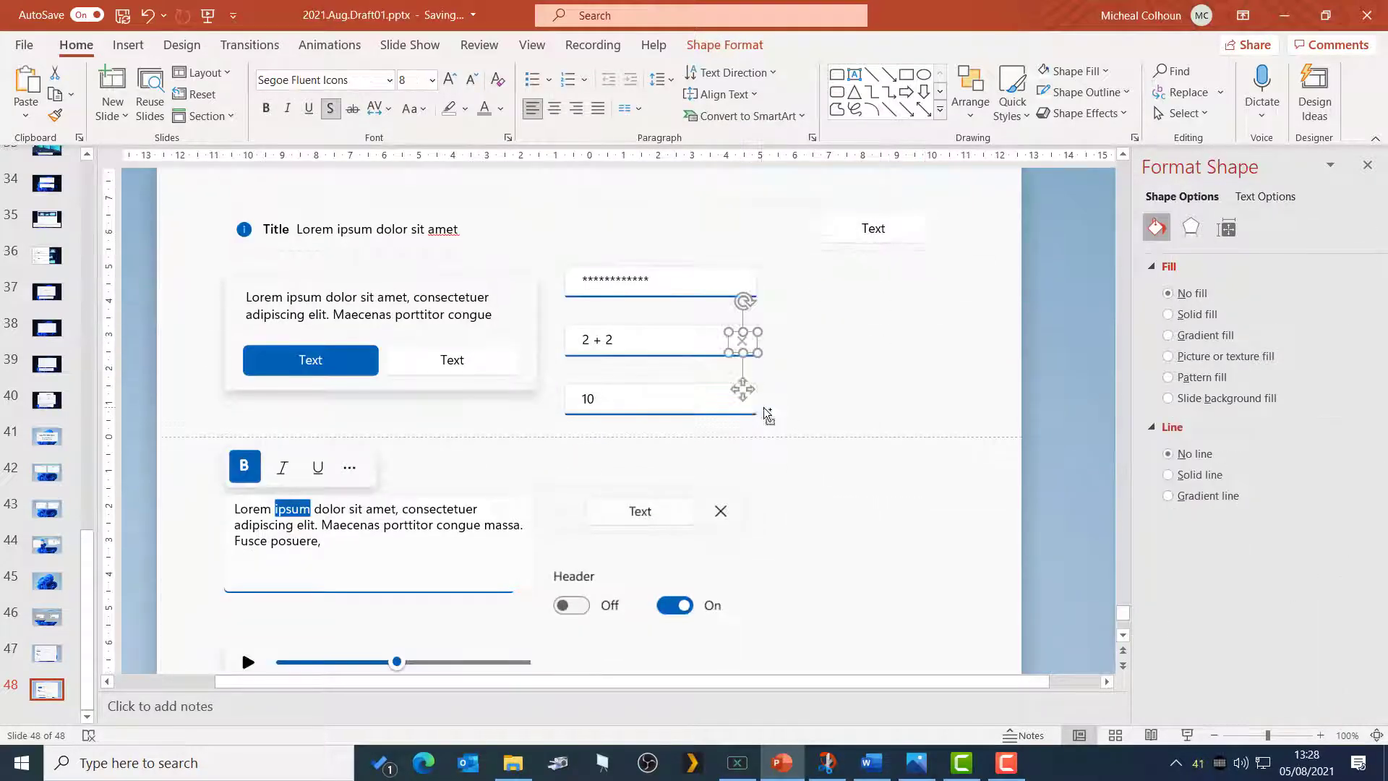
key(ctrl+v)
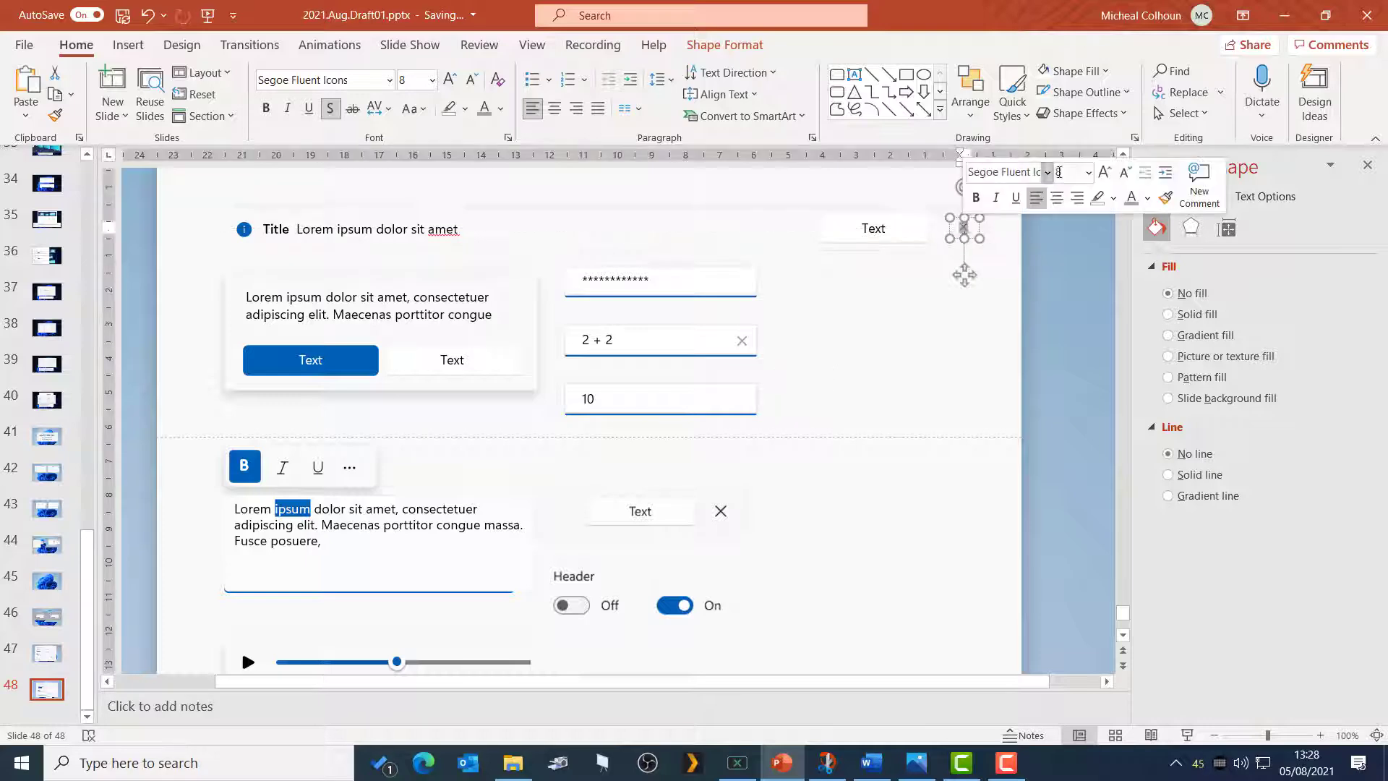
click(965, 271)
ctrl+scroll(686, 533, down, 3)
ctrl+scroll(686, 533, up, 1)
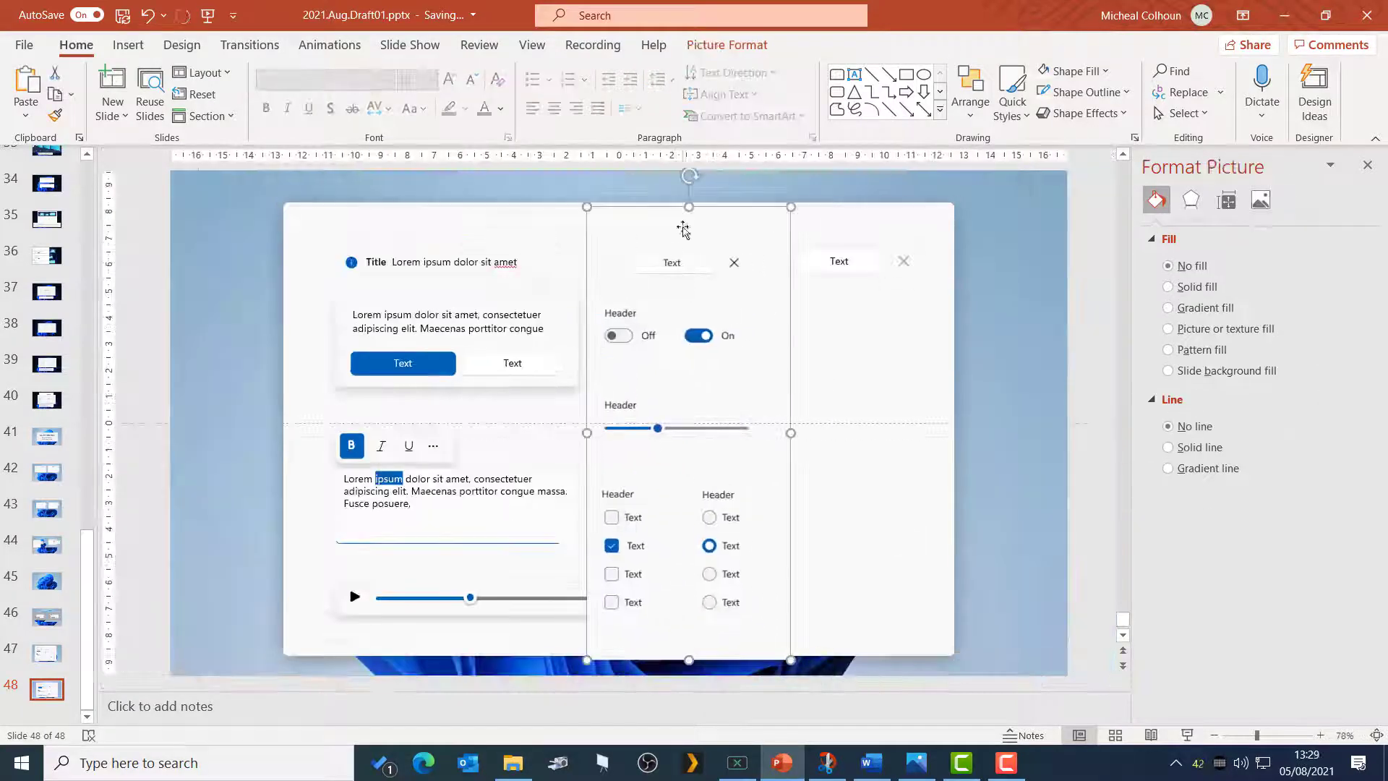
Undo and redo the panel rearrangement, reverting the Header label's last move.
key(ctrl+z)
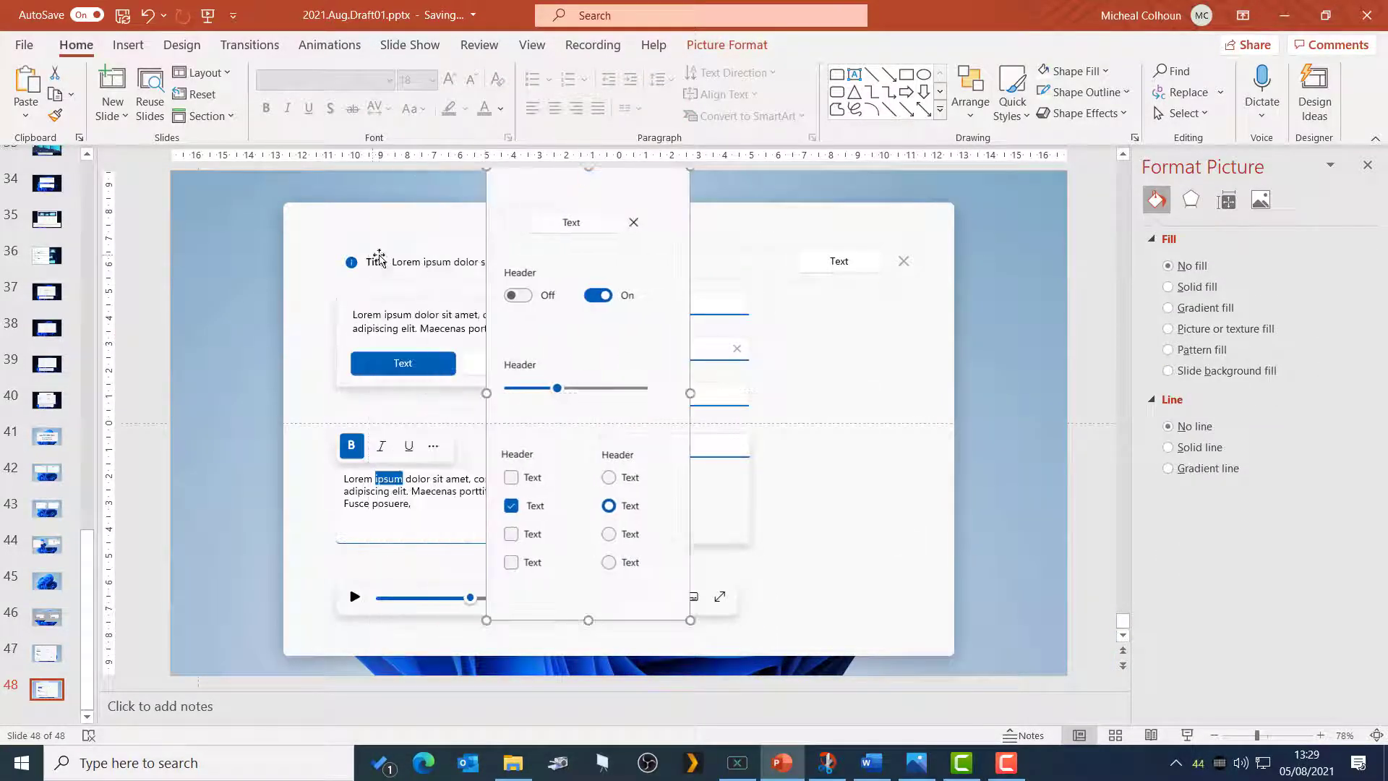
key(ctrl+z)
key(ctrl+y)
key(ctrl+y)
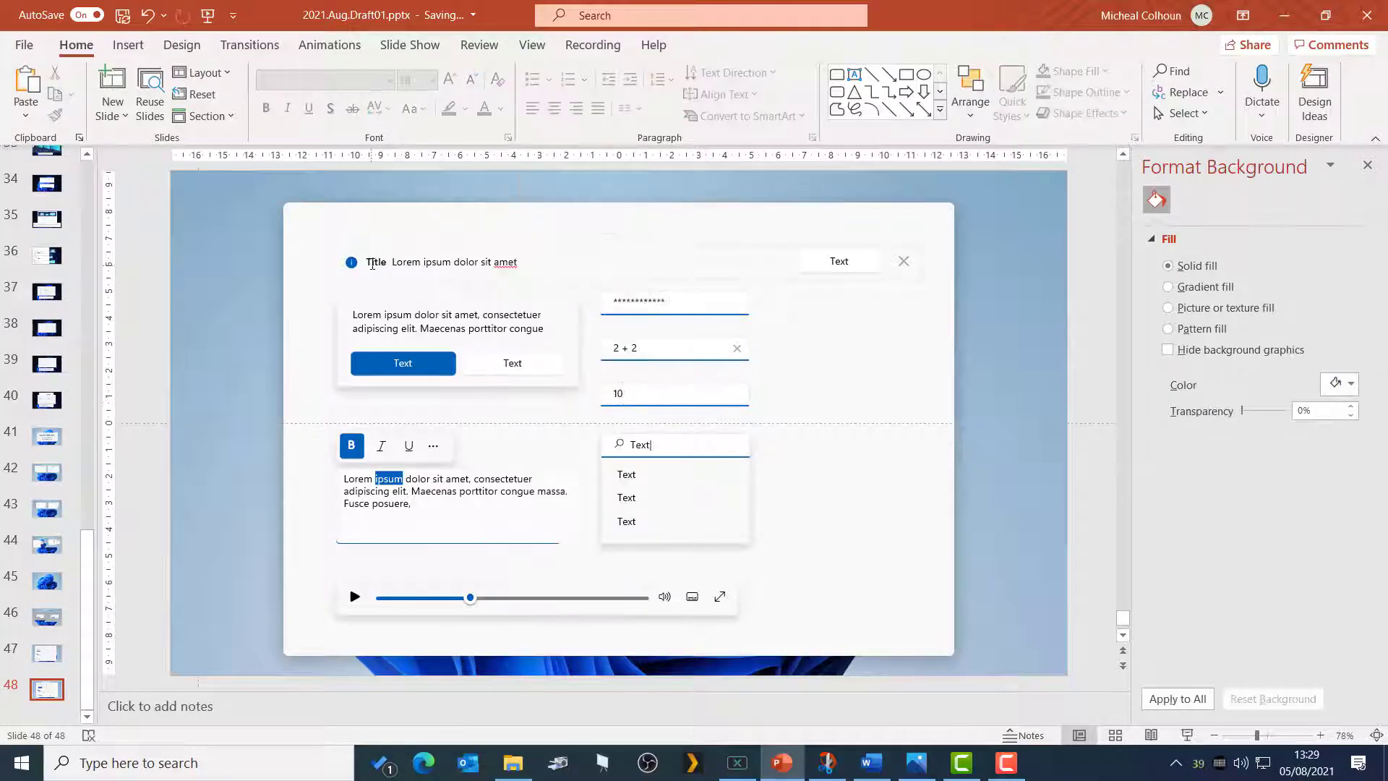
key(ctrl+y)
key(ctrl+y)
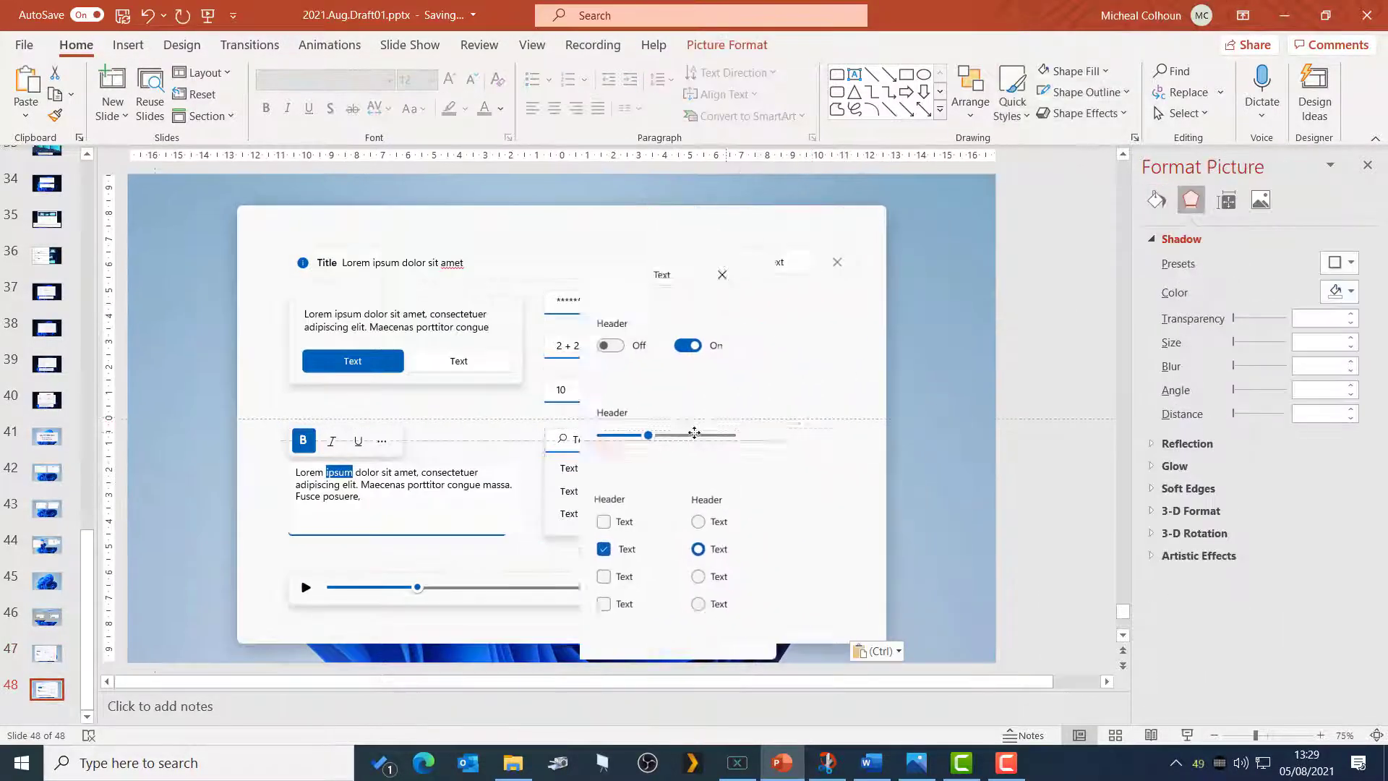
key(ctrl+z)
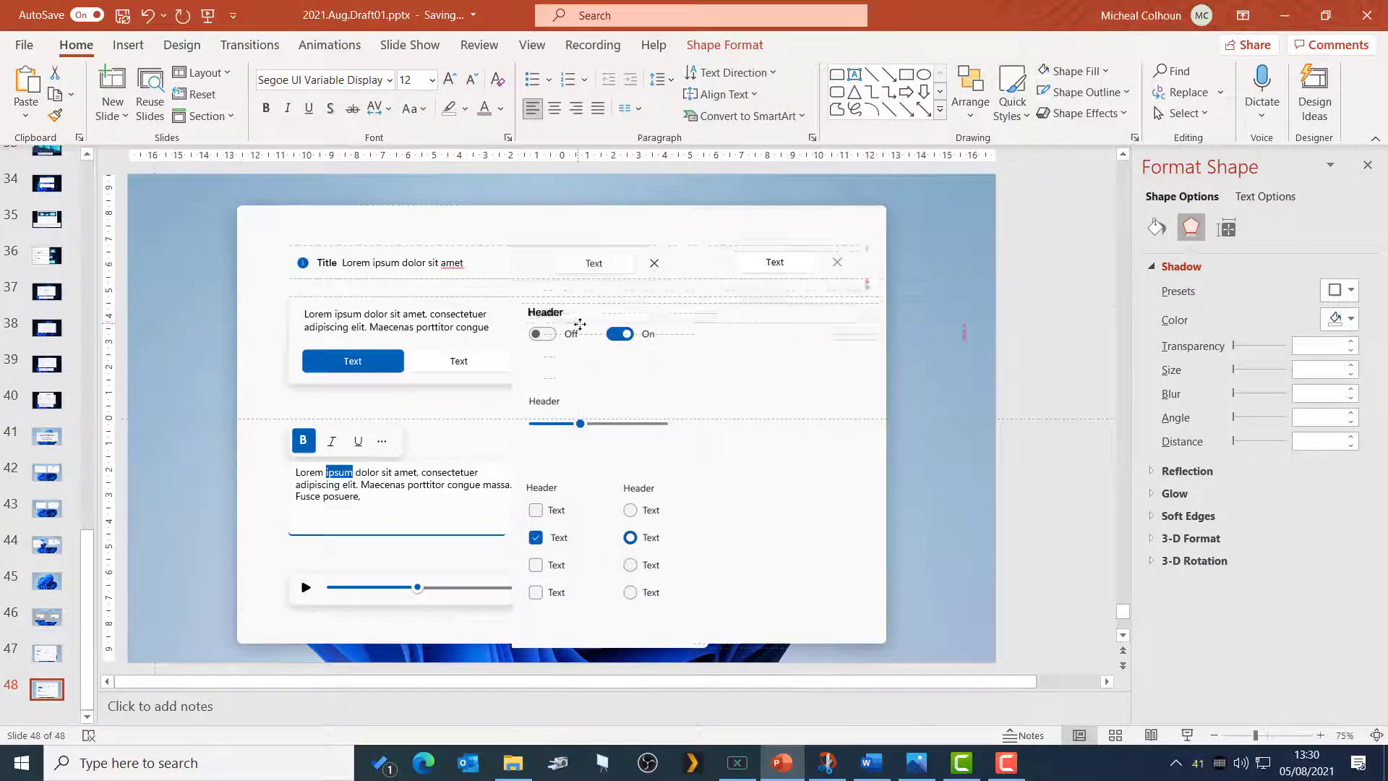
Move the Header label to the top of the right column and select the text box beneath it.
drag(580, 324, 809, 302)
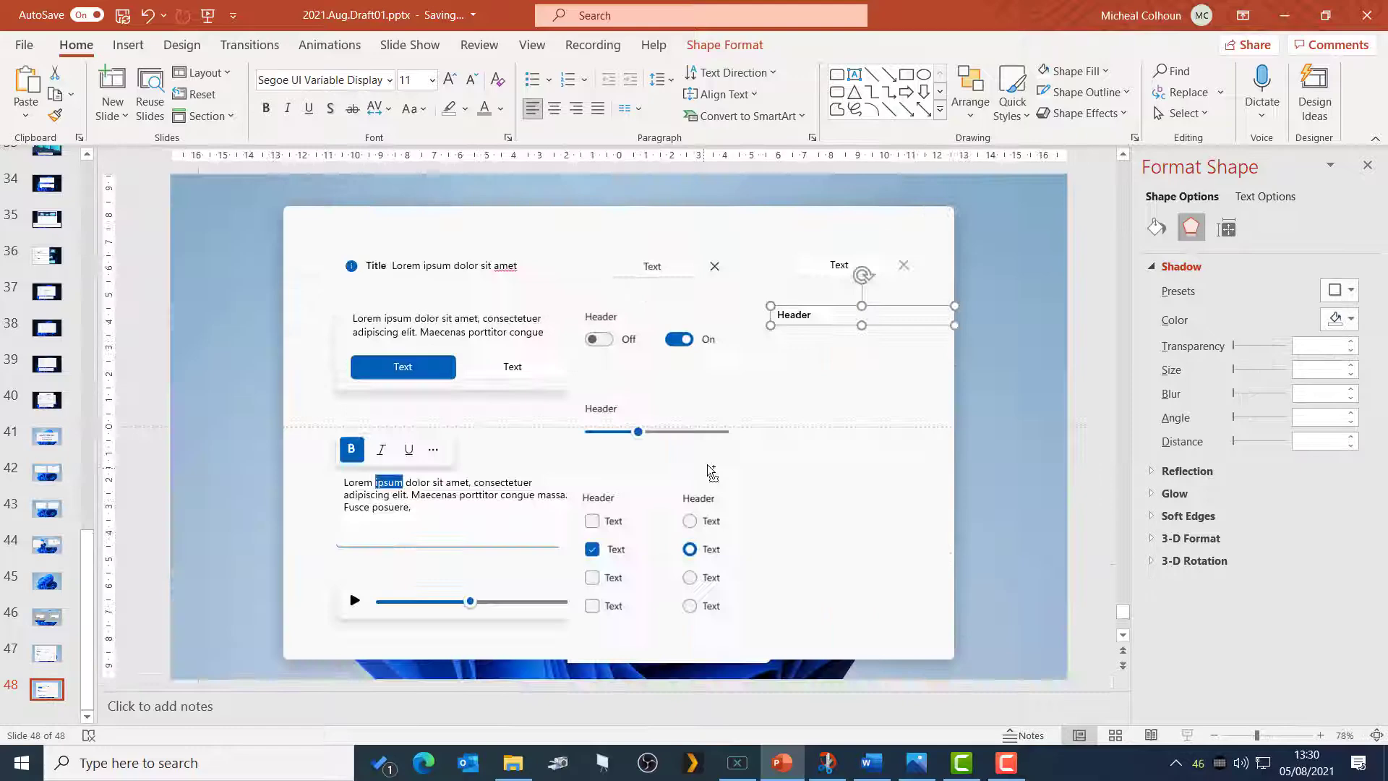
click(683, 311)
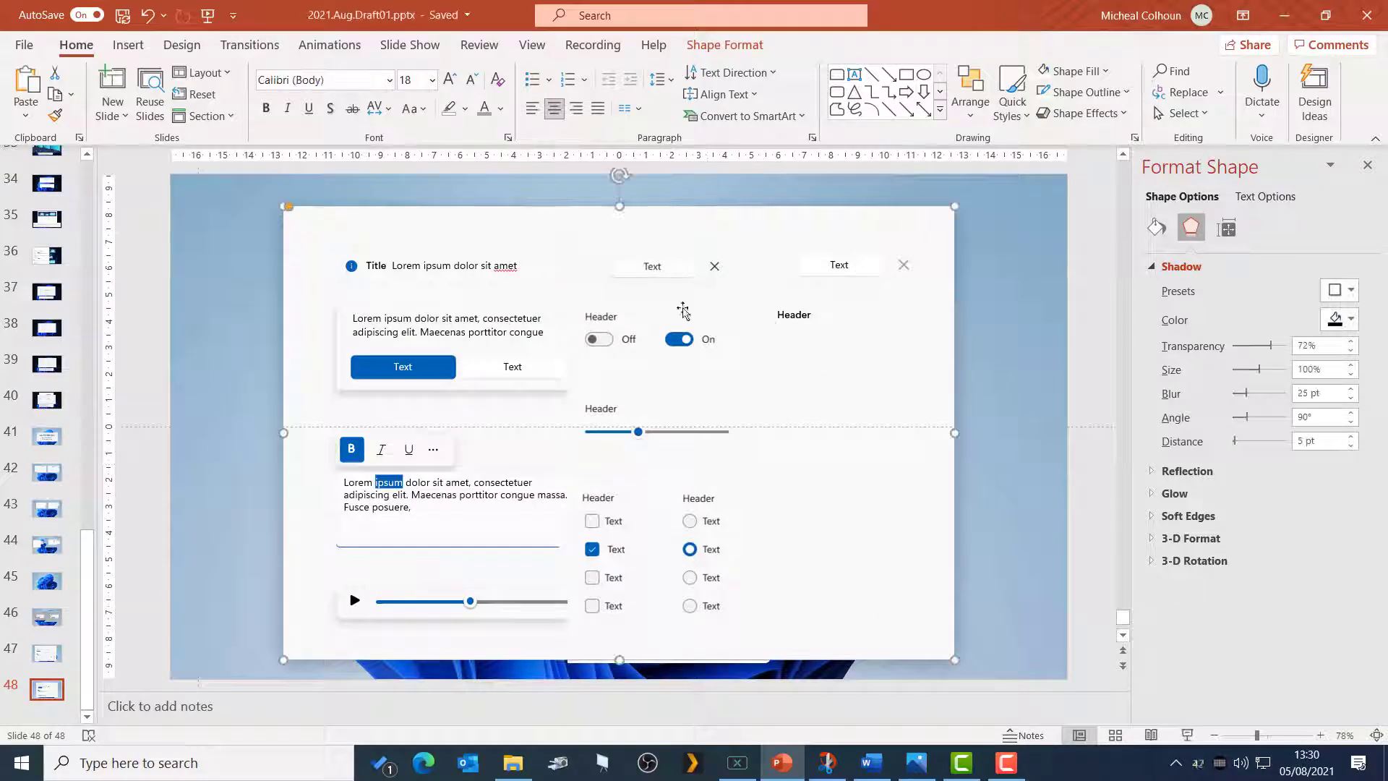
click(818, 347)
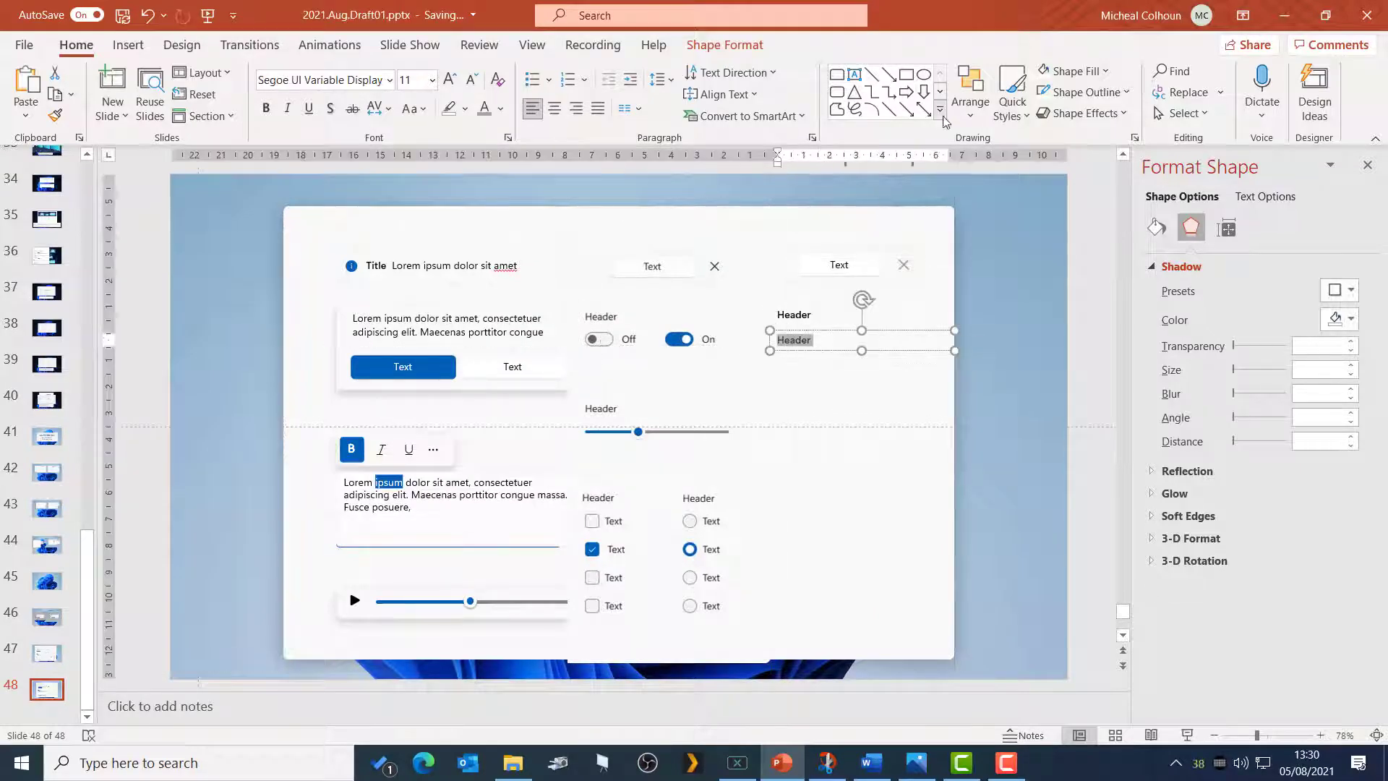
key(alt+n)
Insert the toggle-switch symbol from Segoe Fluent Icons into the text box.
key(u)
scroll(672, 333, down, 5)
click(659, 261)
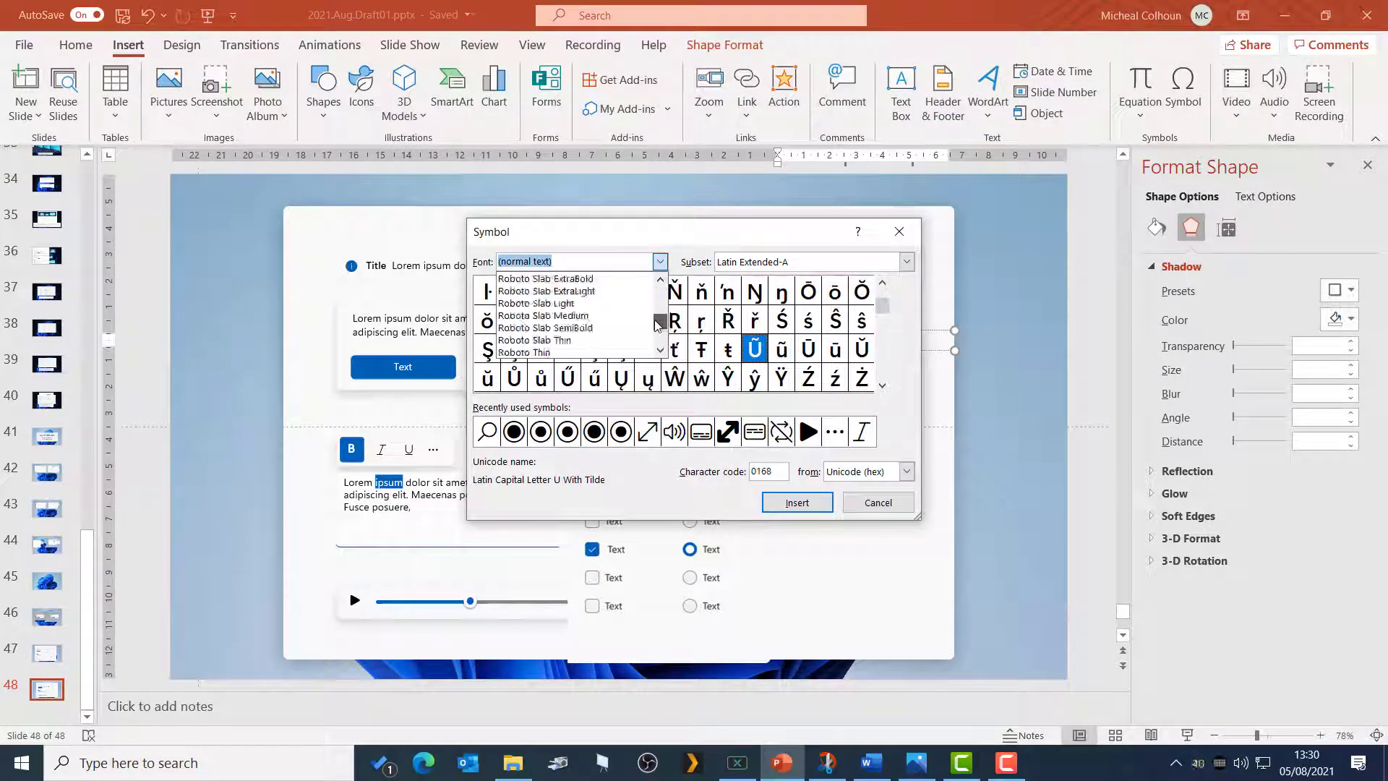
click(538, 278)
click(883, 386)
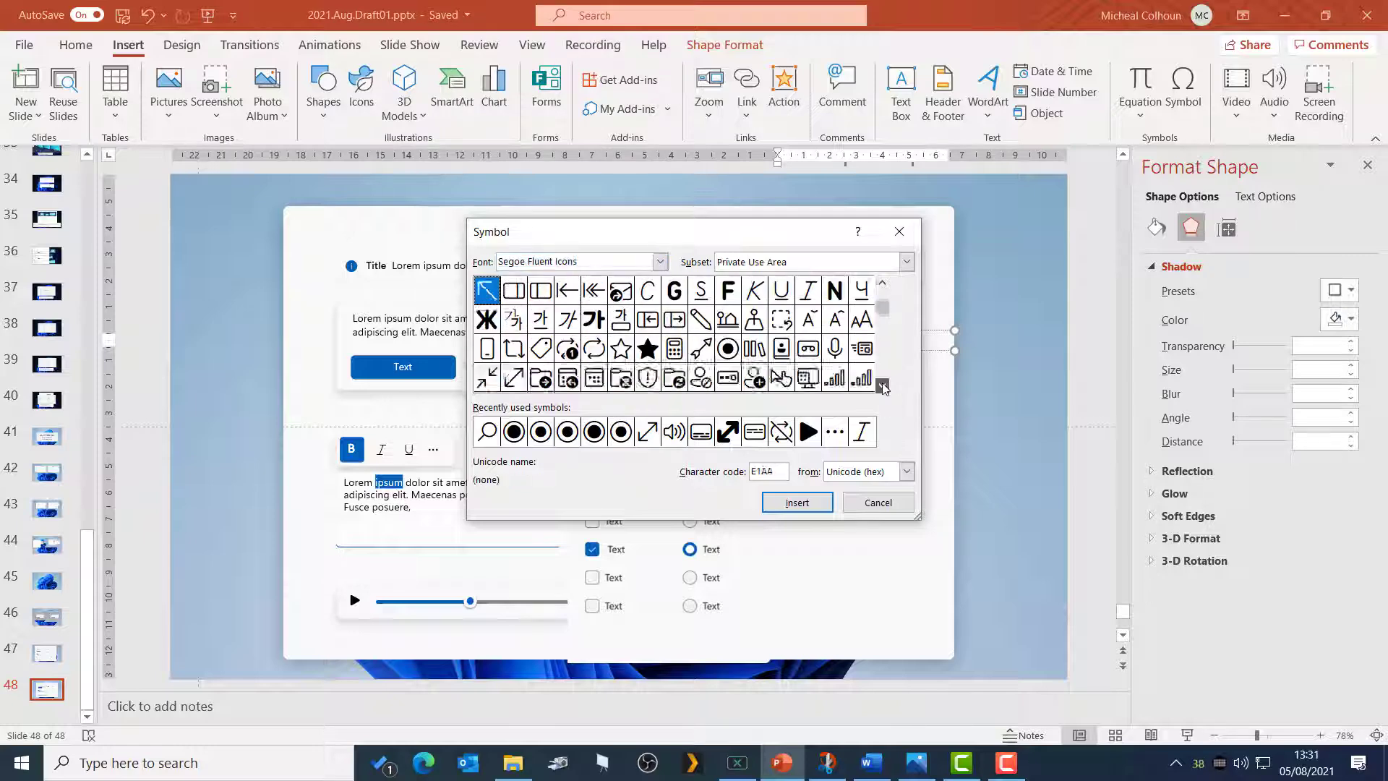
drag(883, 386, 883, 388)
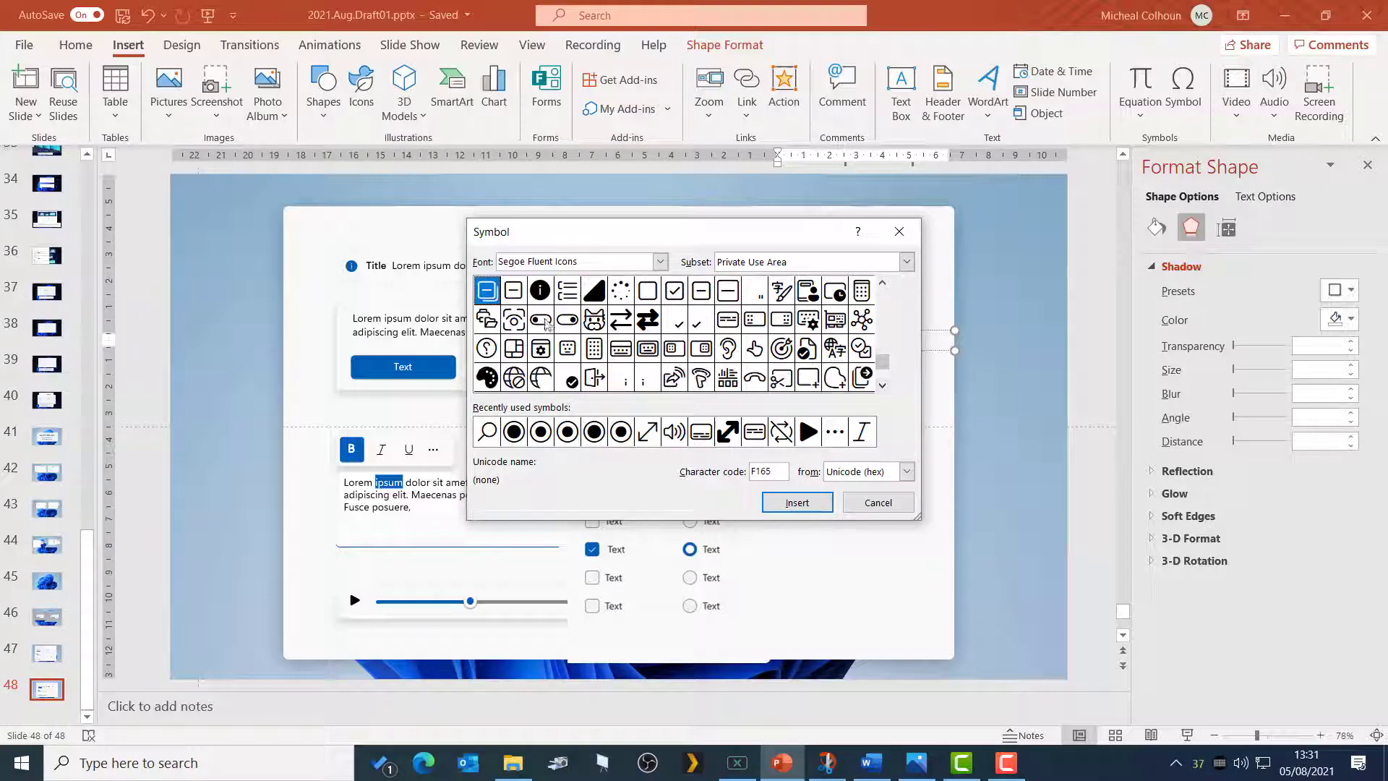
click(541, 318)
click(797, 503)
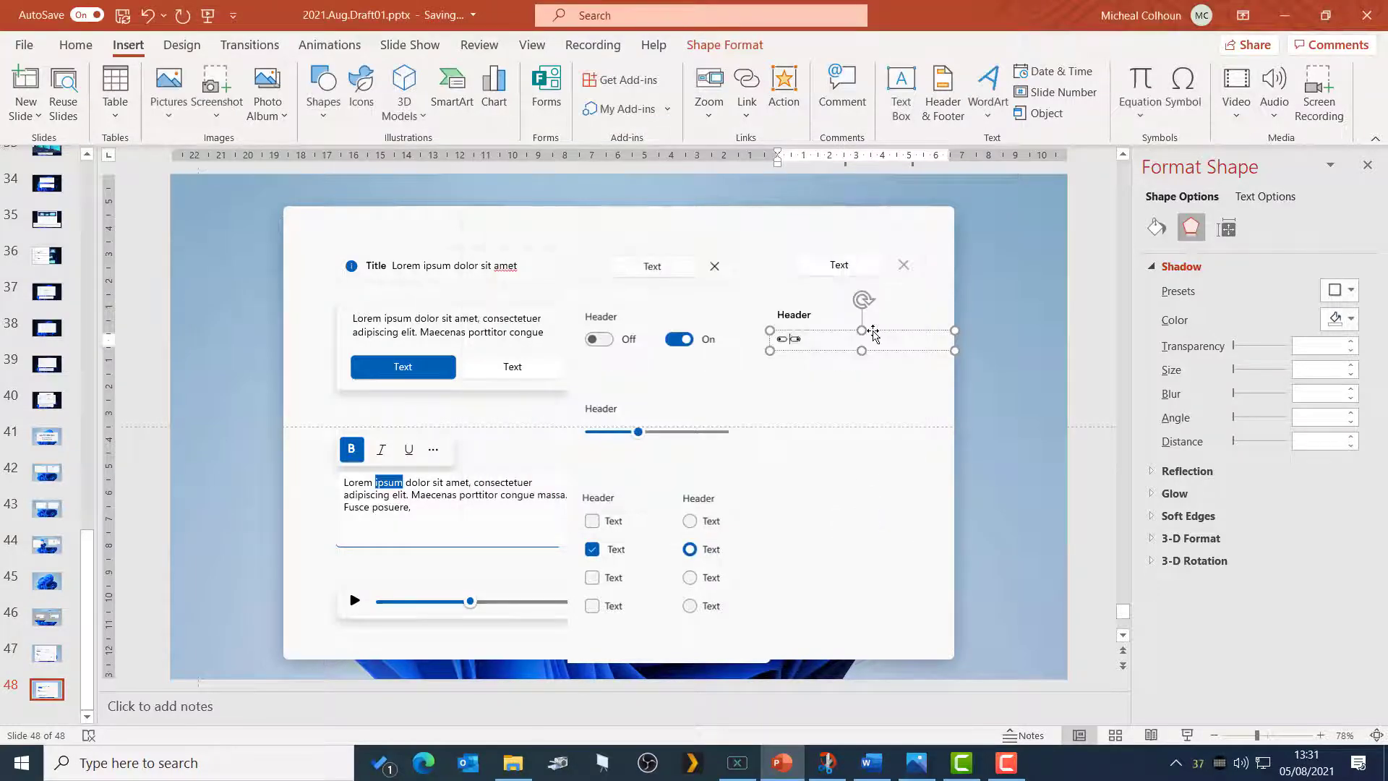
Enlarge the inserted toggle icons and colour the second one blue.
double_click(784, 334)
click(936, 282)
click(836, 360)
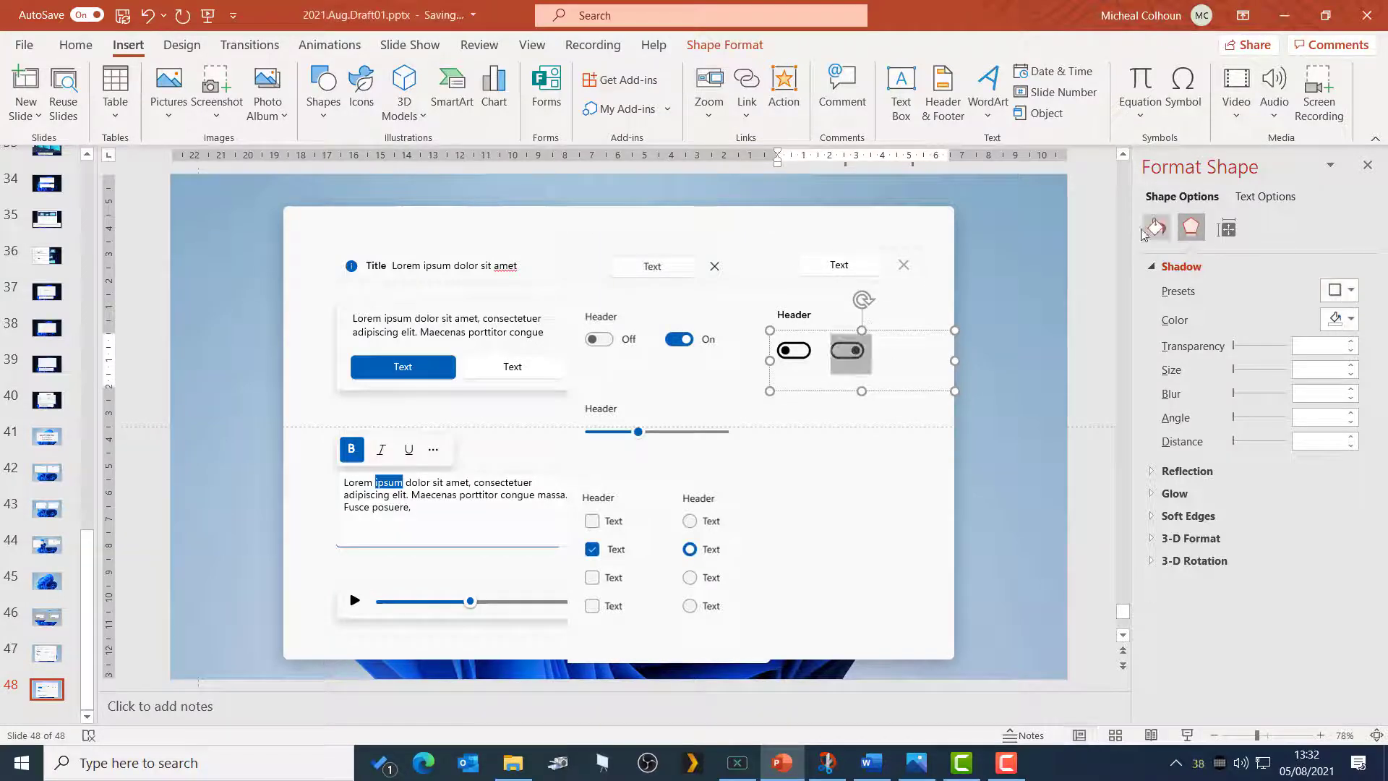
click(76, 45)
click(501, 109)
click(483, 330)
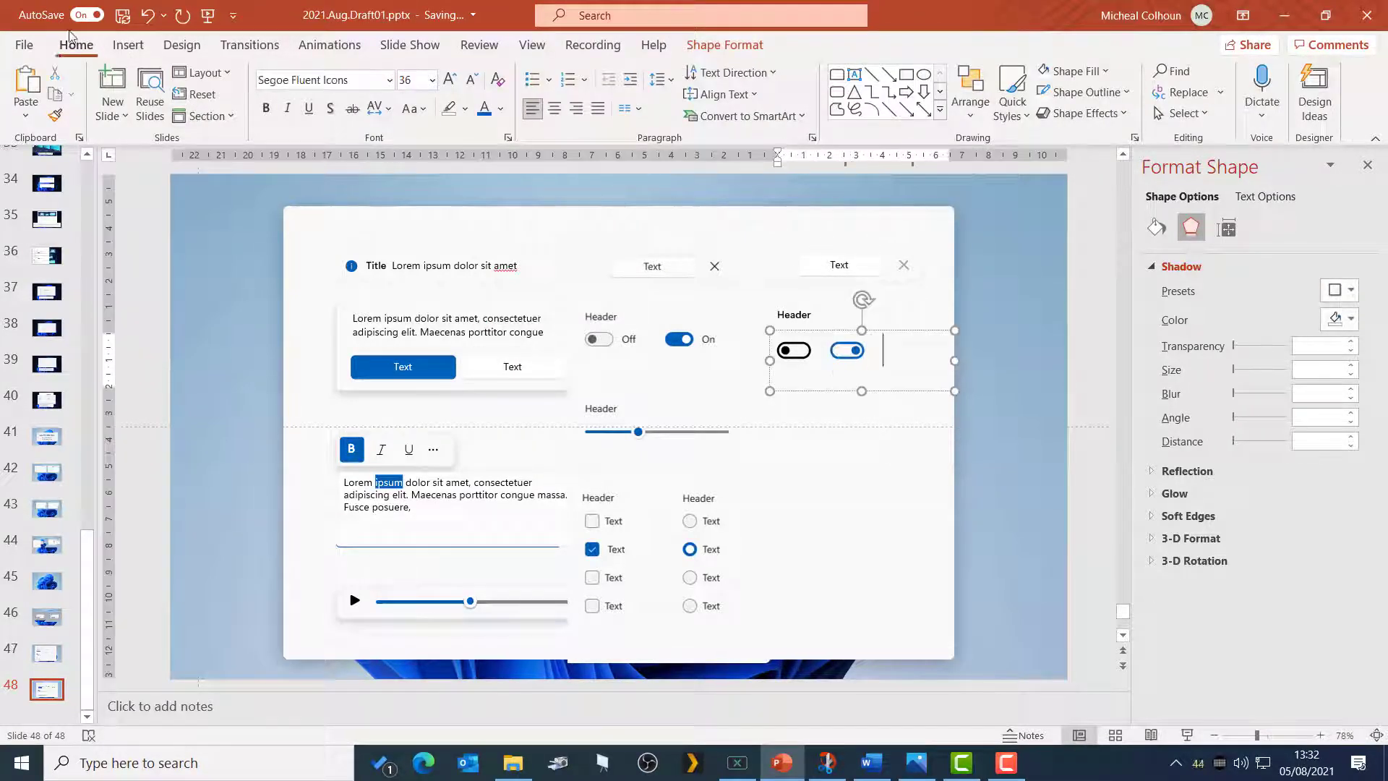
Reopen the Symbol dialog and close it without inserting anything.
click(128, 45)
click(1182, 94)
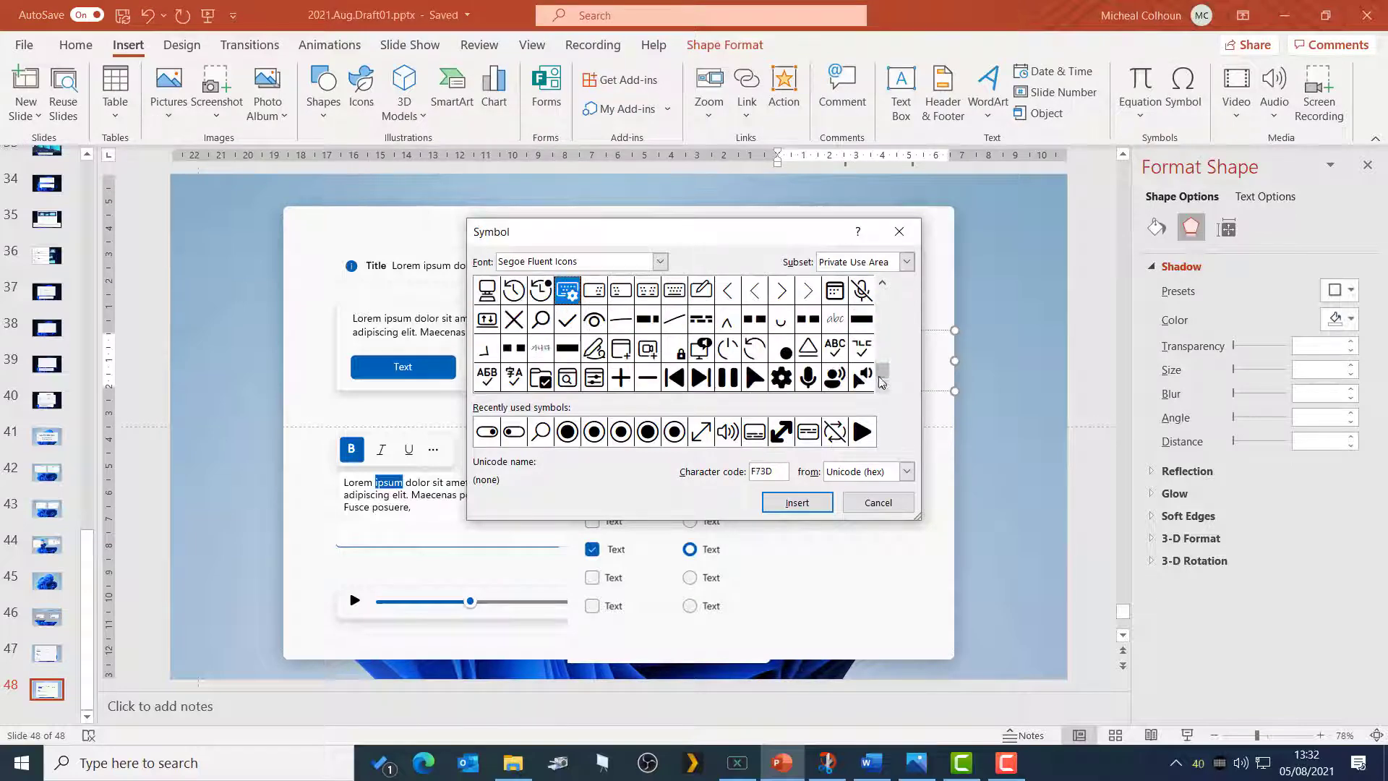
click(882, 284)
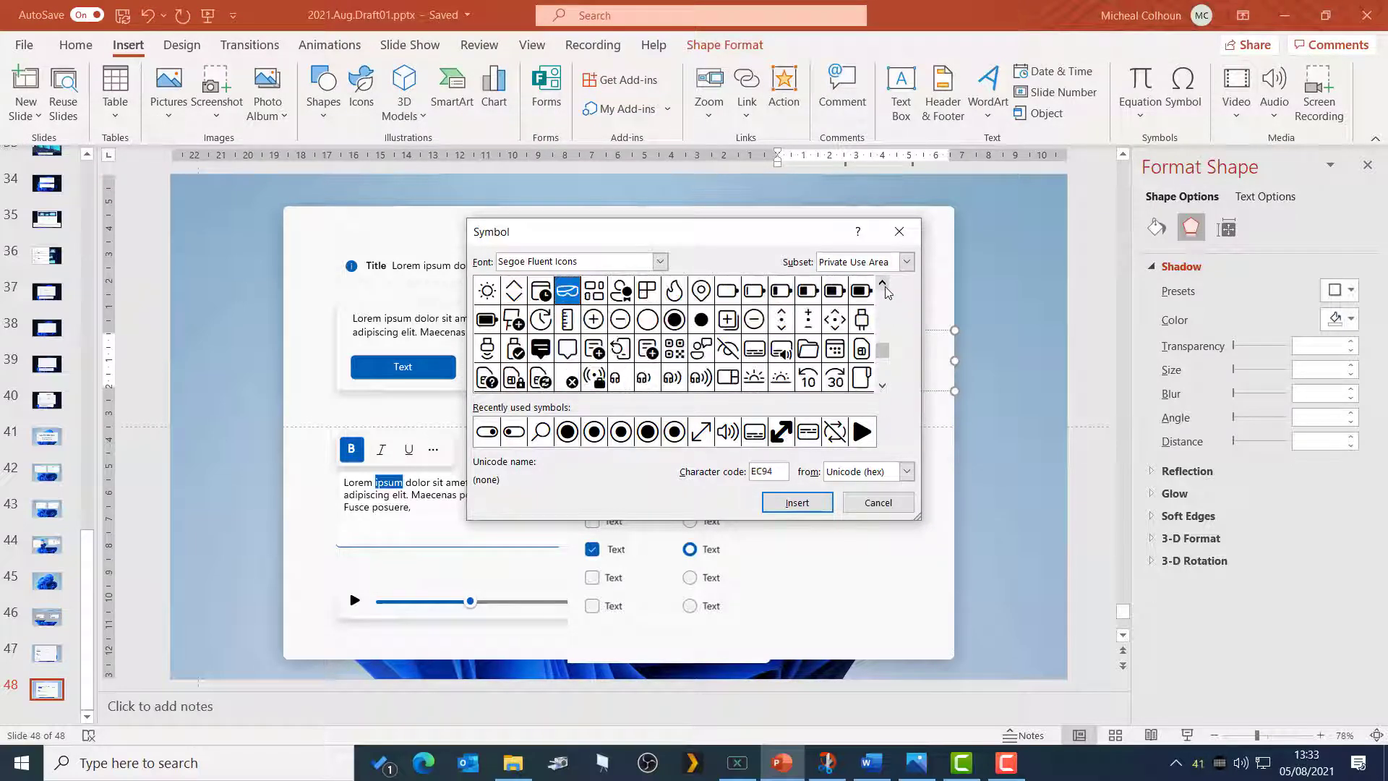
drag(885, 286, 883, 288)
click(878, 502)
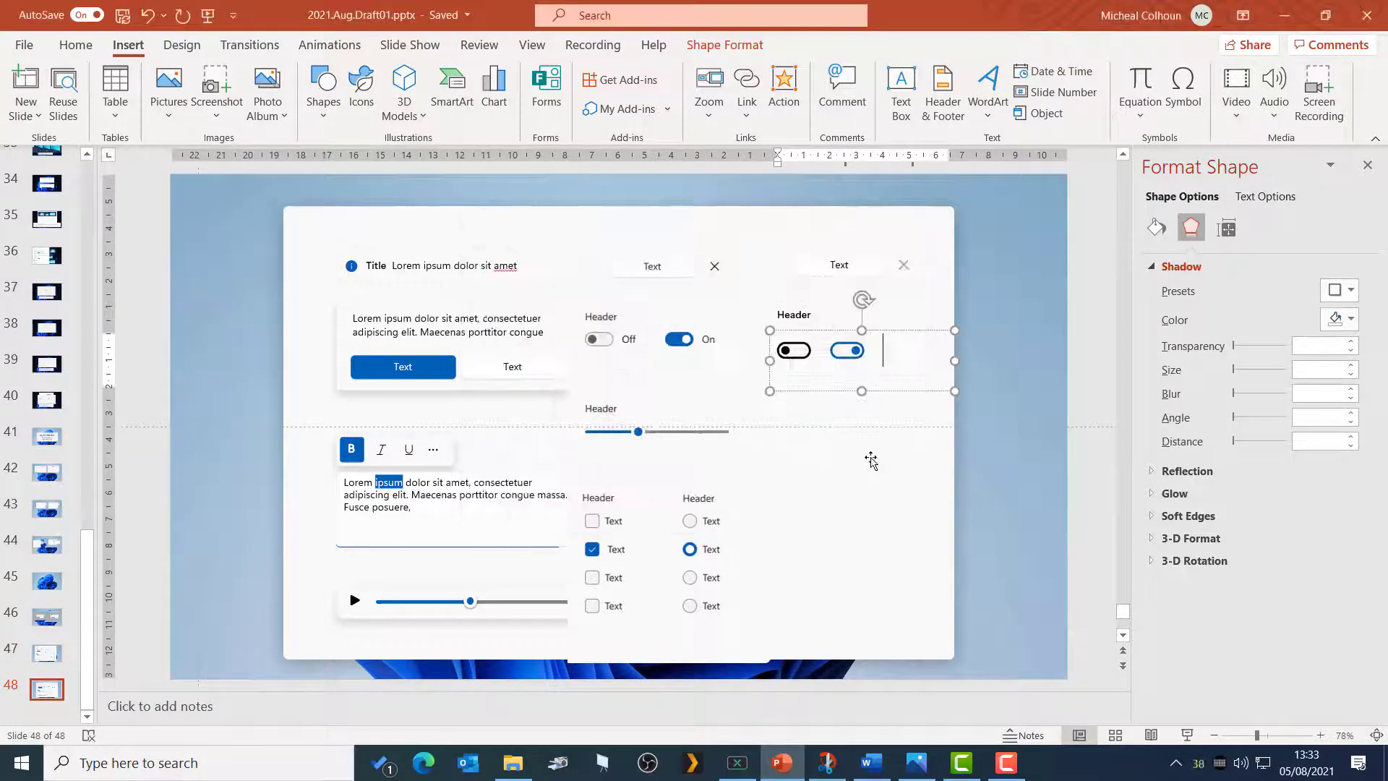
Give the toggle icon text a blue highlight.
double_click(843, 354)
click(1025, 336)
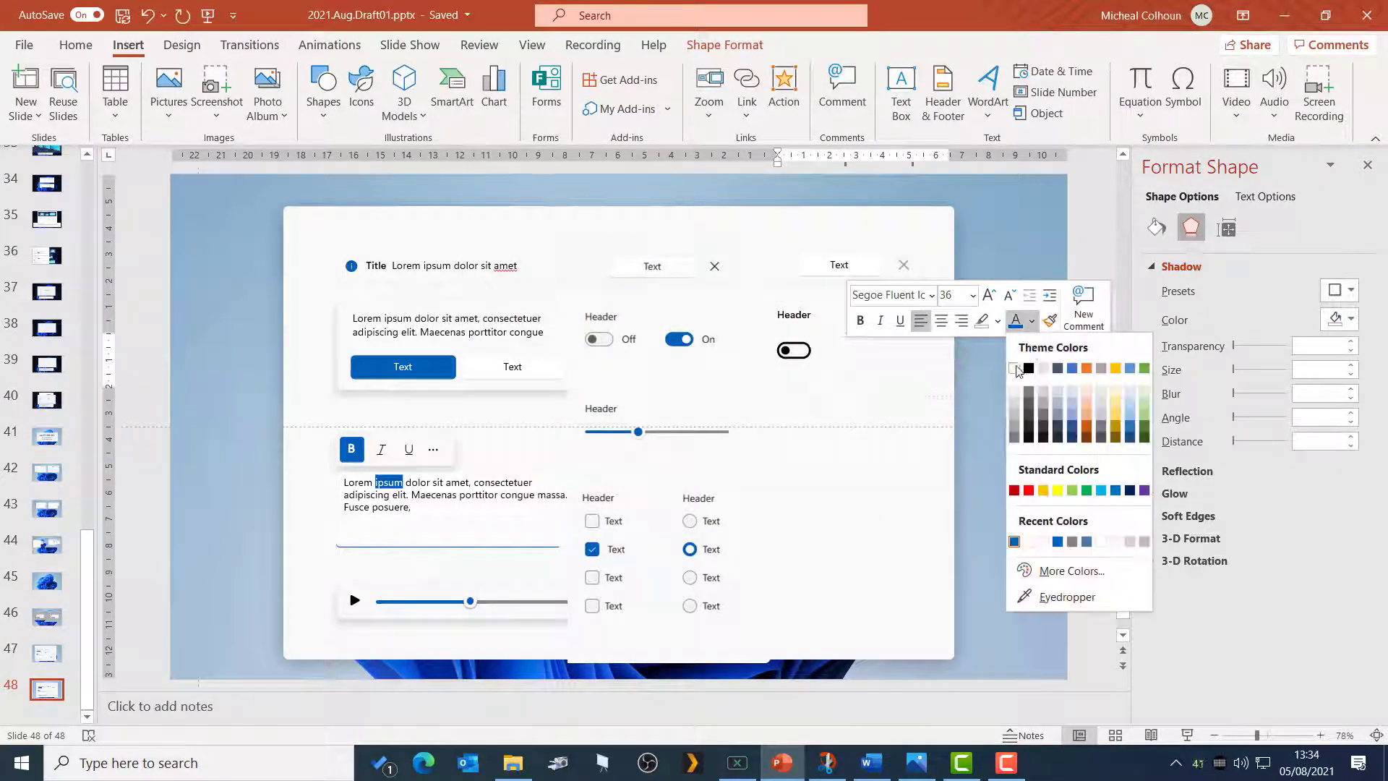
click(76, 44)
click(465, 109)
click(534, 249)
key(Escape)
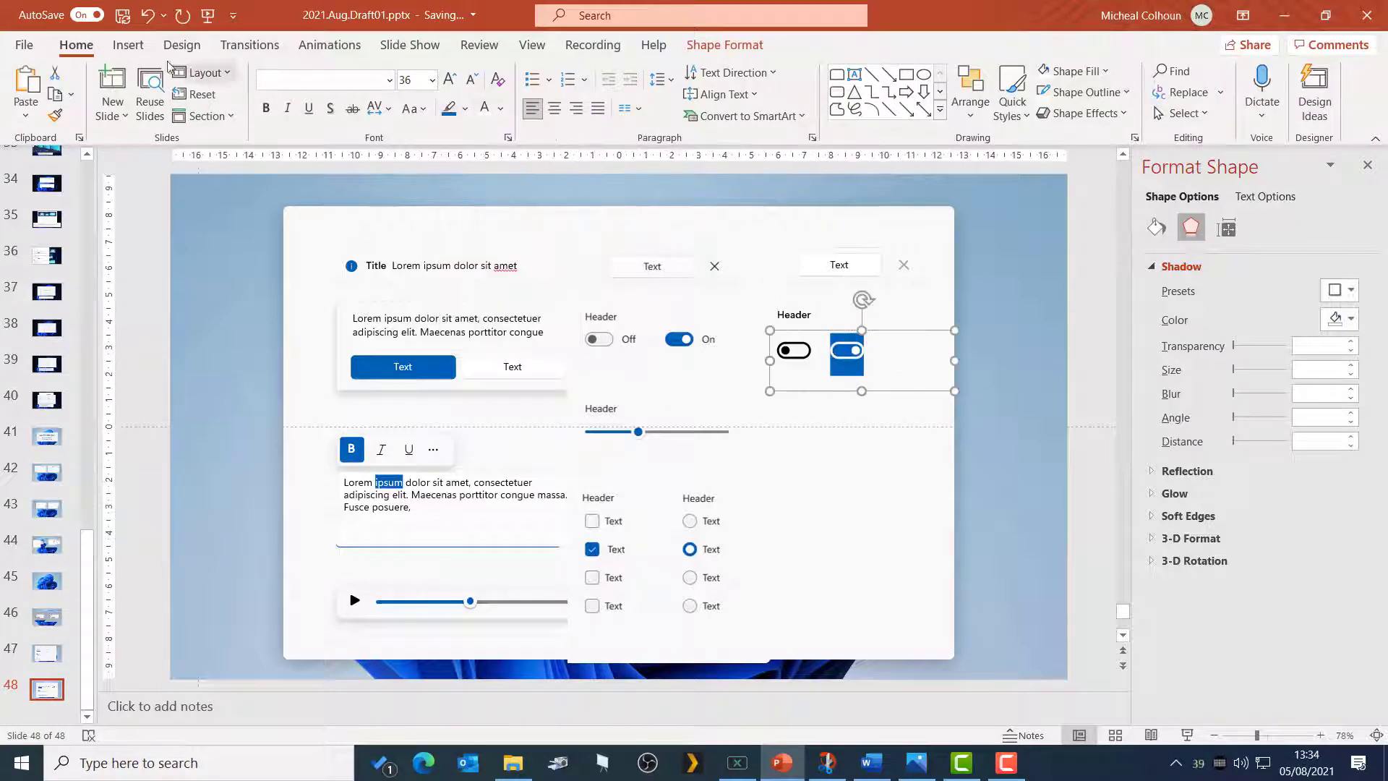
Draw a rounded-rectangle pill below the right-hand Header with a dark blue outline.
click(128, 45)
click(322, 91)
click(350, 288)
mouse_move(765, 426)
mouse_down()
mouse_move(933, 500)
mouse_move(800, 427)
mouse_move(853, 499)
mouse_up()
click(672, 92)
click(831, 506)
Add an oval knob inside the pill and shrink both shapes to toggle size.
click(128, 45)
click(322, 91)
click(335, 293)
click(871, 432)
click(802, 461)
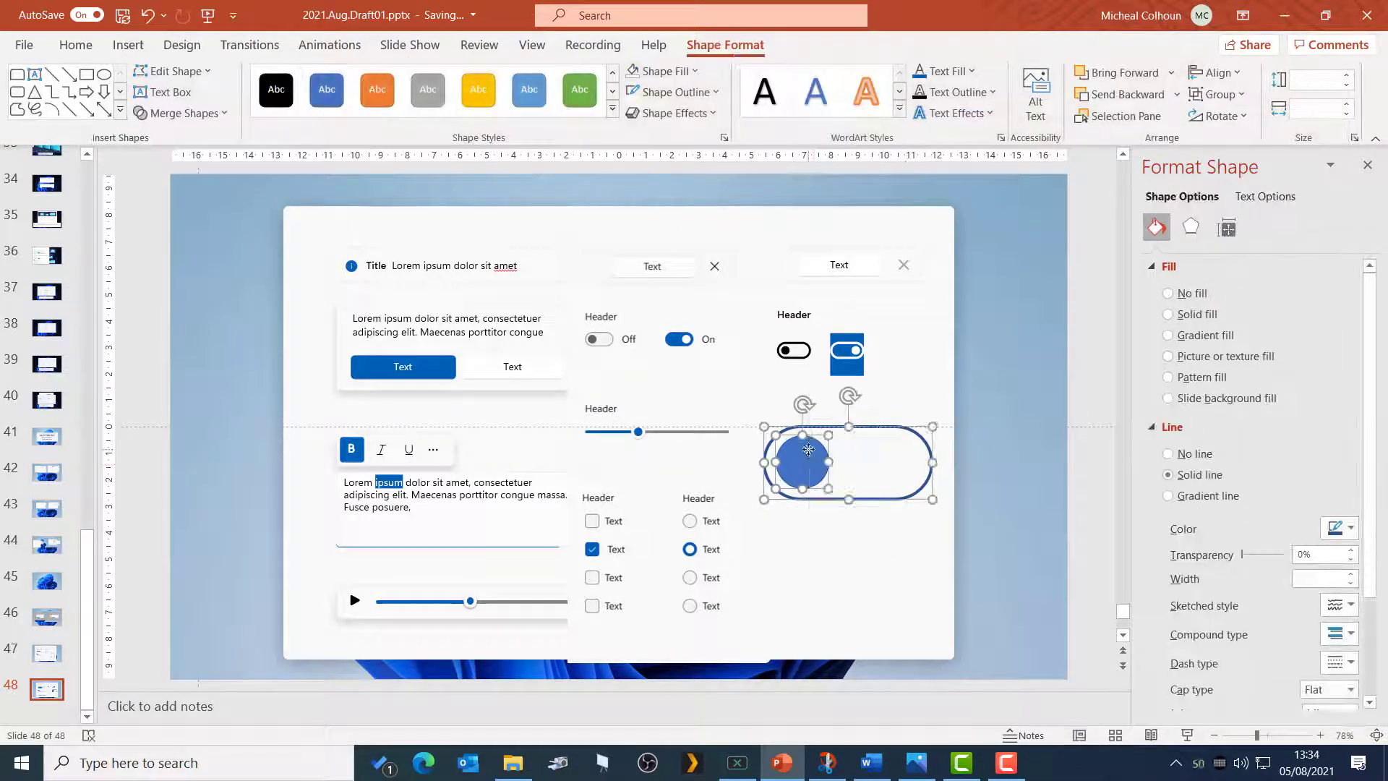
shift+click(932, 462)
mouse_move(933, 427)
mouse_down()
mouse_move(782, 486)
mouse_move(597, 361)
mouse_up()
scroll(594, 362, up, 5)
Fill the knob dark grey with no outline and give the pill a grey 1 pt outline.
click(578, 420)
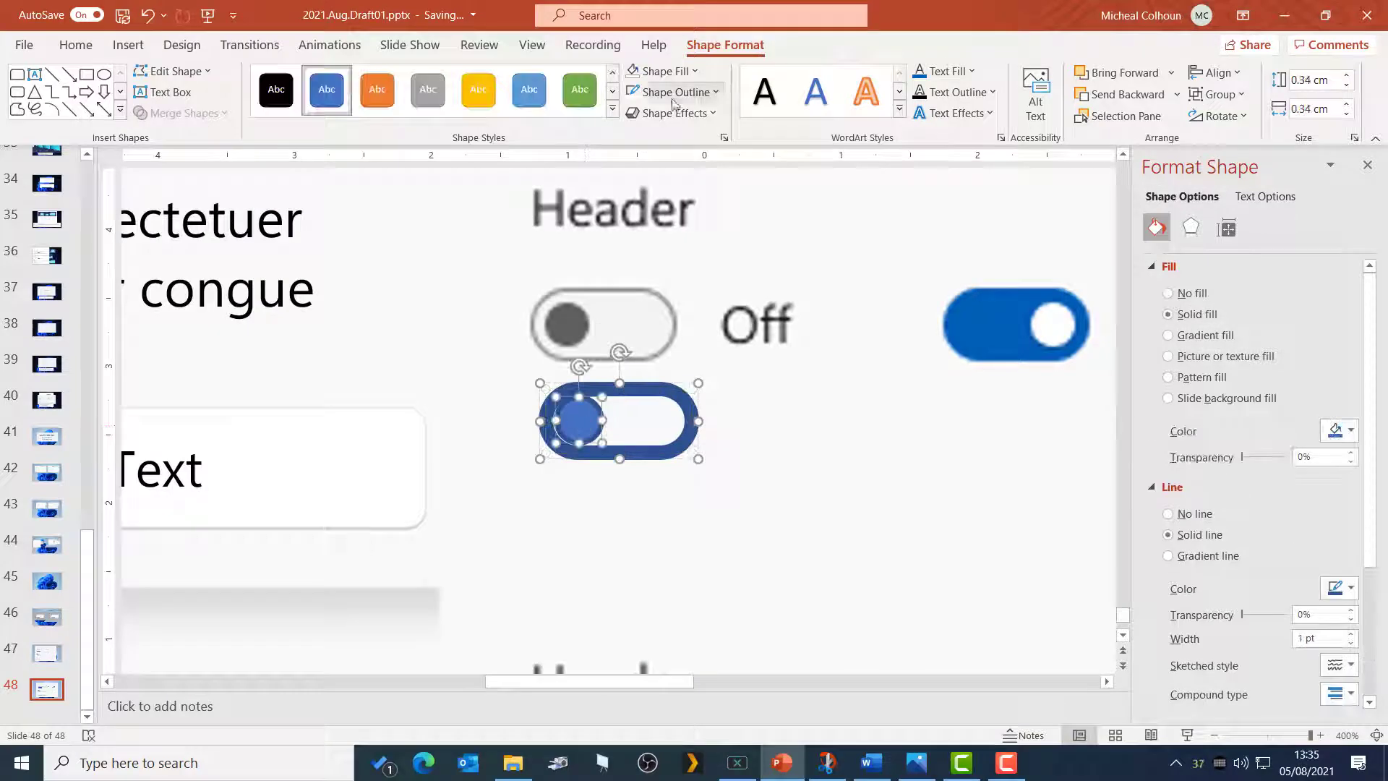
click(659, 71)
click(661, 282)
click(571, 325)
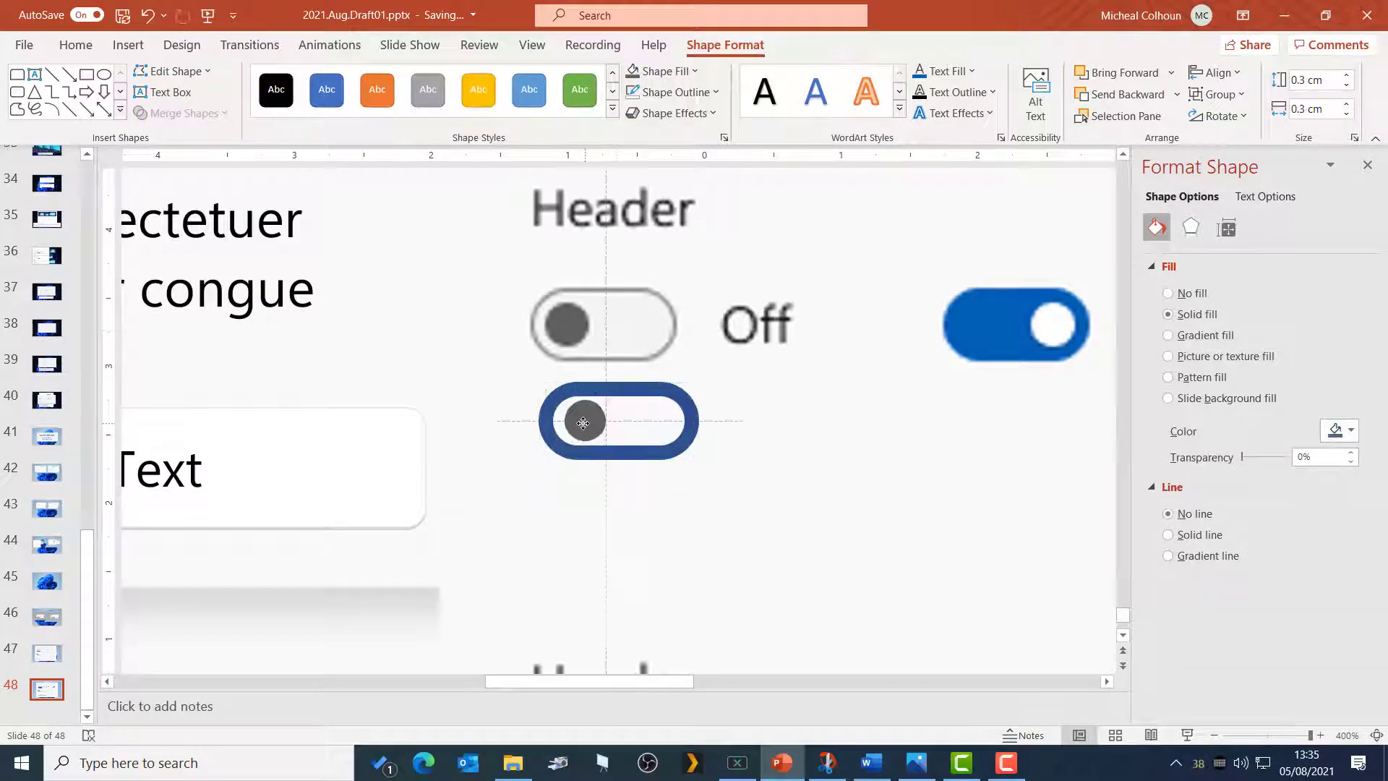
click(547, 420)
click(676, 92)
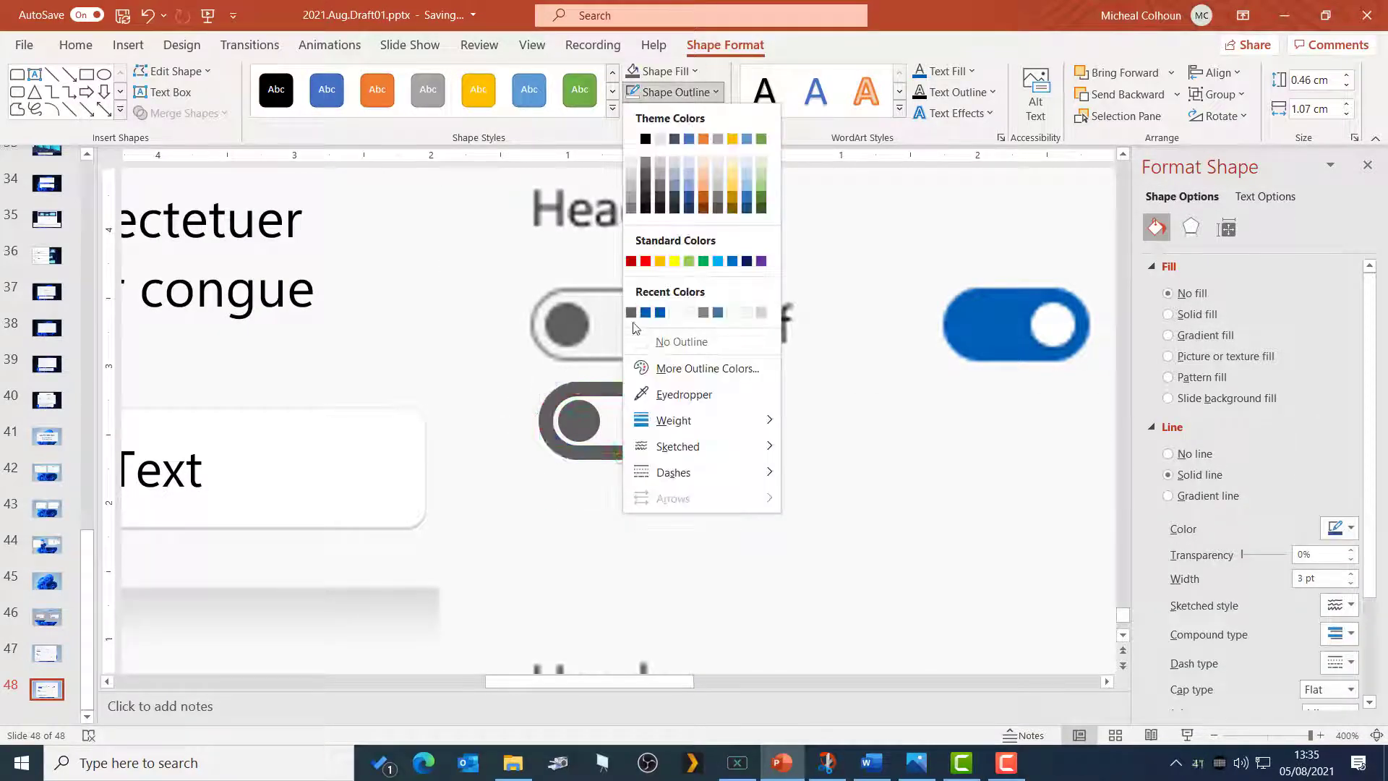
click(676, 394)
click(676, 92)
mouse_move(673, 419)
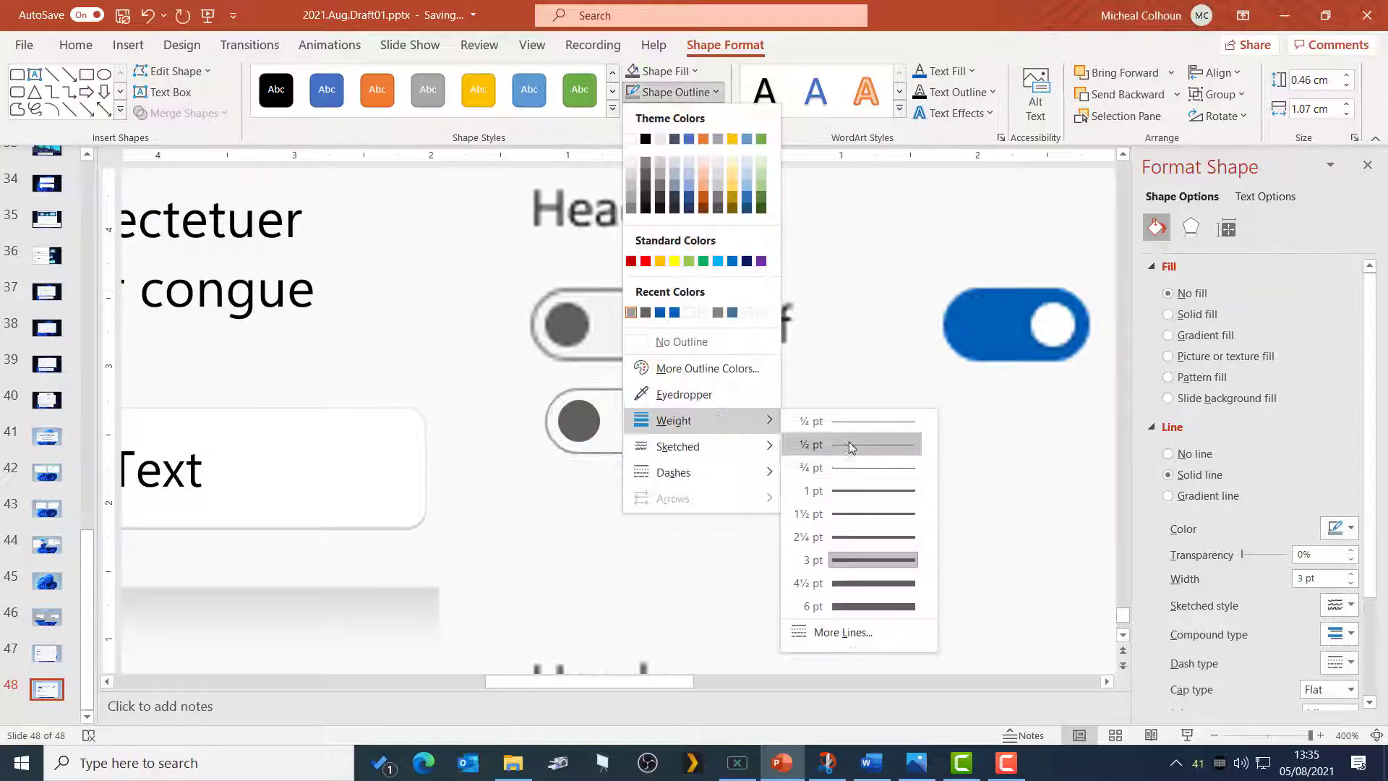
click(856, 490)
Place the new toggle under the right-hand Header and delete the blue toggle icon.
drag(571, 390, 571, 292)
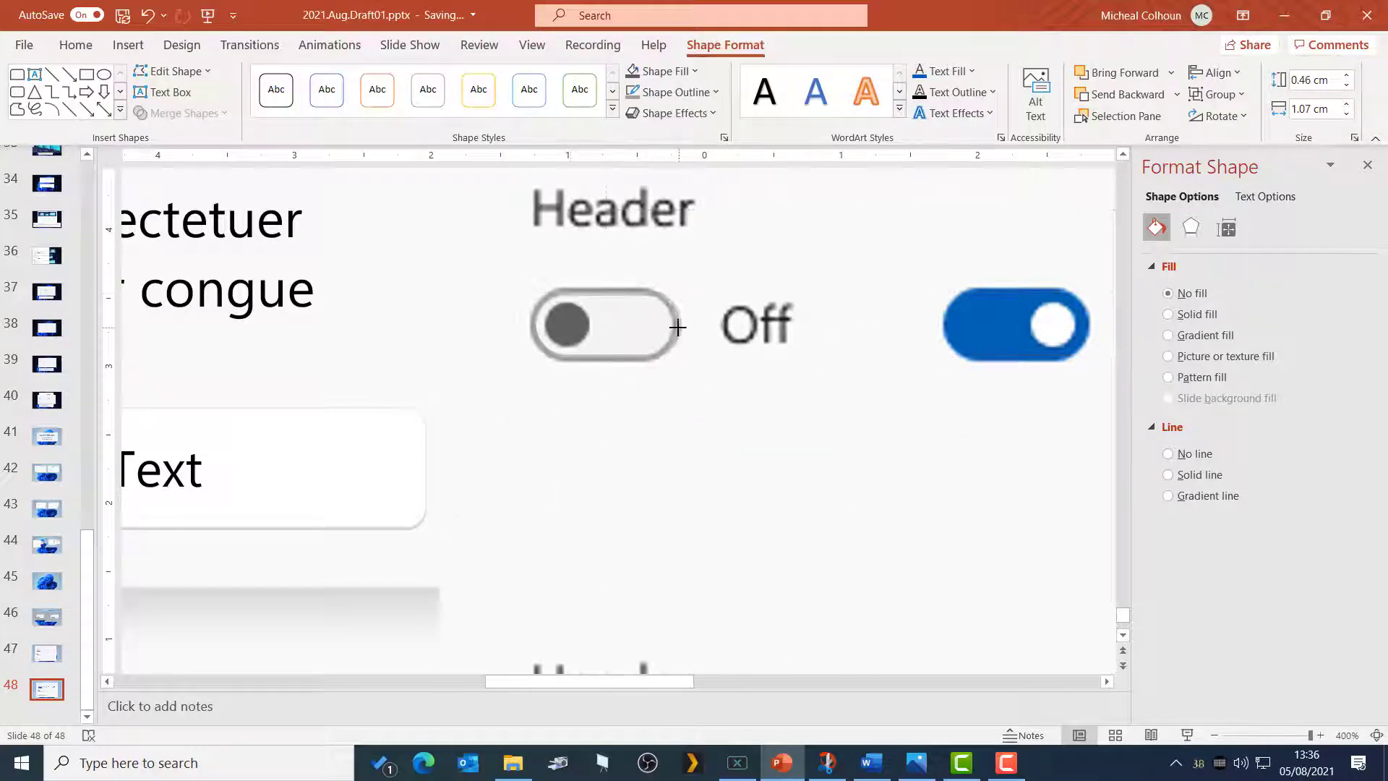
key(ctrl+z)
ctrl+scroll(530, 325, down, 5)
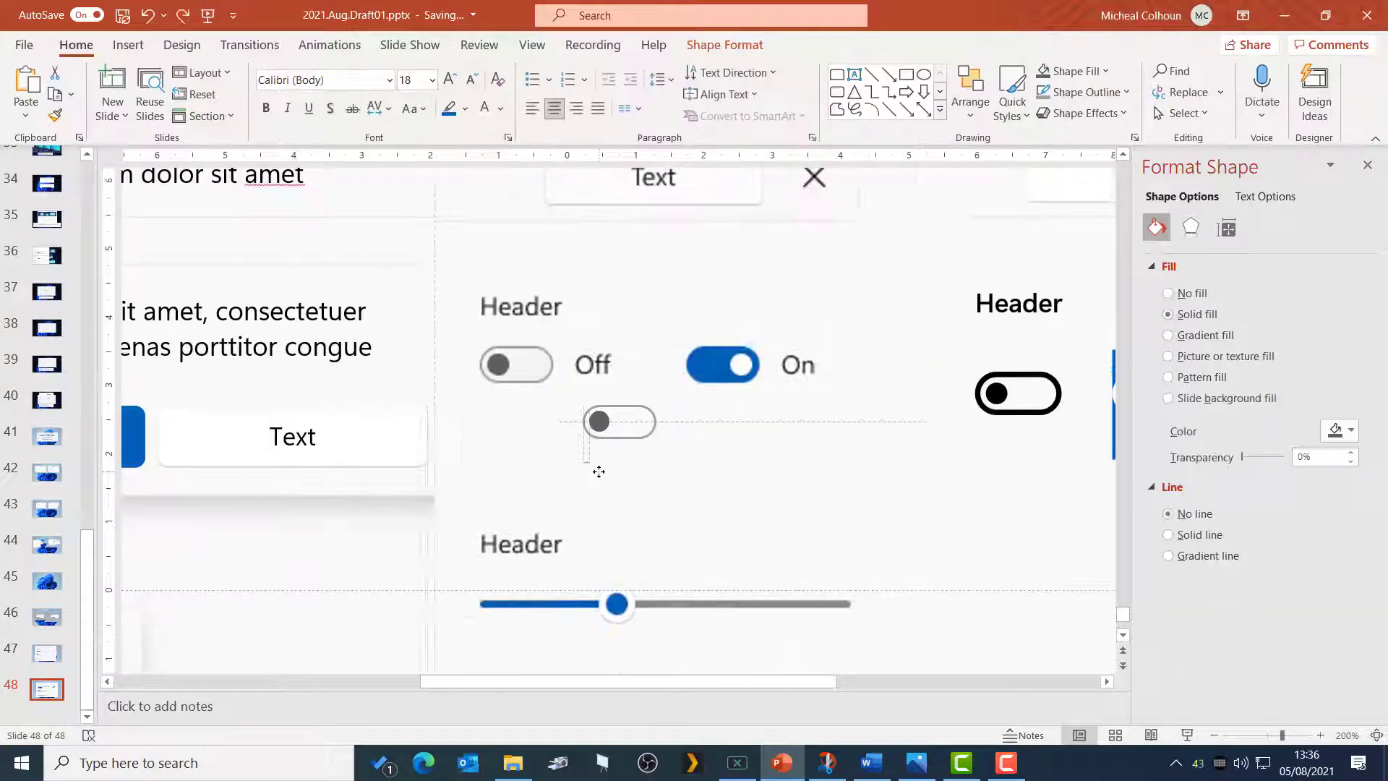
mouse_move(599, 471)
mouse_down()
mouse_move(990, 491)
mouse_move(1088, 365)
mouse_up()
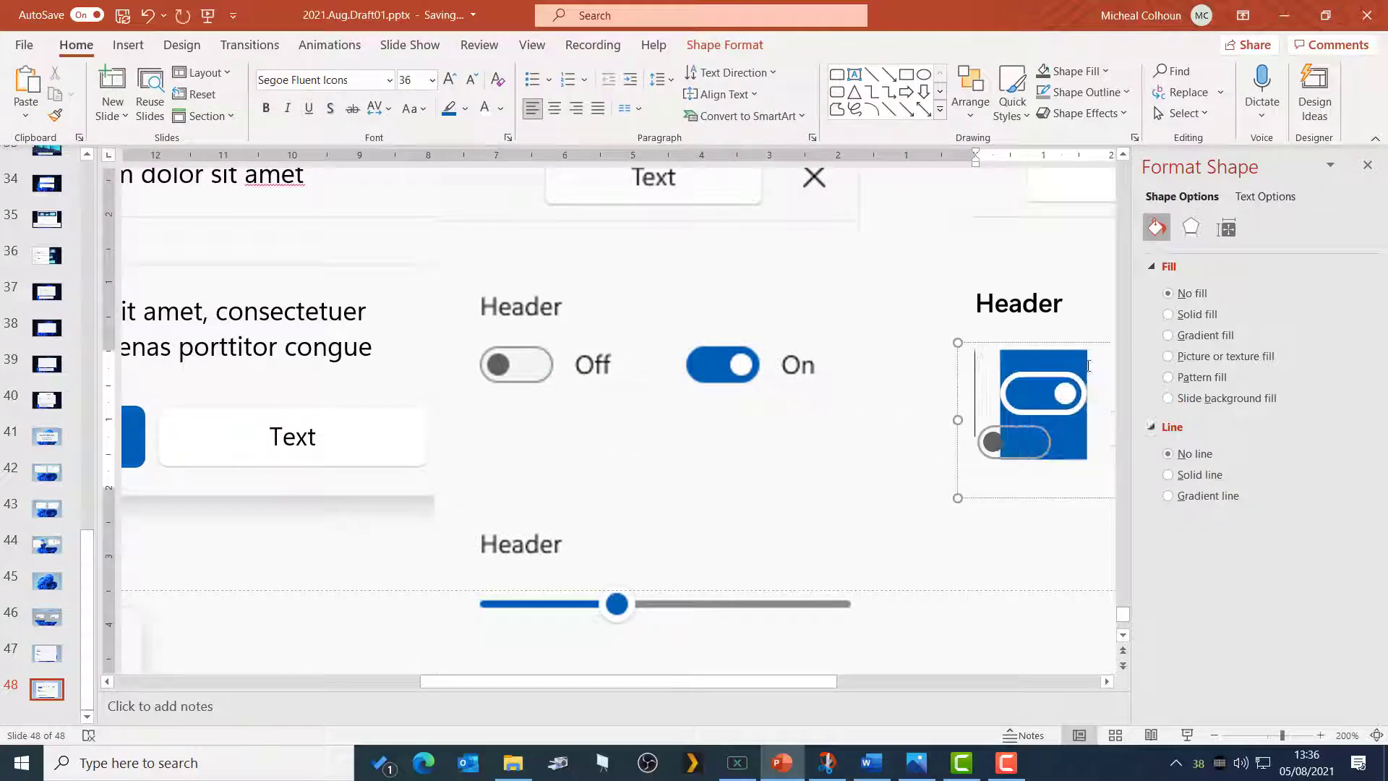
key(Delete)
ctrl+scroll(852, 508, down, 4)
Type the label Off in Segoe UI Variable Text and remove its highlight.
click(799, 434)
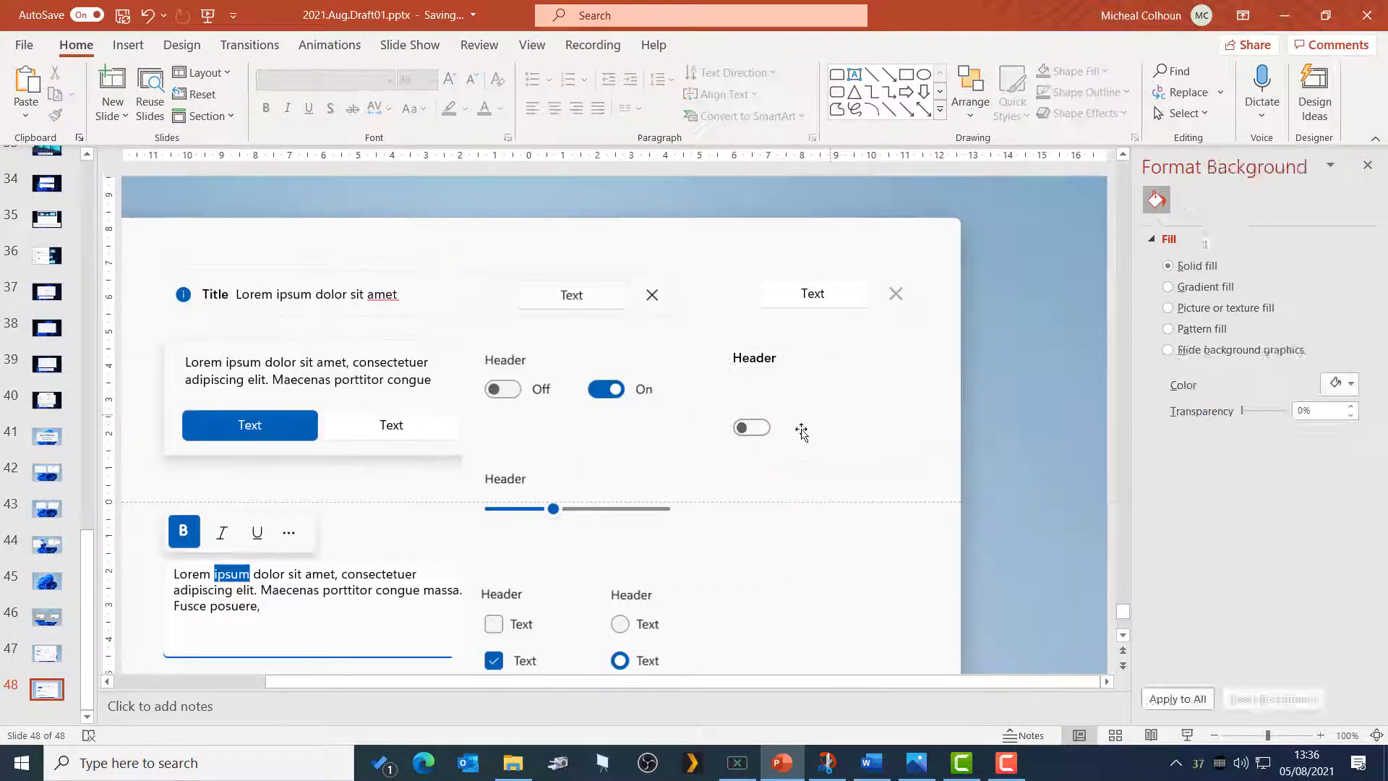
click(745, 427)
text(sadfasdfsfd)
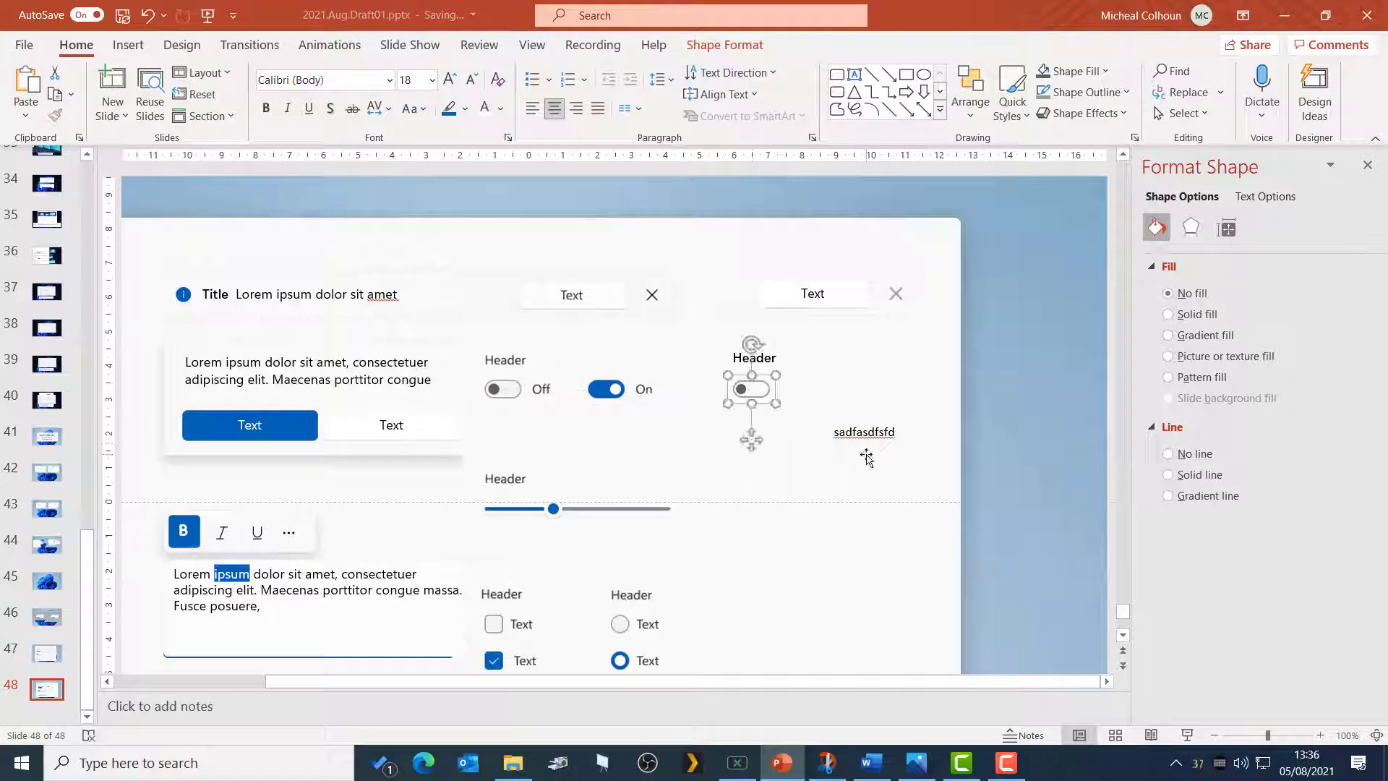
double_click(889, 441)
text(Off)
click(389, 81)
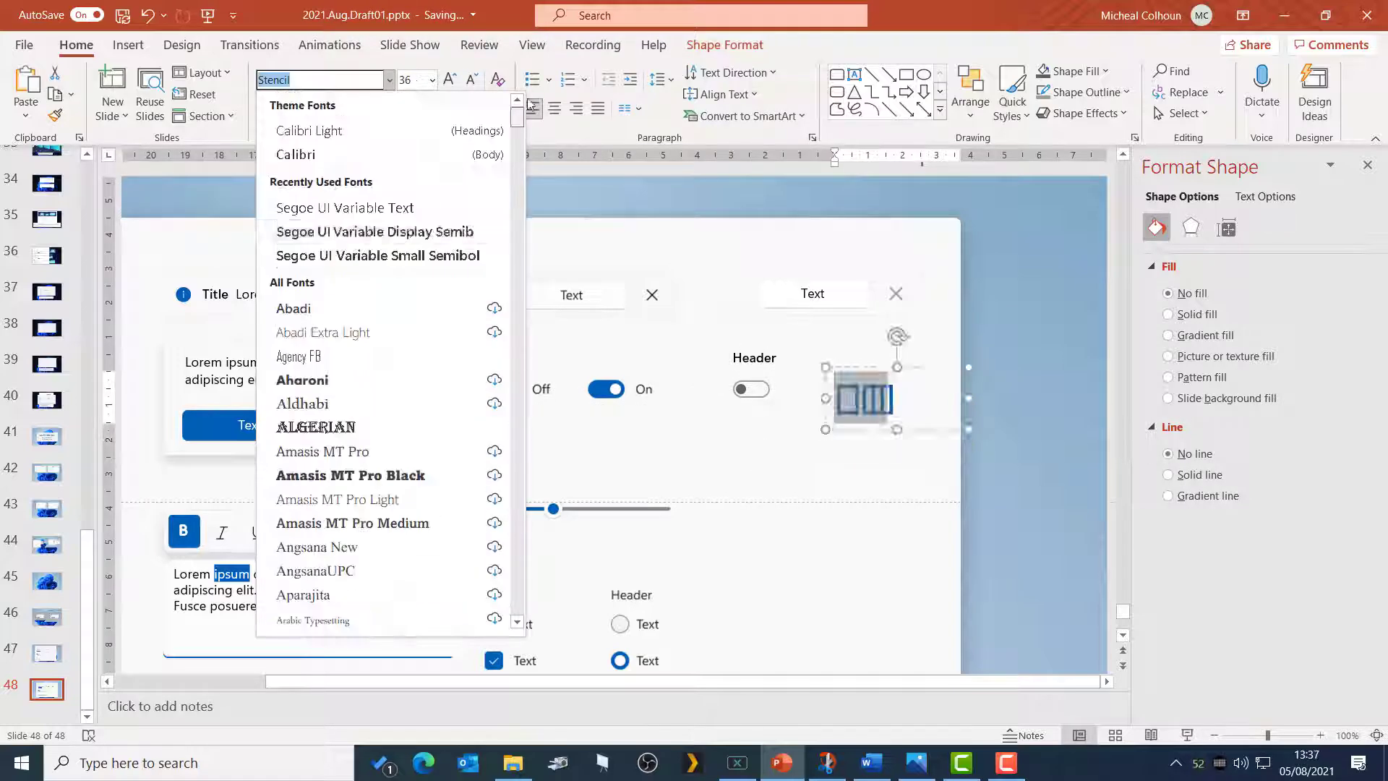
click(397, 208)
click(494, 308)
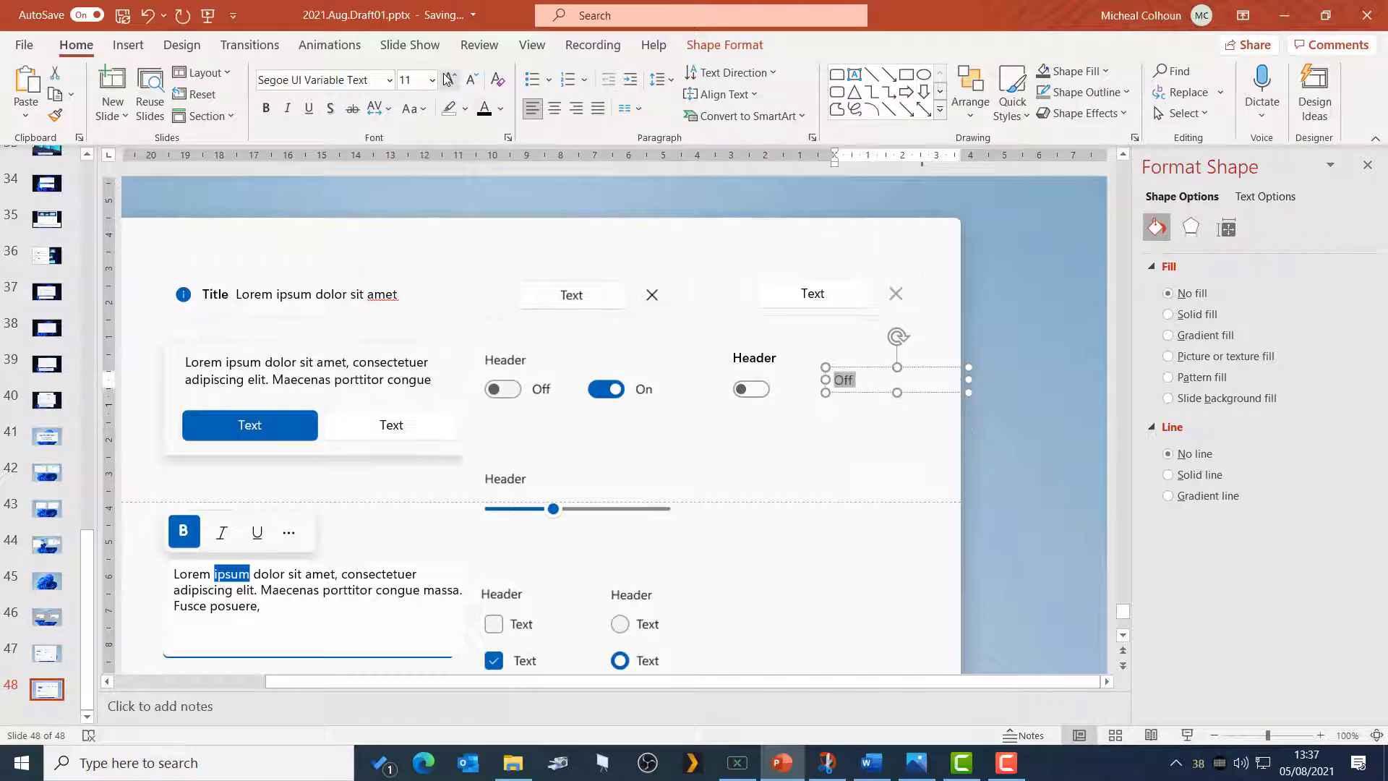
Align the toggle with its Off label, then paste a copy to its right.
drag(843, 394, 790, 399)
click(735, 385)
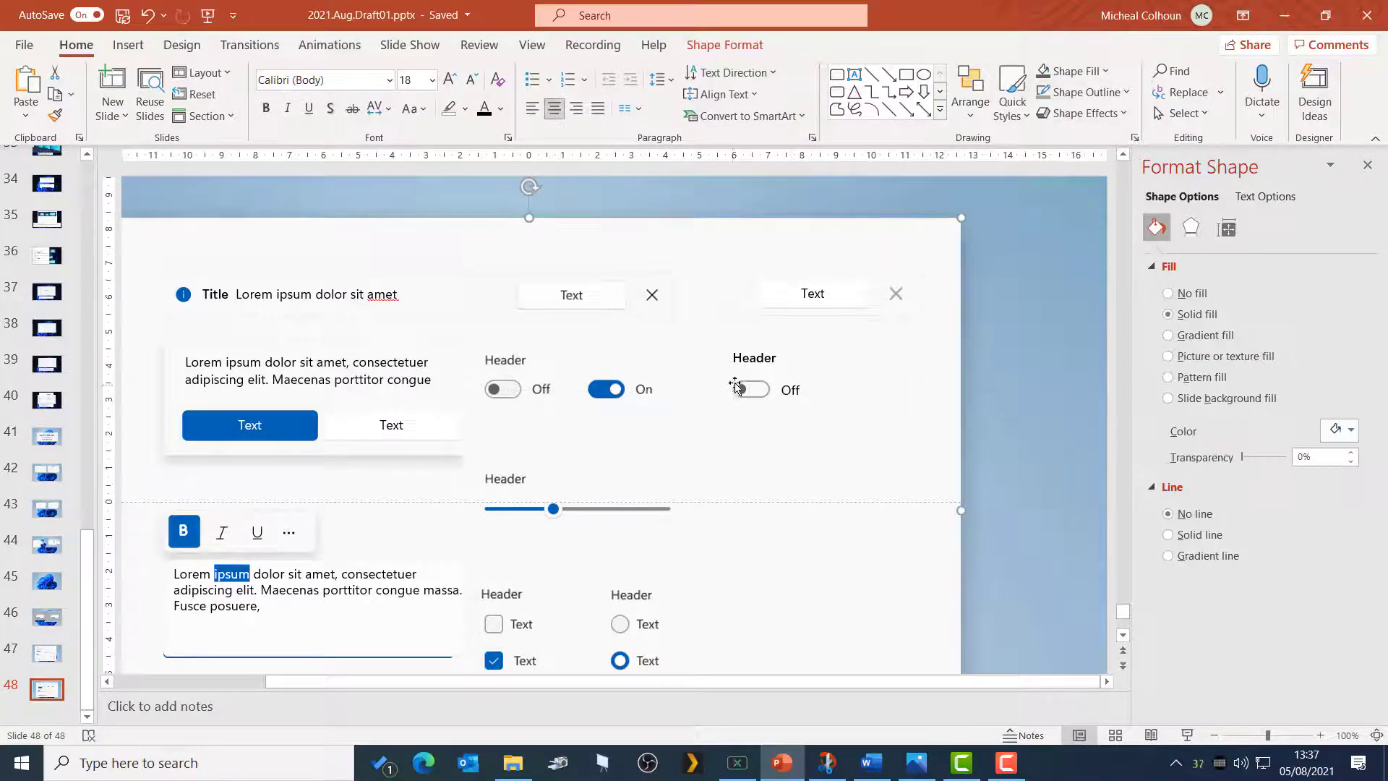
click(956, 83)
click(1157, 511)
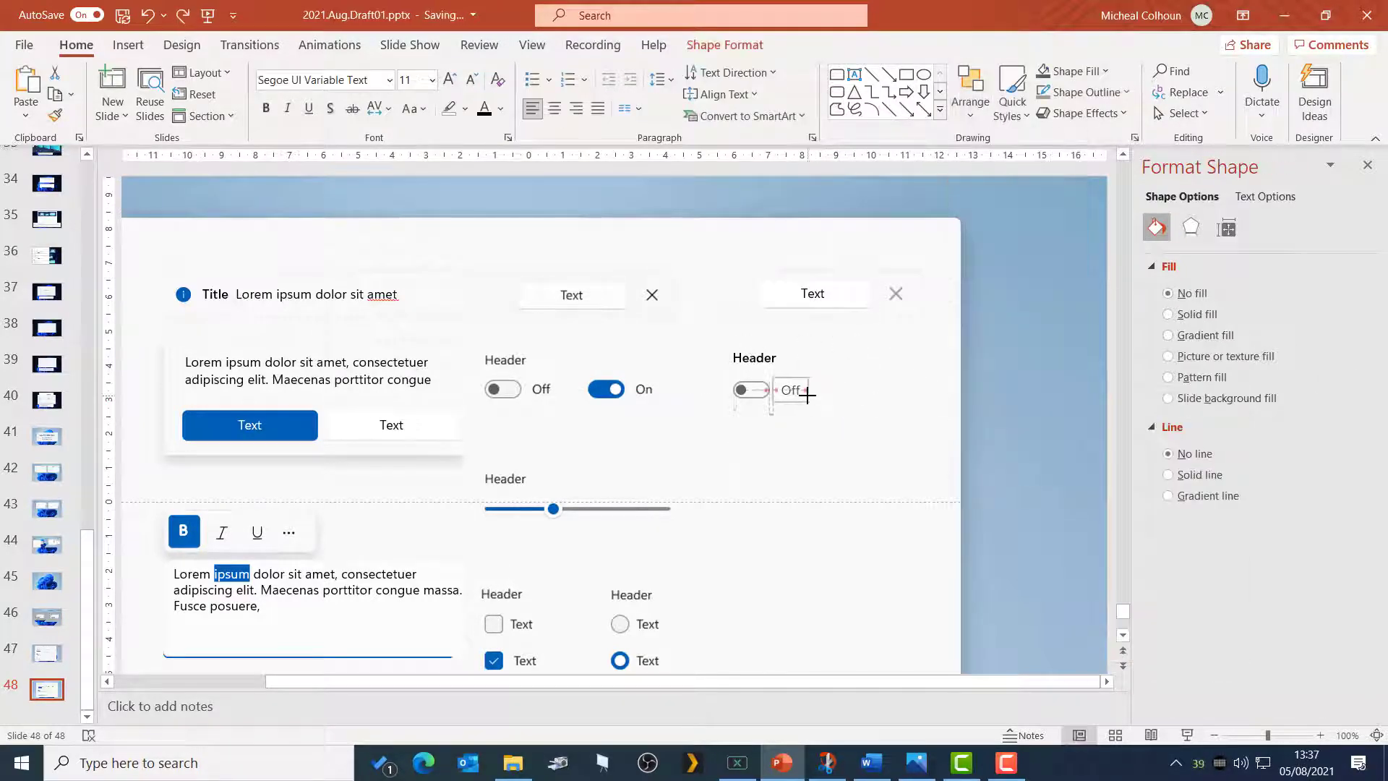
right_click(835, 408)
key(ctrl+v)
drag(765, 421, 823, 453)
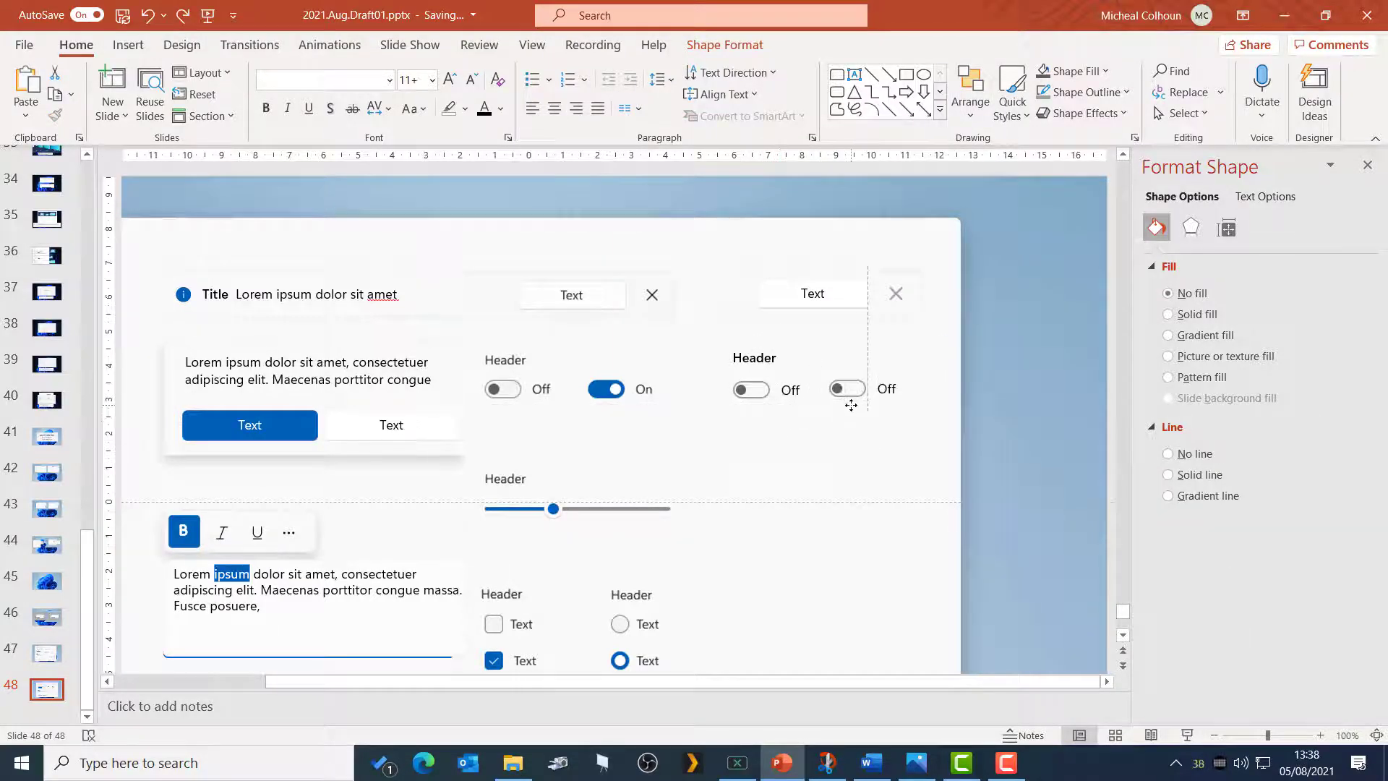
Make the copied toggle's knob white and track blue, then paste another Header label.
scroll(855, 396, up, 2)
scroll(852, 340, up, 3)
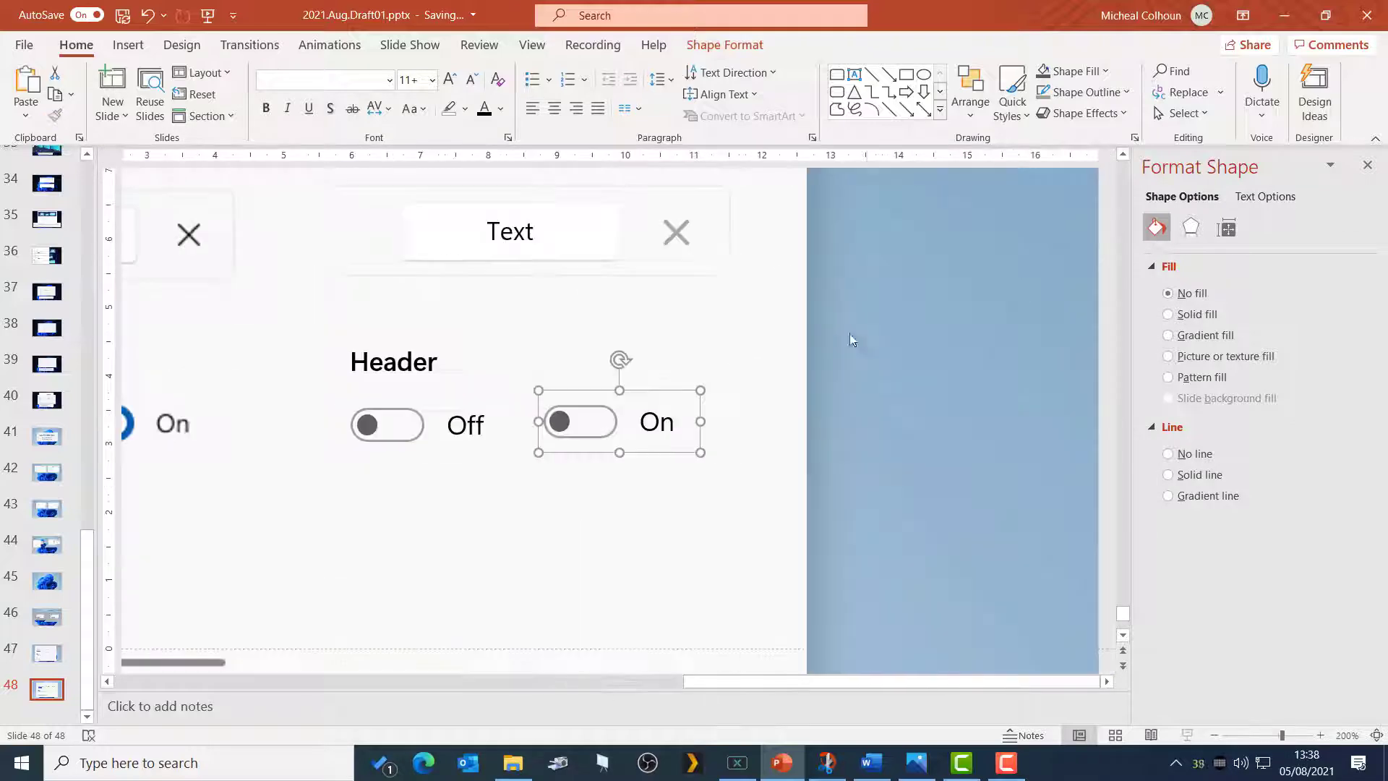
scroll(825, 696, left, 5)
scroll(825, 695, right, 5)
click(860, 423)
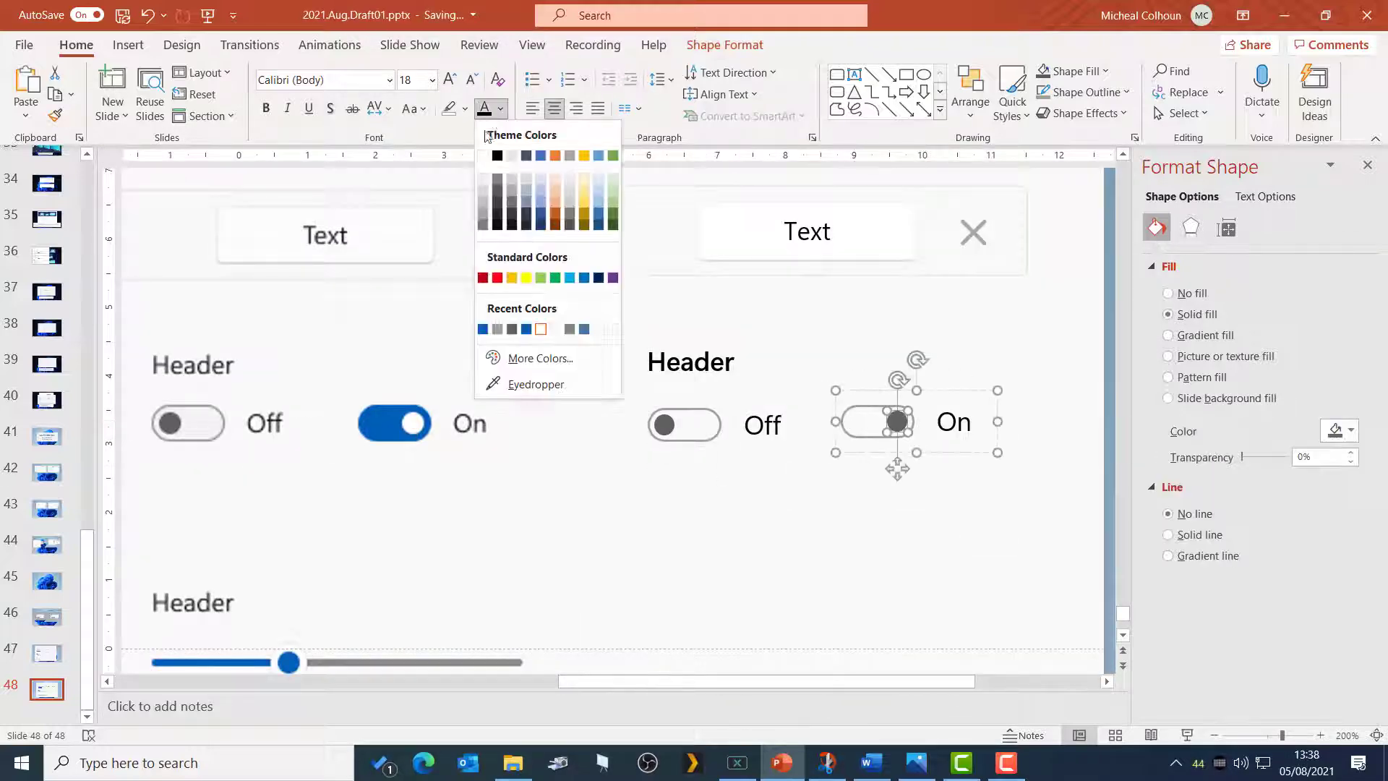
click(1350, 430)
click(1258, 475)
click(853, 406)
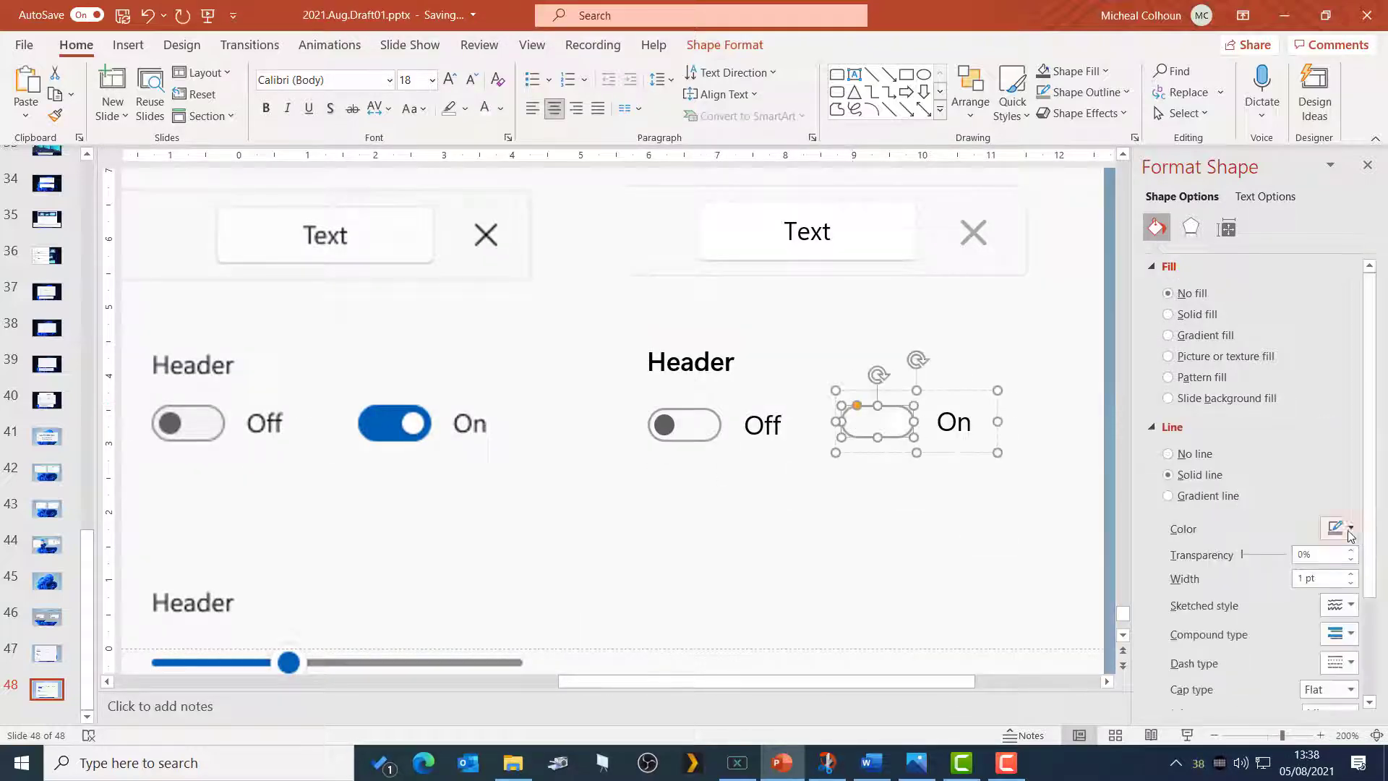
click(1350, 431)
click(1303, 423)
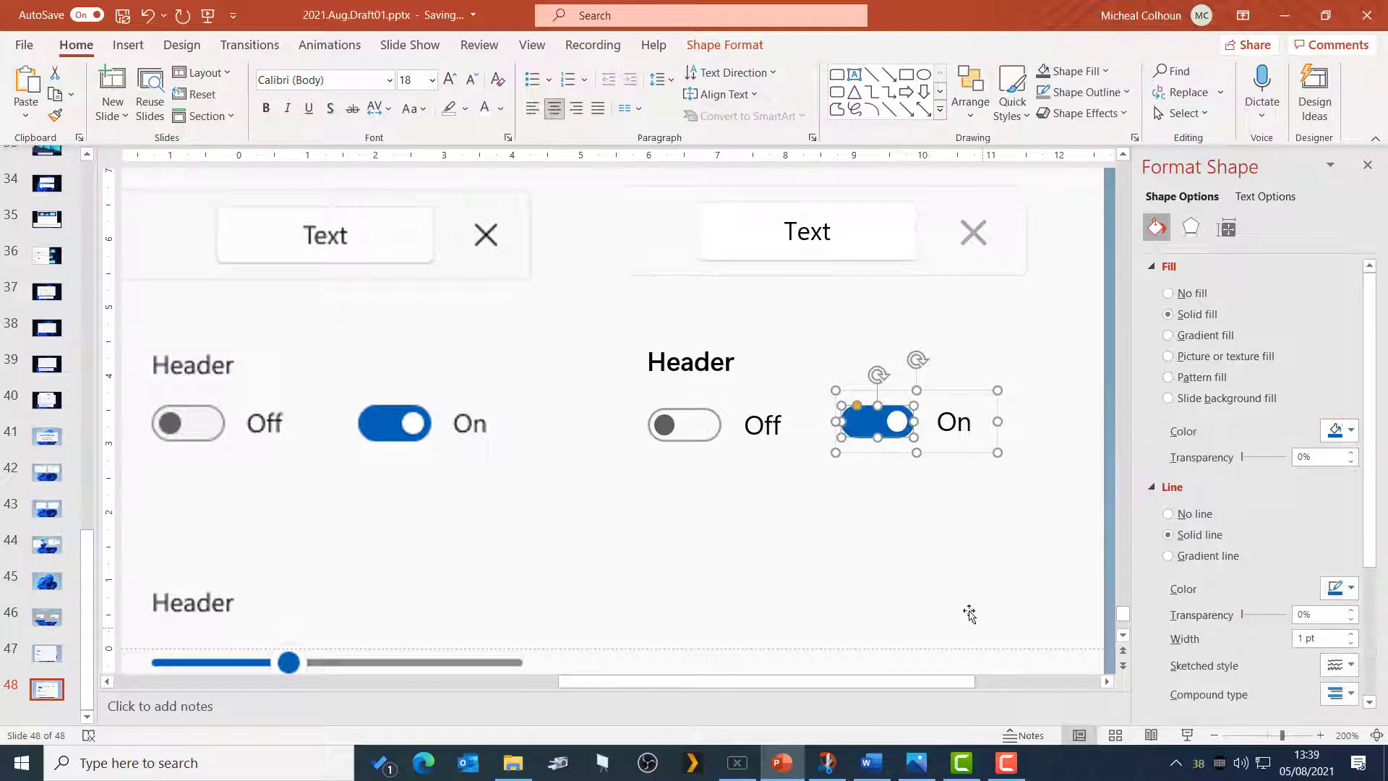
ctrl+scroll(923, 548, down, 10)
key(ctrl+v)
Ctrl-drag a copy of the slider into the second column and set it under its Header.
drag(883, 300, 867, 408)
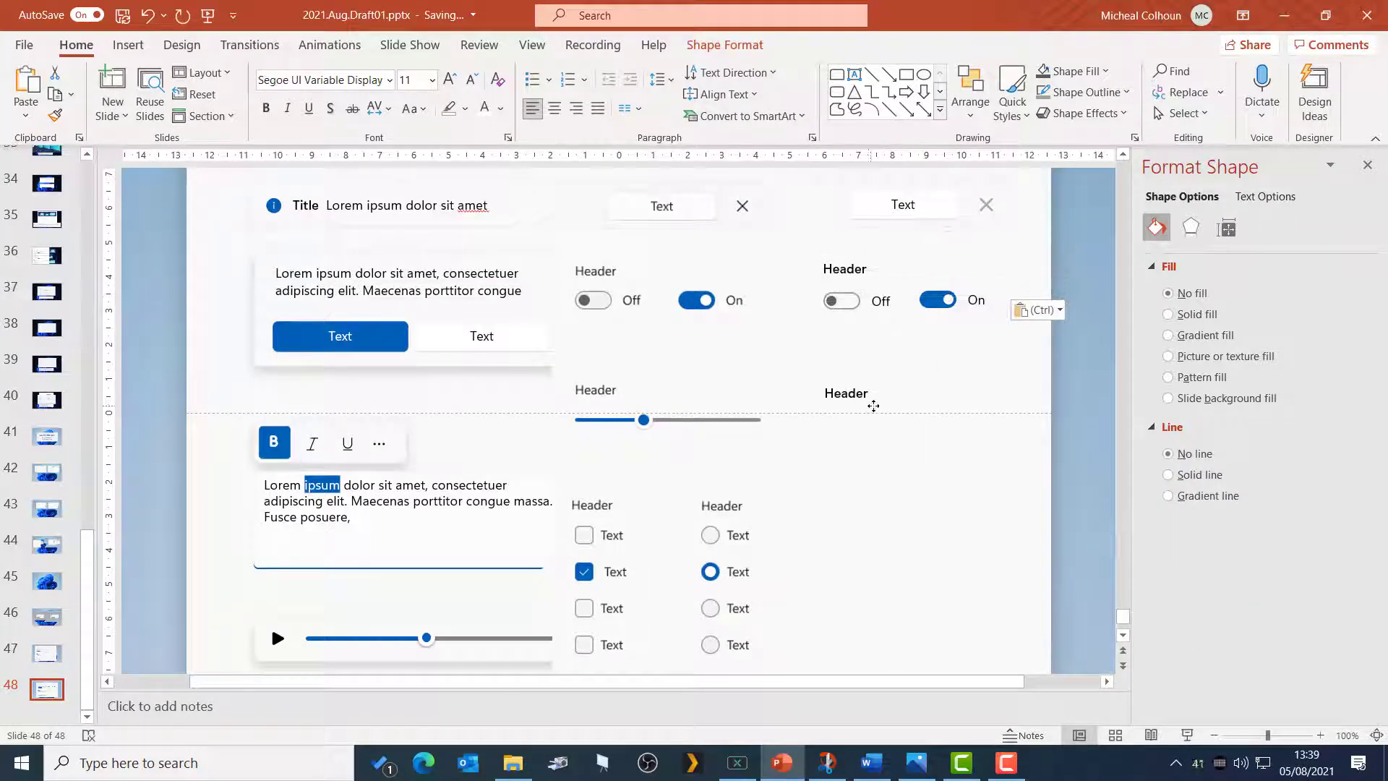
scroll(360, 613, down, 1)
ctrl+drag(360, 613, 854, 397)
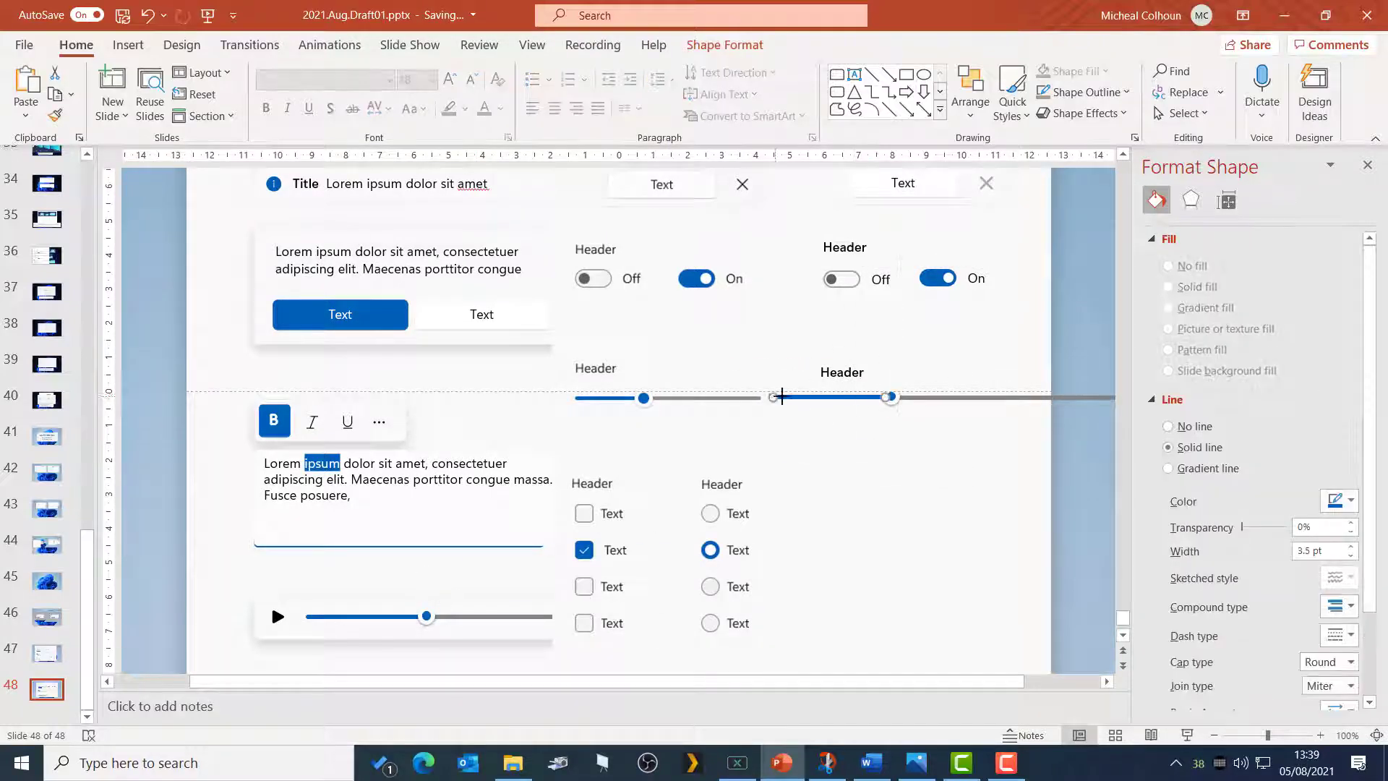
drag(854, 396, 905, 397)
scroll(891, 428, down, 2)
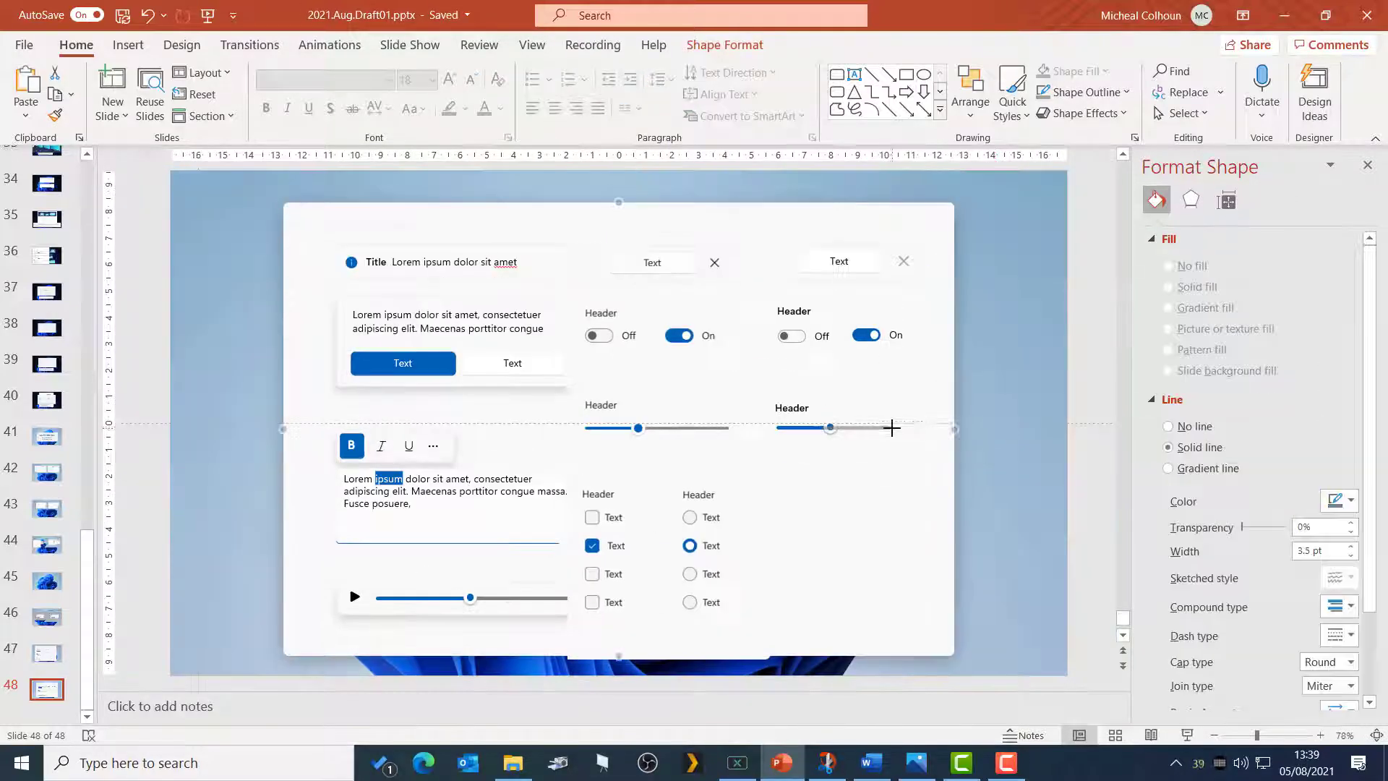
click(848, 529)
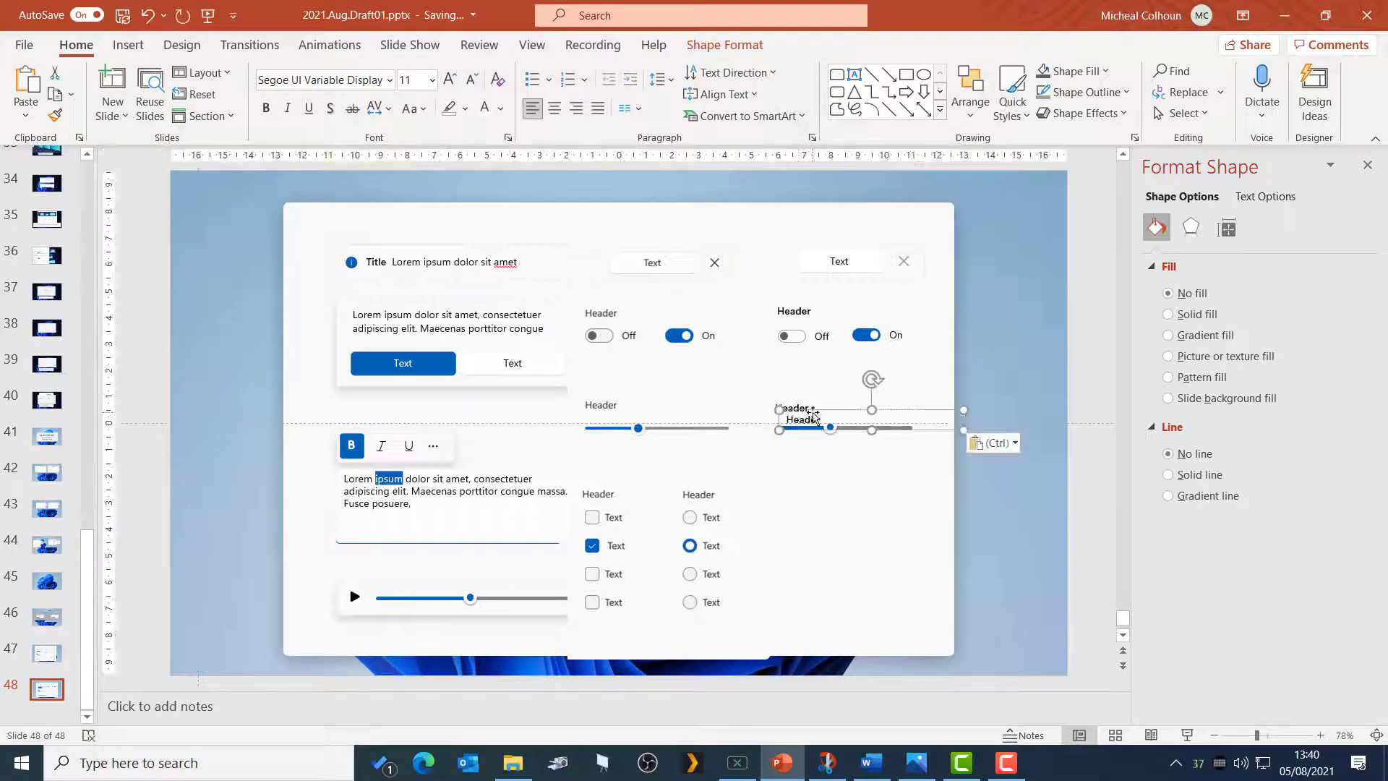
Move a Header label above the checkbox column and undo an accidental move of the controls.
scroll(877, 495, up, 4)
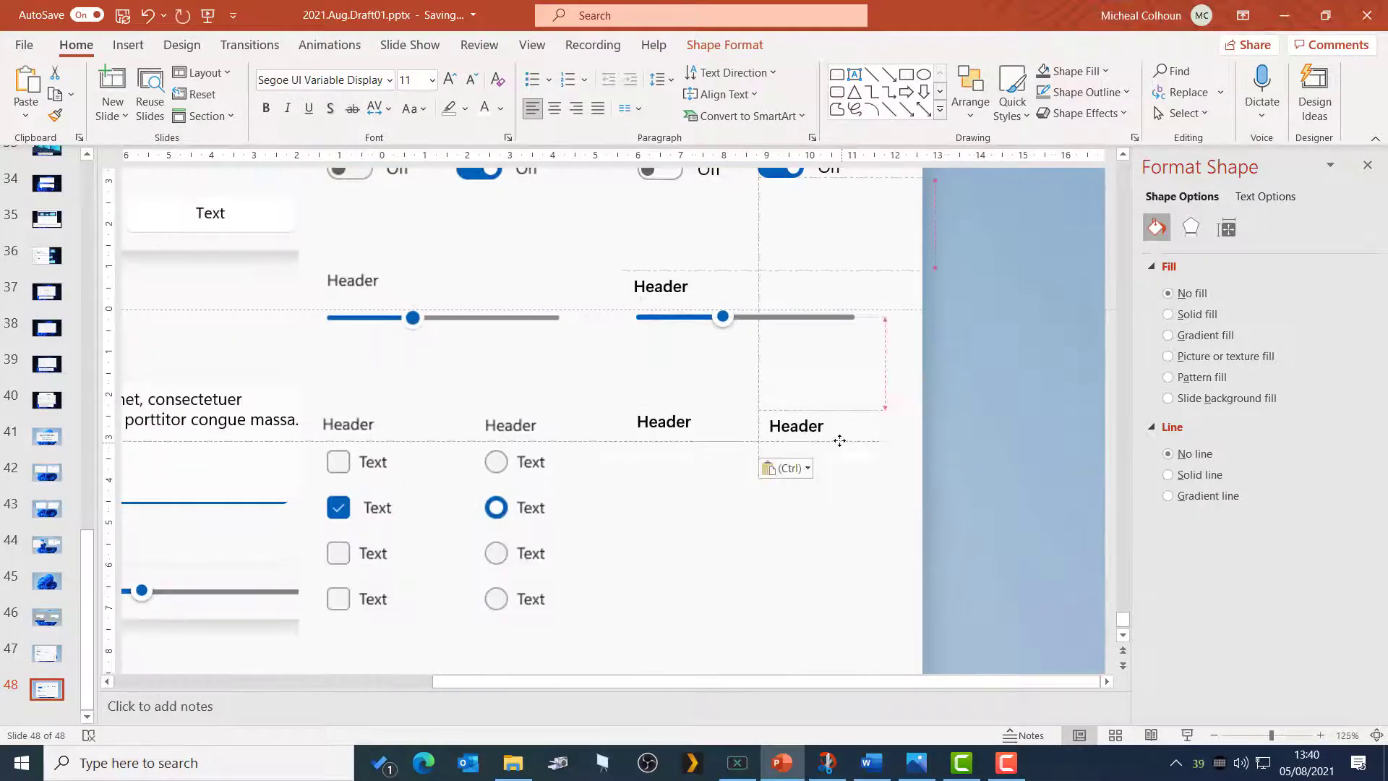
scroll(781, 554, down, 2)
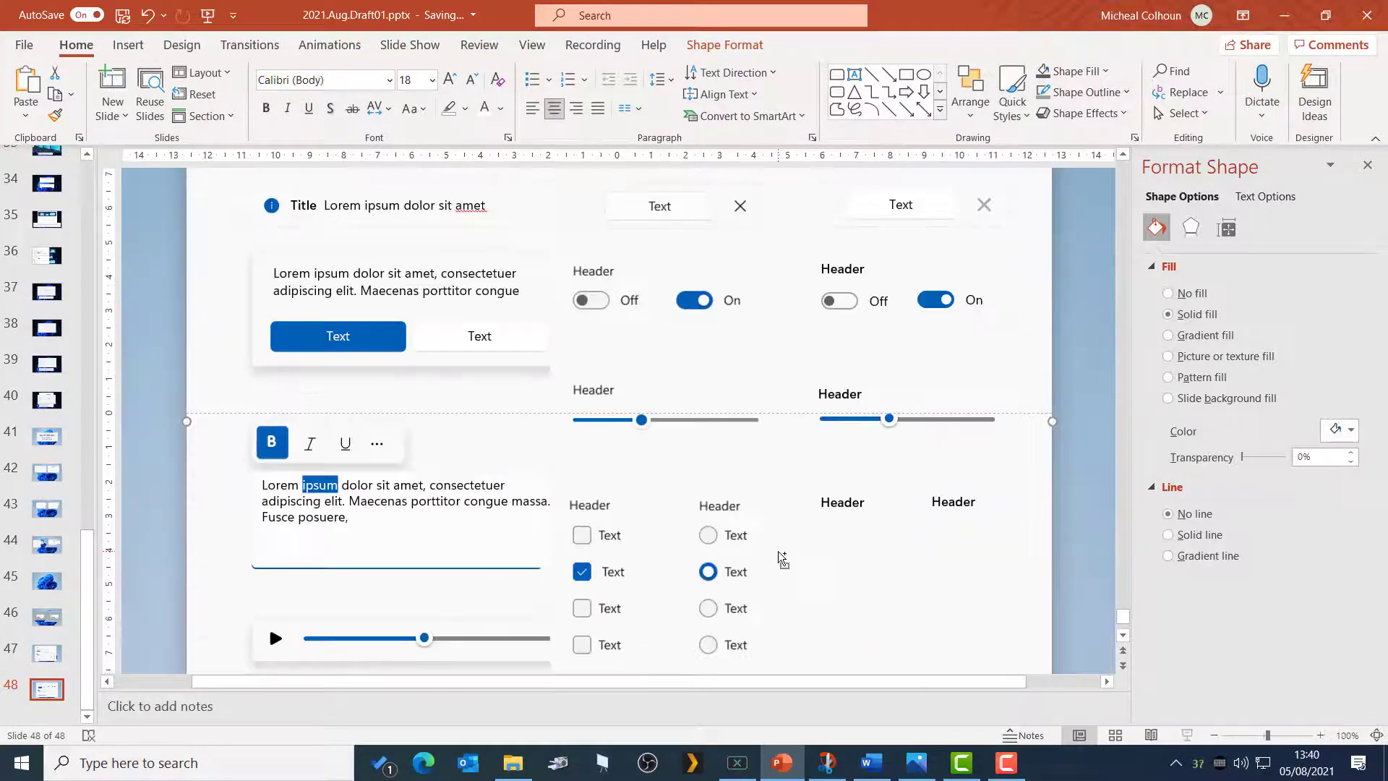
click(843, 271)
click(844, 491)
scroll(843, 492, down, 2)
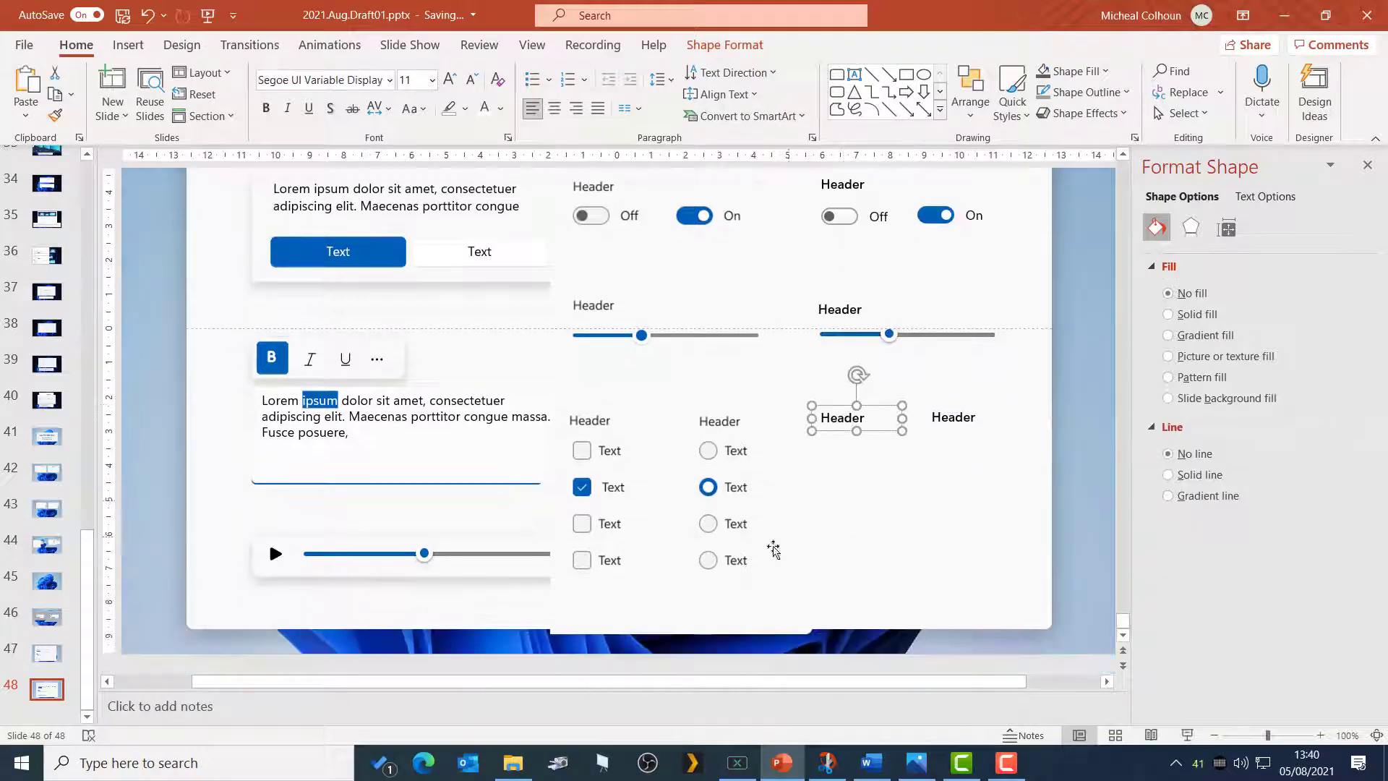
key(ctrl+z)
Select a Header text box to copy for the next group.
click(812, 561)
scroll(919, 526, down, 5)
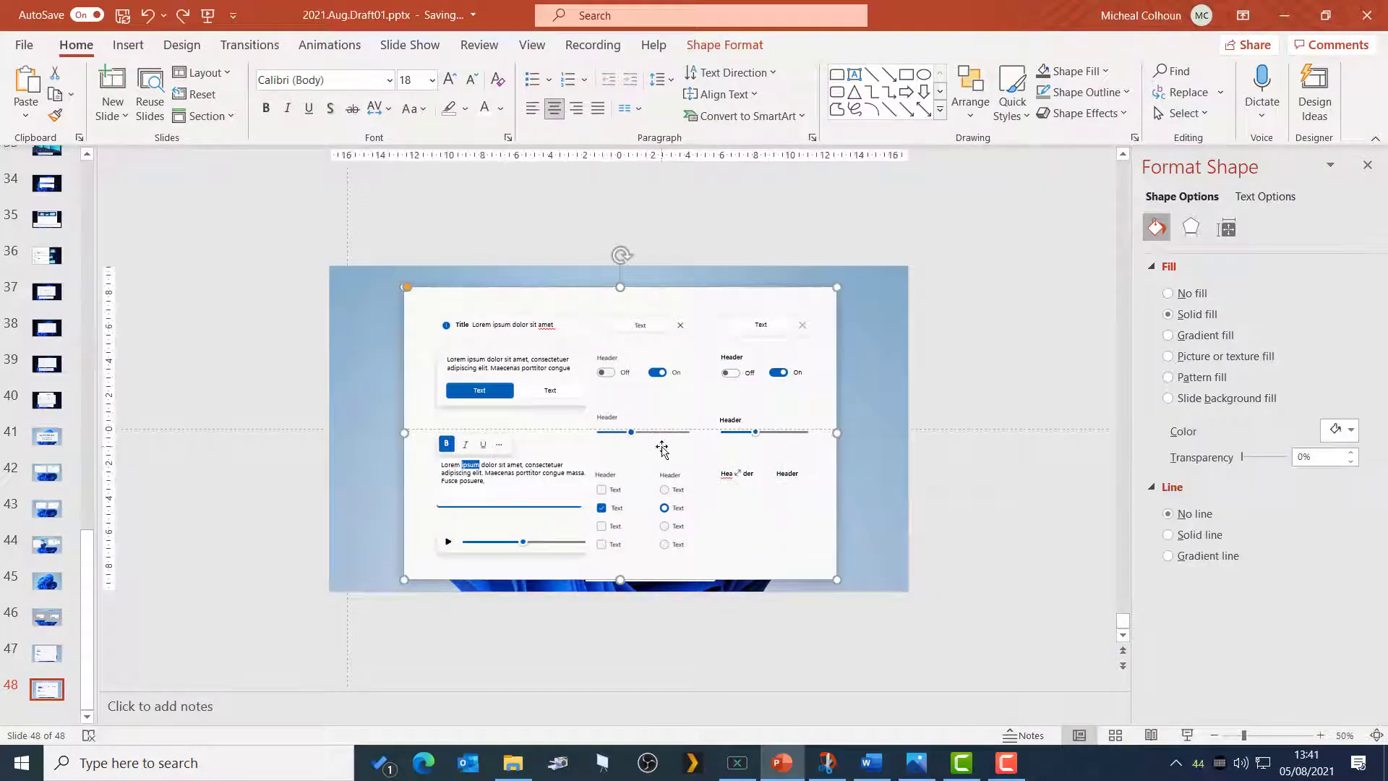
click(662, 449)
scroll(662, 449, up, 5)
click(664, 422)
Paste a Header copy, rewrite it as four Text lines, and add Segoe Fluent Icons checkboxes.
key(ctrl+v)
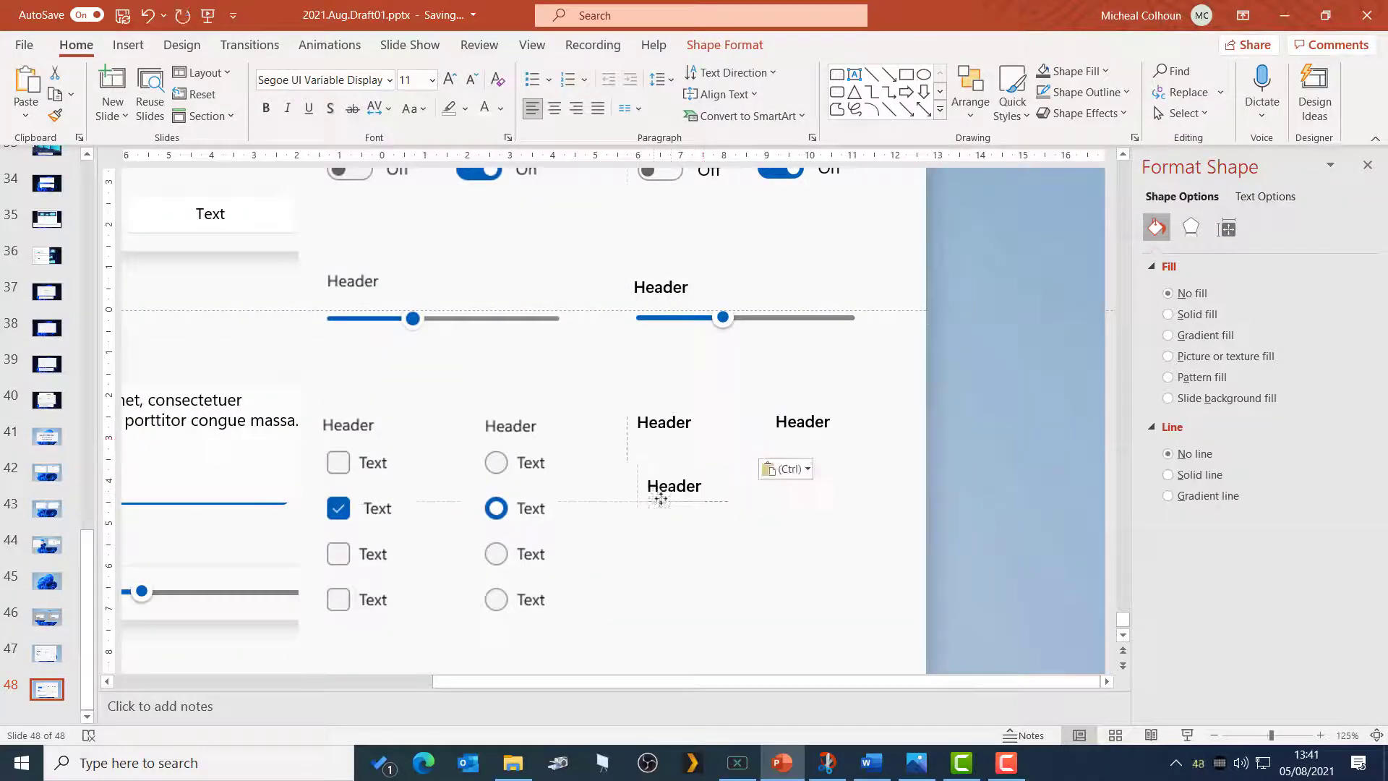
double_click(651, 493)
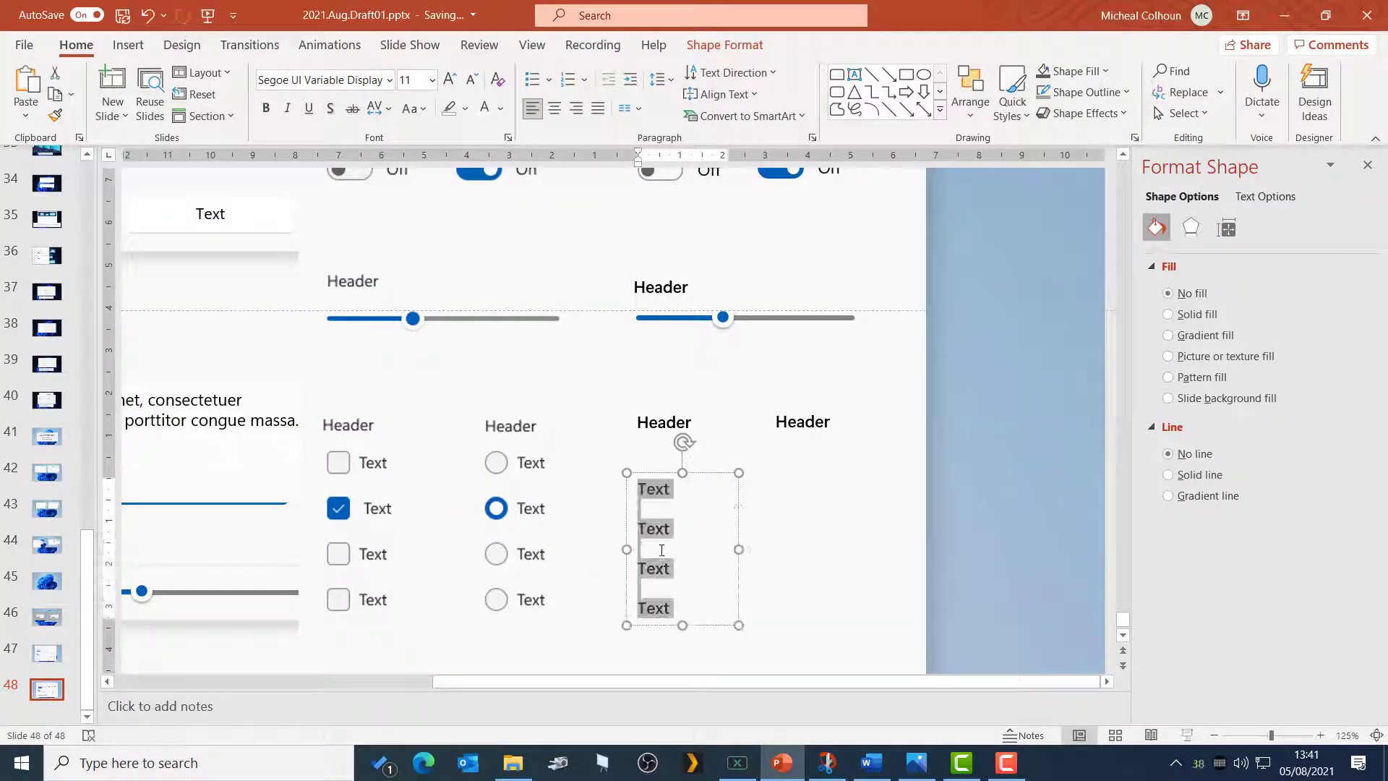
drag(725, 460, 735, 439)
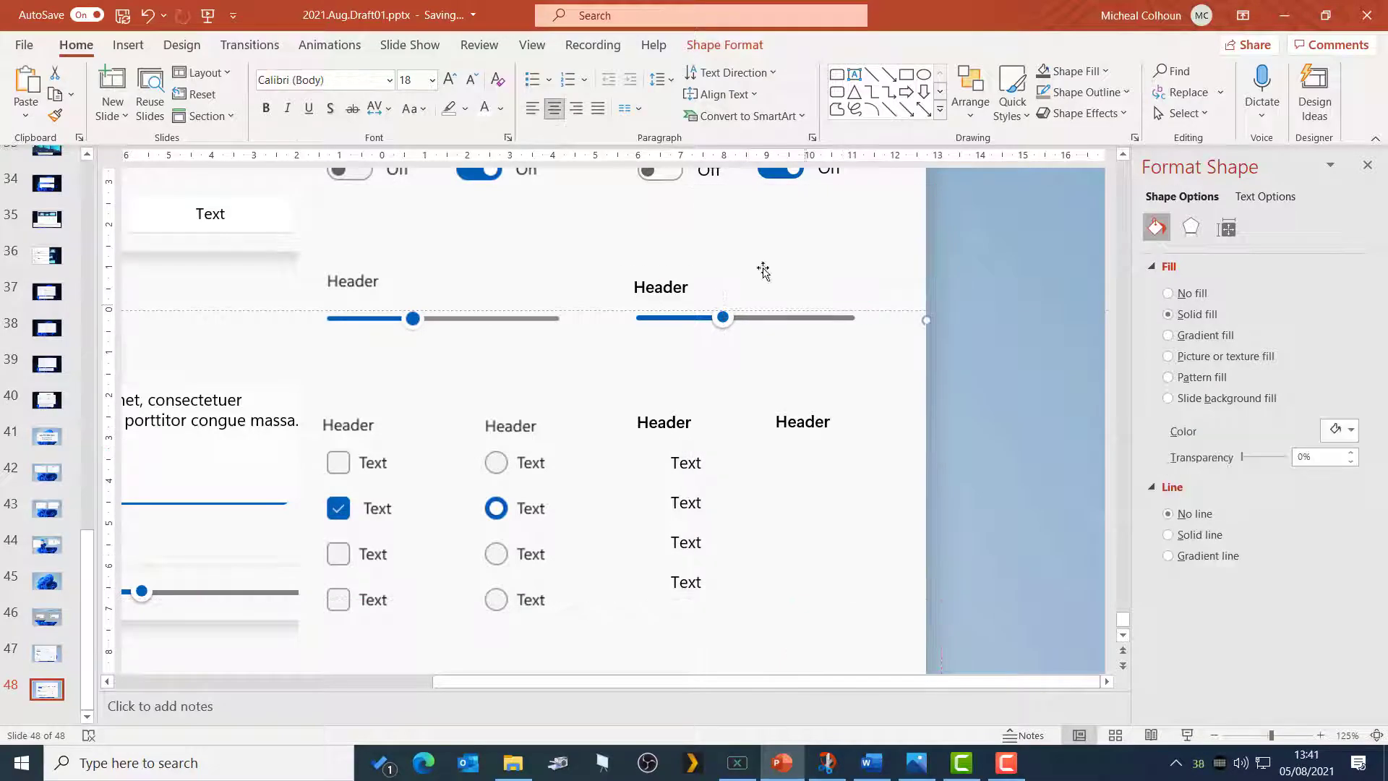
click(128, 45)
click(685, 463)
click(1182, 92)
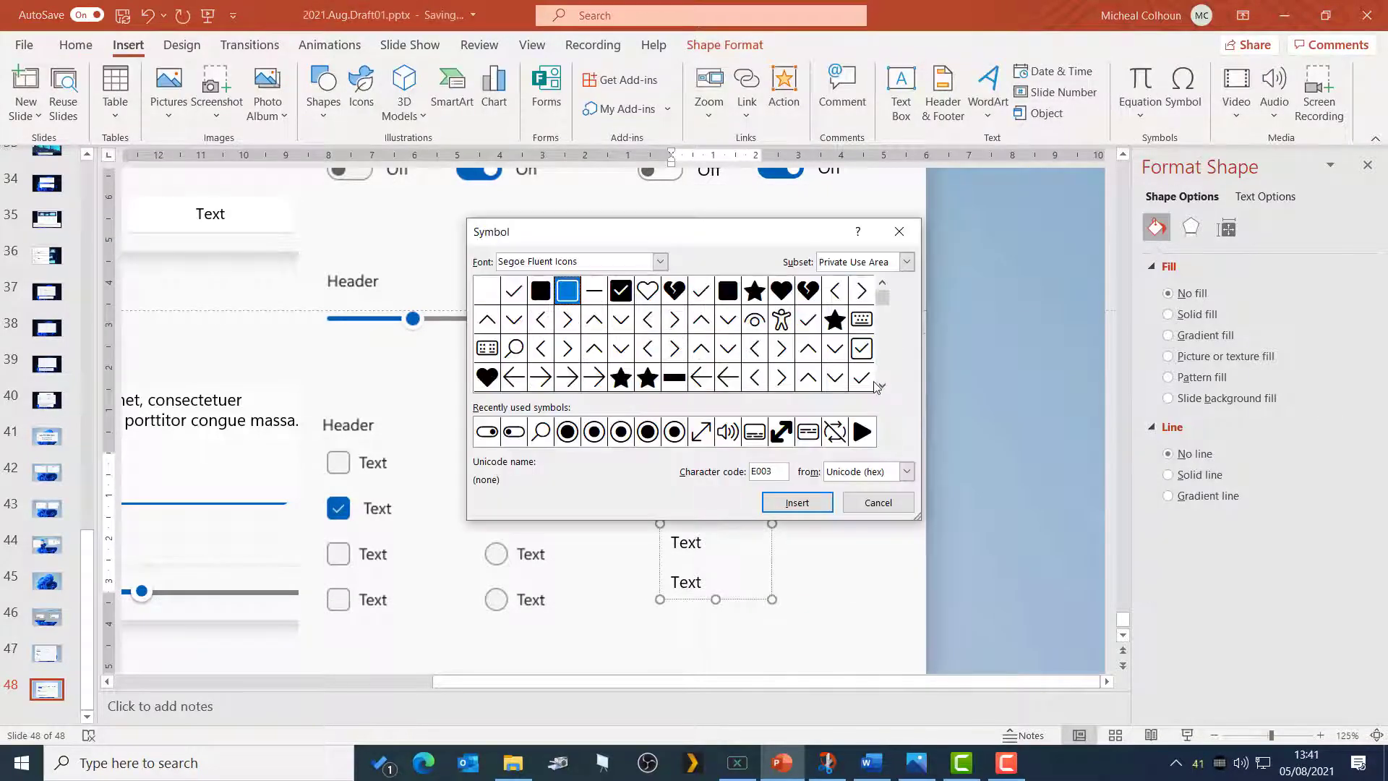
click(876, 504)
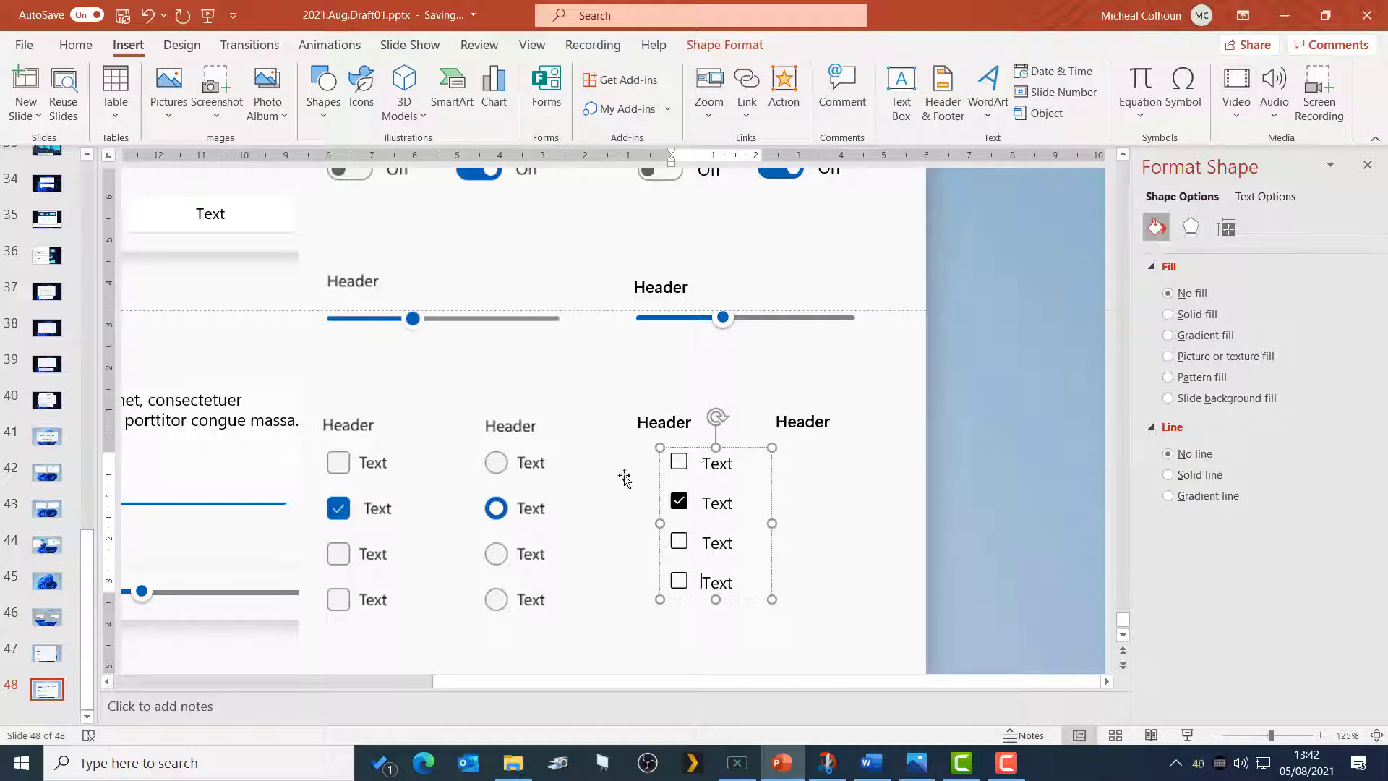
Colour the ticked checkbox blue, narrow the list, and Ctrl-drag a copy under the right Header.
click(848, 472)
mouse_move(688, 462)
mouse_down()
mouse_move(669, 463)
mouse_move(670, 505)
mouse_up()
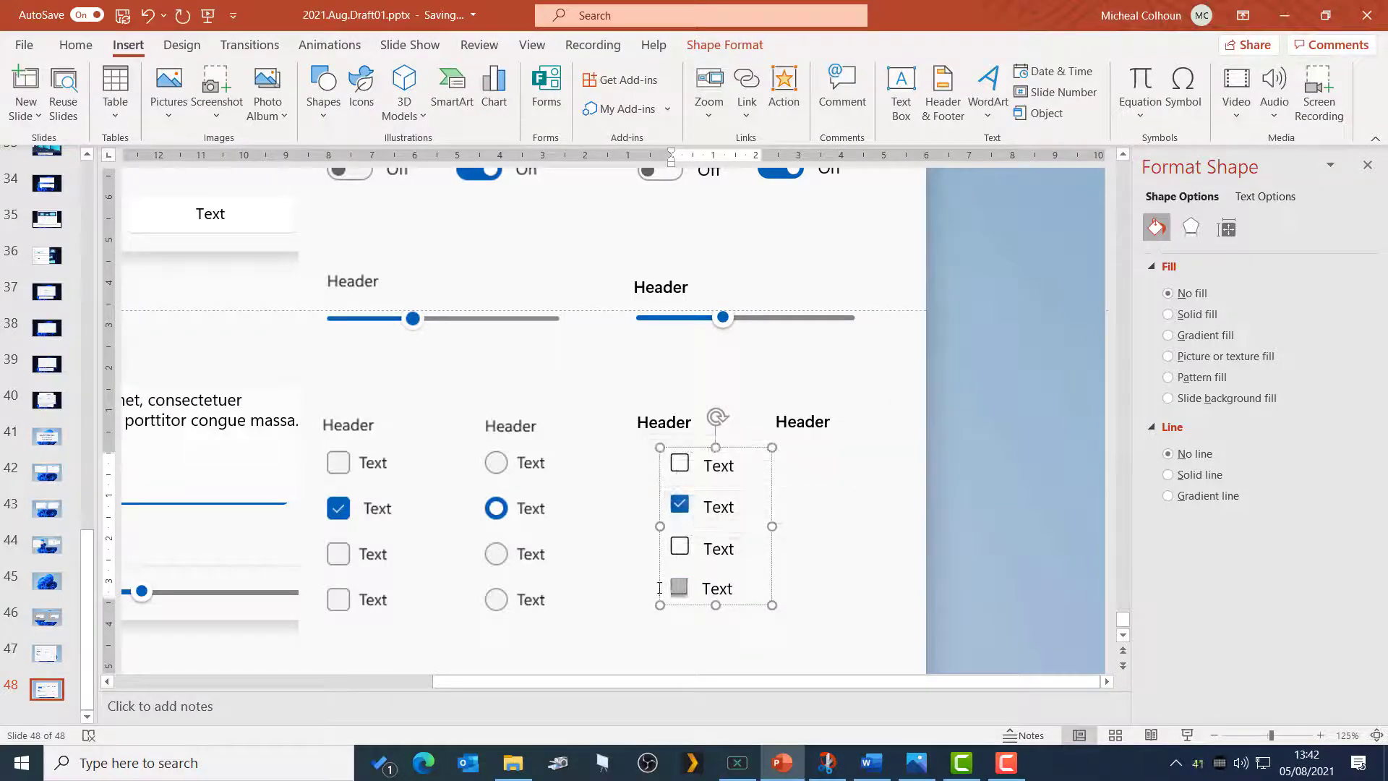
drag(772, 527, 753, 523)
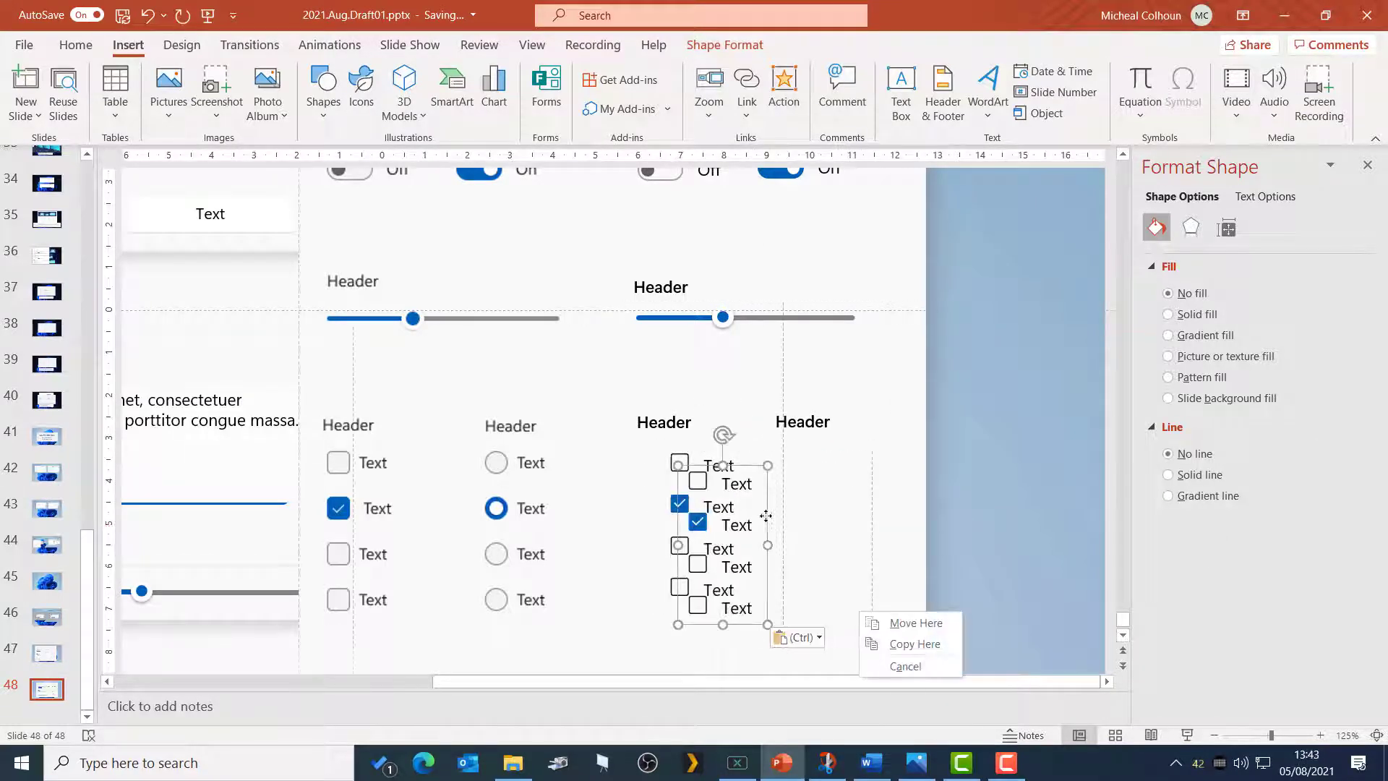
key(c)
drag(721, 604, 691, 604)
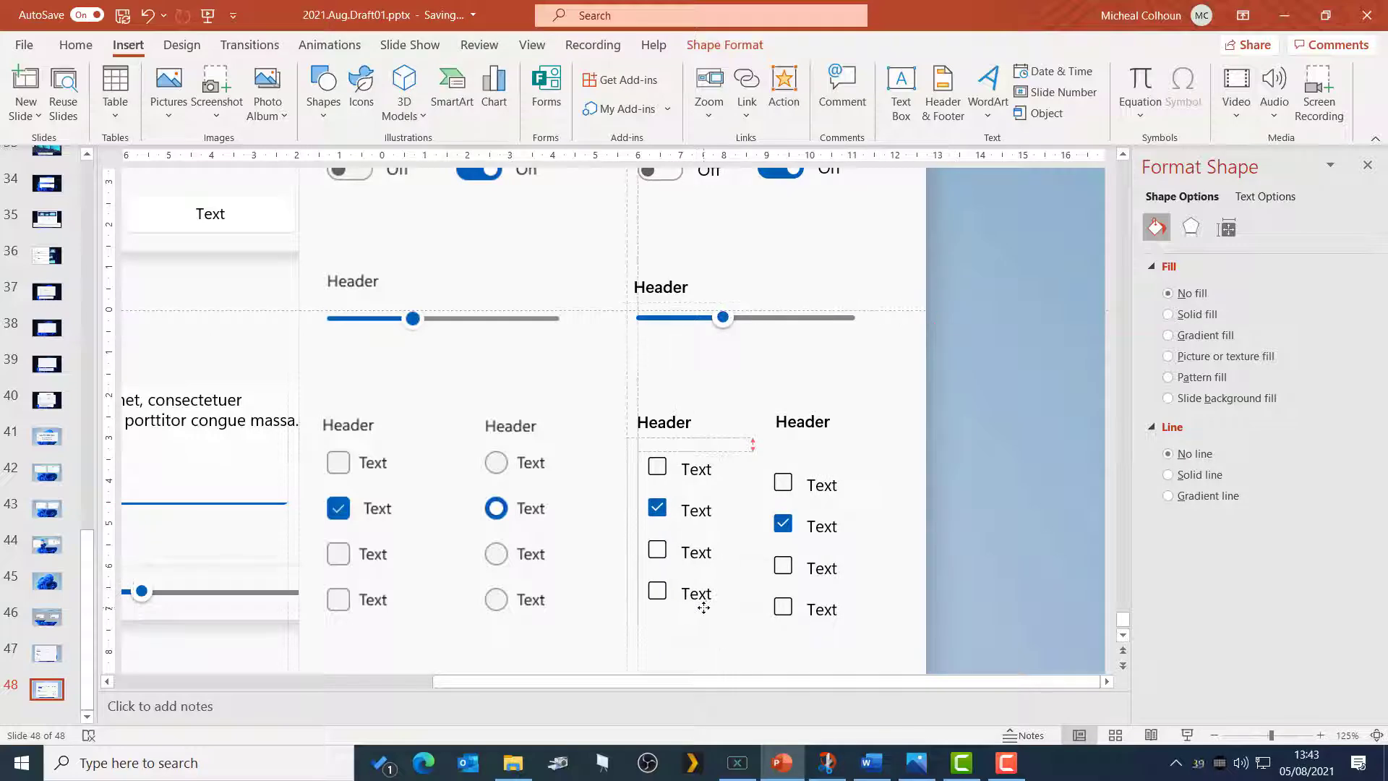
Insert filled radio-circle symbols into the copied list's first line.
click(836, 609)
click(1183, 91)
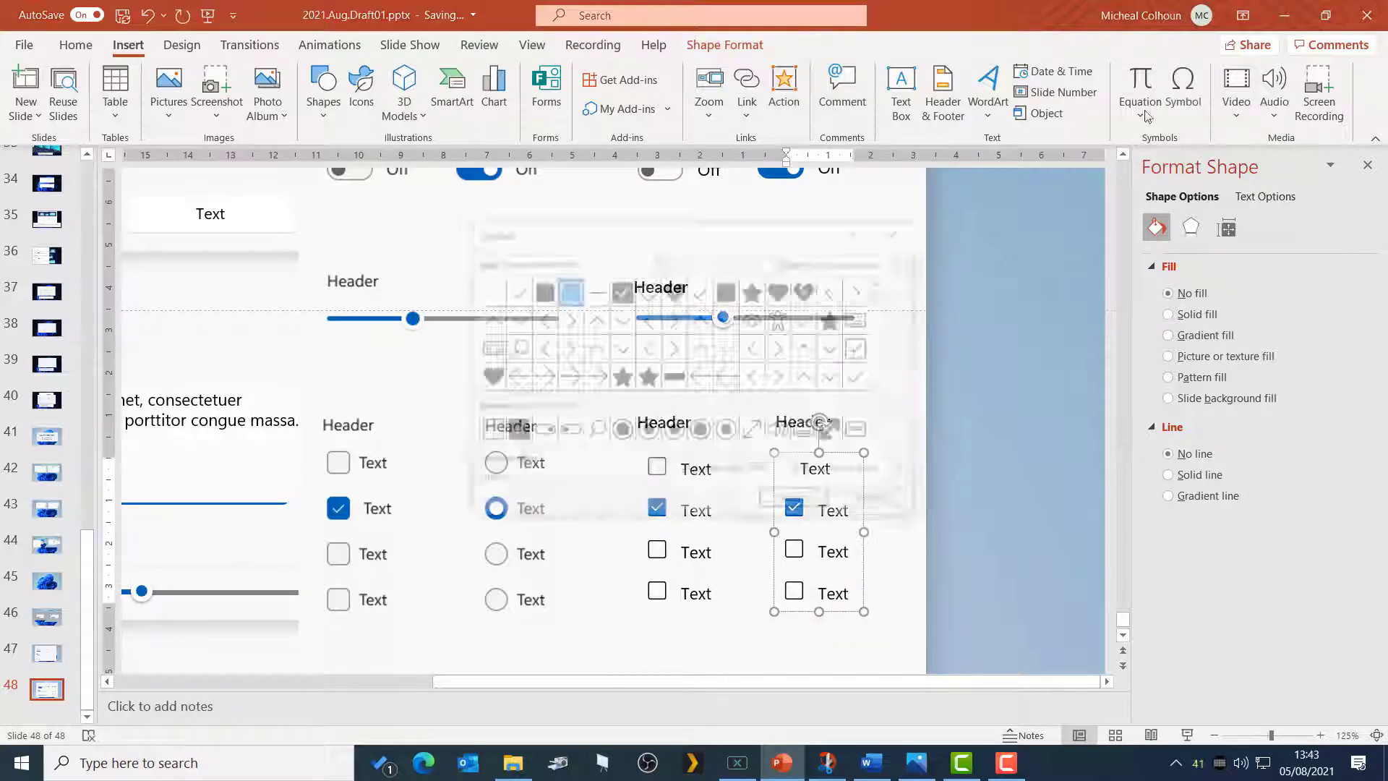
drag(881, 389, 883, 372)
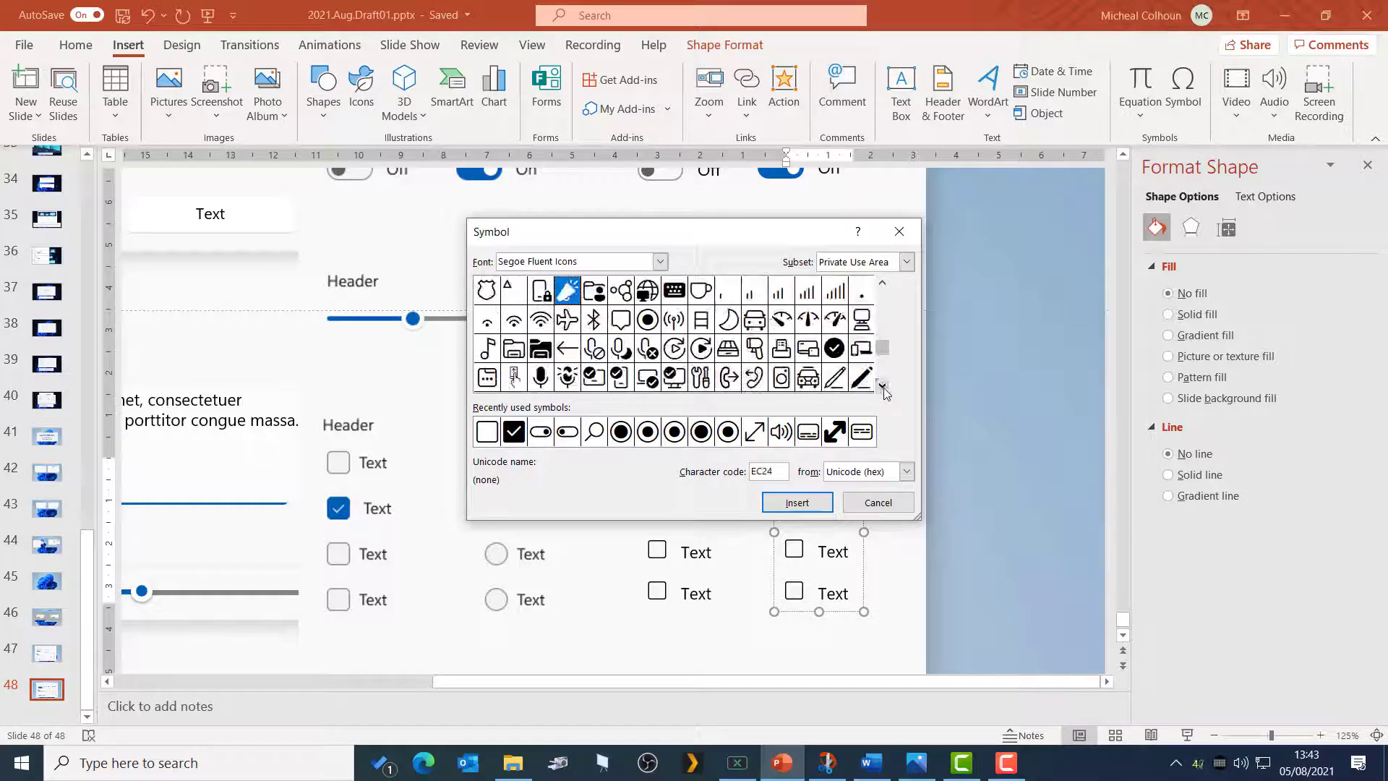
click(678, 352)
click(800, 477)
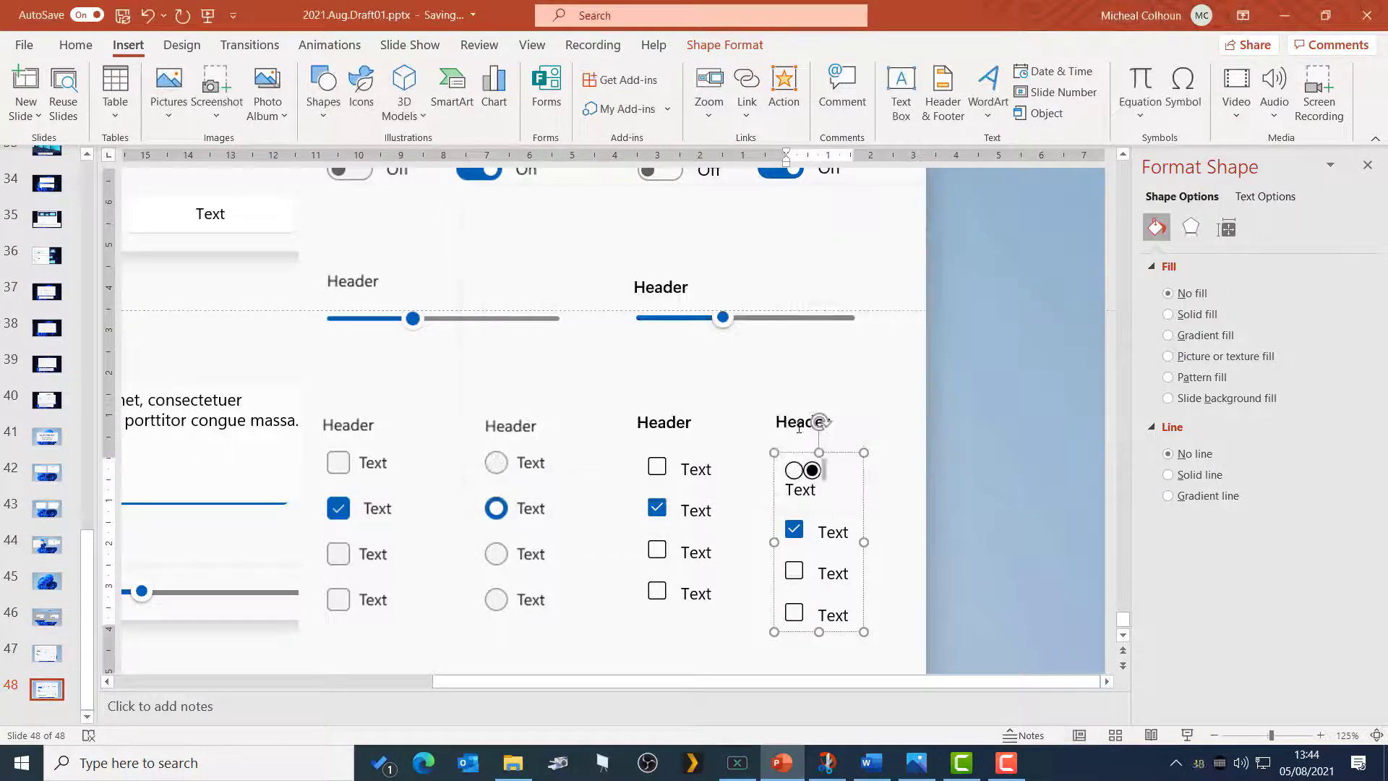
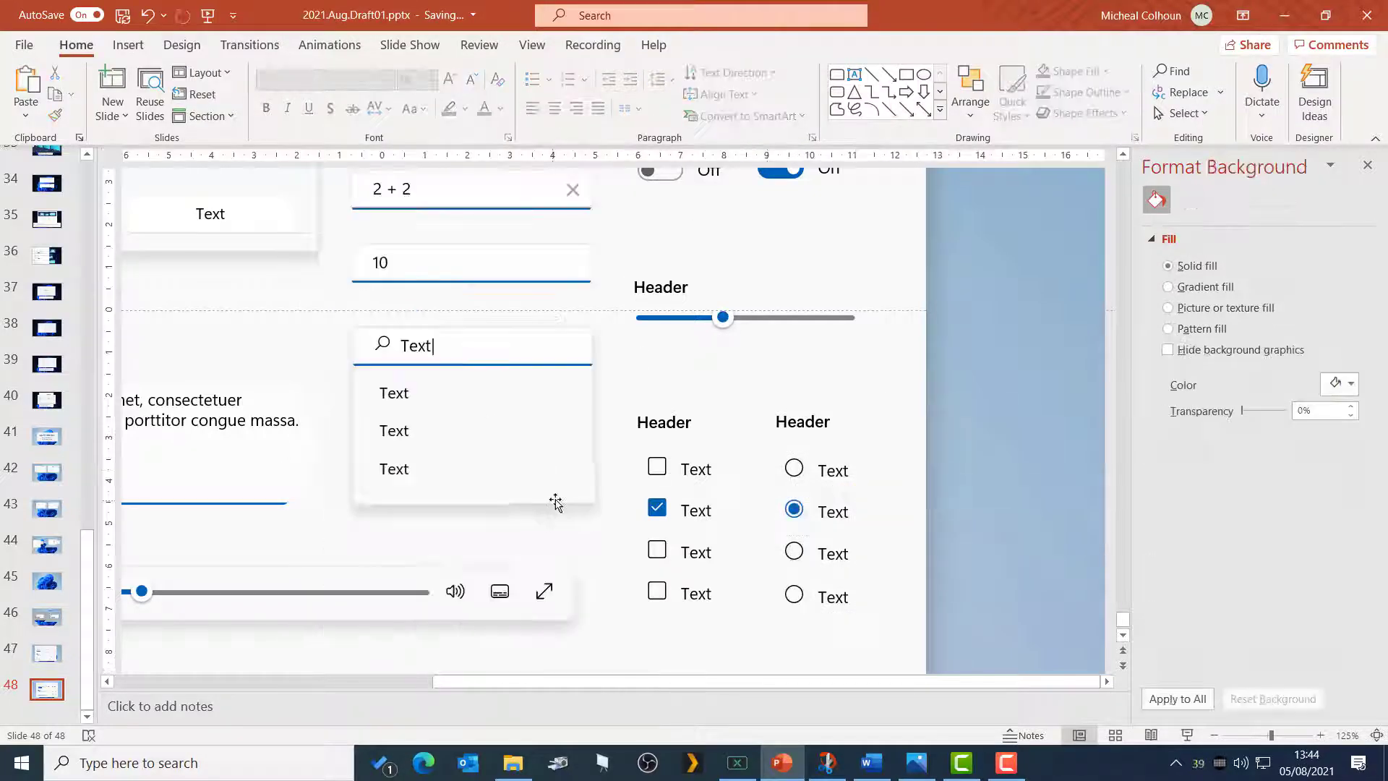
Undo two edits, return to slide 48 and show the Animation Pane.
scroll(557, 502, down, 5)
click(86, 649)
key(ctrl+z)
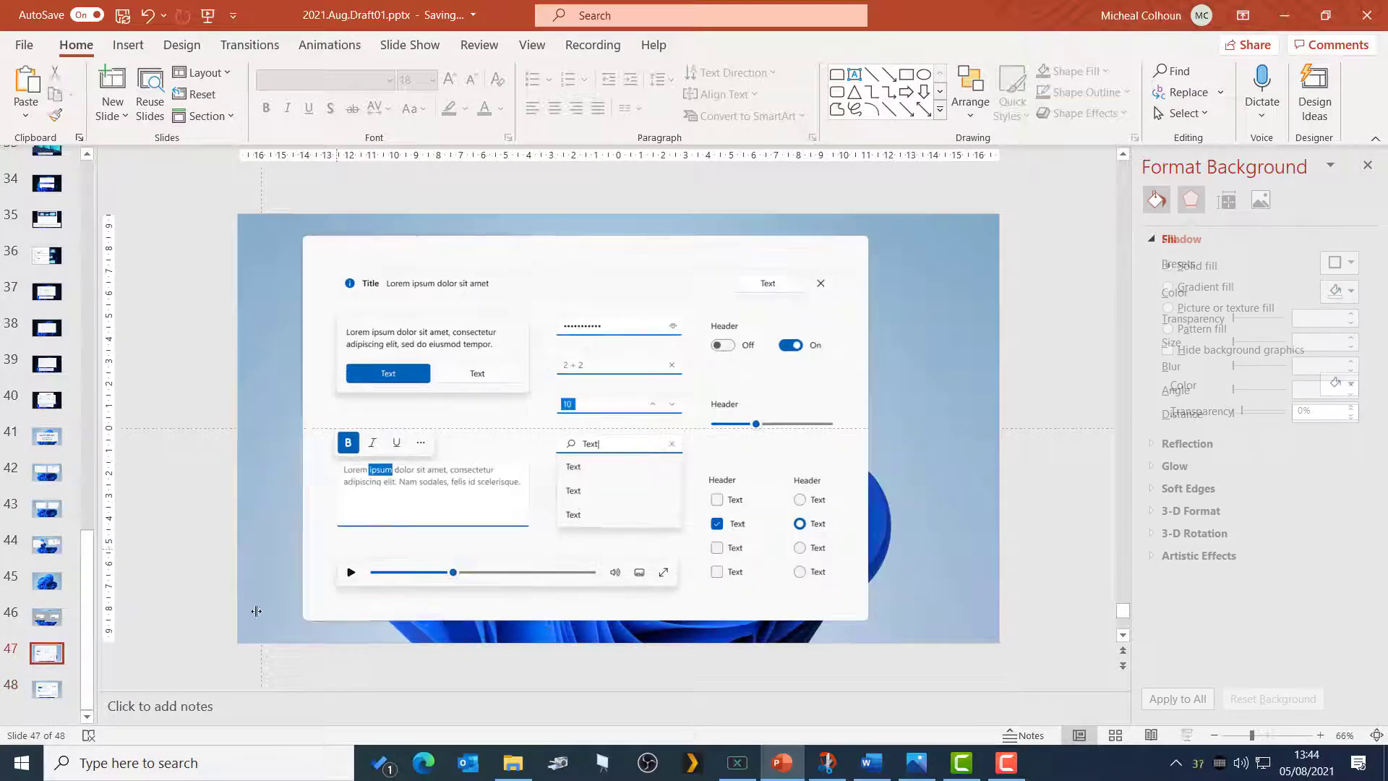
key(ctrl+z)
key(ctrl+z)
key(ctrl+z)
click(42, 689)
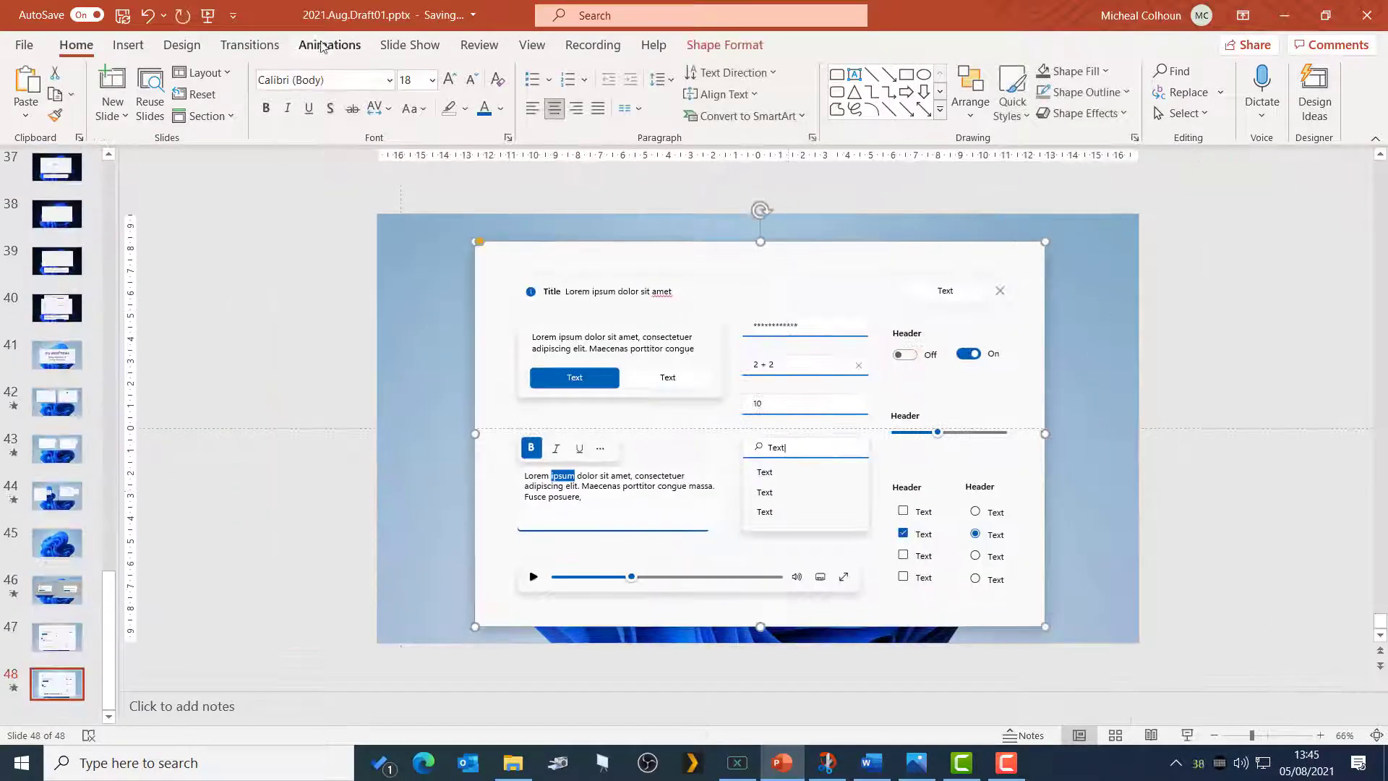
click(322, 47)
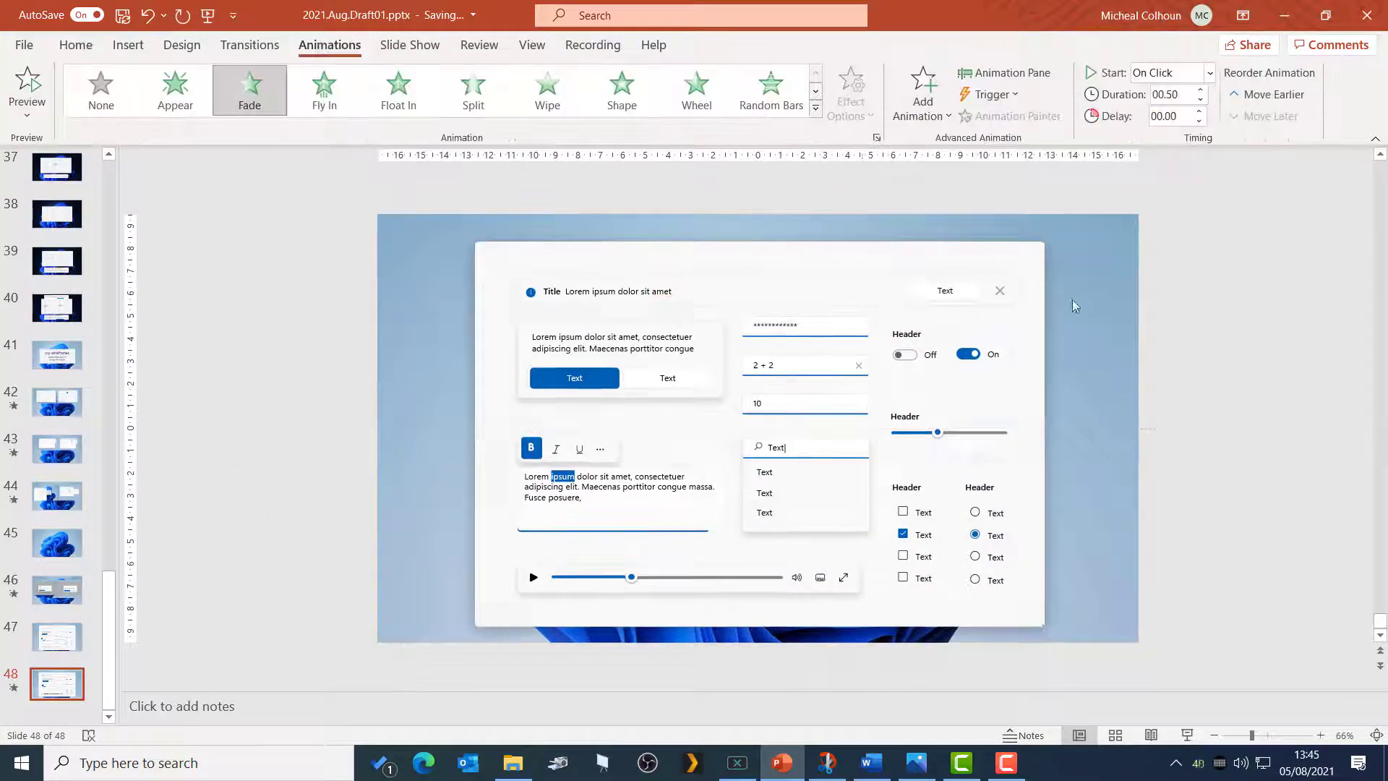
click(901, 290)
click(1004, 72)
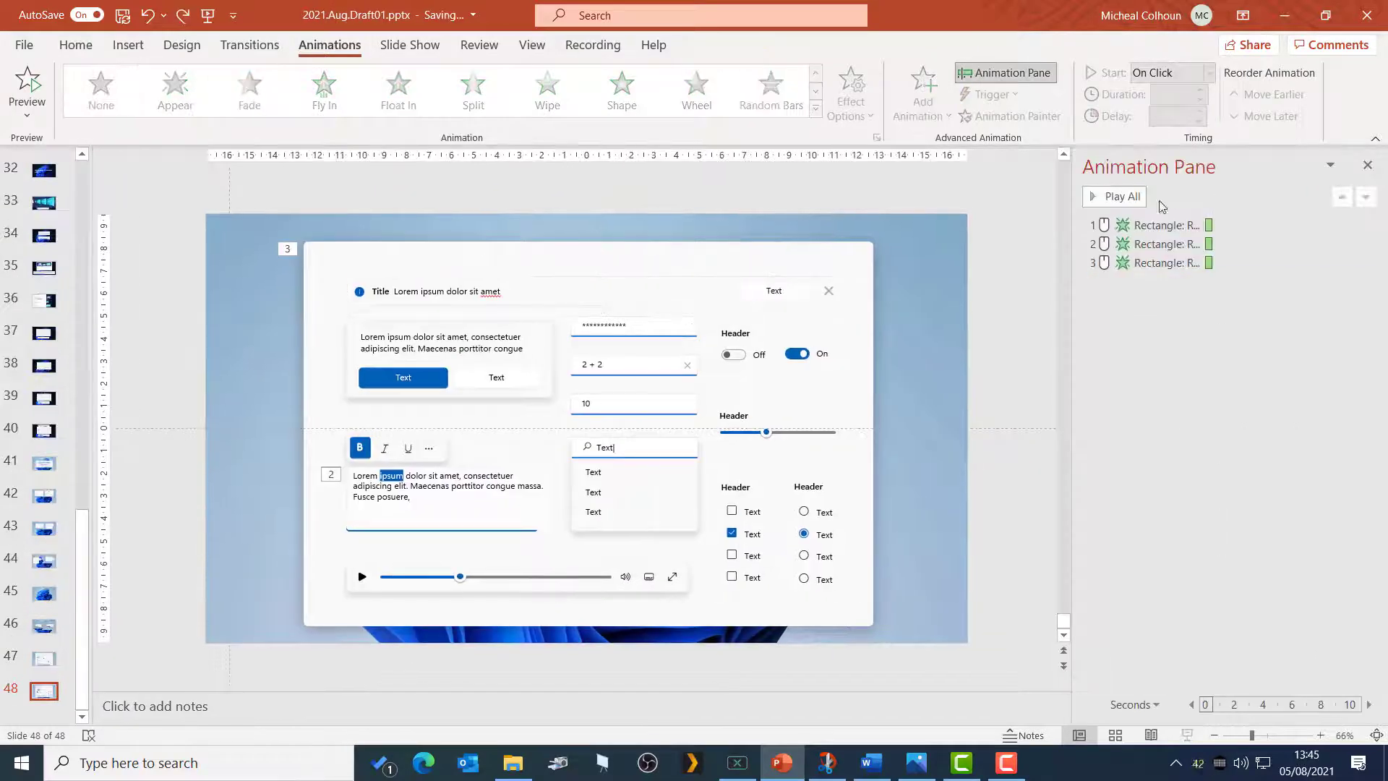
Group the title-row shapes and give the group a Fade entrance.
click(660, 301)
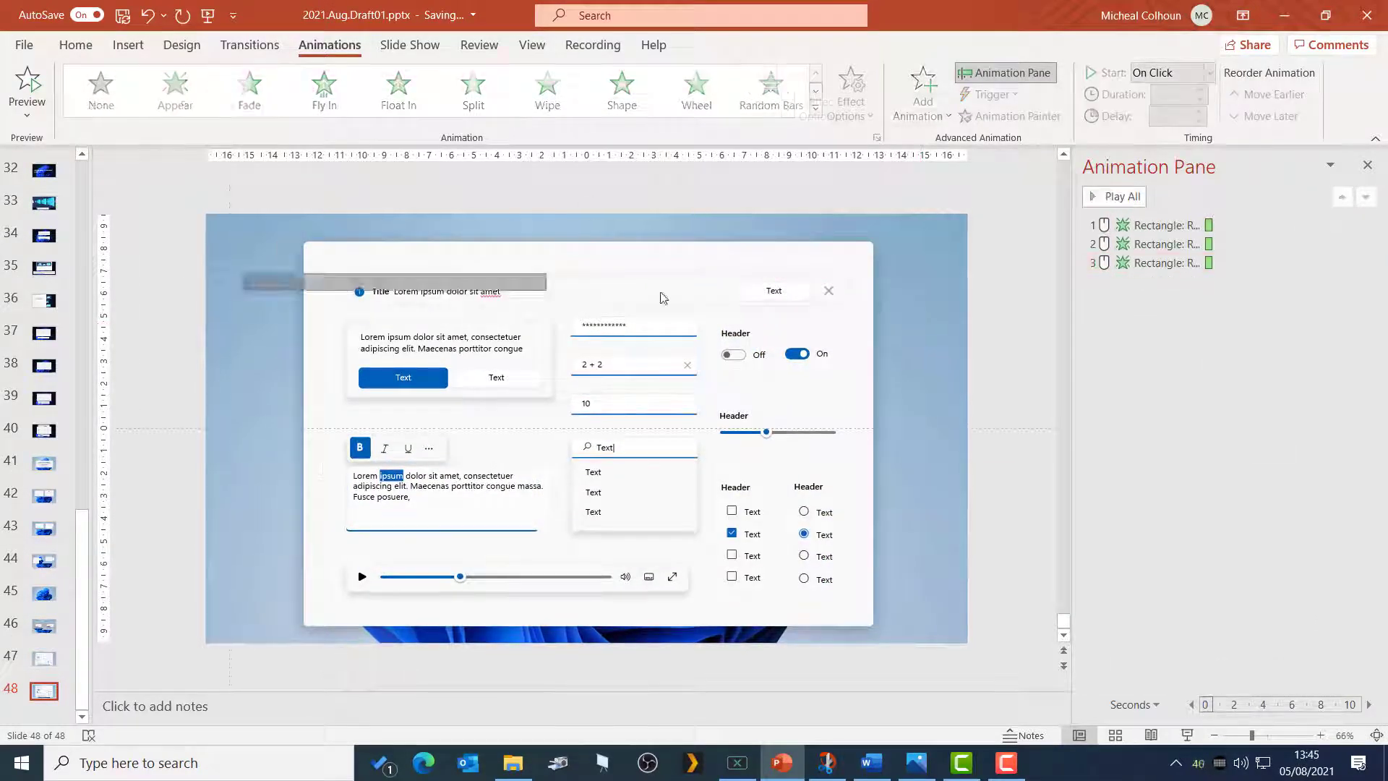
right_click(716, 307)
right_click(564, 304)
click(754, 431)
right_click(759, 294)
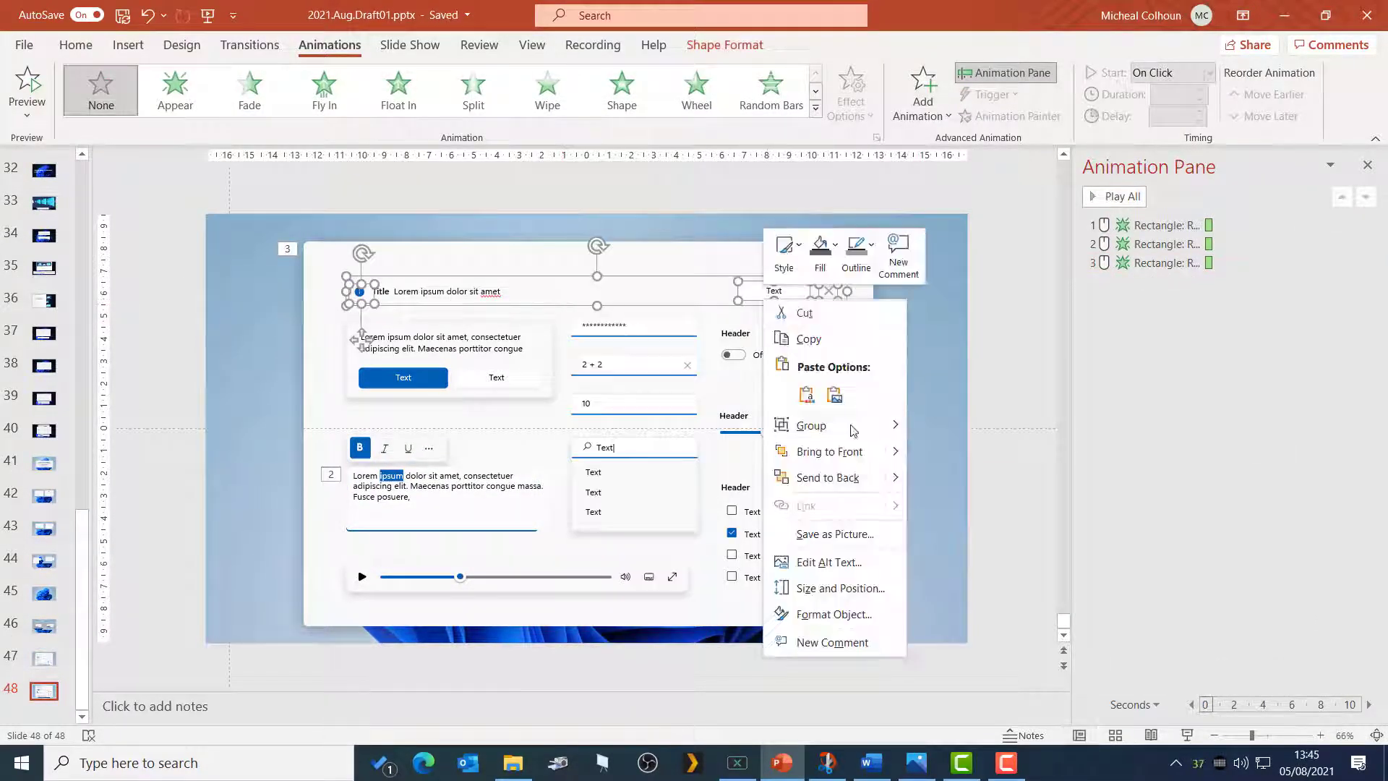
key(Escape)
click(250, 90)
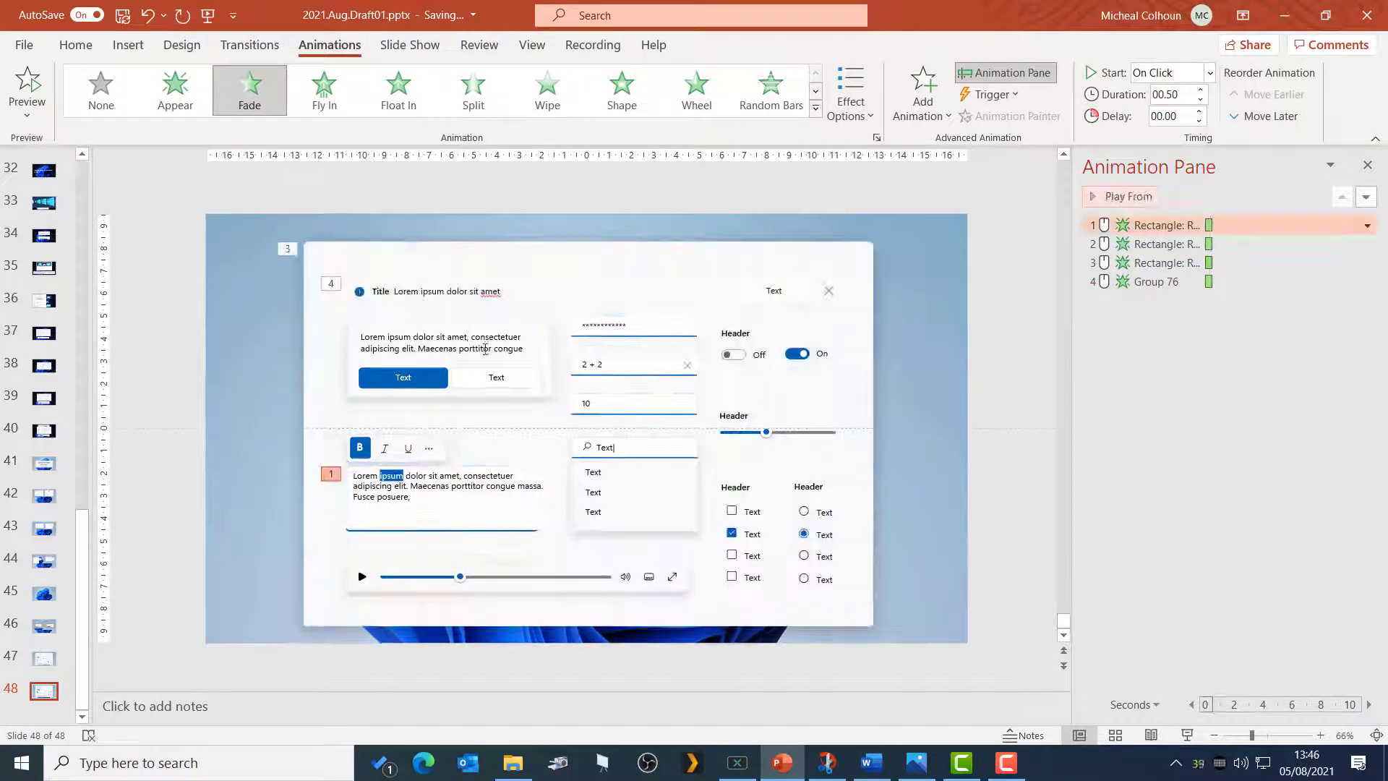
Group the text card shapes with a Fade entrance, and fade in the formatting toolbar.
click(536, 371)
right_click(536, 372)
click(712, 494)
click(250, 90)
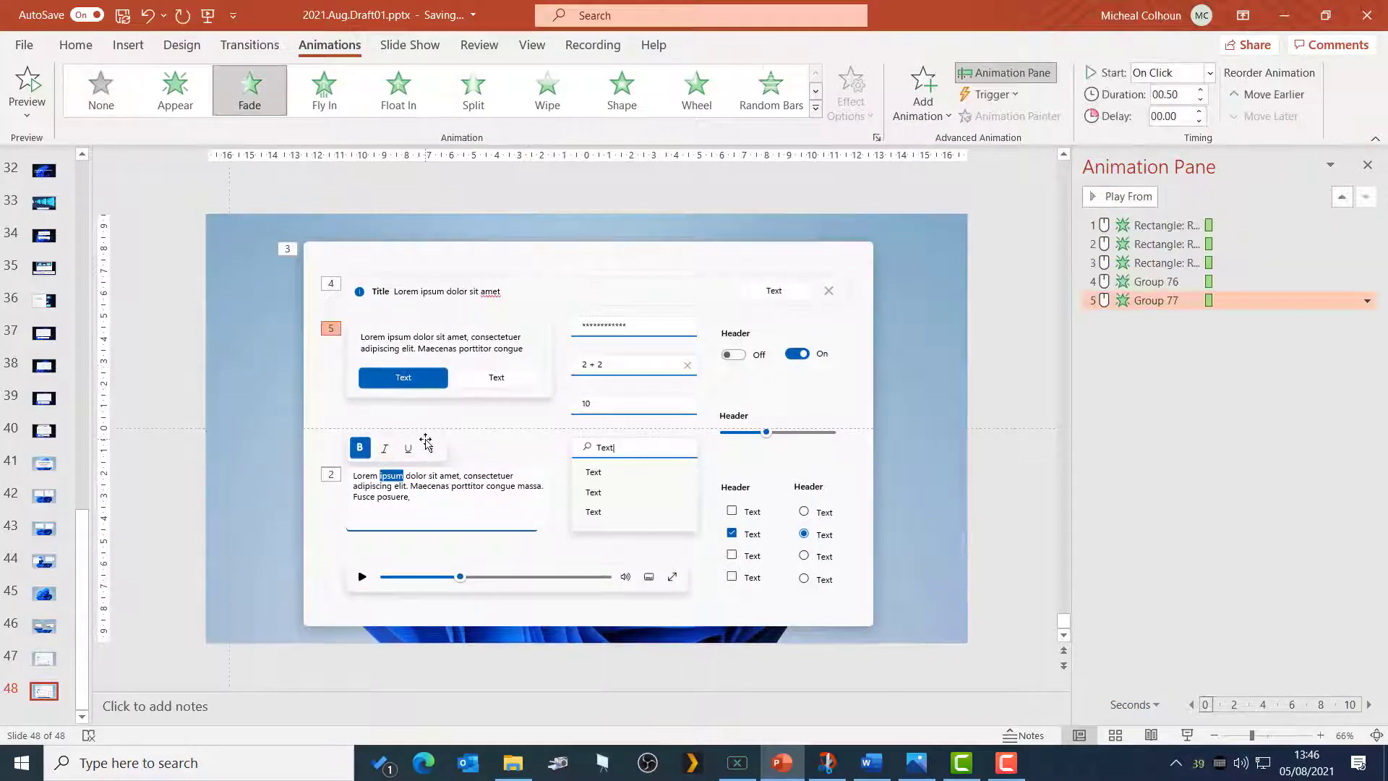
click(405, 448)
click(249, 91)
Group all the Lorem ipsum text box shapes together.
click(368, 522)
right_click(510, 521)
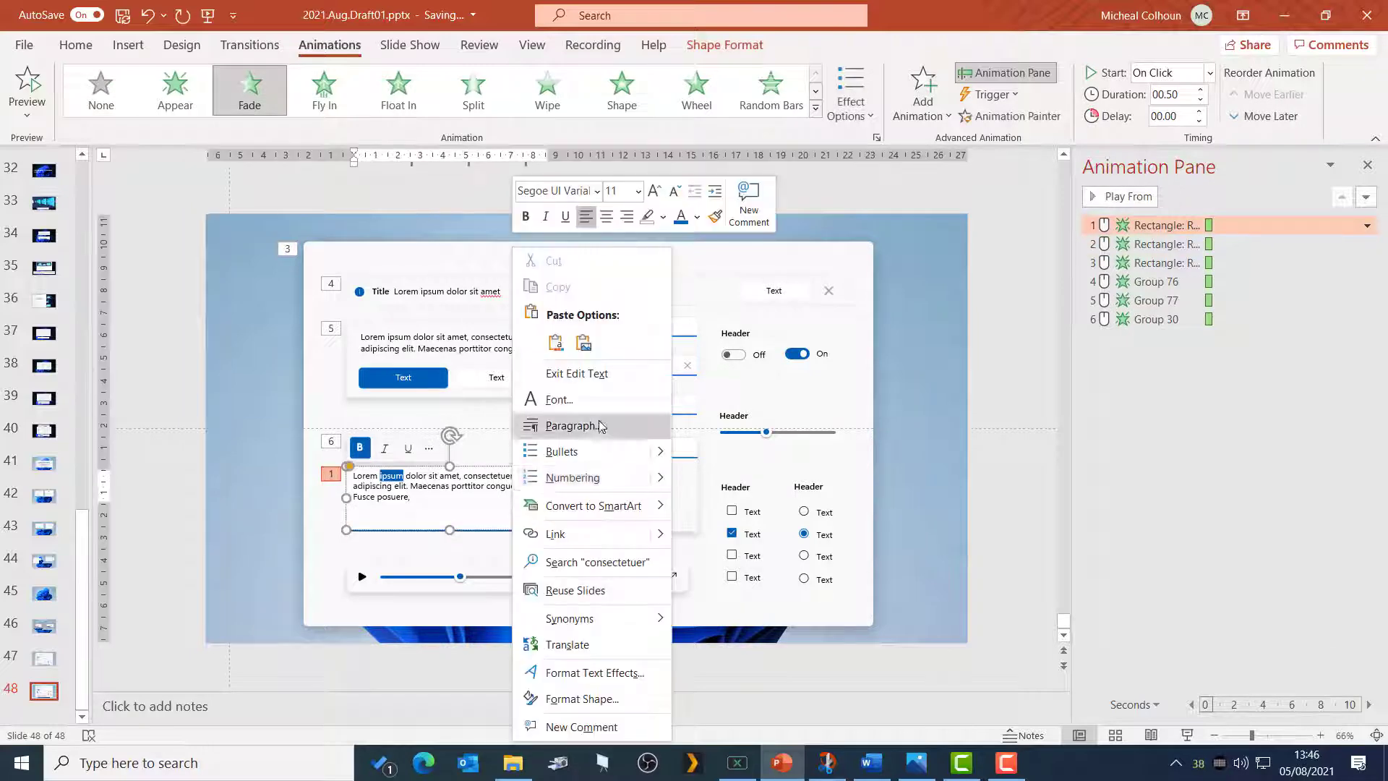
key(Escape)
scroll(517, 575, up, 3)
scroll(517, 575, down, 3)
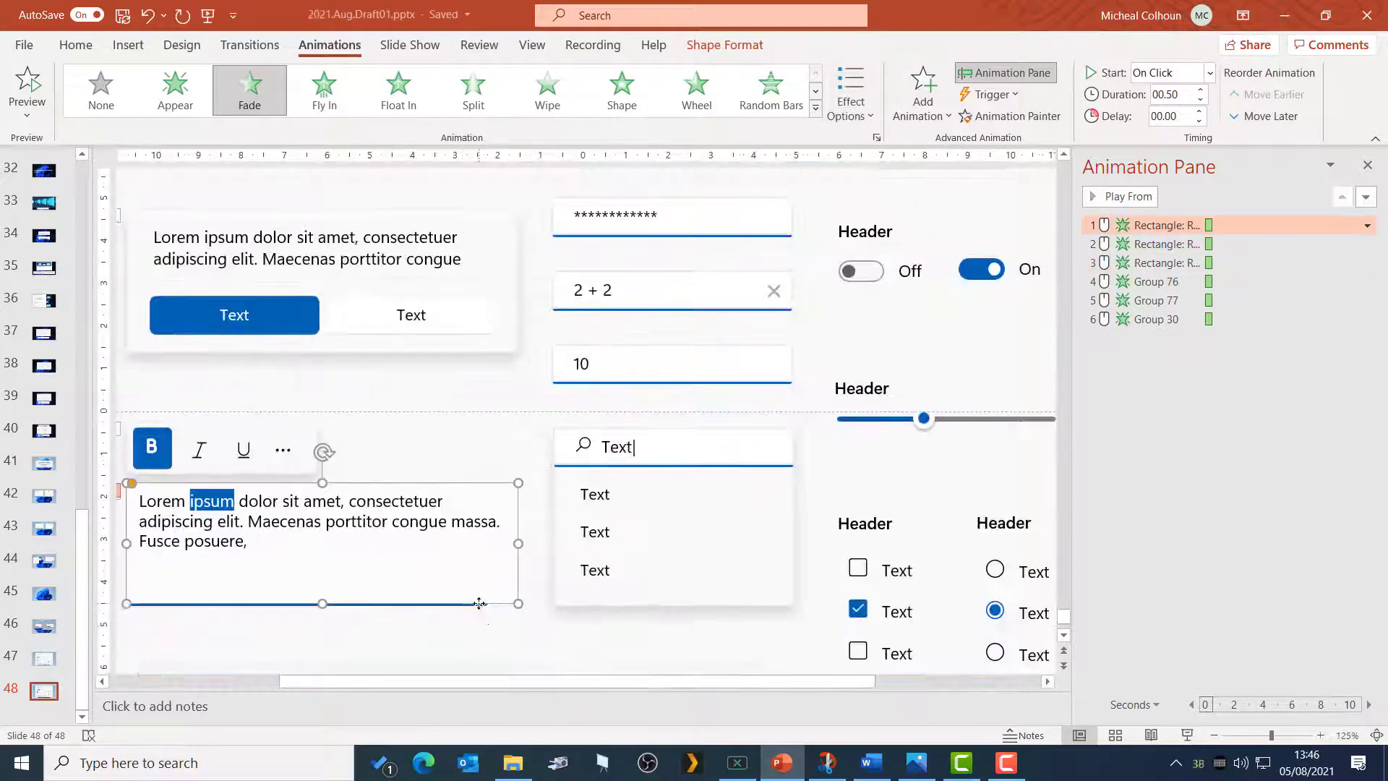
drag(202, 470, 566, 595)
scroll(502, 619, up, 3)
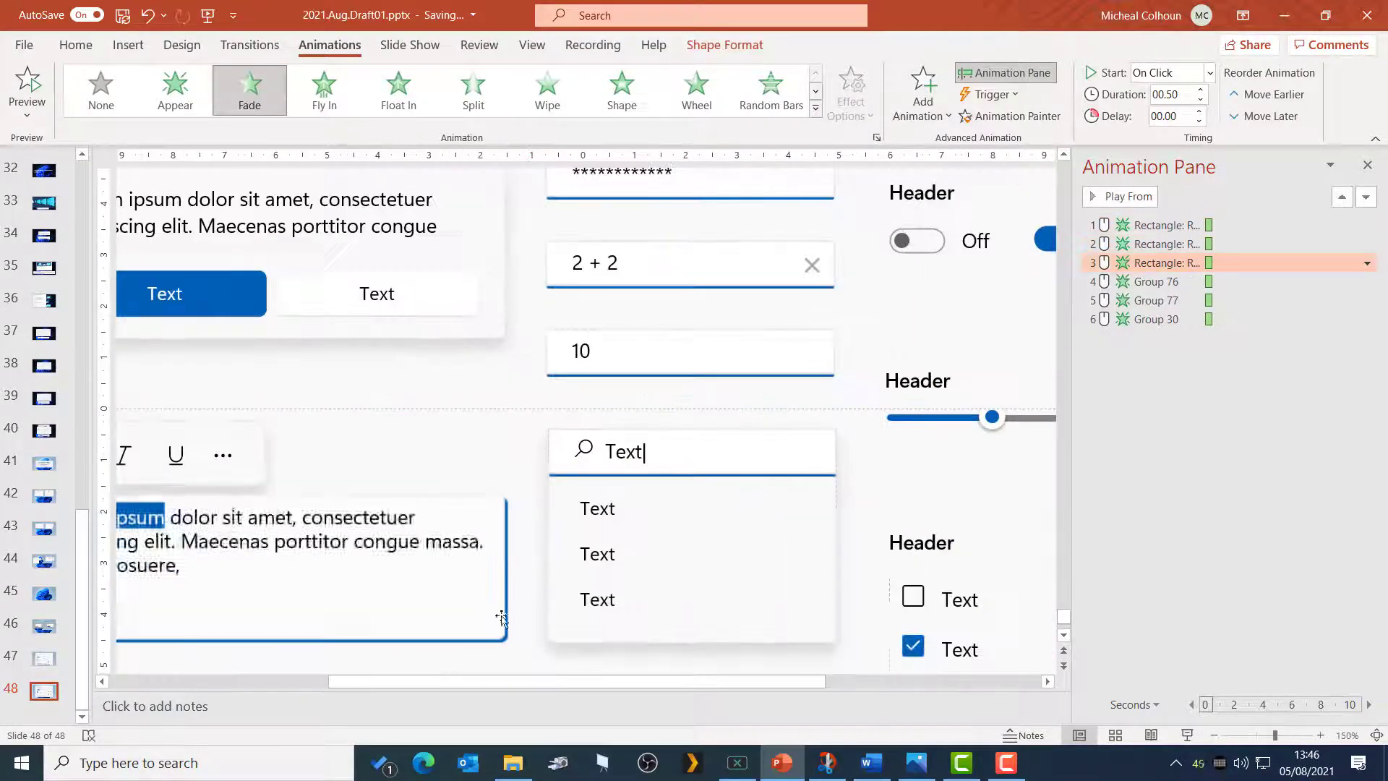
scroll(517, 598, down, 3)
drag(181, 434, 557, 571)
right_click(557, 571)
click(790, 310)
Group the video player bar and fade it in, plus the password, 2 + 2, 10 and search fields.
drag(227, 558, 724, 644)
right_click(636, 607)
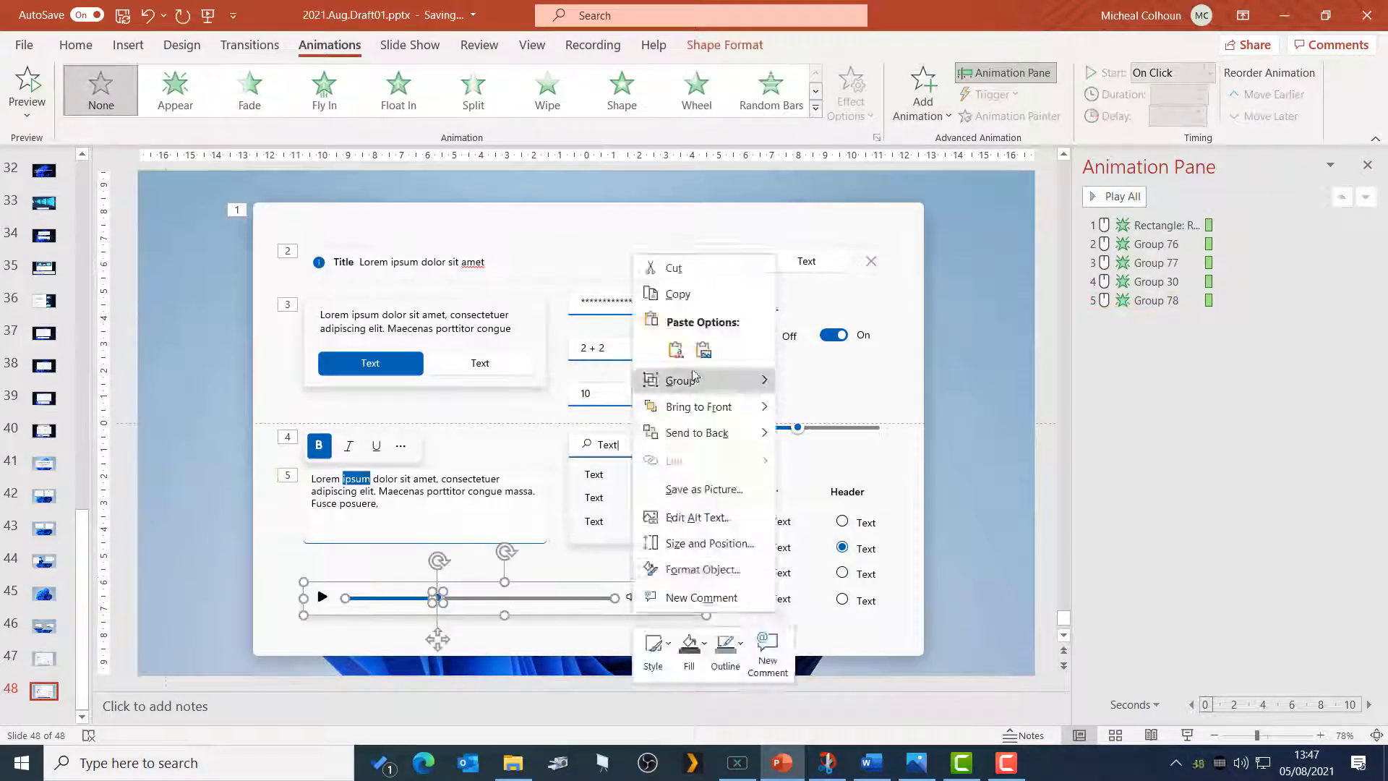
click(908, 204)
click(249, 101)
click(556, 200)
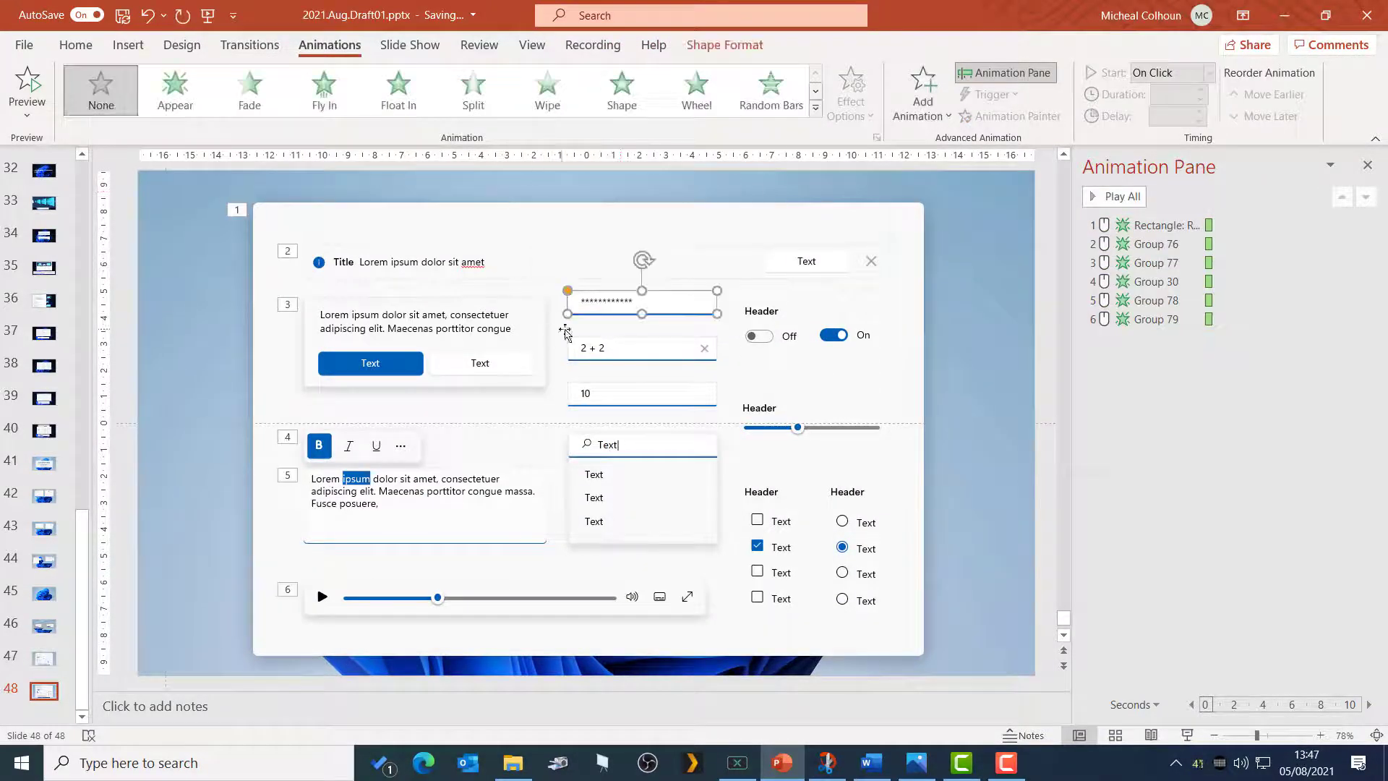
click(249, 94)
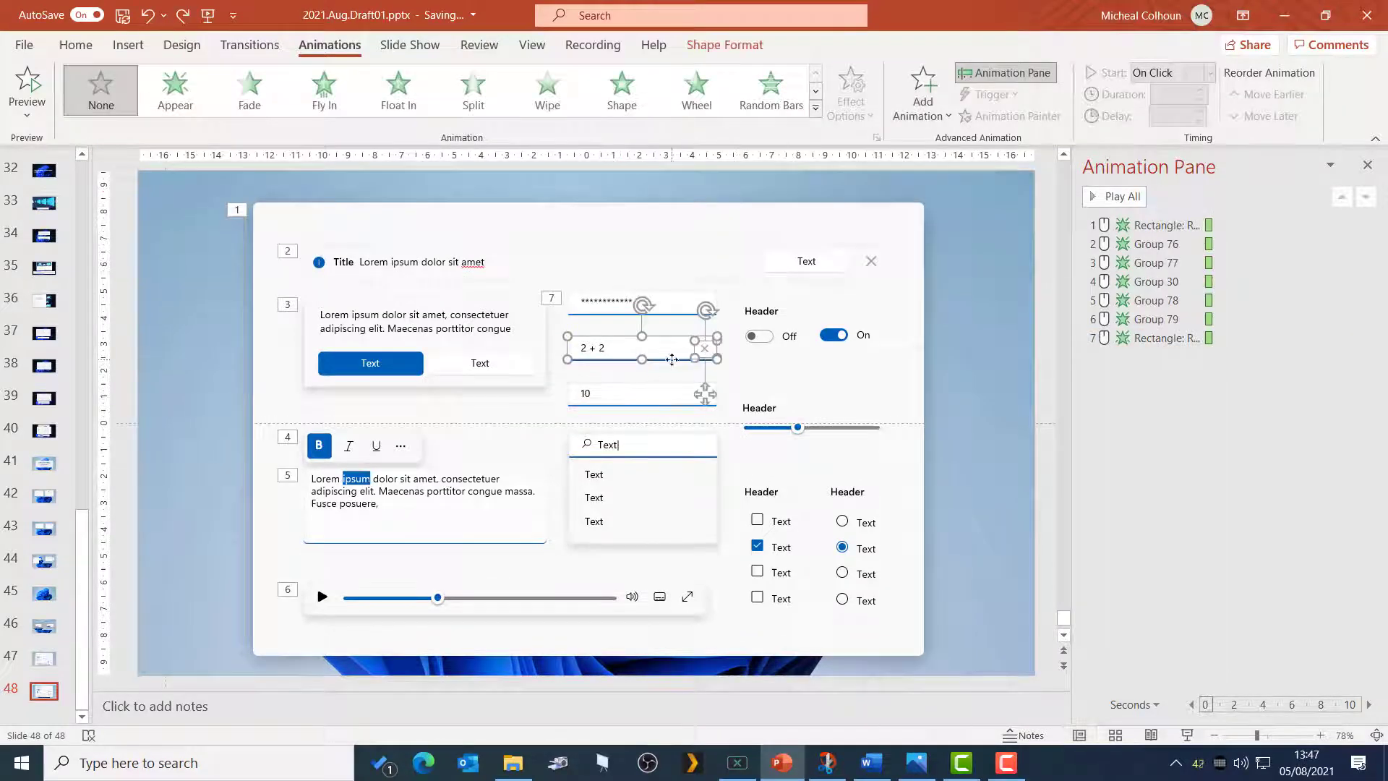
click(250, 90)
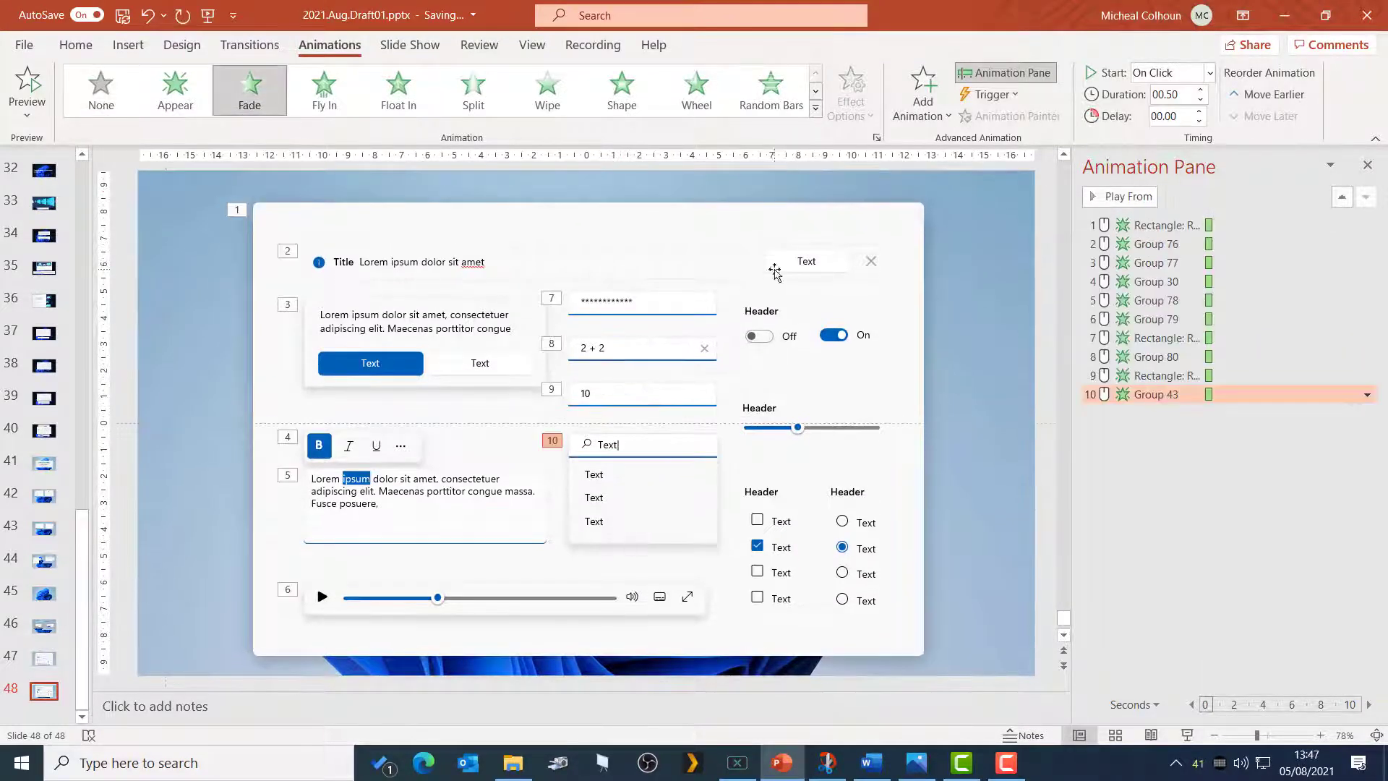
Group the Header toggle switches and give the toggles, slider and checkboxes Fade entrances.
click(774, 270)
right_click(781, 311)
click(940, 428)
click(249, 91)
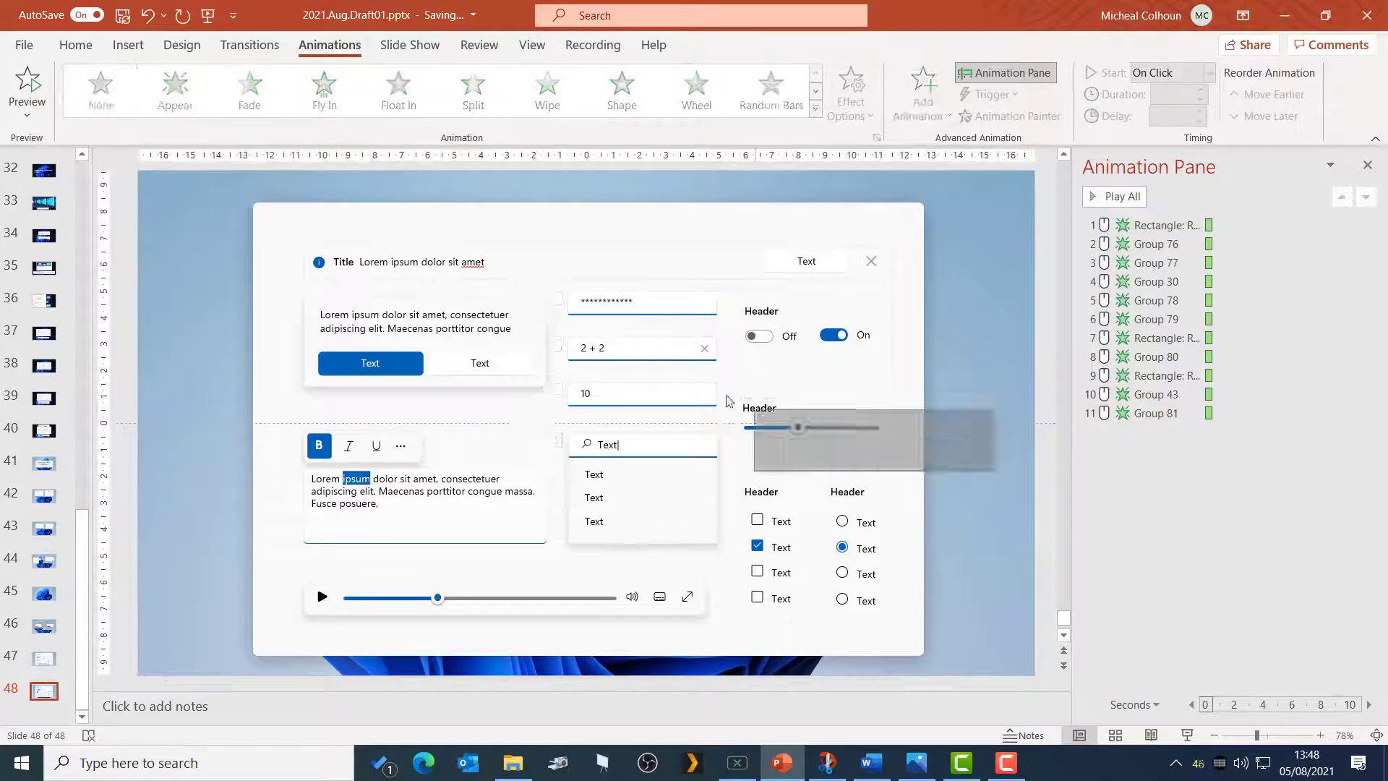
click(773, 549)
click(250, 90)
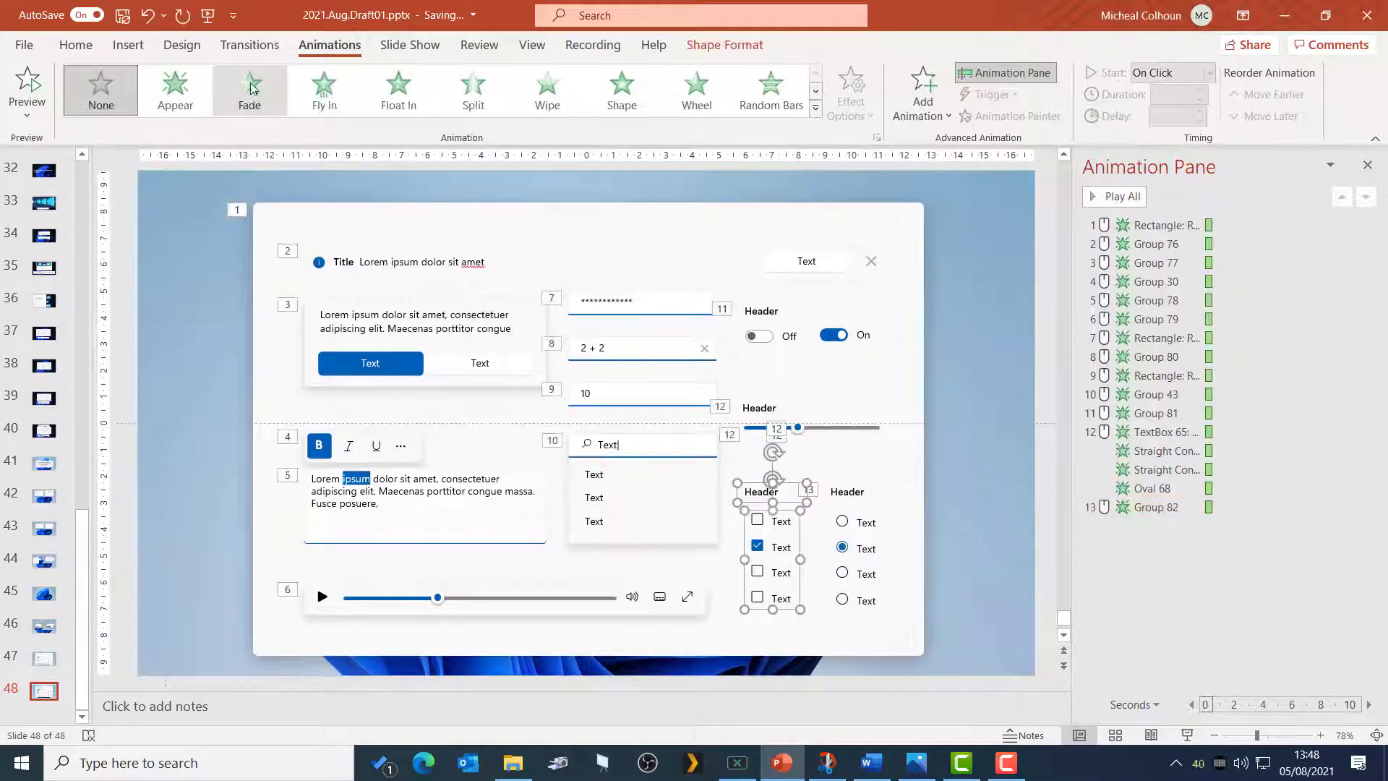
Run the slideshow from slide 48 with Shift+F5, then exit back to editing.
key(shift+F5)
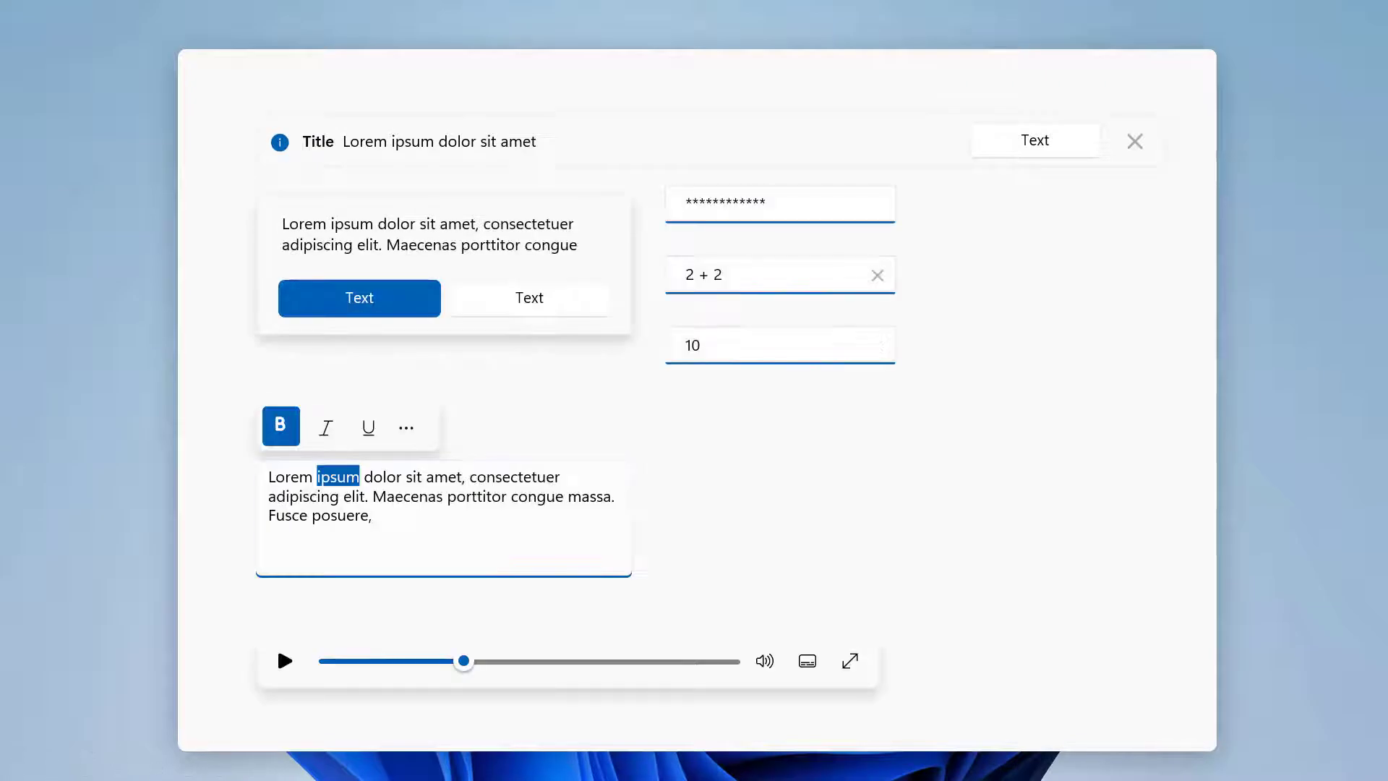
key(Escape)
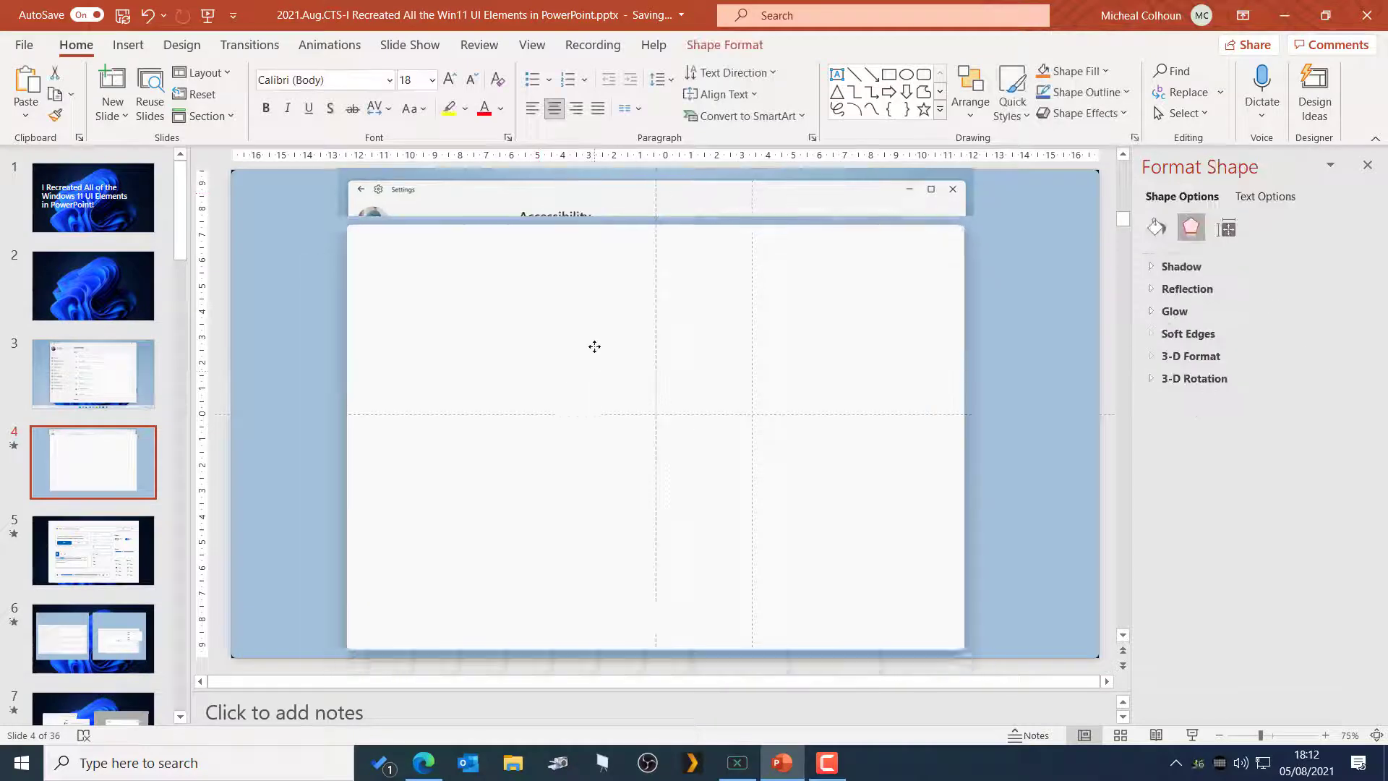
On slide 4, move the pasted title-bar controls down onto the mock Settings window.
scroll(92, 434, down, 2)
click(106, 553)
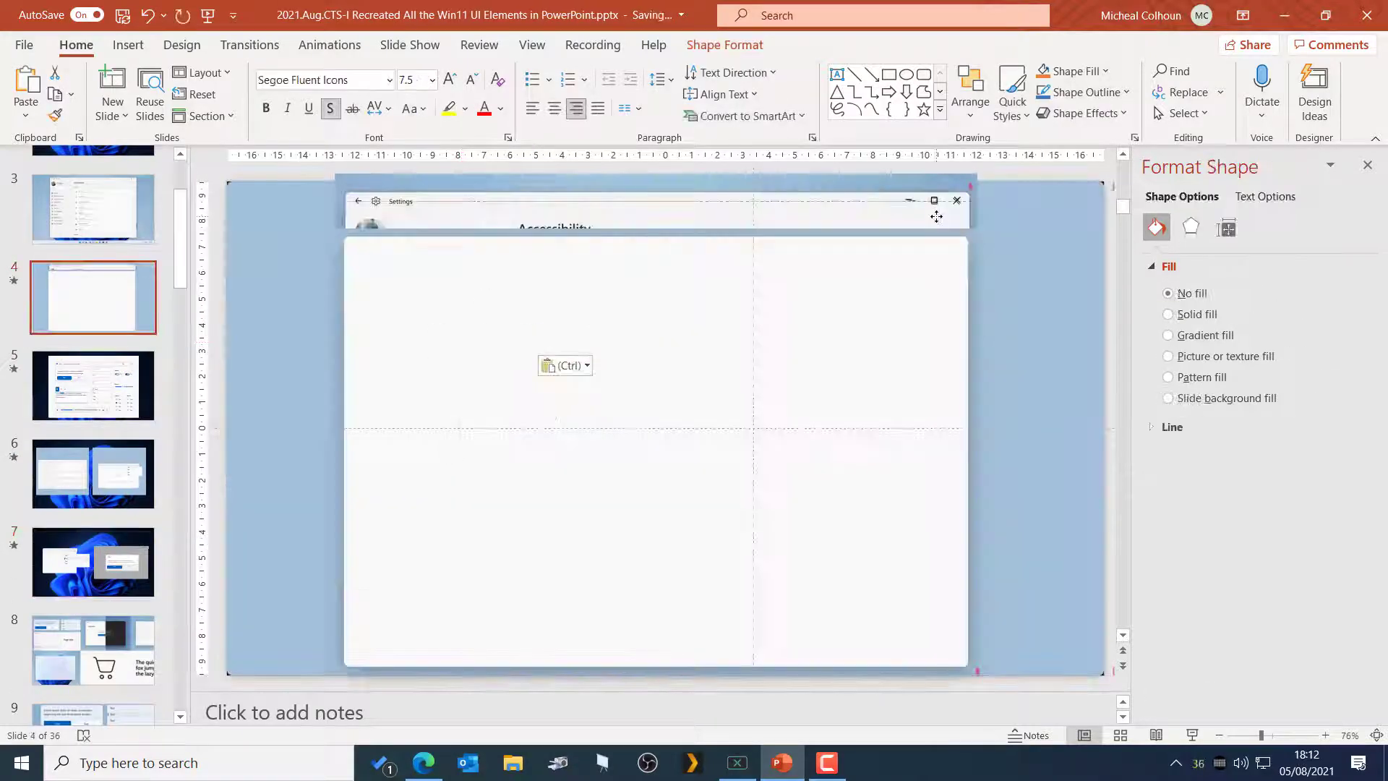
drag(874, 213, 881, 259)
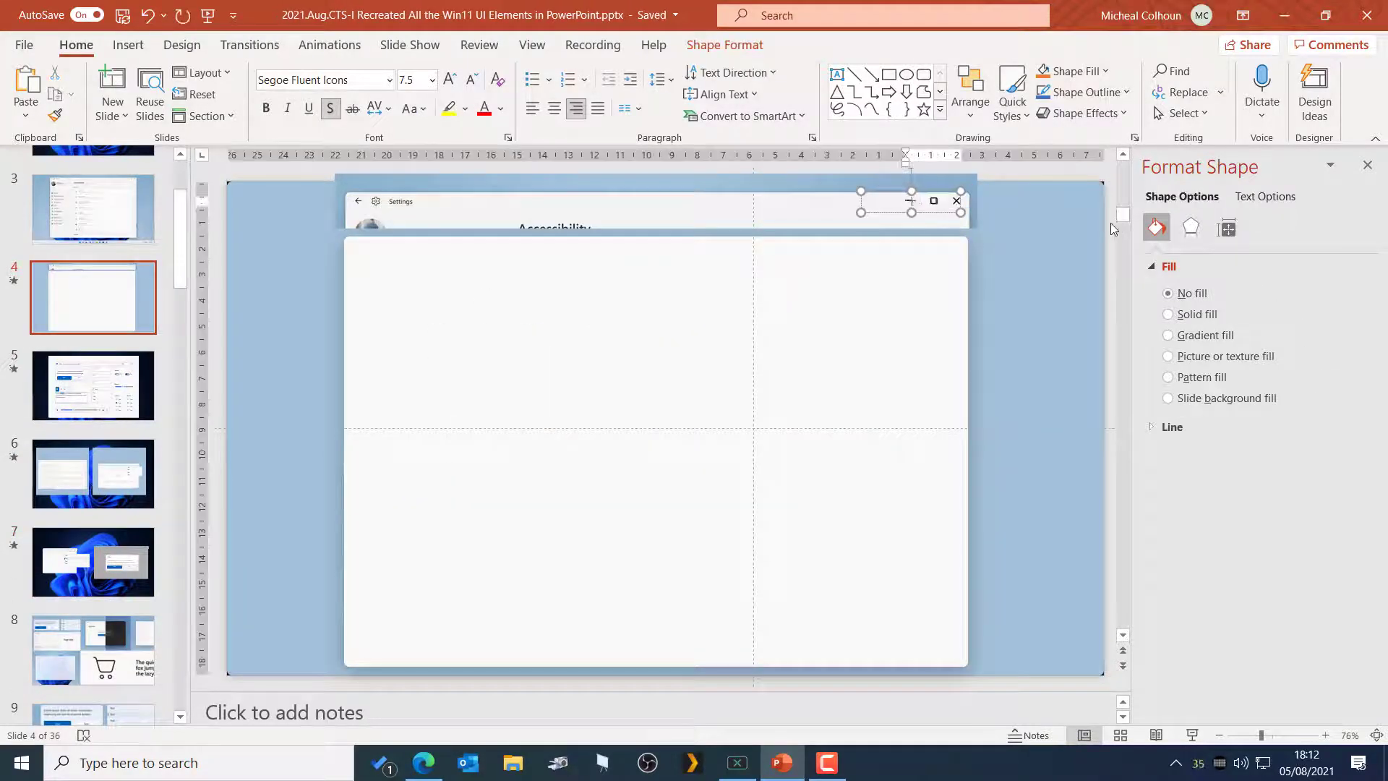
click(881, 259)
ctrl+scroll(877, 259, up, 10)
scroll(815, 527, down, 3)
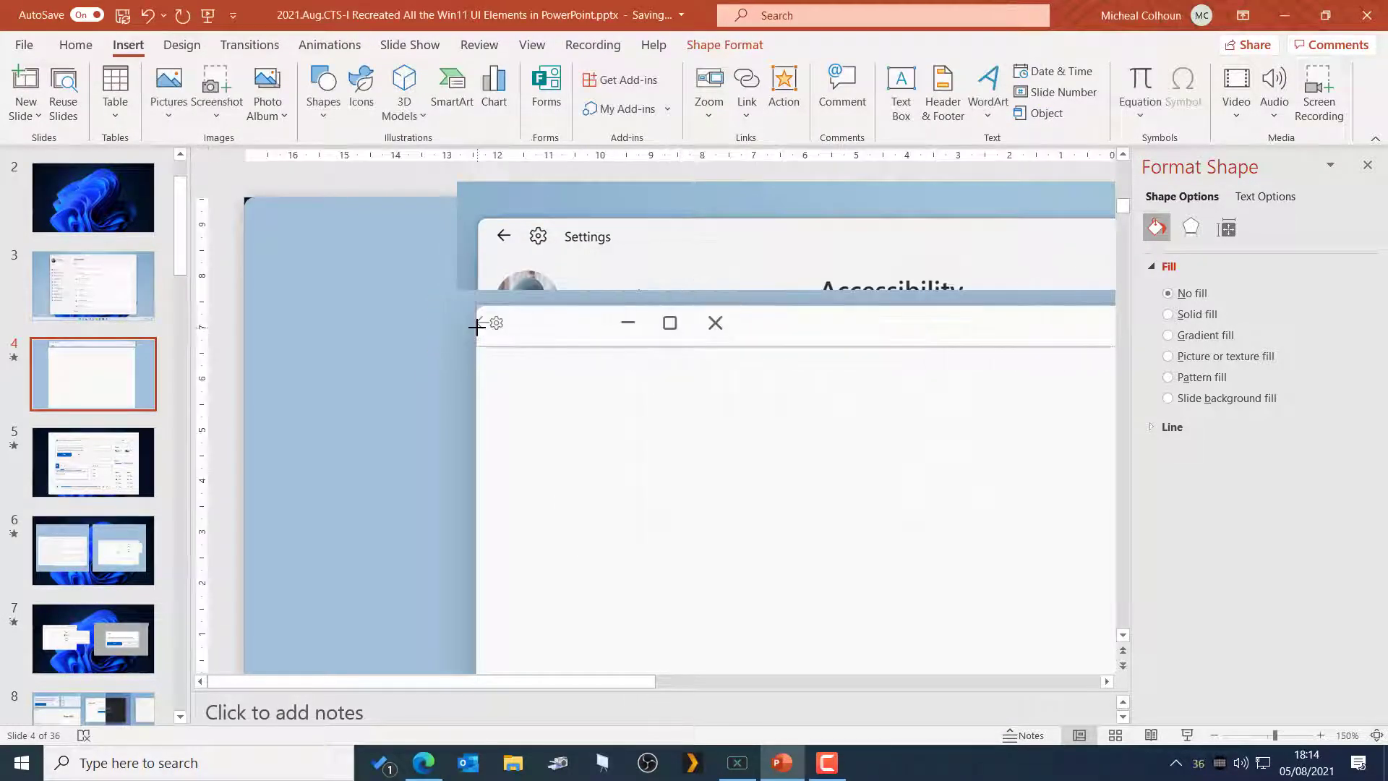
click(87, 47)
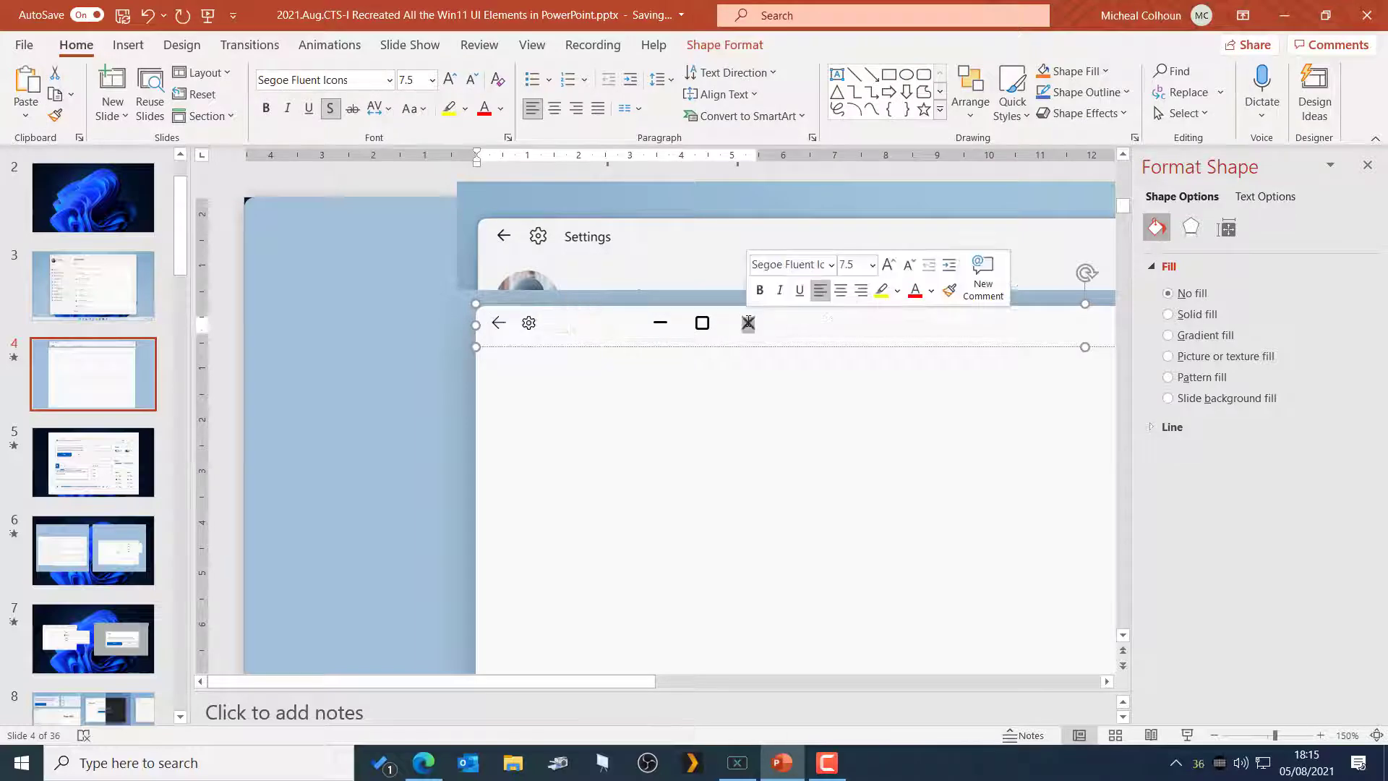
Change the font of the title-bar text in front of the back arrow.
click(496, 324)
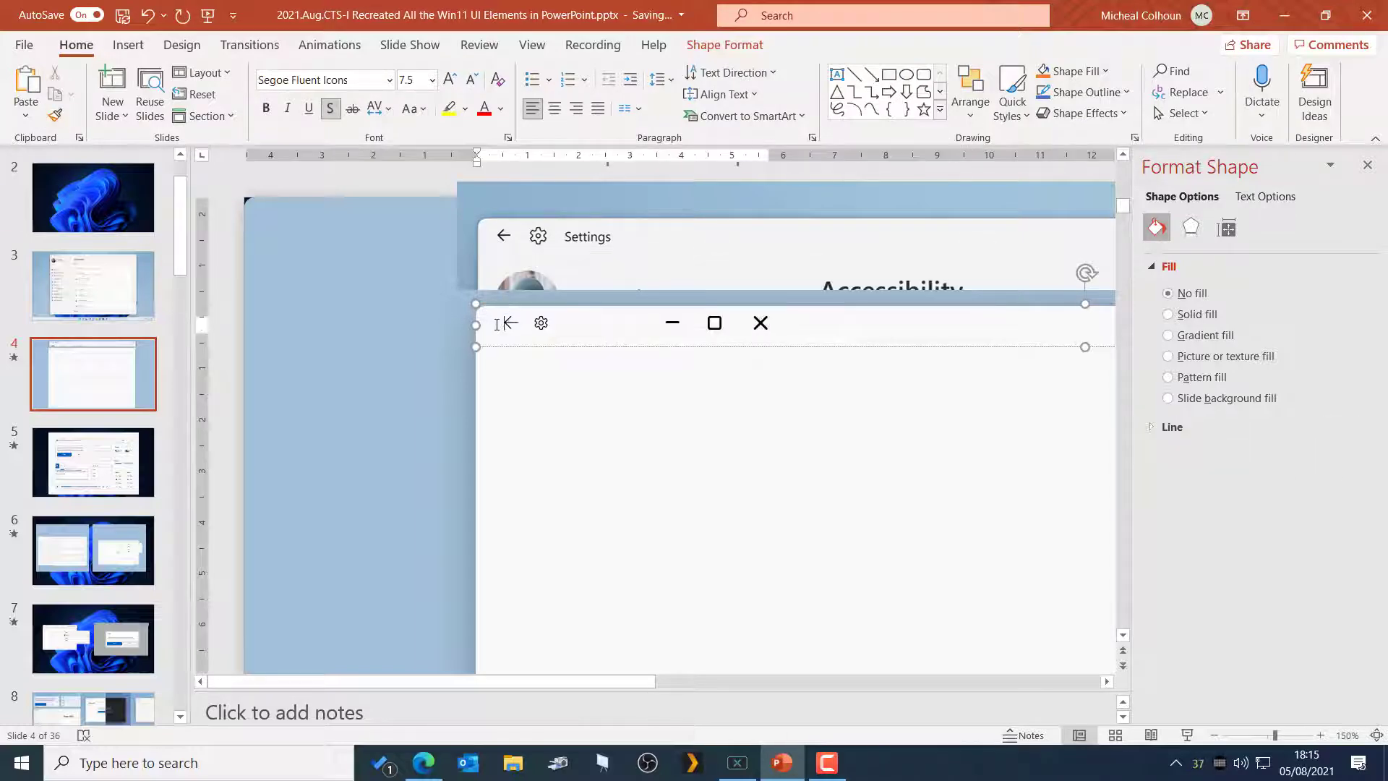
click(389, 80)
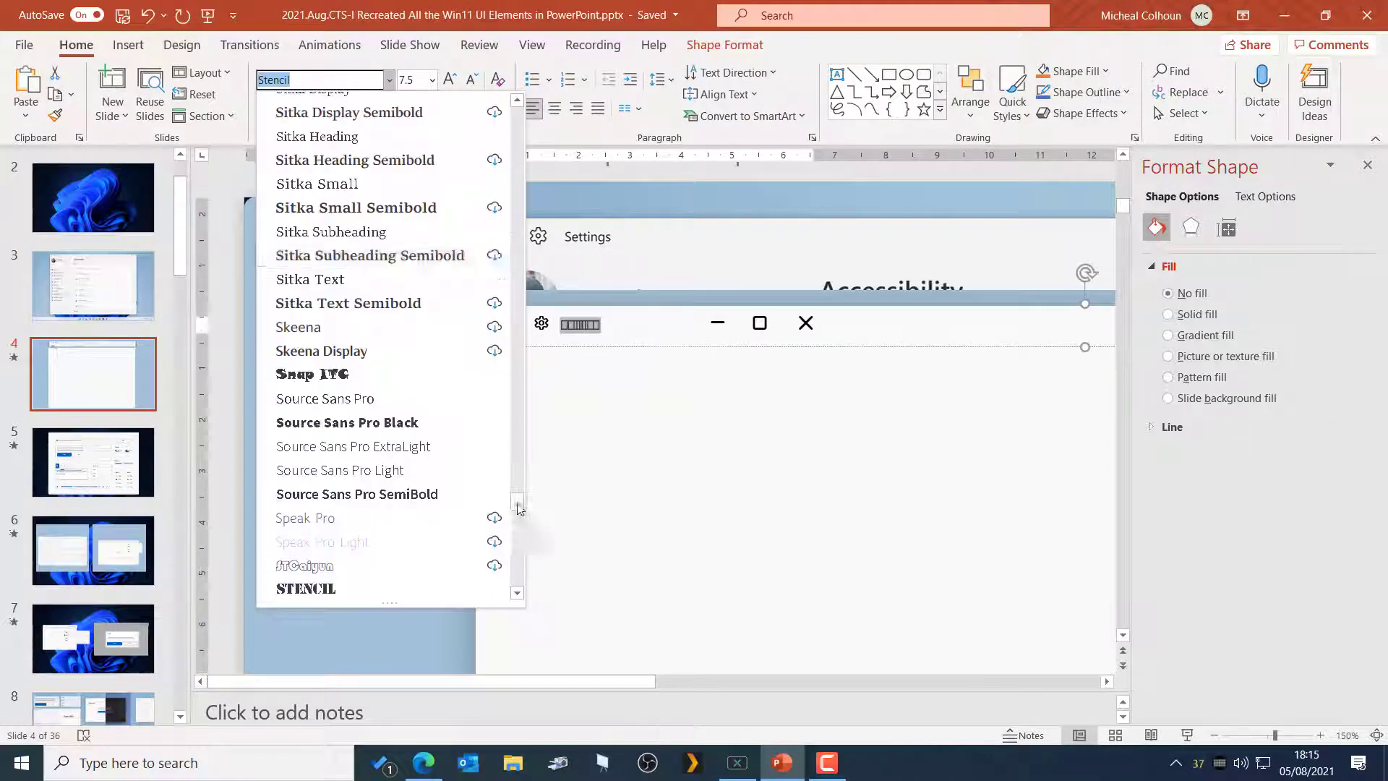
scroll(383, 362, up, 5)
key(Escape)
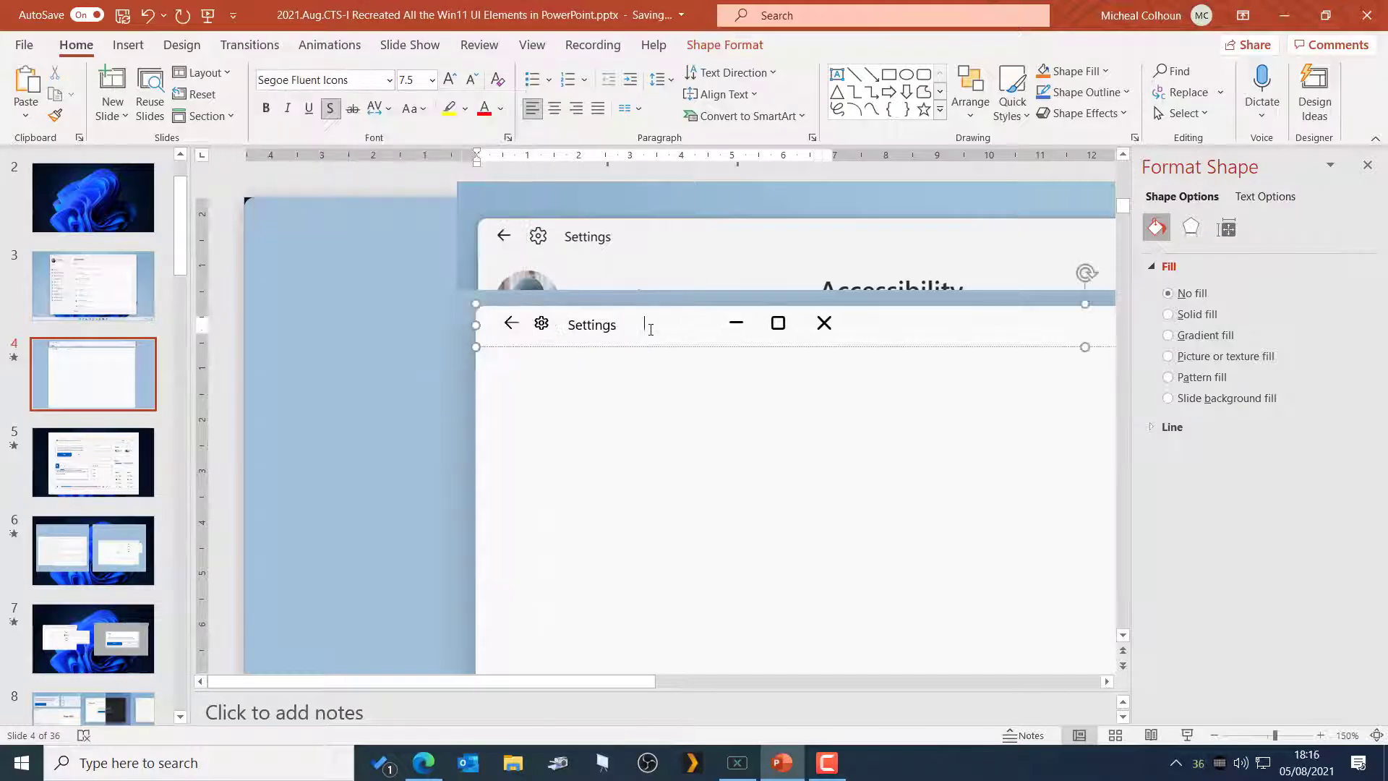
Insert Segoe Fluent Icons symbols into the title bar.
key(alt+n)
key(u)
click(1014, 420)
click(1014, 420)
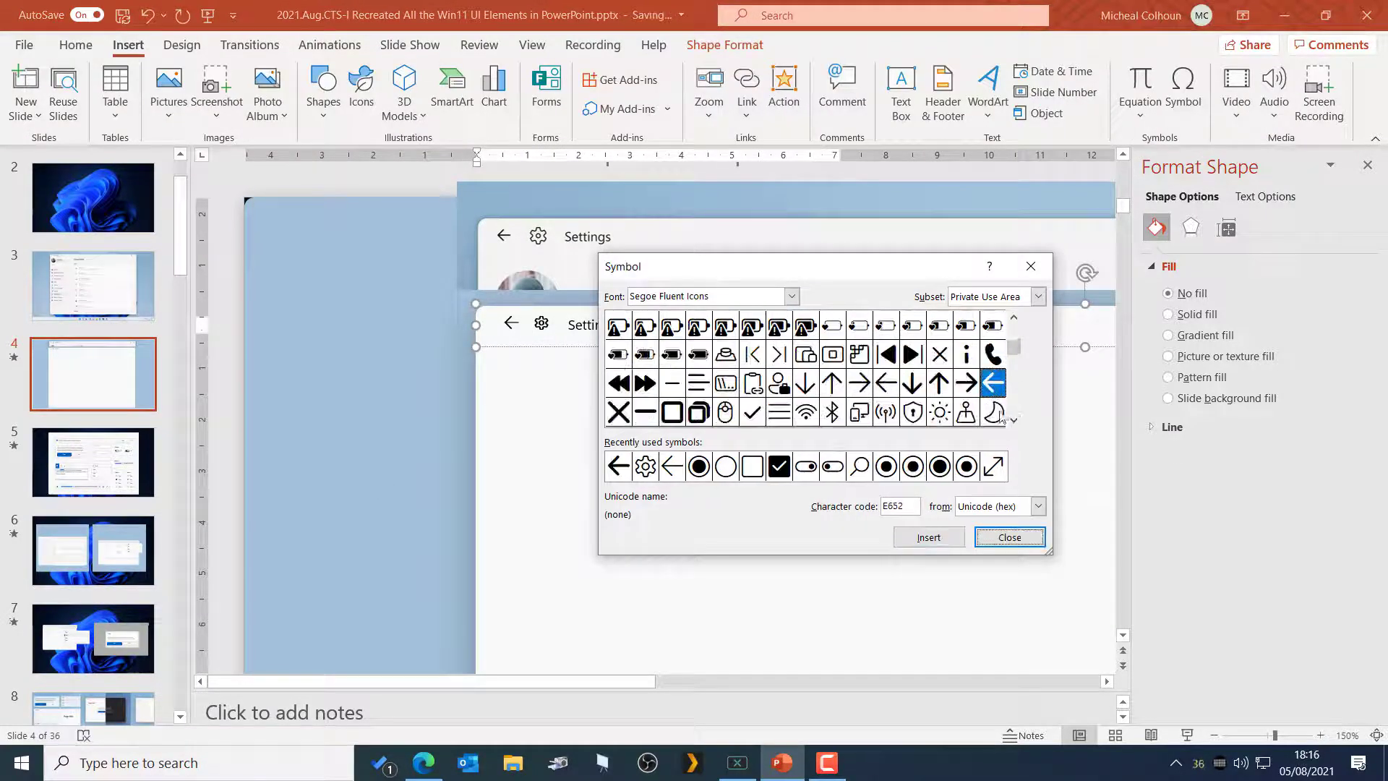
click(1014, 516)
click(1014, 516)
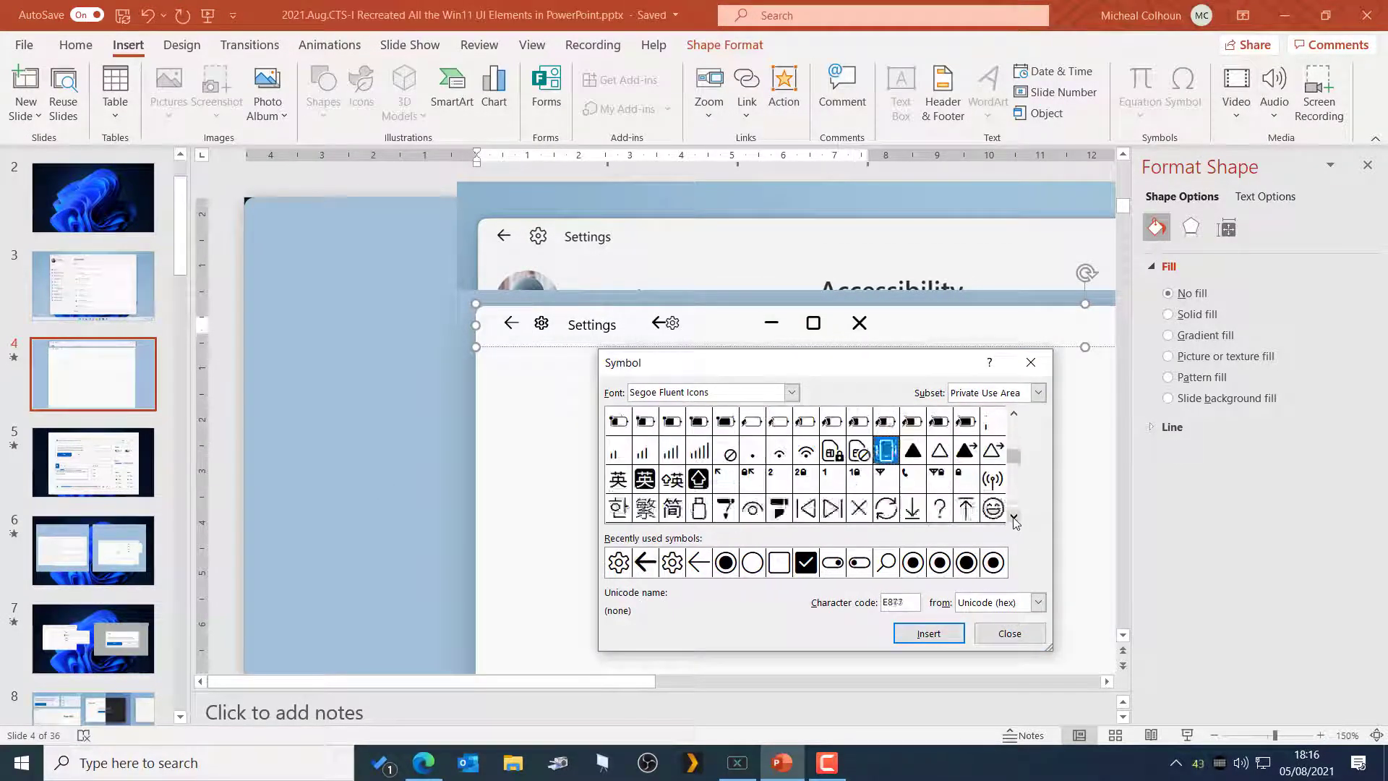
click(1014, 516)
click(1014, 516)
click(1014, 516)
click(1014, 516)
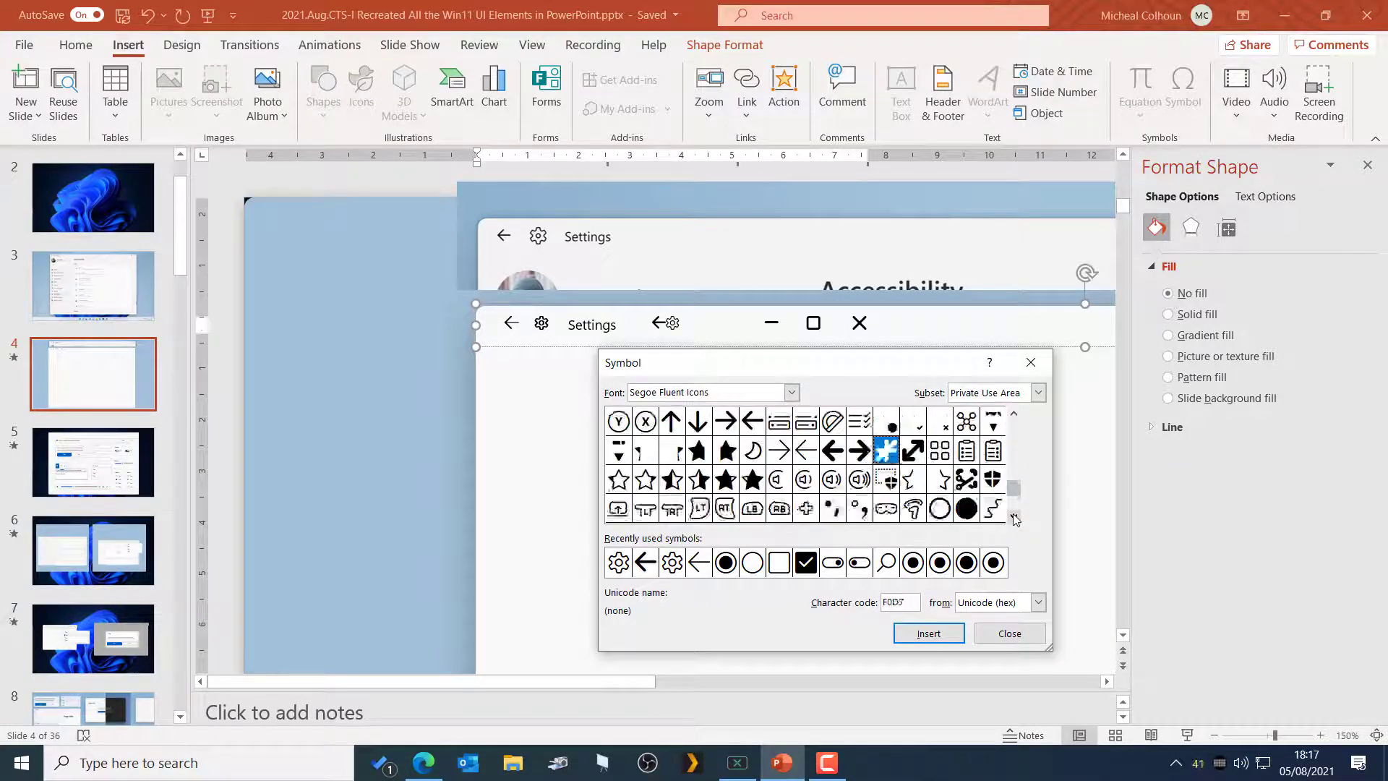
click(1014, 516)
click(1014, 516)
Insert the filled gear symbol into the title bar.
click(913, 508)
double_click(913, 508)
click(1010, 633)
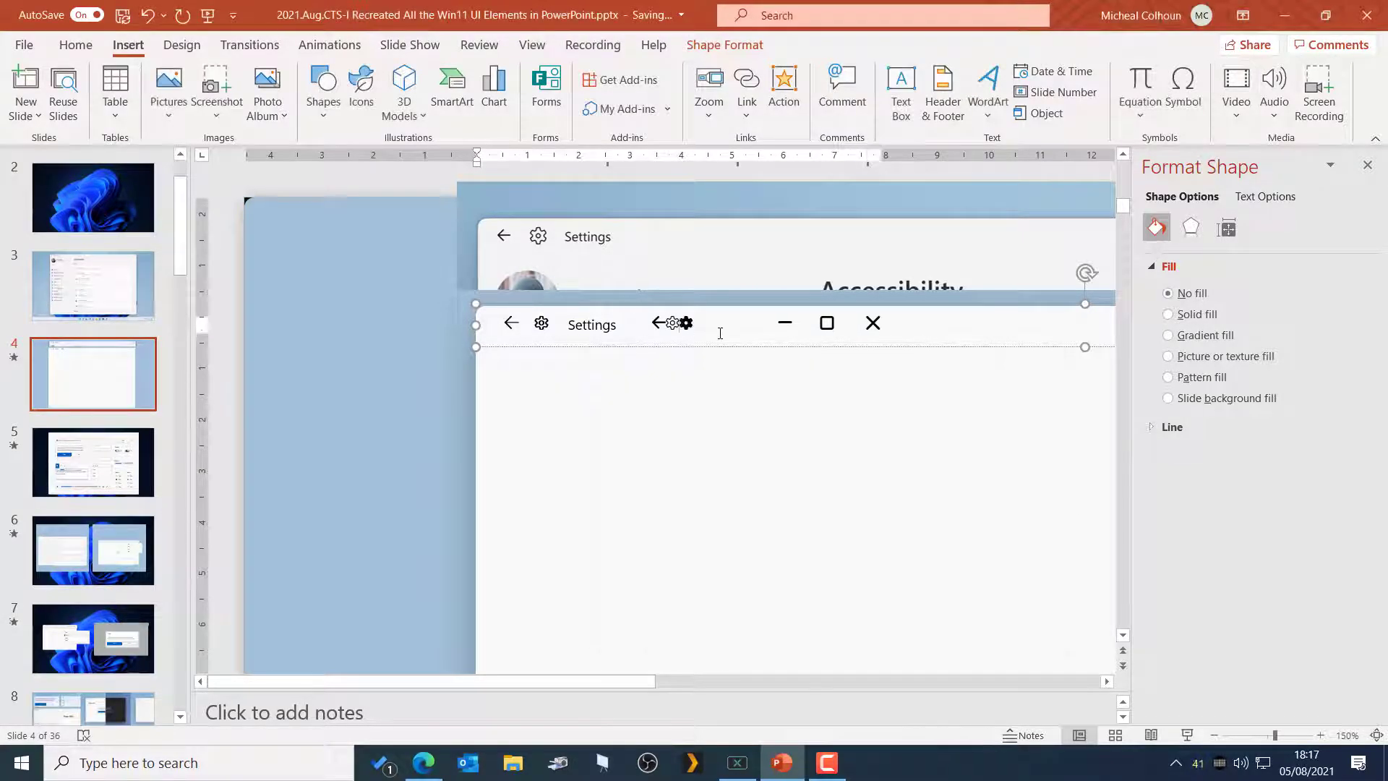
click(75, 44)
Paste a copy of the Settings window shape and select its Settings title text box.
scroll(922, 280, down, 5)
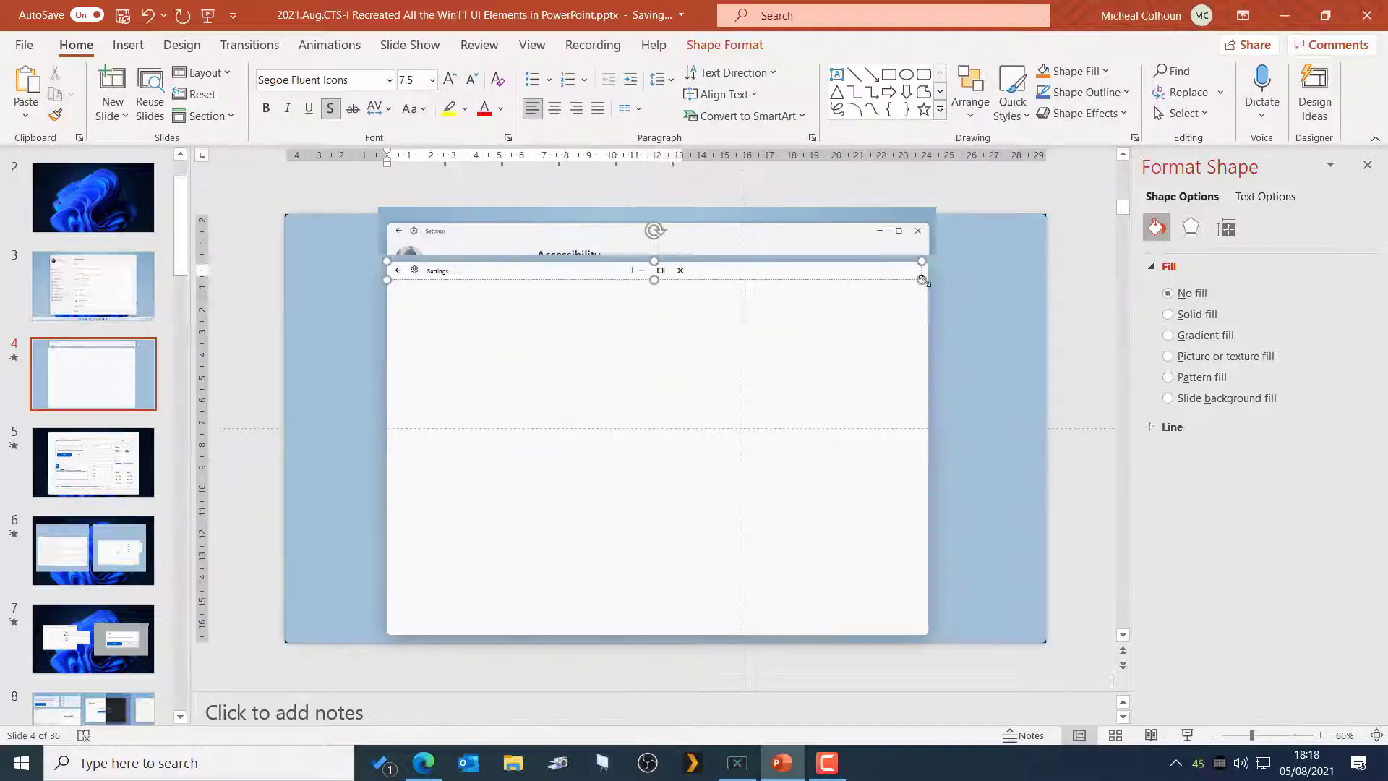
scroll(893, 272, up, 5)
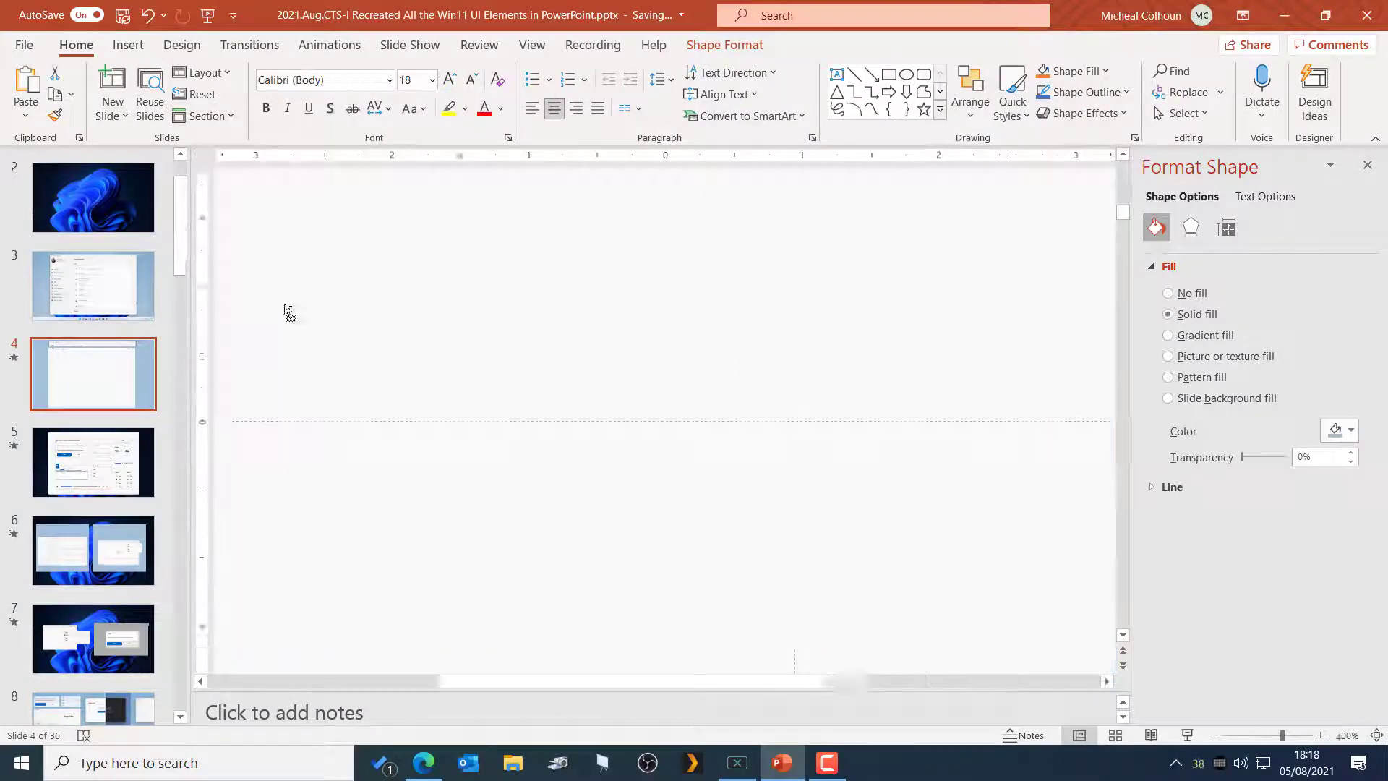
click(480, 531)
scroll(481, 531, down, 2)
key(ctrl+v)
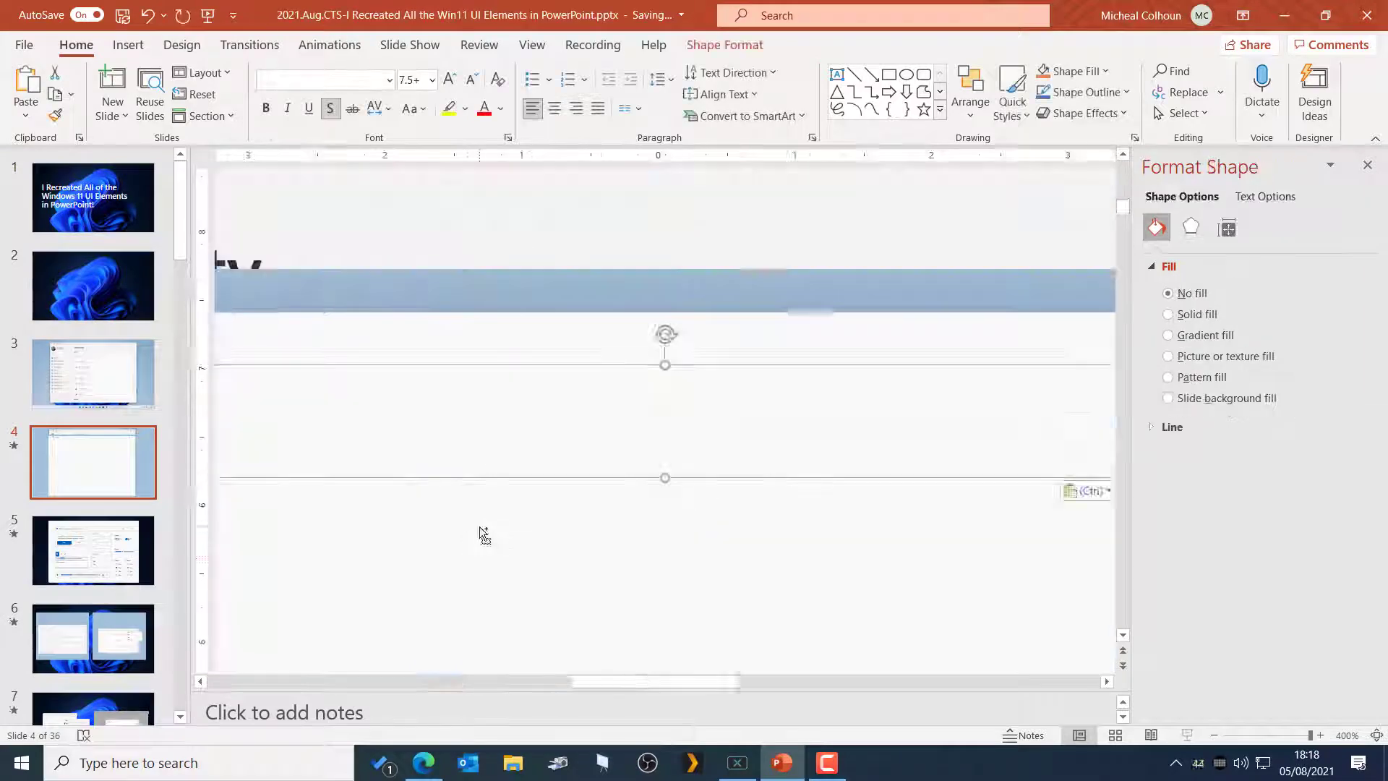
scroll(479, 526, down, 3)
scroll(371, 214, up, 4)
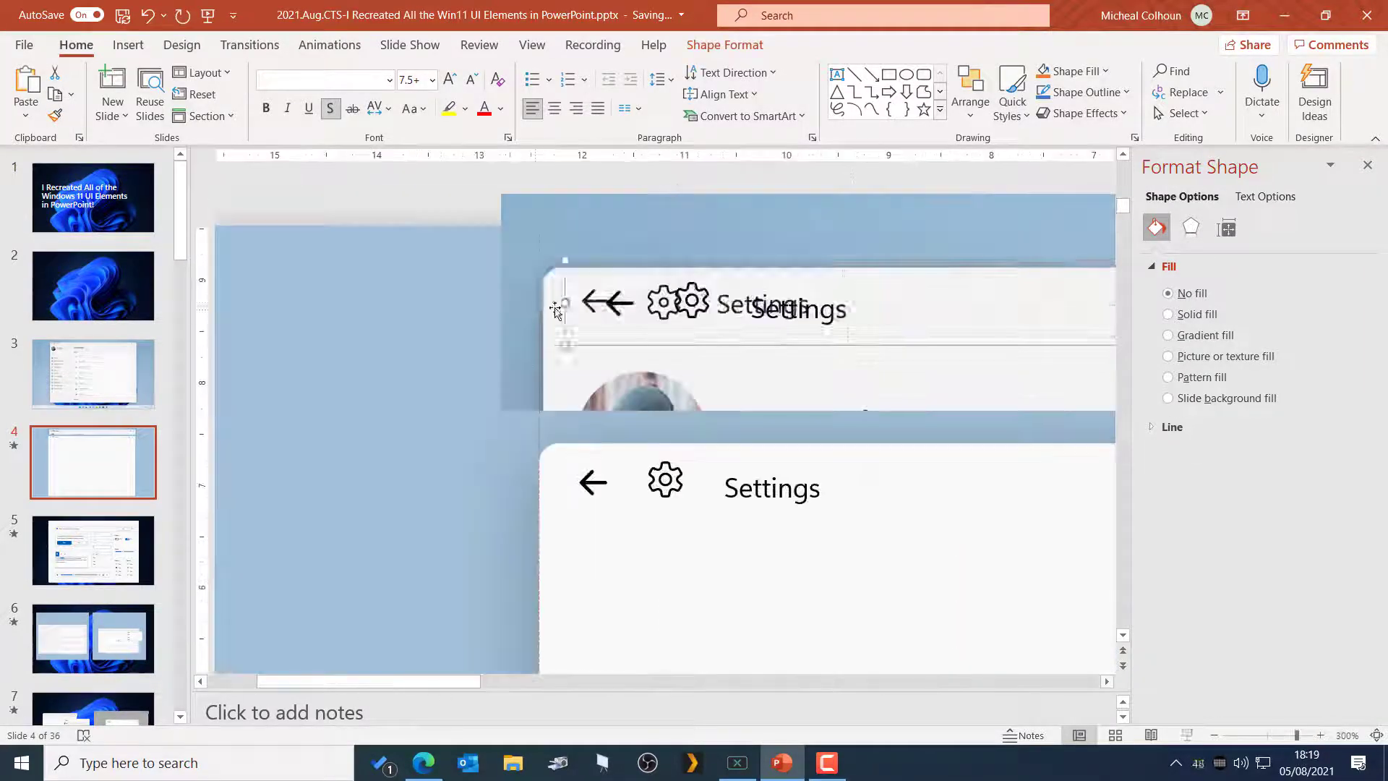
scroll(723, 303, down, 4)
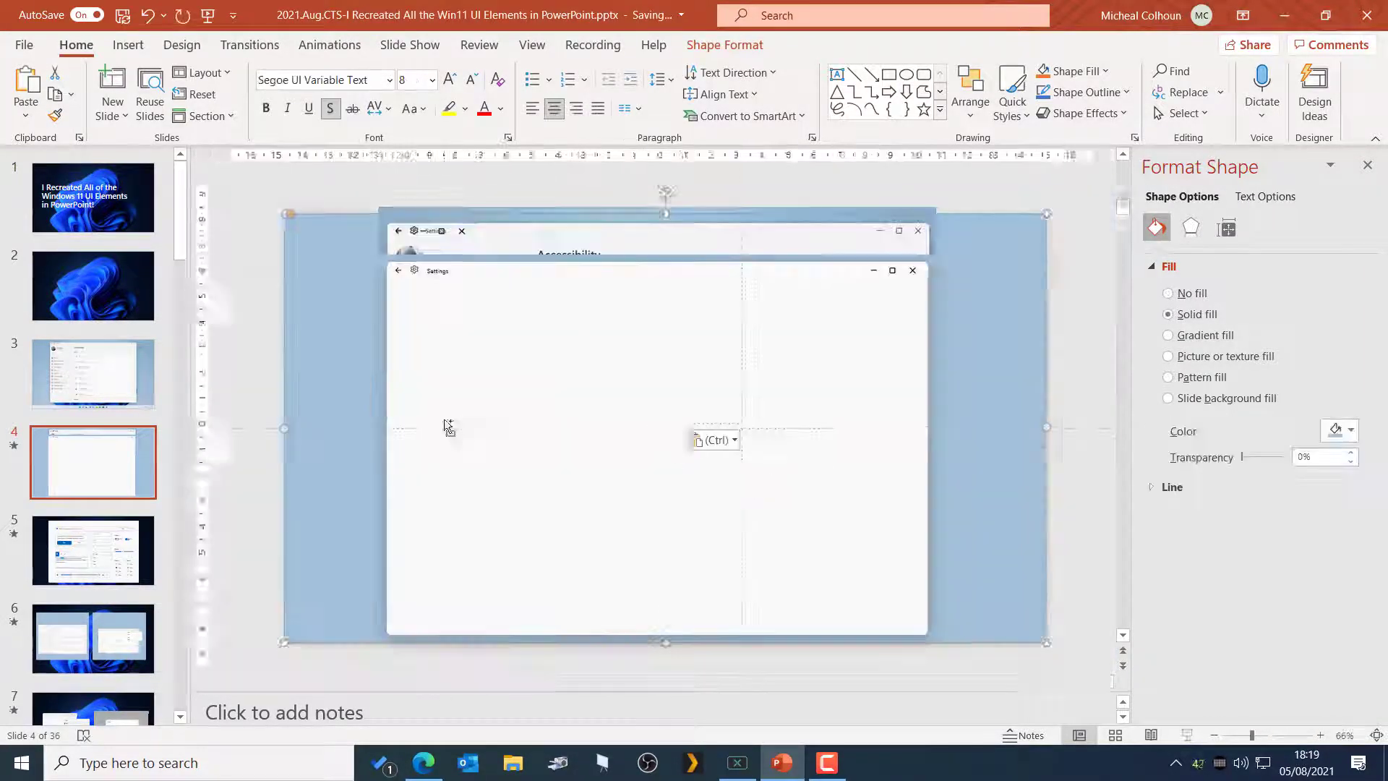
click(626, 376)
Right-align the minimize, maximize and close icons in the window-controls text box.
scroll(626, 376, up, 7)
scroll(626, 376, down, 4)
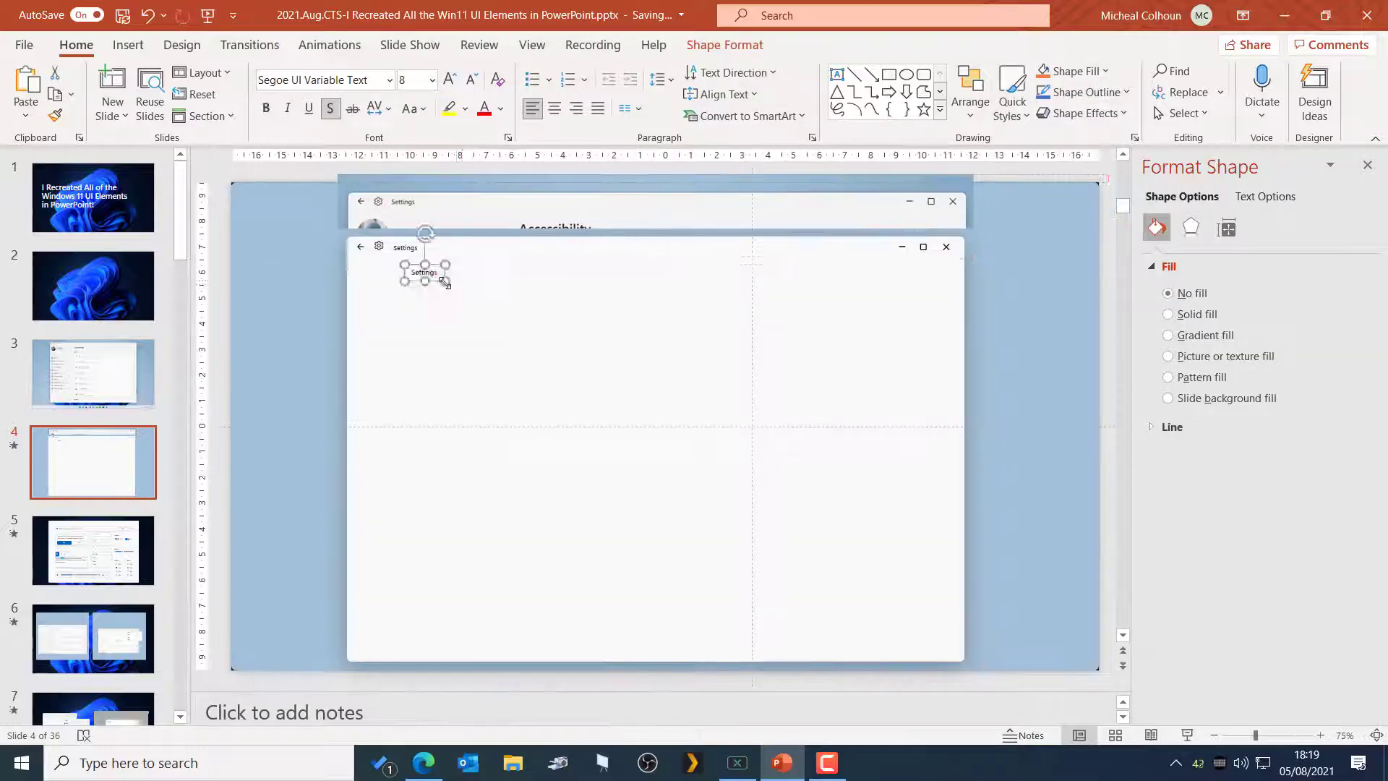
scroll(571, 321, up, 5)
scroll(567, 319, down, 6)
click(599, 246)
key(ctrl+r)
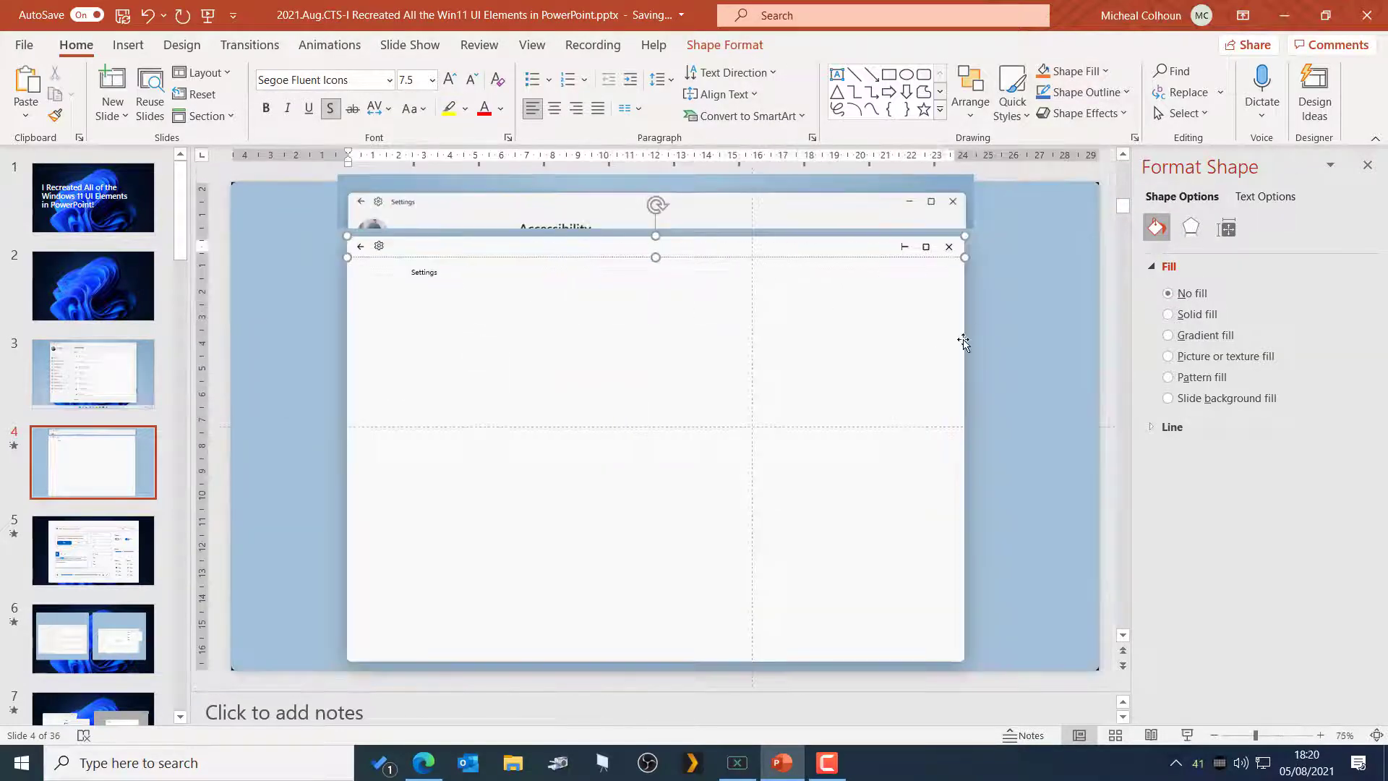
scroll(460, 264, up, 5)
scroll(635, 448, up, 1)
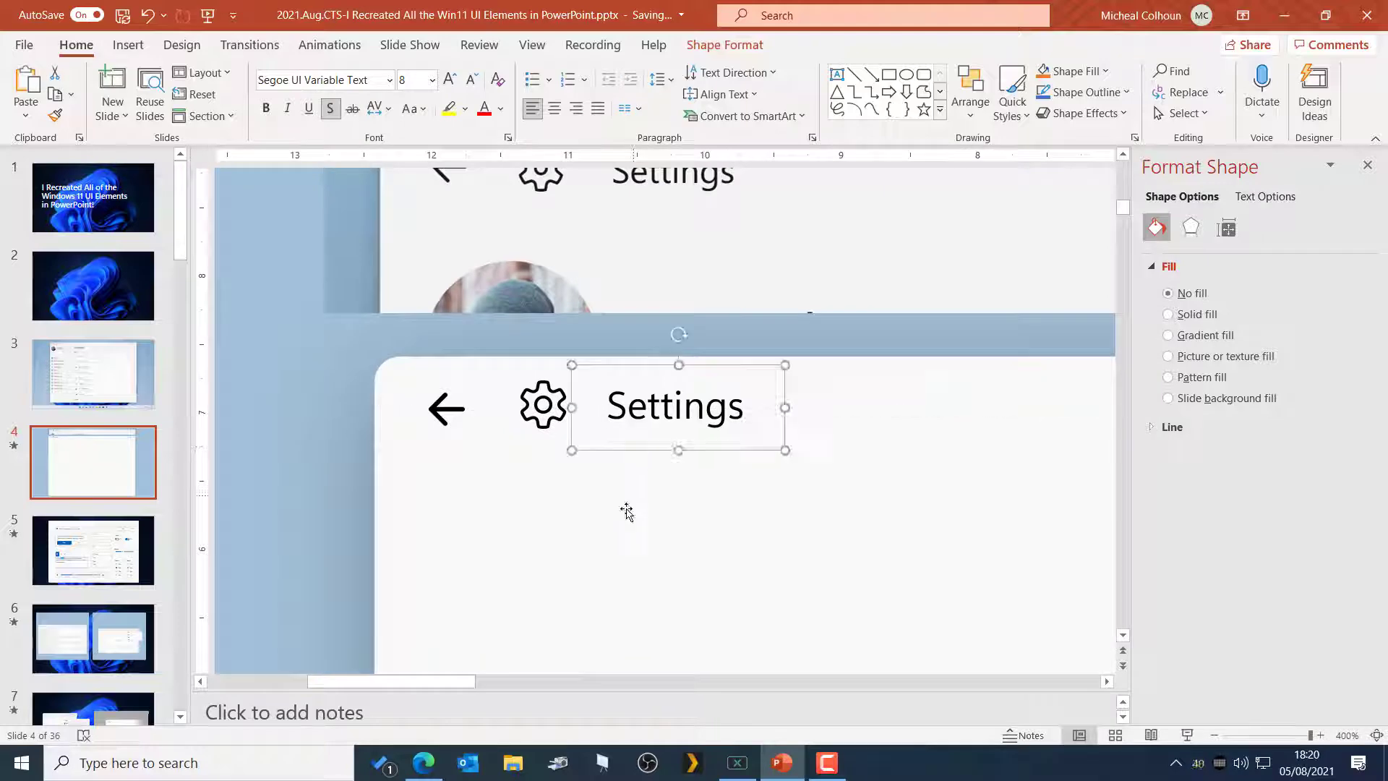
scroll(626, 511, down, 5)
click(635, 242)
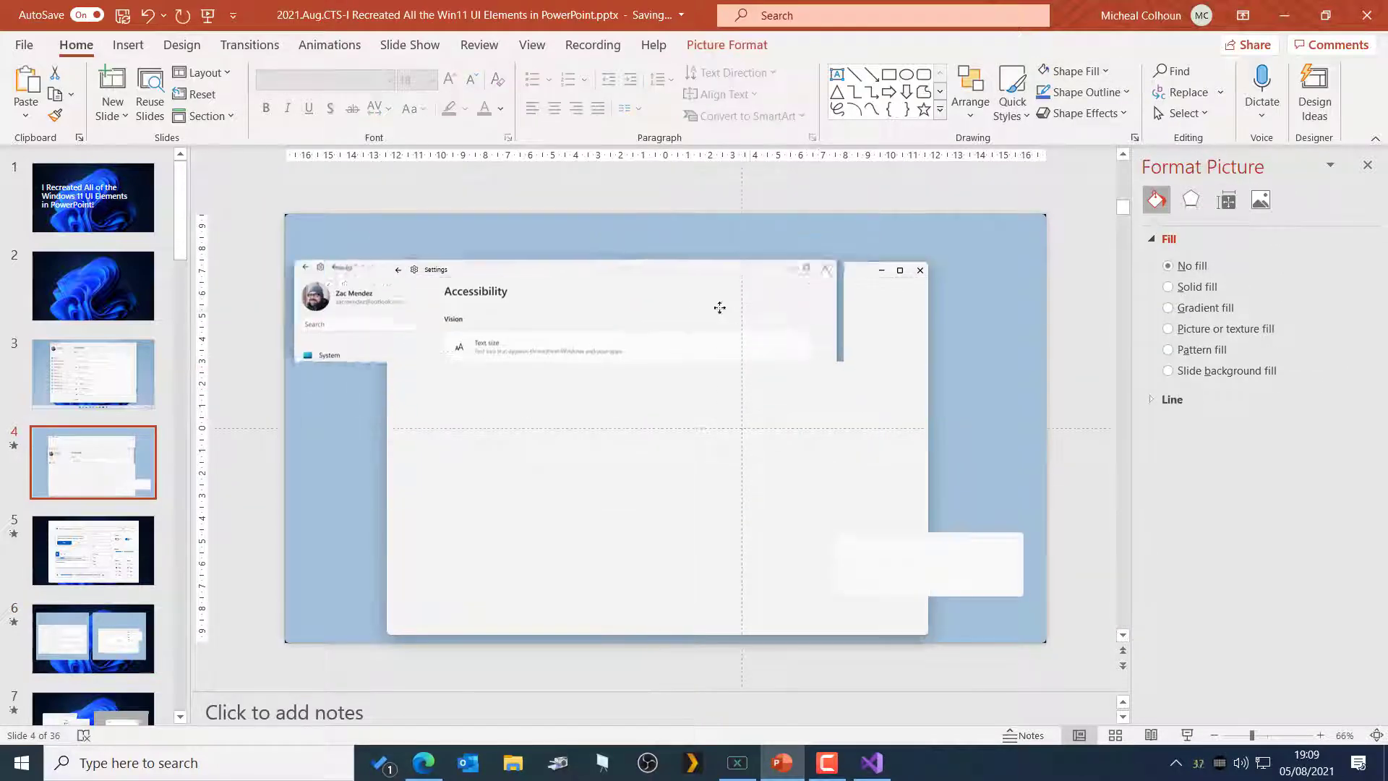
Insert the Segoe Fluent Icons right chevron (F745) into the Text size row's small shape.
click(865, 355)
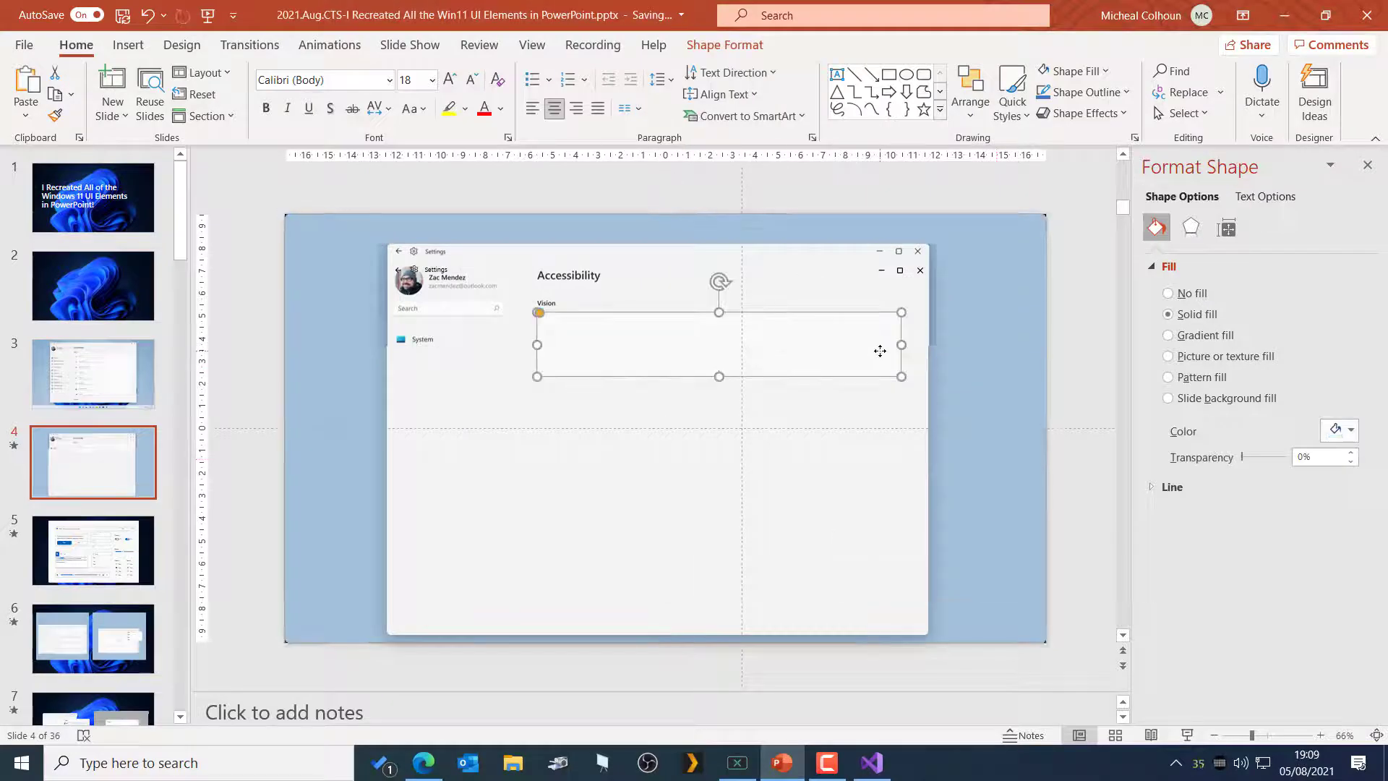
scroll(880, 350, up, 6)
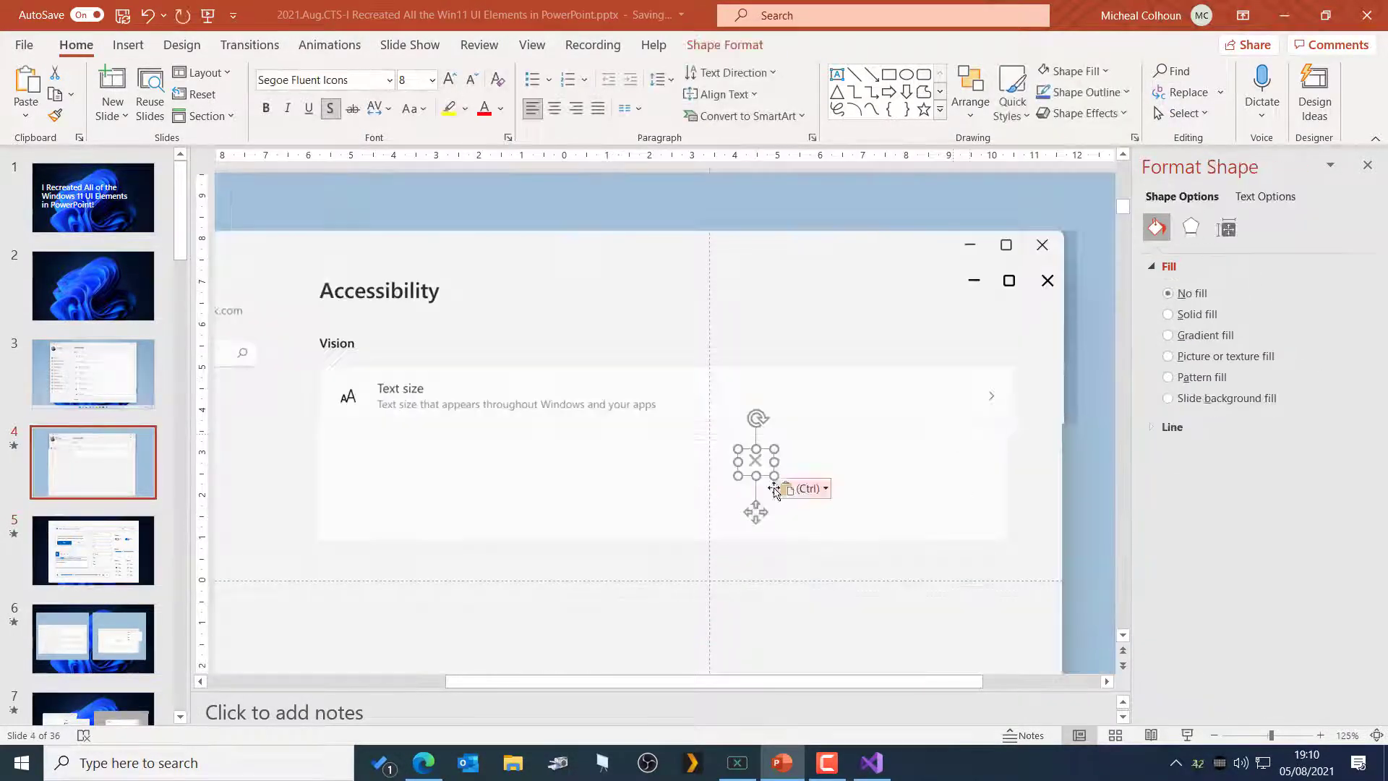
double_click(995, 398)
click(128, 44)
click(1182, 94)
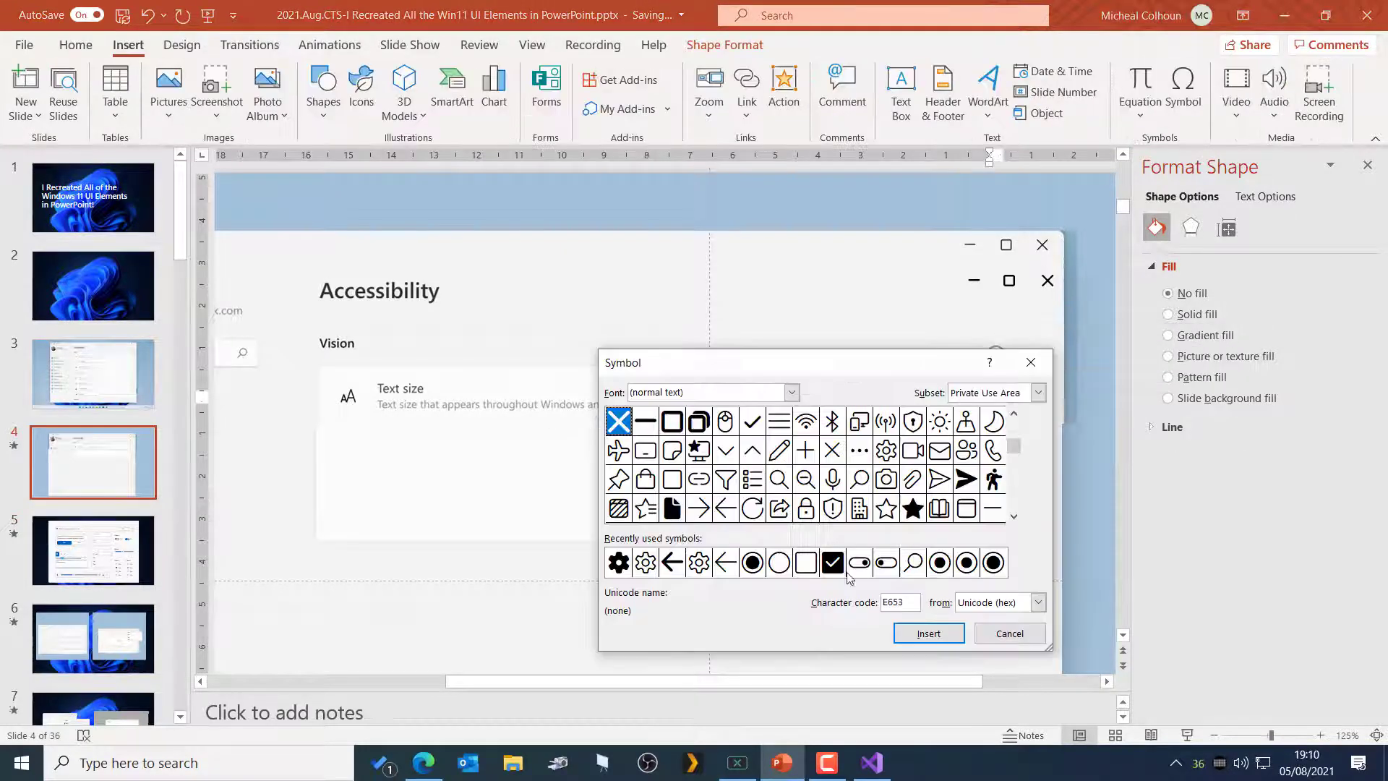
drag(619, 359, 542, 269)
click(730, 542)
double_click(994, 397)
click(1182, 94)
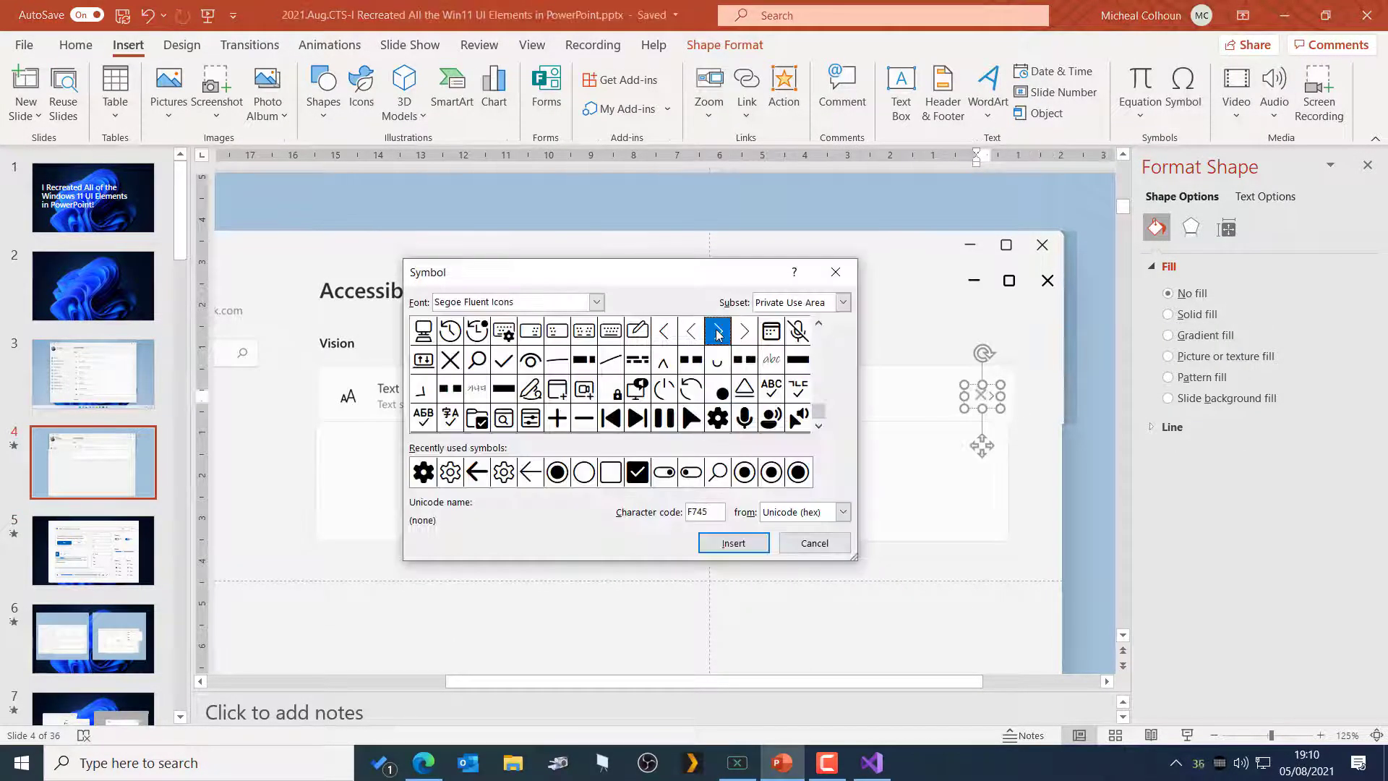
click(731, 542)
click(930, 454)
Remove the leftover X placeholder glyph next to the chevron.
click(930, 454)
key(alt+n)
key(u)
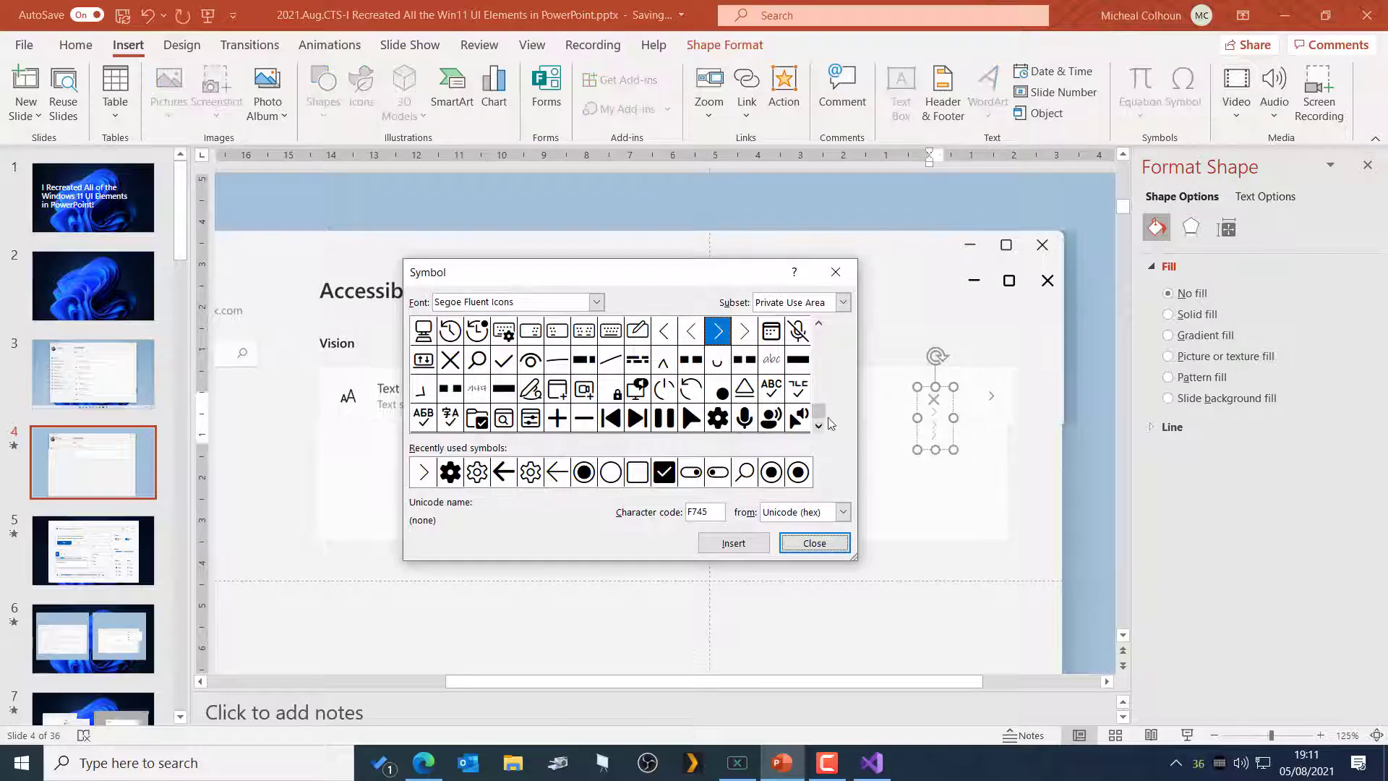
drag(819, 412, 819, 334)
click(798, 331)
click(798, 543)
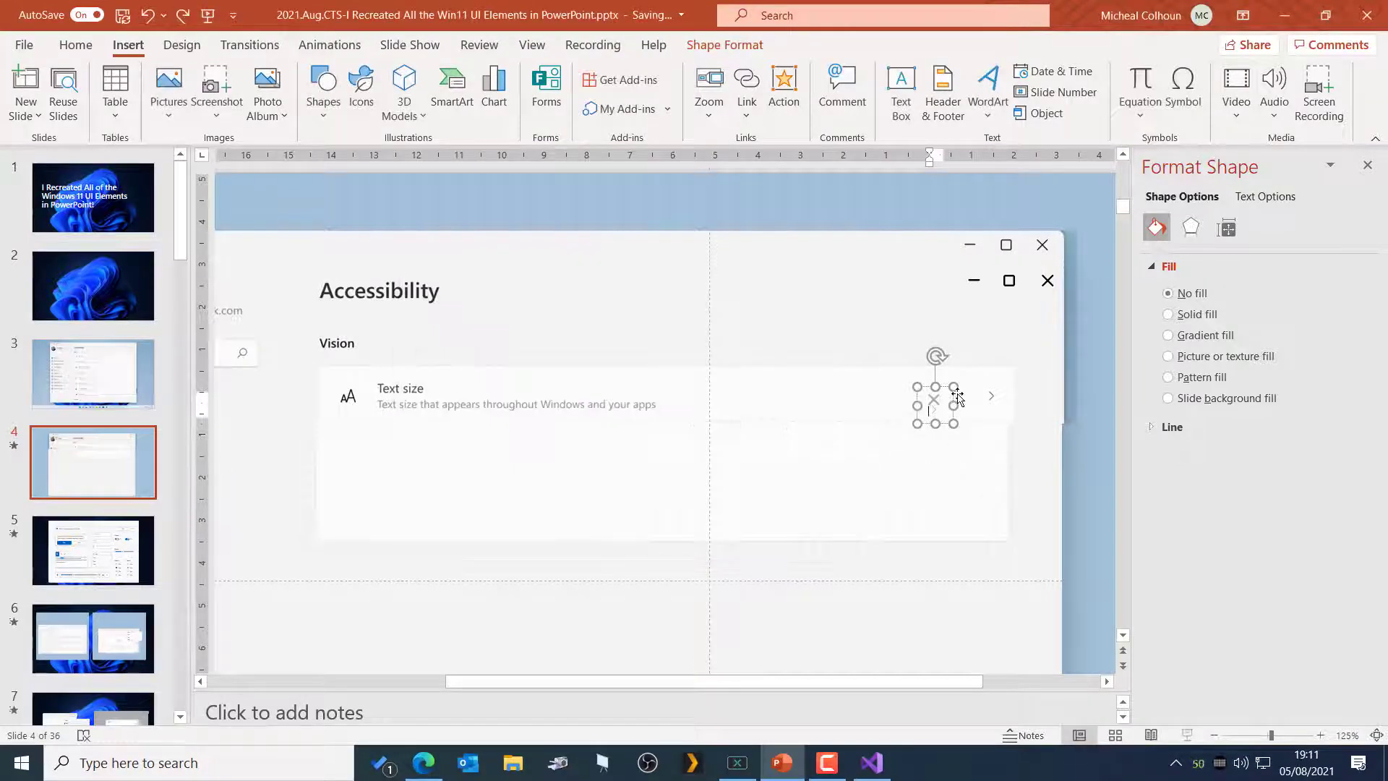
key(alt+h)
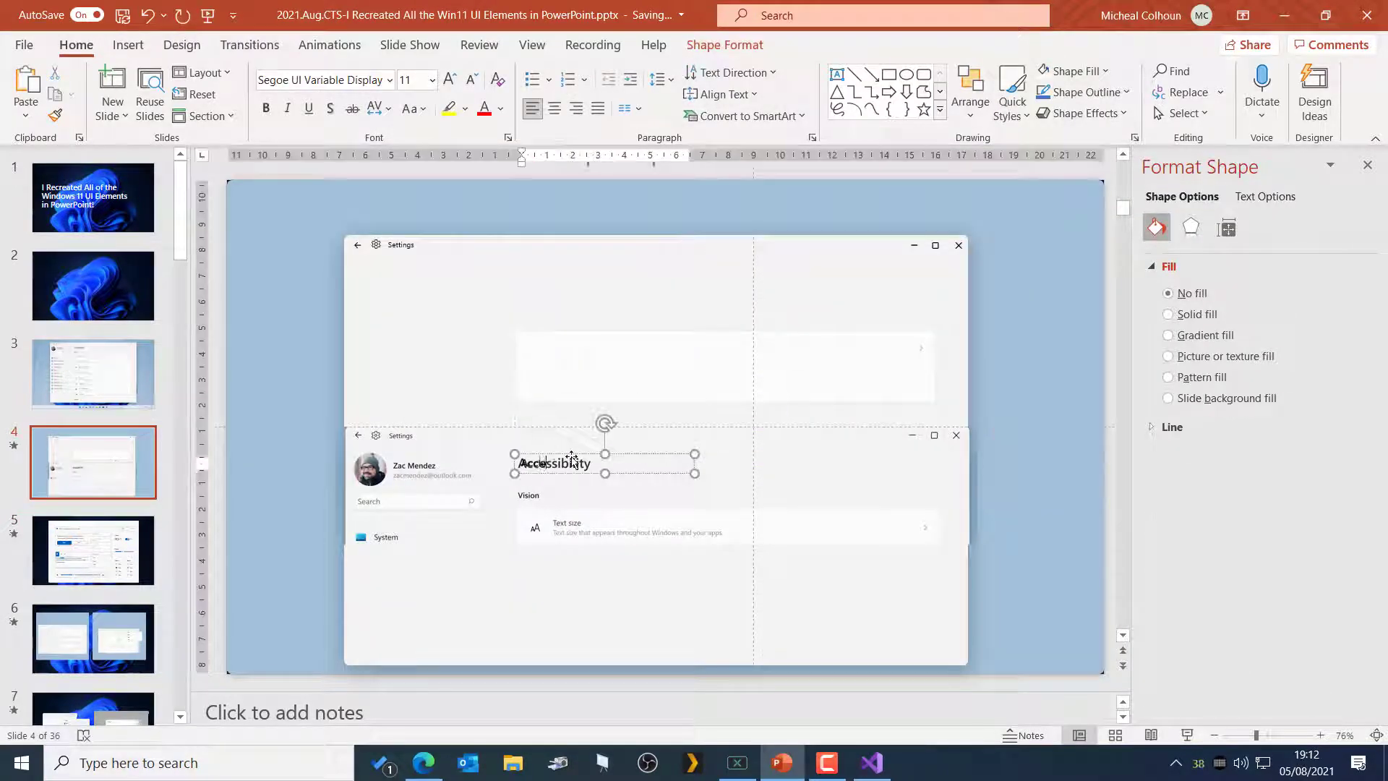
Duplicate the Accessibility heading just below itself and rename the copy 'Vision'.
click(450, 78)
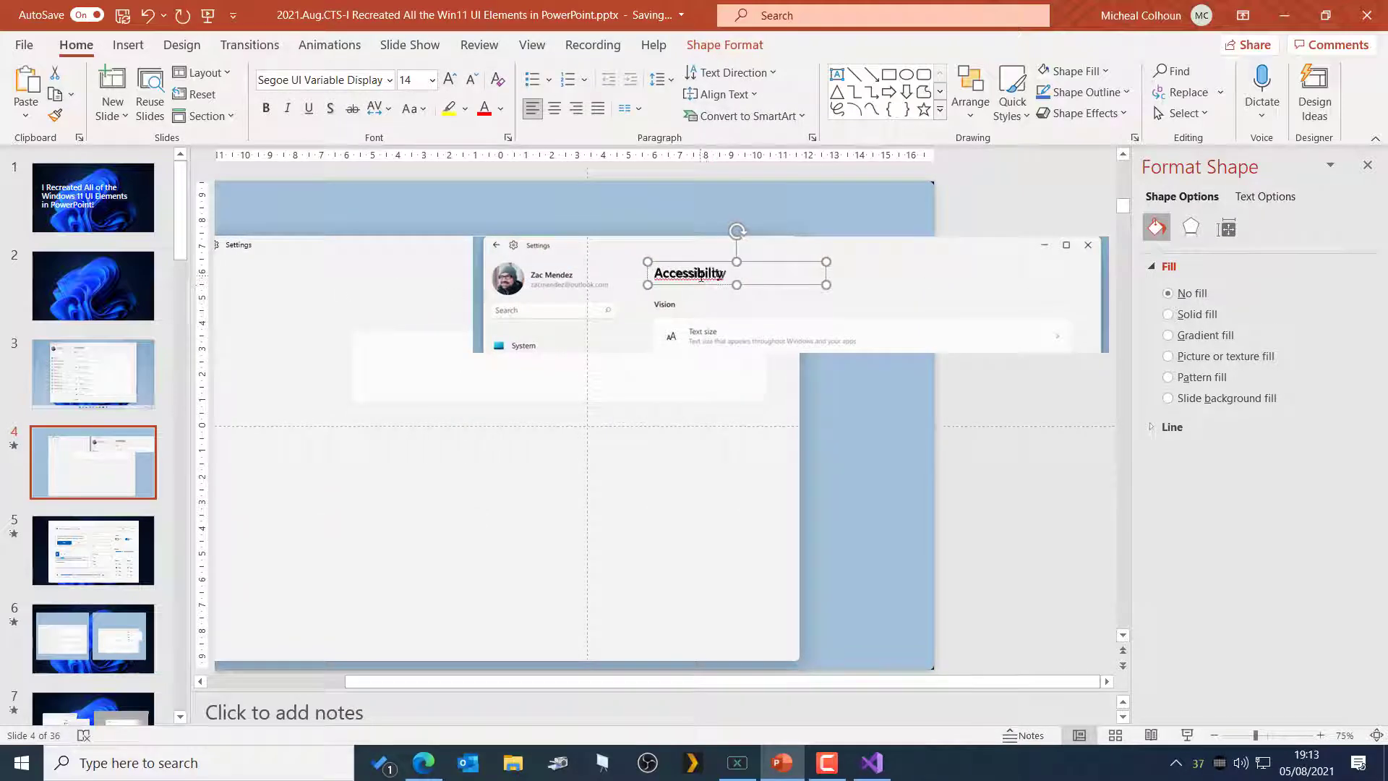
key(ctrl+z)
drag(390, 284, 390, 319)
double_click(393, 307)
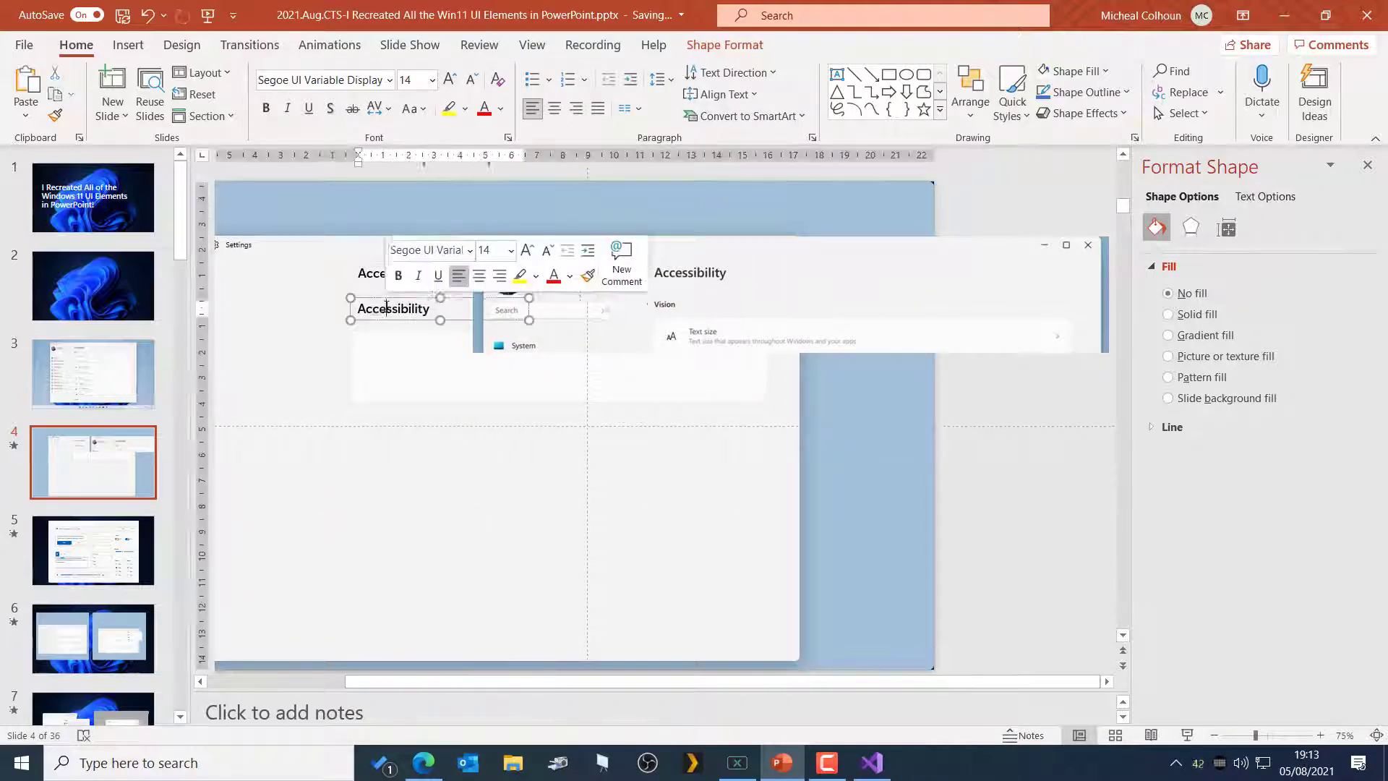
text(Vision)
Shorten the blank row shape from its bottom edge and paste the chevron icon into it.
click(650, 335)
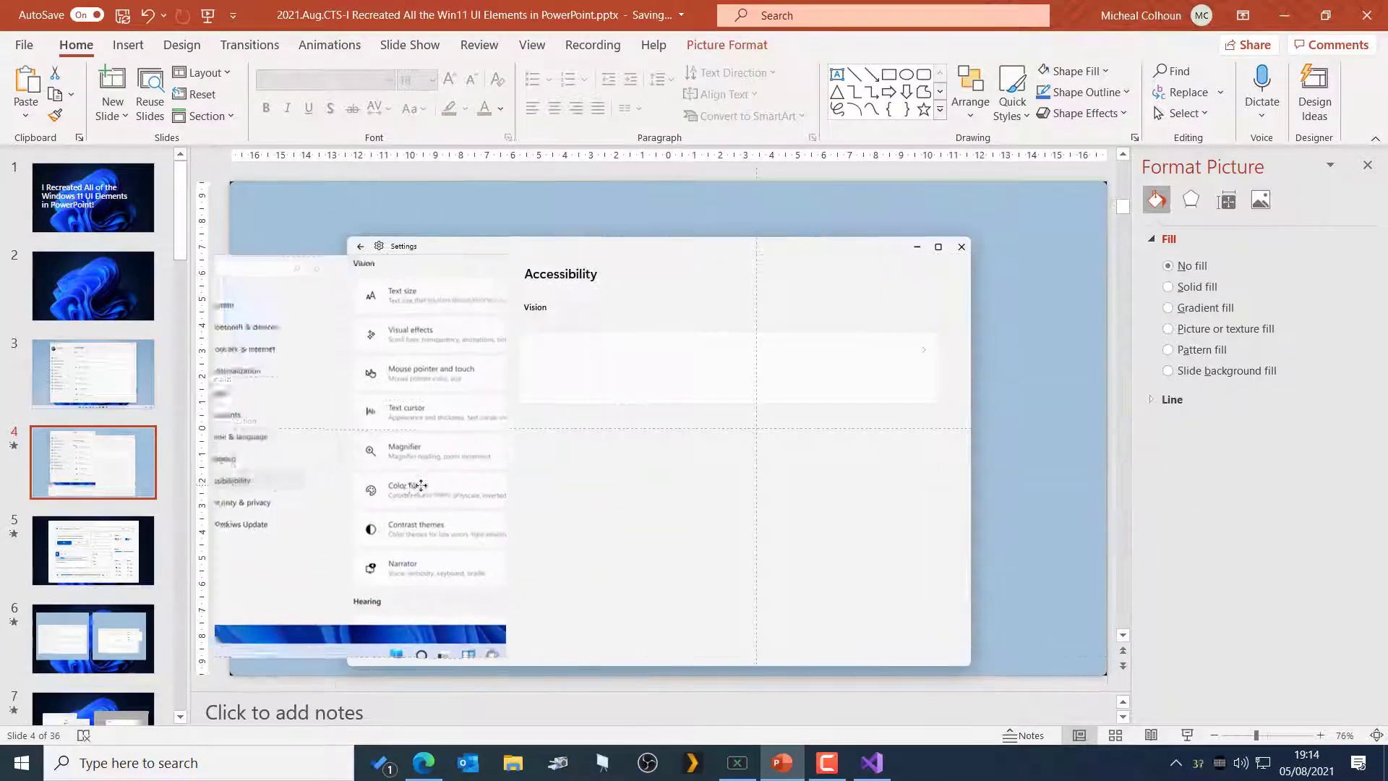
click(573, 335)
scroll(573, 335, up, 5)
drag(1309, 565, 1286, 427)
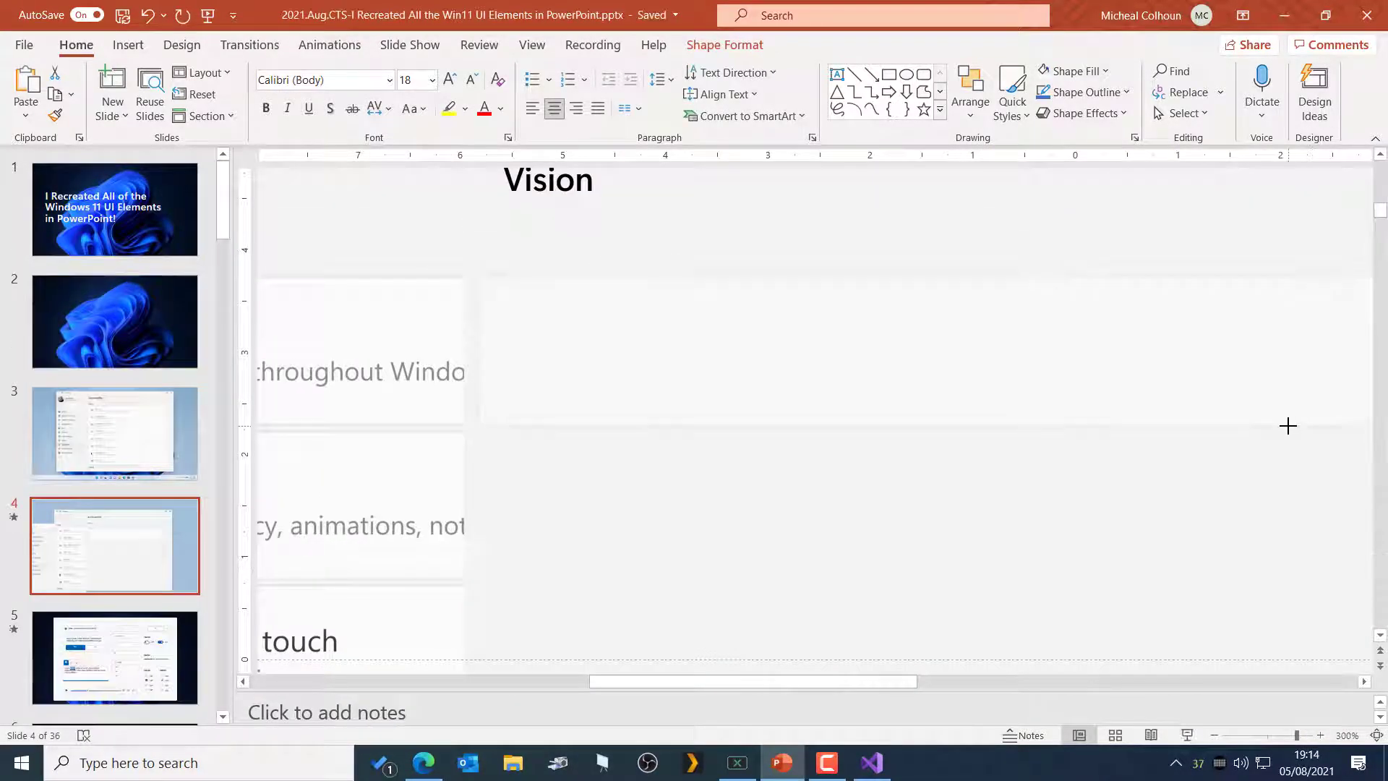
scroll(744, 288, down, 5)
click(744, 289)
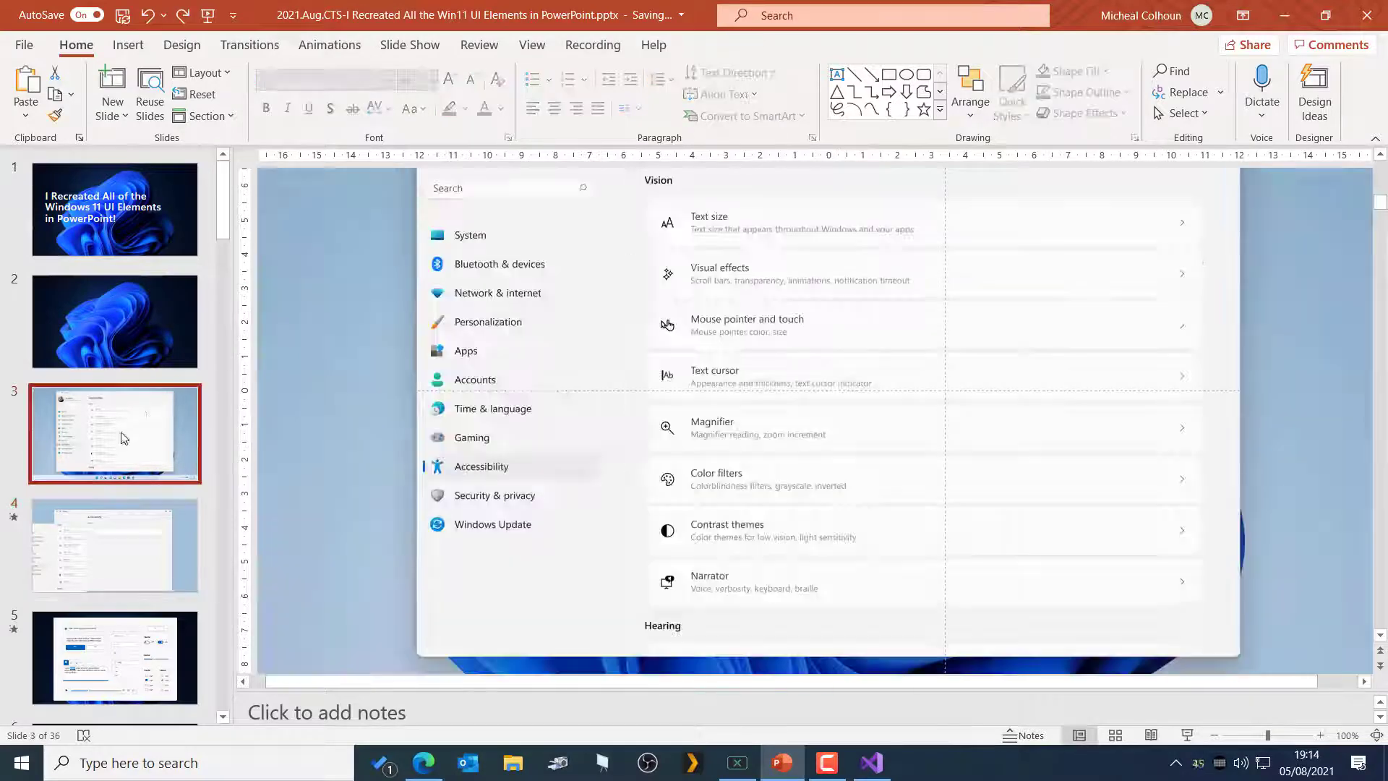
key(ctrl+v)
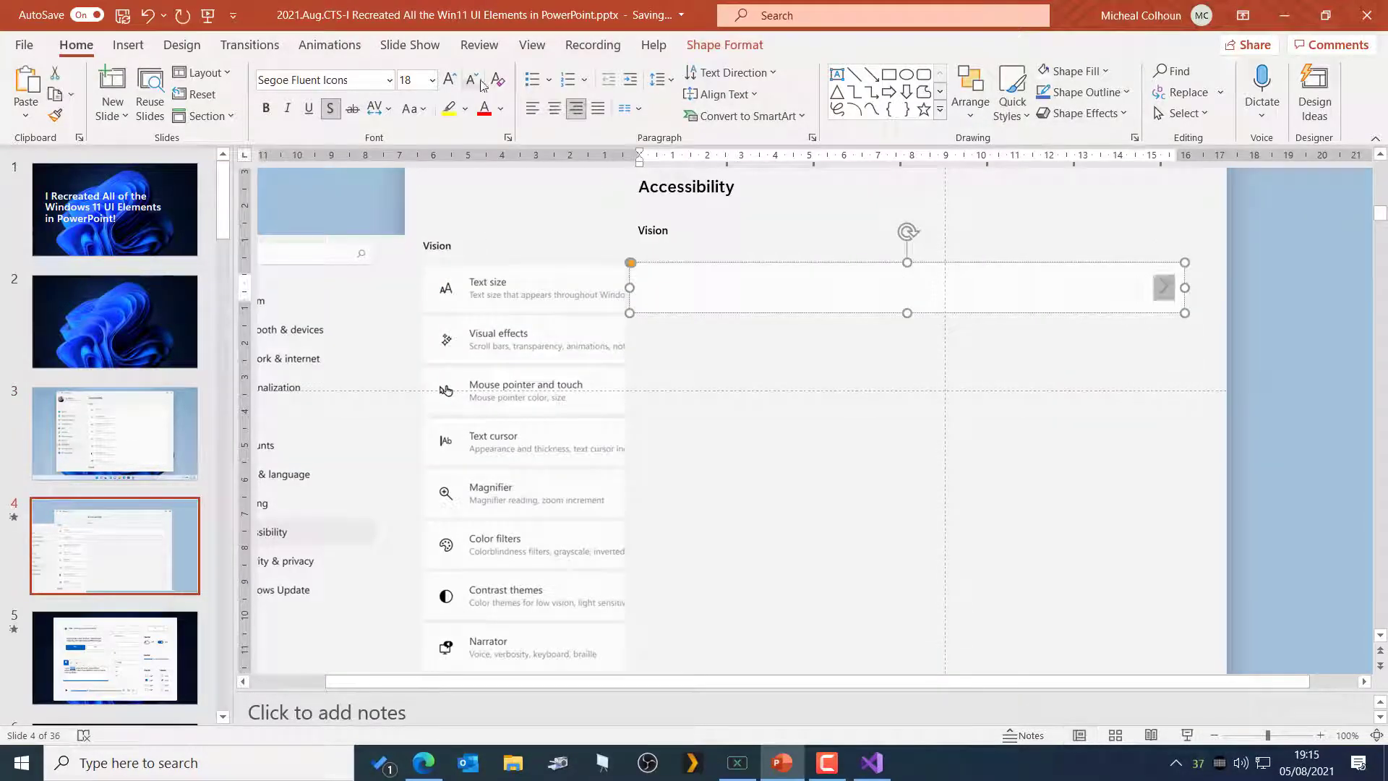
Paste another copy of the white Text size row box, removing the extra copy.
scroll(732, 439, up, 4)
click(732, 439)
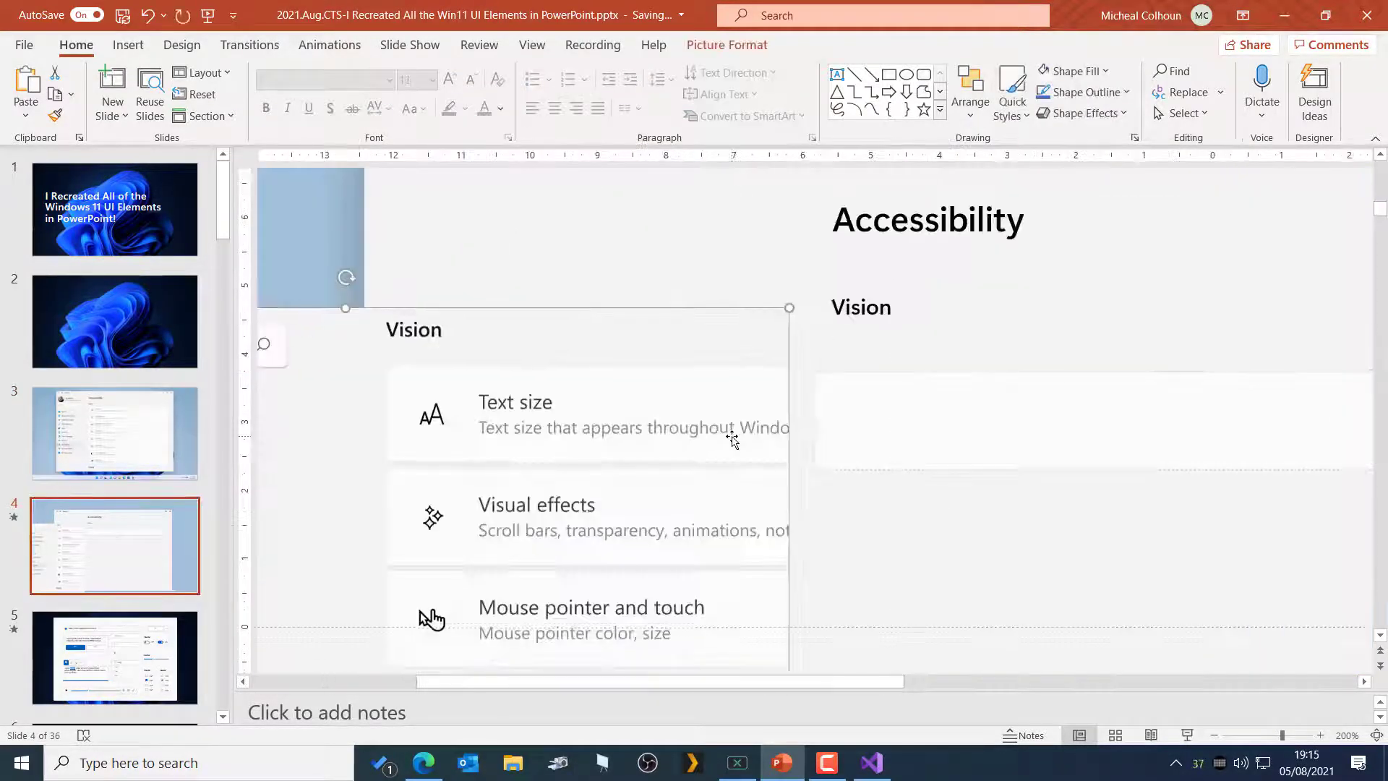
click(940, 419)
scroll(1010, 453, down, 1)
scroll(1011, 453, down, 3)
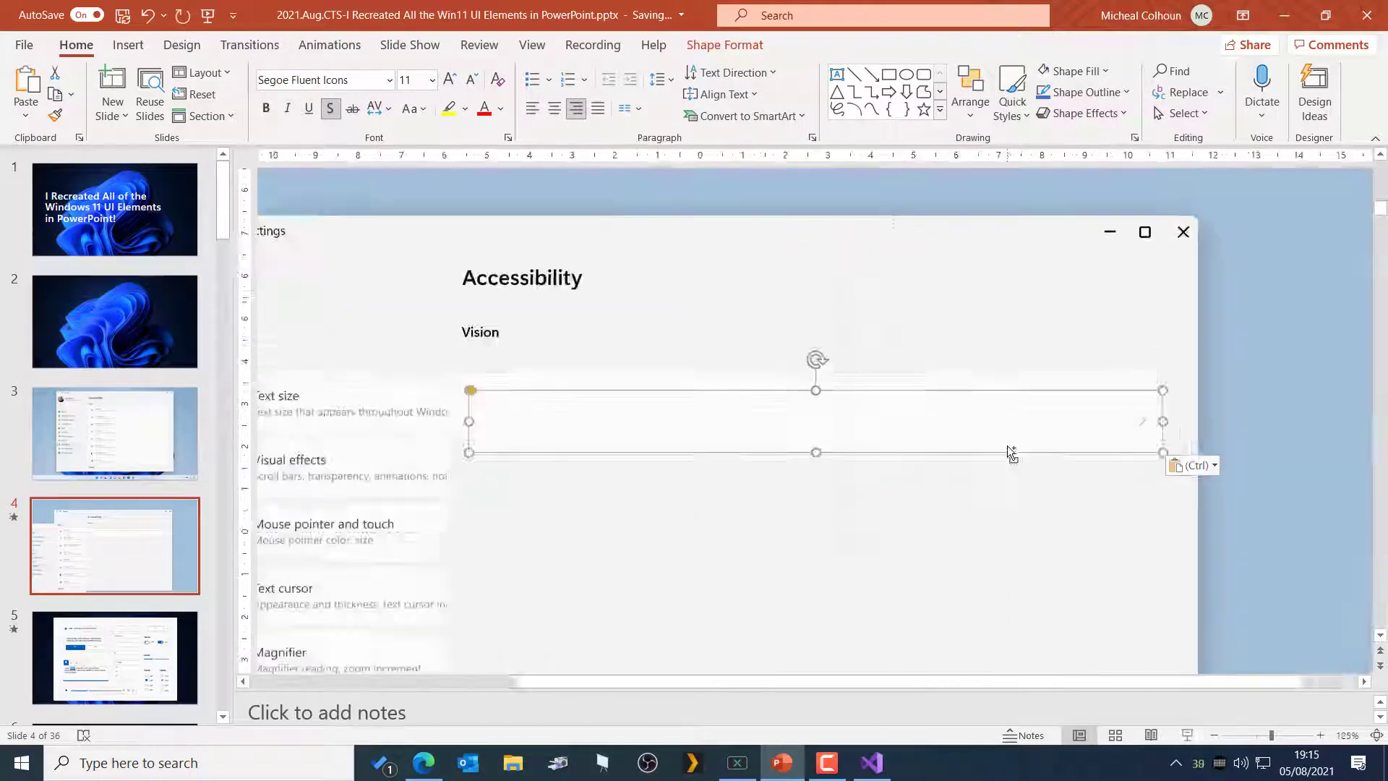
scroll(1094, 300, up, 4)
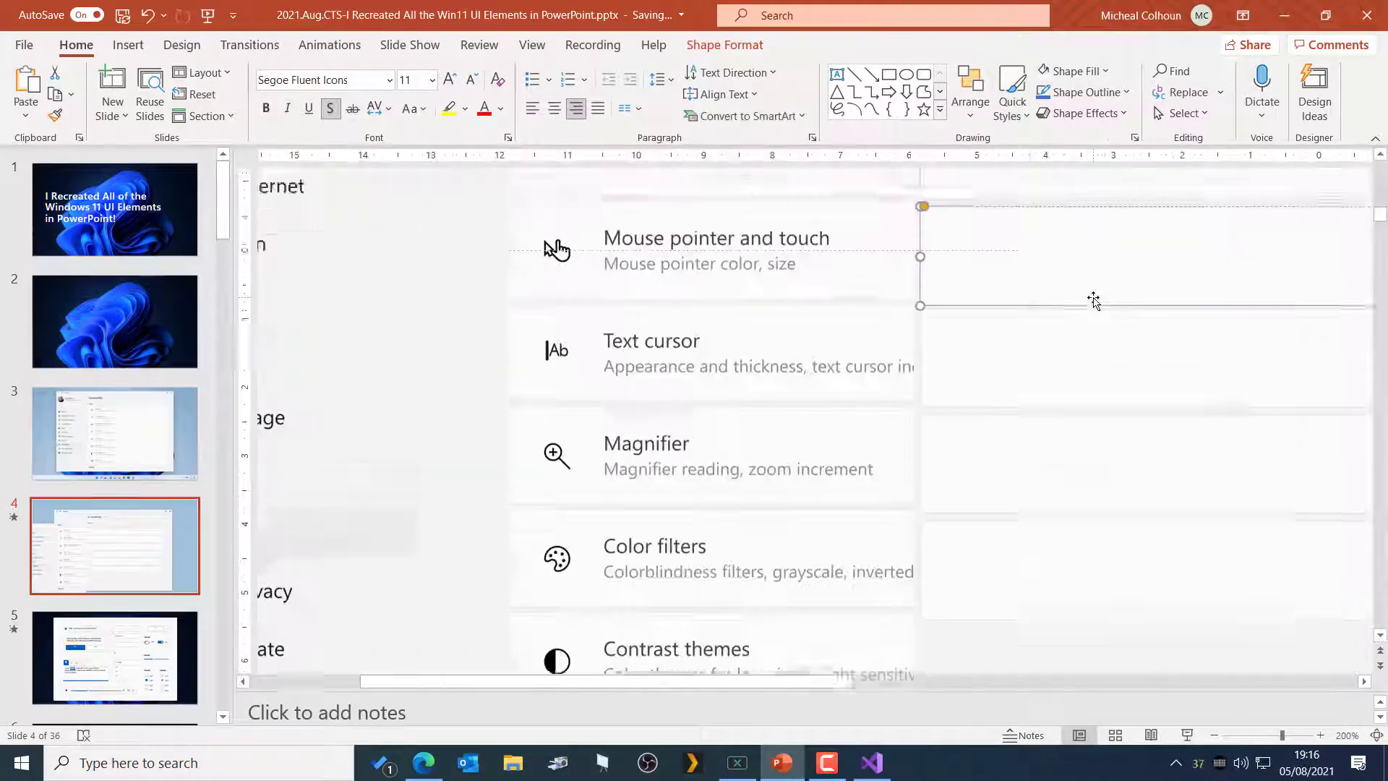
scroll(1094, 300, down, 2)
scroll(824, 456, up, 2)
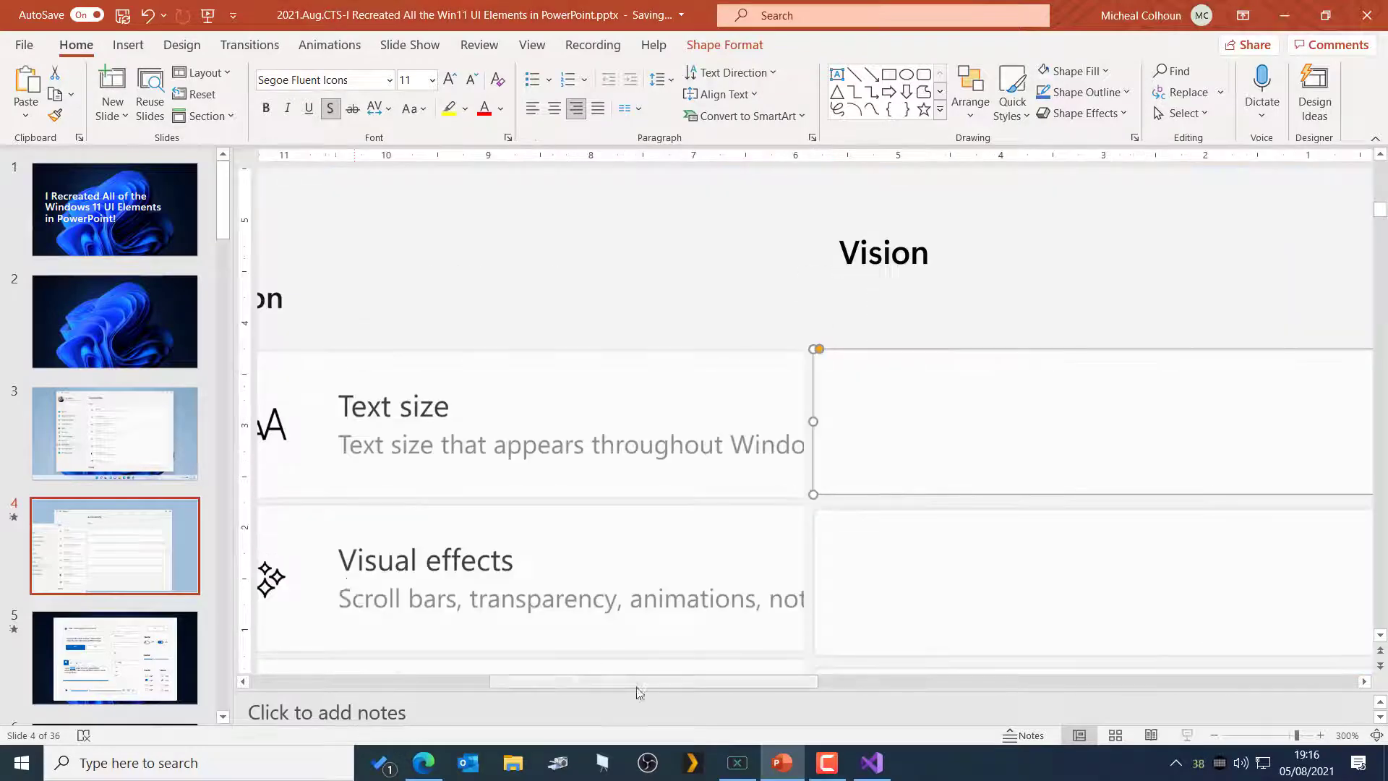
scroll(600, 477, down, 4)
scroll(698, 406, down, 3)
key(ctrl+v)
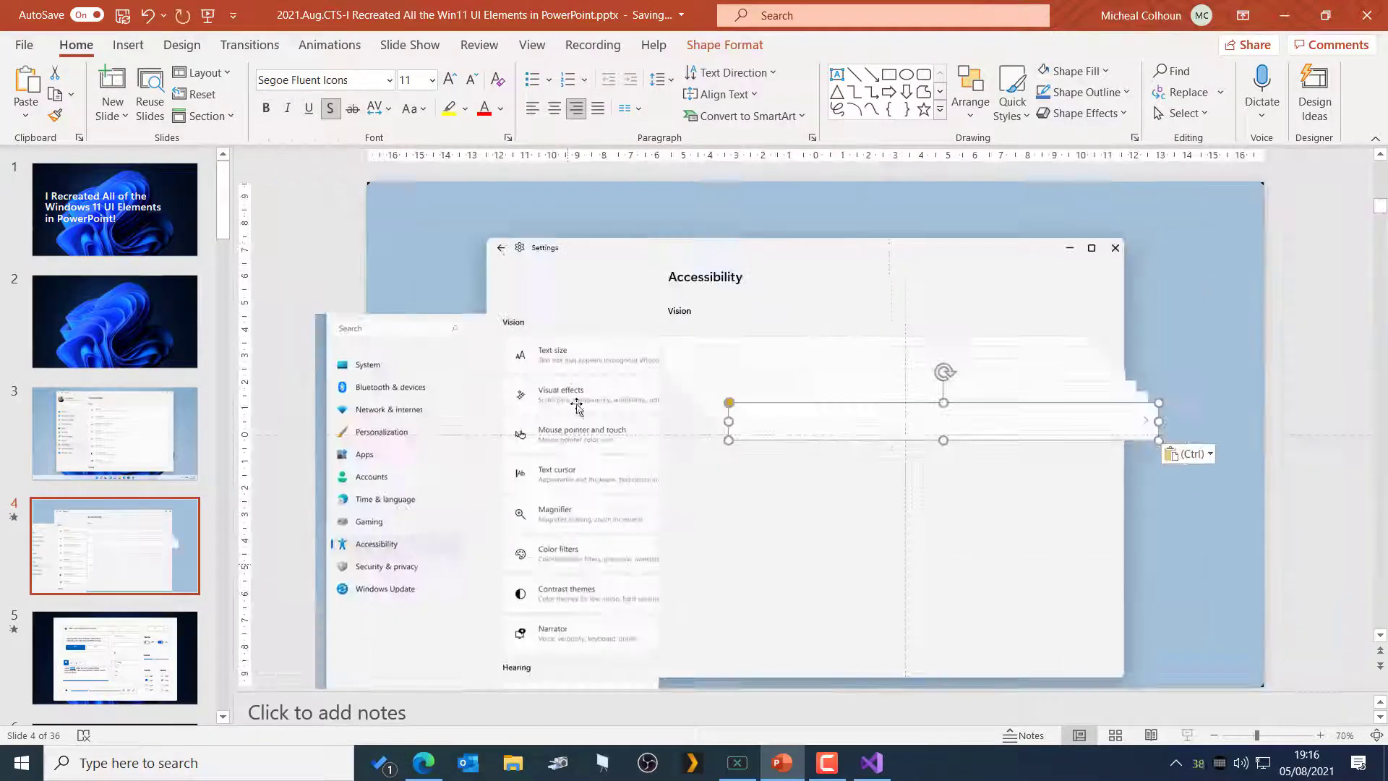
scroll(573, 579, up, 3)
scroll(567, 535, down, 3)
key(Delete)
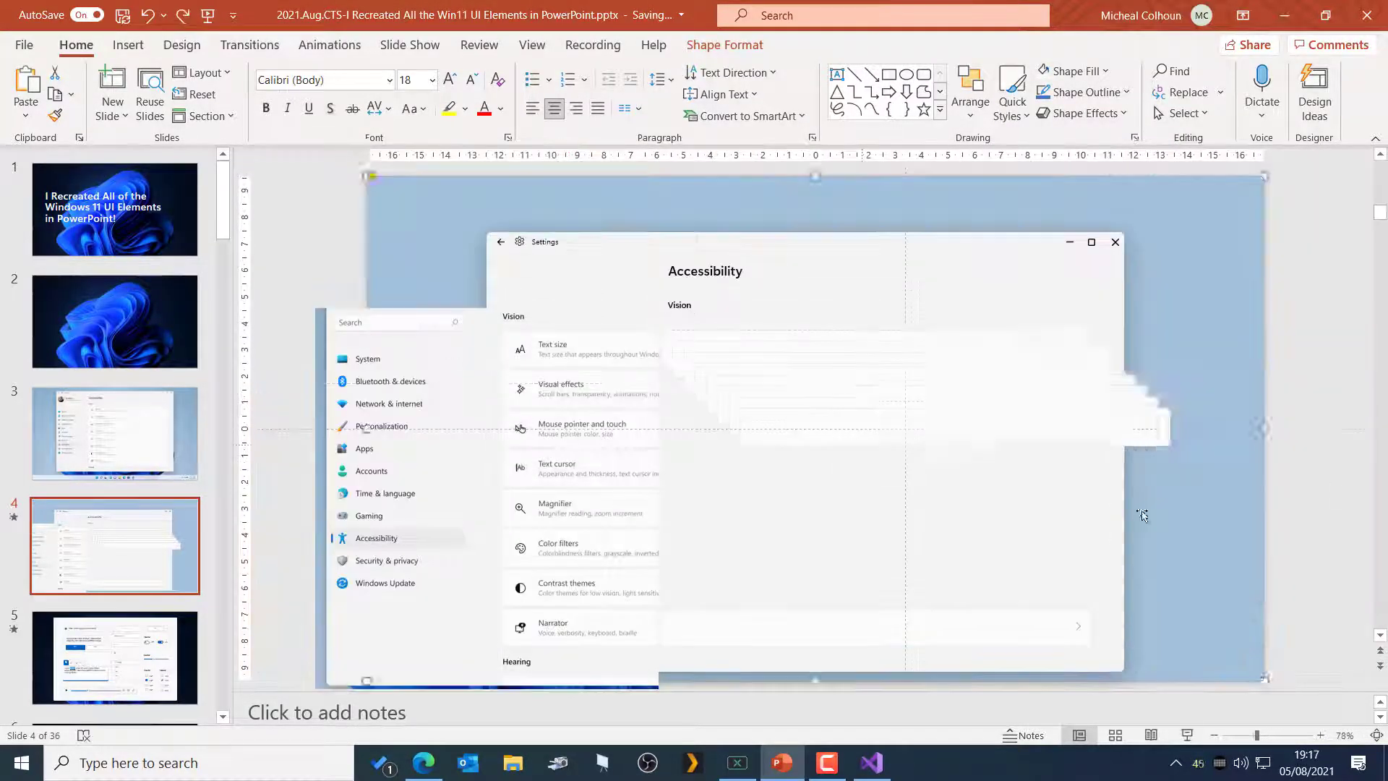
Distribute the stacked row boxes vertically down the mock window.
click(1296, 326)
click(970, 102)
click(1131, 402)
click(1269, 501)
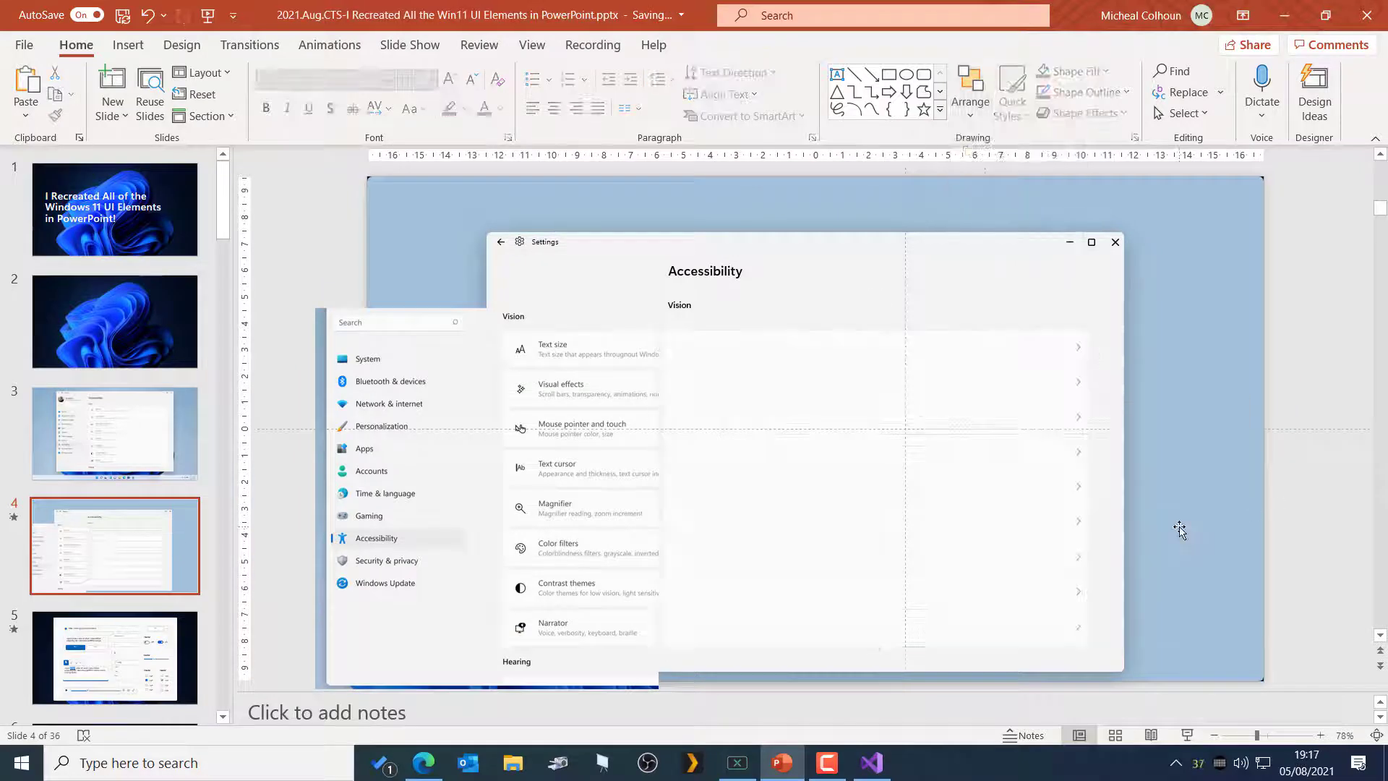
Move the reference sidebar screenshot up and to the left, out of the way.
drag(1177, 651, 654, 329)
click(970, 101)
click(1161, 576)
drag(448, 410, 405, 394)
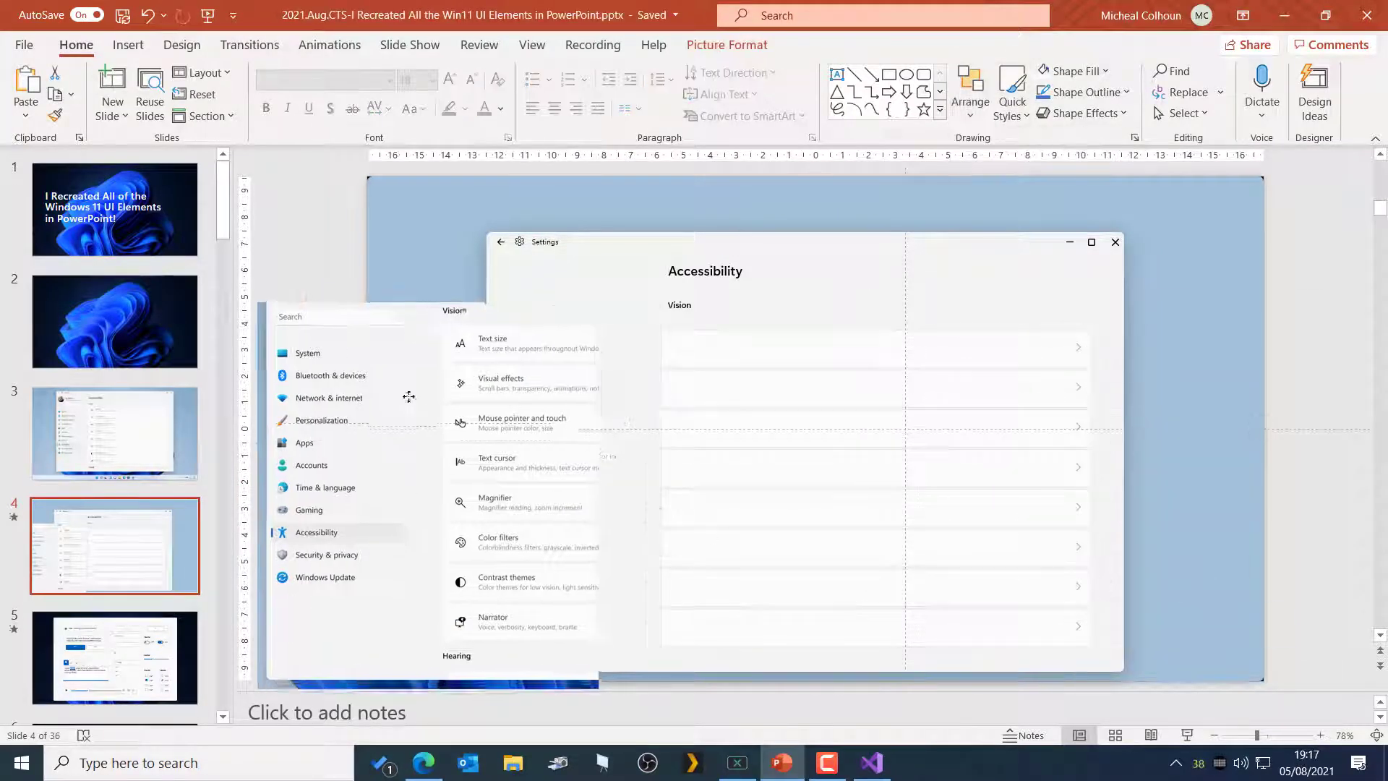
click(697, 312)
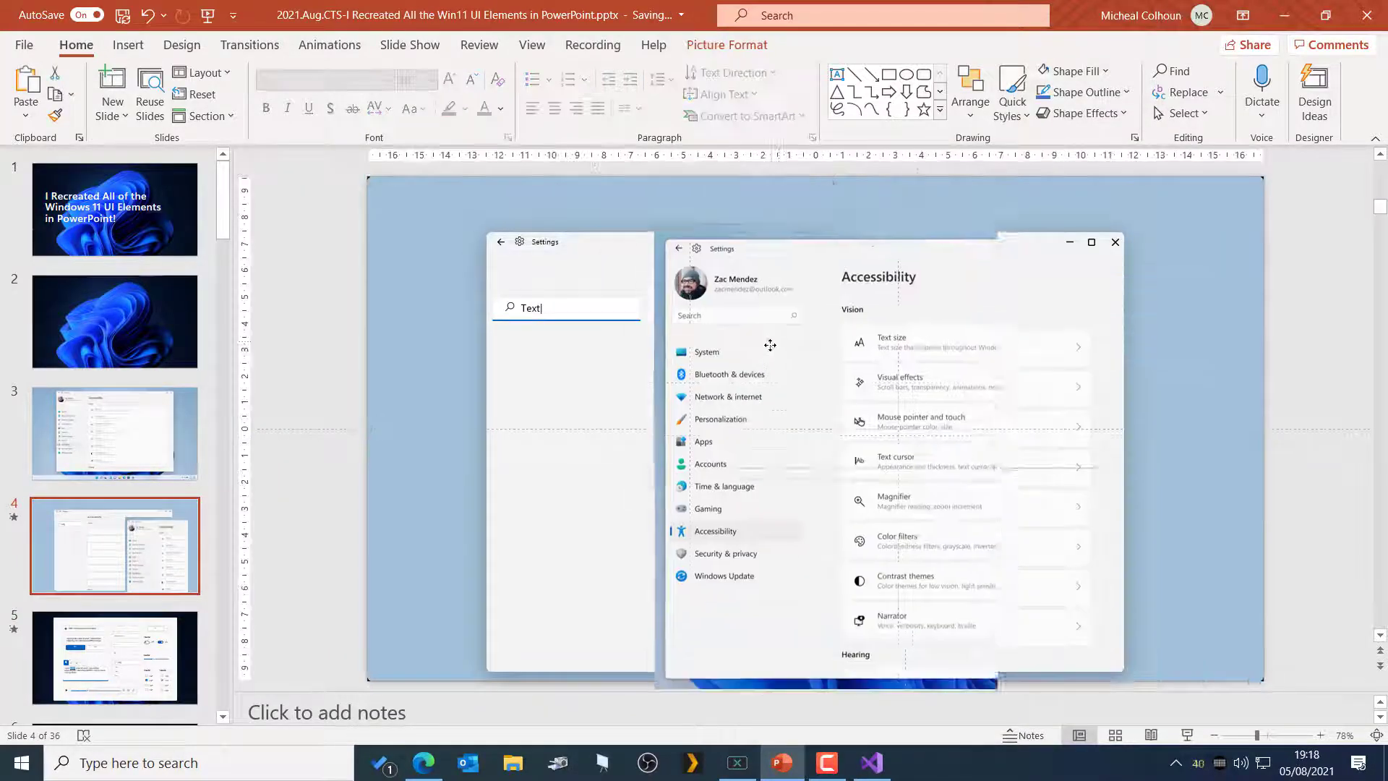
Nudge the reference screenshot and give the circular profile photo a 4½ pt border.
drag(770, 345, 777, 339)
click(534, 377)
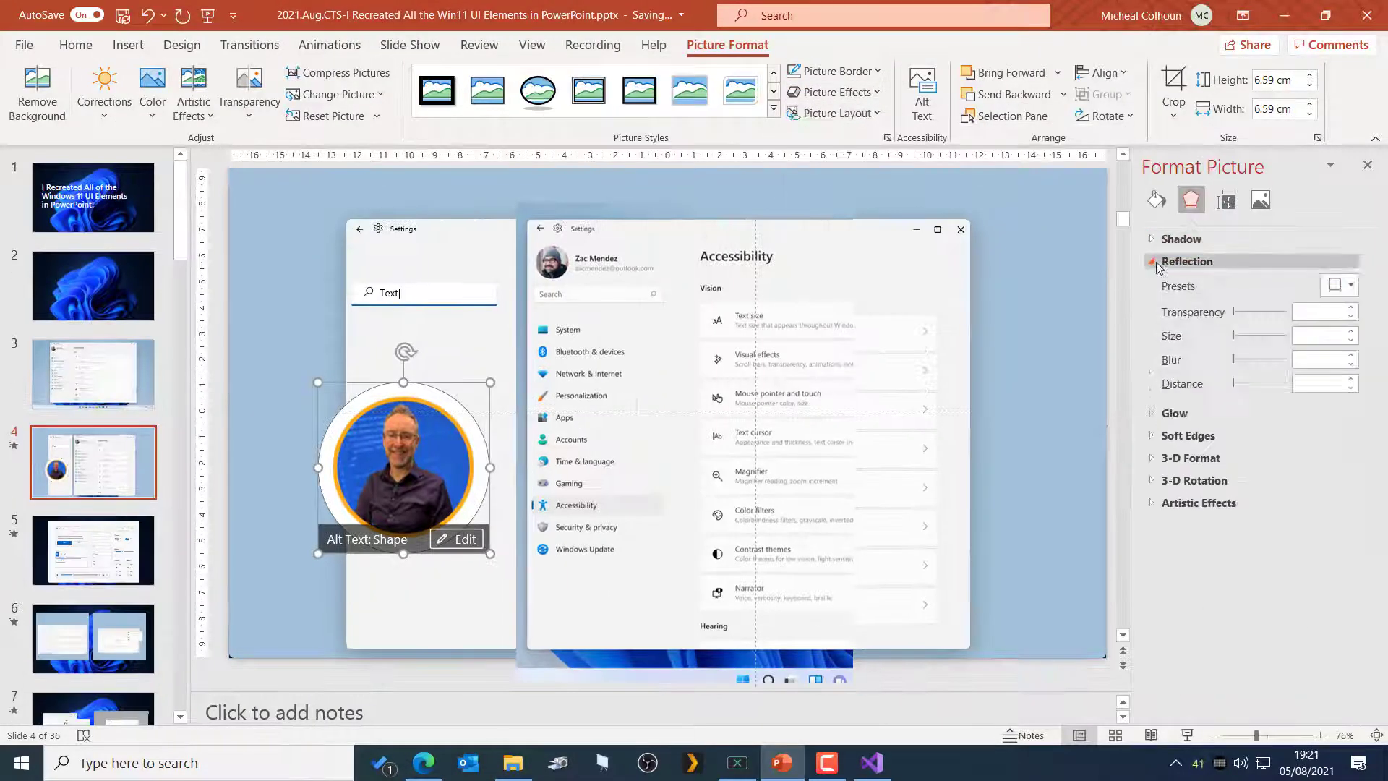
click(1198, 611)
click(1342, 397)
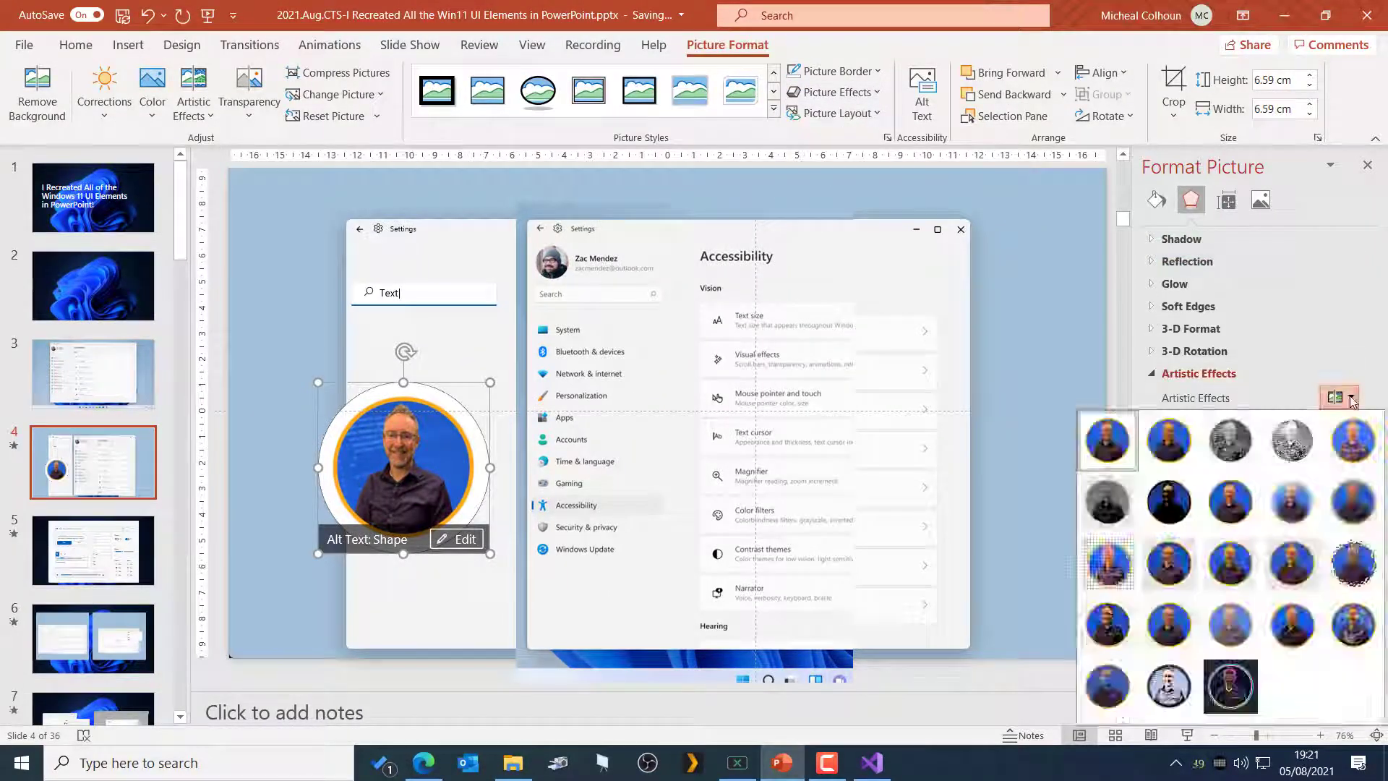
click(441, 465)
click(835, 71)
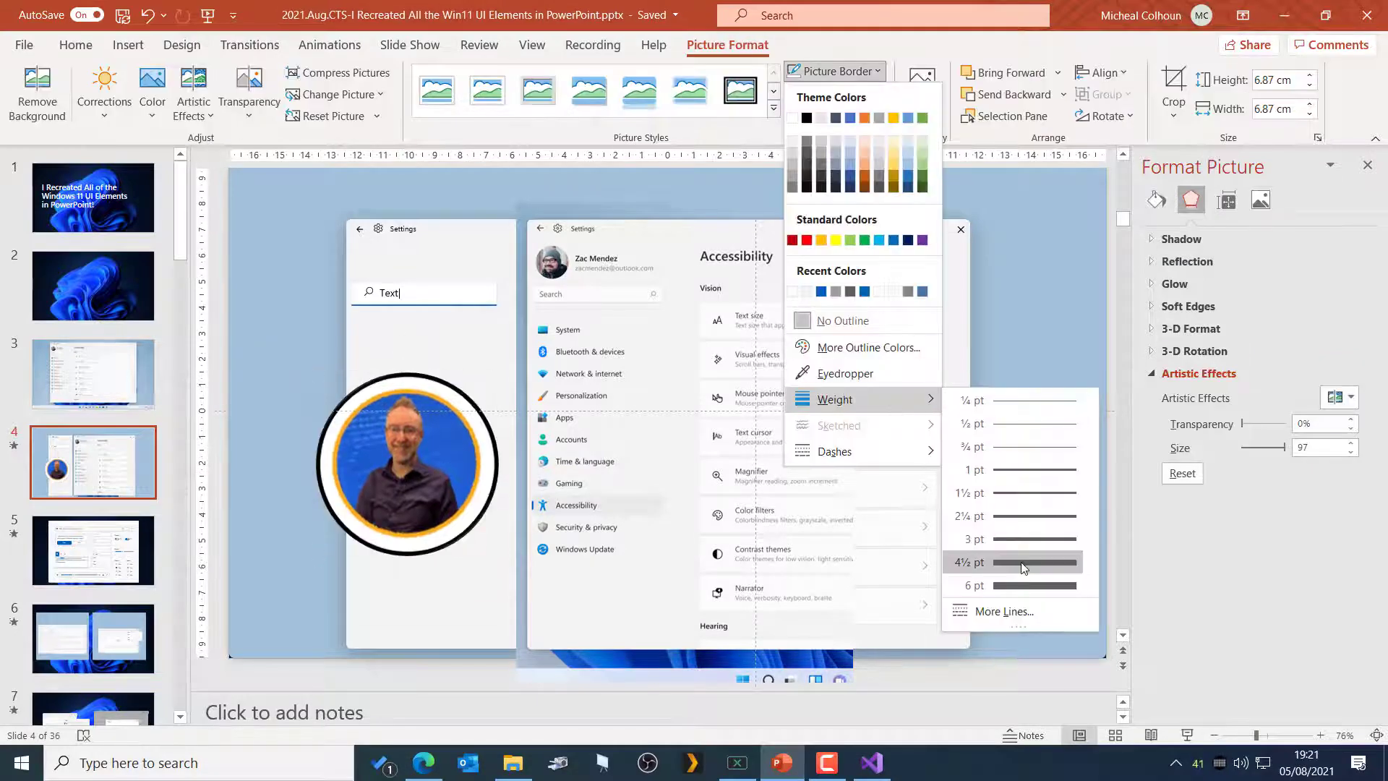
click(1022, 561)
Resize the circular photo to 9.23 cm, adjust its crop, and reposition the search box.
drag(318, 375, 260, 322)
click(1260, 199)
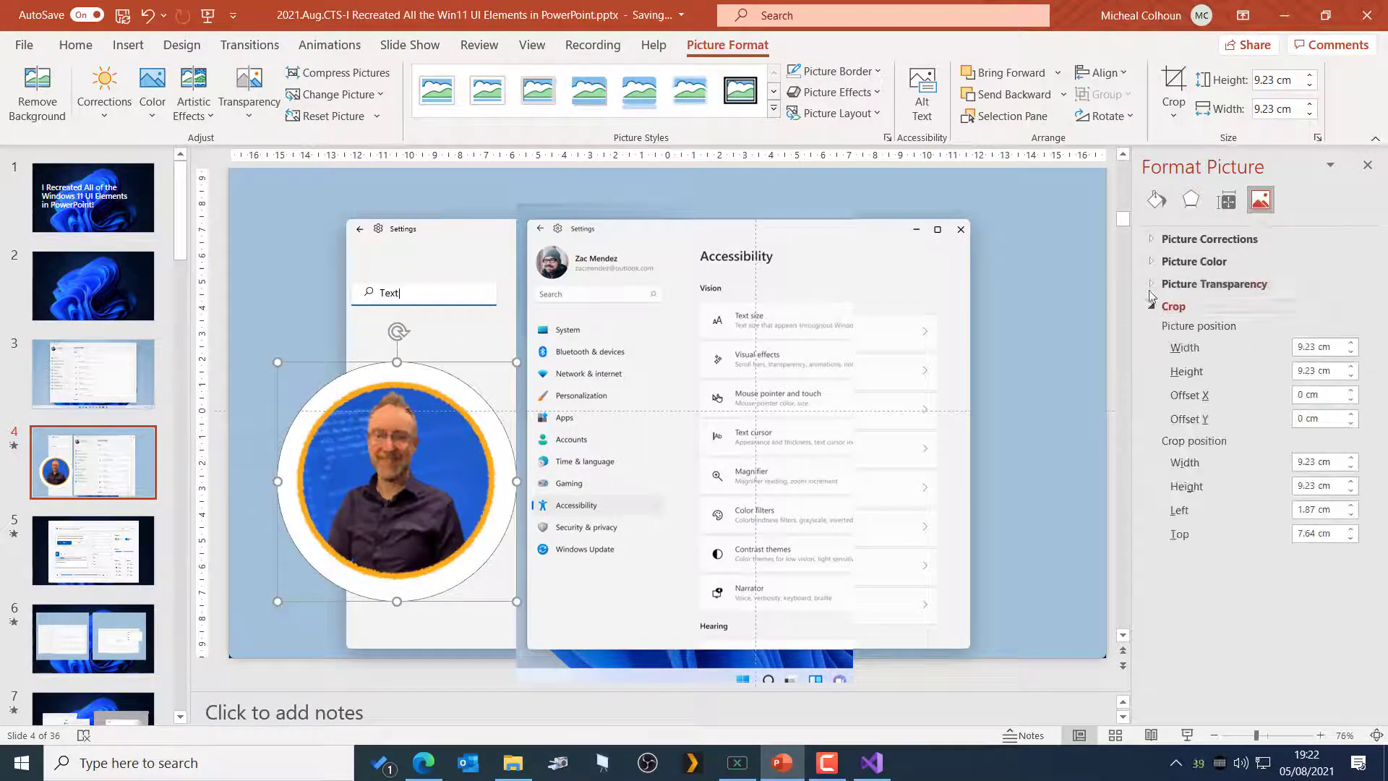
click(1152, 284)
click(1153, 261)
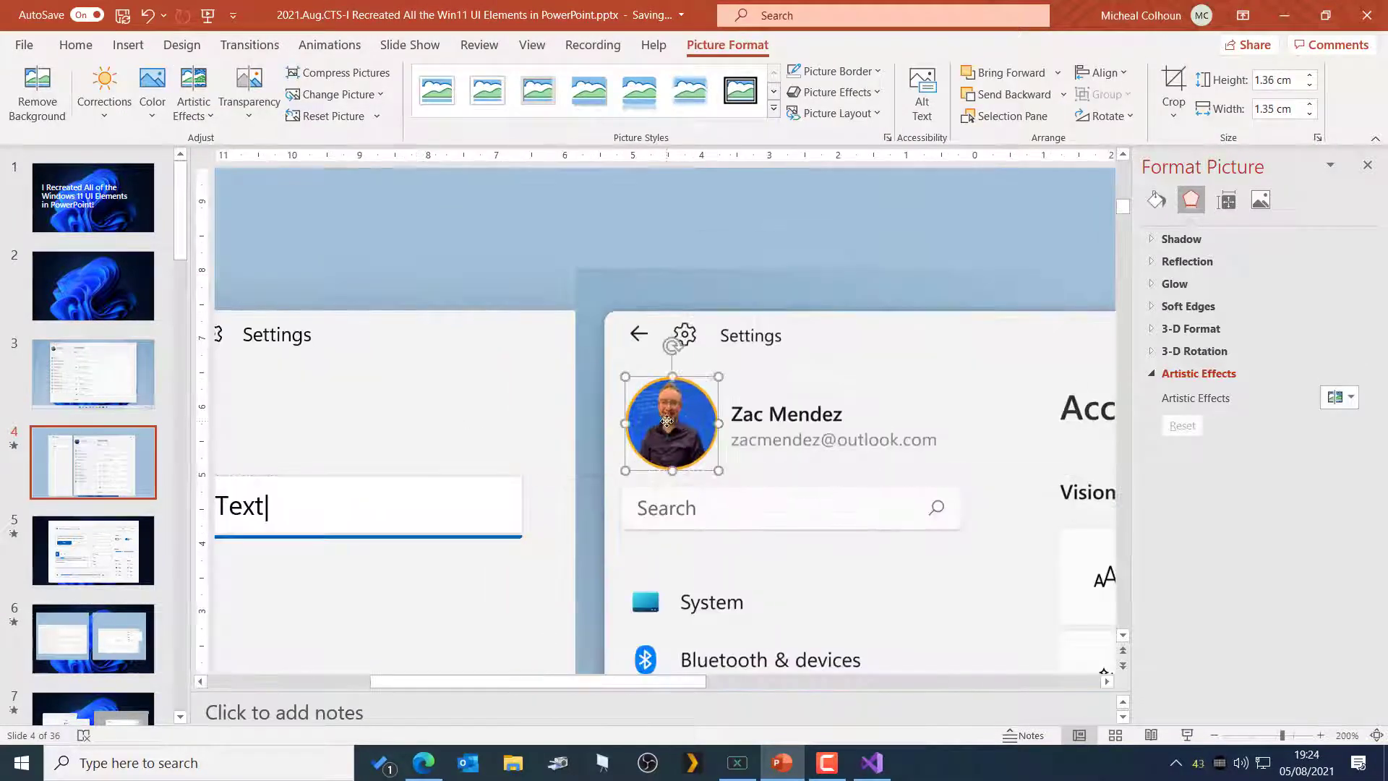
ctrl+scroll(667, 420, down, 5)
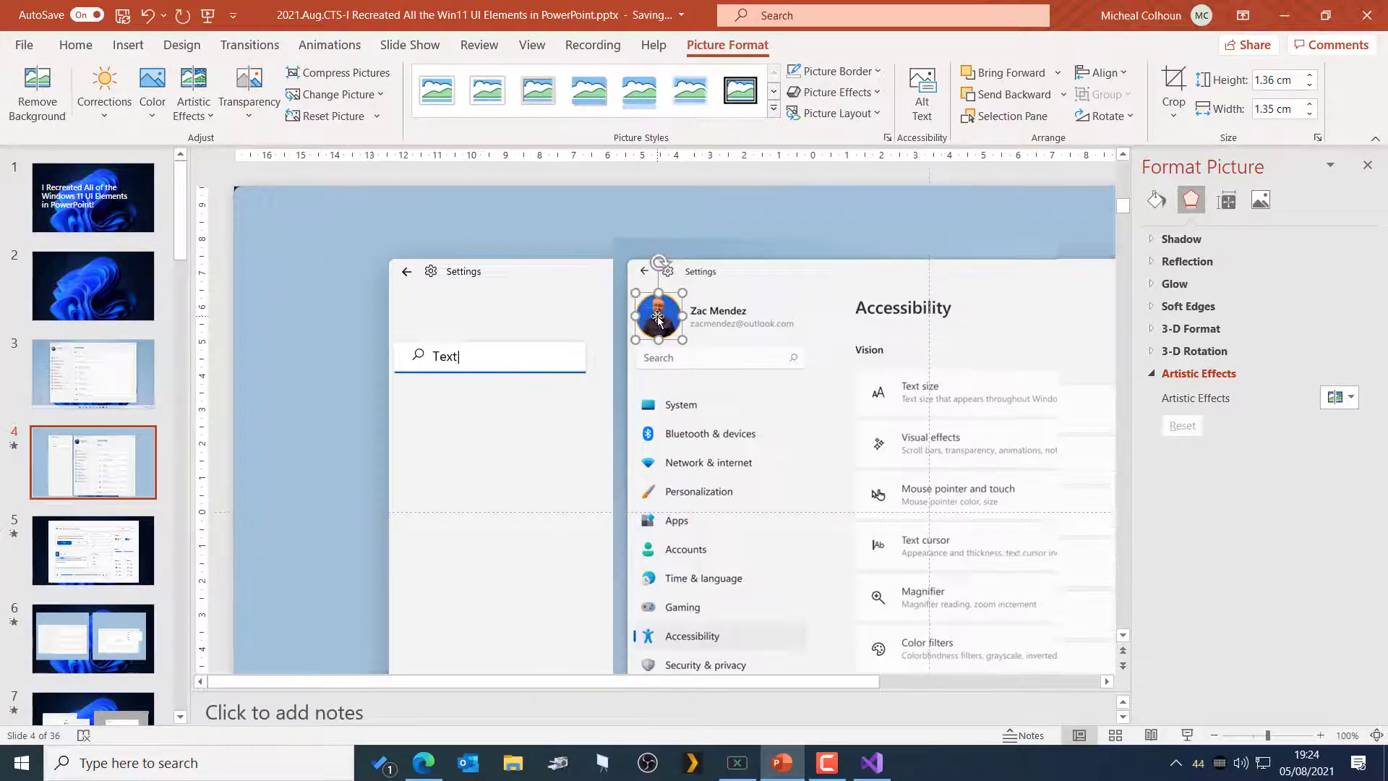
click(535, 372)
drag(536, 372, 778, 378)
Type the account's full name and, on a second line, the e-mail beside the profile photo.
click(1181, 266)
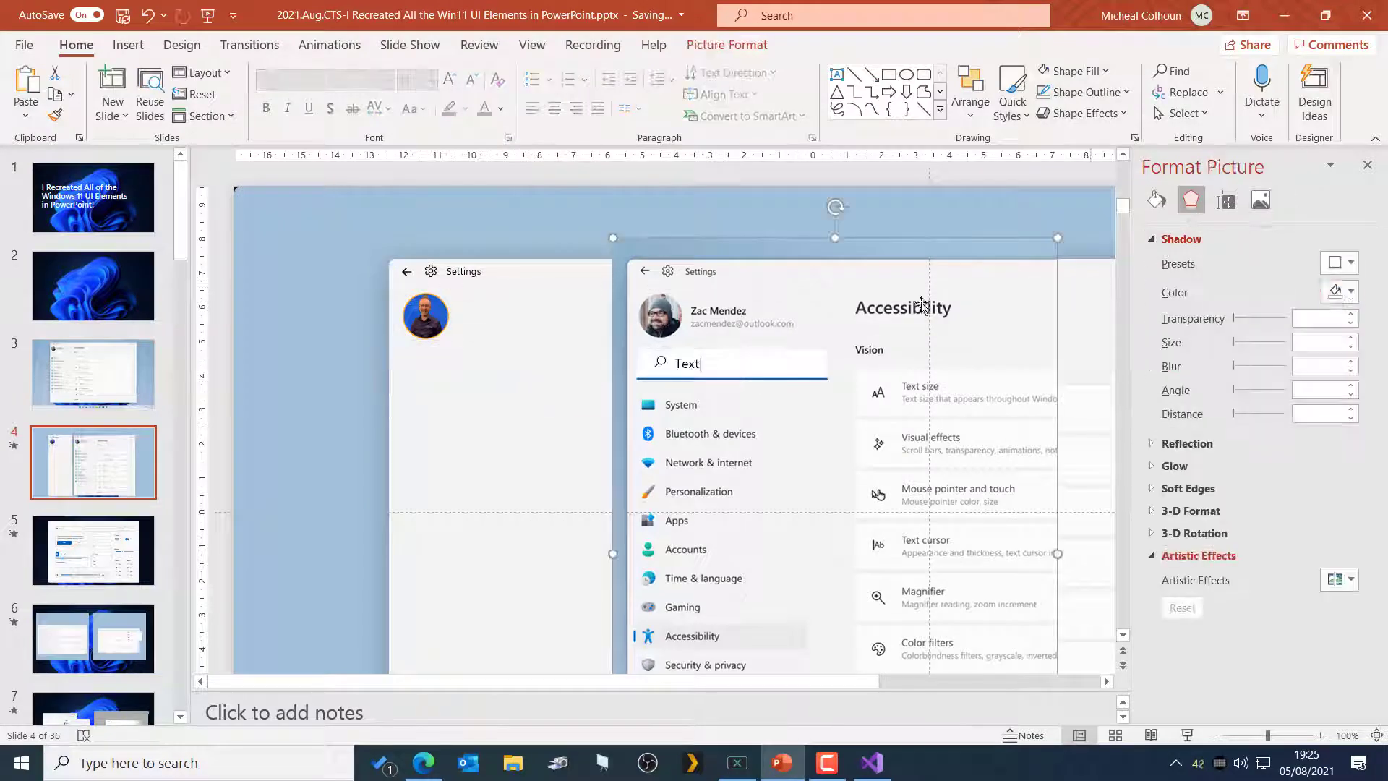
click(1350, 318)
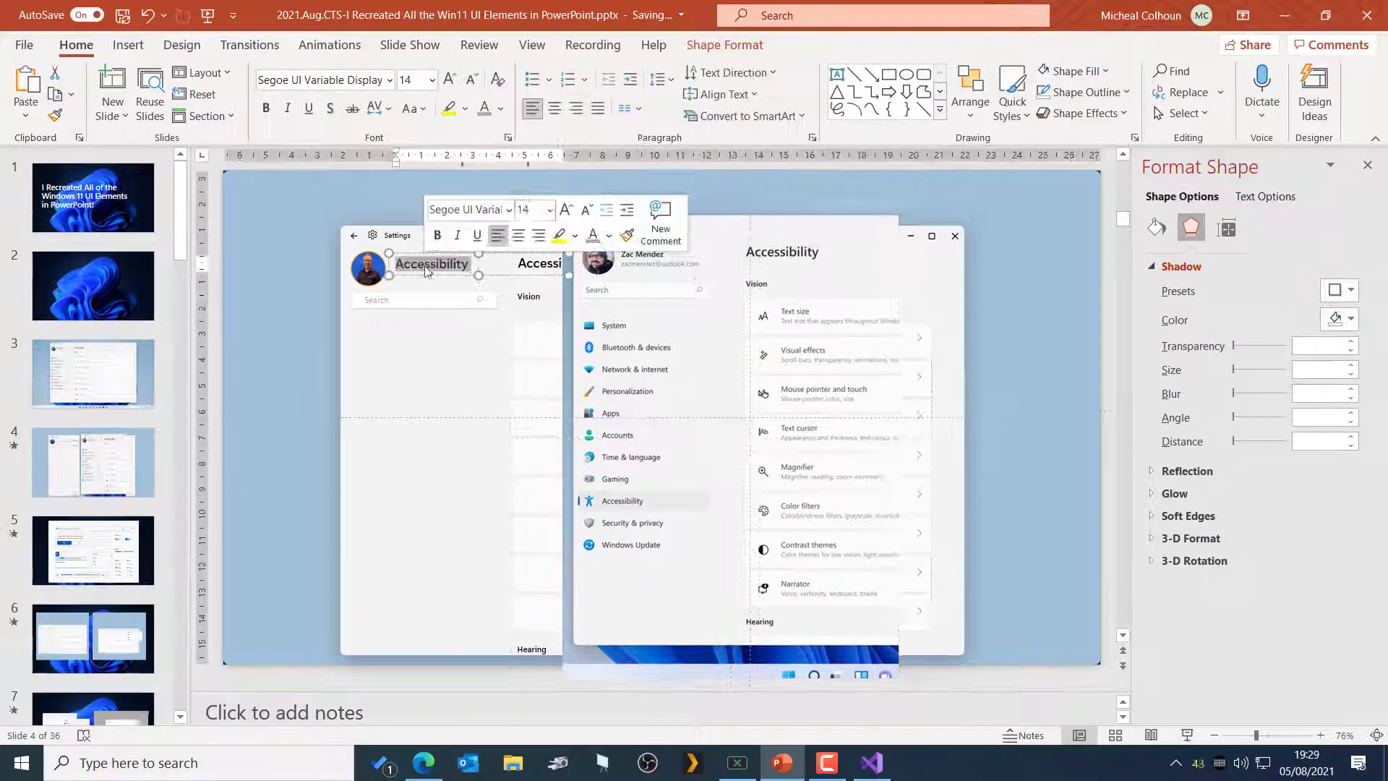
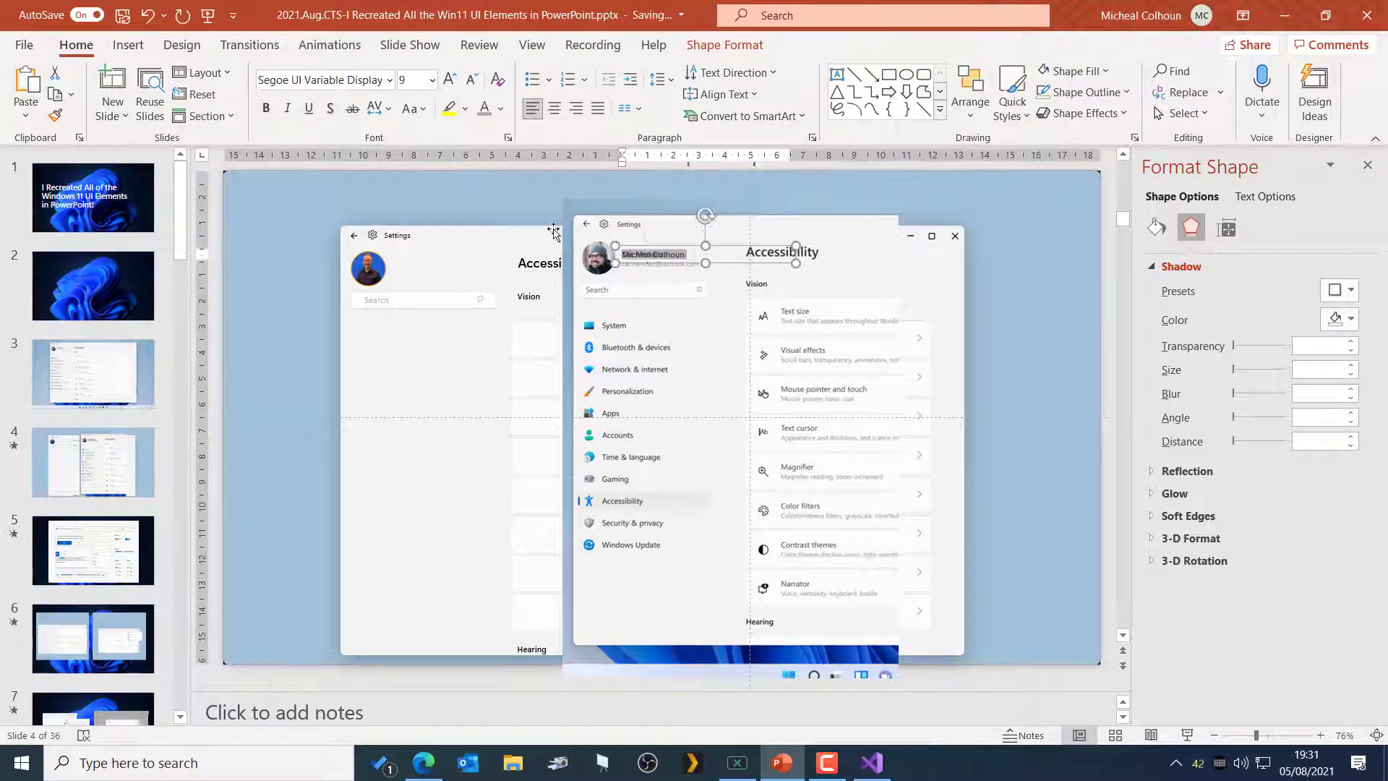
click(428, 268)
key(Return)
text(Micheal)
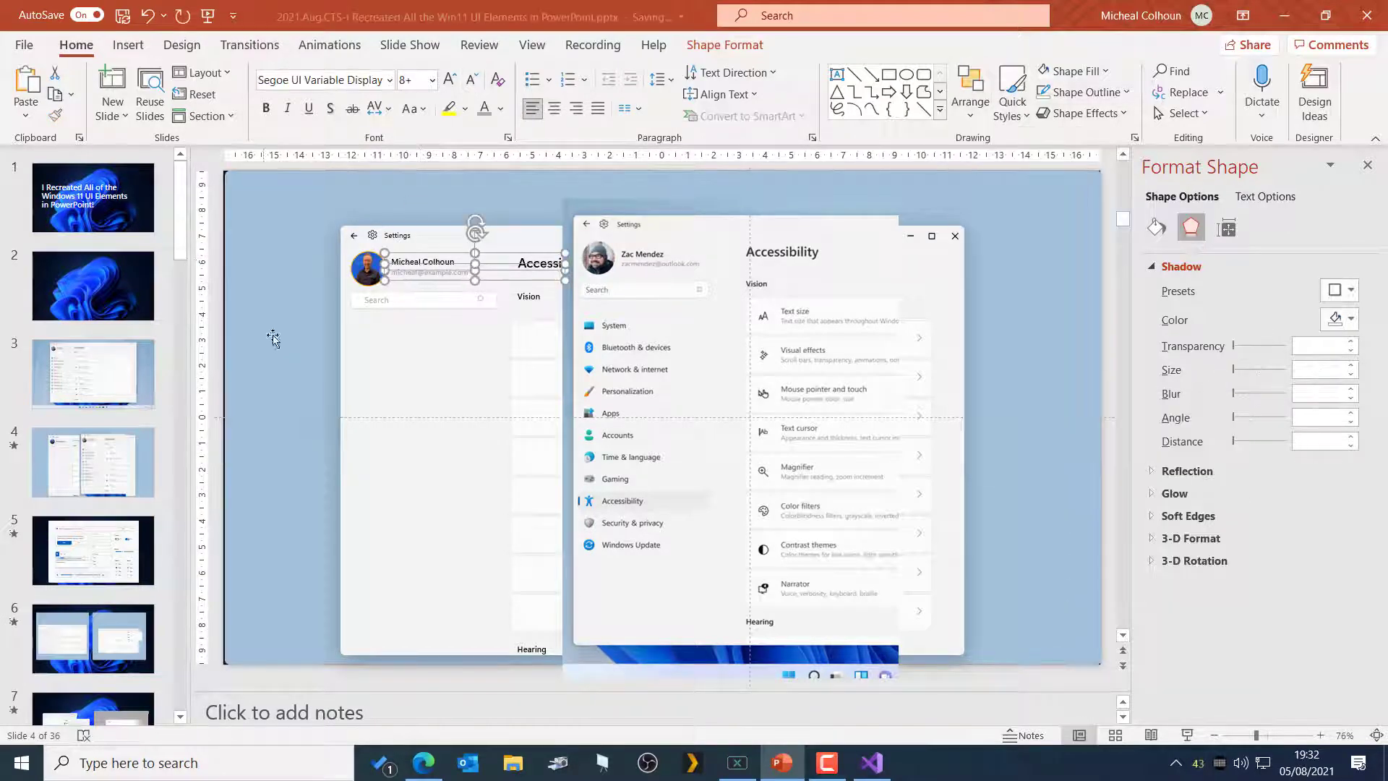
click(307, 336)
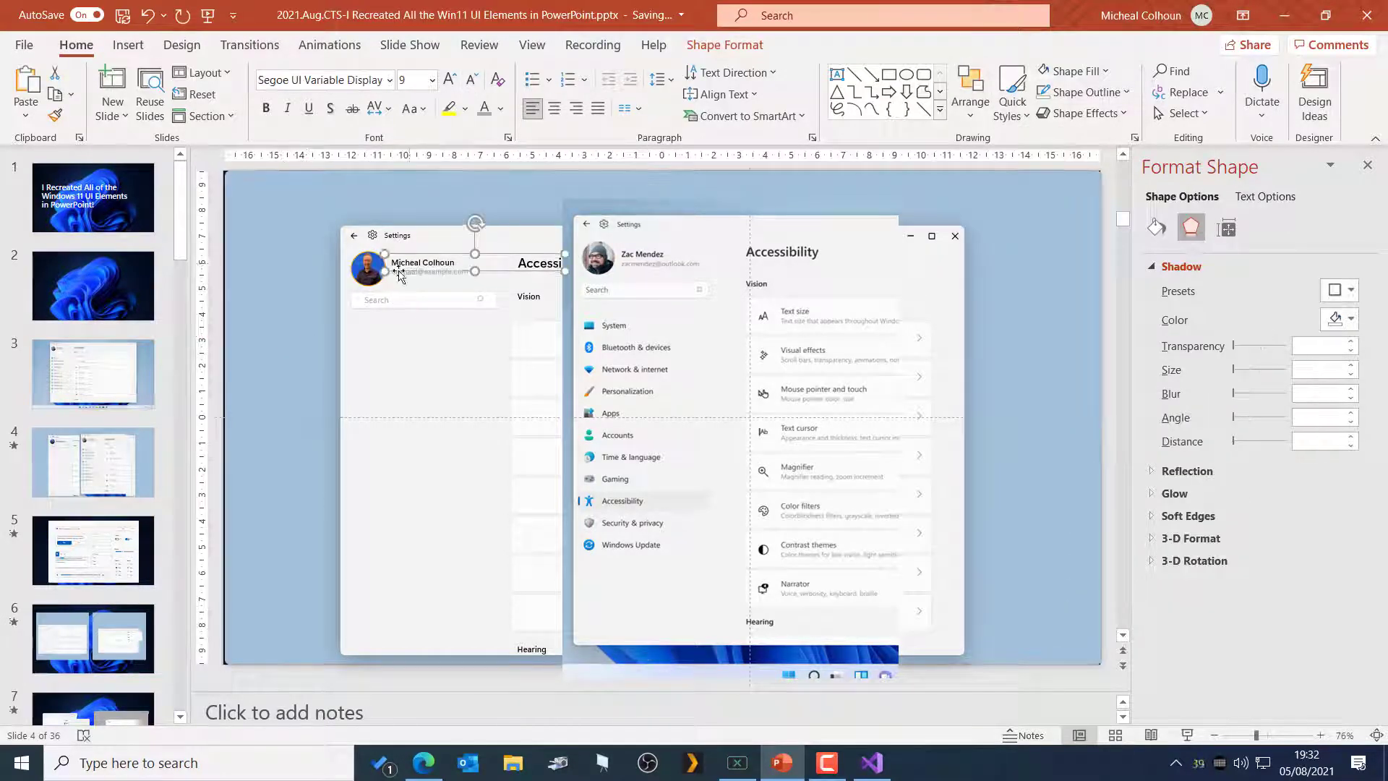
Shift the reference screenshot right, create a 'System' label, and duplicate it repeatedly.
drag(649, 311, 818, 311)
click(441, 258)
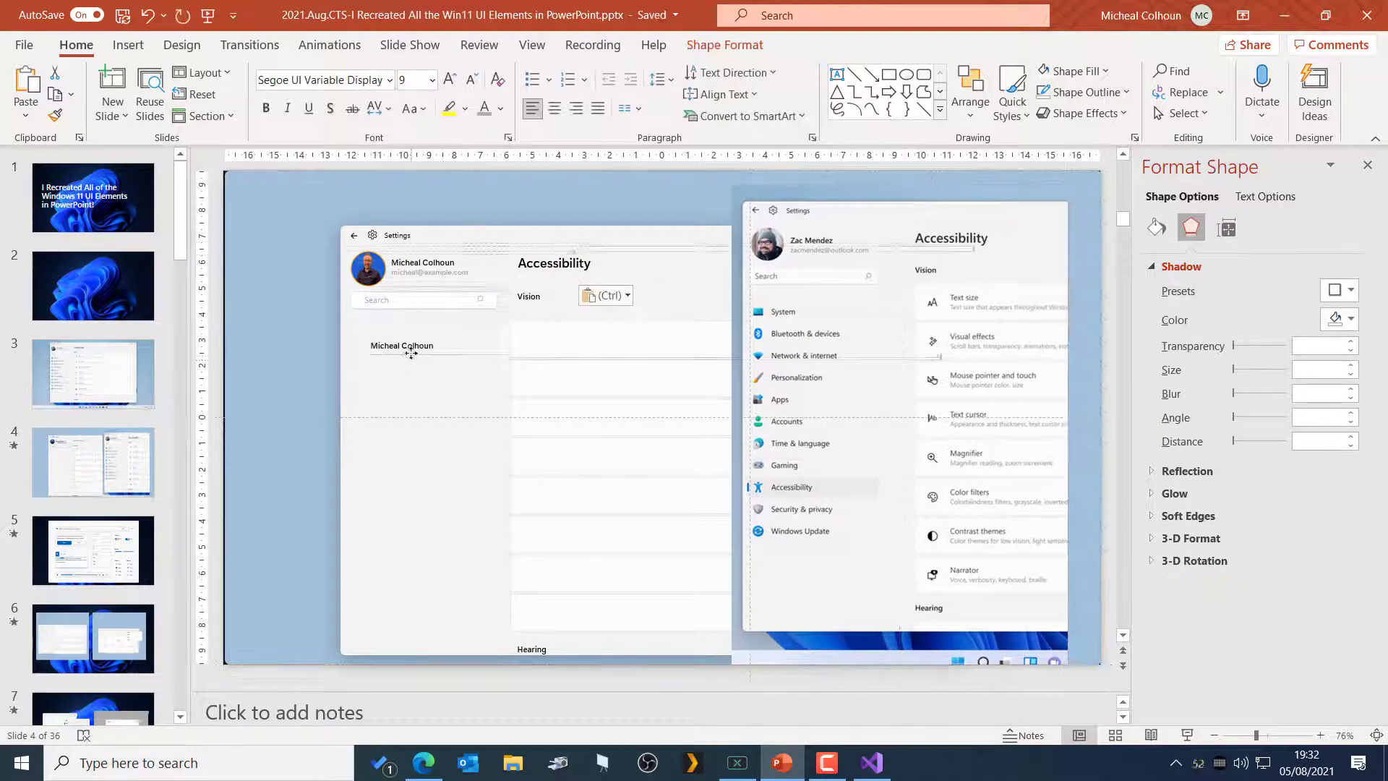
double_click(383, 349)
text(System)
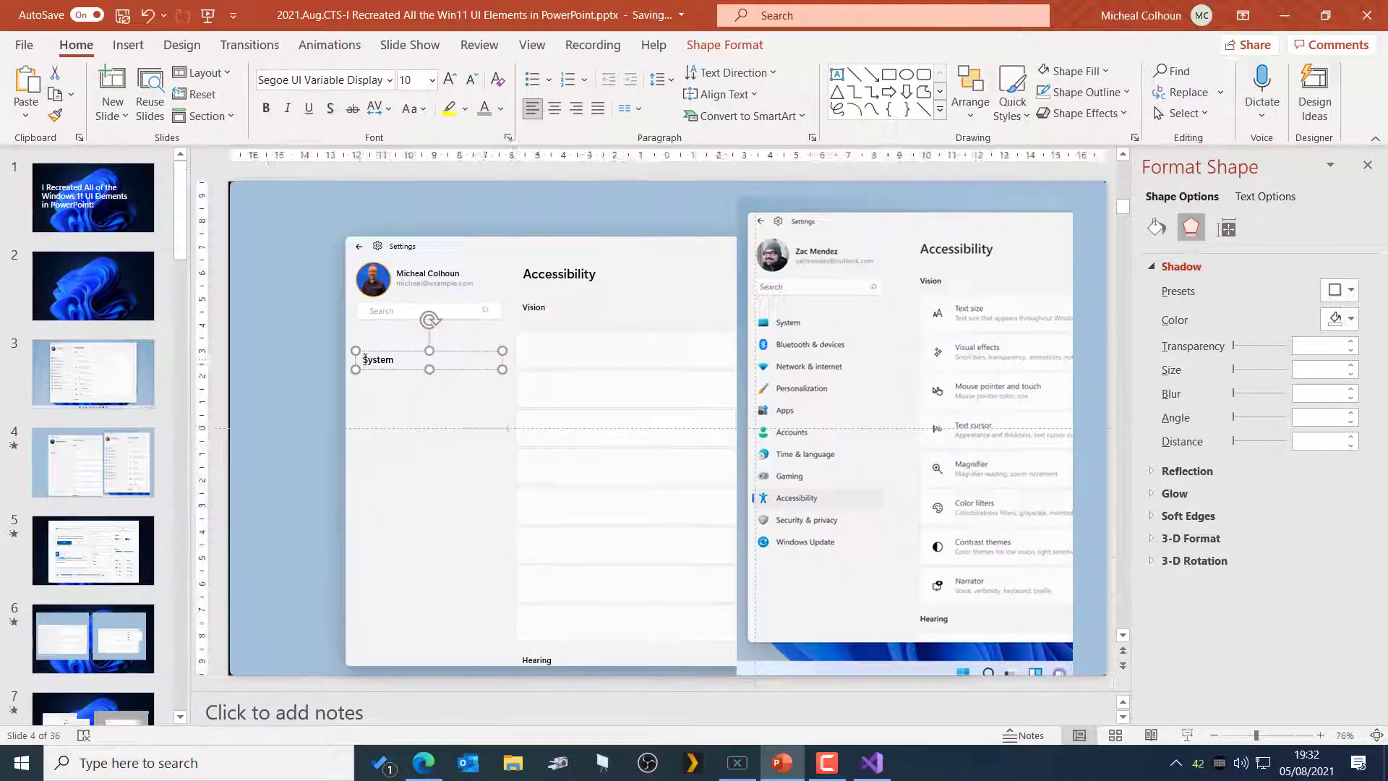
click(1226, 228)
click(1154, 312)
click(515, 370)
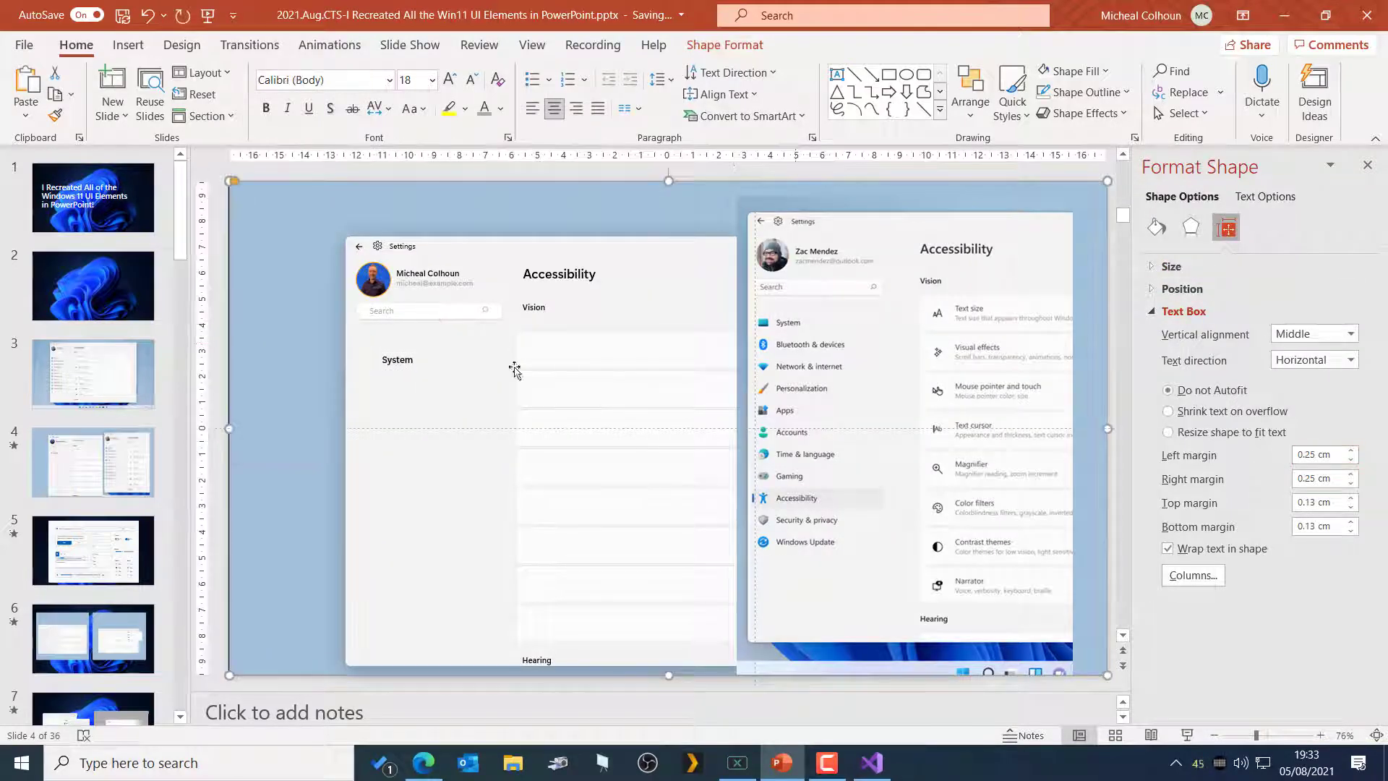
click(400, 369)
key(ctrl+d)
key(ctrl+d)
key(ctrl+d)
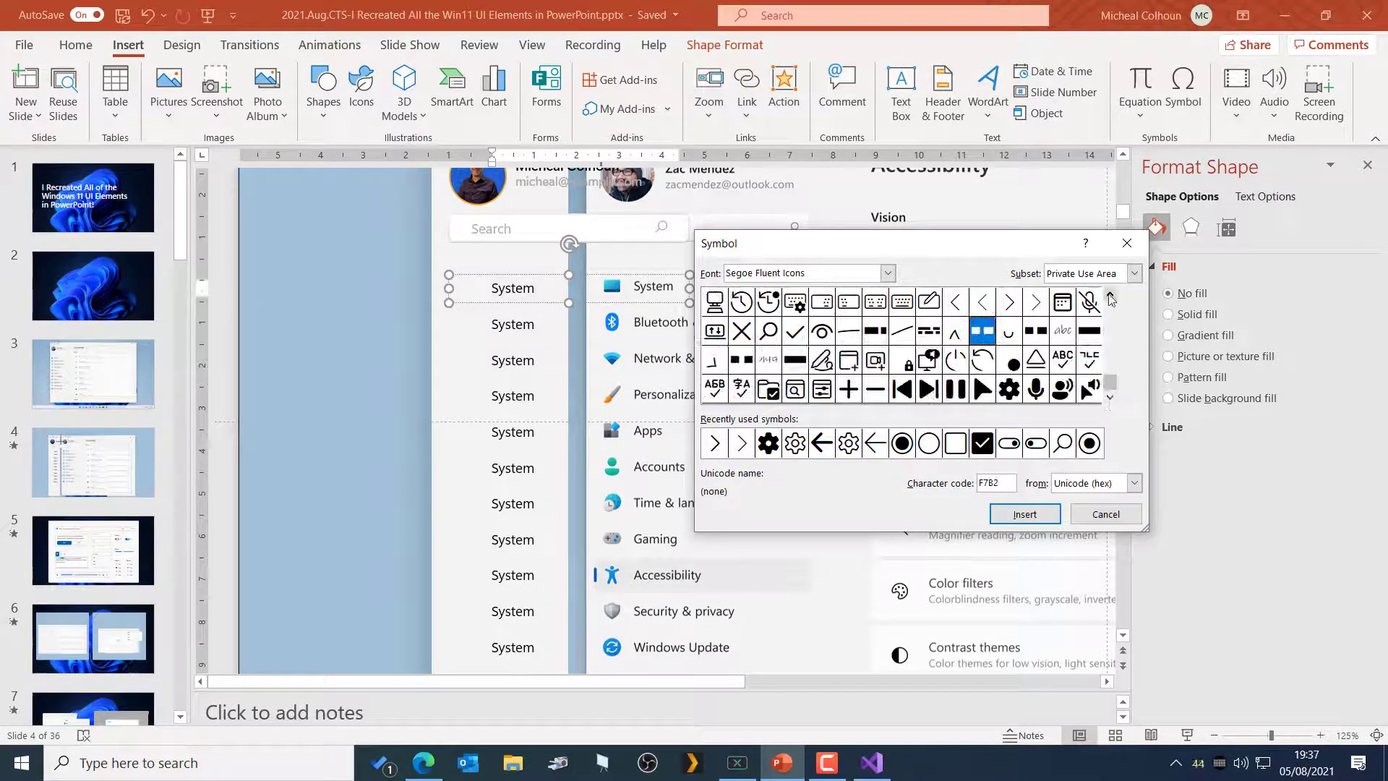
Insert the chosen icon glyph in front of the System label.
key(Up)
key(Left)
key(Left)
key(Return)
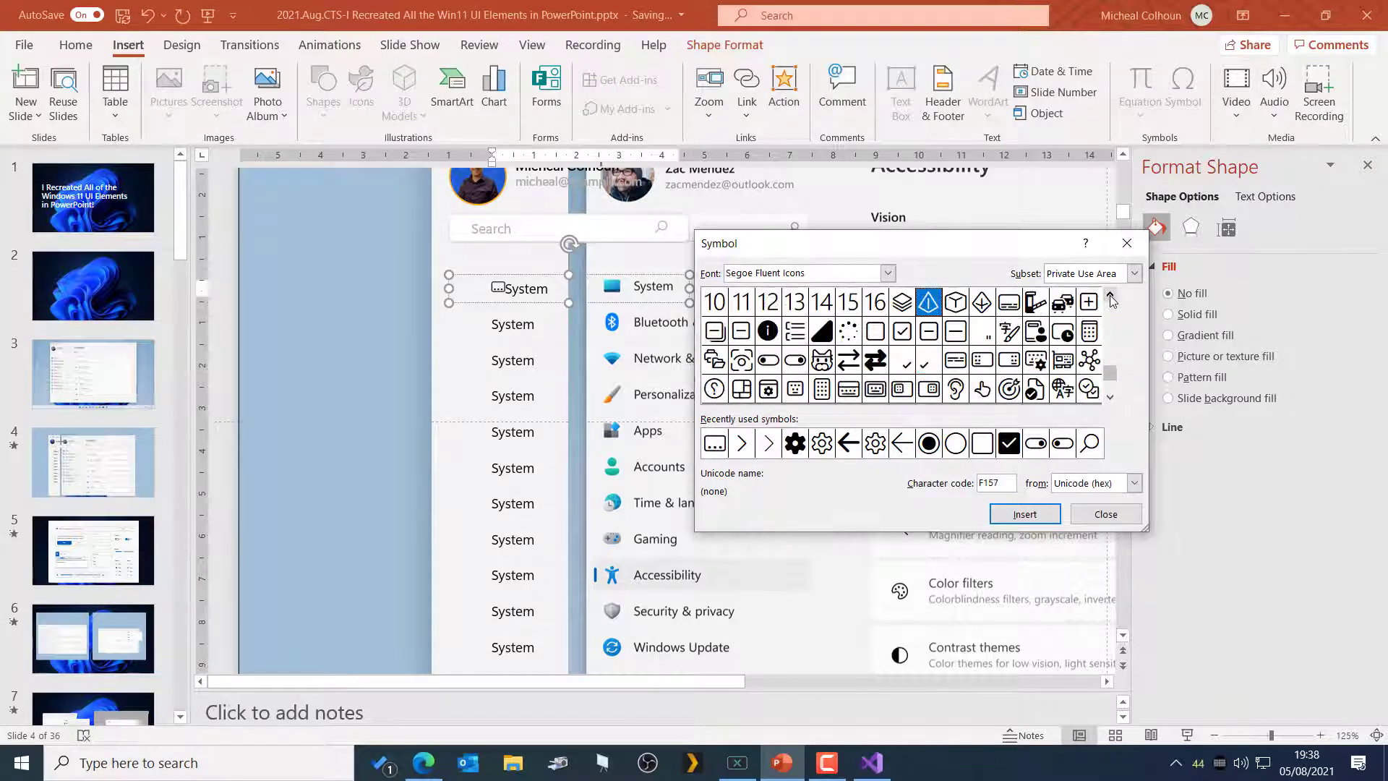
click(1111, 298)
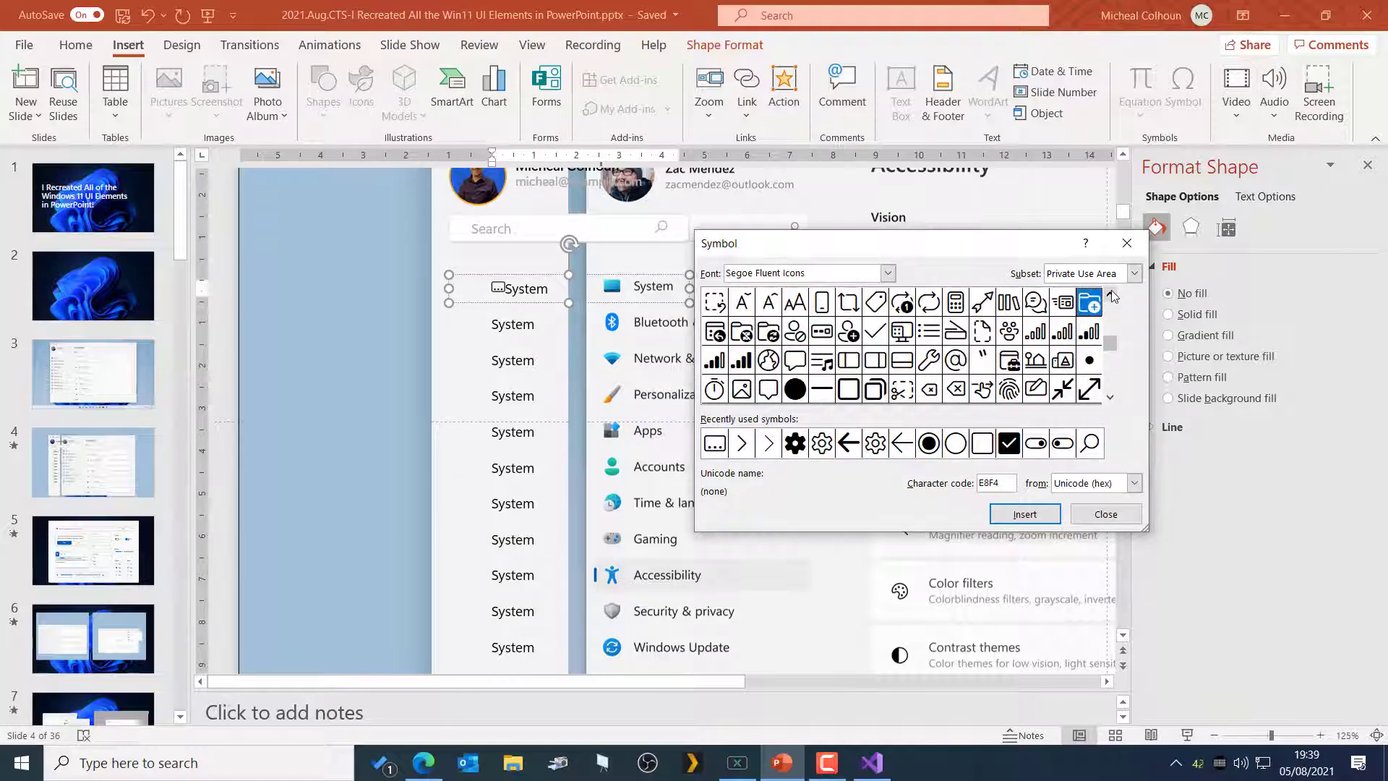
scroll(1060, 339, up, 2)
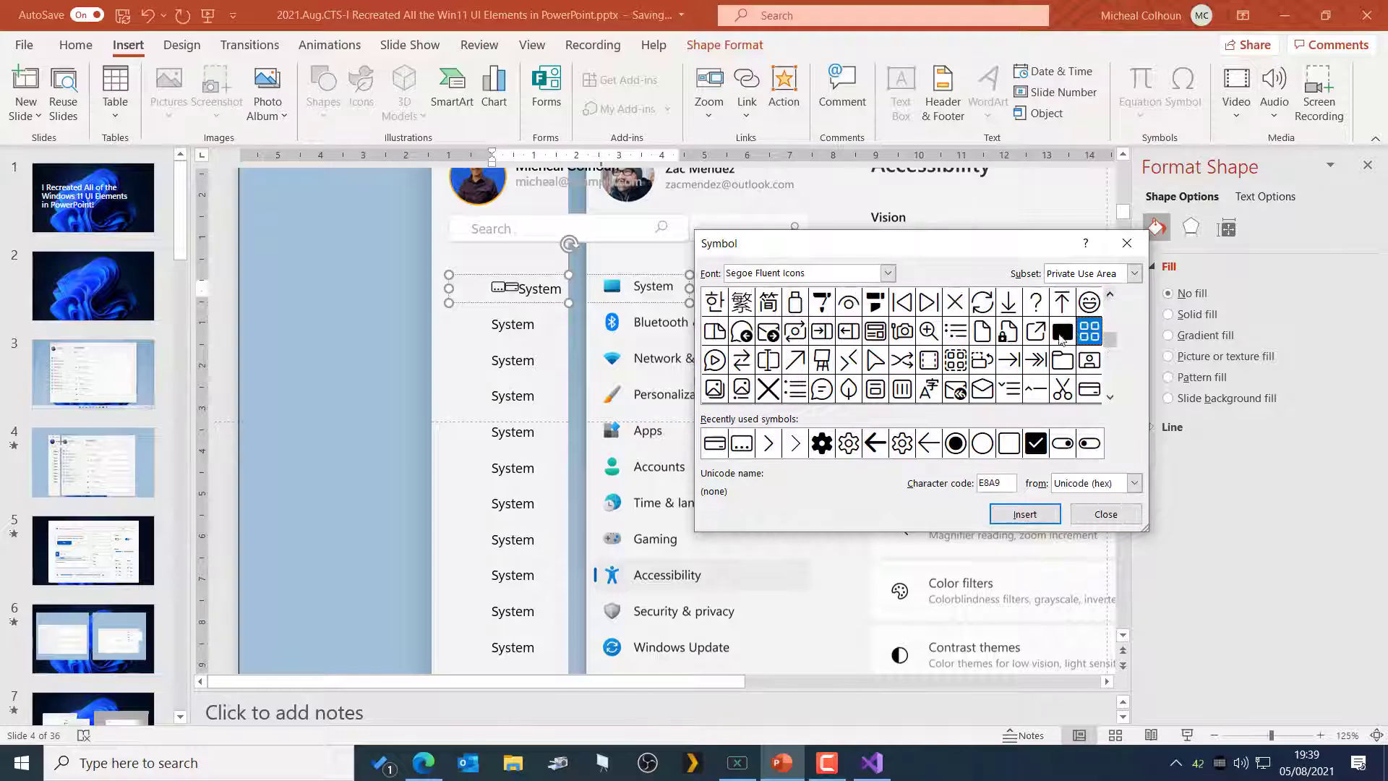
scroll(1069, 334, up, 3)
scroll(1062, 322, up, 3)
scroll(1055, 311, up, 4)
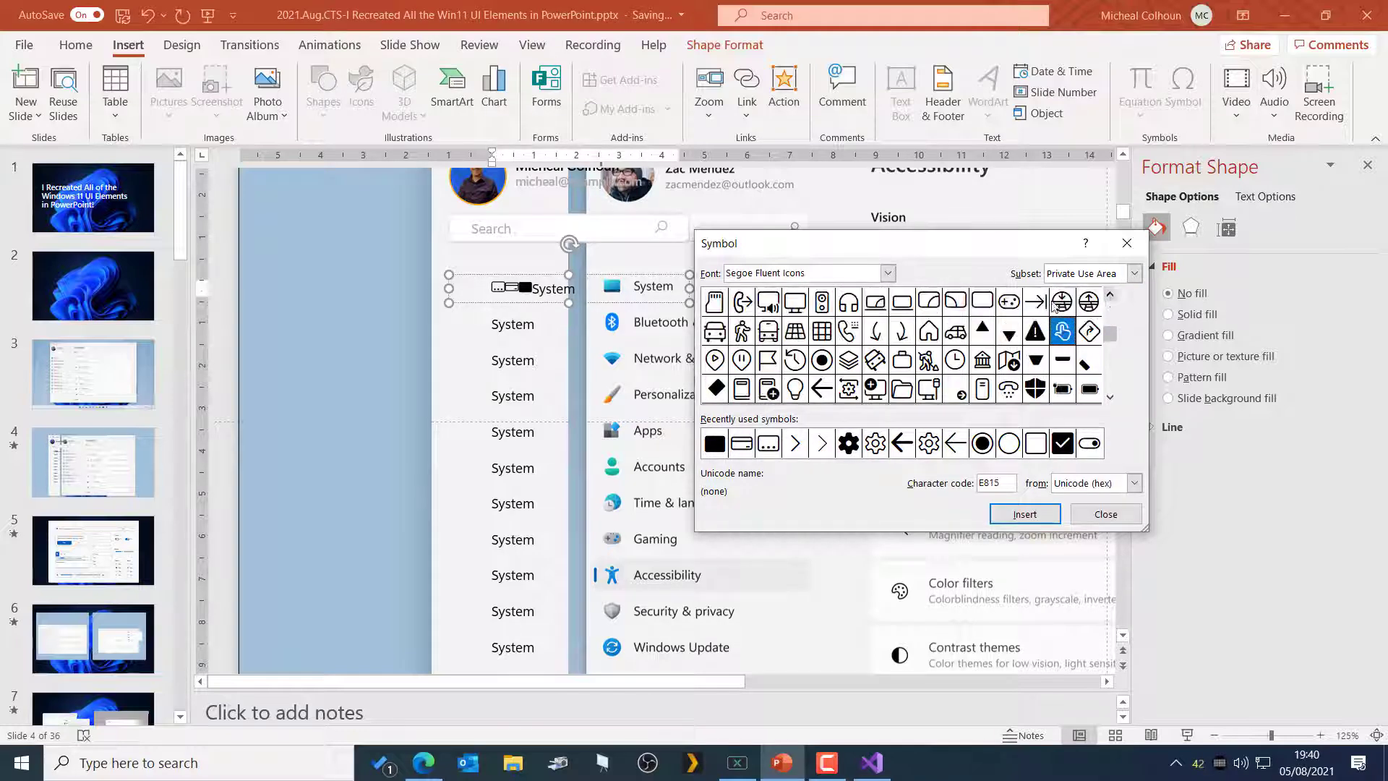
scroll(867, 309, up, 5)
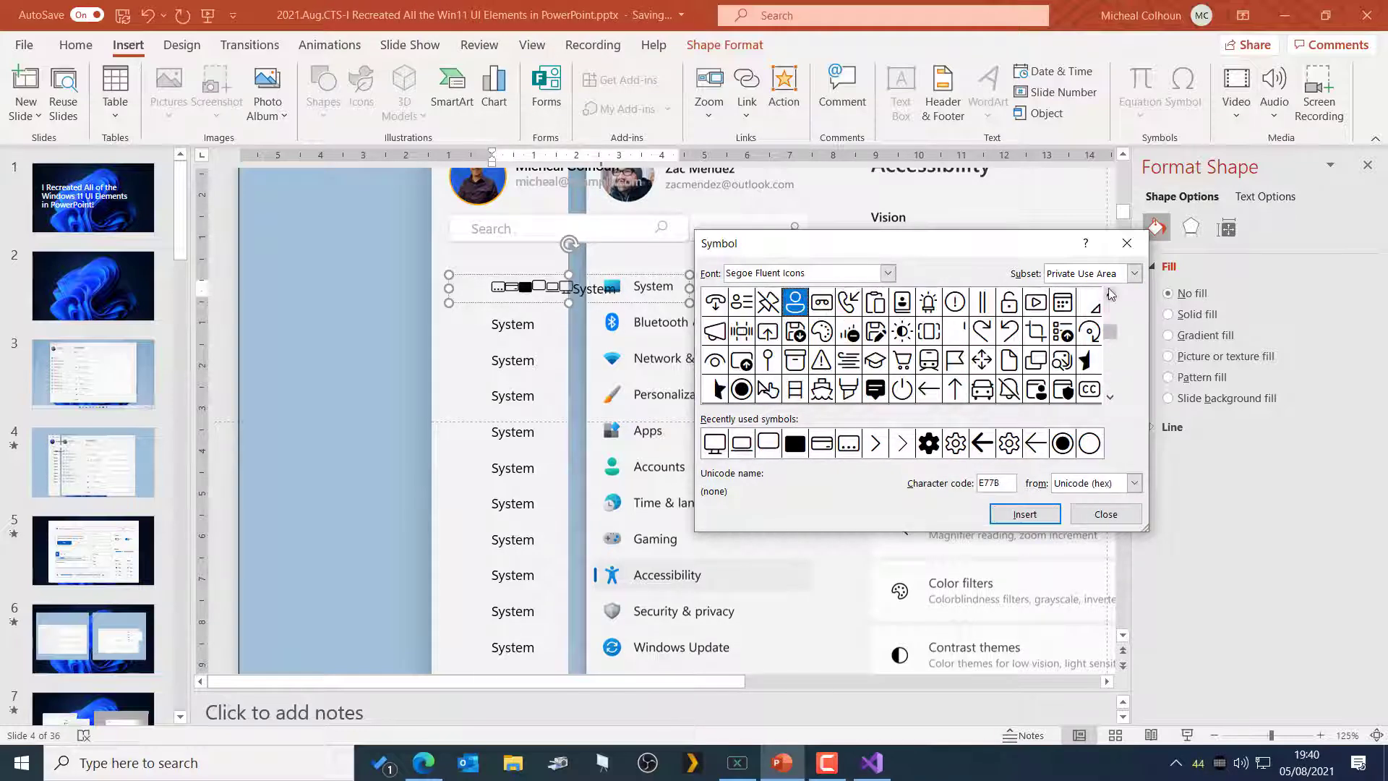
scroll(940, 312, up, 5)
double_click(768, 331)
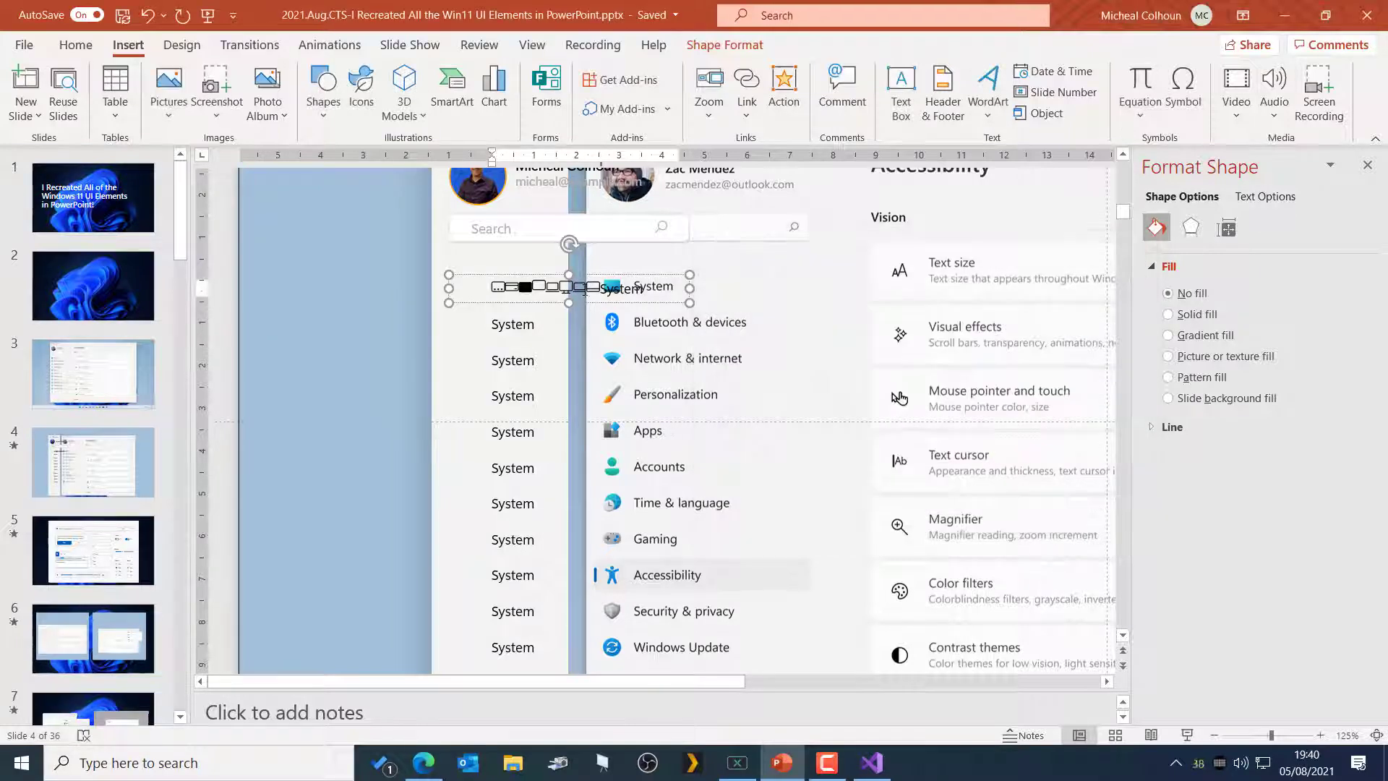
Recolour the System icon glyph blue.
click(1265, 196)
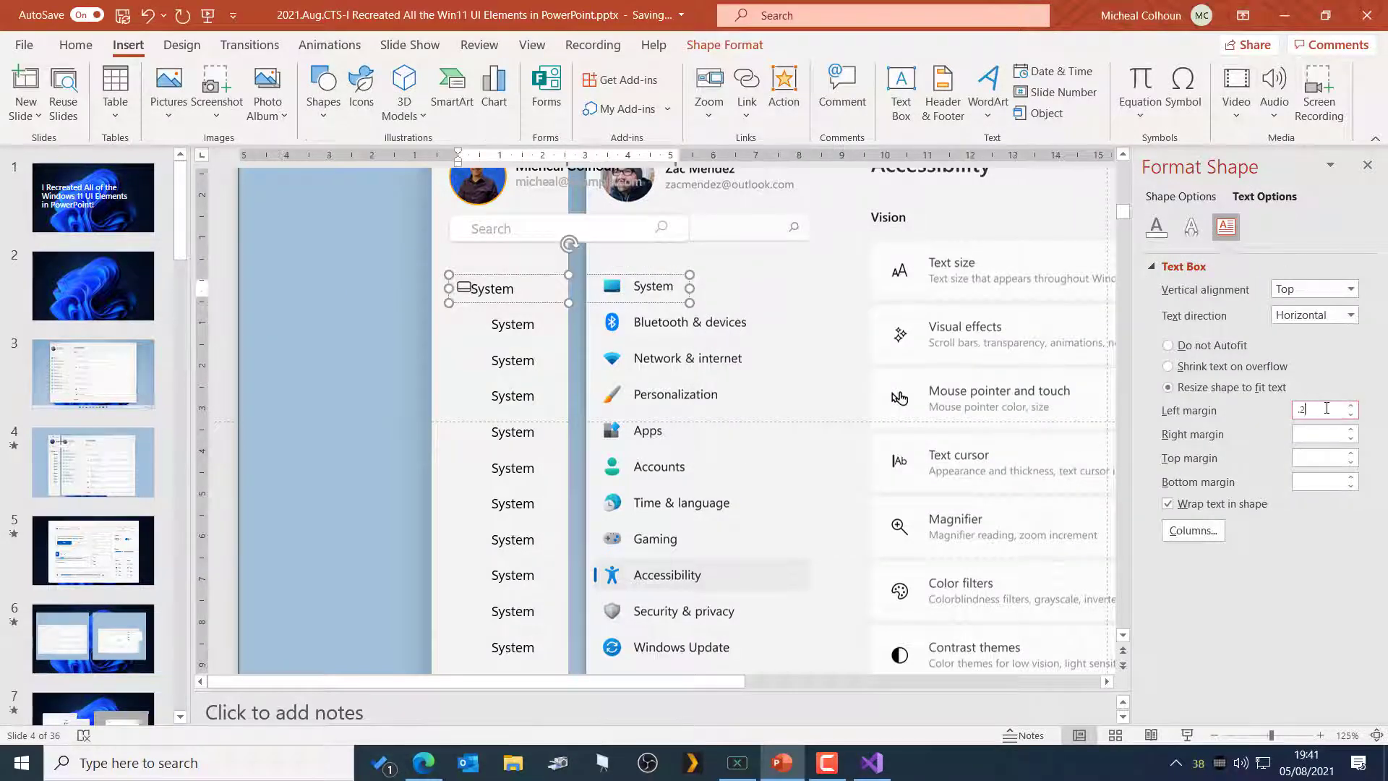
text(0.2)
click(76, 44)
click(501, 108)
click(518, 297)
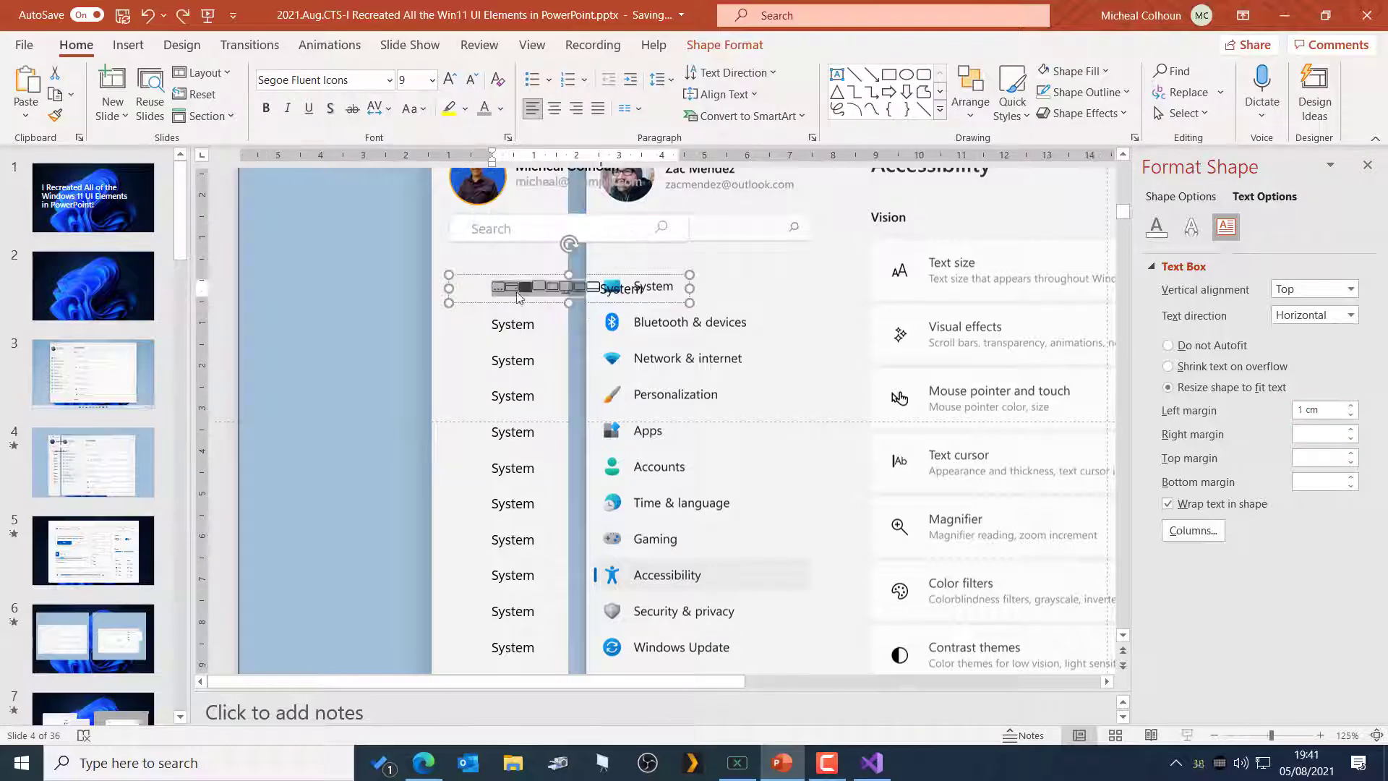
click(367, 322)
double_click(499, 289)
click(588, 269)
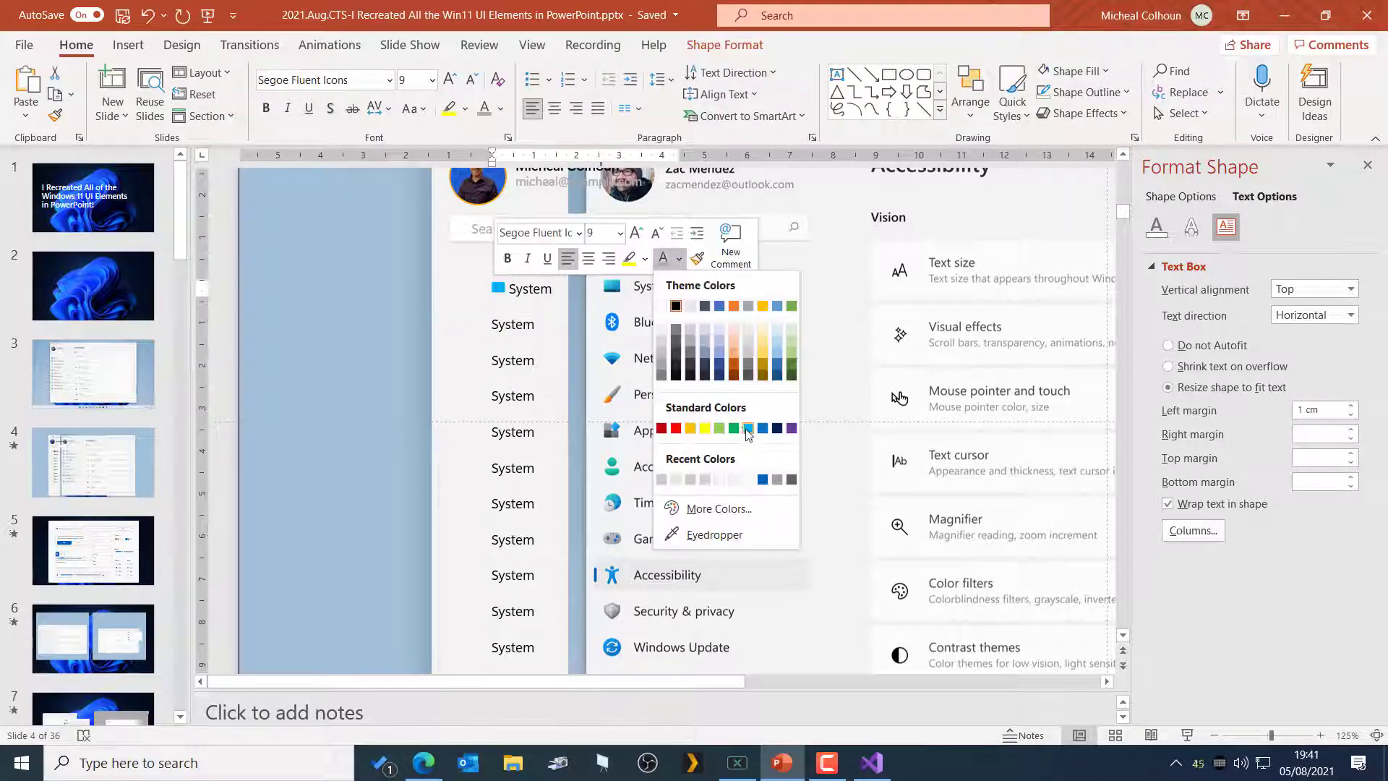
click(715, 424)
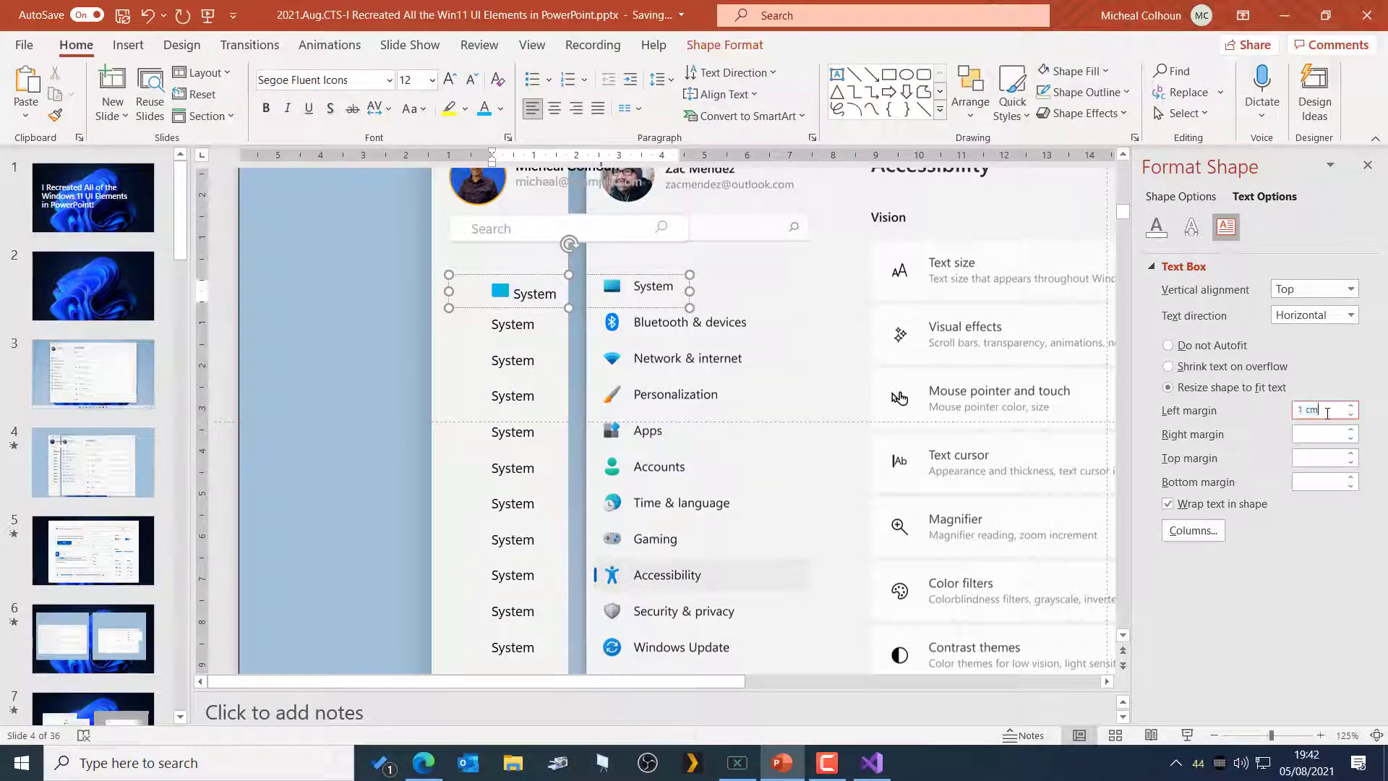
click(1325, 410)
text(0.25)
Draw a small square over the System icon and set its line width to 1.5 pt.
scroll(387, 334, up, 5)
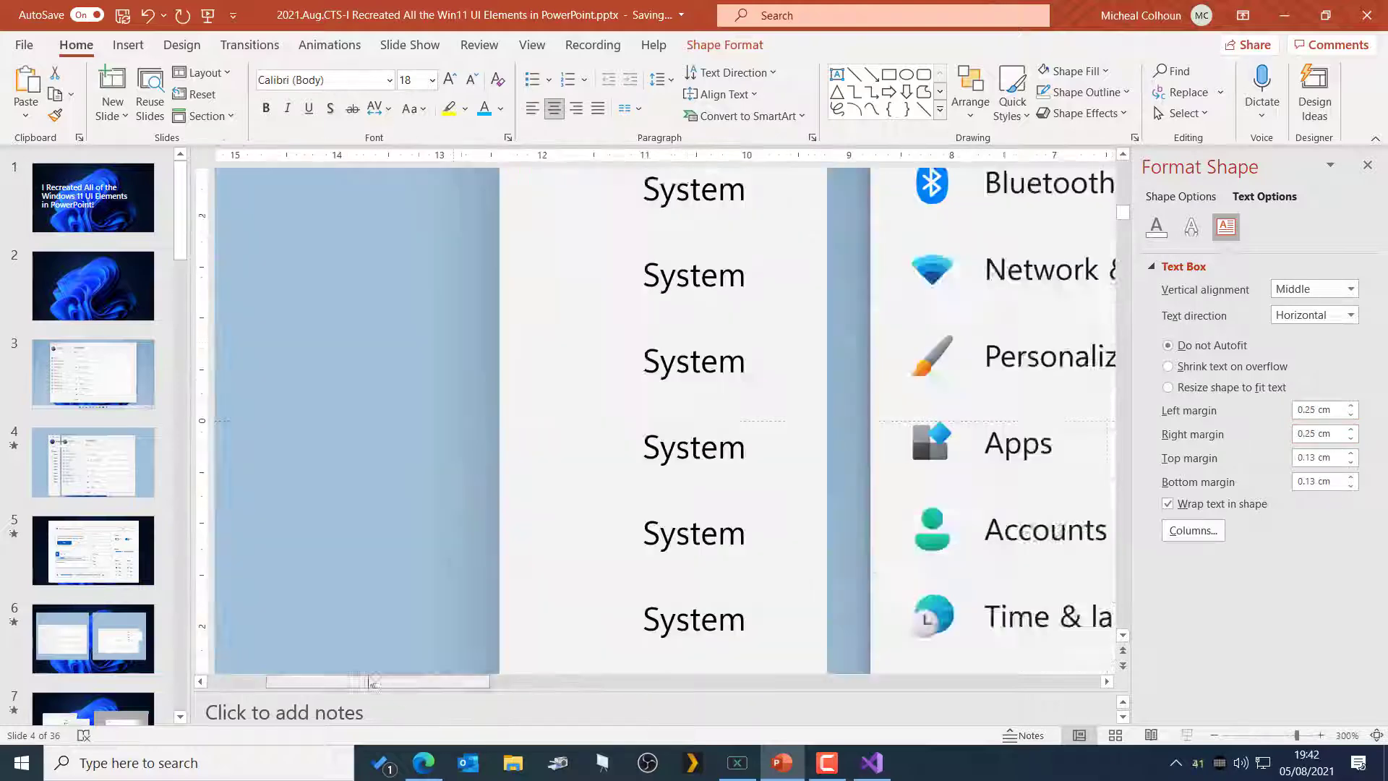
scroll(387, 335, up, 3)
drag(910, 318, 952, 336)
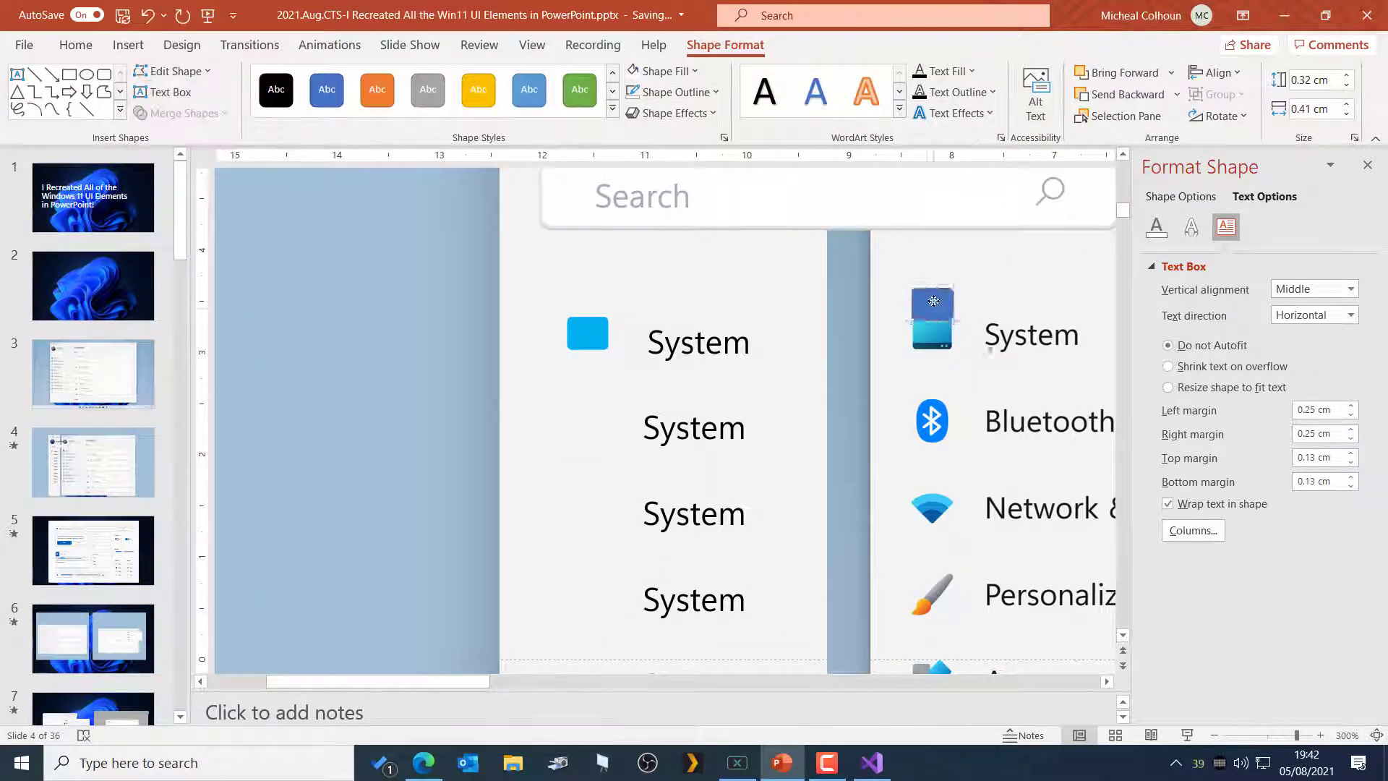
scroll(952, 337, up, 2)
click(643, 407)
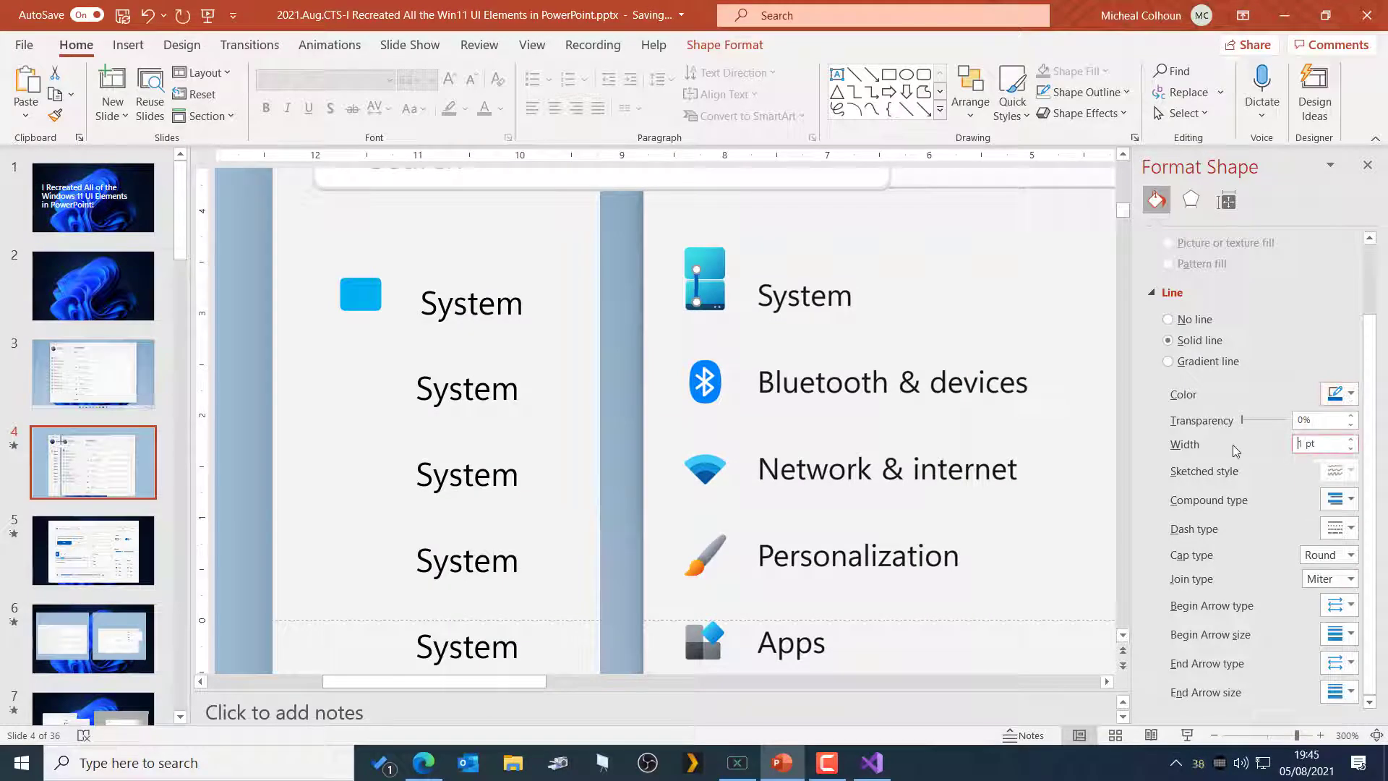
text(1.5)
key(Return)
scroll(888, 272, up, 1)
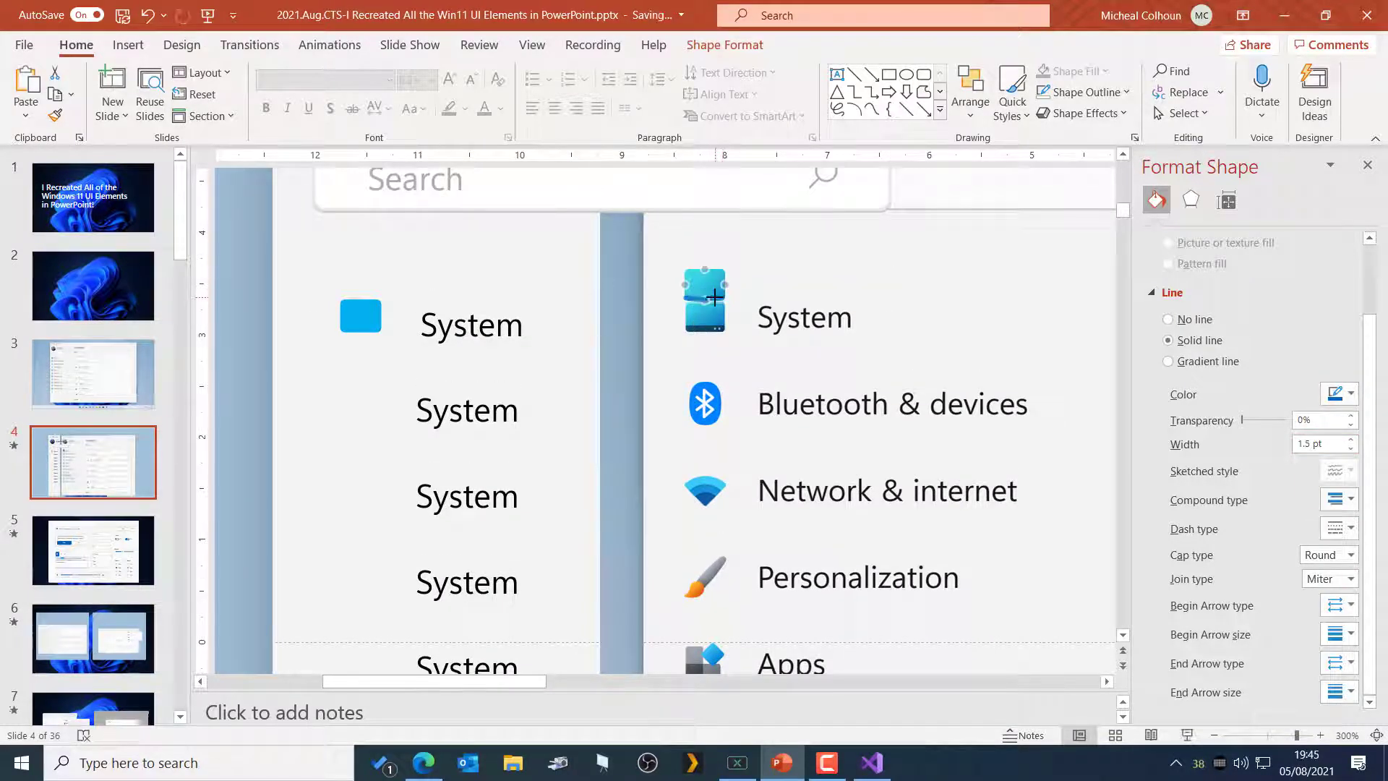
key(ctrl+z)
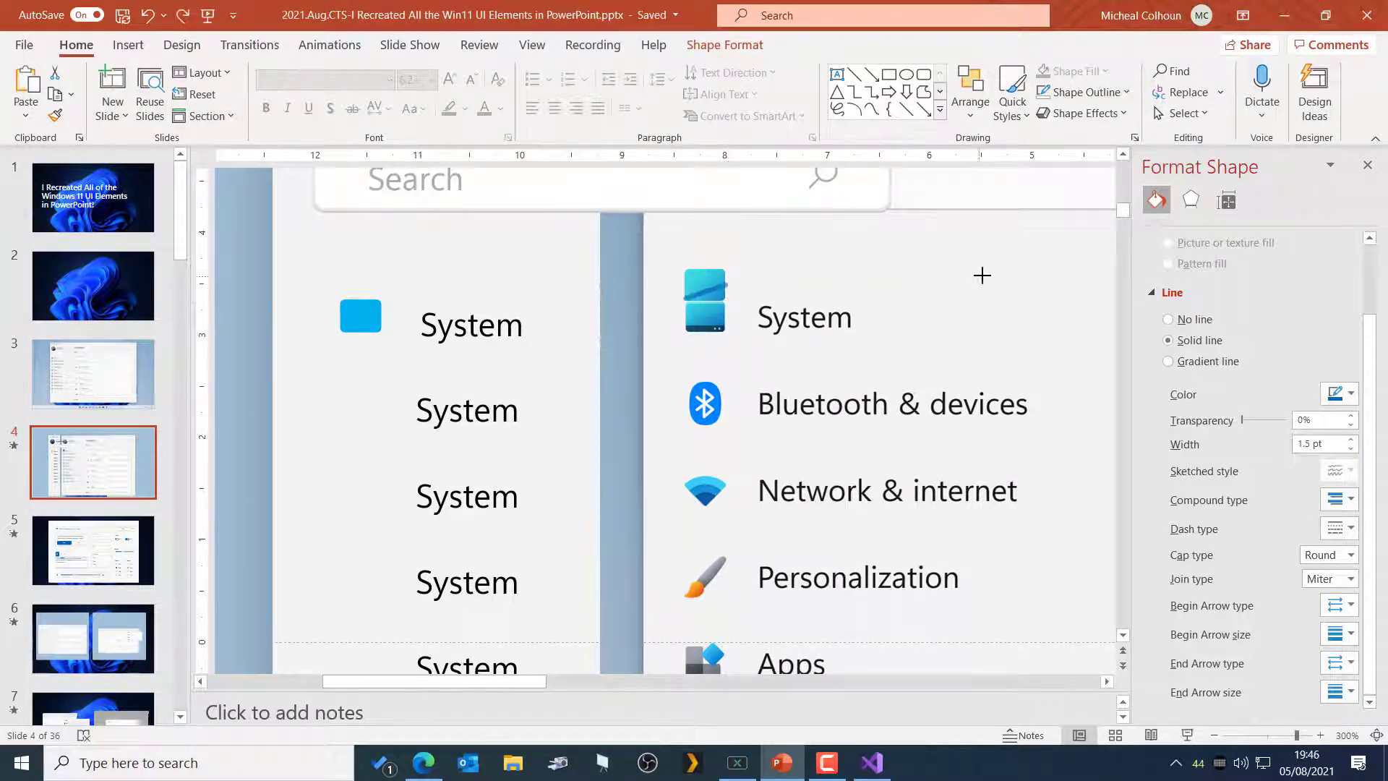
key(Escape)
Move the cyan System icon beside the left System label and widen the label's text margin.
click(722, 299)
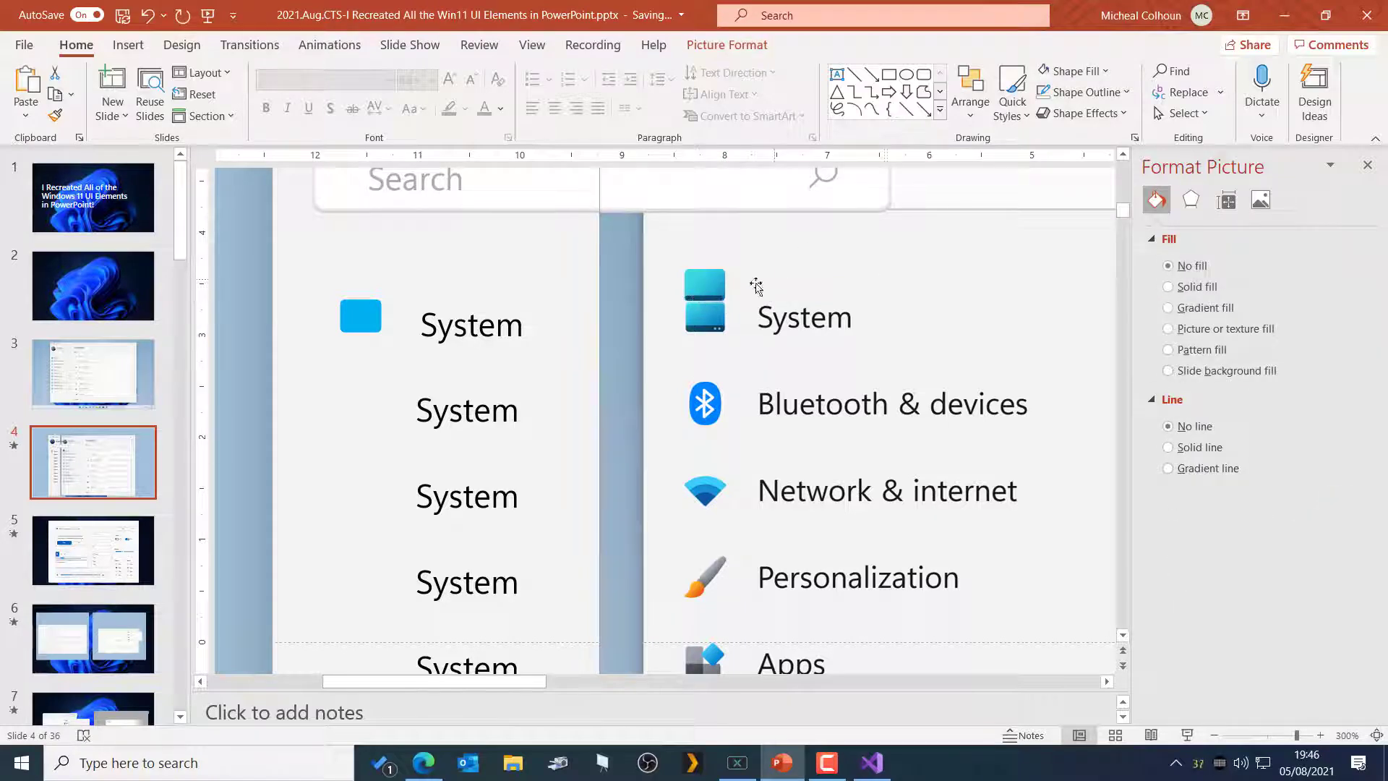
click(719, 291)
click(692, 299)
drag(704, 296, 355, 303)
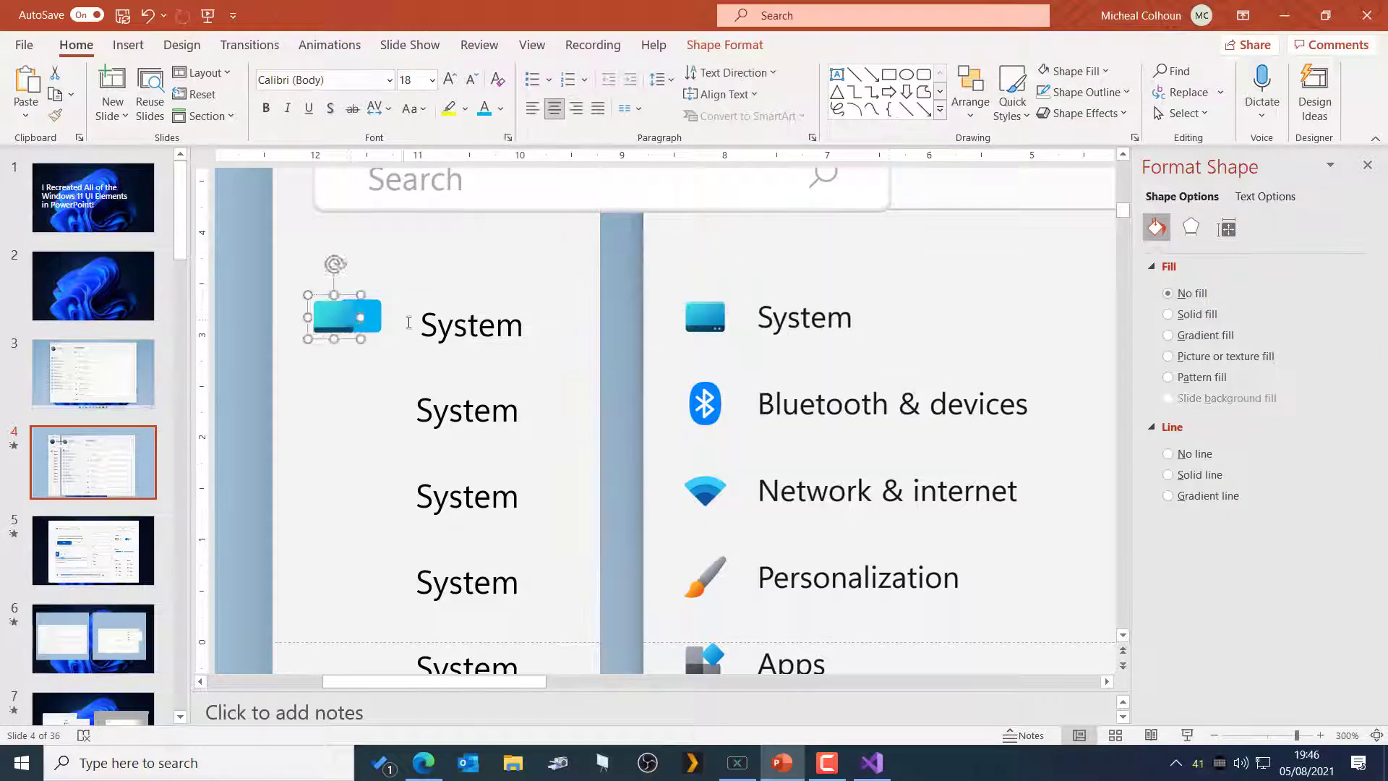
click(426, 323)
click(1265, 196)
click(1316, 402)
click(309, 372)
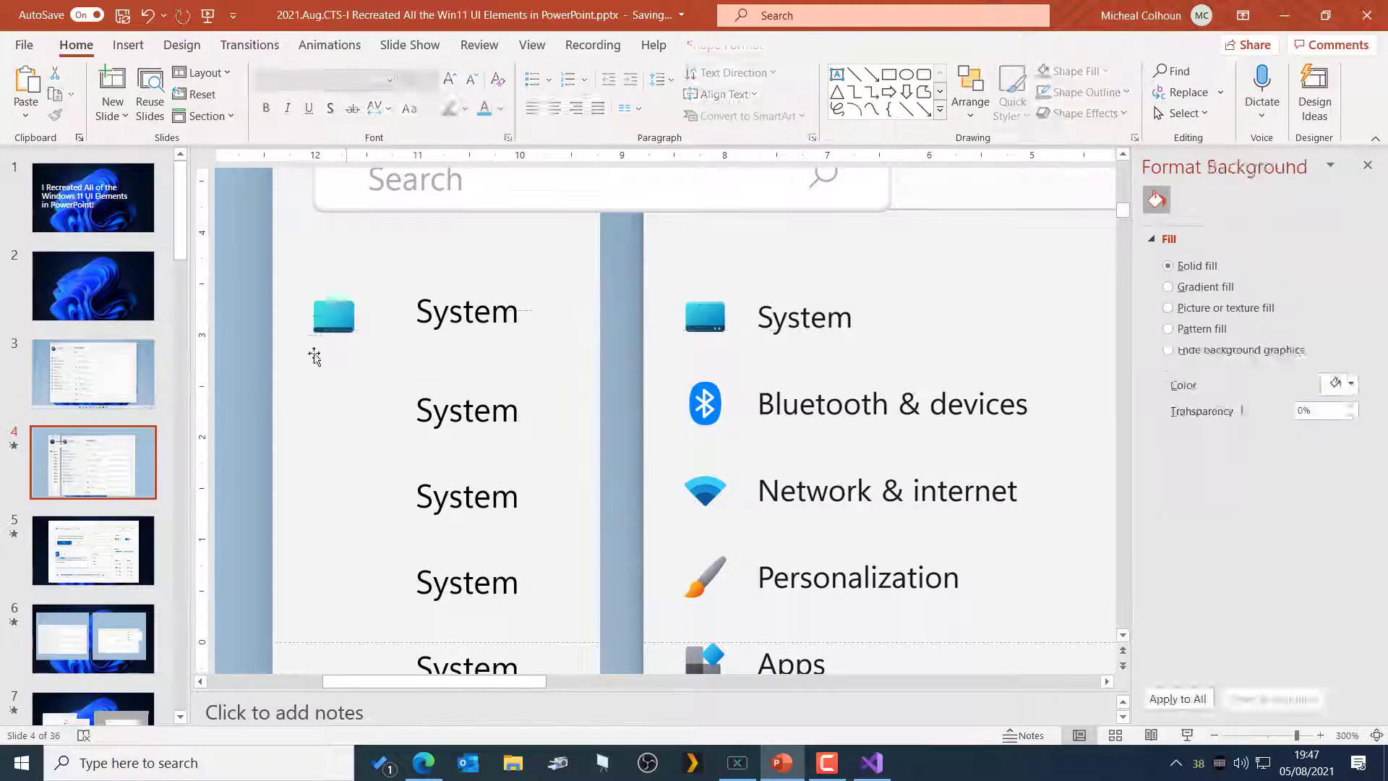
Undo an accidental text-box move and select the empty icon box in the second row.
click(339, 305)
click(397, 409)
click(333, 310)
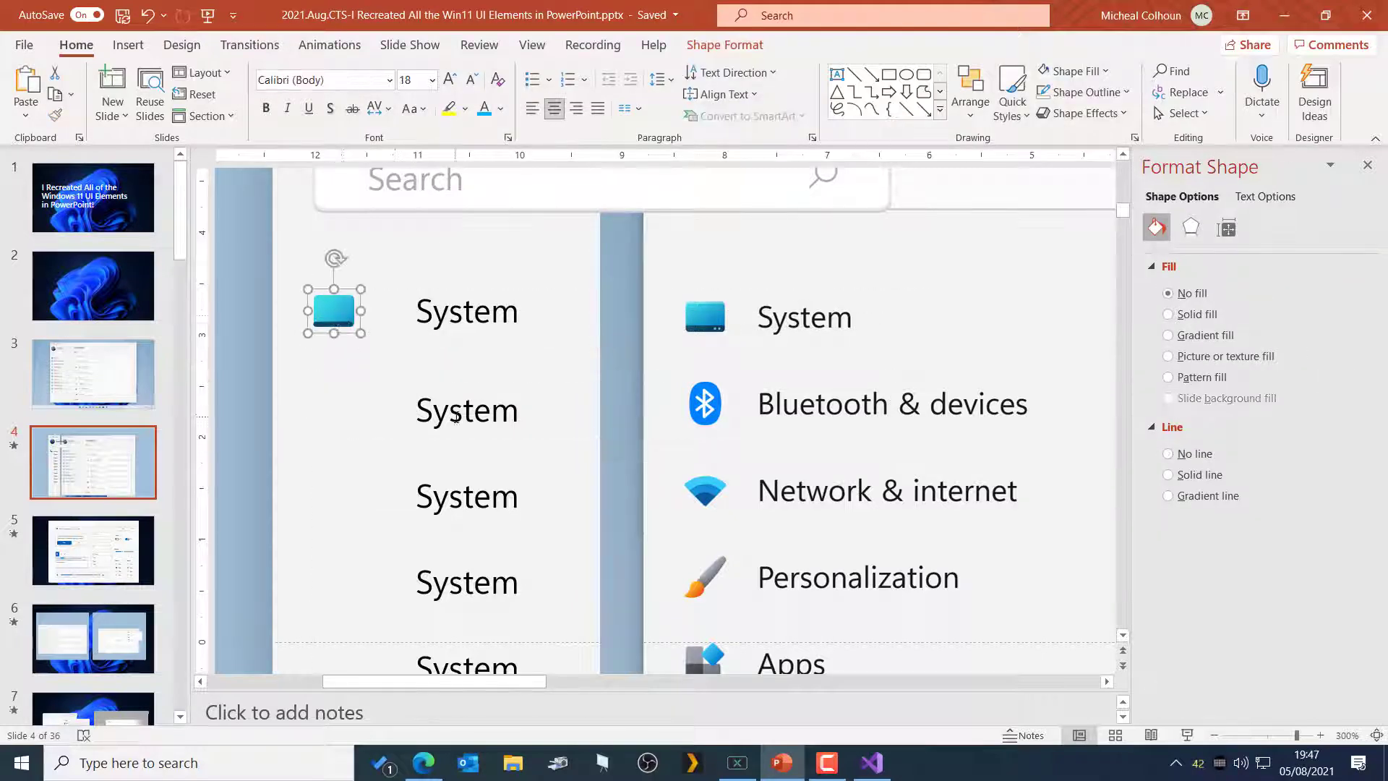
drag(403, 409, 828, 451)
key(Escape)
click(381, 486)
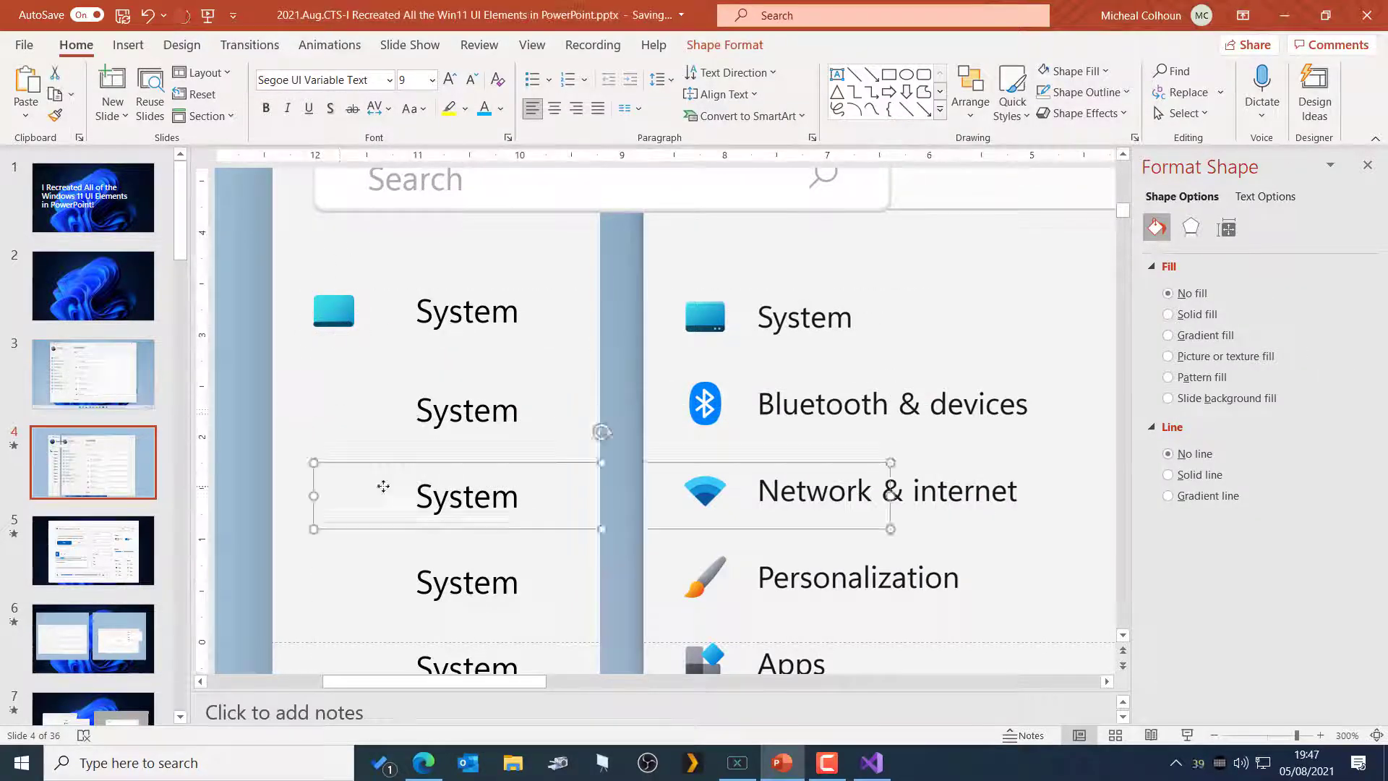
click(412, 402)
Insert the Segoe Fluent Bluetooth glyph via the Symbol dialog.
key(alt+n)
click(1172, 84)
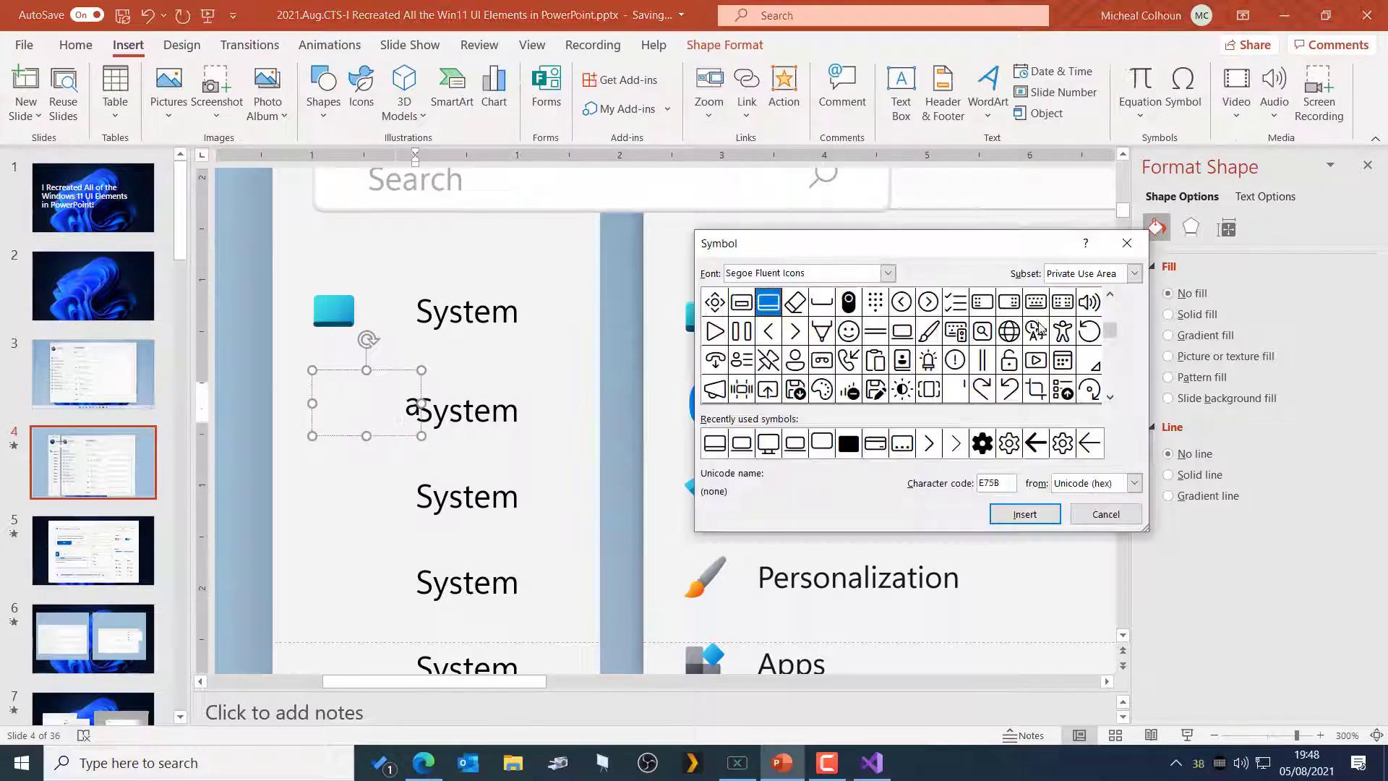
drag(918, 238, 969, 84)
scroll(1160, 238, down, 3)
scroll(1160, 238, down, 3)
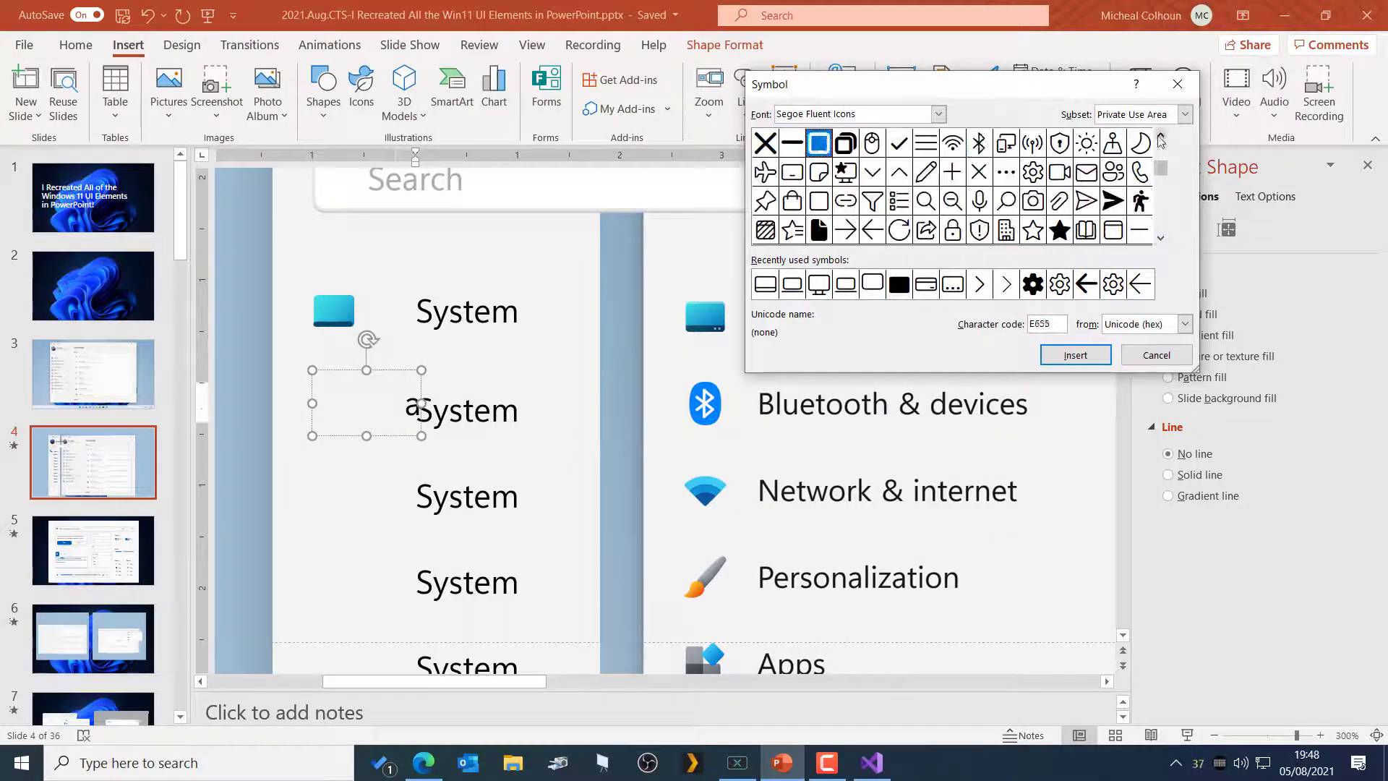
click(979, 142)
click(1075, 355)
scroll(1159, 244, up, 1)
scroll(1159, 244, down, 2)
click(1156, 355)
Move the Bluetooth glyph onto the blue icon shape in the second row.
click(335, 309)
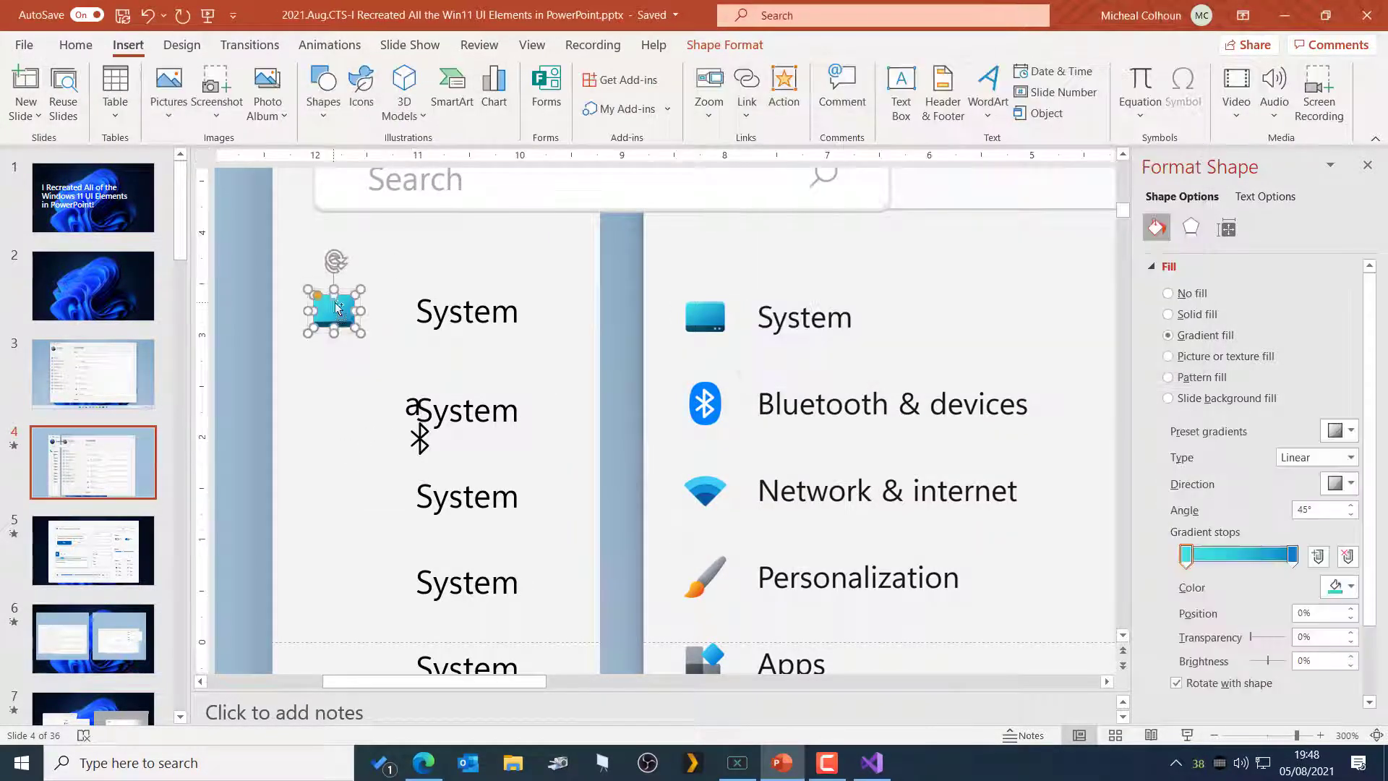
click(704, 383)
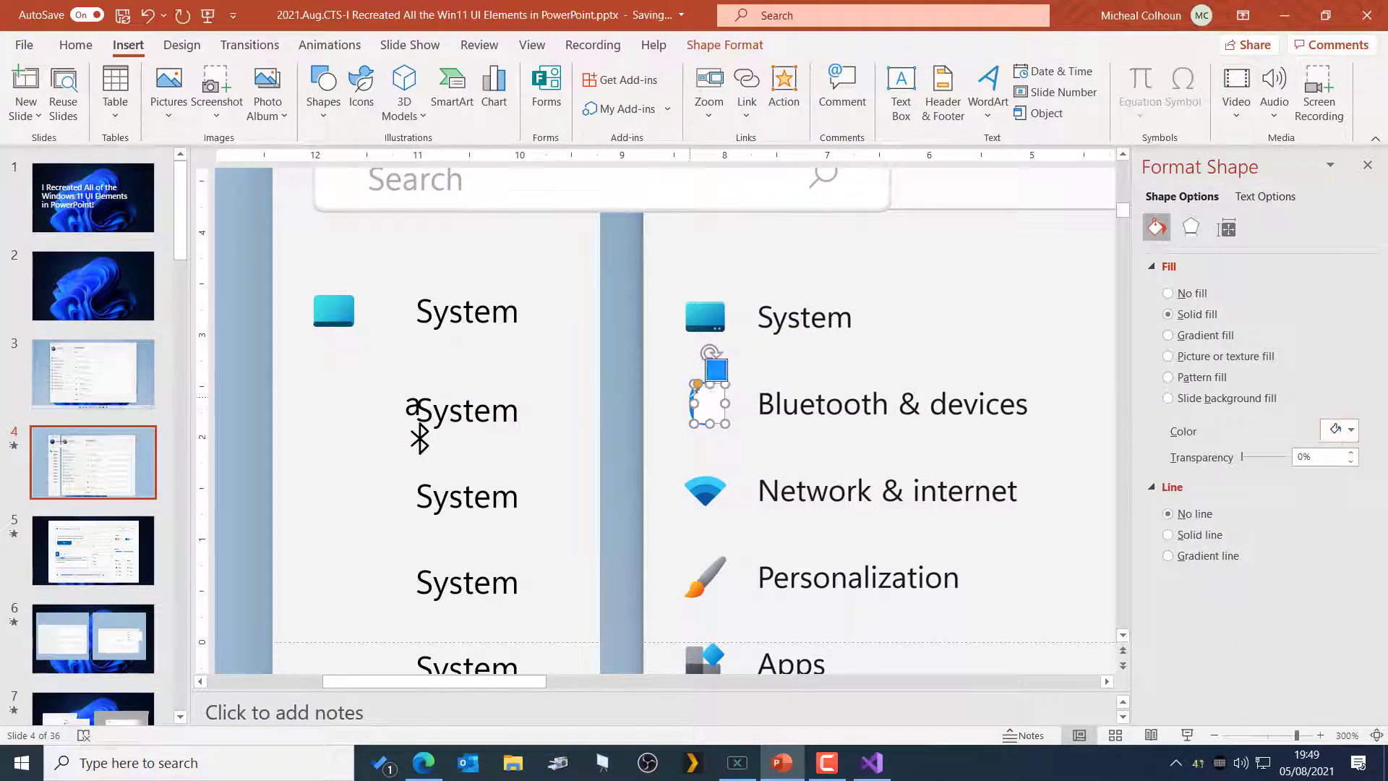
scroll(651, 394, up, 5)
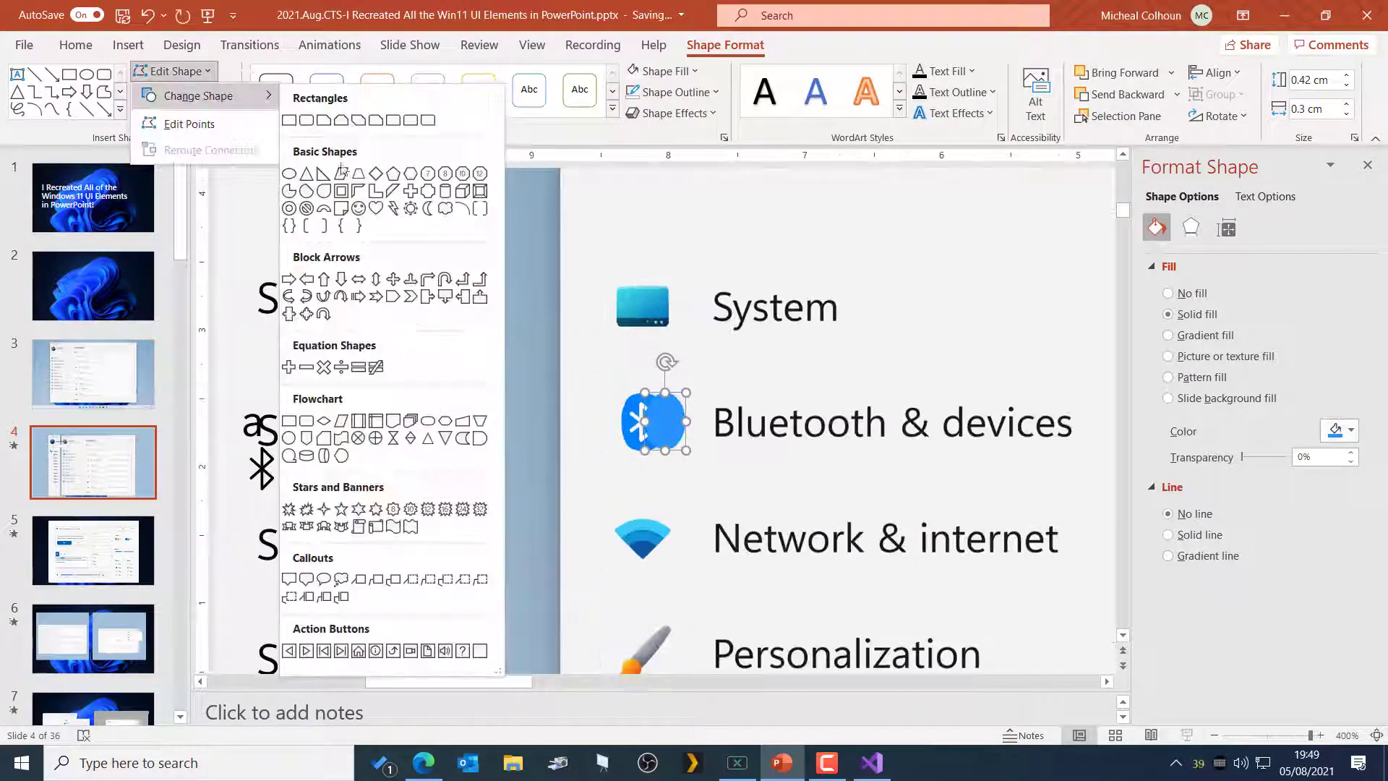
click(1350, 431)
key(Escape)
scroll(664, 425, down, 8)
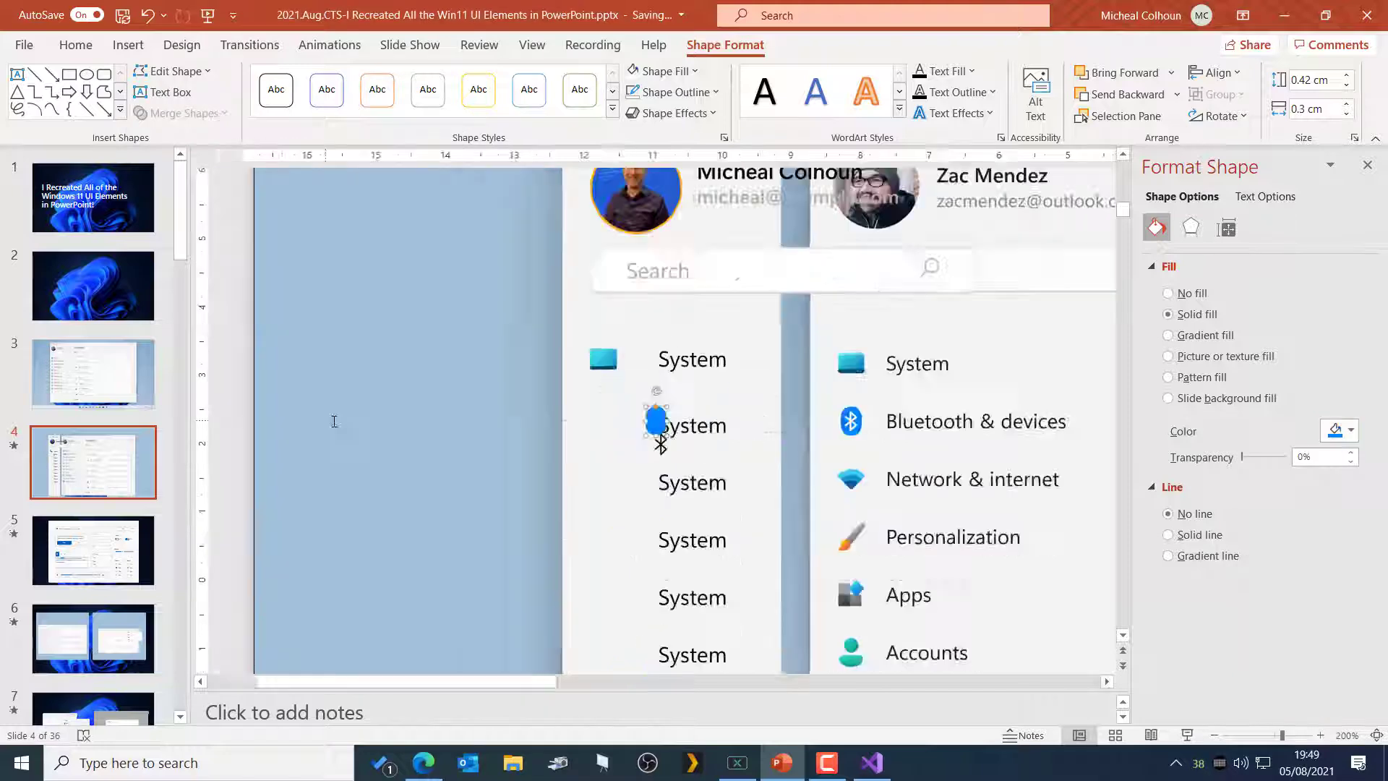
drag(551, 427, 418, 439)
click(503, 423)
scroll(503, 422, up, 8)
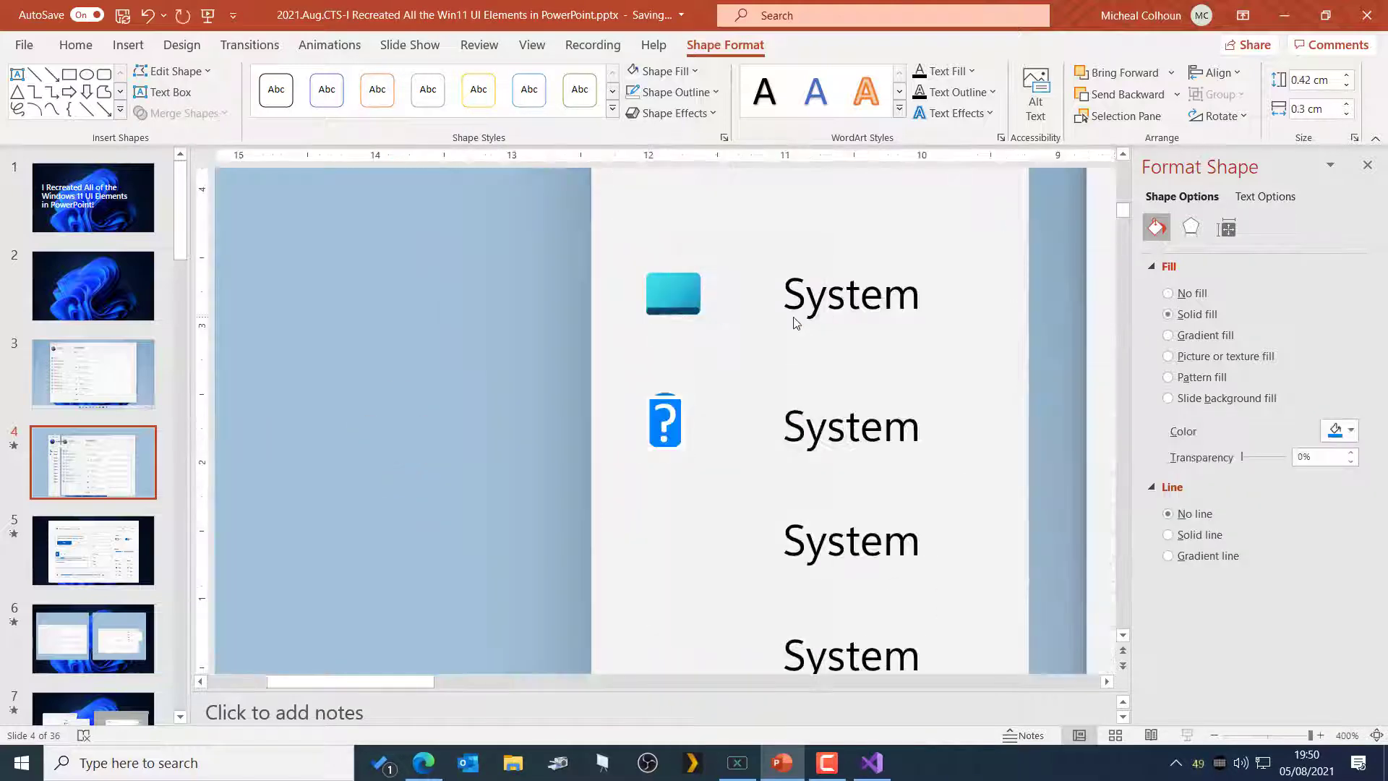
Set the icon's text box margins to 0, turn off Wrap text, and centre the glyph.
click(76, 45)
triple_click(1327, 410)
text(0)
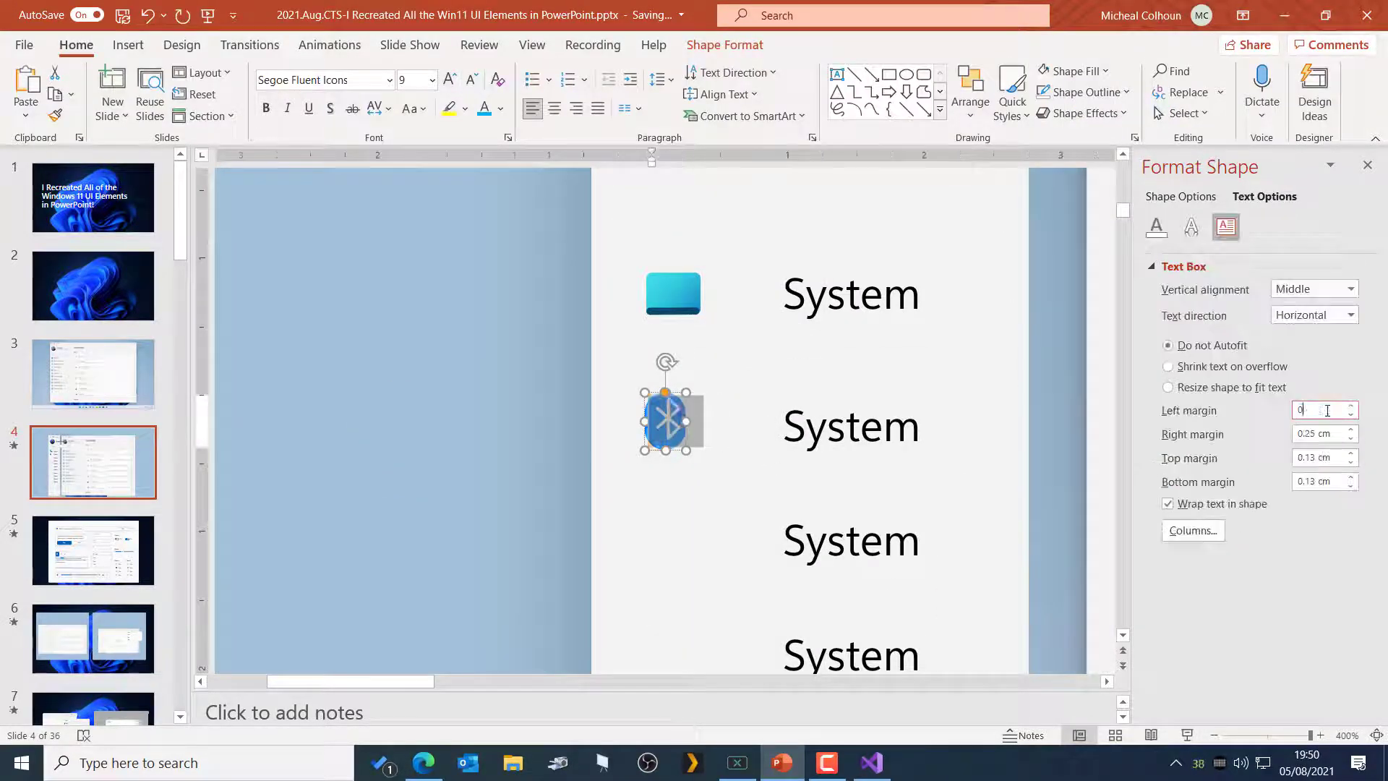
key(Return)
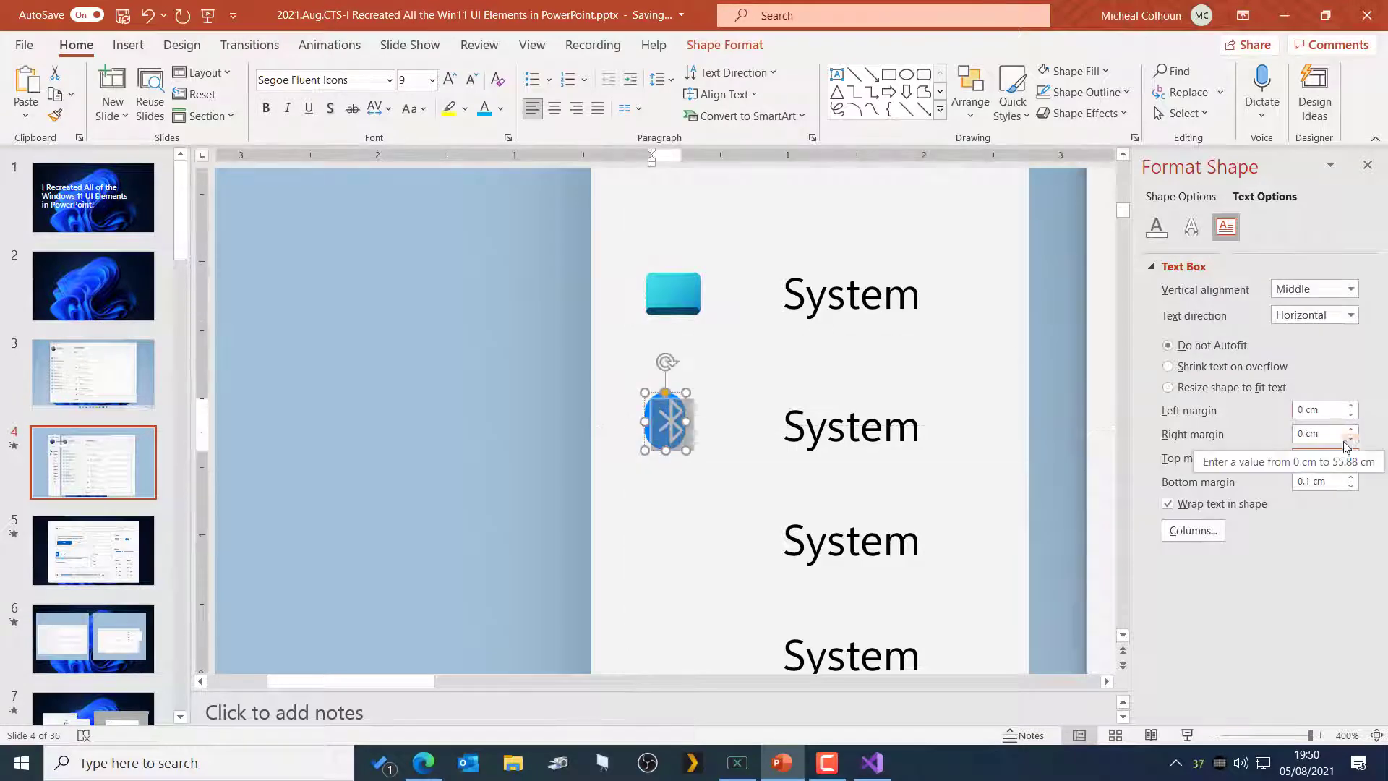
click(1169, 504)
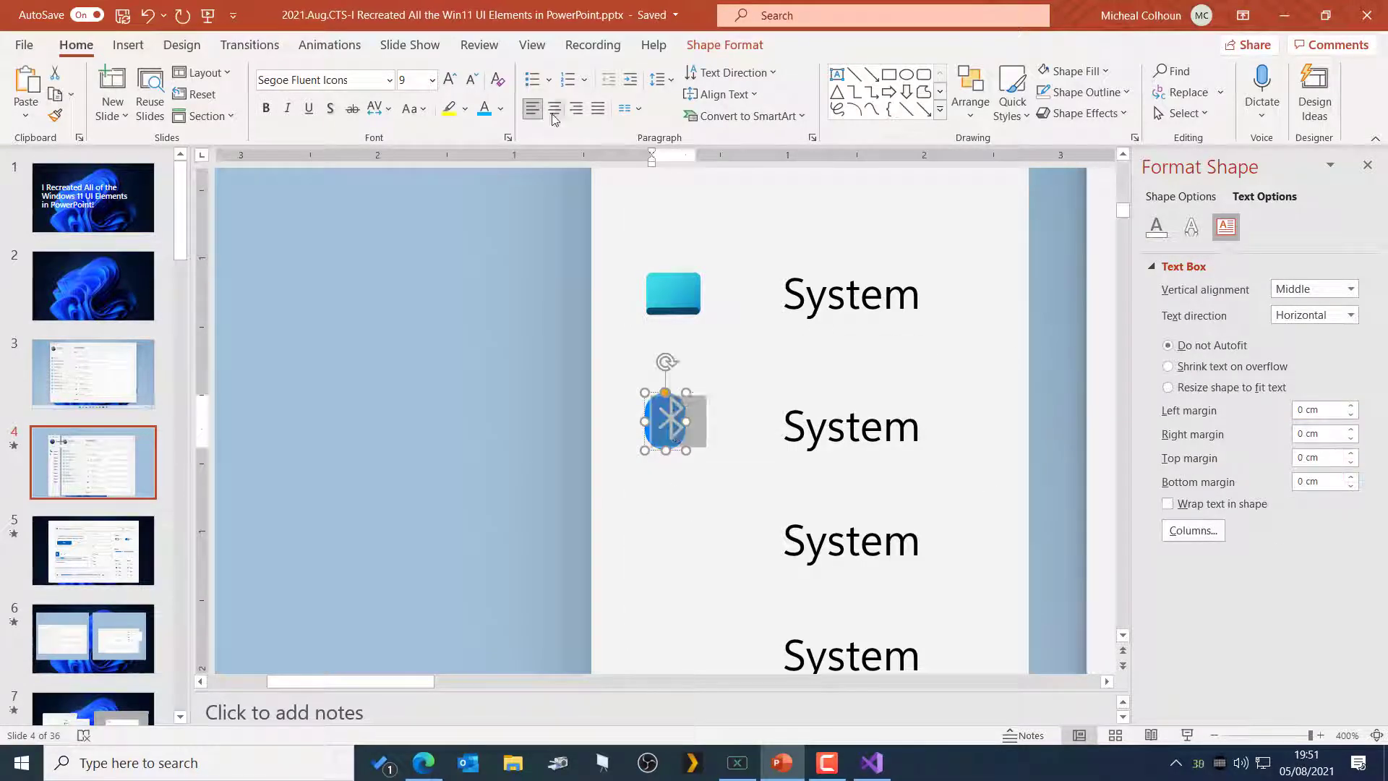
click(554, 110)
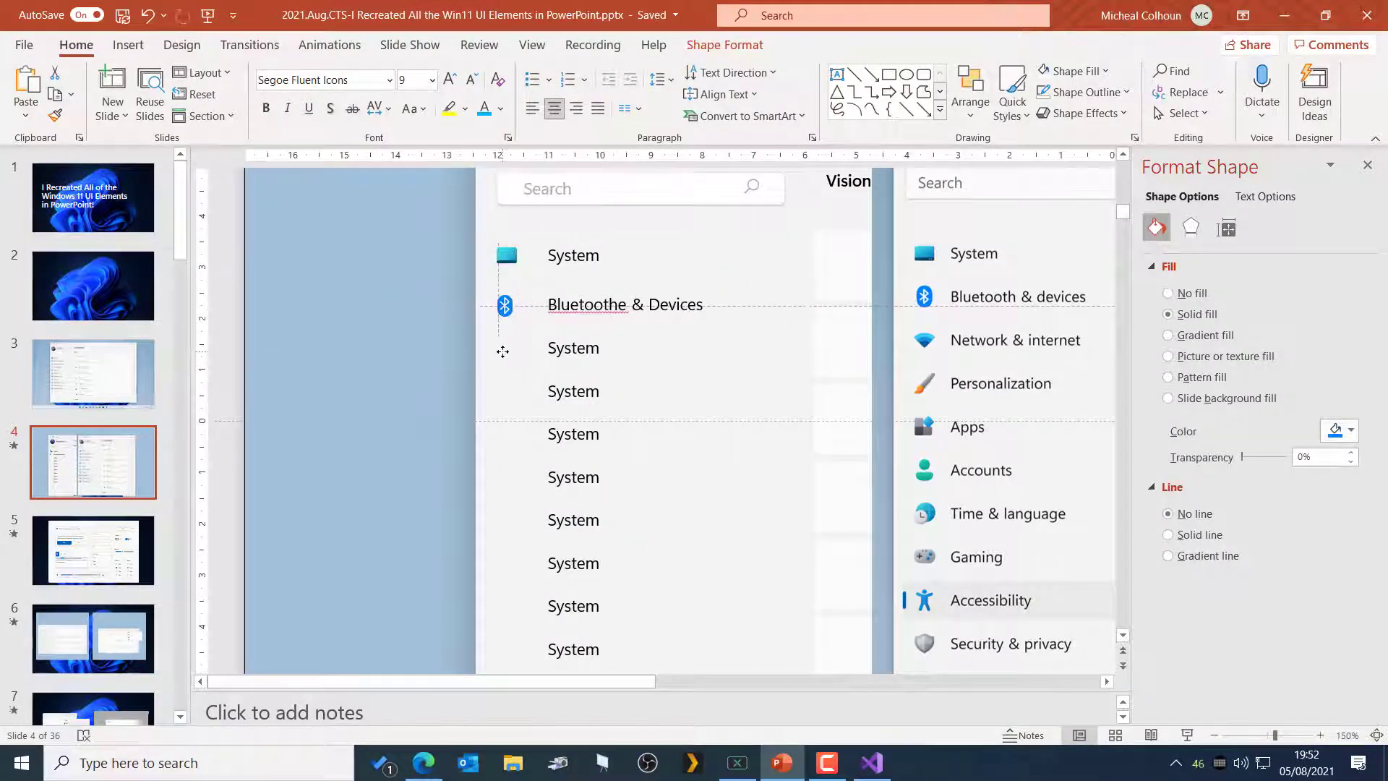
Insert a Wi-Fi glyph into the blue circle and fill it with turquoise sampled from the reference icon.
scroll(503, 351, up, 5)
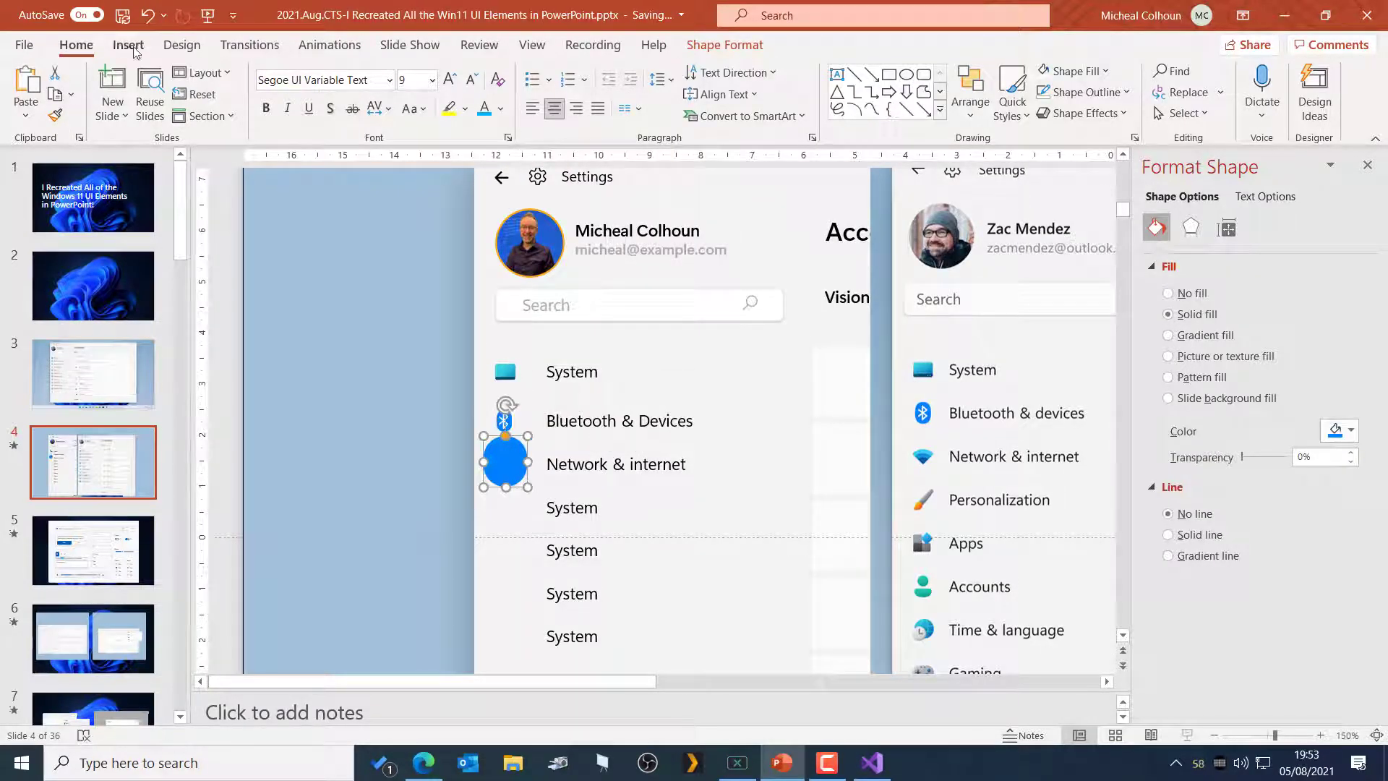
click(128, 44)
click(1175, 108)
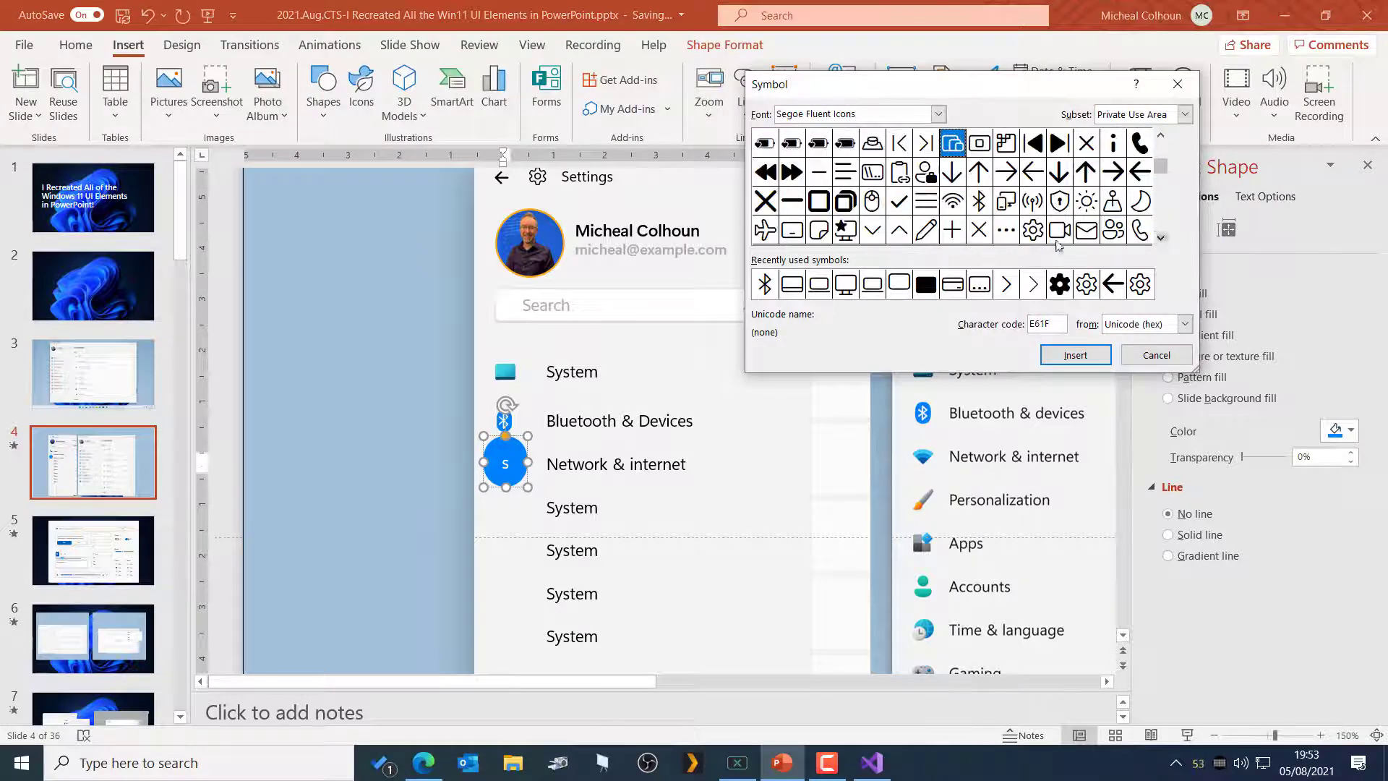
double_click(953, 201)
scroll(1159, 241, down, 10)
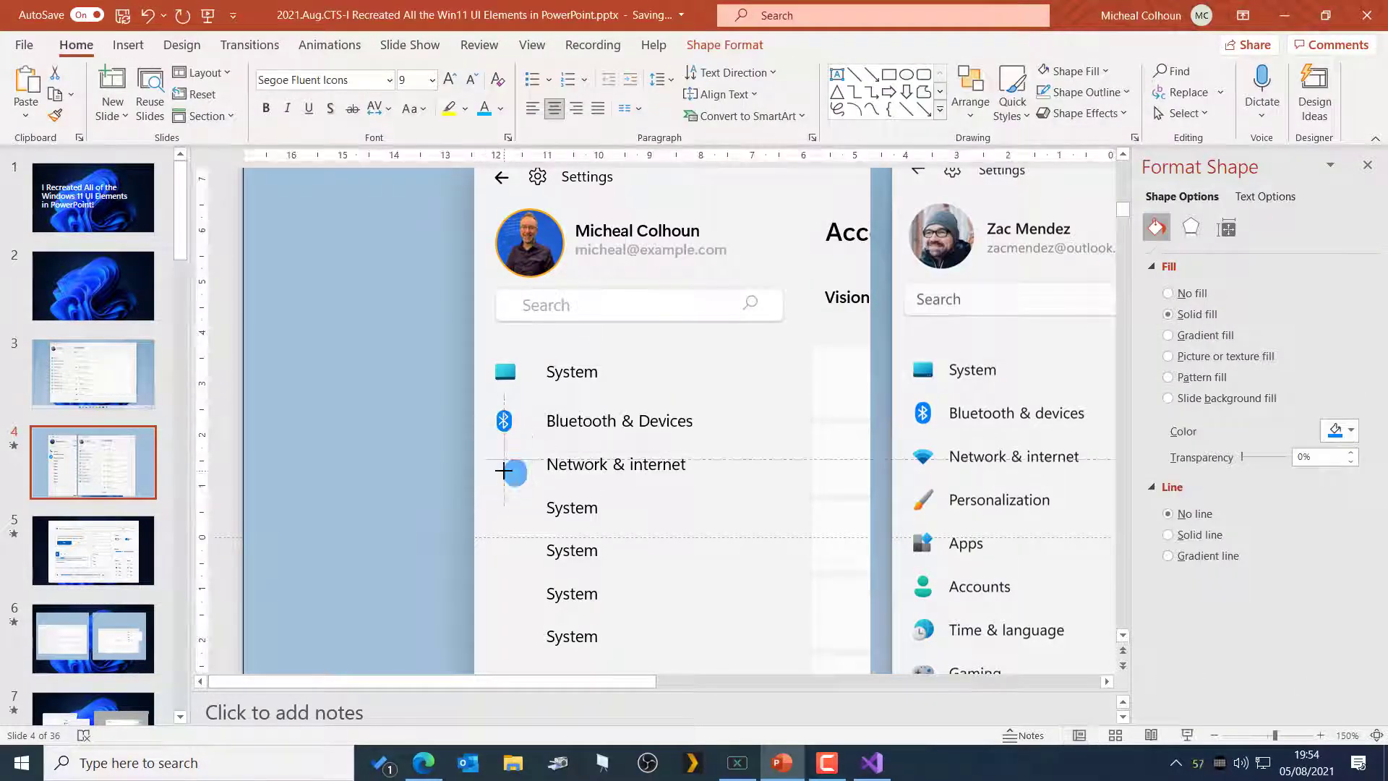
right_click(507, 464)
click(679, 441)
click(723, 725)
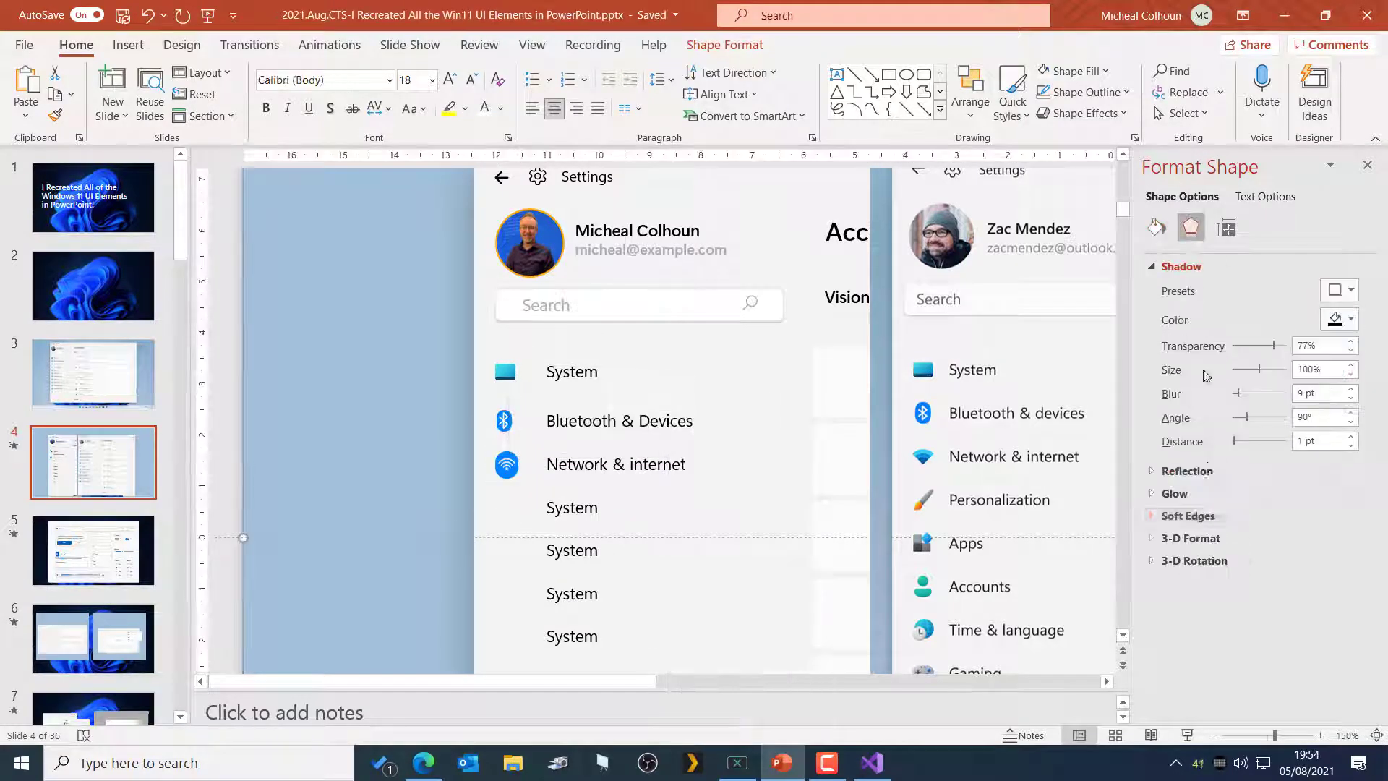
Change the Wi-Fi icon's background shape to a circle and shrink it to 0.39 cm square.
click(933, 410)
scroll(650, 419, down, 1)
click(508, 420)
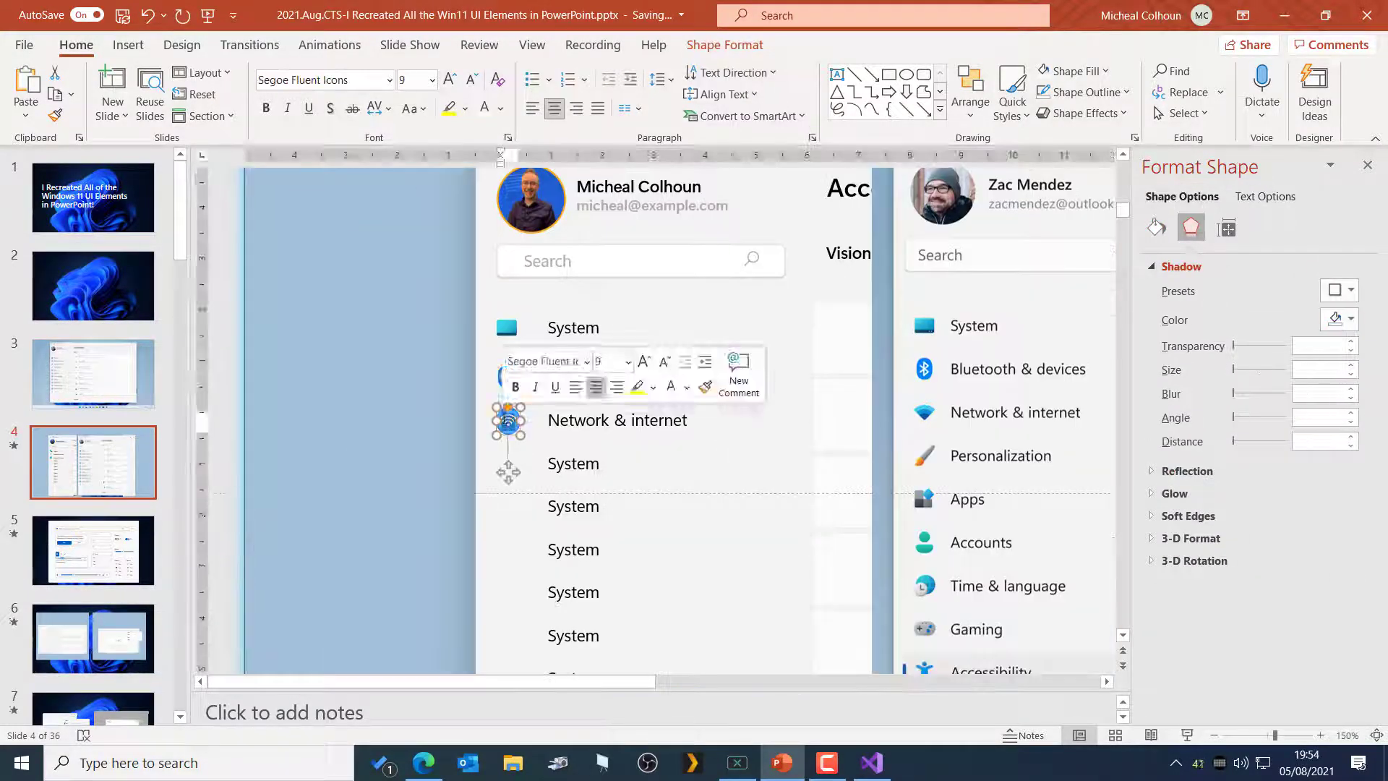
click(1350, 319)
click(1157, 228)
click(1350, 430)
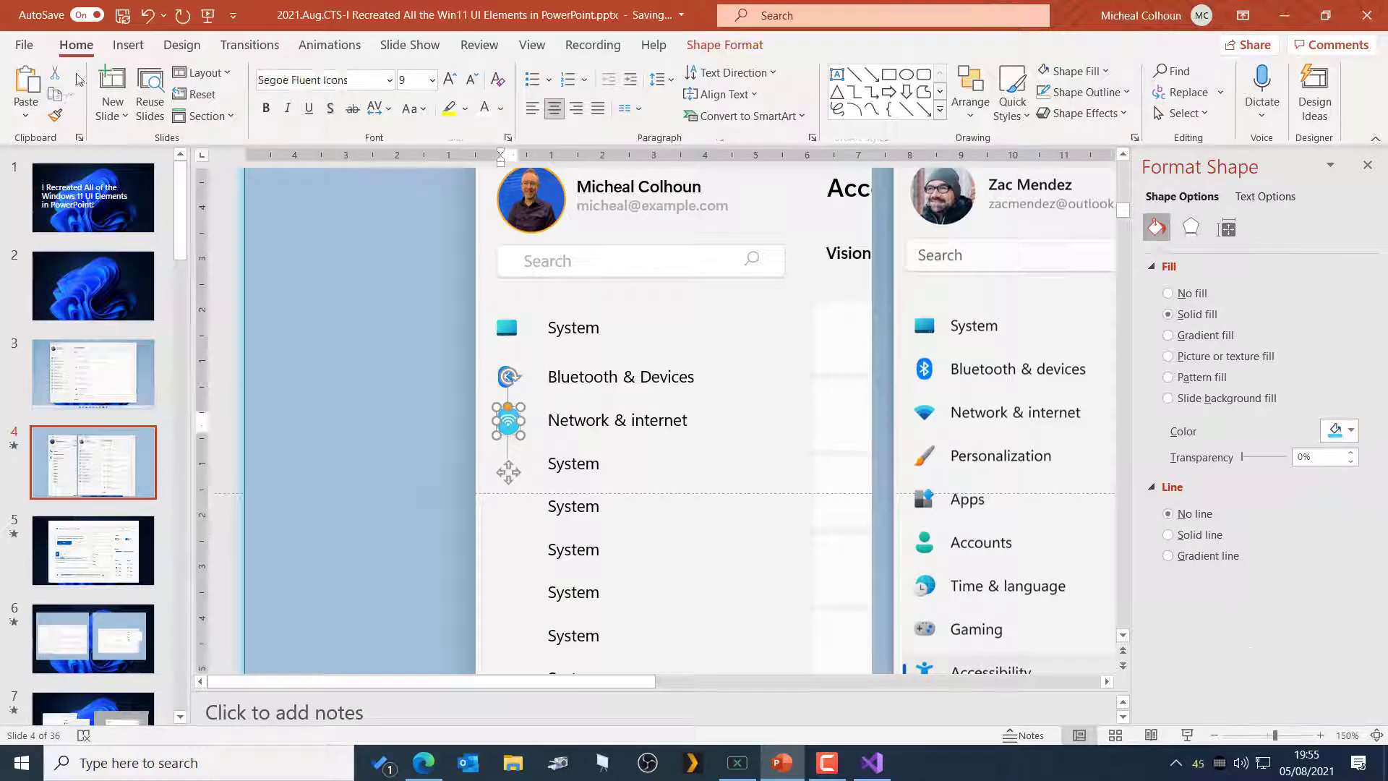
click(724, 45)
click(173, 71)
click(303, 190)
scroll(700, 441, up, 5)
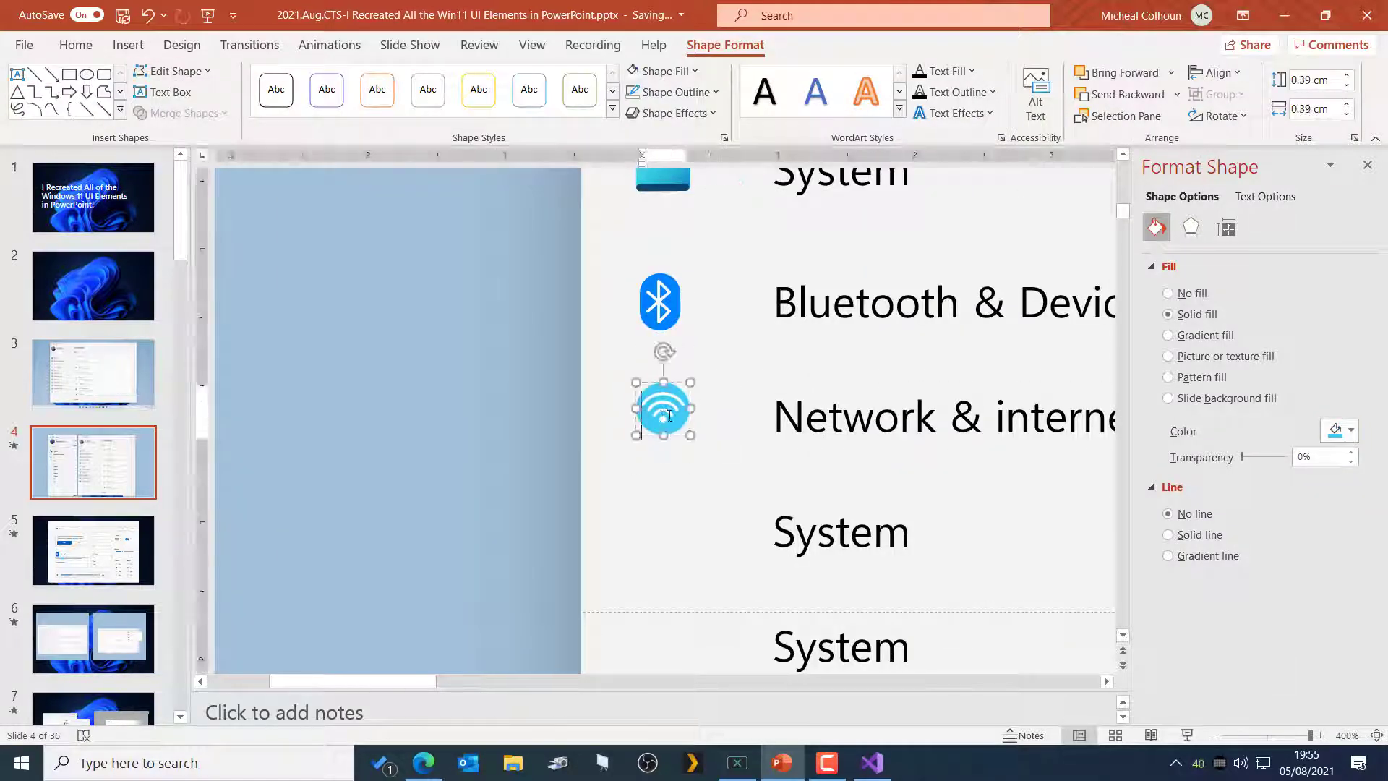
drag(670, 452, 670, 446)
scroll(677, 443, down, 5)
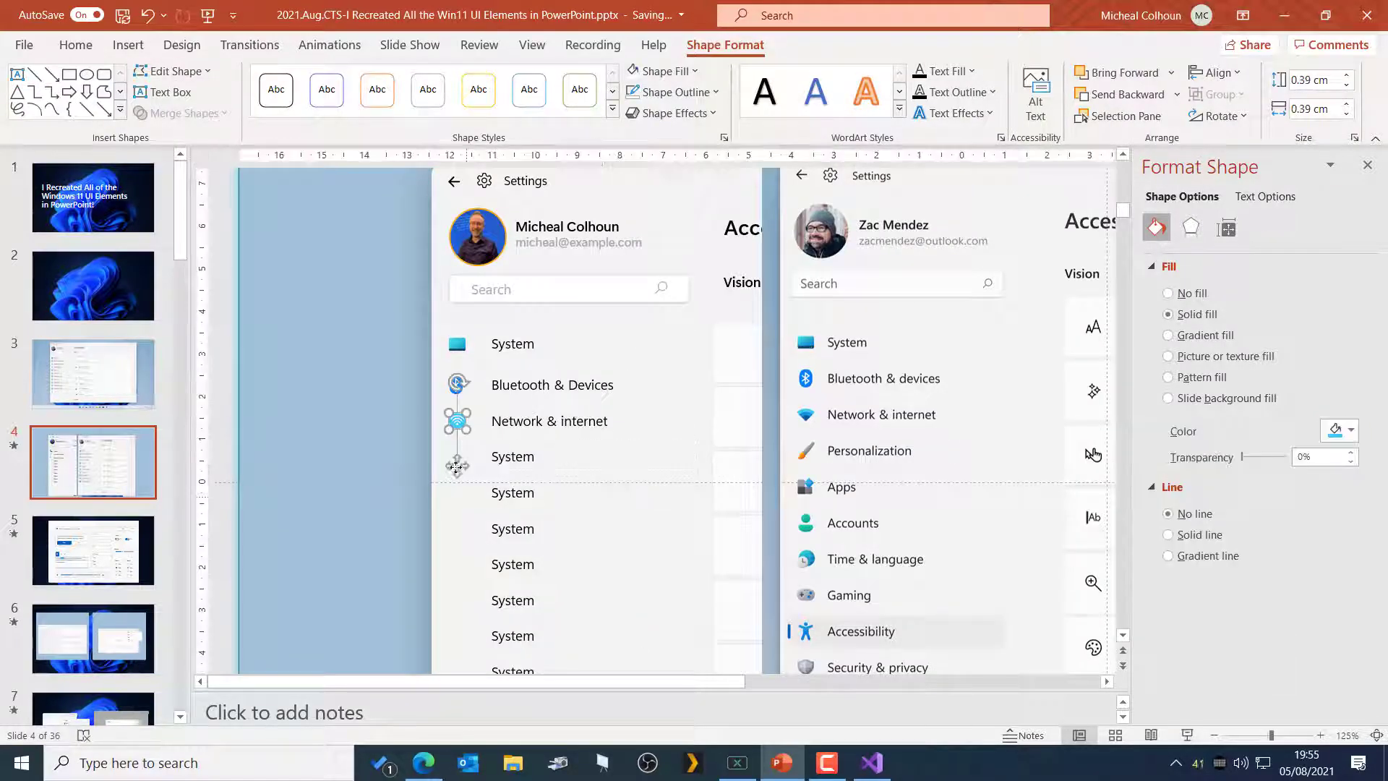
Swap the copied icon's Wi-Fi glyph for a paintbrush to make the yellow Personalization icon.
scroll(675, 430, up, 5)
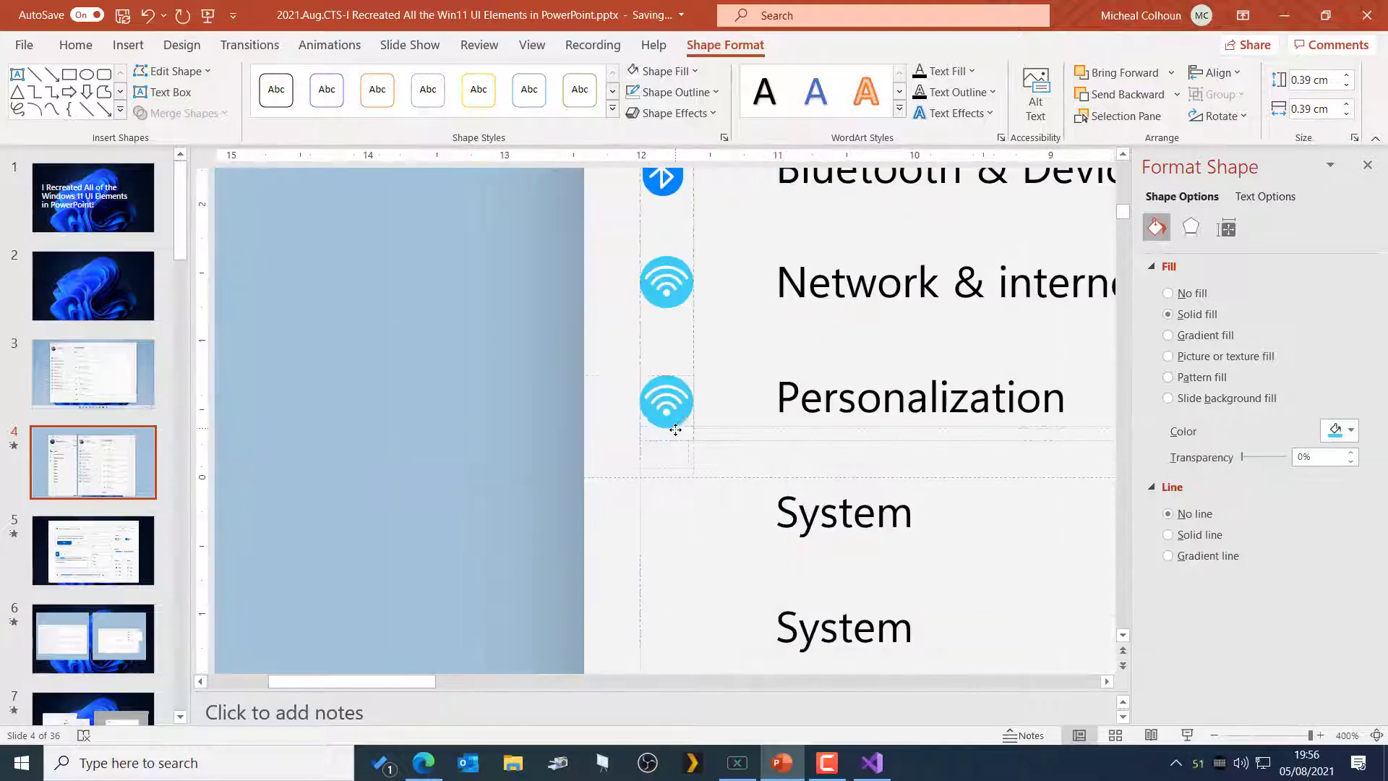
click(128, 45)
click(1182, 92)
click(1075, 355)
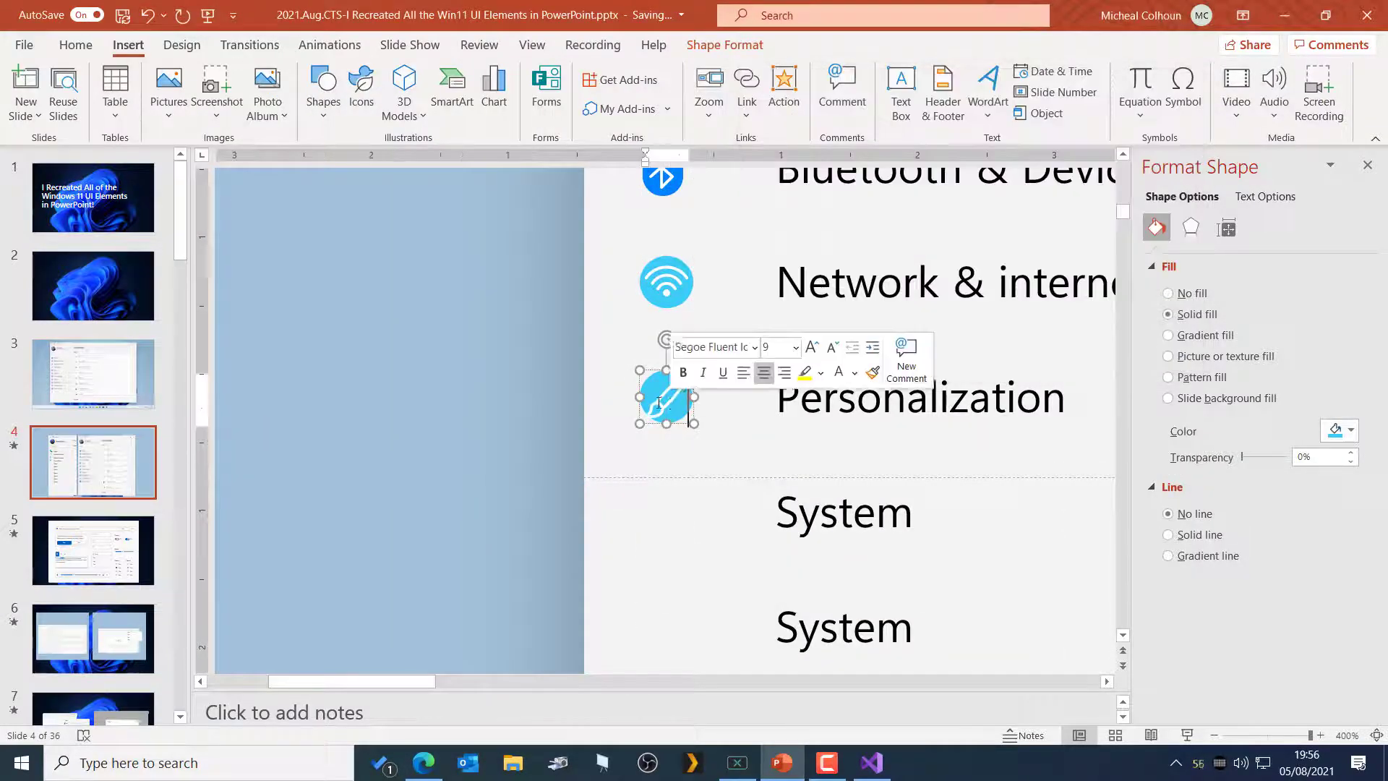
click(659, 385)
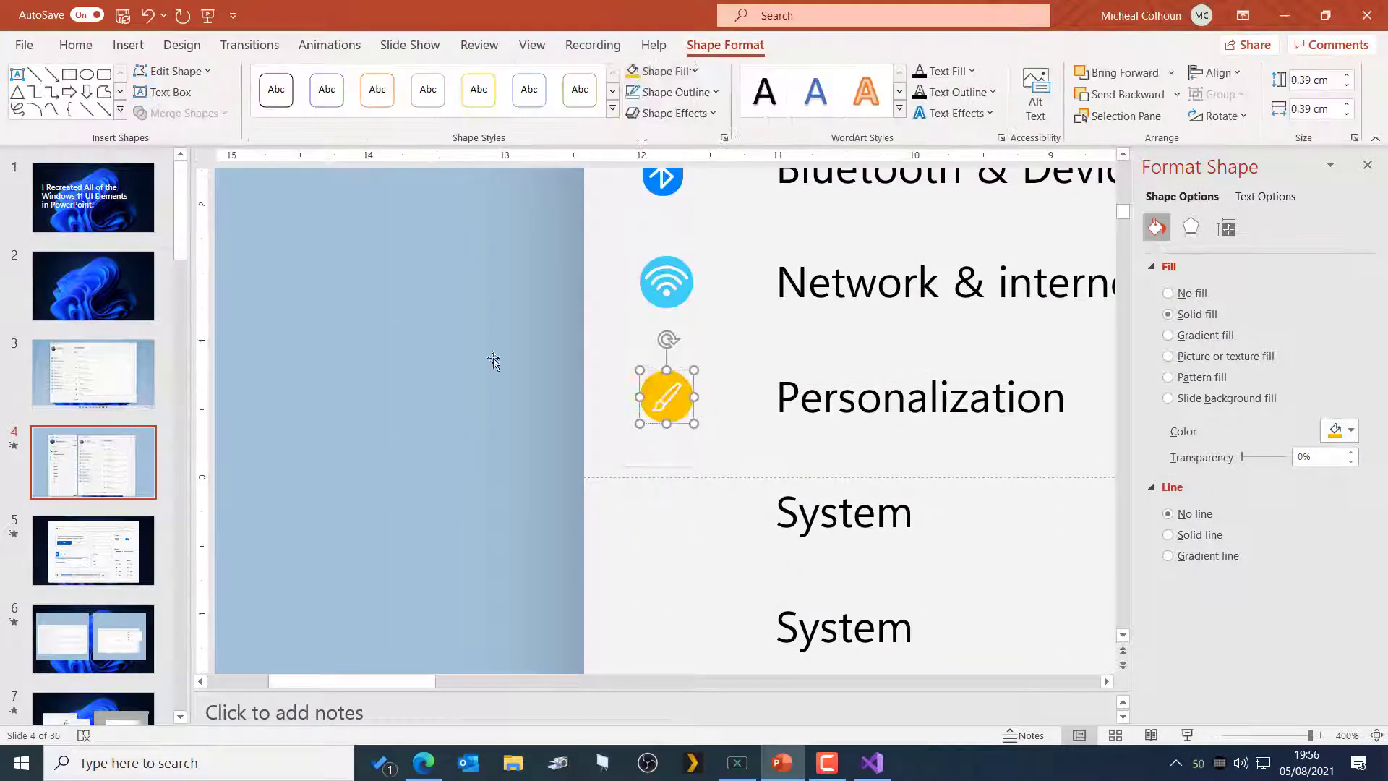
scroll(550, 372, down, 5)
click(456, 397)
click(477, 432)
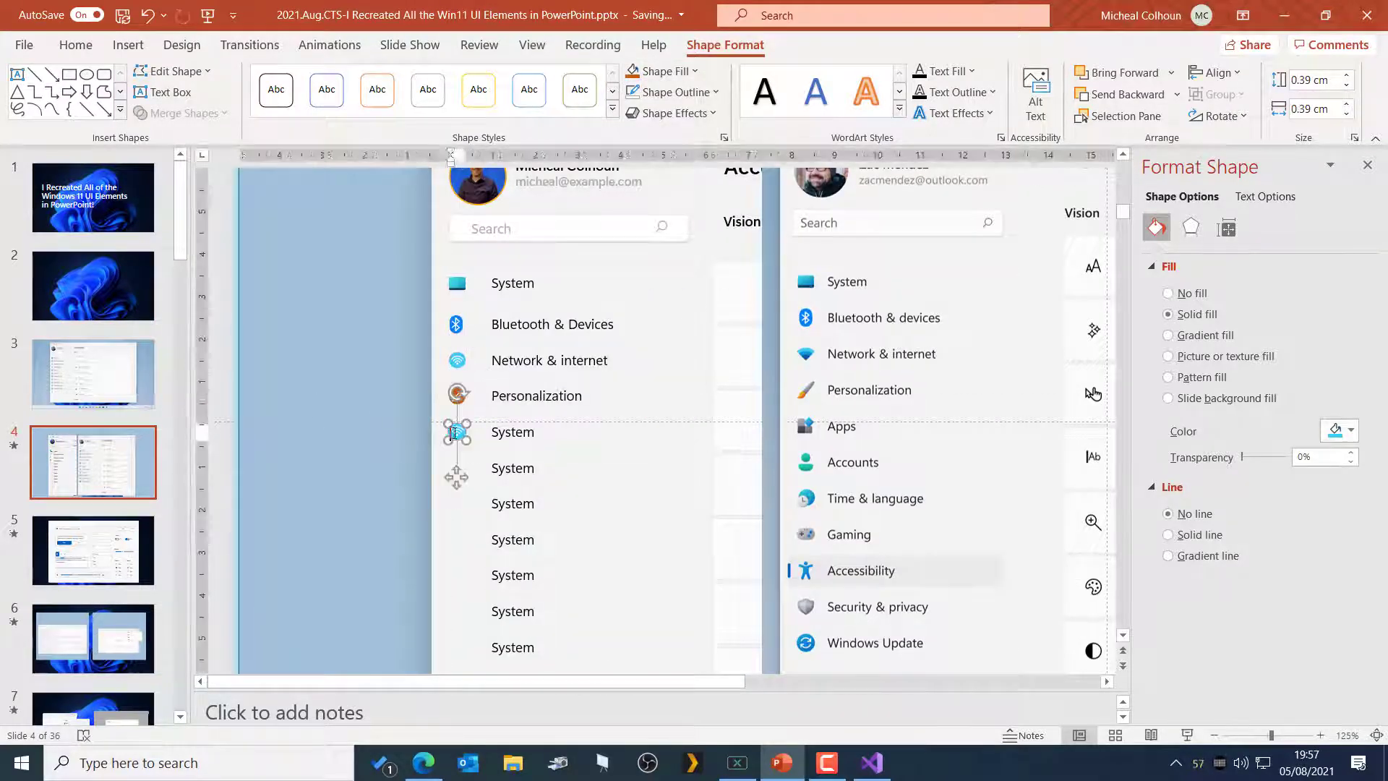
Fill the Apps icon shape with a grey theme colour.
key(alt+n)
key(u)
scroll(1159, 238, down, 2)
scroll(1159, 239, down, 2)
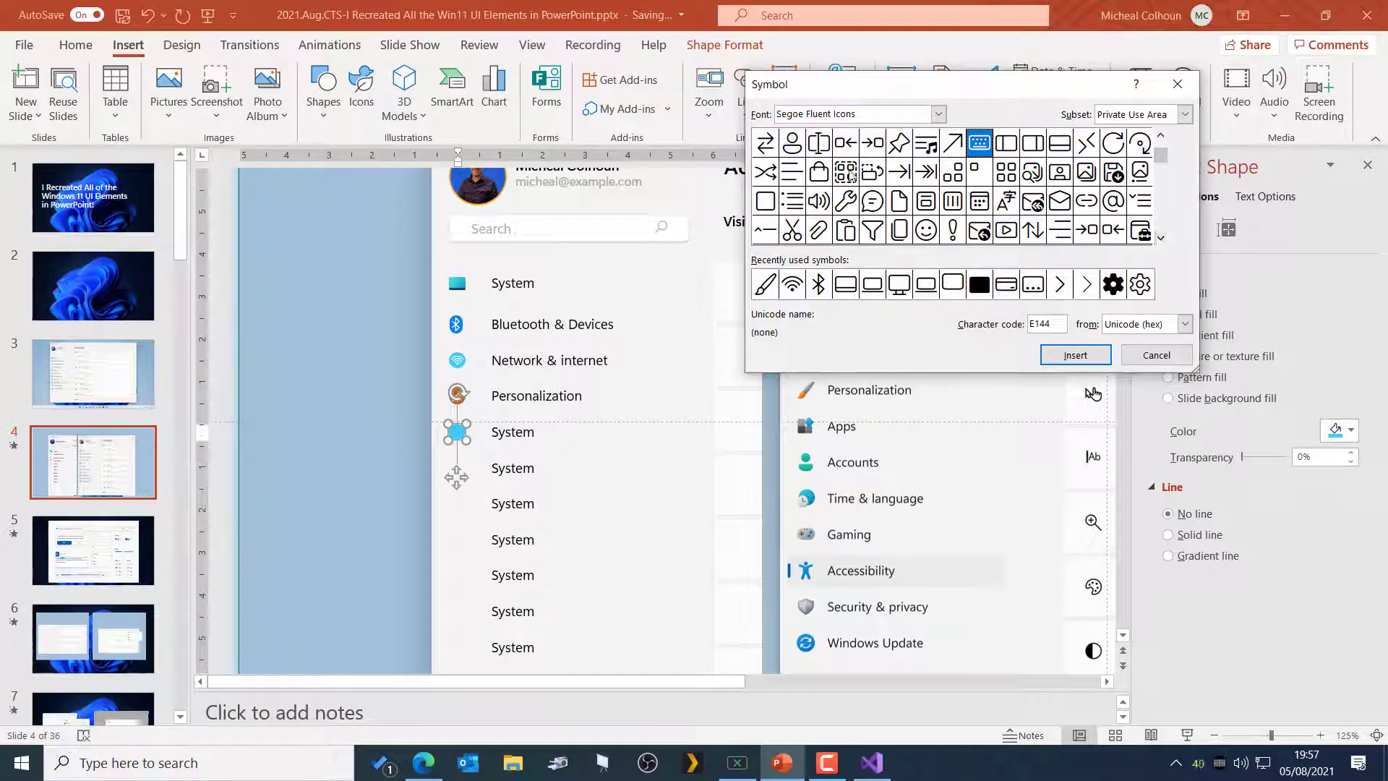
click(1164, 238)
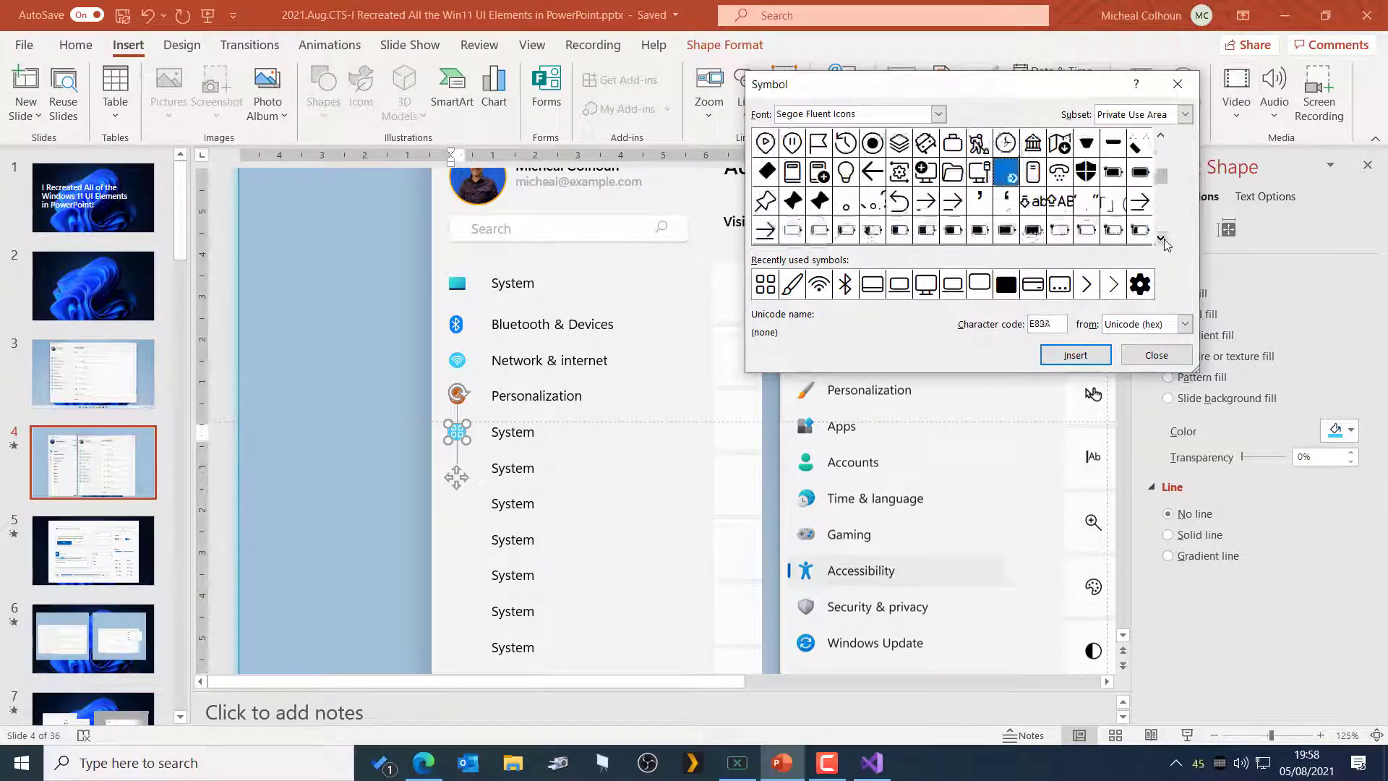
drag(1164, 238, 1165, 242)
click(1075, 355)
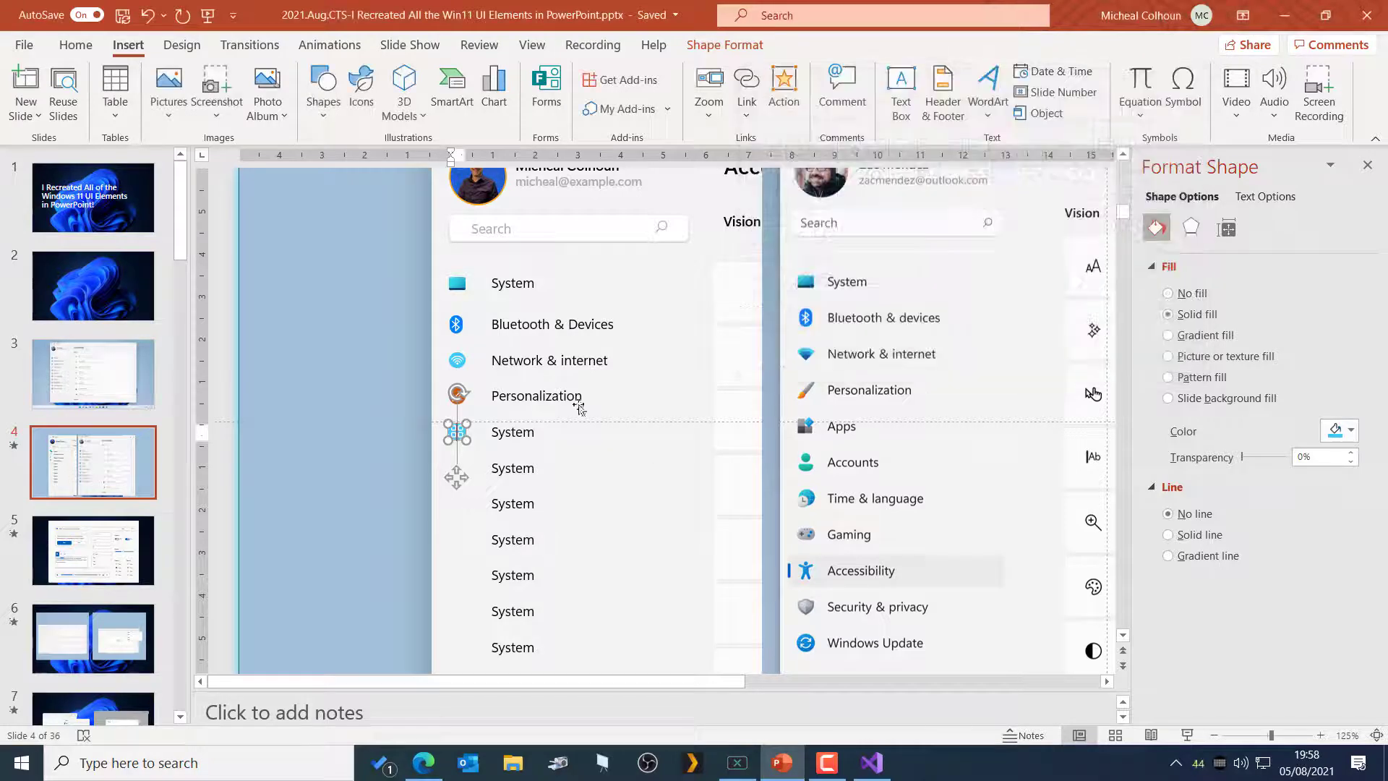
click(725, 45)
click(663, 71)
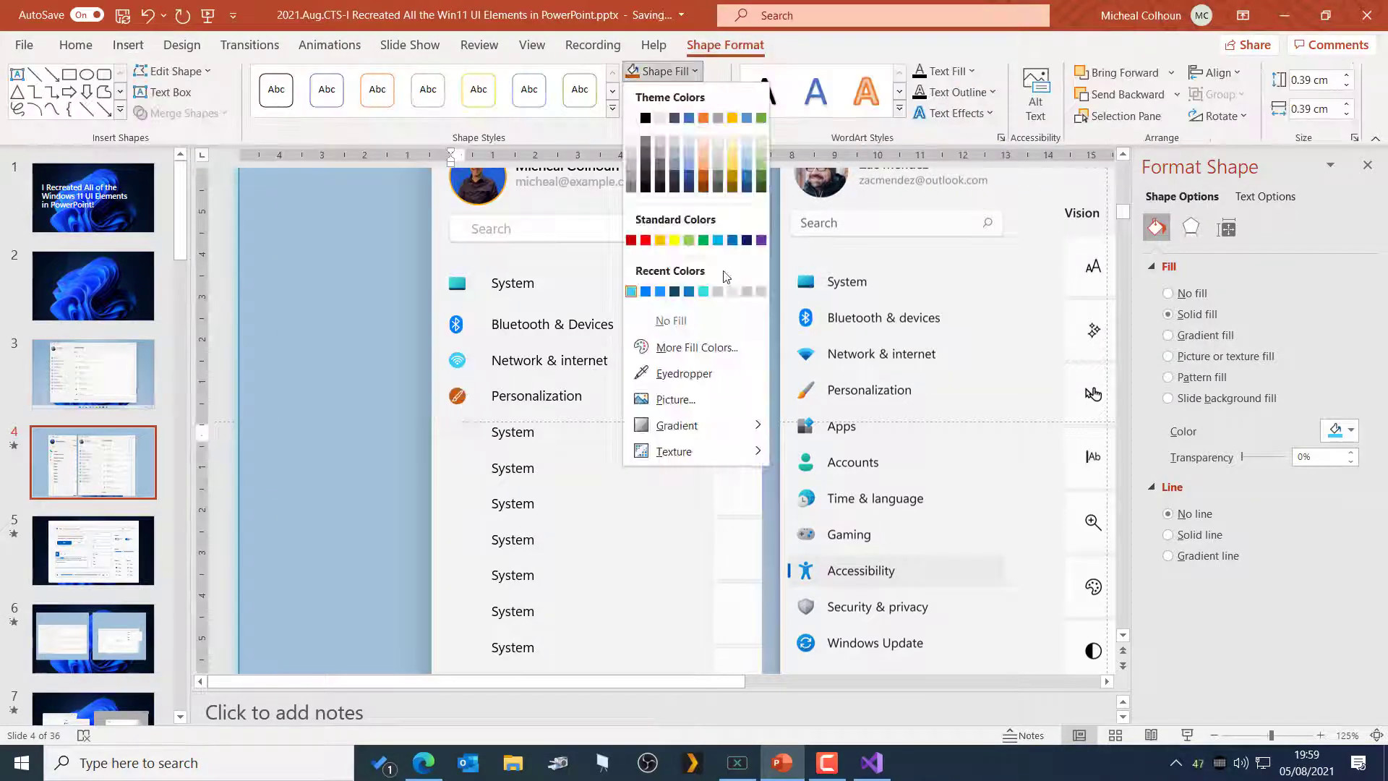
click(662, 177)
Pull a small hidden piece out of the icon and adjust the gradient on the icon tile.
scroll(660, 419, up, 5)
click(660, 419)
scroll(640, 490, down, 3)
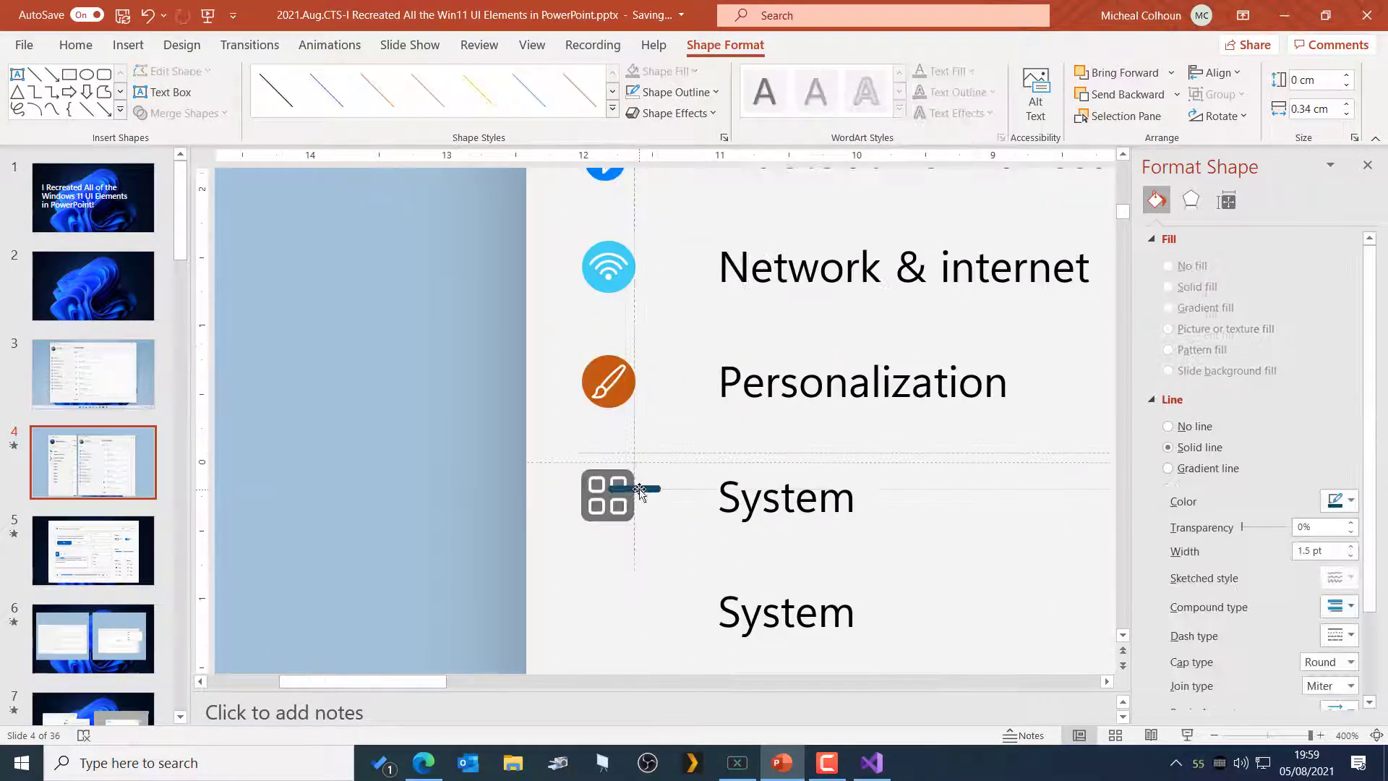
drag(639, 497, 607, 500)
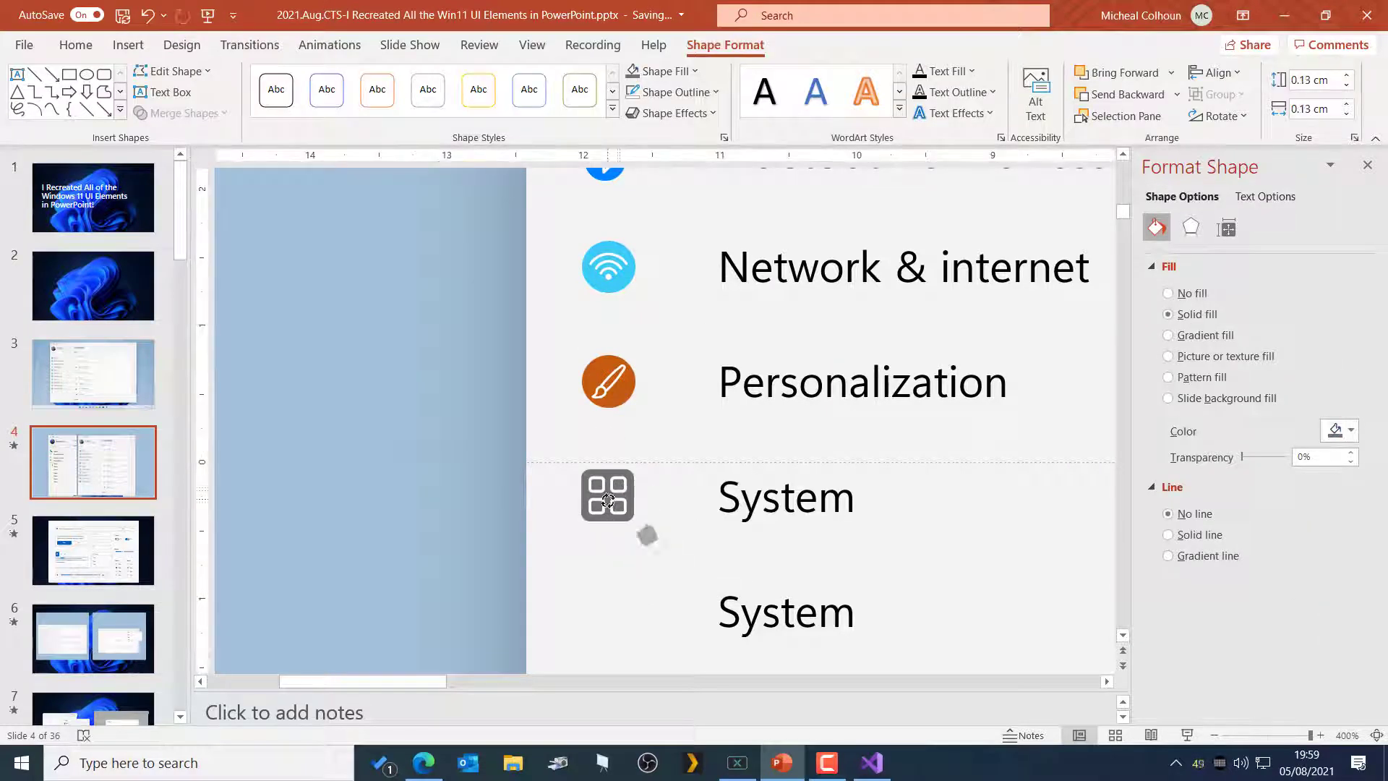
click(664, 71)
click(433, 461)
scroll(807, 436, up, 2)
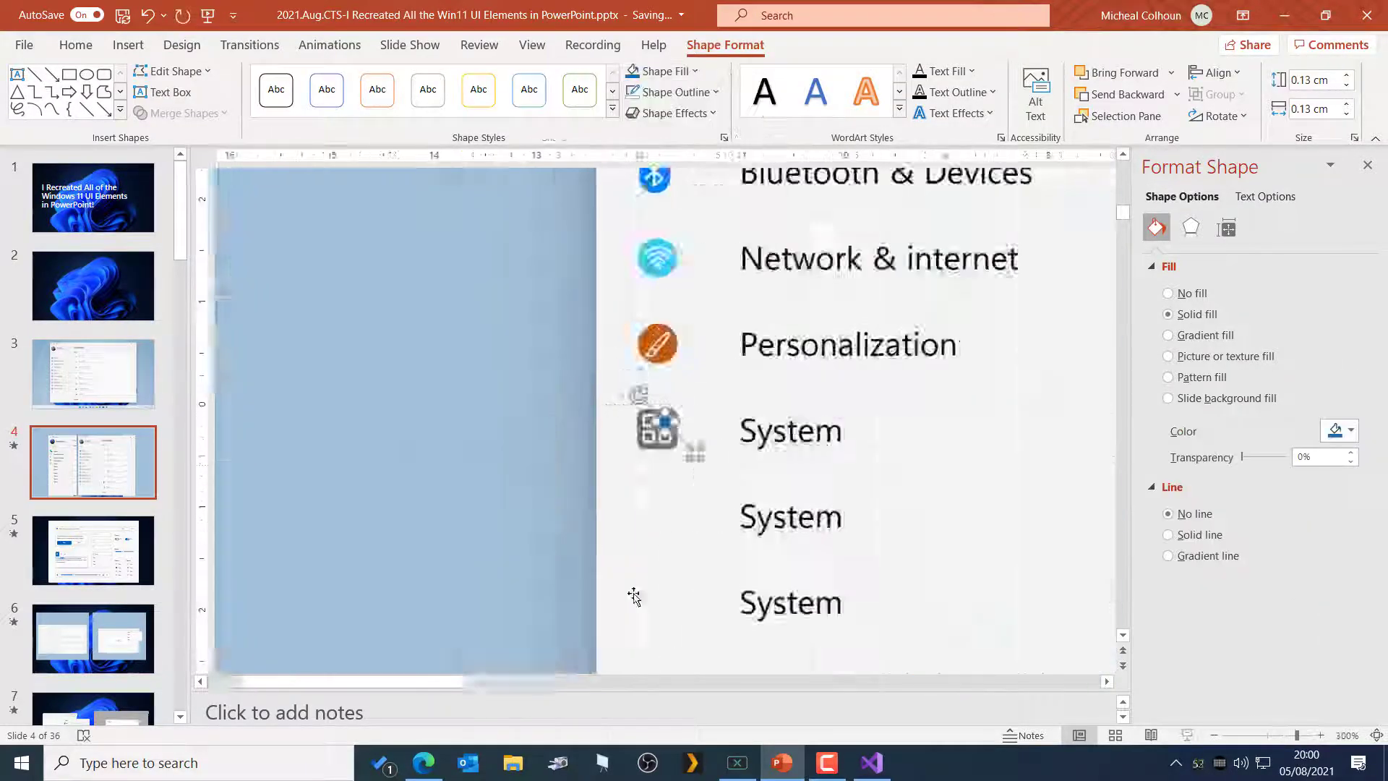
scroll(270, 424, up, 2)
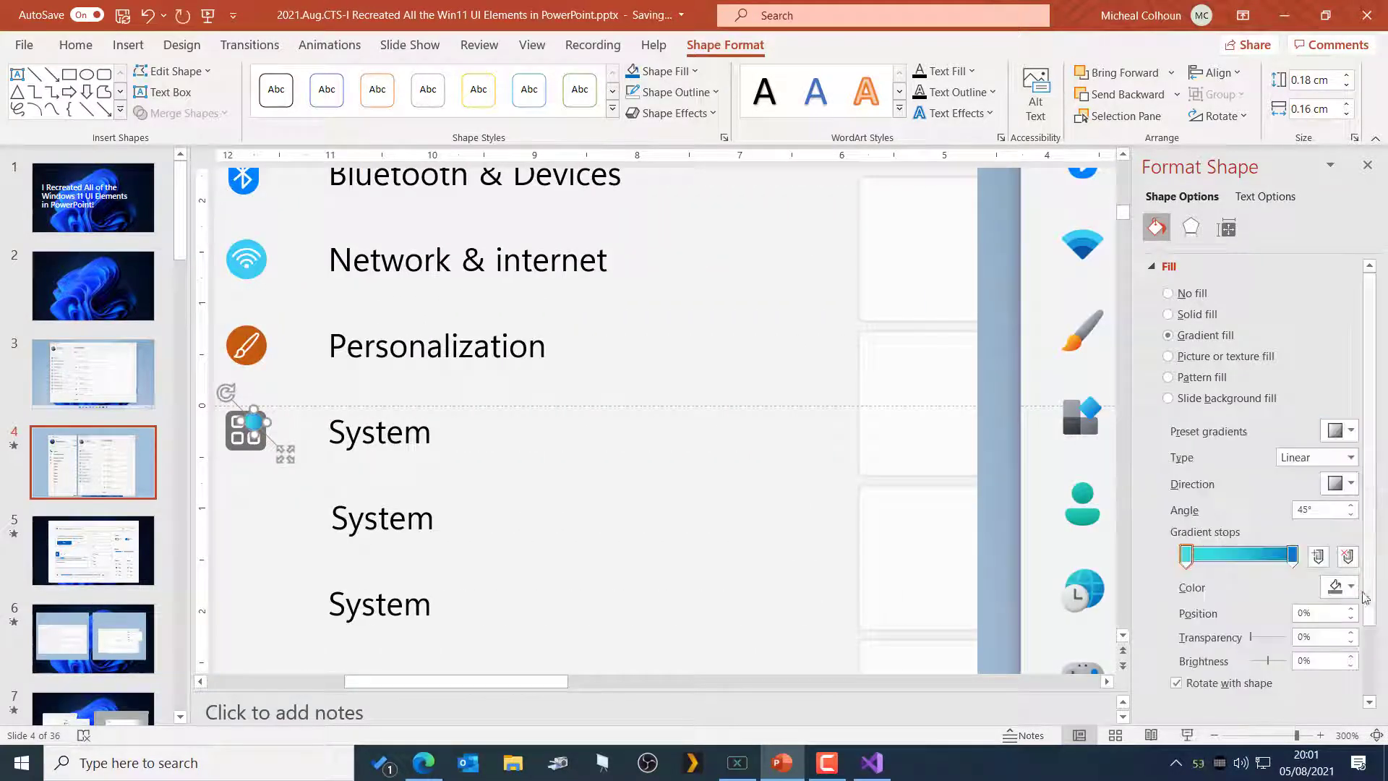
click(1107, 420)
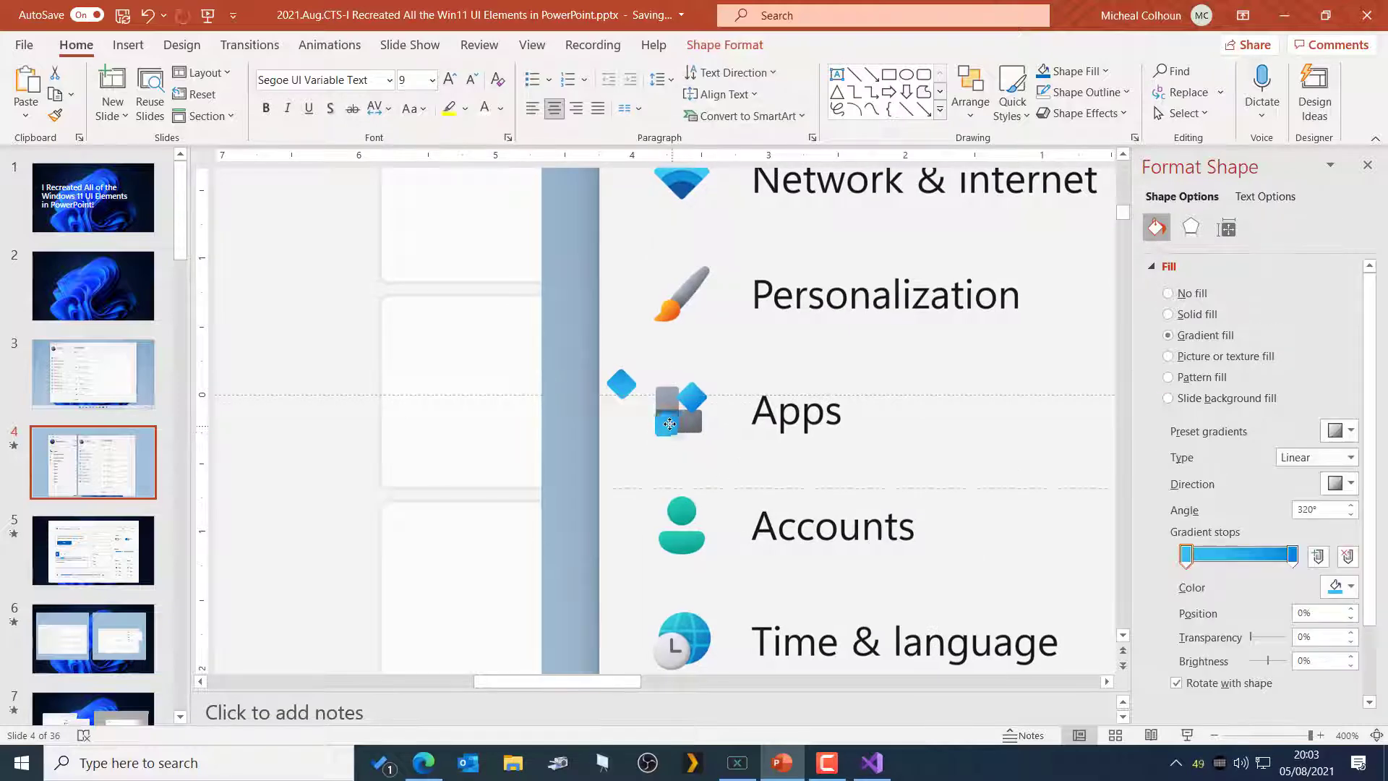
Move the blue diamond onto the grey tiles, then give the small tile a dark fill and solid outline.
drag(668, 448, 667, 427)
click(659, 410)
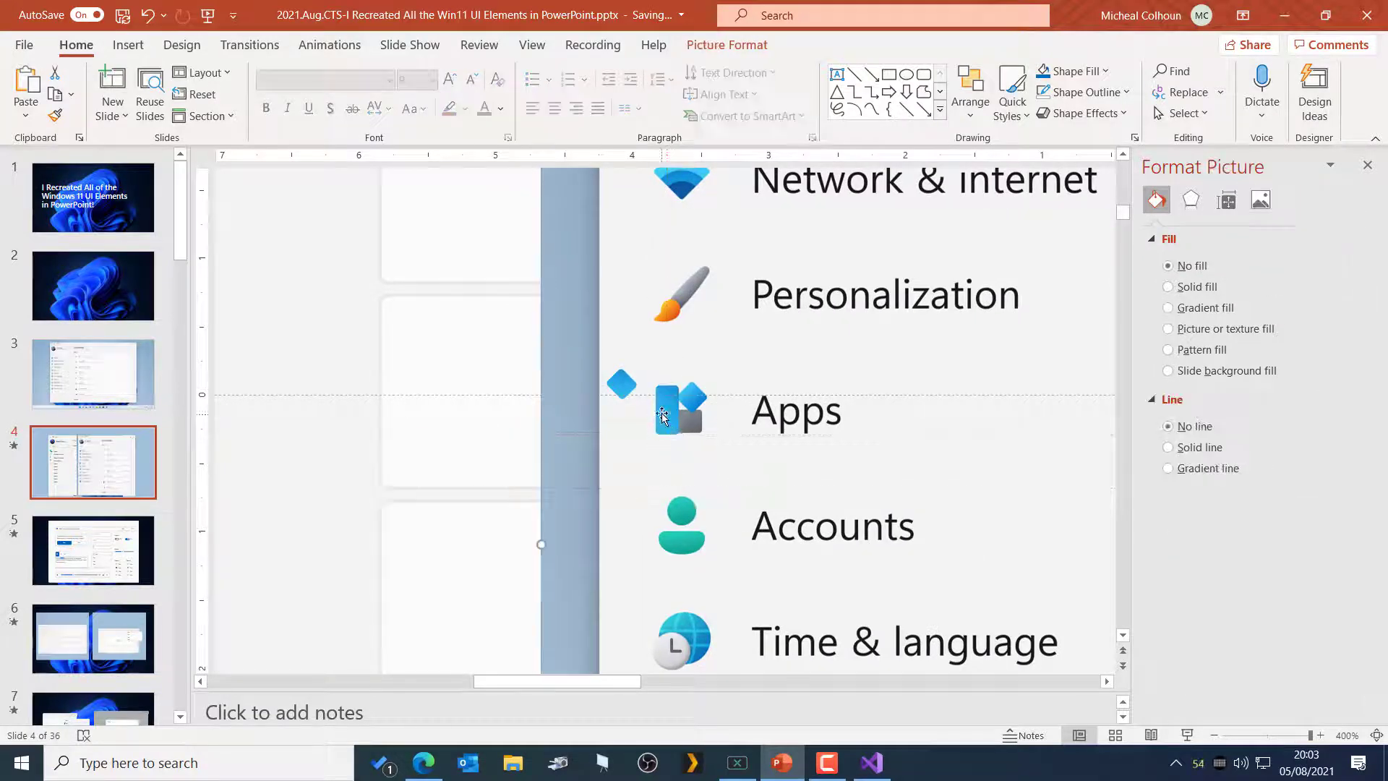
click(1338, 431)
click(1257, 474)
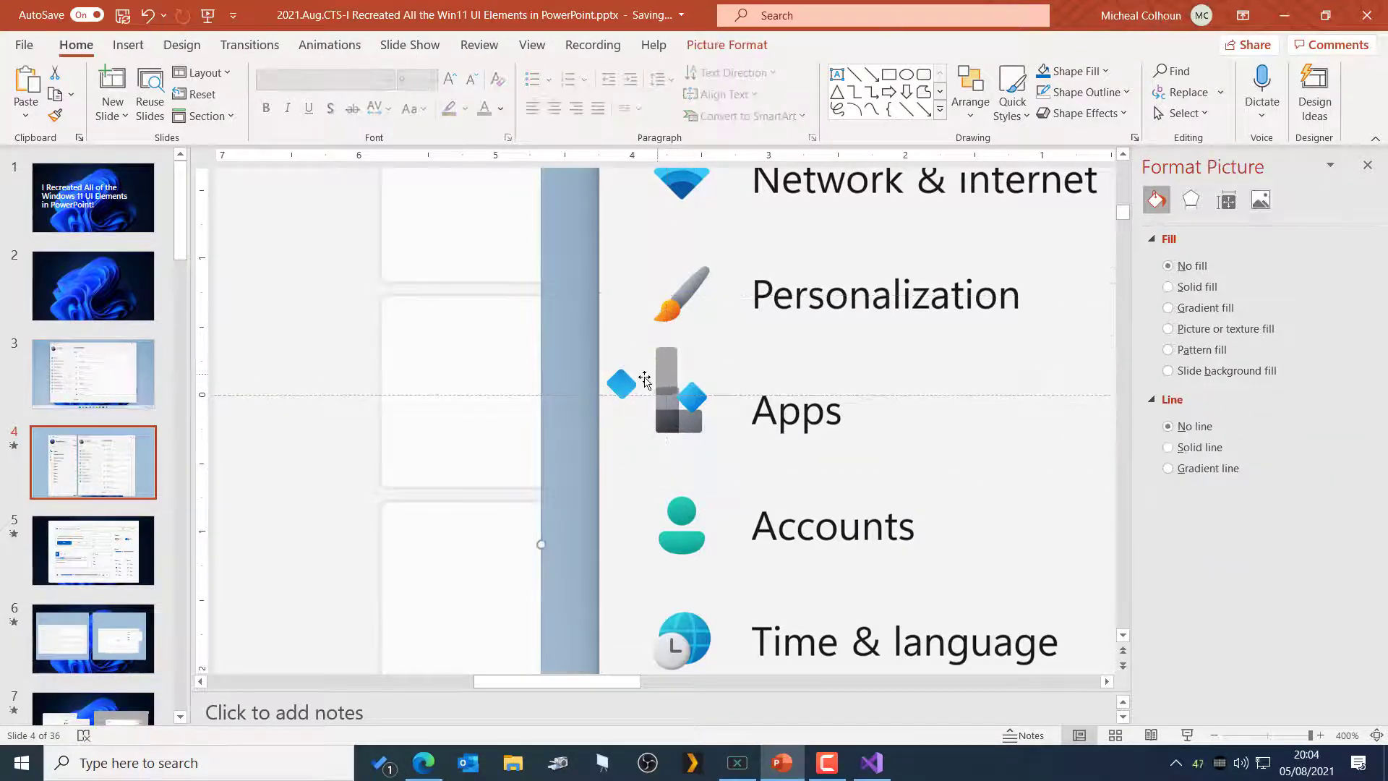
drag(672, 353, 667, 461)
click(1167, 534)
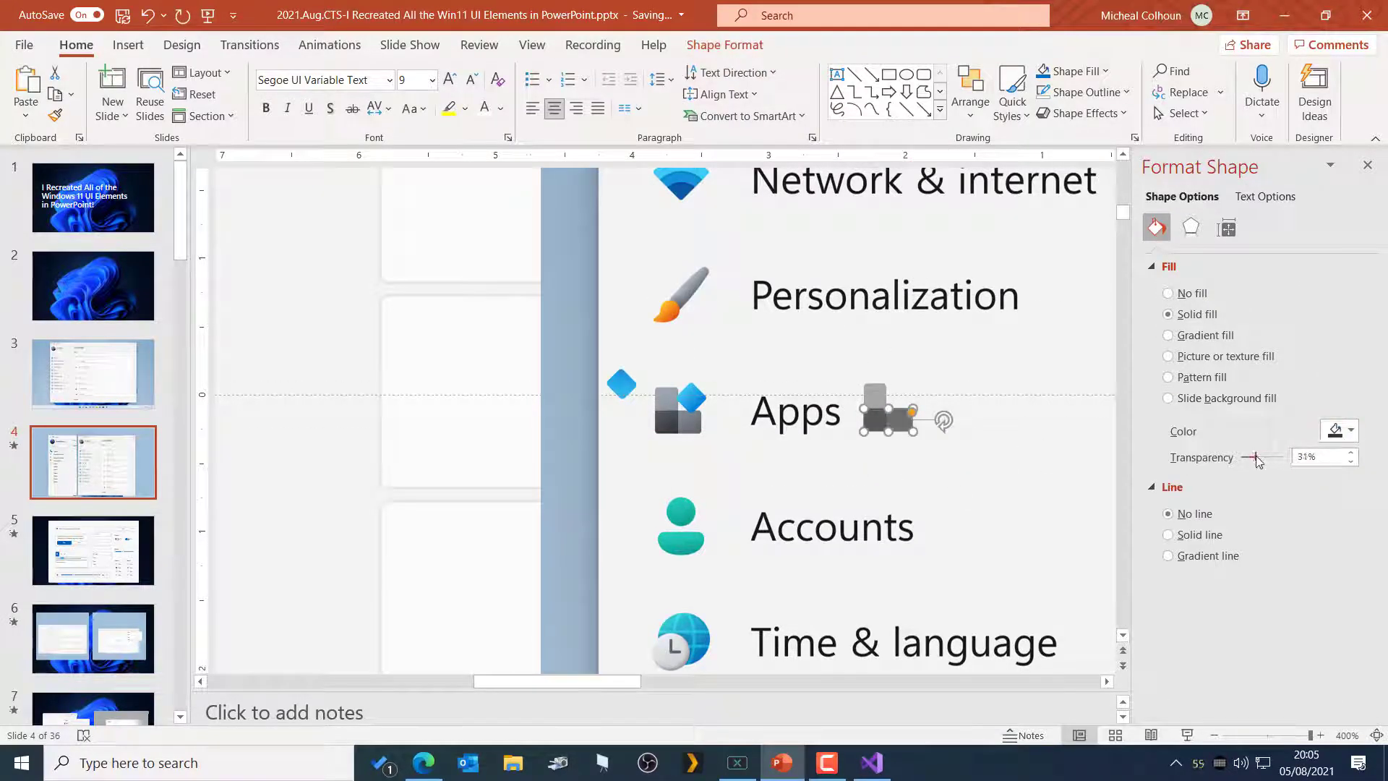
click(880, 390)
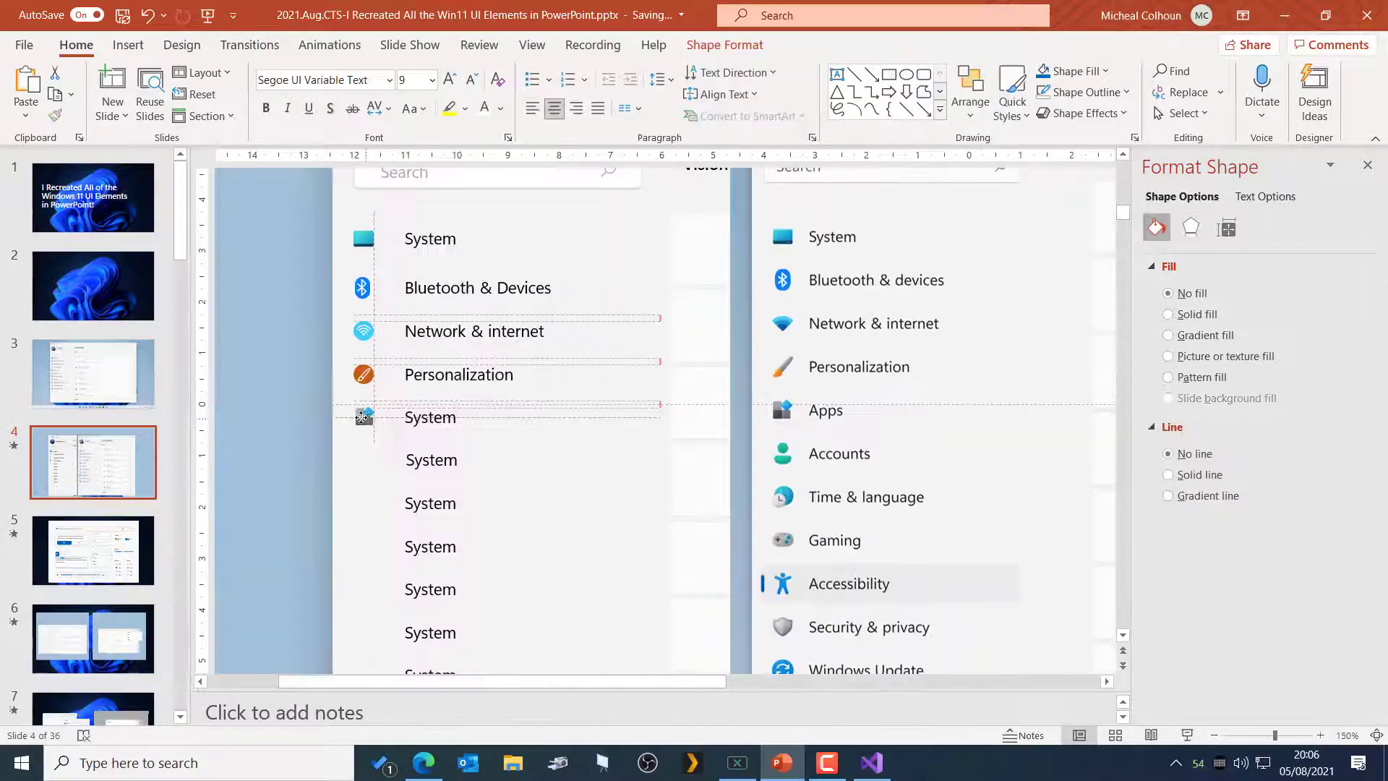
Place the Apps icon on the fifth row and relabel the next row 'Accounts'.
drag(363, 419, 363, 418)
click(593, 467)
text(Accounts)
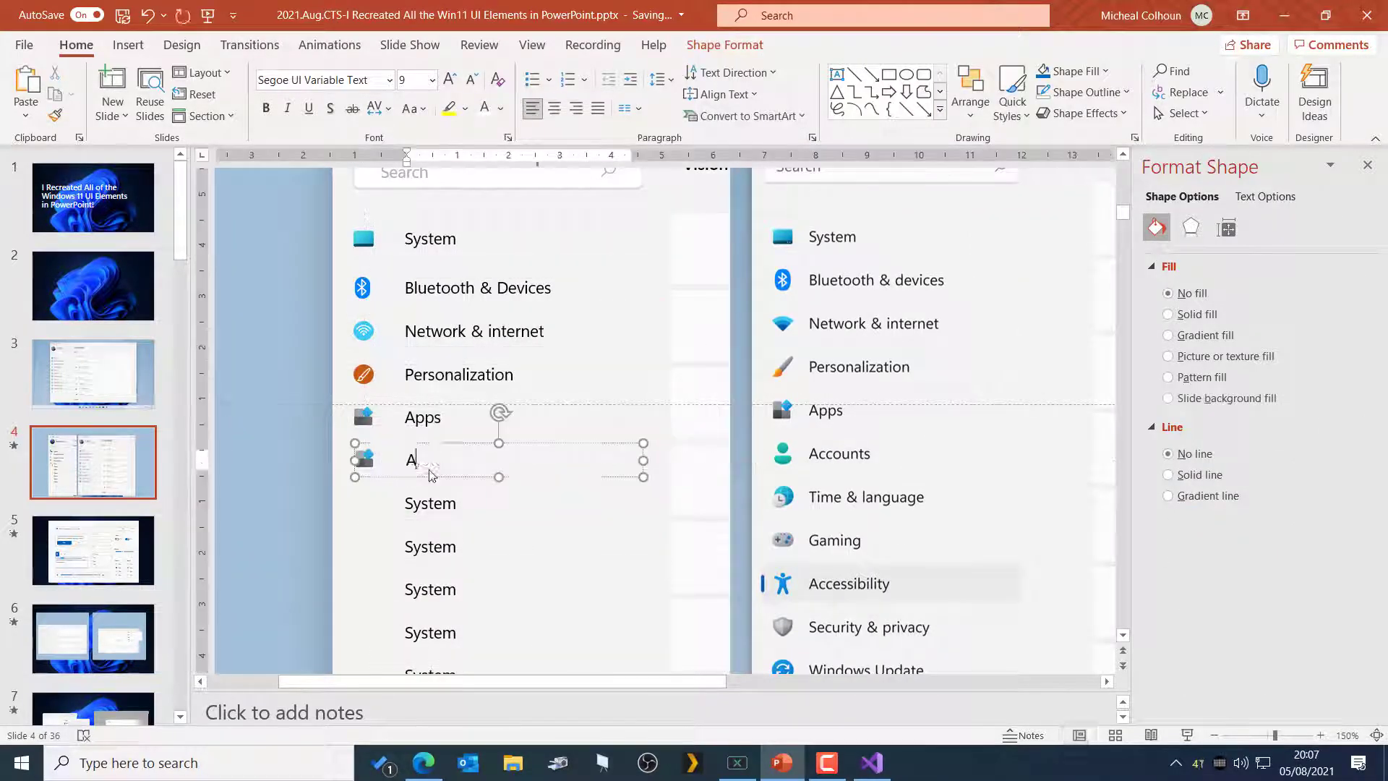
Insert accessibility figure, person and shield Segoe Fluent glyphs before Accounts.
click(128, 45)
click(1193, 93)
double_click(1059, 143)
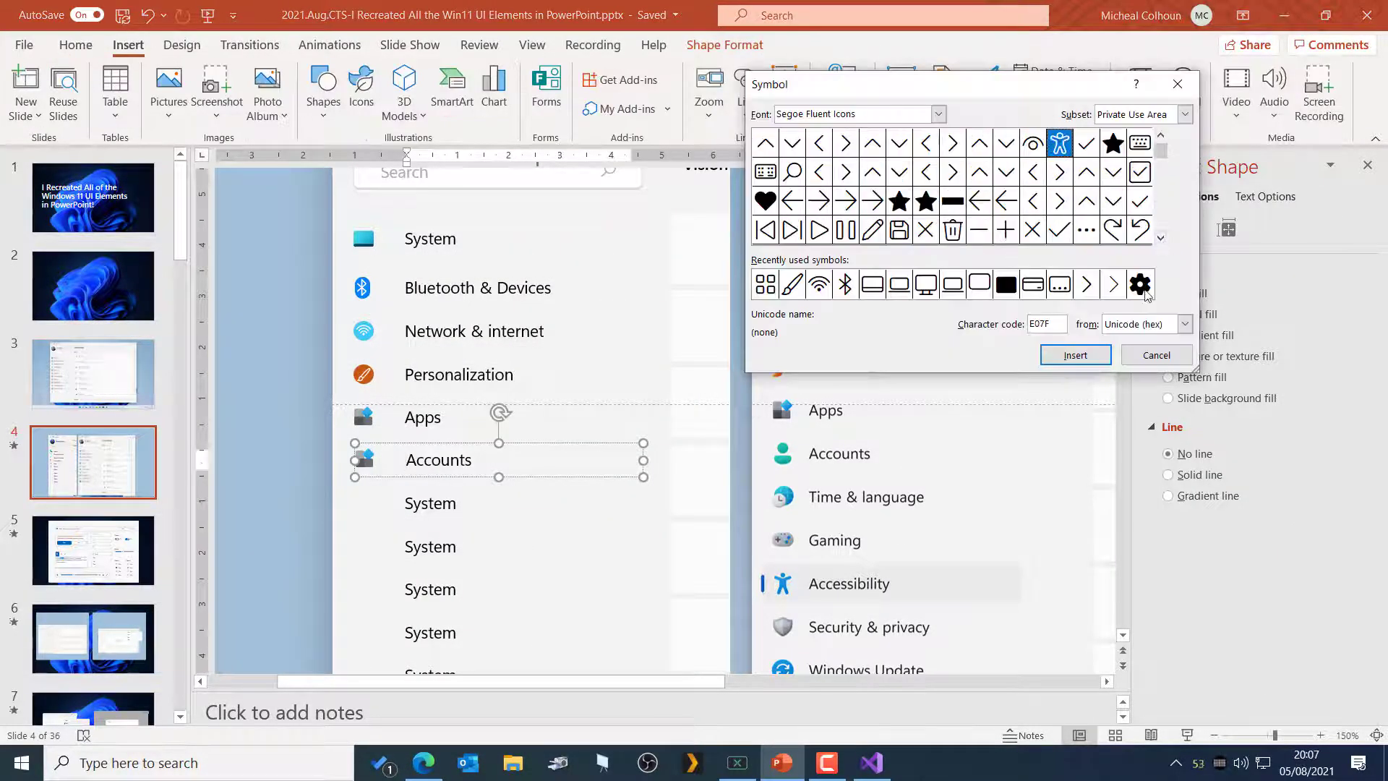
click(1160, 239)
click(1160, 239)
click(792, 172)
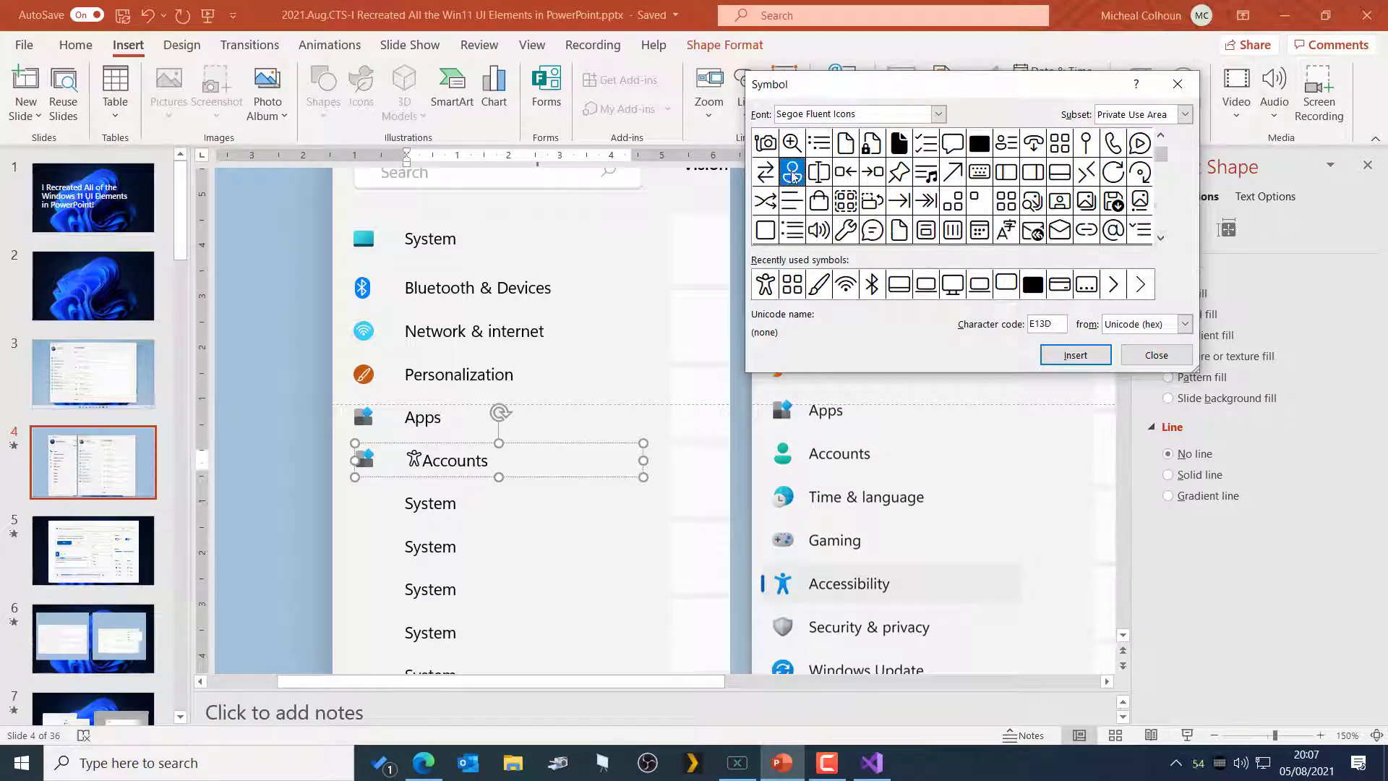
click(1160, 238)
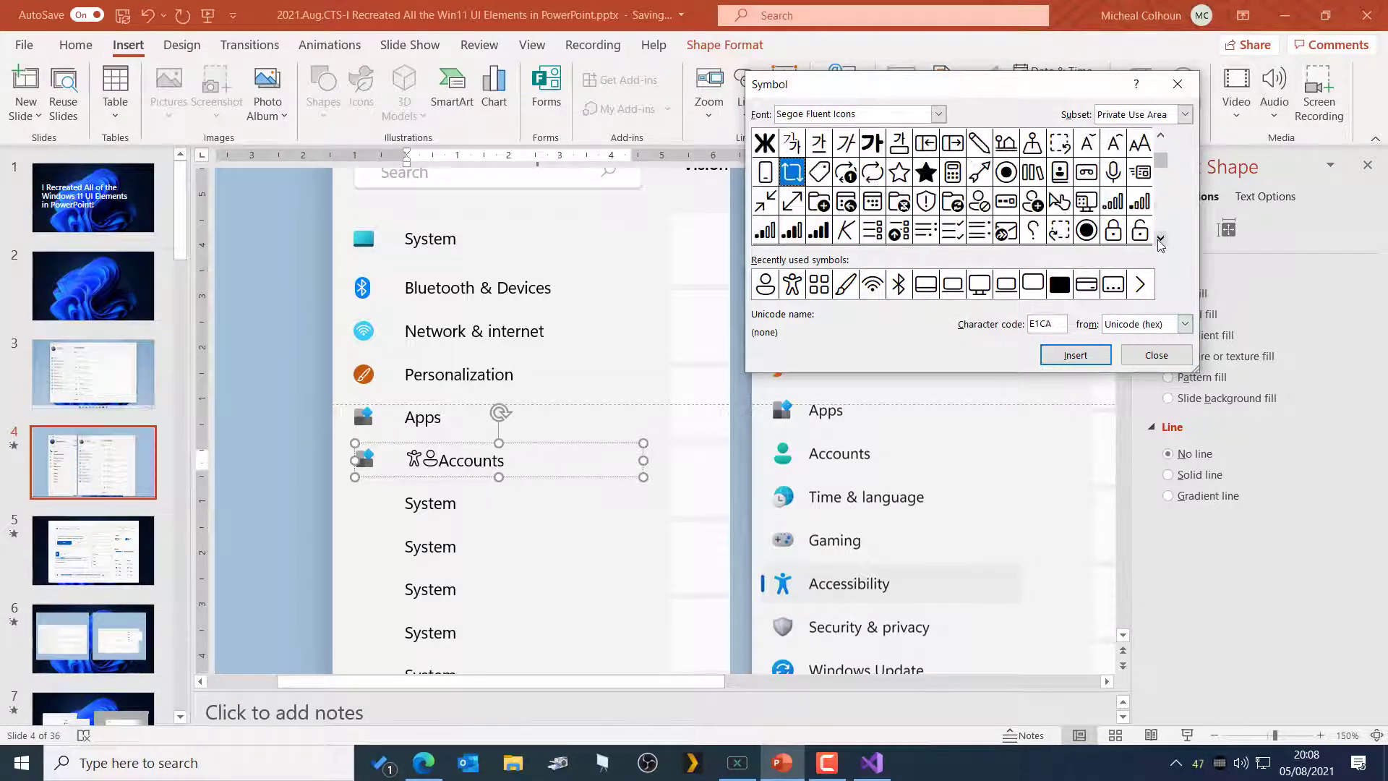
click(1160, 238)
key(Return)
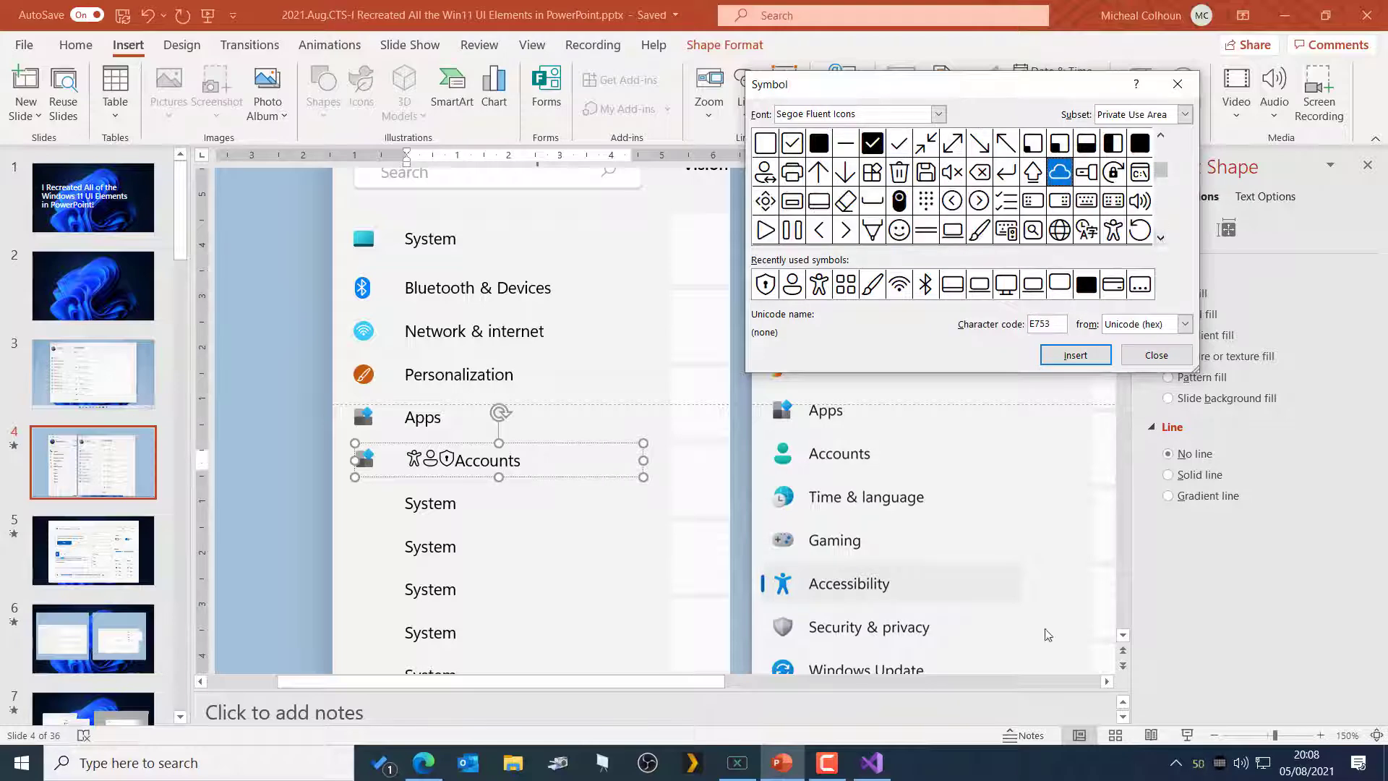
Add a sync glyph before Accounts and move the inserted glyphs into place.
click(1161, 241)
key(Return)
click(1160, 241)
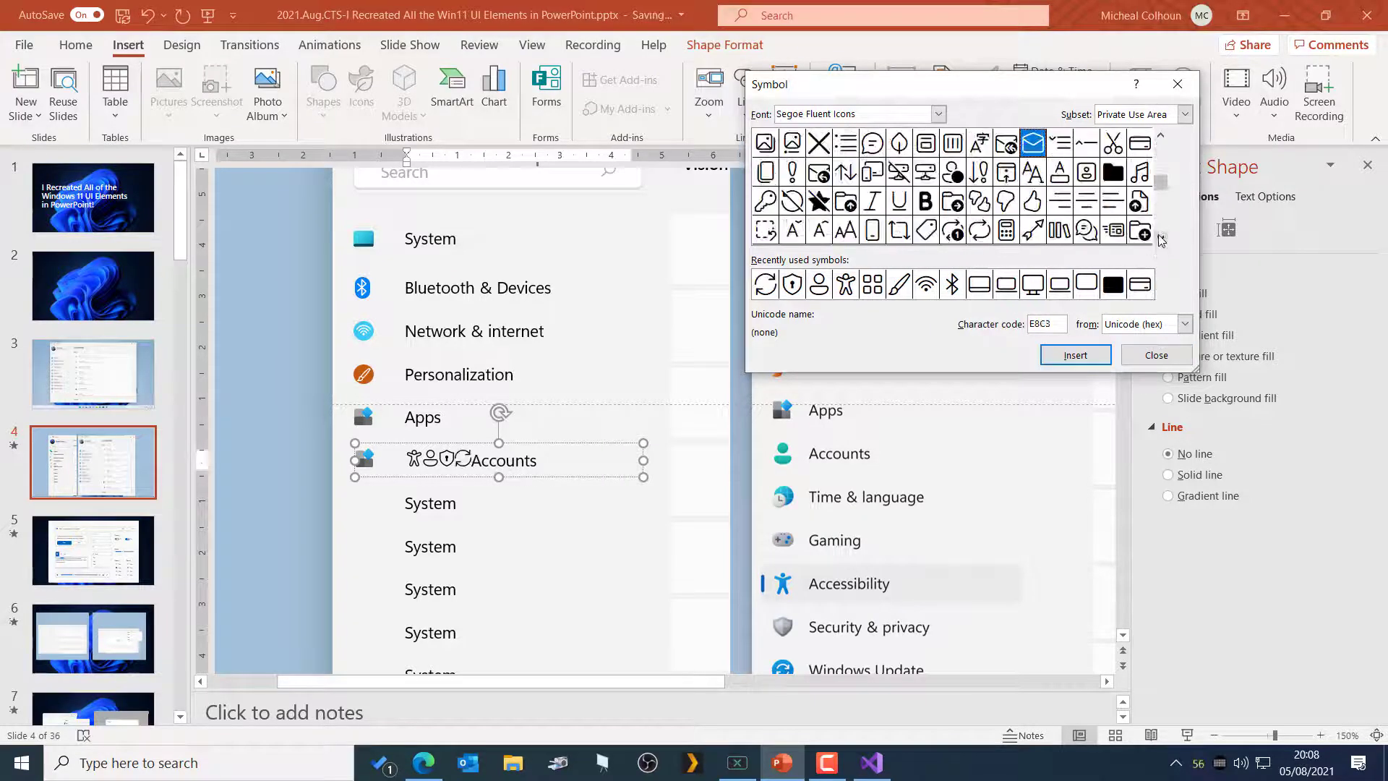
click(1161, 240)
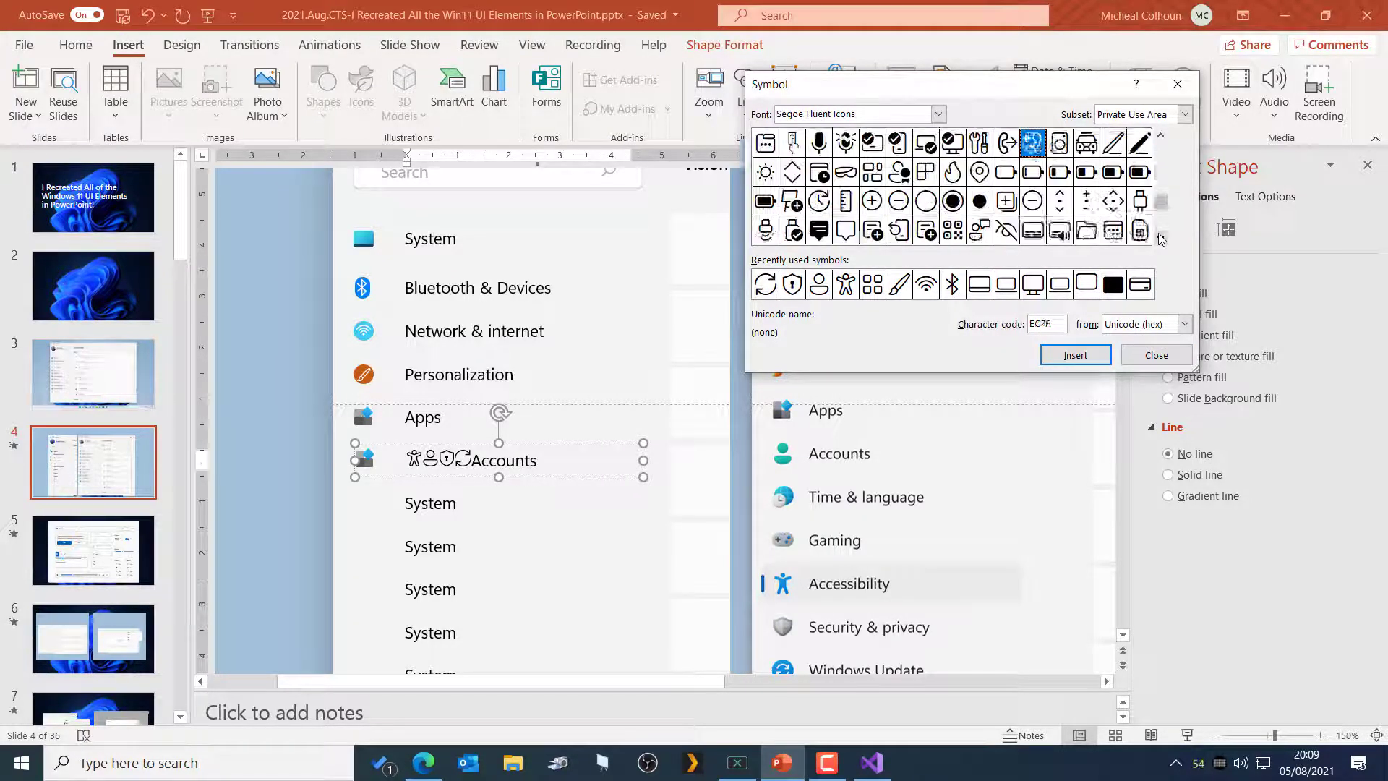
drag(1161, 238, 1159, 235)
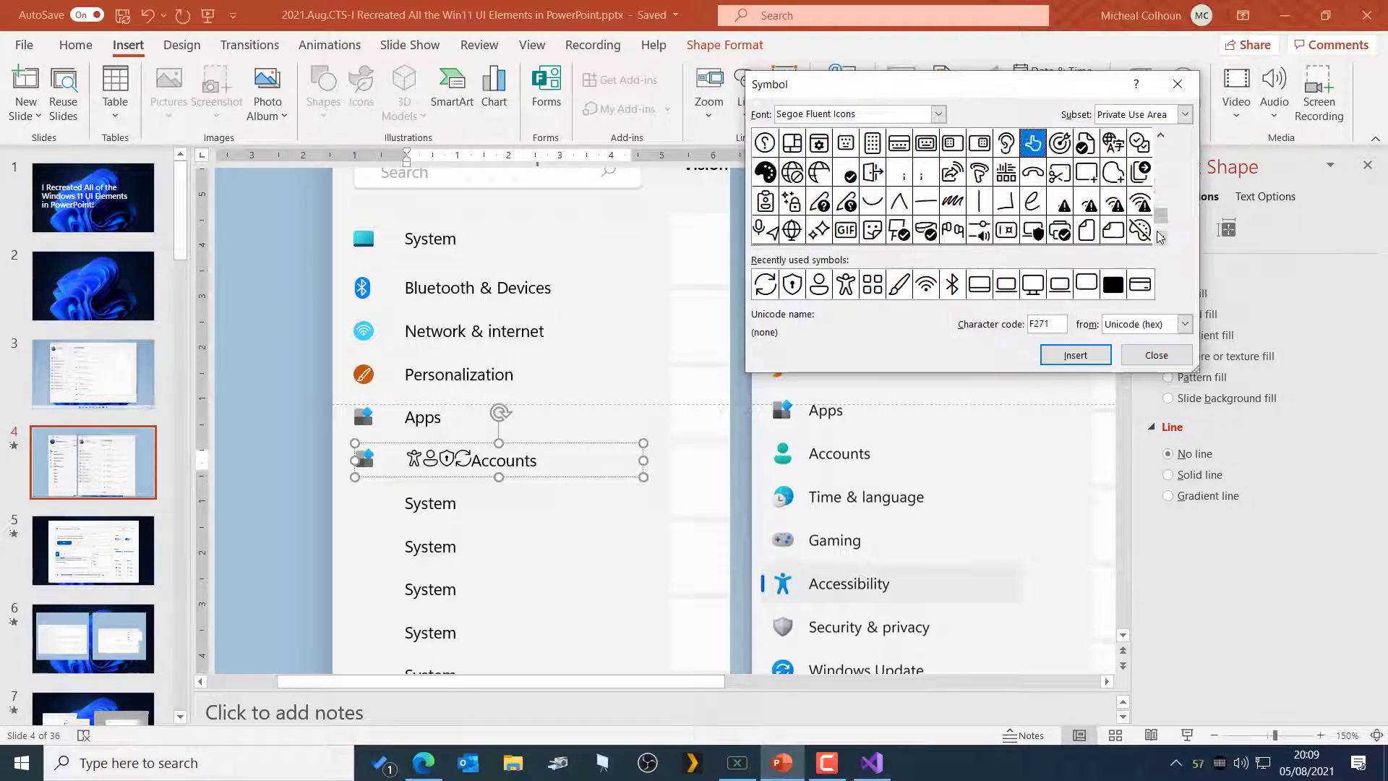
click(1155, 355)
drag(471, 460, 406, 460)
click(423, 463)
text(Accessibility)
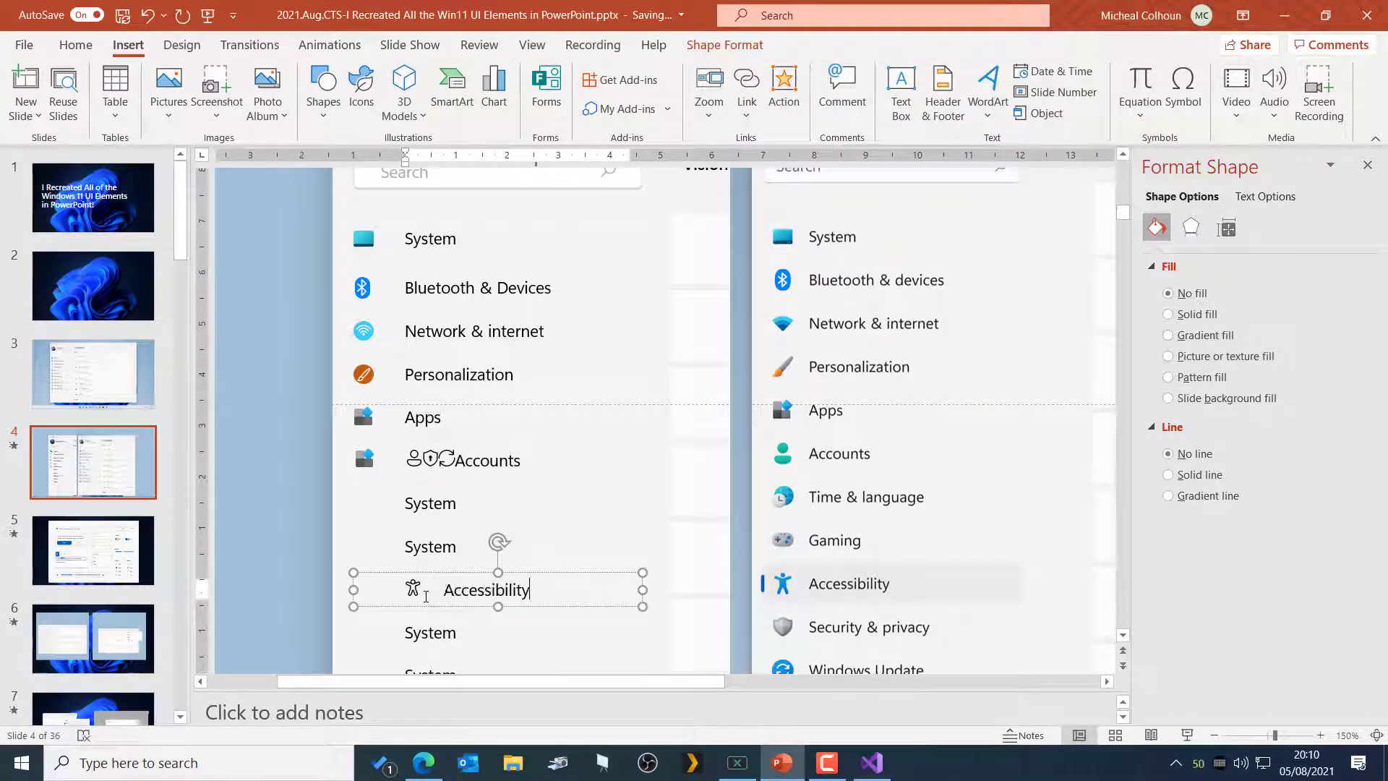
Relabel a System row as 'Security & privacy' and select the next System label.
double_click(426, 642)
text(Security & privacy)
double_click(449, 659)
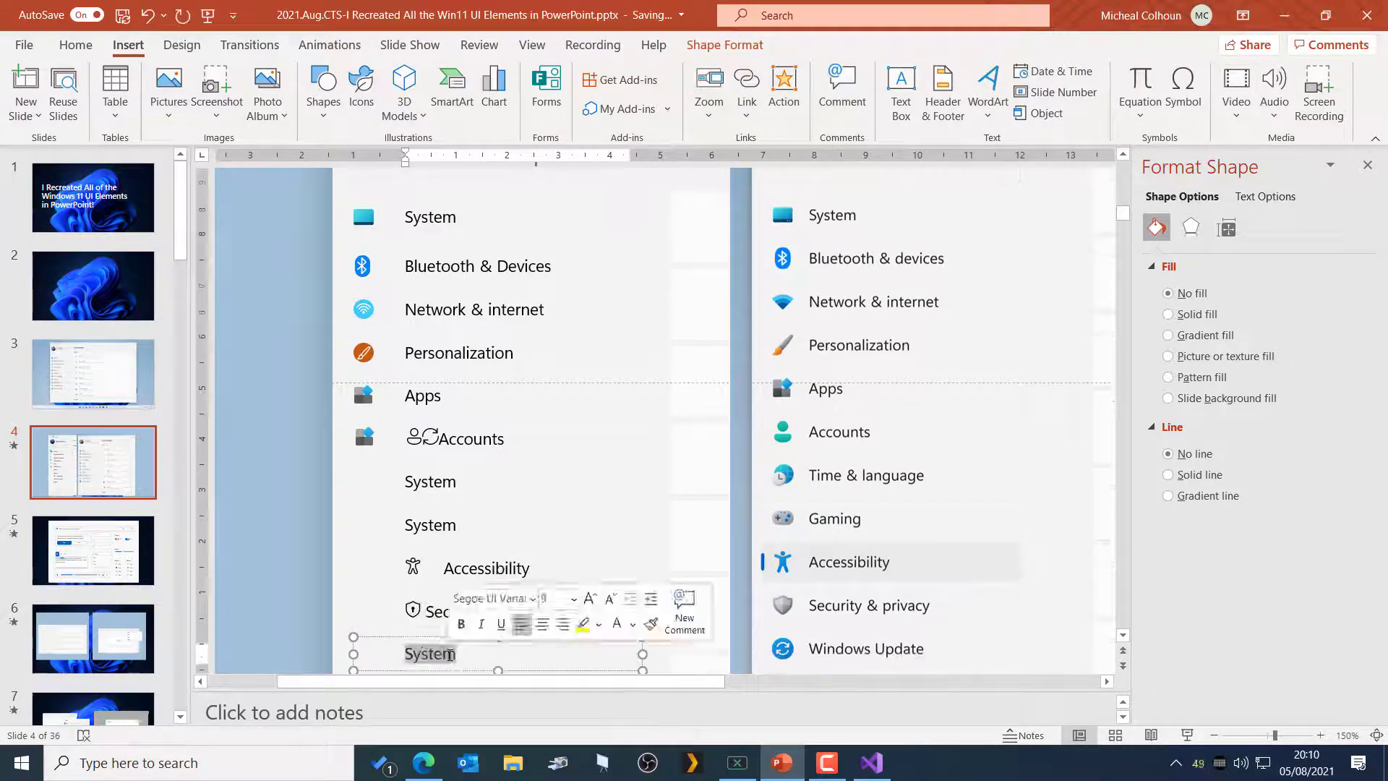
scroll(486, 641, down, 3)
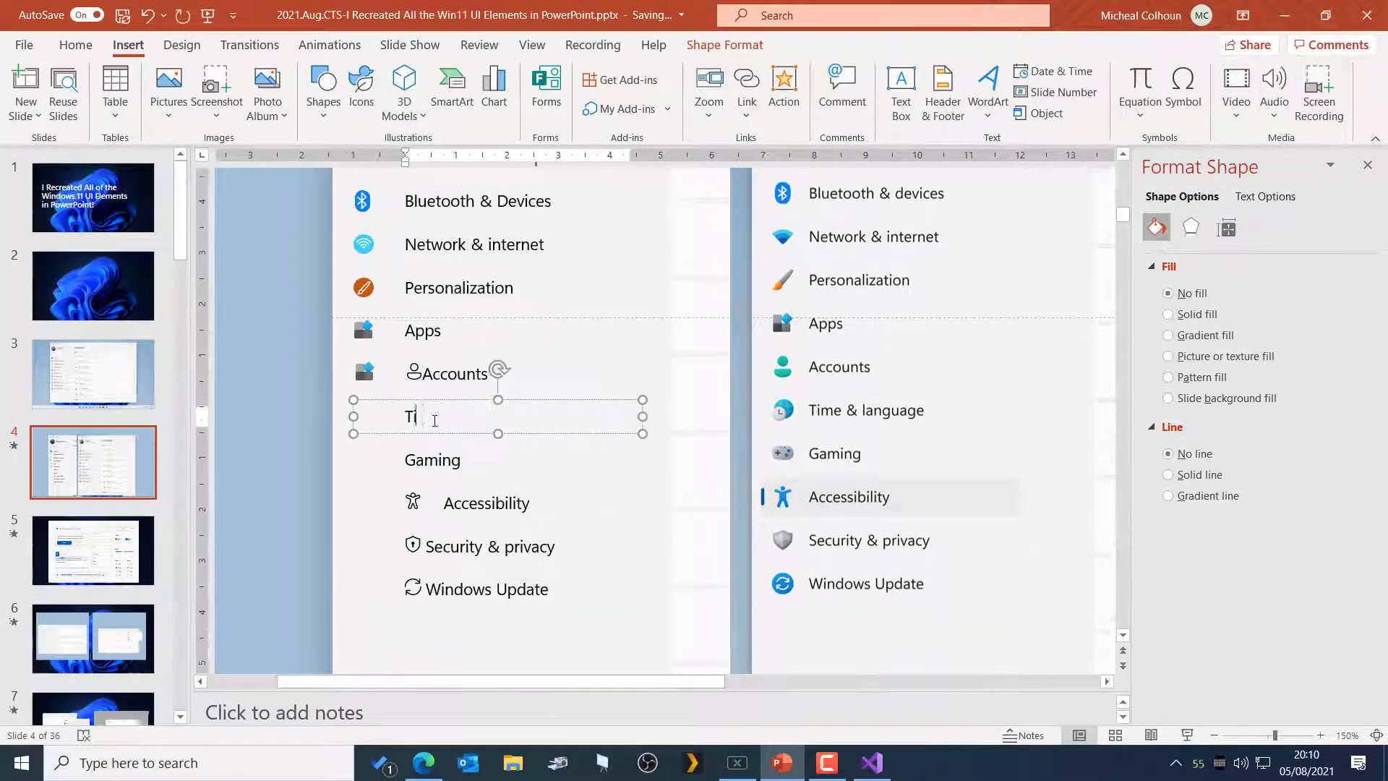
text(me & Language)
click(1182, 91)
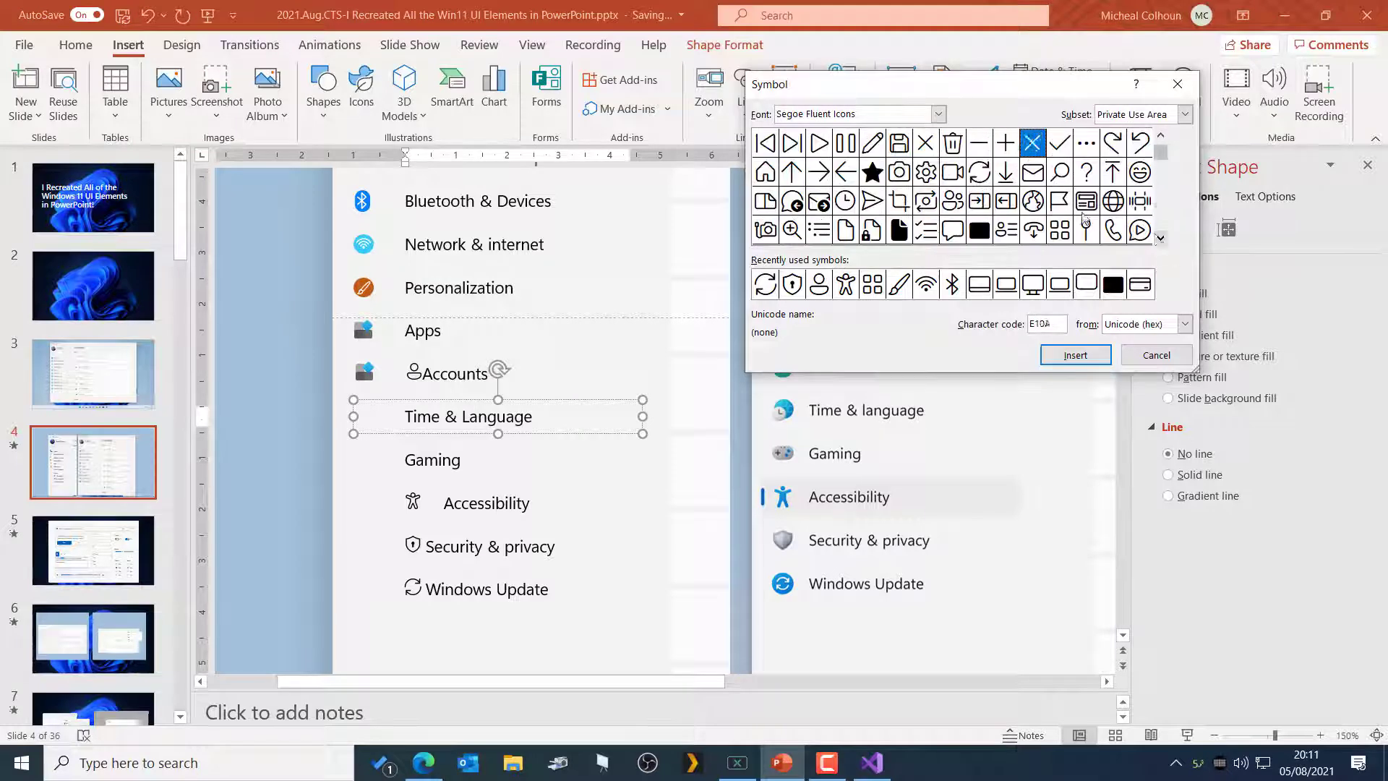
Insert a clock and a globe glyph from Segoe Fluent Icons before the Time & Language label.
click(1075, 355)
click(1161, 241)
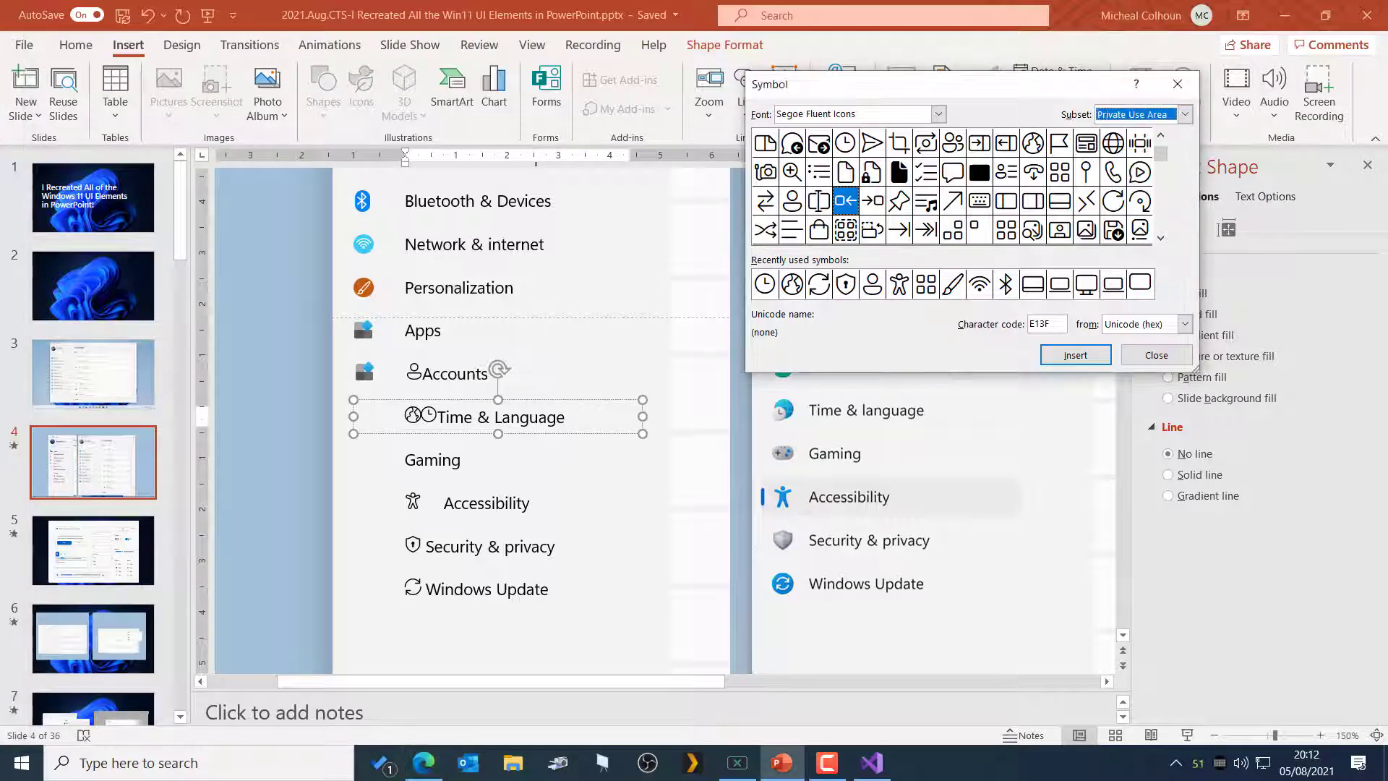
scroll(1161, 239, down, 5)
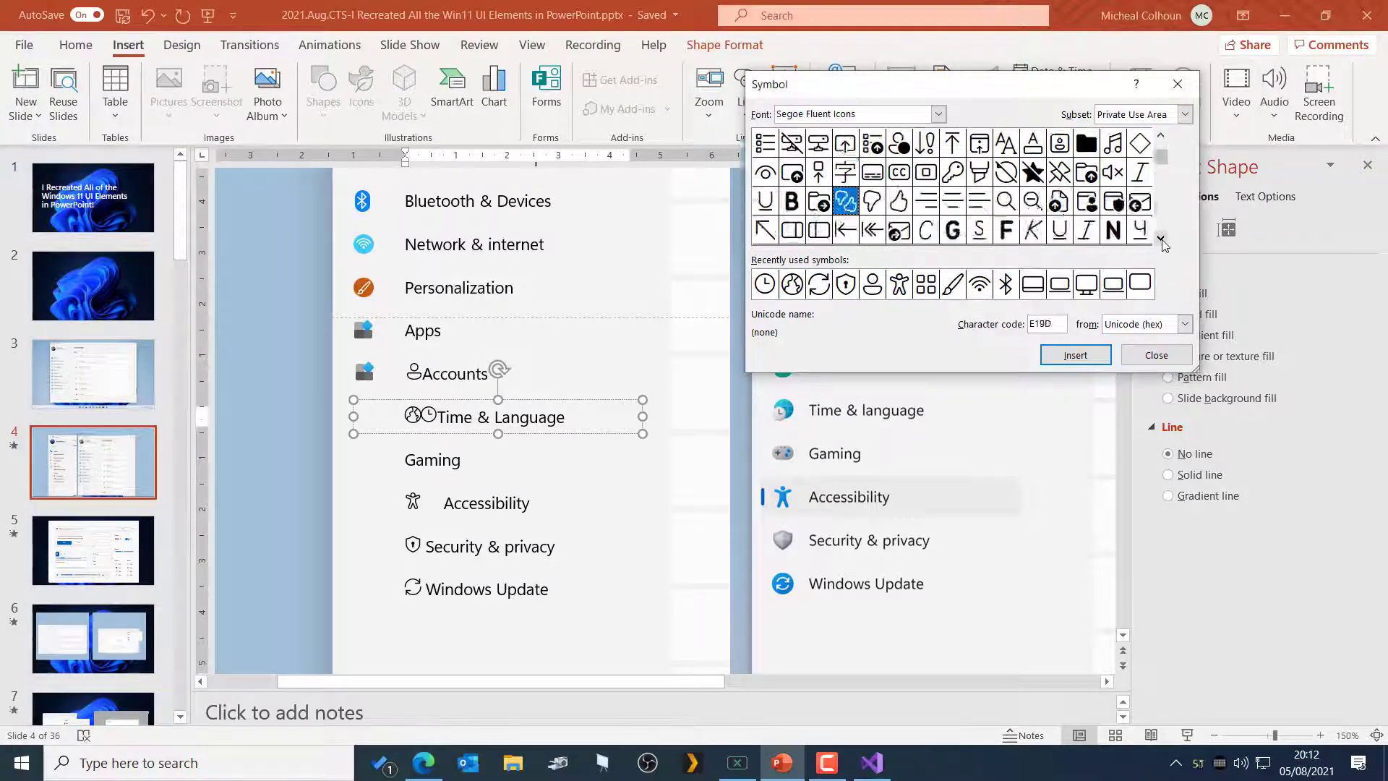
scroll(1162, 239, down, 5)
scroll(1162, 238, down, 5)
scroll(1161, 238, down, 5)
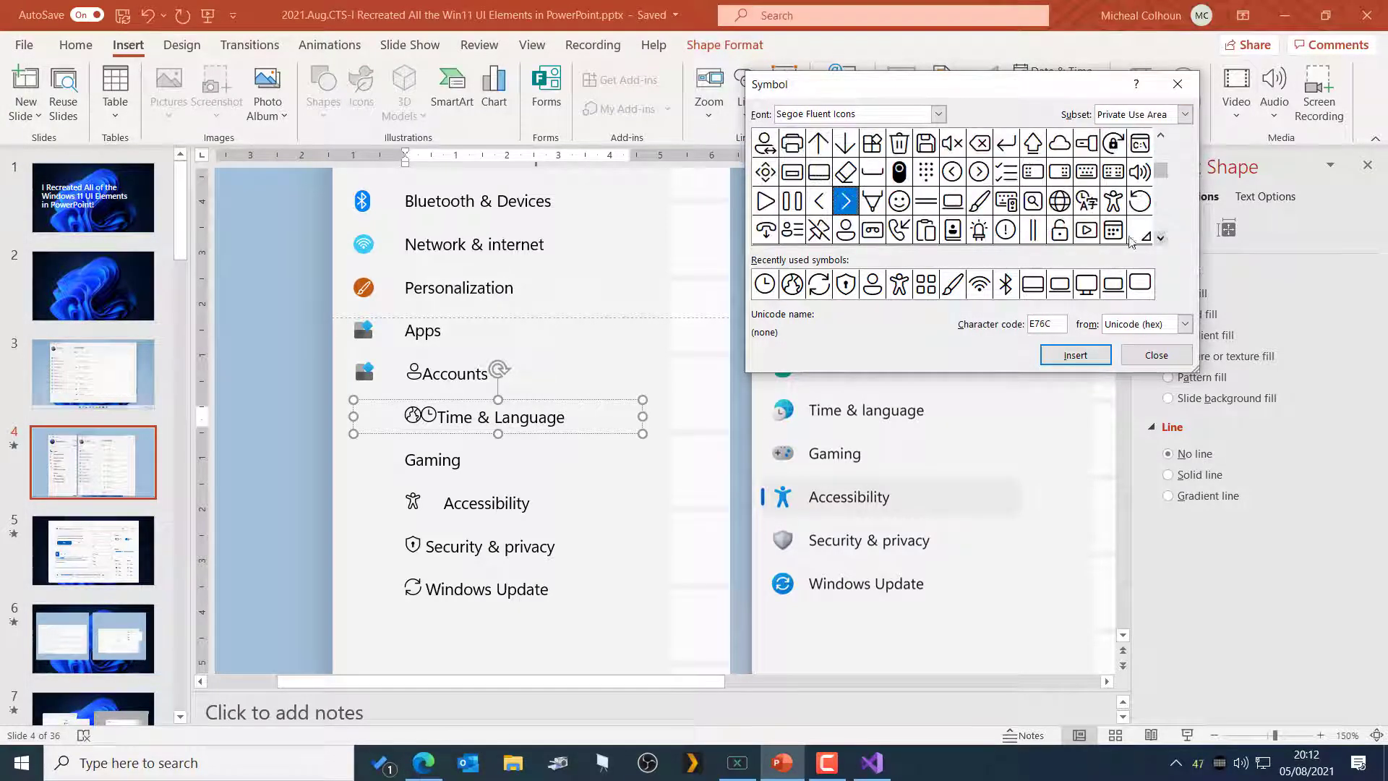
double_click(1091, 208)
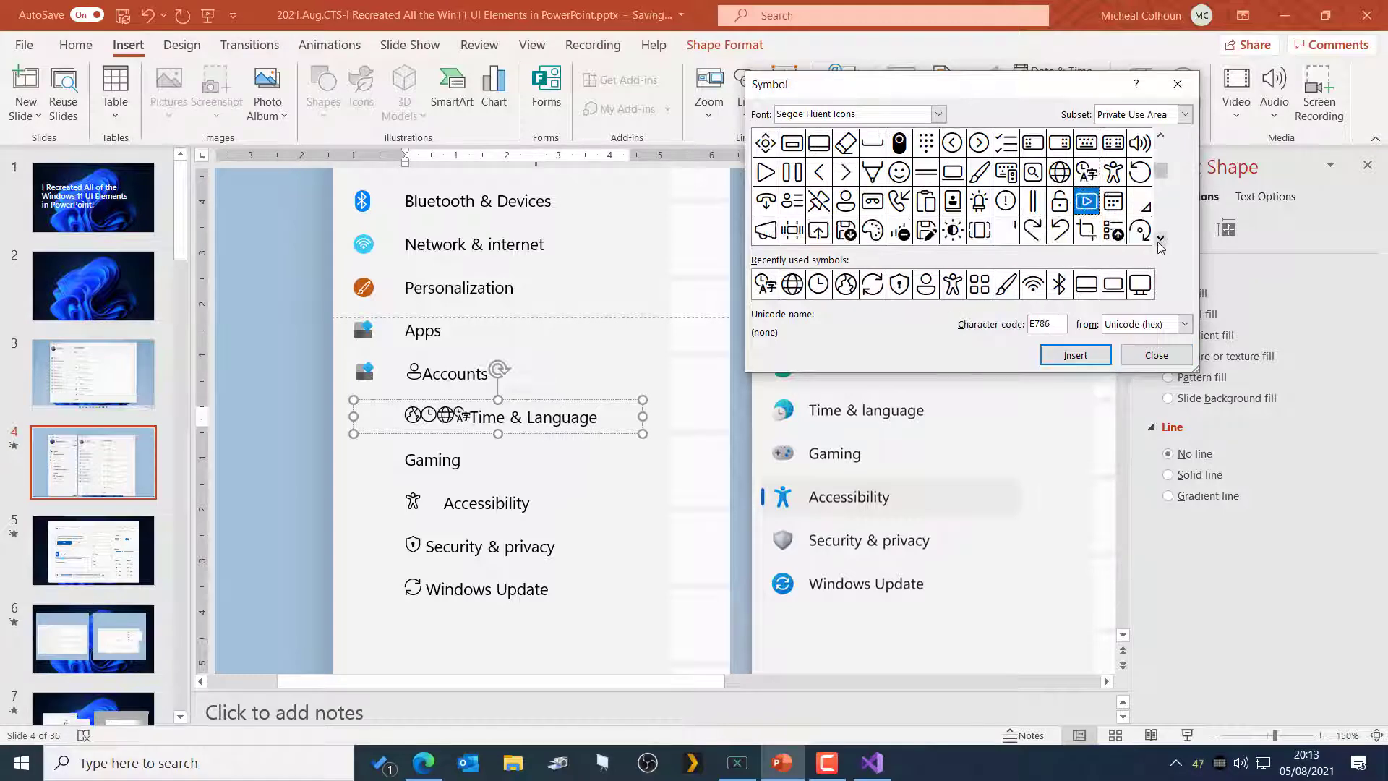
click(1155, 355)
click(725, 45)
click(973, 71)
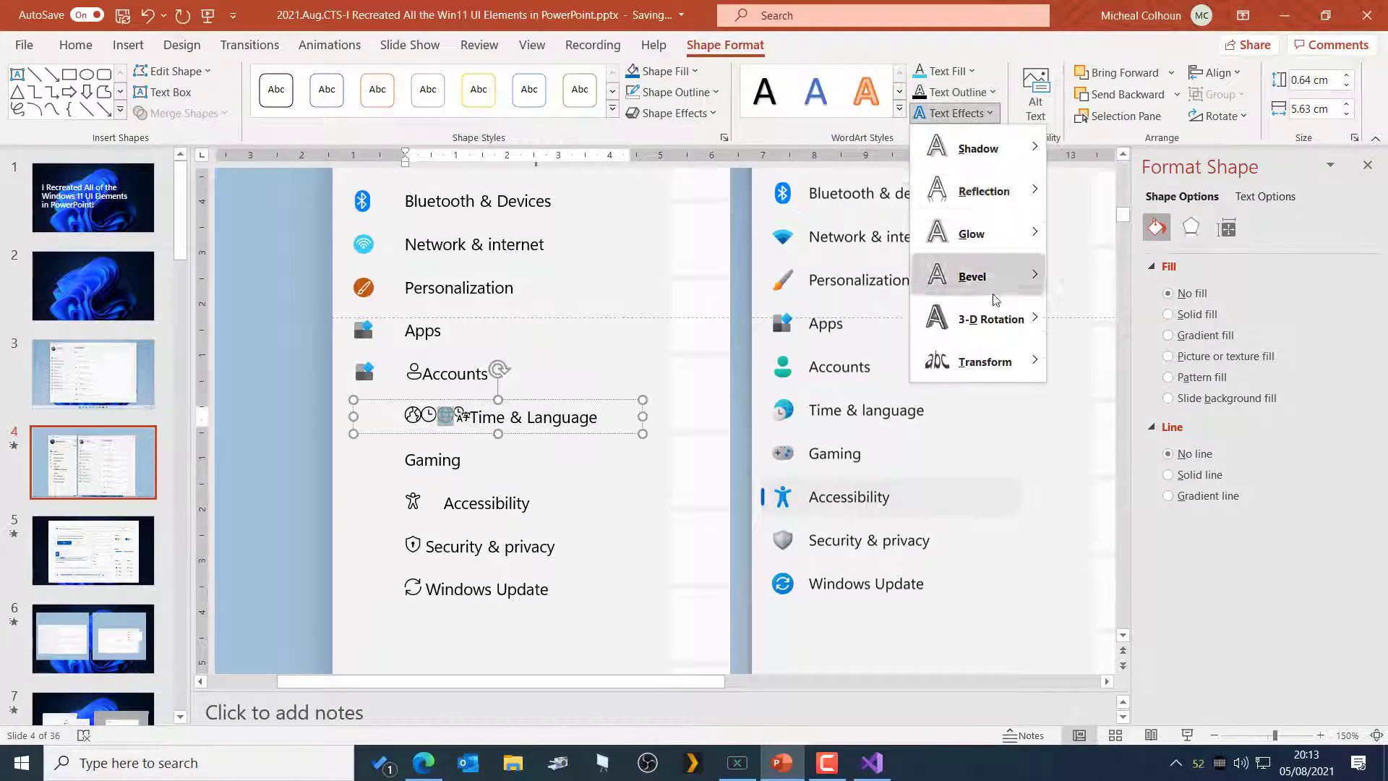
Copy the blue circle beside Time & Language, apply a 70° gradient fill and send it backward.
click(438, 418)
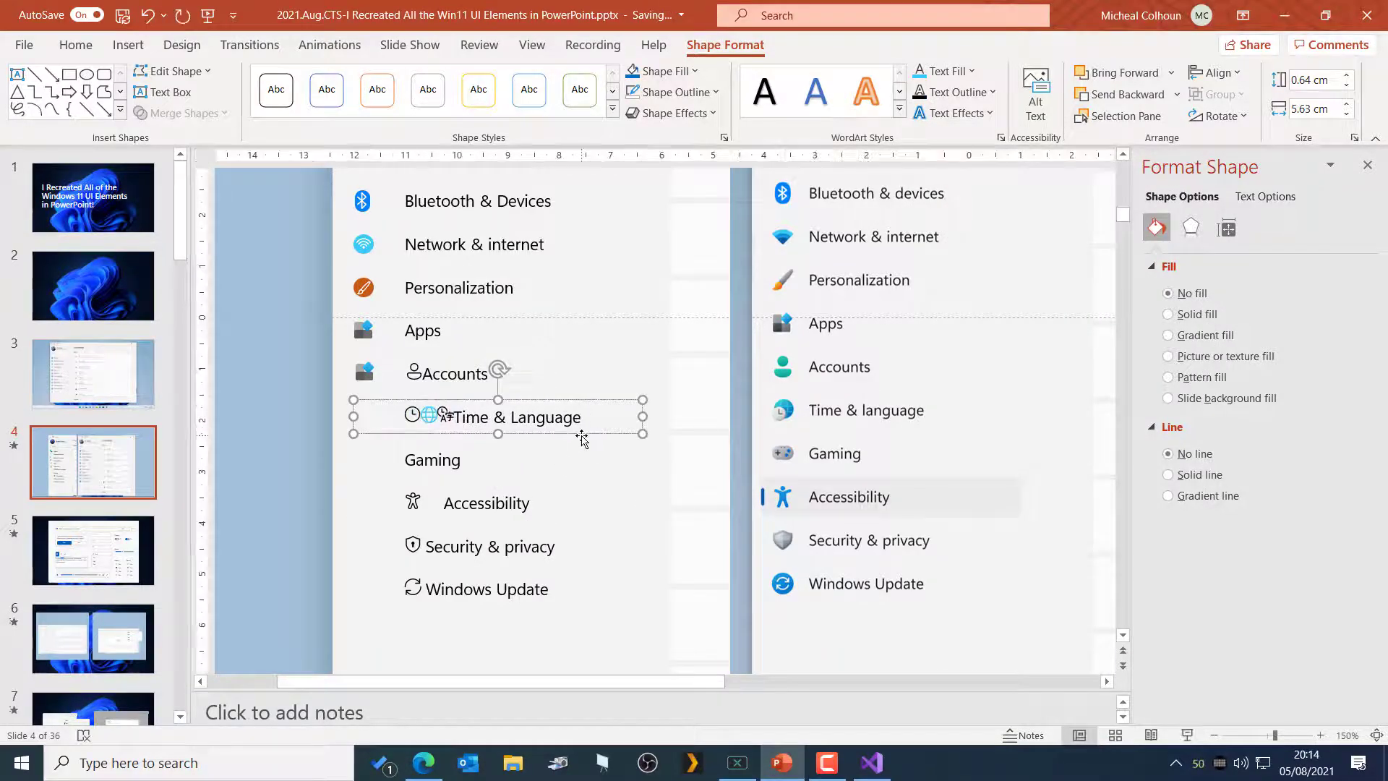
drag(442, 416, 345, 437)
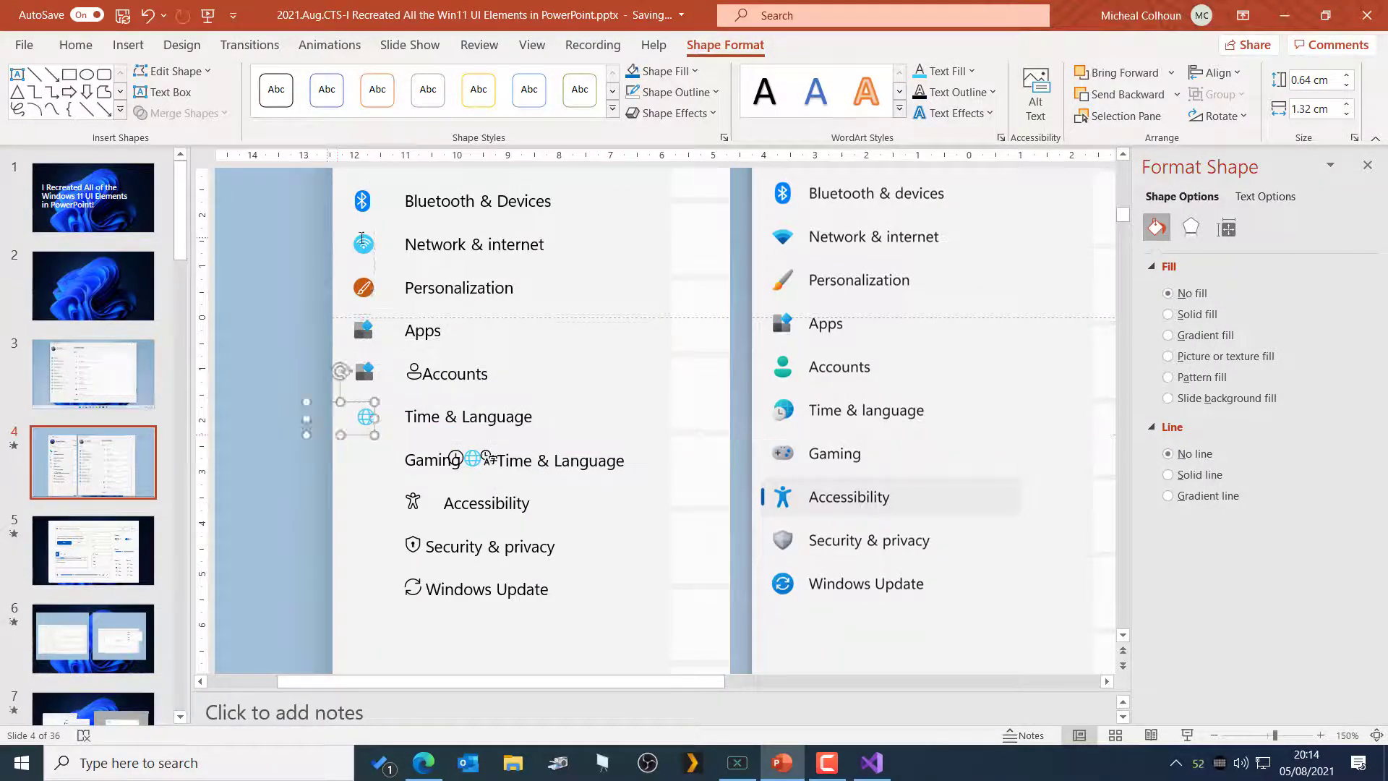
drag(362, 238, 363, 461)
click(1205, 335)
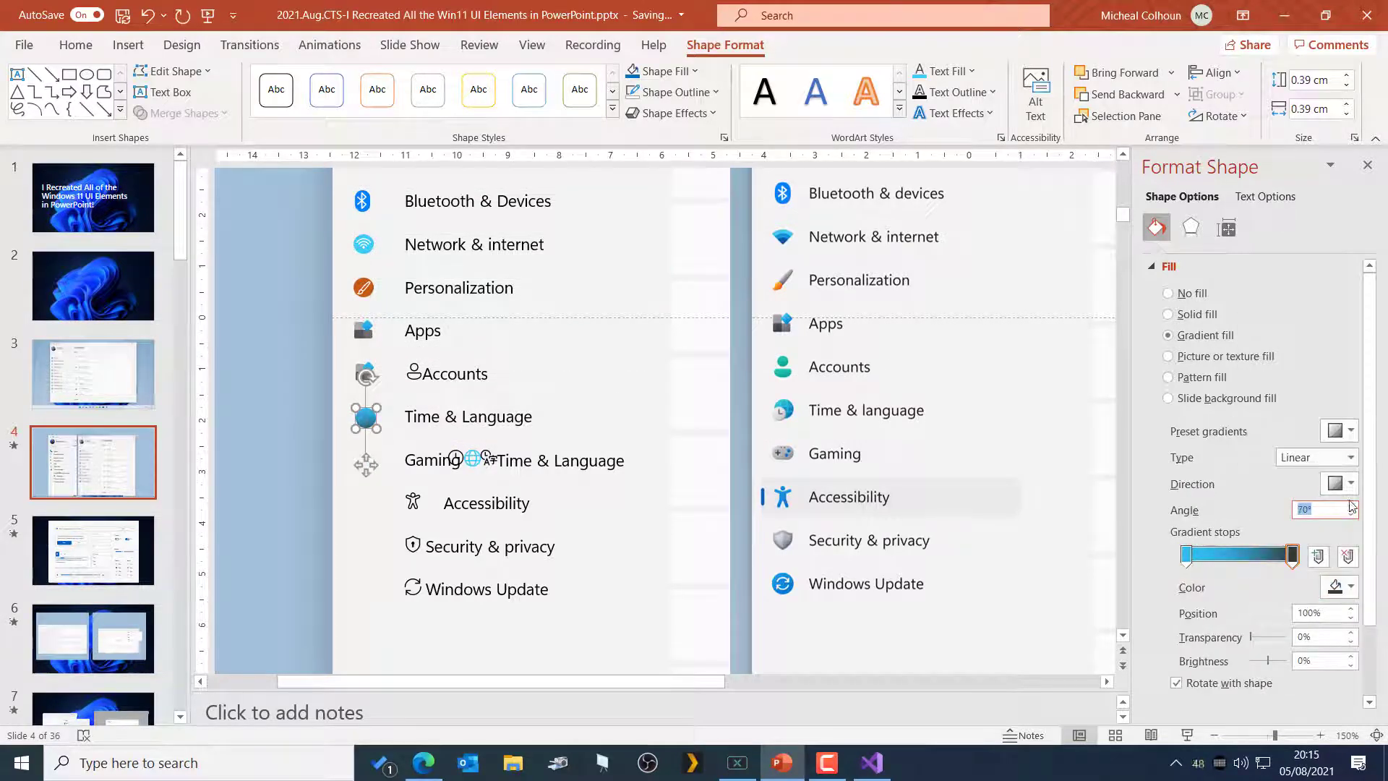
click(799, 406)
key(ctrl+z)
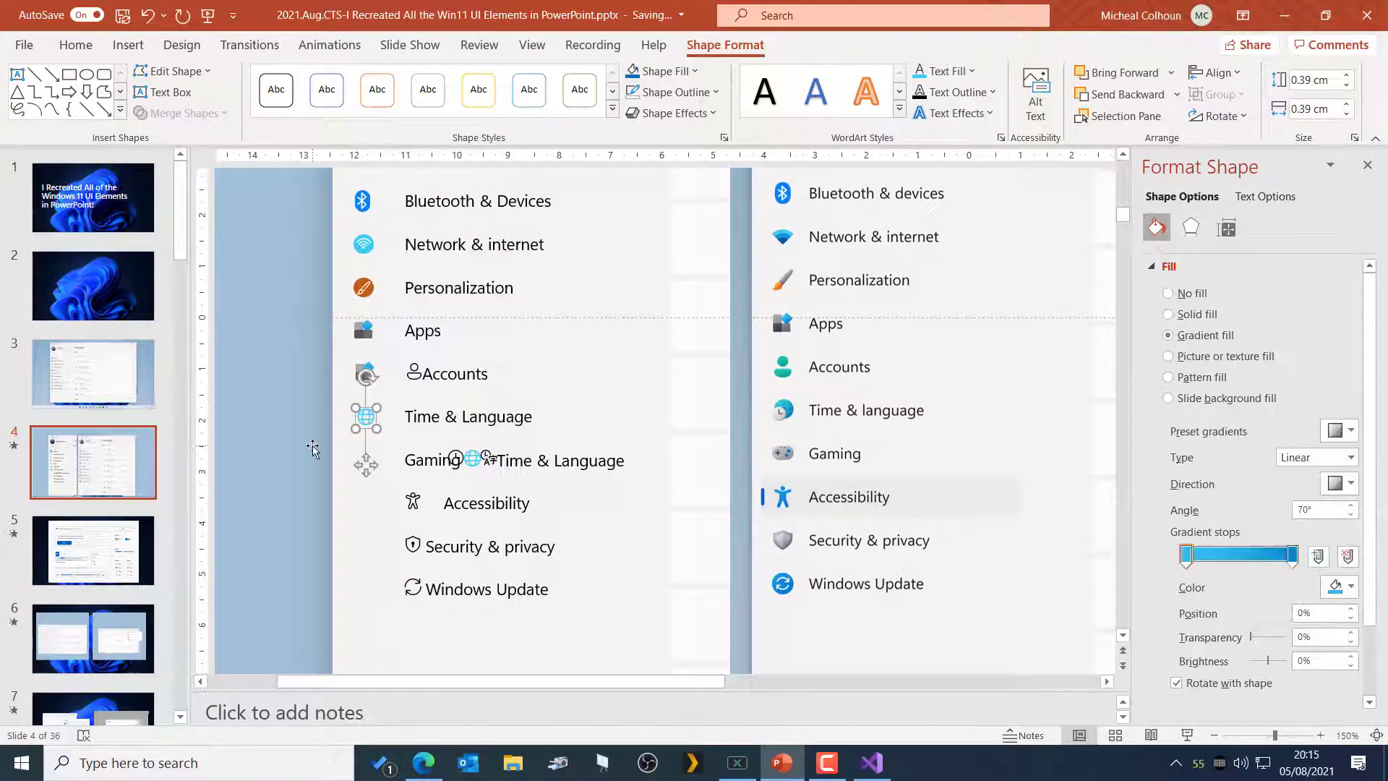
right_click(365, 417)
click(683, 480)
click(684, 479)
ctrl+scroll(684, 479, up, 5)
Move the globe glyph onto the blue circle and enlarge its font size.
scroll(554, 531, down, 1)
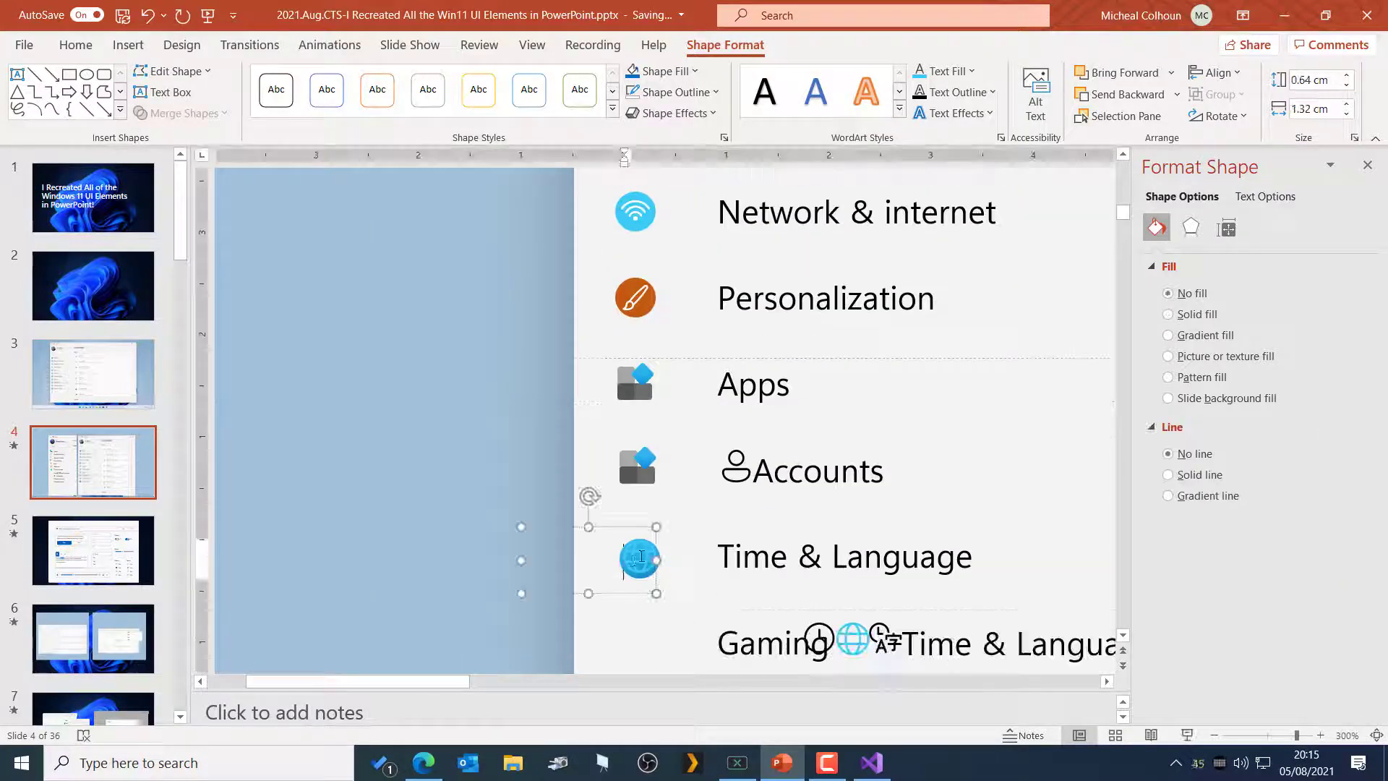
click(684, 554)
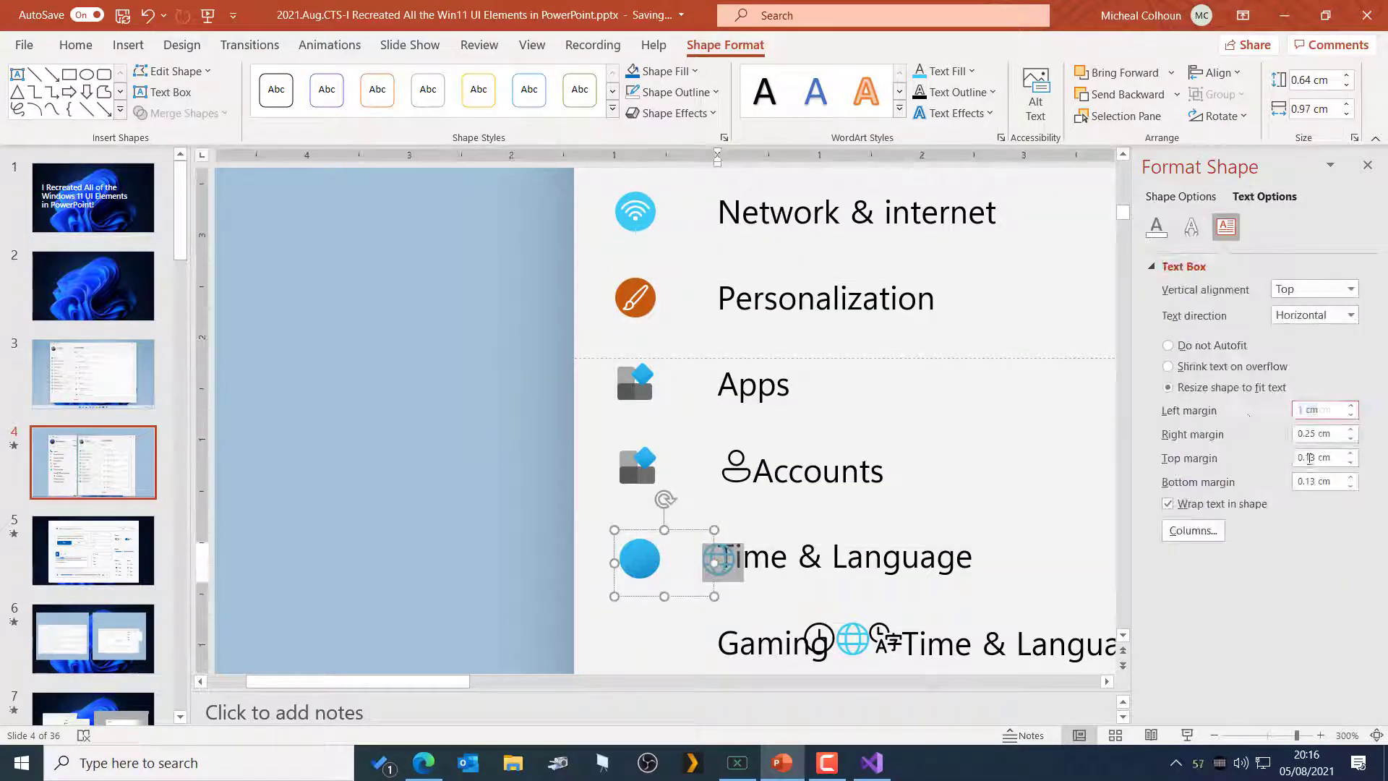
drag(684, 554, 636, 555)
click(76, 44)
click(627, 543)
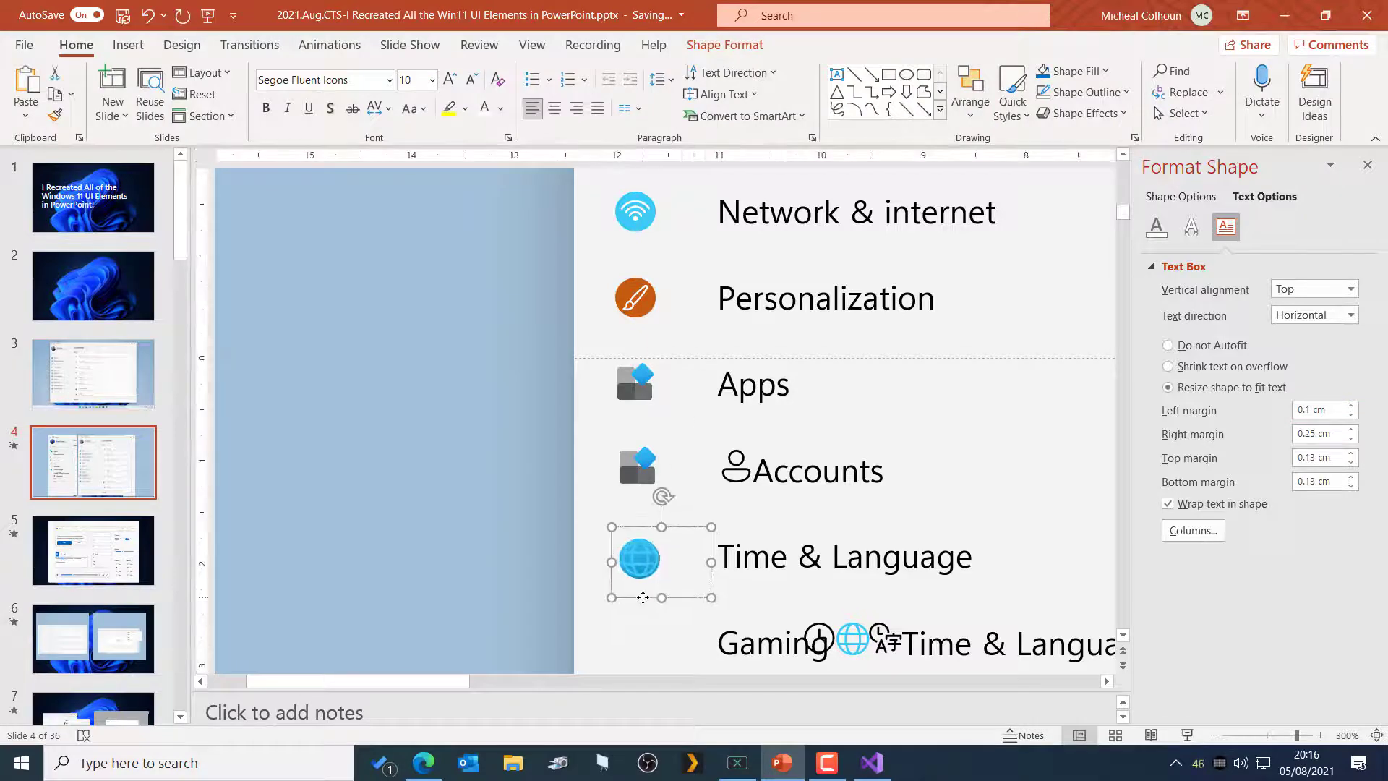
key(ctrl+shift+period)
key(ctrl+shift+period)
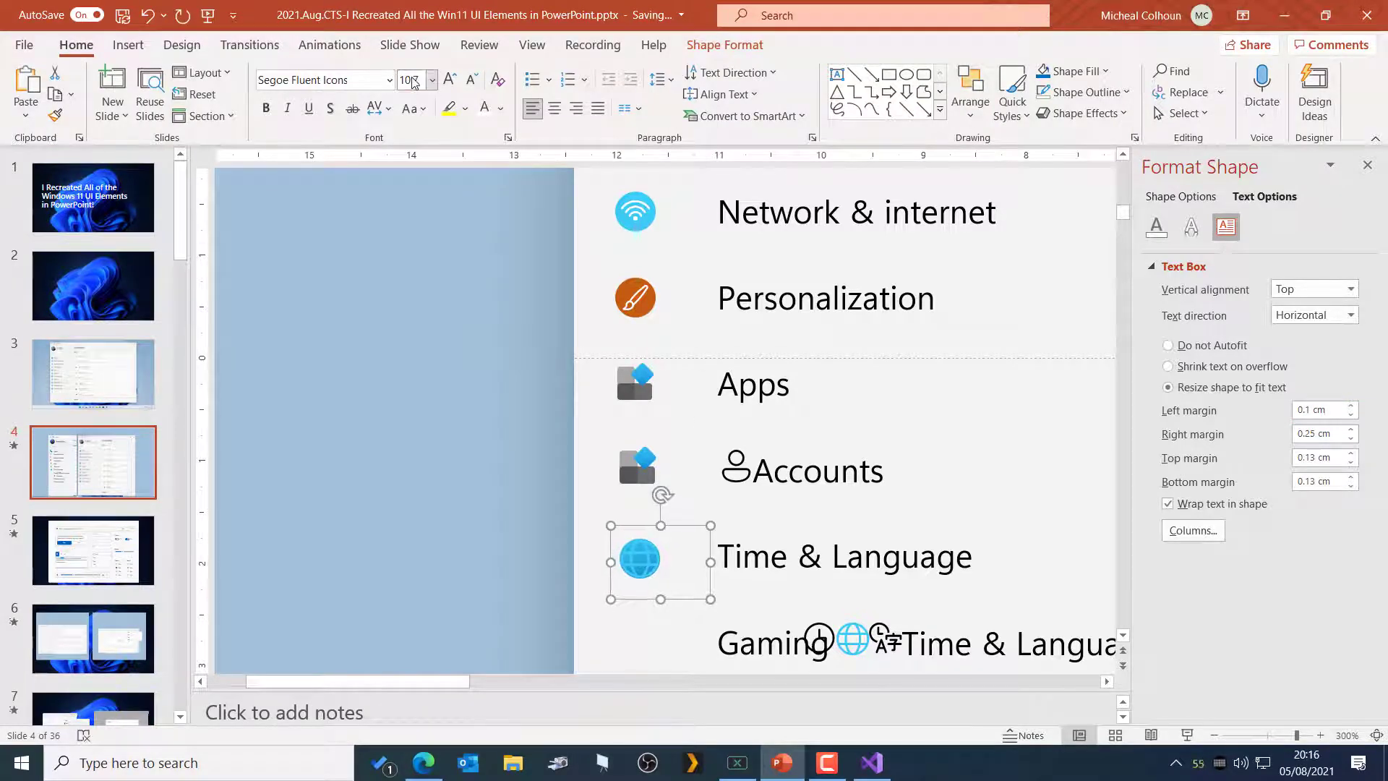
Remove the unwanted glyphs from the icons box below Time & Language.
click(672, 609)
key(ctrl+z)
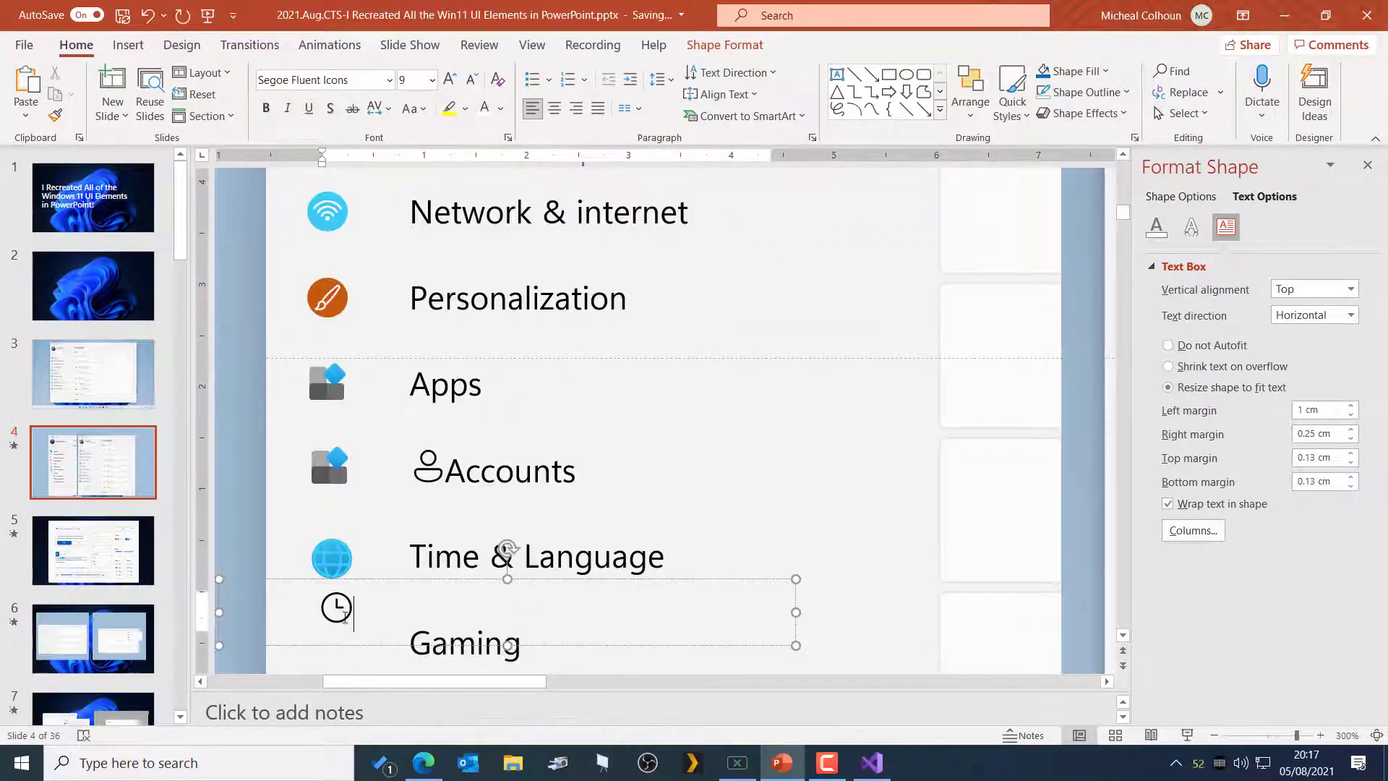
key(ctrl+z)
key(ctrl+z)
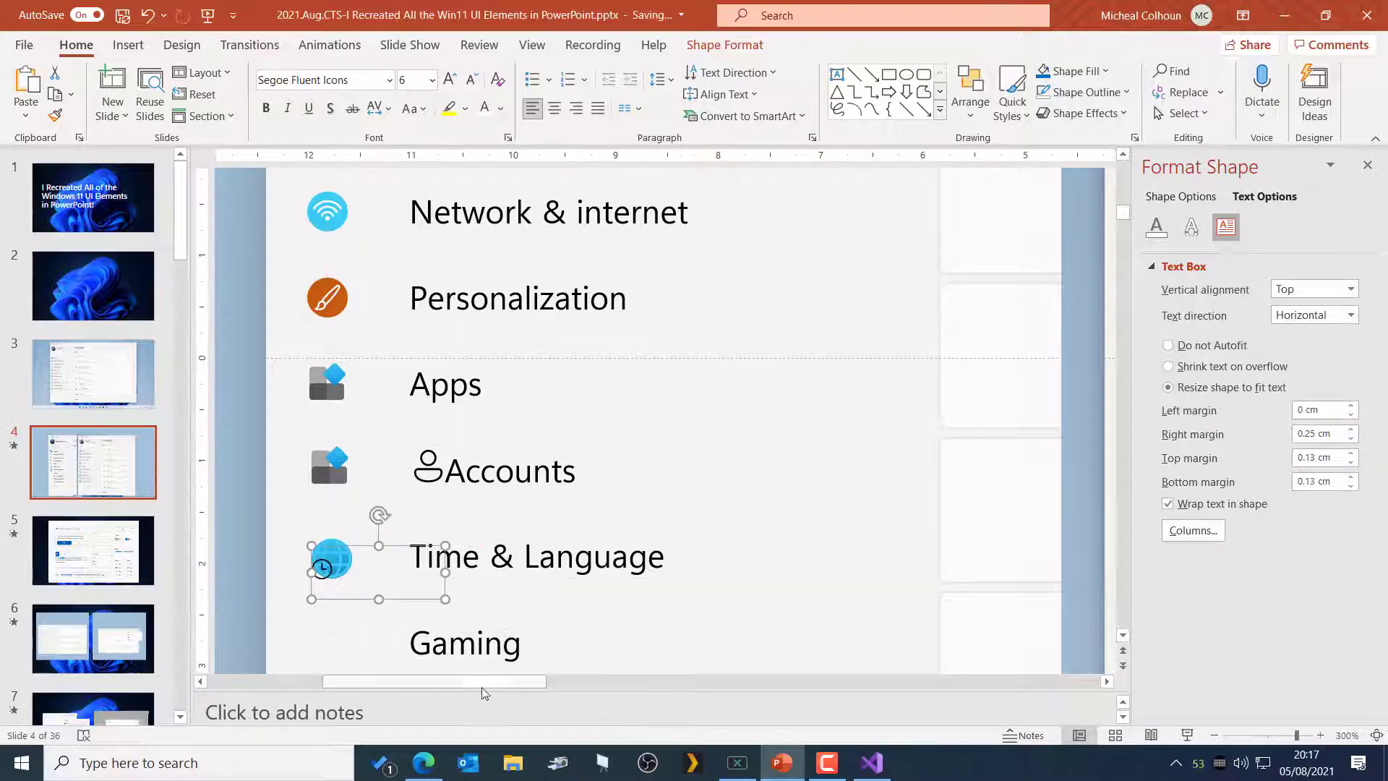
key(ctrl+z)
key(ctrl+z)
key(ctrl+z)
key(ctrl+z)
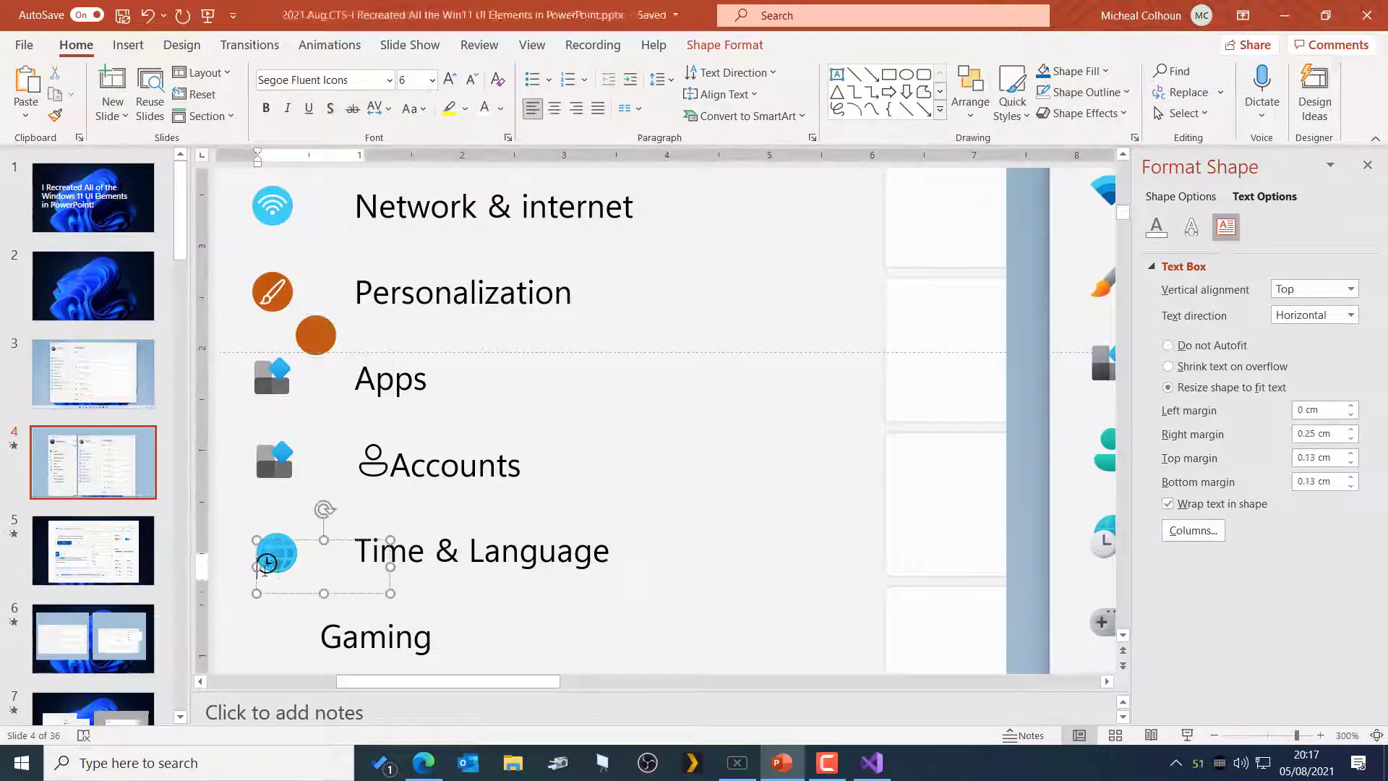
key(ctrl+z)
key(ctrl+z)
key(ctrl+z)
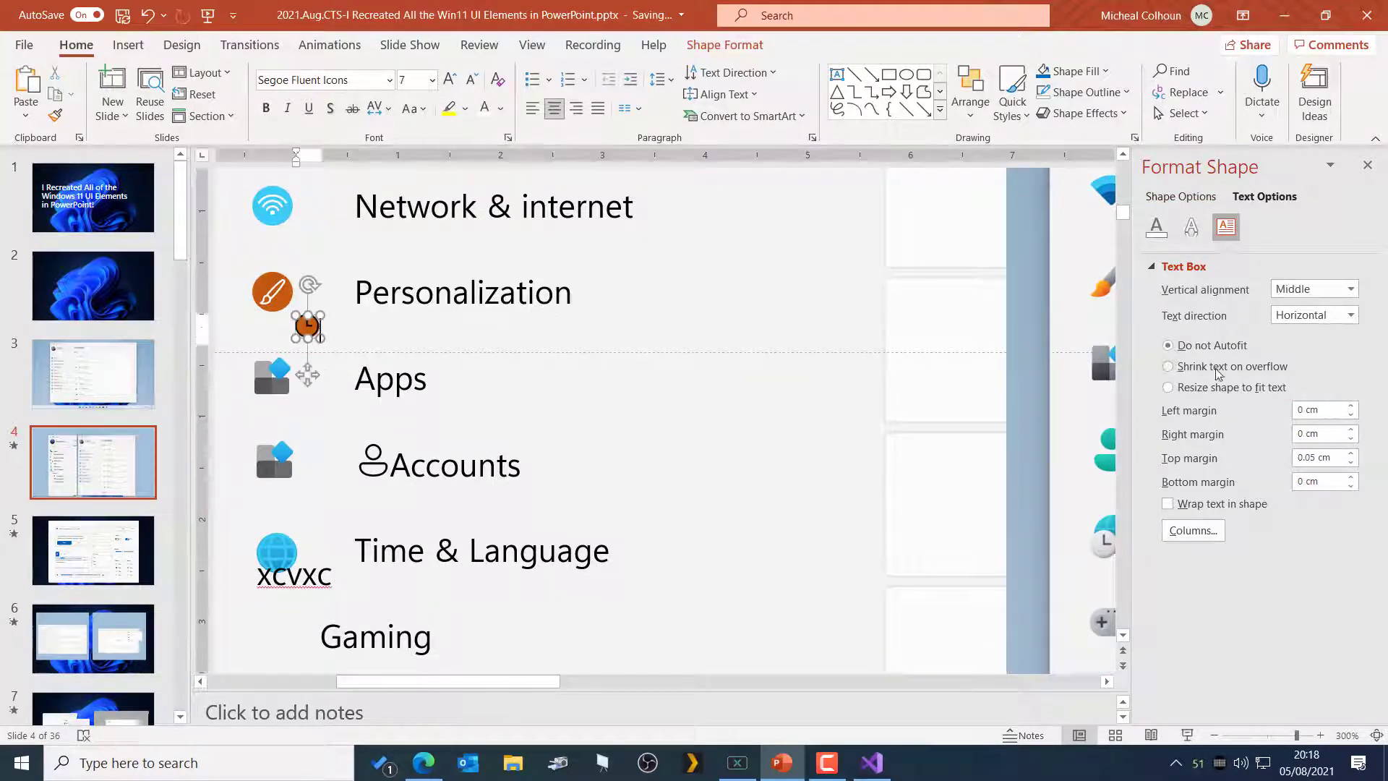
key(ctrl+z)
Give the clock circle a light grey gradient, place it at the globe's lower left, and delete stray text.
click(694, 71)
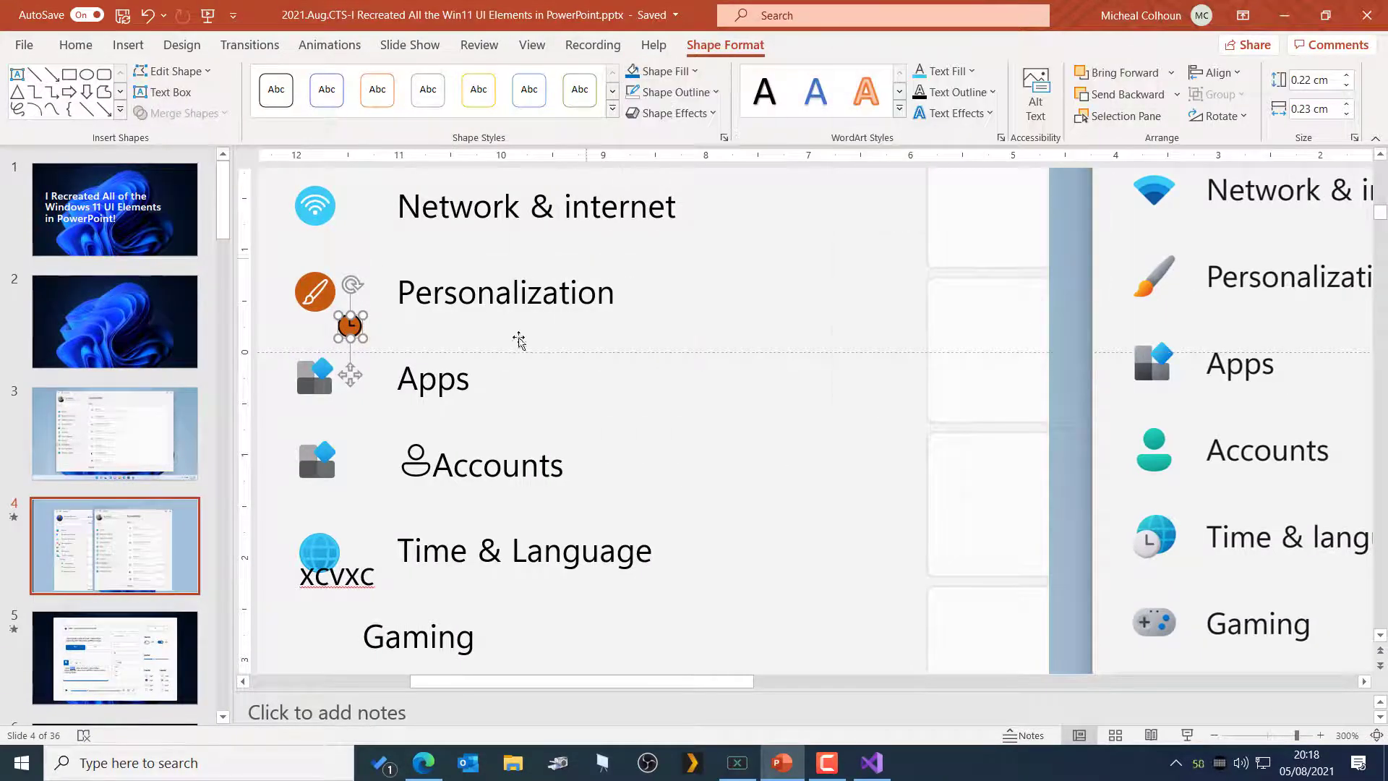
right_click(350, 325)
click(390, 699)
click(1350, 587)
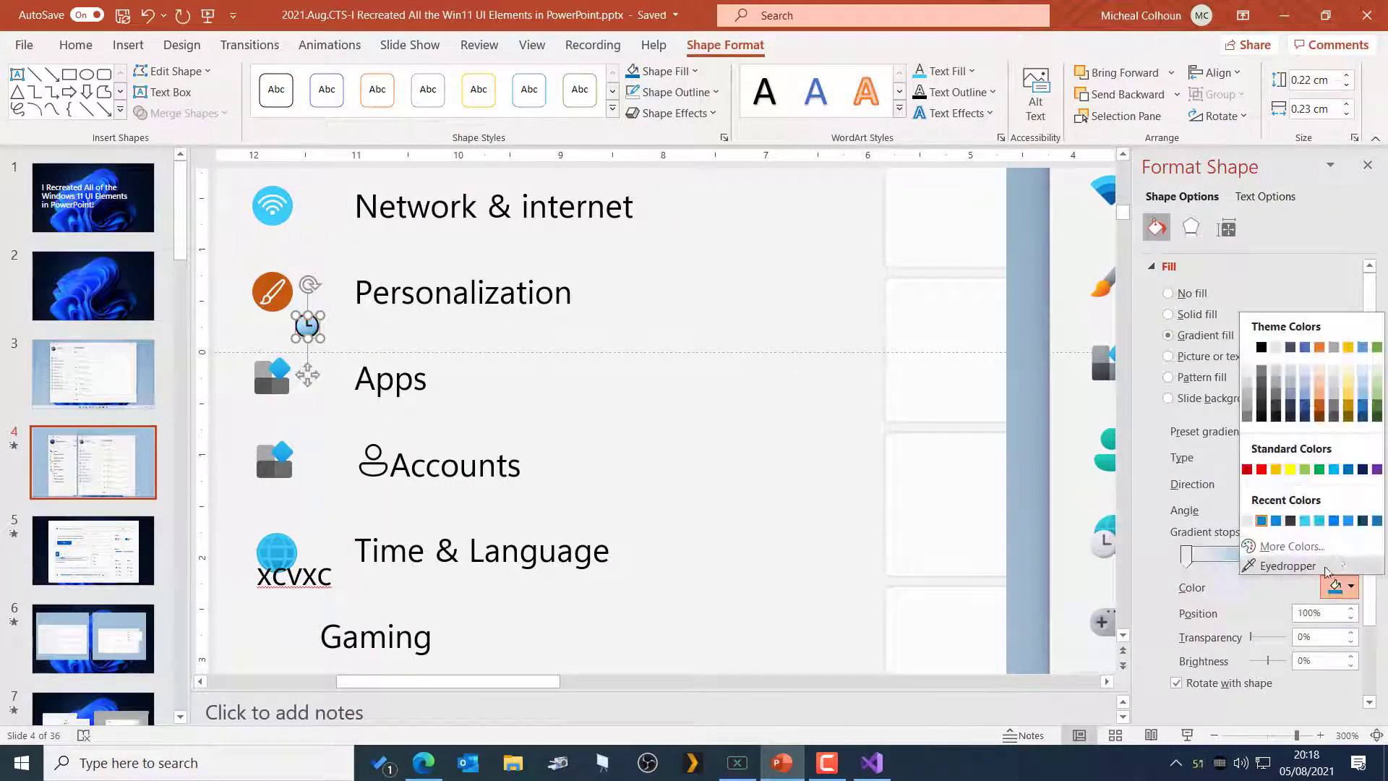
click(1256, 346)
click(306, 376)
drag(306, 376, 263, 610)
key(Delete)
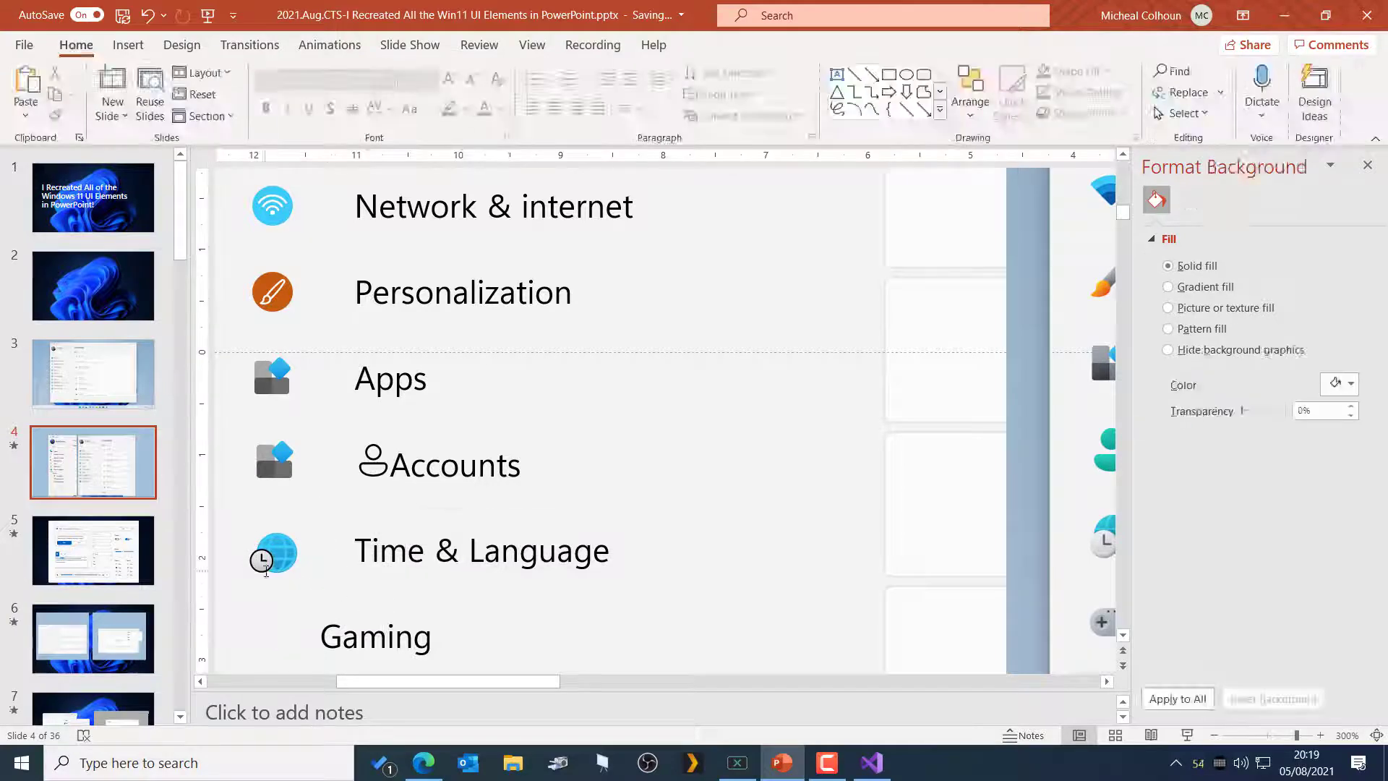
click(263, 610)
key(Tab)
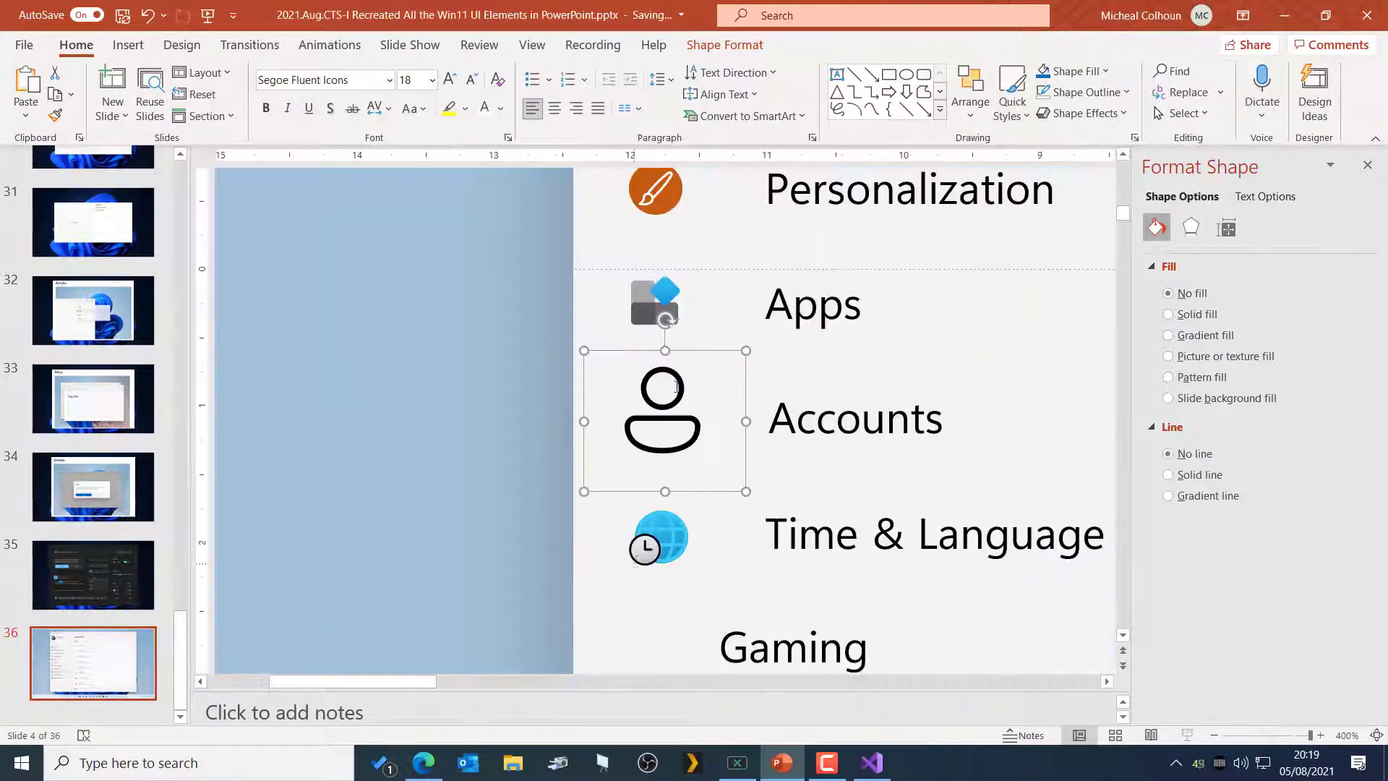
Move the teal body onto the Accounts icon, widen it into an oval and delete its top point.
drag(704, 618, 715, 412)
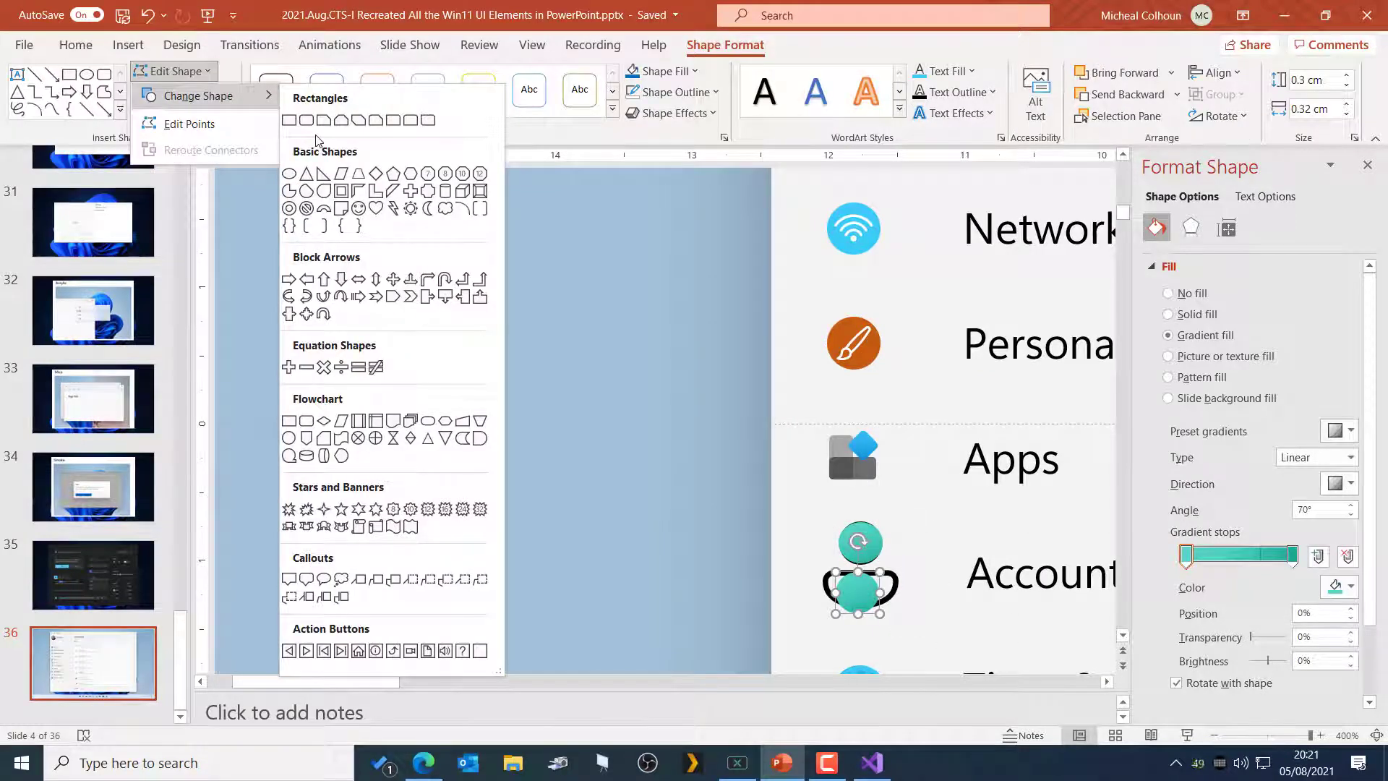
key(Escape)
mouse_move(835, 592)
mouse_down()
mouse_move(898, 576)
mouse_move(827, 577)
mouse_up()
right_click(849, 582)
click(889, 449)
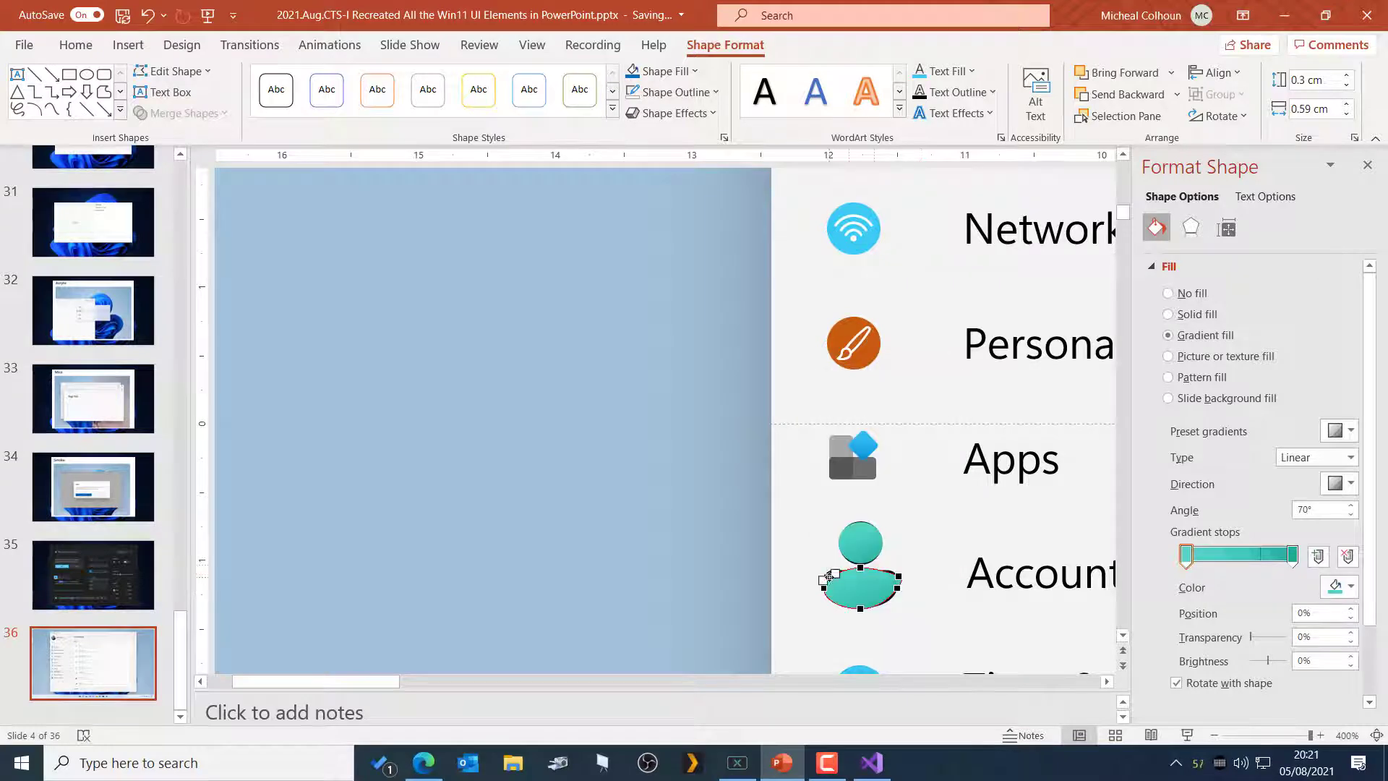
right_click(860, 567)
click(918, 393)
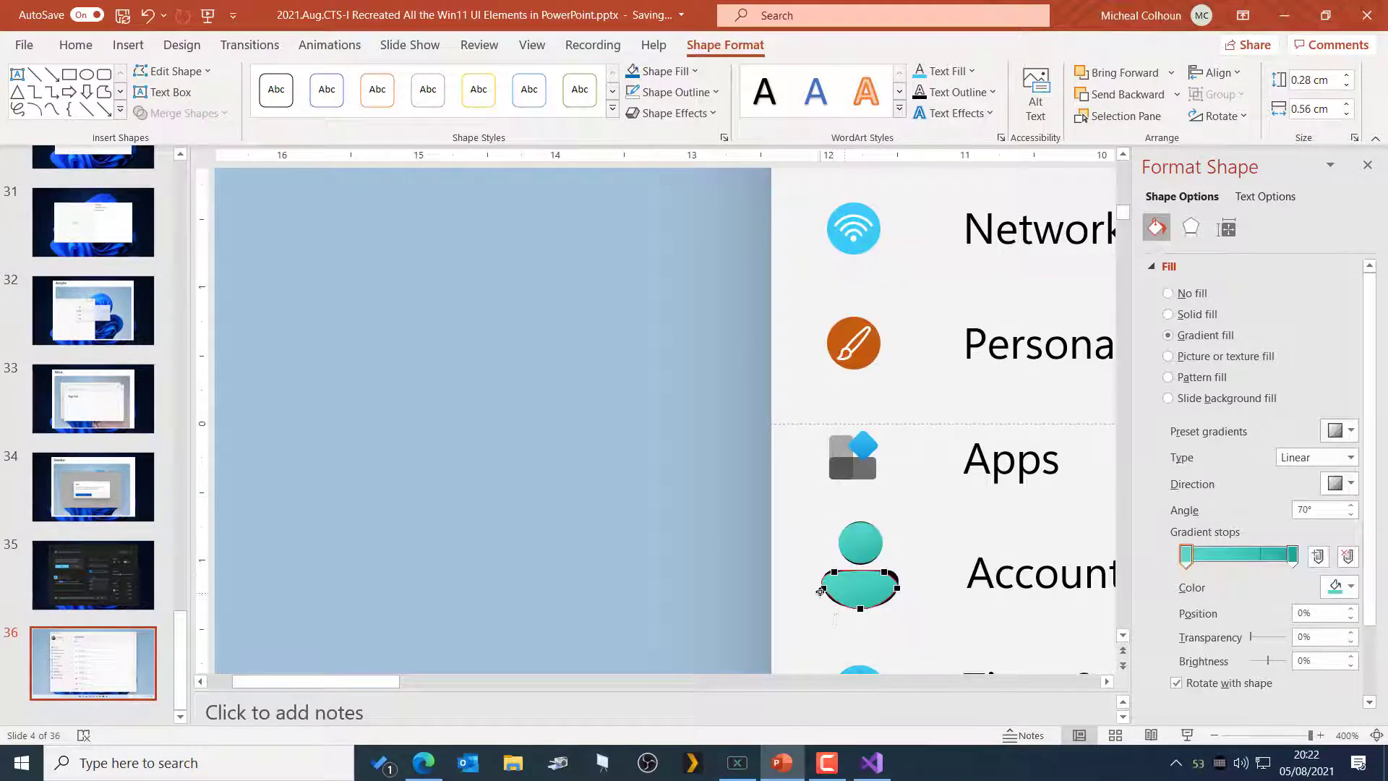
Enlarge the teal body on the empty slide area and bend its top-right curve.
click(725, 610)
click(831, 589)
drag(824, 587, 563, 455)
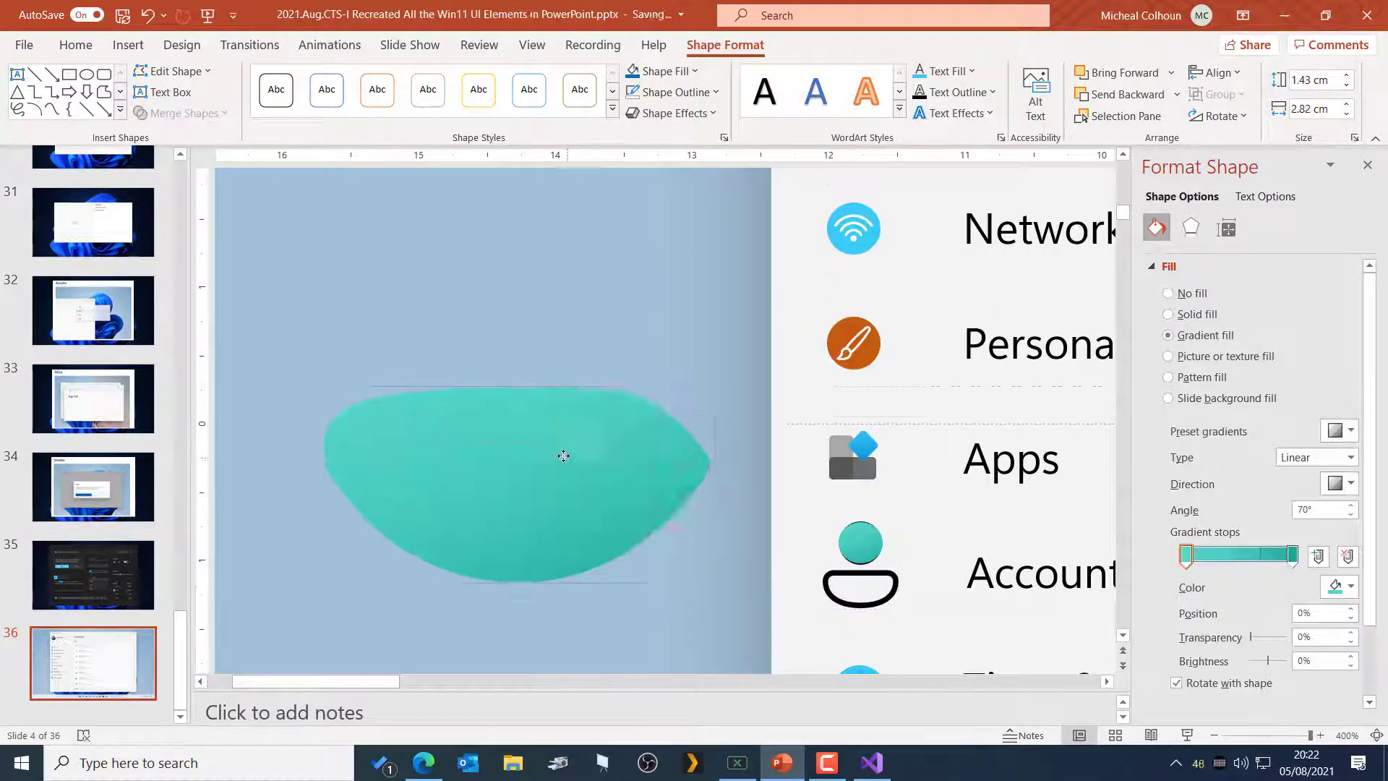
right_click(395, 378)
click(471, 452)
drag(676, 379, 707, 399)
click(840, 601)
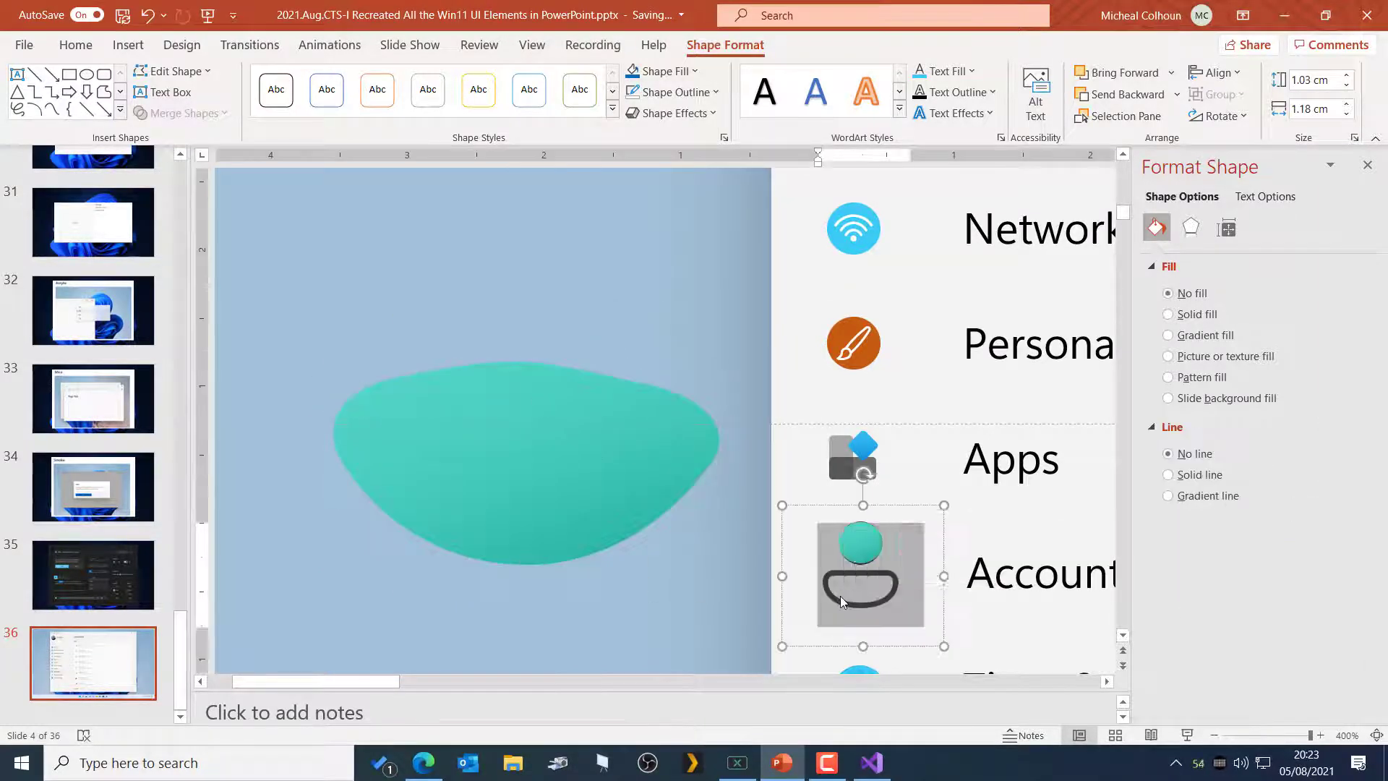
mouse_move(840, 602)
mouse_down()
mouse_move(340, 405)
mouse_move(328, 329)
mouse_up()
Select only the teal shape inside the icon and shift it up and left within the ring.
ctrl+scroll(448, 433, down, 5)
scroll(285, 465, up, 5)
click(970, 94)
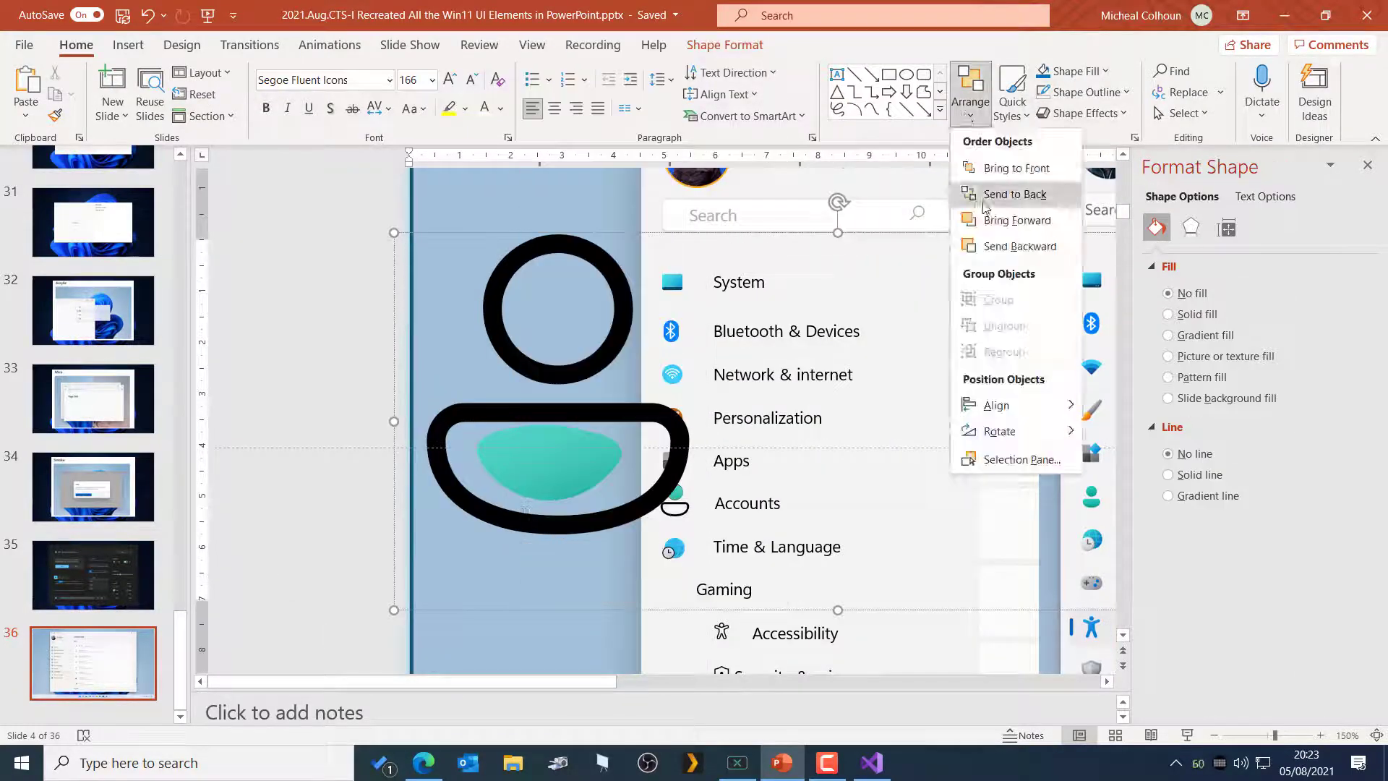
click(984, 195)
drag(626, 466, 598, 447)
right_click(514, 470)
click(604, 452)
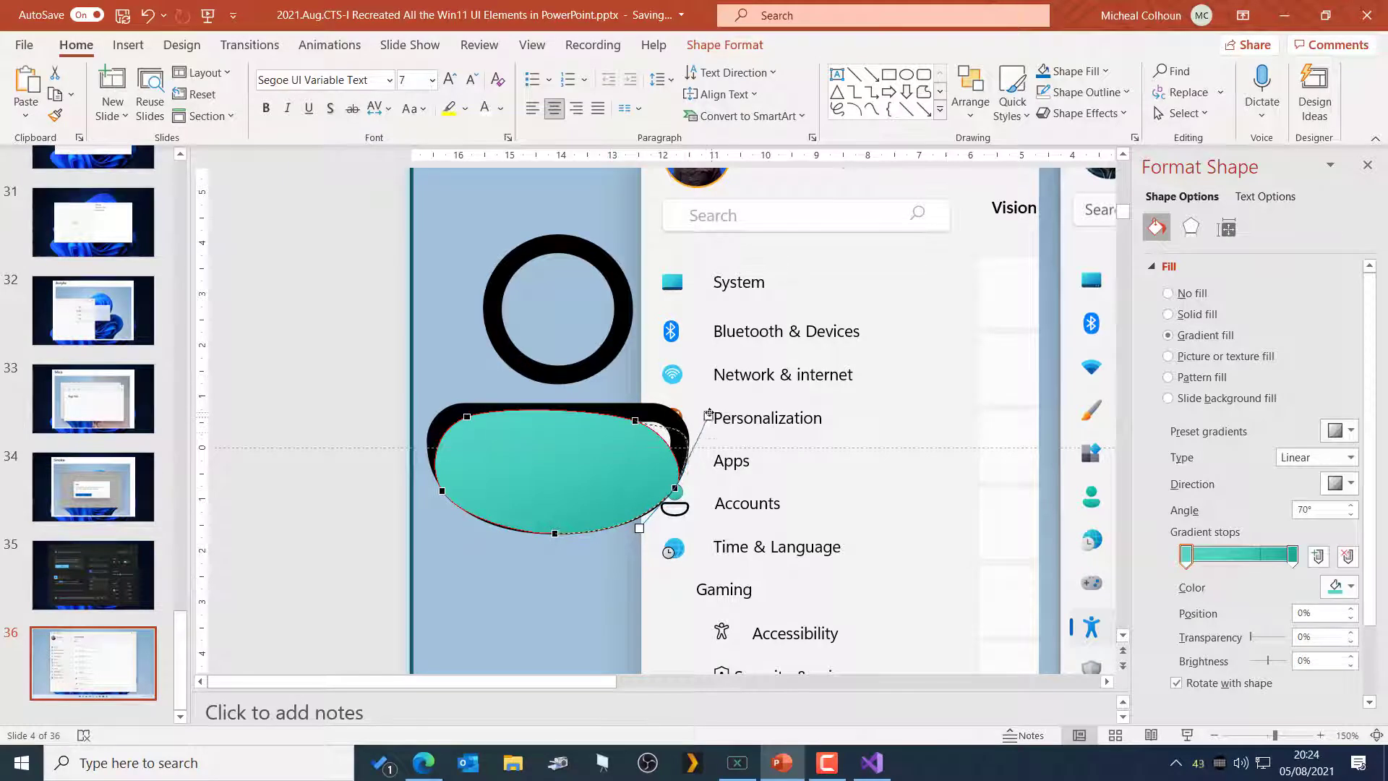
Delete the teal body's left point and bend its left and top curves.
drag(427, 465, 424, 457)
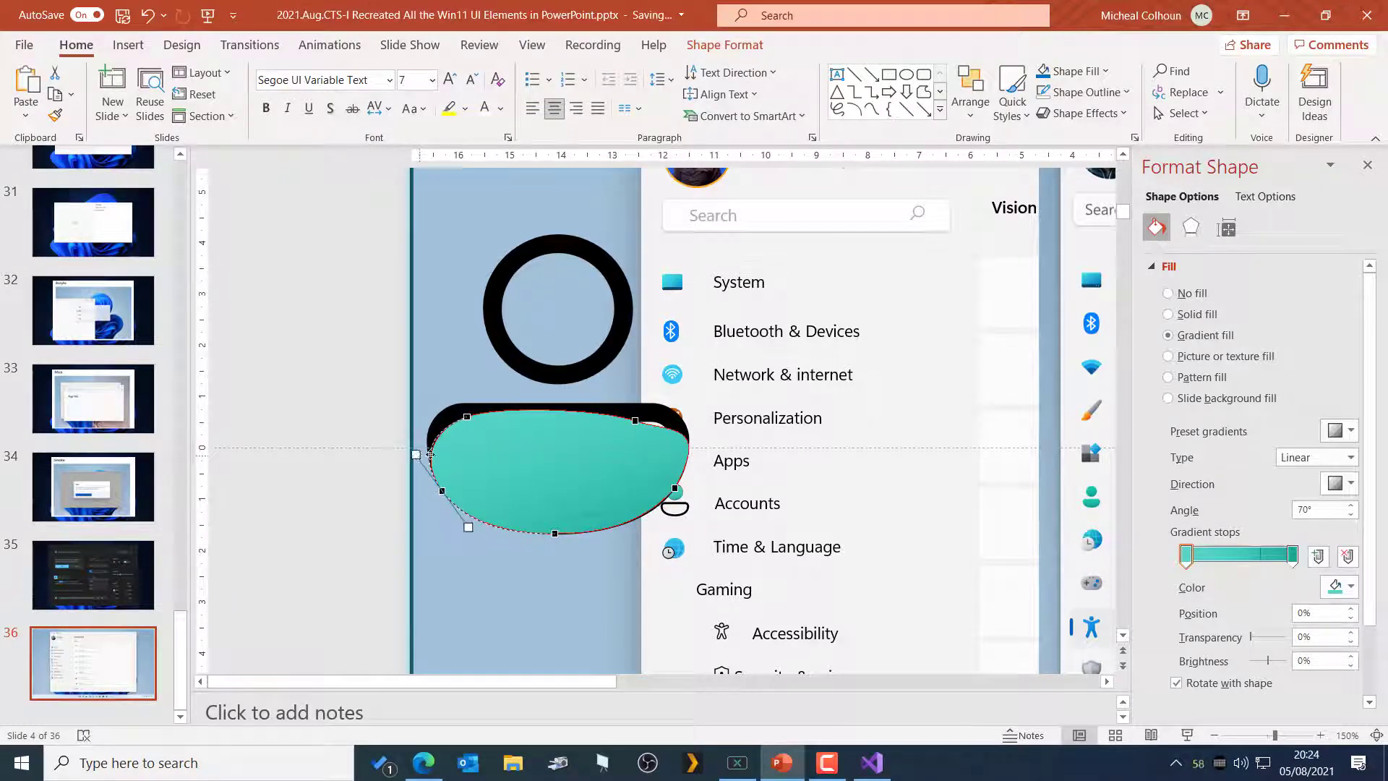
right_click(442, 489)
click(474, 530)
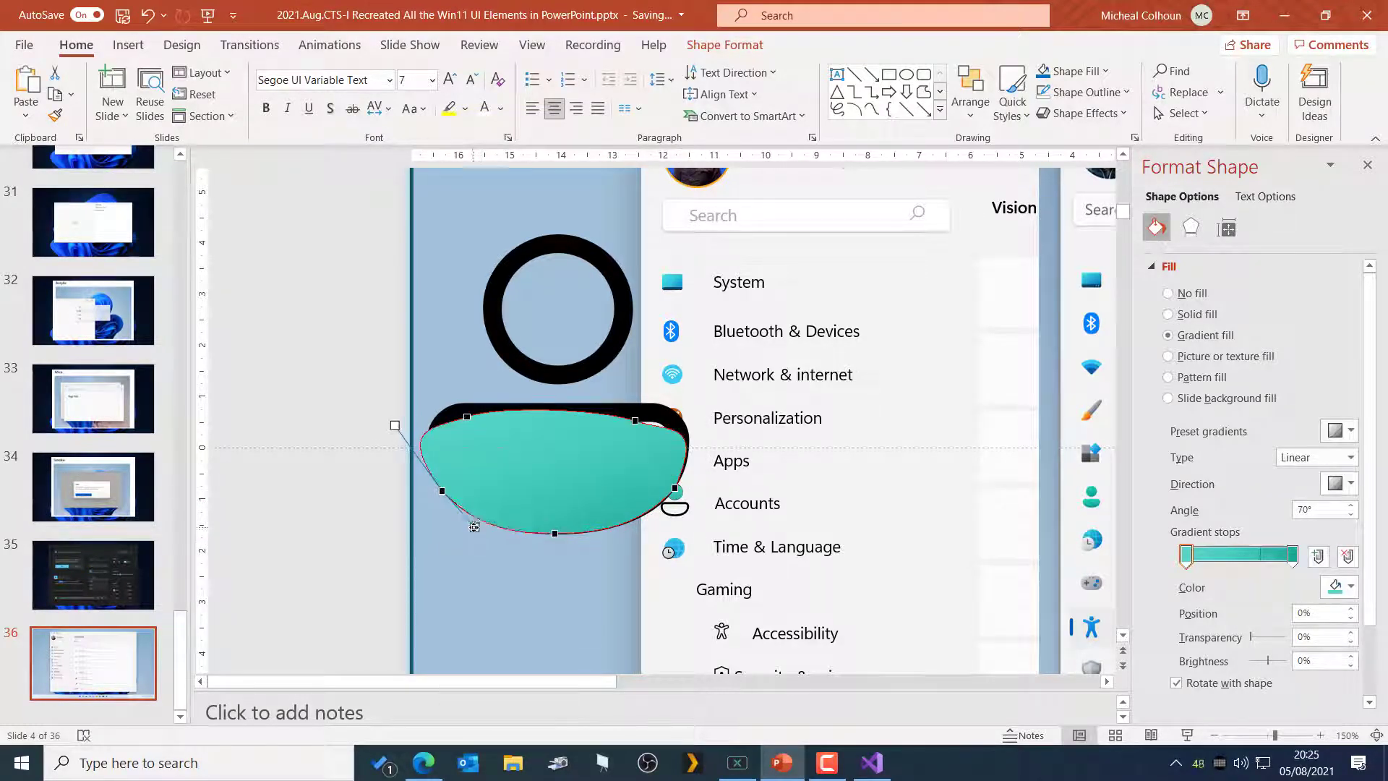
click(519, 542)
click(447, 491)
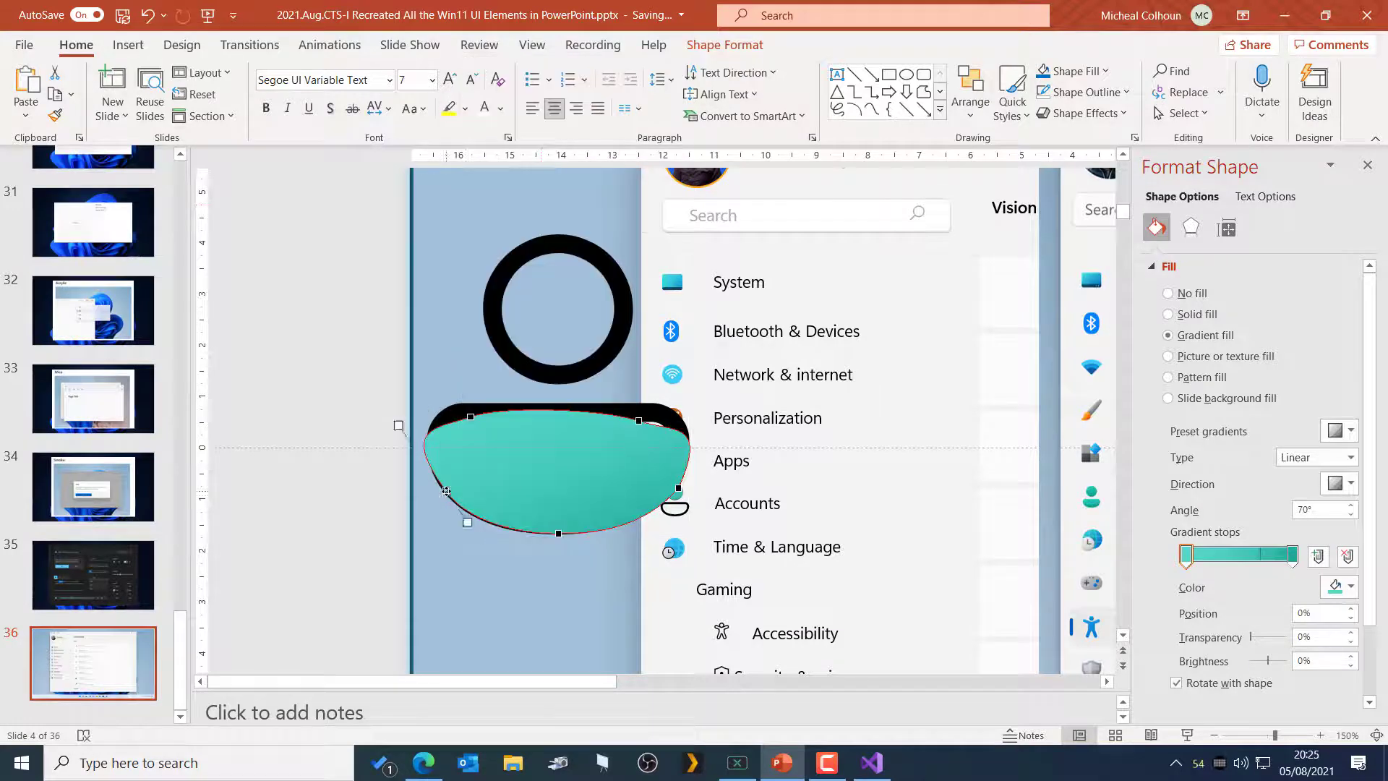
drag(466, 520, 468, 522)
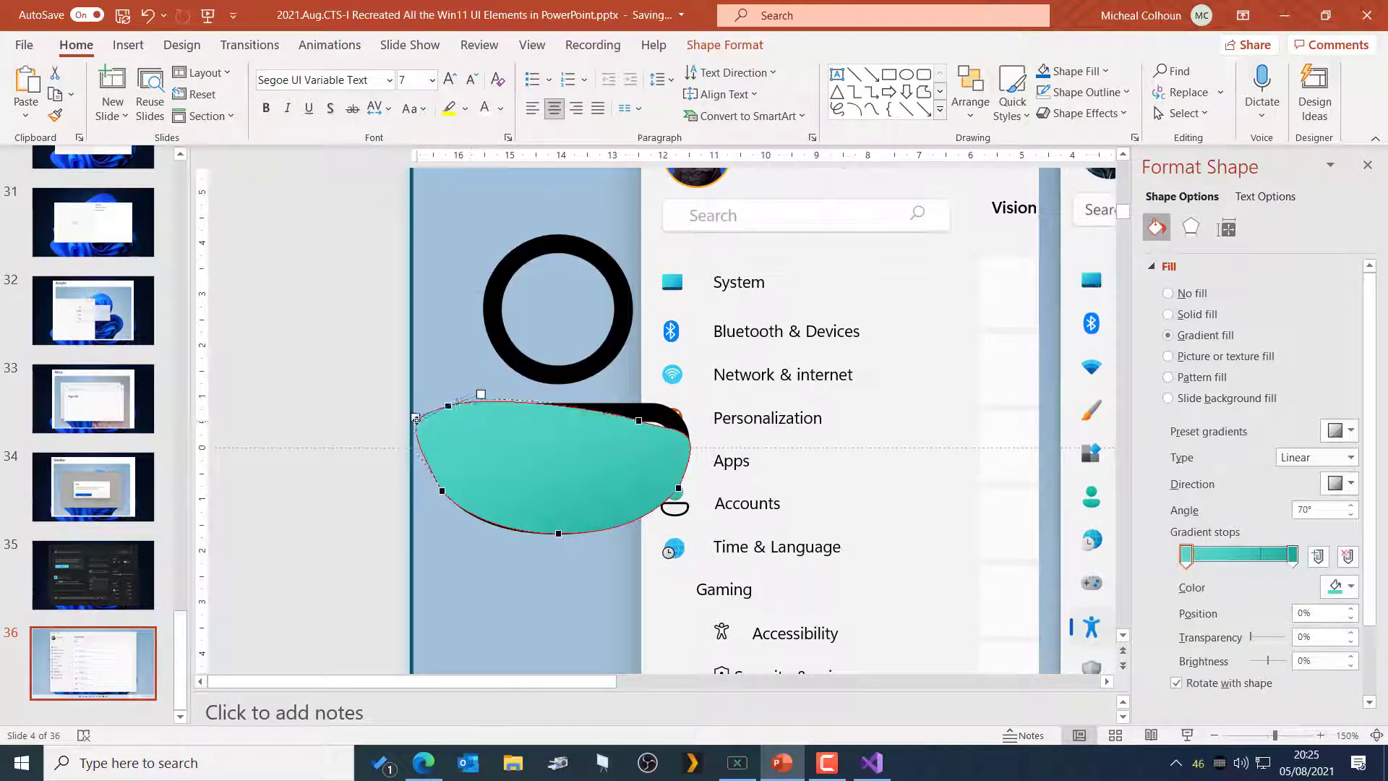
drag(654, 409, 668, 412)
click(458, 457)
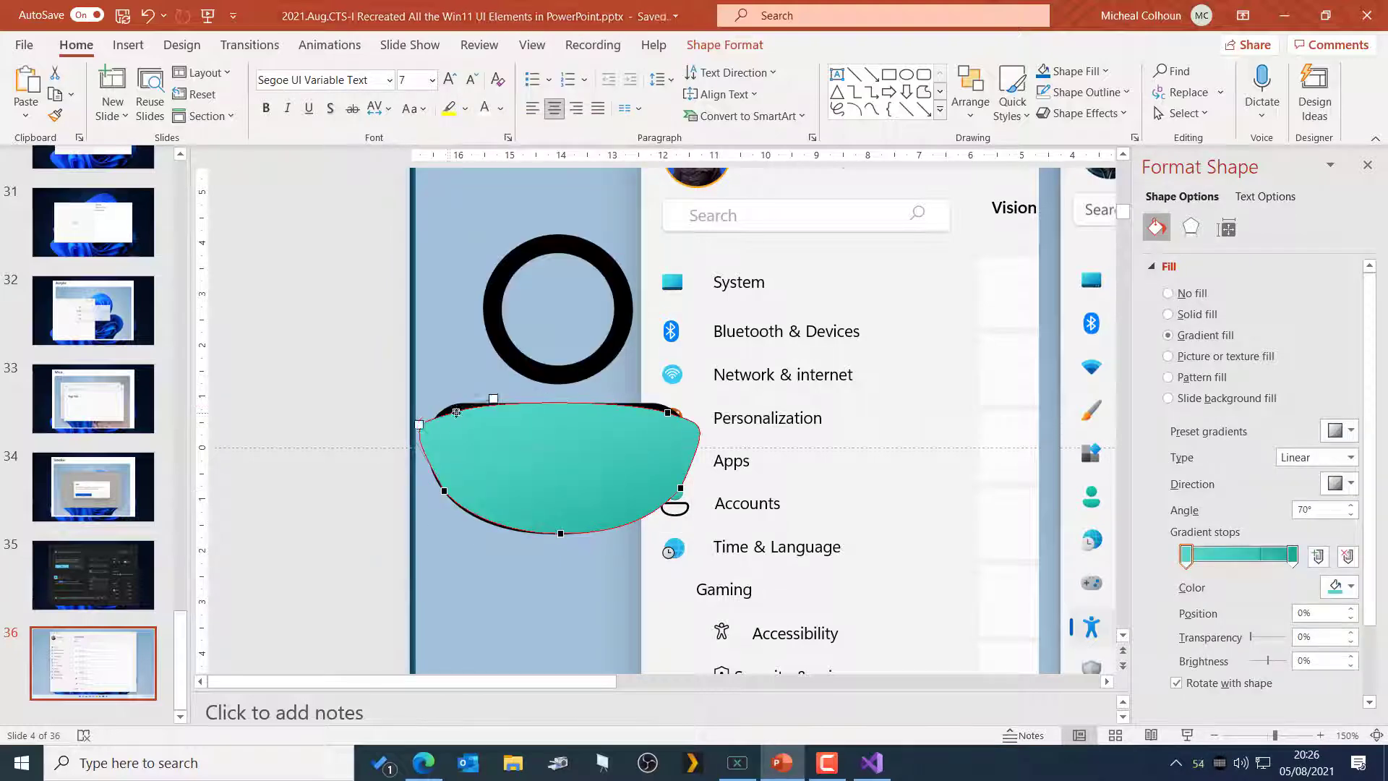
Adjust the body's left, top-right and lower-left edit points to round its outline.
click(562, 529)
right_click(555, 527)
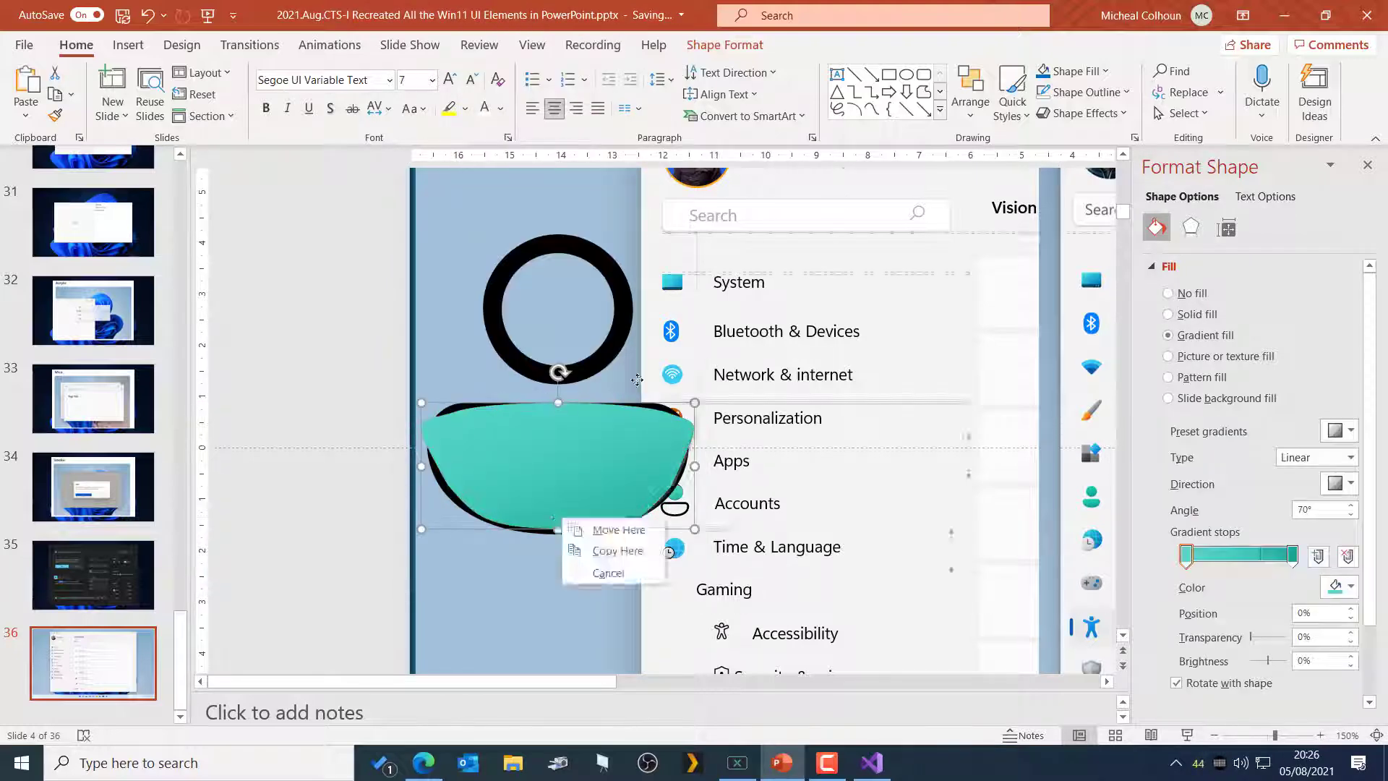
key(Escape)
right_click(553, 529)
click(448, 485)
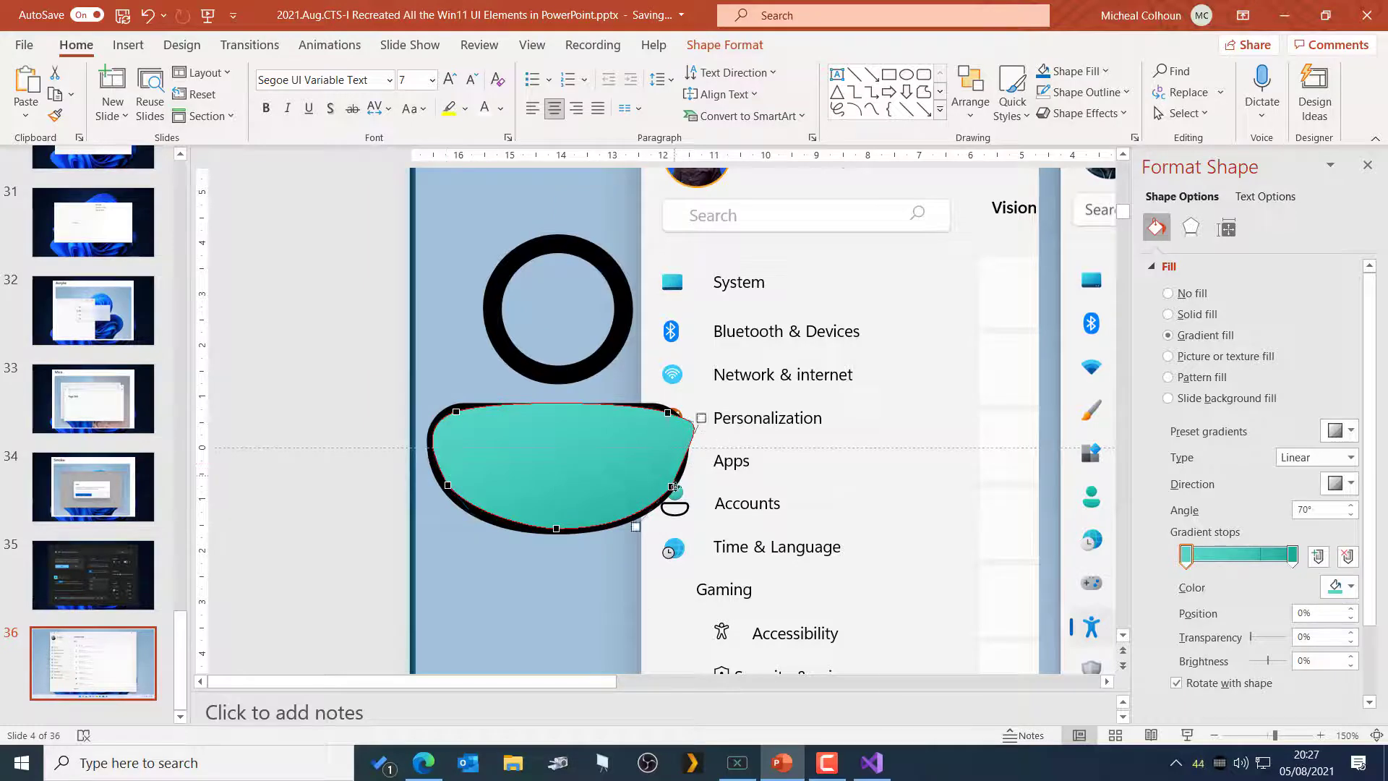
click(667, 412)
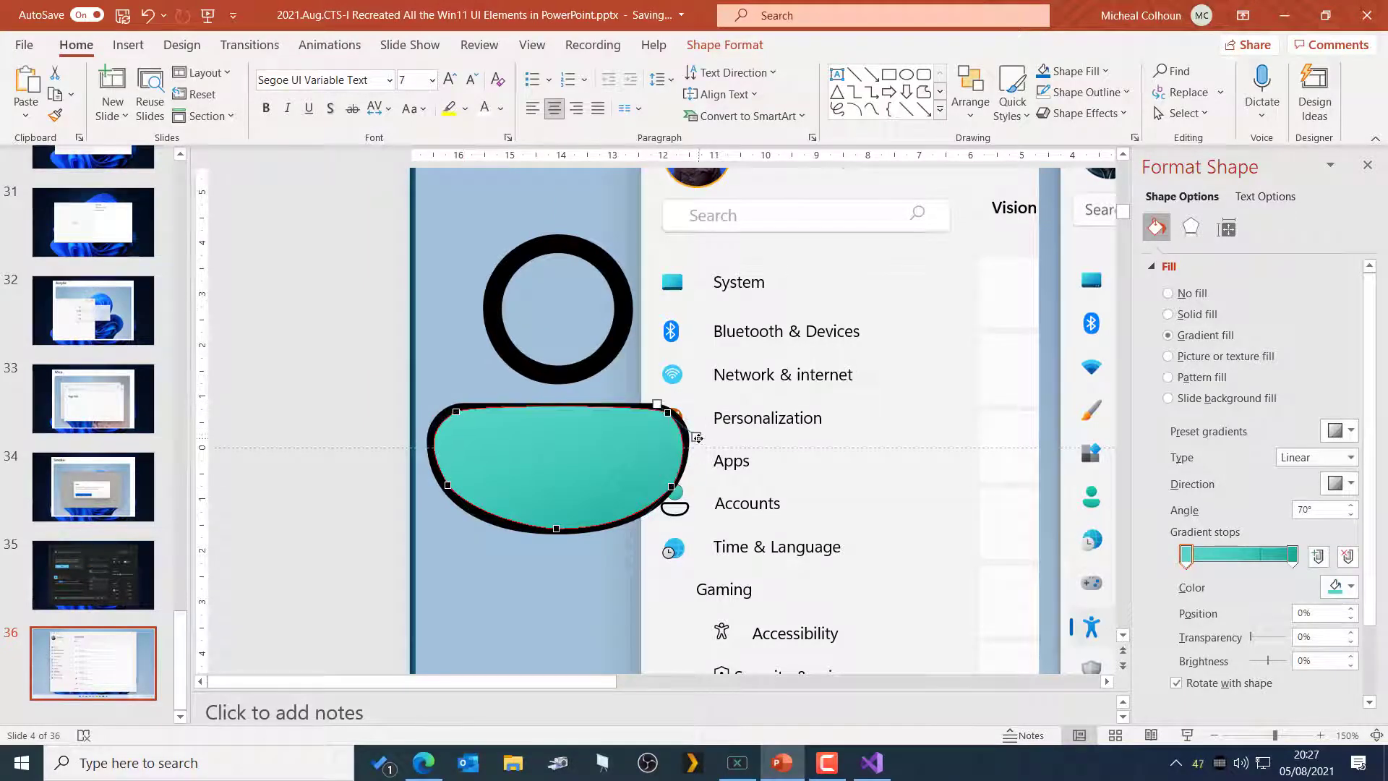
click(448, 485)
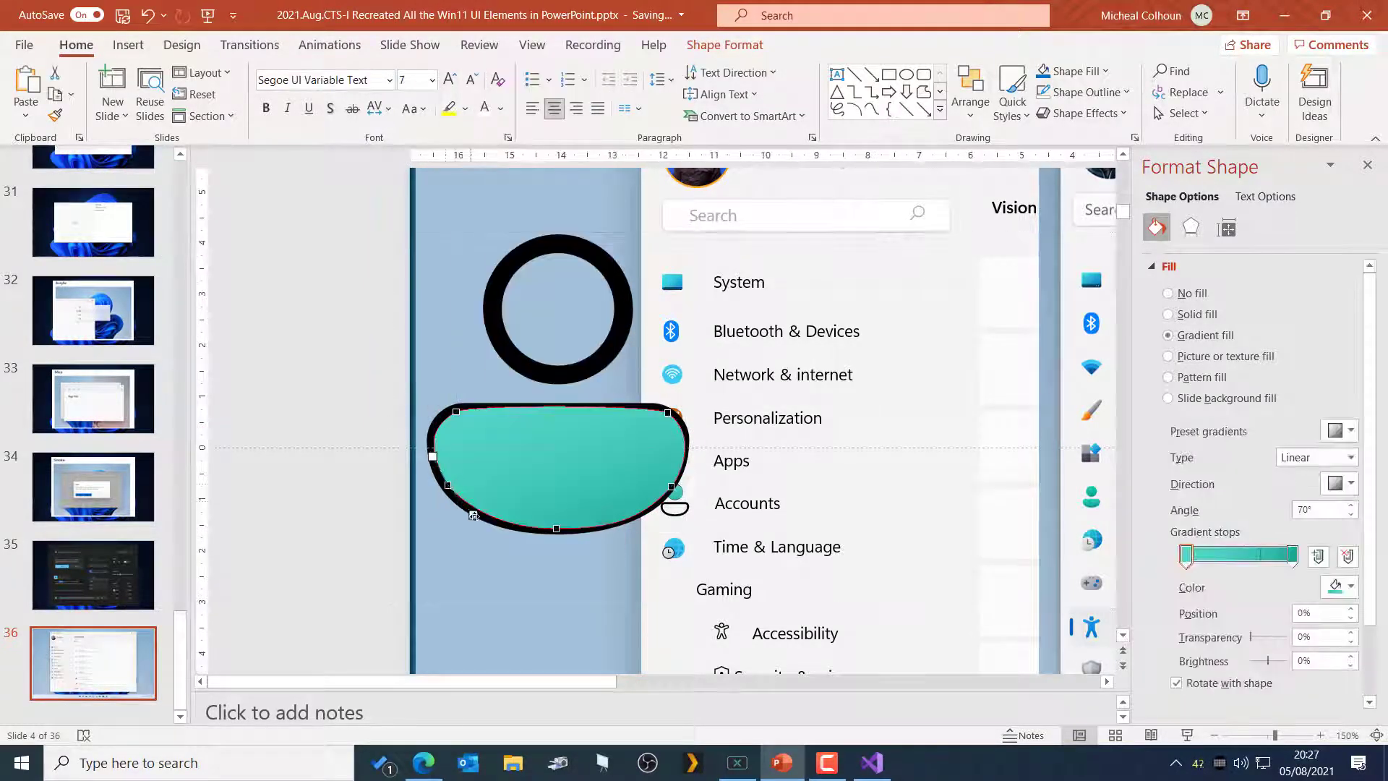
click(470, 517)
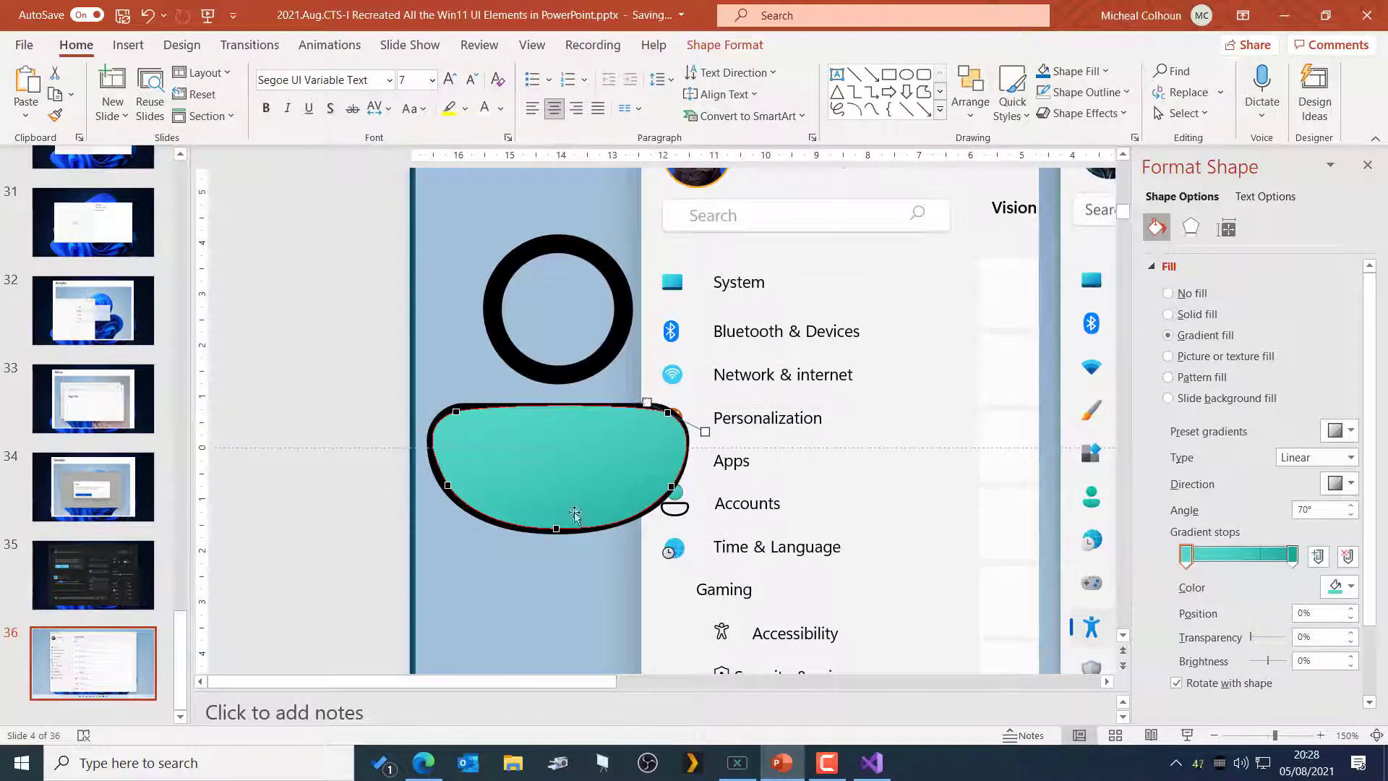
Add a top-middle edit point, make the right-middle point smooth, and exit point editing.
right_click(557, 409)
click(620, 421)
click(457, 412)
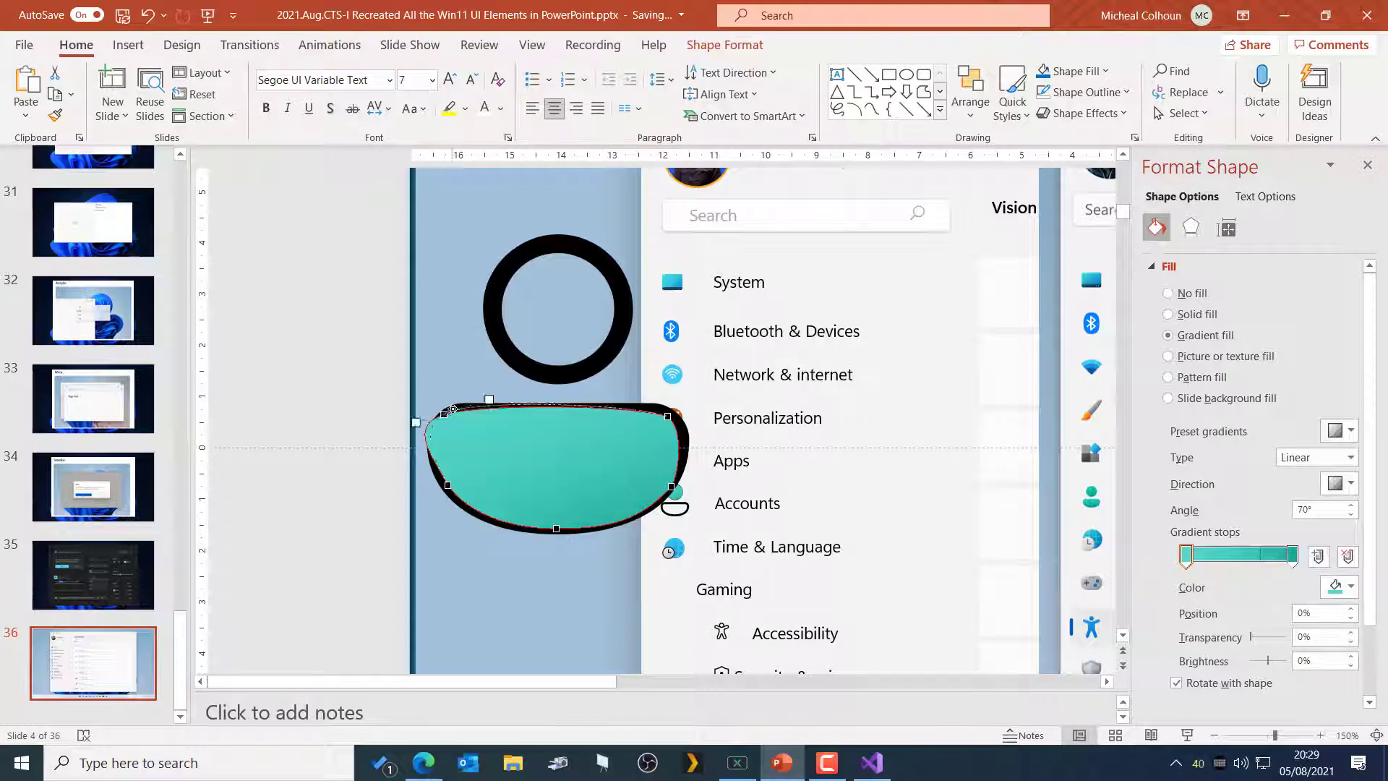
right_click(672, 486)
click(513, 601)
right_click(671, 477)
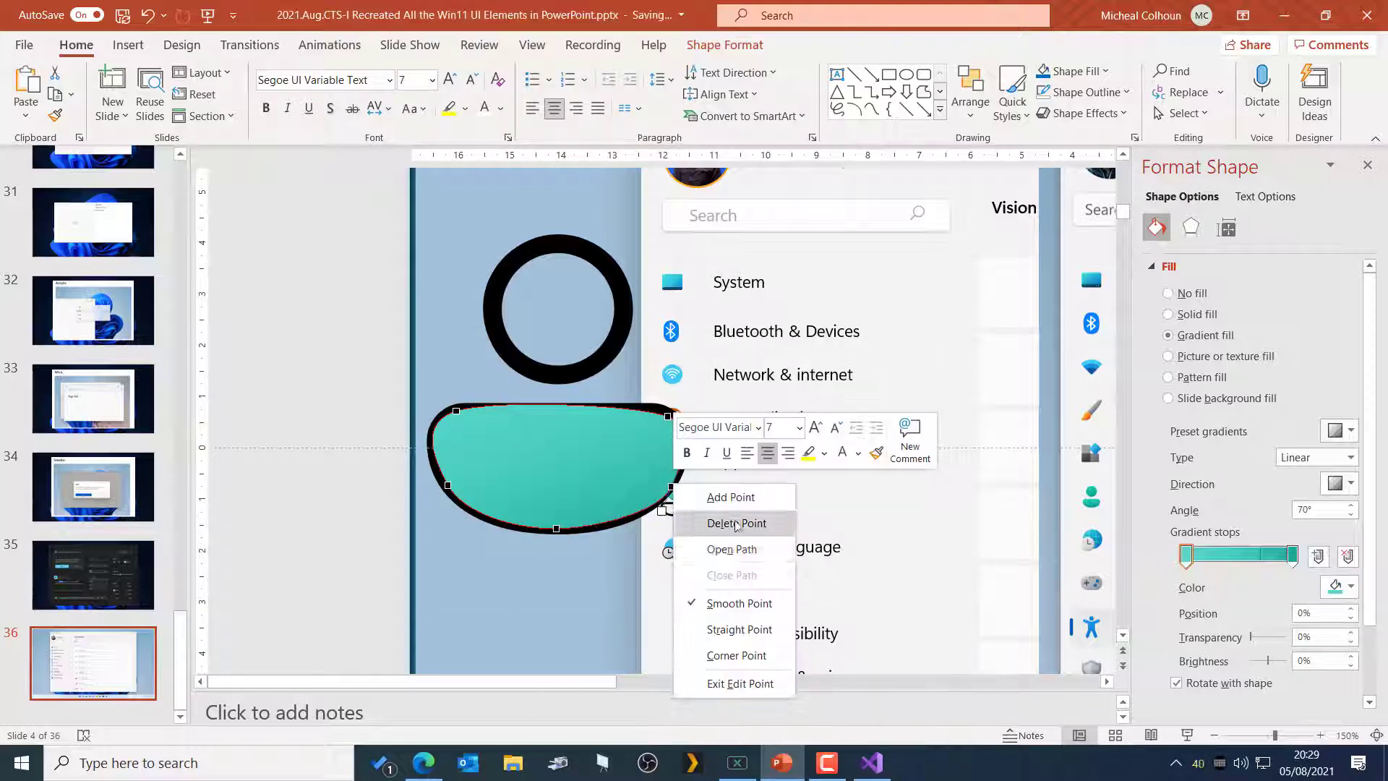
click(561, 598)
click(643, 553)
Fit the teal body into the Accounts icon and give the person glyph's text a gradient fill.
click(459, 513)
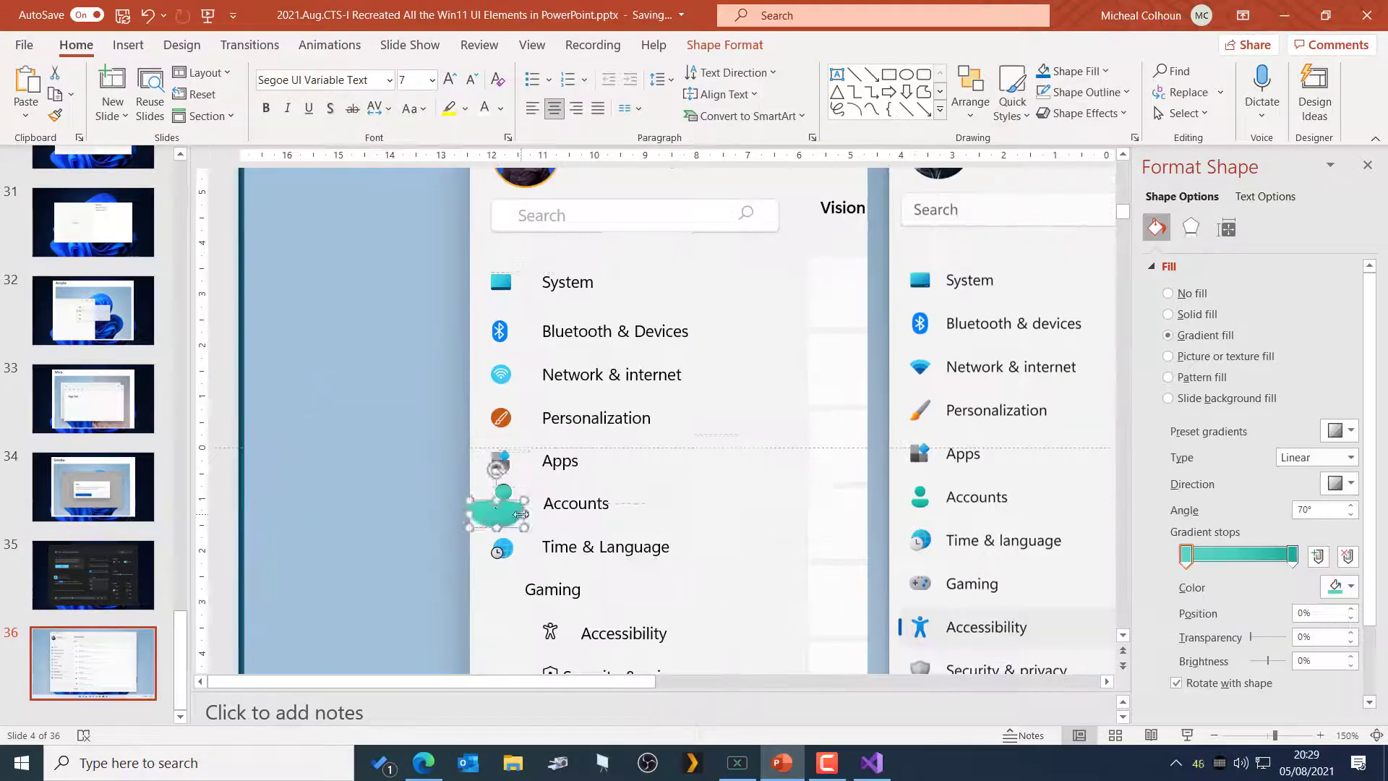
scroll(665, 262, up, 5)
drag(665, 405, 696, 411)
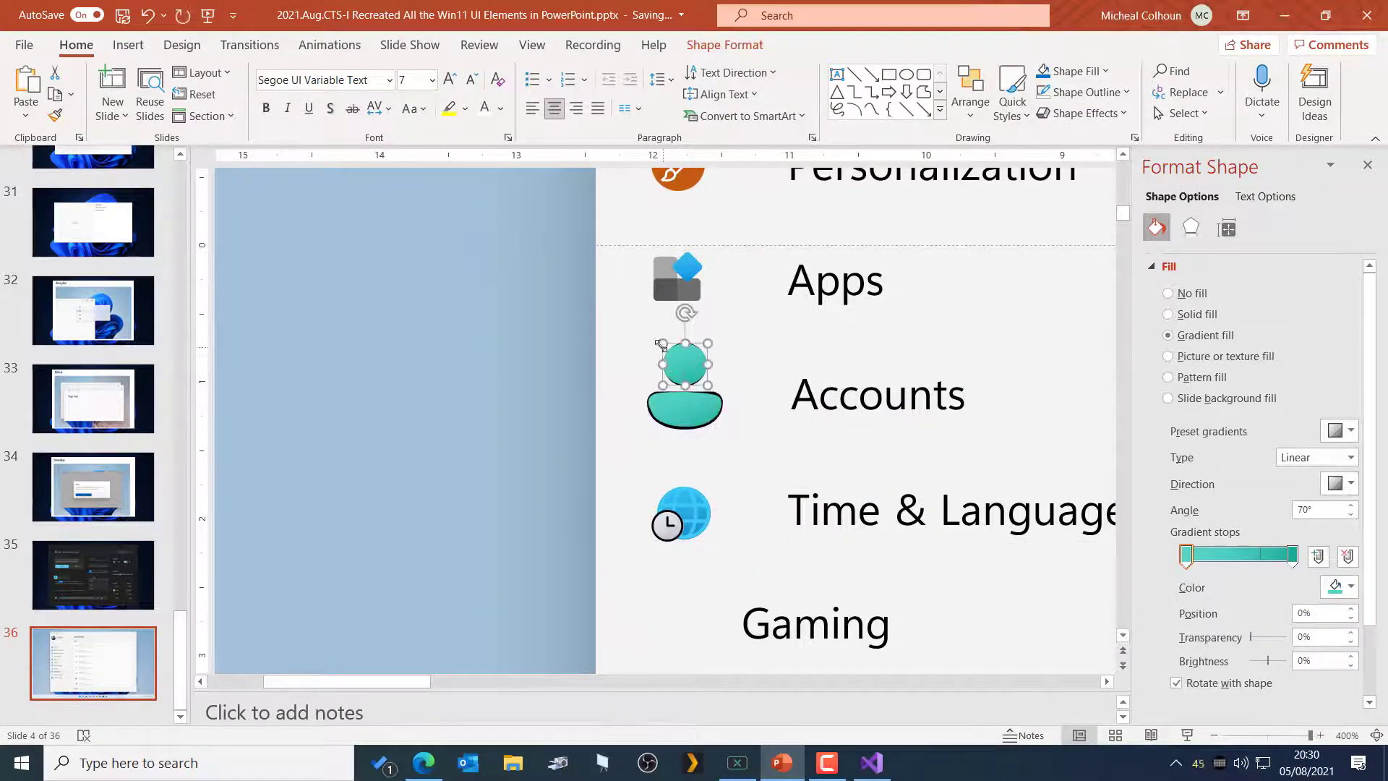
click(728, 396)
double_click(728, 396)
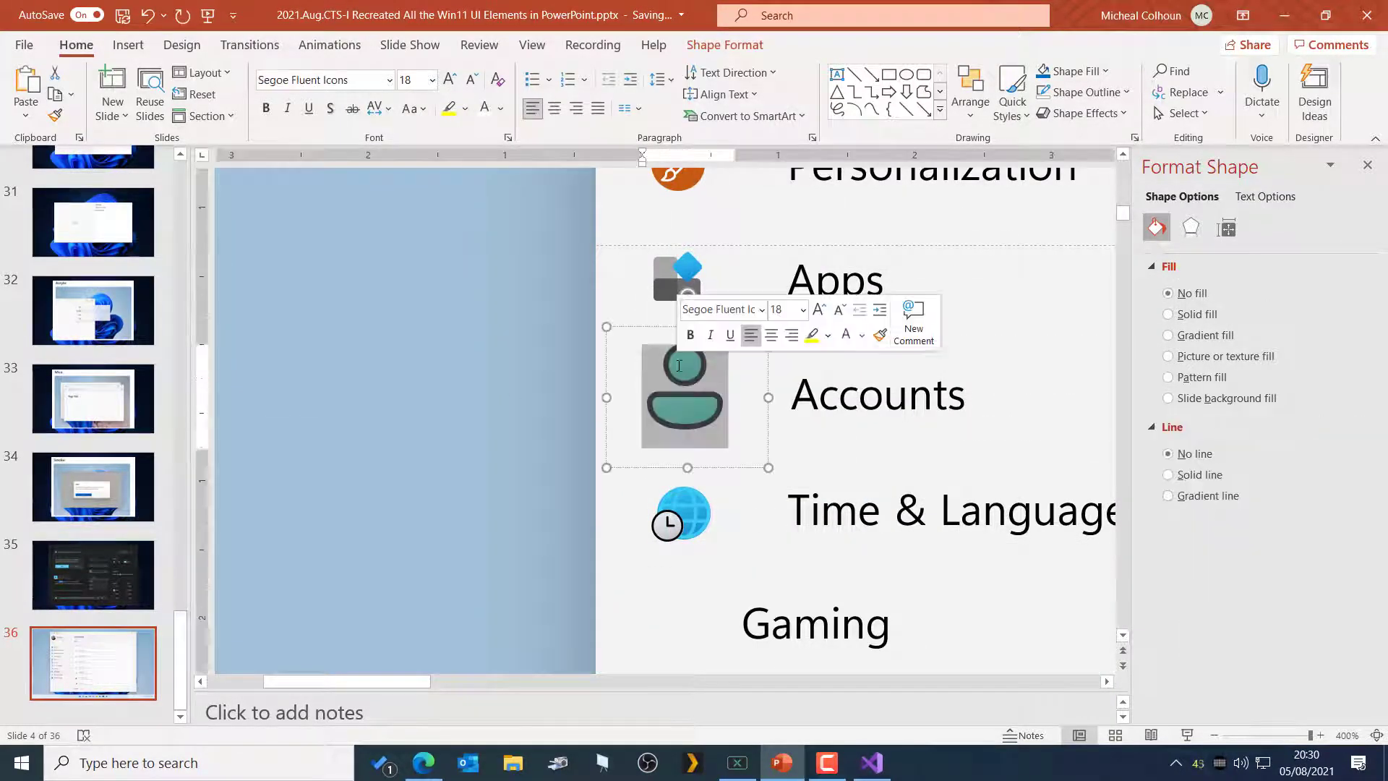
click(860, 335)
click(867, 554)
click(1206, 335)
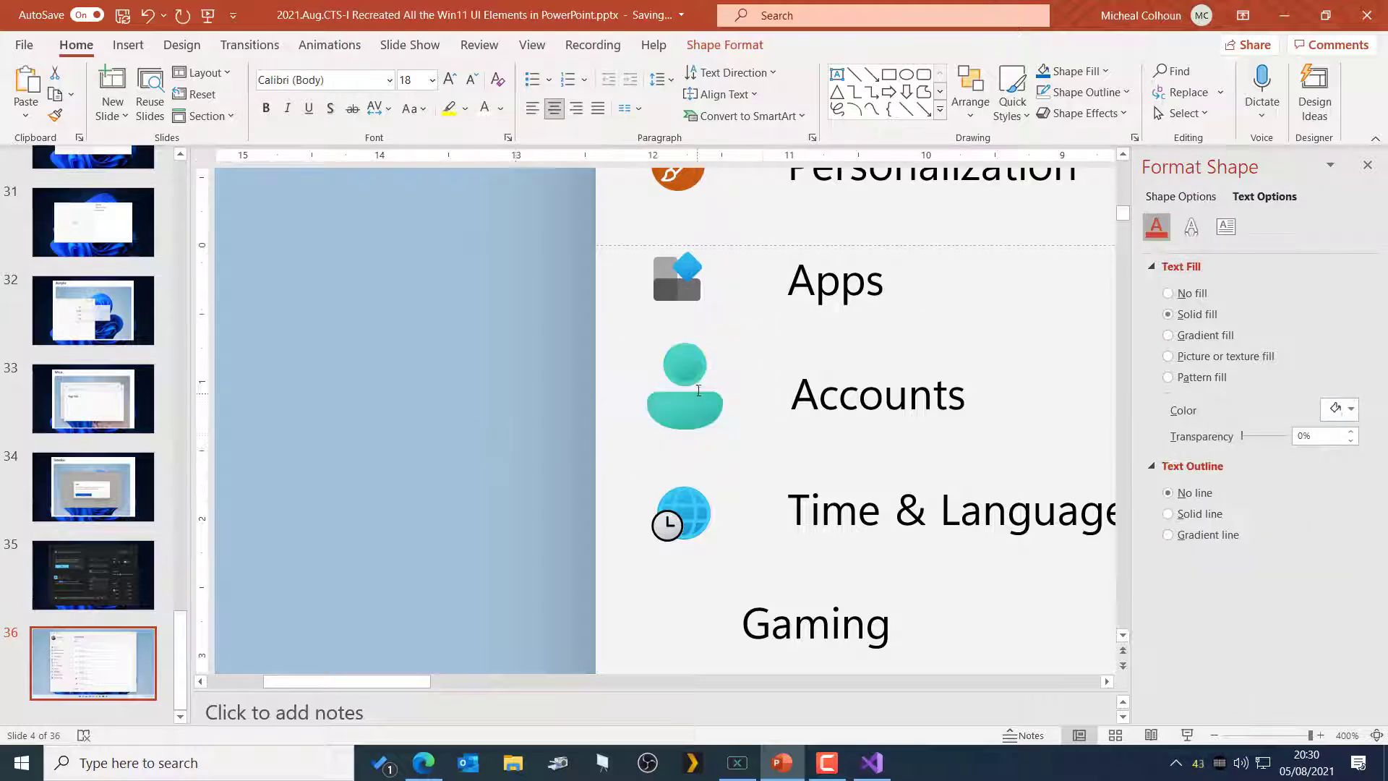
Select the outer person group and shrink the icon to fit the Accounts row.
right_click(636, 387)
key(Escape)
key(Escape)
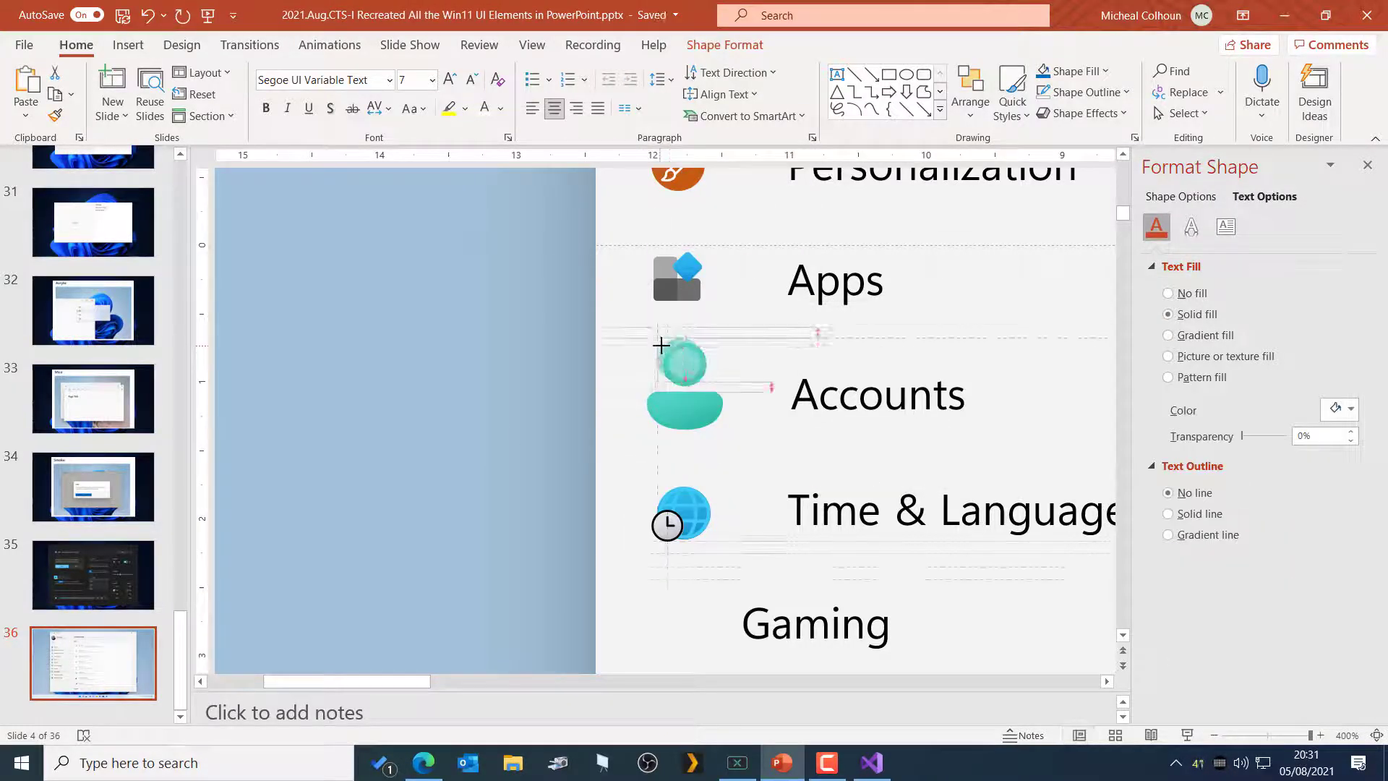
ctrl+scroll(703, 443, down, 5)
click(307, 479)
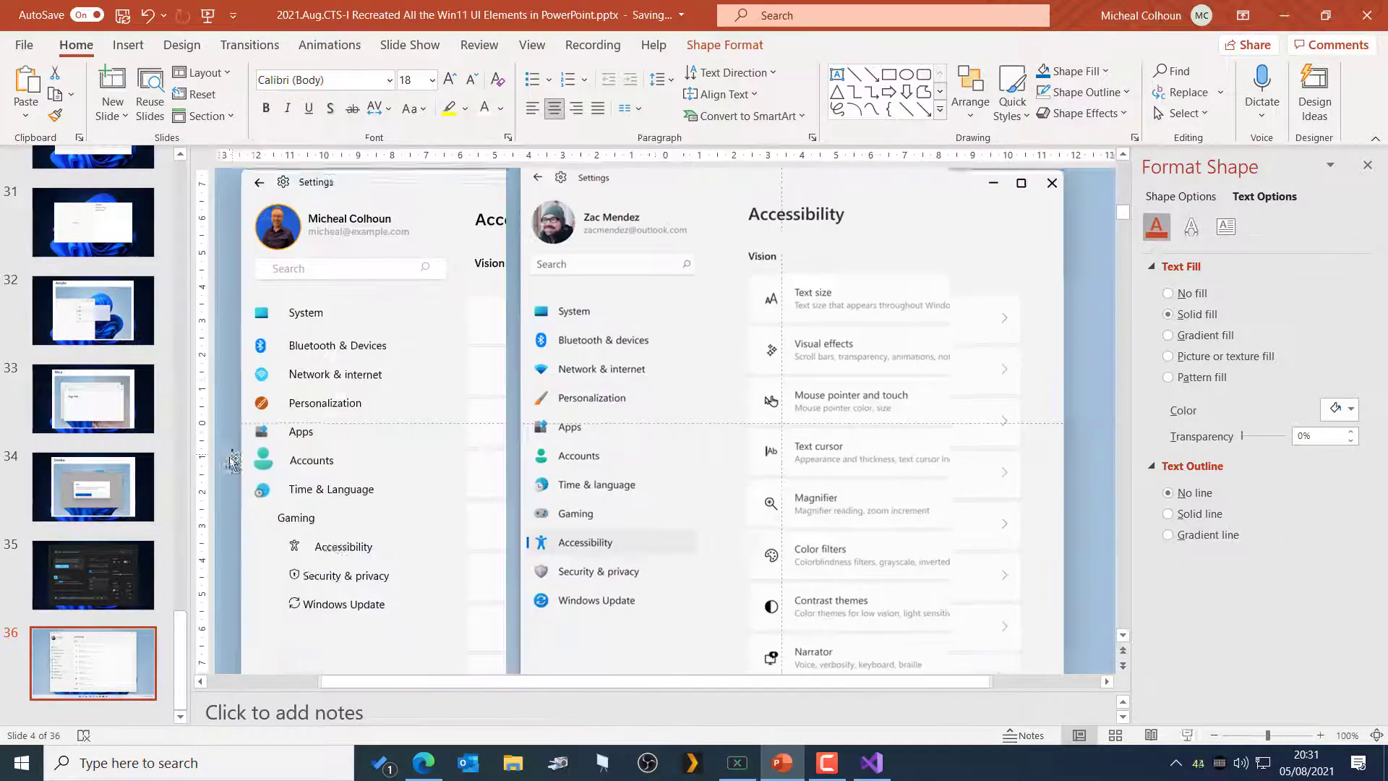
ctrl+scroll(307, 479, up, 5)
click(676, 432)
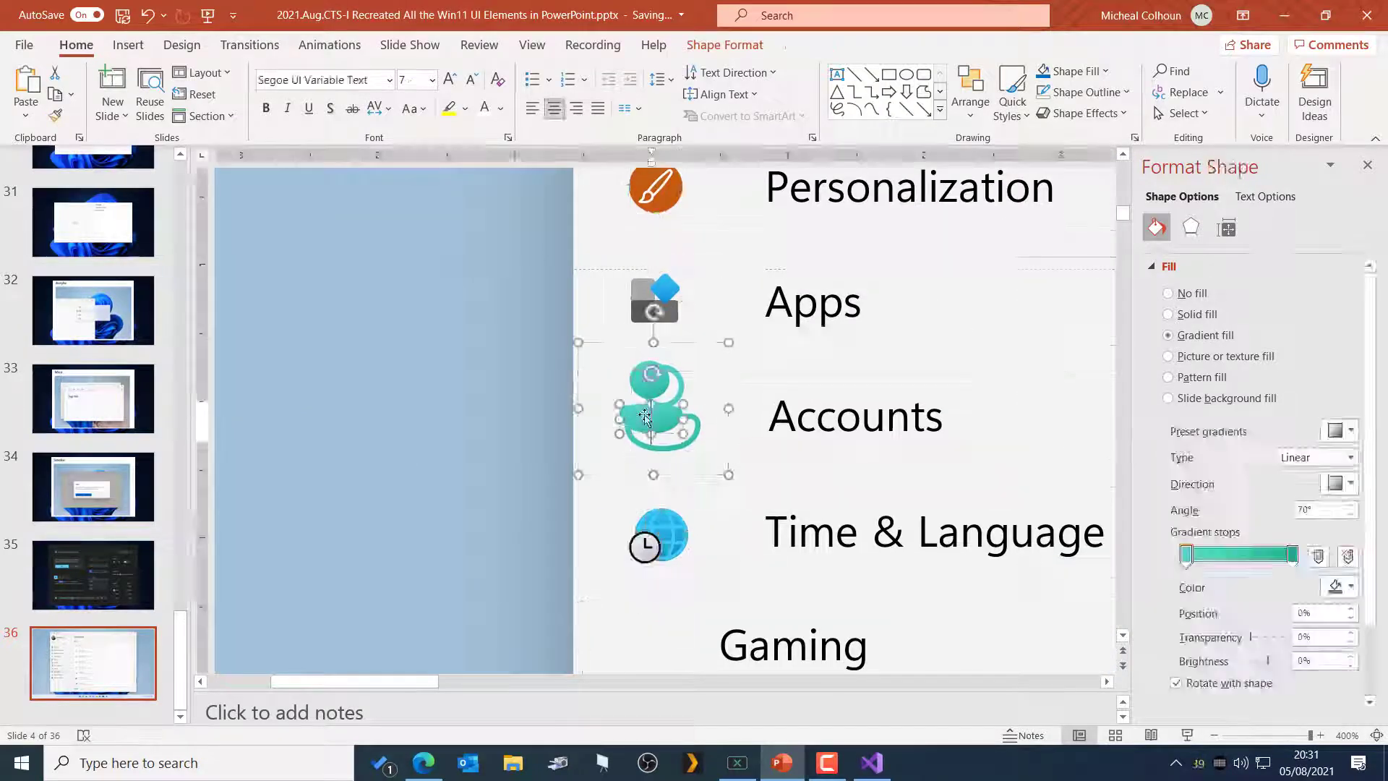
key(Escape)
ctrl+scroll(716, 475, down, 3)
ctrl+scroll(717, 474, up, 3)
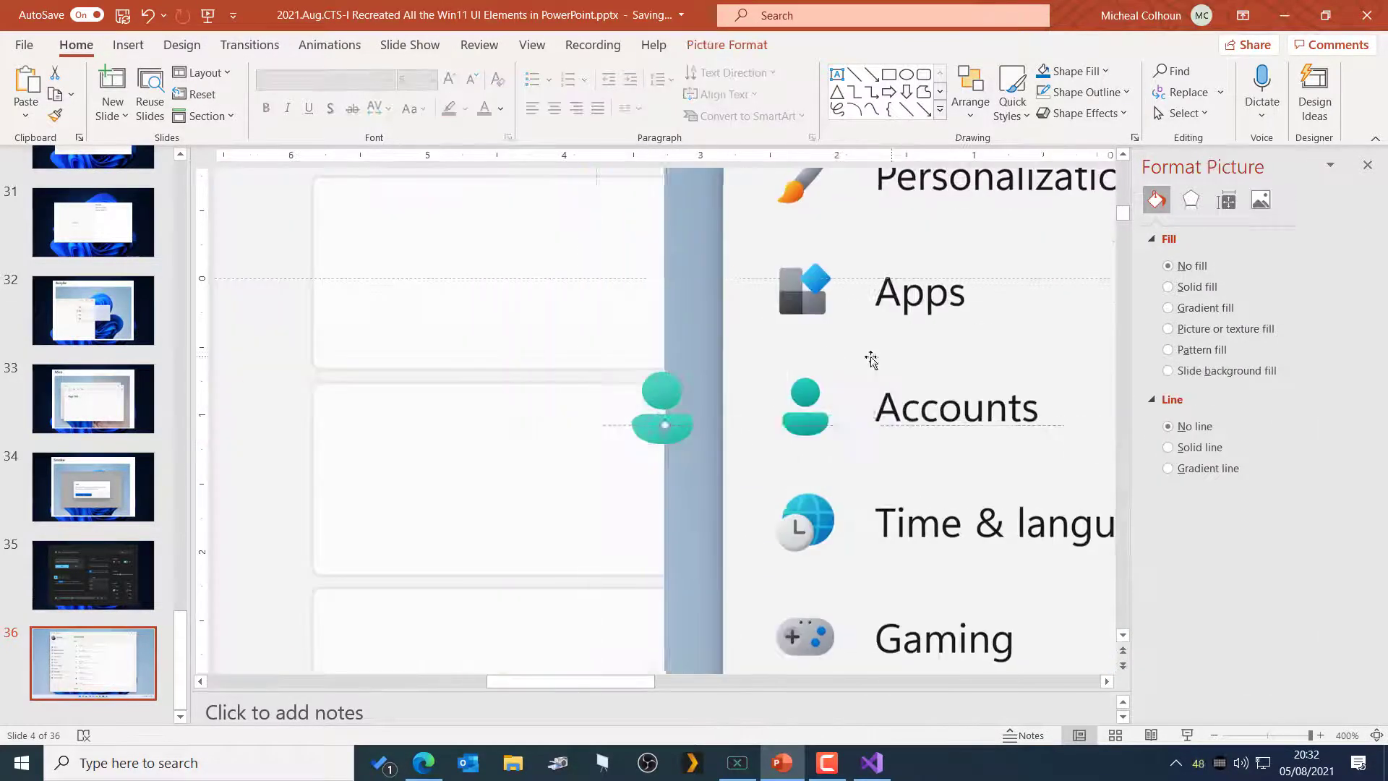
key(Escape)
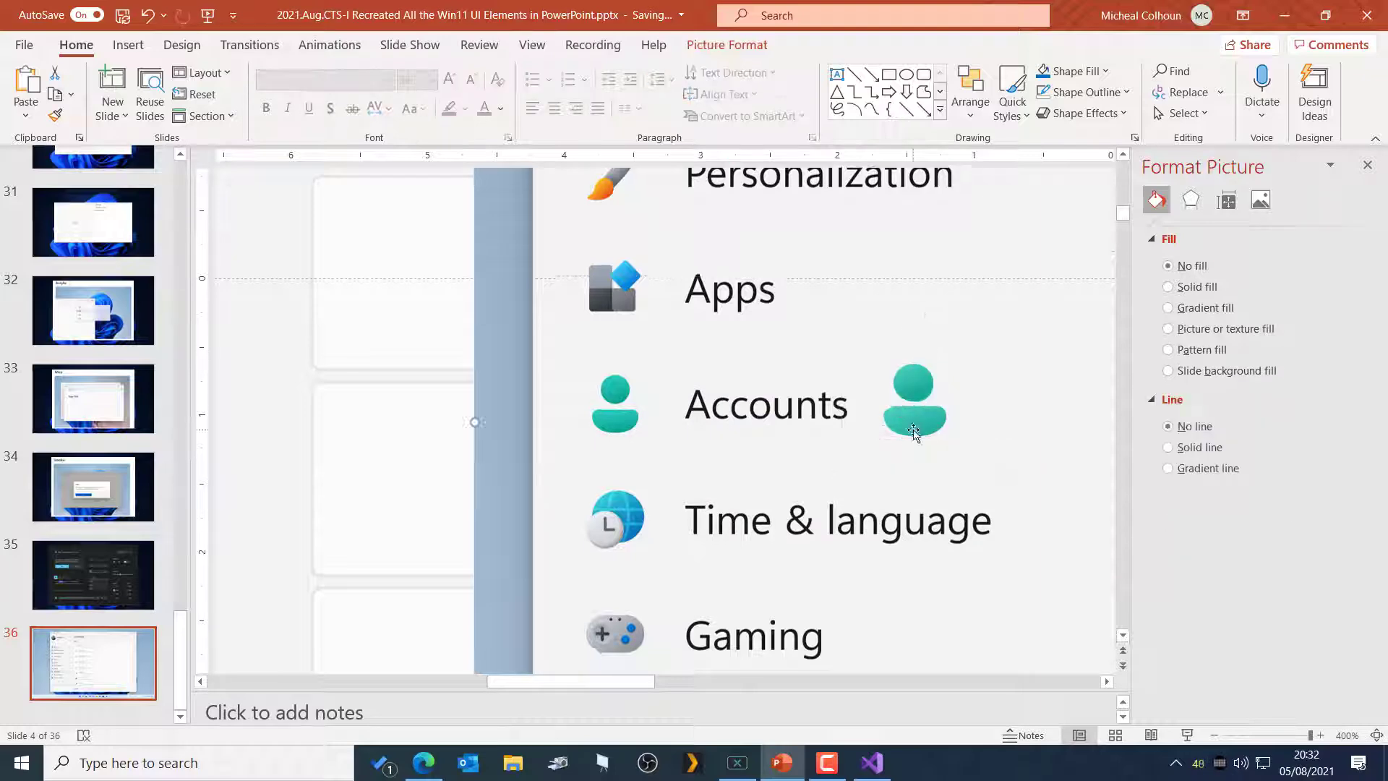
mouse_move(986, 472)
mouse_down()
mouse_move(654, 430)
mouse_move(603, 470)
mouse_up()
Insert a picture copy of the person icon and delete the stray teal blob.
click(910, 387)
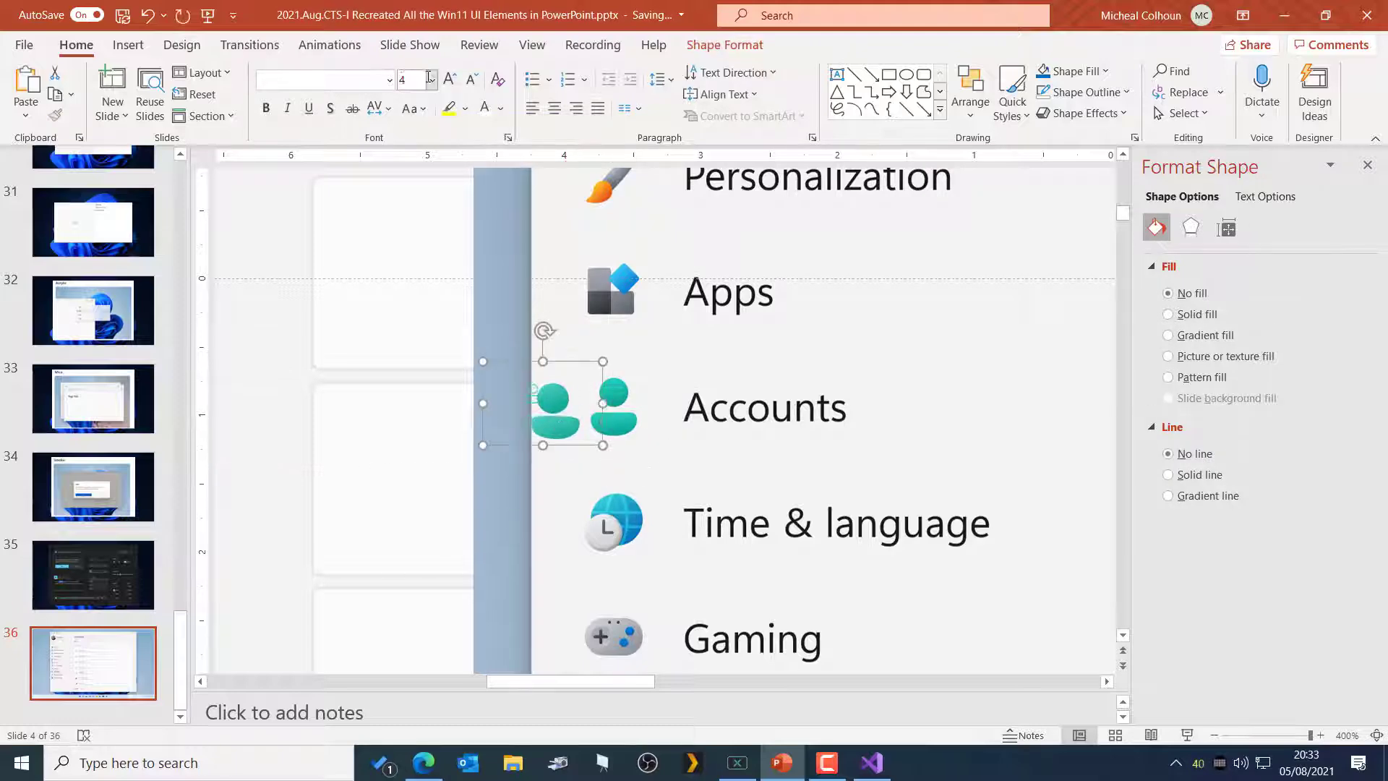
right_click(551, 415)
click(620, 397)
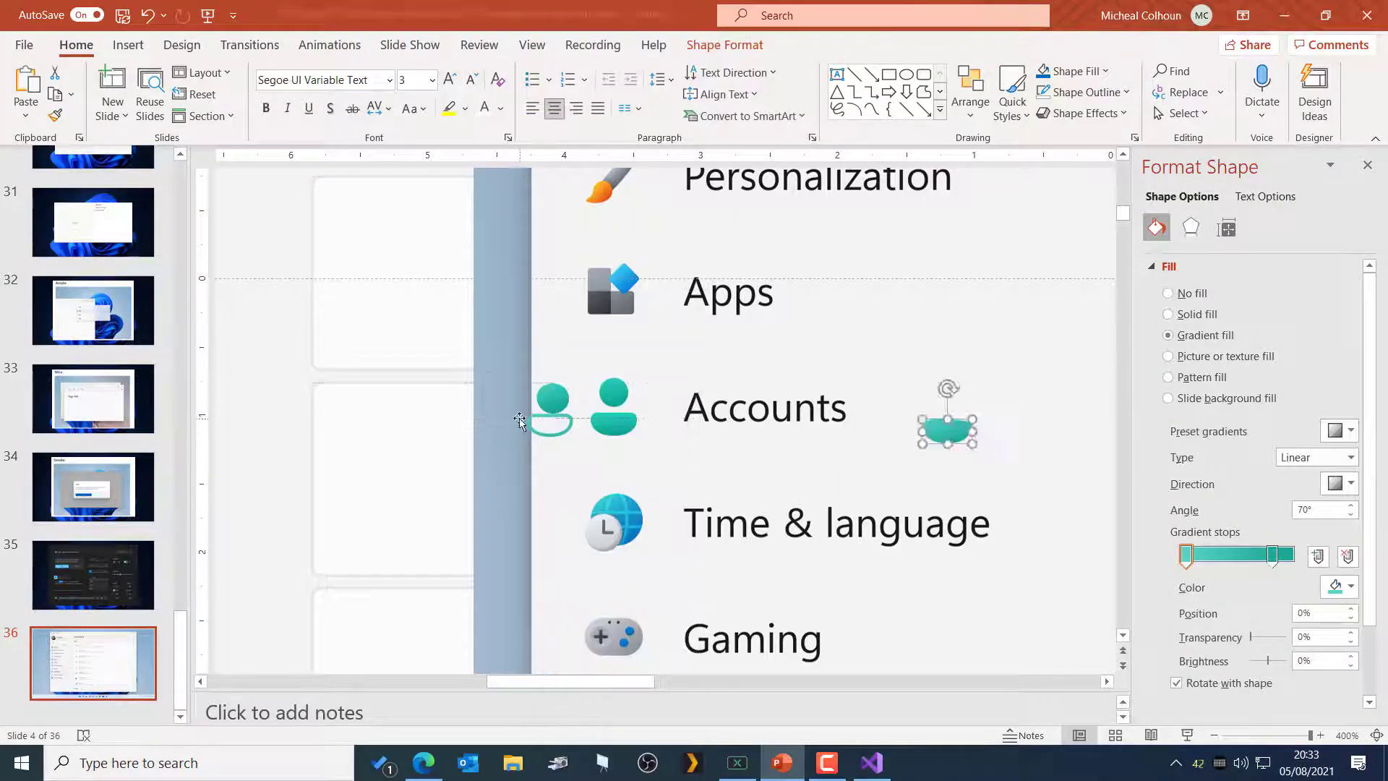
click(563, 431)
click(421, 82)
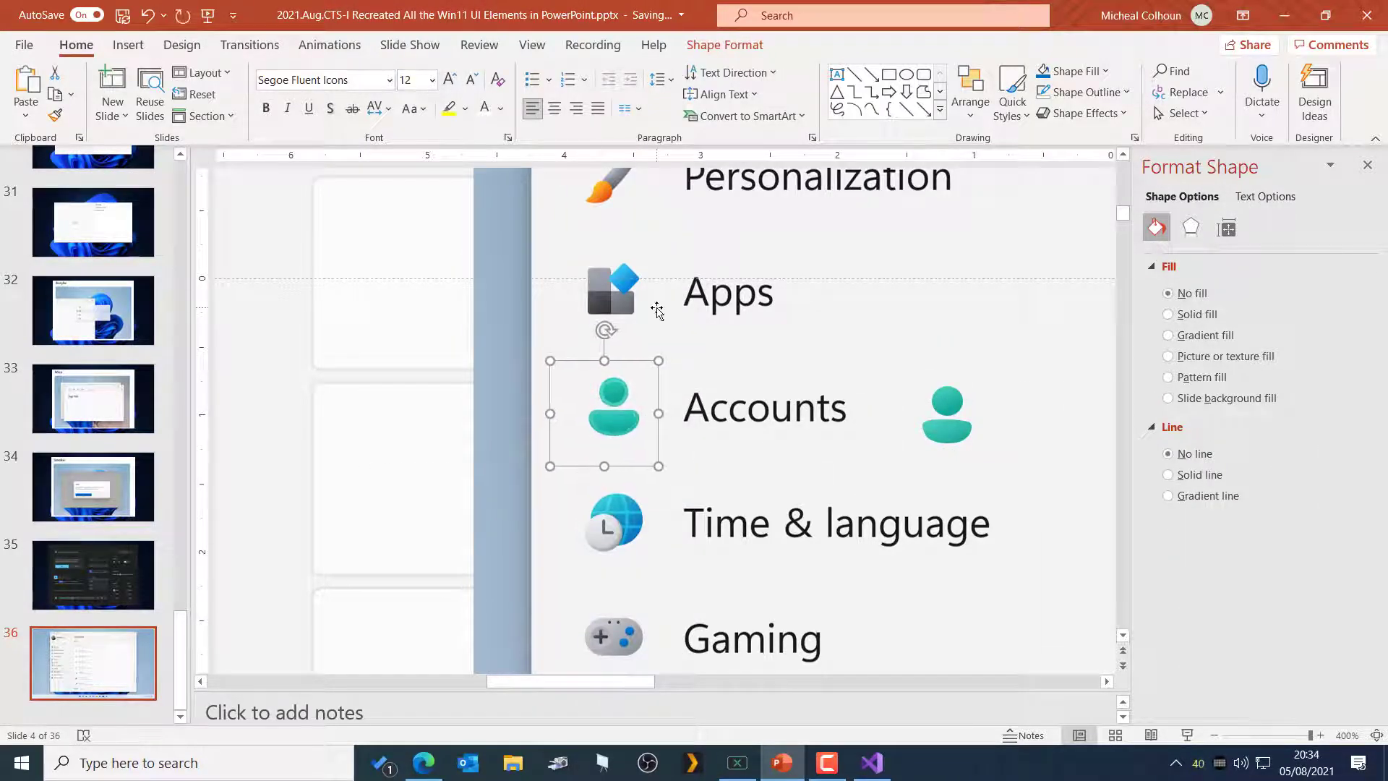
click(647, 402)
click(947, 430)
key(Delete)
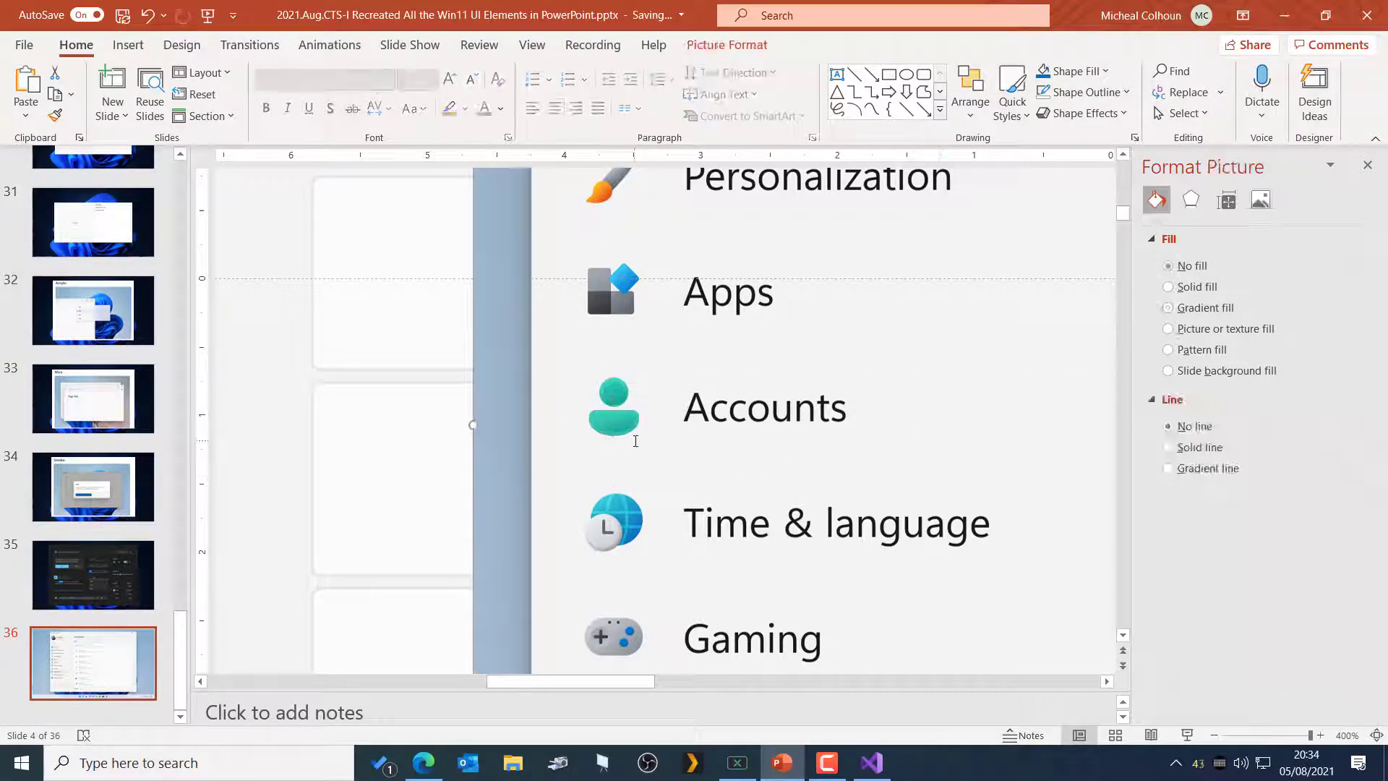
Position the person-icon picture beside the Accounts label and look for the grouping option.
right_click(951, 394)
click(1041, 102)
drag(940, 468, 936, 465)
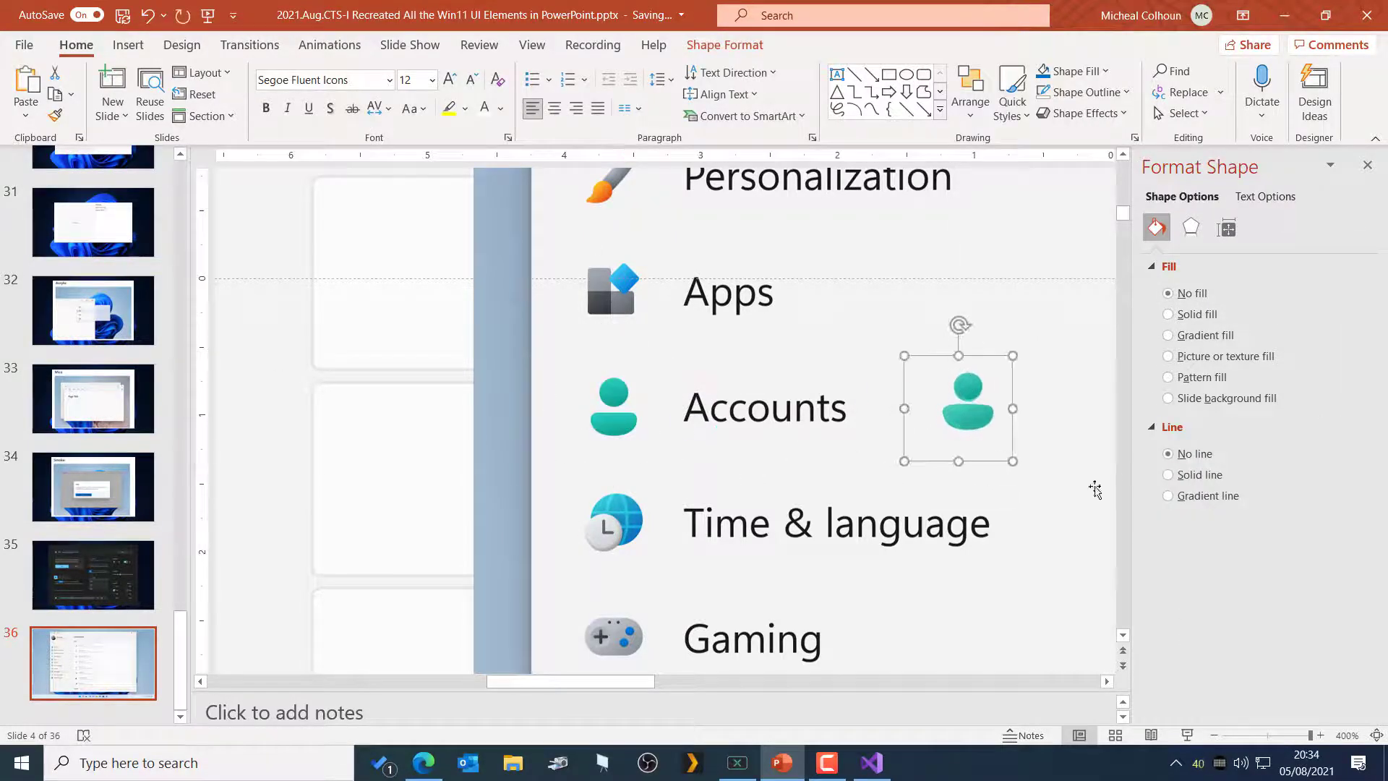
right_click(968, 430)
ctrl+scroll(301, 436, down, 5)
ctrl+scroll(357, 488, down, 3)
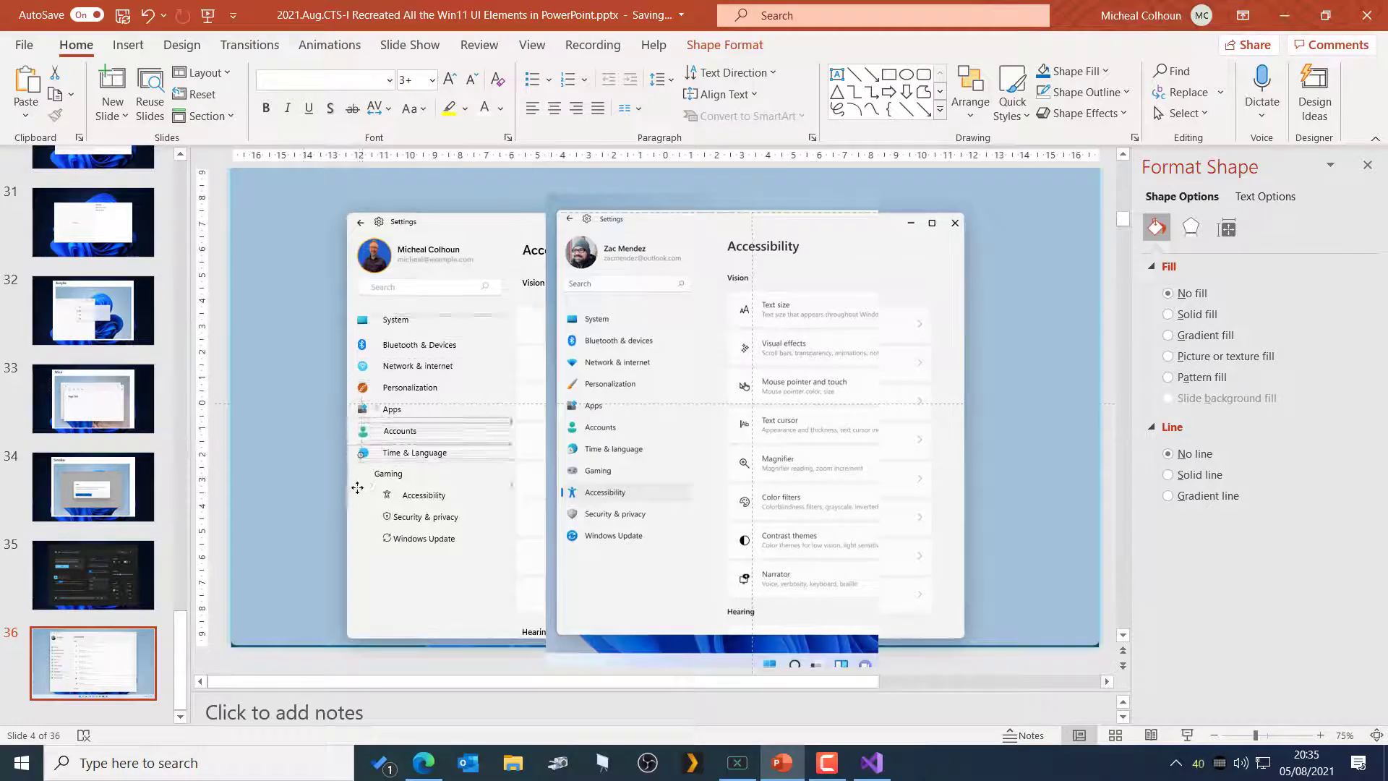
ctrl+scroll(357, 488, up, 8)
Discard a pasted globe glyph and move the wifi icon beside Security & privacy.
click(683, 422)
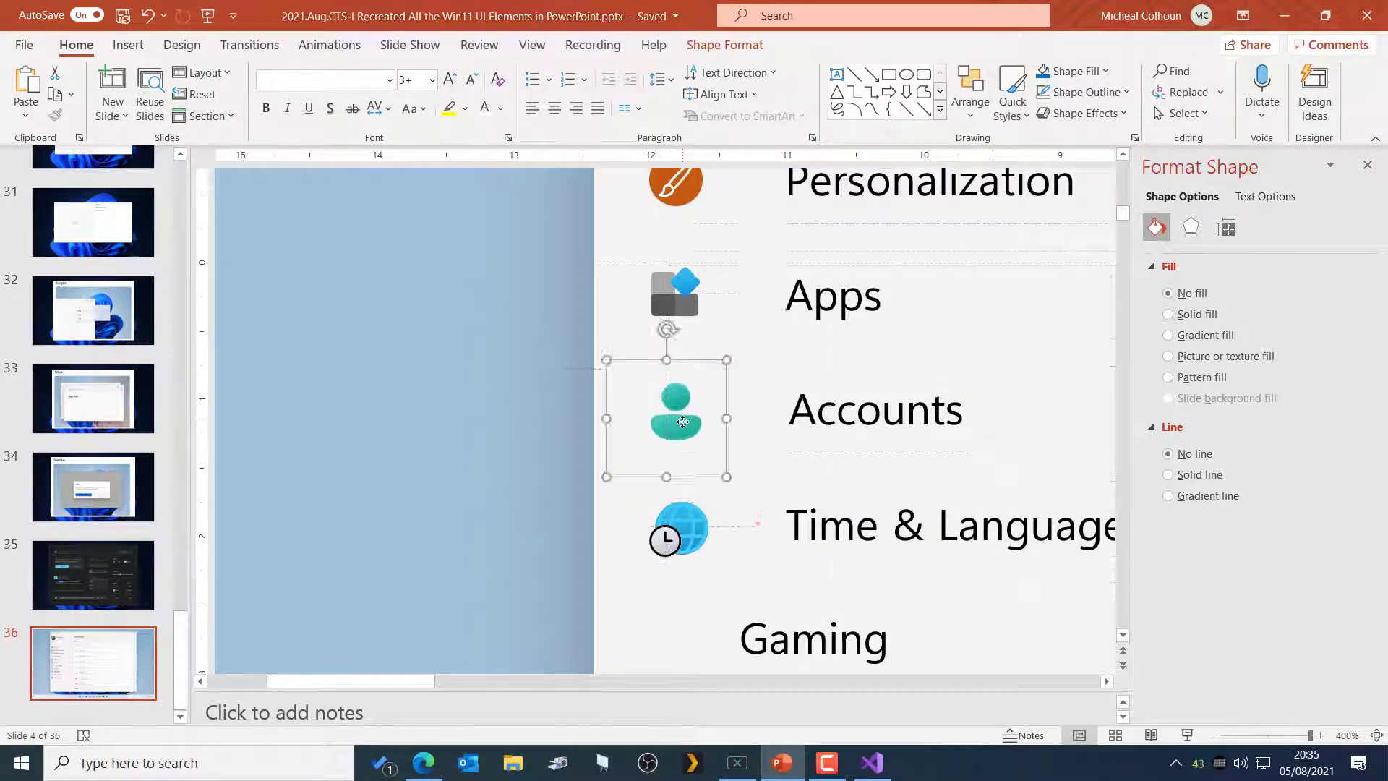
ctrl+scroll(683, 421, down, 8)
key(ctrl+v)
ctrl+scroll(464, 496, up, 7)
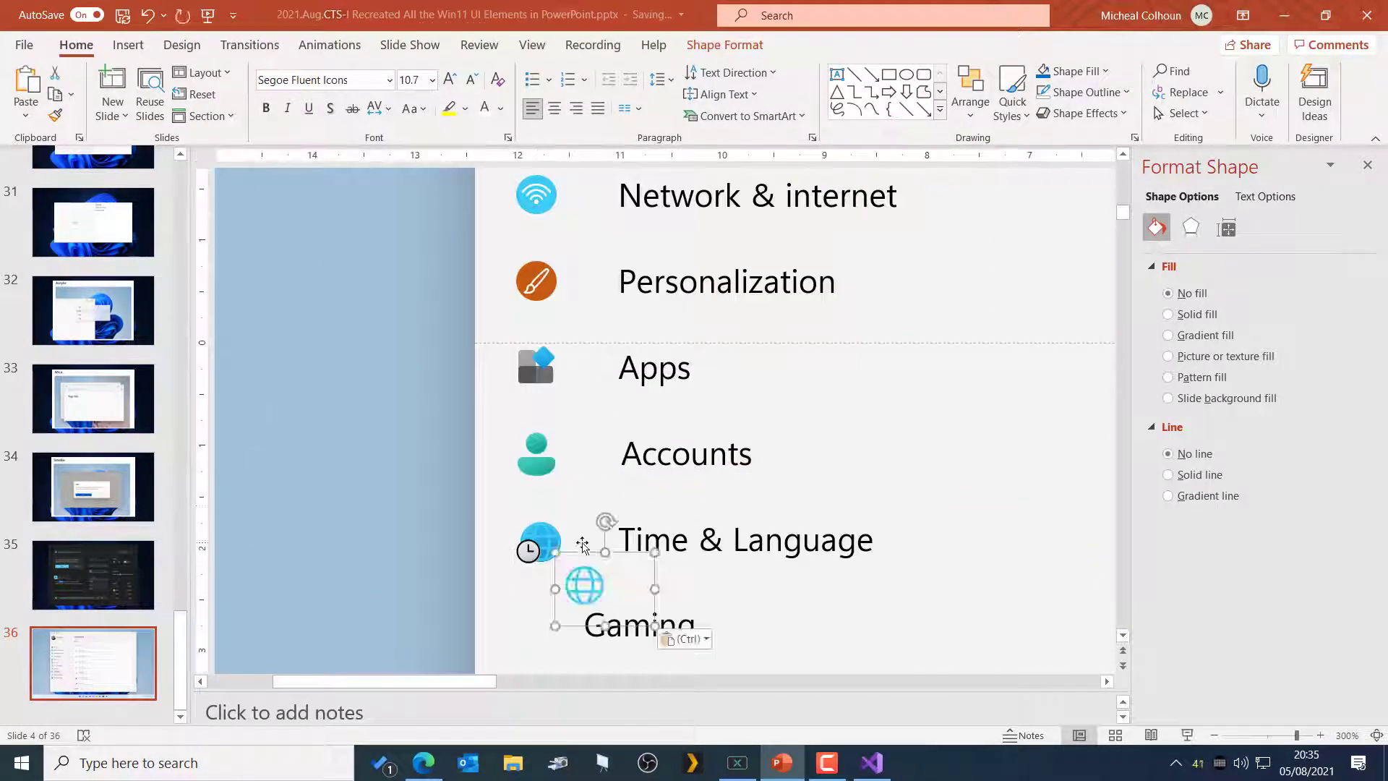
key(Delete)
scroll(573, 573, up, 2)
mouse_move(536, 344)
mouse_down()
mouse_move(549, 636)
mouse_move(522, 523)
mouse_up()
ctrl+scroll(531, 520, down, 5)
ctrl+scroll(558, 537, up, 5)
Paste the Accessibility glyph over the wifi glyph.
click(768, 430)
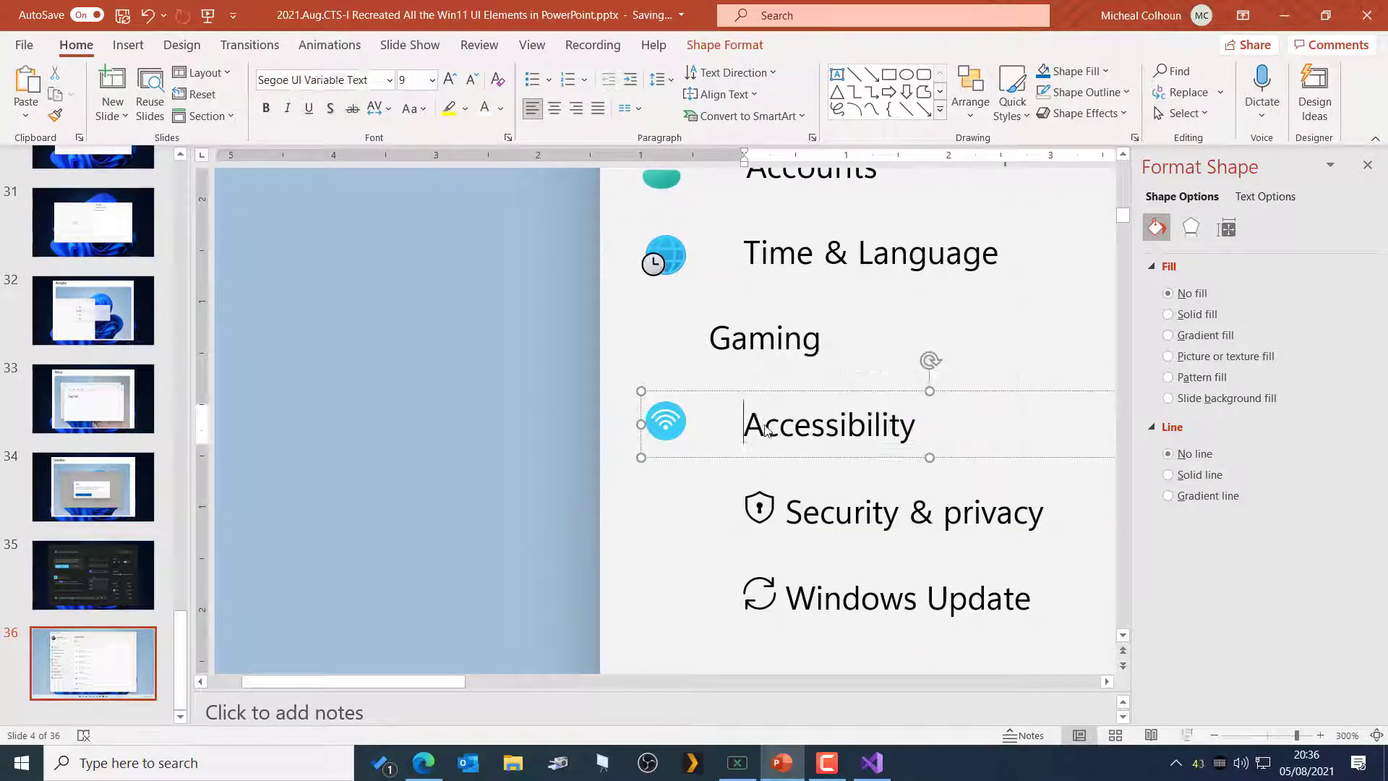
double_click(665, 421)
ctrl+scroll(665, 421, down, 3)
ctrl+scroll(650, 419, up, 4)
key(ctrl+v)
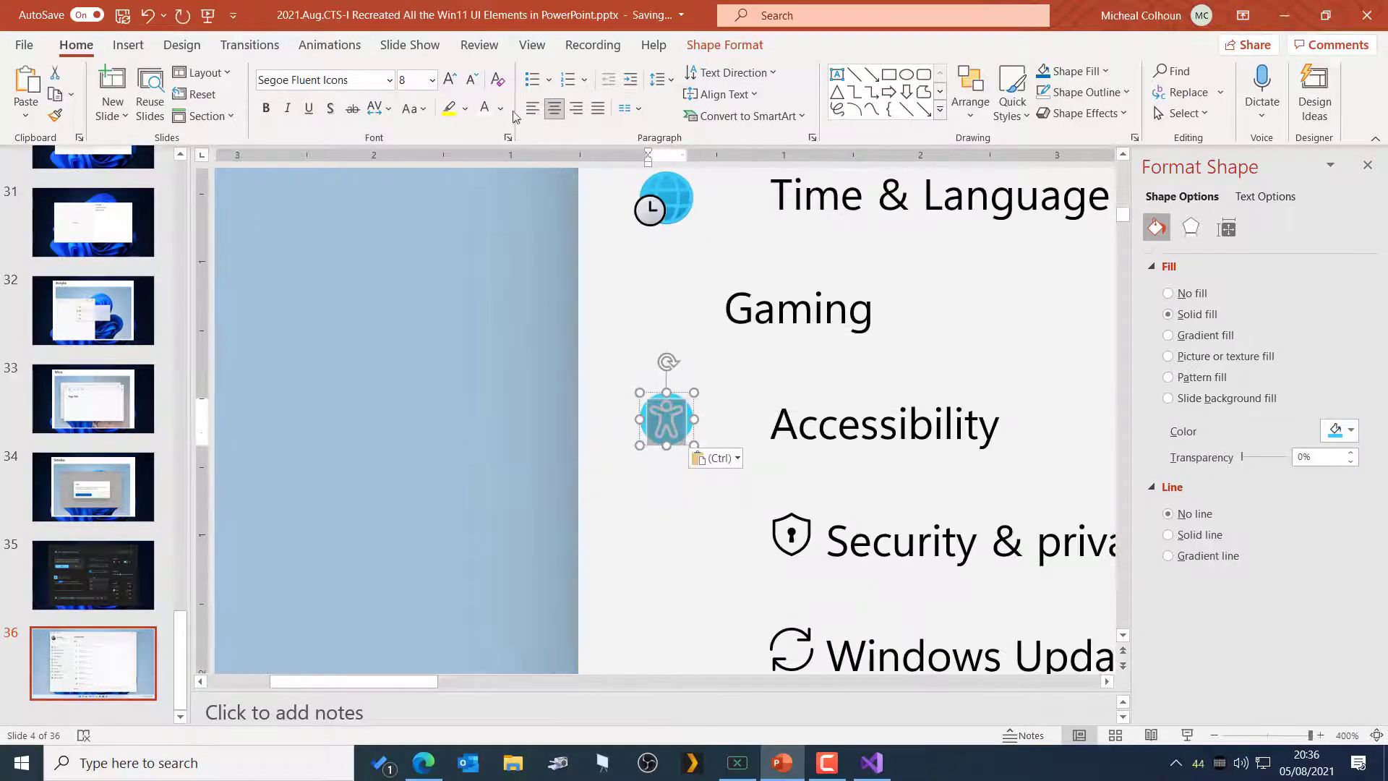
Try gradient fill and glow presets on the glyph, keeping it a solid fill.
click(669, 410)
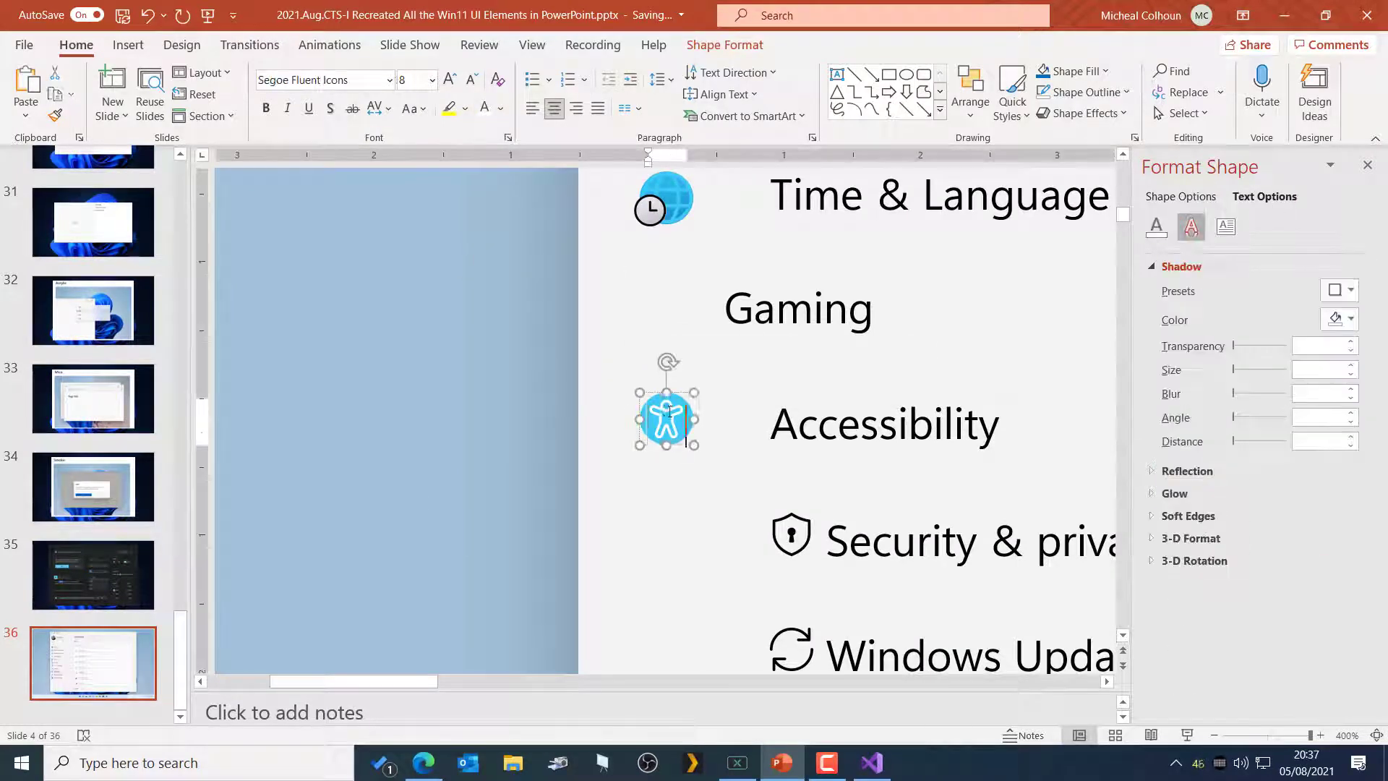
click(1156, 226)
click(1275, 466)
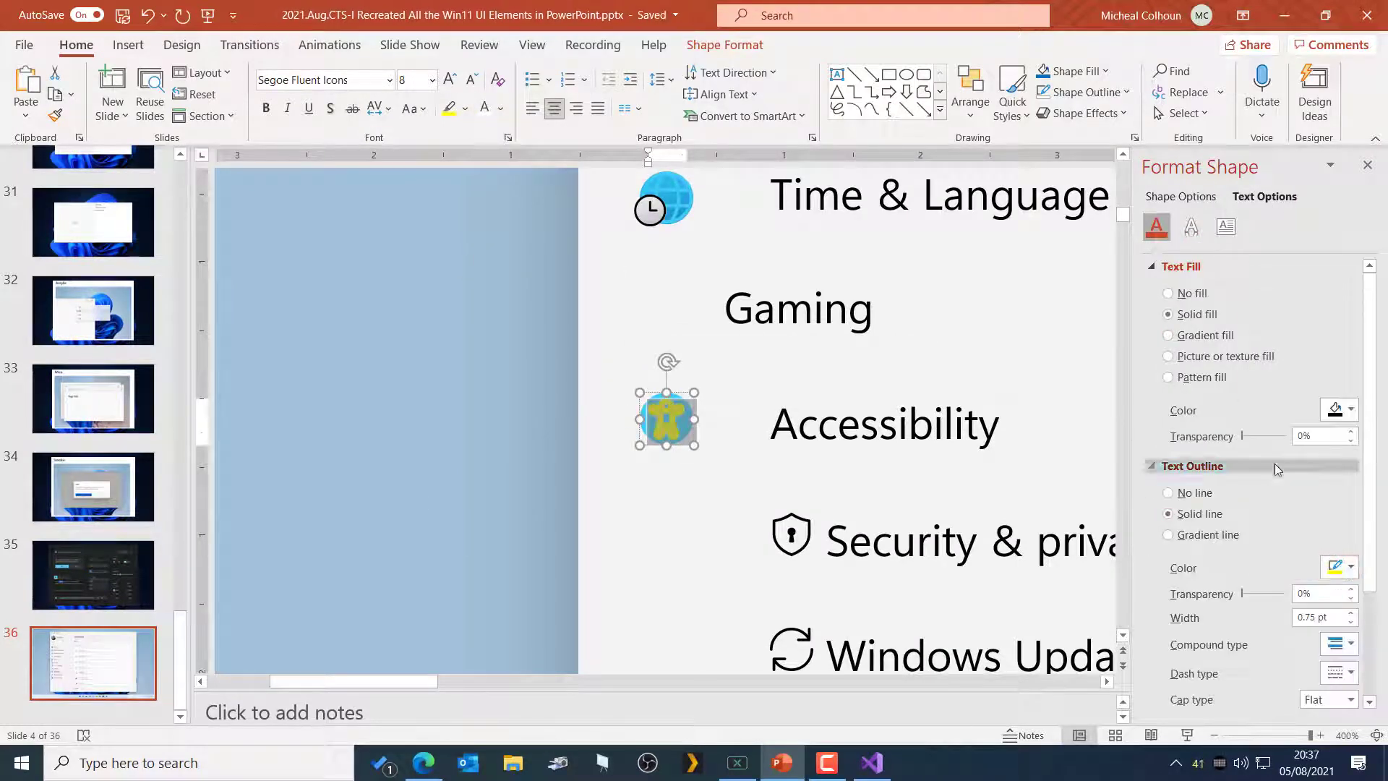
click(1167, 334)
click(1167, 314)
click(1192, 226)
click(1171, 490)
click(1341, 518)
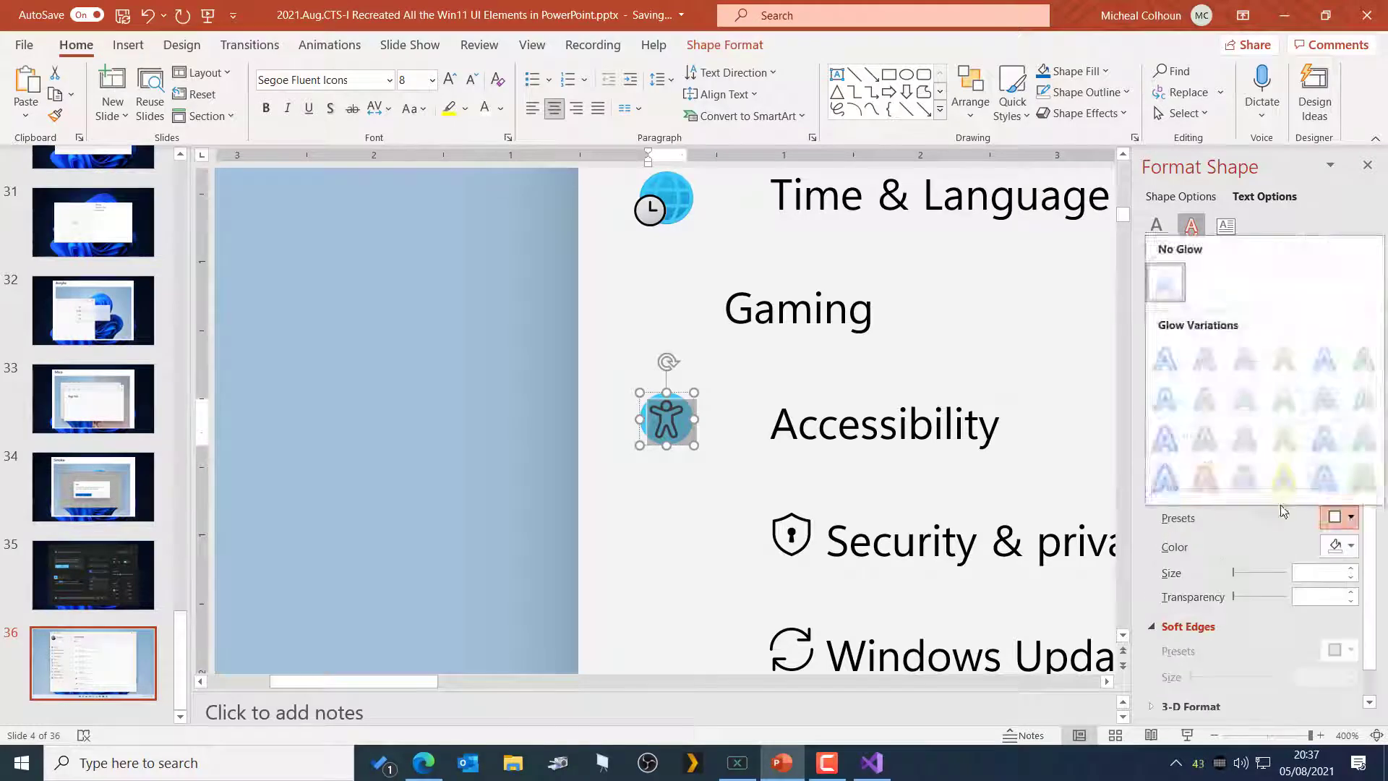
key(Escape)
scroll(551, 470, down, 10)
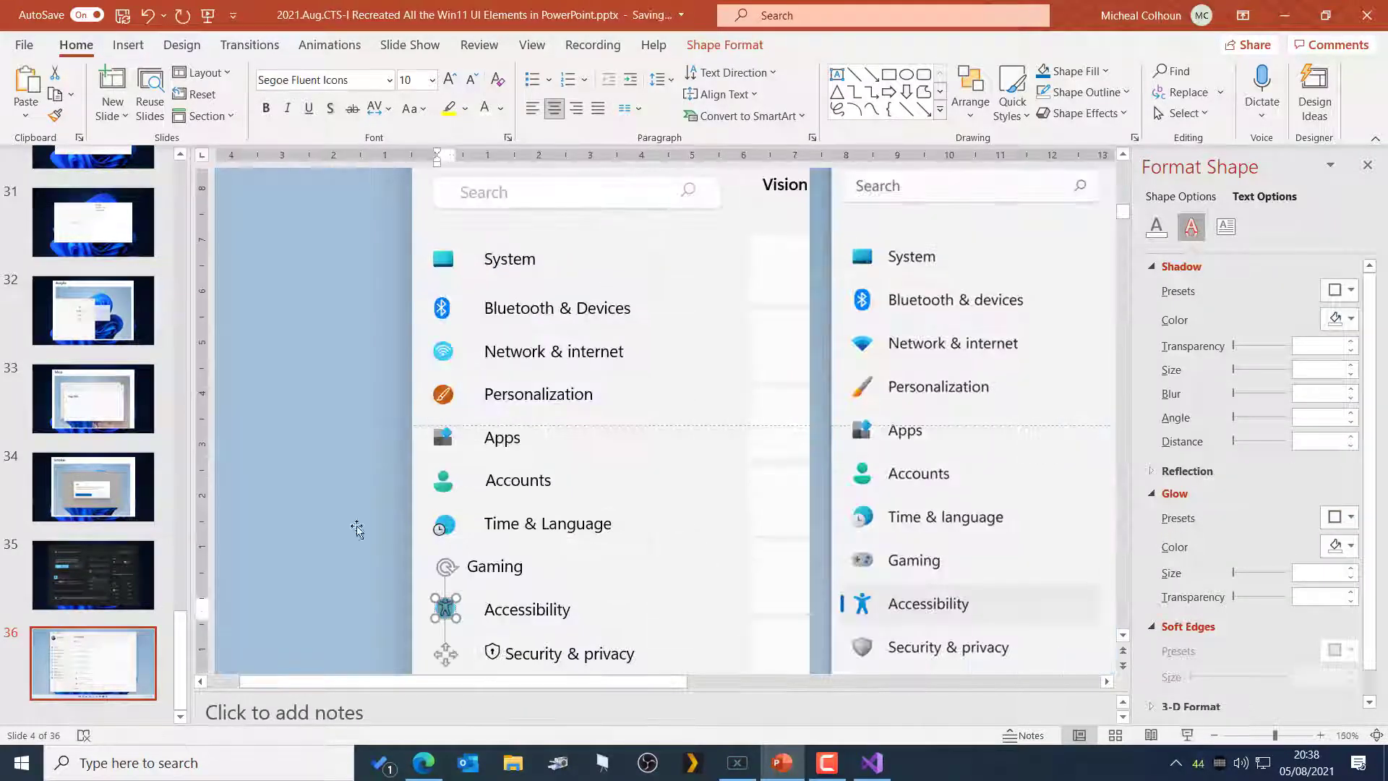
scroll(626, 387, up, 5)
Make the left nav labels dark and delete the leading glyph from the Security & privacy label.
click(650, 407)
scroll(650, 407, down, 8)
click(500, 108)
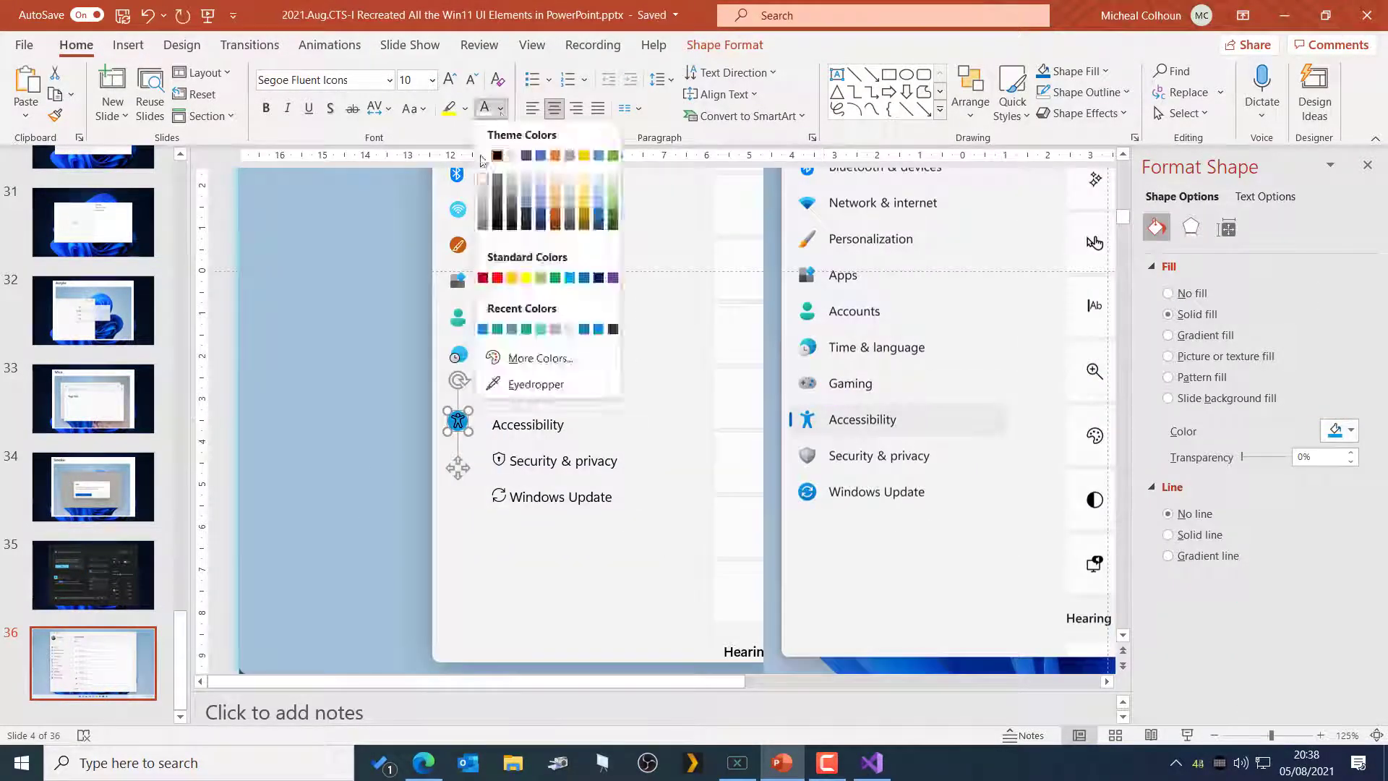
click(496, 156)
click(493, 460)
key(BackSpace)
key(BackSpace)
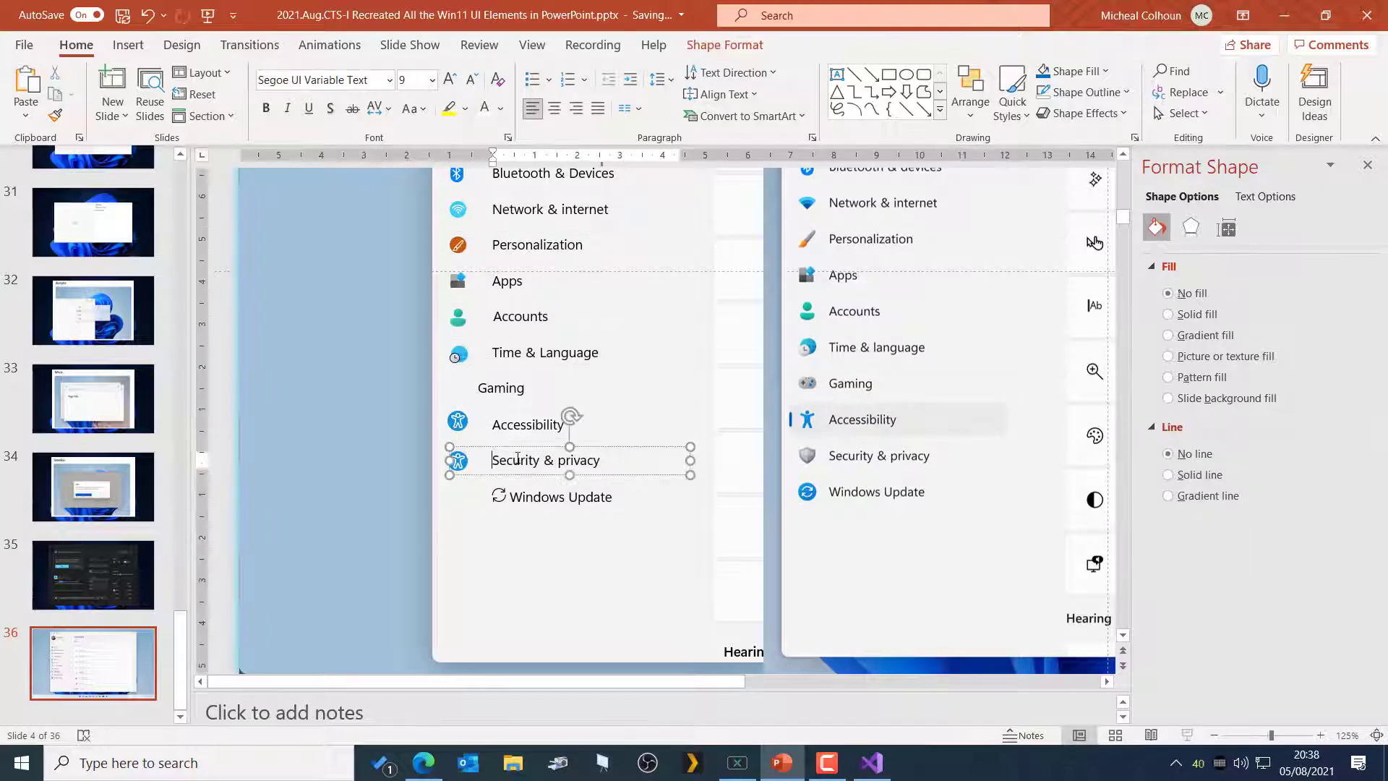
Paste a duplicate of the blue Accessibility icon circle and move it up to the Gaming row.
click(457, 460)
click(443, 576)
click(457, 421)
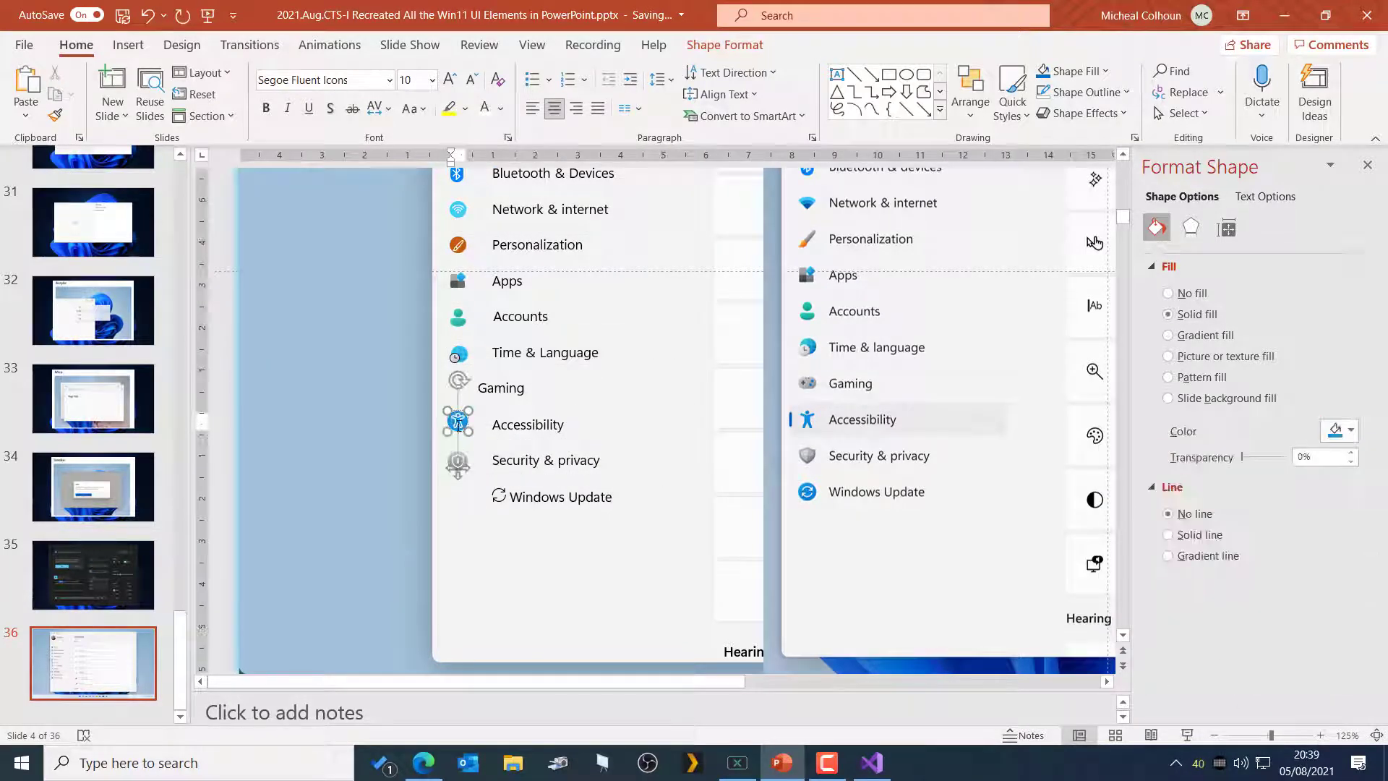
key(ctrl+v)
scroll(532, 421, up, 10)
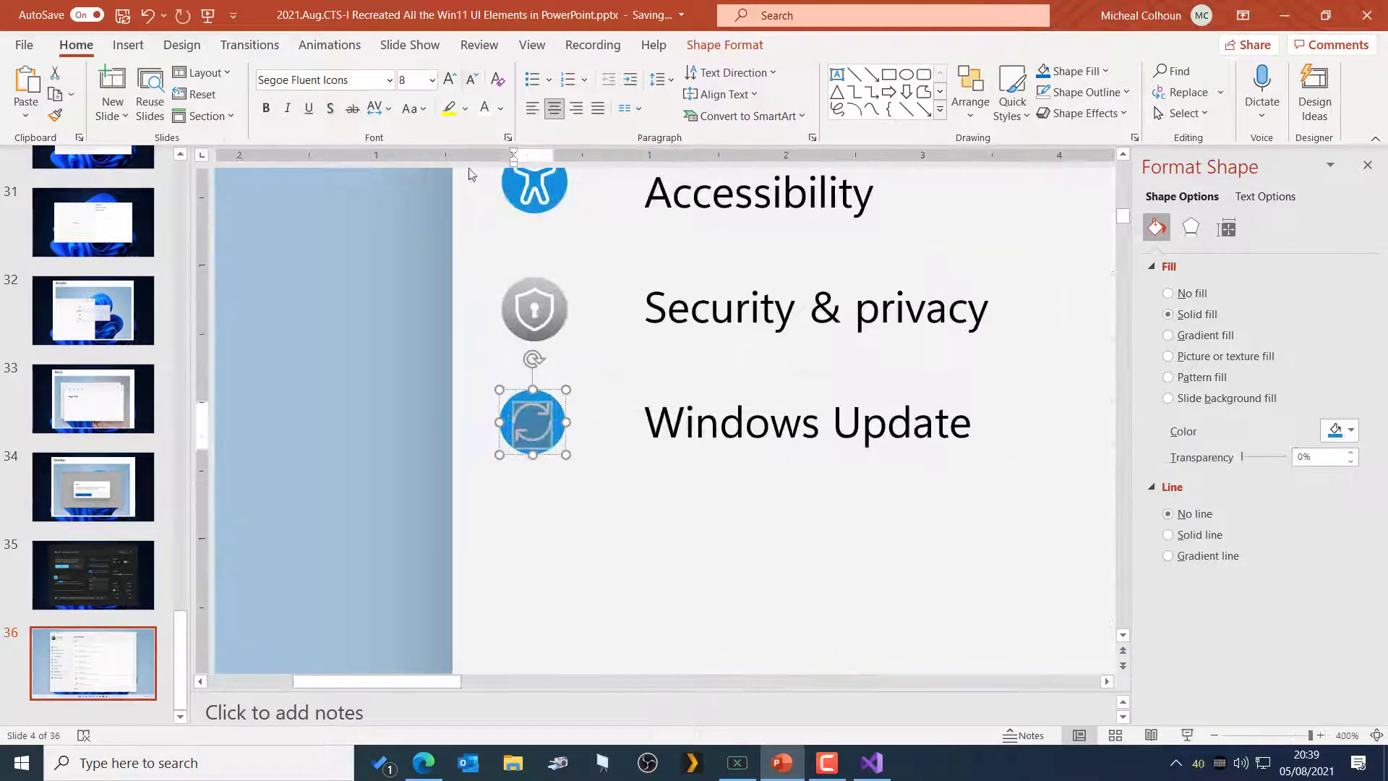
scroll(470, 173, down, 10)
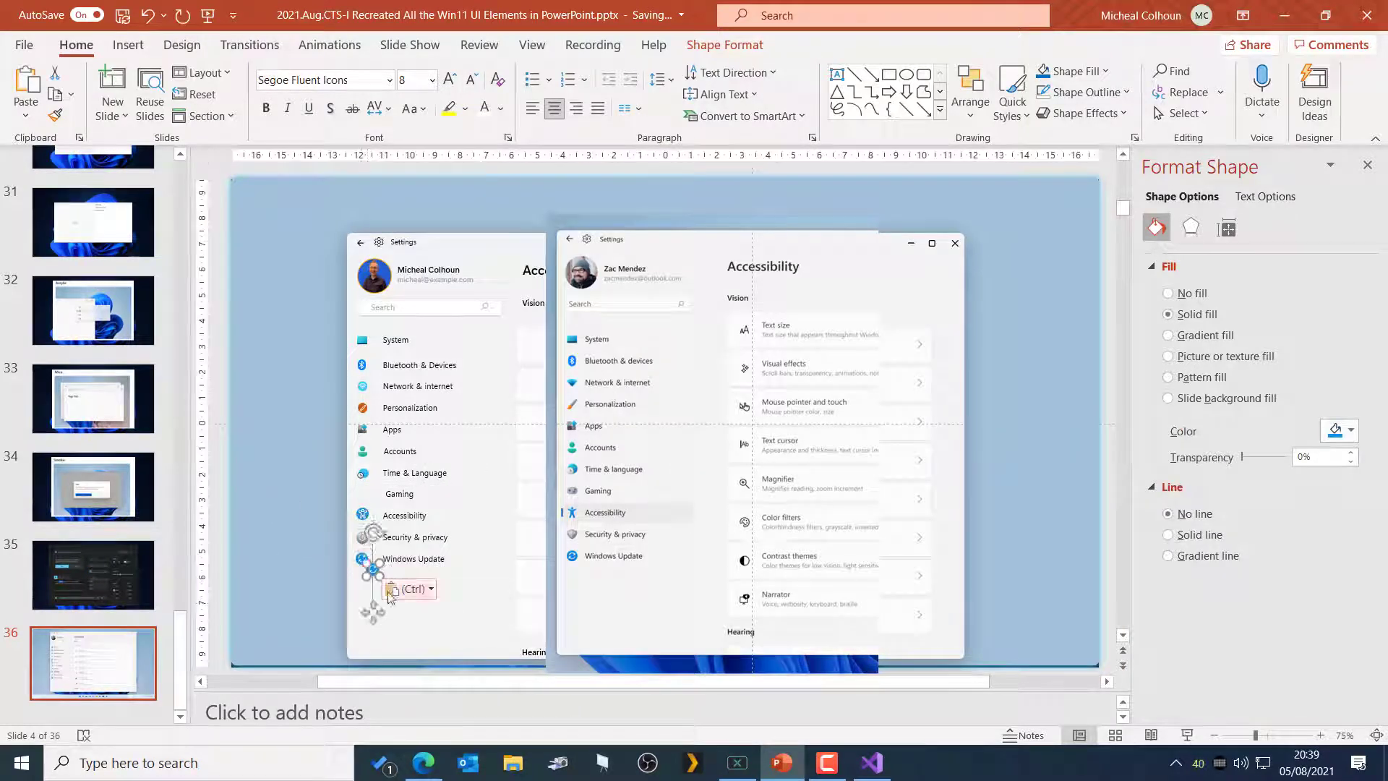
drag(372, 571, 362, 496)
Insert a gaming controller glyph from Segoe Fluent Icons into the Gaming circle.
scroll(362, 496, up, 8)
key(alt+n)
key(u)
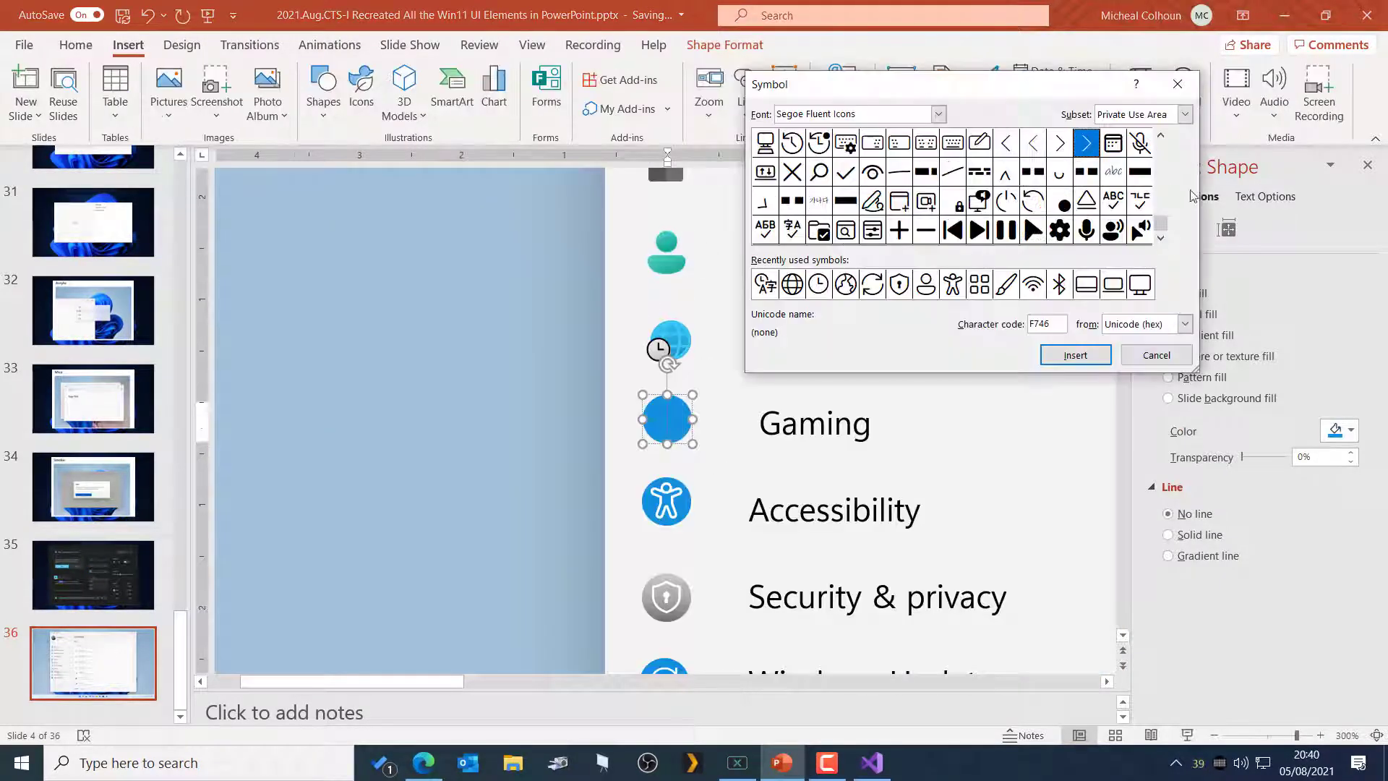
click(1161, 135)
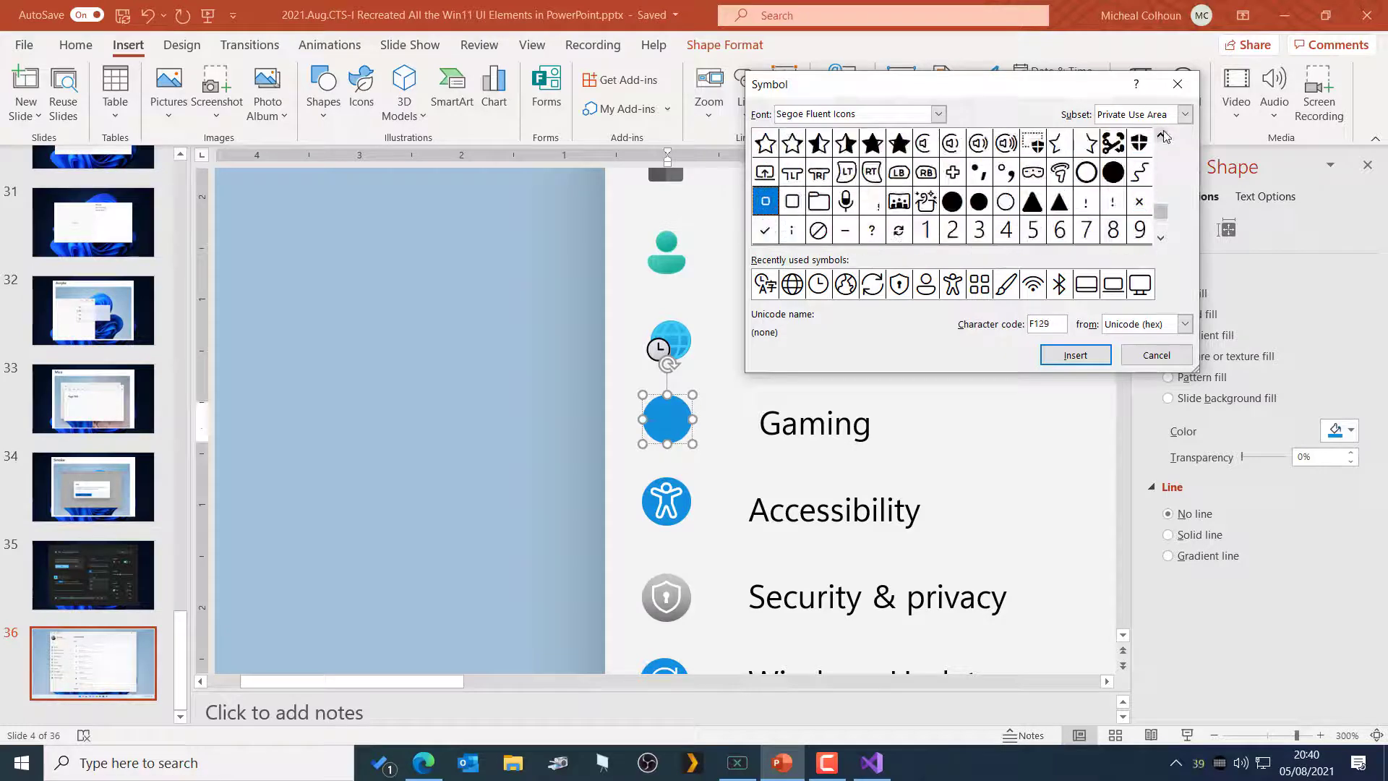
drag(1164, 136, 1162, 137)
key(Return)
key(Return)
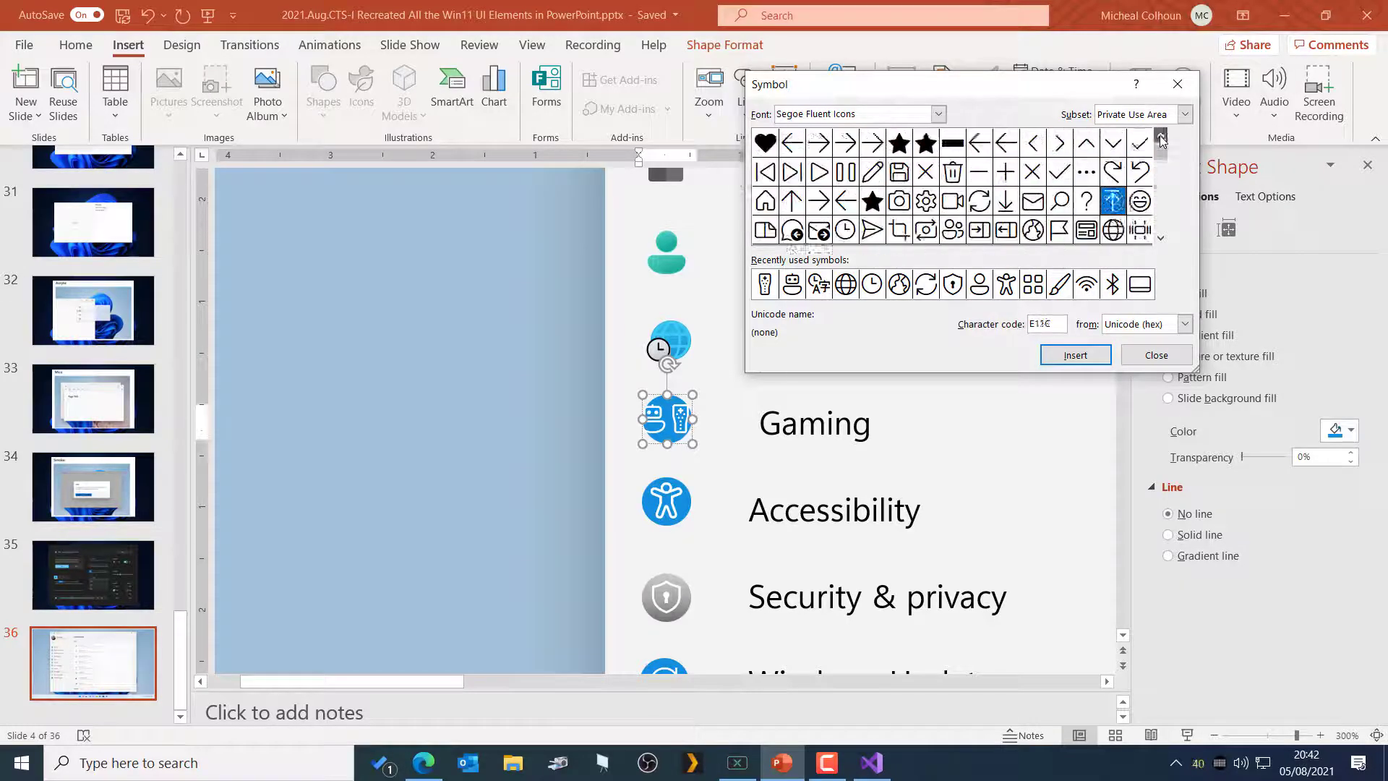
click(1161, 137)
click(1156, 355)
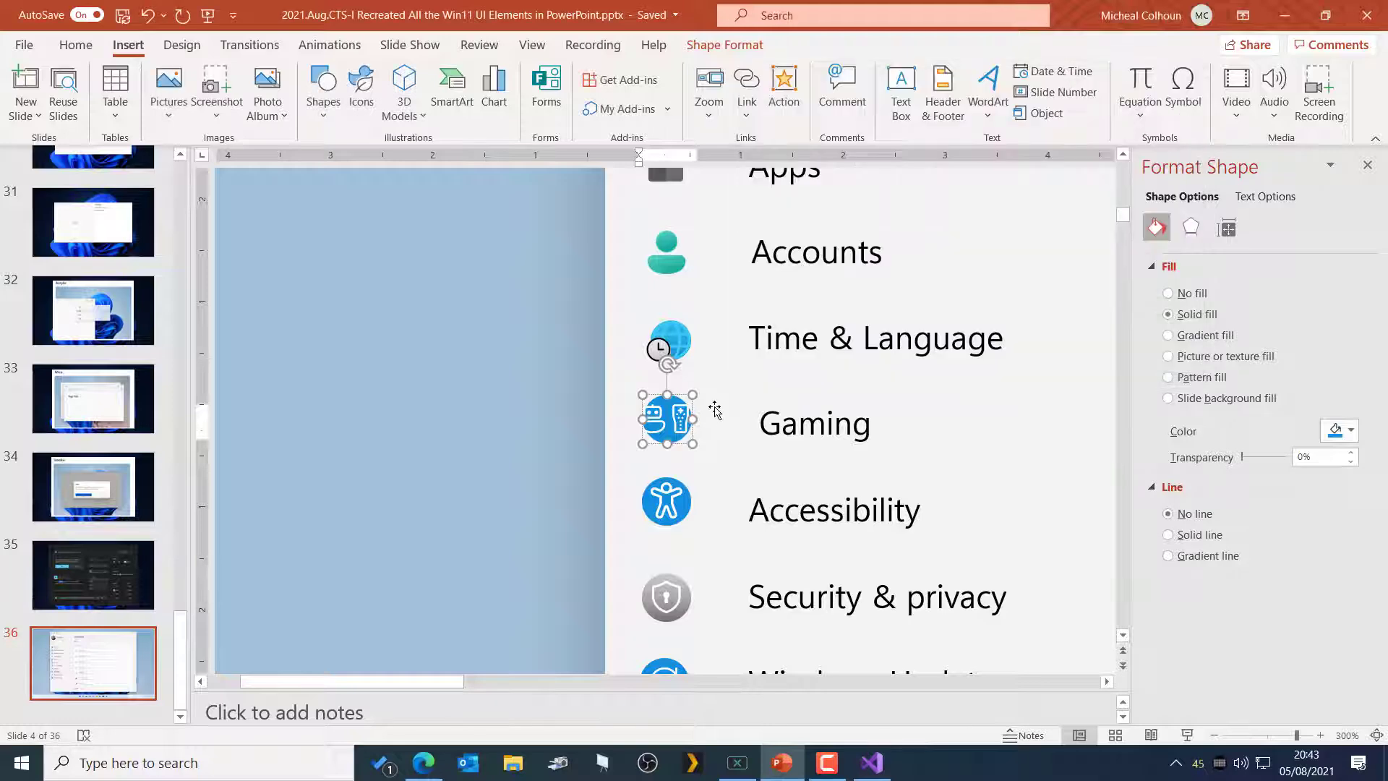
Give the Gaming circle a gradient fill and switch to slide 5.
click(1168, 335)
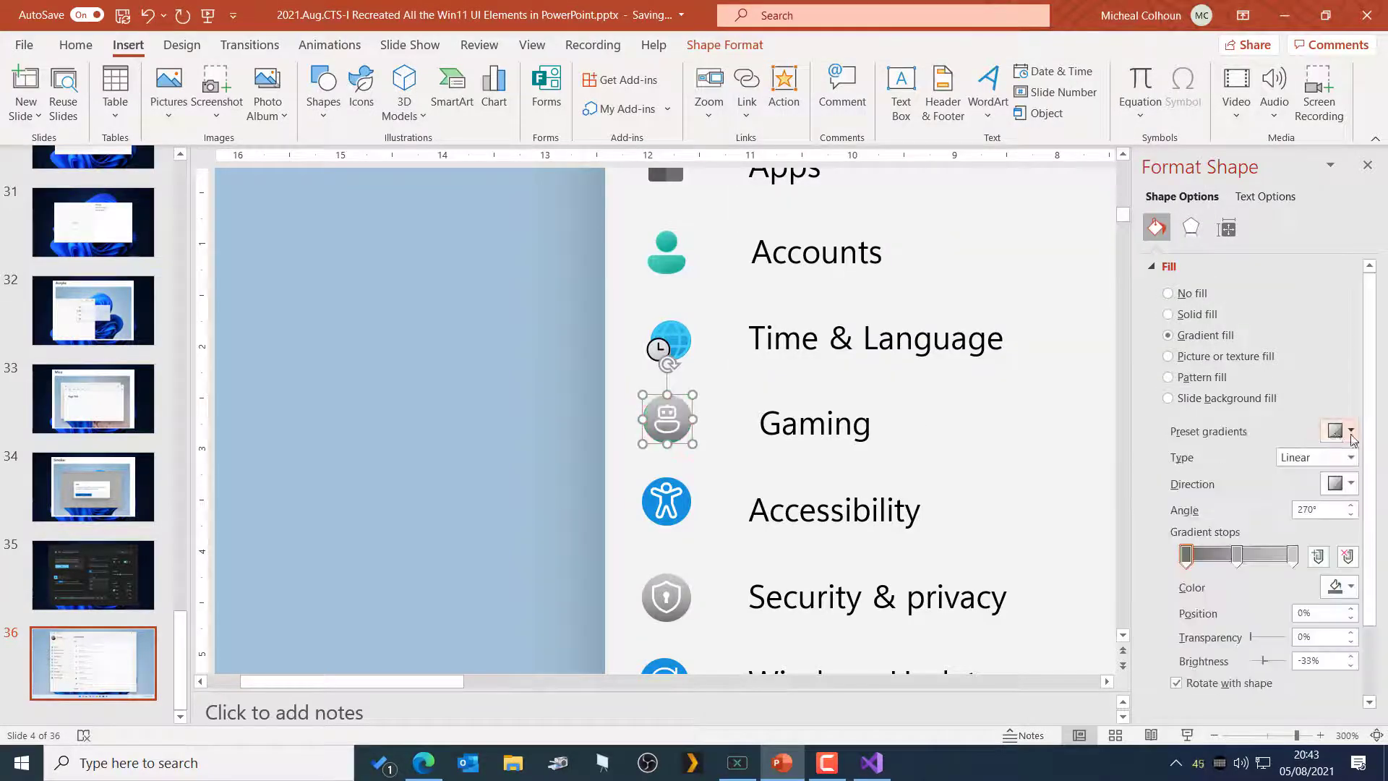
click(1240, 557)
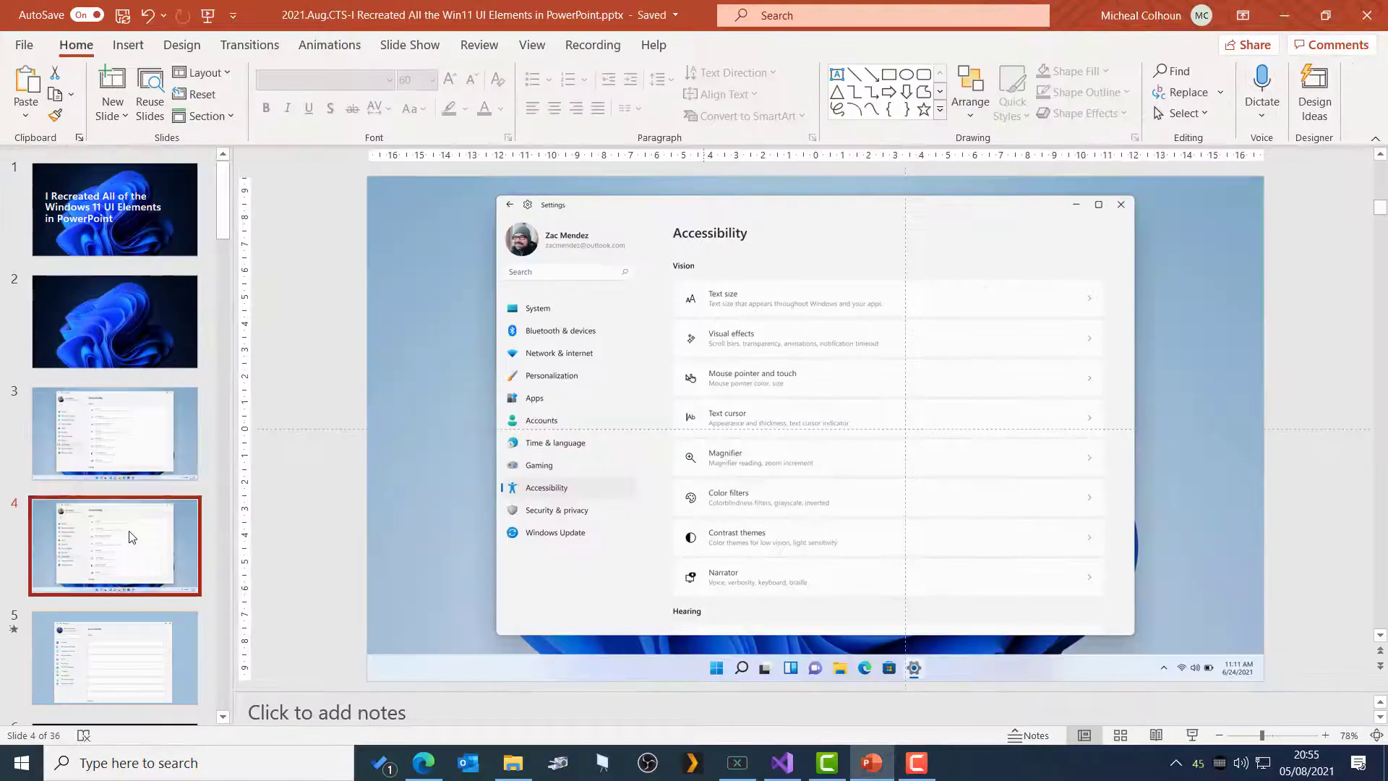
click(144, 671)
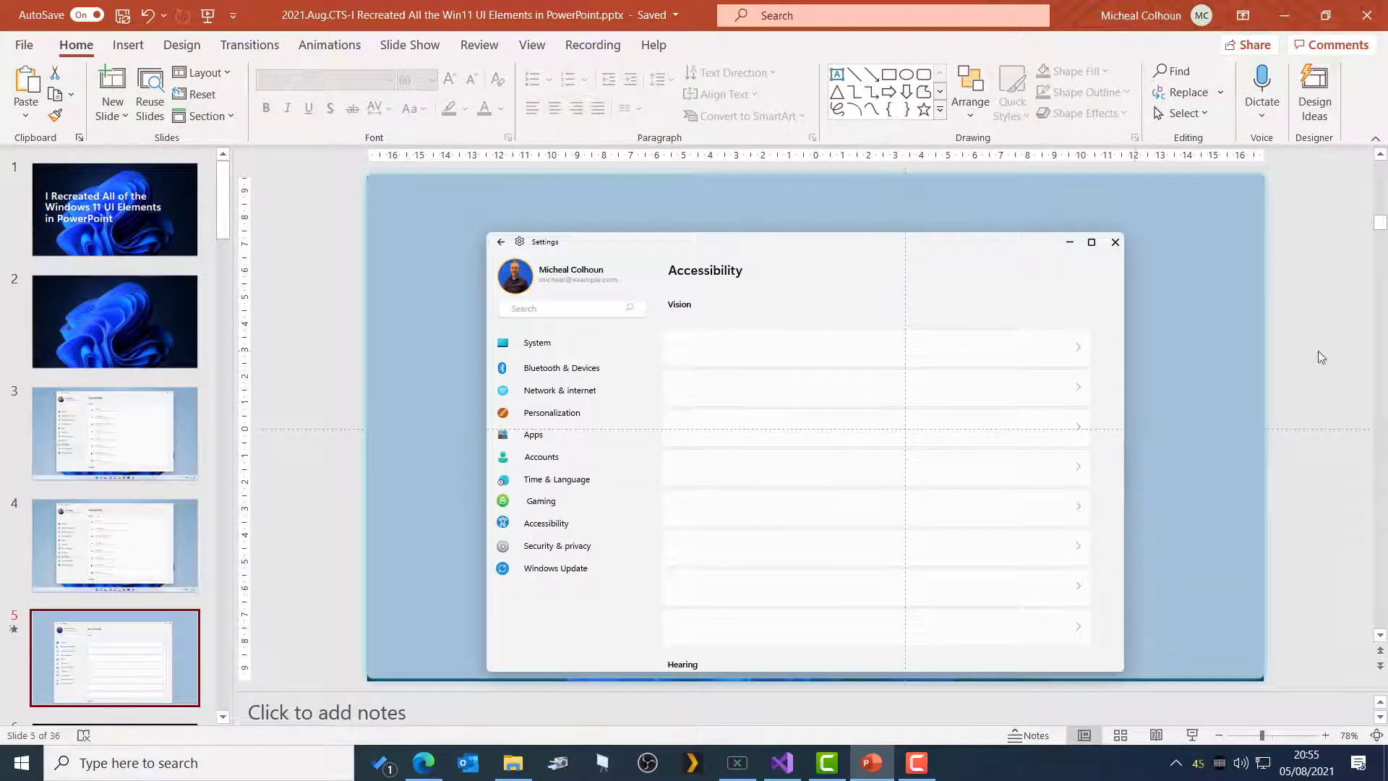
Open slide 5's Animation Pane, select all 28 entrance animations and remove them.
click(877, 243)
click(1008, 298)
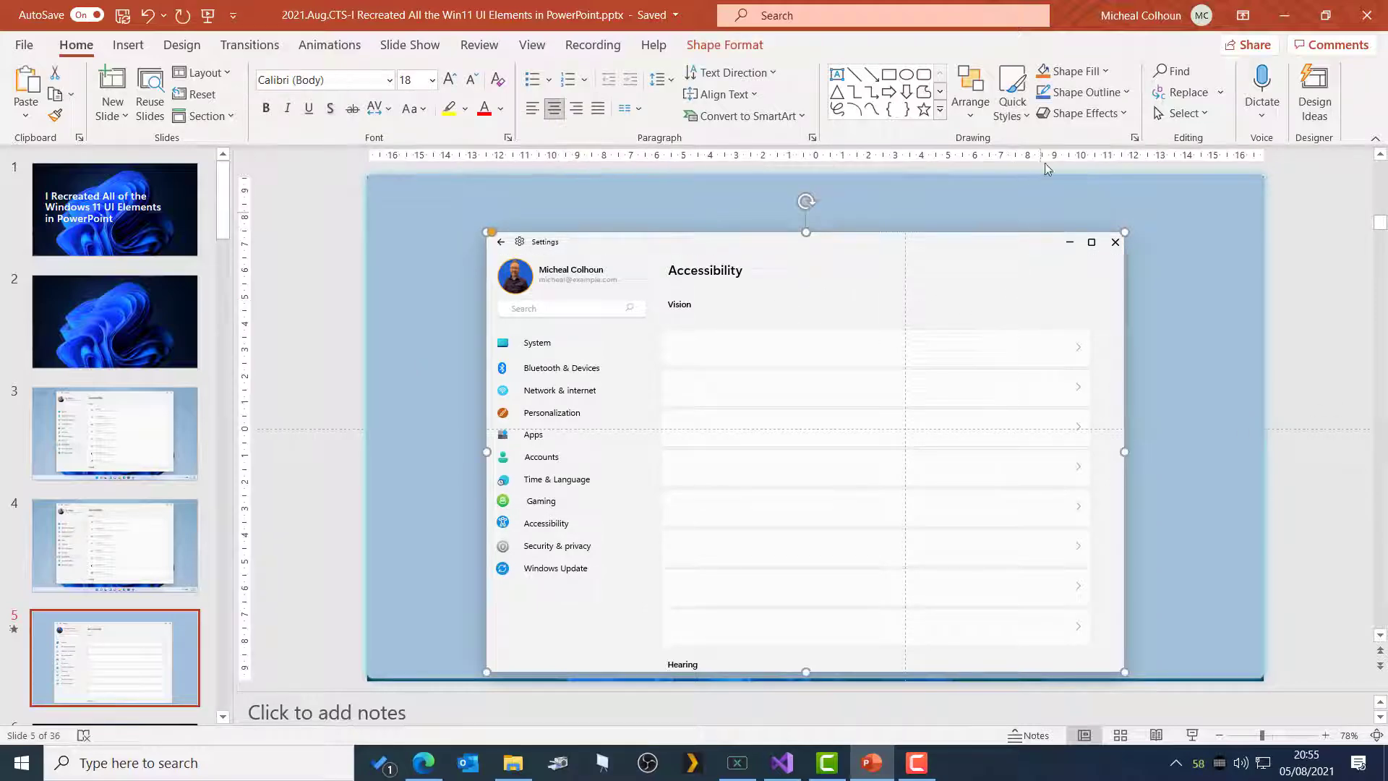
click(344, 47)
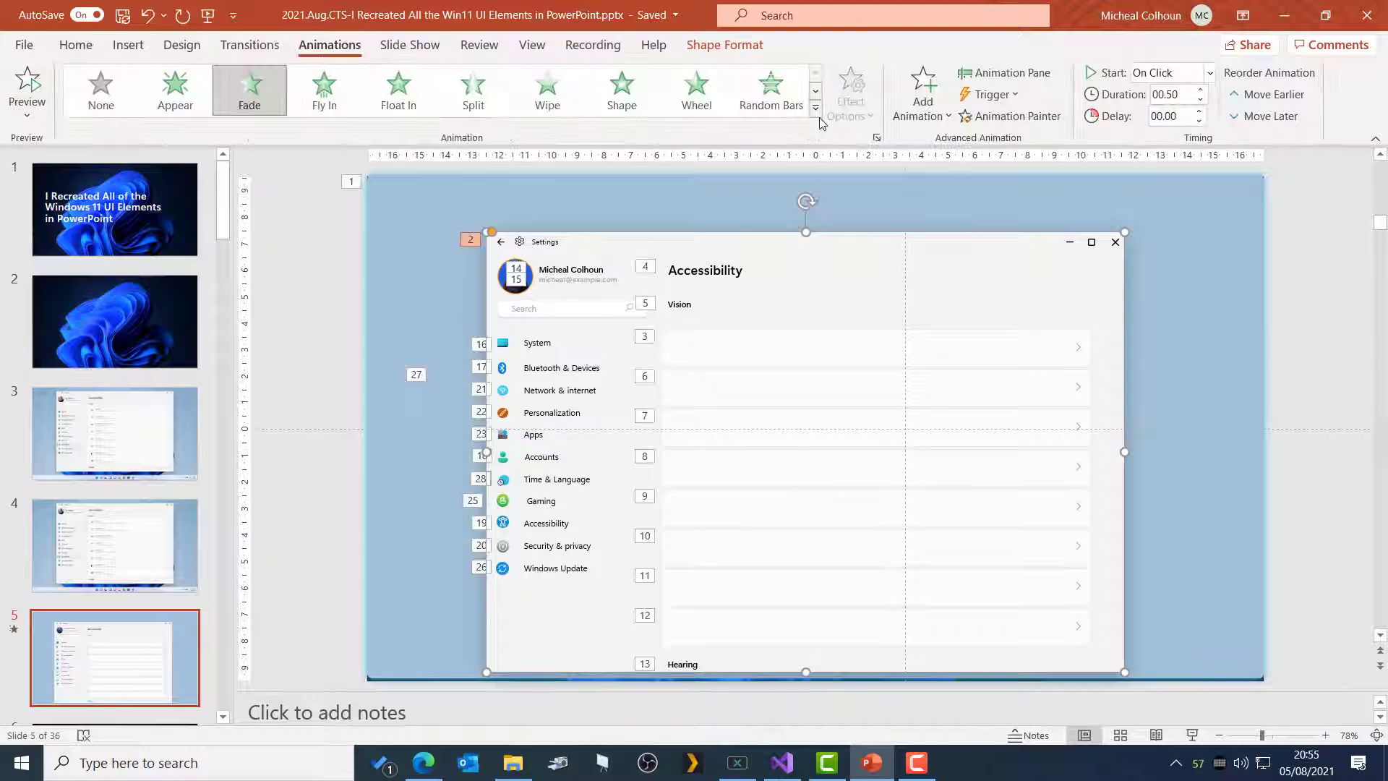
click(1006, 72)
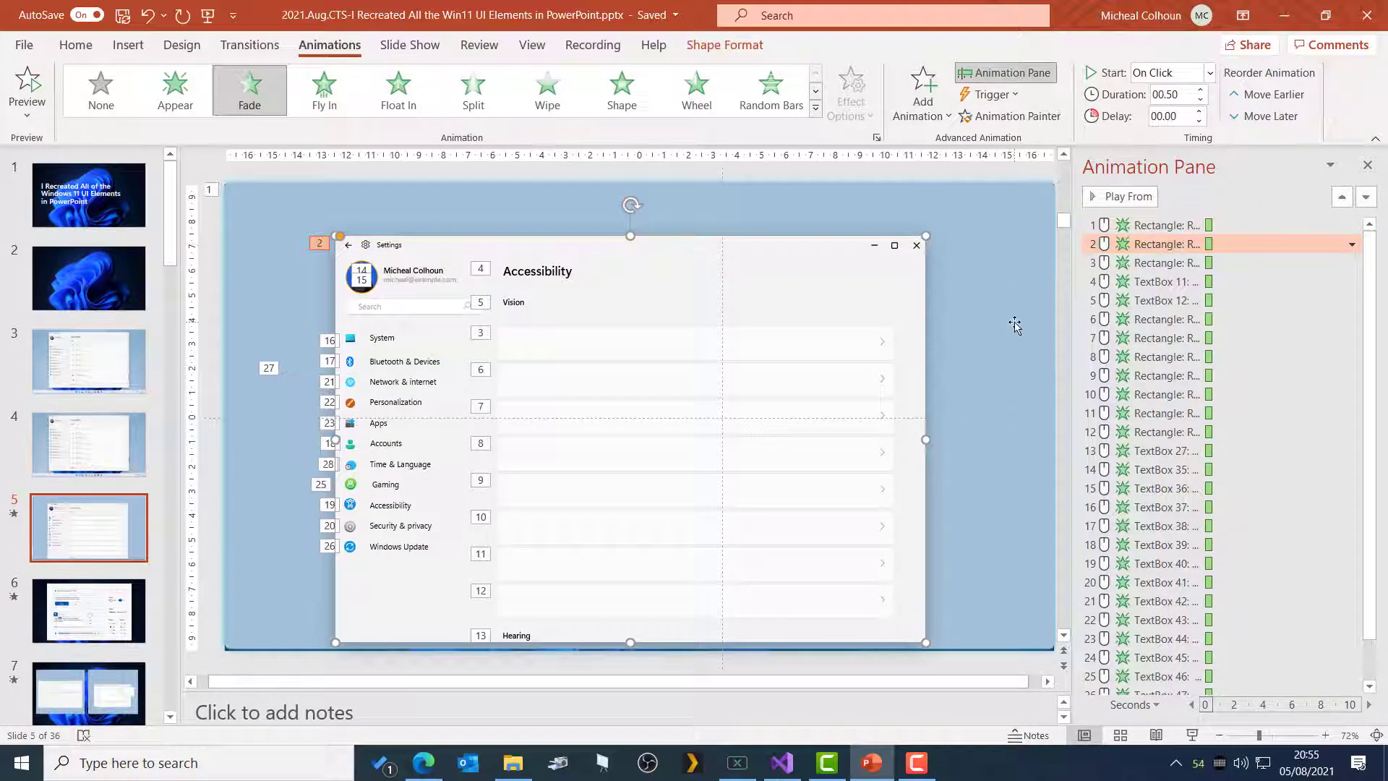
click(1015, 327)
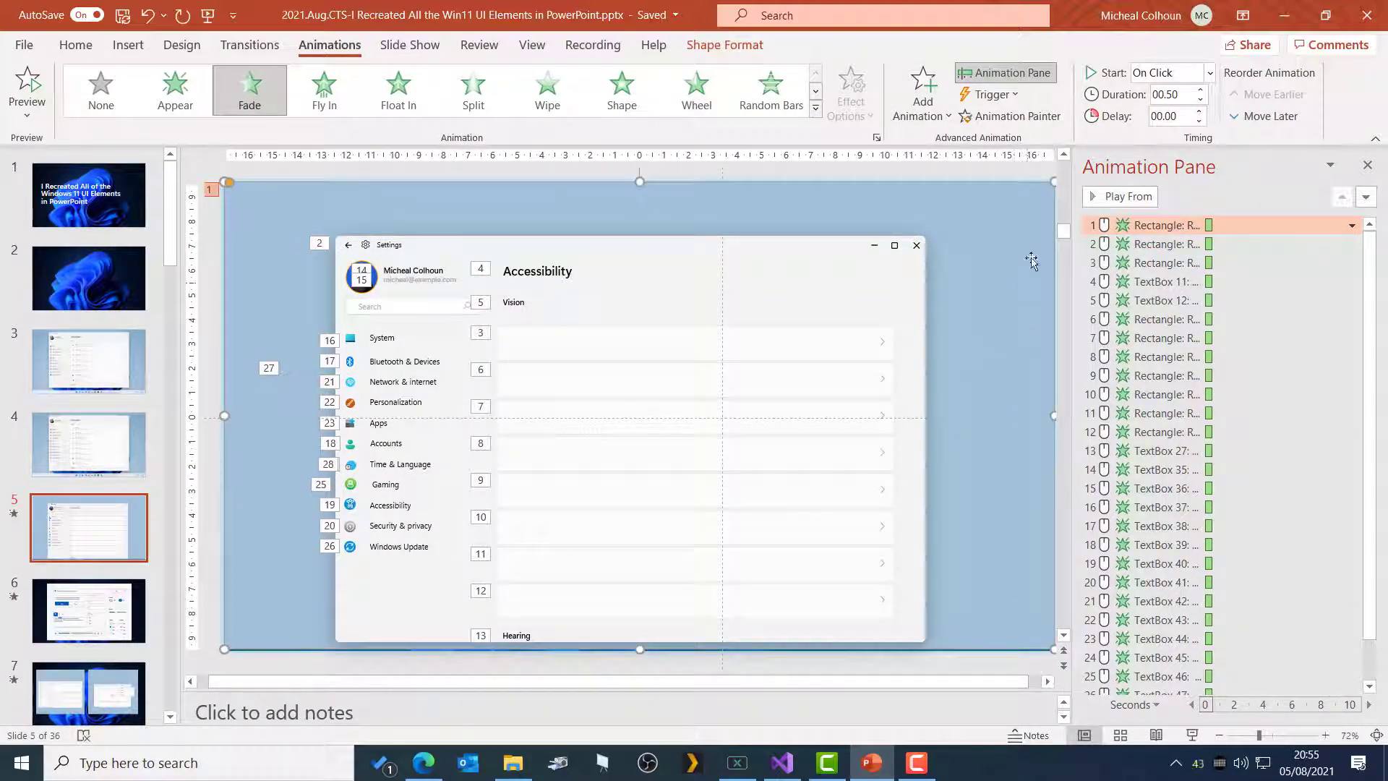
click(1151, 247)
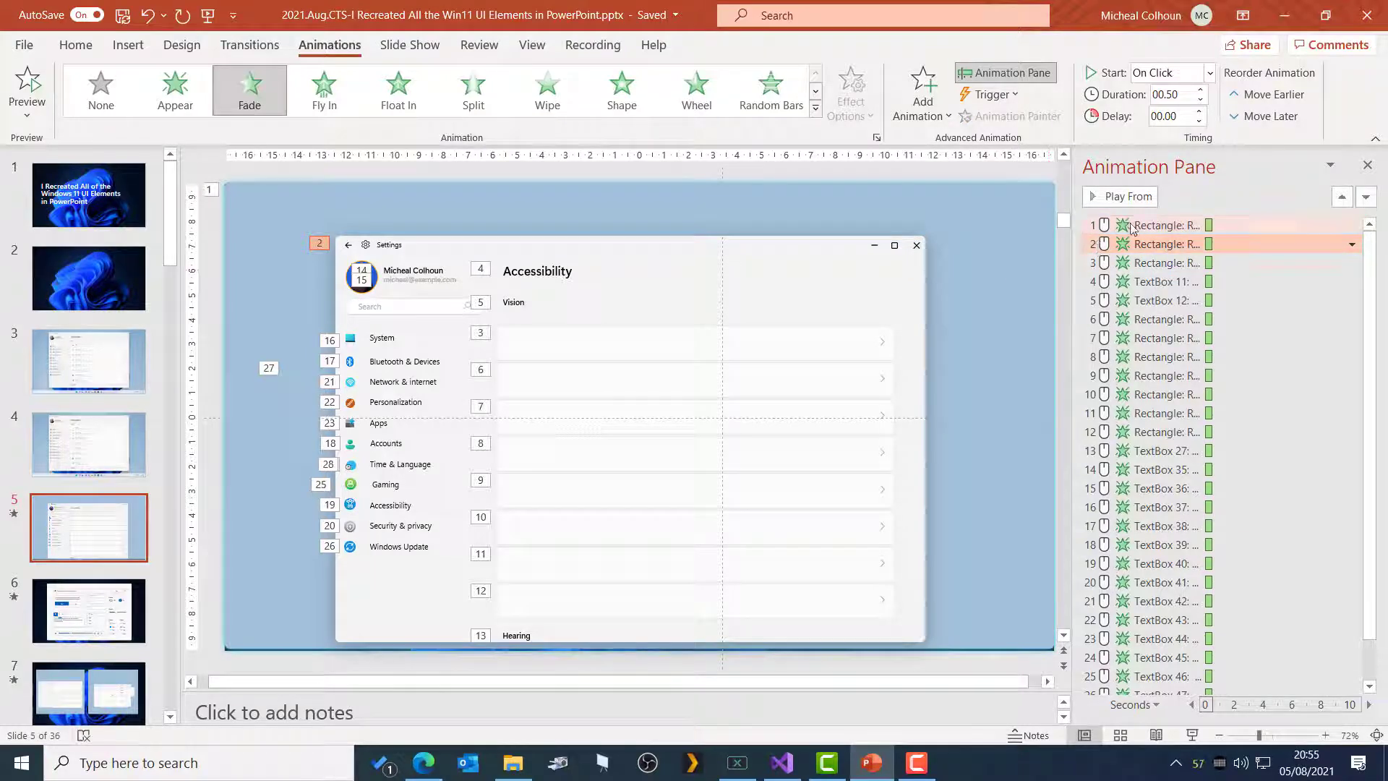
click(1131, 226)
scroll(1143, 395, down, 1)
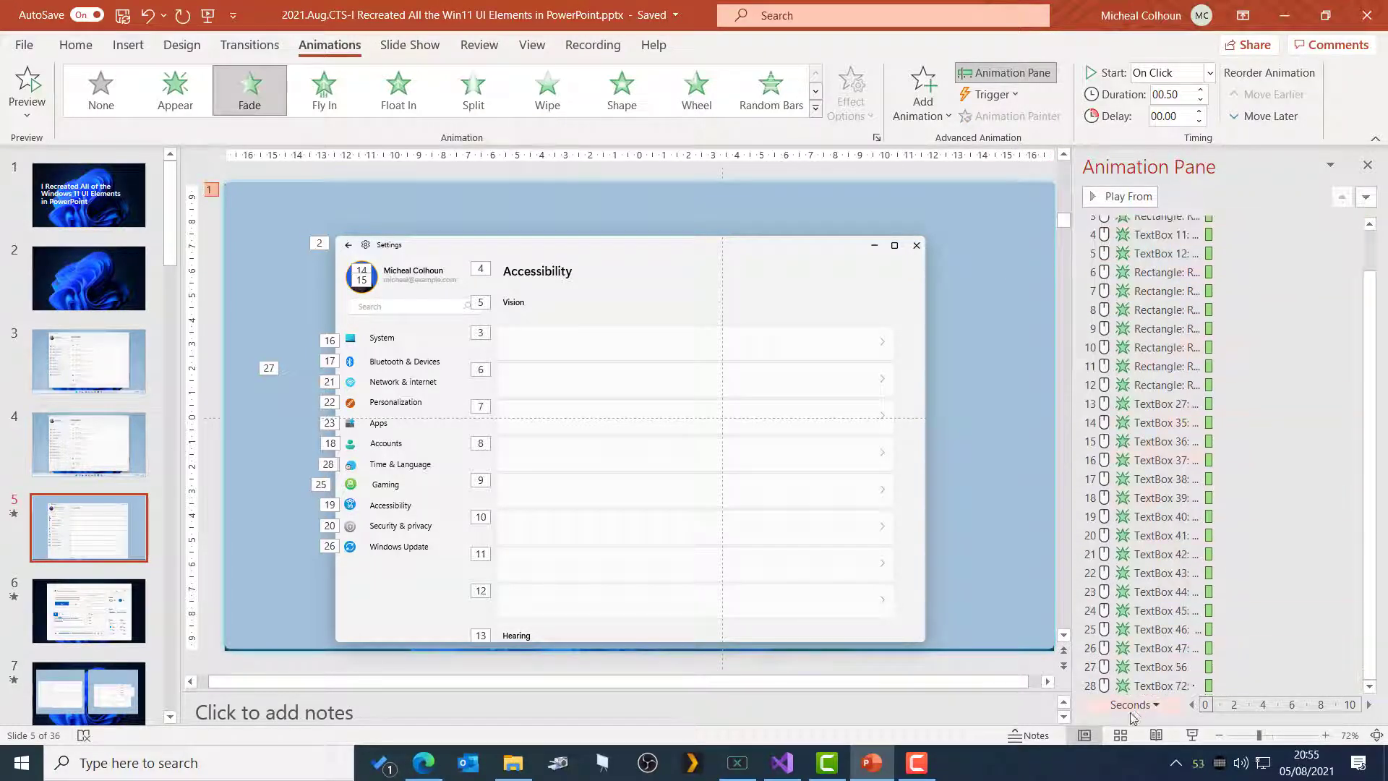
shift+click(1161, 678)
right_click(1194, 677)
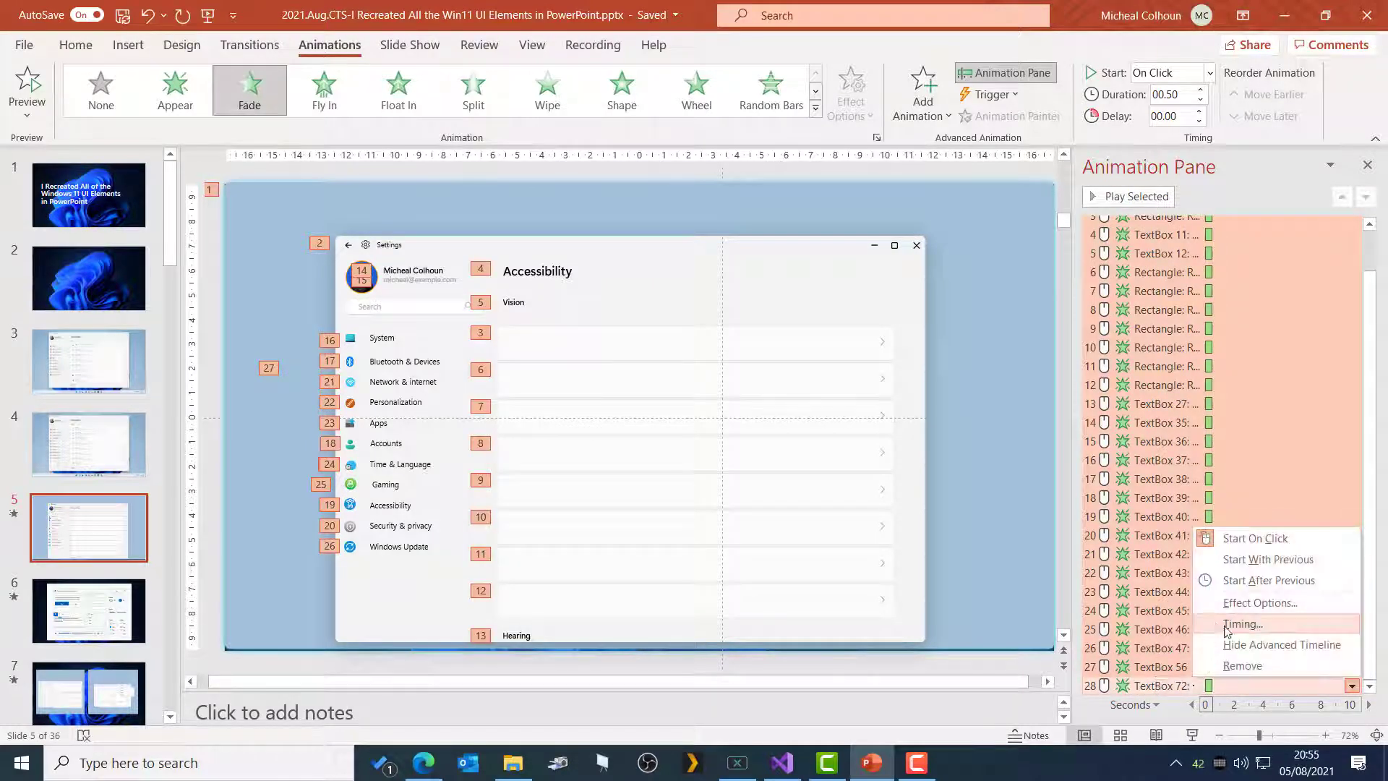
click(1242, 665)
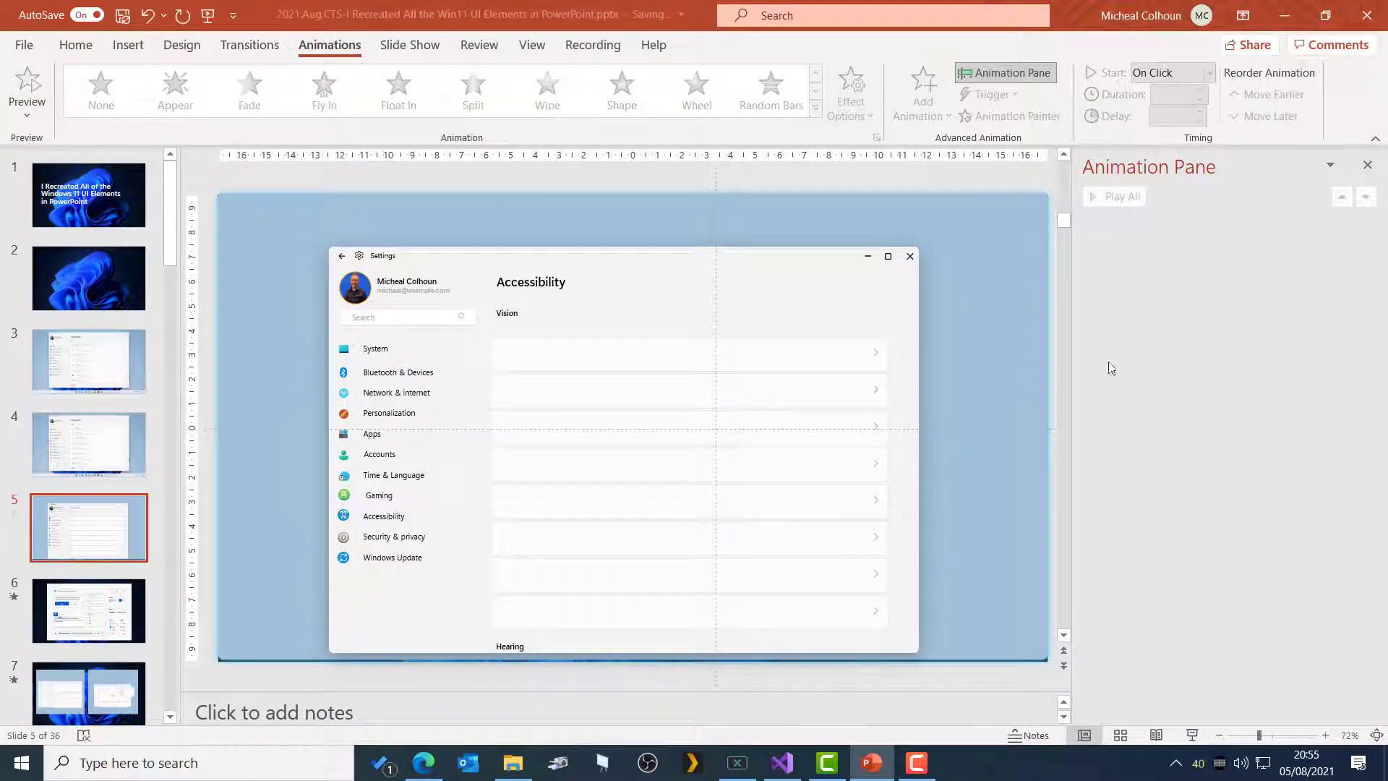
Give the full-slide background picture and the Settings window shape Fade entrances.
click(984, 240)
click(249, 91)
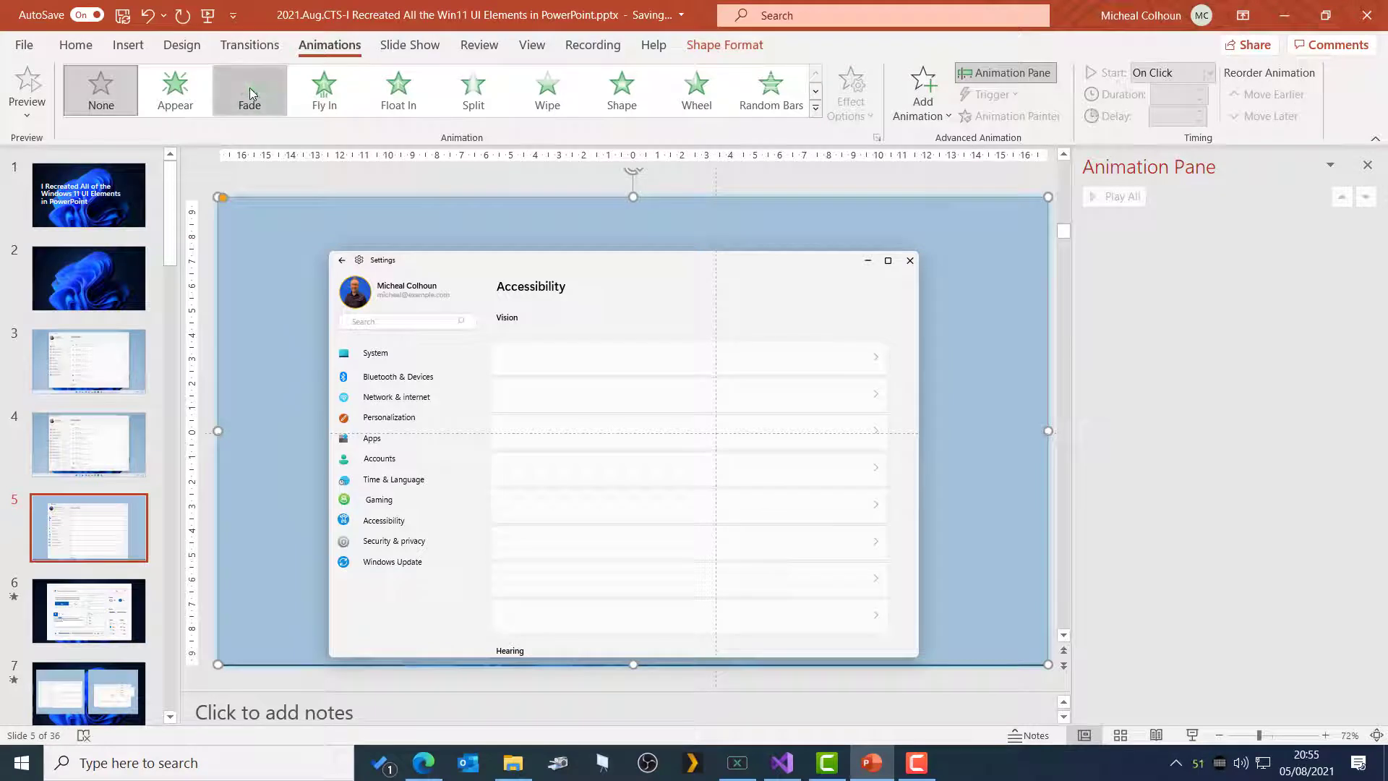
drag(756, 284, 893, 344)
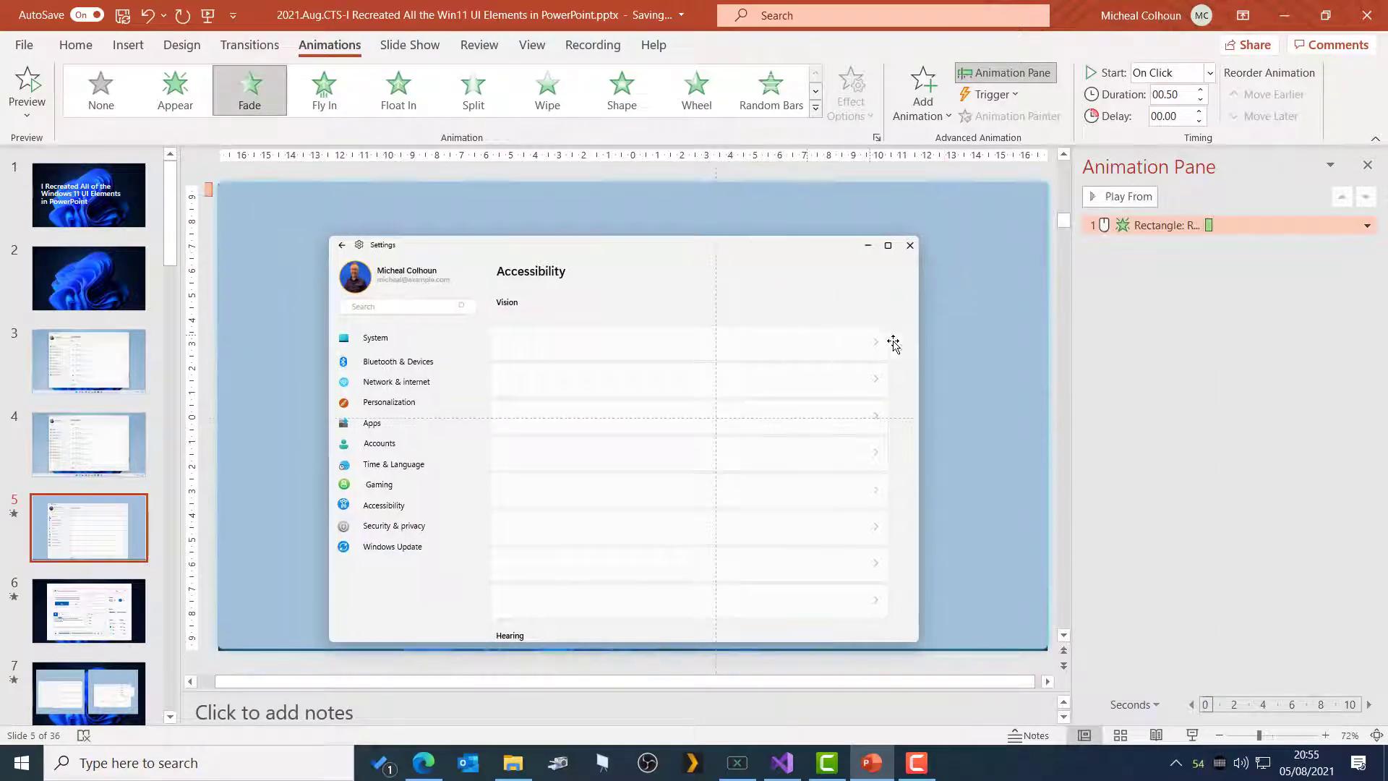
click(913, 411)
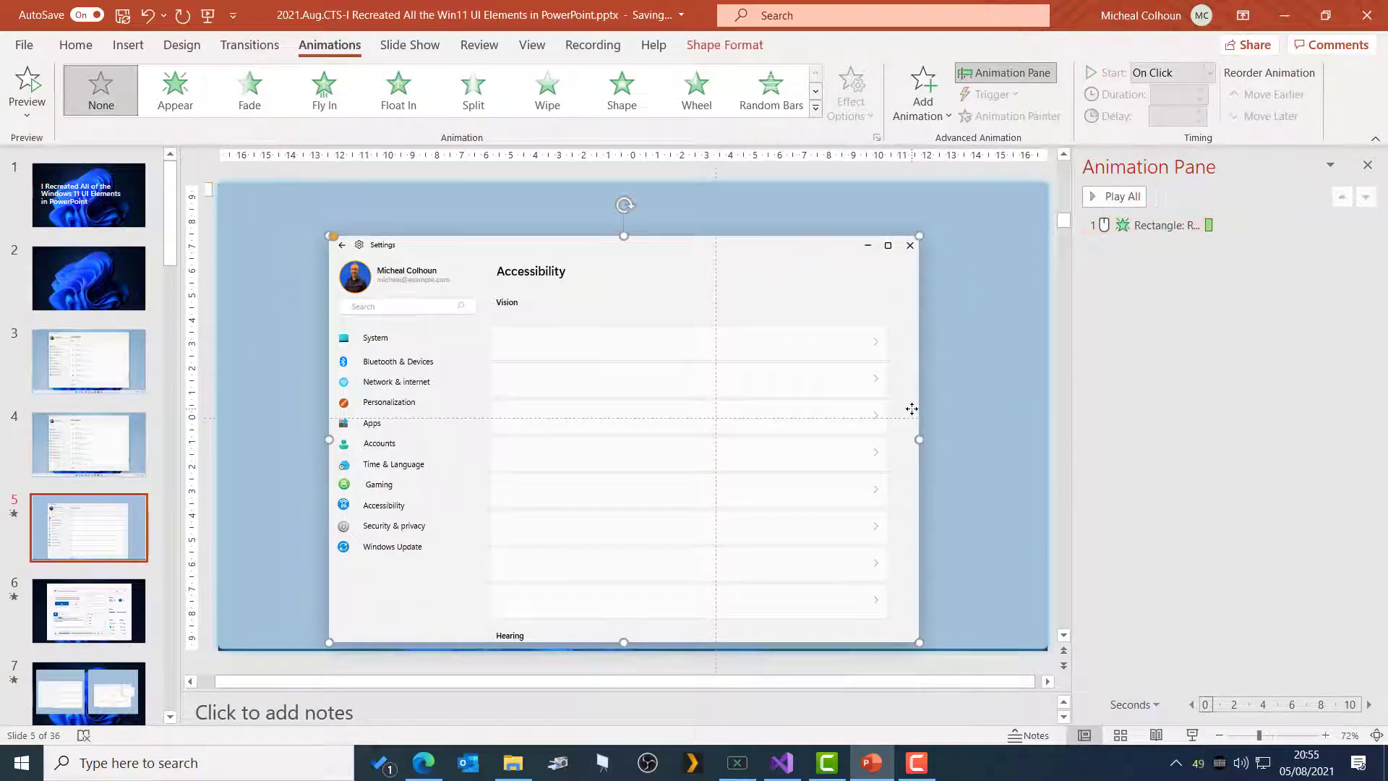
click(249, 90)
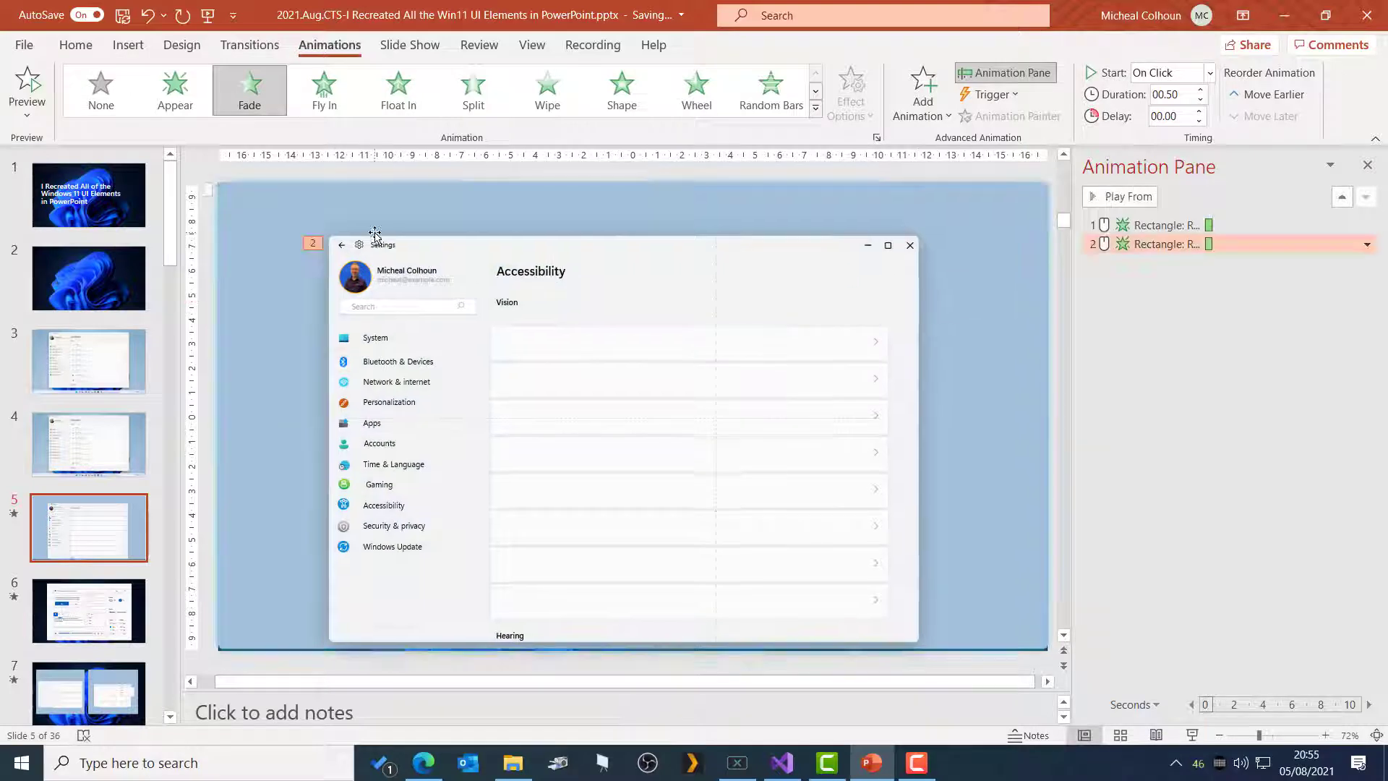
Group the Settings title text with the title bar and give the group a Fade entrance.
click(377, 243)
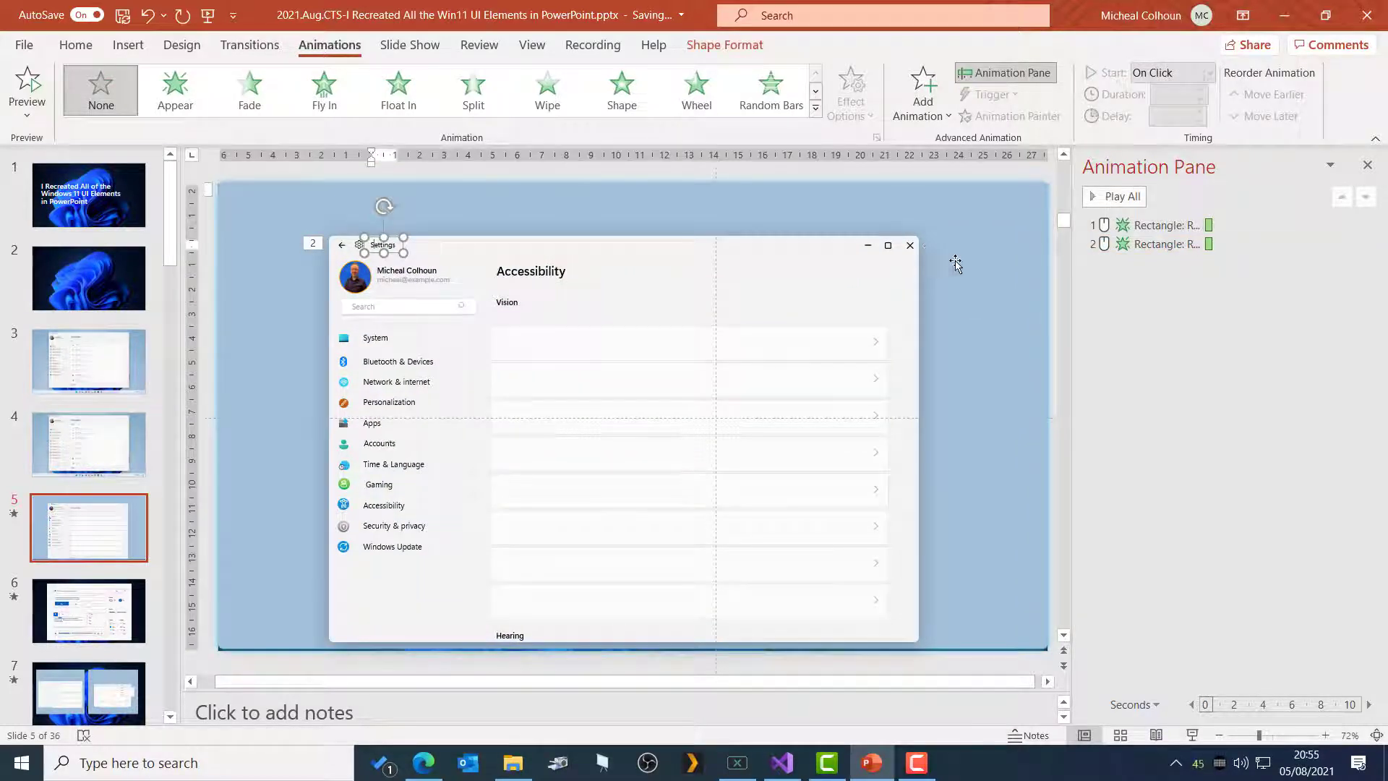
shift+click(910, 245)
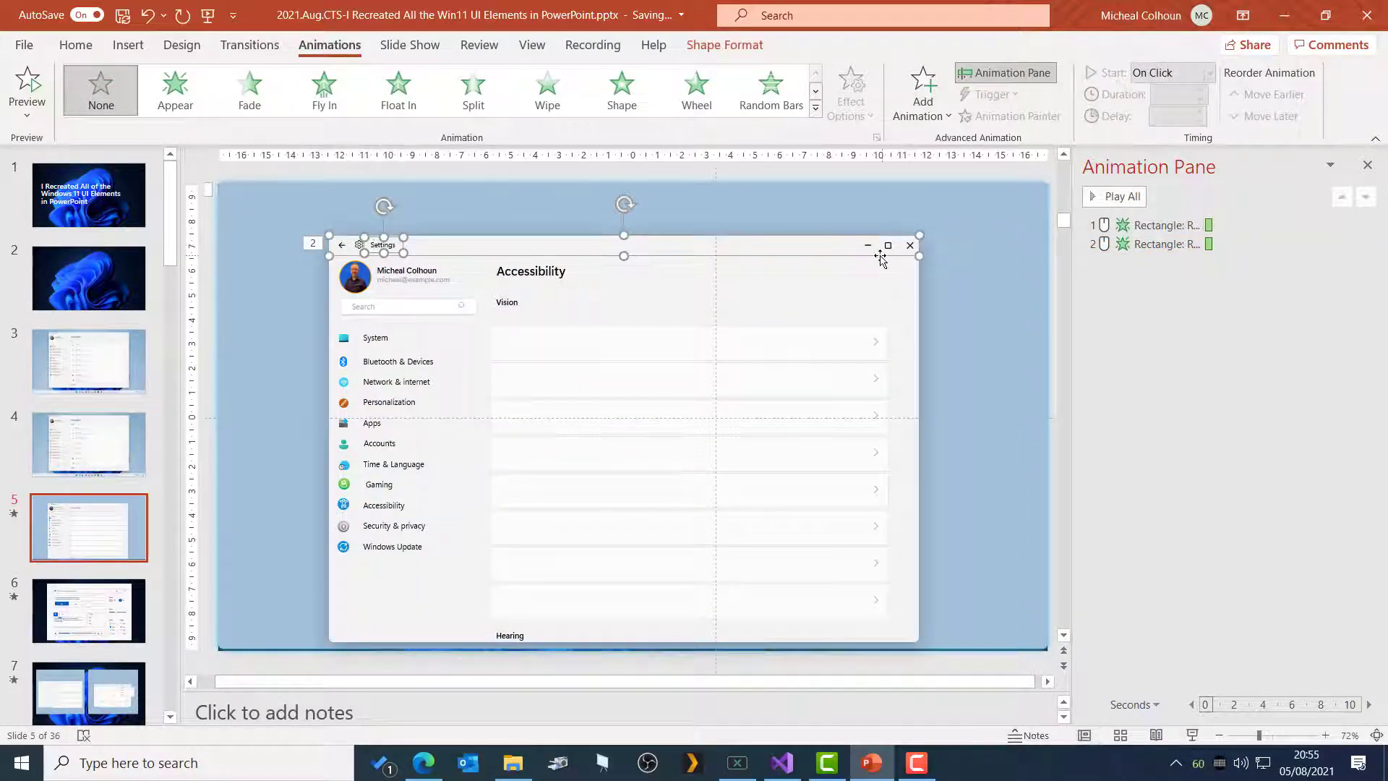
right_click(881, 258)
click(1057, 380)
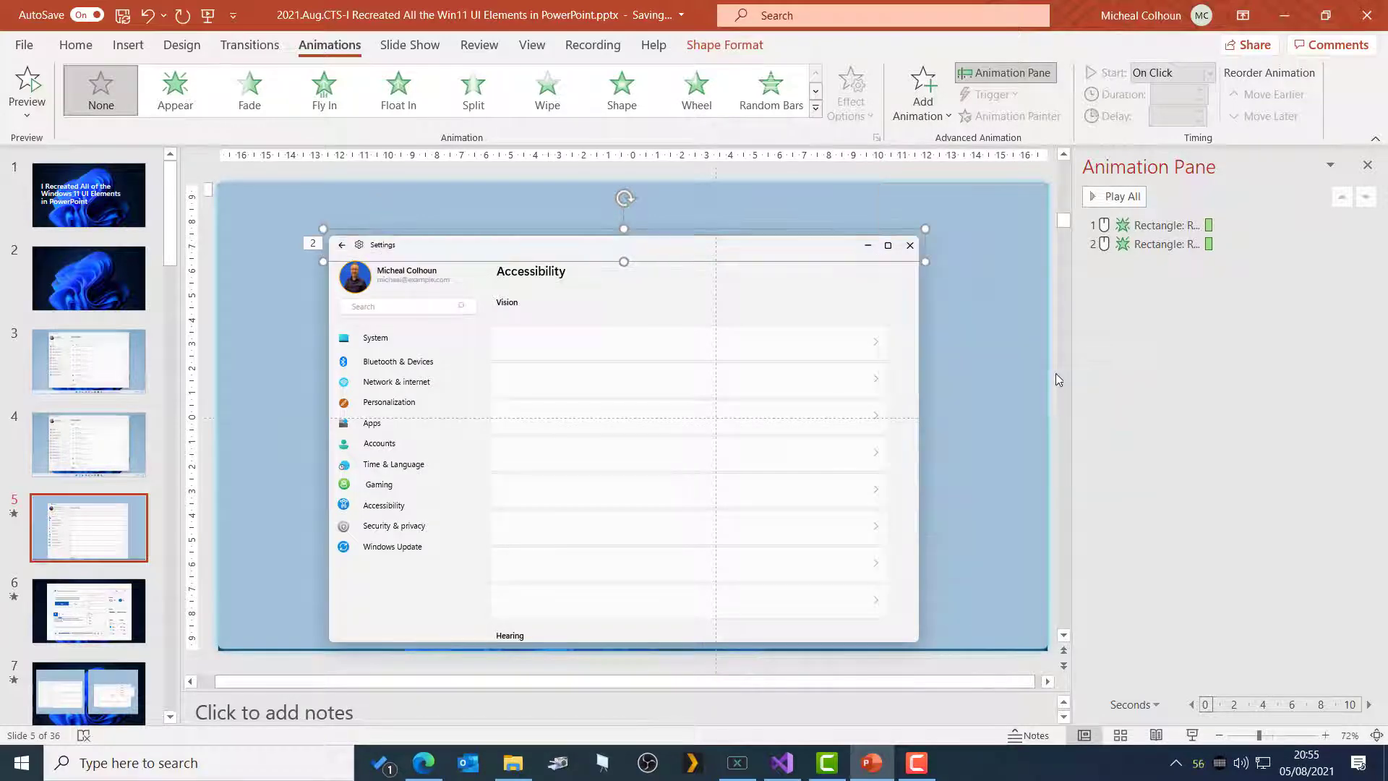
click(250, 88)
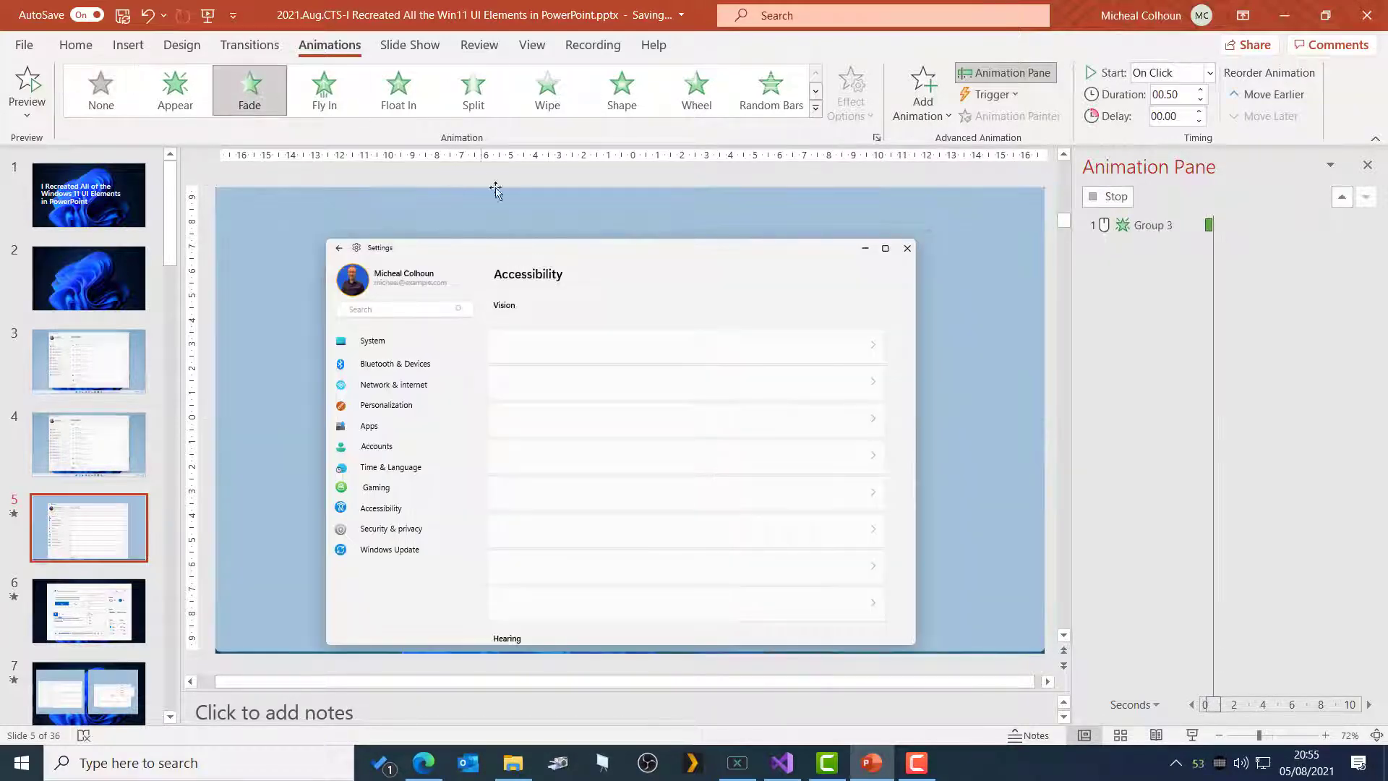
Select the avatar picture and account name, then check the background rectangle's animation.
click(353, 281)
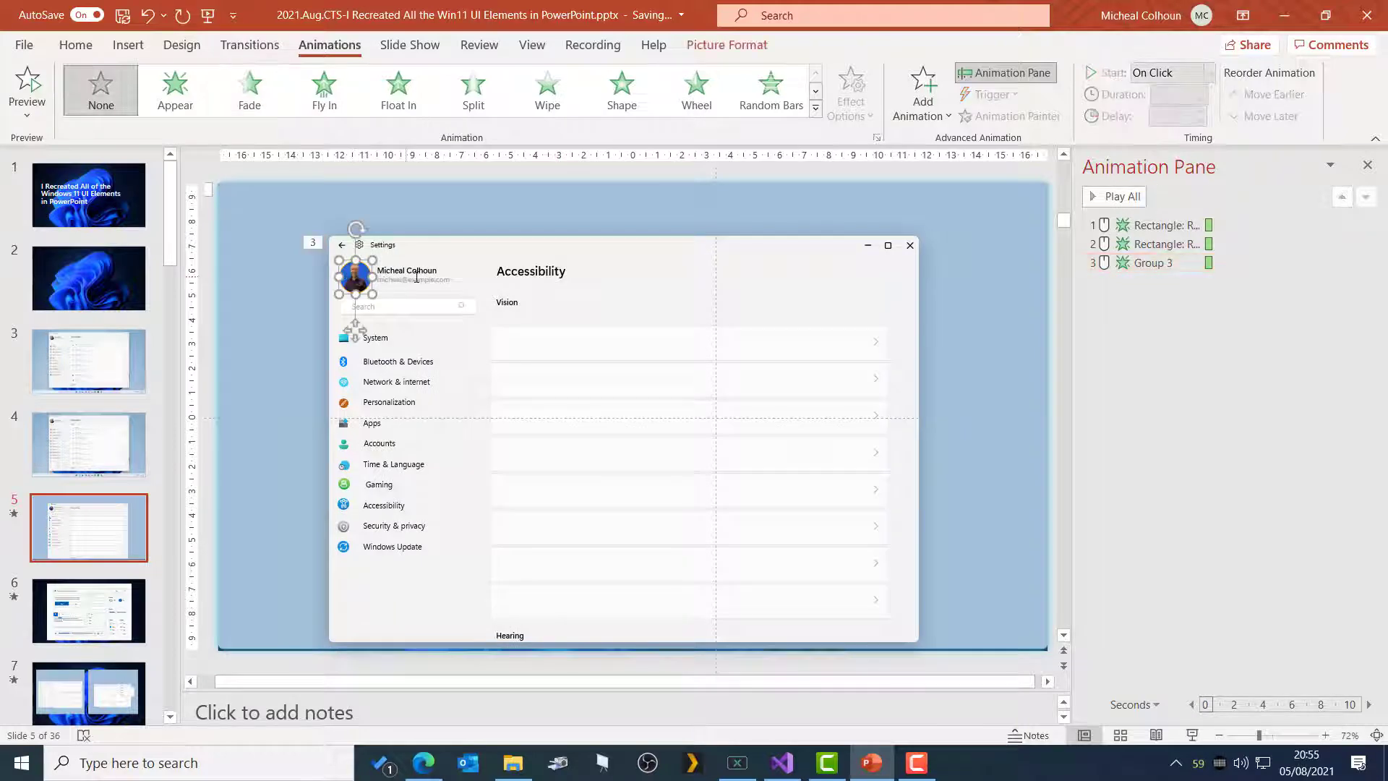
shift+click(442, 282)
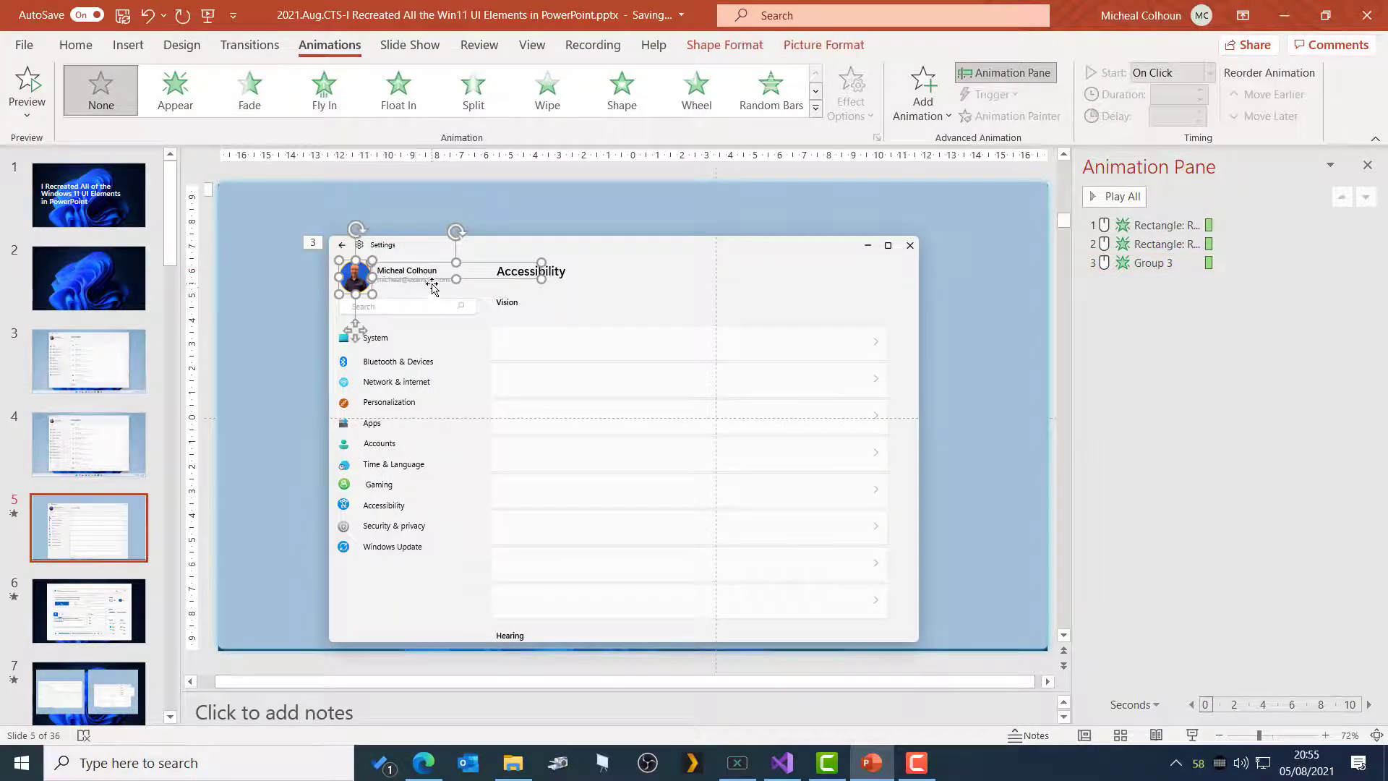
right_click(432, 283)
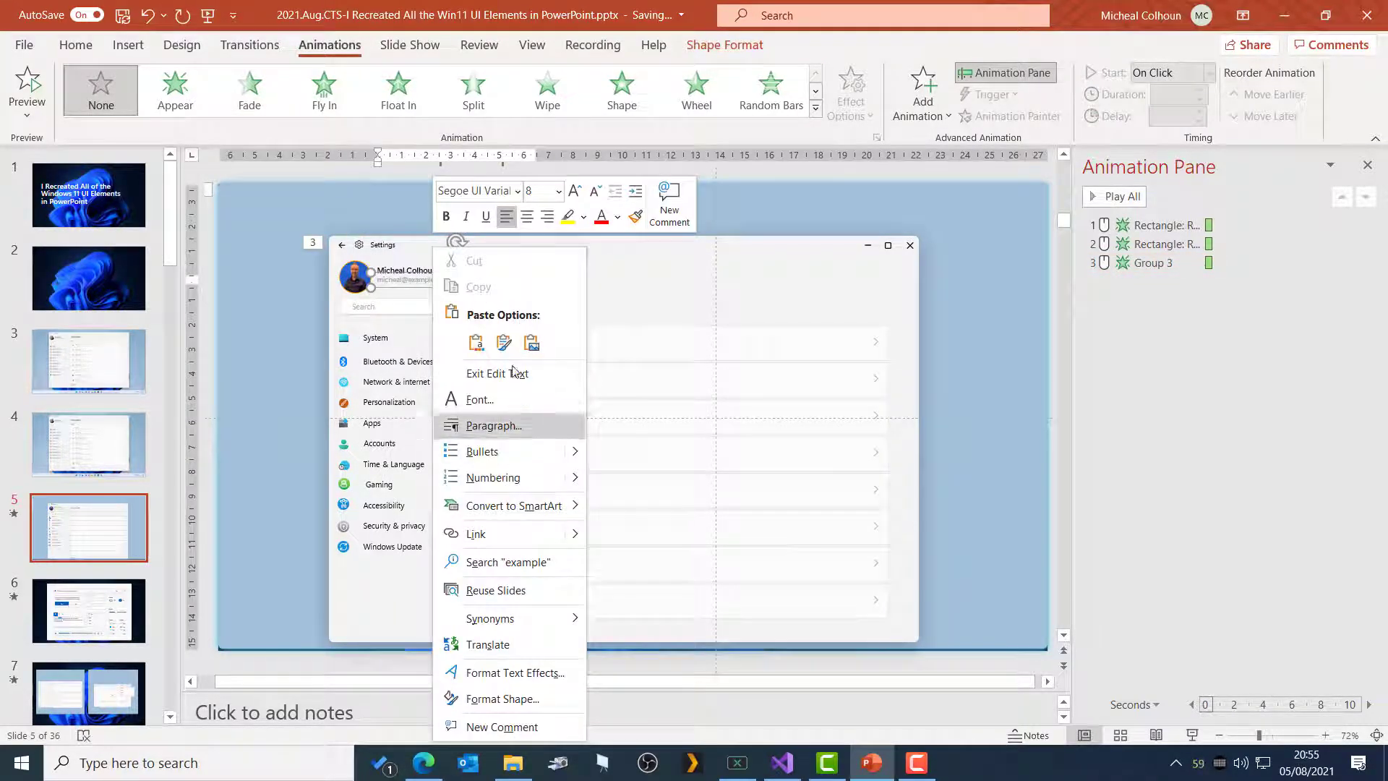
click(266, 293)
click(276, 318)
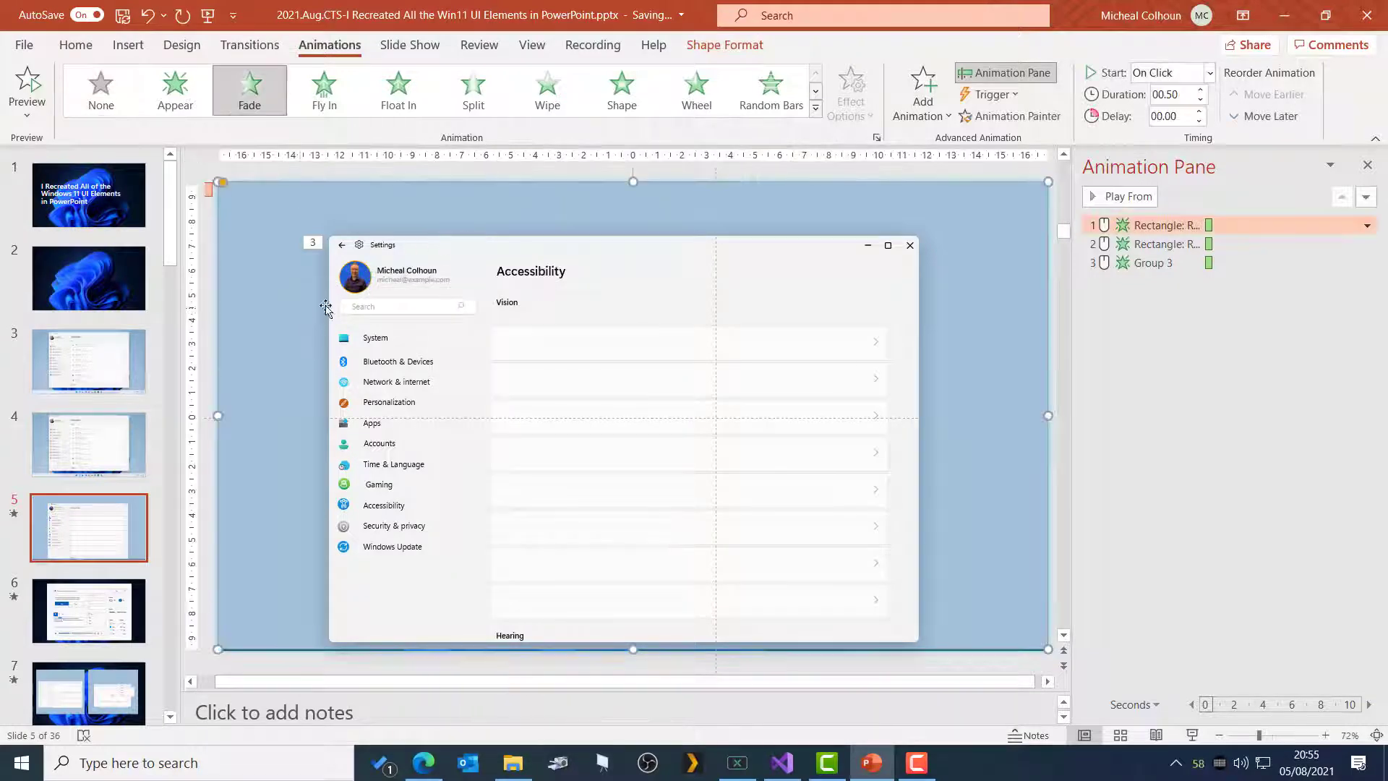
Group the profile picture with its name text and give the group a Fade entrance.
ctrl+scroll(302, 282, up, 3)
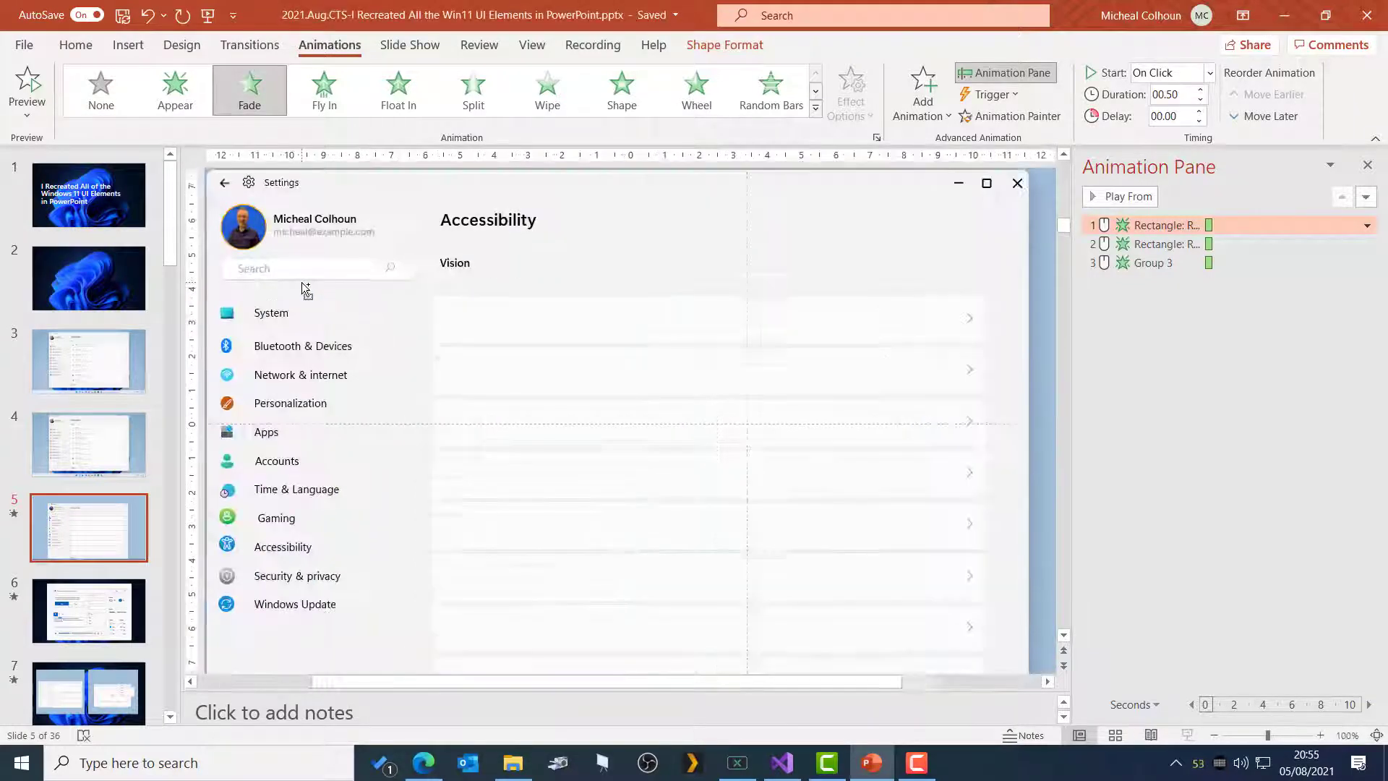
click(297, 229)
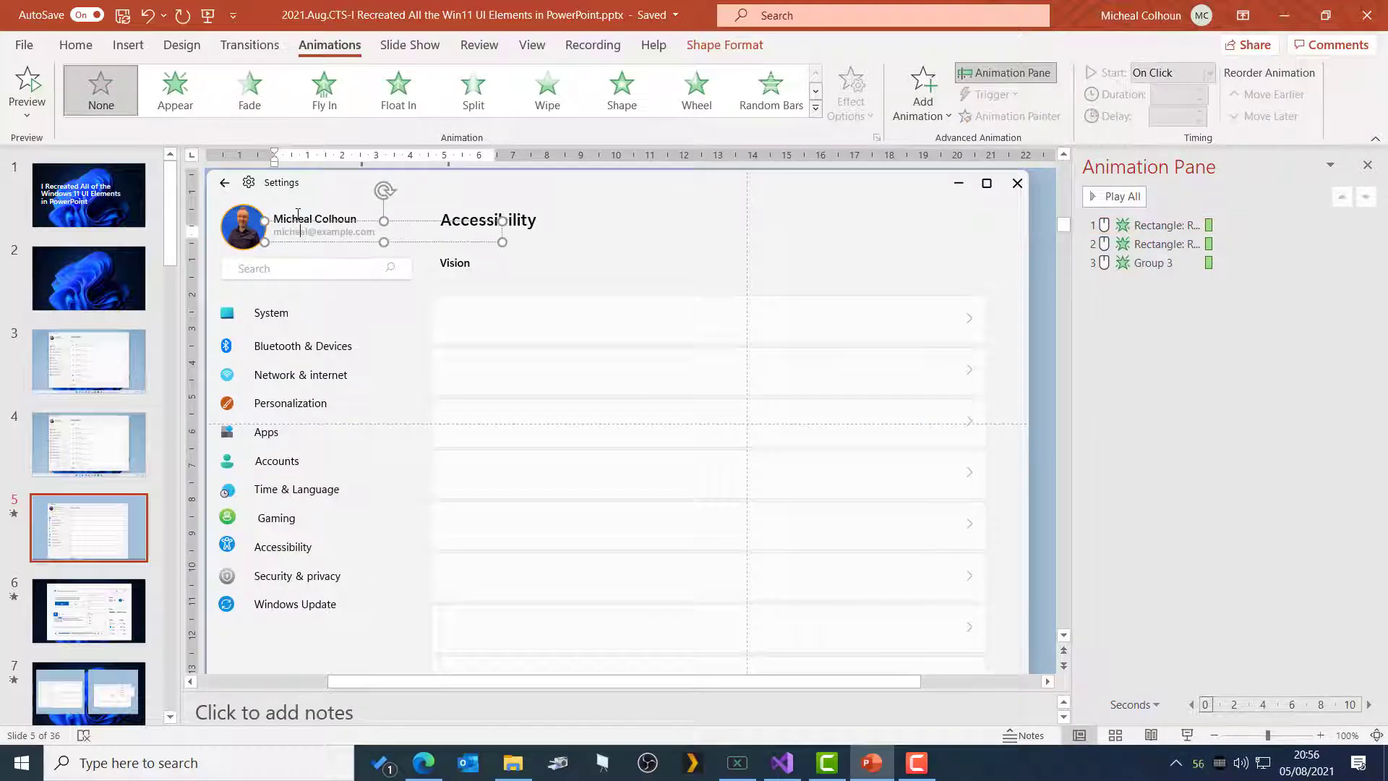
shift+click(297, 215)
right_click(243, 238)
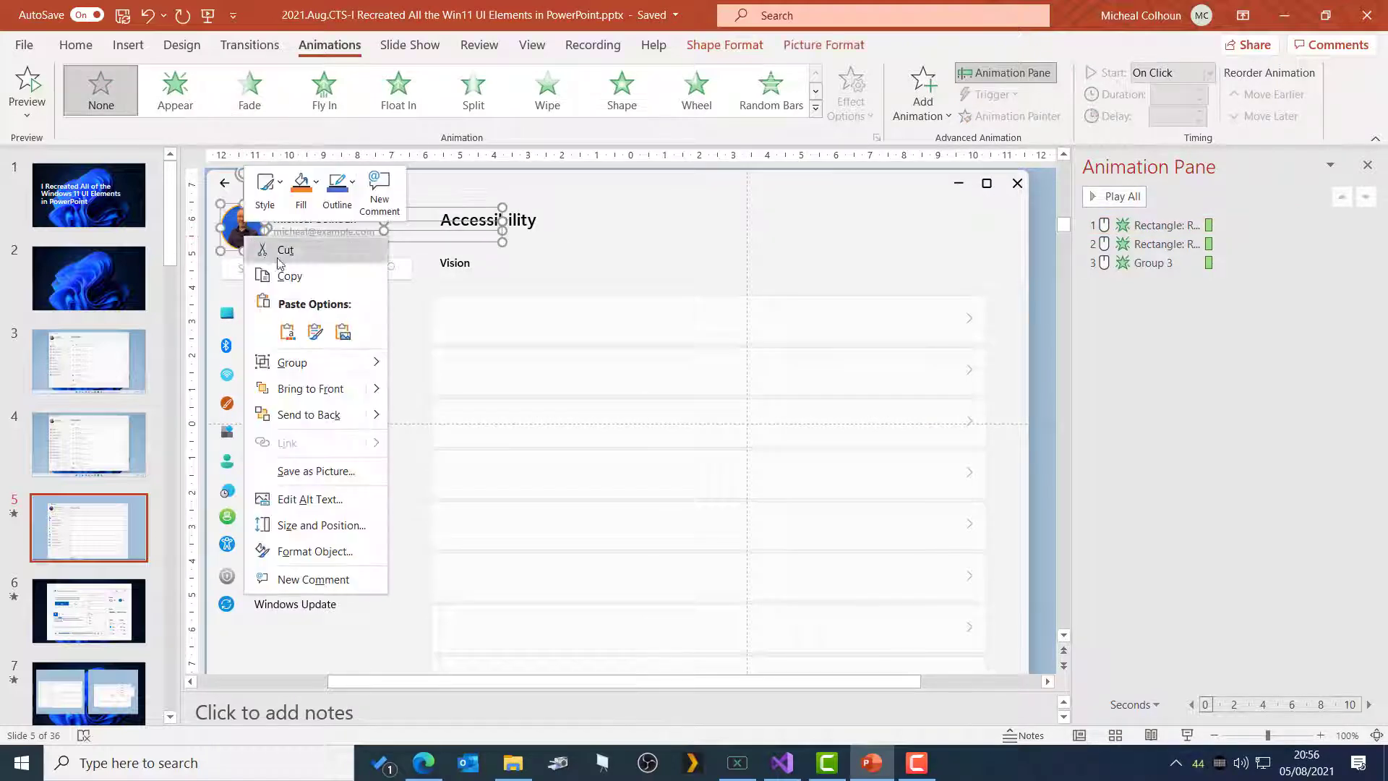
click(434, 364)
click(270, 109)
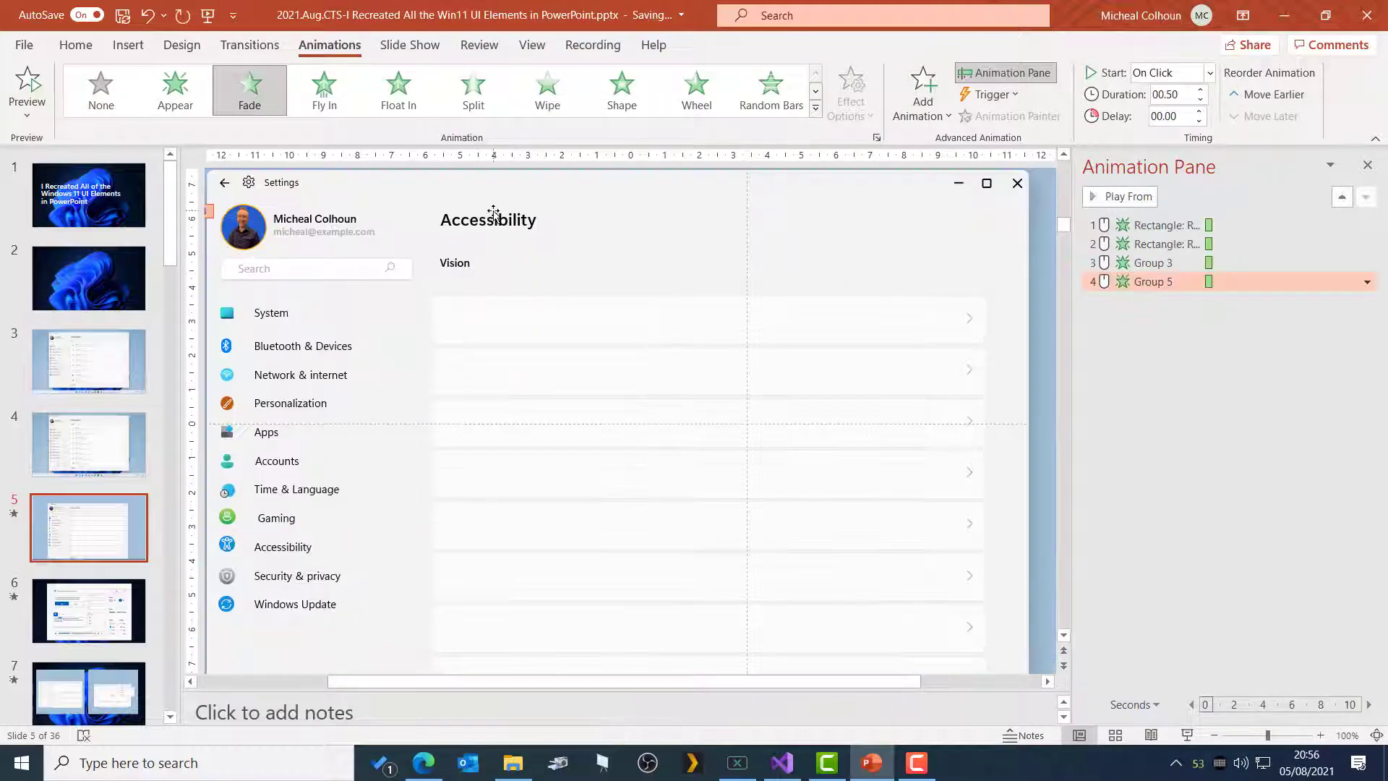
Apply Fade entrances to the Accessibility heading, the Vision label and the Search box.
click(528, 233)
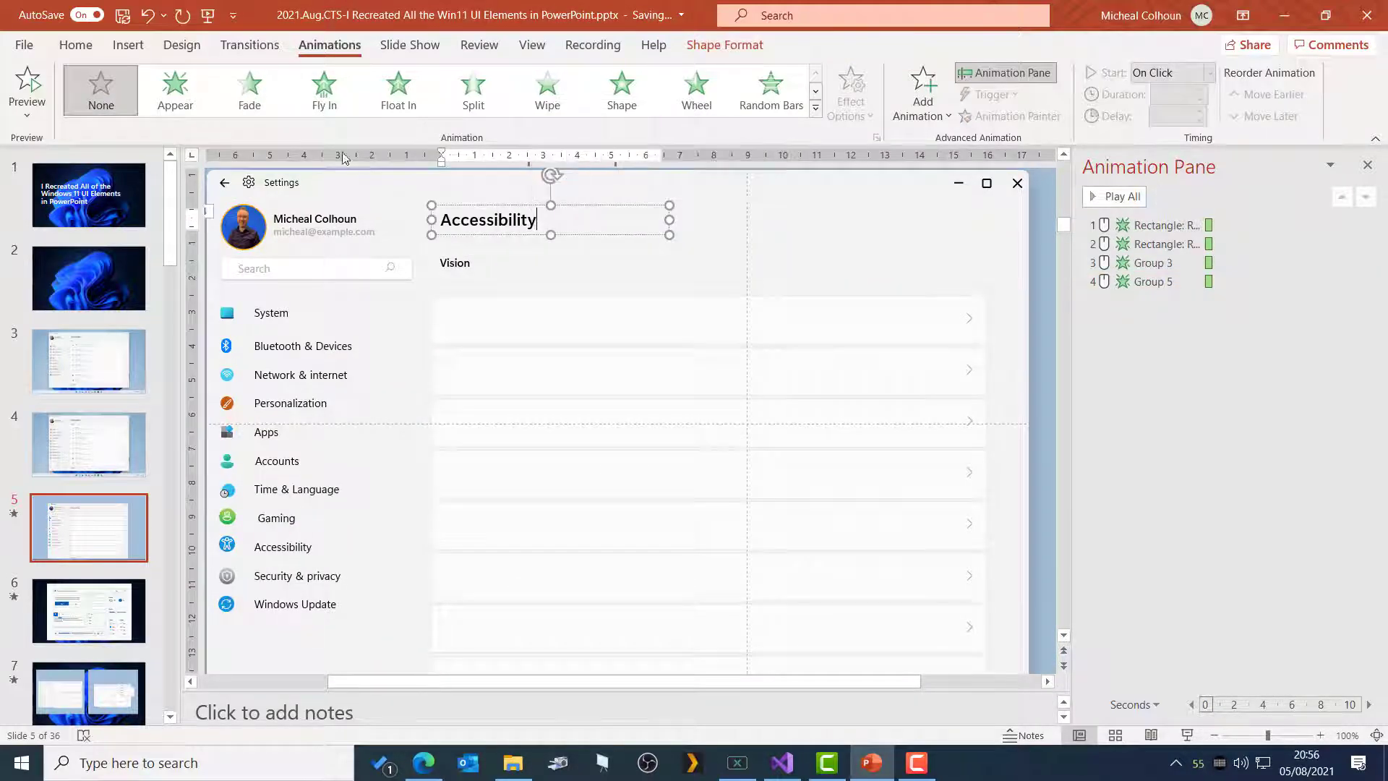
click(249, 90)
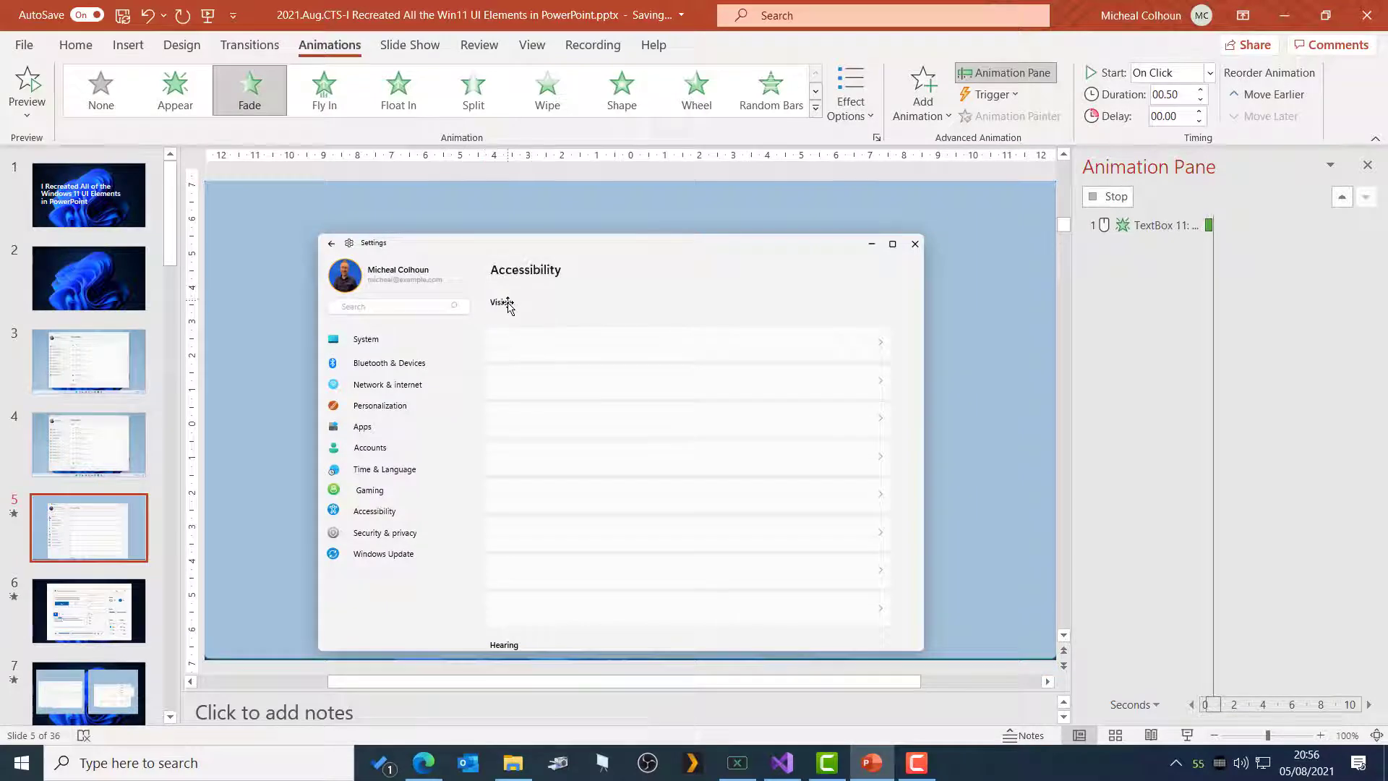
click(451, 266)
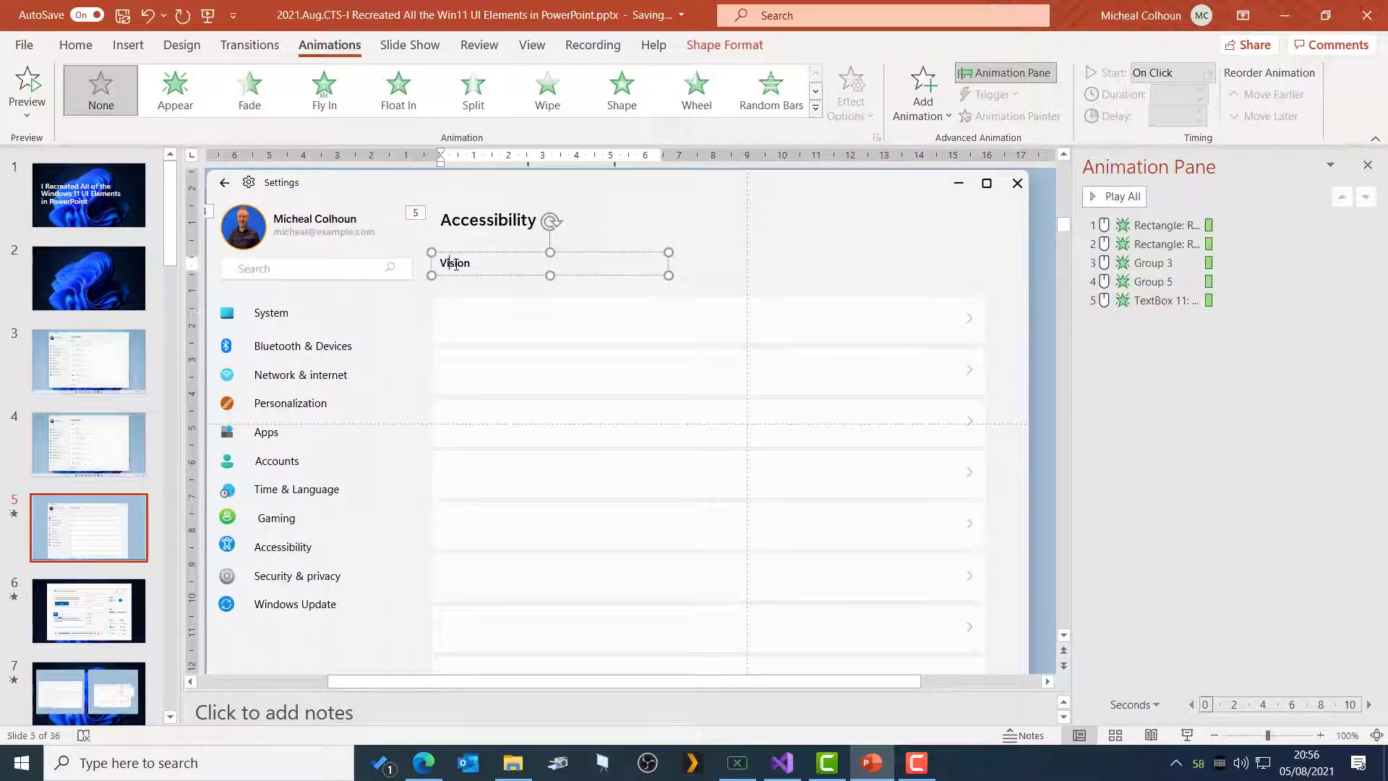
click(253, 94)
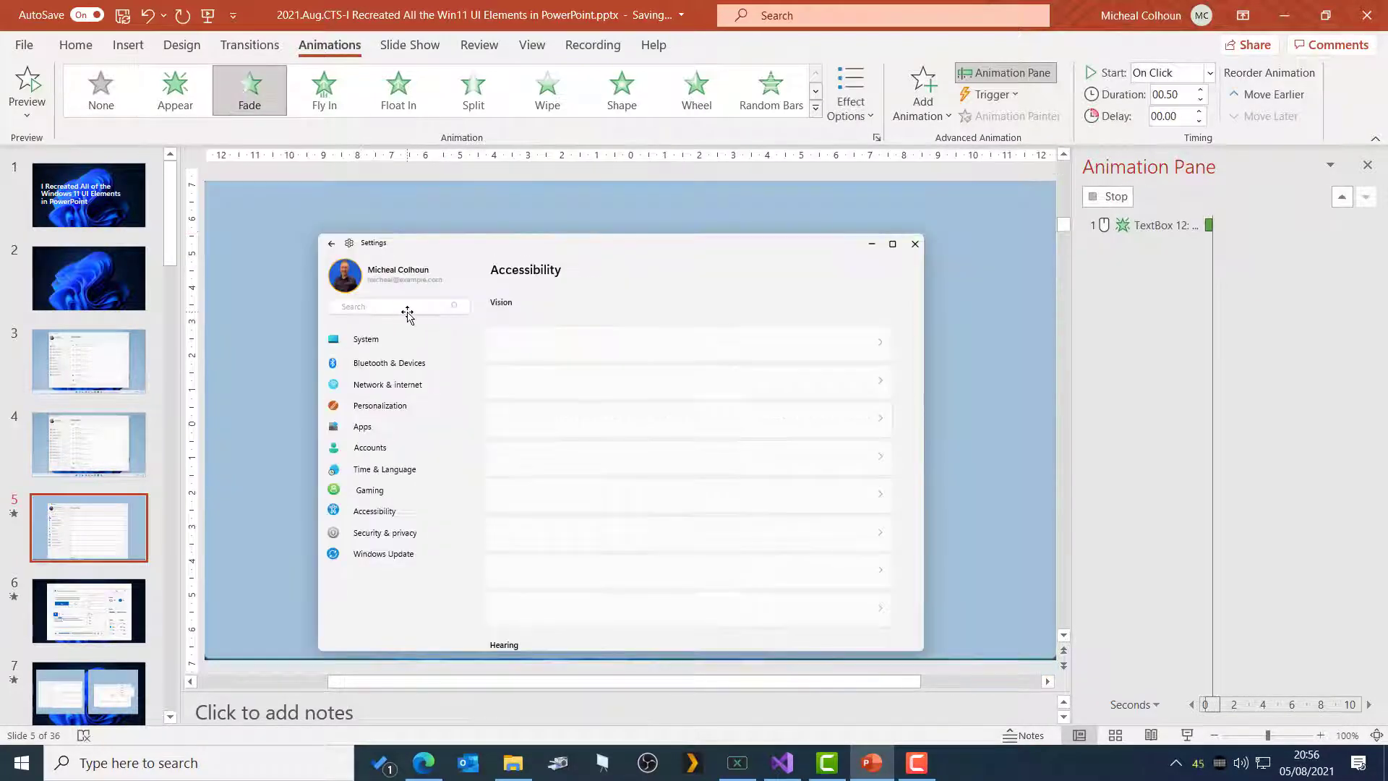
click(335, 271)
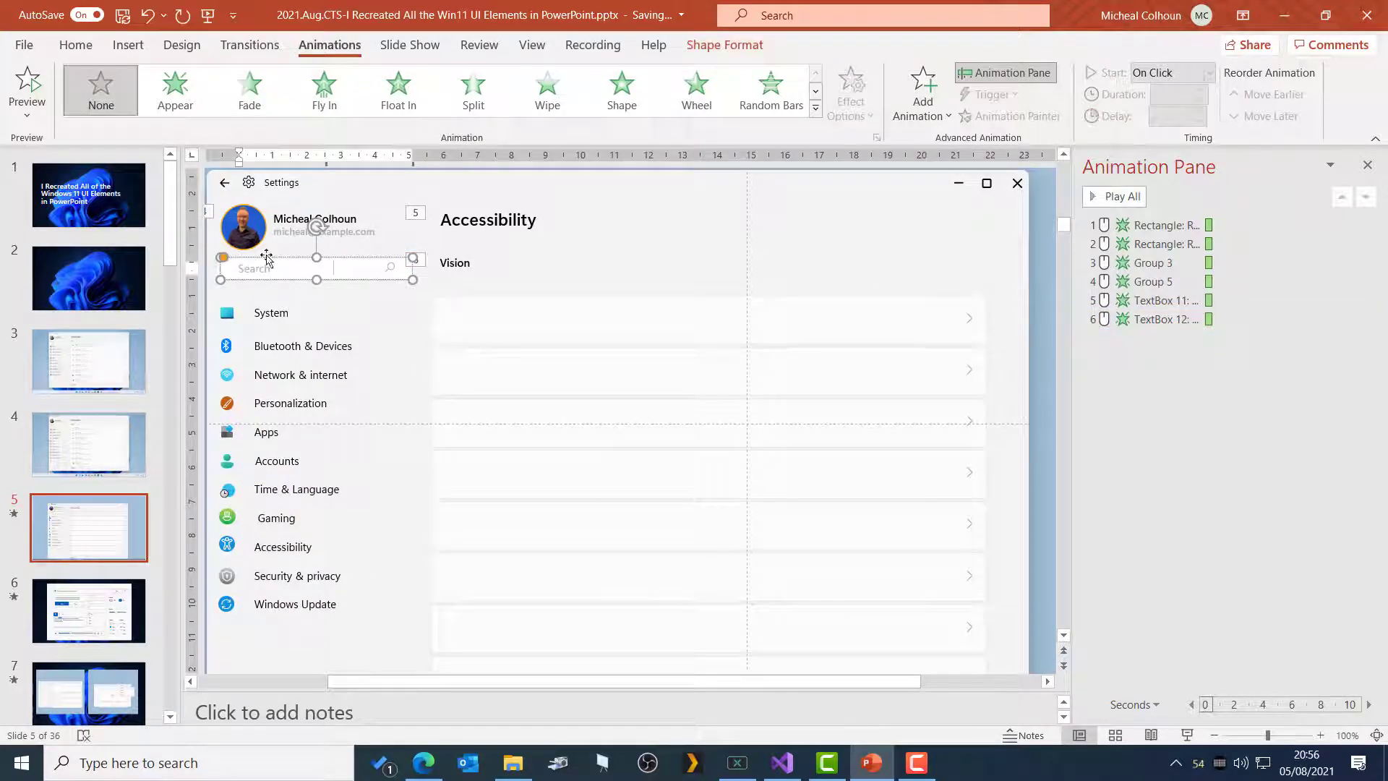
click(249, 90)
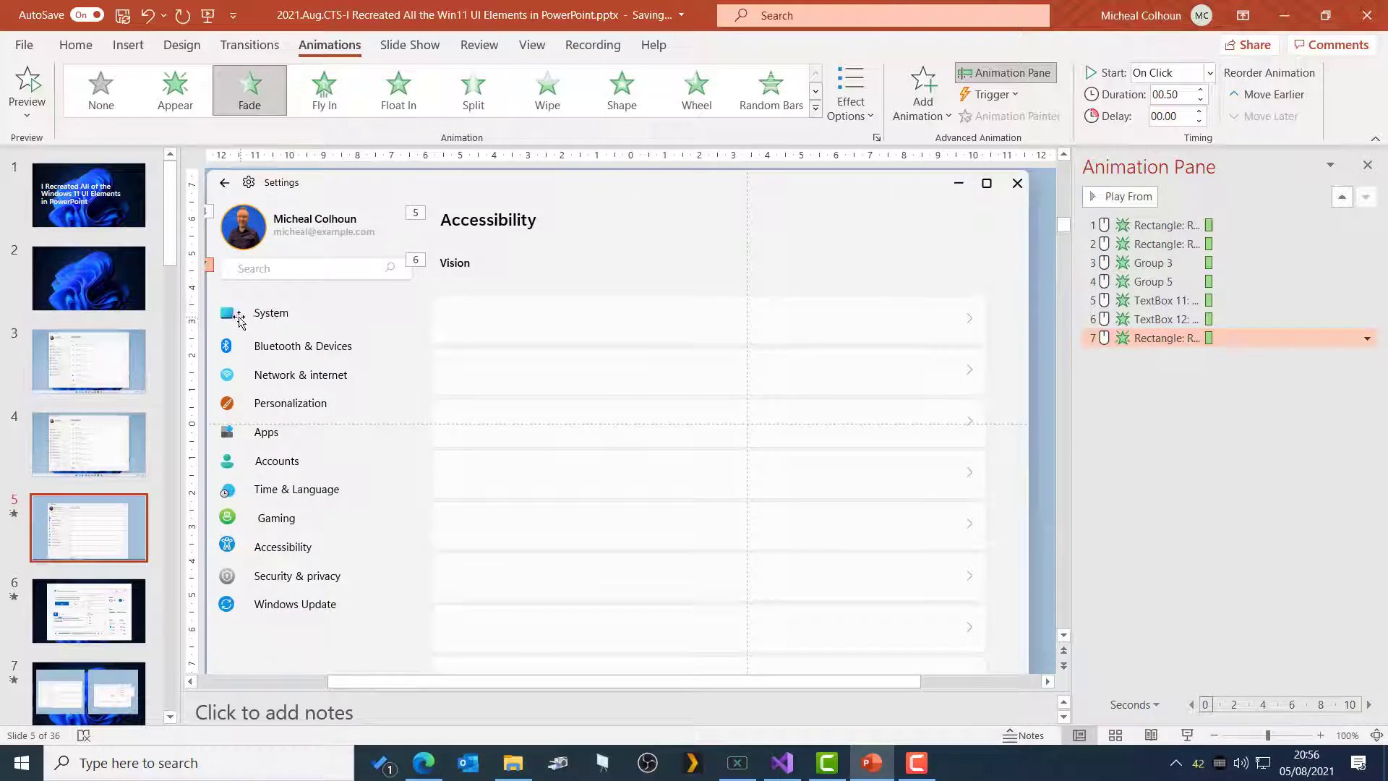
Group the System icon with its label and give the group a Fade entrance.
click(239, 321)
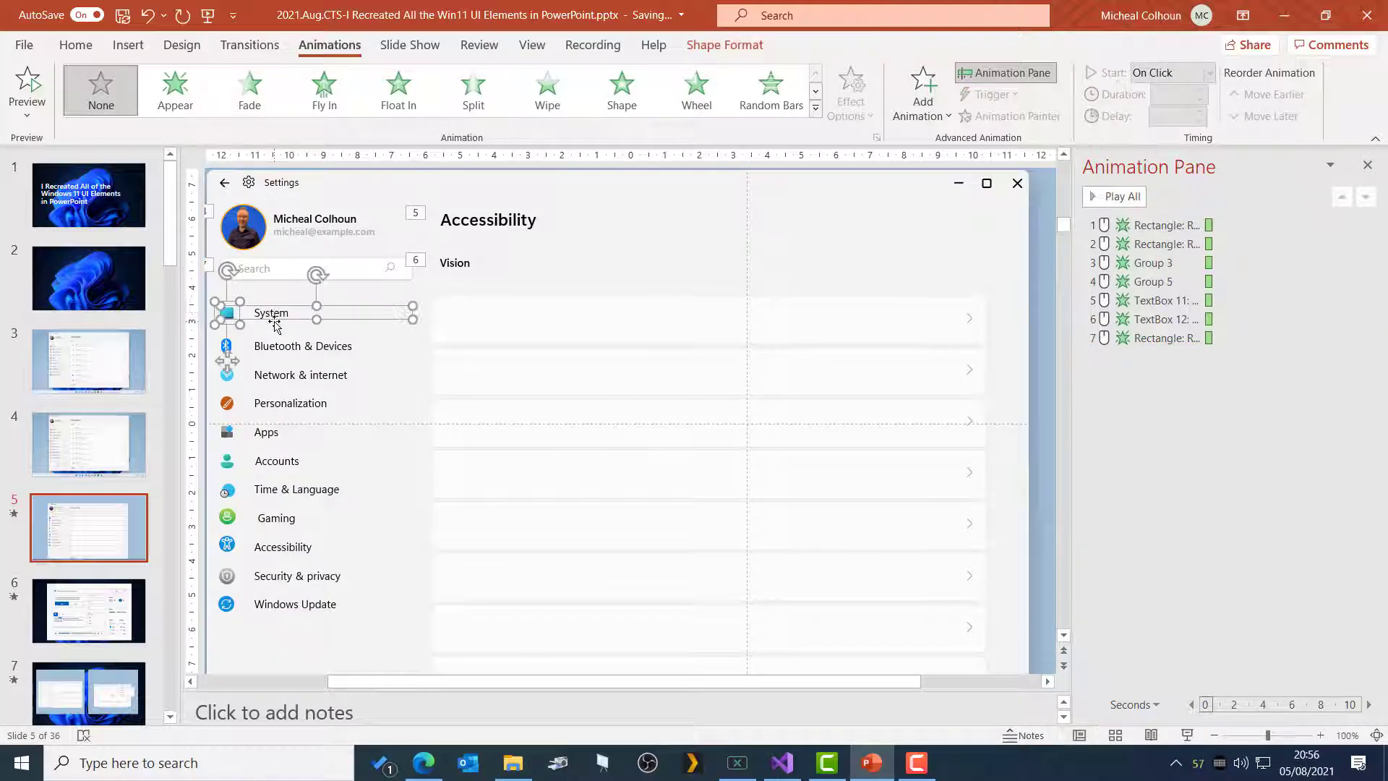
right_click(276, 324)
click(466, 446)
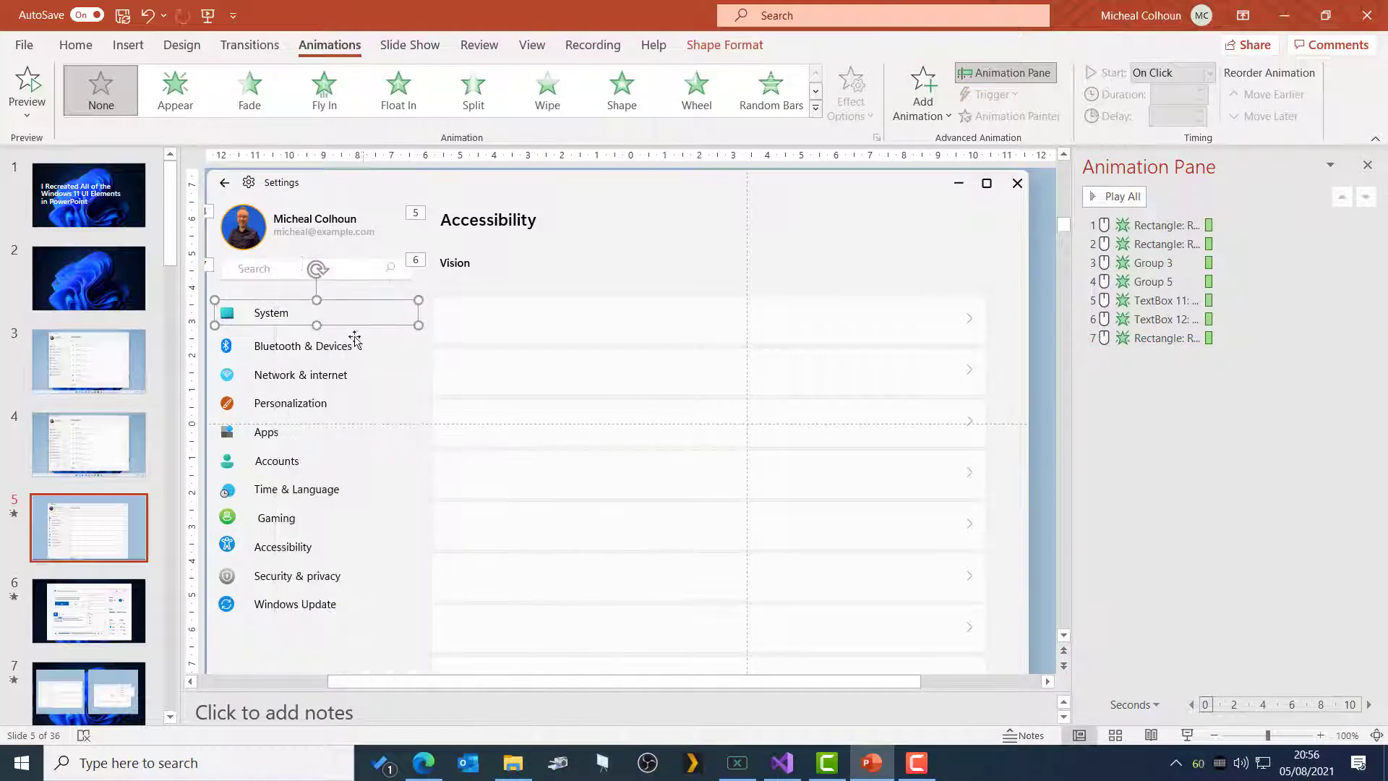
click(250, 91)
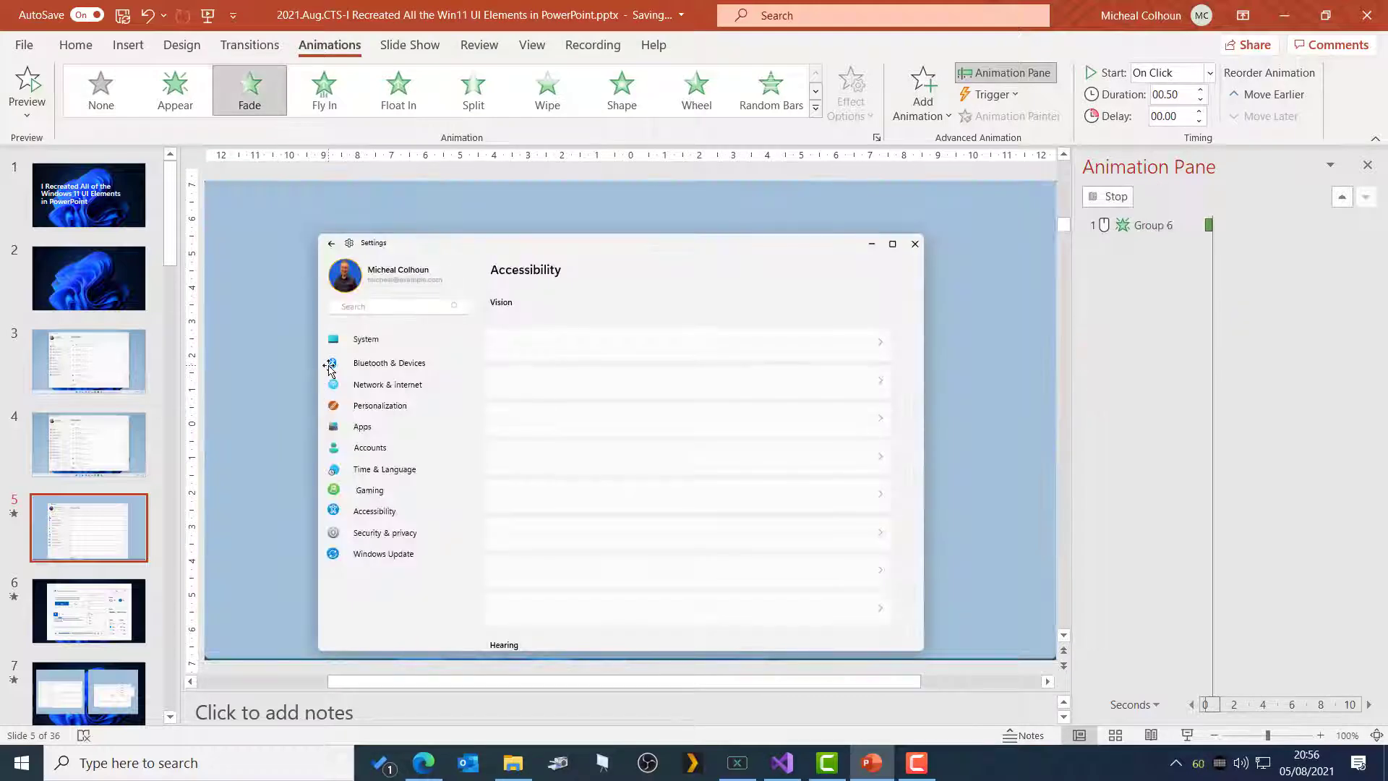
Select the Bluetooth & Devices label and the surrounding background rectangles.
click(293, 352)
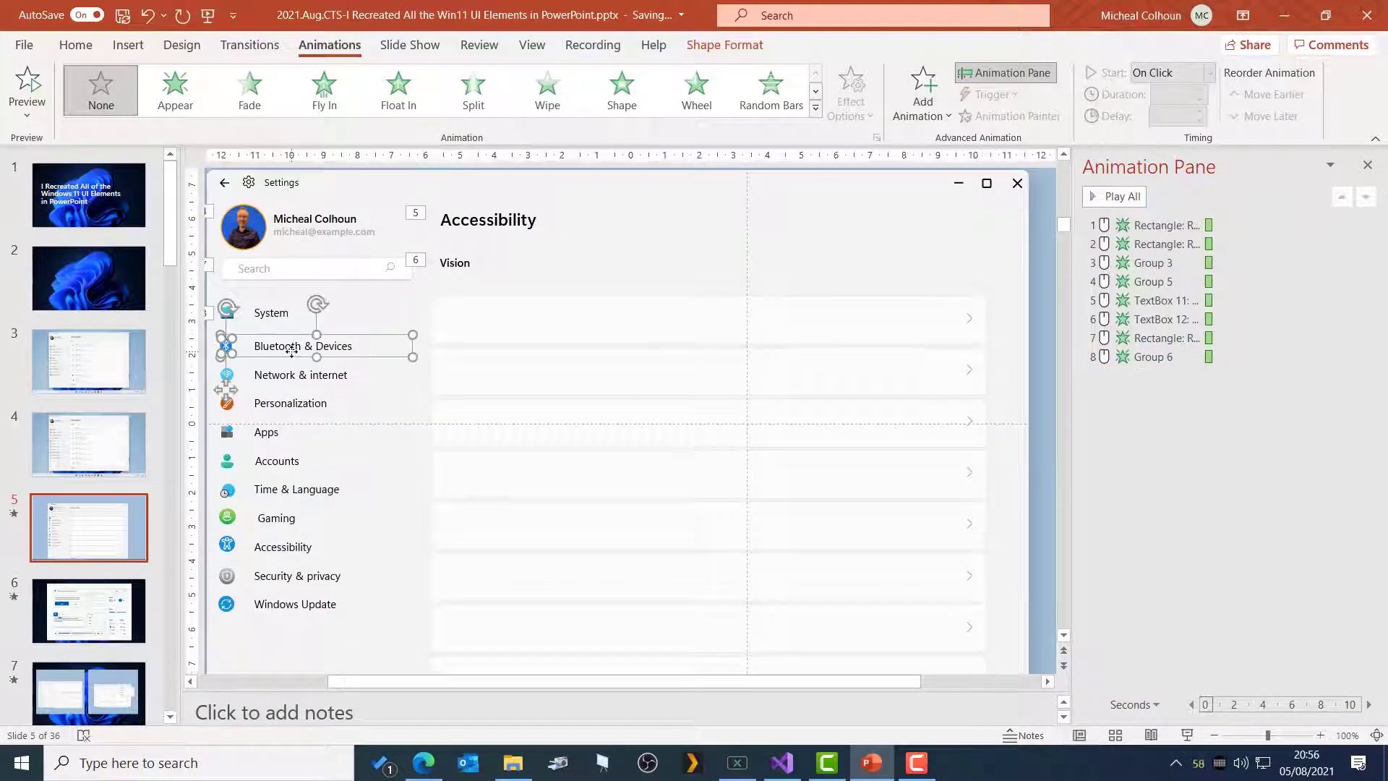
right_click(293, 352)
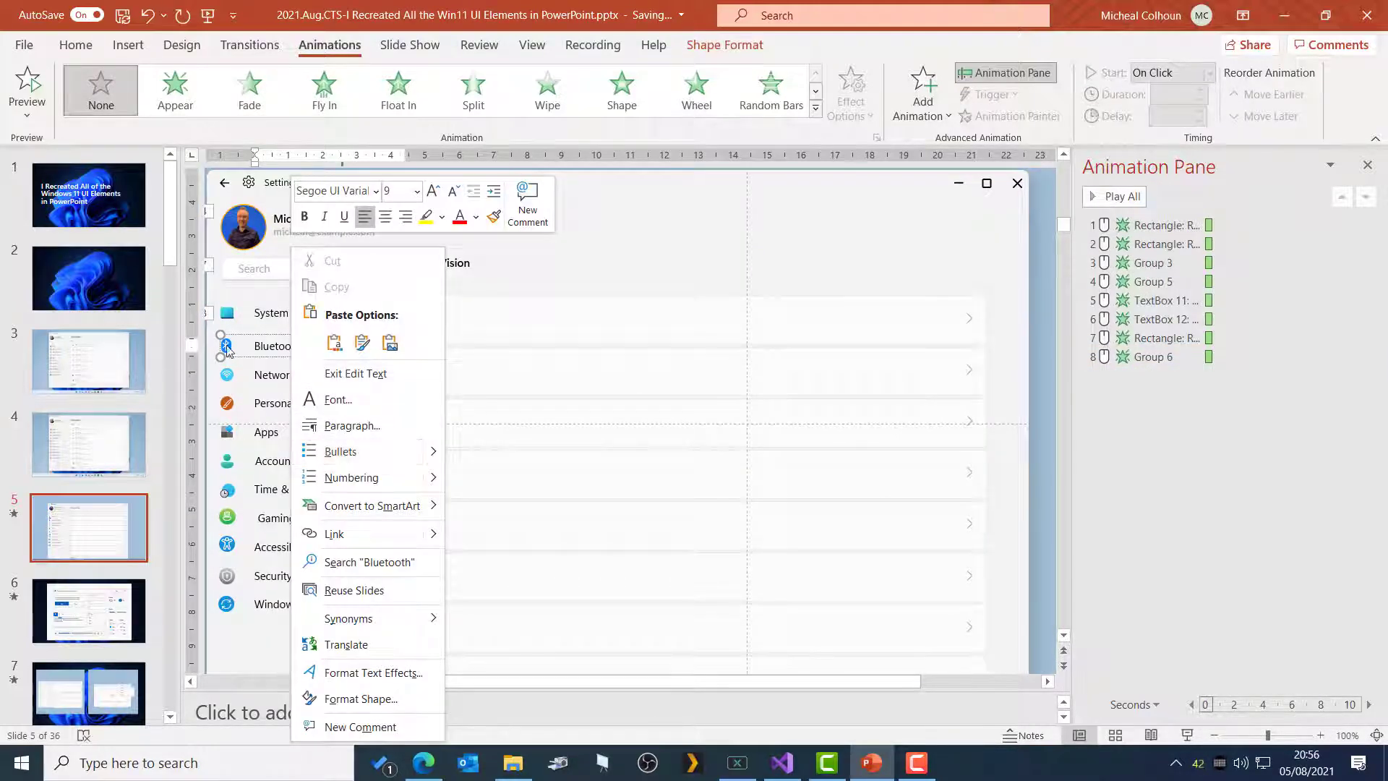
click(589, 701)
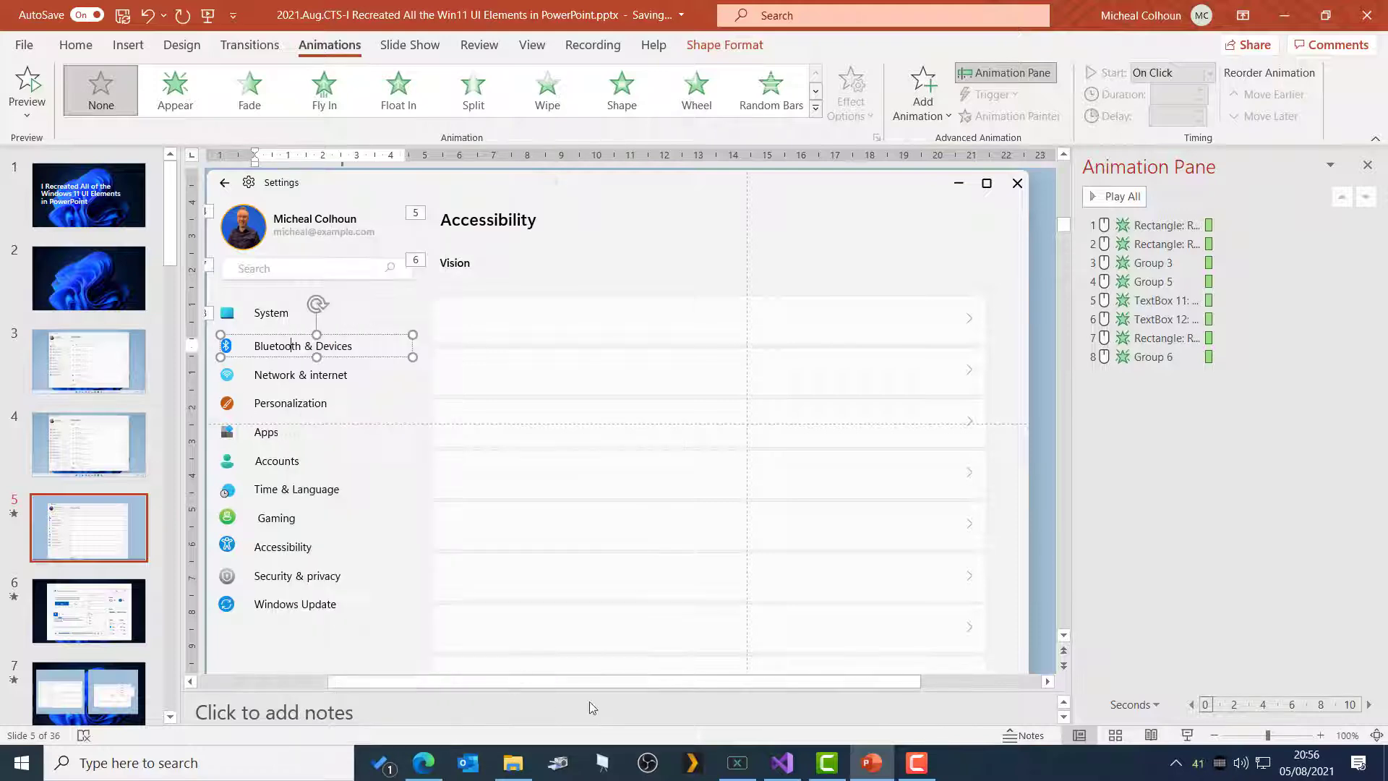
drag(535, 681, 356, 683)
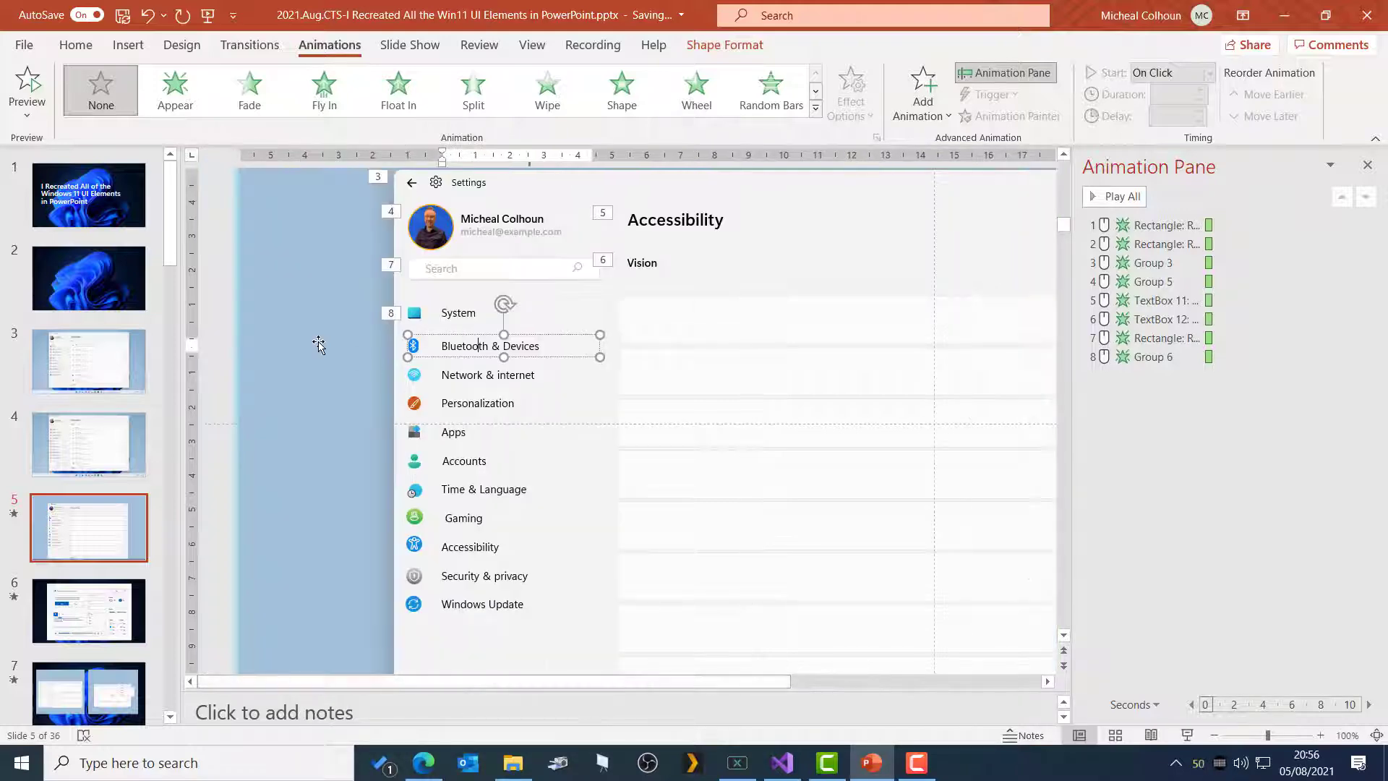
click(389, 348)
click(407, 336)
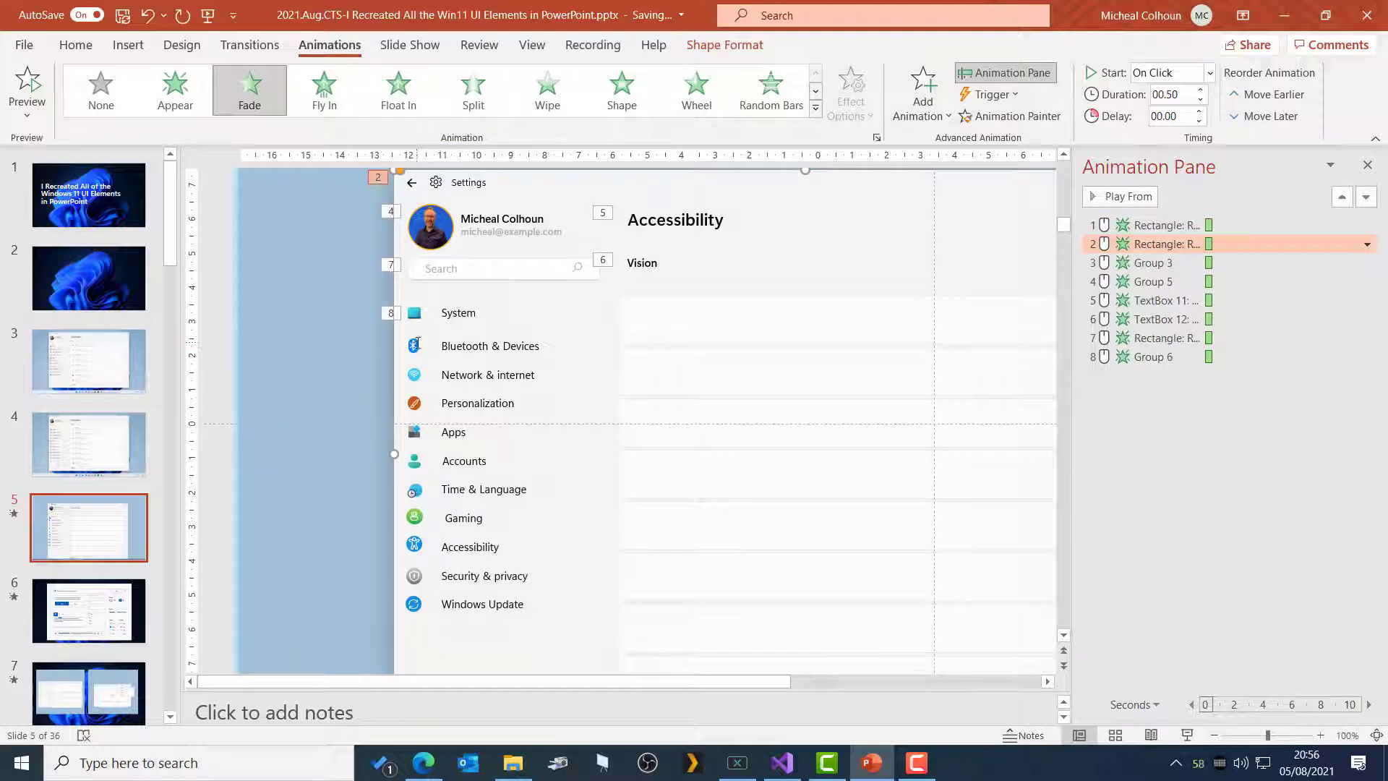
drag(215, 331, 629, 367)
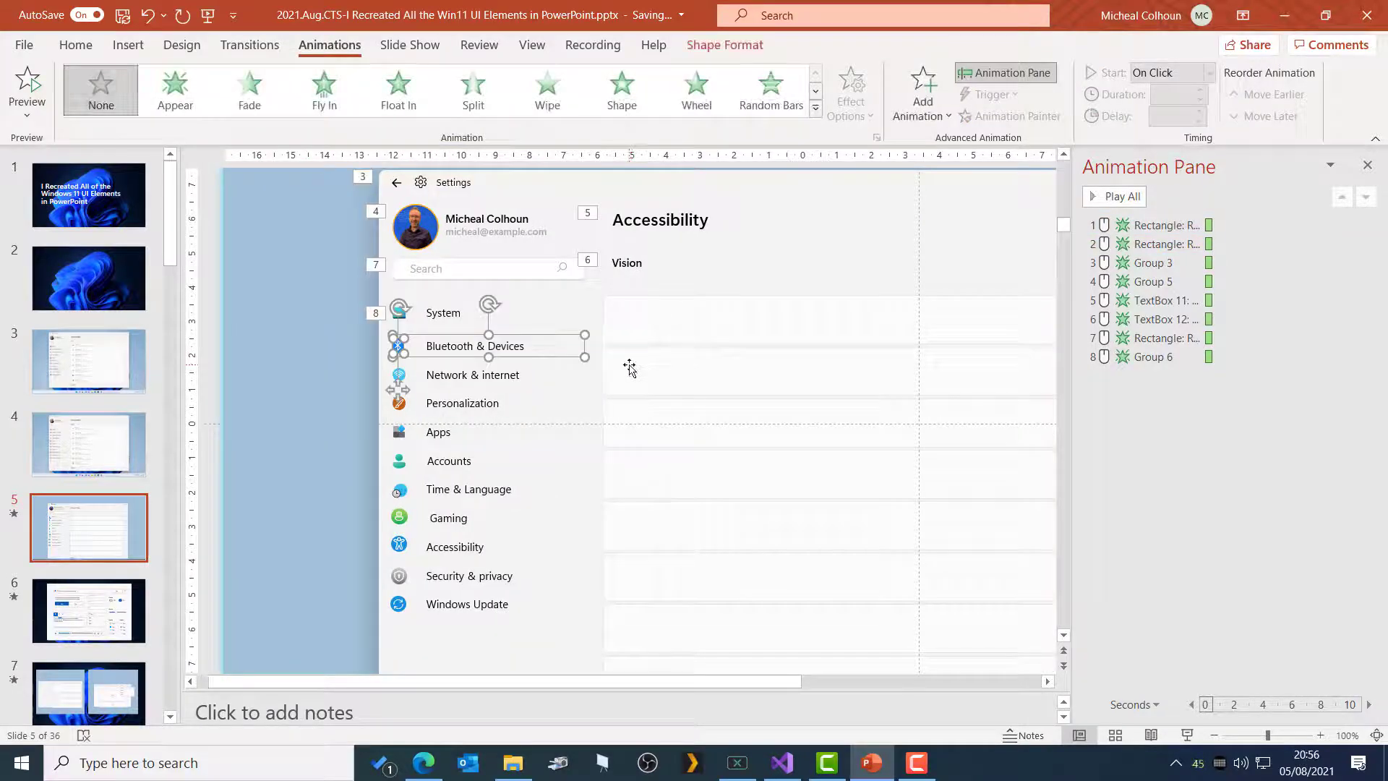
Select the Bluetooth & Devices icon and pick out the small hidden shape in the blue area.
click(398, 348)
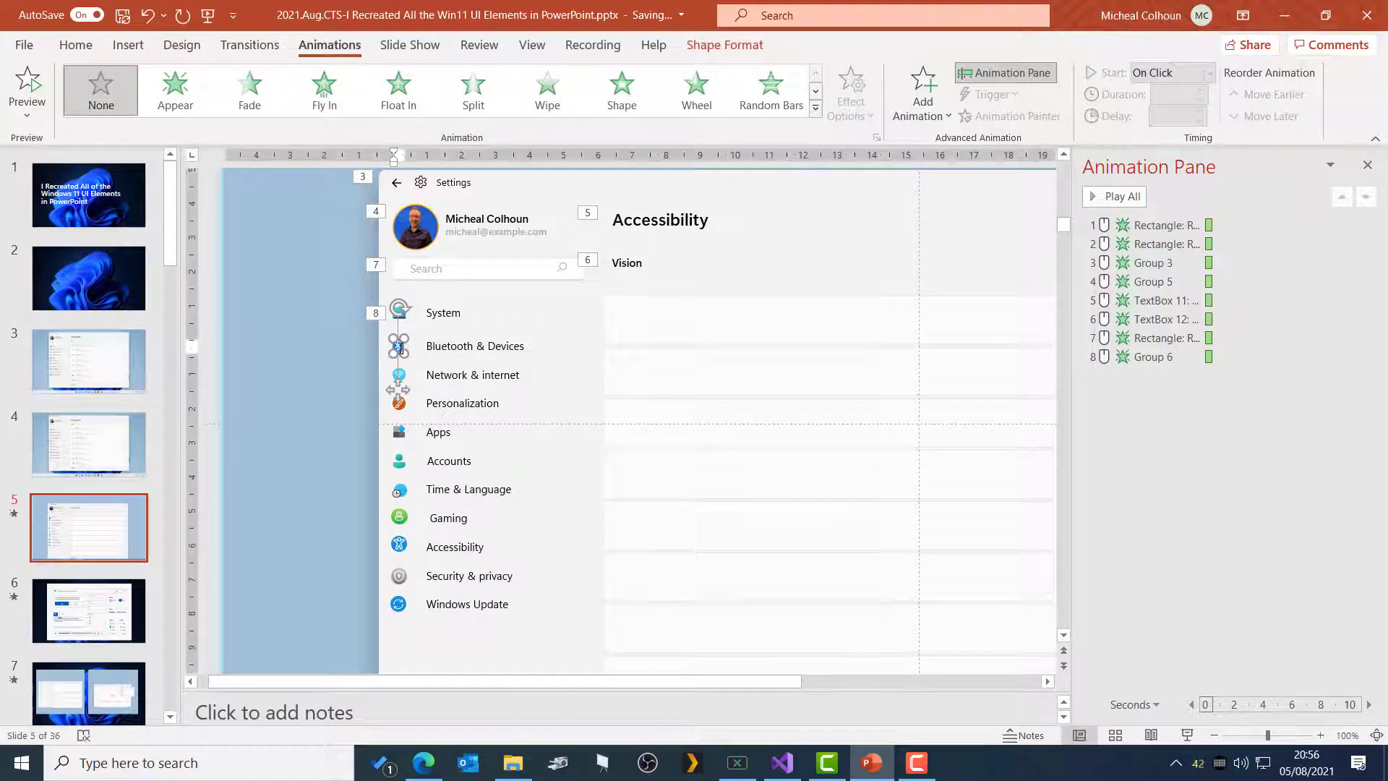
right_click(398, 348)
click(214, 338)
click(232, 366)
drag(208, 341, 578, 381)
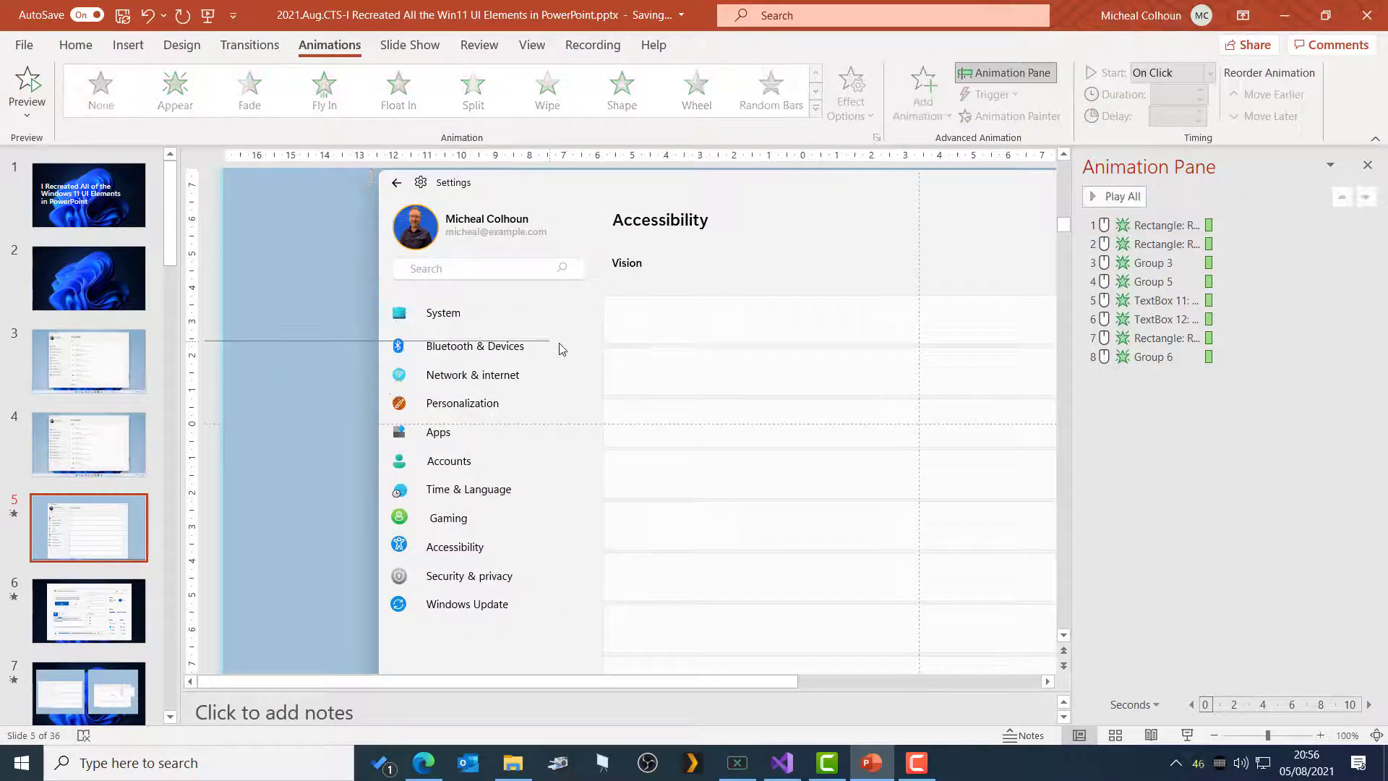
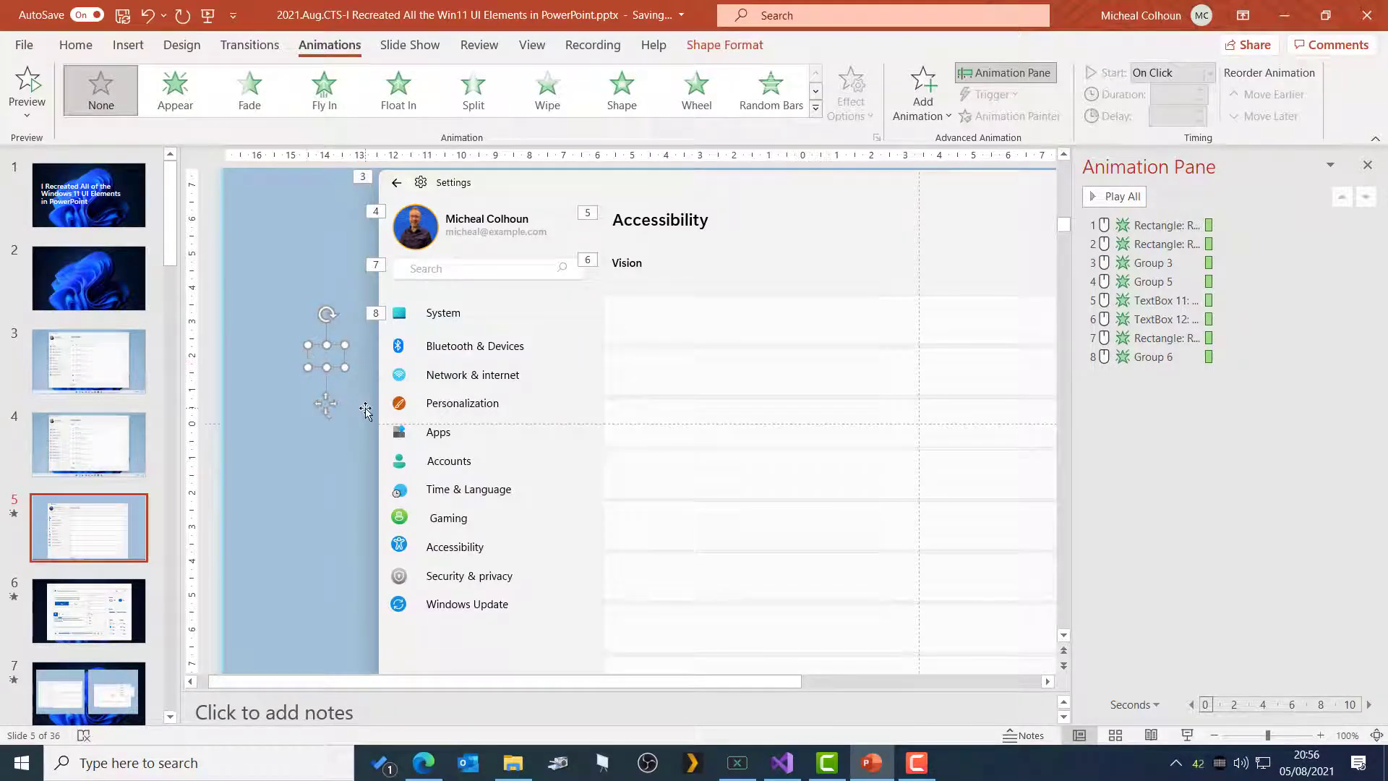
Group the Bluetooth & Devices and Network & internet rows and give each a Fade animation.
key(Escape)
drag(206, 334, 639, 372)
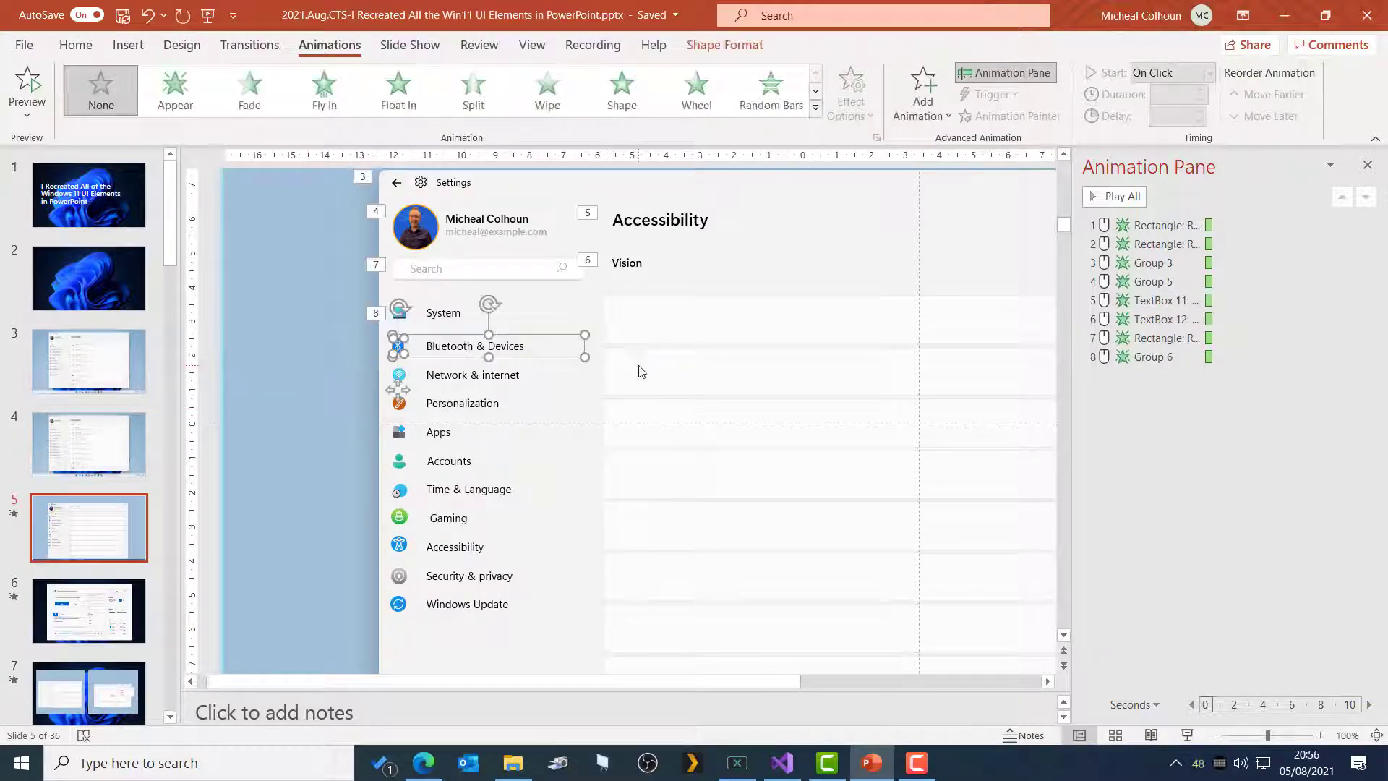
right_click(399, 390)
mouse_move(448, 161)
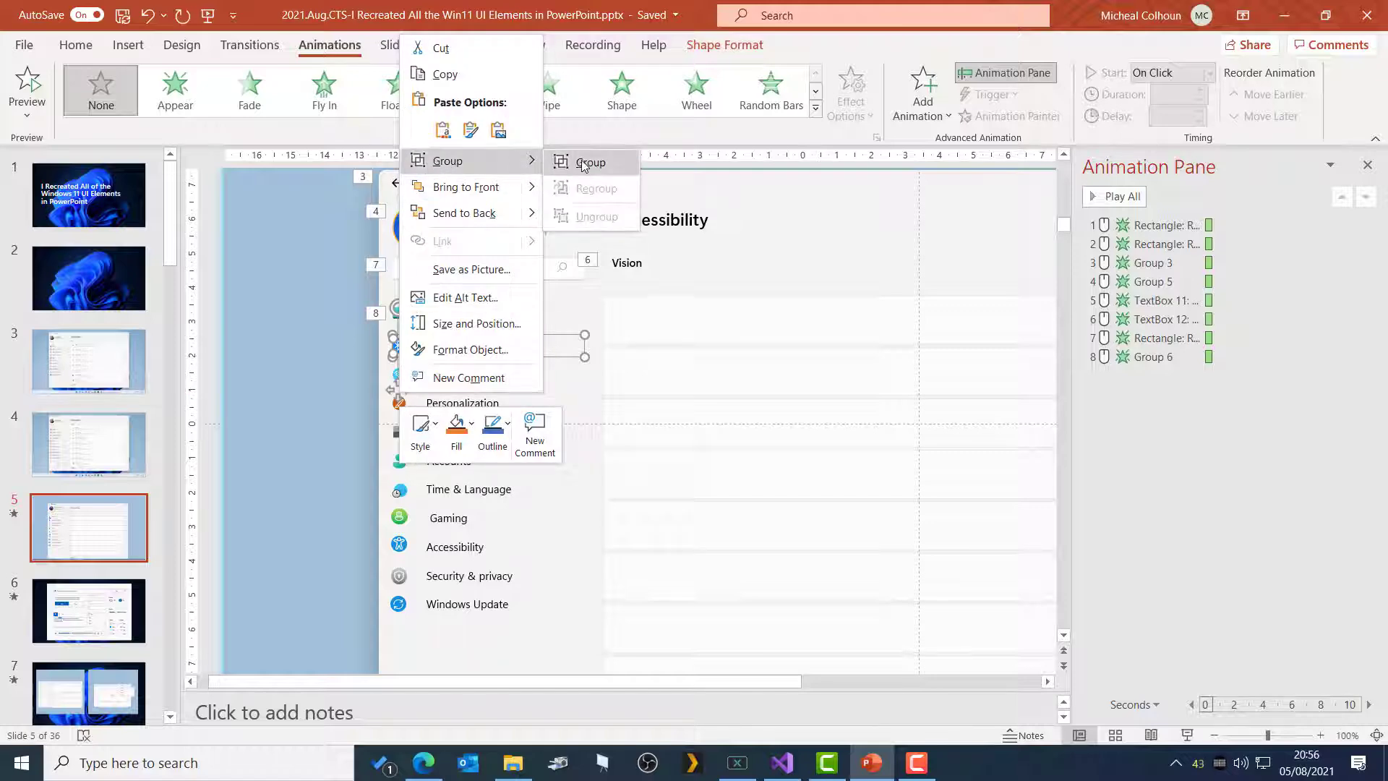
click(584, 162)
click(250, 91)
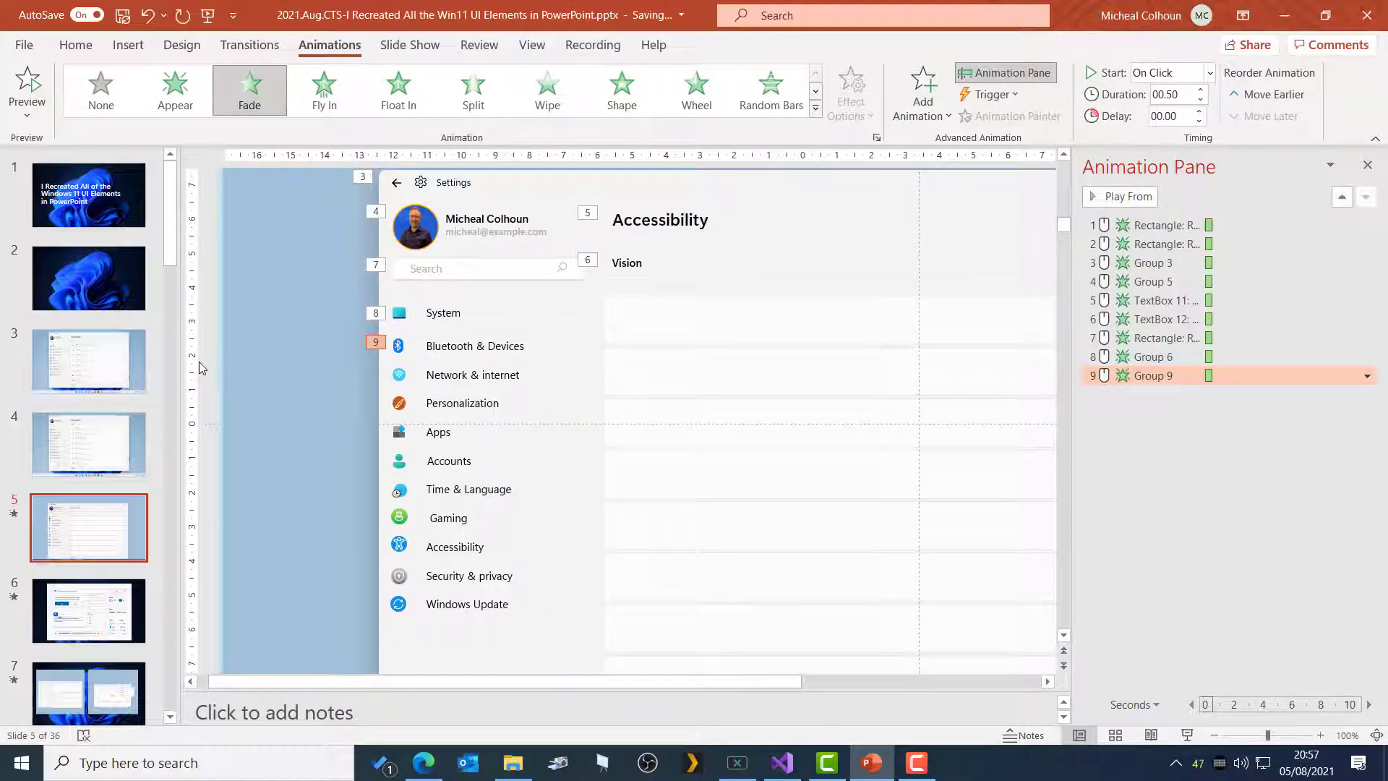
drag(206, 354, 630, 403)
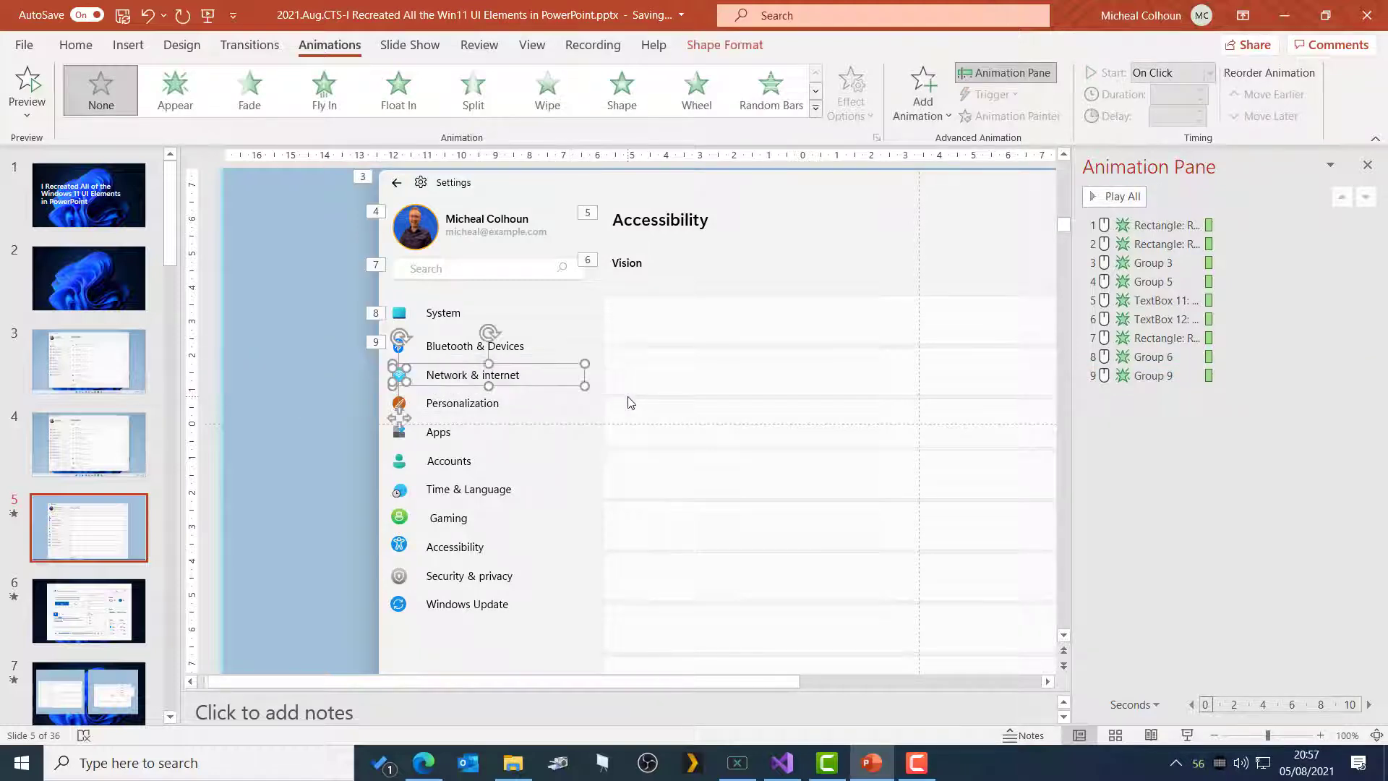
right_click(423, 385)
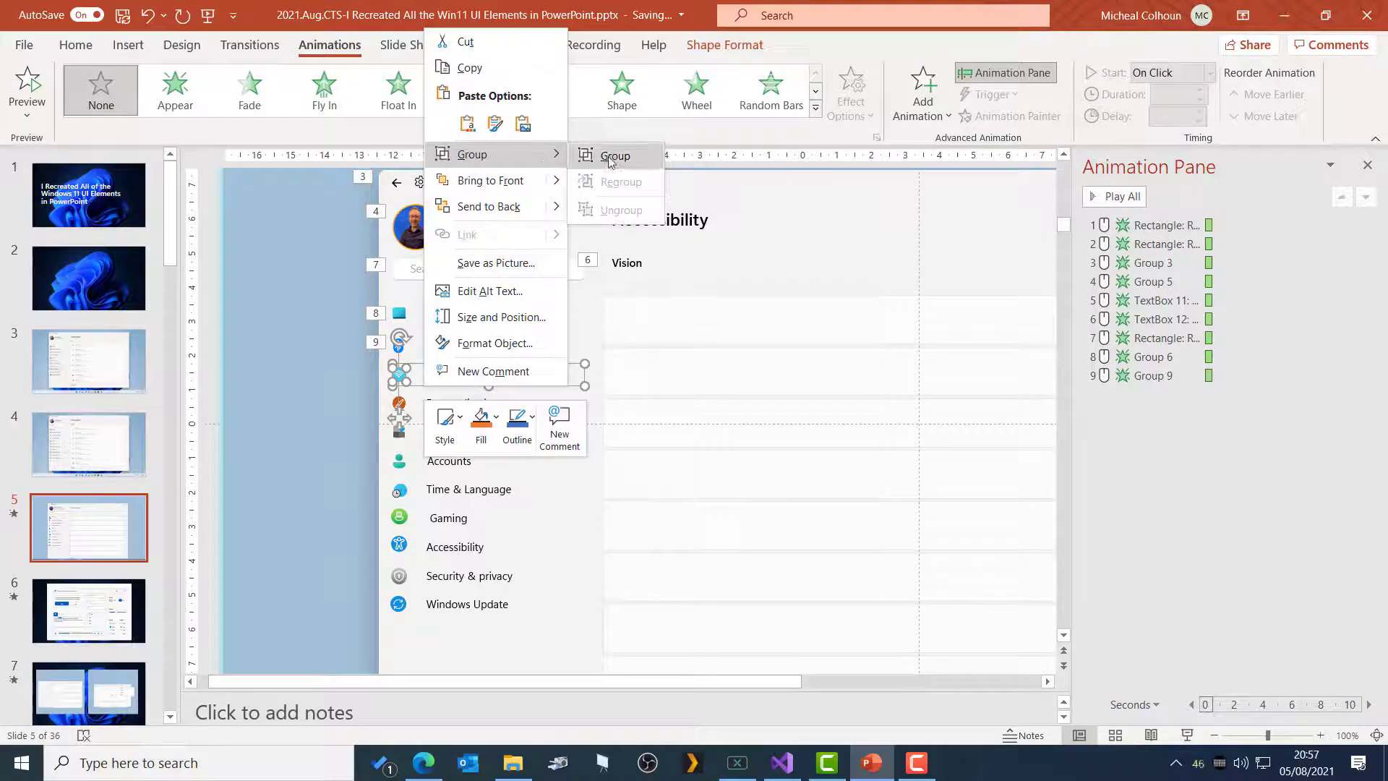
click(615, 156)
click(278, 94)
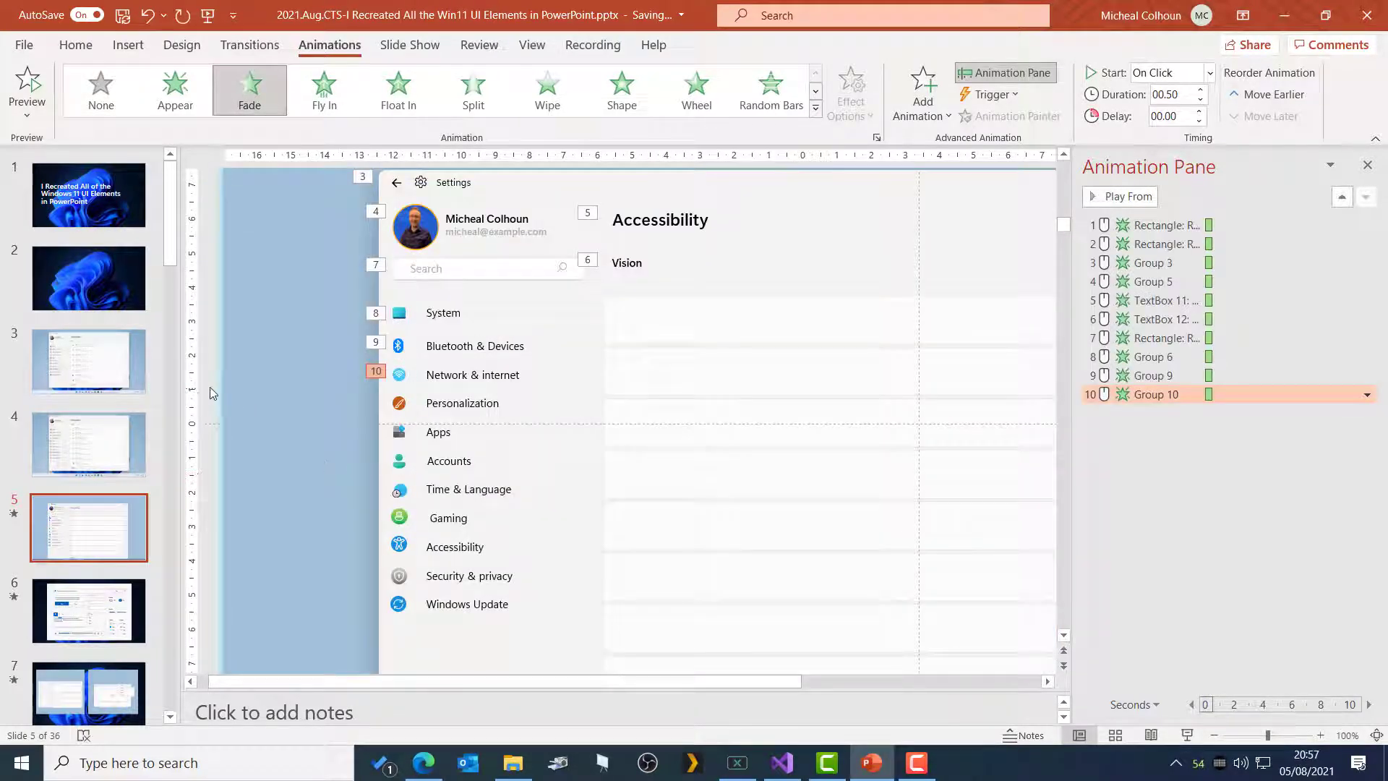
Group the Personalization, Apps and Accounts rows, each with a Fade animation.
drag(206, 384, 629, 442)
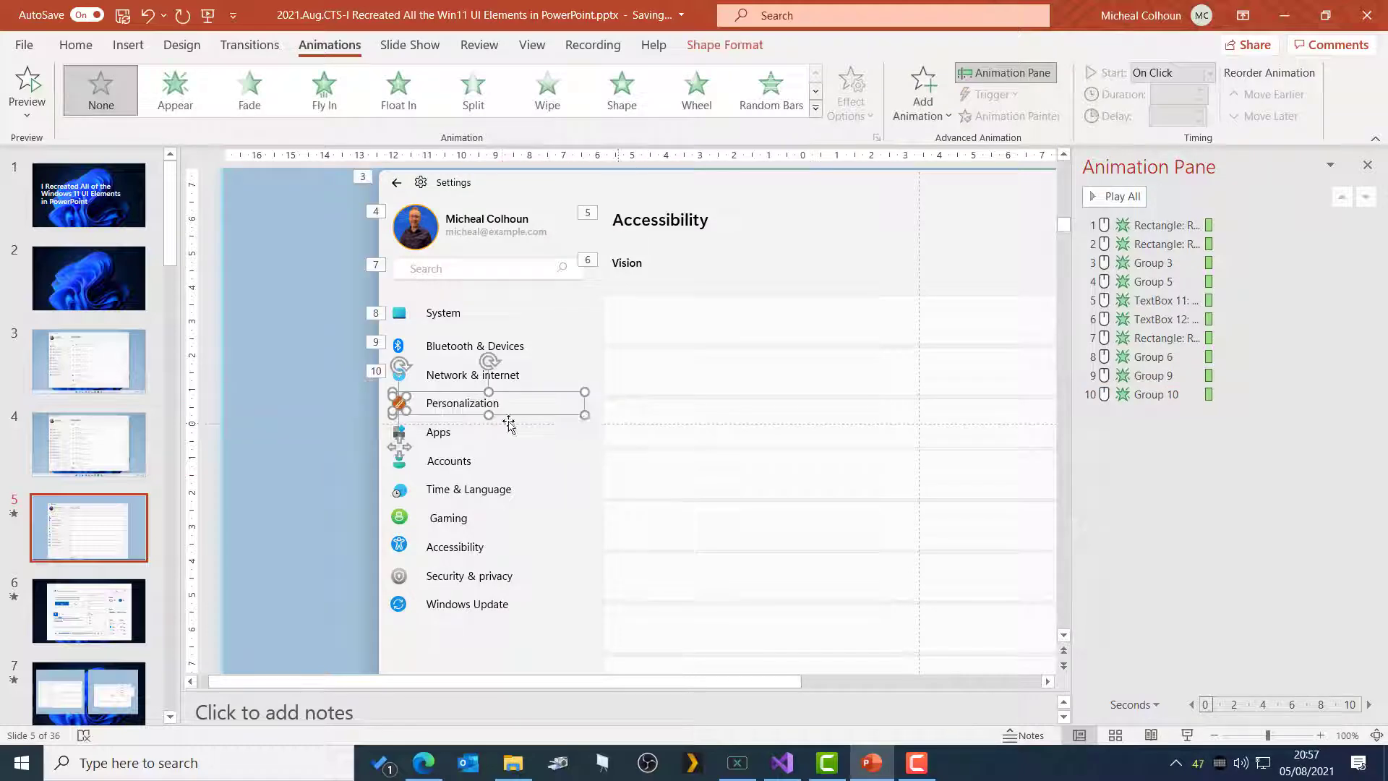
right_click(423, 417)
mouse_move(473, 182)
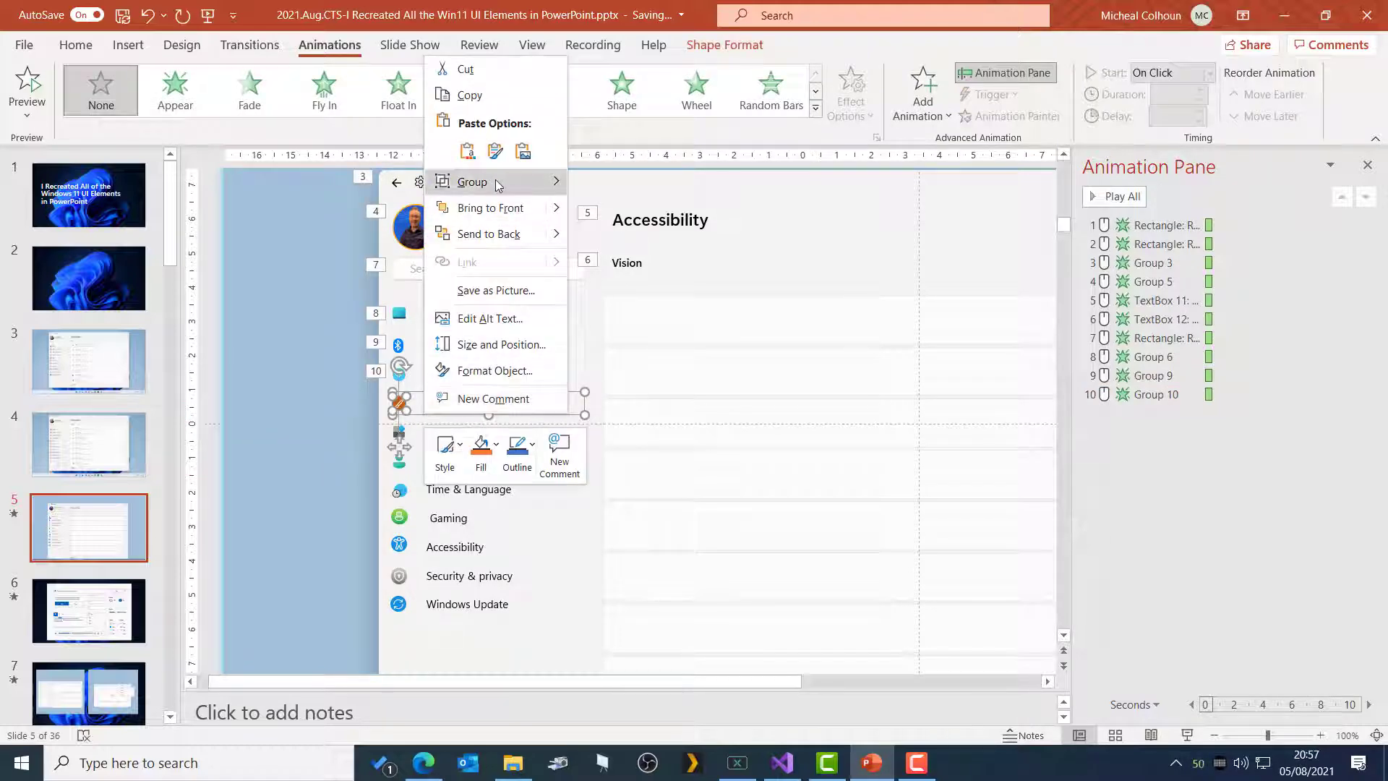
click(605, 183)
click(263, 97)
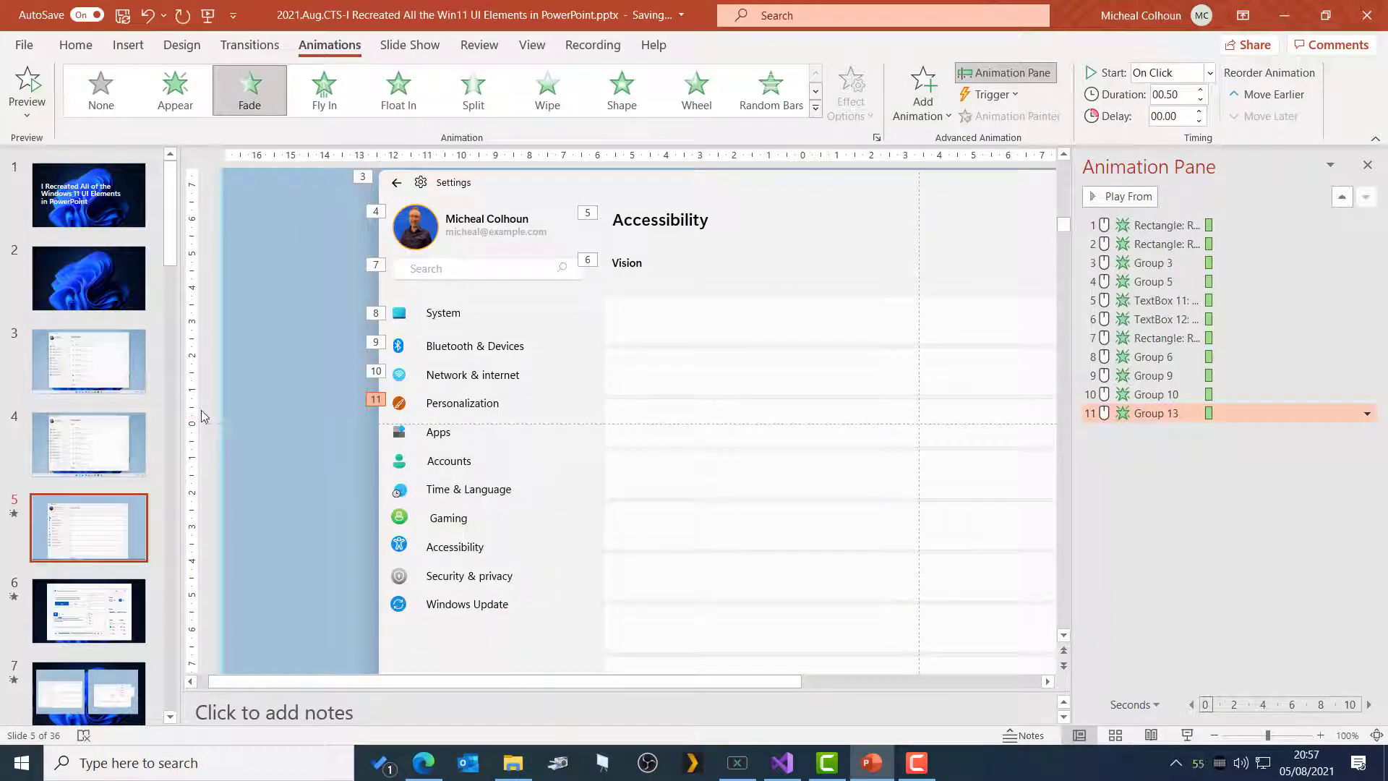
drag(210, 409, 626, 470)
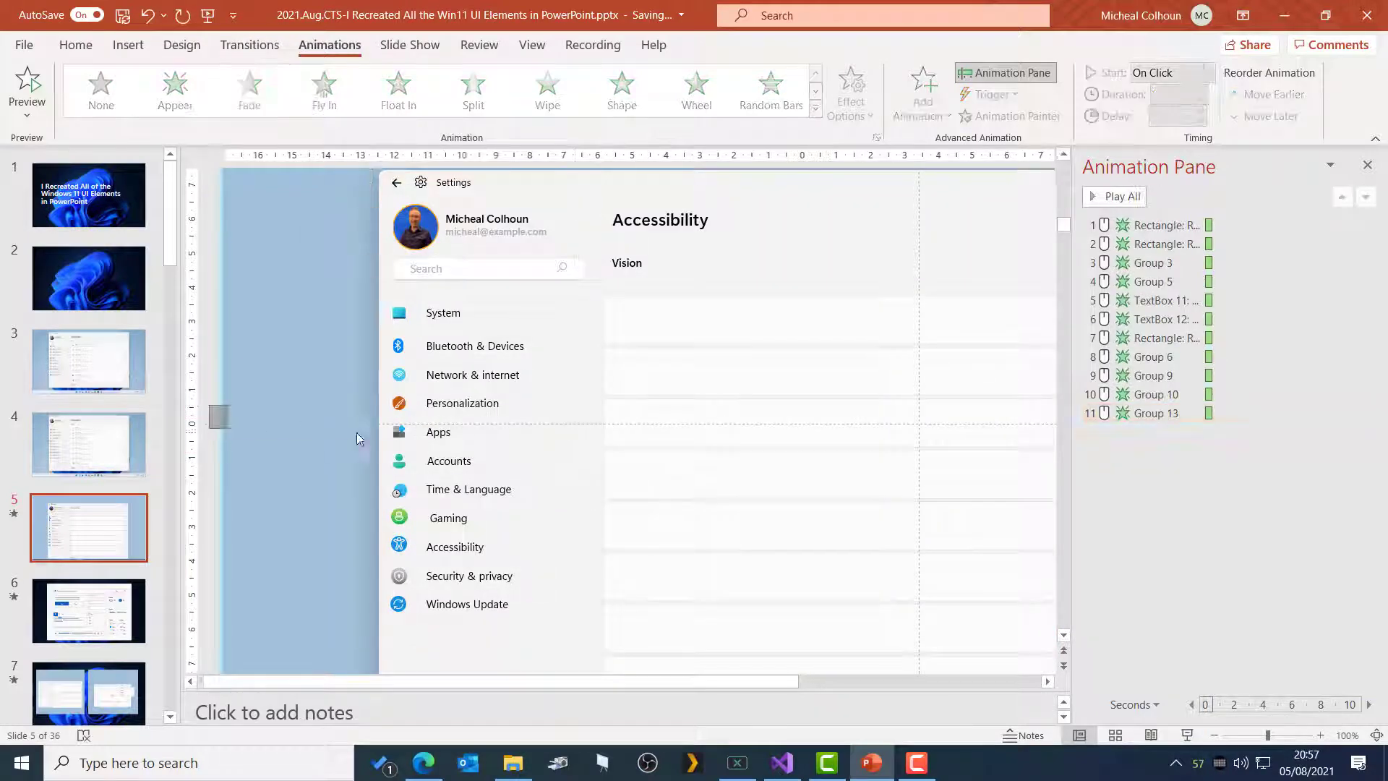
right_click(461, 444)
click(652, 206)
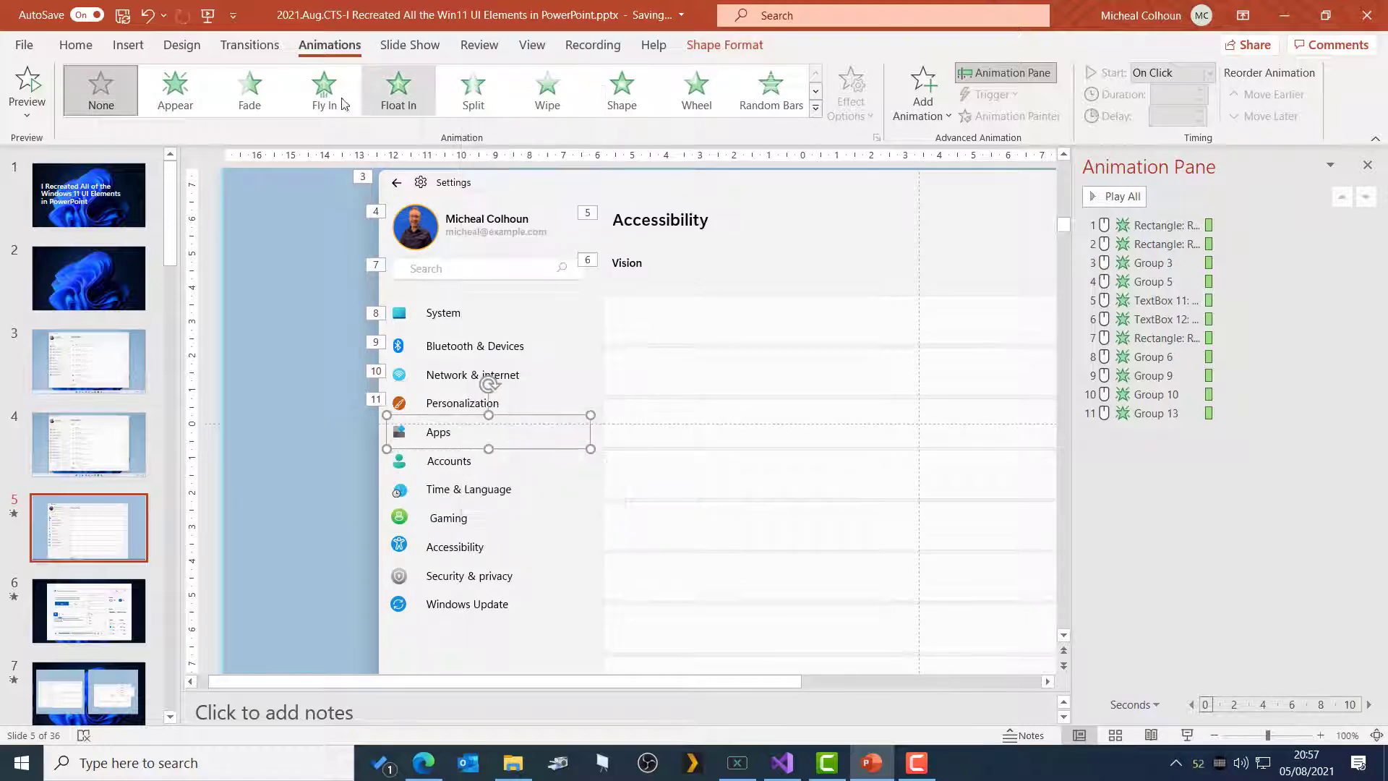
click(249, 91)
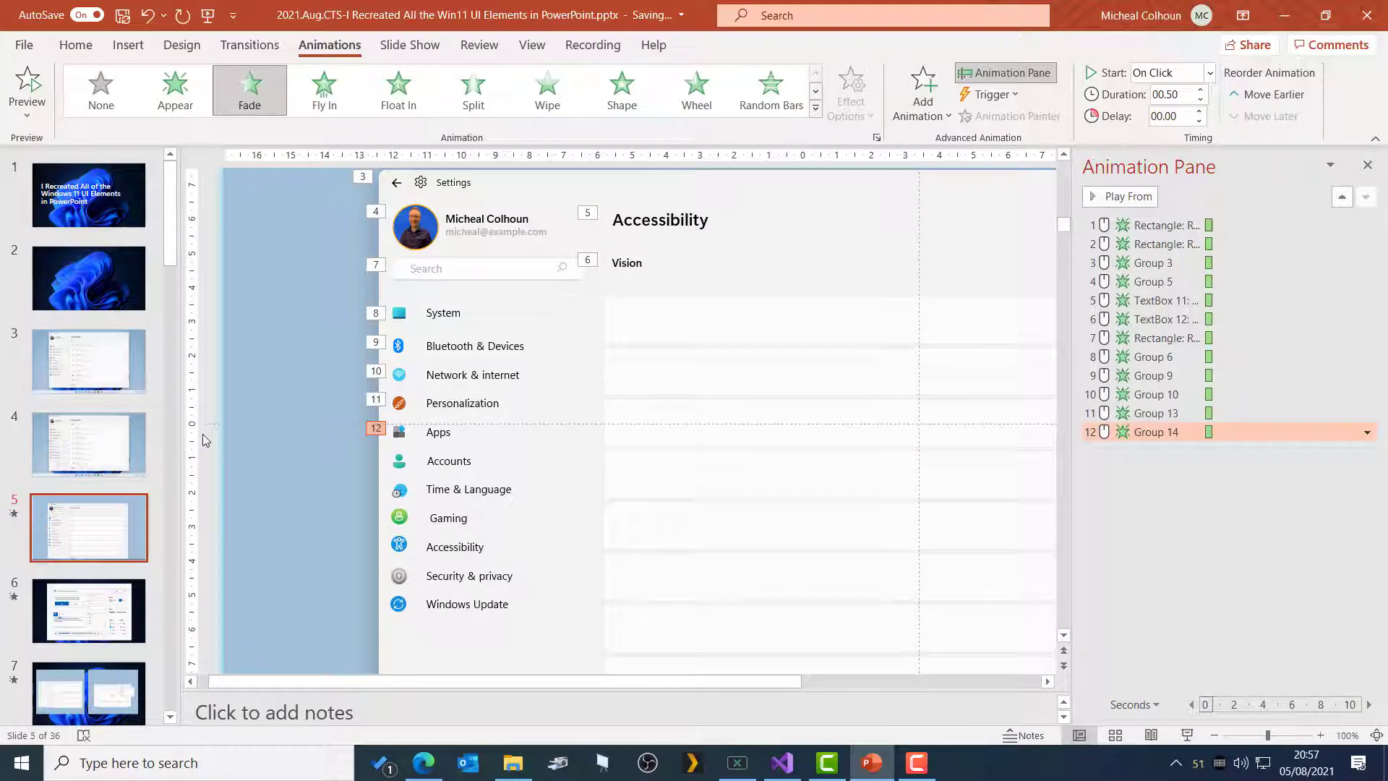
drag(205, 436, 654, 490)
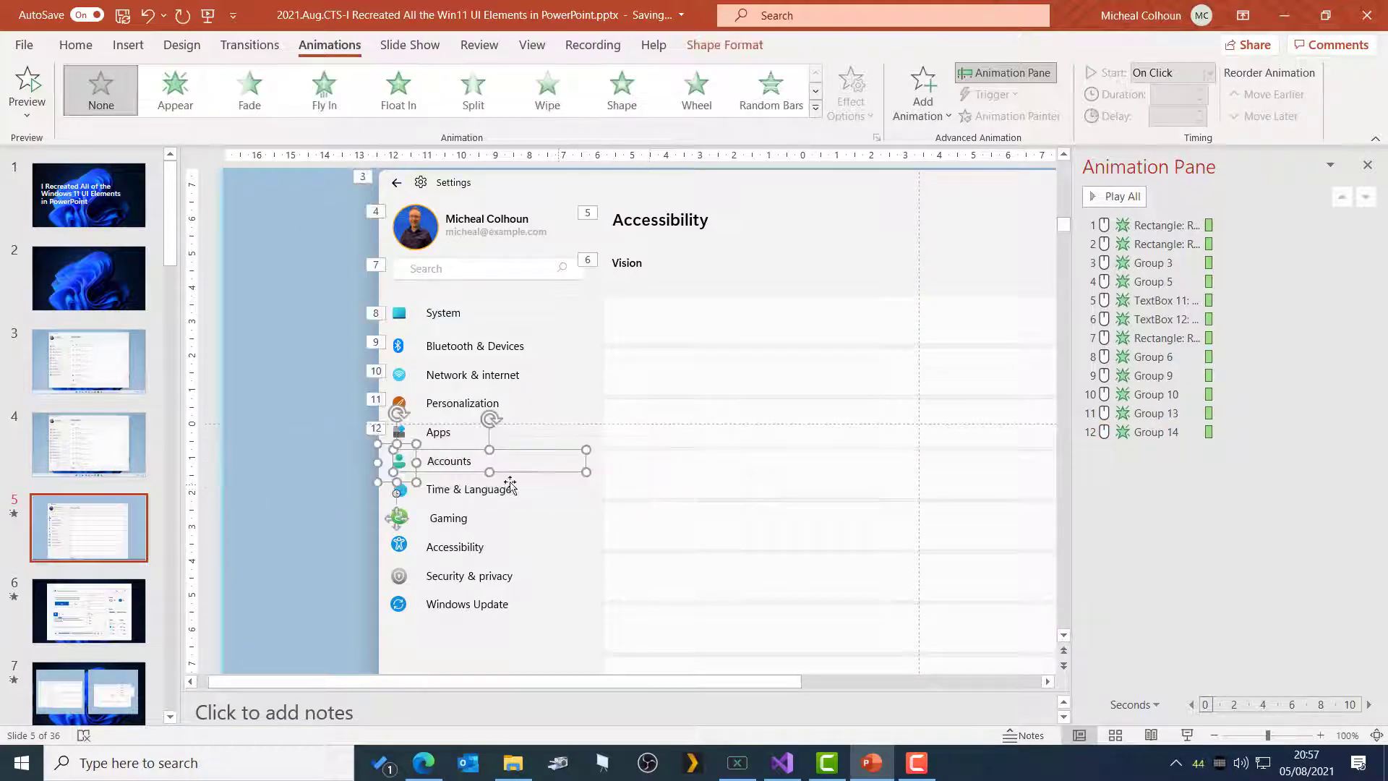
right_click(462, 476)
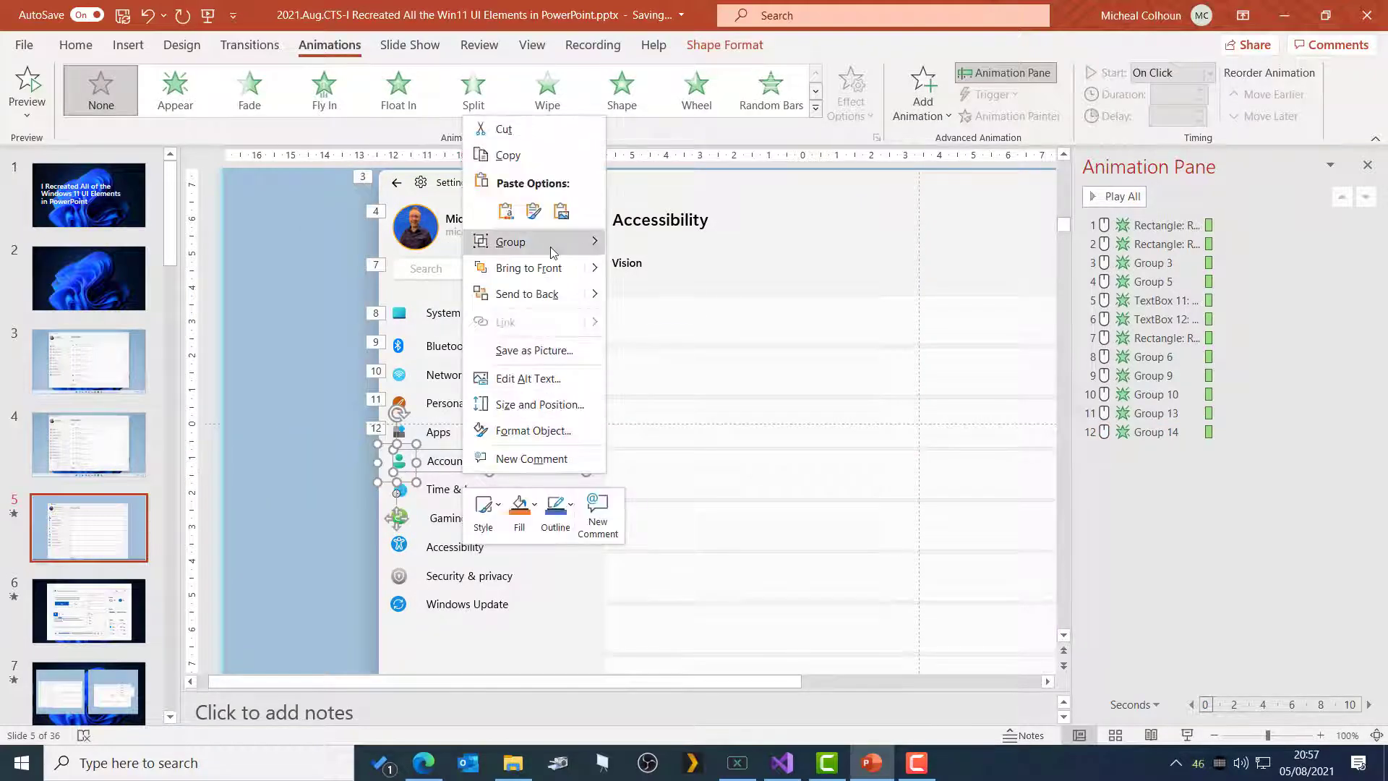
click(640, 241)
click(261, 100)
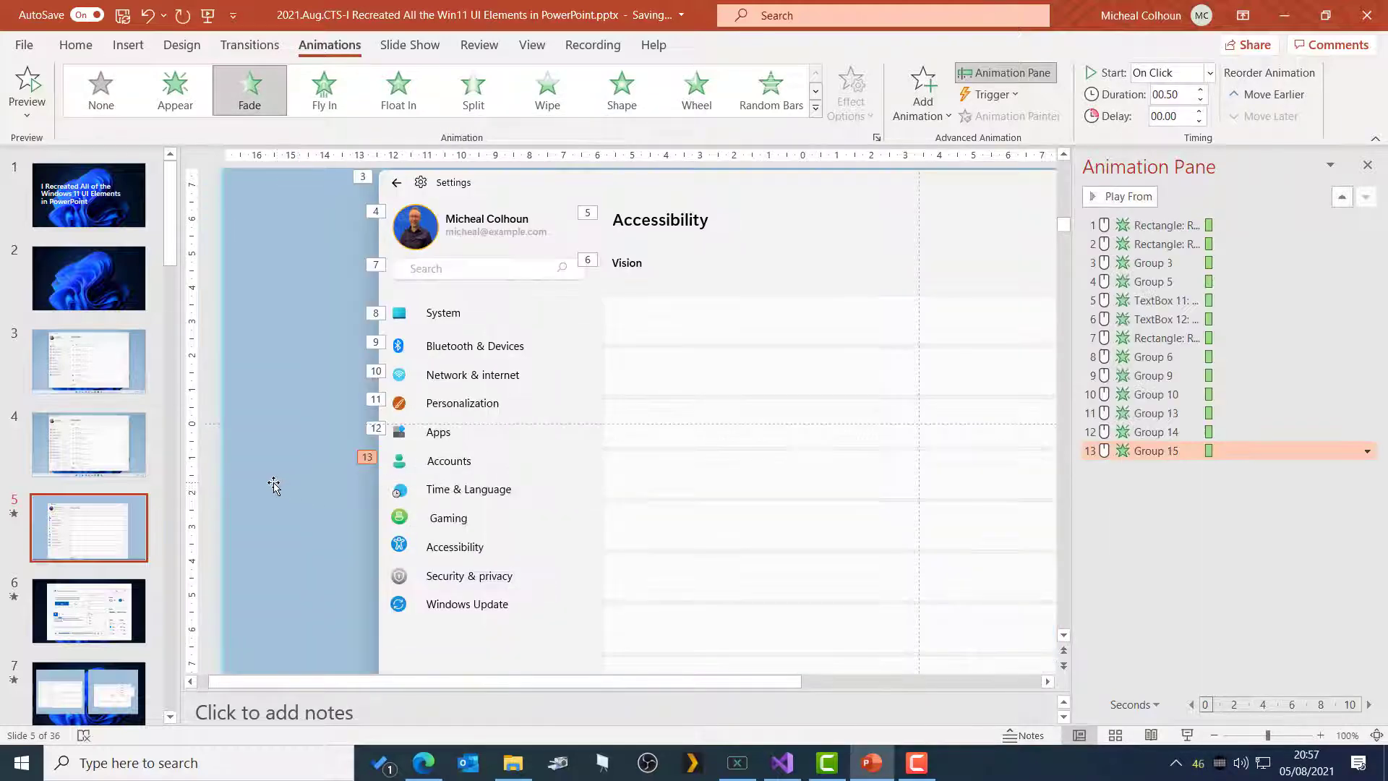
Group the Time & Language and Gaming rows and give each a Fade animation.
drag(205, 468, 620, 527)
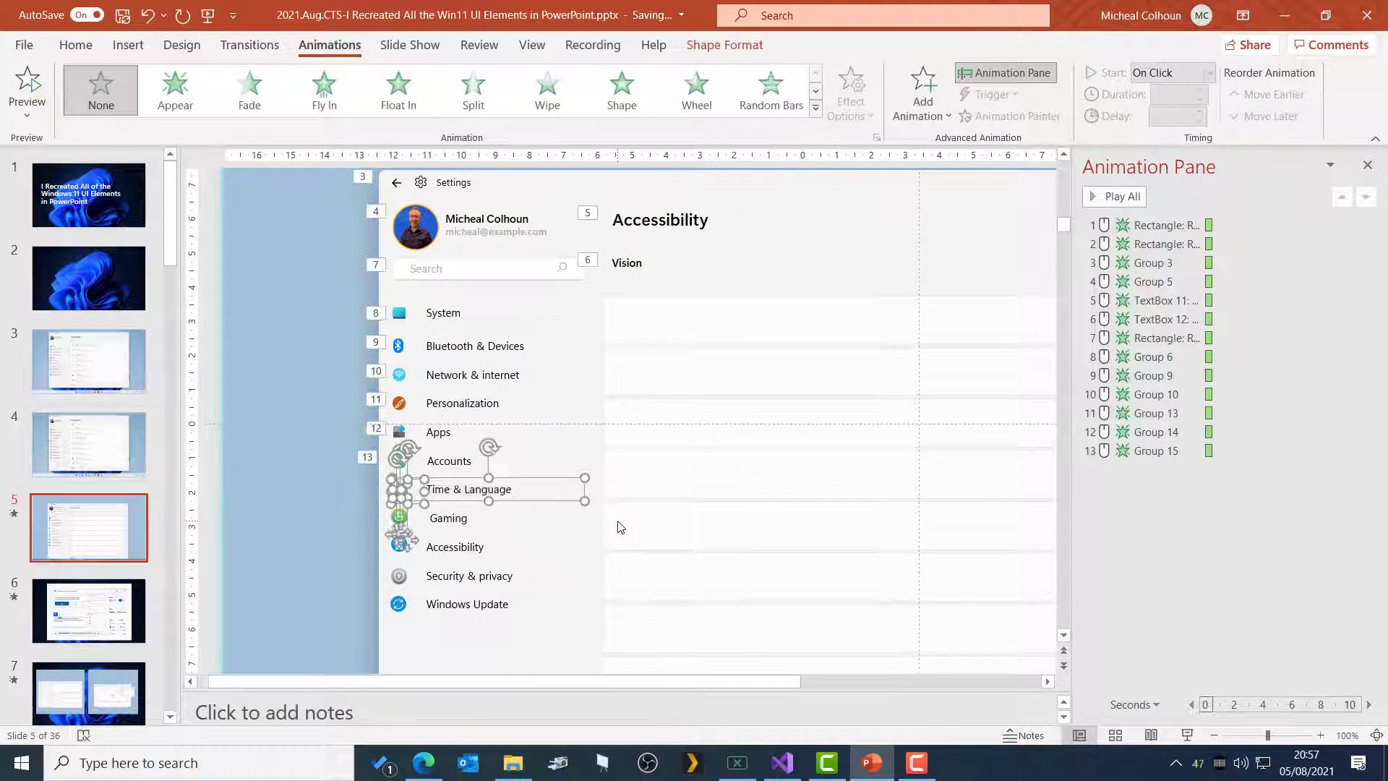
right_click(512, 504)
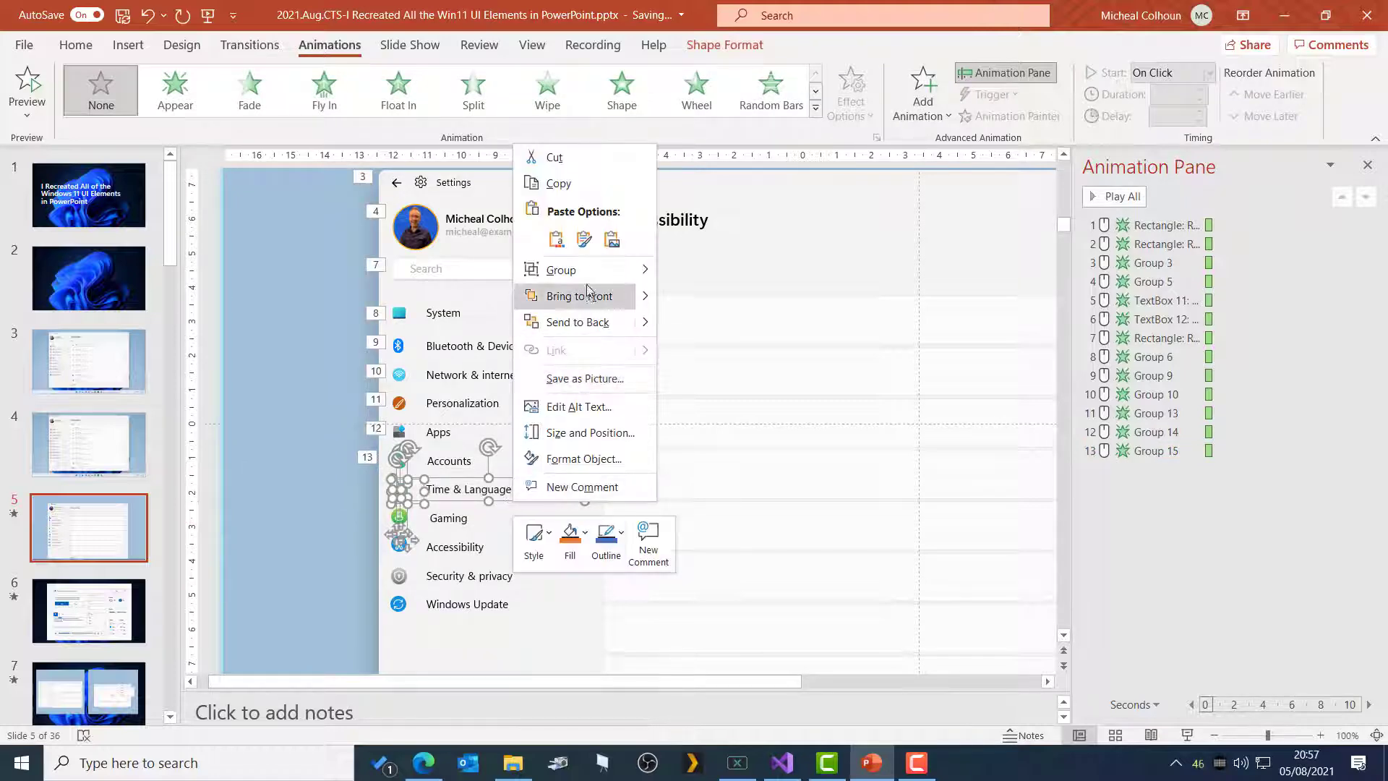
click(684, 268)
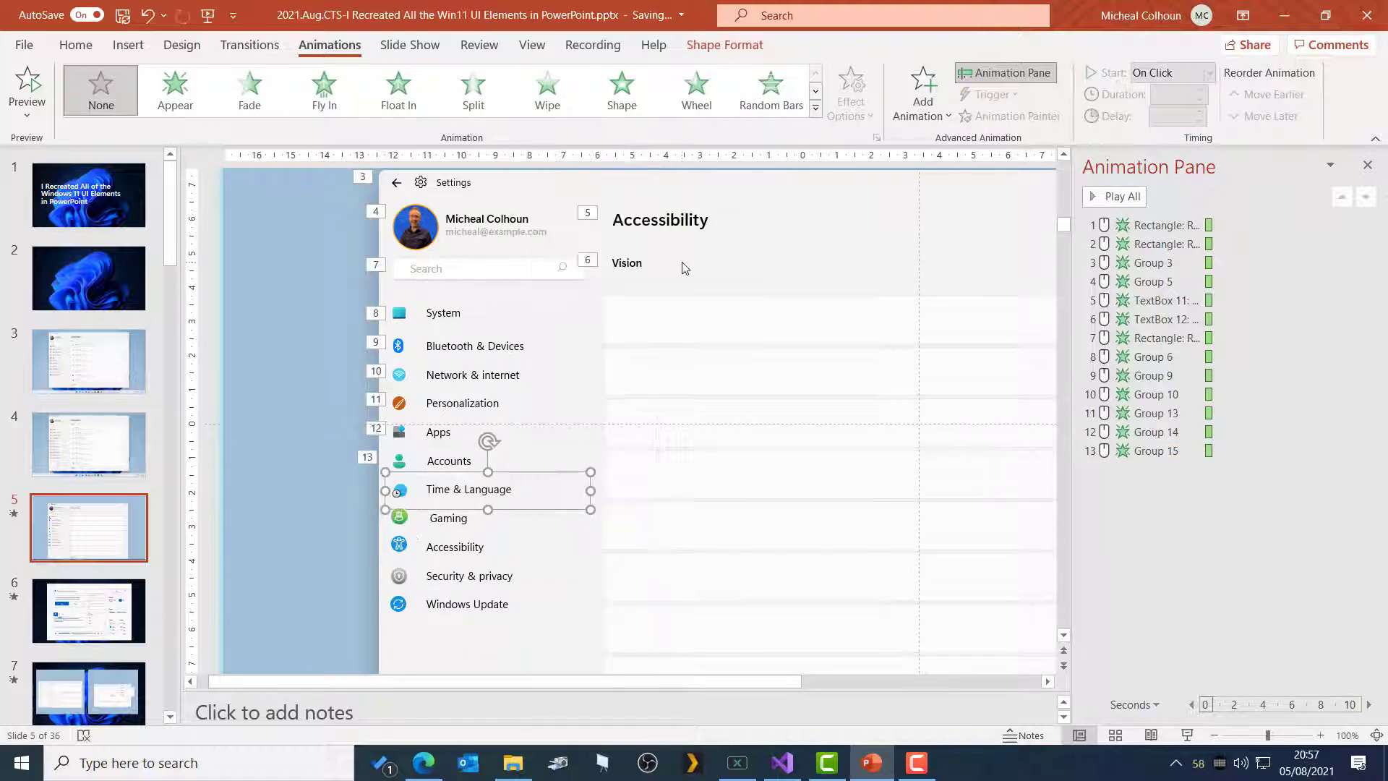
click(242, 99)
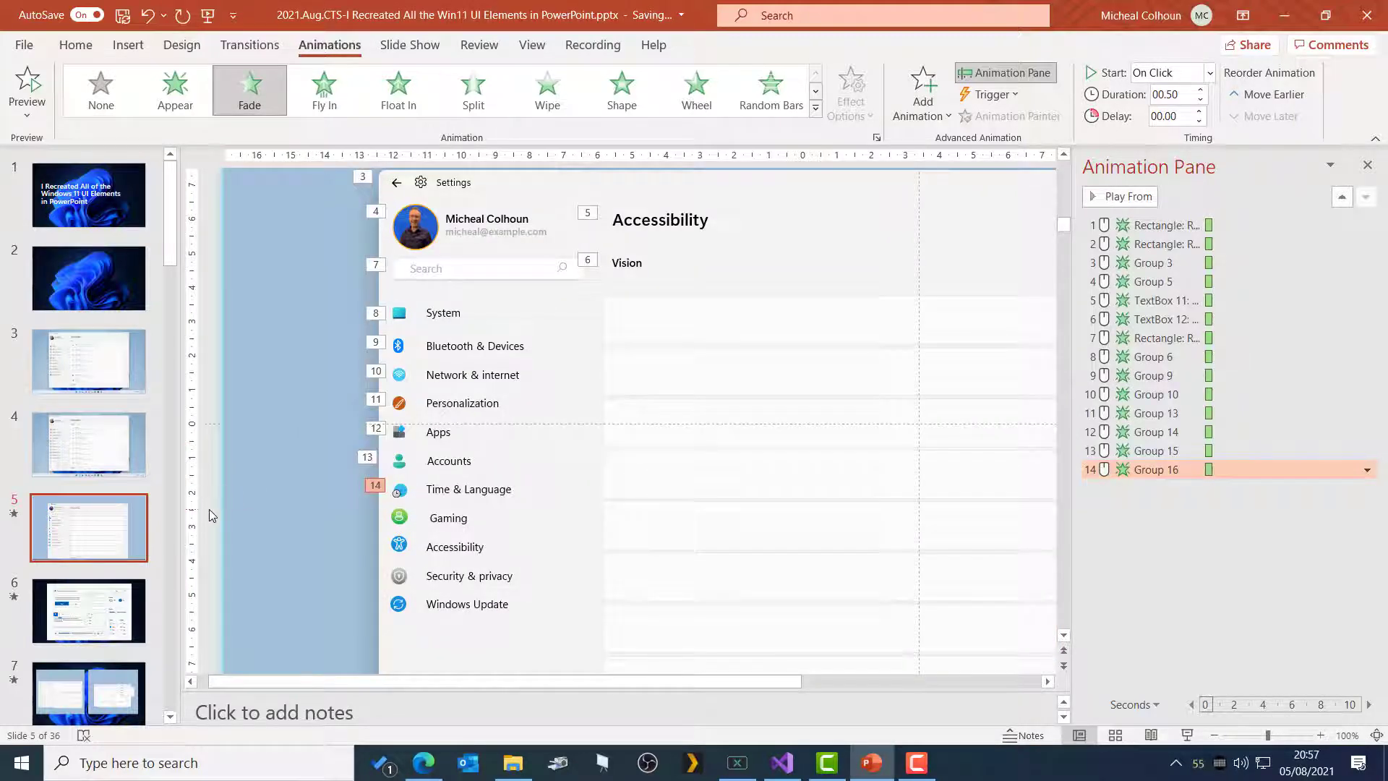
mouse_move(207, 507)
mouse_down()
mouse_move(671, 555)
mouse_move(635, 548)
mouse_up()
shift+click(448, 522)
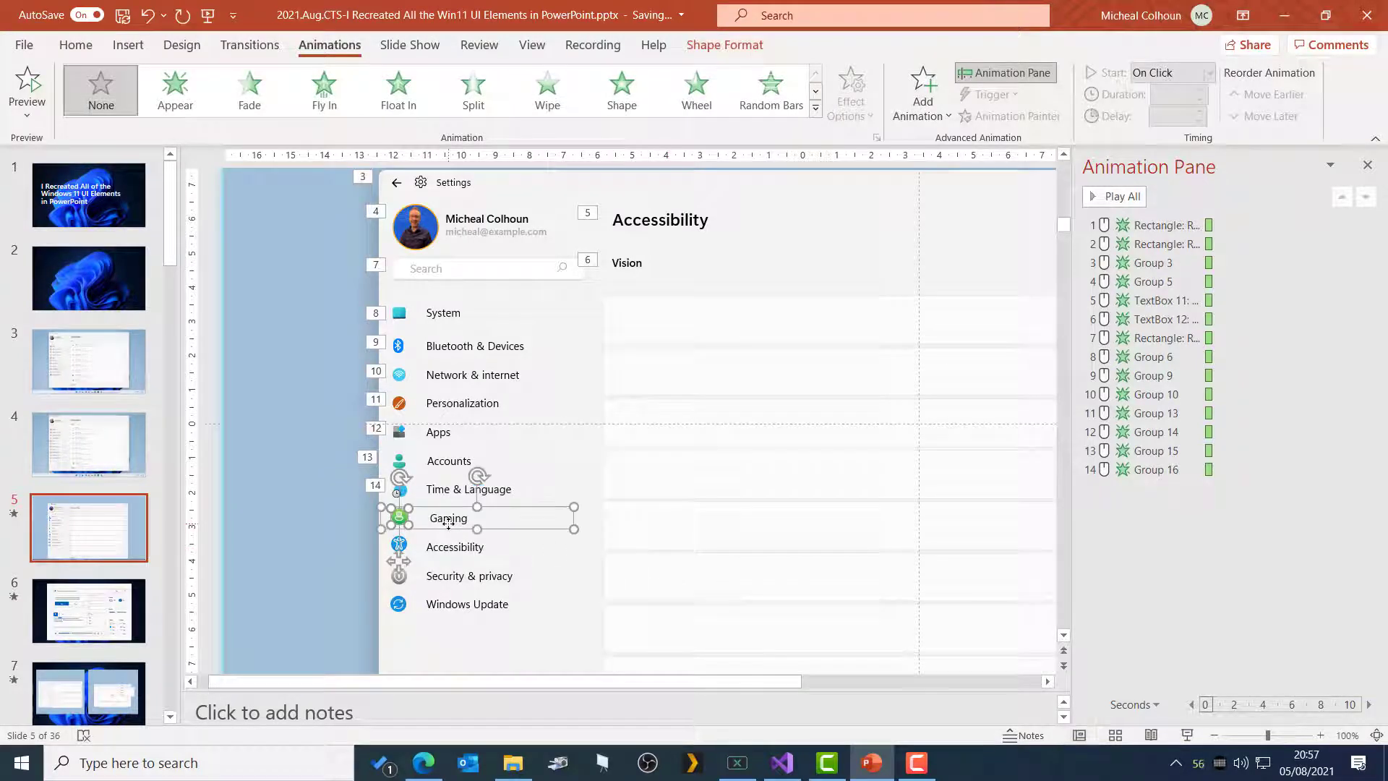
right_click(440, 531)
mouse_move(489, 296)
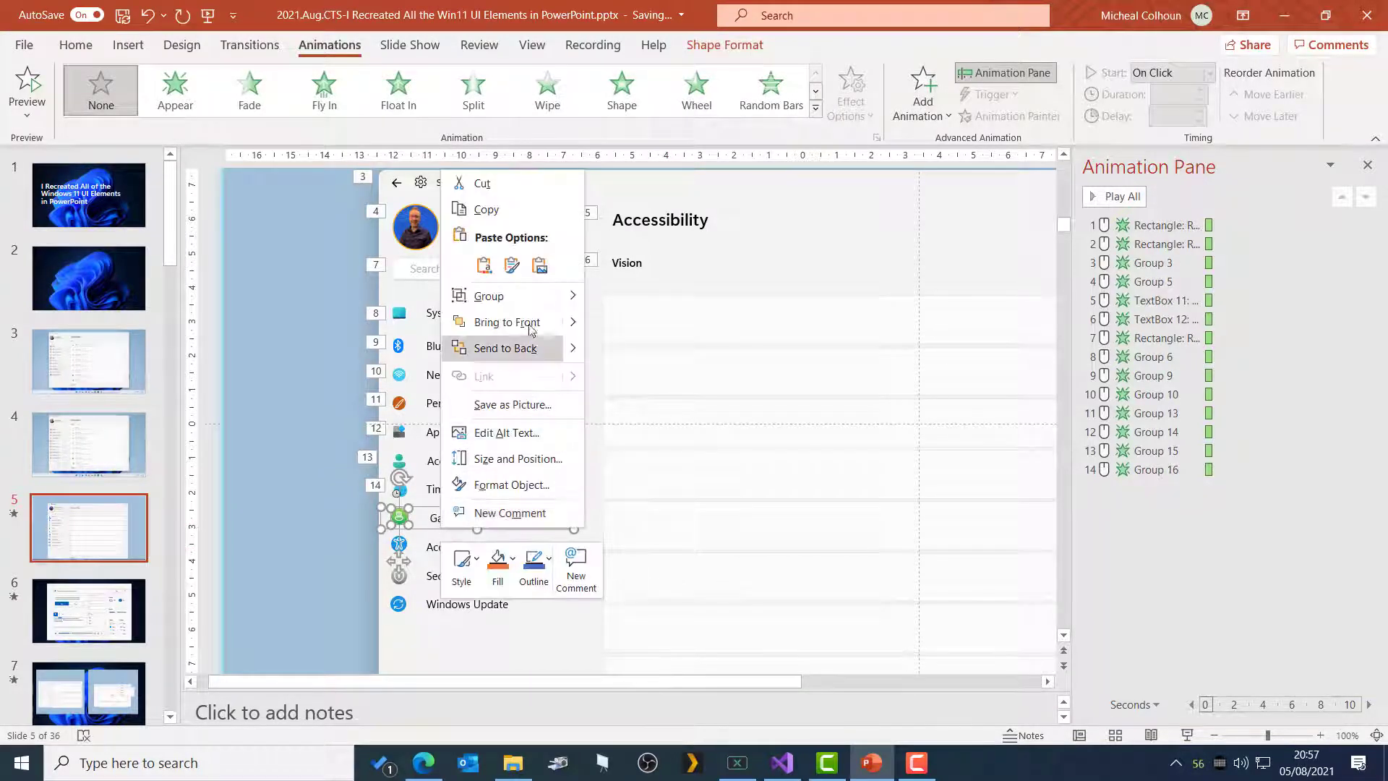
click(623, 297)
click(250, 90)
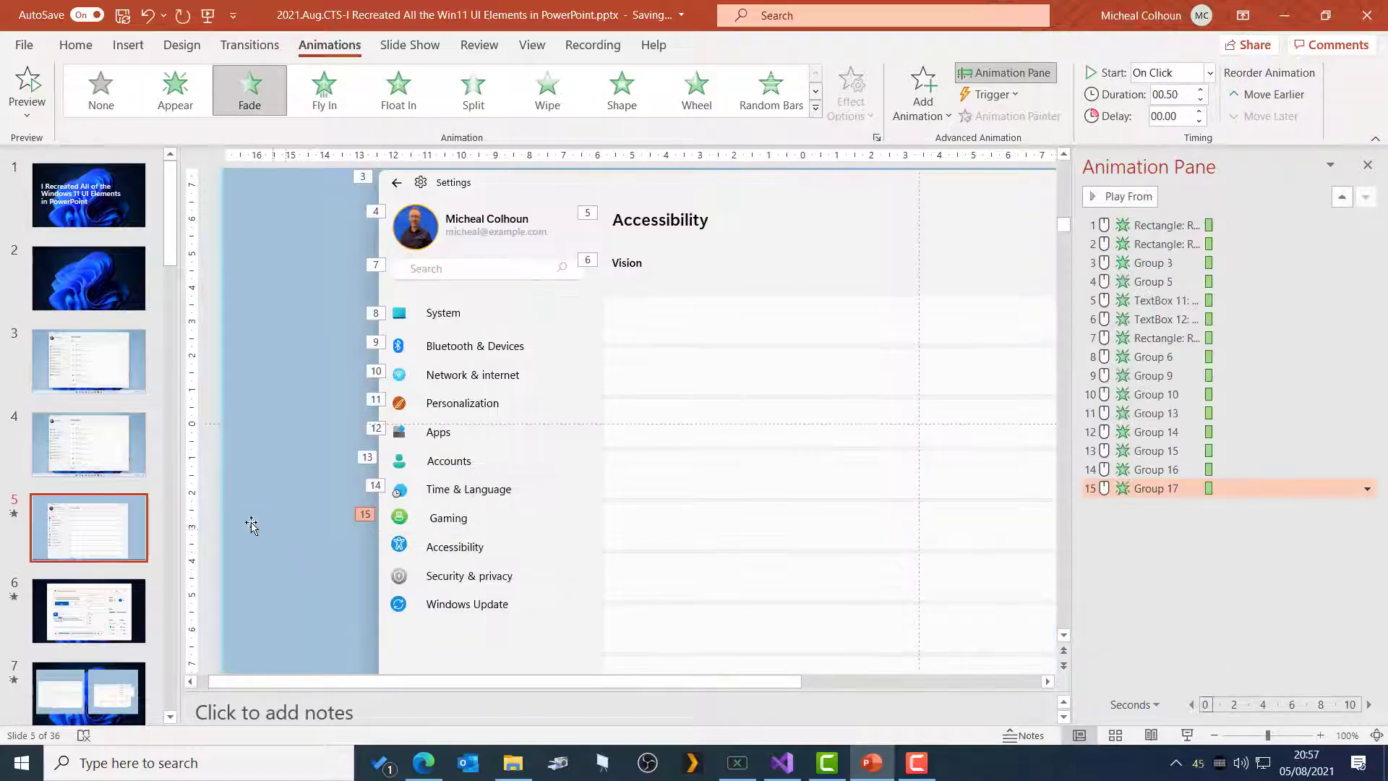
Group the Accessibility and Security & privacy icons with their labels, each fading in.
click(412, 545)
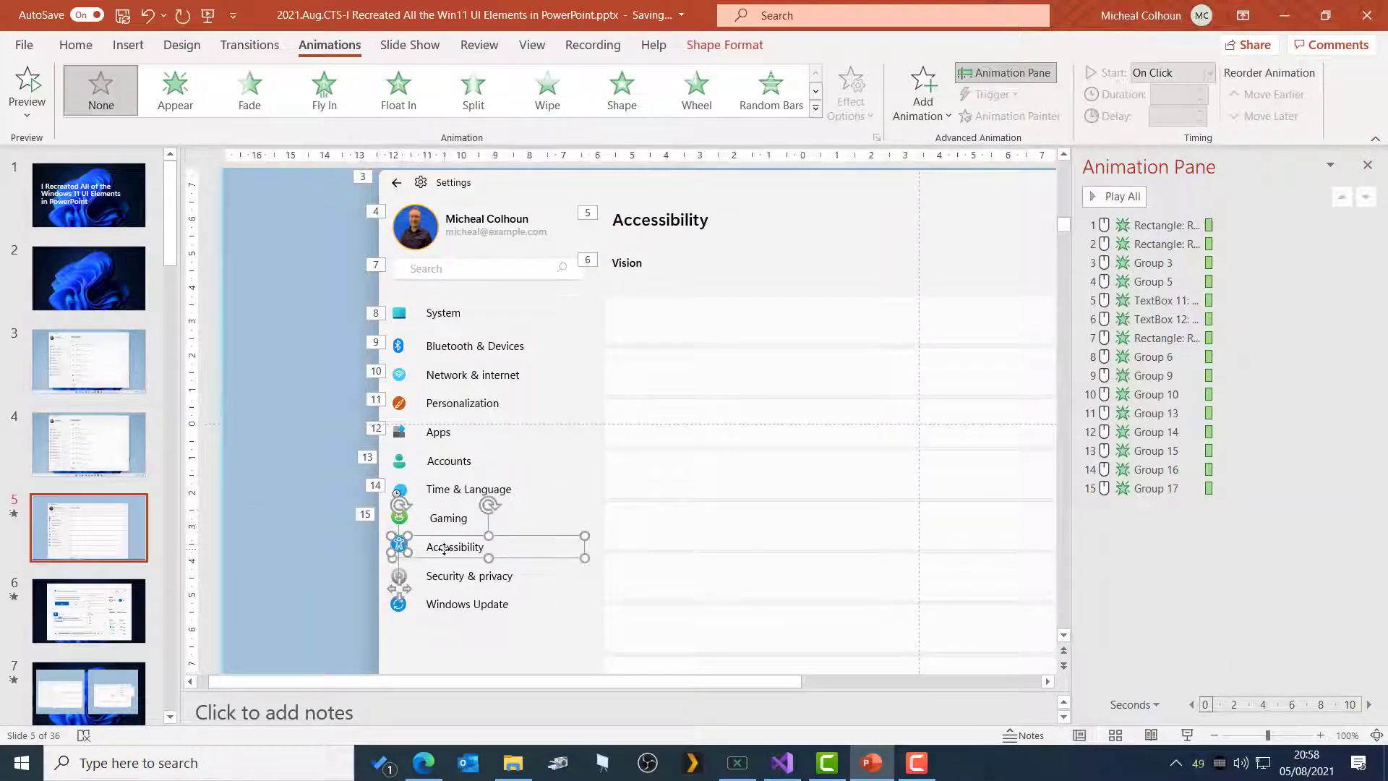
right_click(449, 539)
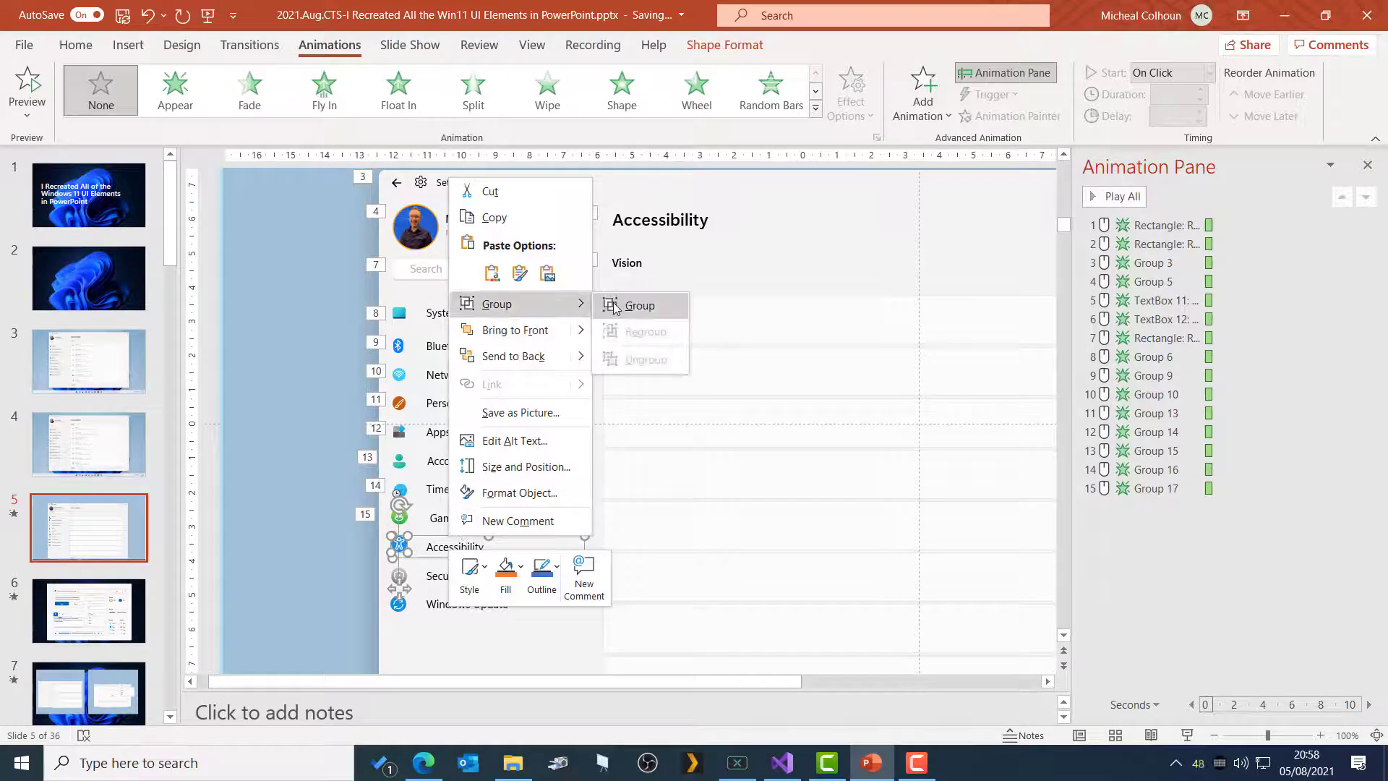
click(621, 305)
click(249, 91)
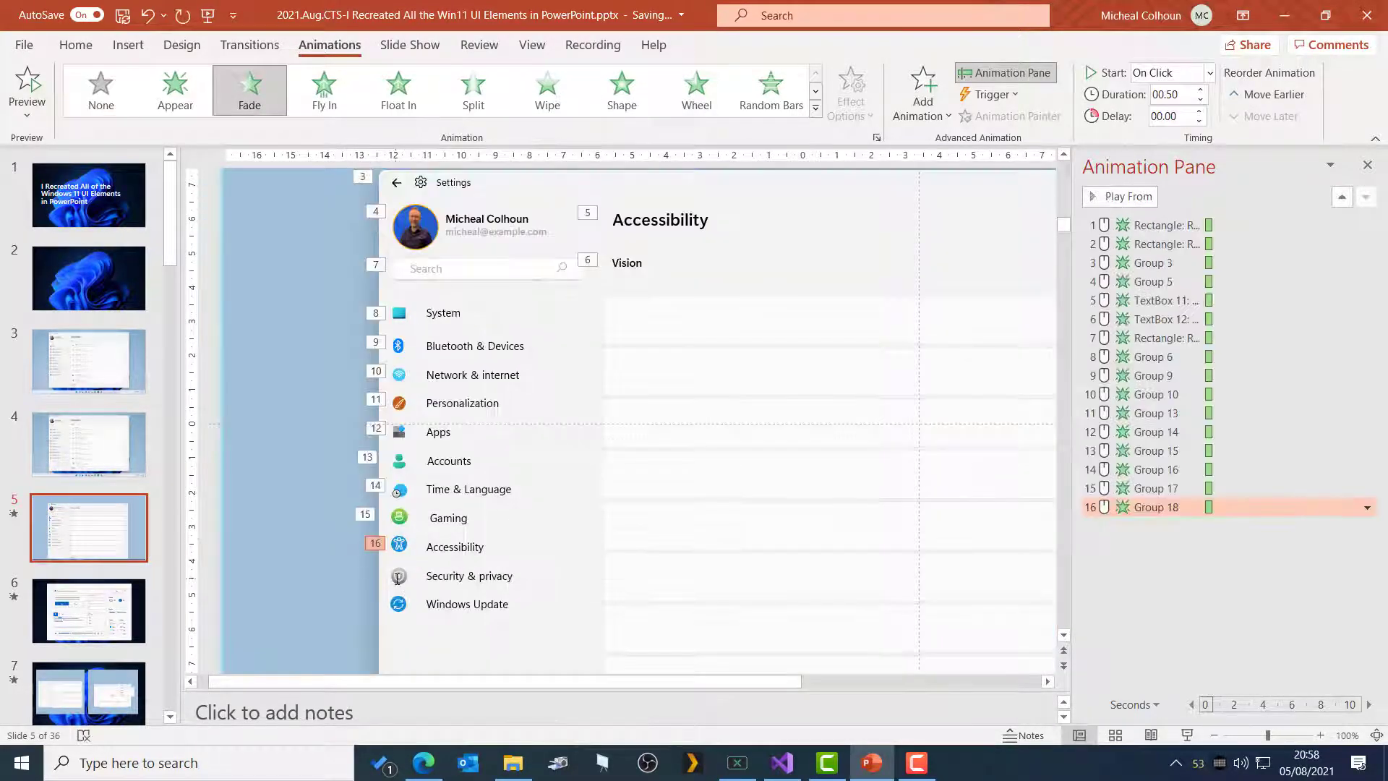
click(397, 578)
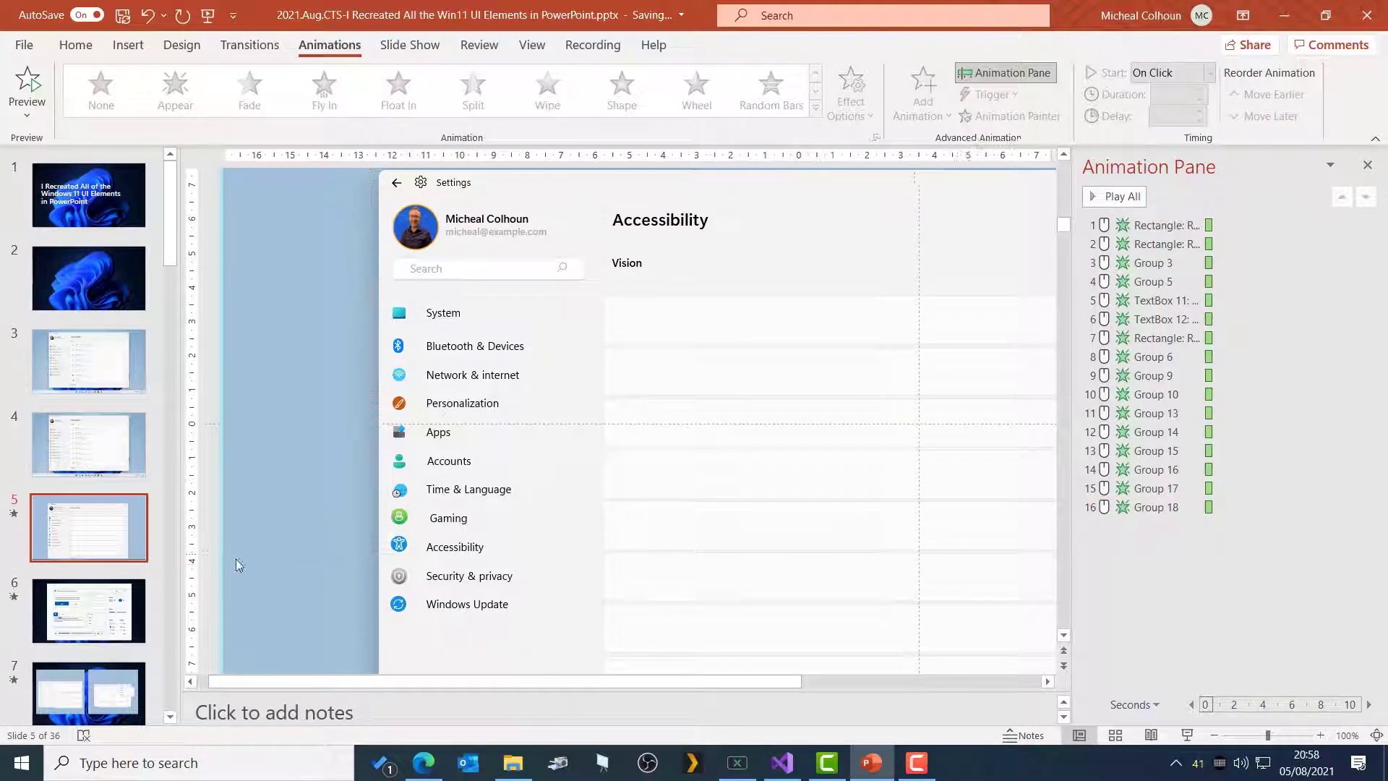
drag(204, 552, 616, 609)
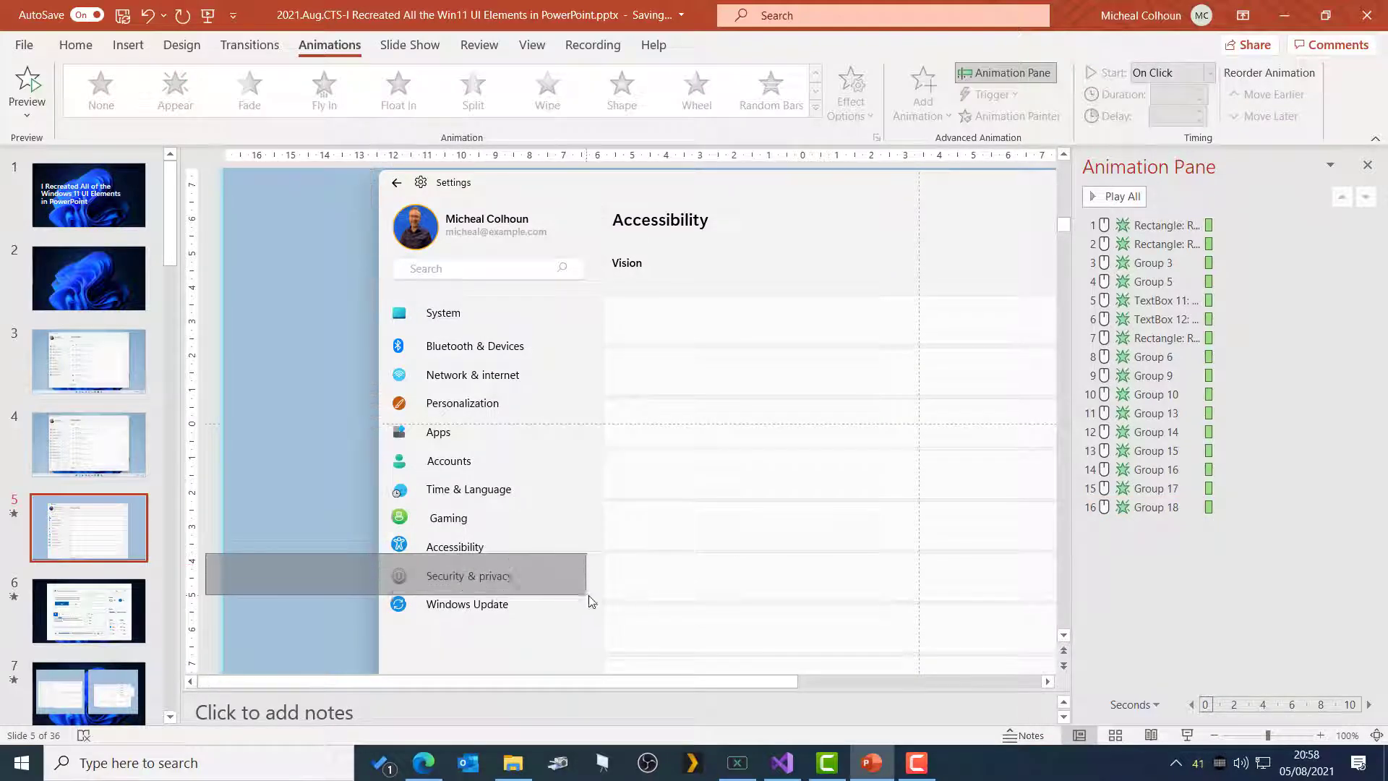
right_click(531, 561)
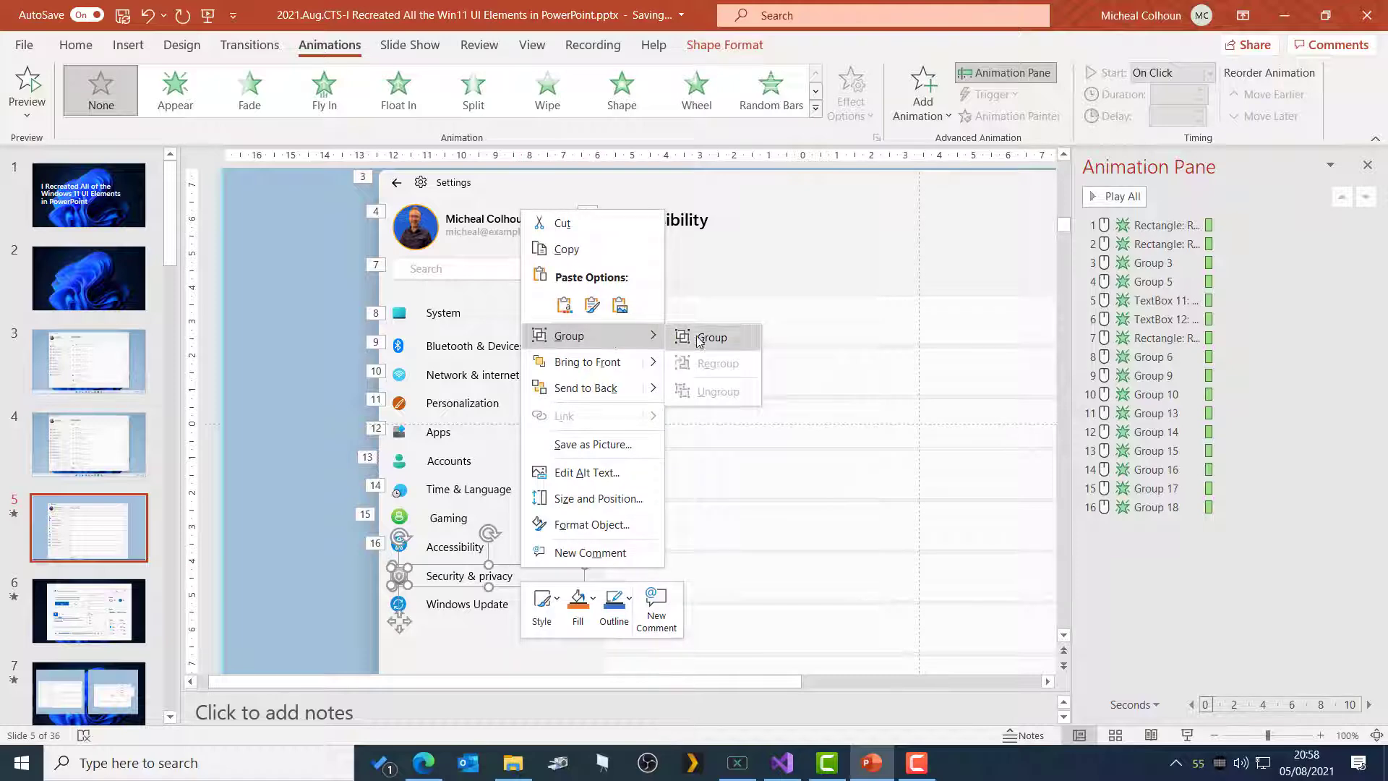
click(701, 334)
click(283, 112)
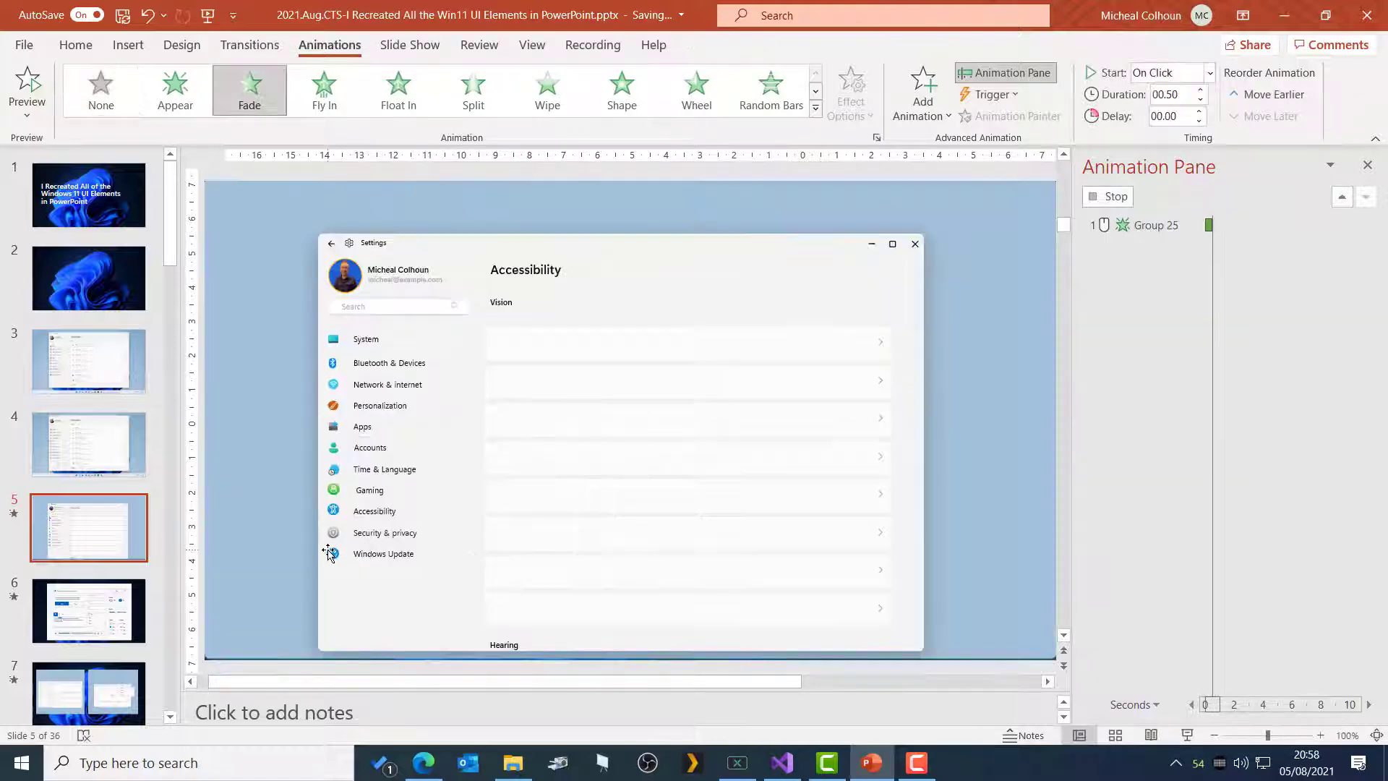
Group the Windows Update icon and label and give it a Fade animation.
click(400, 607)
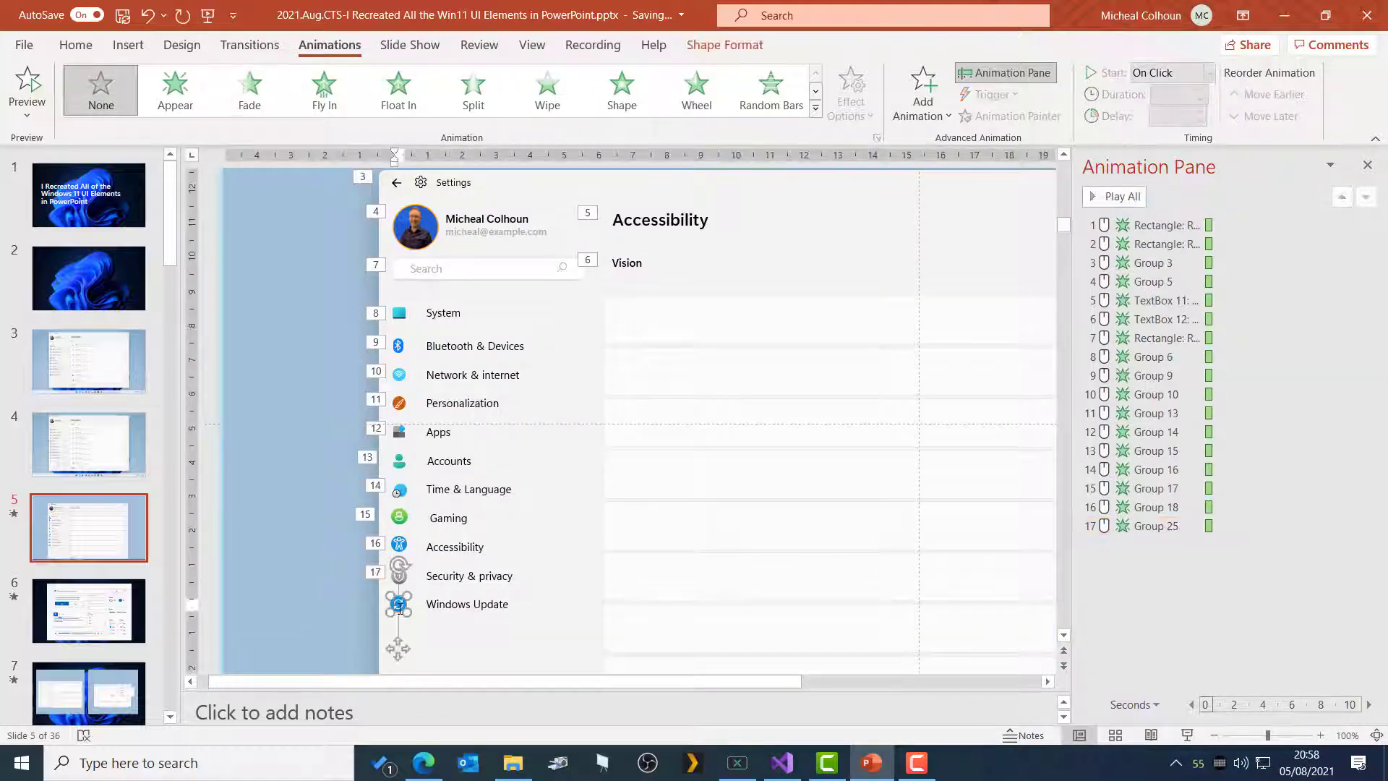
shift+click(447, 611)
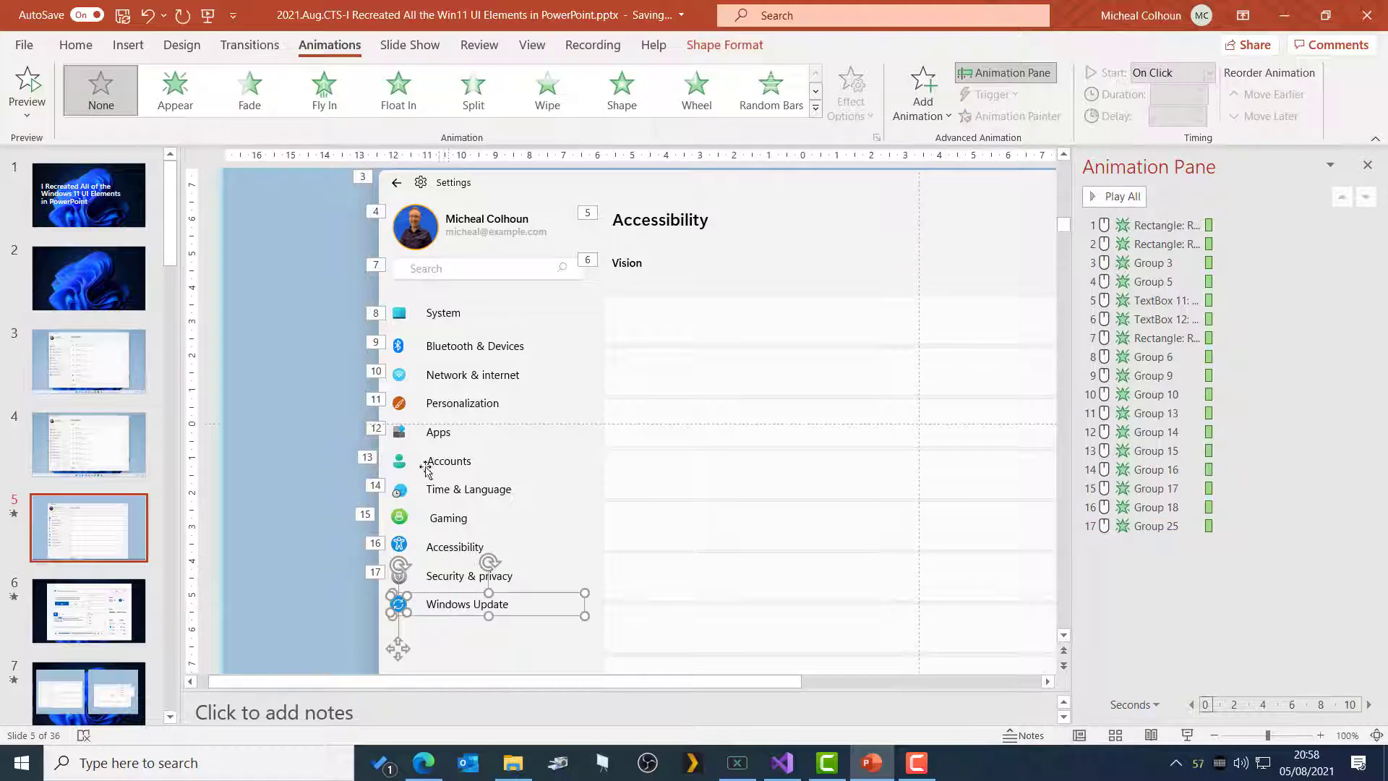
right_click(456, 620)
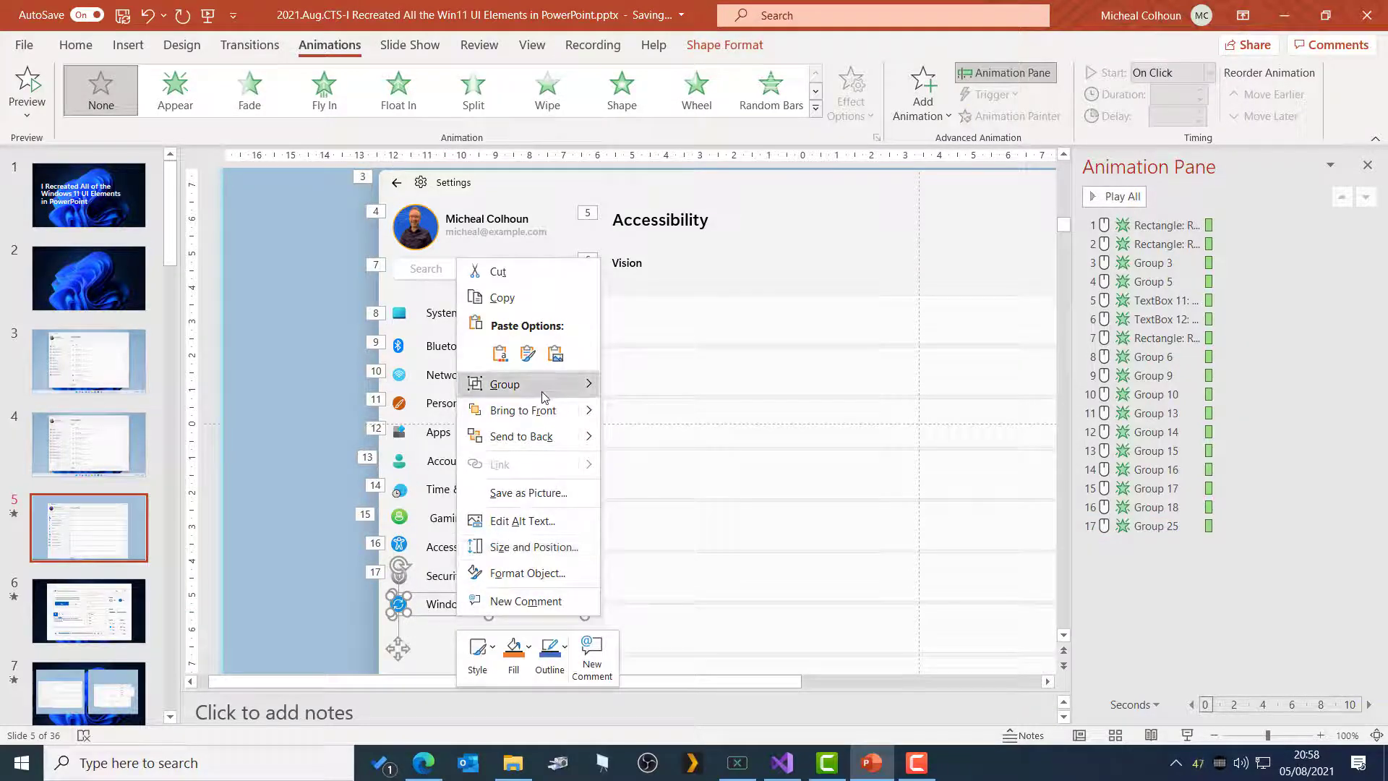
click(635, 393)
click(249, 89)
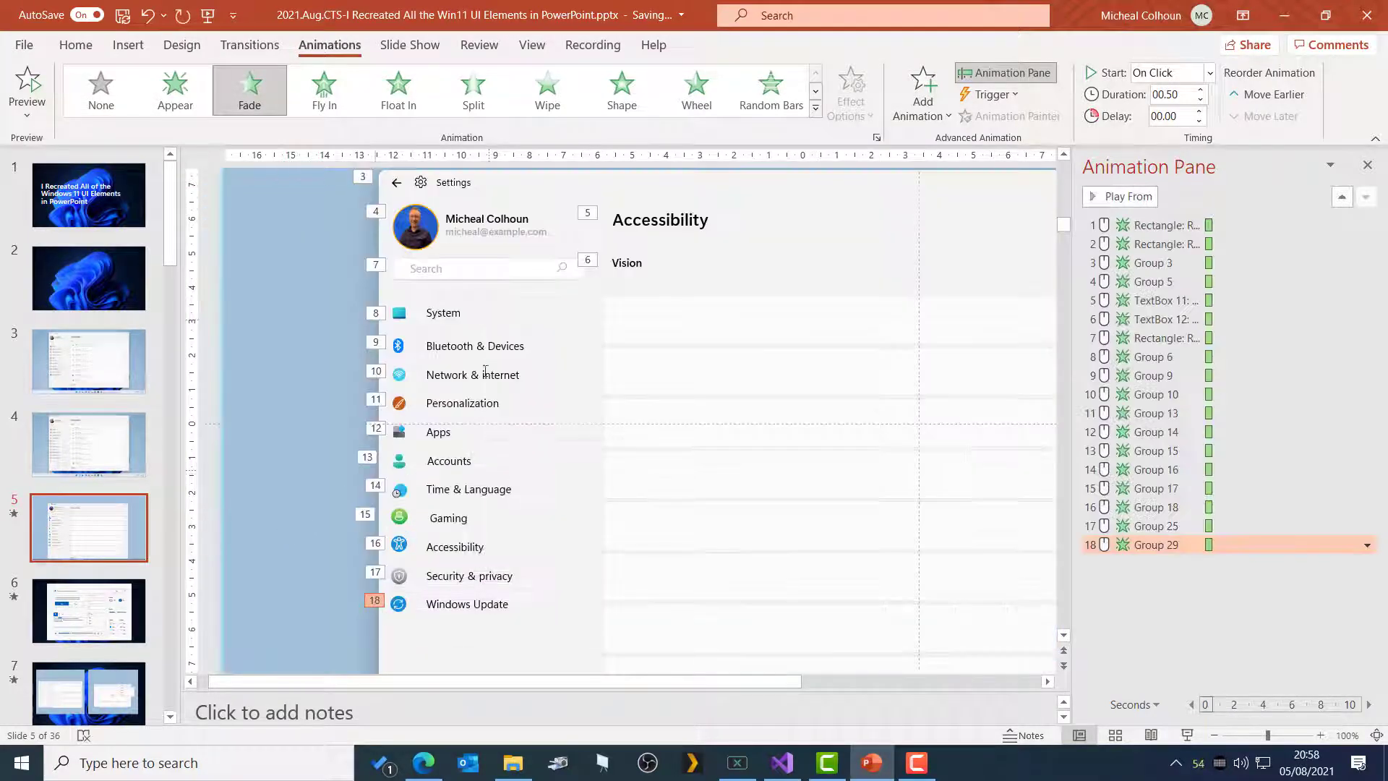
Give the first four row rectangles under Vision a Fade animation.
click(653, 308)
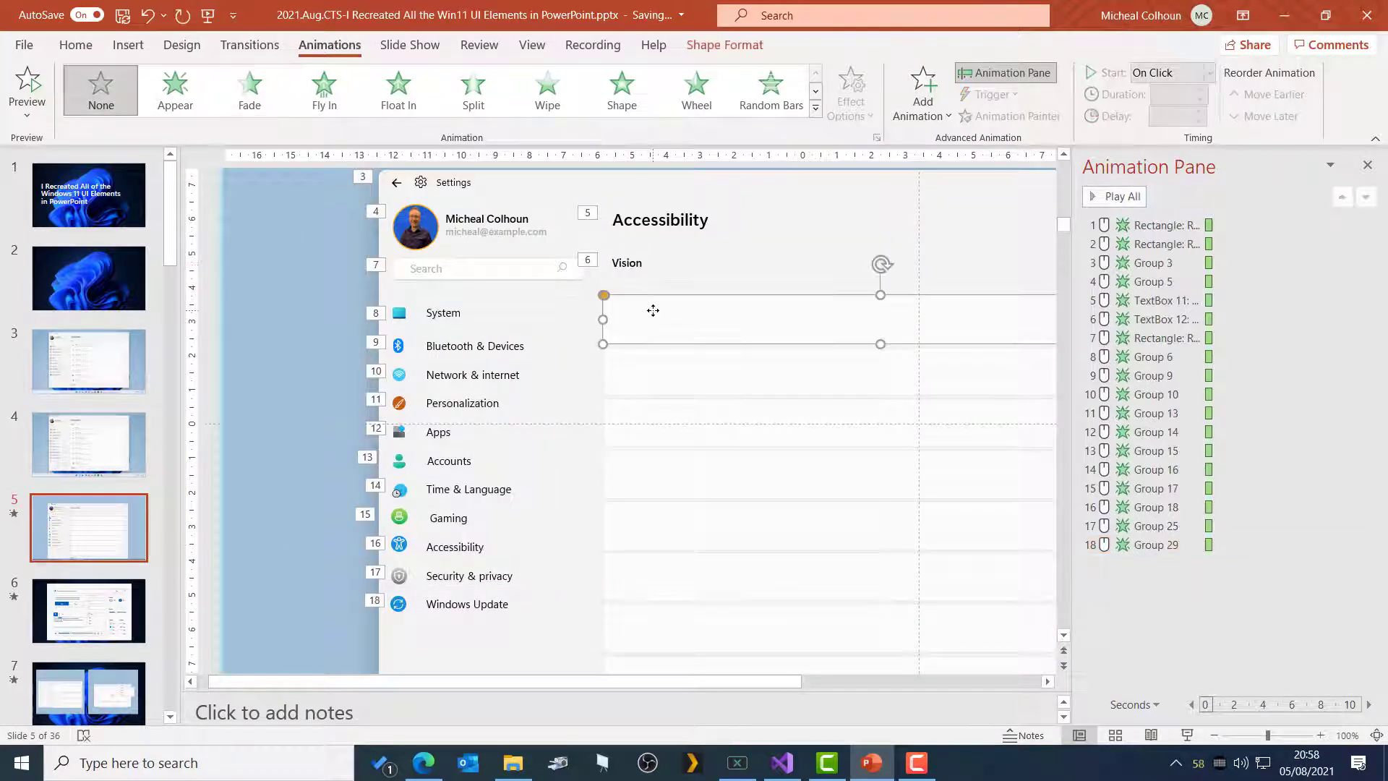
ctrl+scroll(653, 310, down, 2)
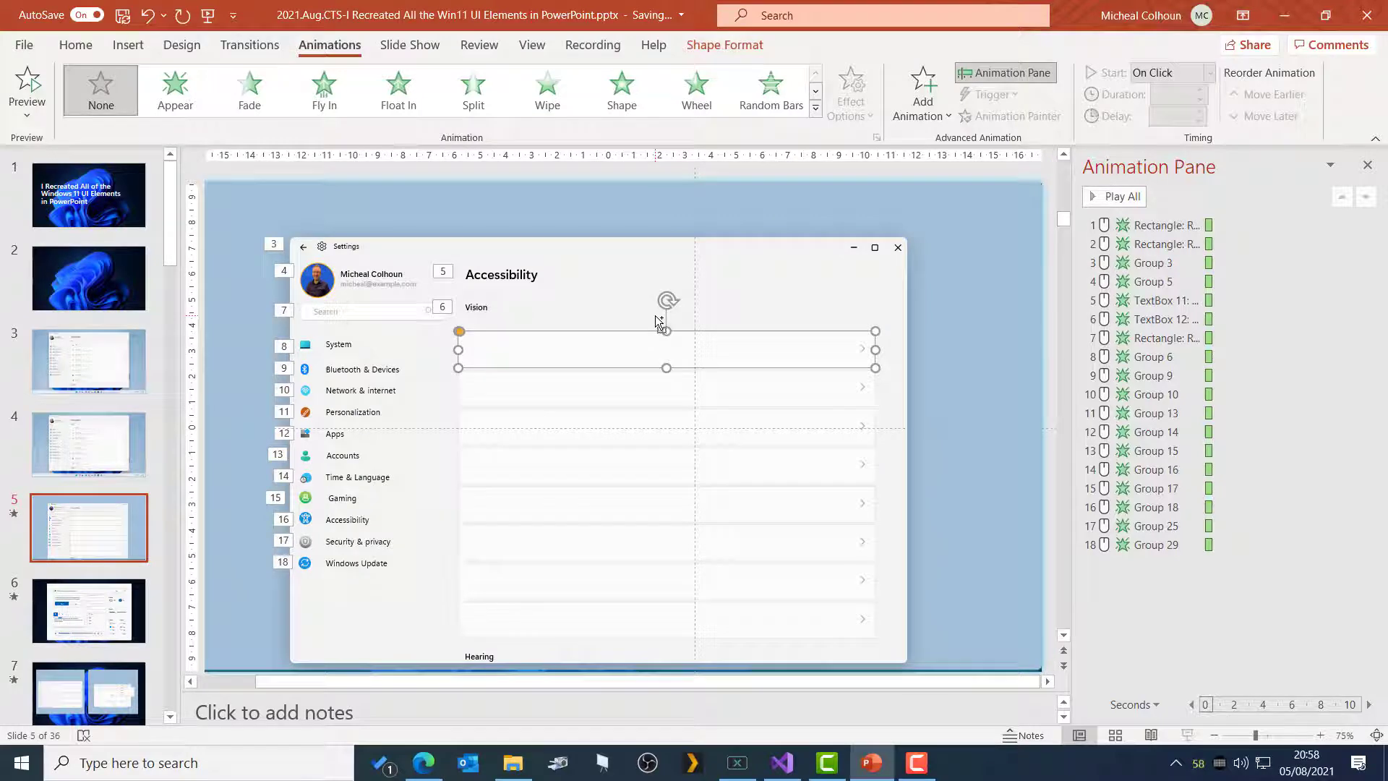
click(249, 91)
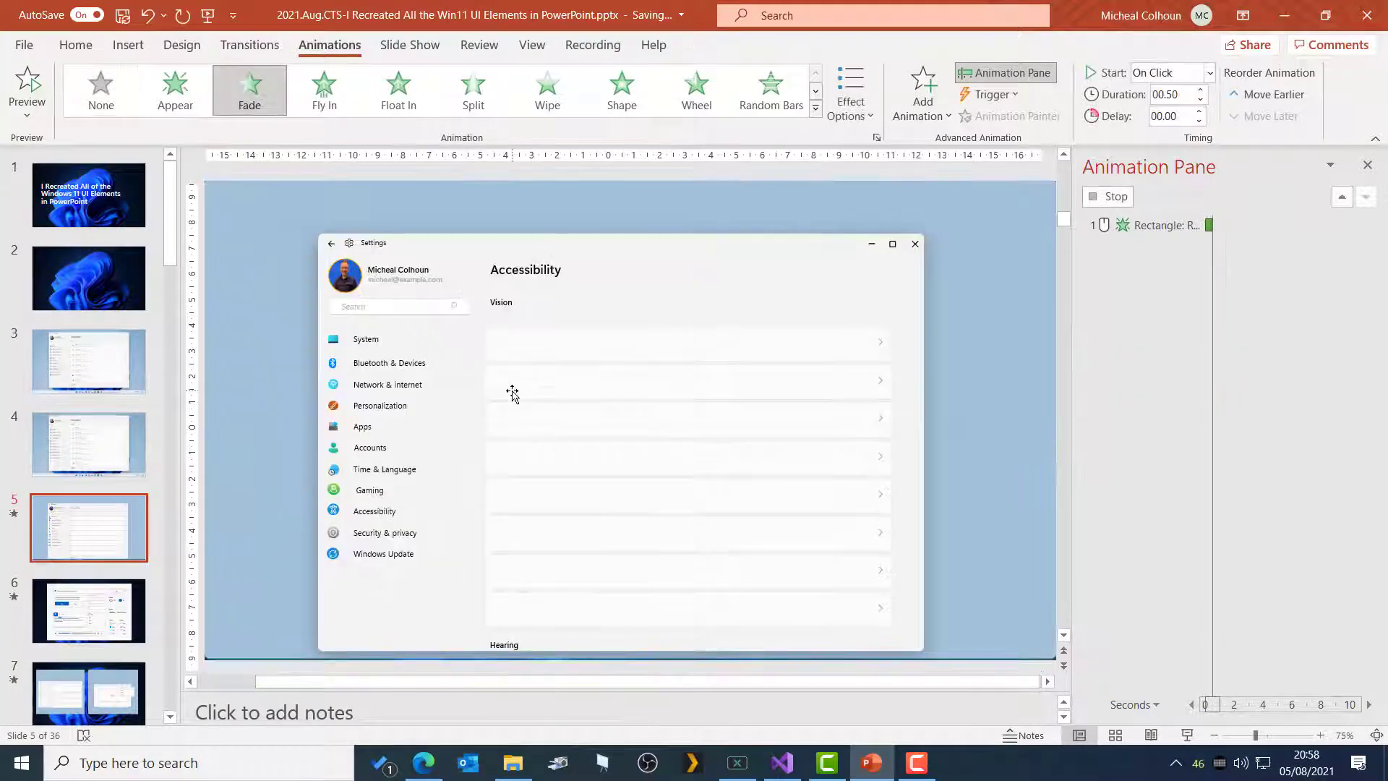
click(511, 394)
key(F4)
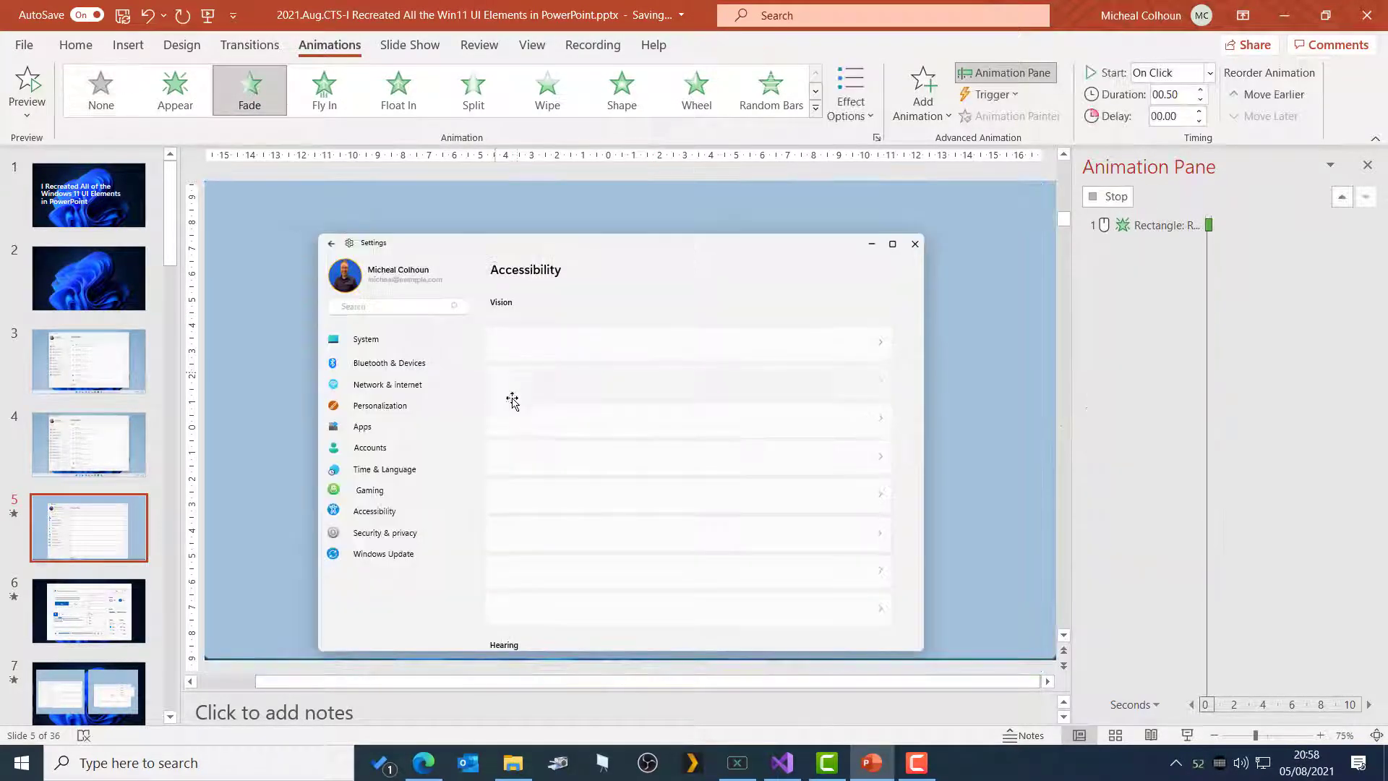
click(516, 427)
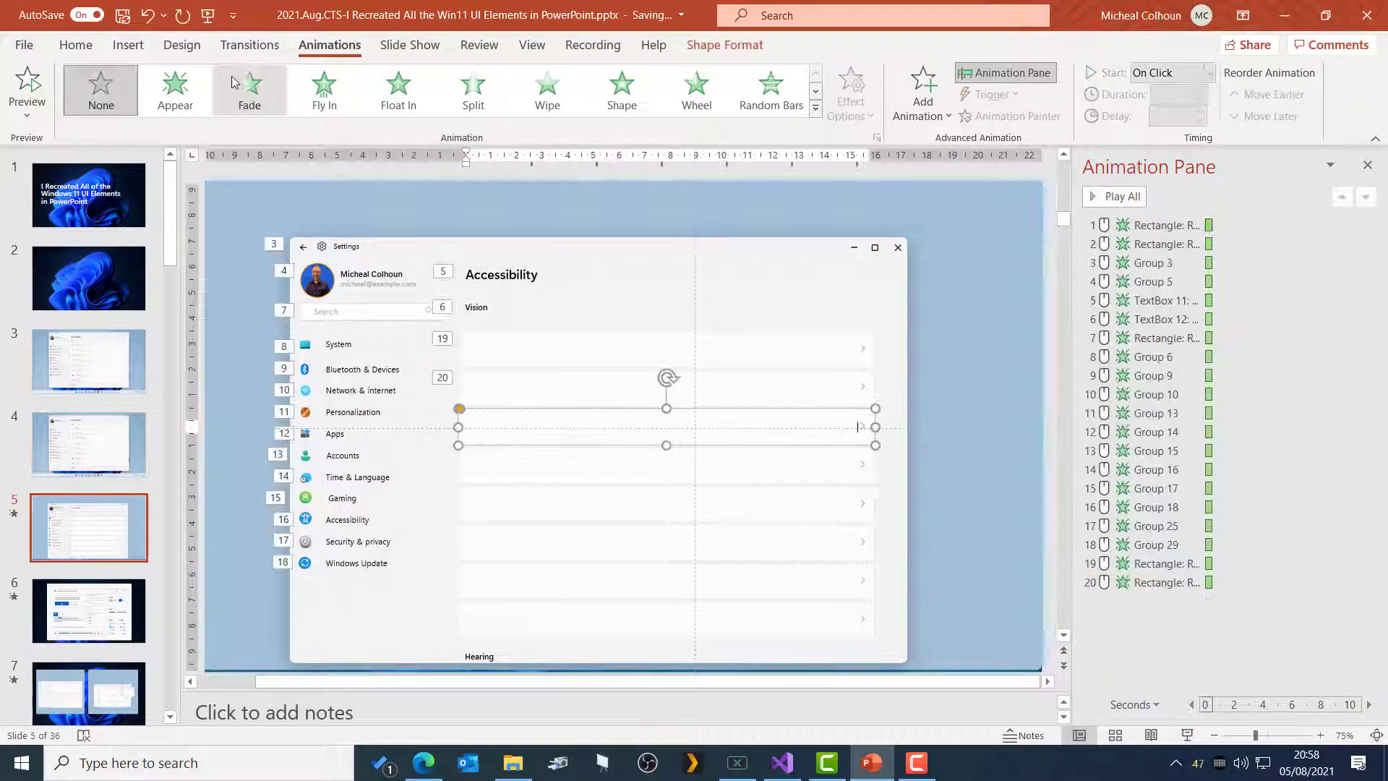
click(231, 82)
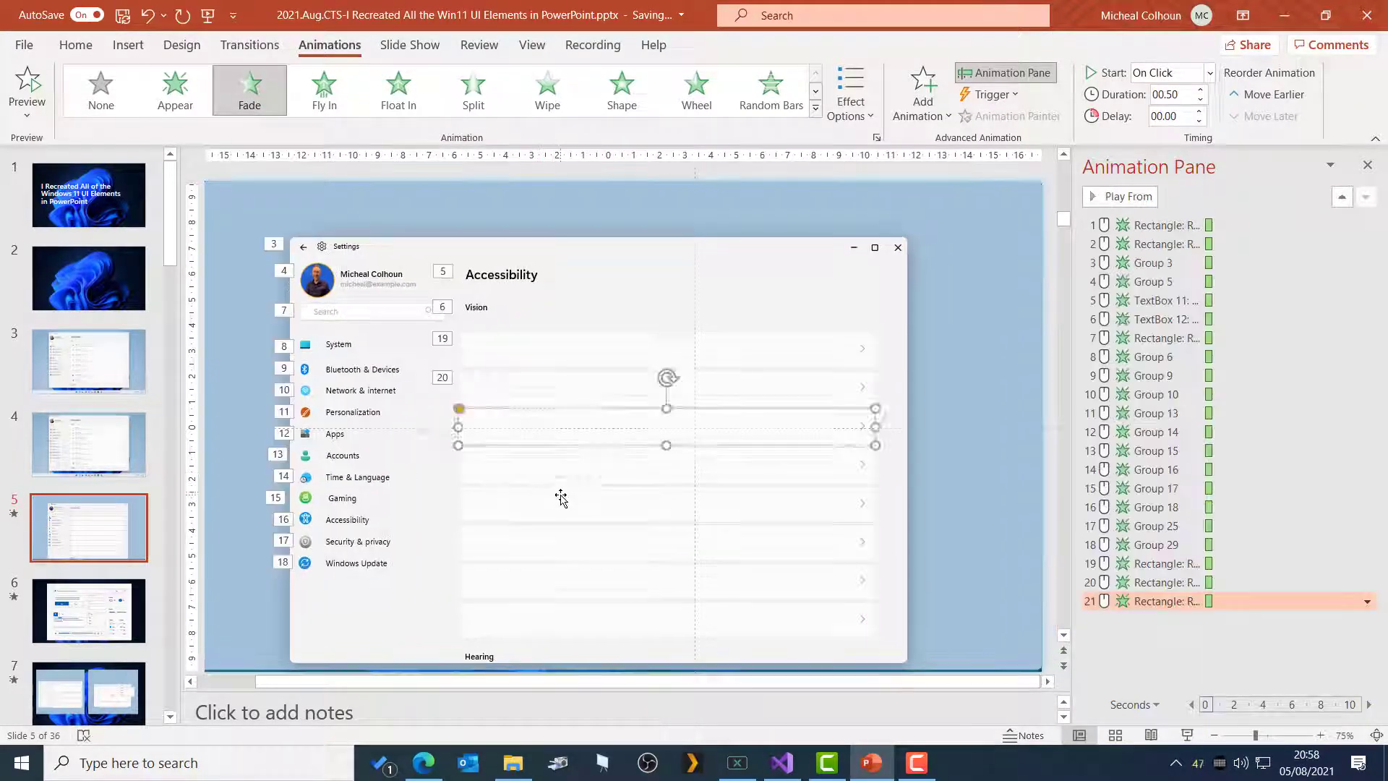
click(511, 464)
click(267, 108)
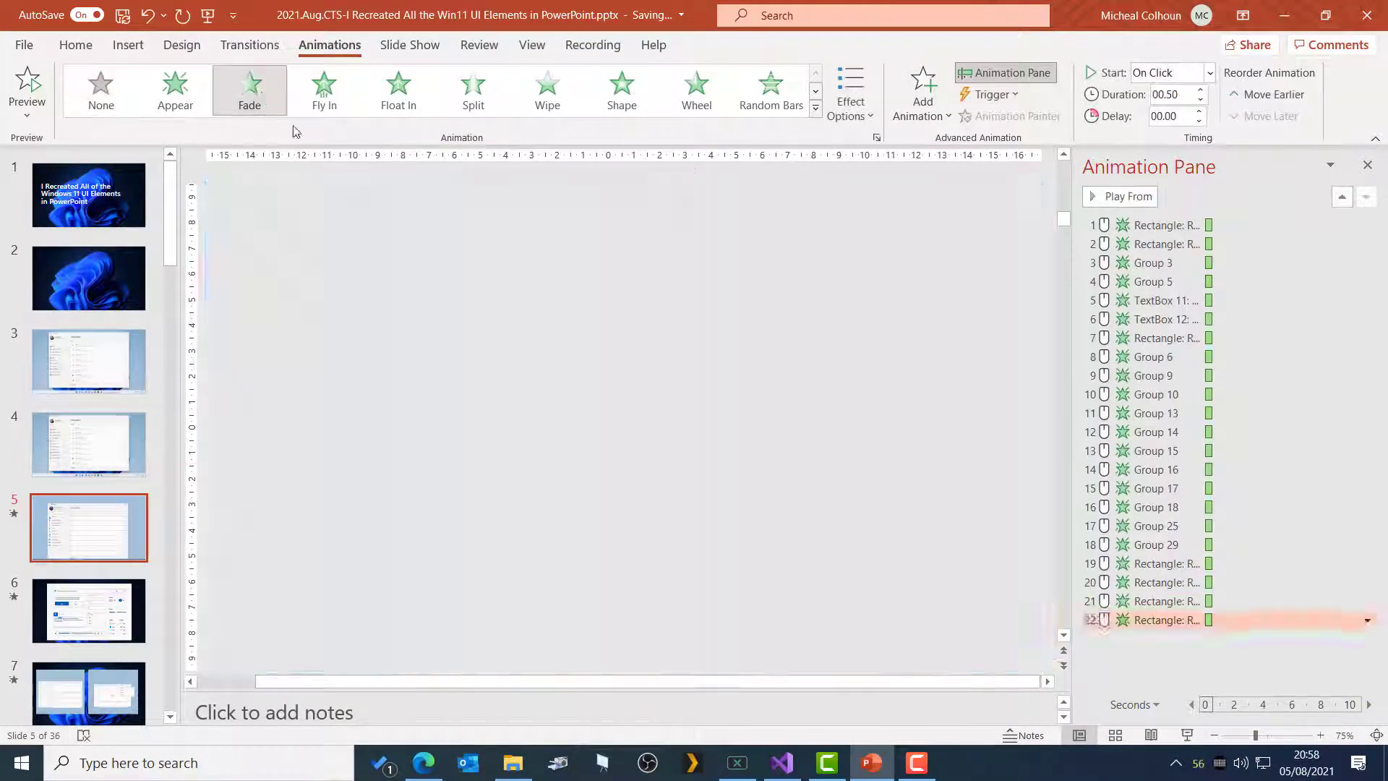
Fade in the remaining four Vision rows and the Hearing heading.
click(533, 500)
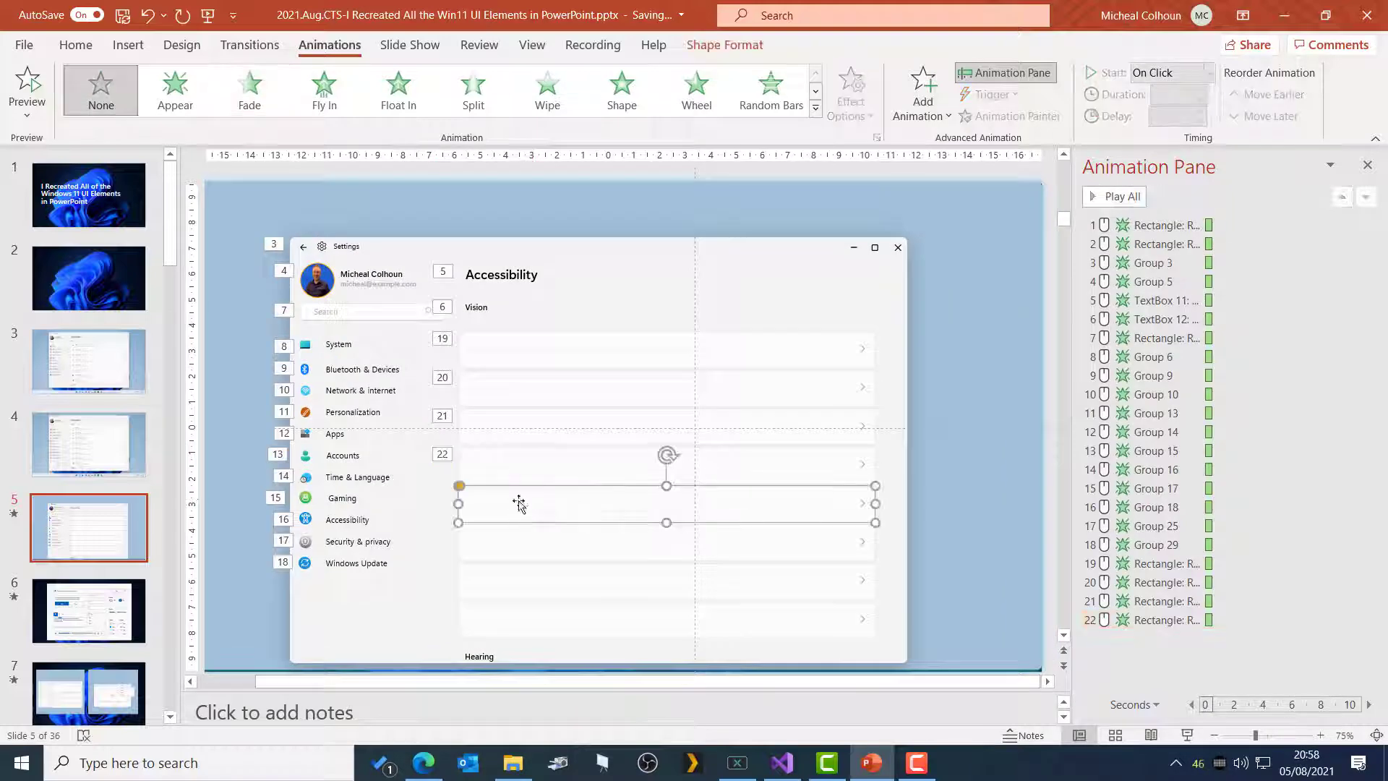
click(250, 91)
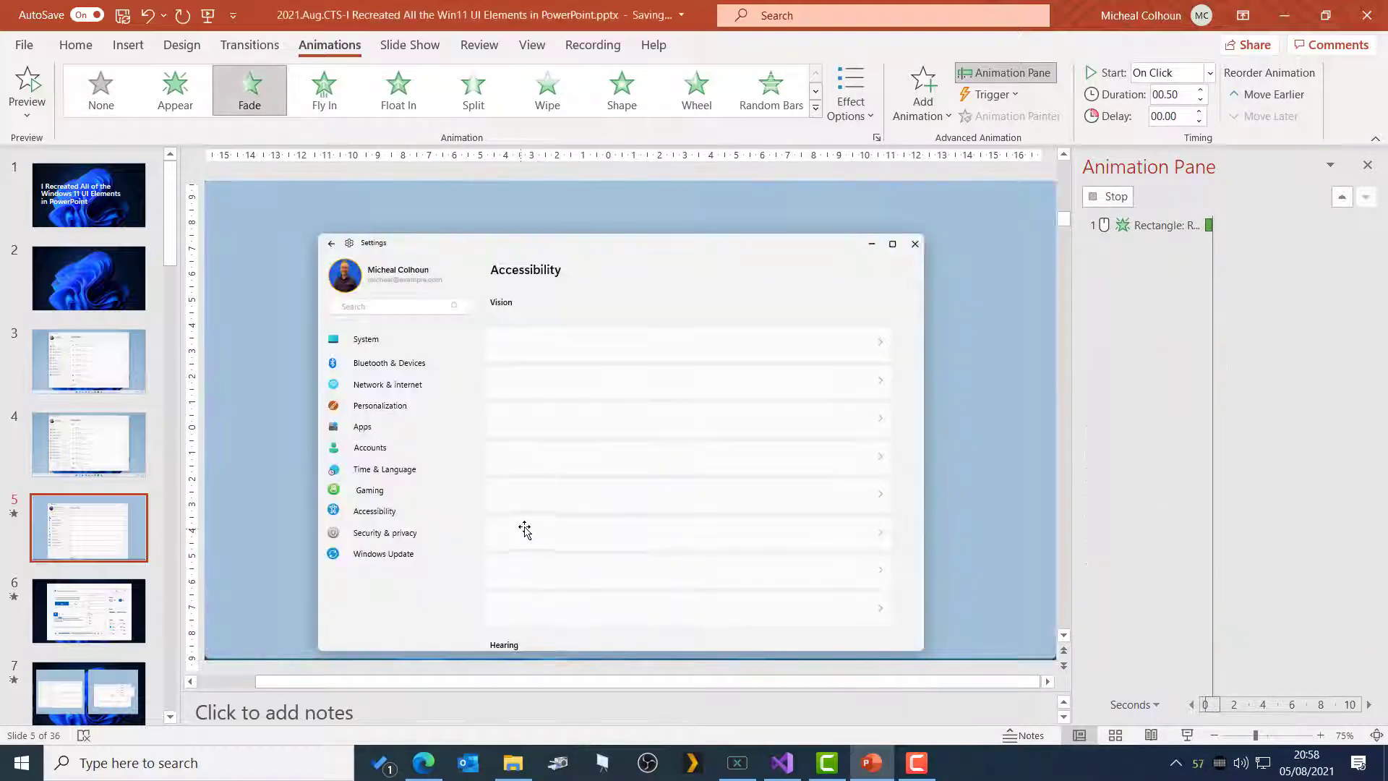
click(499, 549)
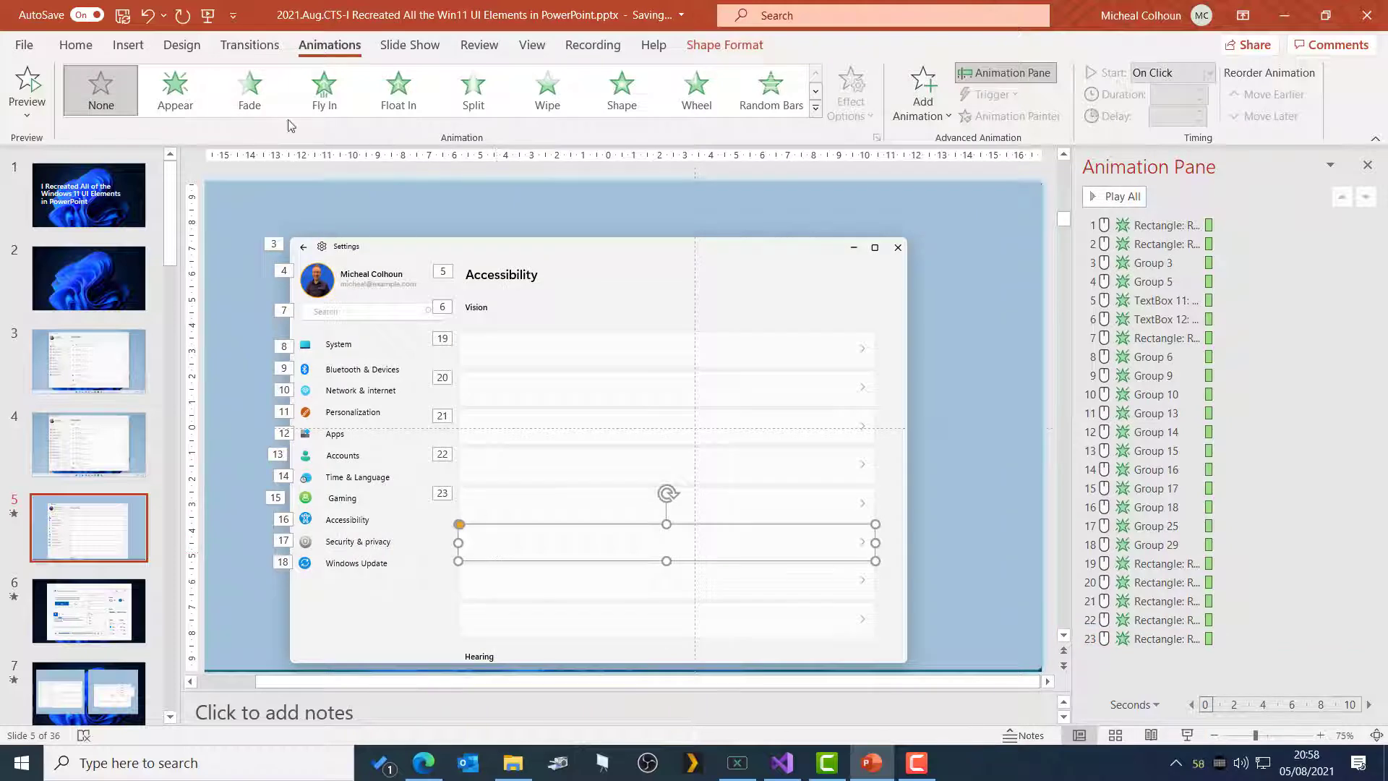
click(249, 91)
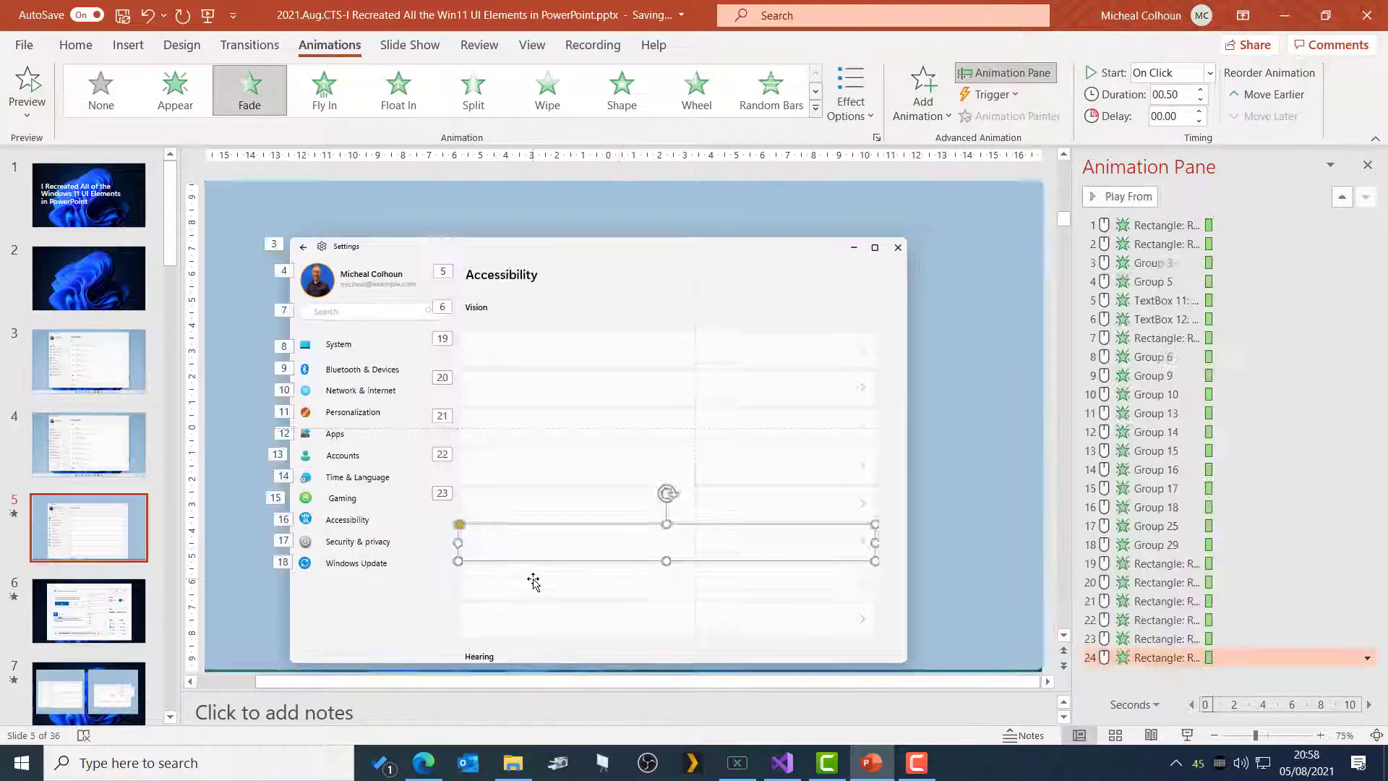
click(523, 579)
key(F4)
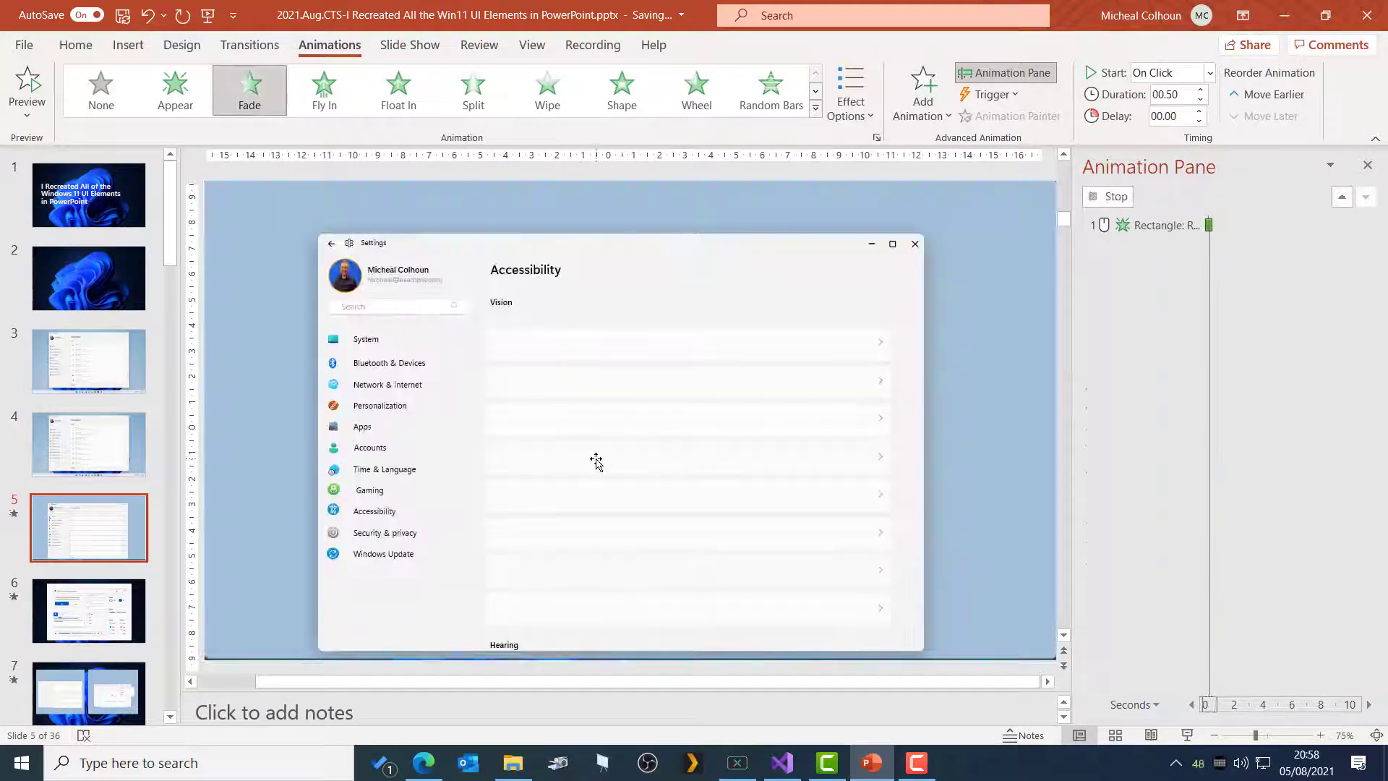
click(513, 623)
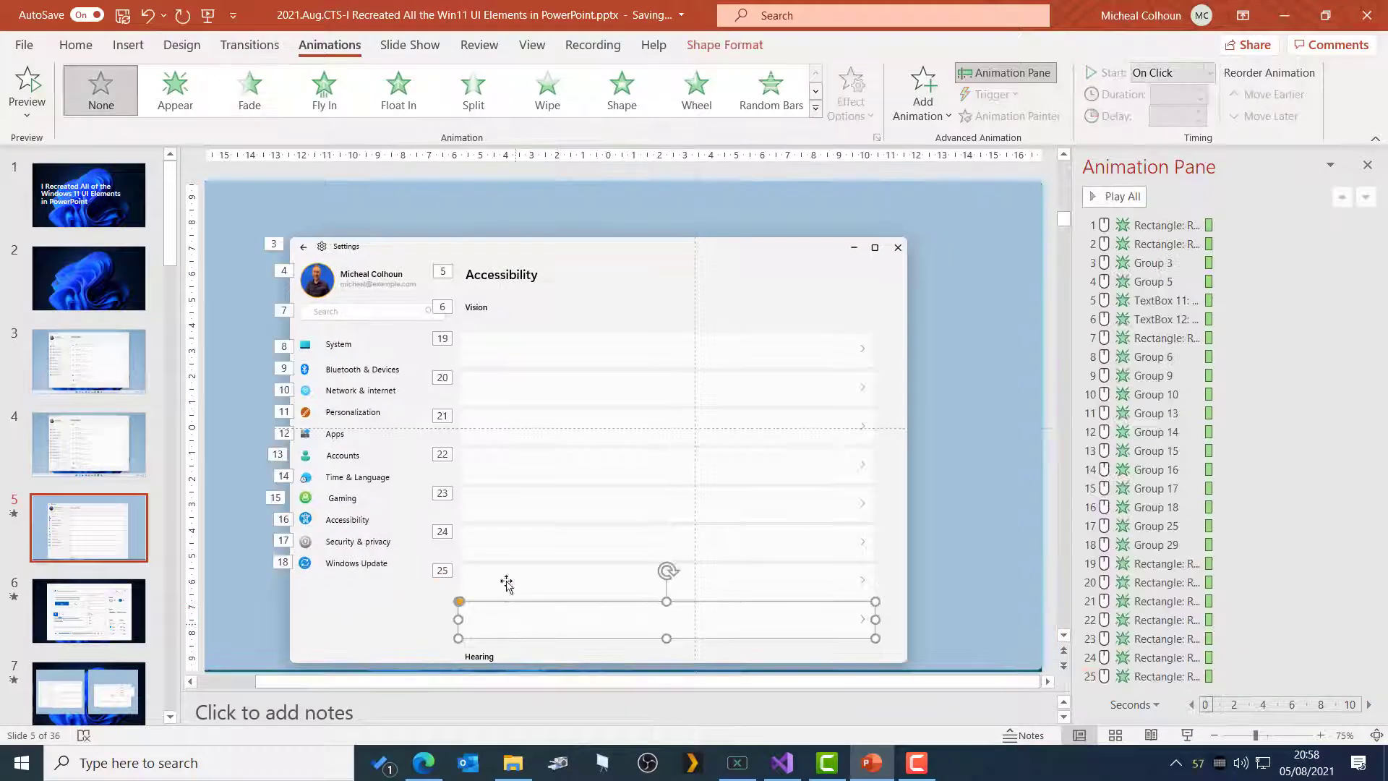
click(282, 111)
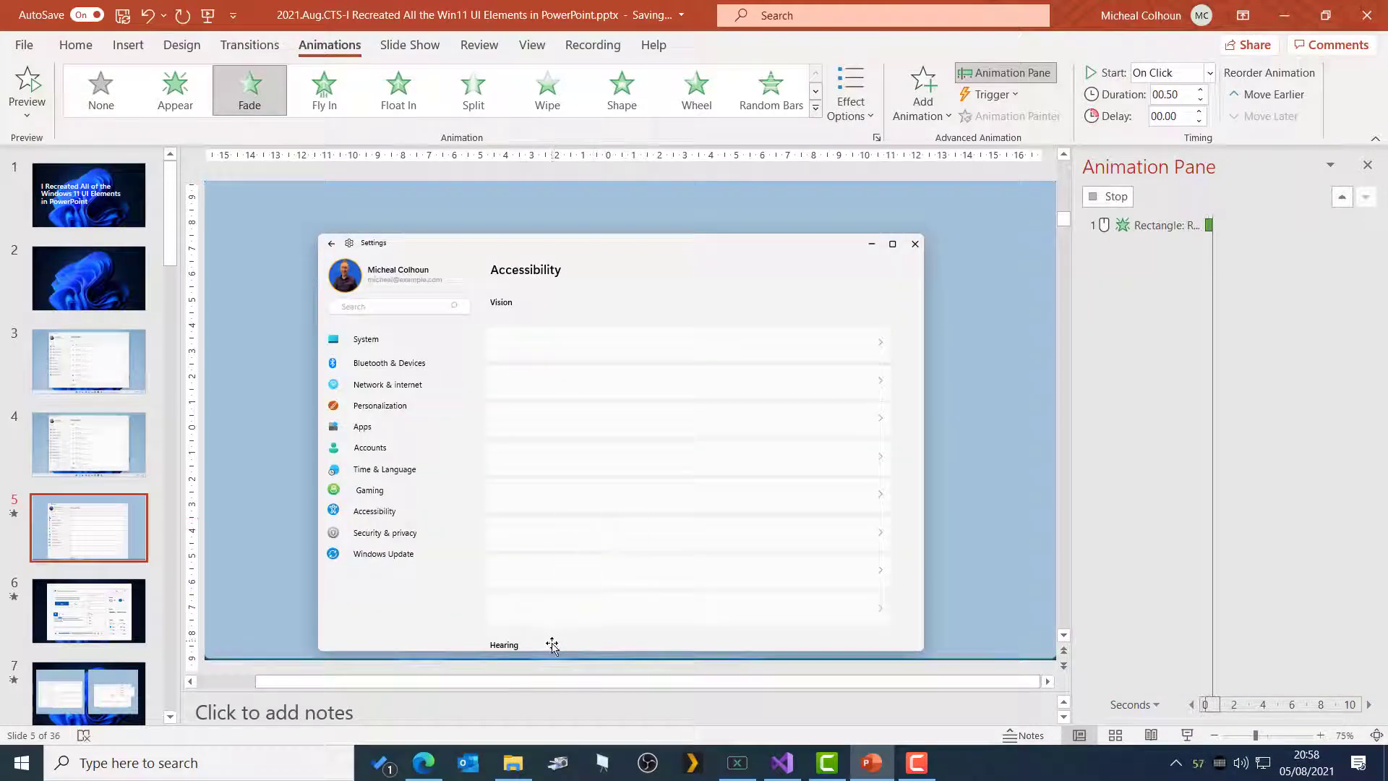
click(488, 653)
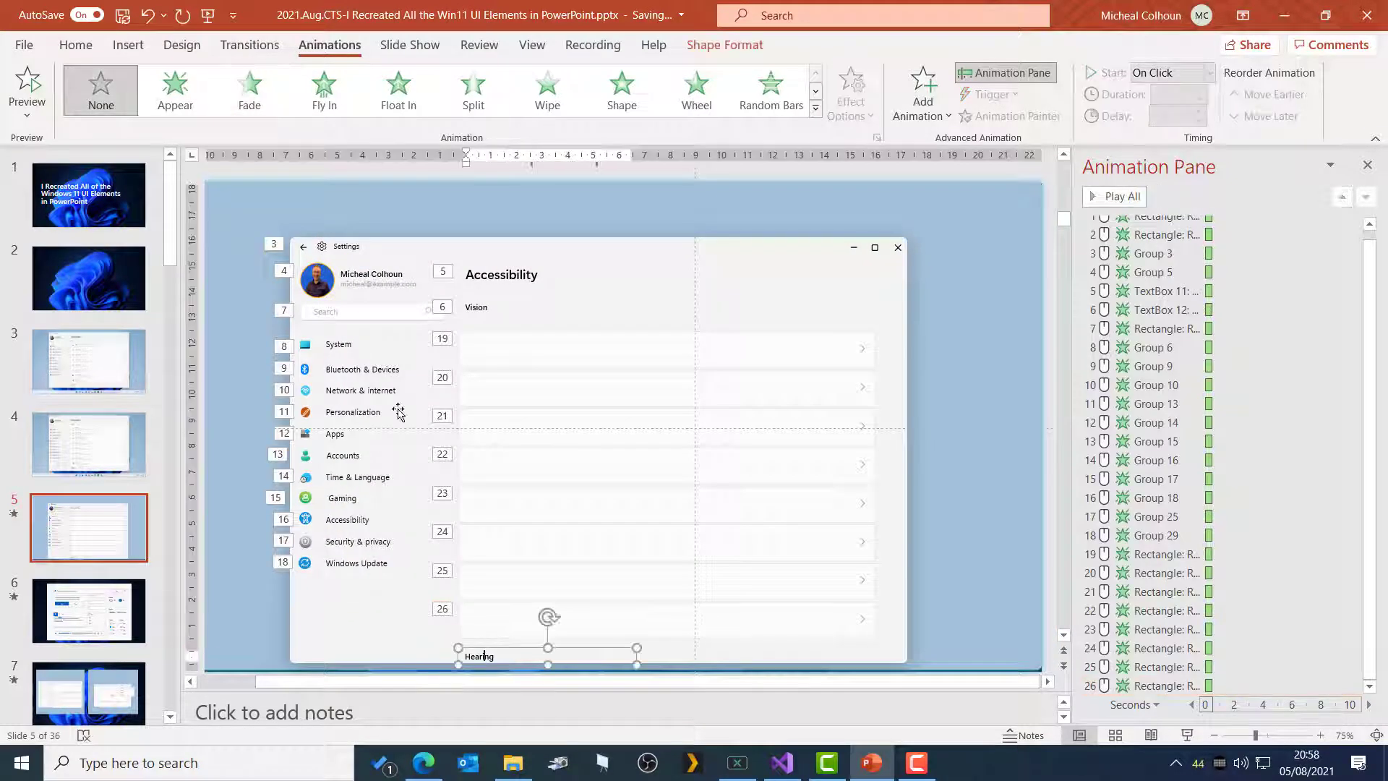
click(249, 91)
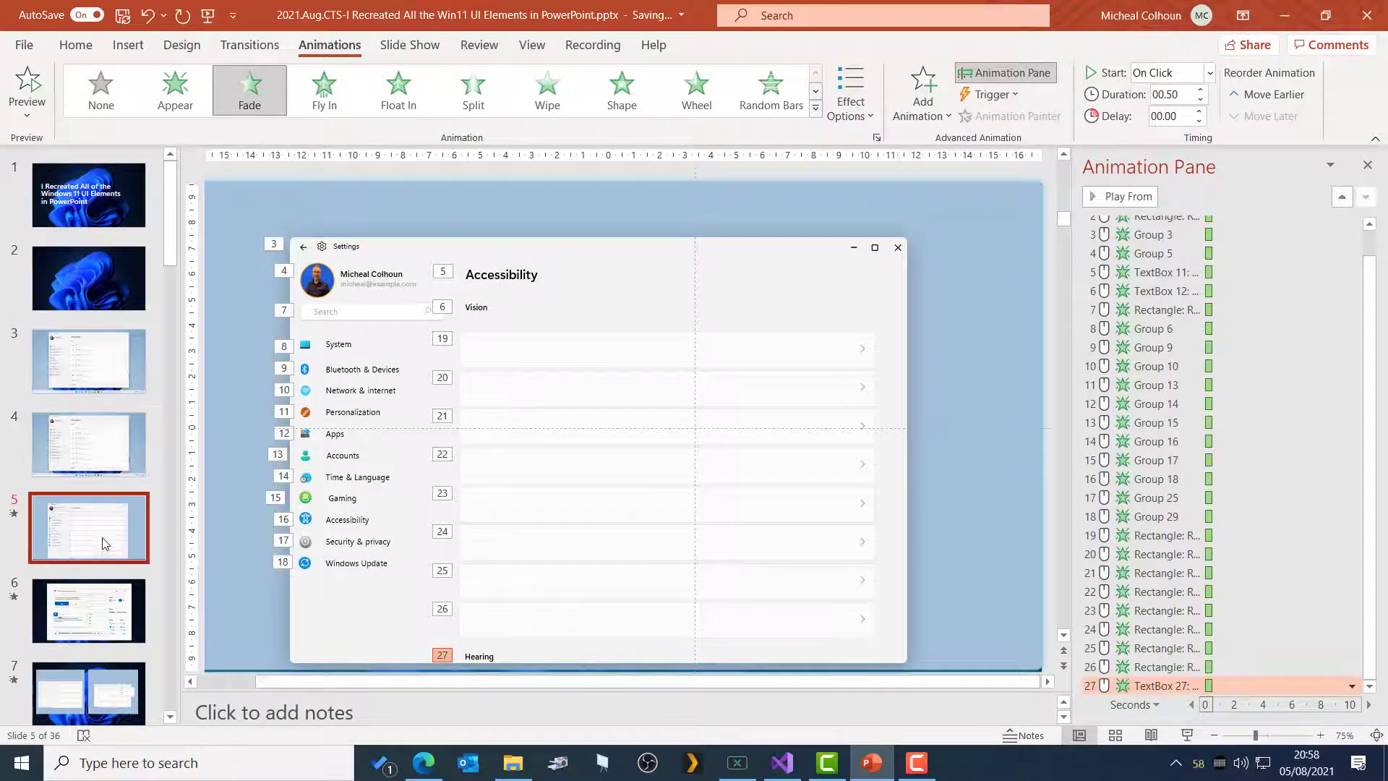
Move the animated Accessibility slide to position 3 and delete the old Accessibility slide.
drag(107, 506, 98, 335)
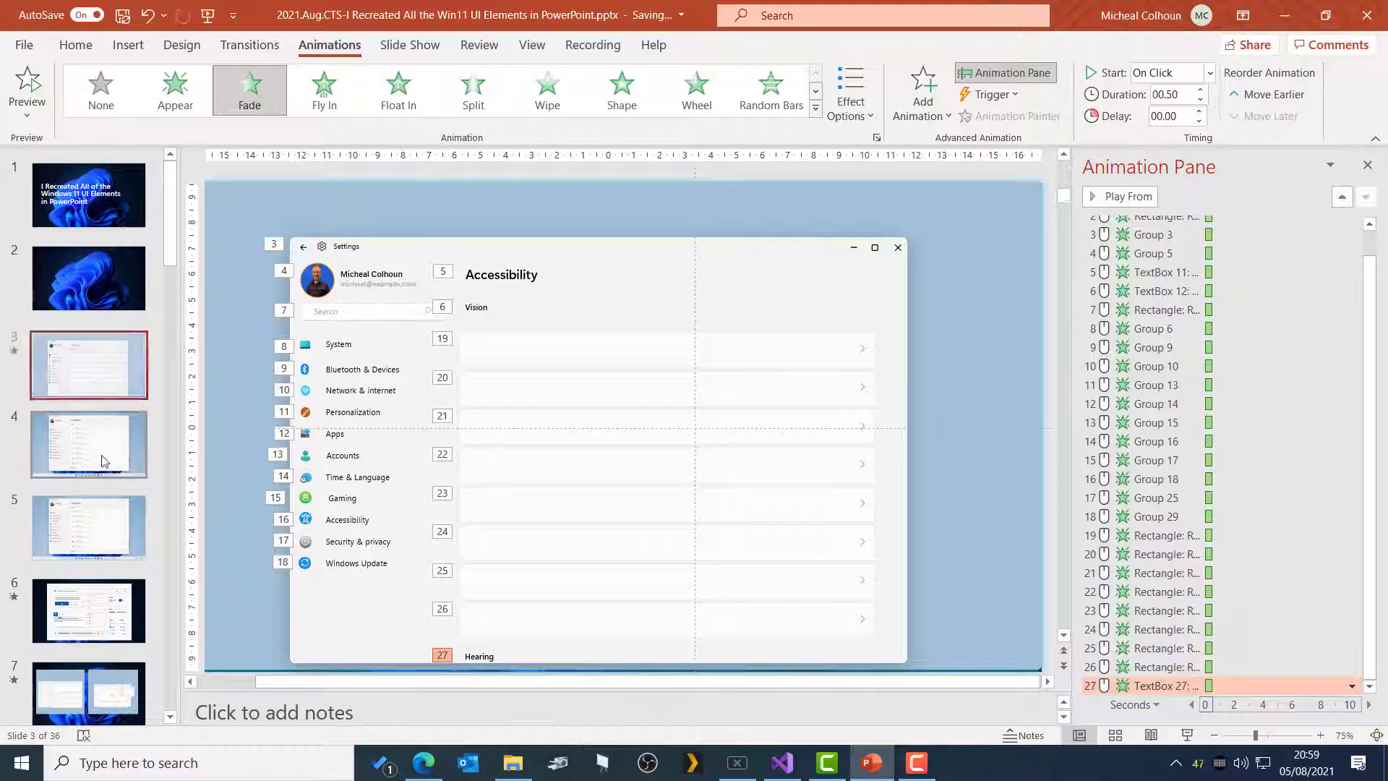
click(92, 453)
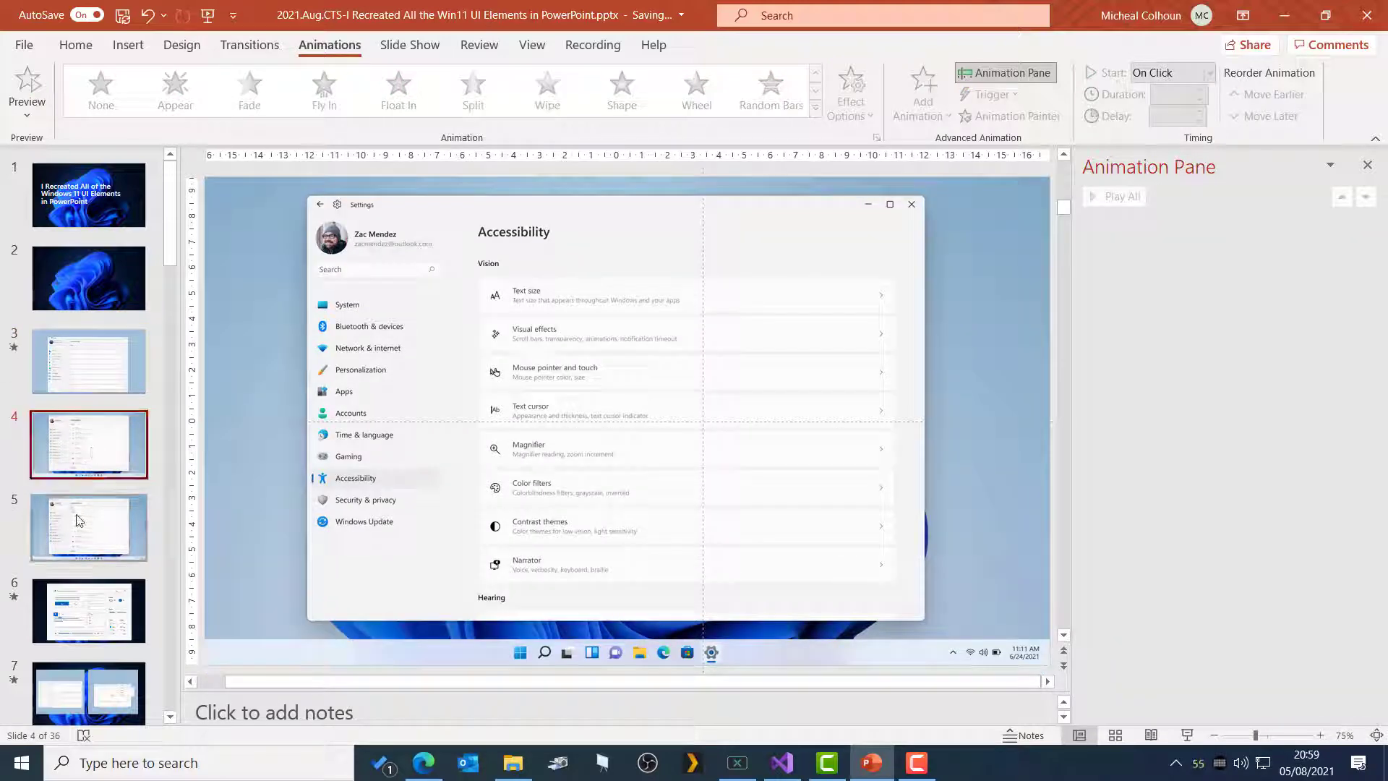
click(100, 527)
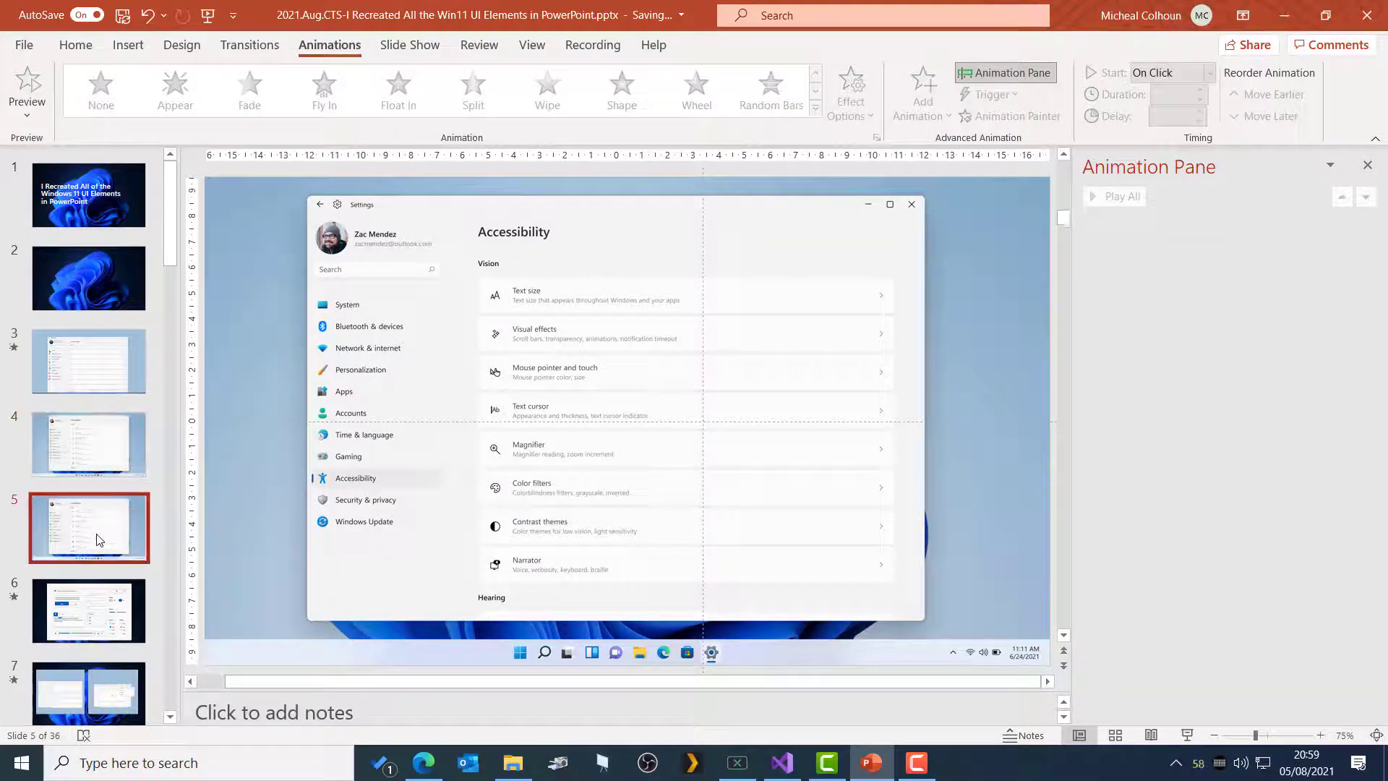
click(87, 477)
click(69, 535)
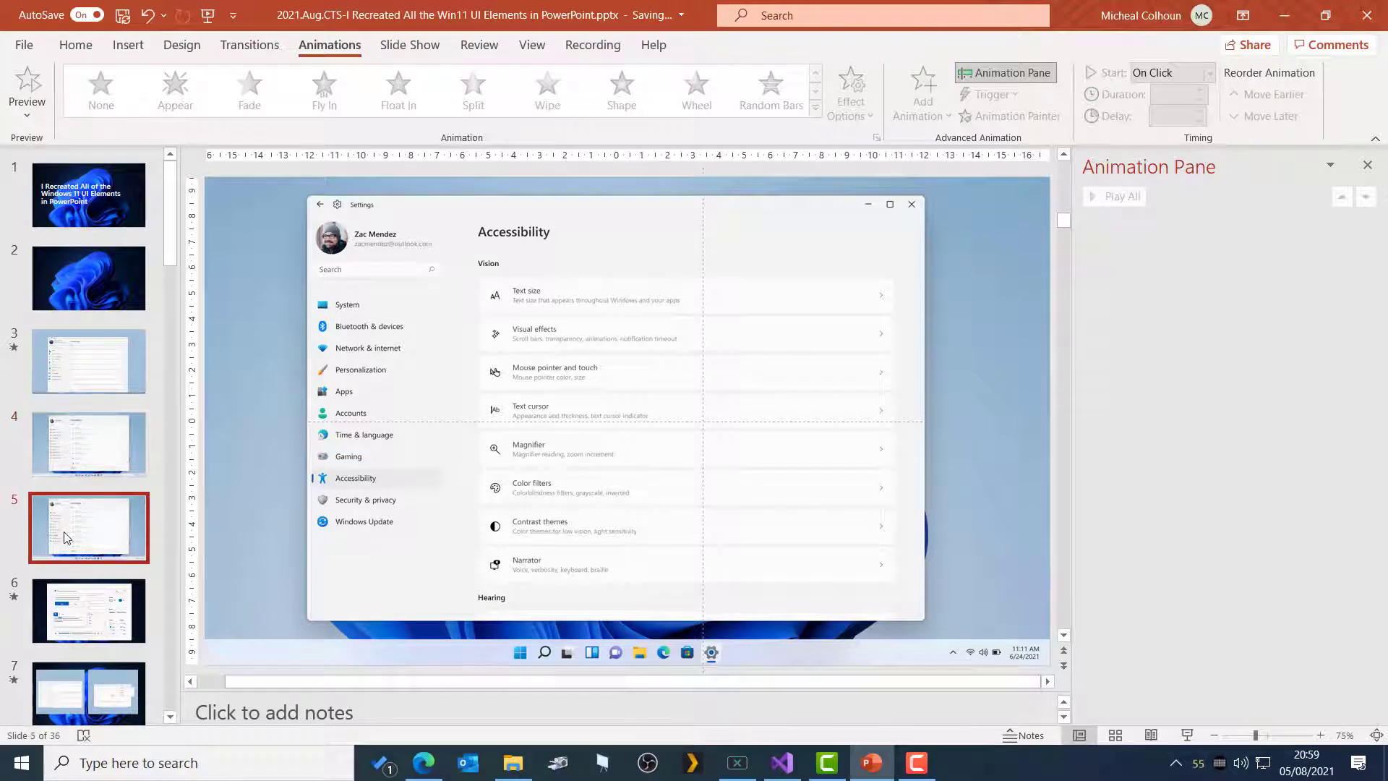
key(Delete)
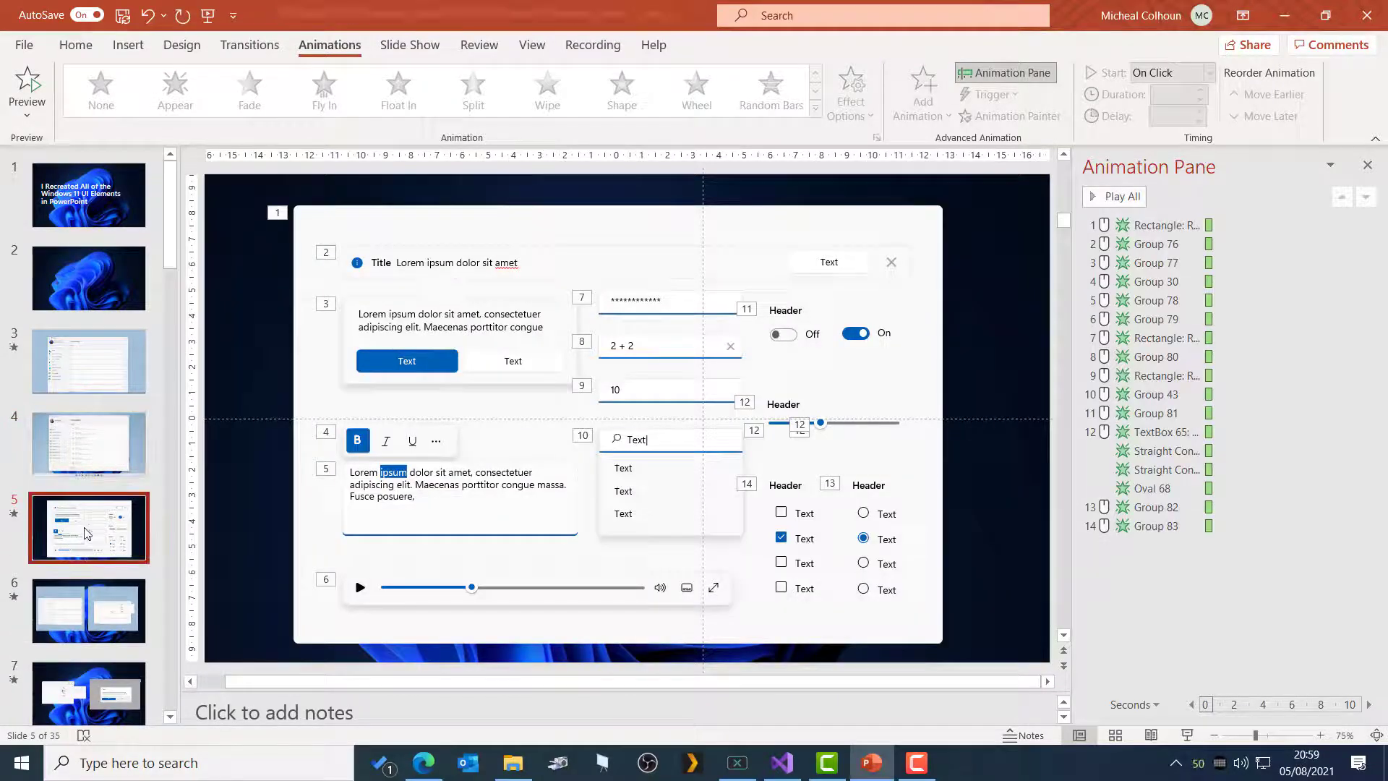
Drag the controls slide up to position 4 and check slides 5 through 7.
drag(109, 529, 90, 444)
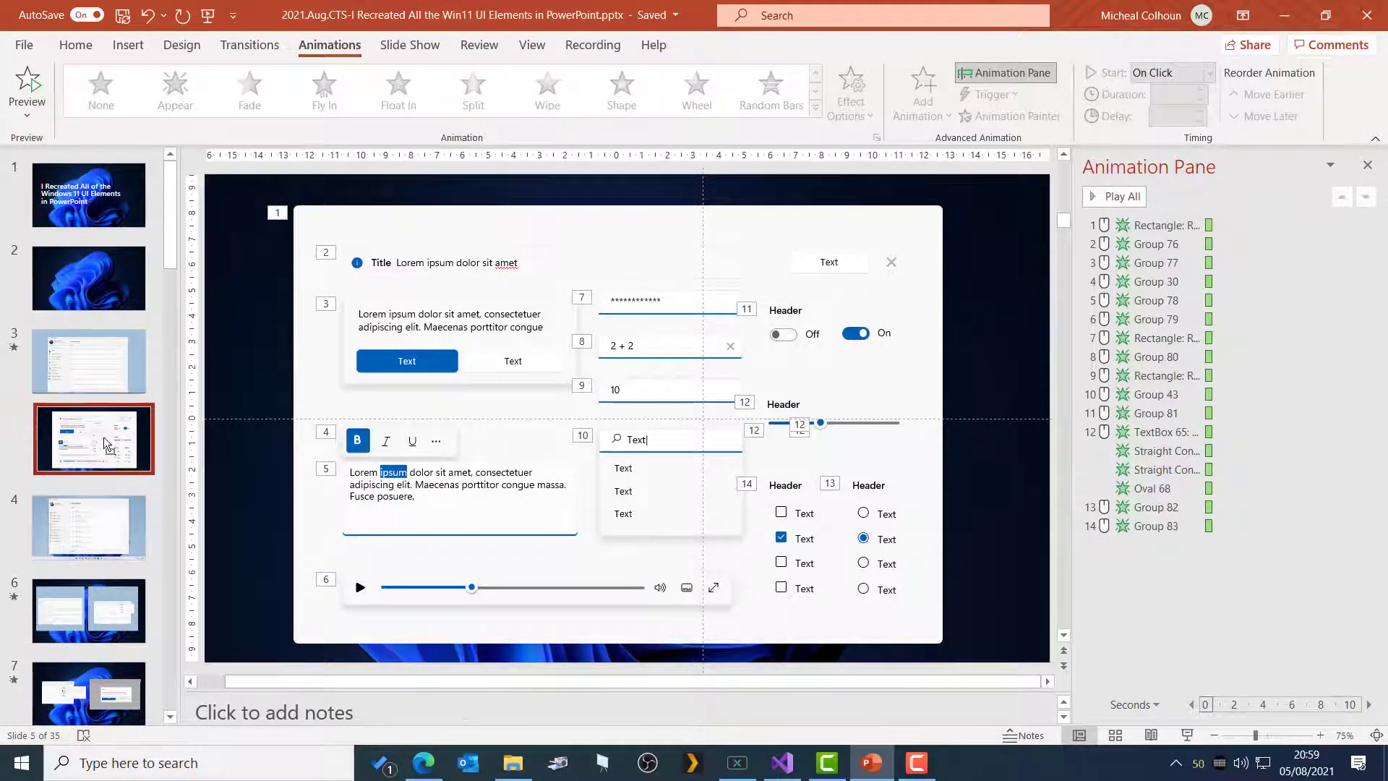
scroll(99, 546, down, 1)
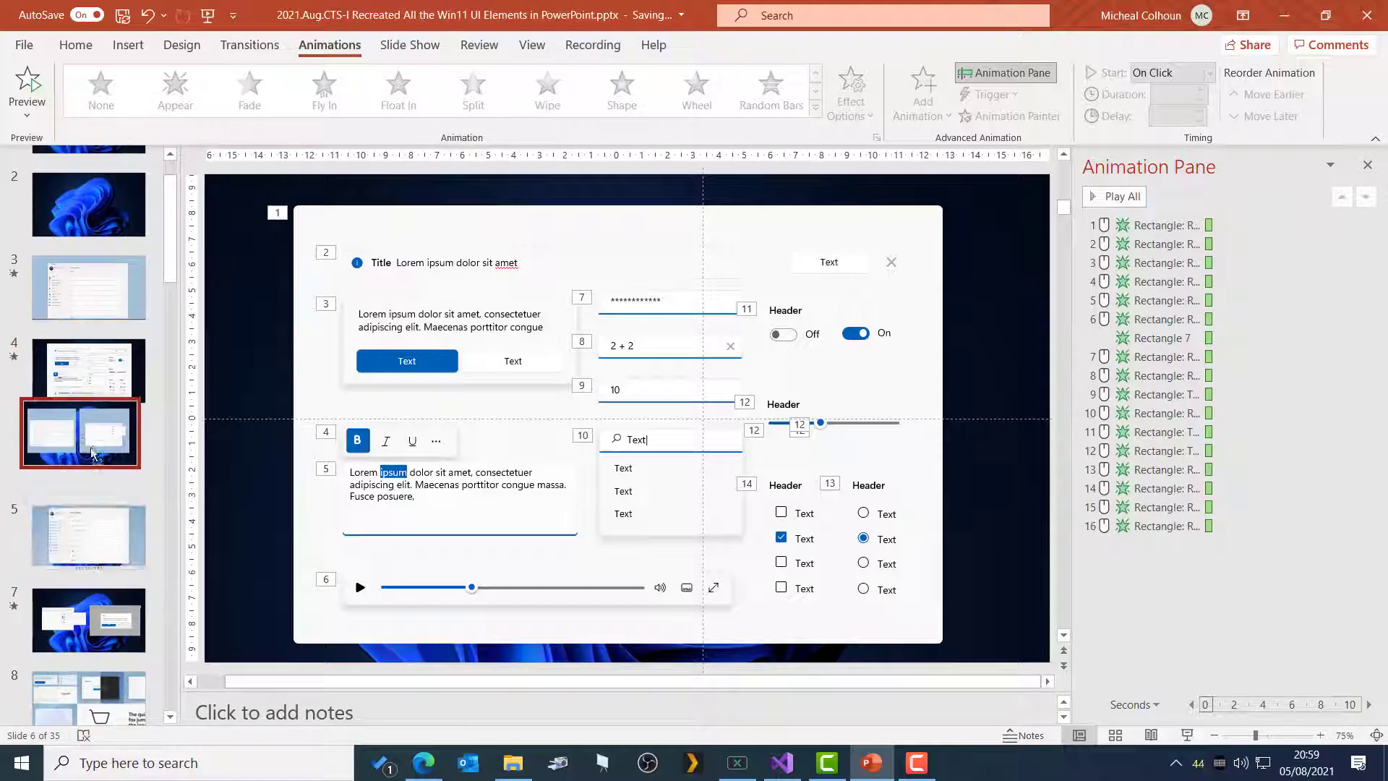
click(99, 546)
click(106, 506)
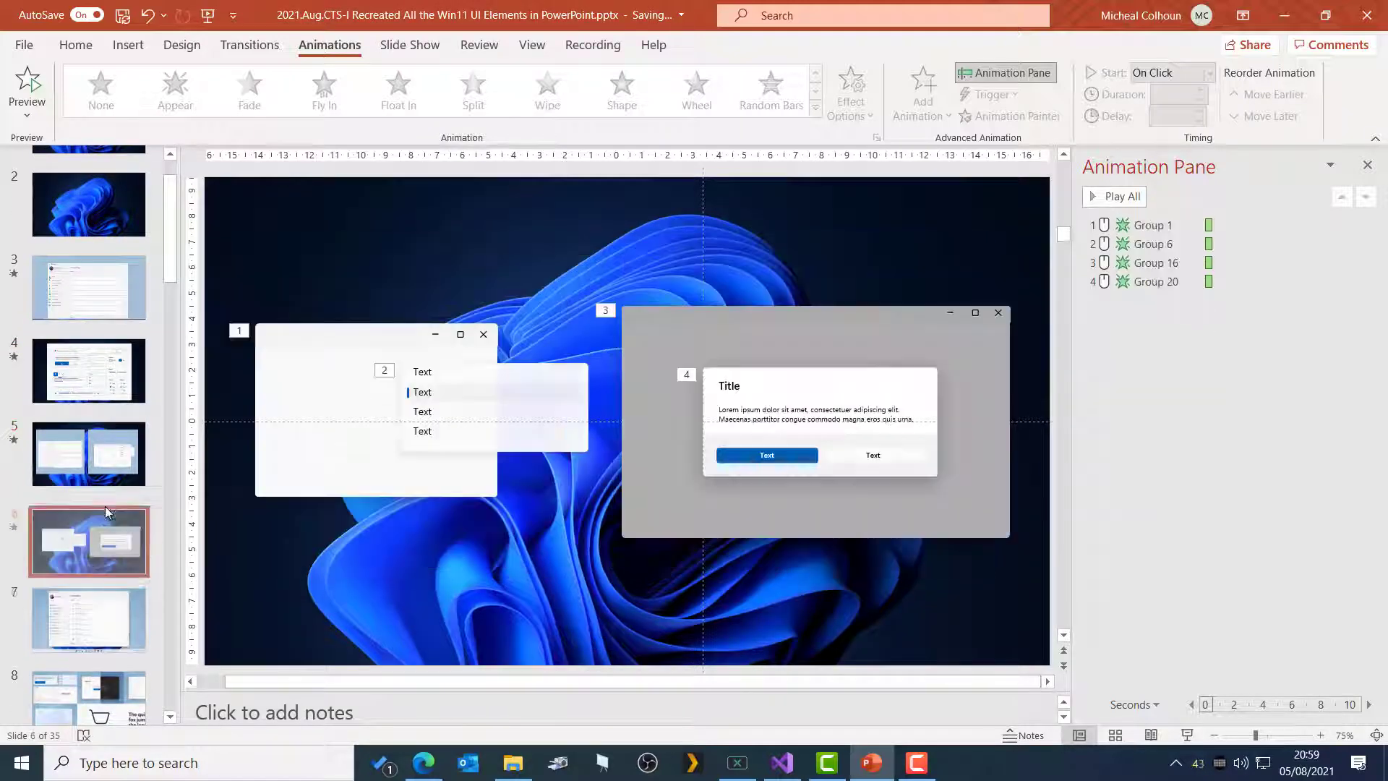
scroll(106, 506, down, 1)
click(84, 542)
Review slides 11 through 16 and their pictures.
scroll(85, 542, down, 1)
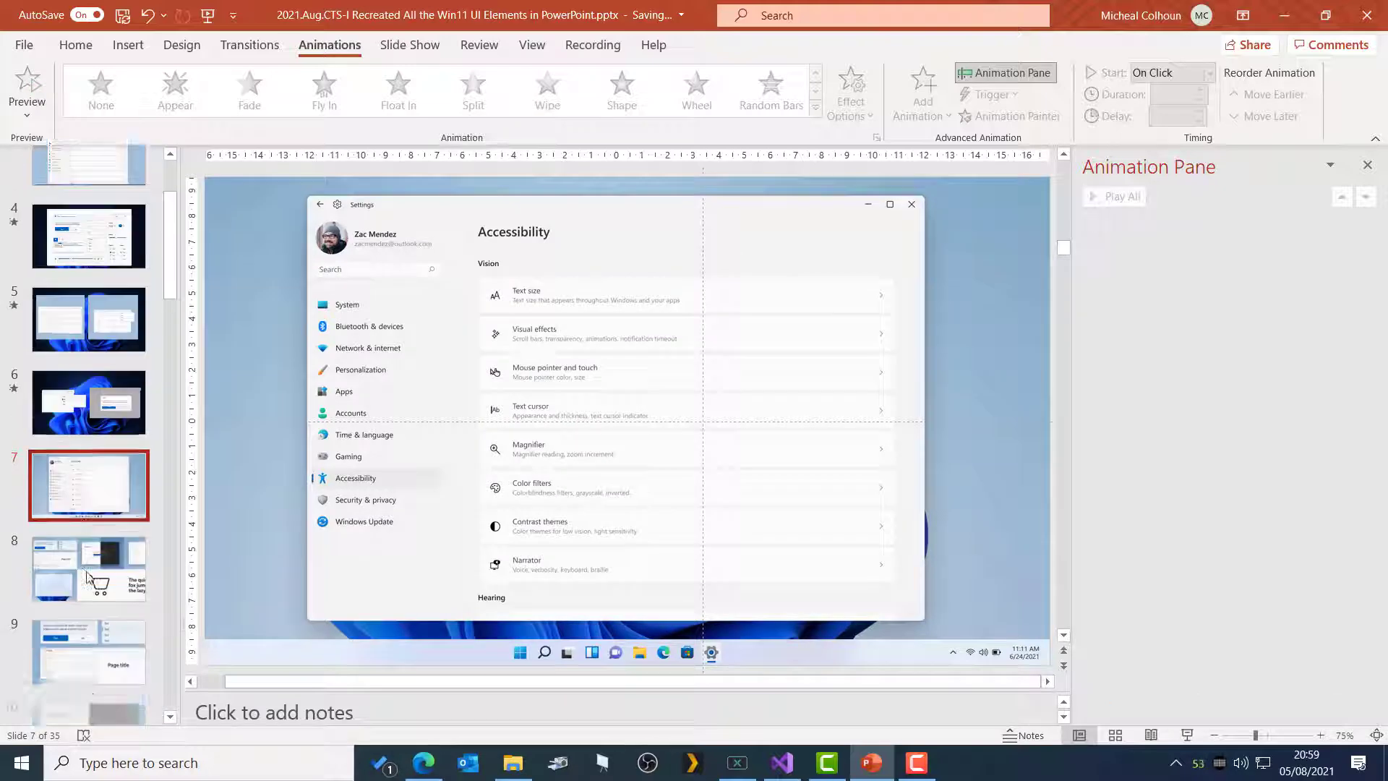
scroll(85, 557, down, 2)
scroll(83, 547, down, 1)
scroll(84, 544, down, 1)
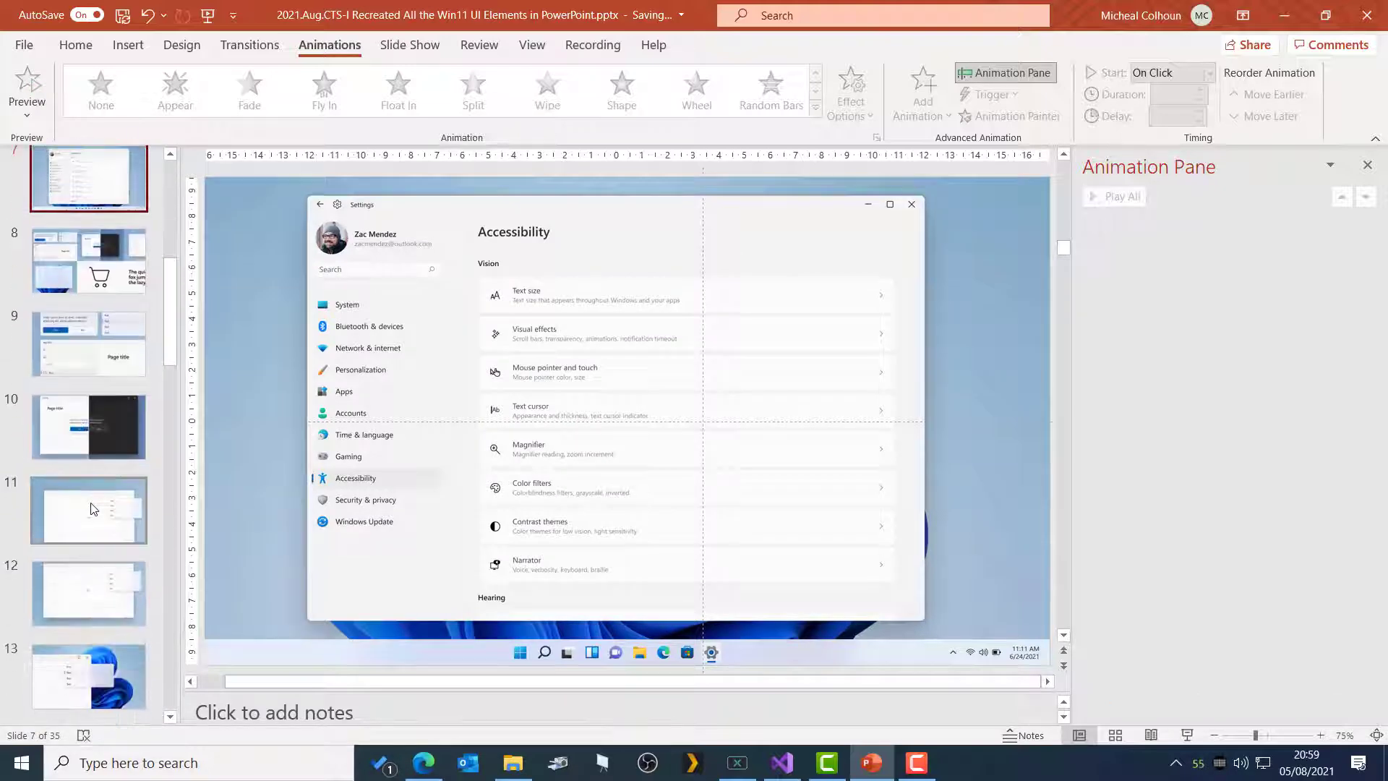
click(91, 510)
click(422, 482)
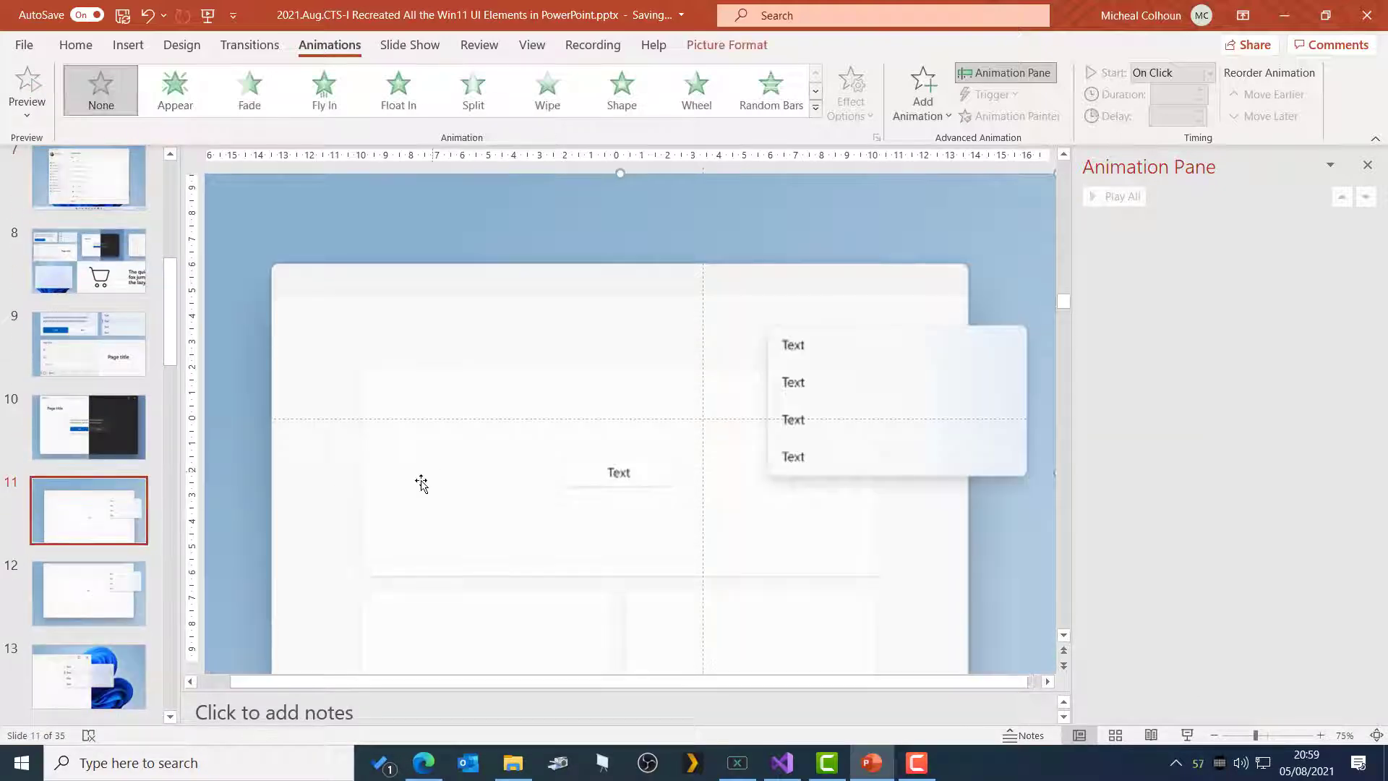
click(109, 571)
click(565, 480)
click(63, 683)
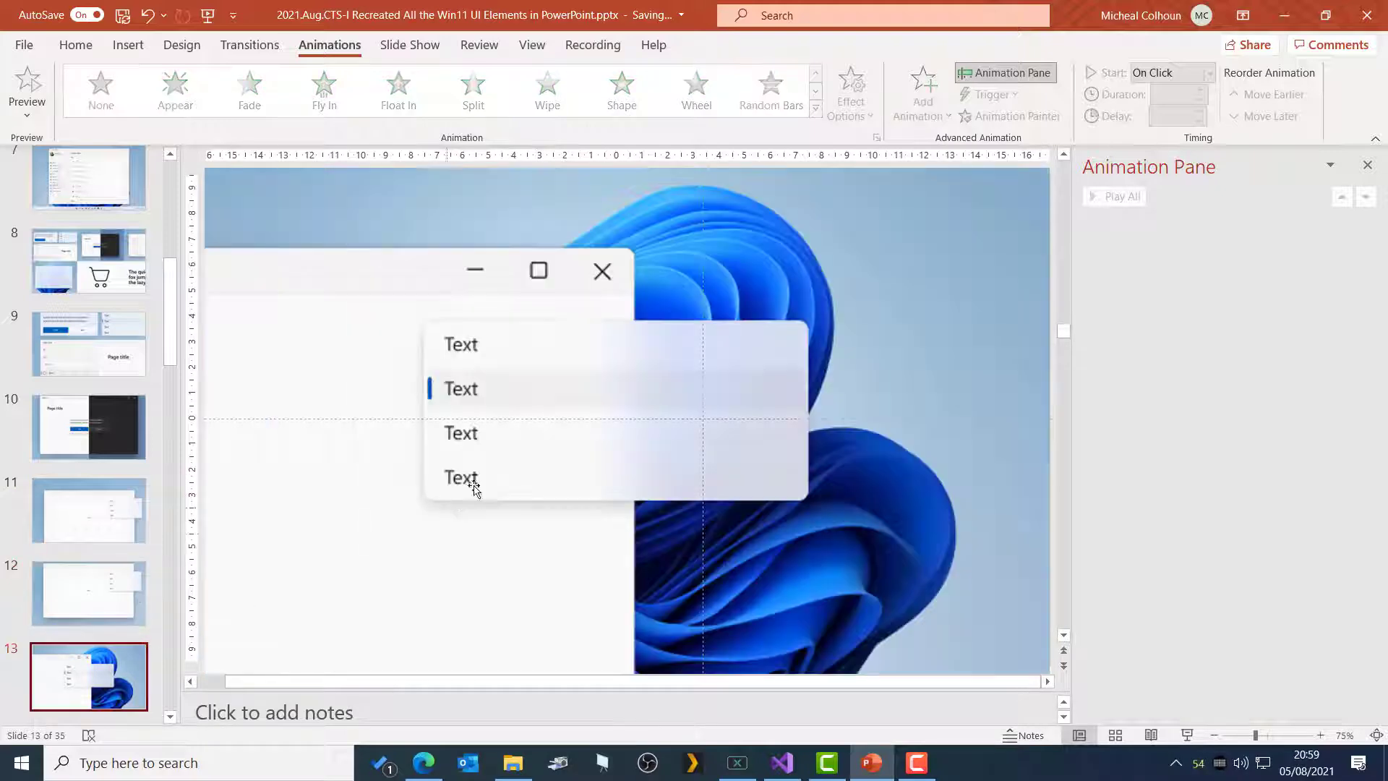
scroll(73, 614, down, 2)
scroll(78, 610, down, 2)
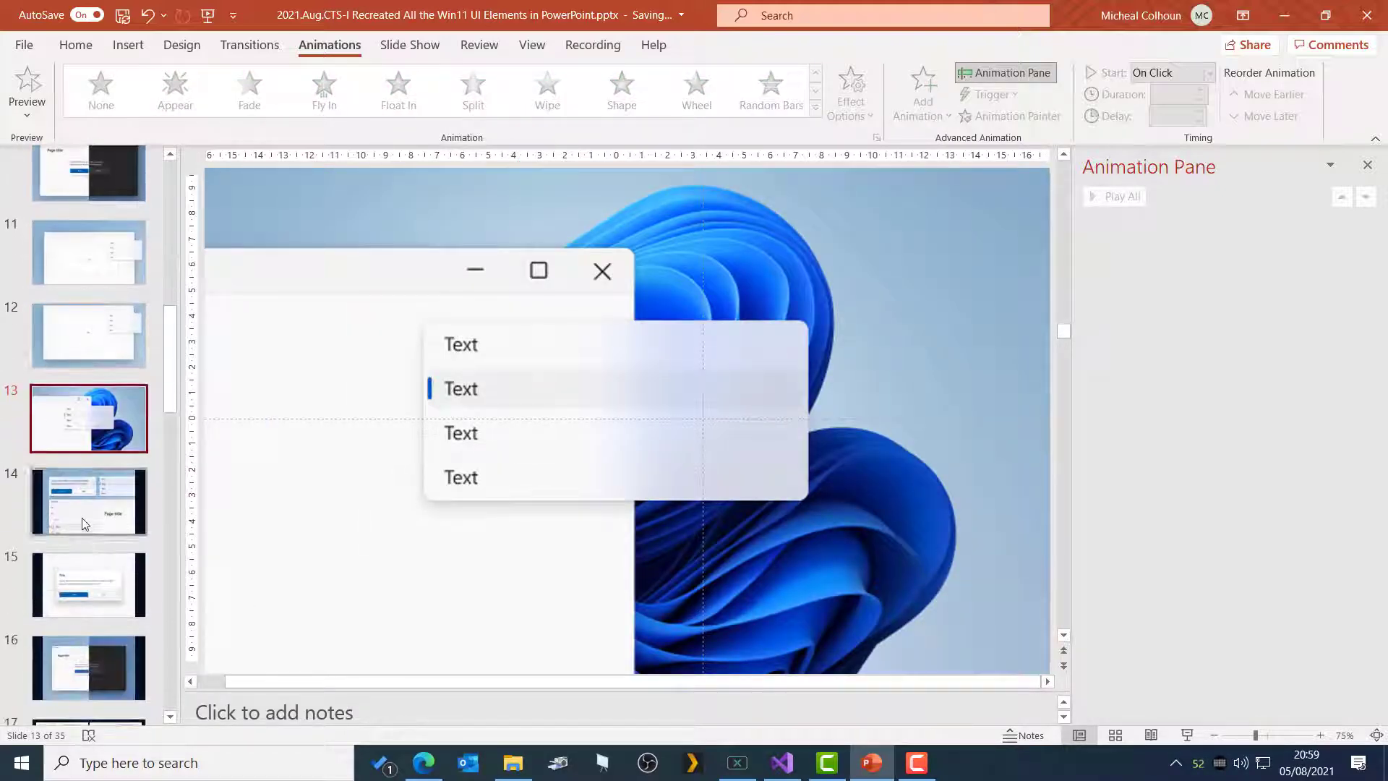
click(80, 512)
click(549, 309)
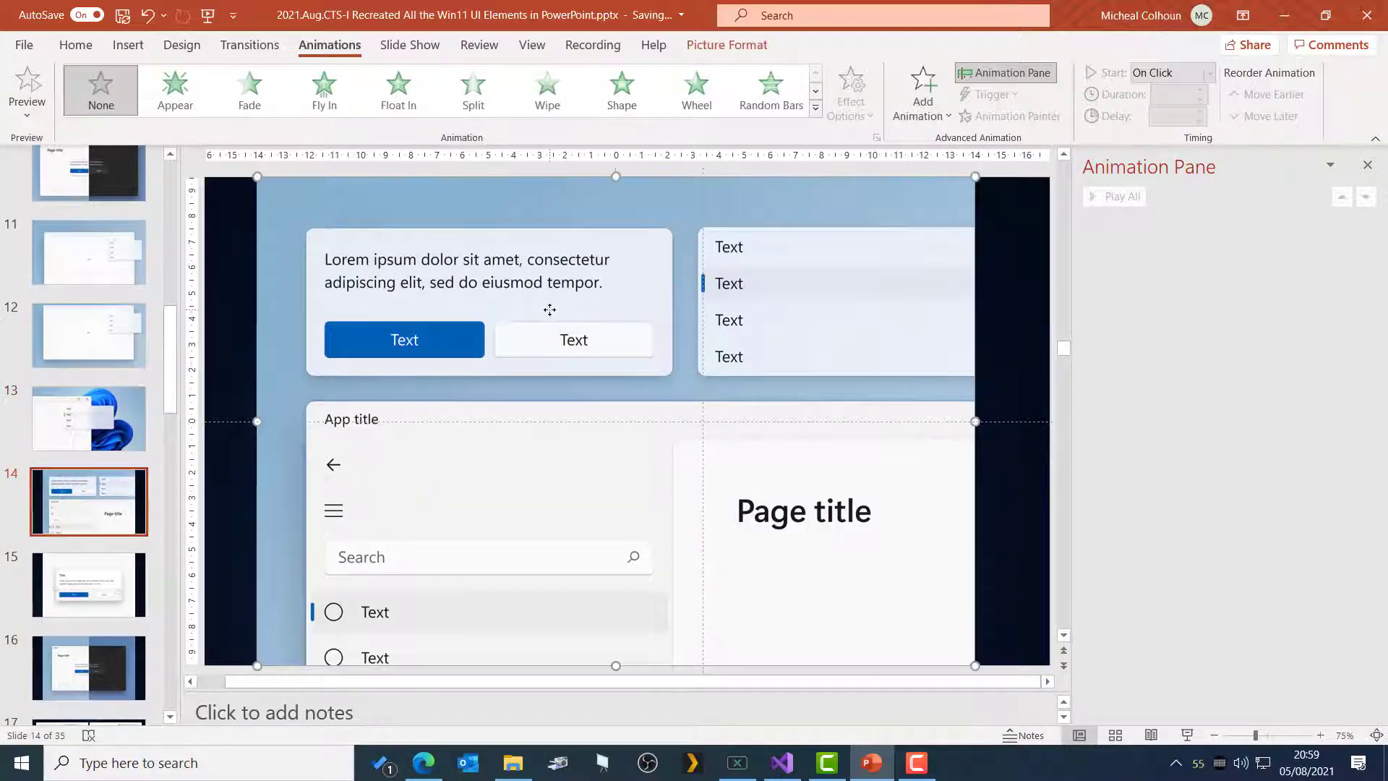
click(107, 611)
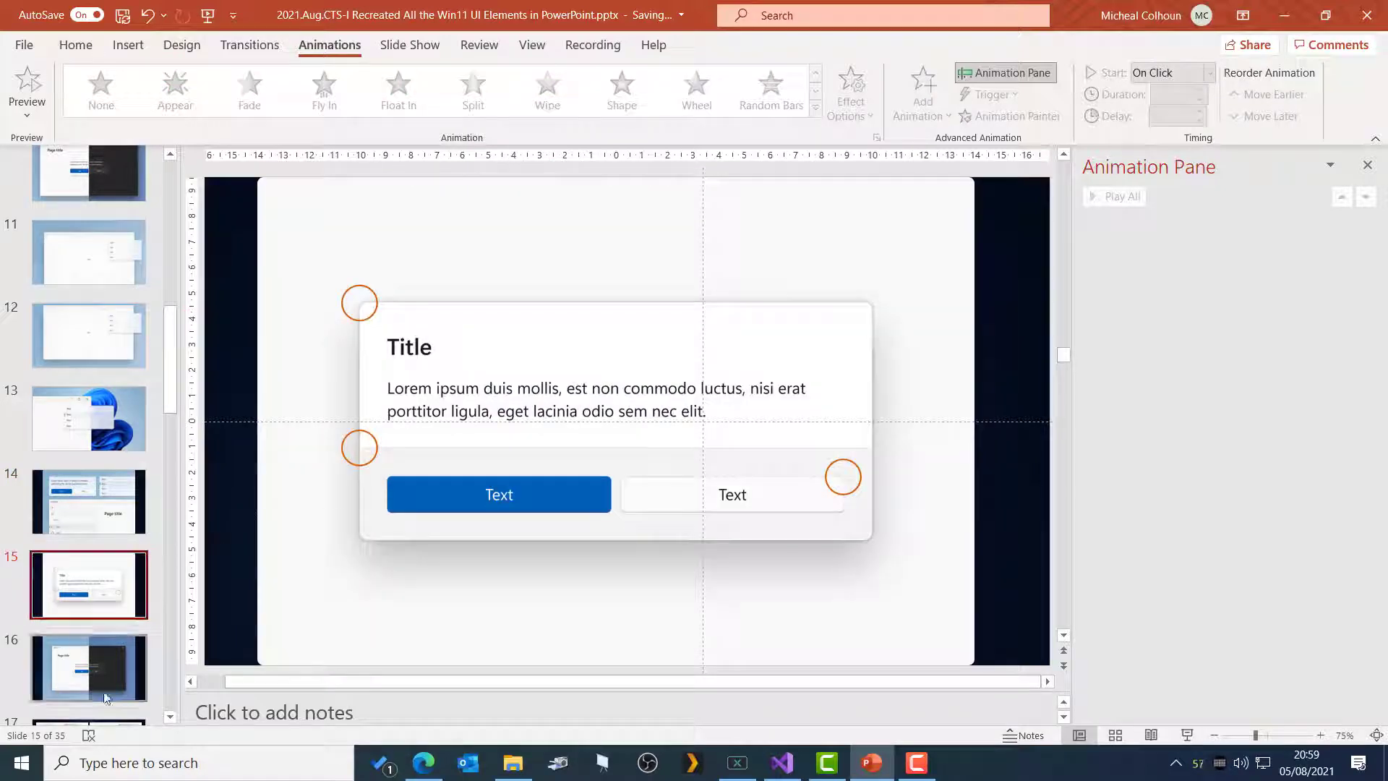
click(107, 643)
Review slides 17 to 23, then return to the title slide.
scroll(108, 586, down, 2)
scroll(108, 587, down, 2)
click(105, 459)
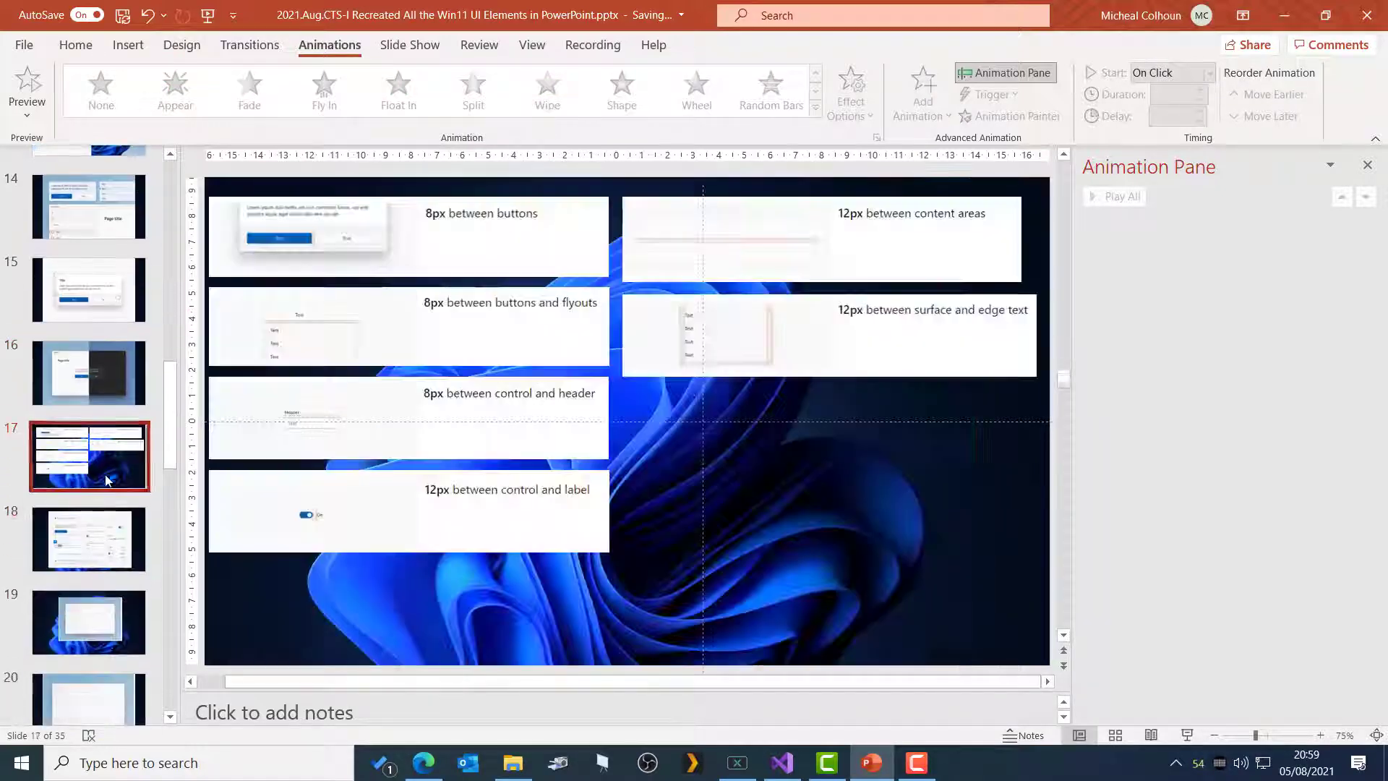
click(103, 531)
scroll(82, 636, down, 3)
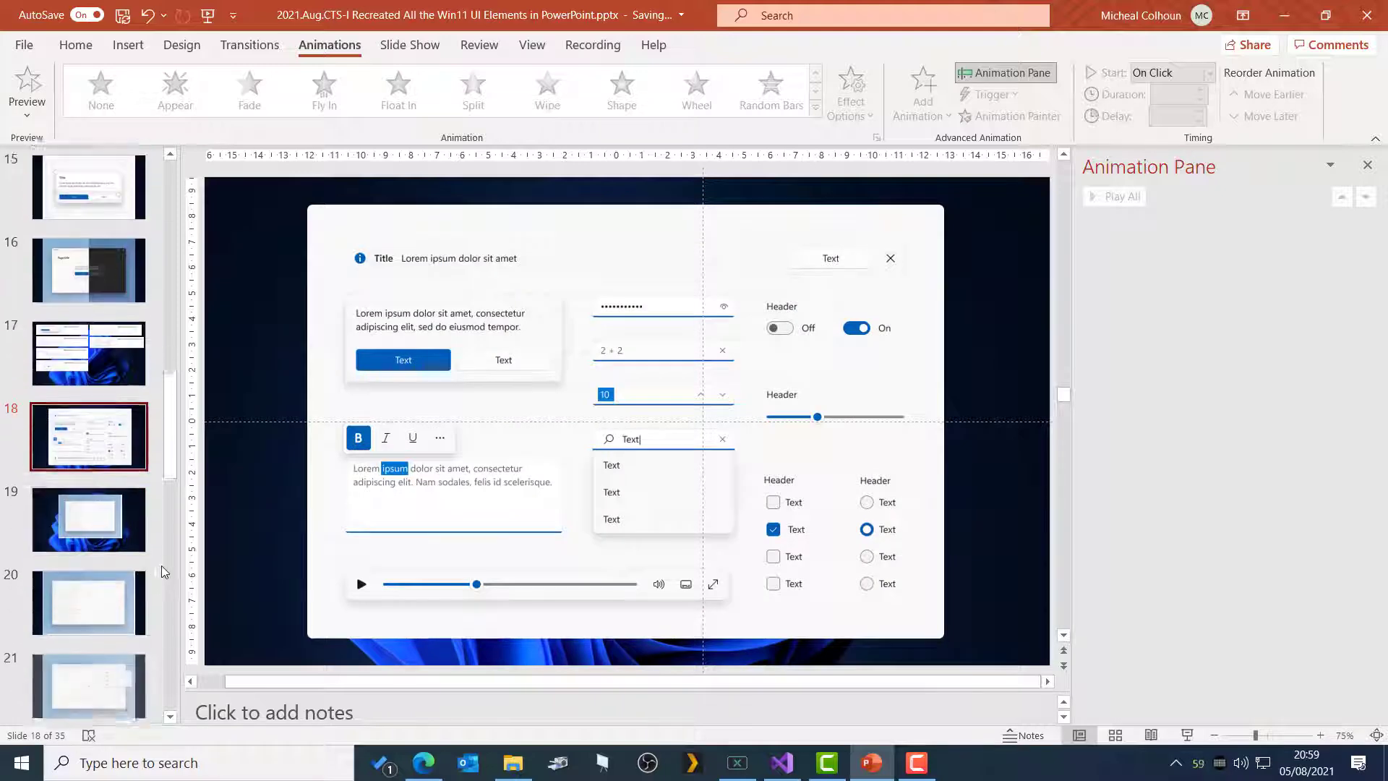
click(83, 395)
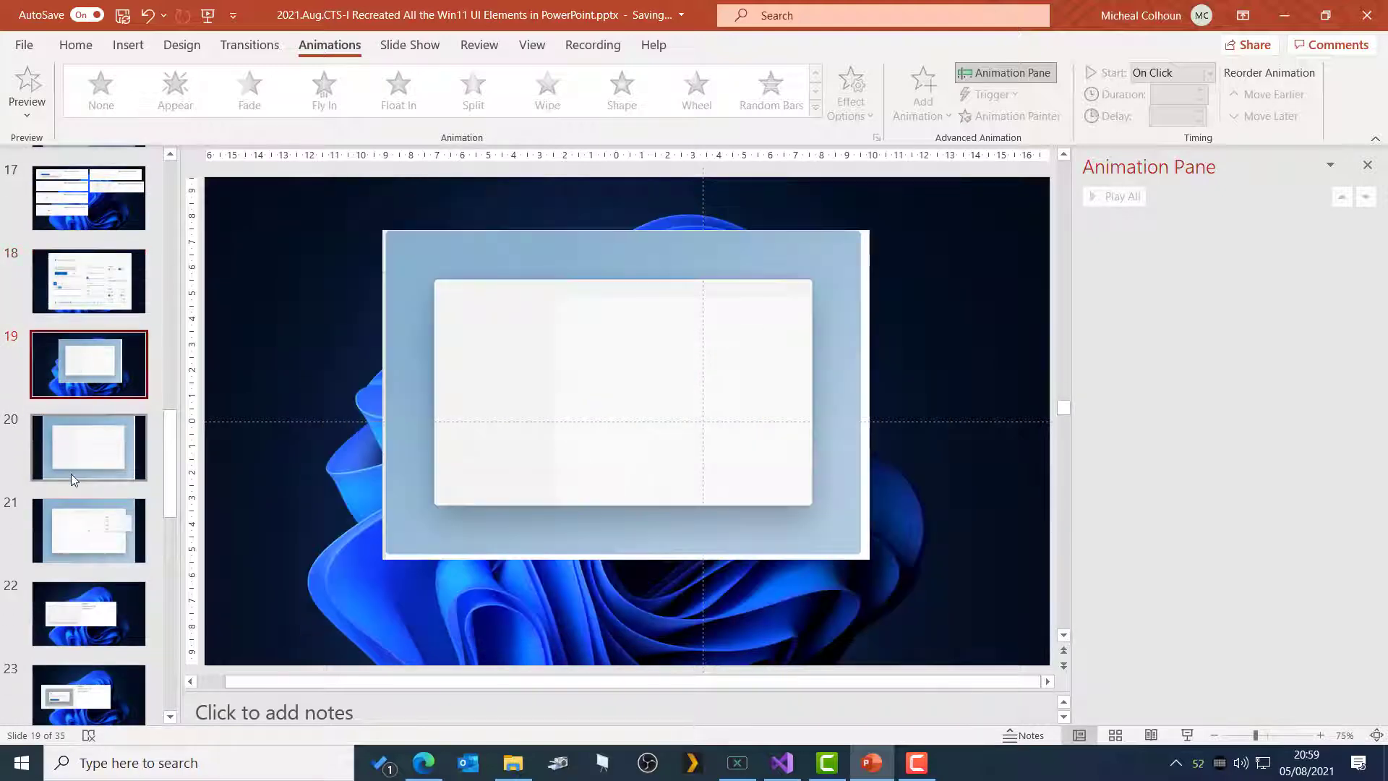
click(72, 710)
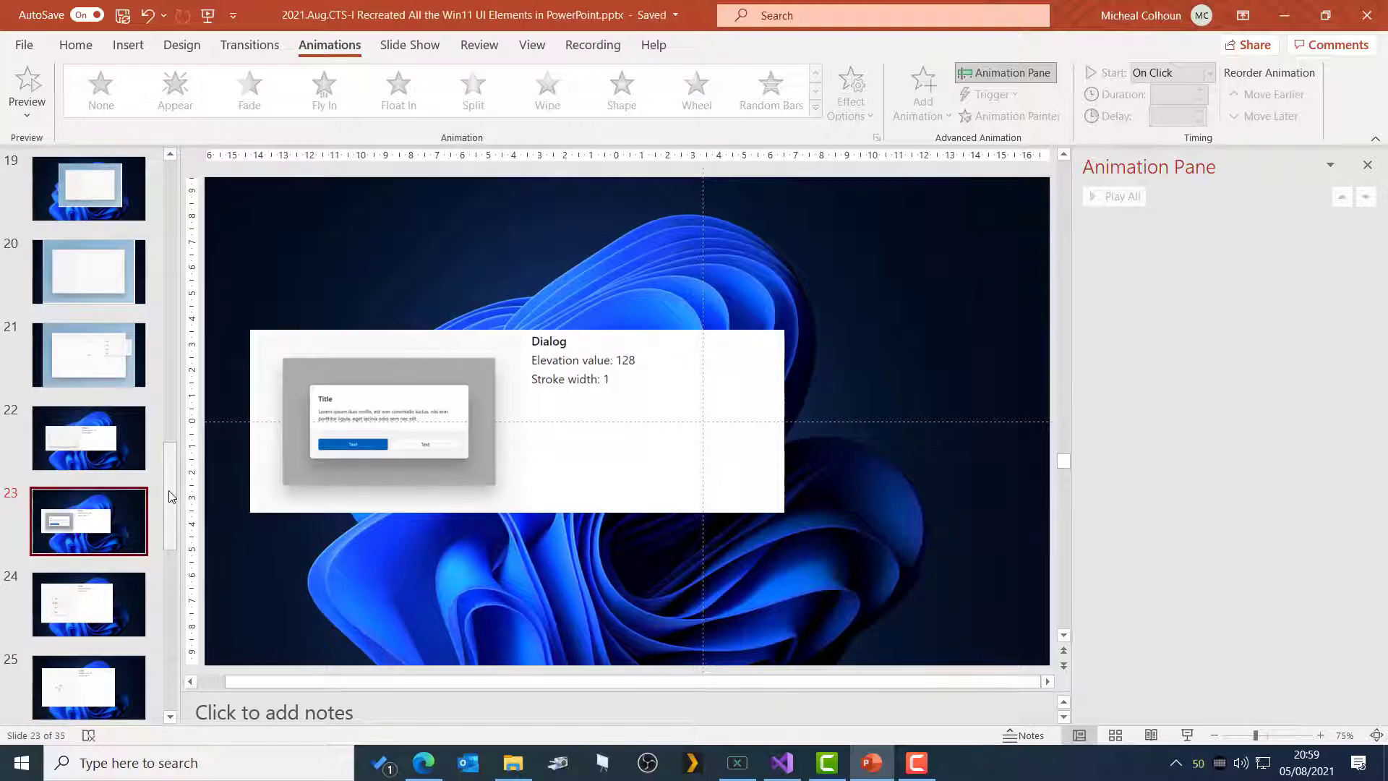
scroll(108, 397, up, 10)
scroll(112, 289, up, 10)
click(116, 214)
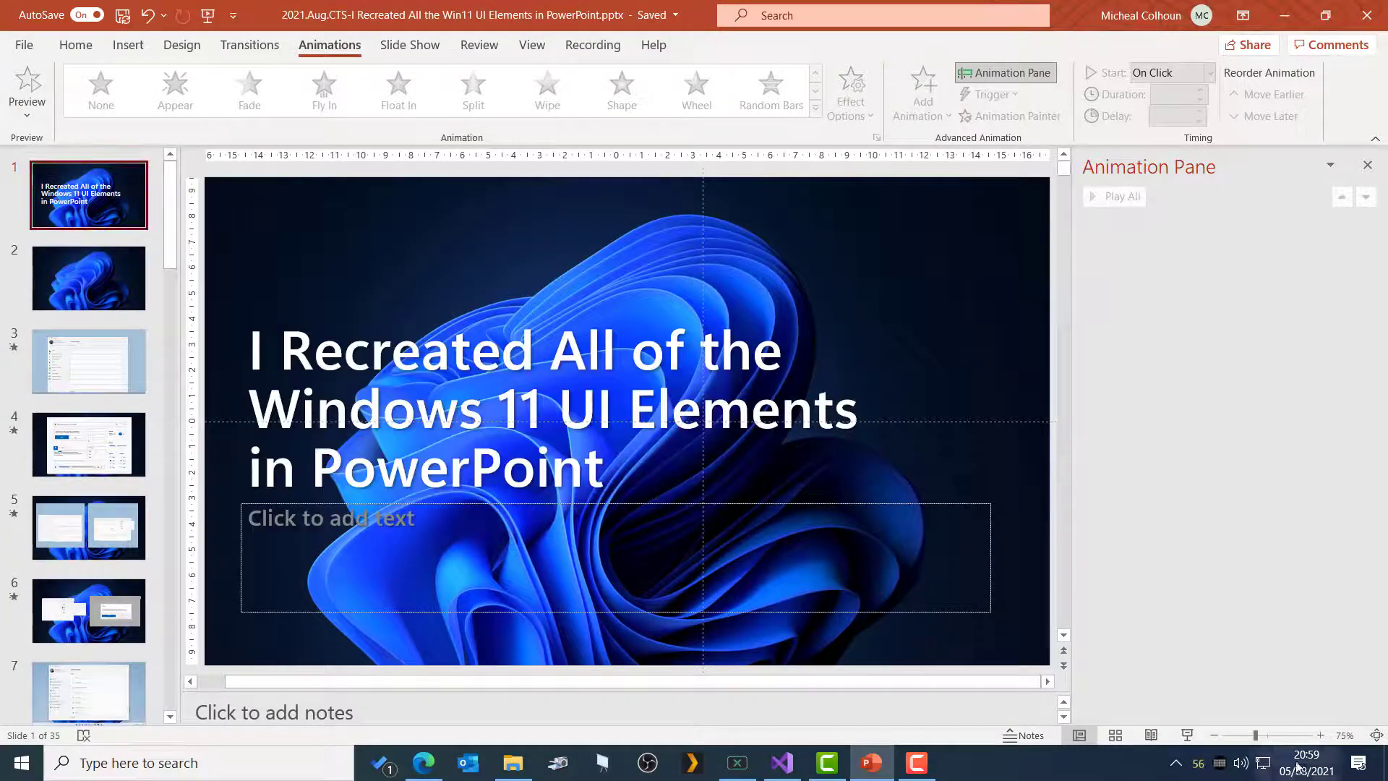
Run the slideshow from slide 1, swapping presenter view so the slide fills the screen.
click(1187, 735)
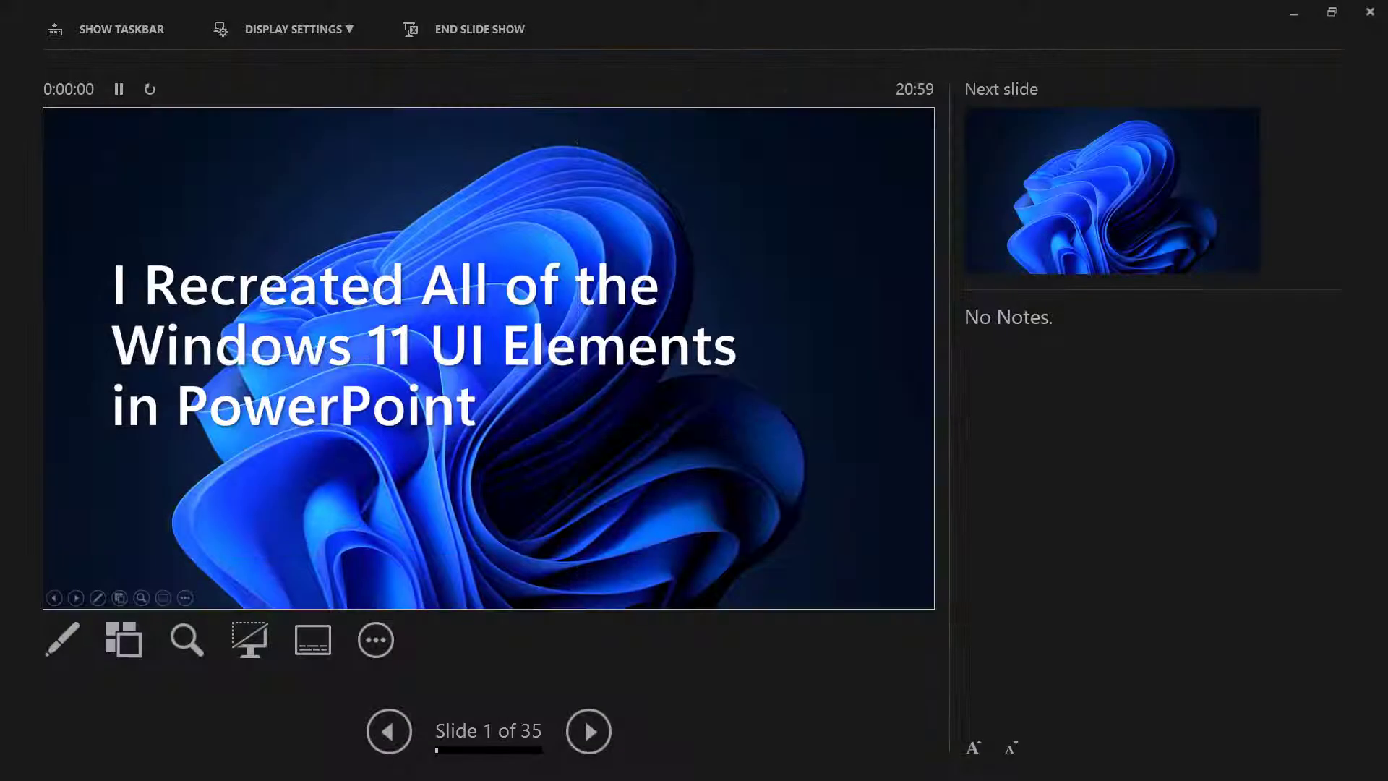
click(292, 29)
click(238, 59)
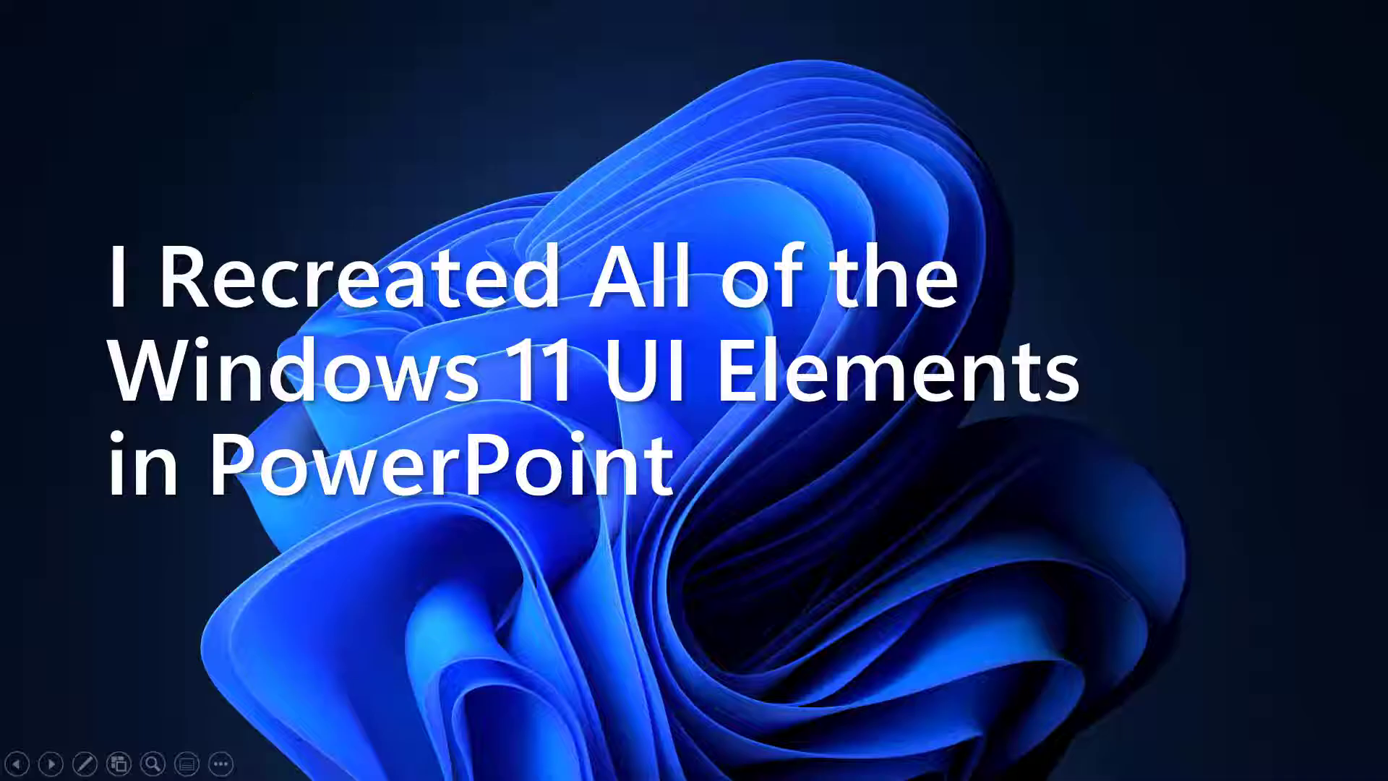